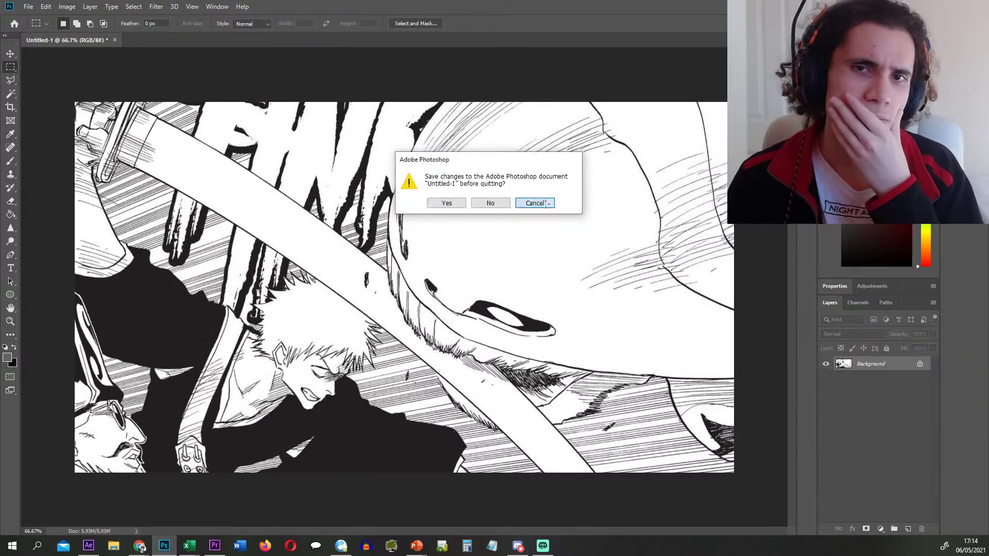
- Undo the flattening of the document and delete the artwork layer named 50
key(ctrl+z)
ctrl+click(870, 364)
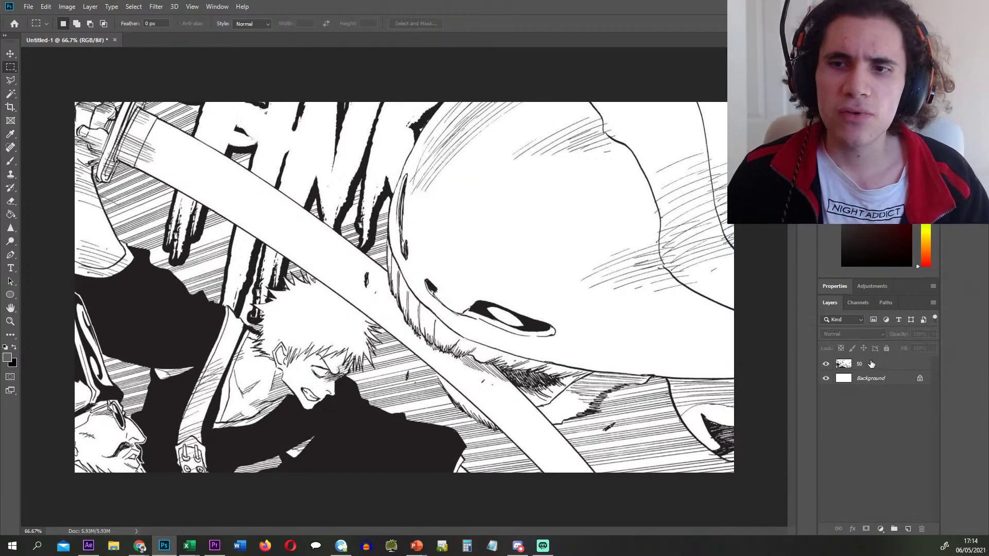
click(870, 365)
key(Delete)
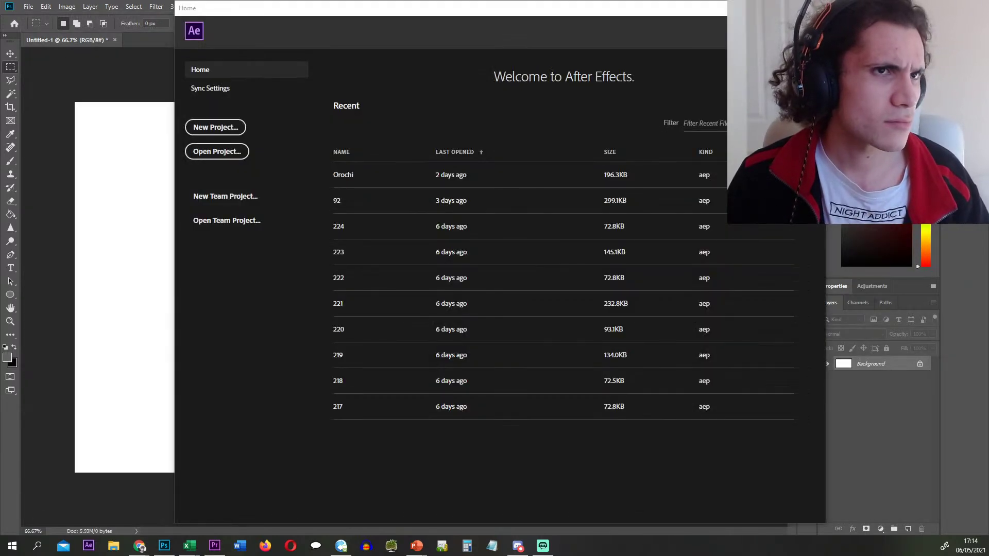
click(785, 7)
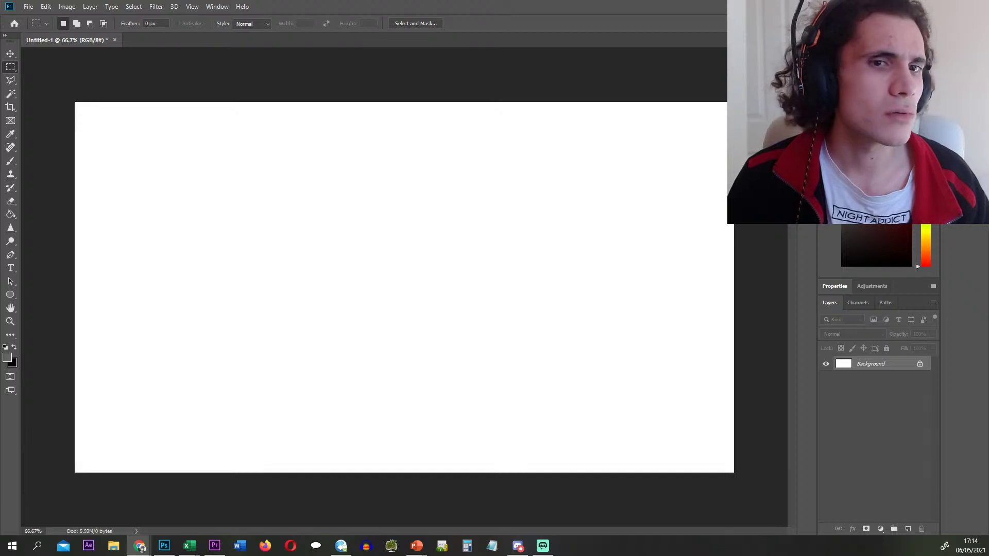
- Create a new document from the 2500 x 2500 px, 72 ppi preset and close Untitled-1 without saving
right_click(138, 46)
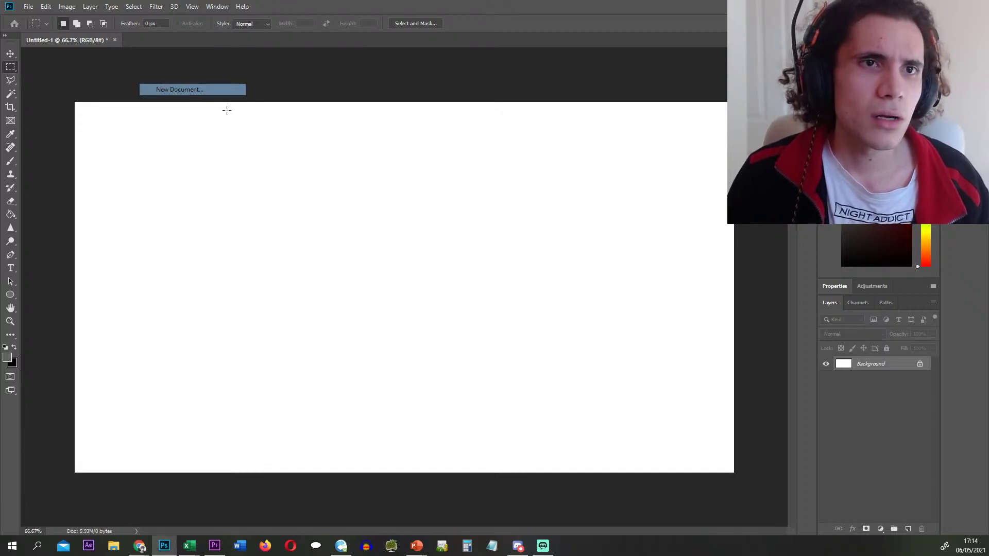
click(155, 89)
drag(122, 171, 751, 124)
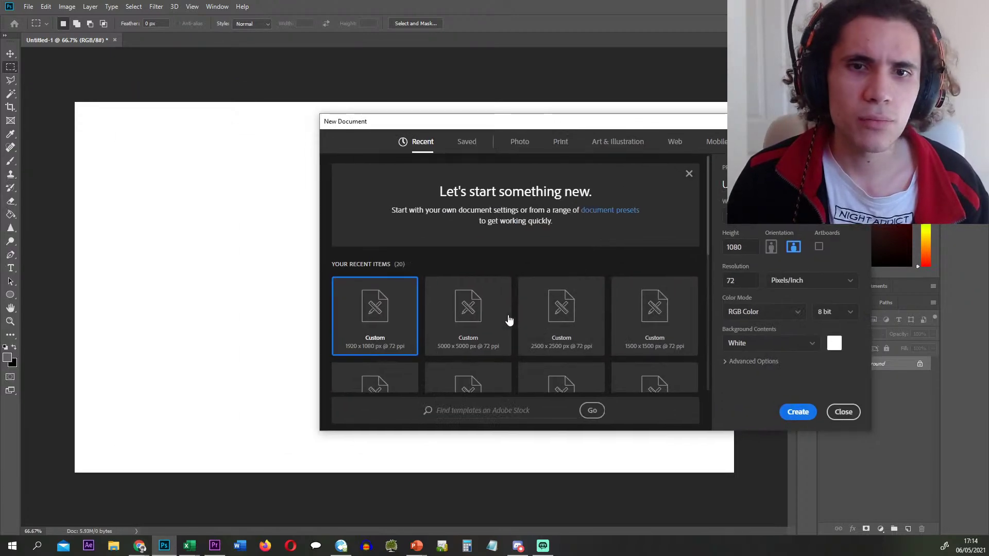
double_click(502, 324)
key(Return)
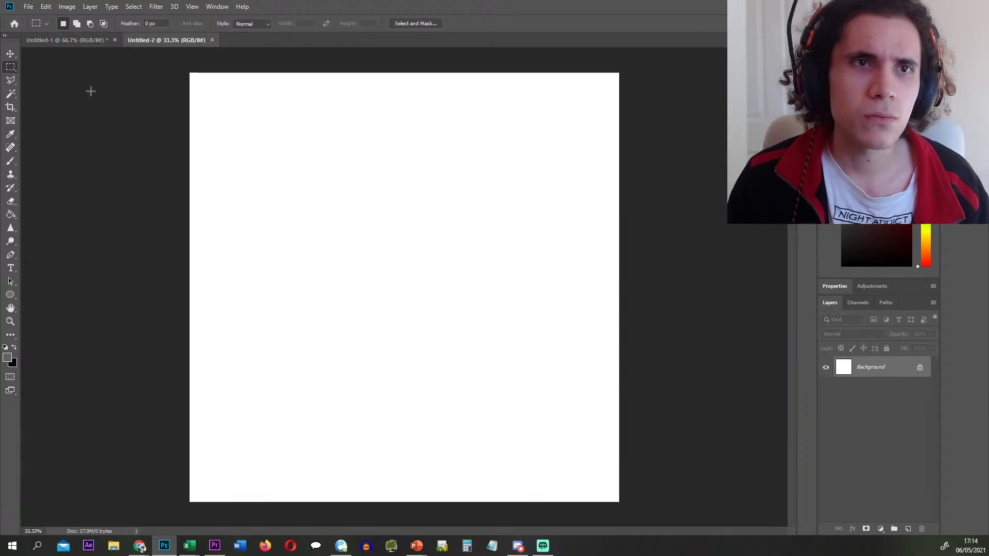
click(114, 39)
click(489, 204)
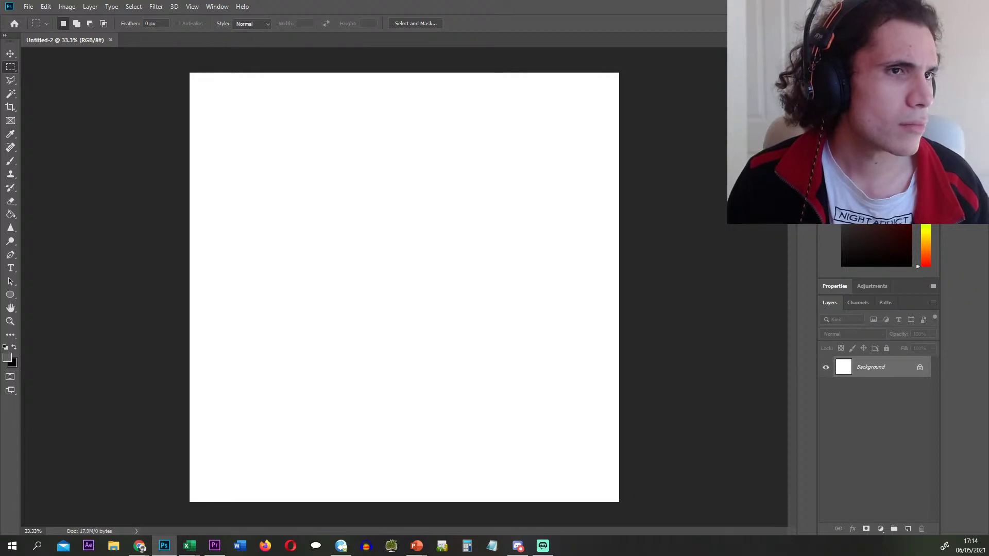
- Place page 169 of The Promised Neverland chapter c042 (v05) from its image folder into the new document
key(super+d)
click(164, 546)
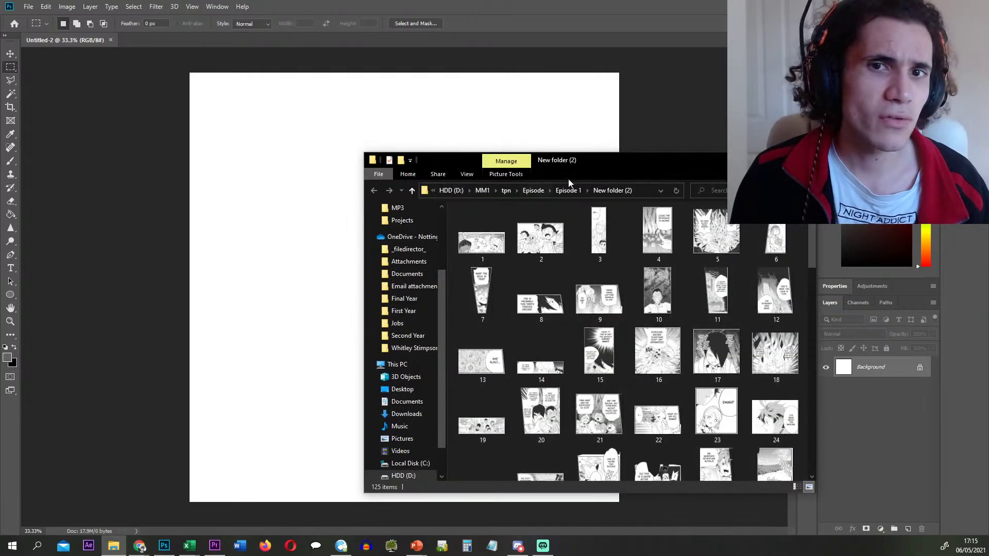
drag(622, 166, 0, 166)
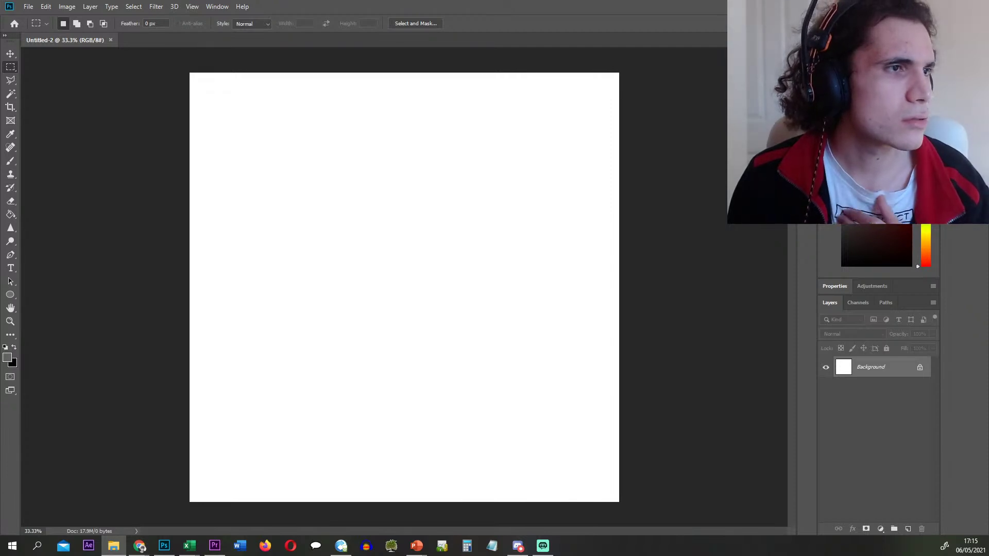
drag(0, 230, 482, 230)
click(393, 23)
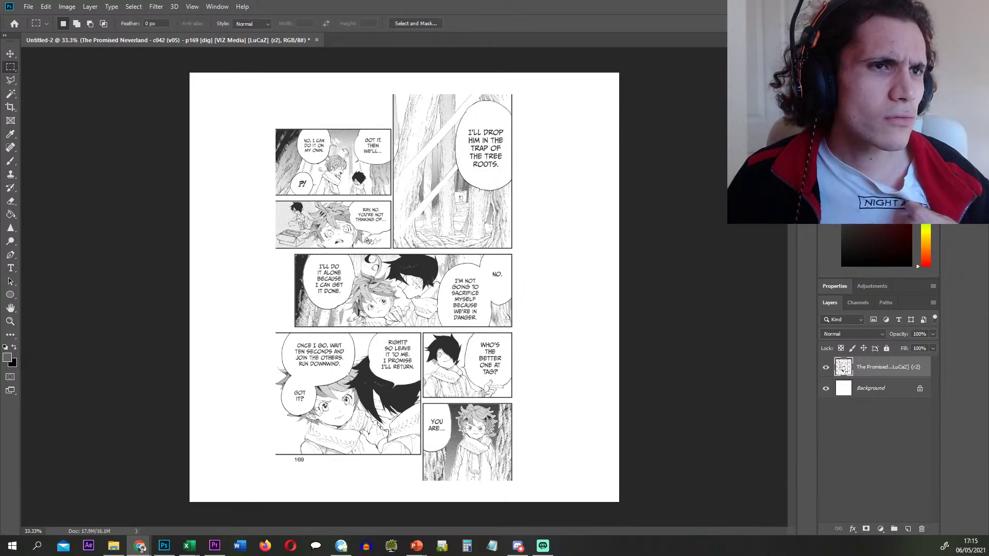
- Cut the tall tree-roots panel onto its own layer in the same position, and hide that layer
click(422, 249)
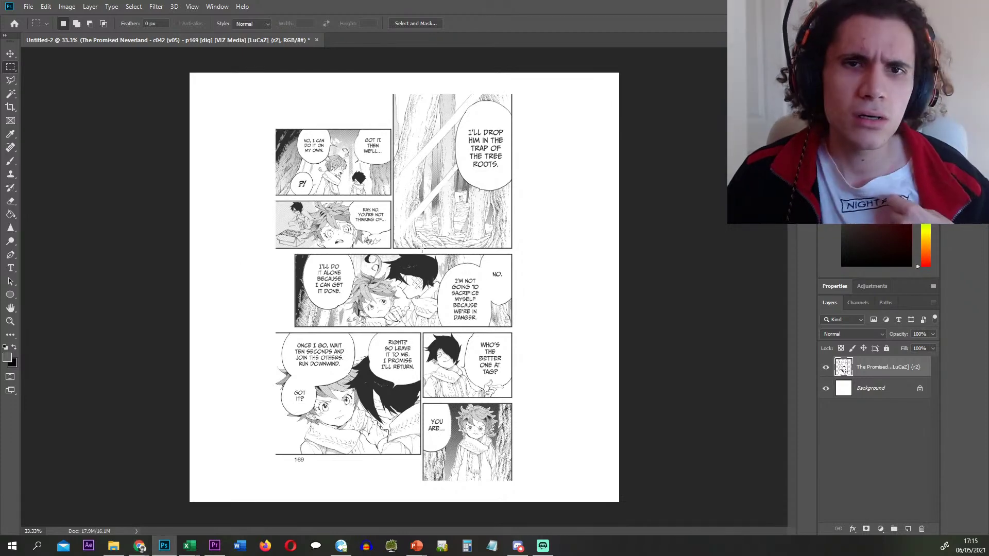
scroll(463, 82, up, 8)
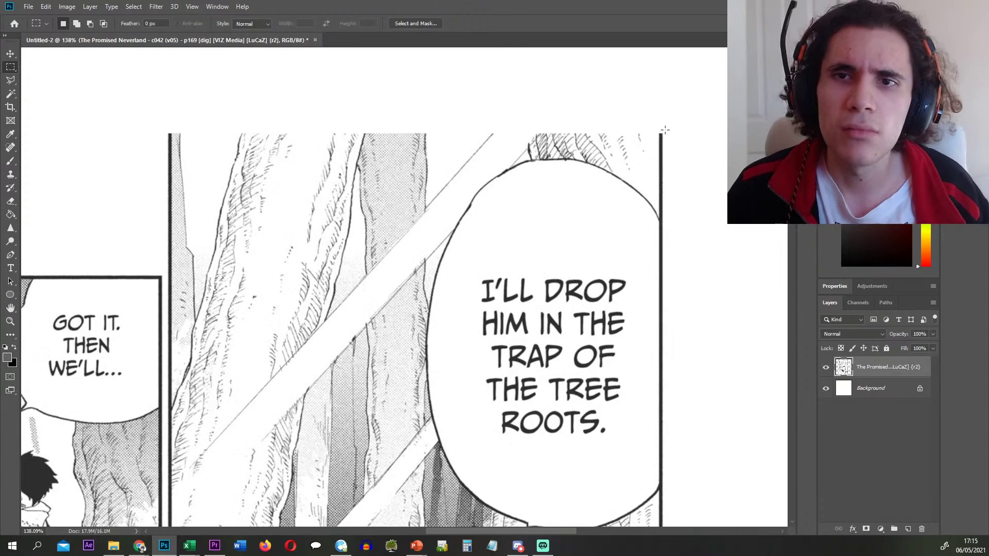
drag(665, 129, 166, 370)
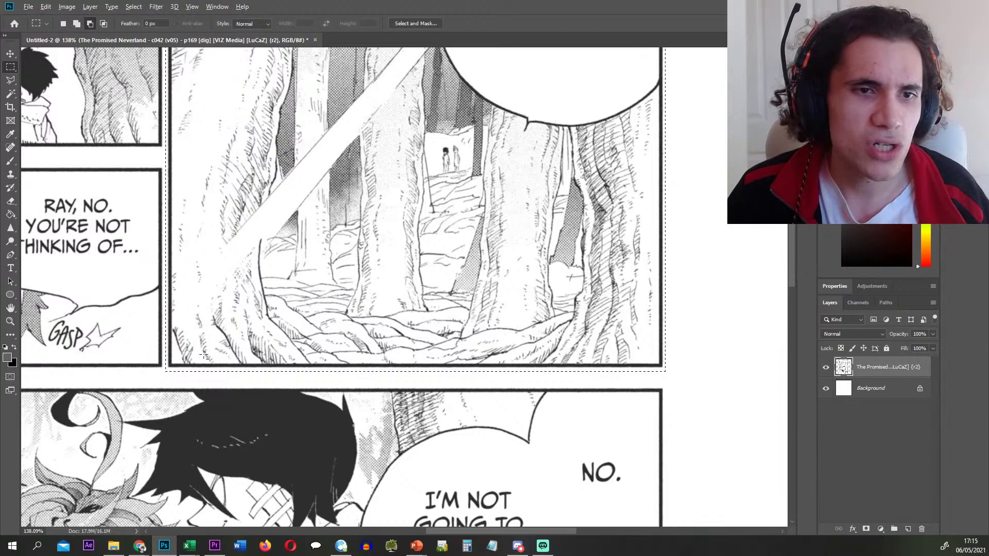
scroll(289, 323, down, 6)
key(ctrl+x)
key(ctrl+shift+v)
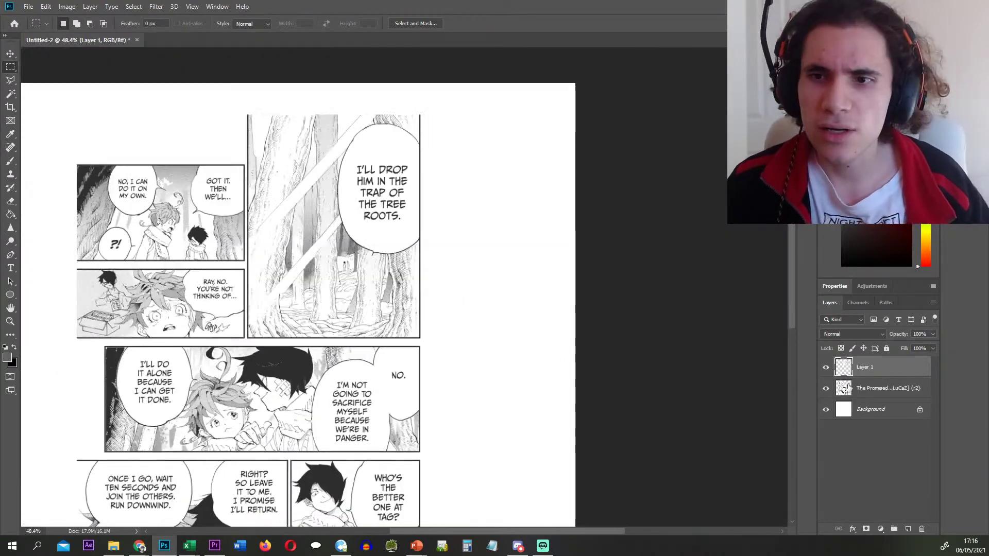
click(856, 390)
click(826, 367)
- Cut the "No, I can do it on my own" panel from the page layer onto a new layer and hide it
scroll(348, 254, left, 2)
scroll(200, 217, up, 6)
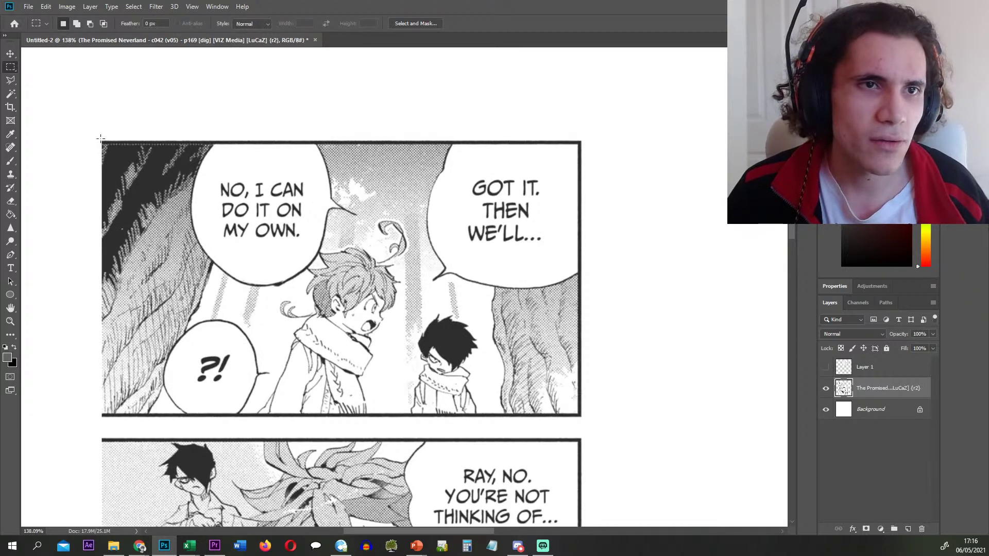
drag(100, 138, 580, 412)
key(ctrl+x)
key(ctrl+v)
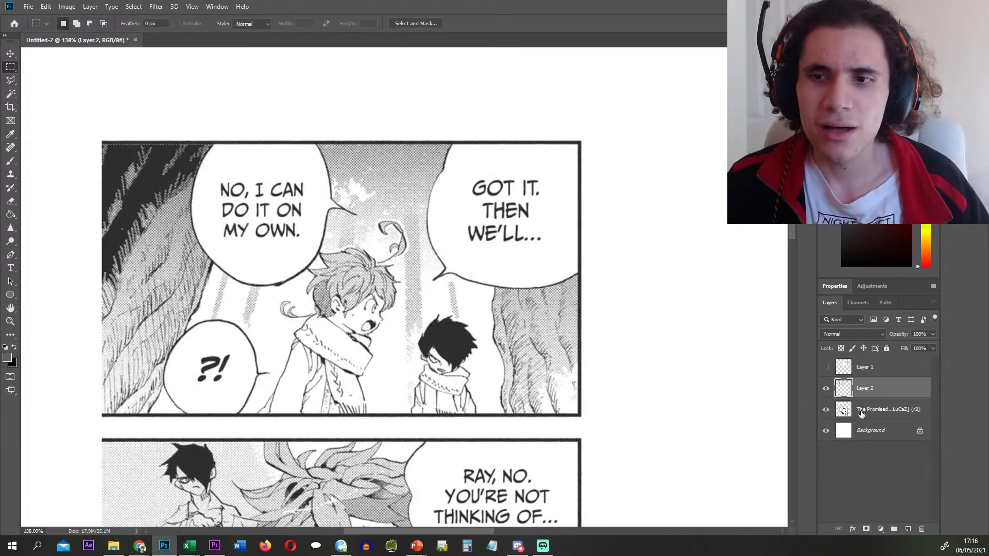
click(862, 412)
click(826, 389)
- Cut the "Ray, no. You're not thinking of..." panel from the page layer onto a new layer and hide it
scroll(99, 403, down, 1)
drag(99, 401, 583, 390)
key(ctrl+x)
key(ctrl+v)
click(880, 435)
click(825, 410)
- Cut the wide "I'll do it alone" panel from the page layer onto a new layer and hide it
scroll(240, 315, down, 8)
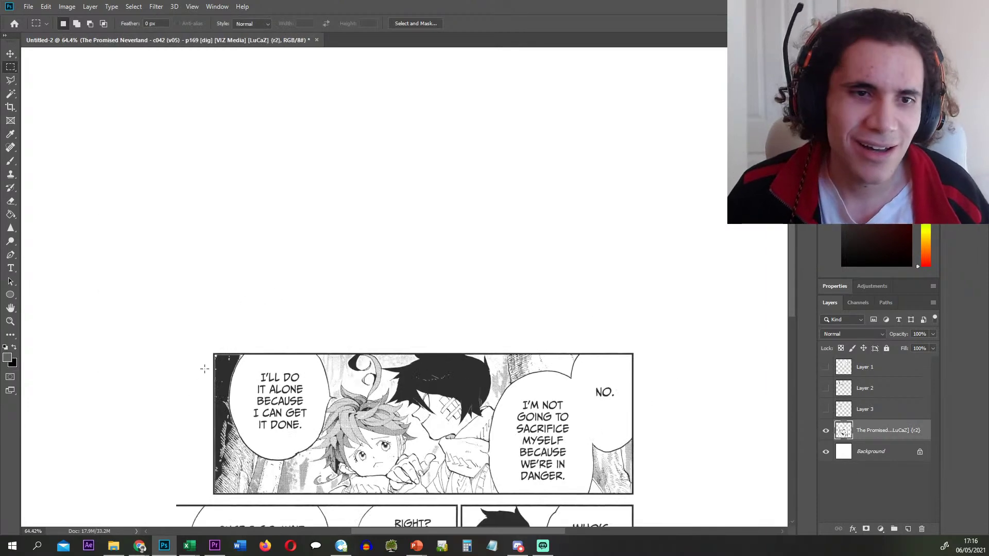
scroll(207, 369, up, 3)
drag(208, 349, 575, 397)
key(ctrl+shift+j)
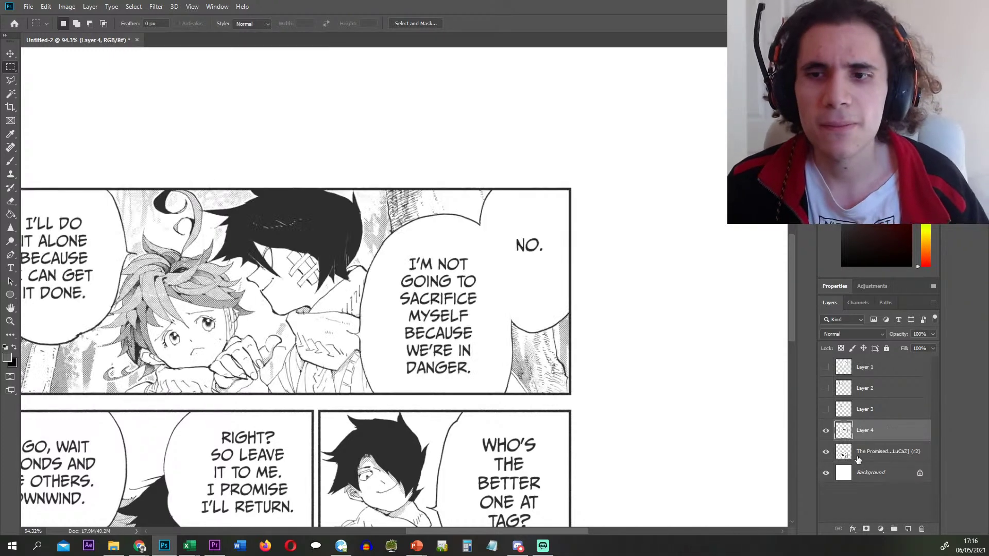
click(858, 459)
click(826, 430)
- Switch to the march-madness-bracket workbook in Excel and show the Winners Bracket sheet
scroll(466, 248, down, 2)
scroll(468, 249, down, 1)
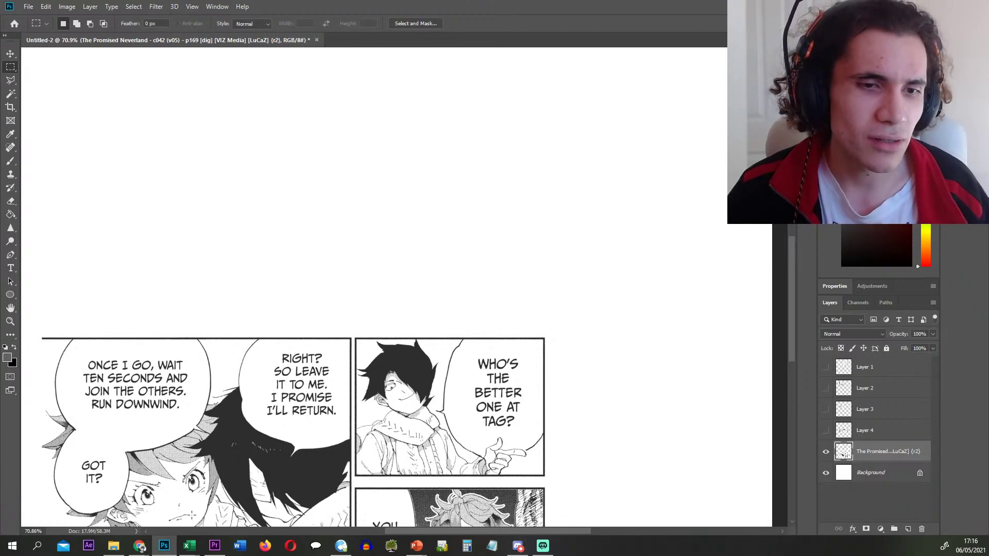
click(330, 503)
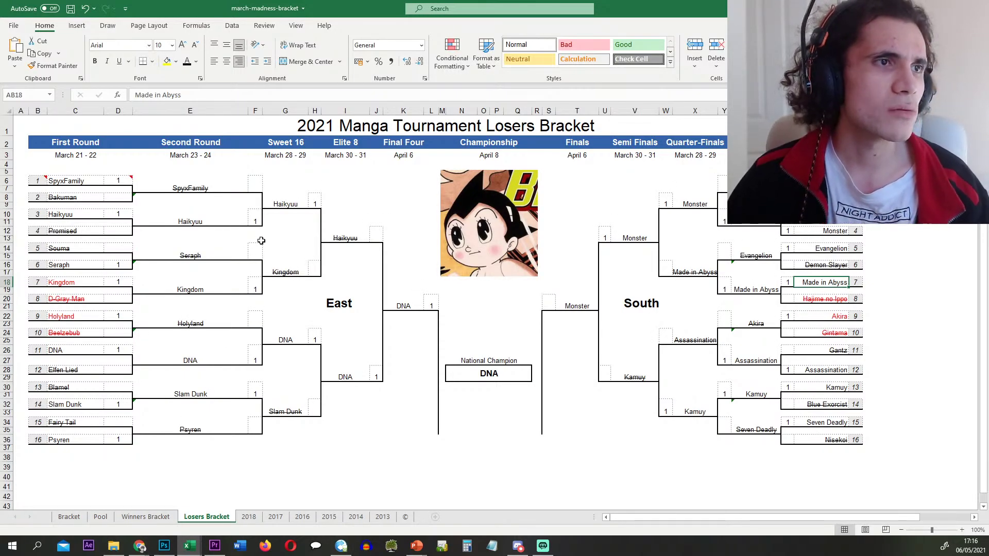
click(543, 546)
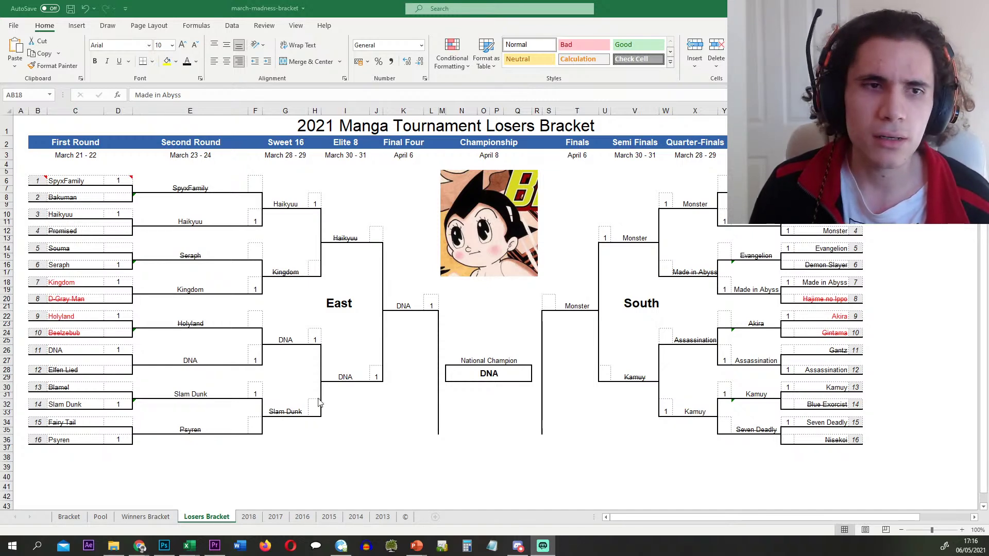
click(94, 281)
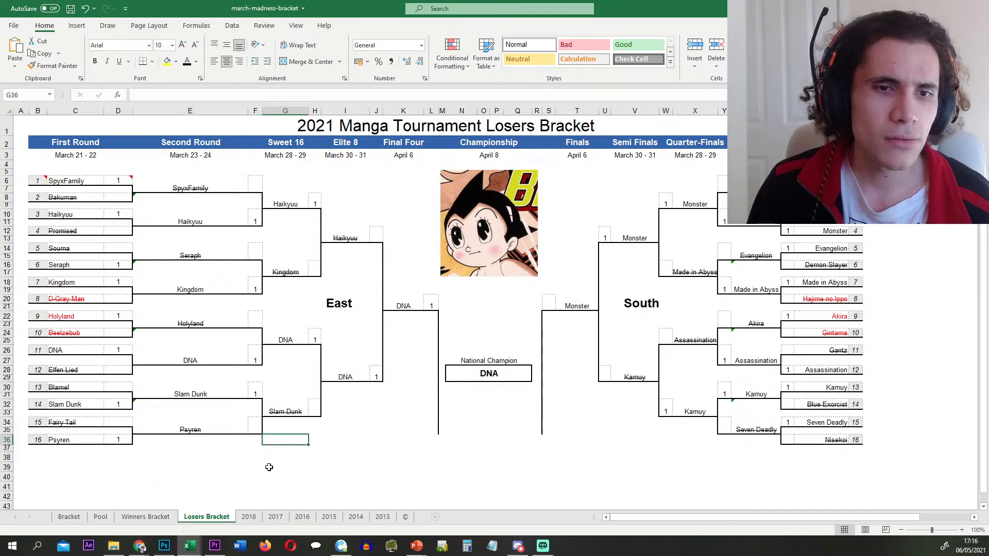
click(153, 517)
click(253, 313)
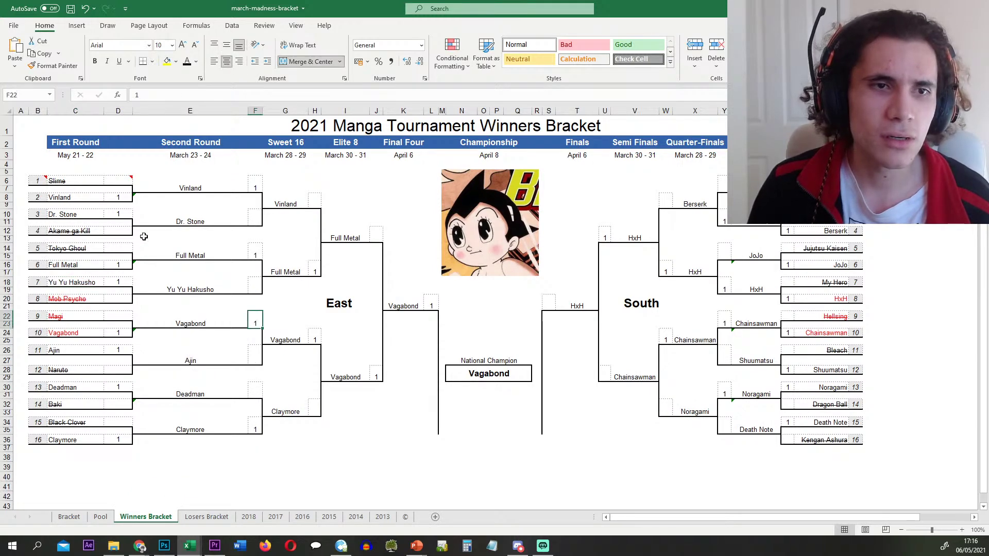
- Highlight the full winners bracket from the first-round entries on one side to those on the other
drag(69, 181, 871, 427)
click(420, 414)
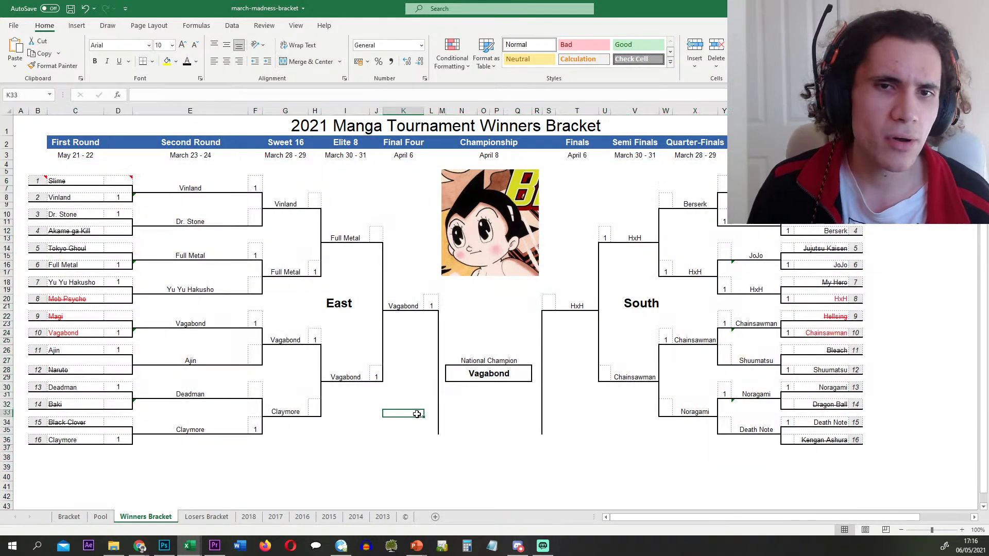
drag(75, 180, 856, 437)
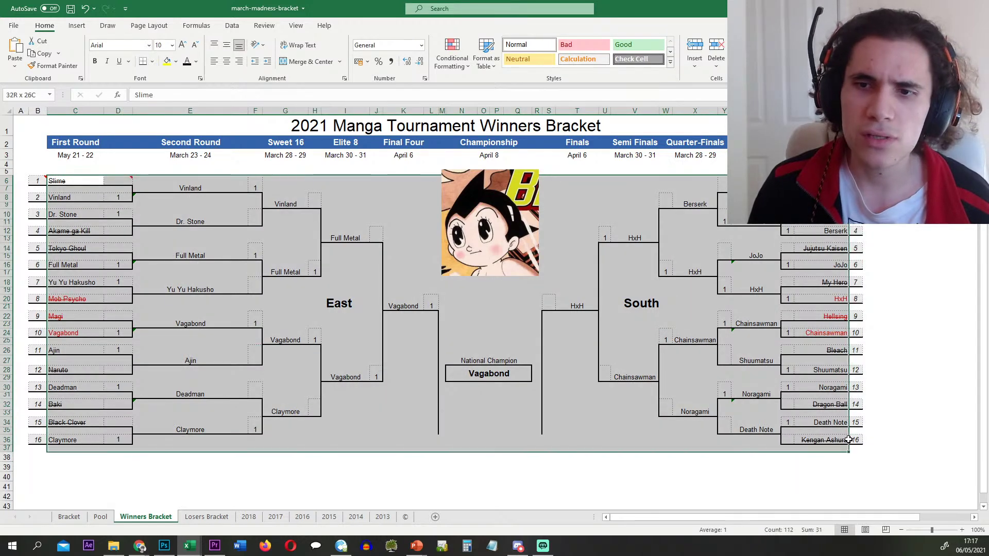
click(903, 424)
drag(635, 292, 77, 435)
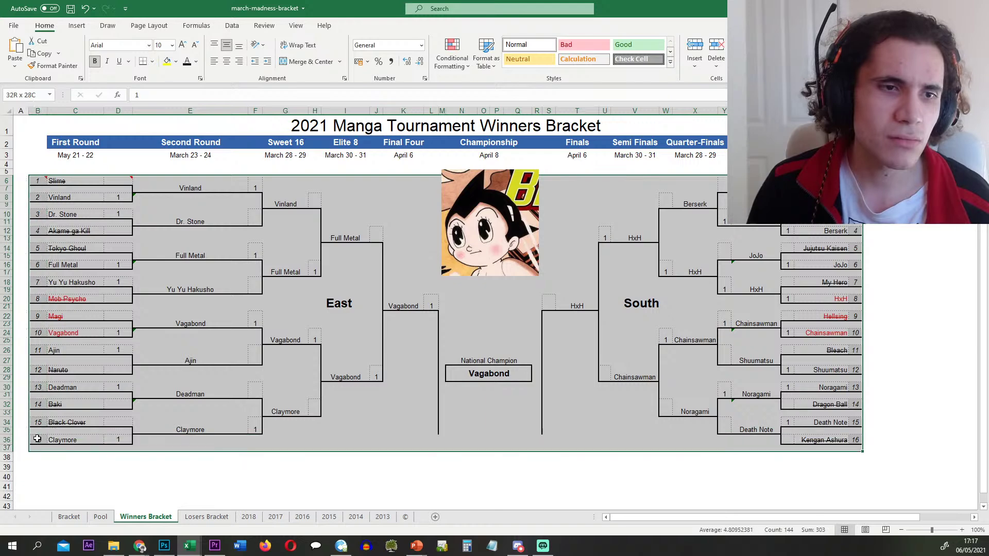
click(118, 457)
drag(45, 185, 877, 451)
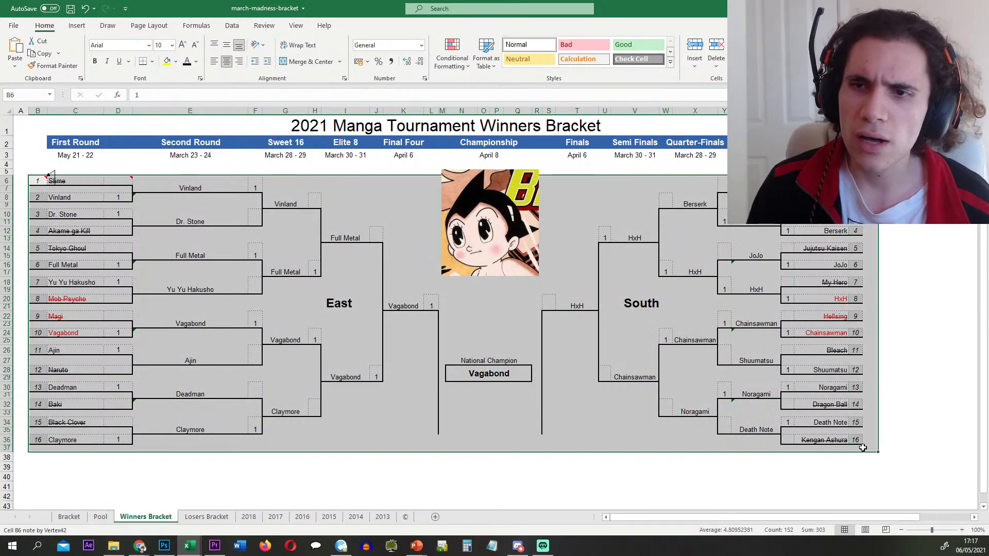
- Examine the first-round seeds and the following rounds in the East and South halves of the winners bracket
click(170, 431)
click(61, 315)
click(185, 427)
click(413, 237)
drag(310, 205, 665, 307)
click(787, 316)
drag(871, 215, 744, 299)
click(897, 343)
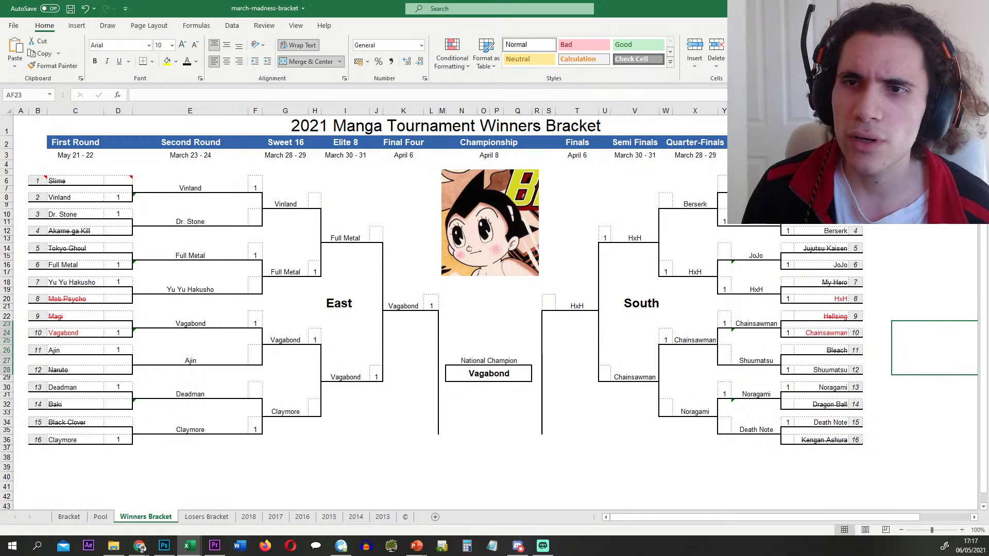
drag(896, 182, 870, 214)
click(870, 282)
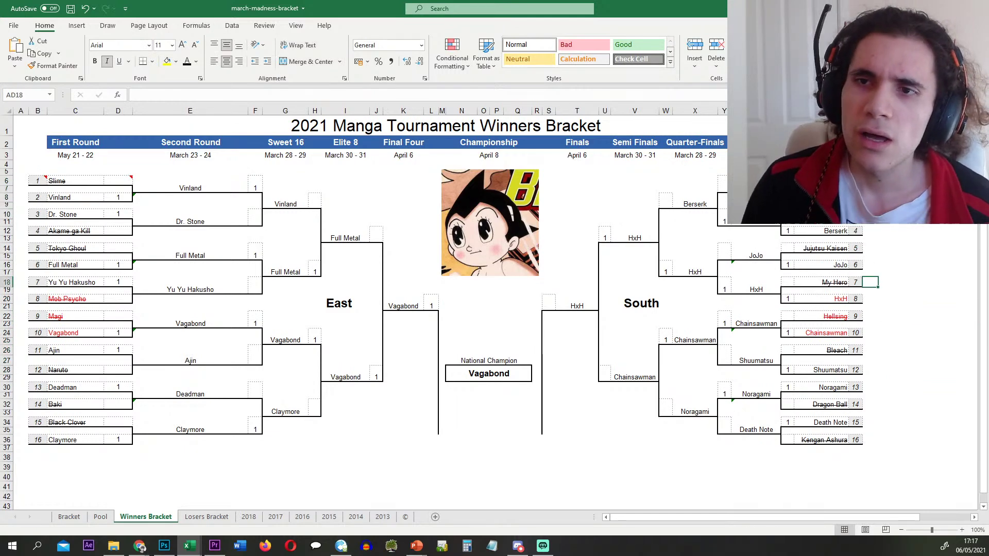
- Highlight the whole winners bracket again, followed by the National Champion cell and the final matchup around it
click(292, 376)
drag(32, 180, 854, 437)
click(485, 373)
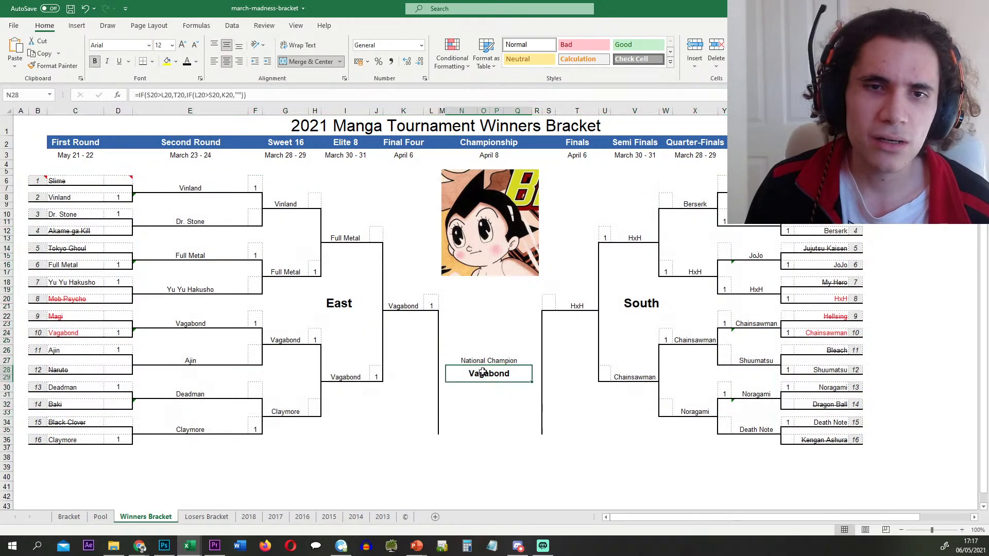
drag(387, 273, 583, 394)
- Compare the Winners Bracket and Losers Bracket sheets by alternating between them repeatedly
click(196, 518)
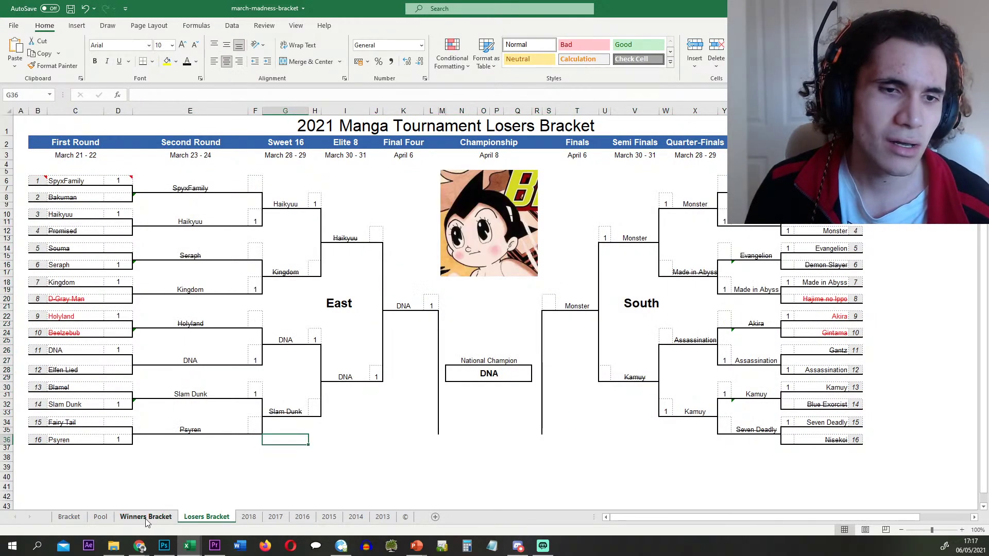
click(146, 521)
click(194, 520)
click(150, 521)
click(196, 521)
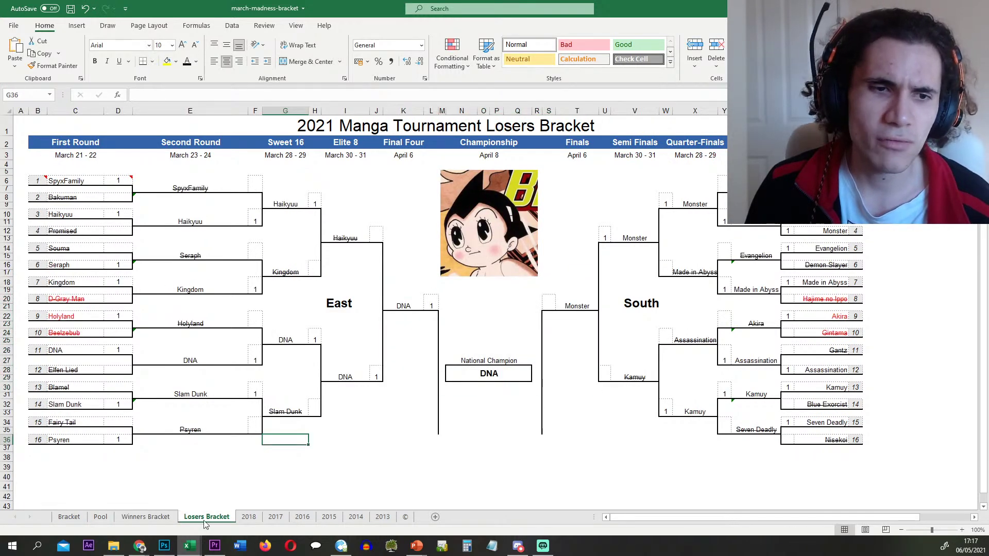
click(145, 517)
click(191, 517)
click(146, 516)
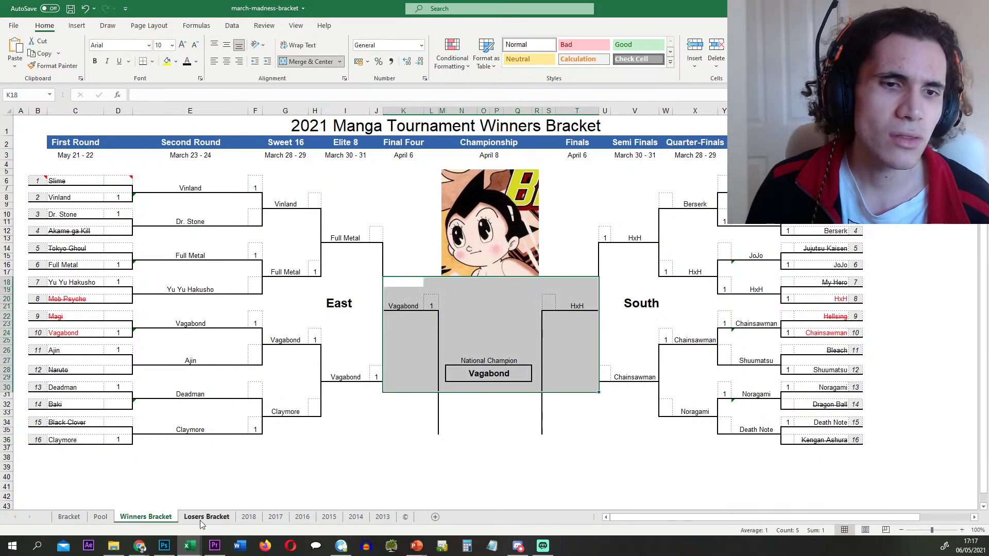
click(206, 517)
click(147, 521)
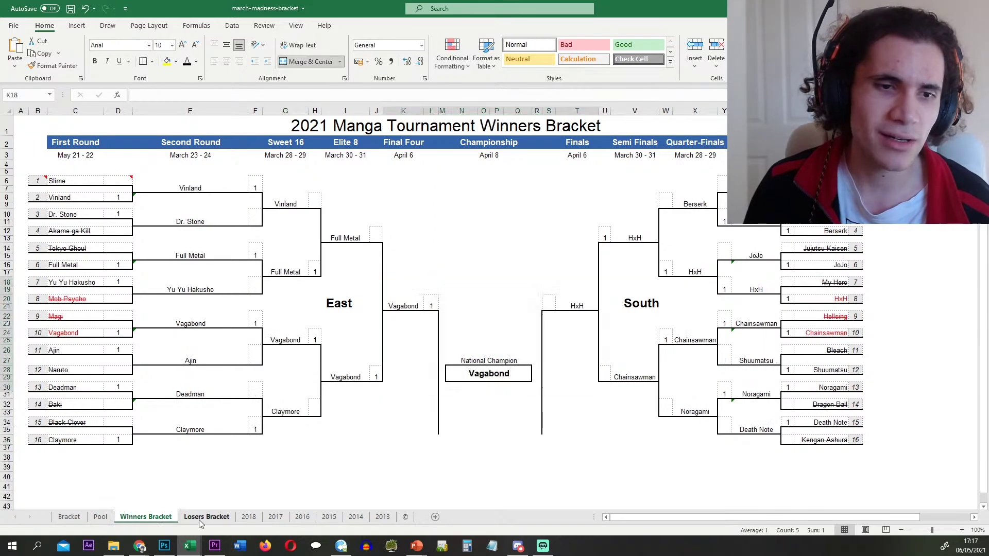
click(200, 522)
click(150, 521)
click(200, 521)
click(150, 520)
click(194, 521)
click(160, 521)
click(193, 522)
click(146, 521)
click(201, 520)
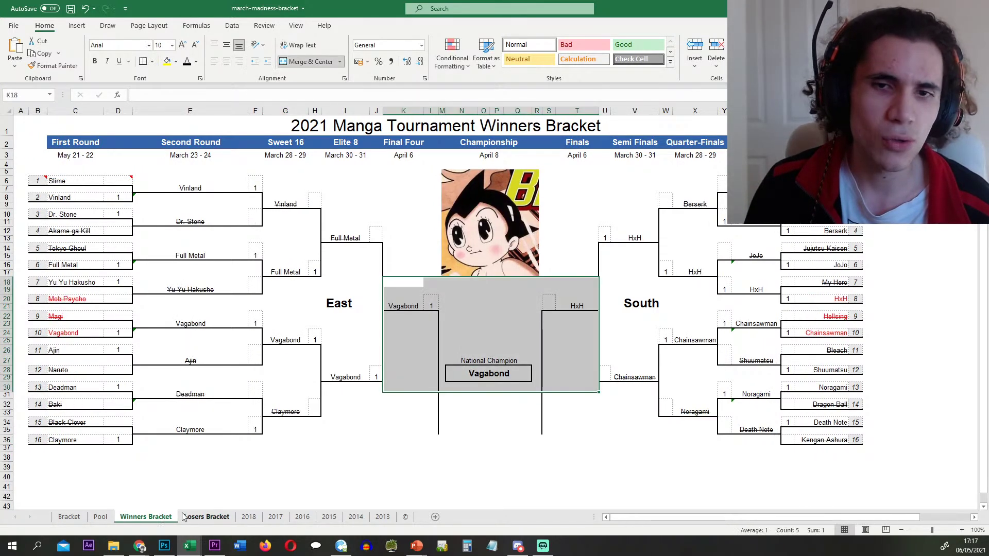
- Highlight the entire winners bracket from the South first-round entries across to the East first-round entries
click(326, 421)
drag(859, 172, 36, 442)
drag(857, 173, 61, 468)
click(346, 430)
- Highlight the South matchups of seeds 1 to 4 in the winners bracket, and open the Losers Bracket sheet
drag(871, 180, 744, 272)
click(726, 197)
drag(856, 181, 728, 230)
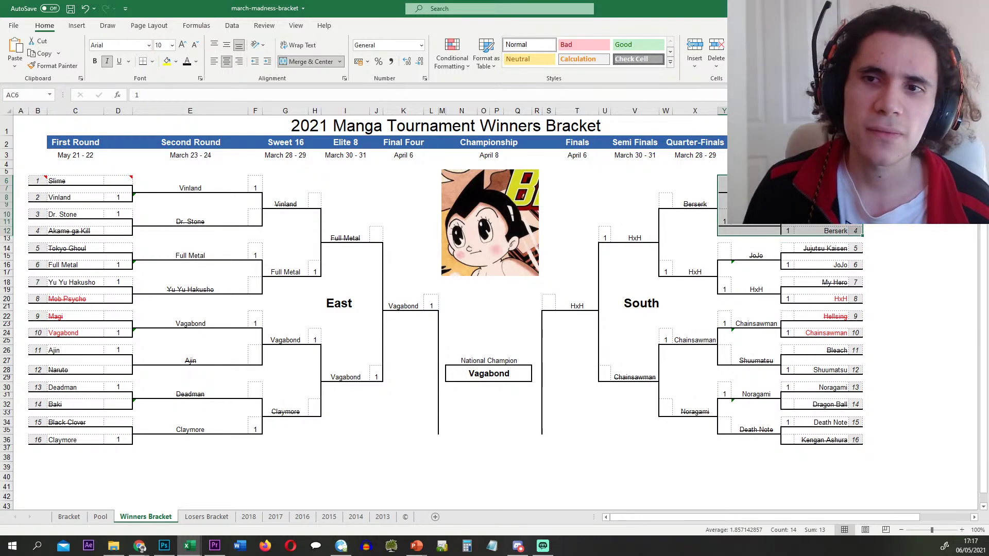
click(821, 180)
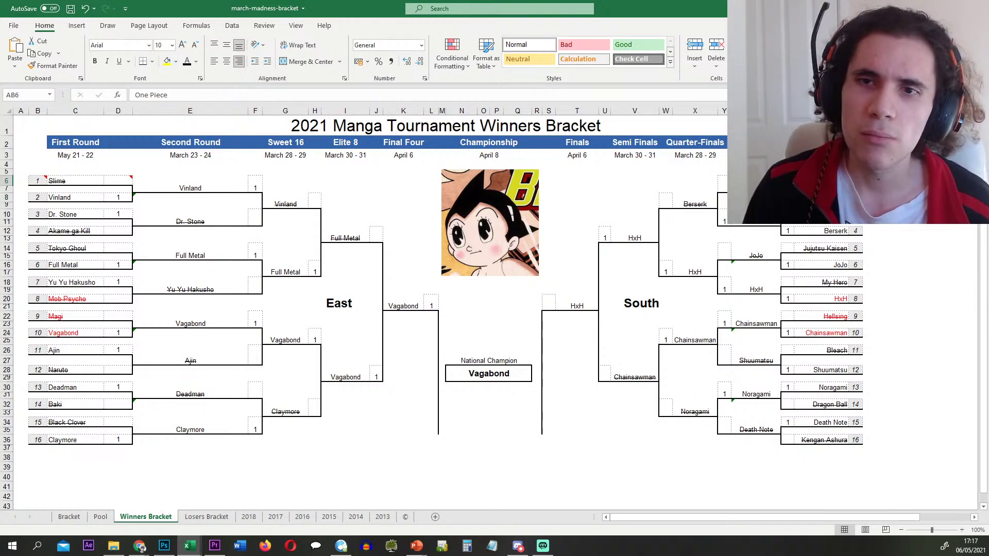
drag(787, 214, 856, 231)
click(895, 214)
drag(724, 186, 725, 223)
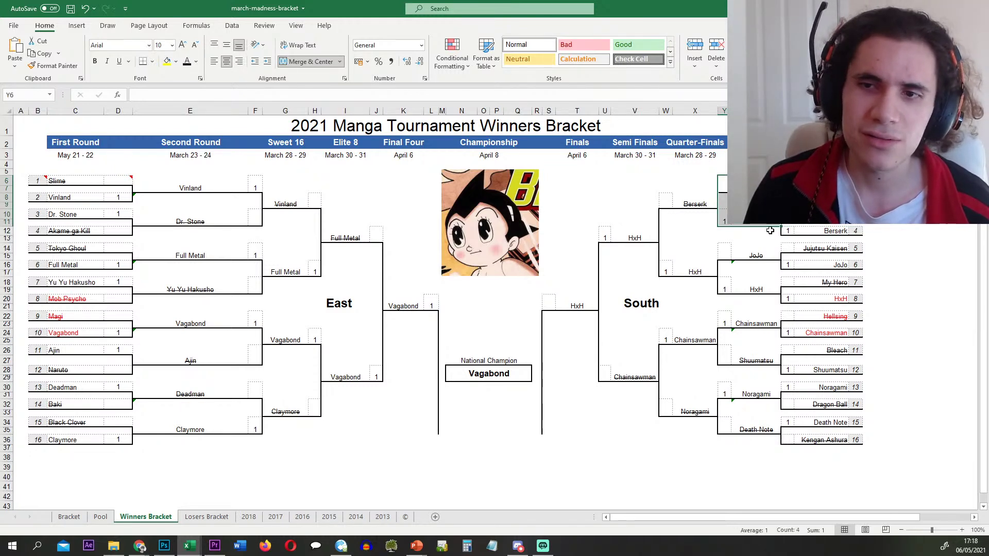
click(647, 324)
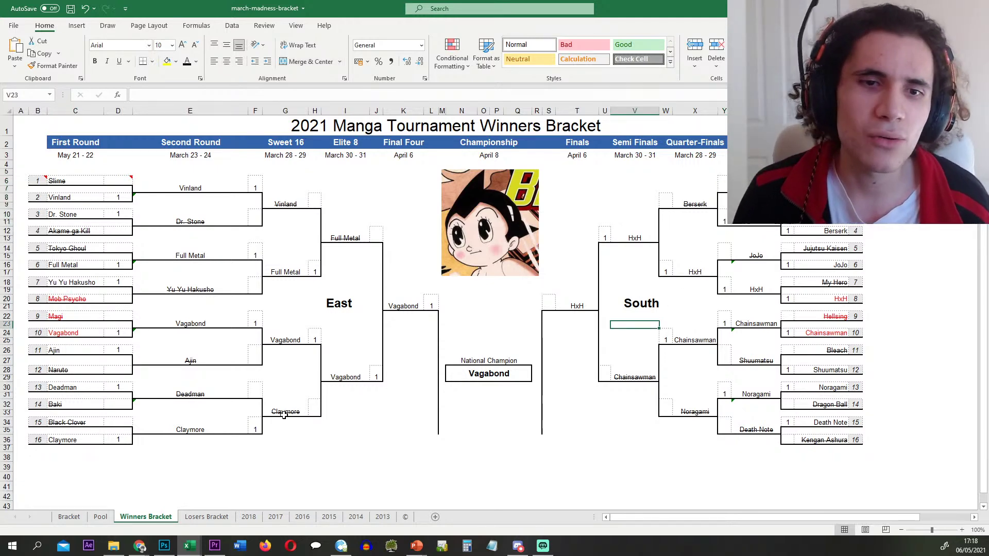
click(207, 516)
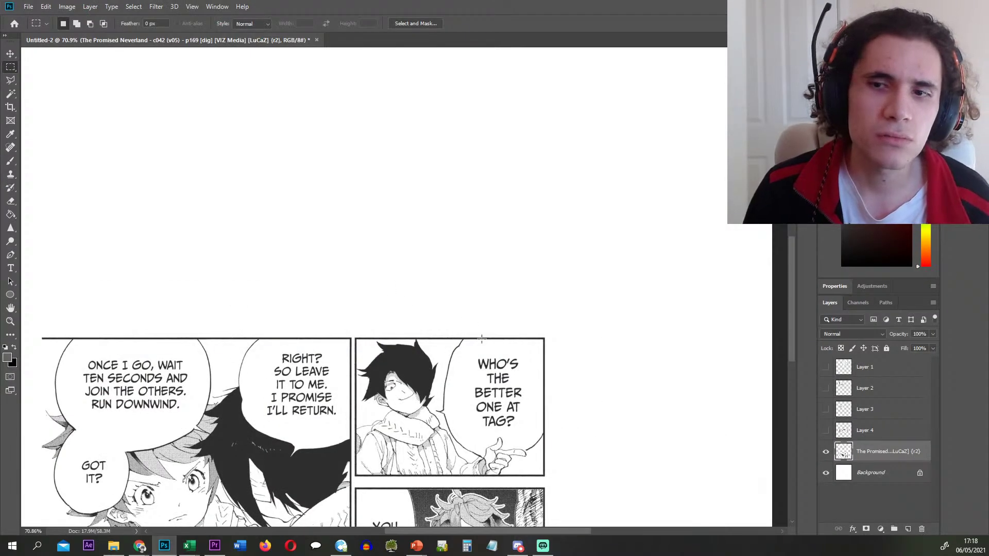
- Switch to Photoshop, cut the "Who's the better one at tag?" panel onto its own layer, and hide that layer
scroll(407, 338, down, 3)
scroll(407, 338, up, 2)
drag(679, 236, 304, 512)
key(ctrl+shift+j)
click(883, 478)
click(827, 451)
- Cut the "You are..." panel from the page layer onto its own layer, and hide that layer
scroll(521, 268, down, 2)
scroll(505, 265, down, 3)
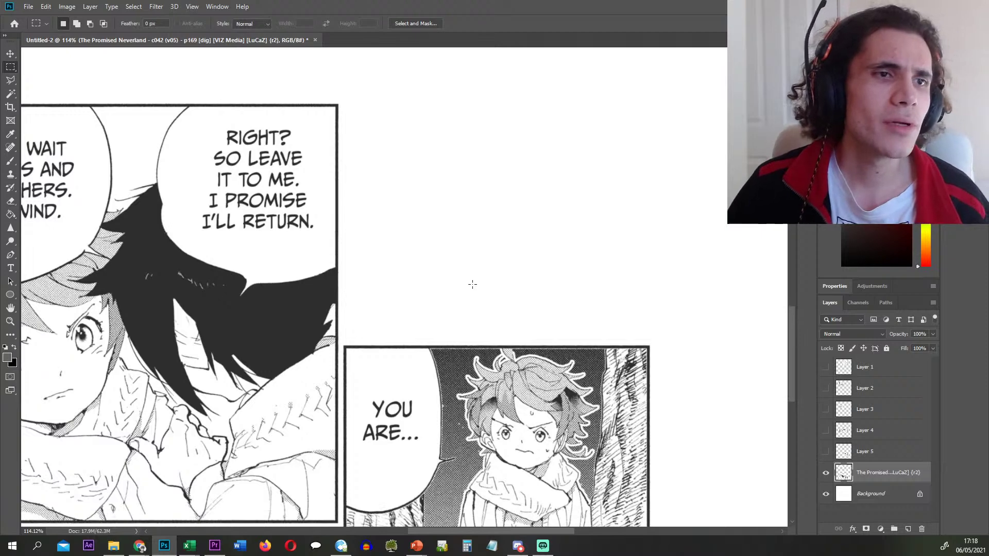
scroll(472, 284, down, 1)
scroll(500, 253, down, 1)
scroll(368, 266, up, 2)
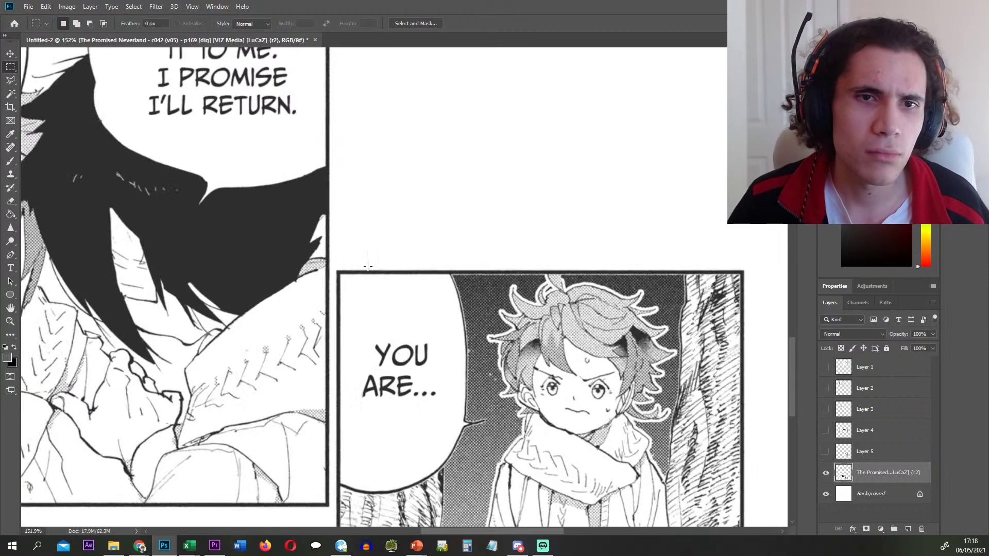
drag(333, 267, 745, 478)
key(ctrl+x)
key(ctrl+v)
click(867, 491)
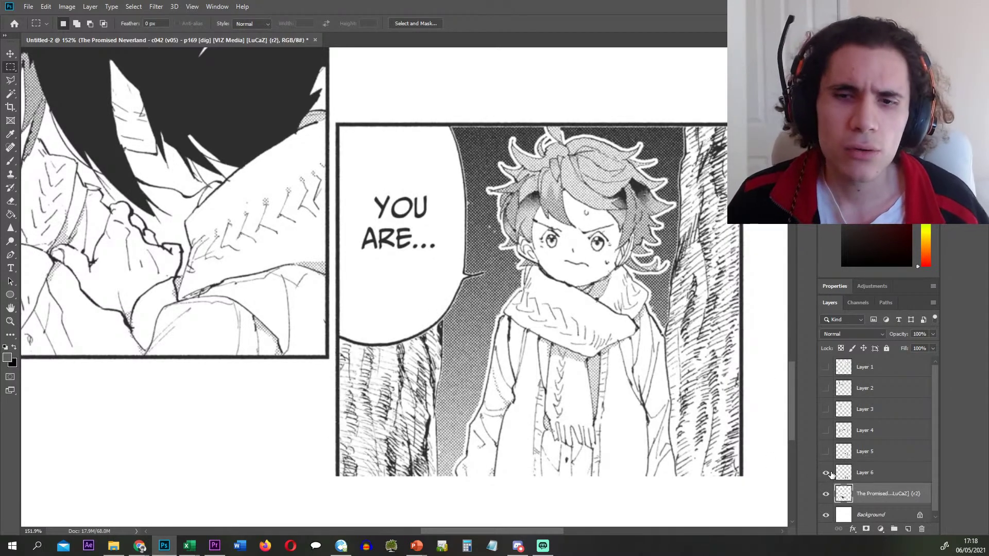
click(825, 473)
- Cut the remaining "Once I go, wait ten seconds" panel from the page layer and paste it onto its own layer
scroll(437, 199, down, 5)
scroll(258, 380, up, 1)
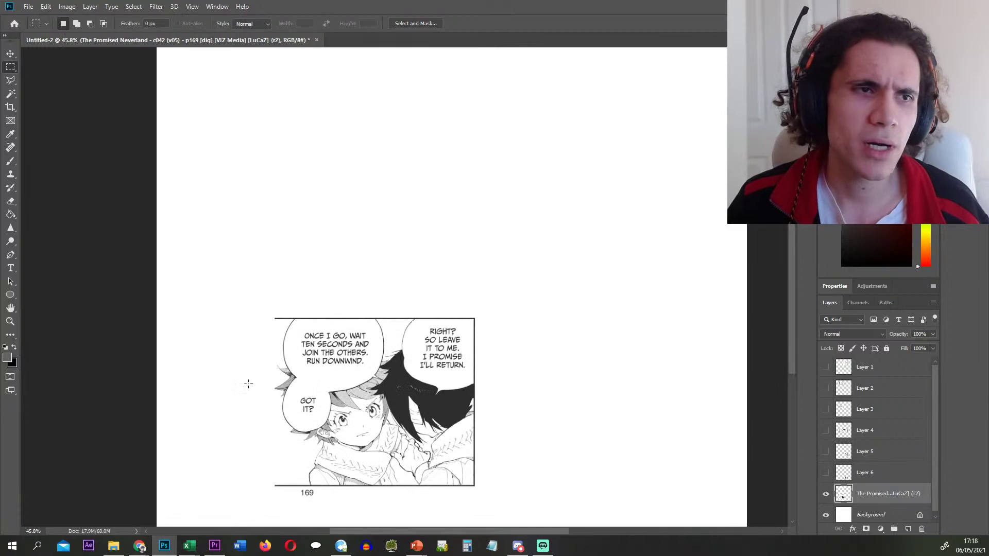
scroll(248, 383, up, 5)
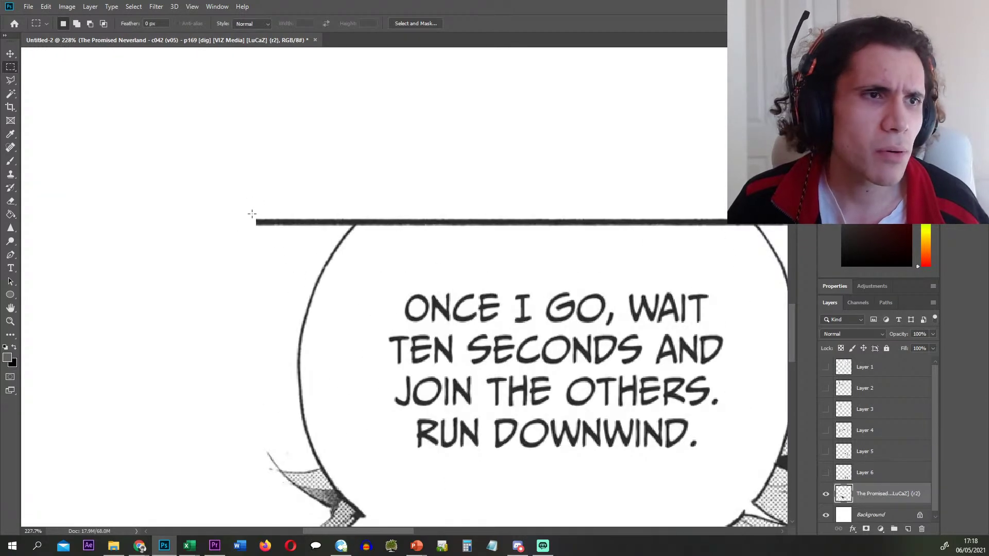
drag(253, 213, 541, 316)
scroll(542, 314, down, 1)
scroll(542, 315, down, 3)
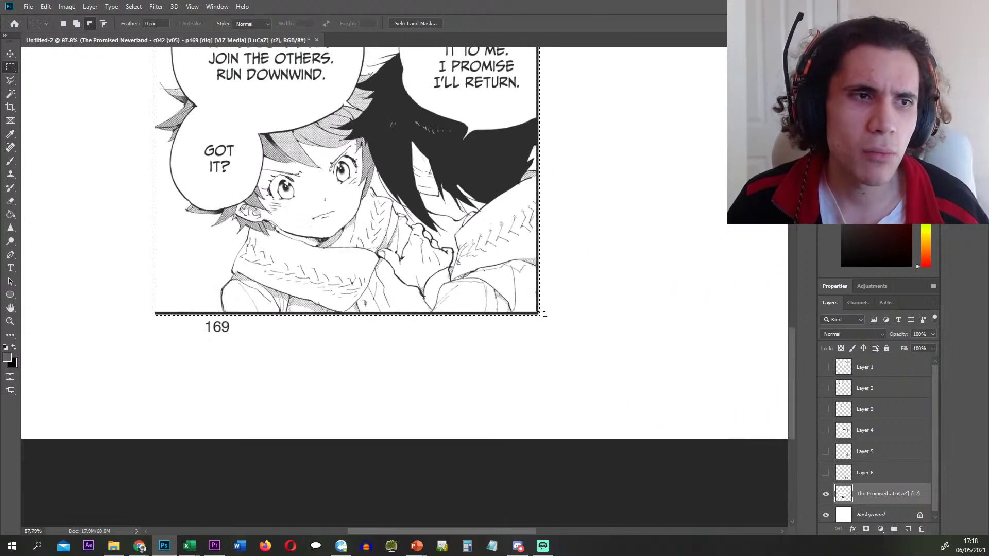
key(ctrl+x)
key(ctrl+v)
- Delete the leftover page layer and make the hidden panel layers, Layer 1 to Layer 6, visible again
click(874, 513)
key(Delete)
drag(826, 473, 826, 367)
scroll(545, 325, down, 3)
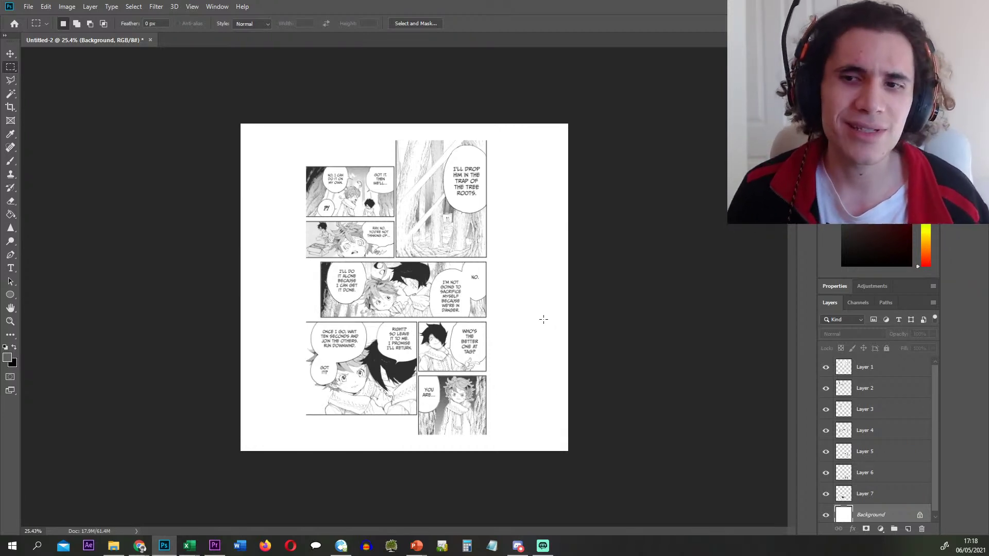
- Export the tall forest panel on Layer 1 as its own image, and delete that layer
right_click(887, 367)
click(782, 181)
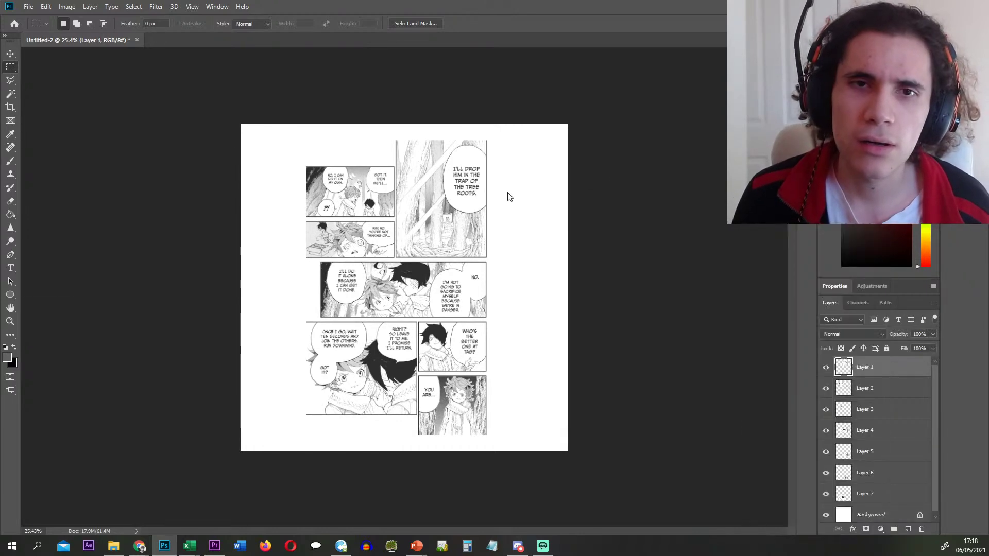
drag(208, 6, 0, 147)
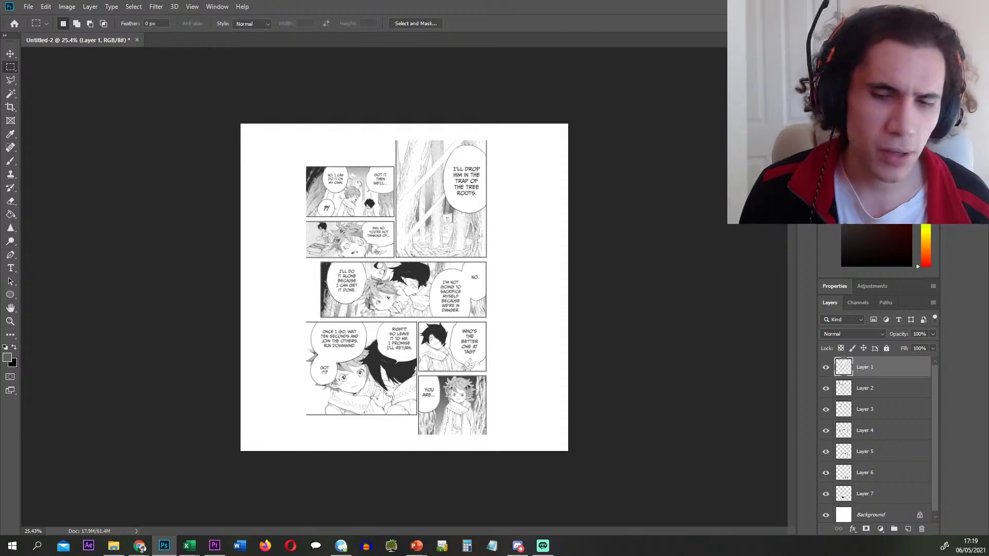
drag(0, 222, 571, 156)
key(Return)
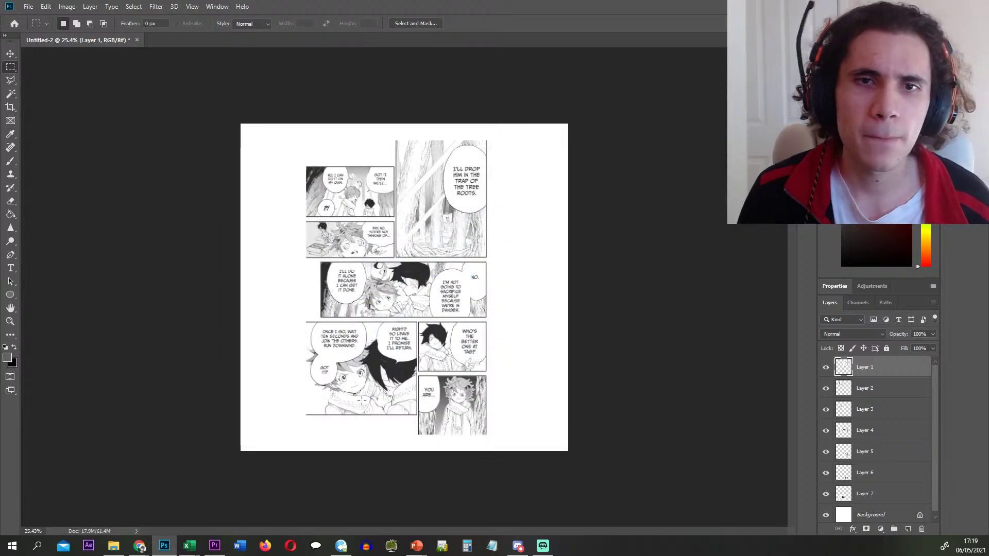
key(Delete)
- Export the panel on Layer 2 as an image named 133, and delete that layer
right_click(884, 370)
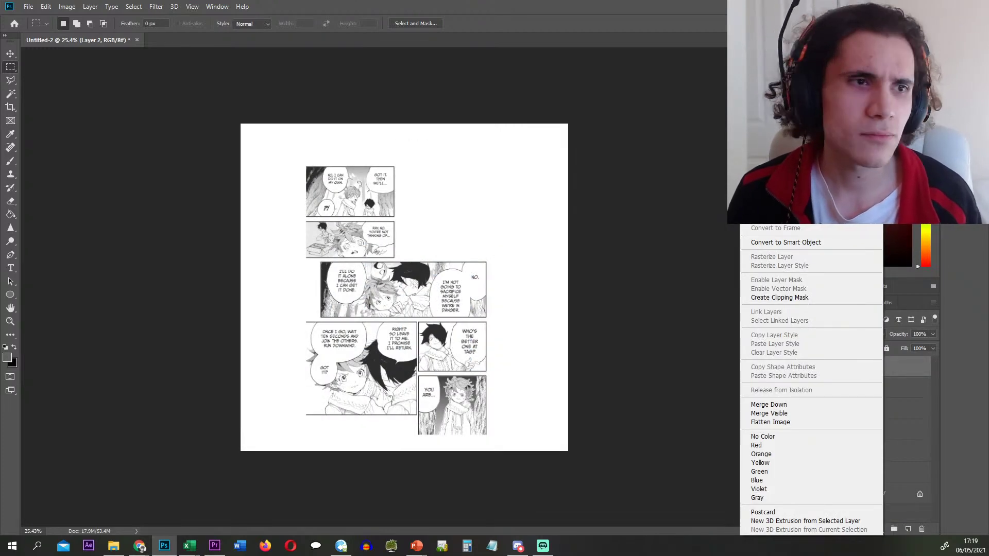
key(Escape)
key(ctrl+shift+s)
text(133)
key(Return)
key(Delete)
- Export the panel on Layer 3 as an image named 134, and delete that layer
right_click(883, 367)
key(Escape)
key(ctrl+shift+s)
text(134)
key(Return)
key(Delete)
- Export the wide middle panel on Layer 4 as an image named 135, and delete that layer
right_click(883, 367)
click(804, 187)
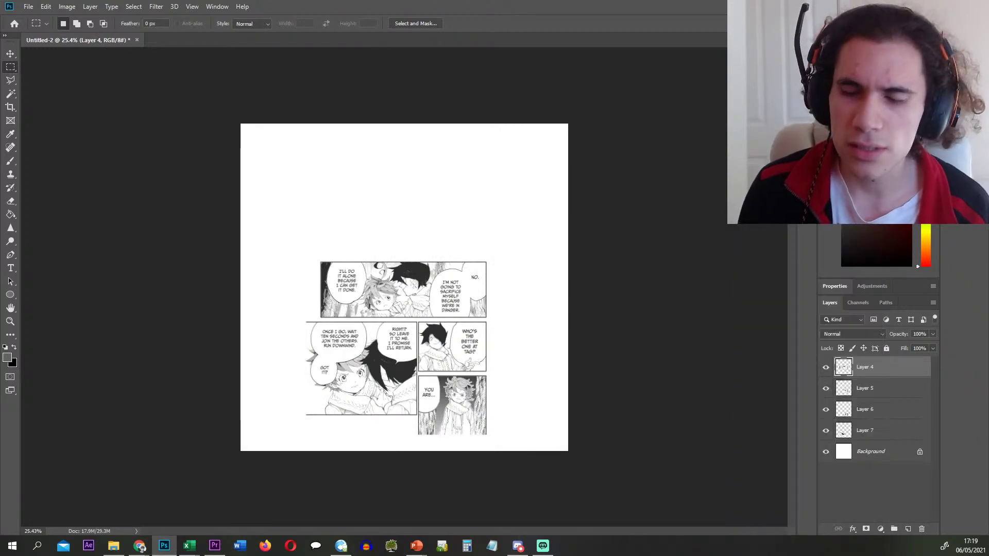
text(135)
key(Return)
key(Delete)
- Export the "Who's the better one at tag?" panel on Layer 5 as 136, and delete that layer
right_click(914, 369)
key(Escape)
key(ctrl+shift+s)
text(136)
key(Return)
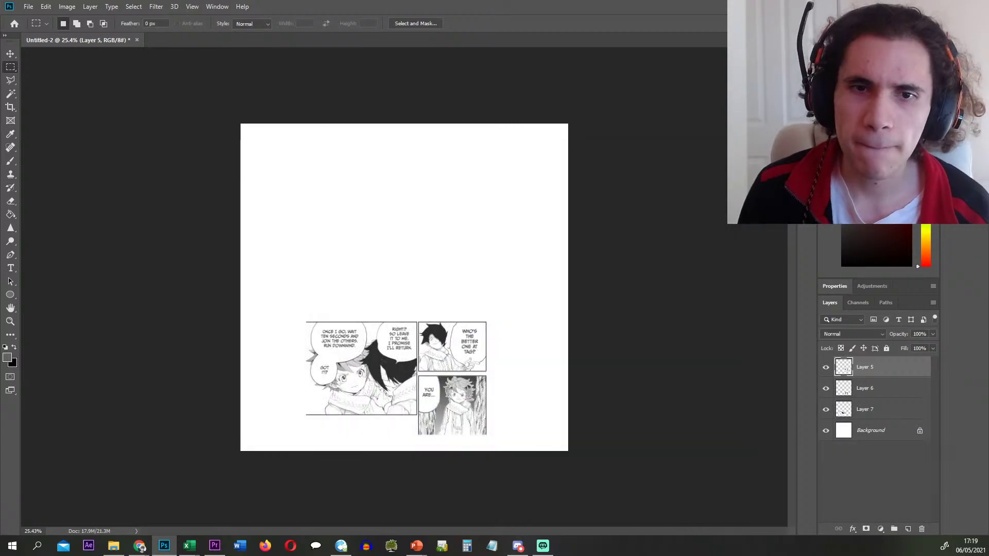
key(Delete)
- Export the "You are..." panel on Layer 6 as 137, and delete that layer
right_click(889, 366)
key(Escape)
key(ctrl+shift+s)
text(137)
key(Return)
key(Delete)
- Export the last remaining panel, on Layer 7, as an image named 138
right_click(884, 352)
key(Escape)
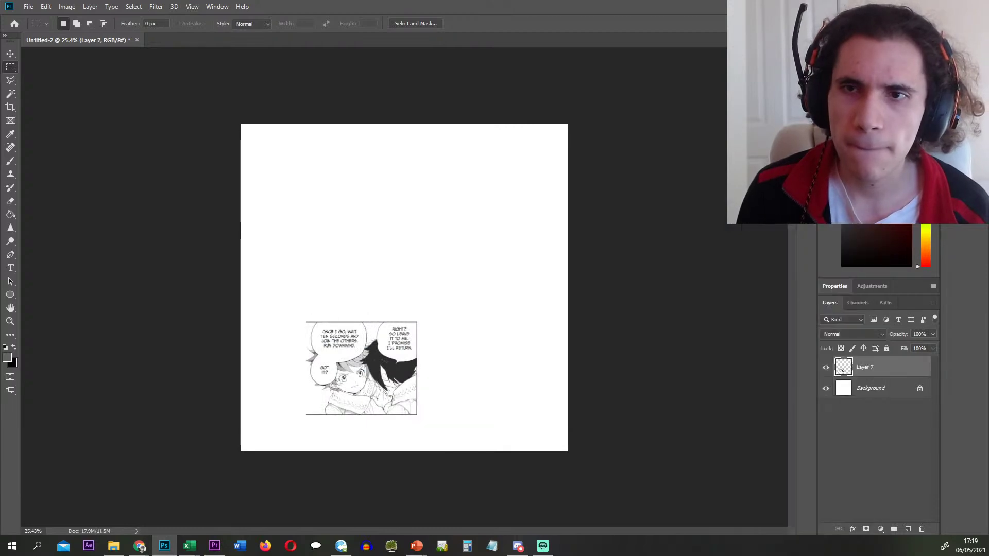
key(ctrl+shift+s)
text(138)
key(Return)
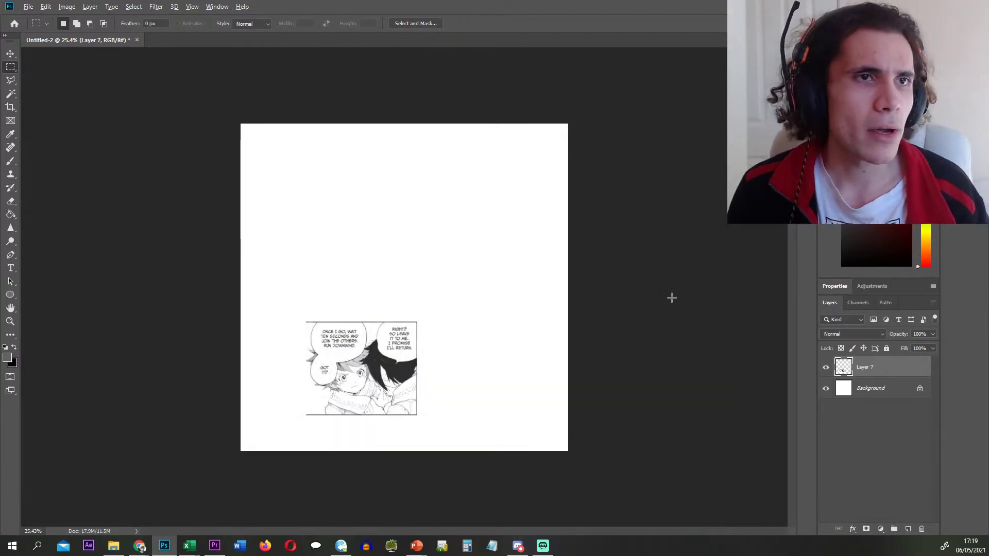
- Switch to Excel, highlight the upper South section of the losers bracket, and open the Winners Bracket sheet
key(alt+Tab)
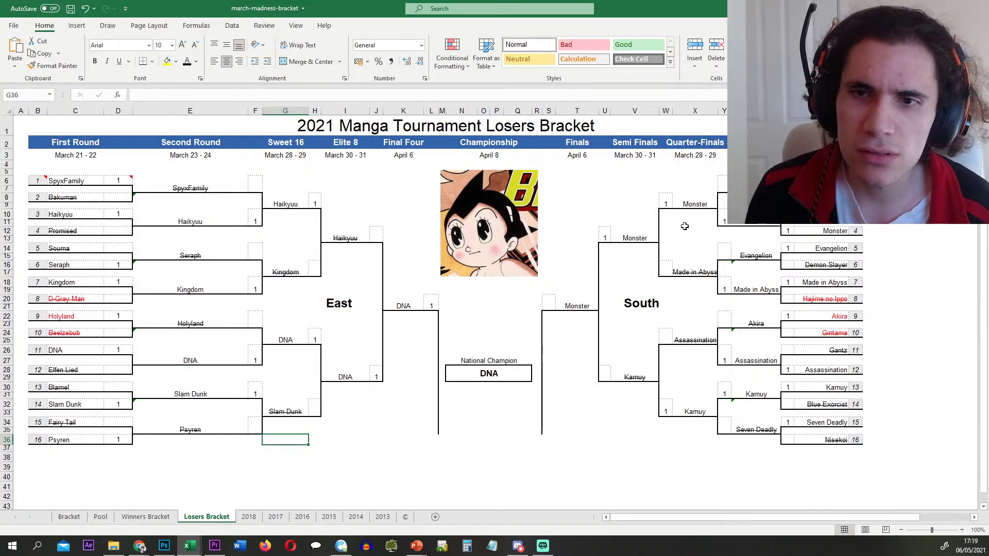
drag(855, 179, 665, 290)
click(146, 516)
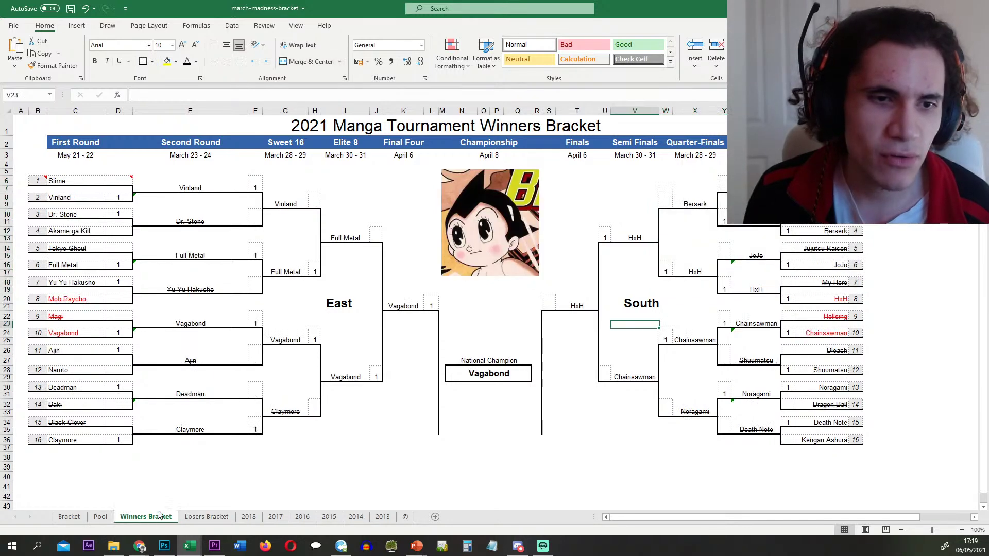
- Highlight the upper South section of the winners bracket, seeds 1 to 8, and inspect the HxH quarter-final and semi-final cells
click(695, 272)
drag(695, 273, 620, 280)
click(705, 213)
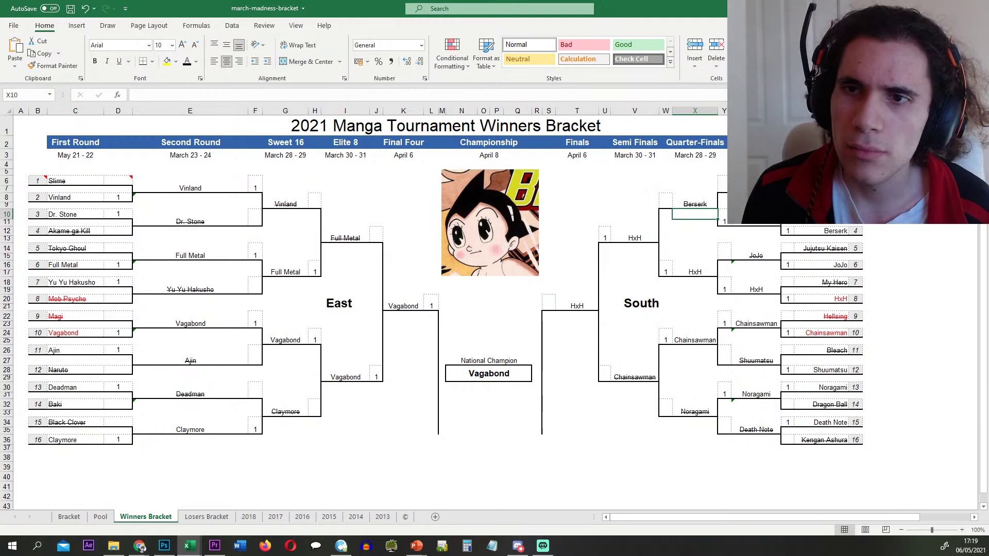
drag(705, 214, 643, 281)
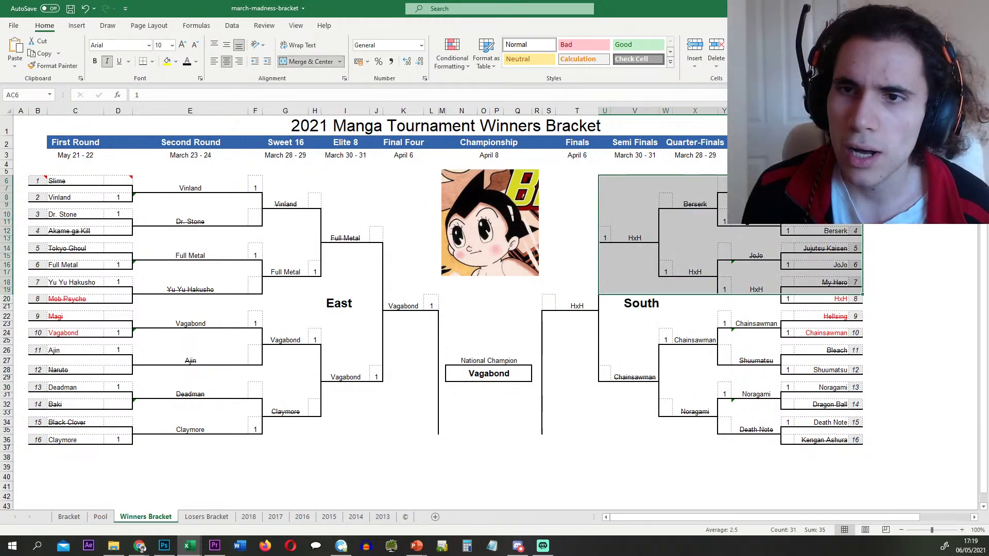
drag(671, 185, 616, 306)
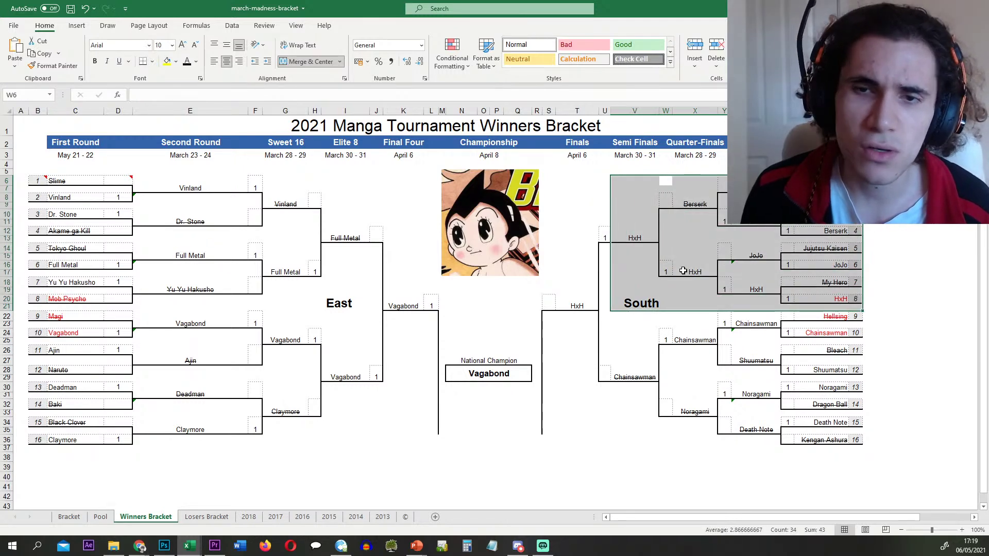
click(683, 265)
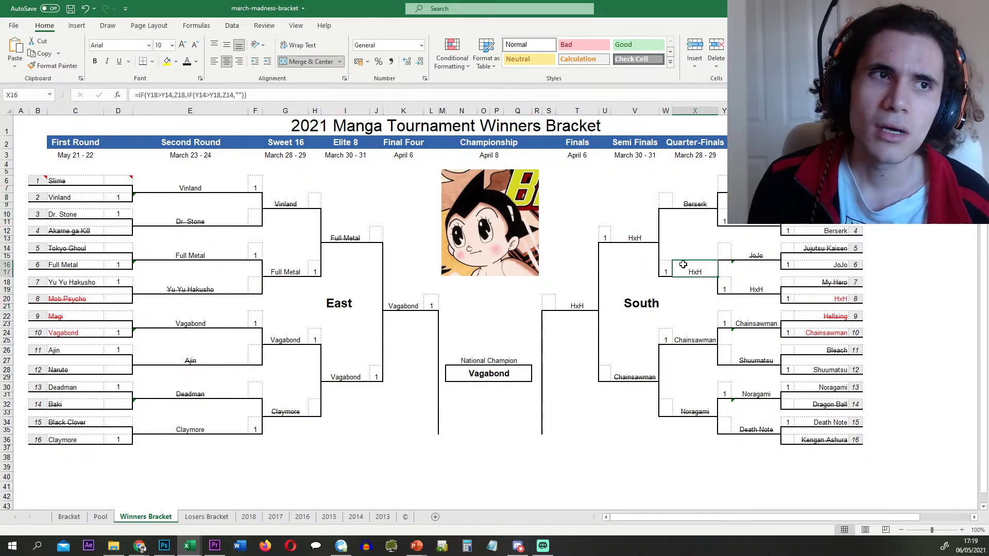
click(636, 235)
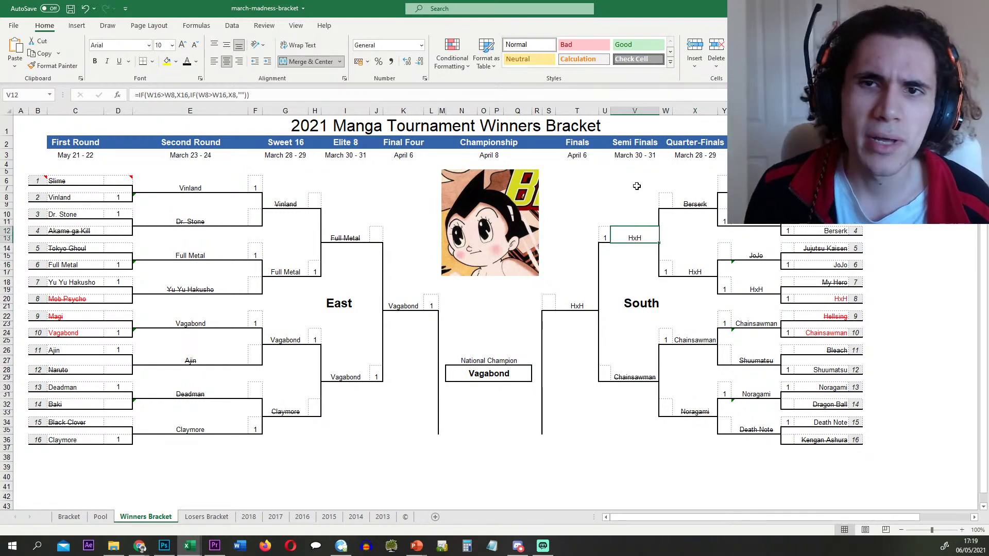
drag(853, 177, 604, 300)
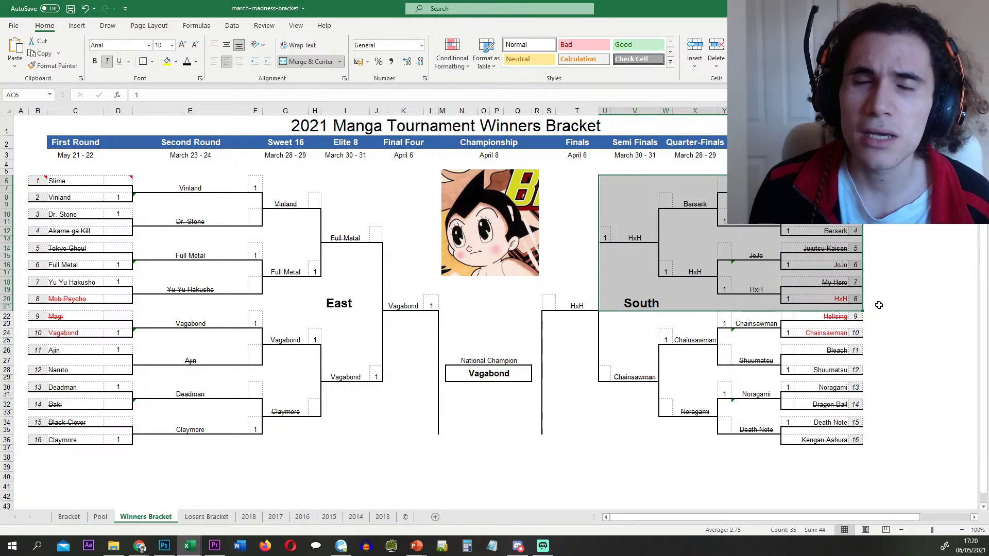
- Highlight the South entries of seeds 9 to 16 with their following rounds, and select the Chainsawman semi-final cell
drag(855, 316, 792, 441)
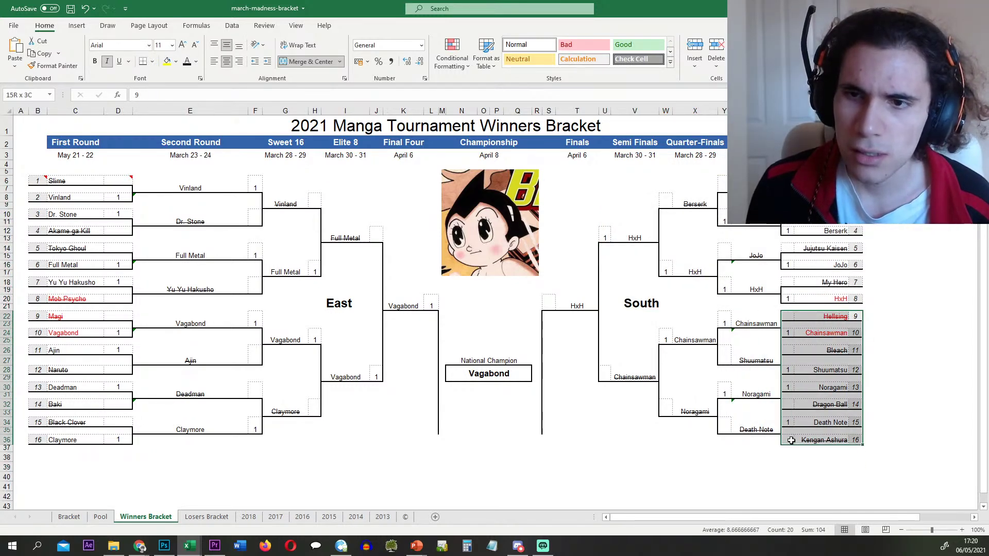
drag(791, 441, 616, 434)
click(637, 376)
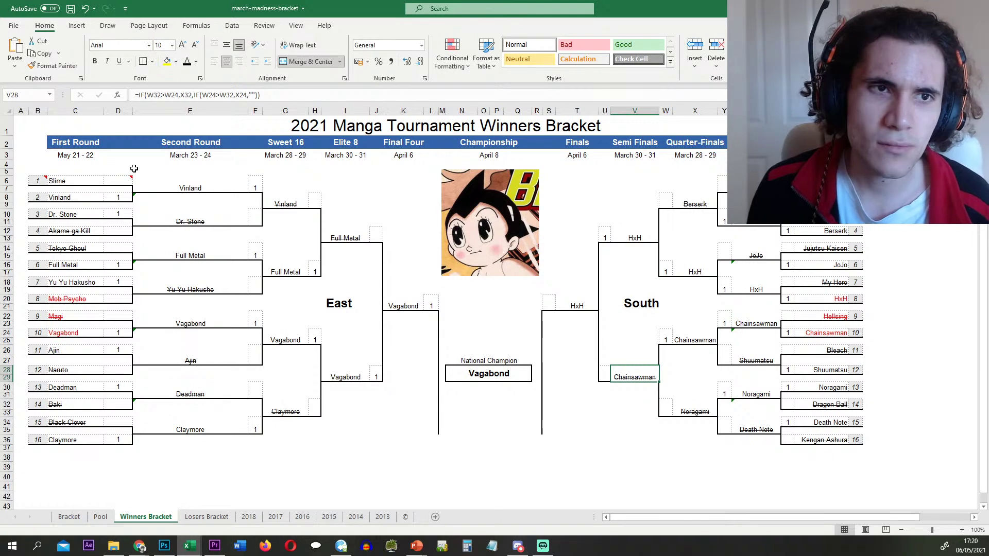
- Highlight the upper and lower East sections of the winners bracket, followed by the lower South section
drag(42, 181, 255, 302)
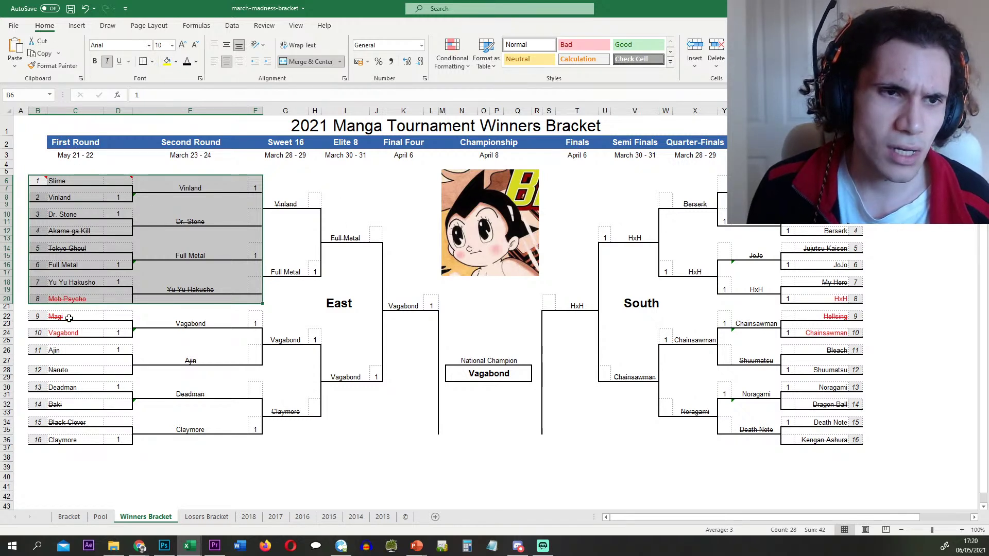
drag(70, 320, 256, 449)
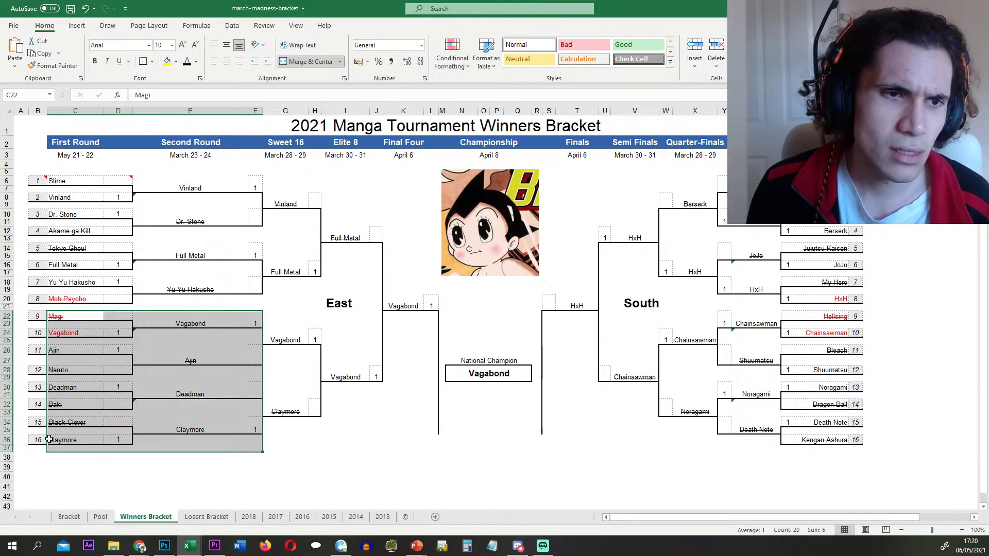
click(80, 369)
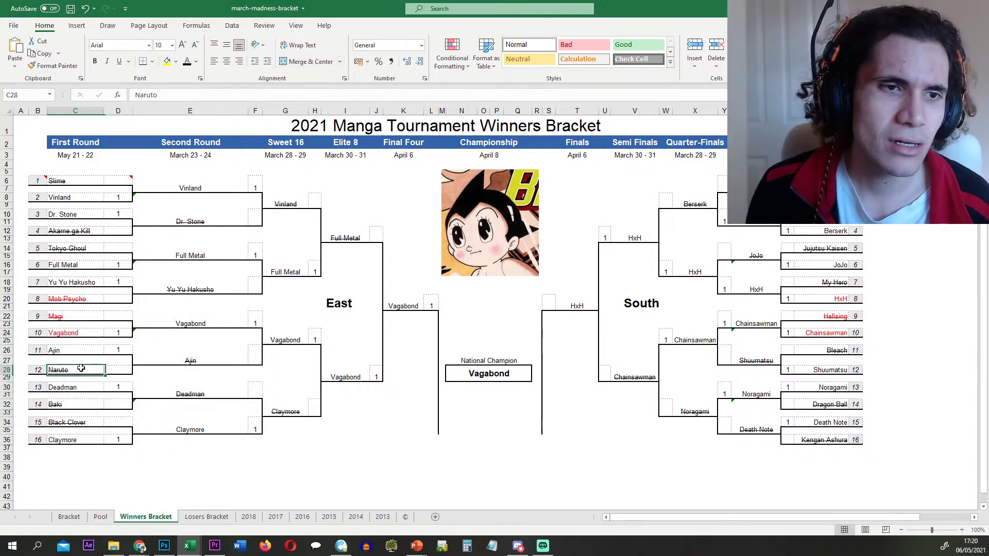
click(360, 372)
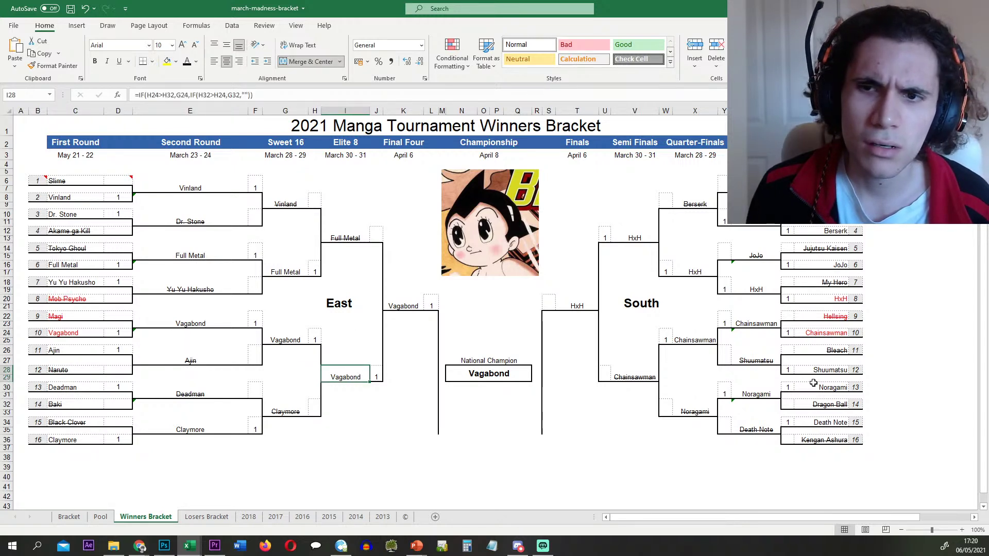
mouse_move(857, 314)
mouse_down()
mouse_move(711, 415)
mouse_move(668, 433)
mouse_move(667, 443)
mouse_up()
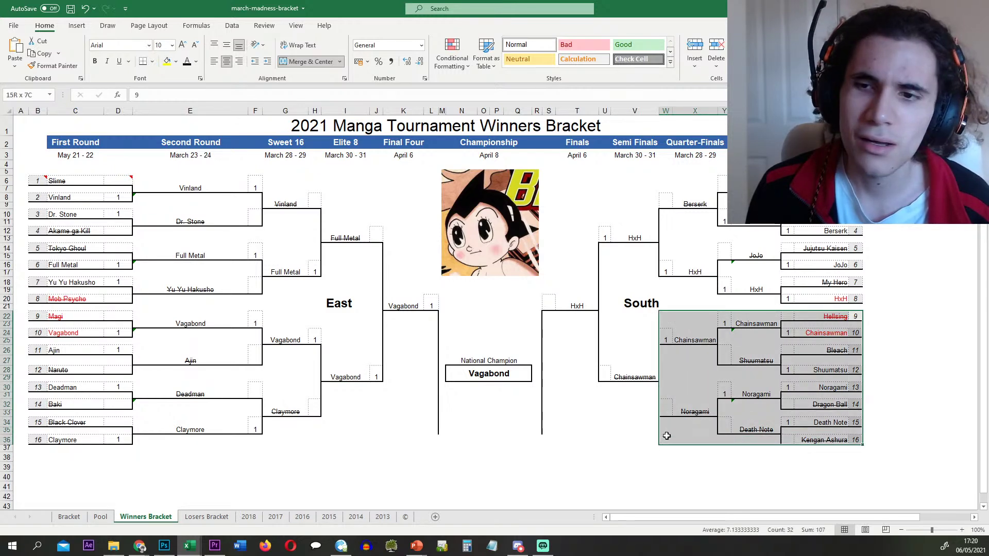
- Inspect the Bleach and Shuumatsu first-round cells, seeds 11 and 12, in the South section of the winners bracket
click(832, 351)
key(Right)
key(Right)
key(Right)
key(Right)
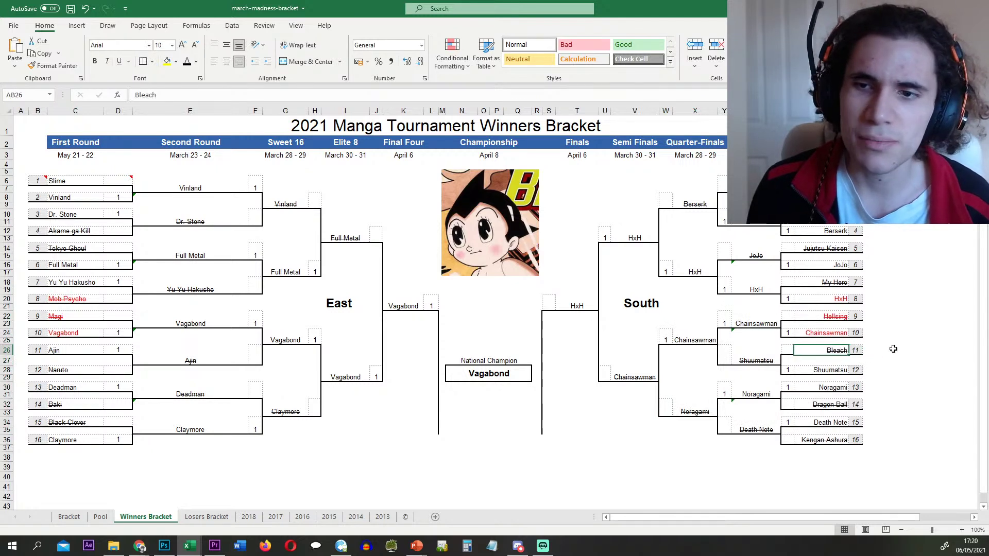
click(845, 354)
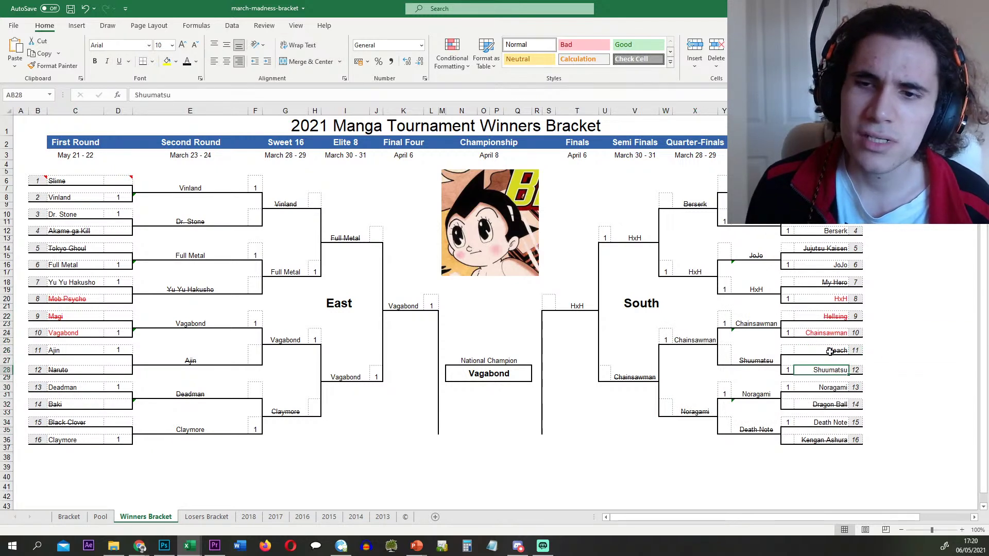
click(833, 372)
click(831, 352)
click(828, 351)
click(830, 368)
click(827, 352)
click(828, 371)
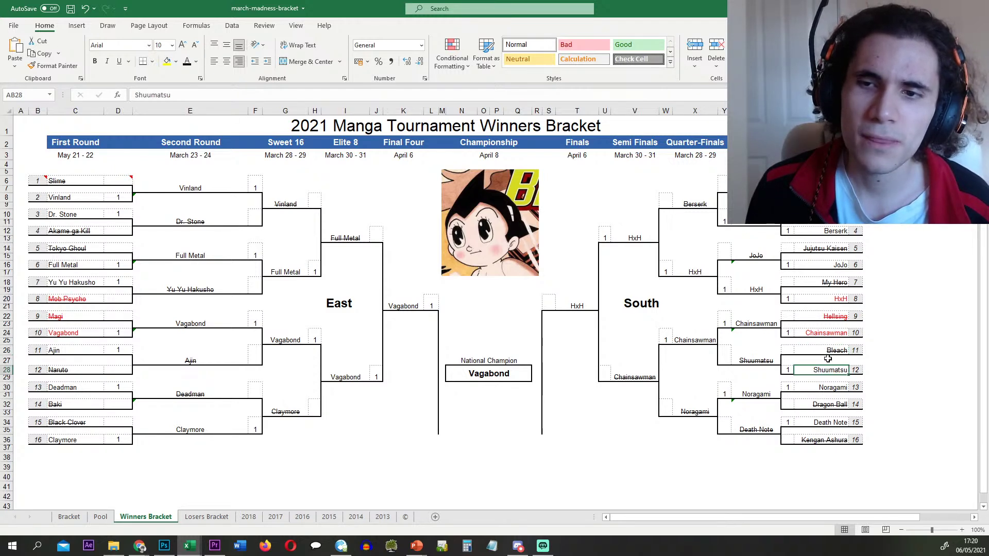
click(819, 359)
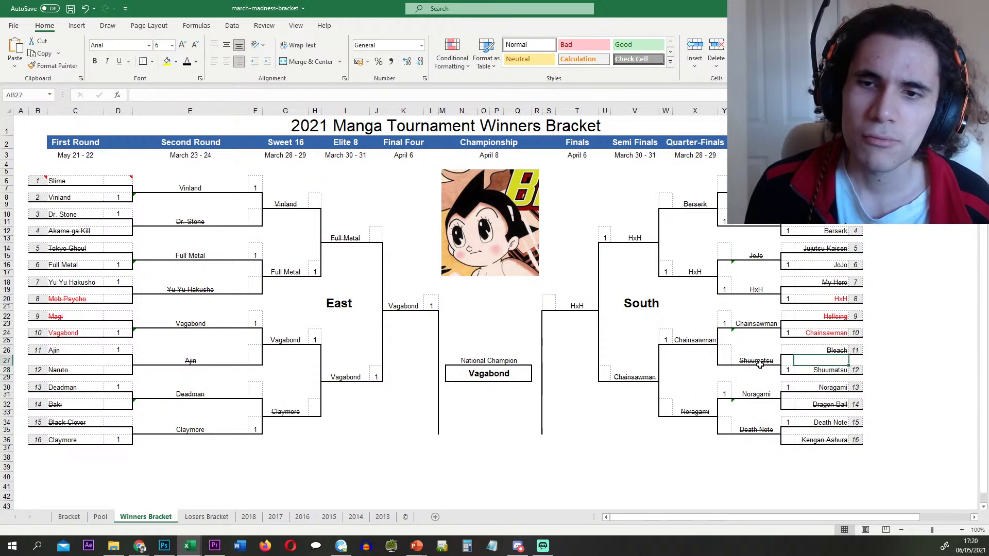
- Trace the Bleach matchup onward through the Shuumatsu second-round cell to the Chainsawman quarter-final cell
click(759, 361)
click(811, 352)
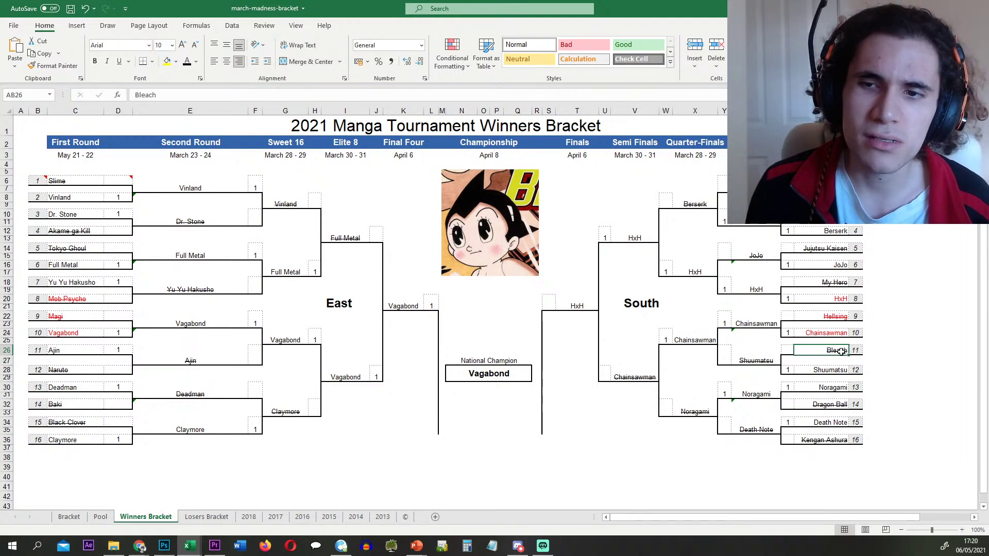
click(755, 361)
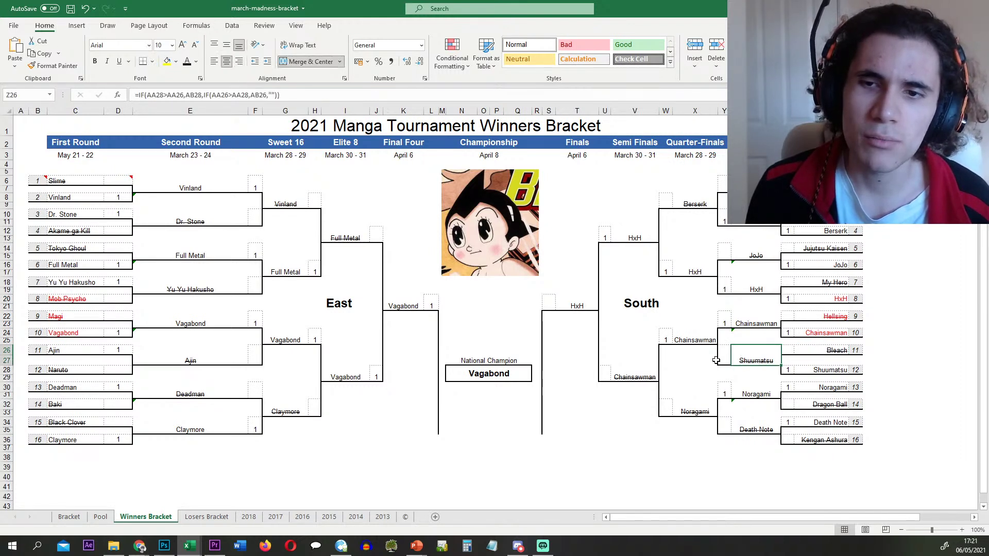
click(676, 340)
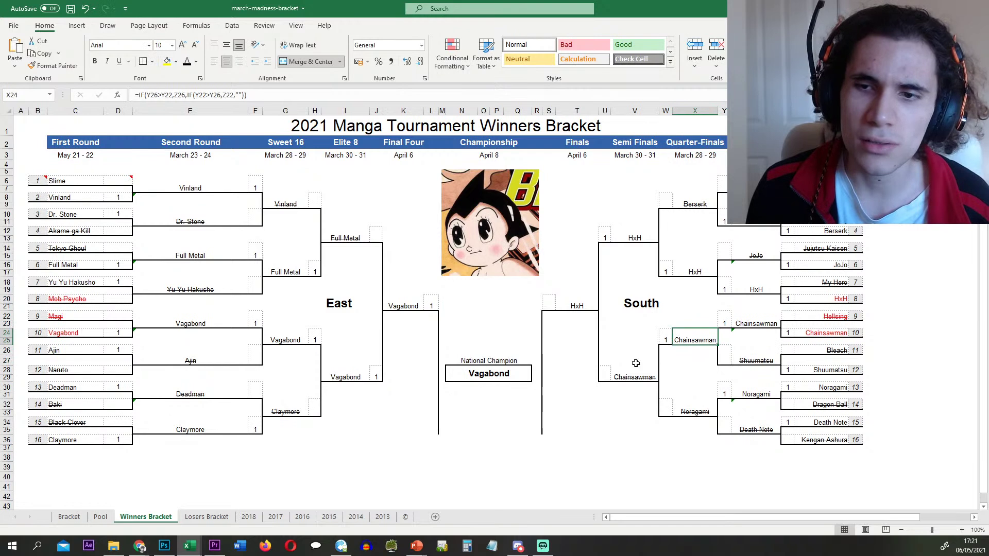
- Highlight South seeds 13 to 16 with their second-round cells, followed by the Dragon Ball entry alone
drag(855, 387, 735, 439)
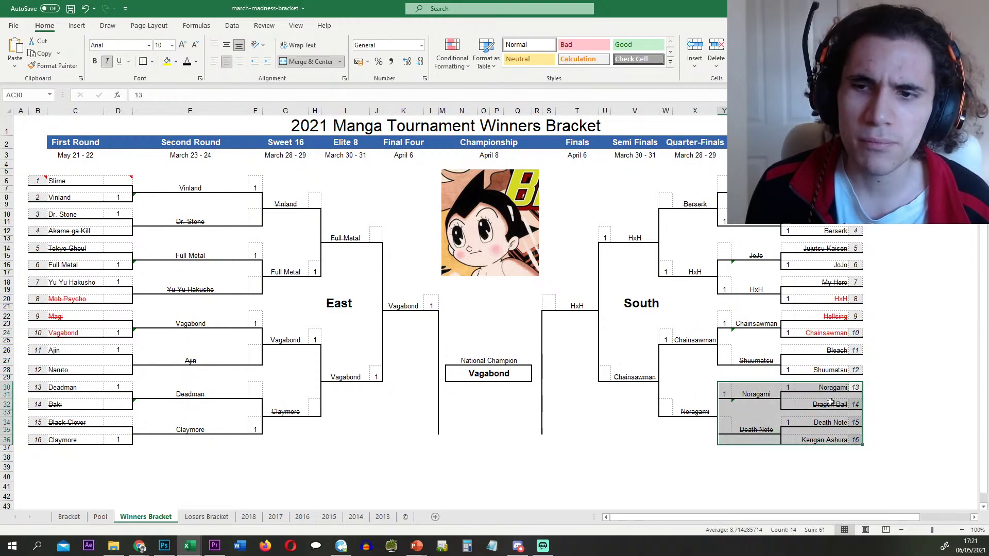
drag(830, 405, 804, 405)
click(899, 405)
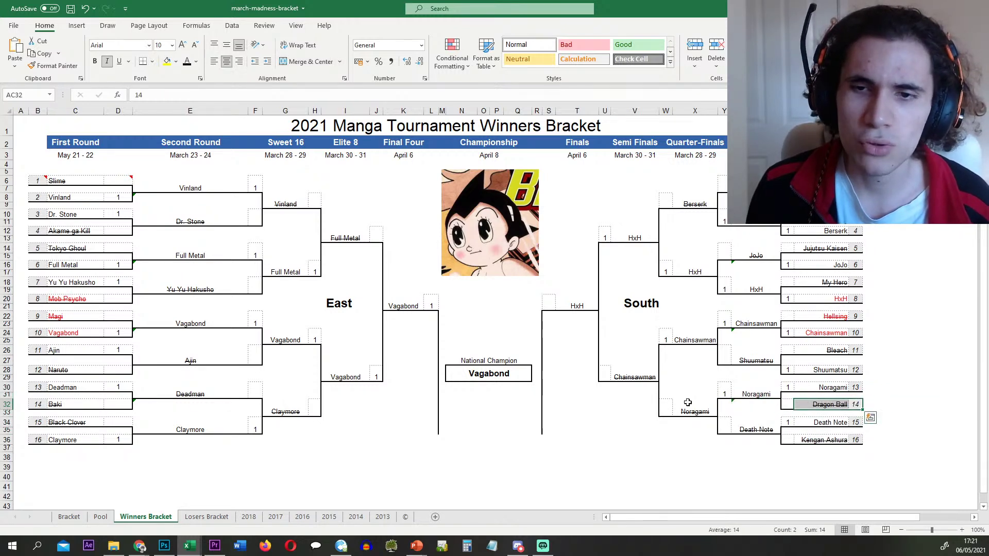
- Compare the Noragami and Chainsawman quarter-final cells, and select the HxH semi-final cell
click(684, 406)
click(684, 342)
click(692, 406)
click(691, 342)
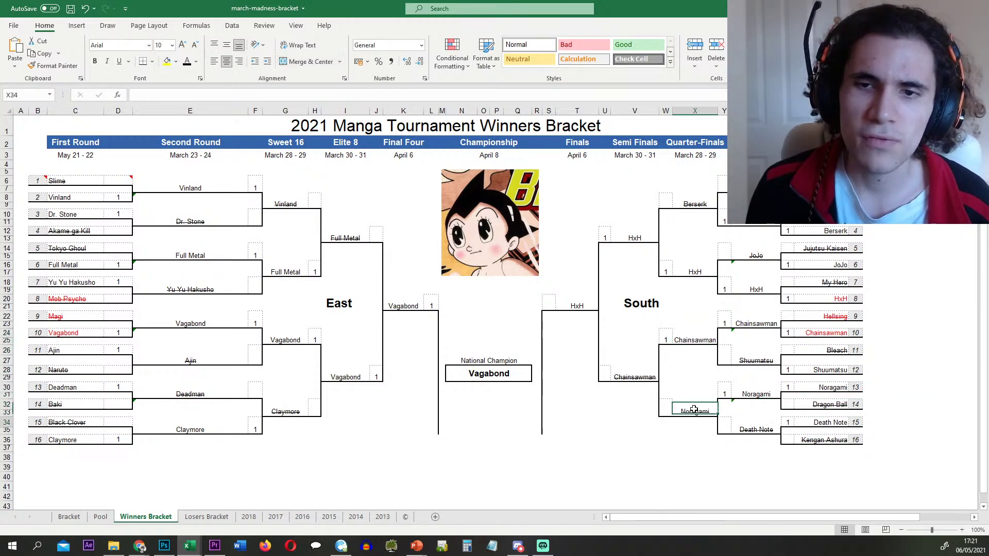
click(630, 238)
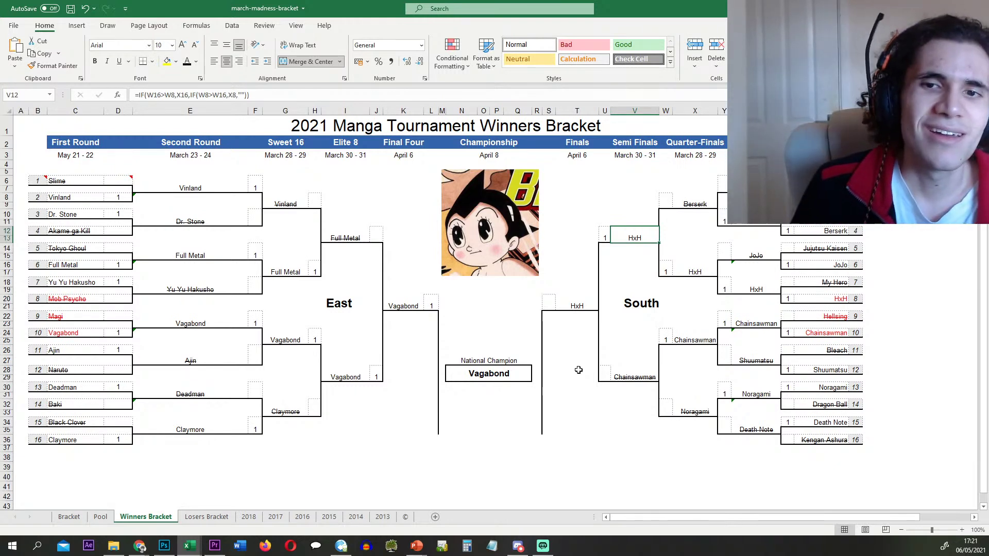
click(631, 111)
click(646, 326)
click(884, 349)
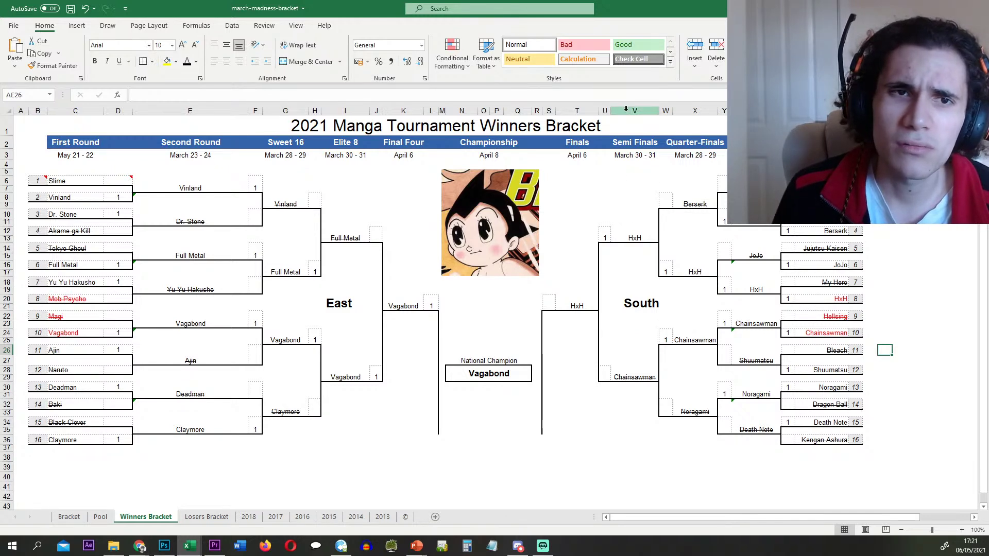
click(194, 211)
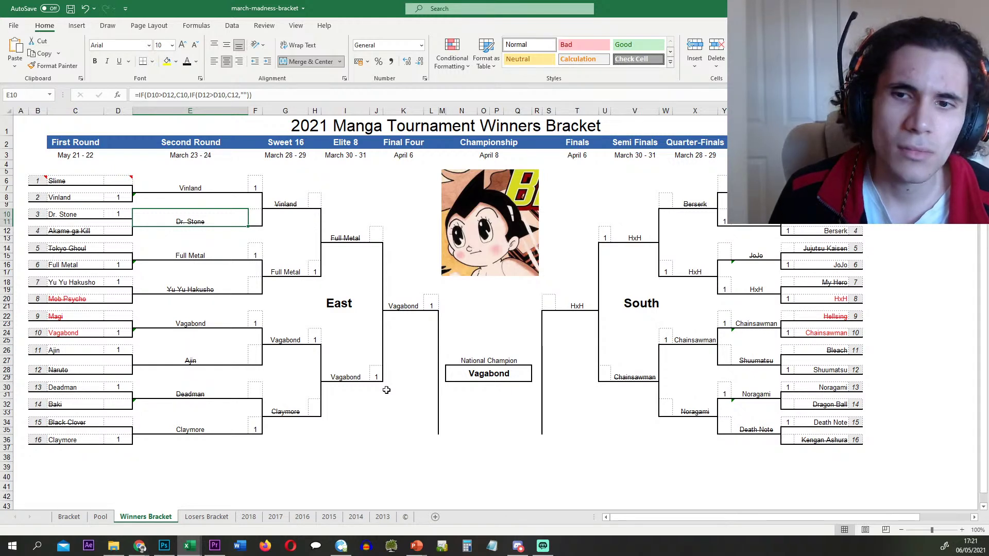
click(669, 443)
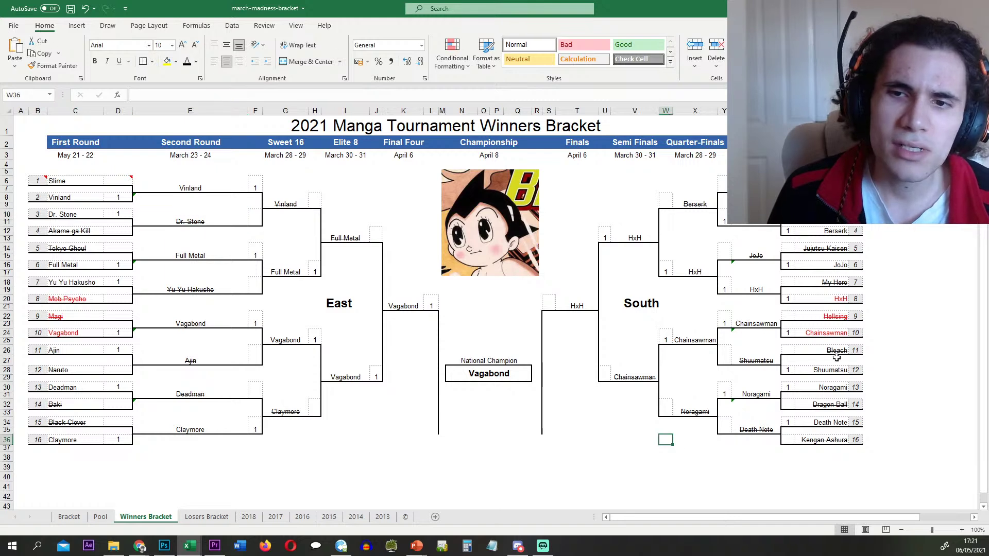
- Highlight the Bleach entry with its seed number 11, and clear the highlight by selecting an empty cell beside the bracket
drag(855, 351, 785, 351)
click(897, 386)
click(885, 342)
click(881, 347)
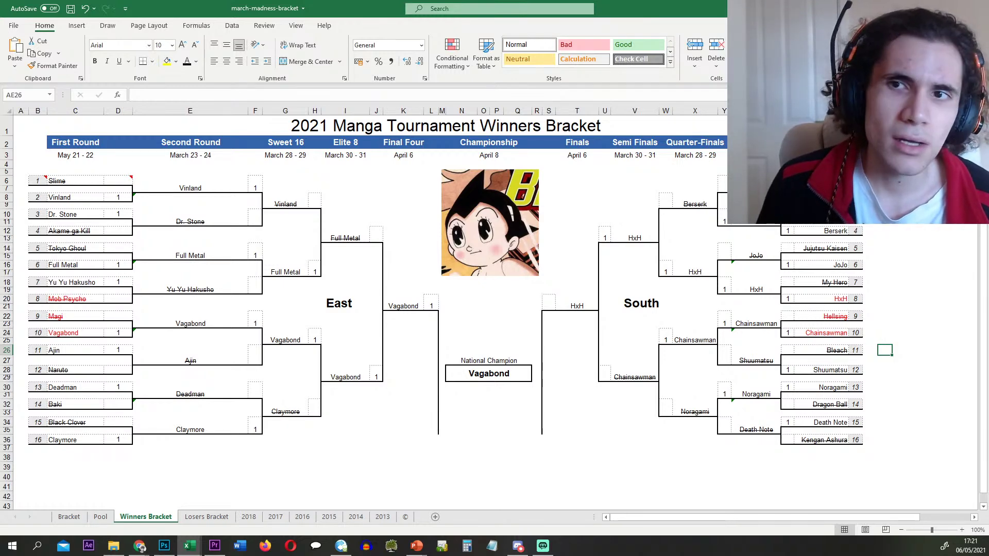
click(822, 111)
click(874, 247)
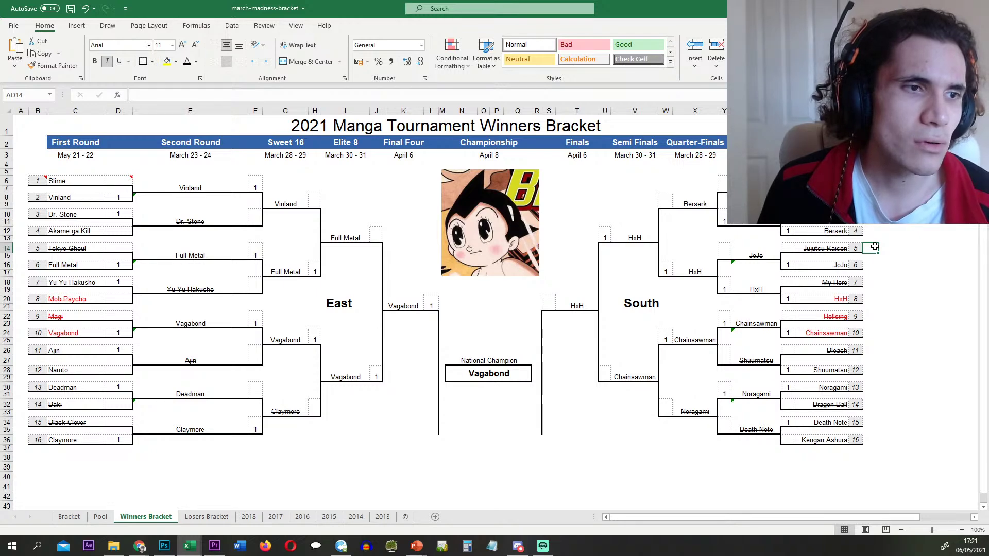
click(881, 248)
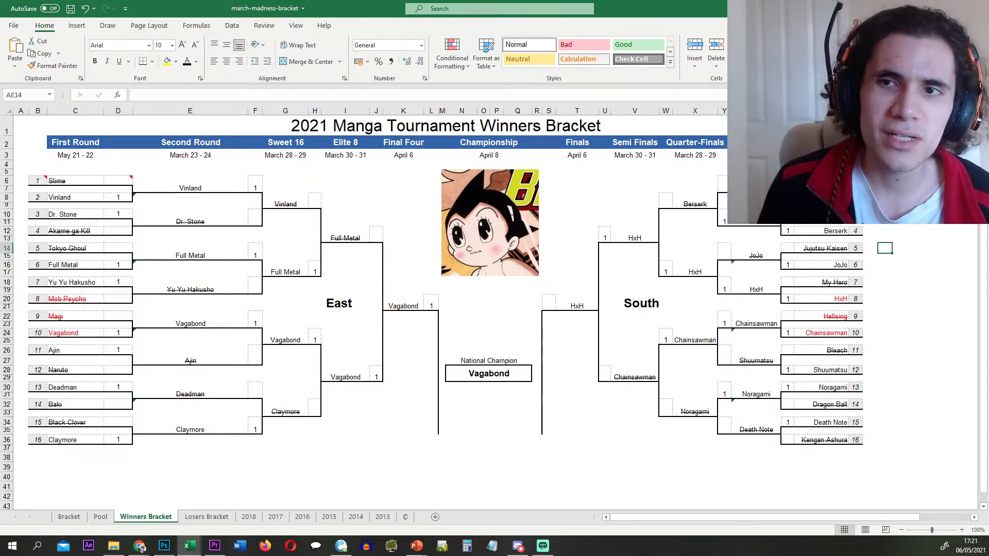
click(821, 111)
click(934, 198)
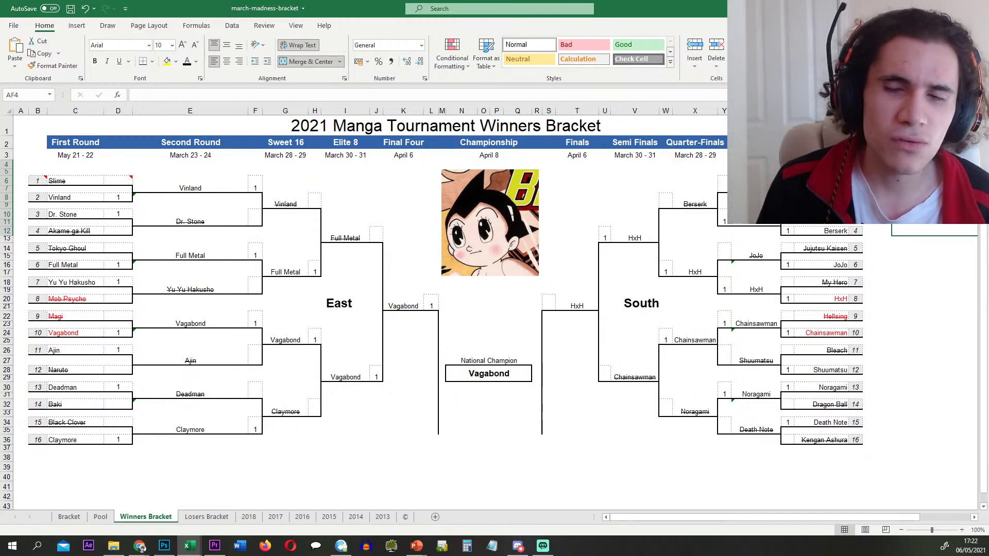
- Select the Bleach cell, and highlight the whole first-round column of the South section with its seeds and scores
click(840, 351)
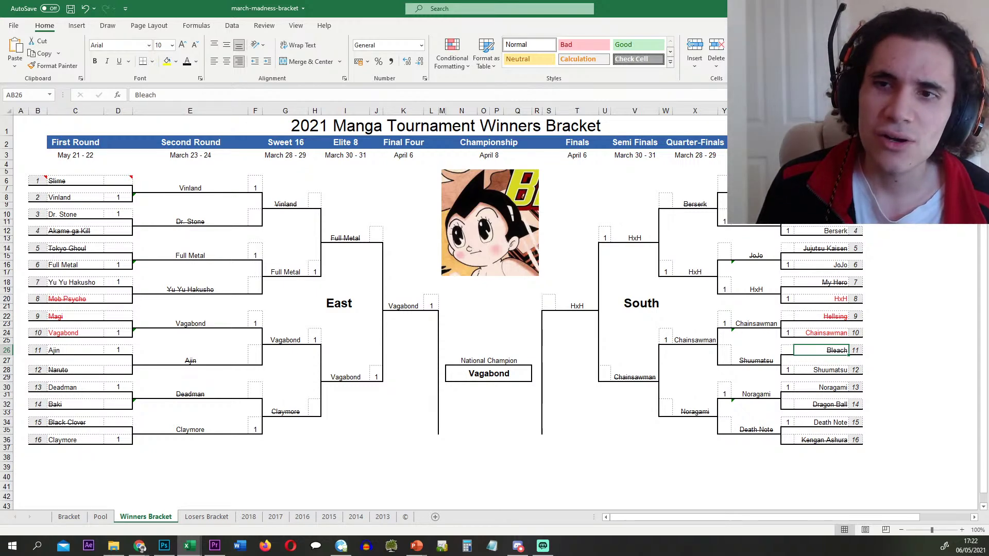
click(822, 111)
drag(822, 142, 853, 443)
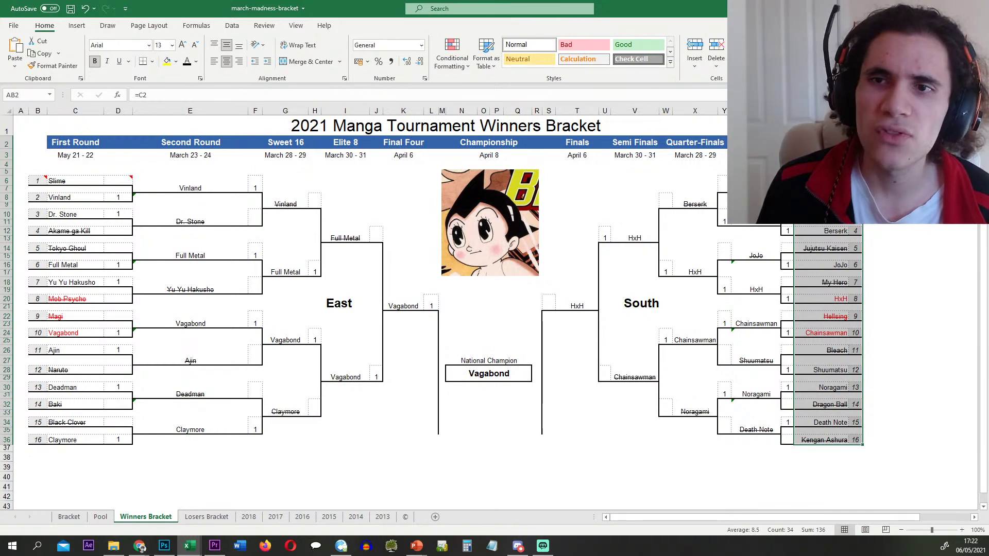
drag(787, 110, 855, 111)
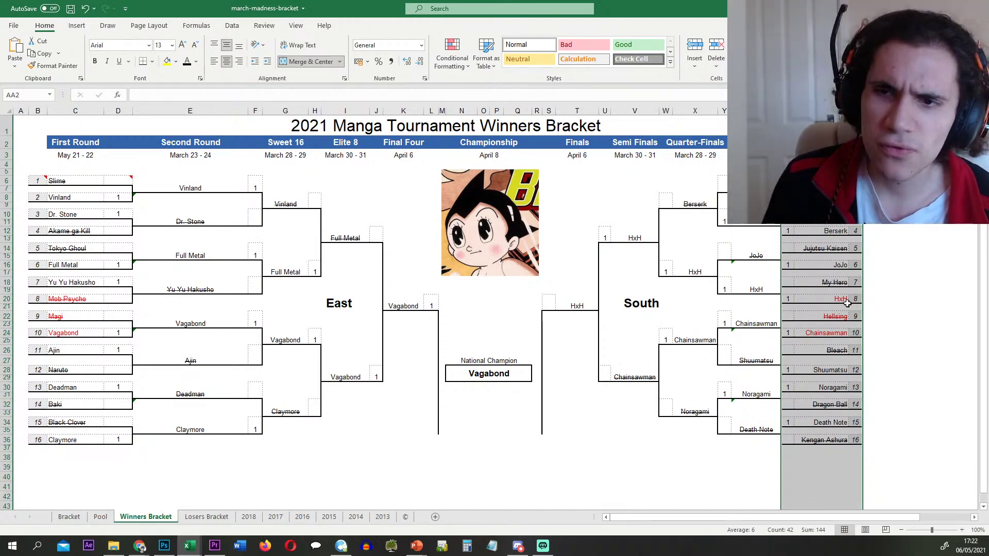
- Highlight the red South entries HxH, Hellsing and Chainsawman, seeds 8 to 10, several times, ending on an empty cell beside them
drag(855, 299, 792, 332)
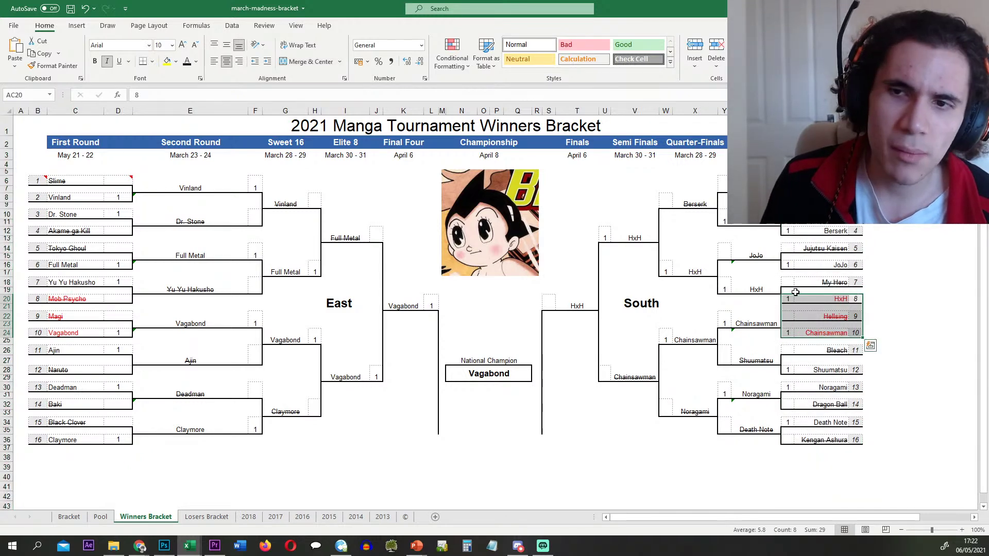
click(795, 291)
drag(790, 290, 853, 341)
drag(855, 299, 756, 345)
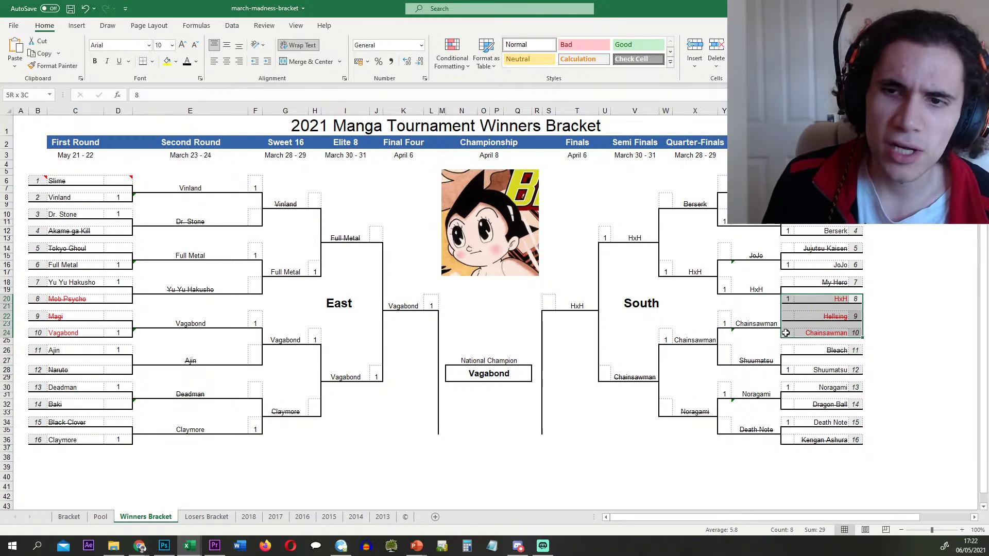
click(906, 272)
drag(857, 299, 790, 340)
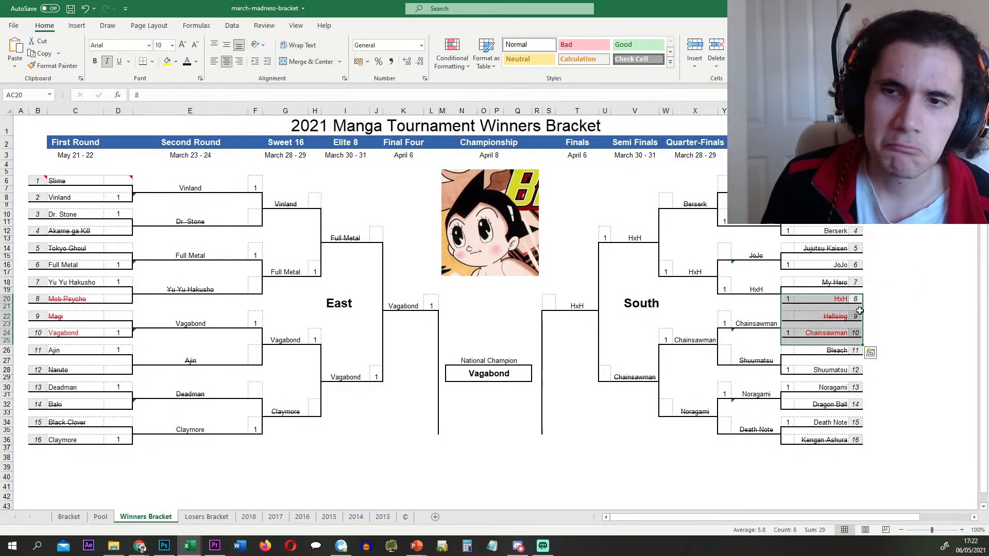
click(905, 289)
drag(857, 299, 791, 332)
click(886, 300)
drag(858, 299, 797, 332)
click(890, 303)
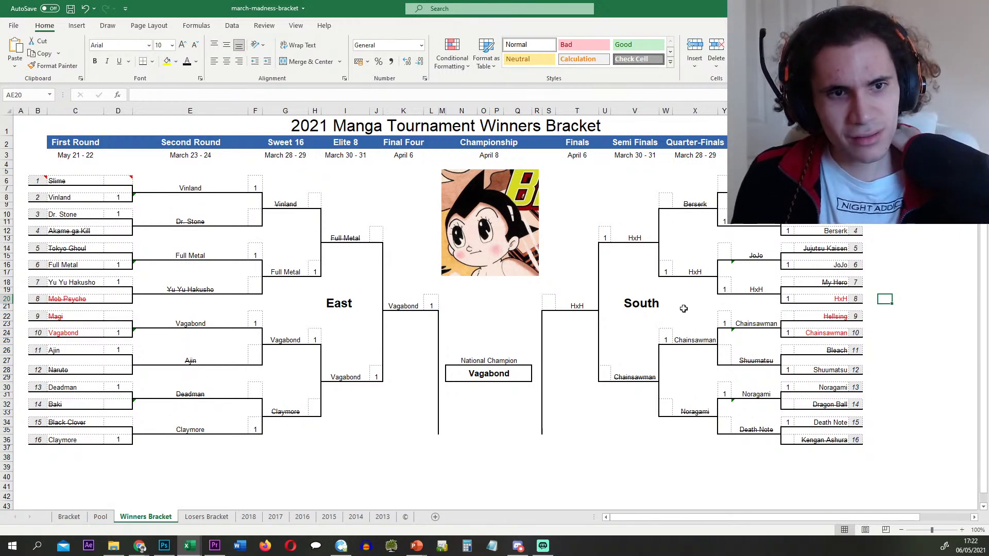
- View the Losers Bracket sheet, return to the Winners Bracket sheet, and select an empty cell below the East section
click(208, 517)
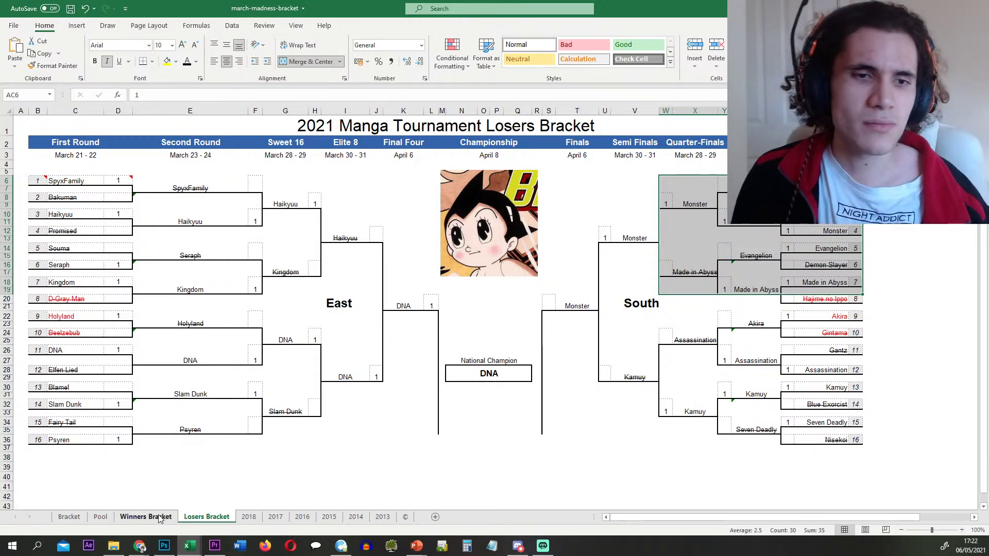
click(160, 517)
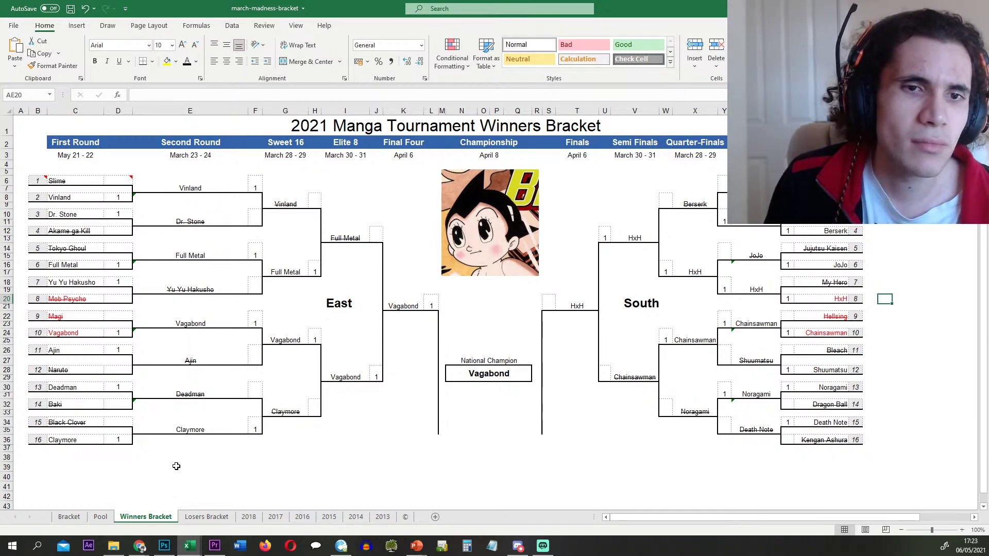
click(176, 466)
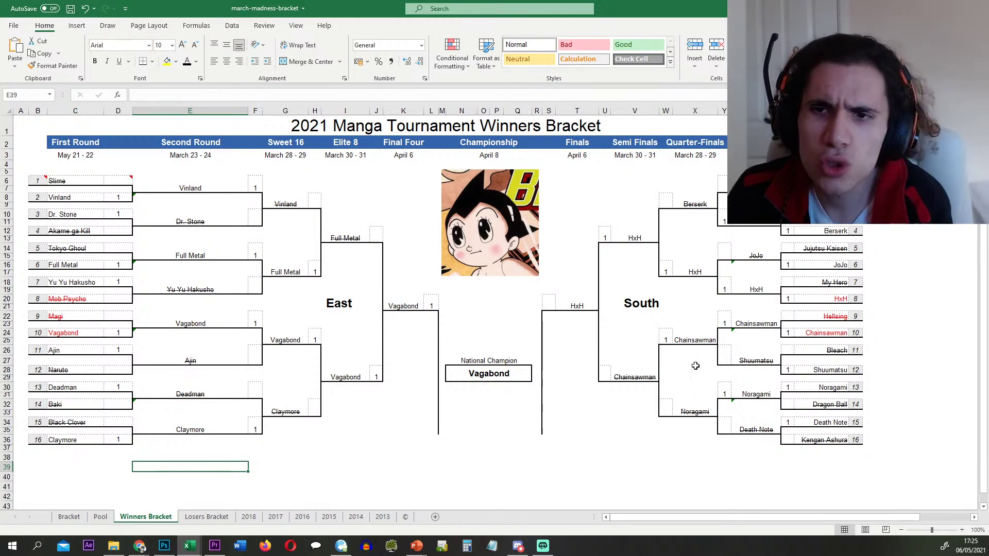
- Open the Losers Bracket sheet and repeatedly highlight the seed 12 row across the bracket from Assassination to Elfen Lied
mouse_move(852, 371)
mouse_down()
mouse_move(77, 370)
mouse_move(855, 373)
mouse_up()
click(205, 516)
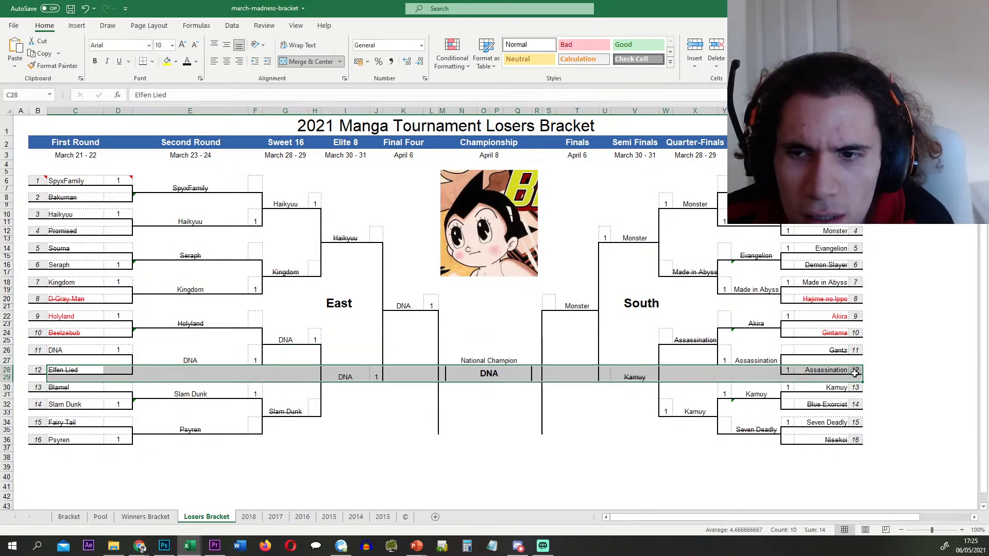
click(854, 372)
drag(852, 370, 49, 370)
drag(854, 372, 68, 375)
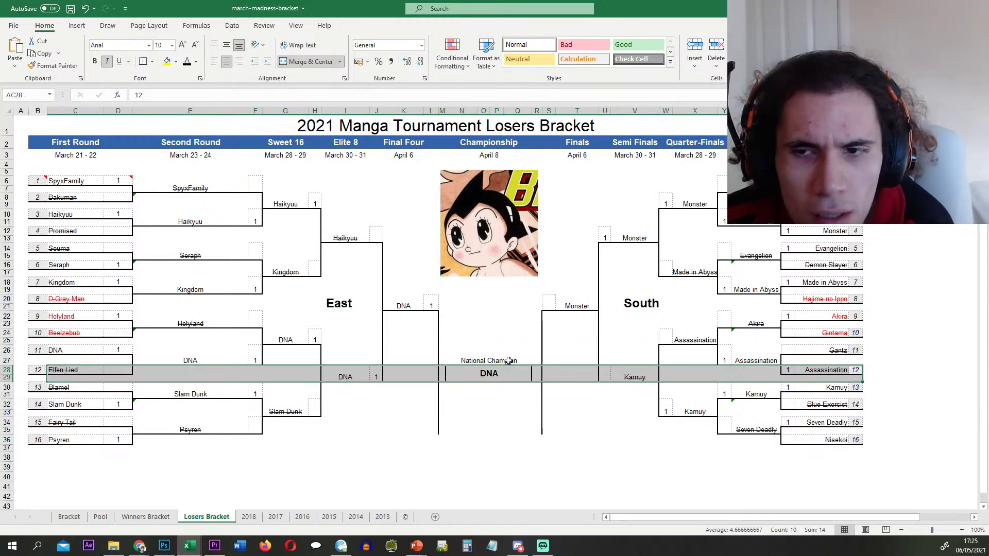
drag(855, 371, 39, 376)
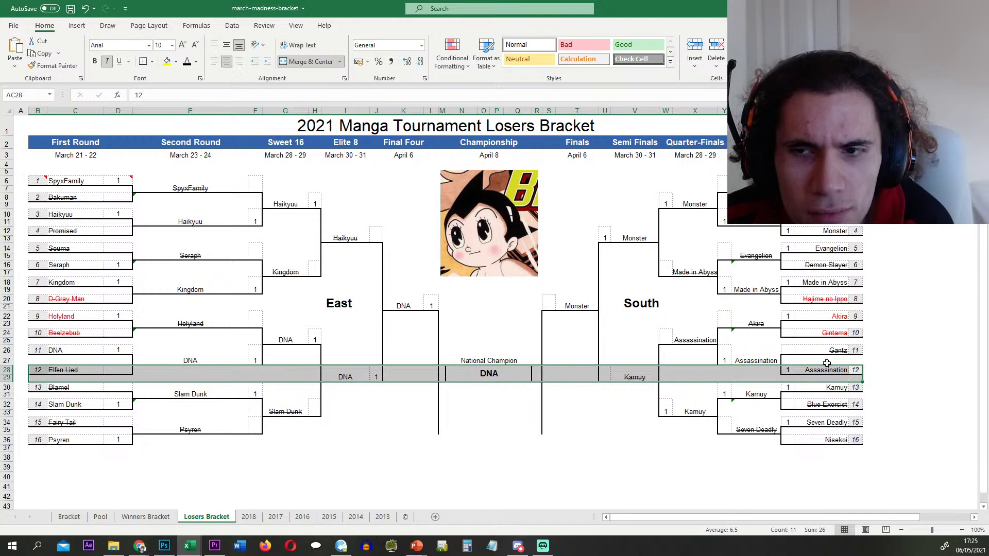
click(877, 362)
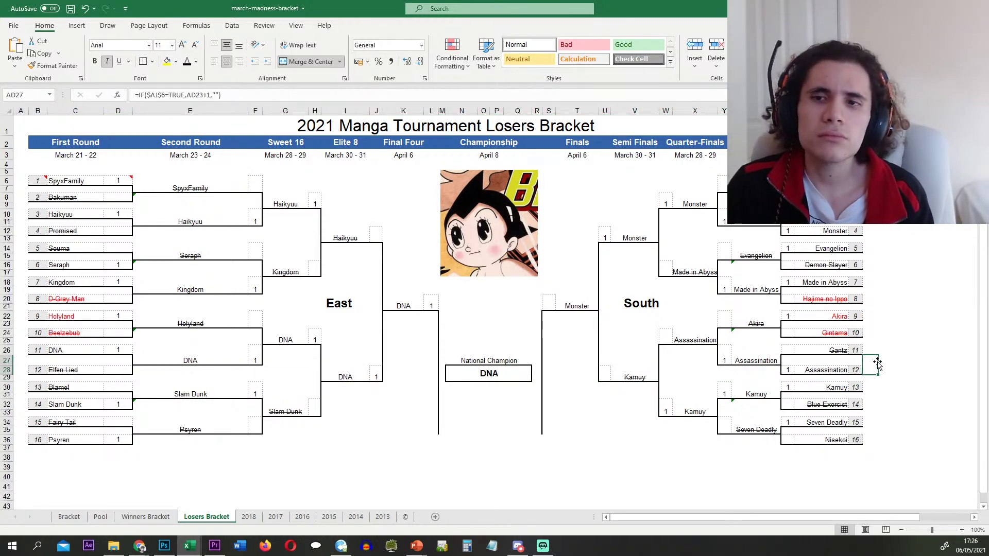
drag(856, 368, 67, 366)
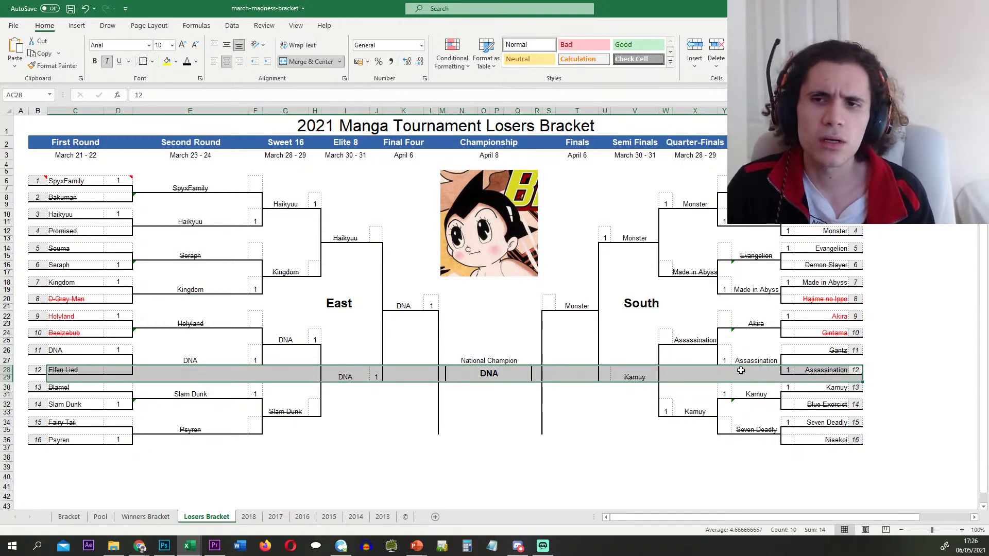
click(846, 369)
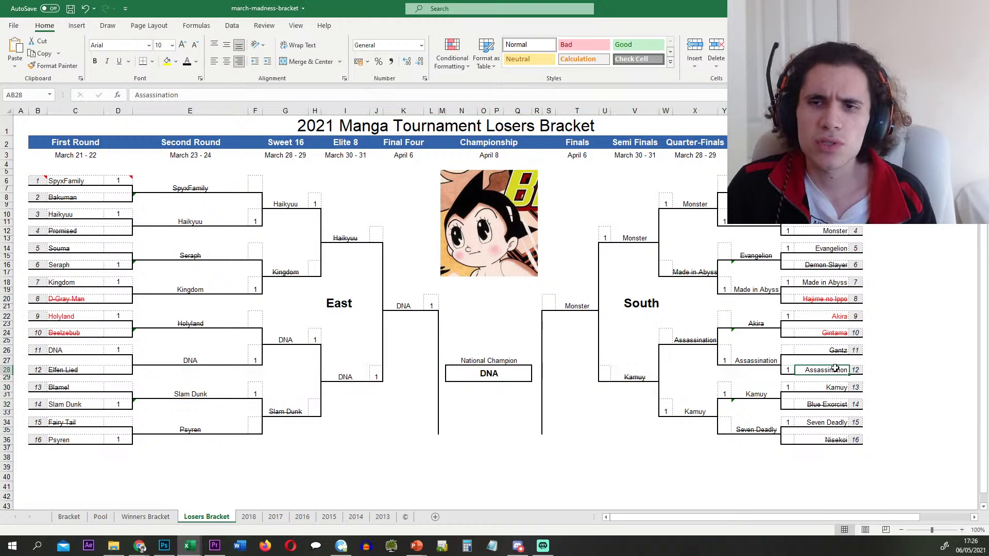
drag(855, 369, 67, 381)
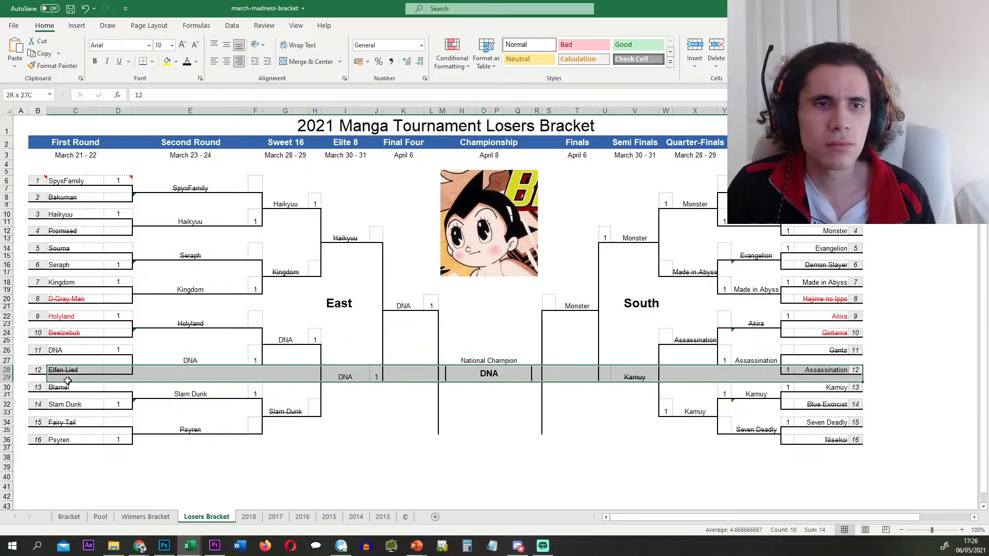
- Highlight all bracket columns B to AC on the Losers Bracket sheet twice, ending on an empty cell in the Final Four column
click(788, 379)
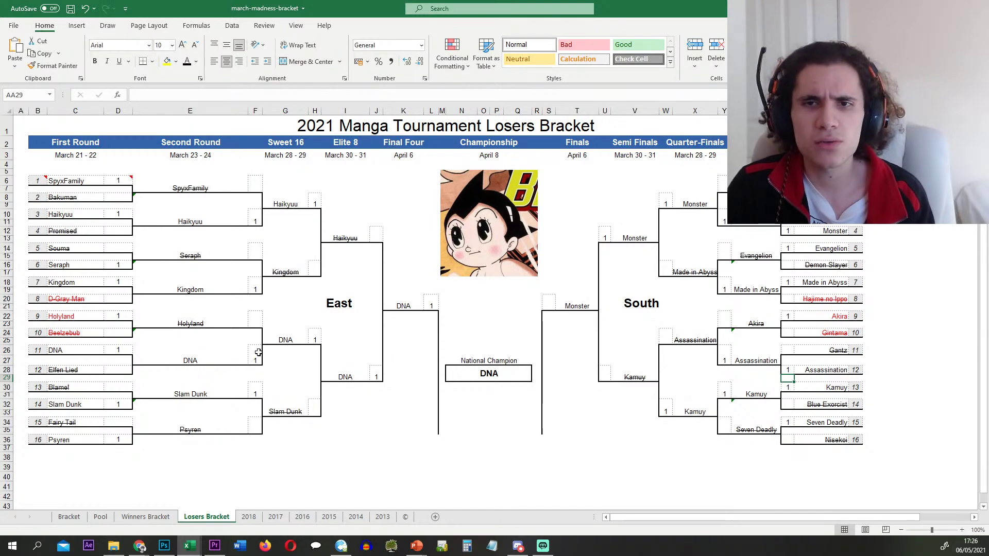
click(258, 353)
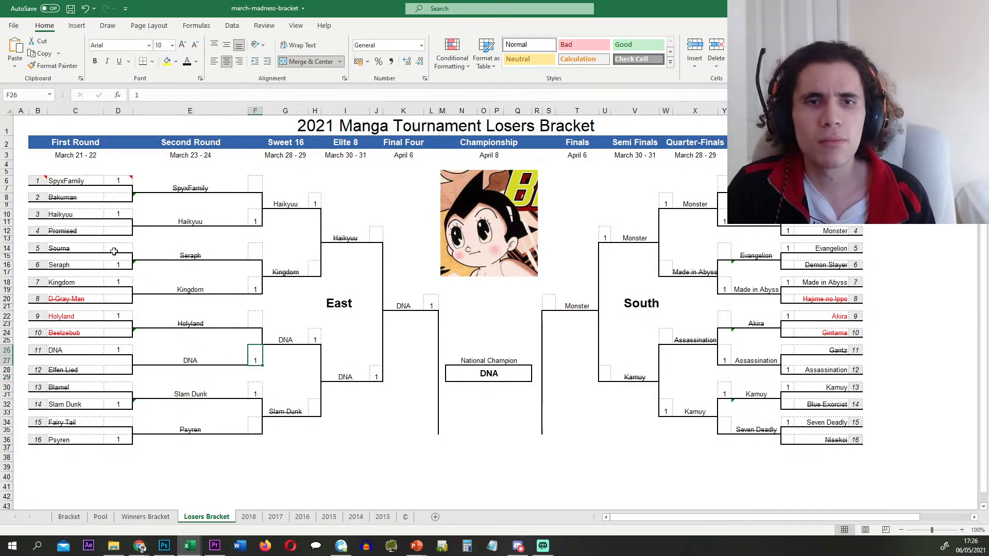
drag(34, 110, 855, 110)
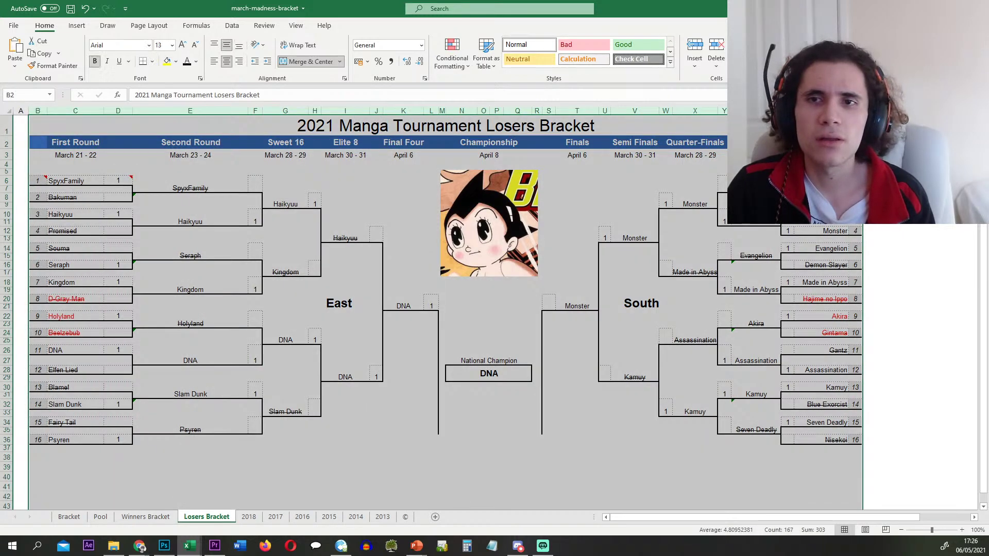
click(645, 300)
drag(35, 110, 857, 111)
click(386, 290)
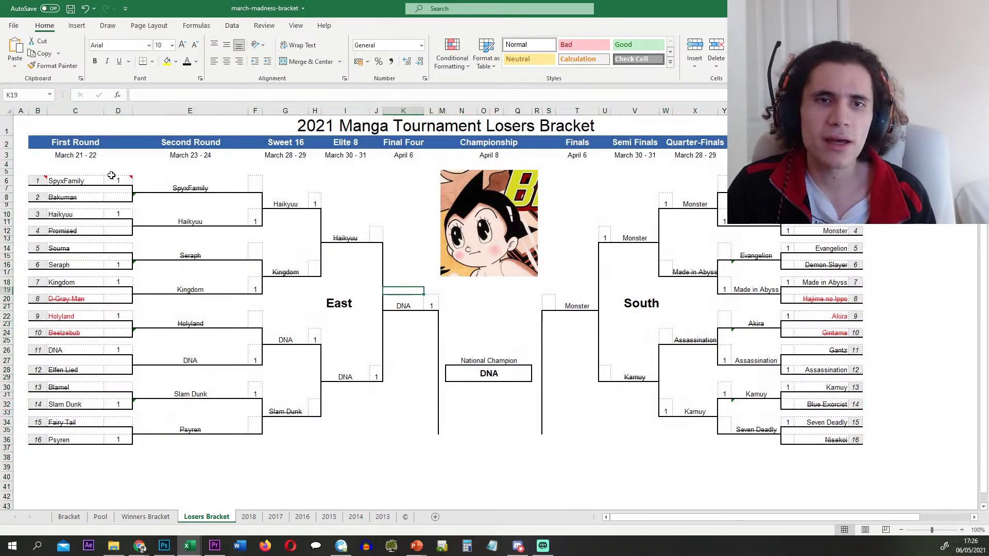
- View the Winners Bracket sheet briefly, return to the Losers Bracket sheet, and highlight the East section's first-round columns B to D
click(146, 516)
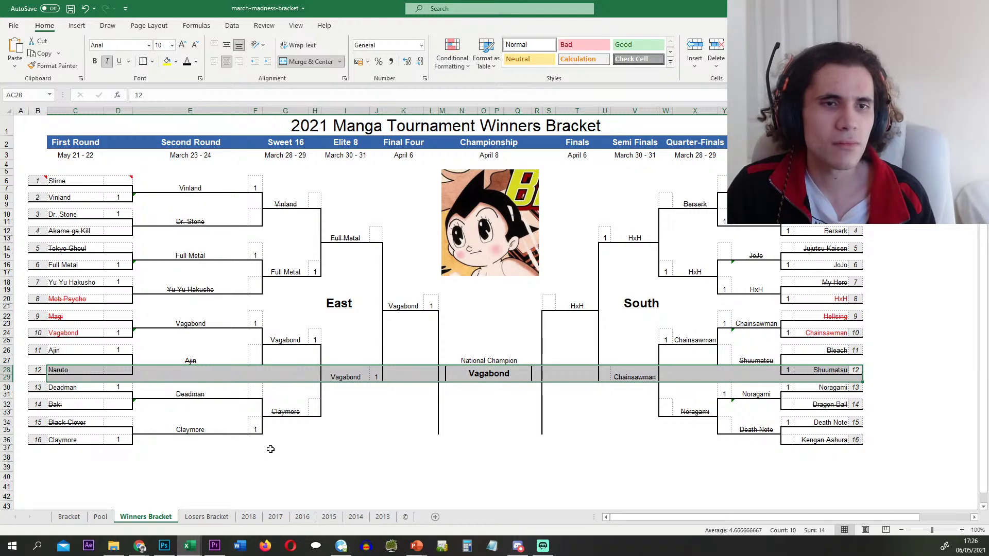
click(207, 516)
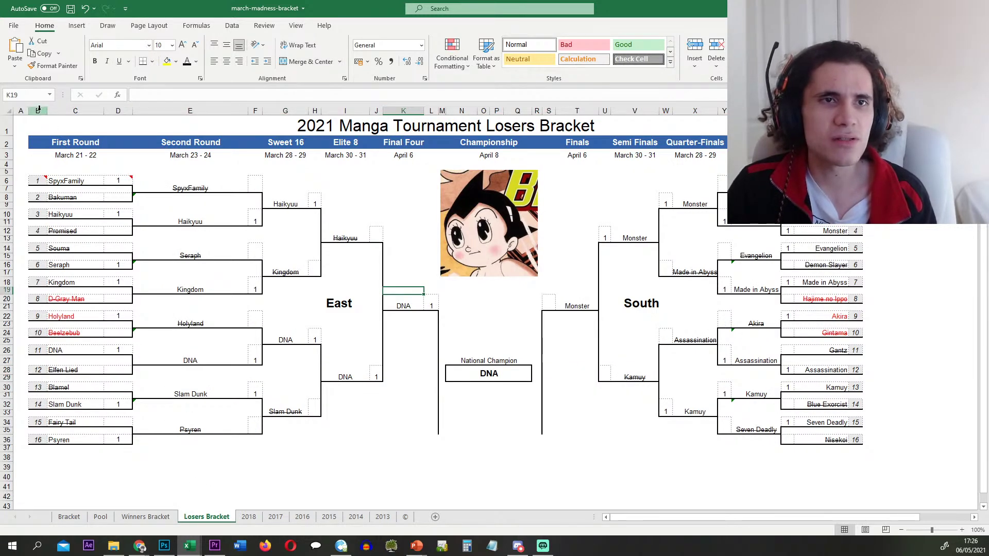
drag(38, 111, 122, 117)
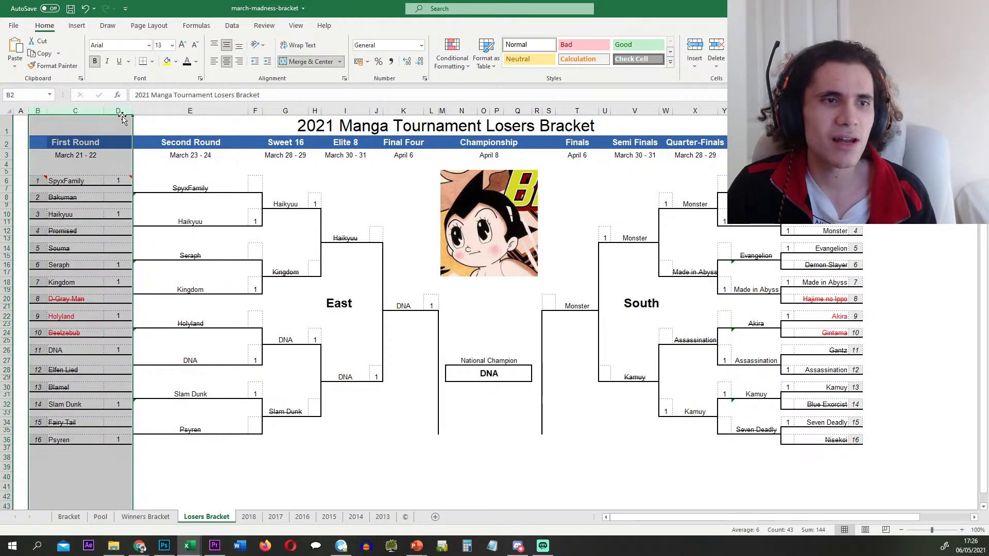
- Go through the East section's first-round entries one by one from SpyxFamily to Psyren, and highlight columns B to D again
click(78, 182)
click(73, 197)
click(70, 215)
click(73, 230)
click(74, 250)
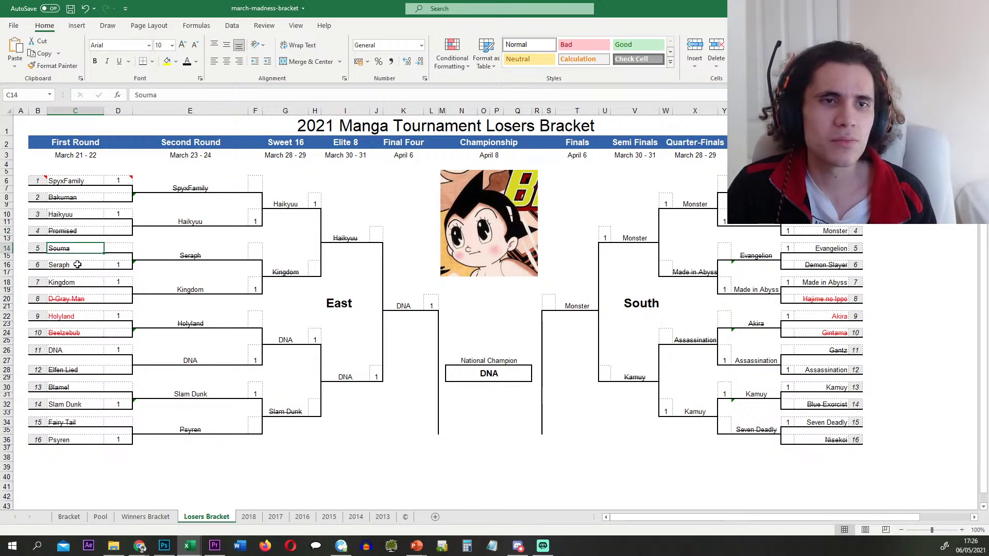
click(77, 265)
click(70, 284)
click(79, 301)
click(78, 321)
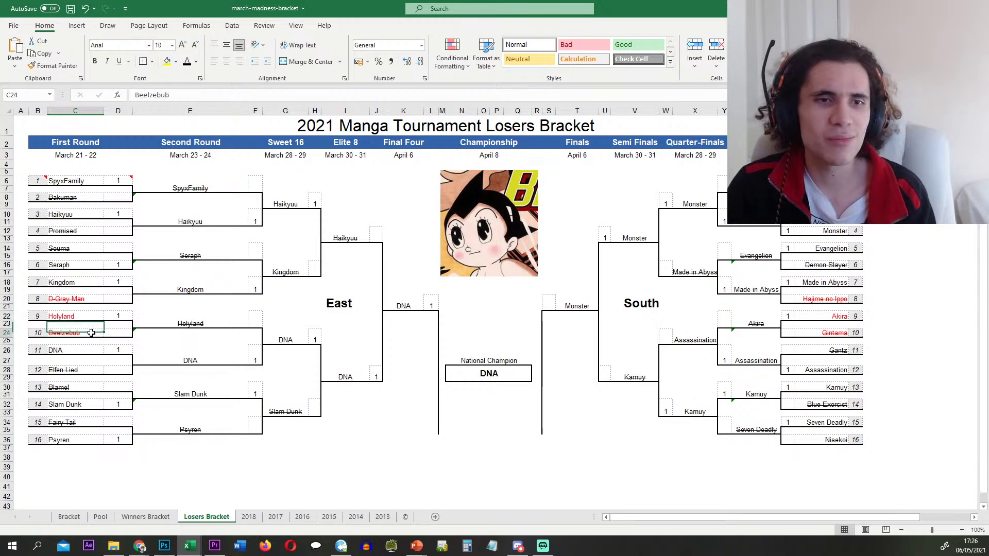
click(94, 335)
click(94, 350)
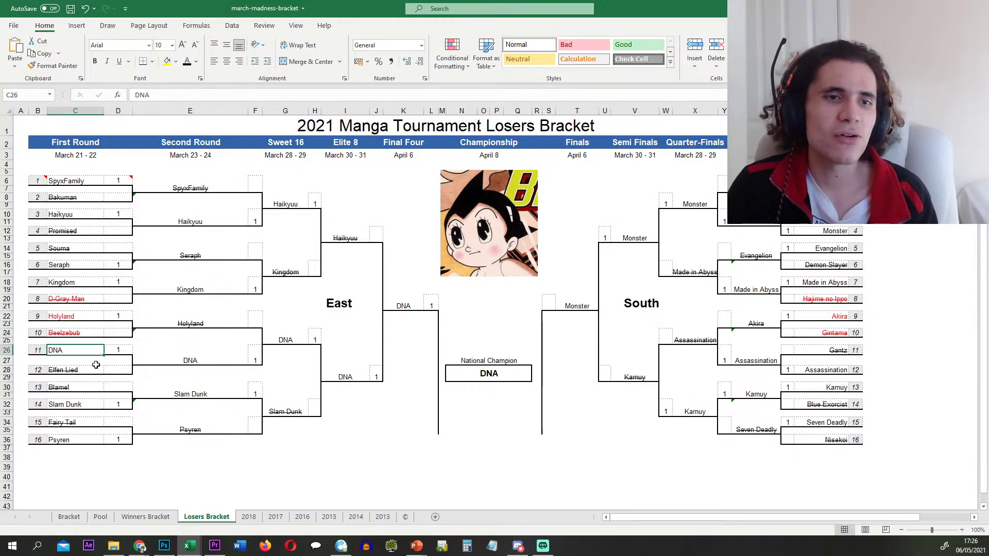
click(83, 390)
click(85, 405)
click(83, 423)
click(83, 441)
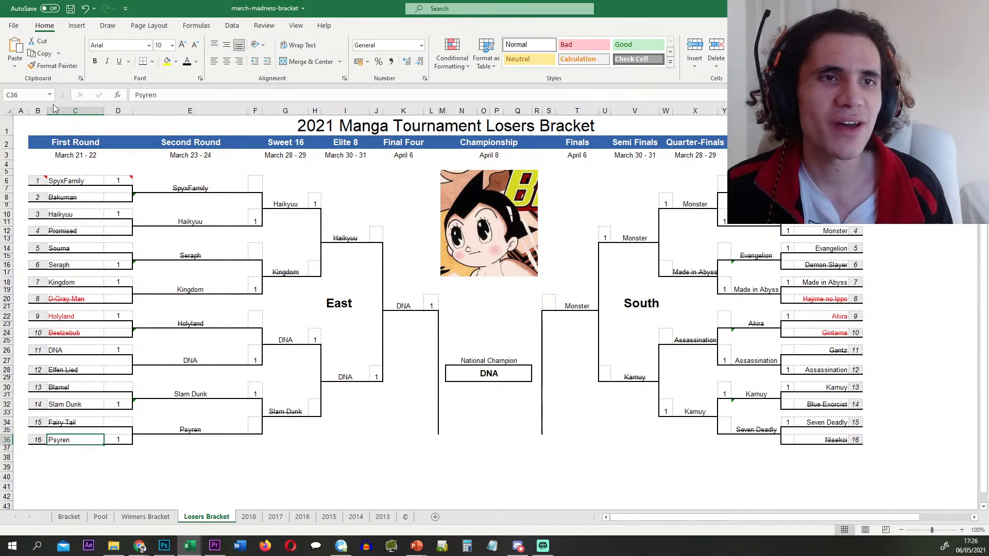
drag(40, 109, 116, 106)
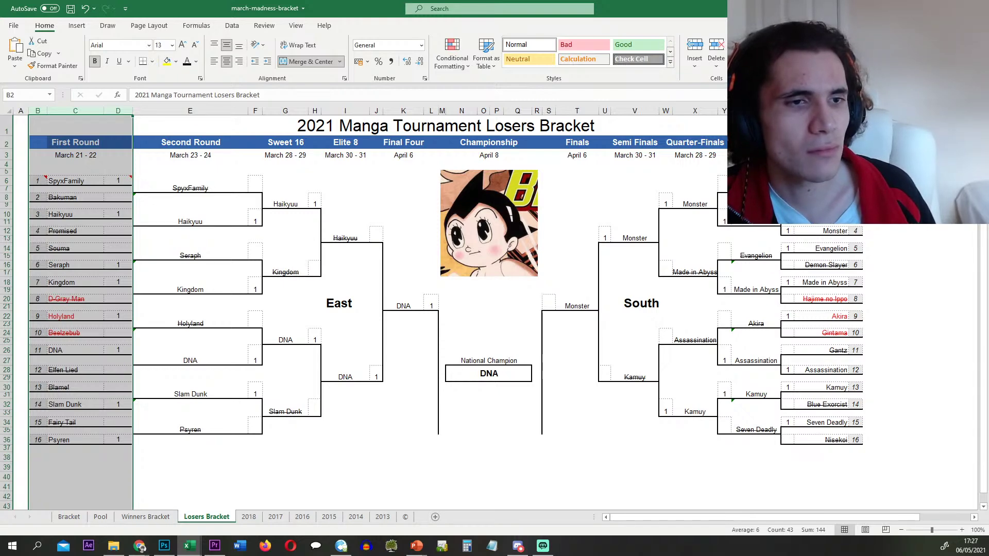
- Open the Winners Bracket sheet and select the Naruto cell in the East section's first round
key(alt+Tab)
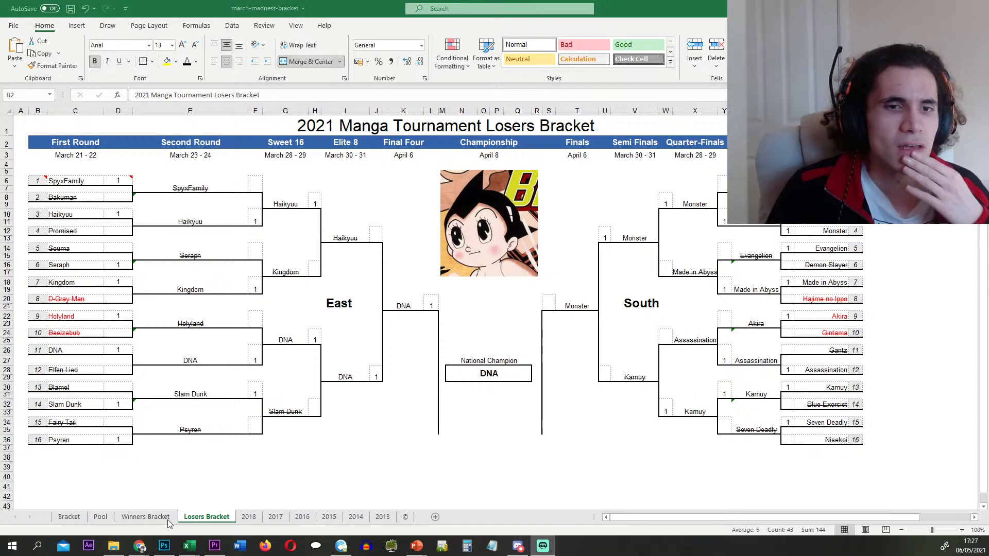
click(146, 517)
click(164, 456)
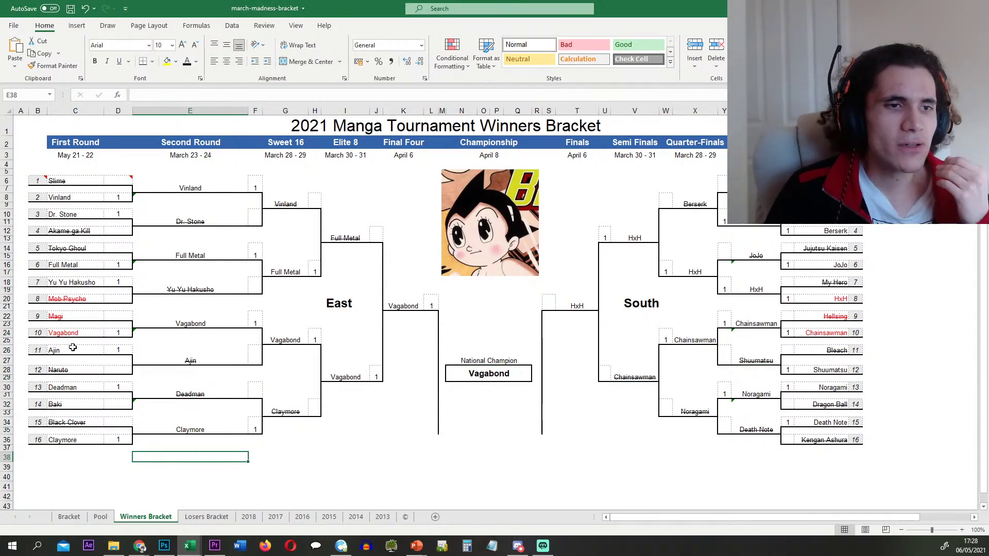
click(69, 370)
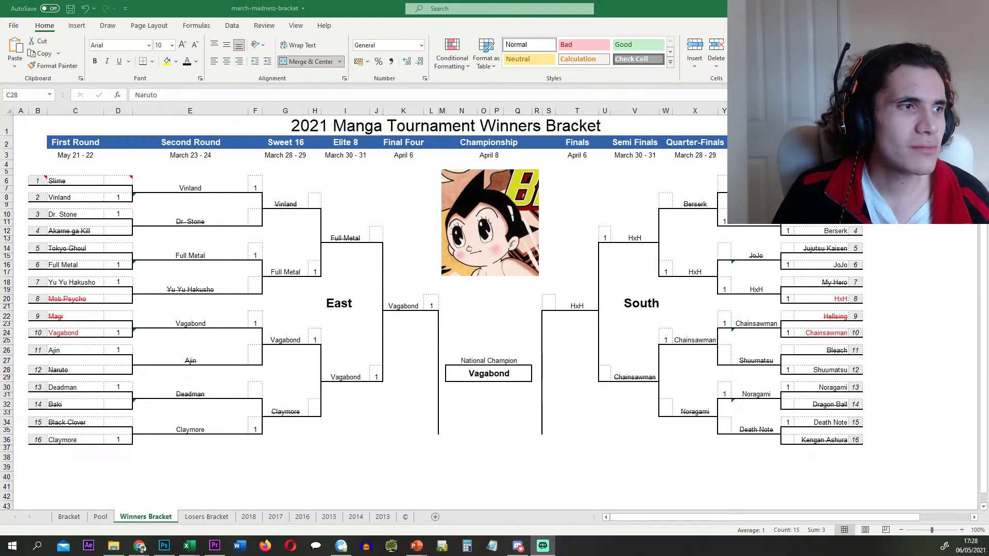
- Switch to Photoshop, bring up the Episode 2 folder, look through the numbered images in New folder (2), and return to Episode 2
click(164, 546)
scroll(328, 387, up, 3)
scroll(304, 367, down, 3)
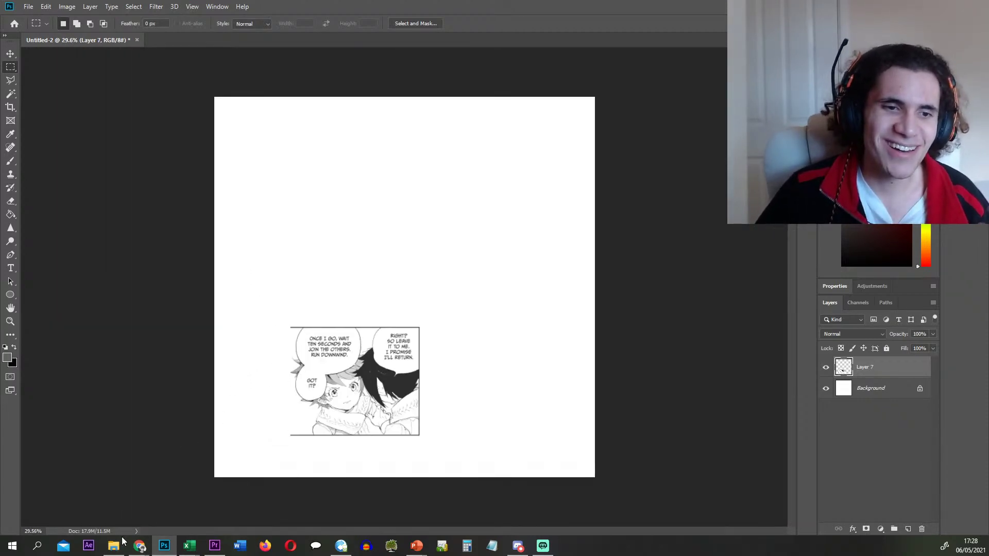
drag(455, 155, 547, 145)
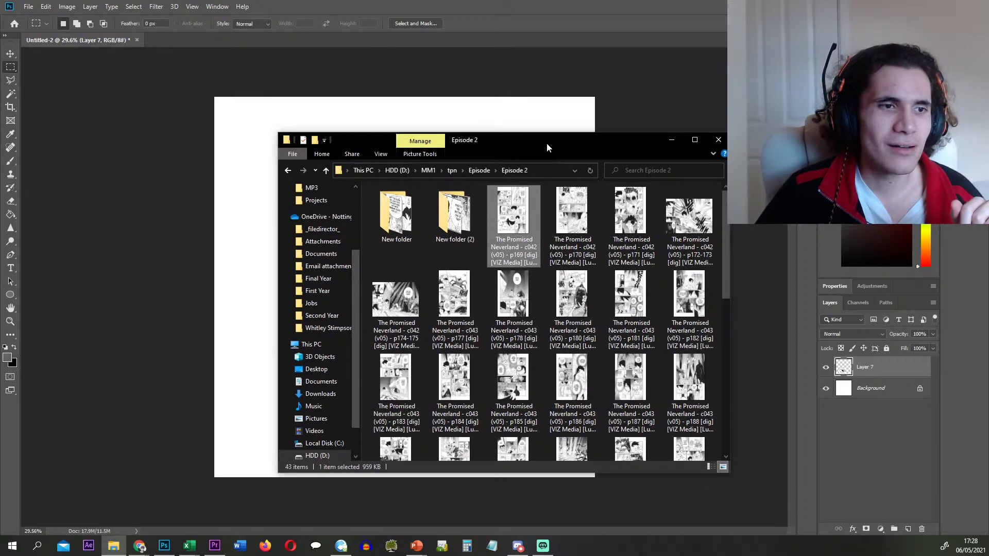
double_click(455, 214)
scroll(476, 252, down, 10)
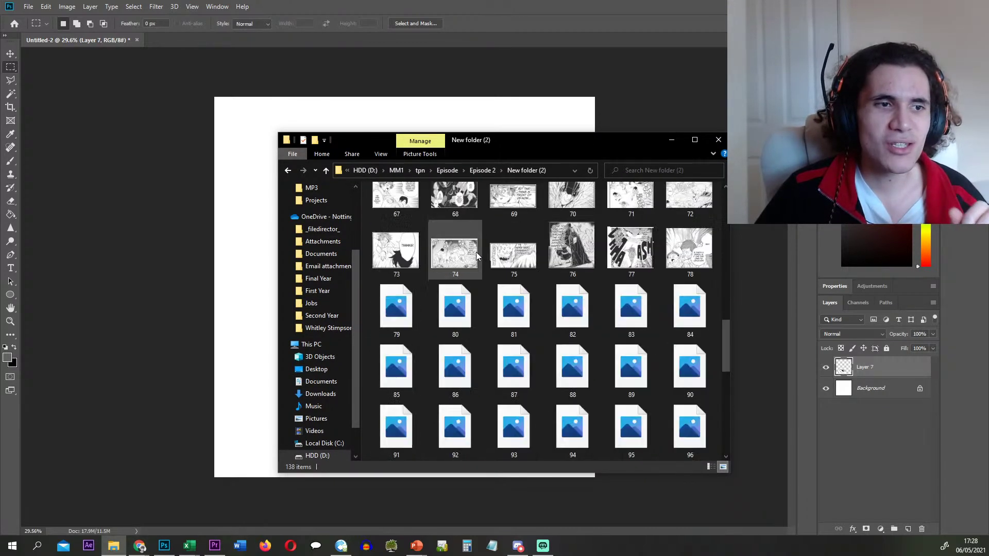
click(289, 169)
- Remove Layer 7 from the Photoshop document, and delete the p169 page image from the Episode 2 folder
click(148, 194)
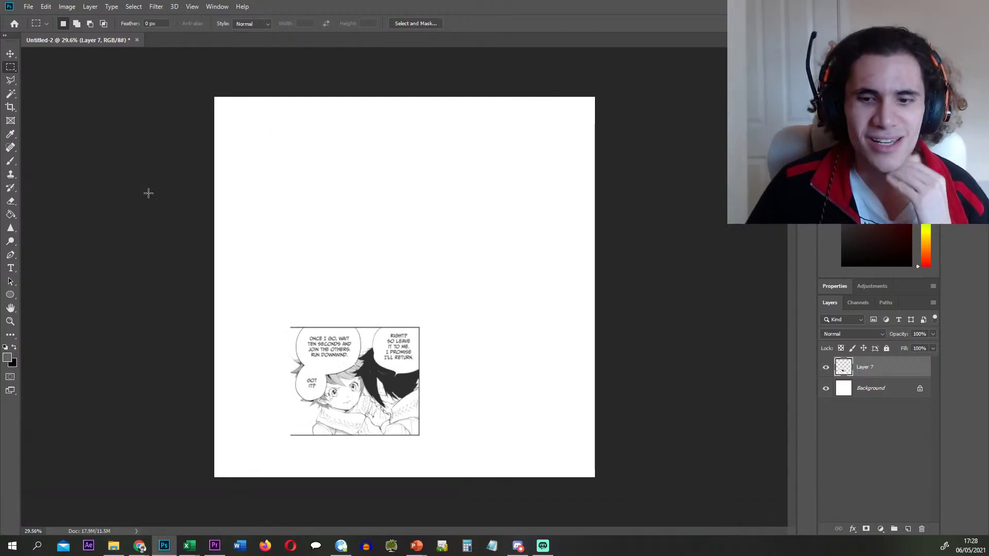
key(ctrl+z)
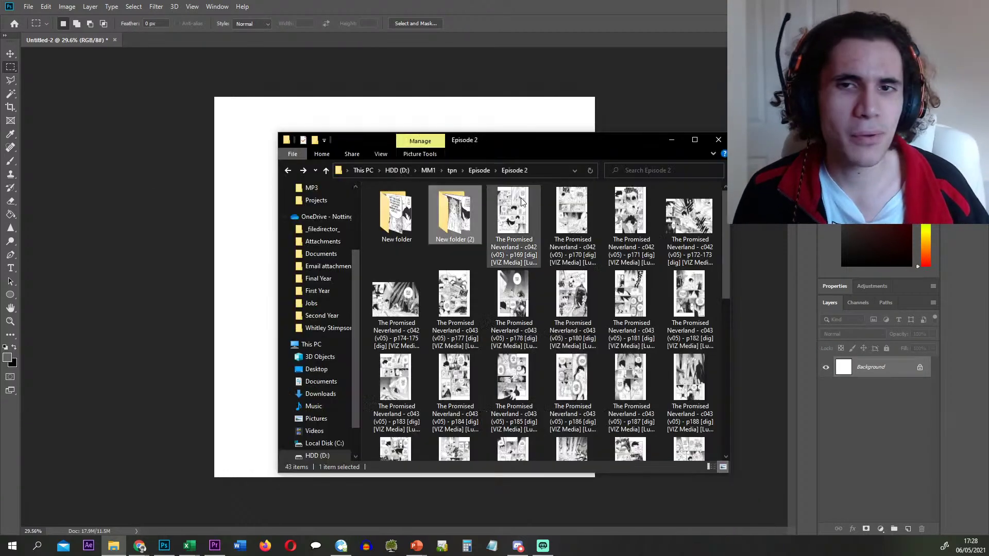
key(alt+Tab)
click(507, 222)
key(Delete)
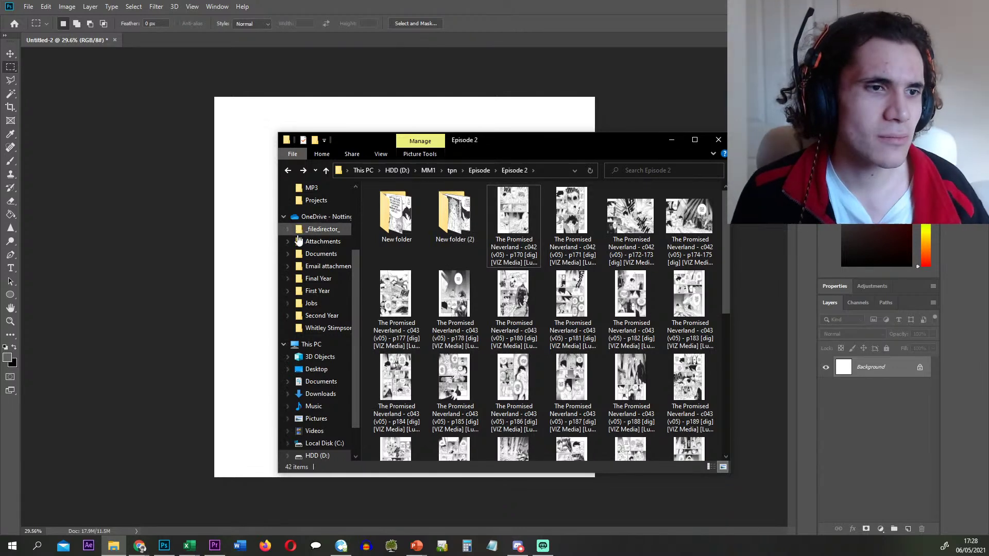
click(212, 285)
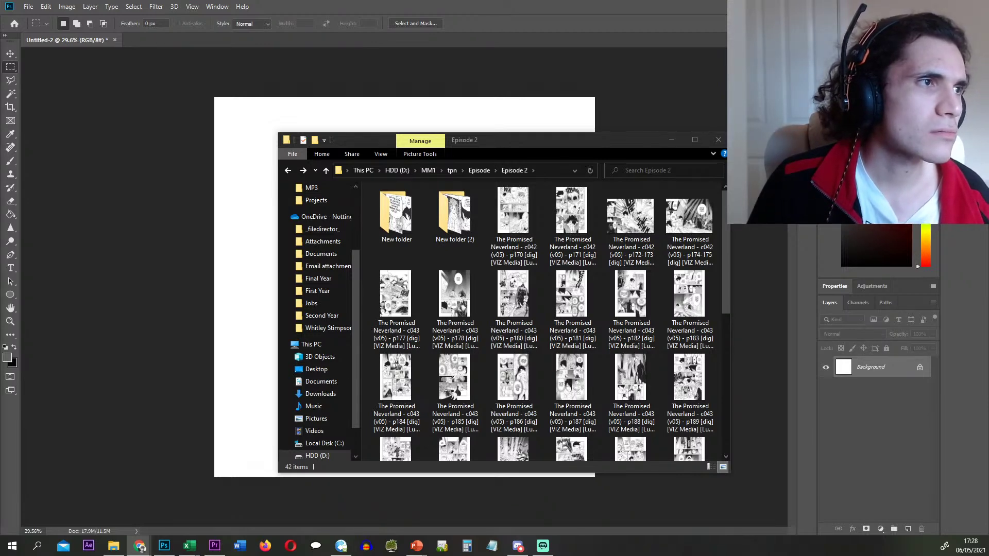
- Switch to Chrome, open the AmiasD Backup channel's content in YouTube Studio, and show its posts sorted by comments in descending order
click(140, 547)
click(443, 268)
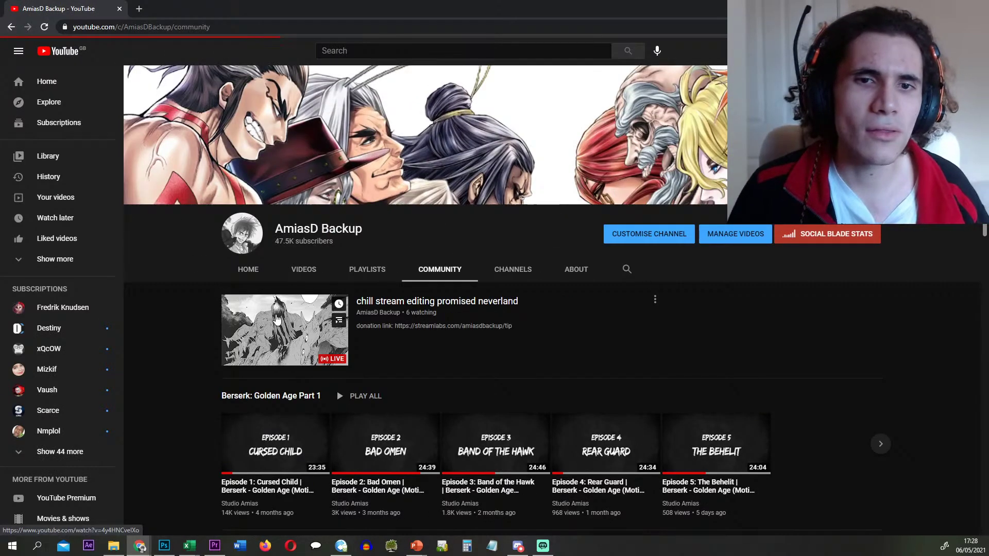
click(735, 235)
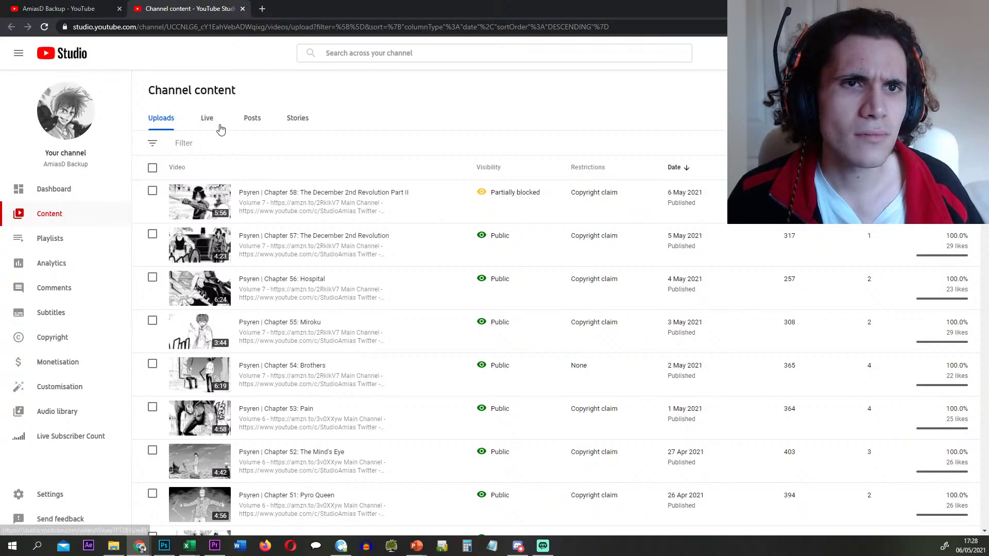
click(253, 119)
click(782, 167)
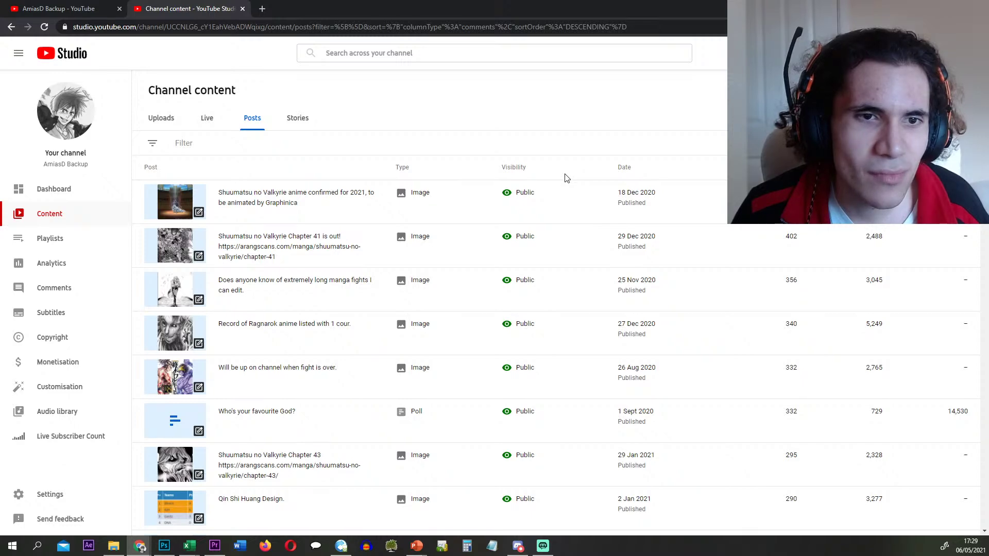
click(44, 27)
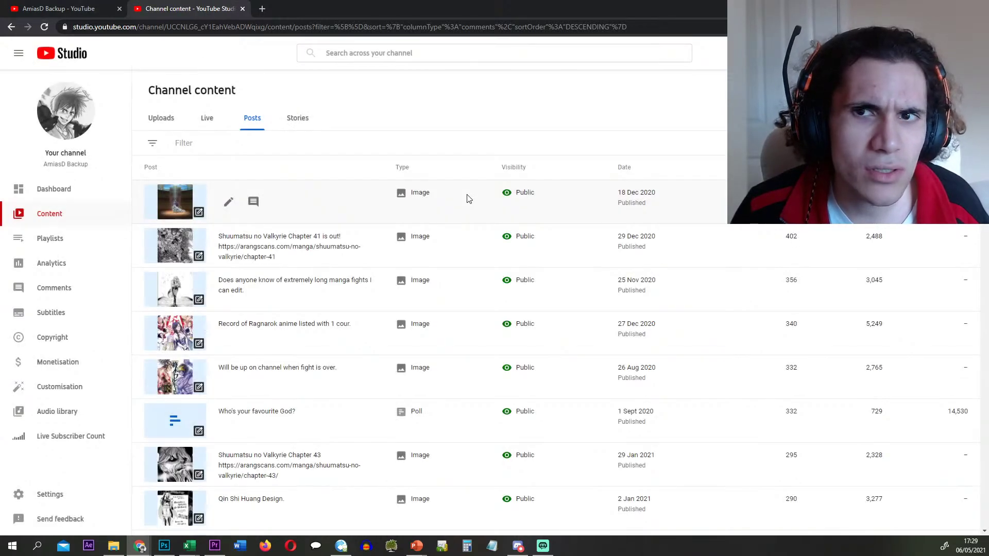
- Look through the first page of channel posts for tournament polls, and go on to the second page from its beginning
scroll(575, 242, down, 2)
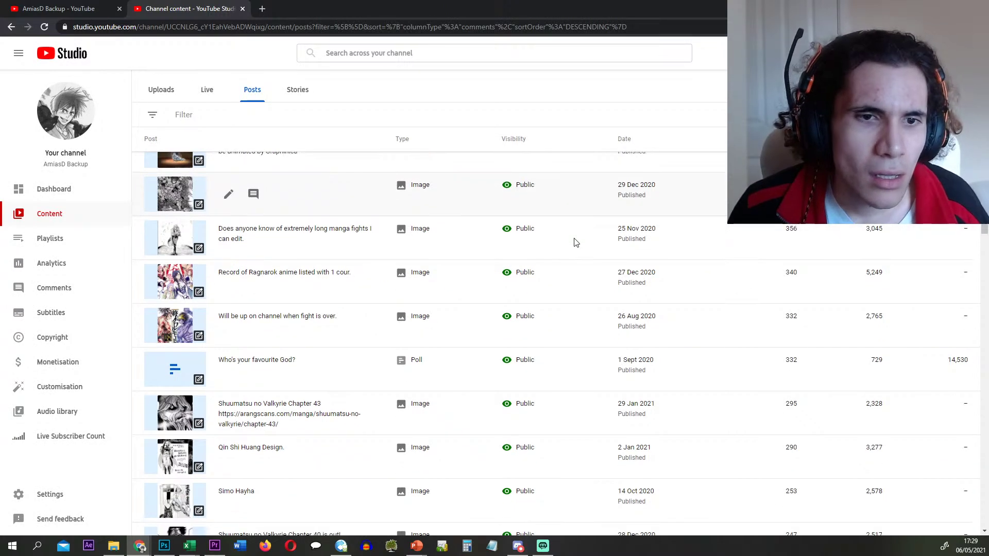
scroll(576, 243, down, 7)
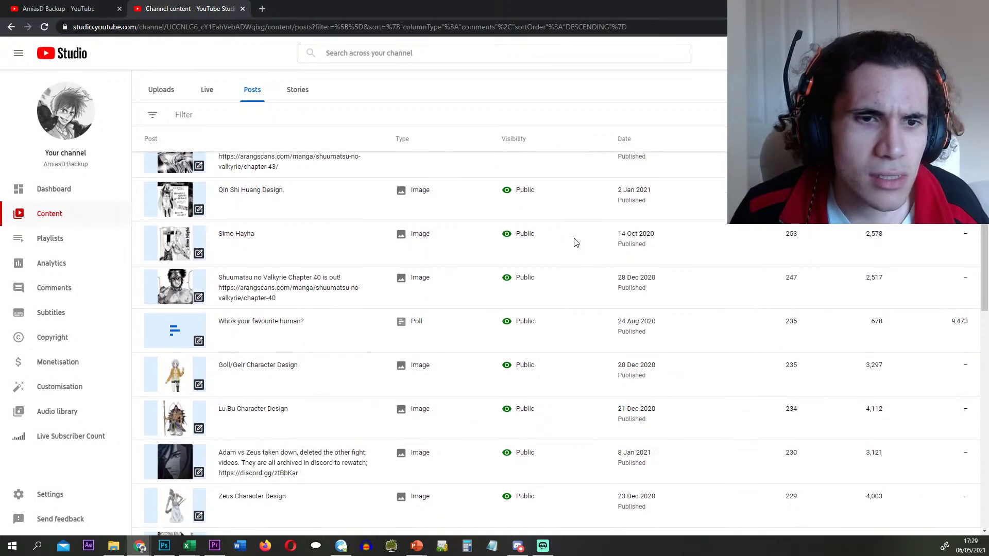
scroll(576, 243, down, 6)
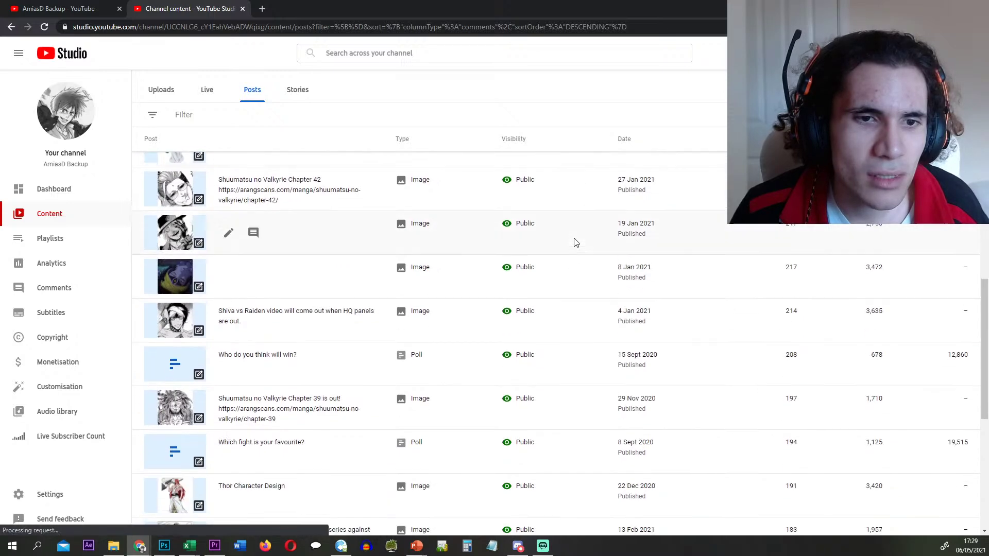
scroll(552, 235, down, 5)
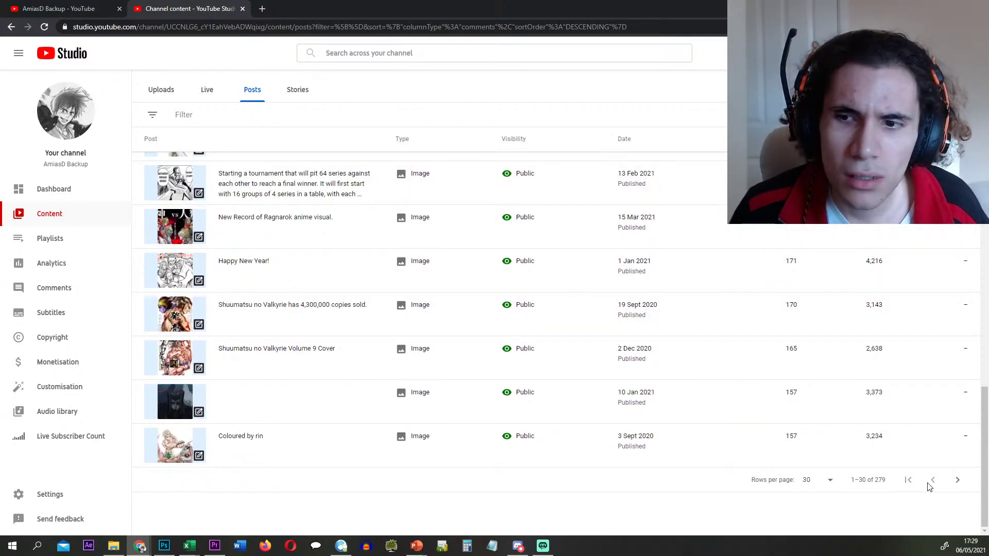
click(957, 479)
scroll(686, 360, up, 20)
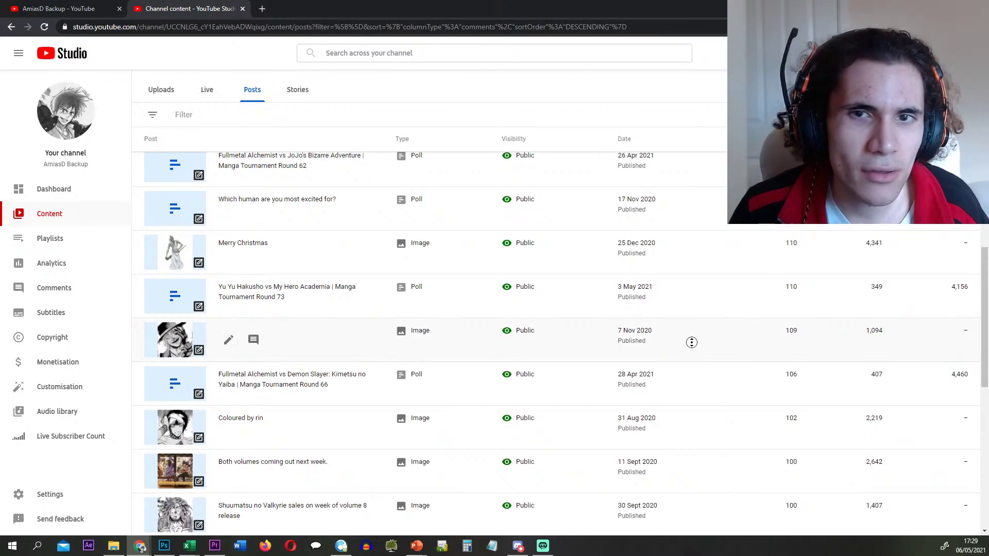
mouse_move(359, 191)
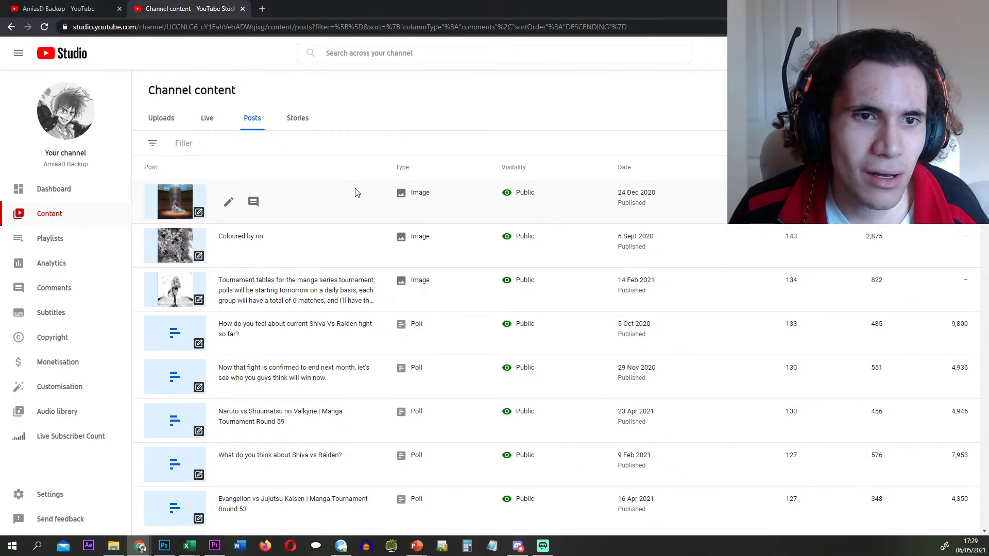
- Highlight the comment count of the Naruto vs Shuumatsu no Valkyrie Round 59 poll, and switch back to Photoshop
scroll(296, 355, down, 1)
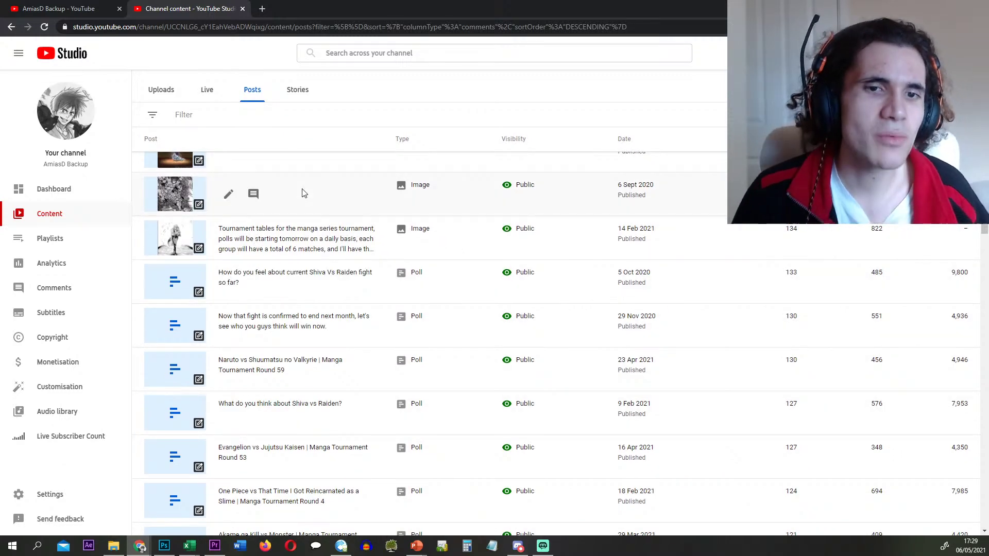
drag(783, 362, 812, 360)
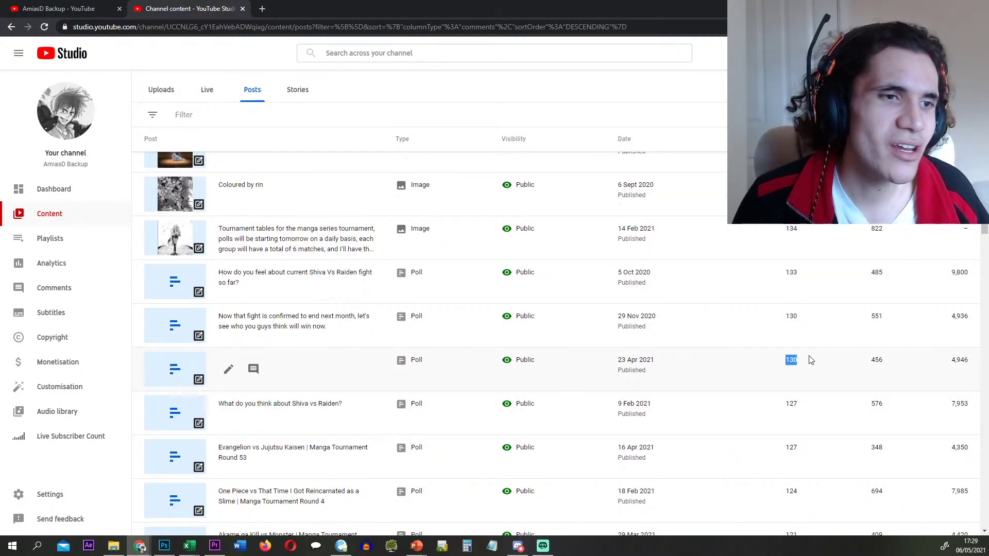
key(alt+Tab)
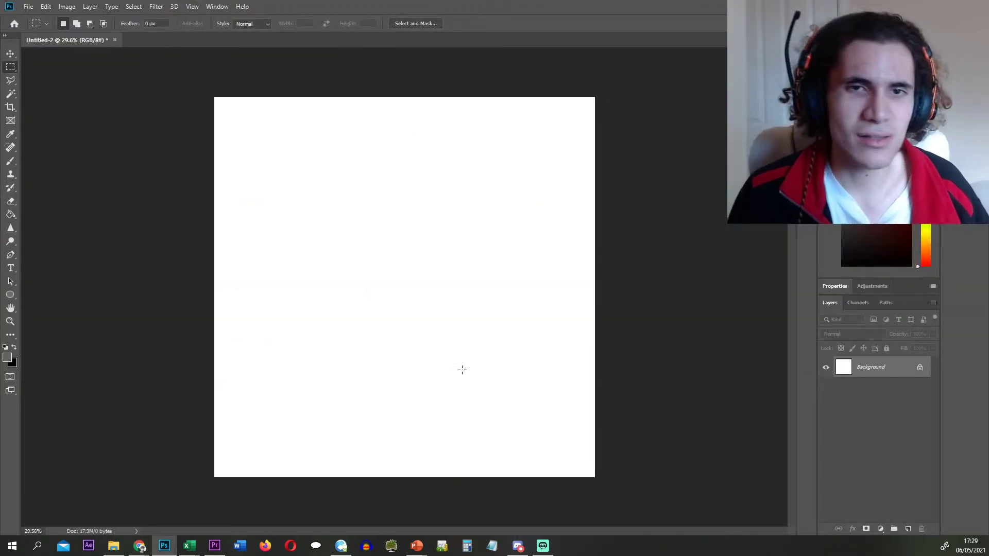
- Switch to Chrome and highlight the Naruto vs Shuumatsu no Valkyrie poll's comment, vote and like counts, plus the Evangelion vs Jujutsu Kaisen poll's comment count
key(alt+Tab)
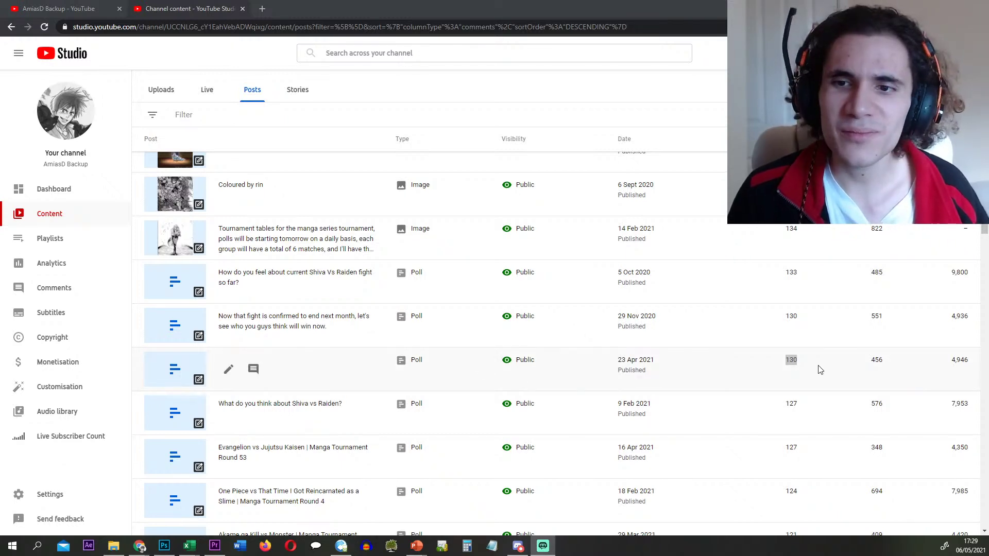
double_click(791, 361)
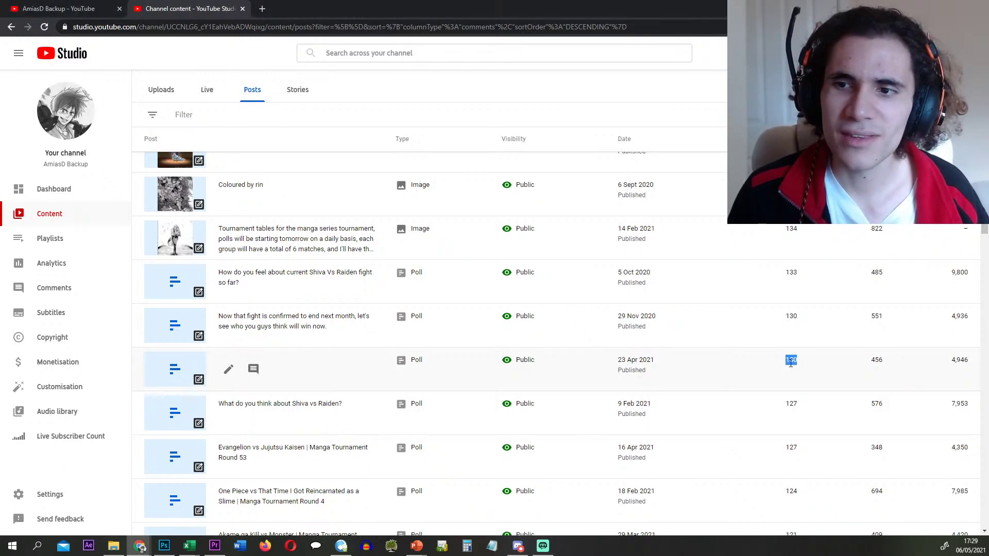
scroll(901, 356, down, 1)
double_click(960, 308)
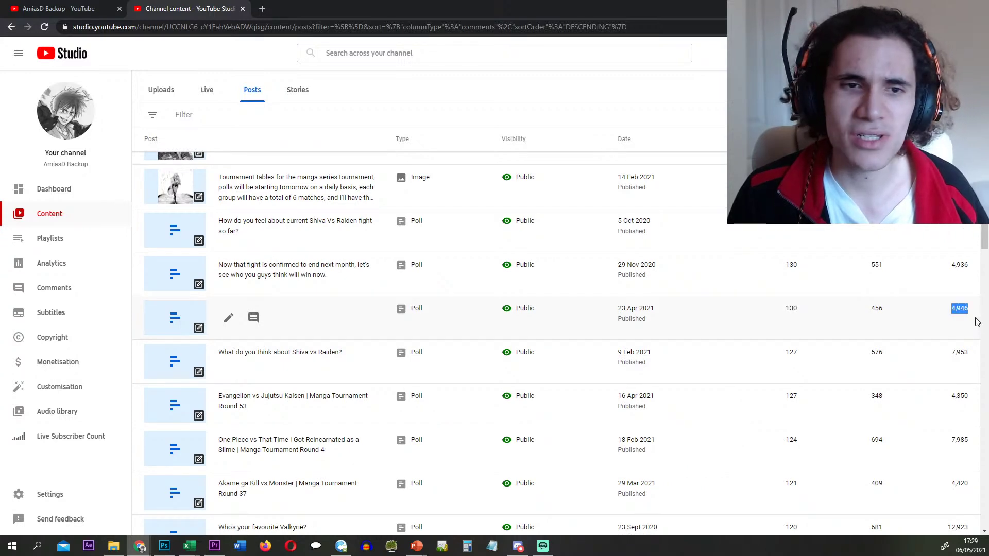
double_click(876, 308)
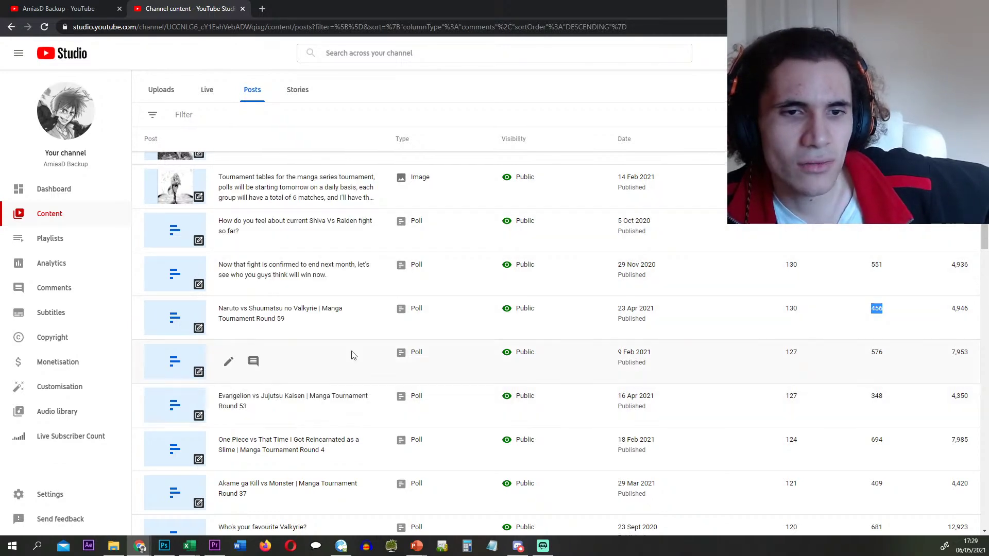
double_click(791, 395)
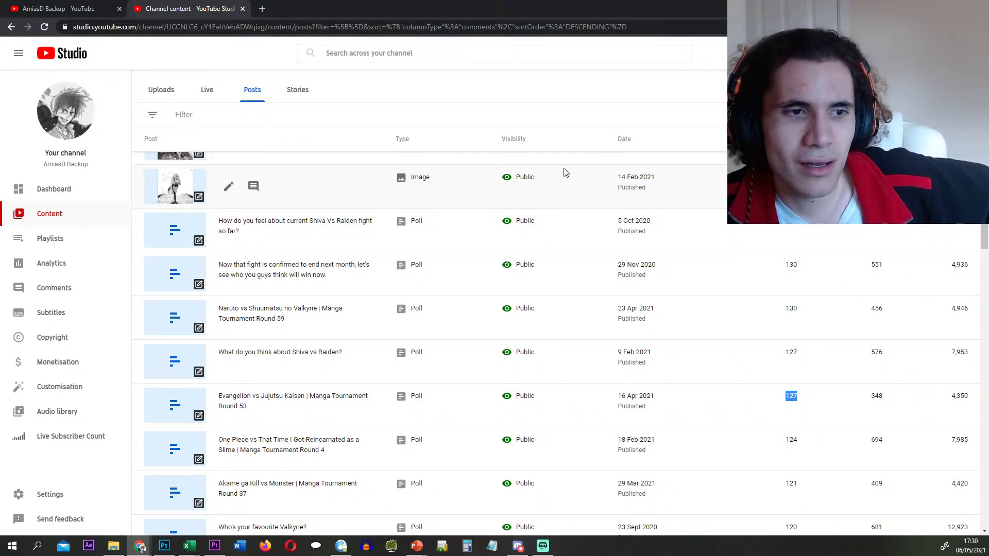
- Sort the channel posts by votes in descending order and highlight the rows from the "Who's your favourite God?" poll down
scroll(566, 172, down, 1)
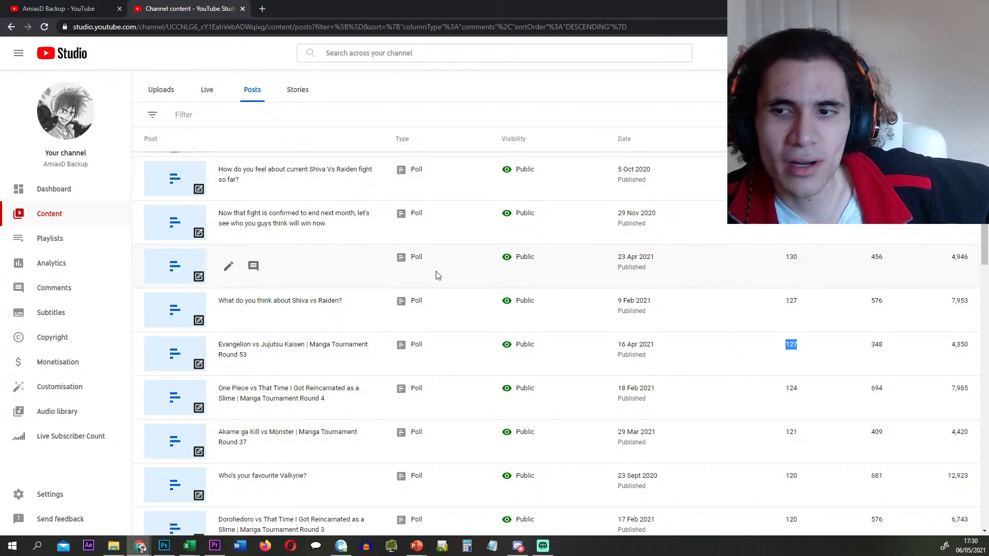
scroll(826, 382, up, 3)
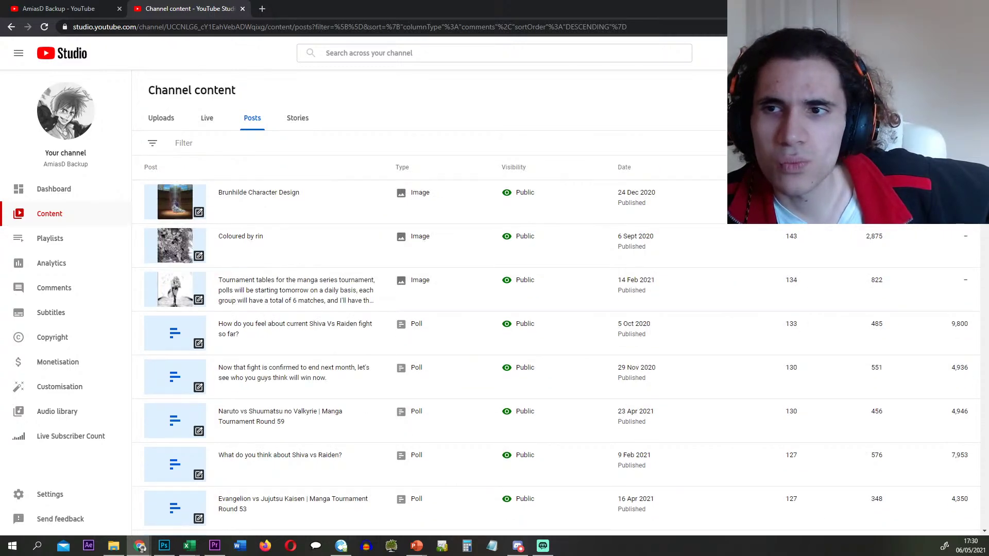
click(959, 167)
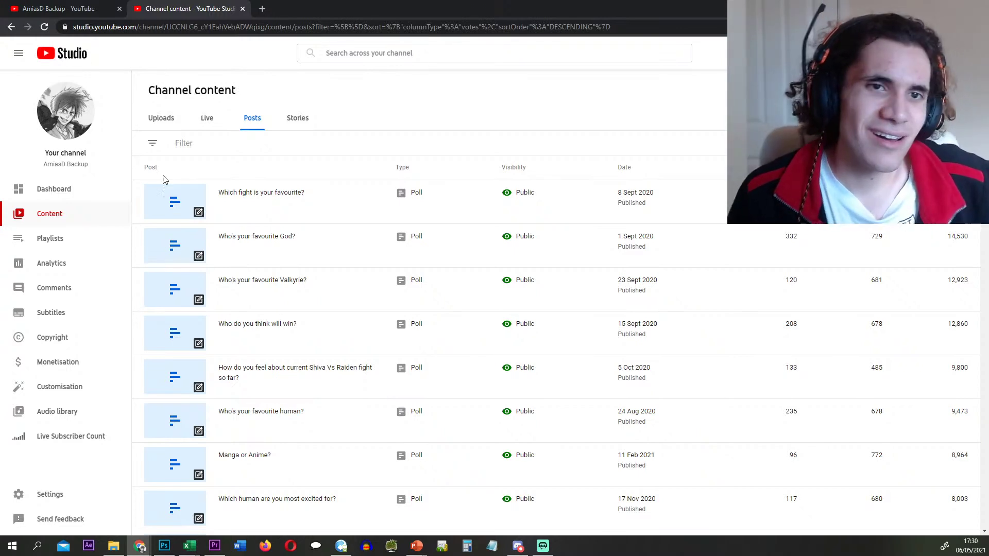
drag(320, 242, 915, 246)
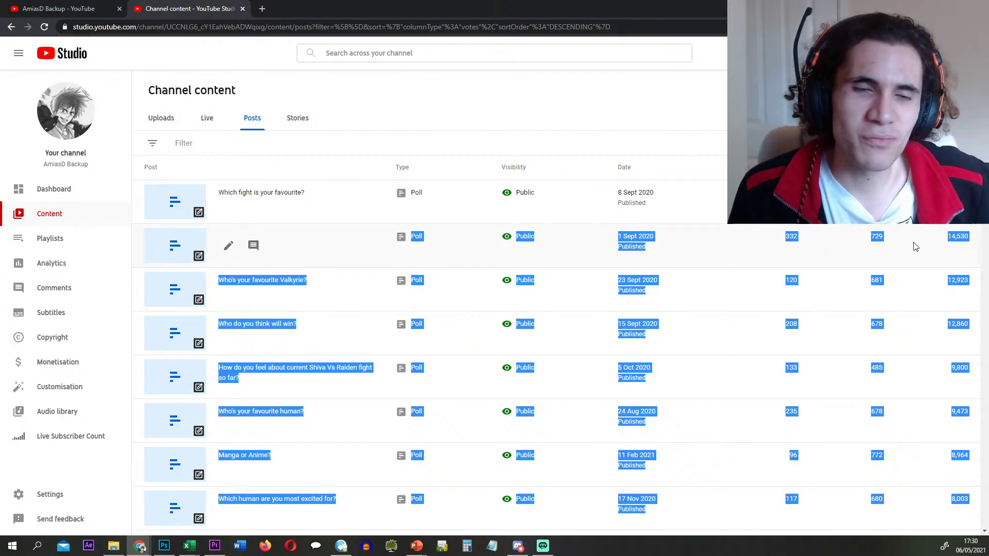
click(916, 247)
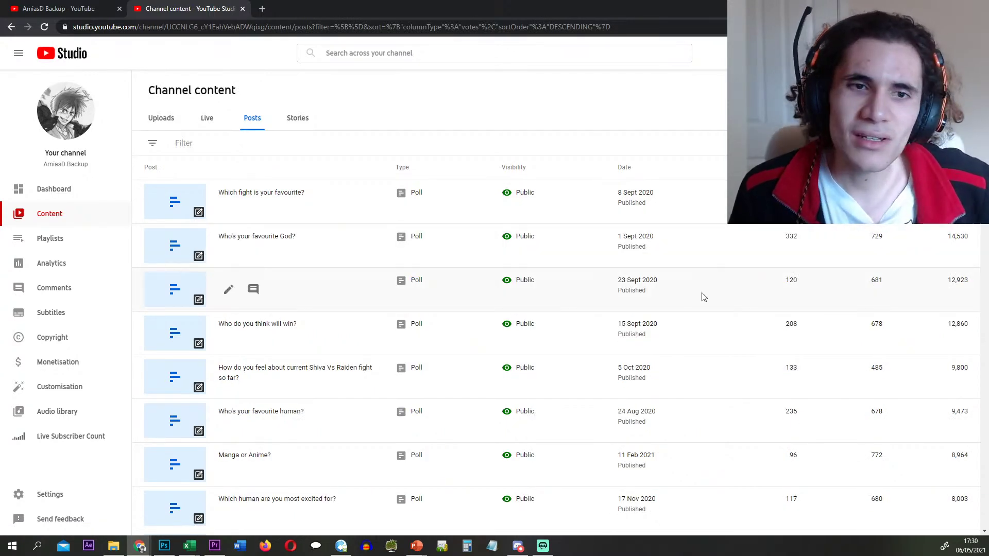
- Look through the most-voted posts down to the first tournament polls and return to the beginning of the list
scroll(443, 188, down, 1)
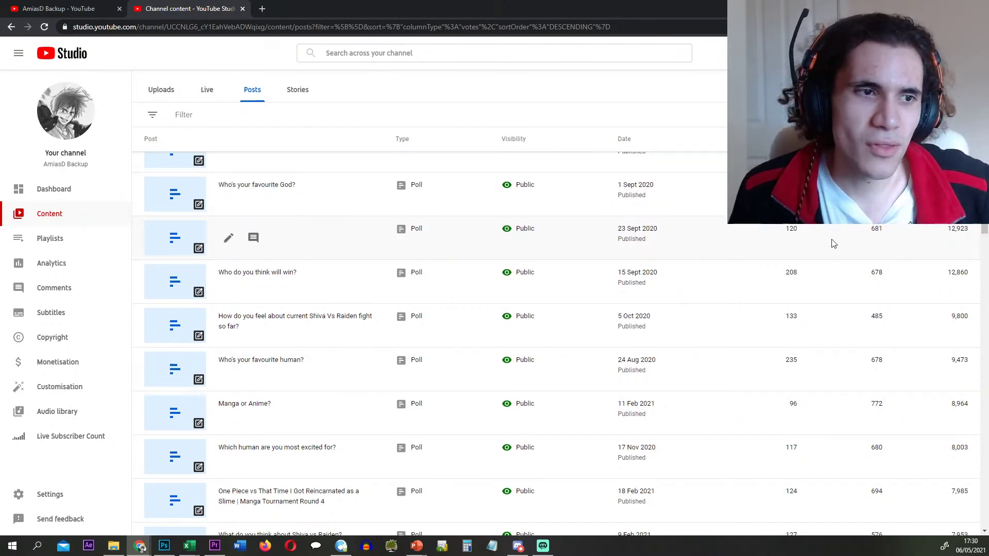
drag(975, 238, 985, 242)
click(985, 244)
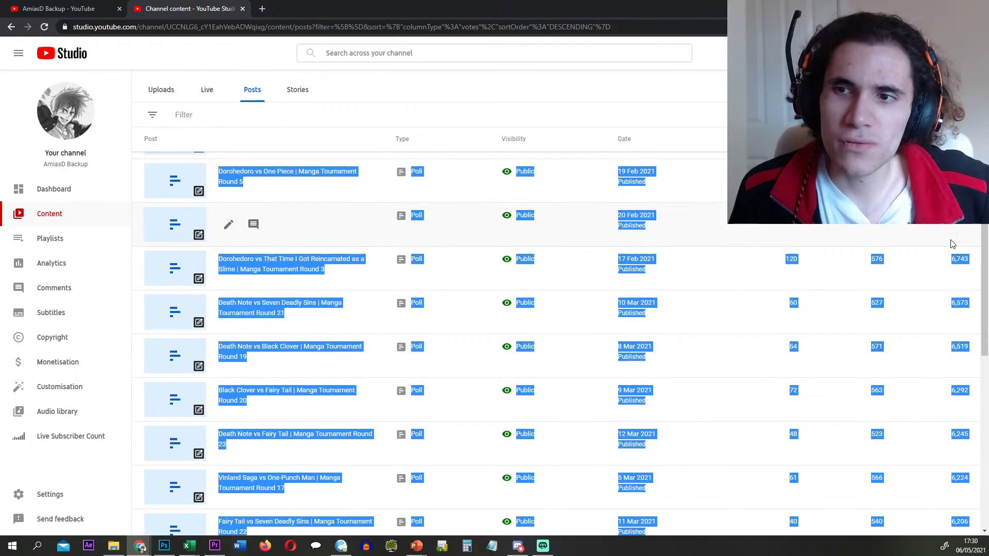
drag(984, 278, 985, 223)
click(936, 216)
scroll(936, 215, up, 5)
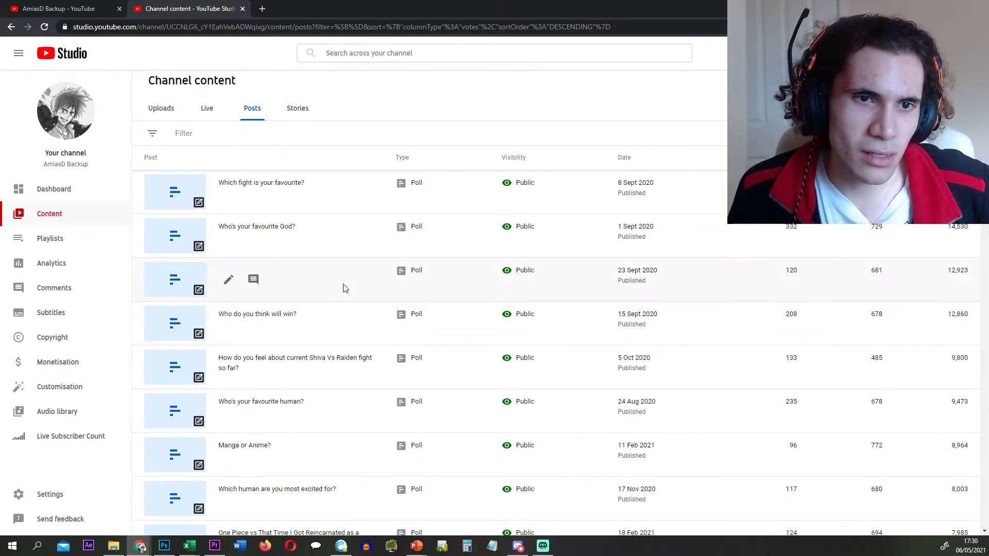
drag(975, 206, 985, 219)
click(951, 270)
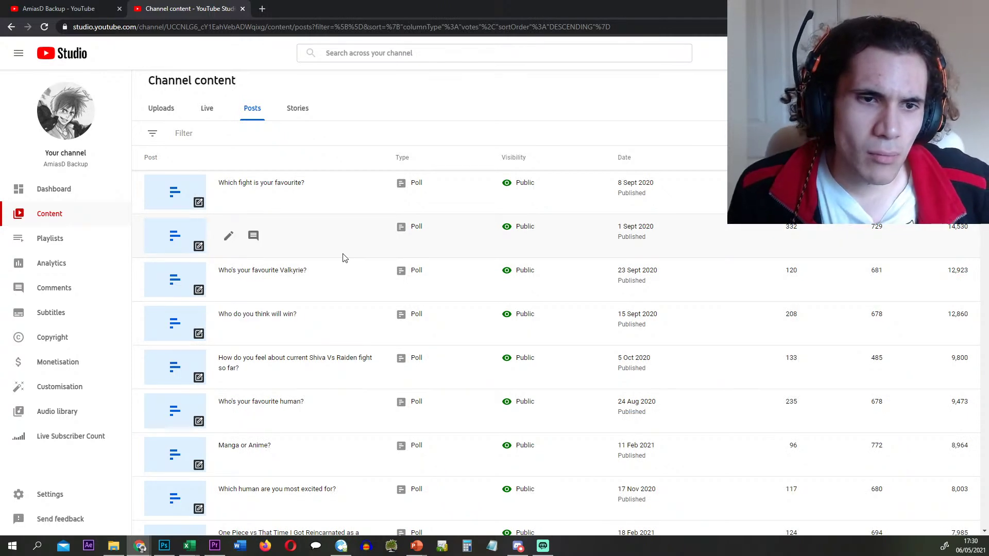
- Highlight the vote counts of the "Manga or Anime?" poll and the One Piece vs That Time I Got Reincarnated as a Slime Round 4 poll
scroll(344, 257, down, 2)
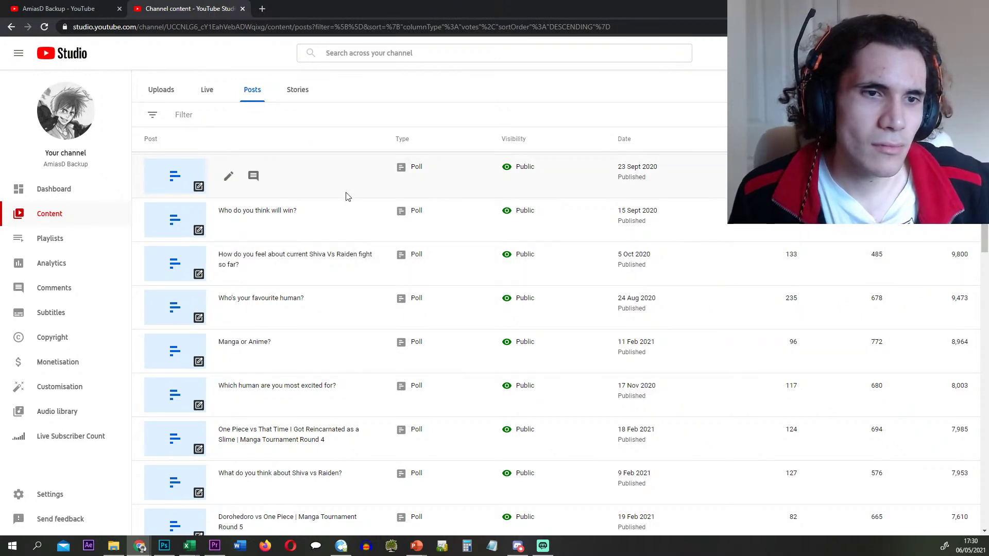
drag(946, 345, 983, 346)
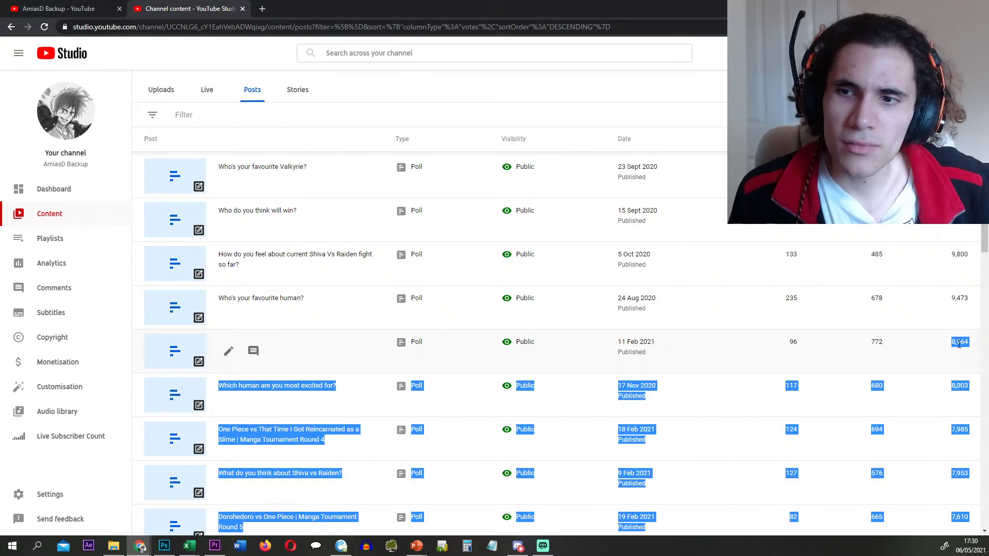
click(959, 344)
scroll(360, 323, down, 1)
scroll(360, 324, down, 2)
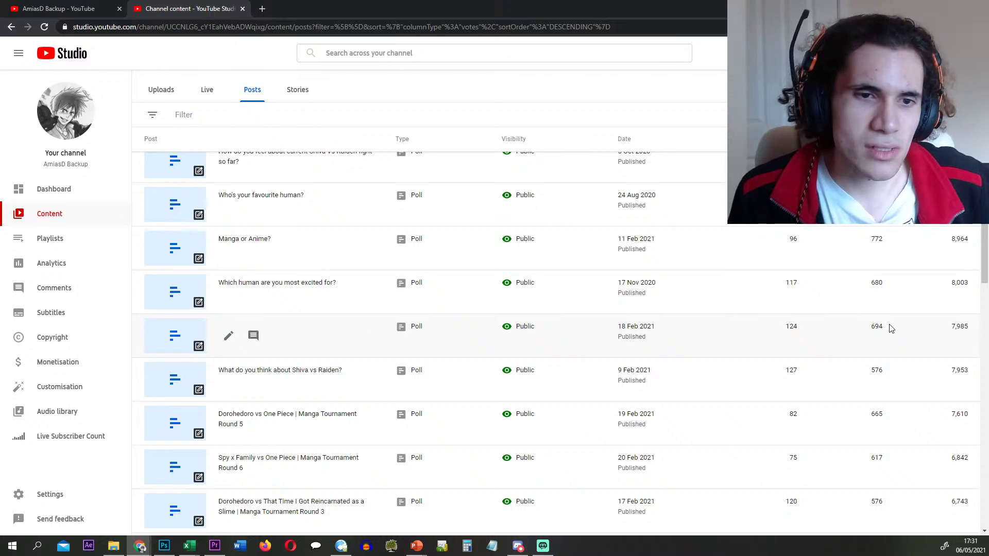
drag(950, 330, 982, 332)
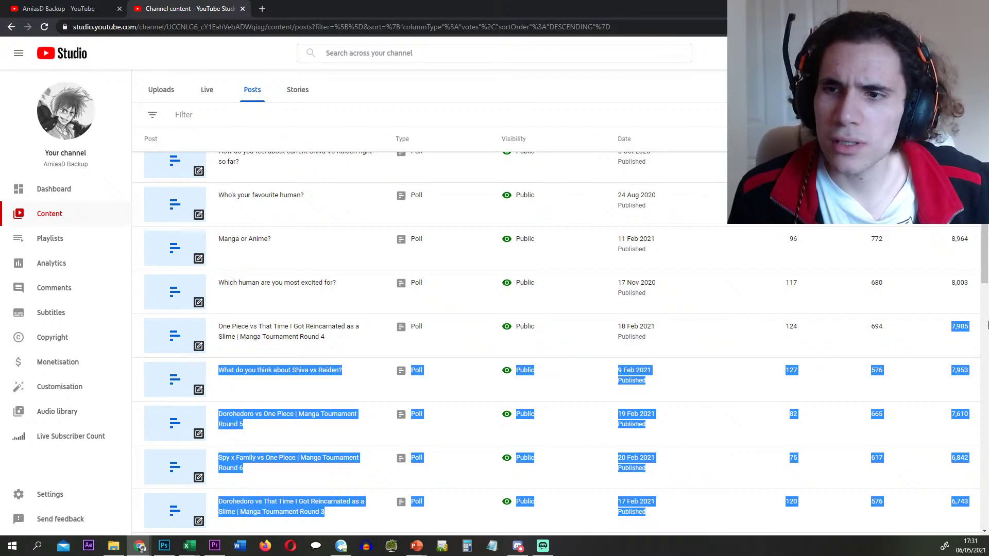
click(951, 333)
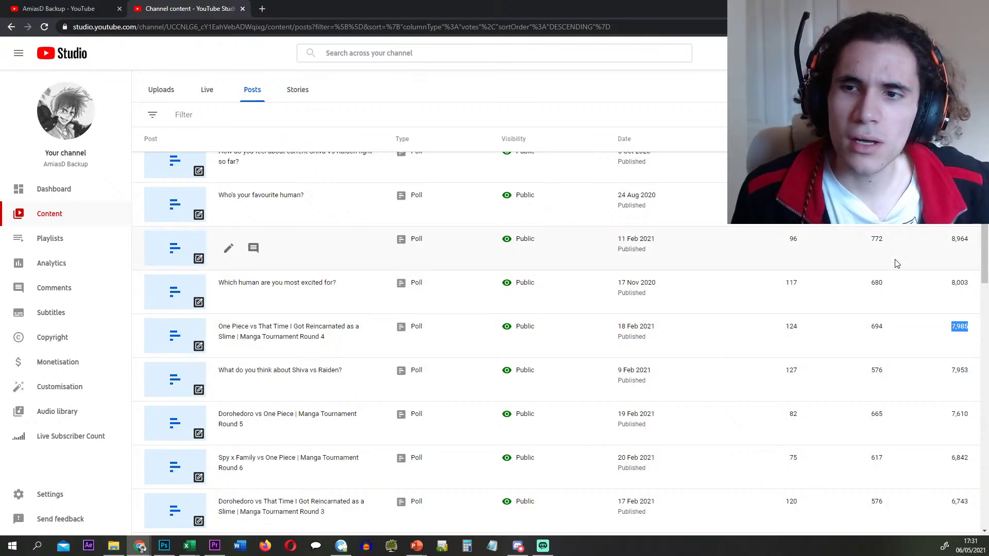
- Go through the end of the first page of posts and on to the third page of the list
scroll(896, 264, up, 3)
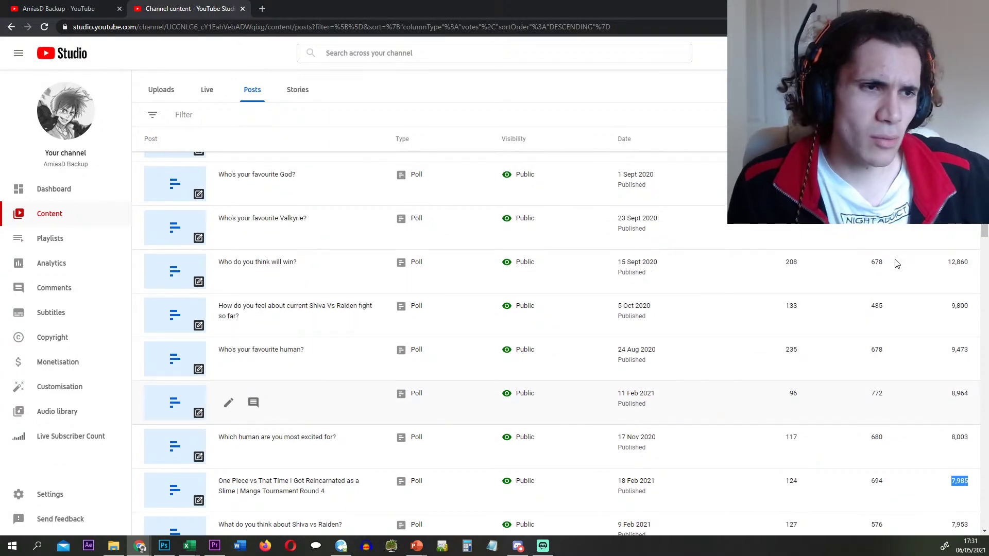
scroll(897, 263, down, 15)
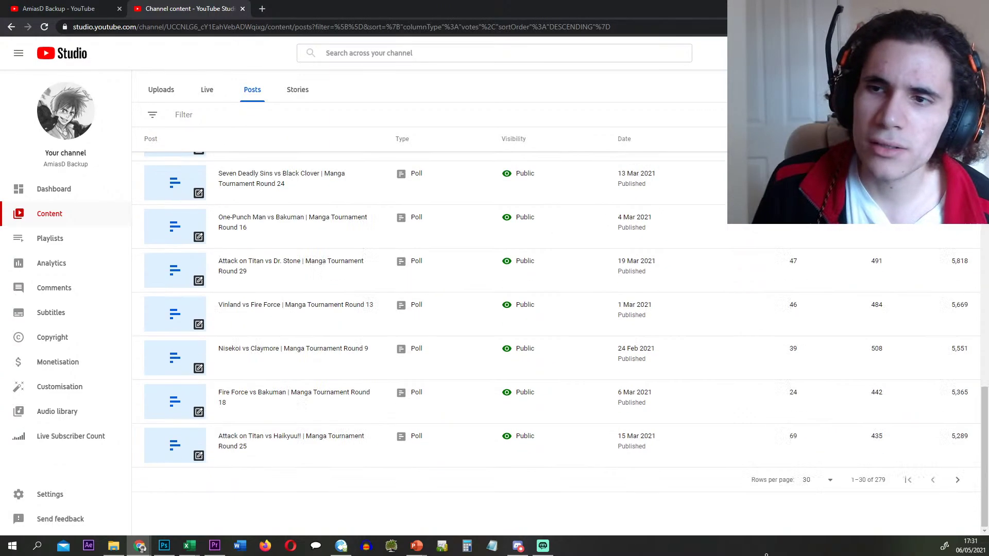
click(953, 485)
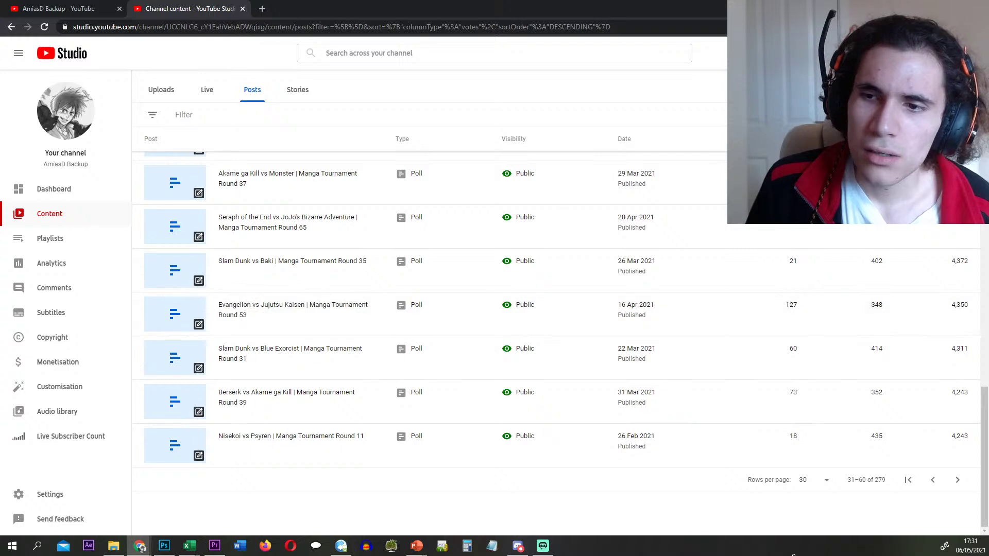
click(958, 480)
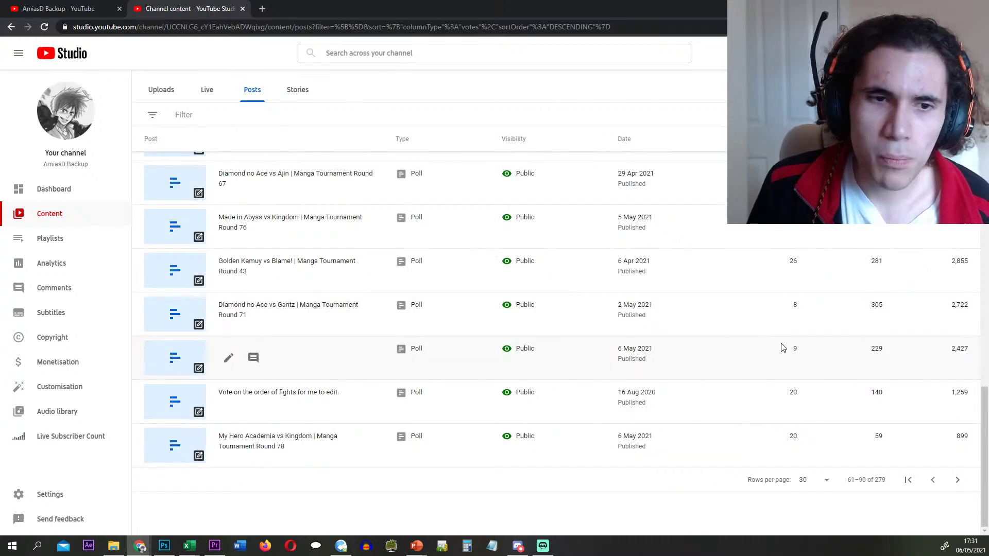
- Highlight the vote count of the "Vote on the order of fights for me to edit." poll, and return to Photoshop
scroll(757, 379, up, 1)
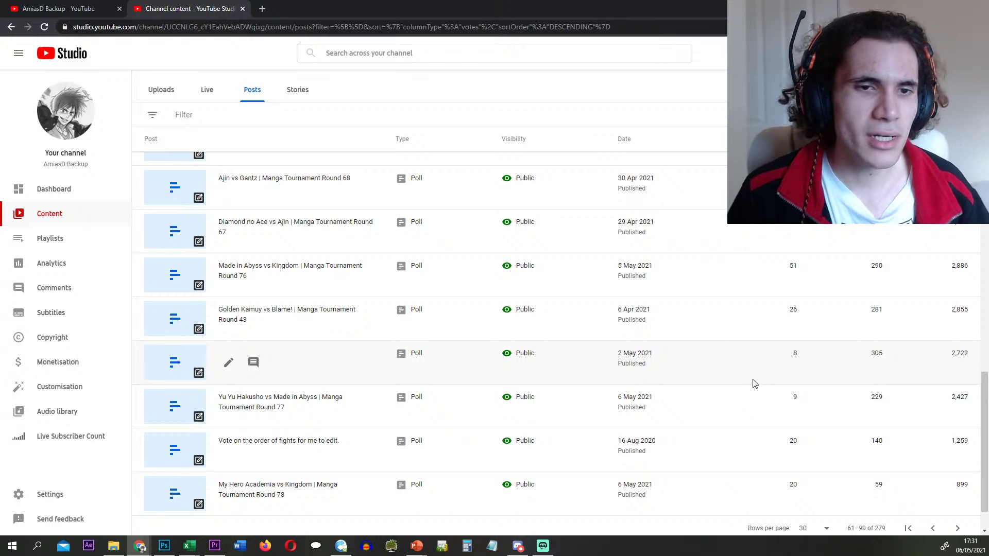
drag(917, 437, 983, 449)
click(945, 448)
click(962, 448)
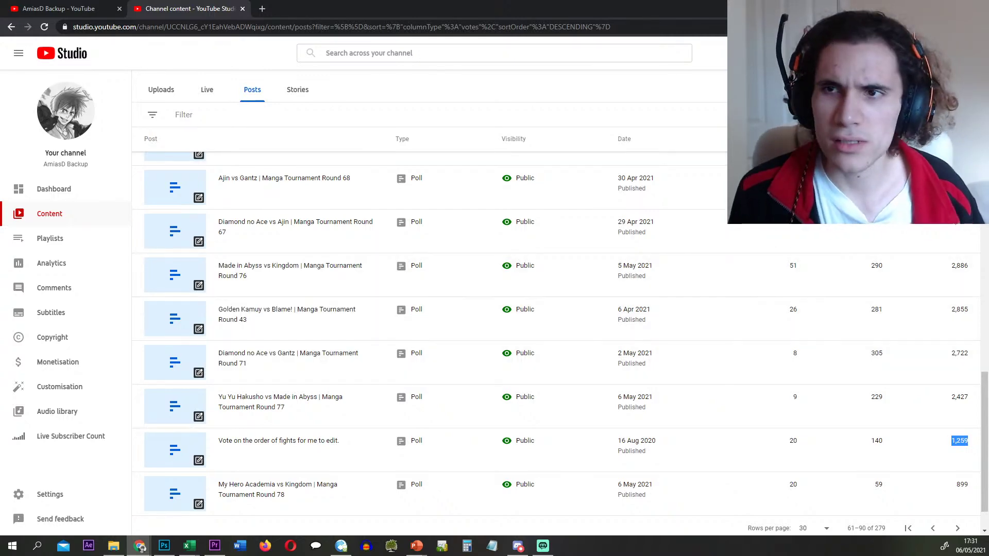
click(929, 8)
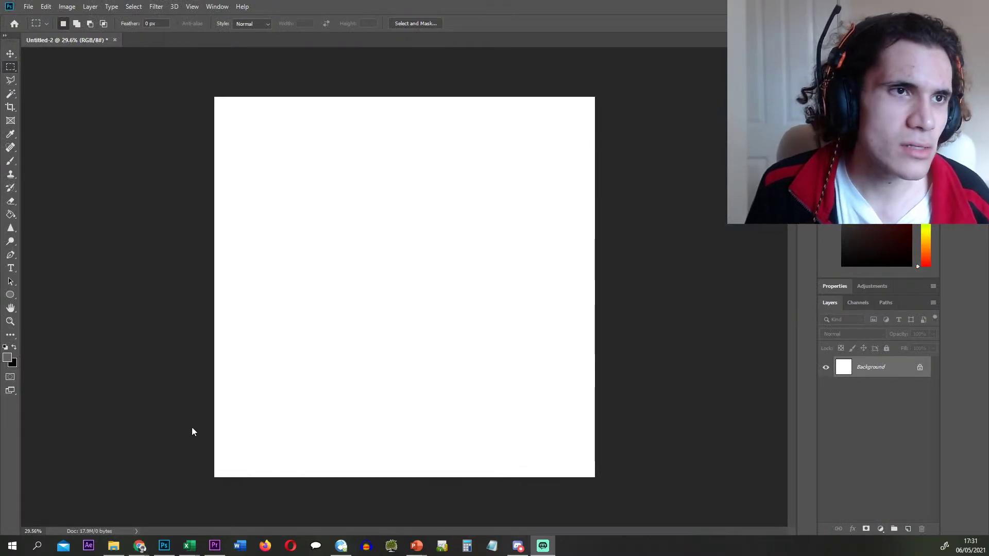
- Place the p170 page image from the Episode 2 folder into the Photoshop document
click(114, 546)
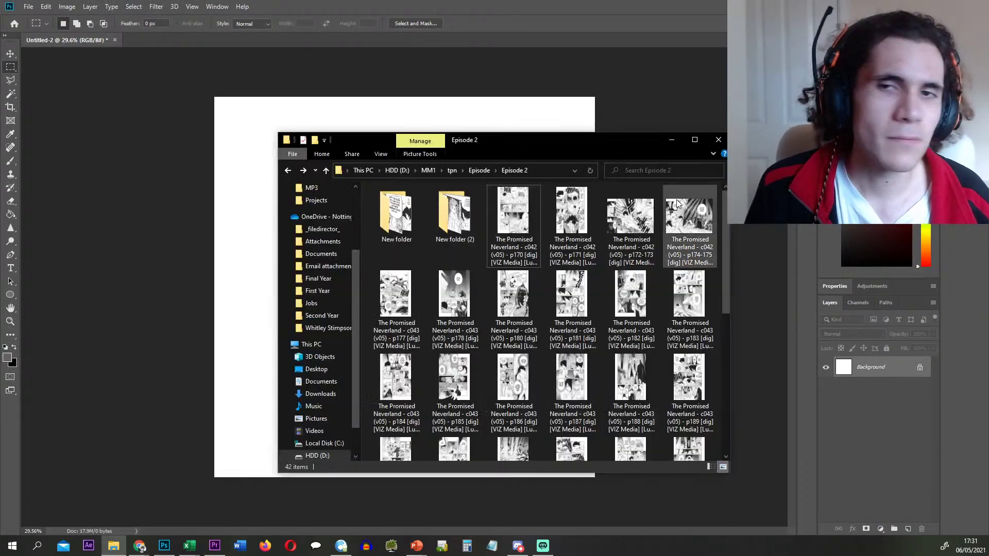
drag(514, 211, 300, 177)
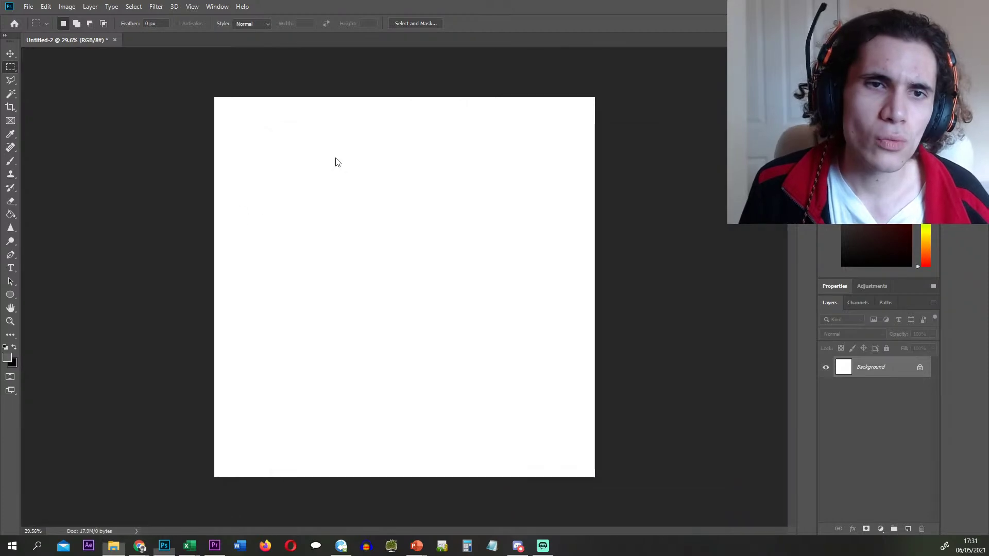
click(391, 23)
scroll(367, 122, up, 10)
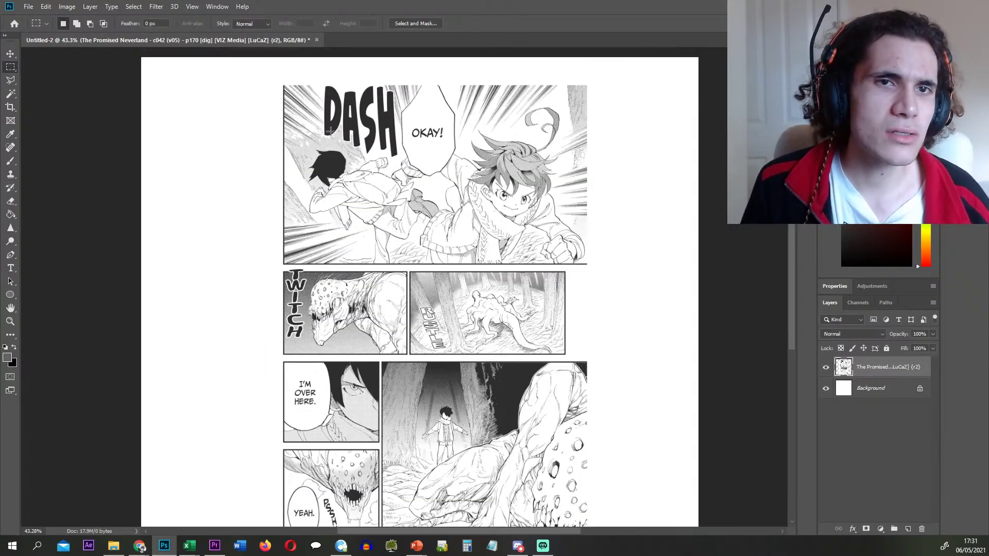
- Move the page's large DASH panel onto its own layer and hide that layer
drag(280, 76, 687, 401)
scroll(652, 384, down, 6)
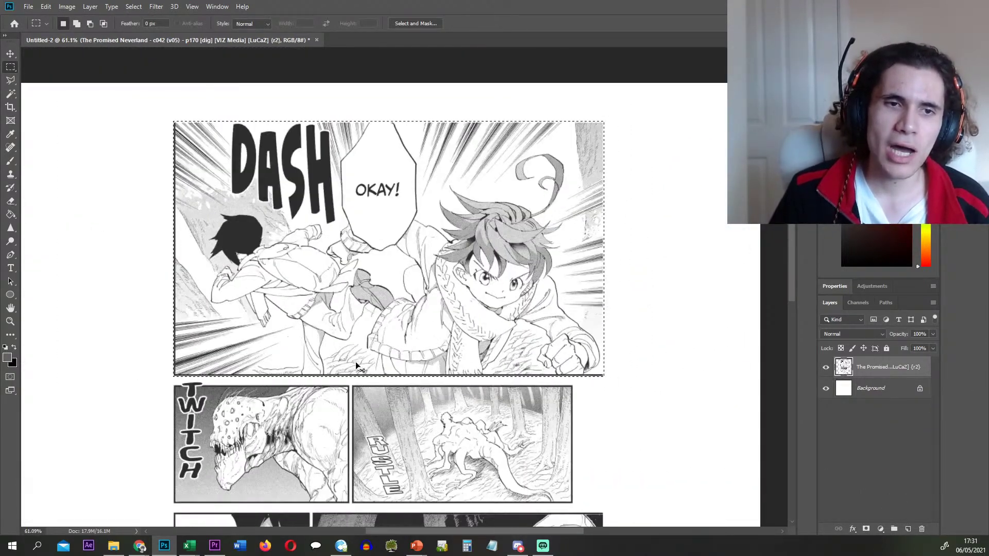
key(Delete)
key(ctrl+v)
click(871, 389)
click(826, 367)
- Cut the RUSTLE panel from the page layer, paste it in place on its own layer, and hide that layer
scroll(567, 366, down, 1)
scroll(438, 381, up, 5)
scroll(505, 330, down, 1)
scroll(531, 389, up, 2)
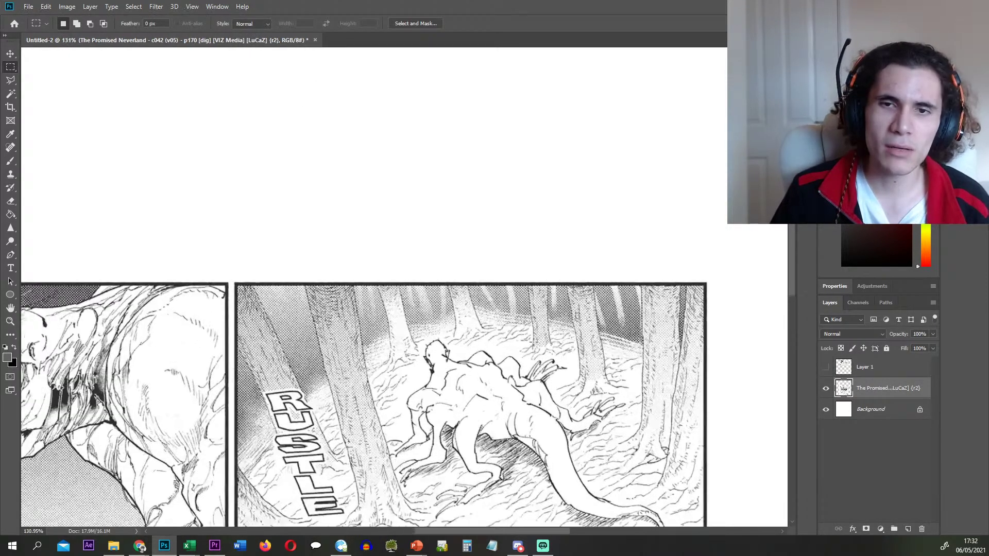
drag(726, 274, 202, 457)
scroll(515, 386, down, 2)
key(ctrl+x)
key(ctrl+v)
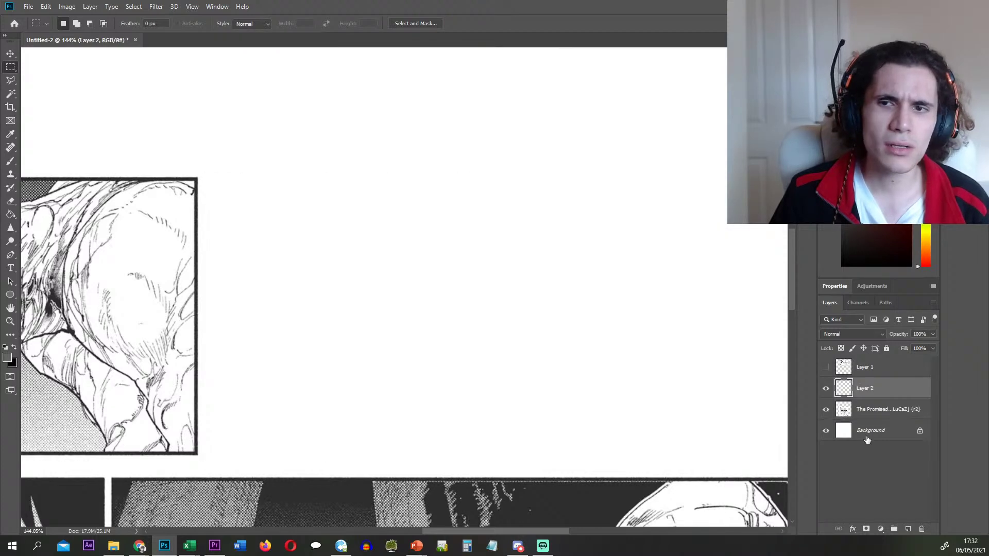
click(866, 412)
click(825, 390)
- Cut the TWITCH panel from the page layer, paste it in place on its own layer, and hide that layer
scroll(405, 351, down, 3)
scroll(126, 246, left, 5)
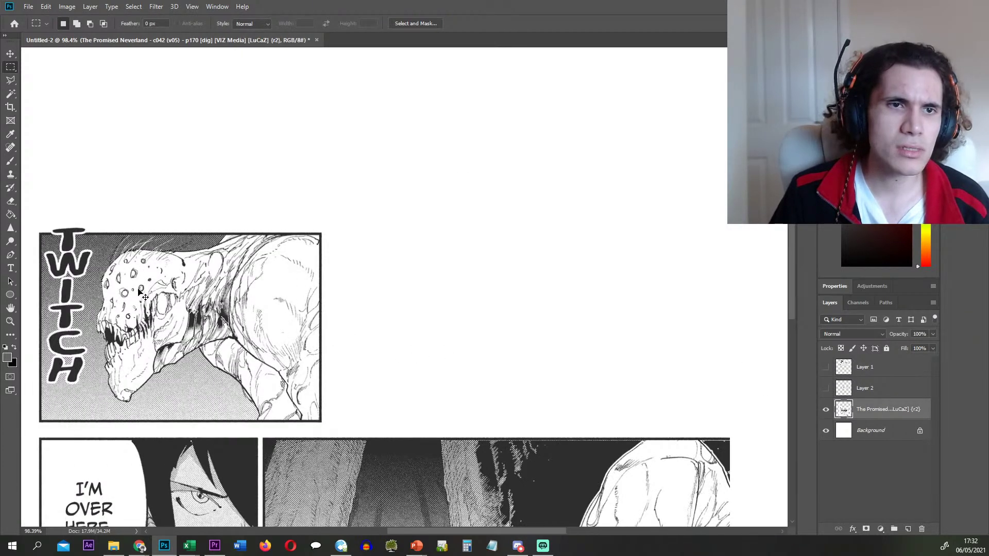
scroll(98, 228, up, 3)
drag(97, 226, 519, 519)
key(ctrl+x)
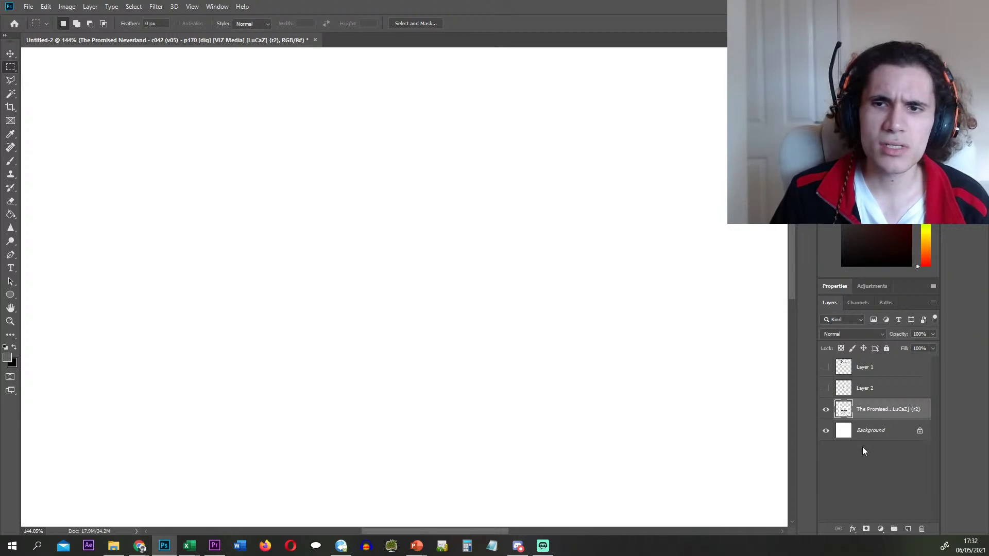
key(ctrl+shift+v)
click(869, 434)
click(826, 410)
- Cut the large panel of the boy facing the monster, paste it in place on its own layer, and hide that layer
scroll(278, 296, down, 7)
scroll(277, 296, down, 3)
scroll(470, 360, down, 3)
scroll(585, 339, up, 11)
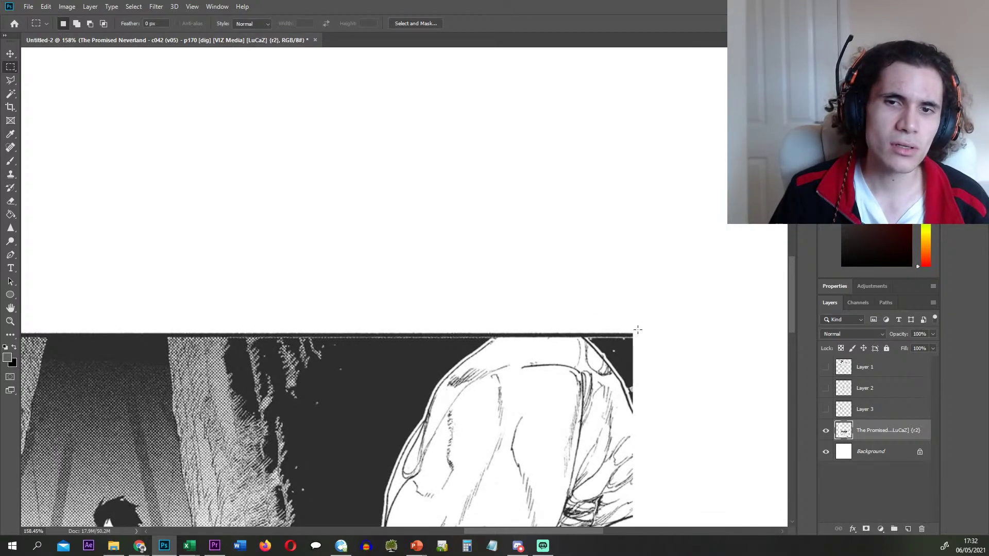
mouse_move(635, 330)
mouse_down()
mouse_move(636, 320)
mouse_move(361, 546)
mouse_move(103, 549)
mouse_move(201, 554)
mouse_move(248, 488)
mouse_move(263, 492)
mouse_up()
scroll(322, 372, down, 5)
key(Delete)
key(ctrl+shift+v)
click(870, 458)
click(826, 431)
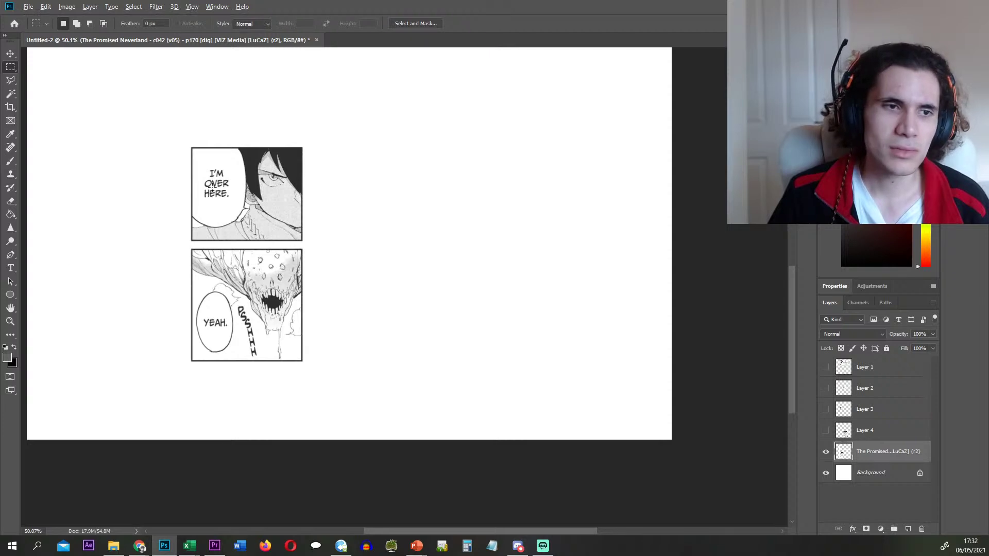
- Move the "I'M OVER HERE." panel from the page layer onto its own layer and hide that layer
scroll(208, 178, up, 1)
scroll(209, 163, up, 5)
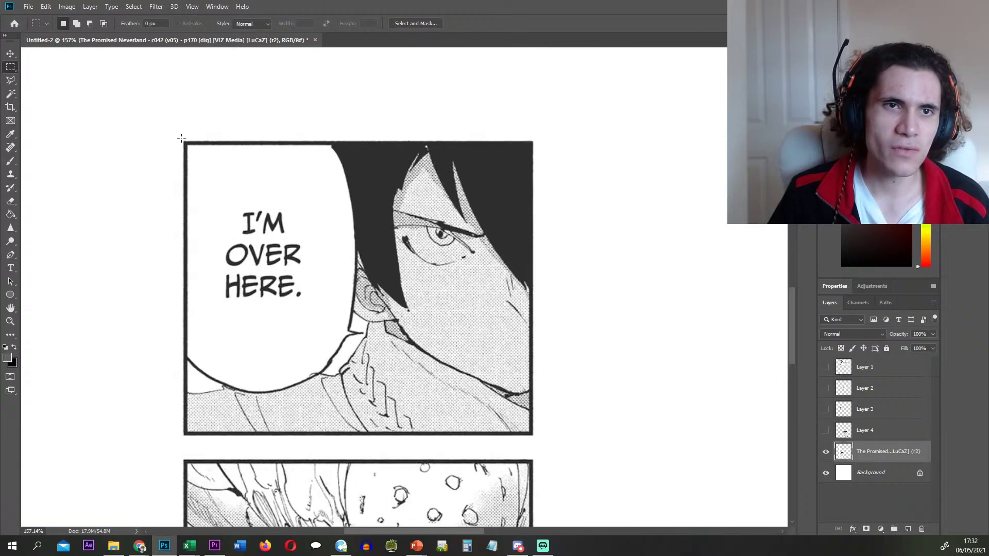
drag(180, 137, 536, 439)
key(ctrl+shift+j)
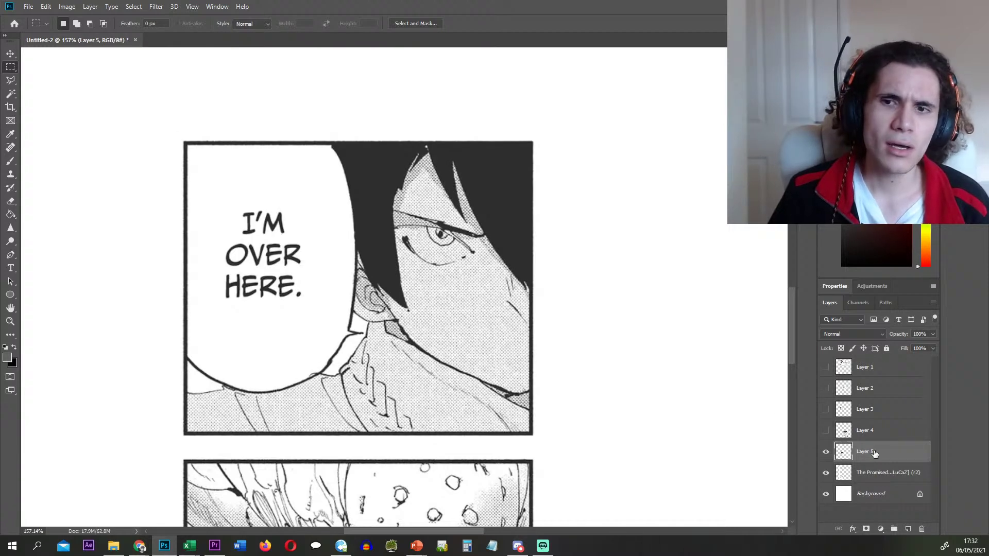
click(881, 473)
click(826, 452)
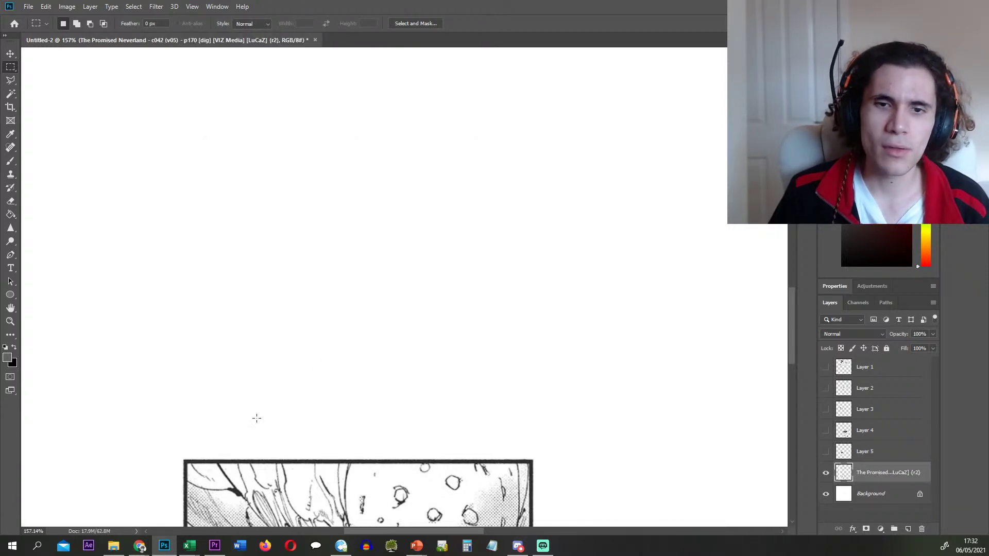
- Cut the "YEAH." panel, paste it in place on its own layer, and delete the emptied page layer
drag(180, 456, 537, 393)
key(ctrl+x)
key(ctrl+shift+v)
click(872, 494)
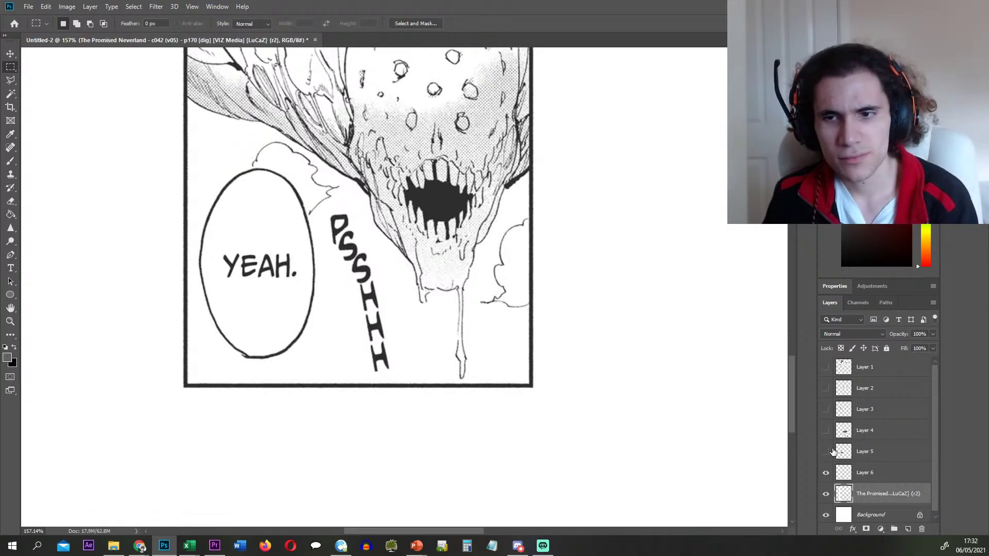
key(Delete)
- Make all the hidden panel layers visible again
drag(826, 452, 820, 367)
scroll(463, 372, down, 5)
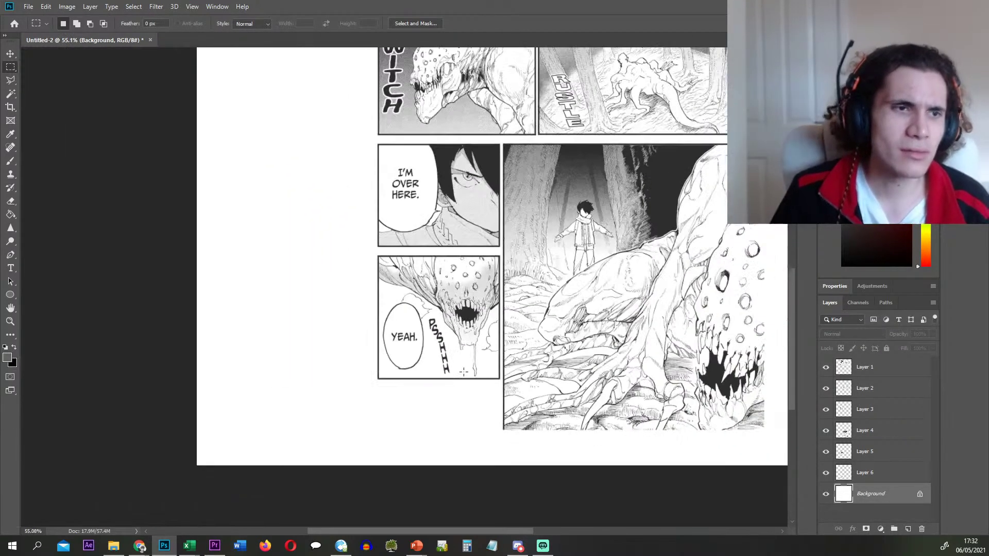
scroll(464, 383, down, 2)
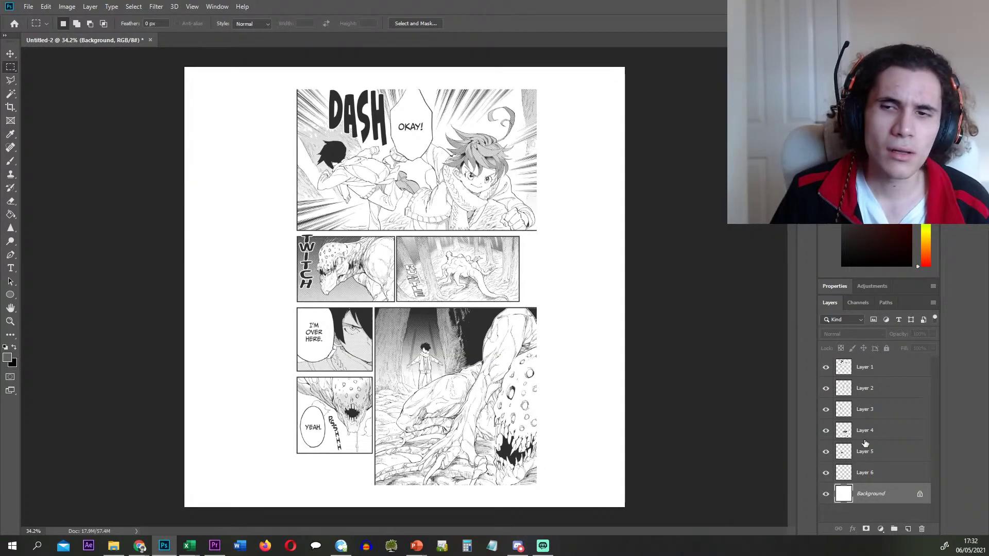
- Export the DASH panel layer to New folder (2) under the name 139 and delete the layer
right_click(879, 373)
click(772, 188)
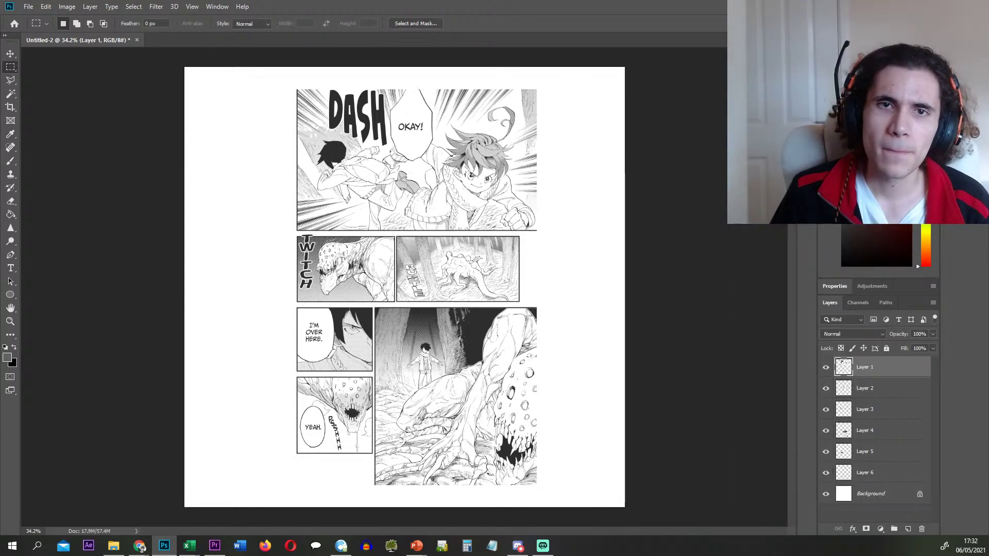
text(139)
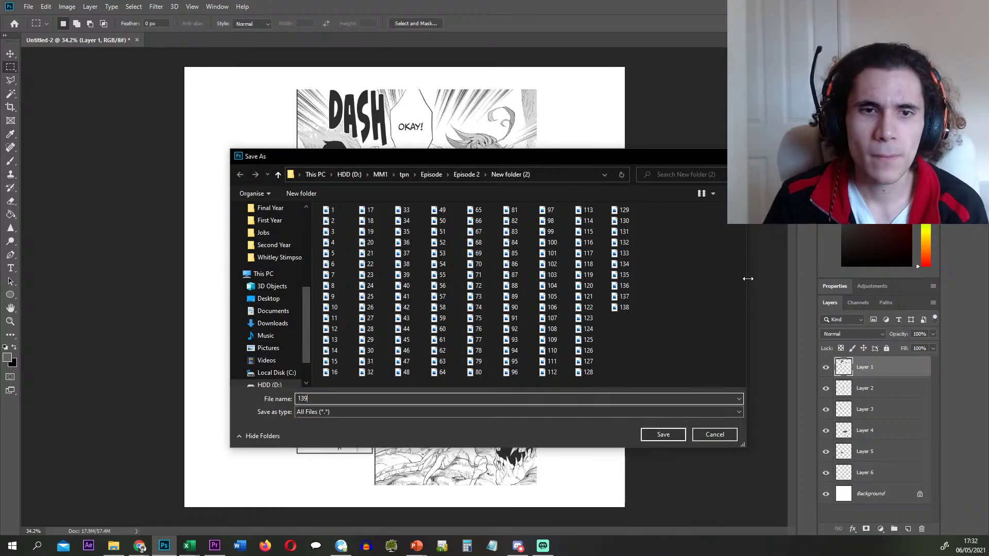
key(Return)
key(Delete)
- Export the RUSTLE panel layer as 140 and delete the layer
right_click(888, 367)
click(786, 182)
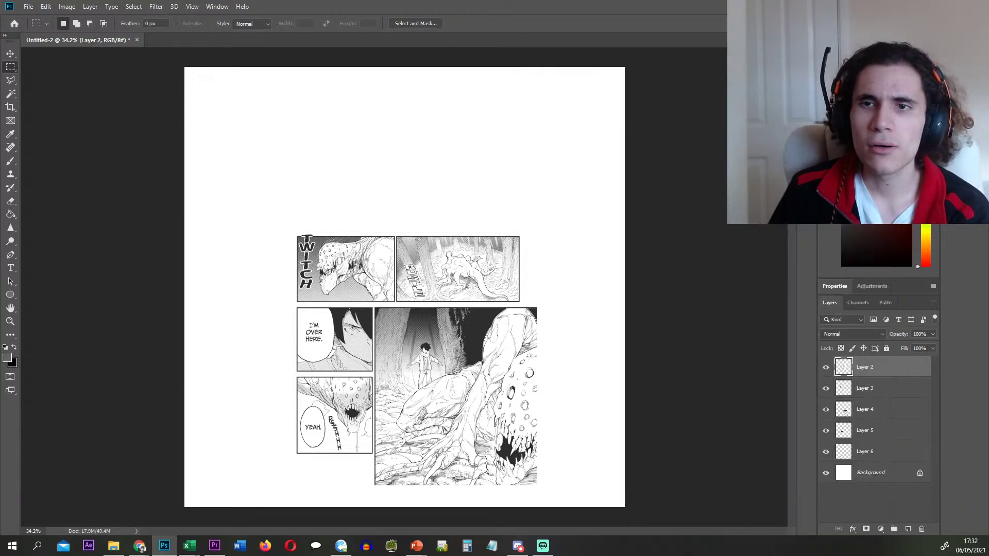
key(Return)
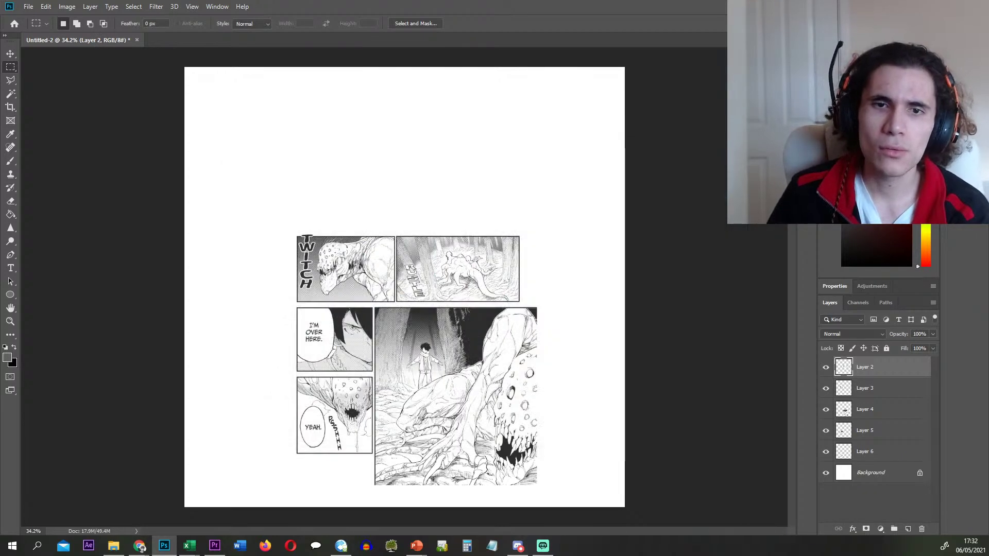
key(Delete)
- Export the TWITCH panel layer as 141 and delete the layer
right_click(871, 366)
click(767, 177)
key(Return)
key(Delete)
- Export the large boy-and-monster panel layer as 142 and delete the layer
right_click(879, 370)
click(767, 176)
key(Return)
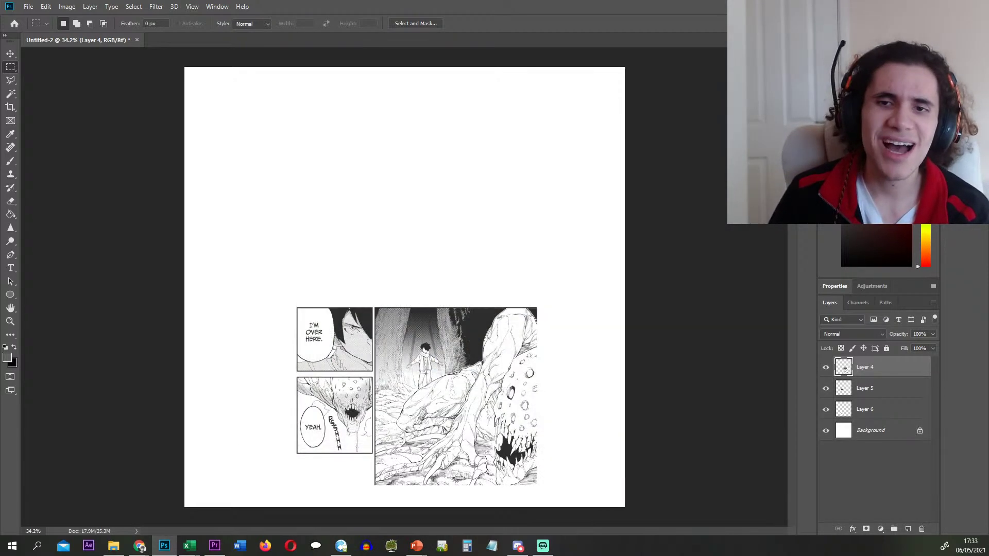
key(Delete)
- Export the "I'M OVER HERE." panel layer as 143 and delete the layer
right_click(902, 369)
click(768, 176)
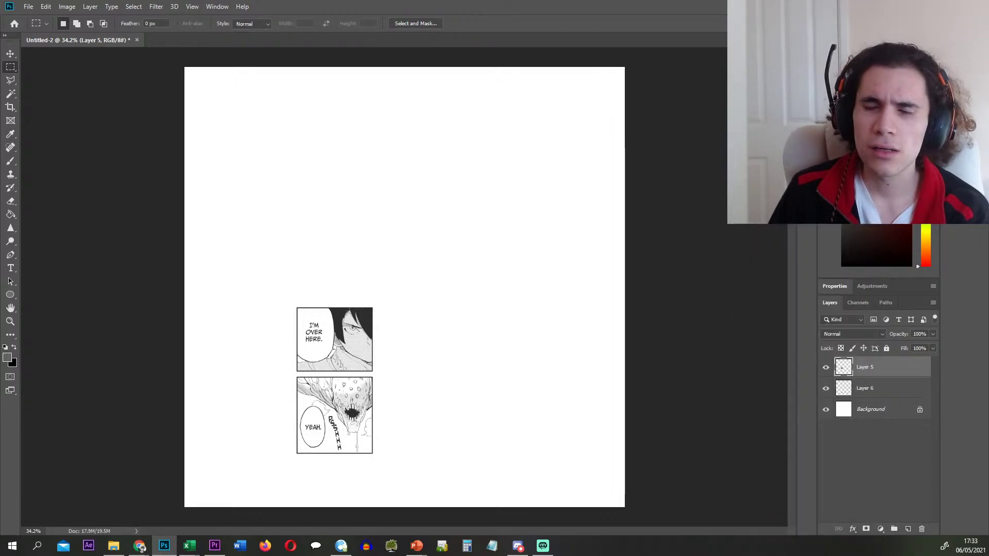
text(143)
key(Return)
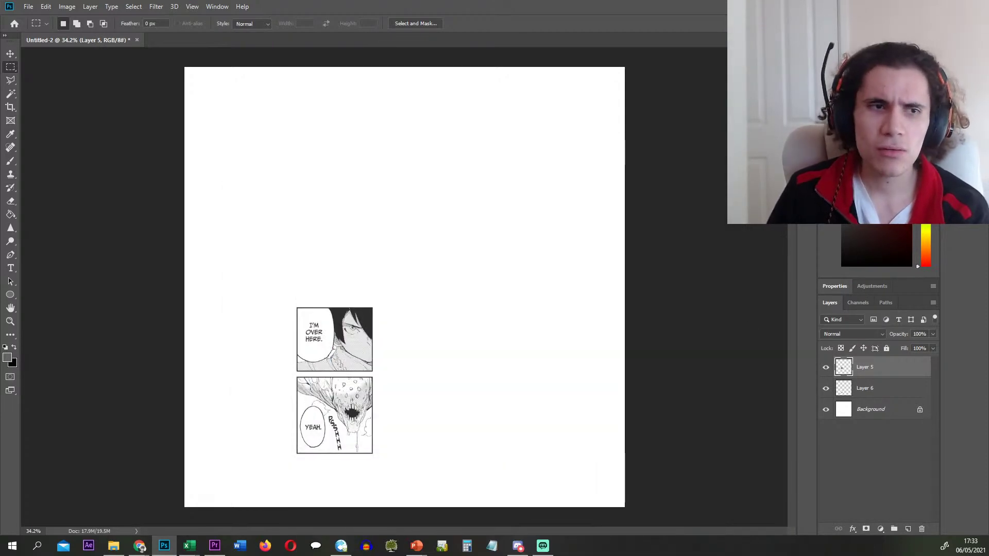
key(Delete)
- Export the "YEAH." panel layer as 144 and delete the layer
right_click(871, 369)
click(768, 177)
text(144)
key(Return)
key(Delete)
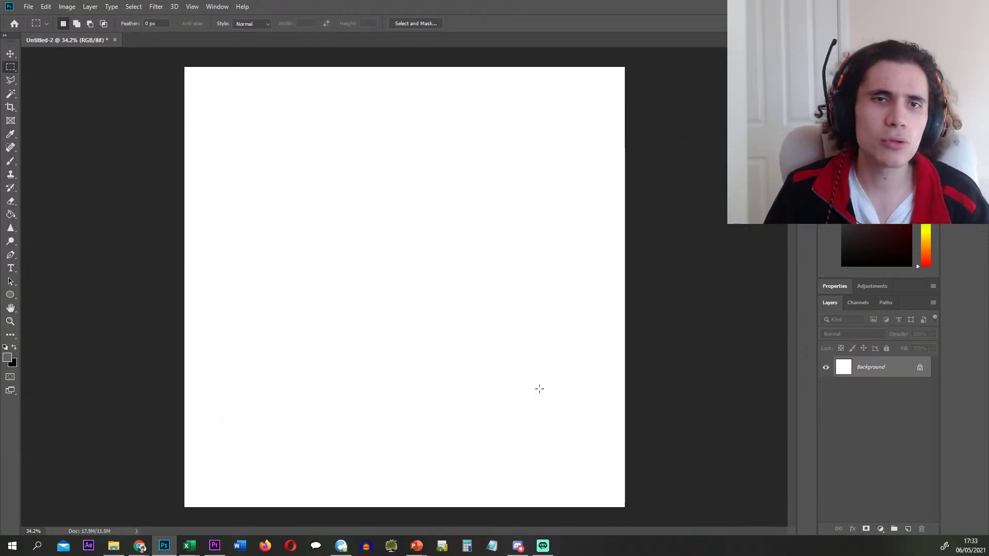
- Switch to File Explorer and compare the original p170 page with the exported panels 139 to 144 in New folder (2)
key(alt+Tab)
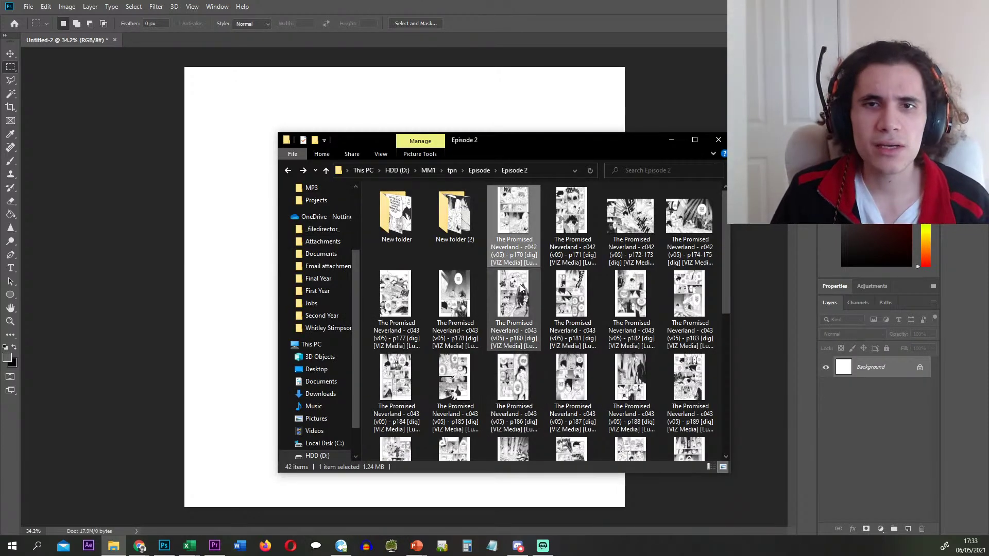
double_click(508, 227)
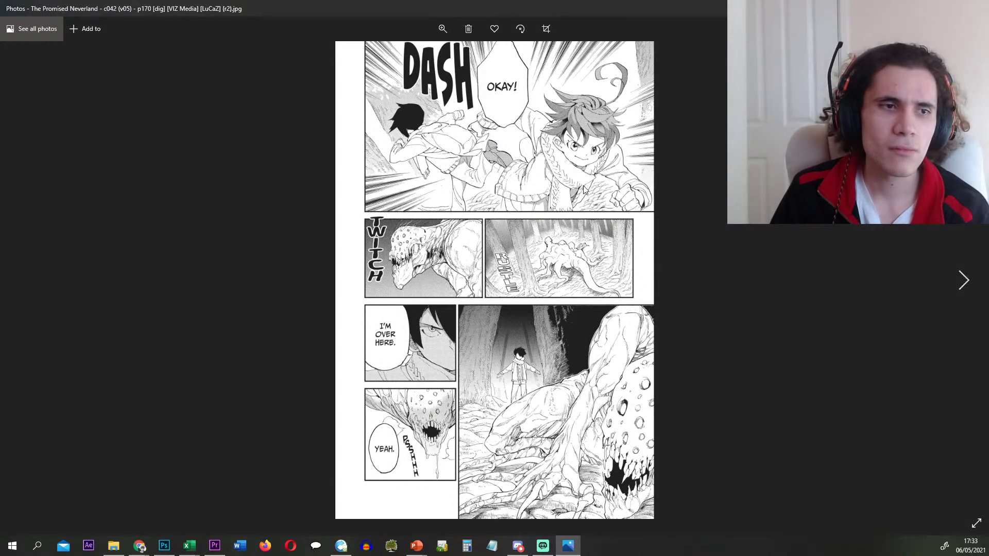
key(alt+F4)
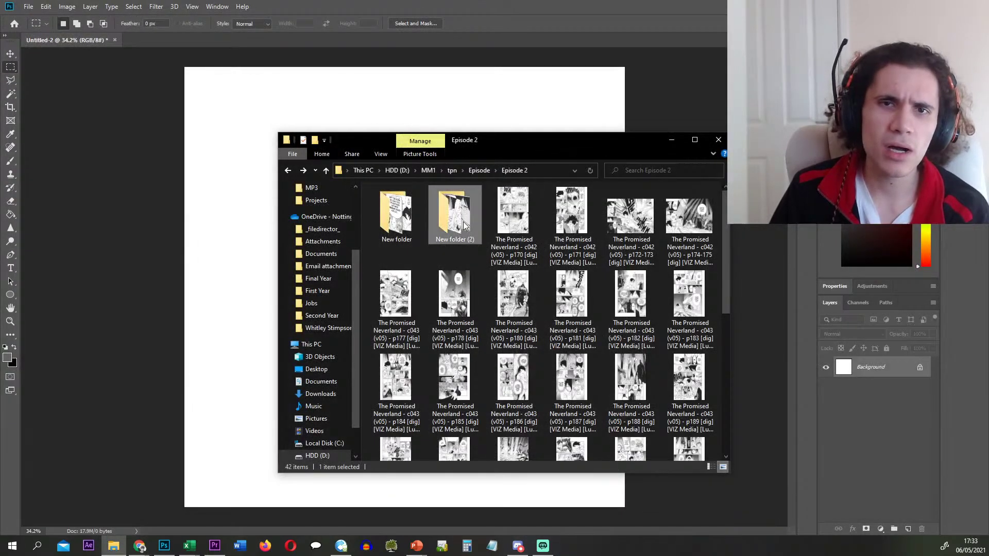
double_click(453, 214)
drag(725, 214, 740, 440)
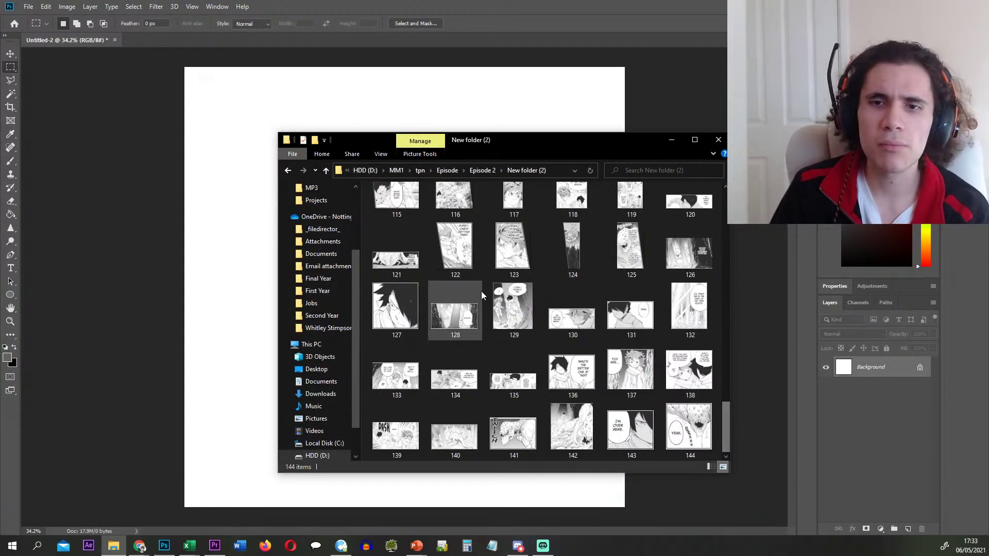
click(288, 170)
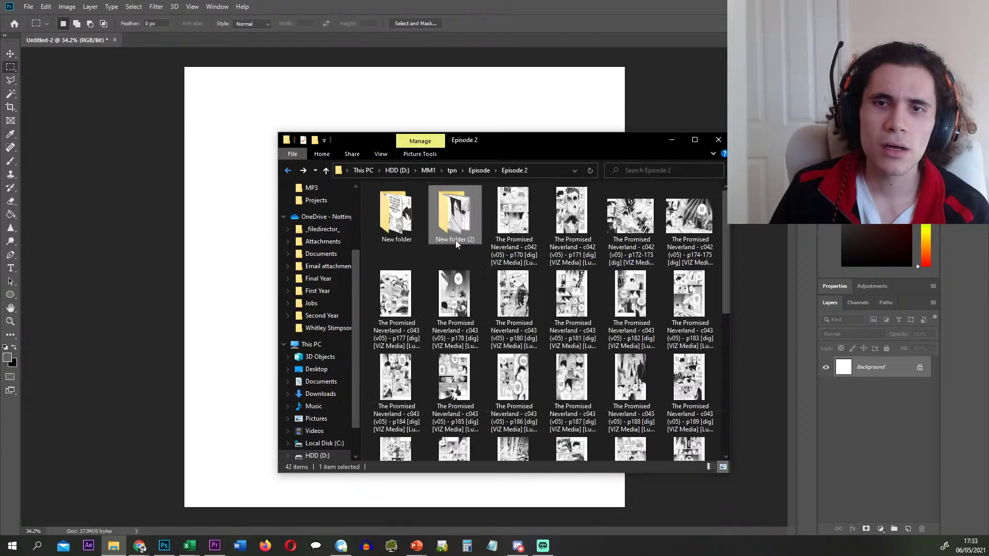
double_click(530, 214)
key(alt+F4)
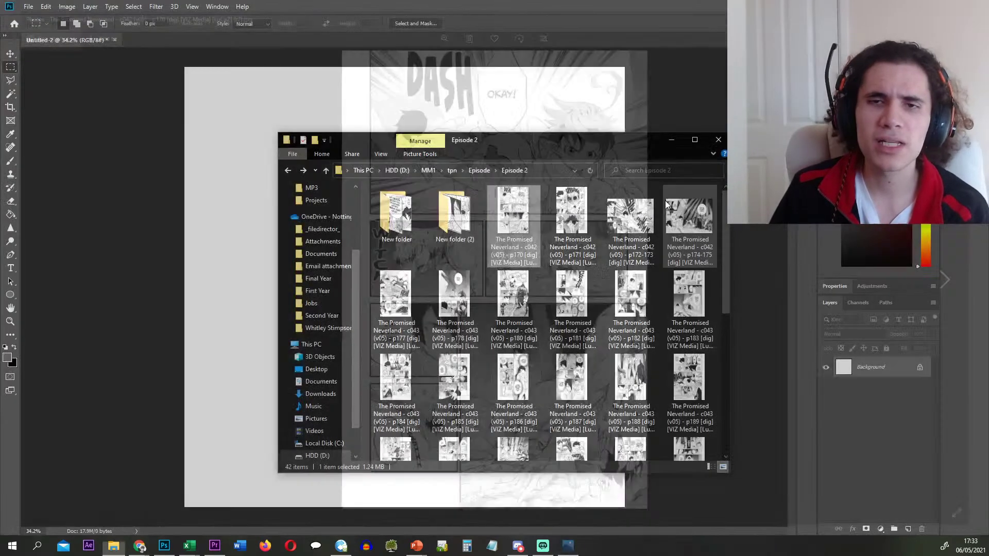
- Place the p171 page image into the Photoshop document and marquee-select its large "COME AND GET ME!!" panel
click(210, 236)
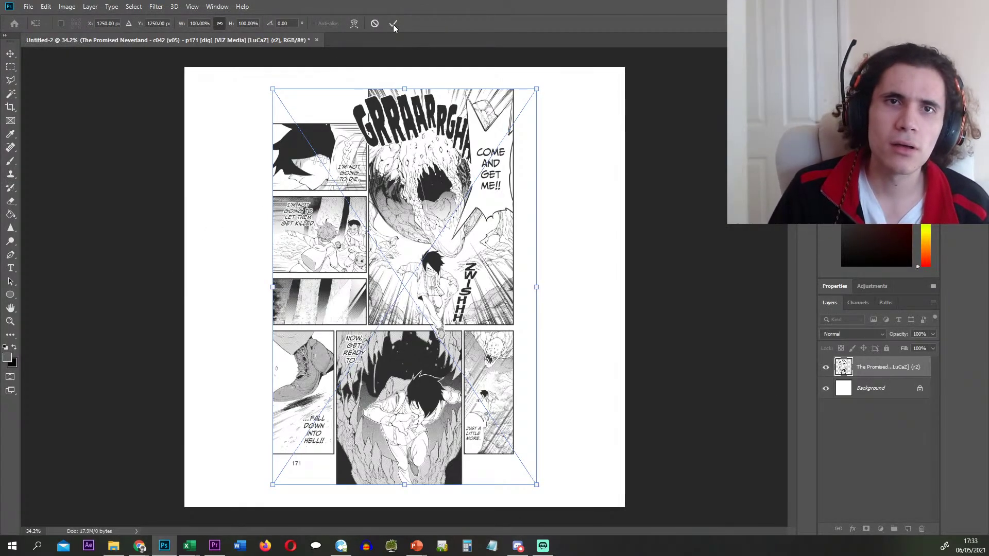
click(393, 24)
scroll(552, 91, up, 5)
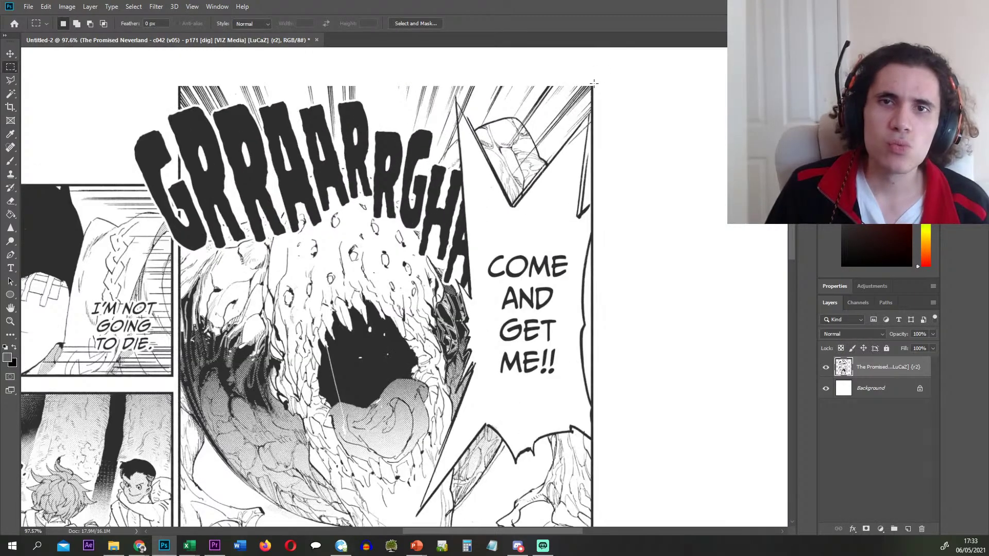
drag(592, 84, 177, 452)
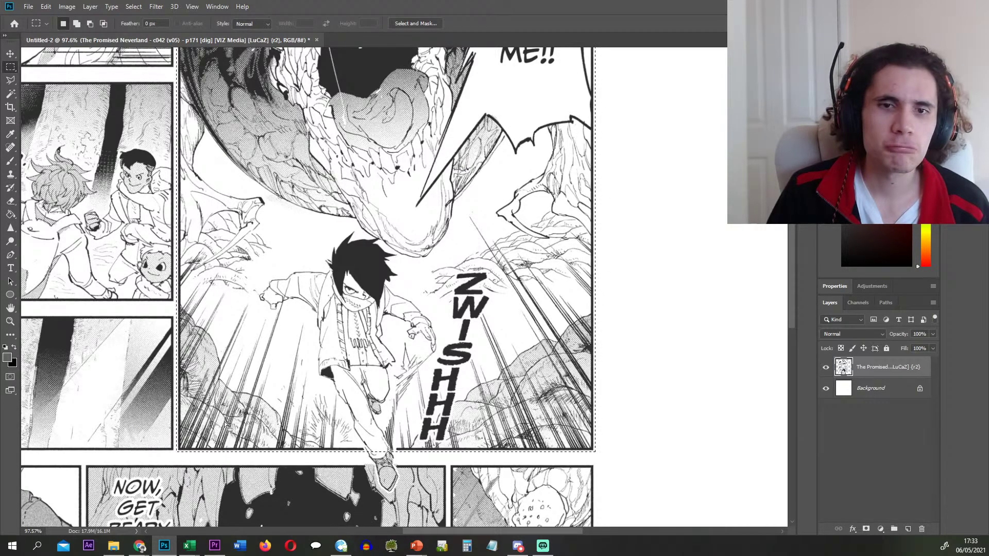
- Add the boy's foot that overlaps the panel below to the selection by tracing it with the Polygonal Lasso
scroll(373, 416, up, 3)
scroll(373, 416, up, 3)
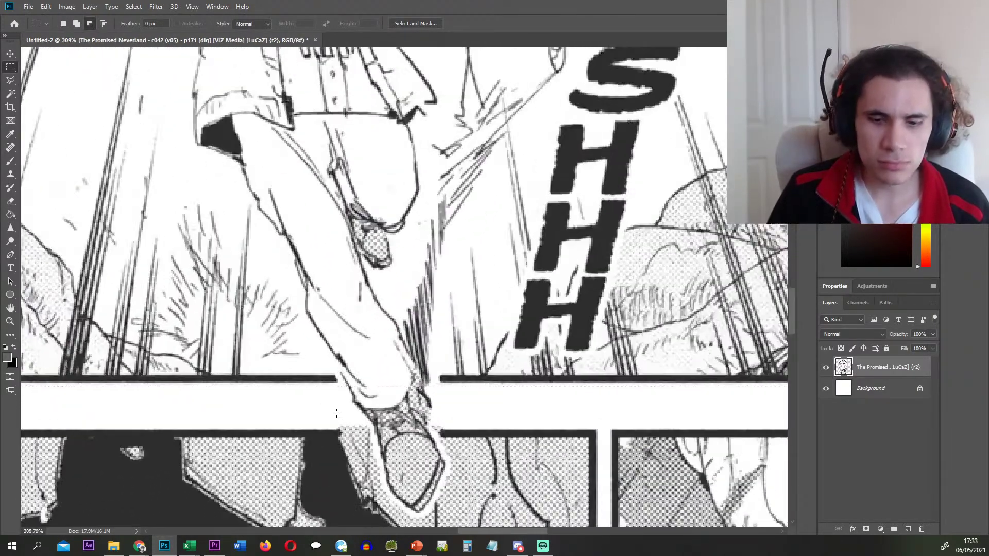
key(l)
scroll(356, 386, up, 3)
scroll(334, 354, up, 2)
shift+click(294, 319)
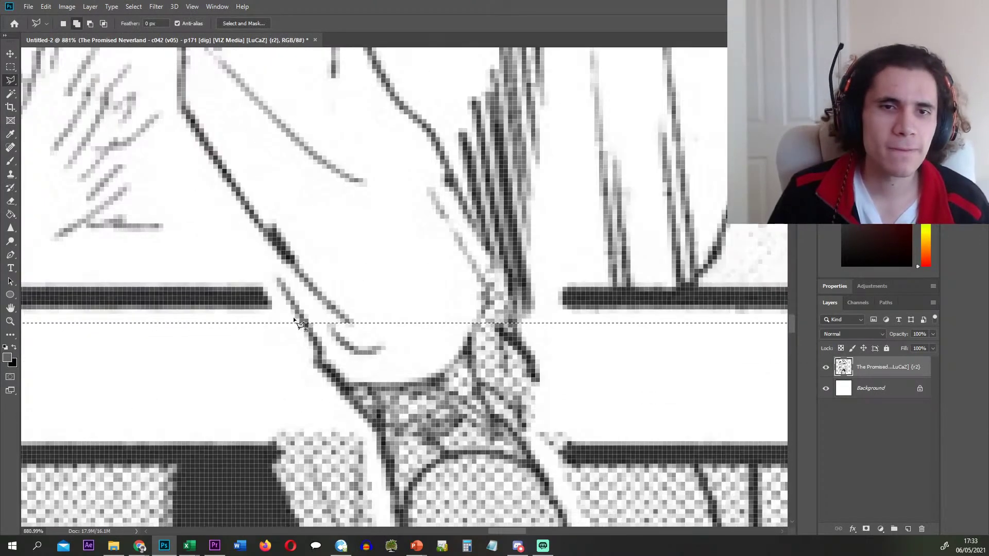
click(369, 434)
scroll(370, 435, down, 4)
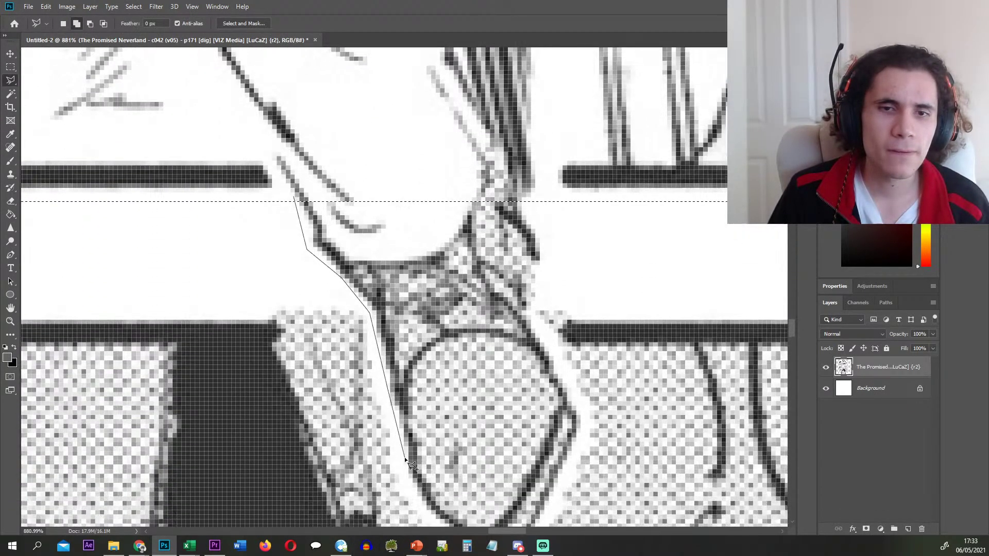
click(404, 474)
scroll(404, 473, down, 2)
click(443, 463)
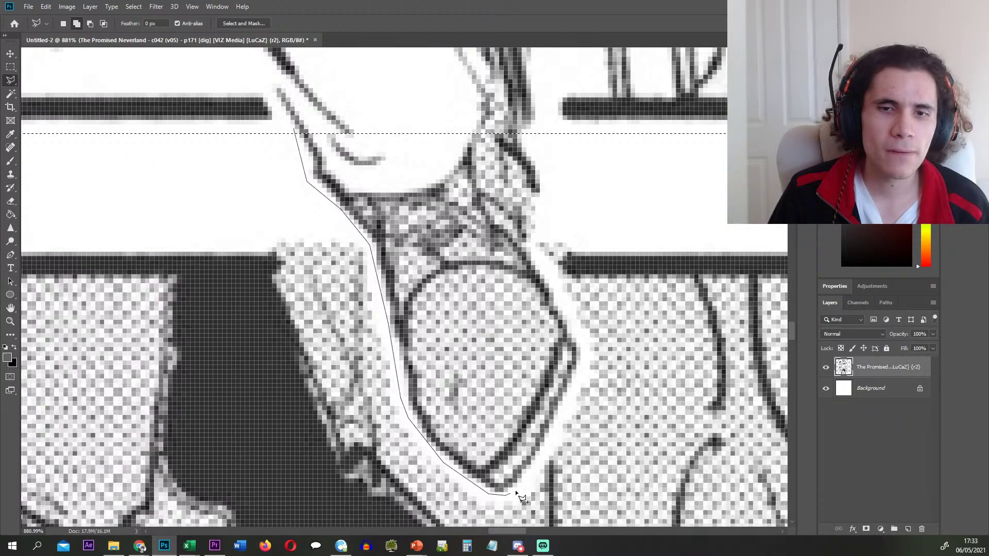
click(548, 447)
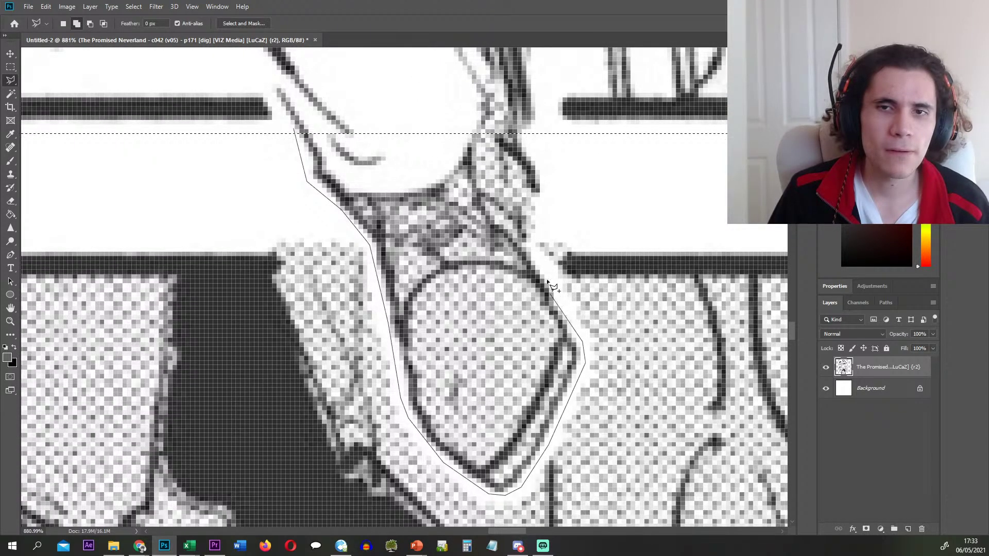
scroll(546, 114, down, 10)
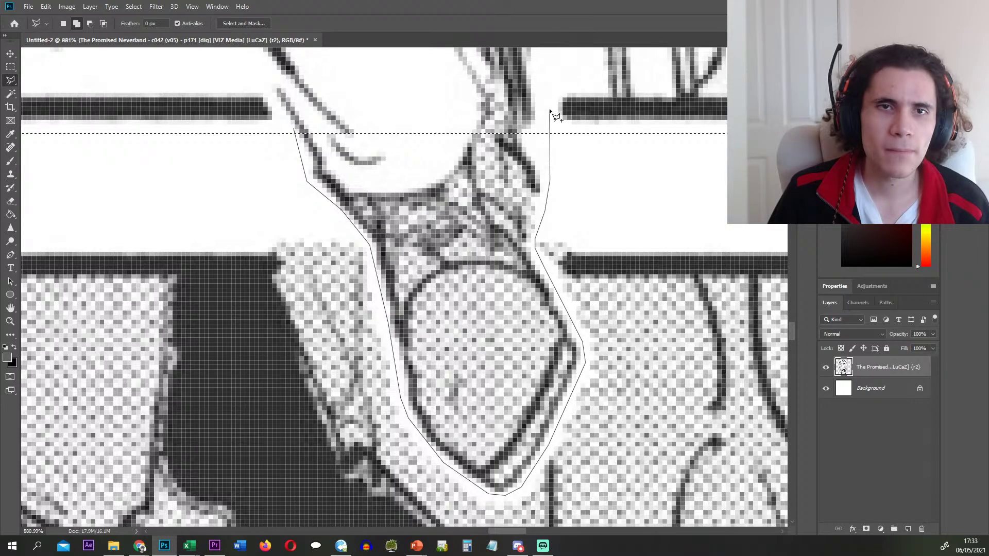
- Undo the cut of the large "COME AND GET ME!!" panel from the page layer
scroll(421, 312, down, 8)
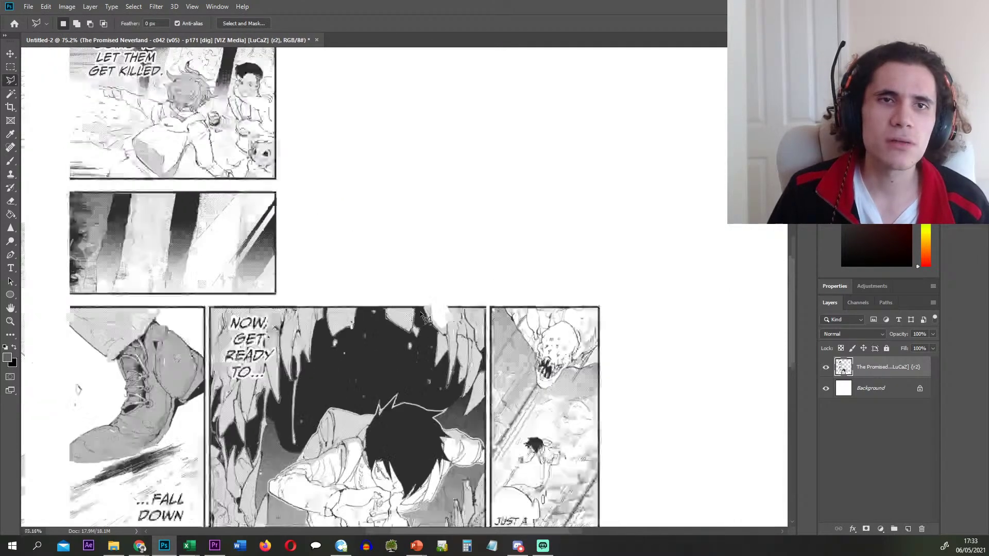
key(ctrl+z)
scroll(332, 78, down, 1)
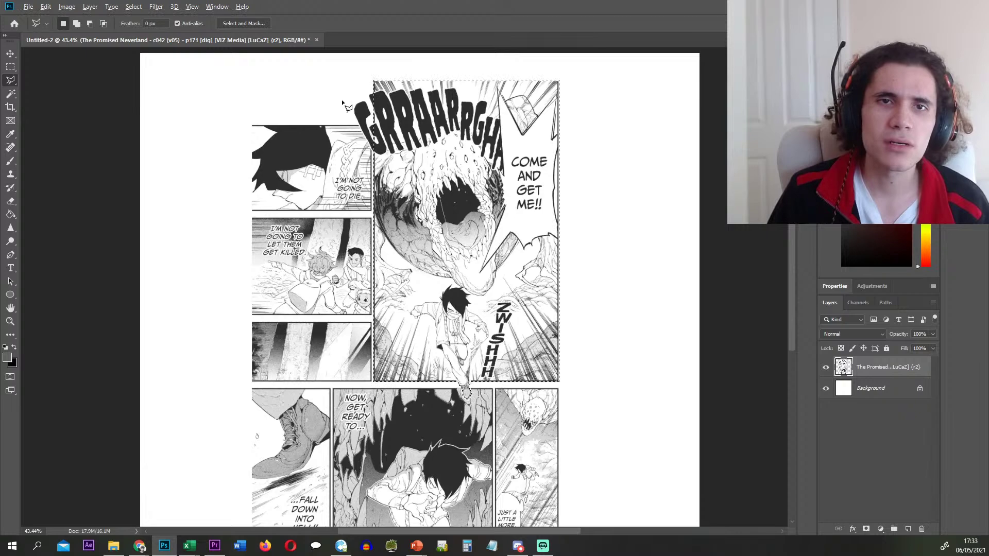
- Add the first R of the "GRRRAAARRGHH" lettering that sticks out of the panel to the selection with the Polygonal Lasso
scroll(369, 77, up, 10)
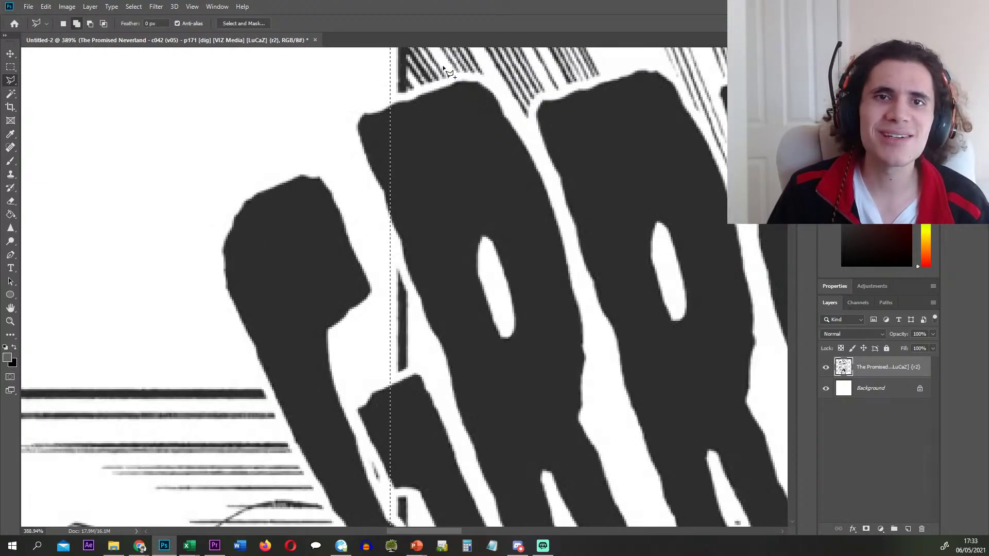
click(443, 67)
click(361, 104)
click(352, 149)
click(388, 239)
click(455, 347)
double_click(595, 251)
- Trace the protruding letter G of the sound effect with the Polygonal Lasso and add it to the panel selection
click(417, 375)
click(363, 380)
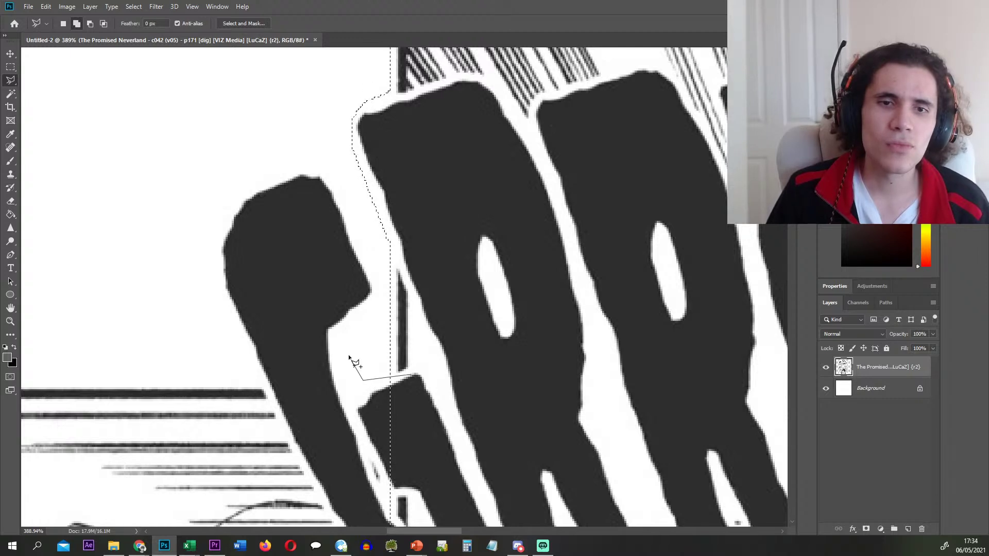
click(230, 195)
click(213, 255)
click(223, 304)
click(267, 383)
scroll(267, 376, down, 2)
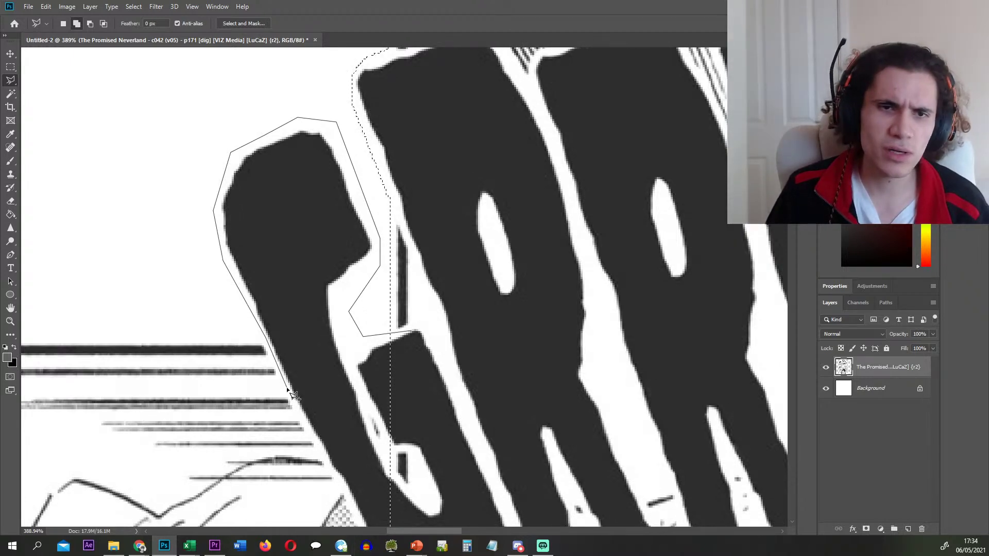
scroll(303, 387, down, 3)
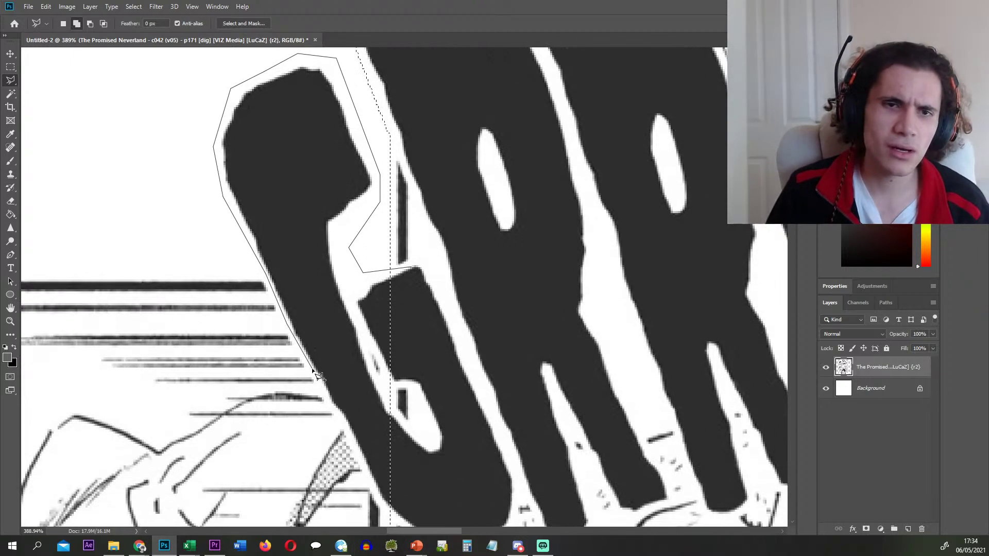
click(343, 418)
scroll(356, 443, down, 1)
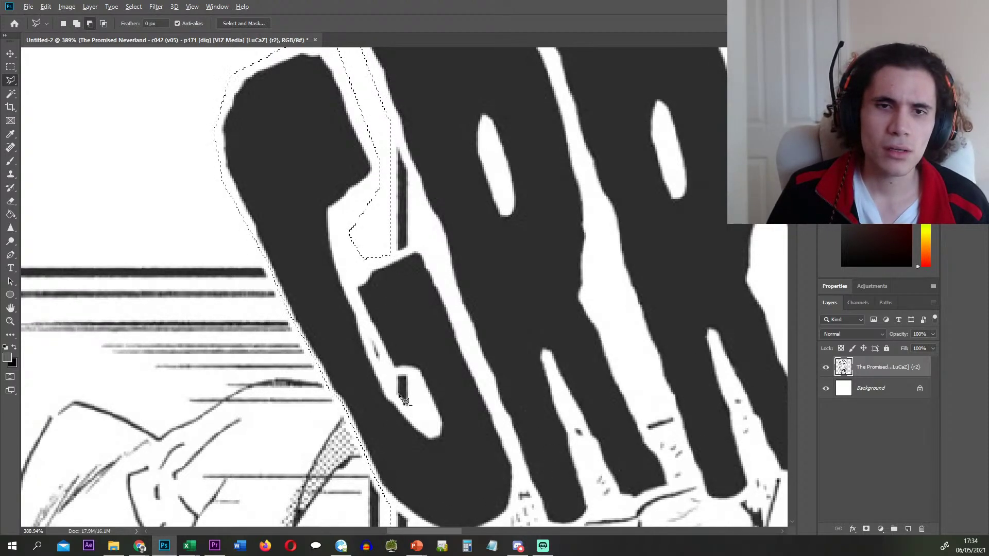
- Subtract the leftover frame-line fragments in the gap inside the letter G from the selection
scroll(404, 356, up, 5)
click(440, 354)
click(444, 439)
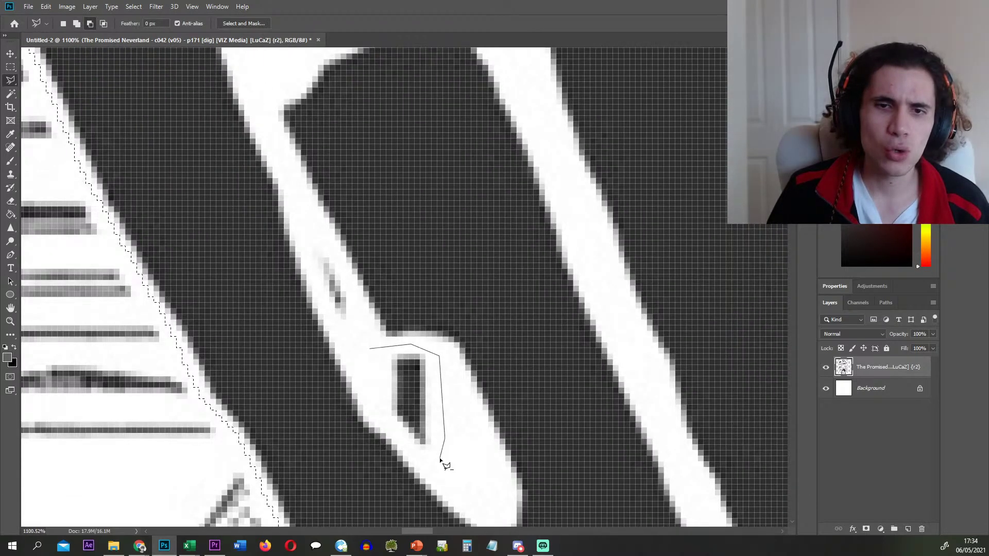
click(394, 430)
click(327, 320)
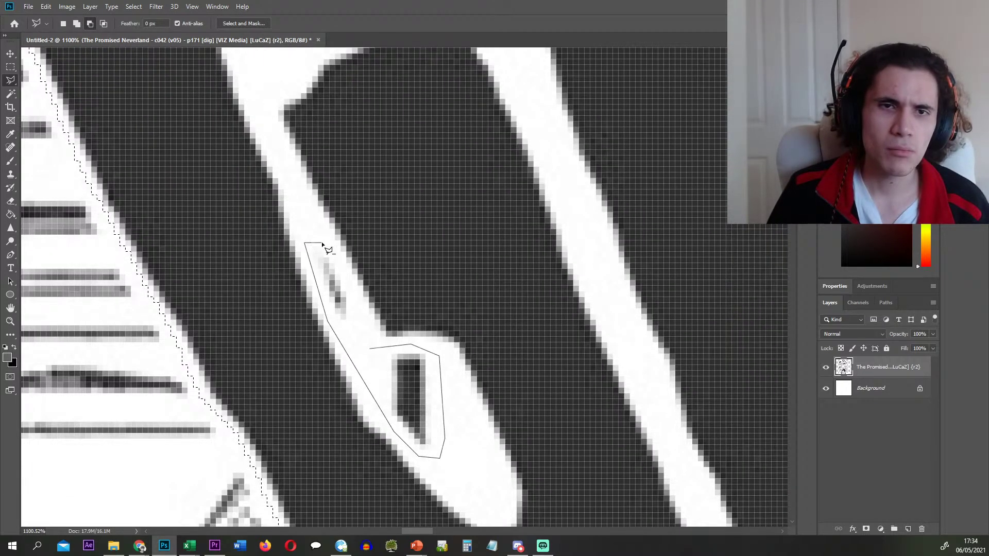
click(370, 349)
scroll(427, 327, down, 3)
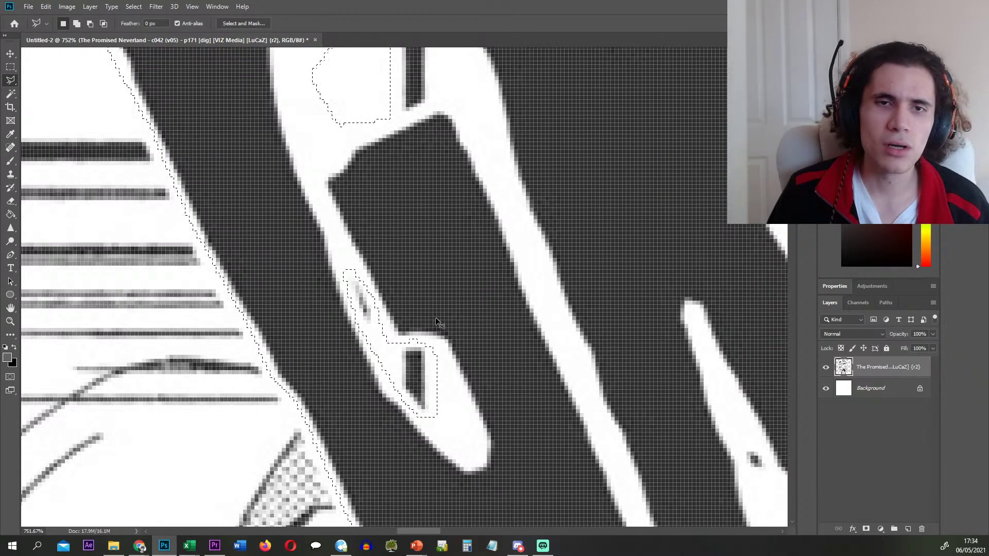
key(Delete)
key(ctrl+d)
scroll(430, 317, down, 5)
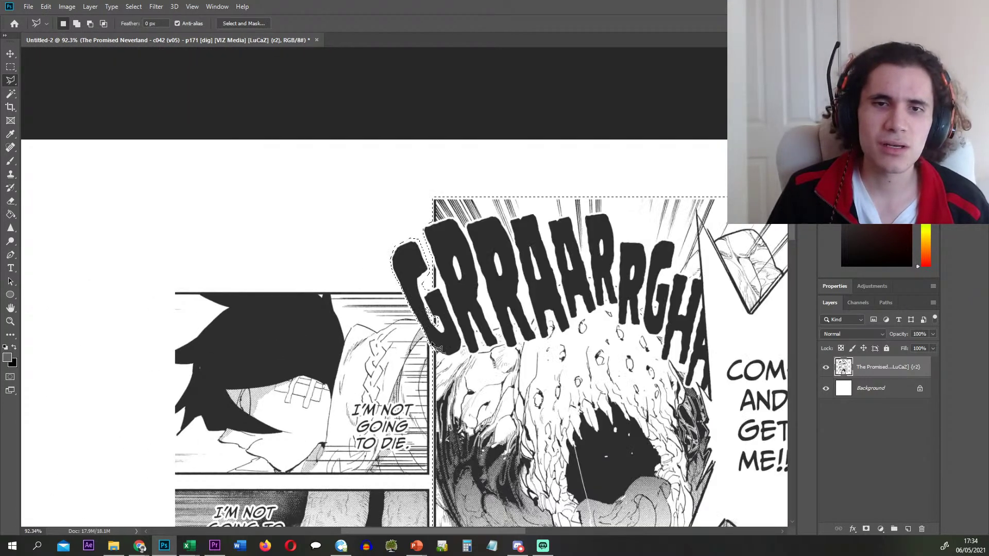
scroll(434, 315, up, 3)
click(435, 284)
click(462, 287)
click(457, 338)
click(436, 324)
click(435, 310)
double_click(450, 319)
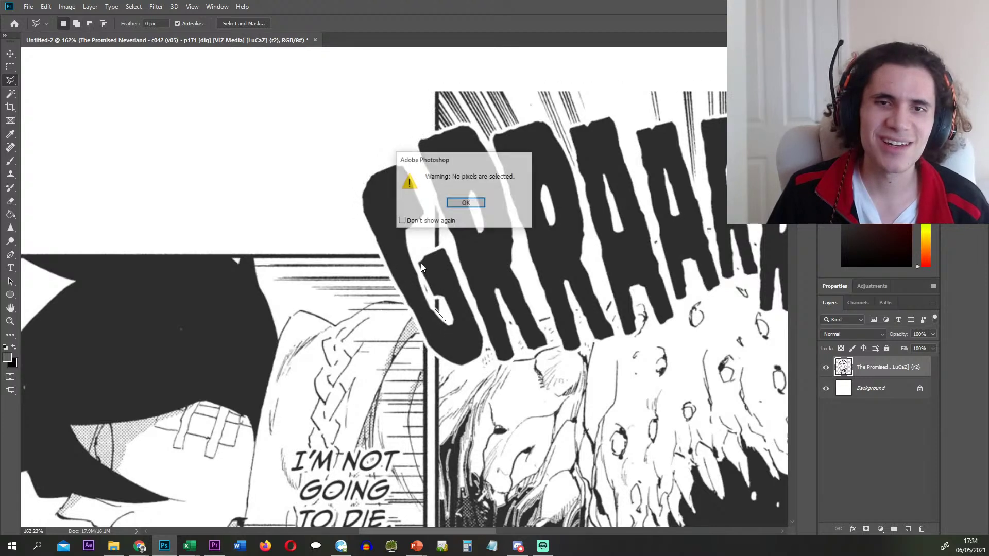
click(458, 207)
key(ctrl+z)
- Add the small area beside the letter G to the selection and cut the "COME AND GET ME!!" panel from the page layer
shift+click(434, 310)
click(437, 285)
click(497, 306)
double_click(487, 326)
key(ctrl+x)
scroll(486, 319, down, 5)
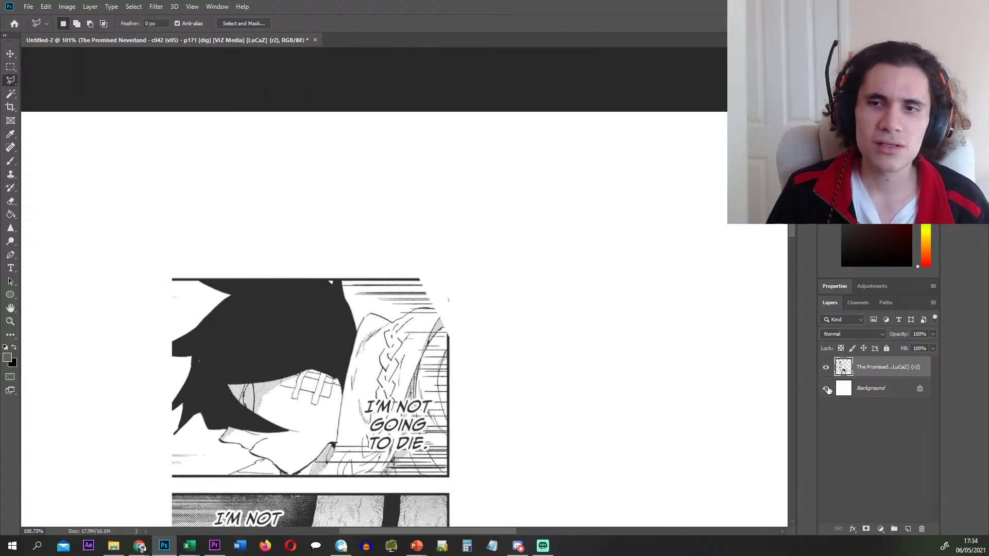
- Paste the cut panel in place as its own layer, hide that layer and make the page layer active again
key(ctrl+shift+v)
click(825, 389)
scroll(423, 334, down, 7)
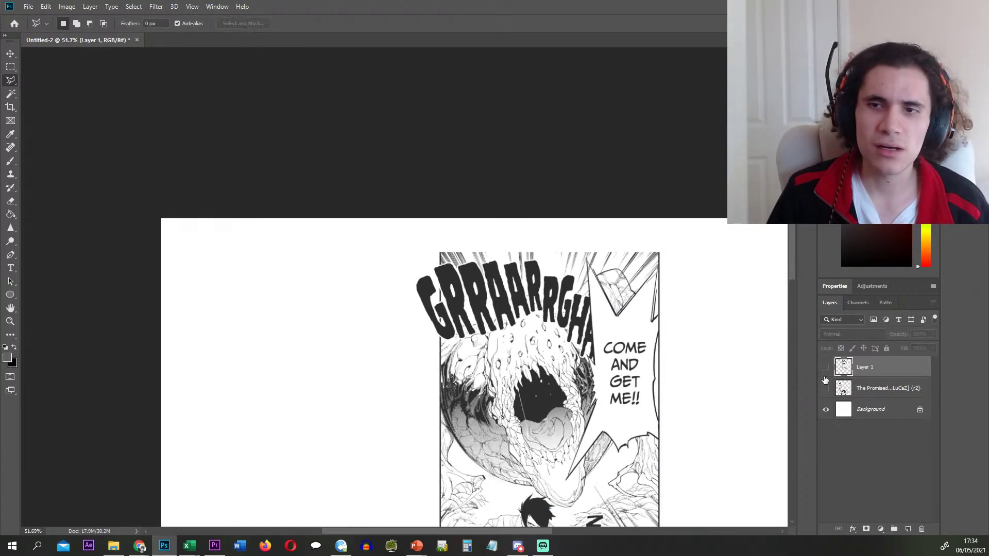
click(825, 368)
click(825, 387)
click(881, 388)
- Switch to the march-madness-bracket workbook in Excel and check the Slam Dunk and Blame! entries in the Losers Bracket
mouse_move(193, 545)
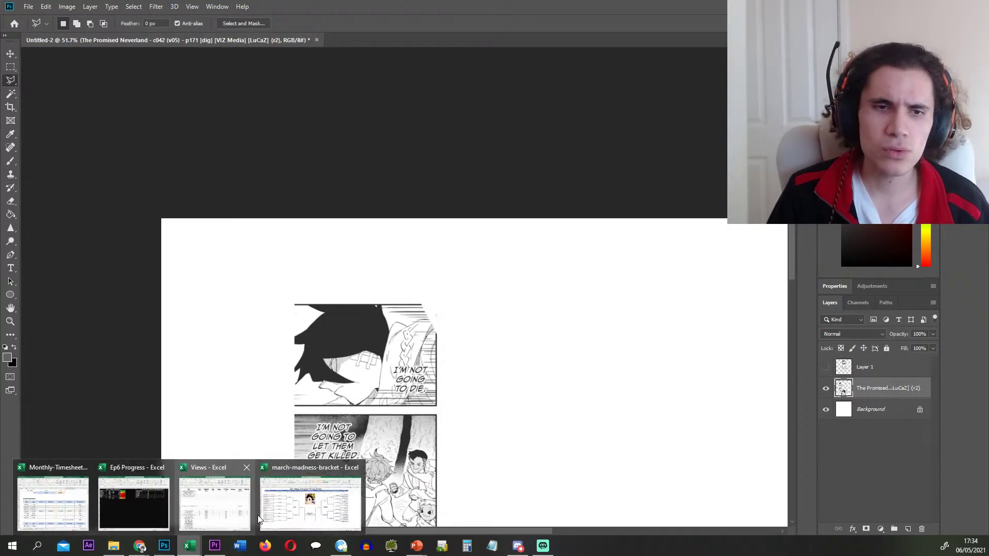
click(209, 518)
click(67, 405)
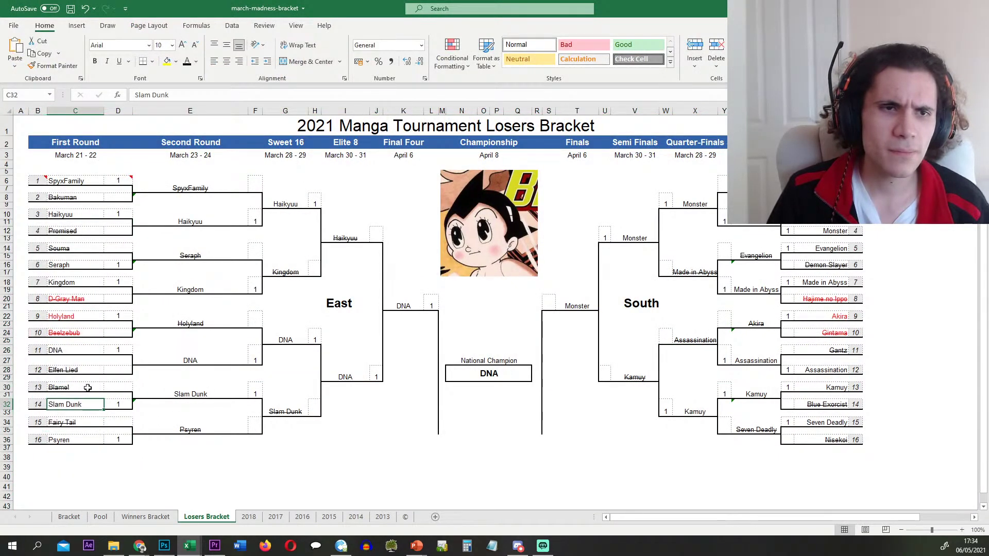
click(72, 388)
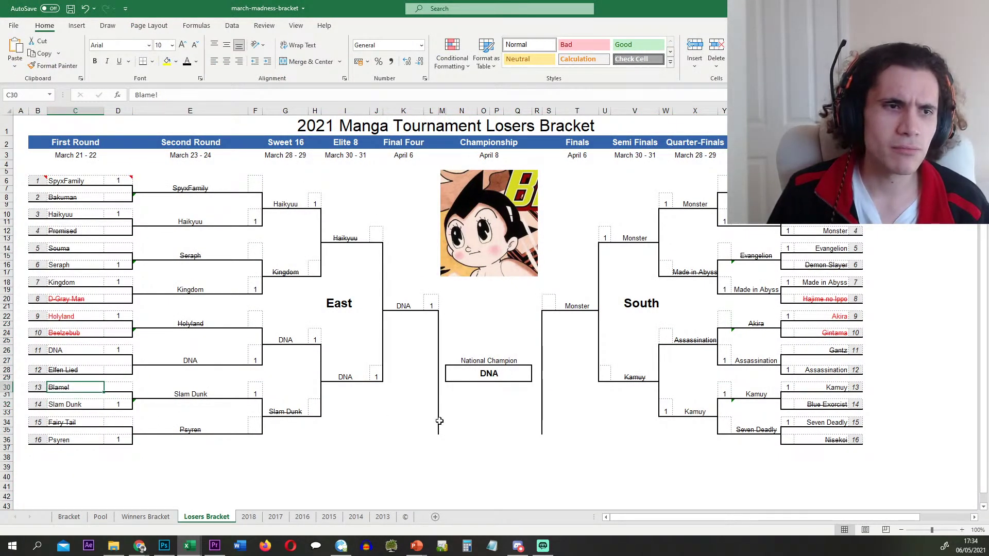
- Return to Photoshop and move the "I'M NOT GOING TO DIE." panel onto its own hidden layer, with the page layer active
key(alt+Tab)
scroll(443, 329, down, 4)
scroll(424, 316, left, 2)
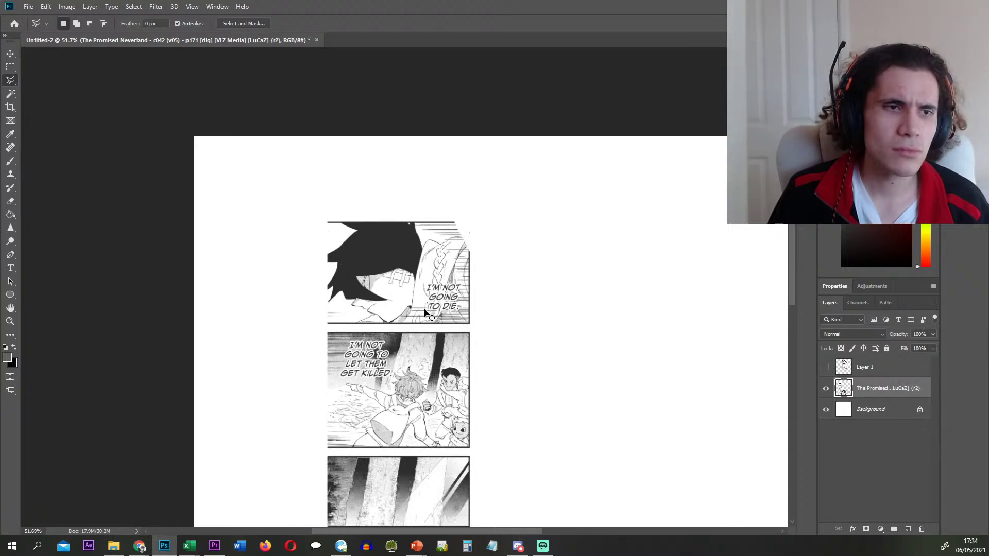
scroll(426, 302, down, 2)
scroll(456, 288, left, 2)
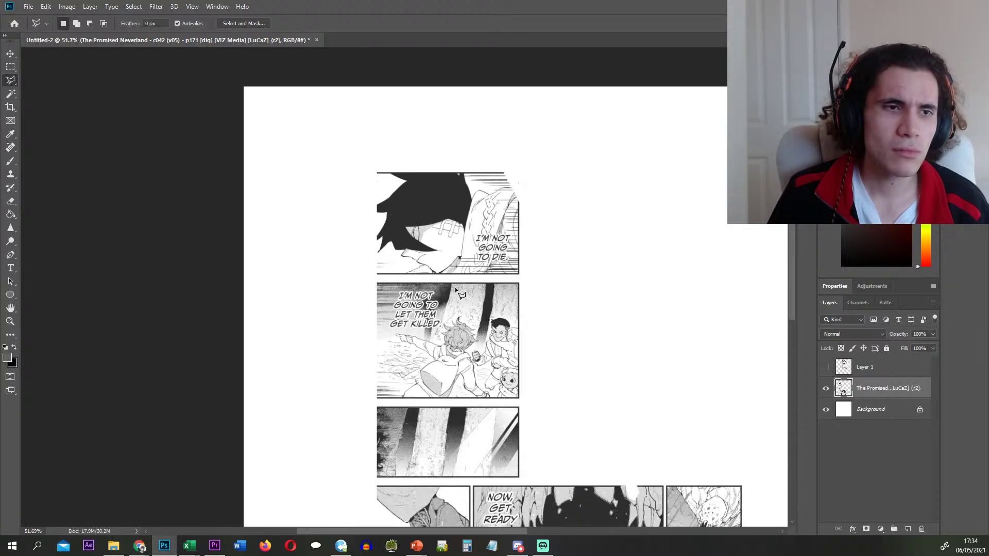
scroll(456, 291, down, 1)
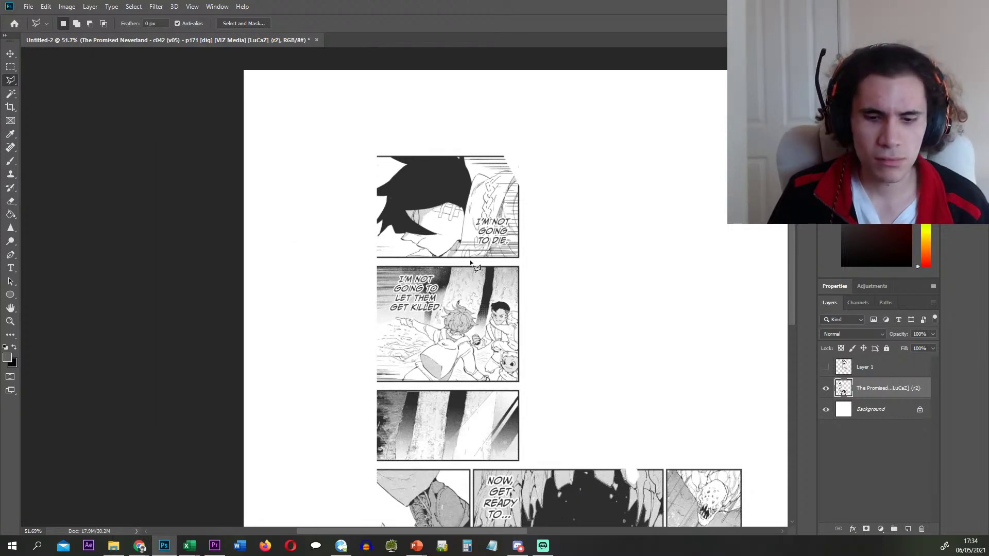
key(m)
scroll(370, 158, up, 2)
scroll(369, 157, up, 3)
drag(380, 151, 646, 479)
key(ctrl+x)
key(ctrl+v)
click(891, 410)
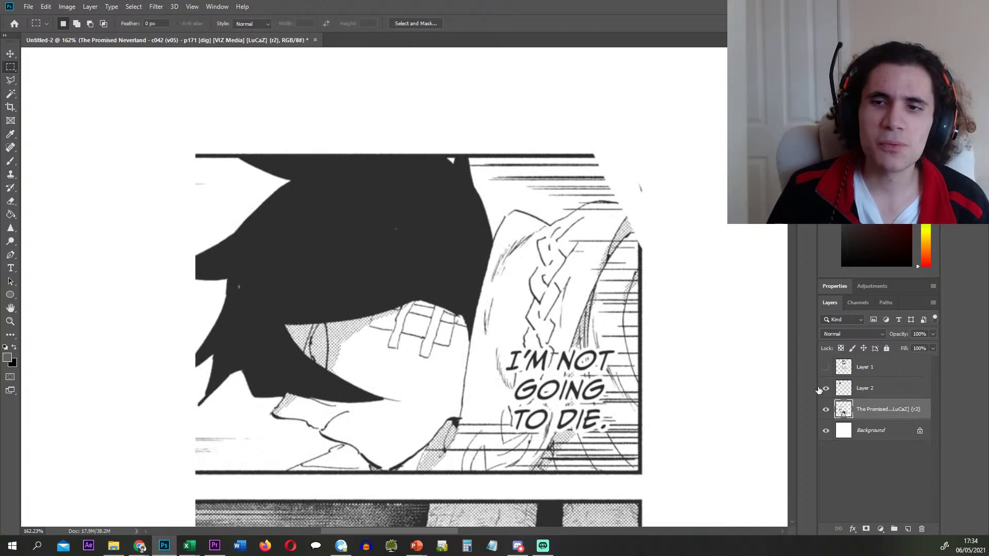
click(825, 389)
- Move the "I'M NOT GOING TO LET THEM GET KILLED." panel onto its own hidden layer and reactivate the page layer
drag(193, 454, 645, 380)
key(ctrl+shift+j)
click(868, 428)
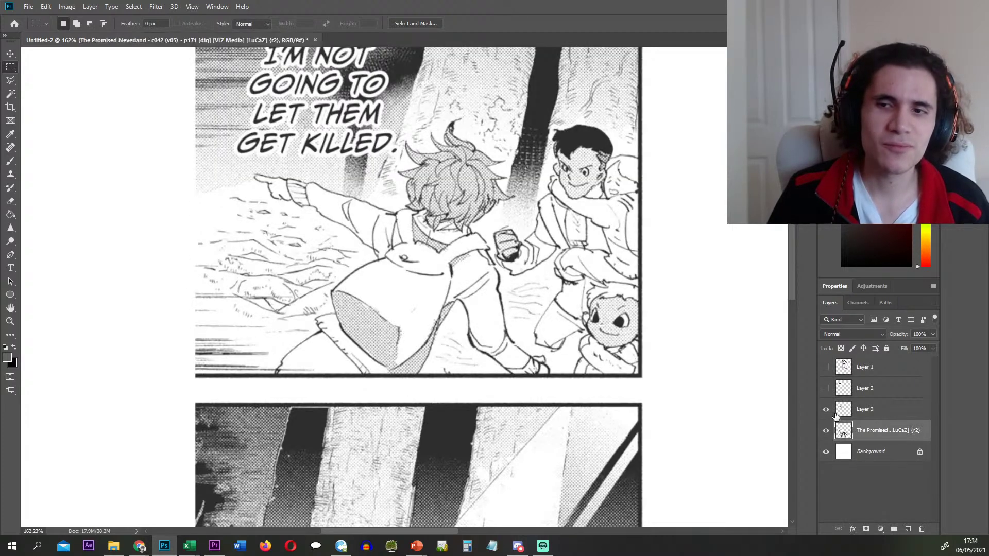
click(826, 410)
- Cut the textless tree-trunk panel onto its own layer, hide that layer and reselect the page layer
scroll(438, 239, down, 2)
scroll(393, 287, down, 2)
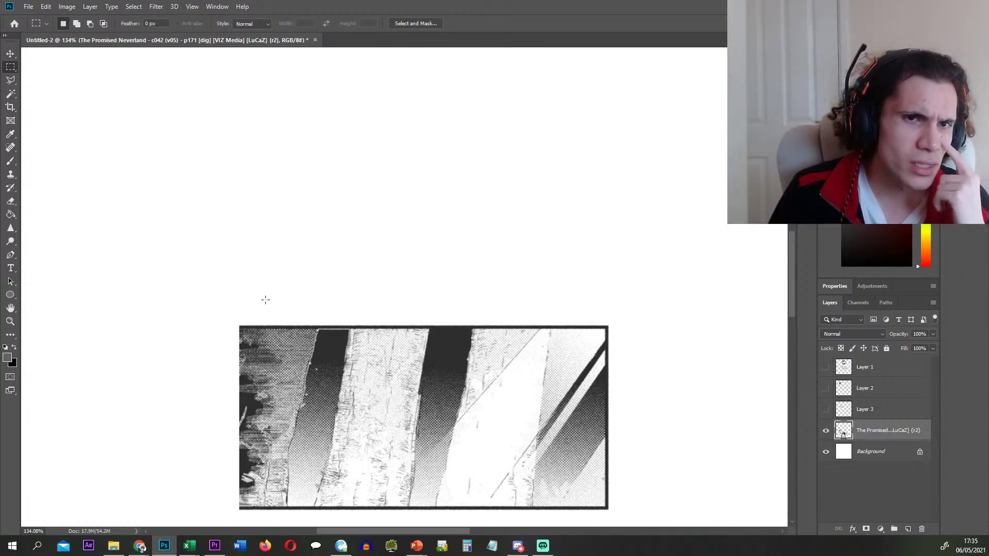
drag(236, 322, 609, 511)
key(ctrl+x)
key(ctrl+v)
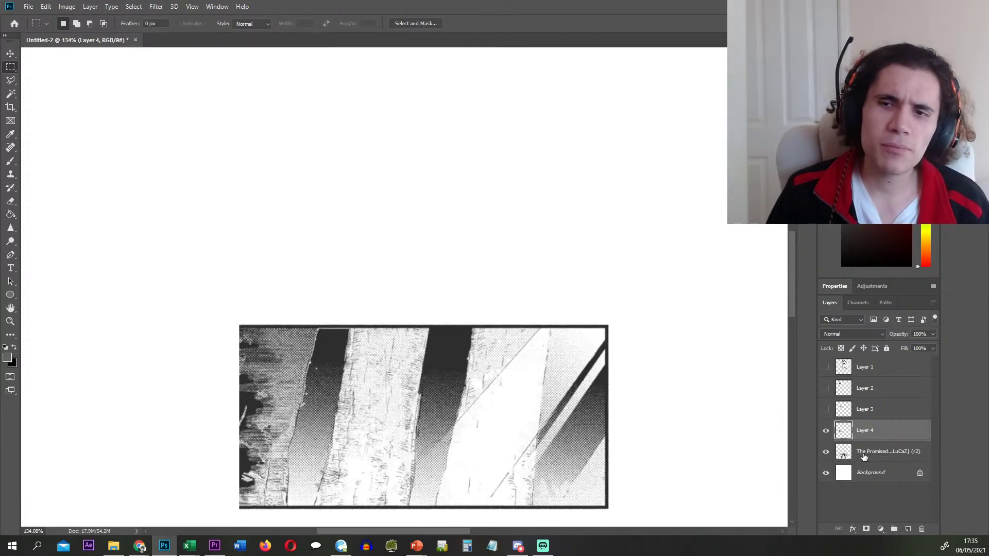
click(875, 451)
click(826, 430)
- Marquee-select only the "JUST A LITTLE MORE." panel and move it onto its own hidden layer, with the page layer active
scroll(378, 309, down, 3)
scroll(384, 333, down, 6)
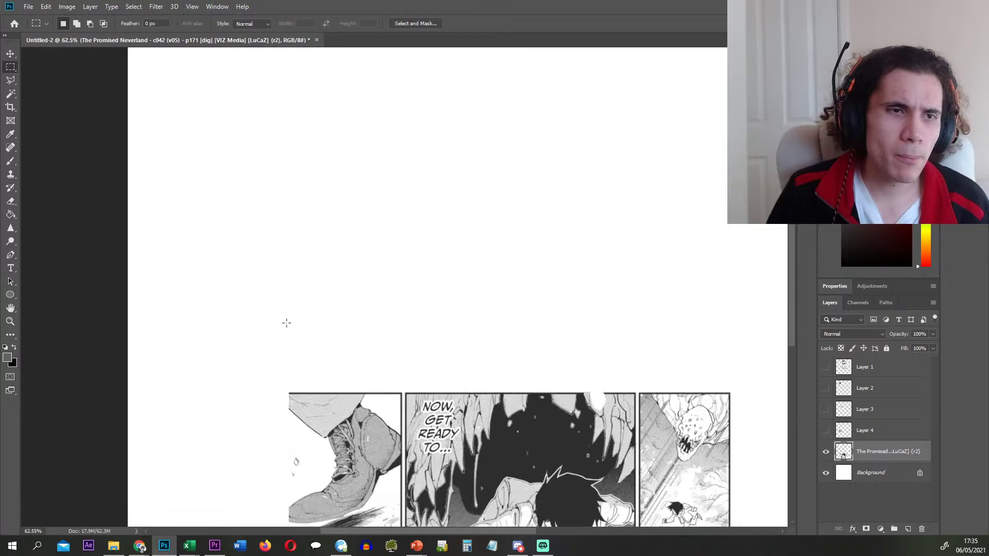
mouse_move(827, 430)
mouse_down()
mouse_move(823, 367)
mouse_move(828, 436)
mouse_up()
scroll(539, 386, up, 10)
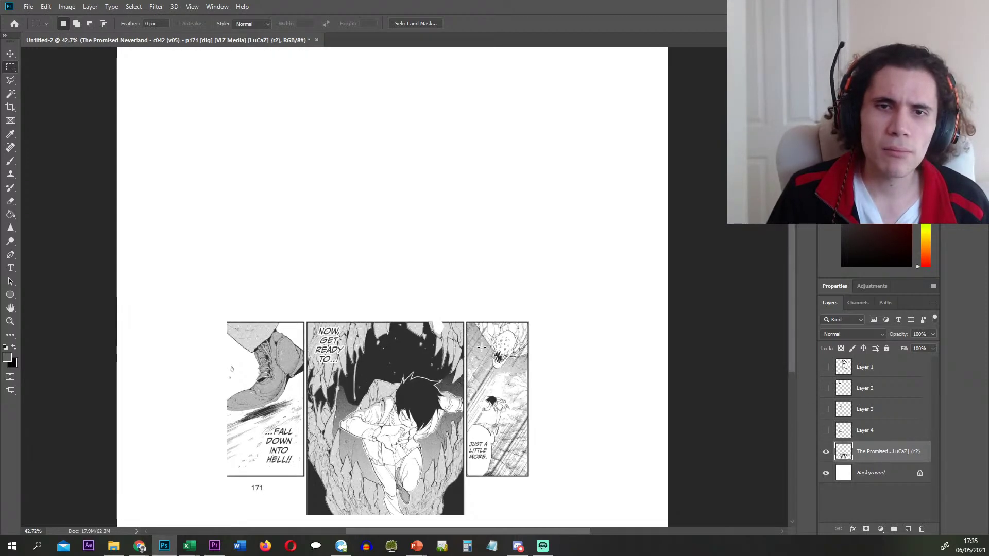
drag(560, 313, 223, 523)
drag(246, 457, 175, 428)
scroll(375, 389, down, 10)
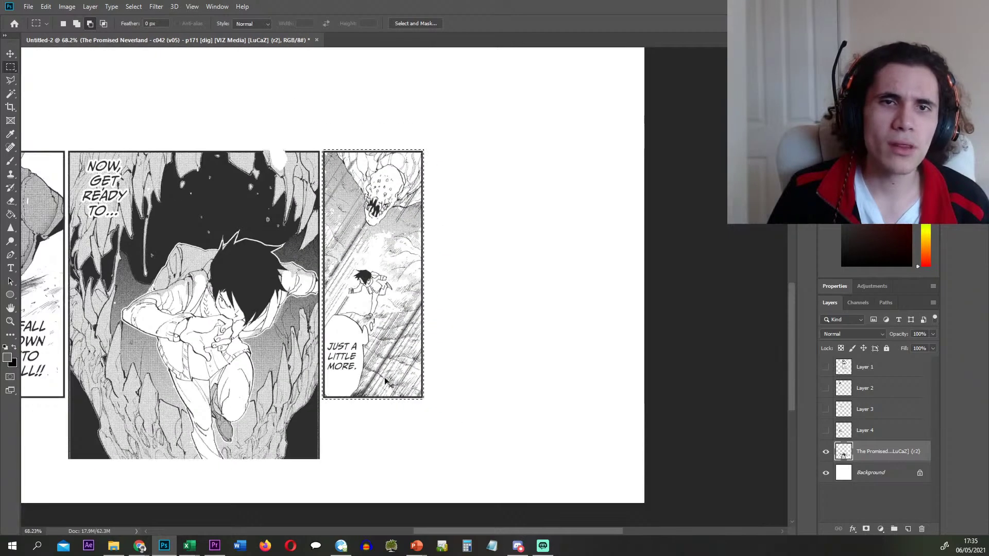
key(ctrl+x)
key(ctrl+shift+v)
click(845, 469)
click(826, 451)
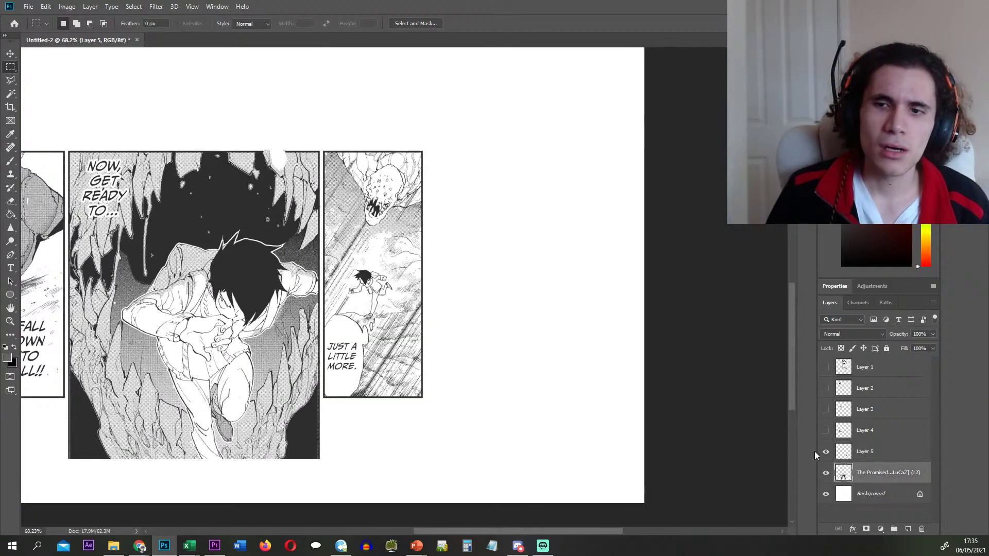
- Marquee-select the "NOW, GET READY TO..." panel on the page layer
scroll(407, 308, left, 3)
scroll(211, 158, up, 5)
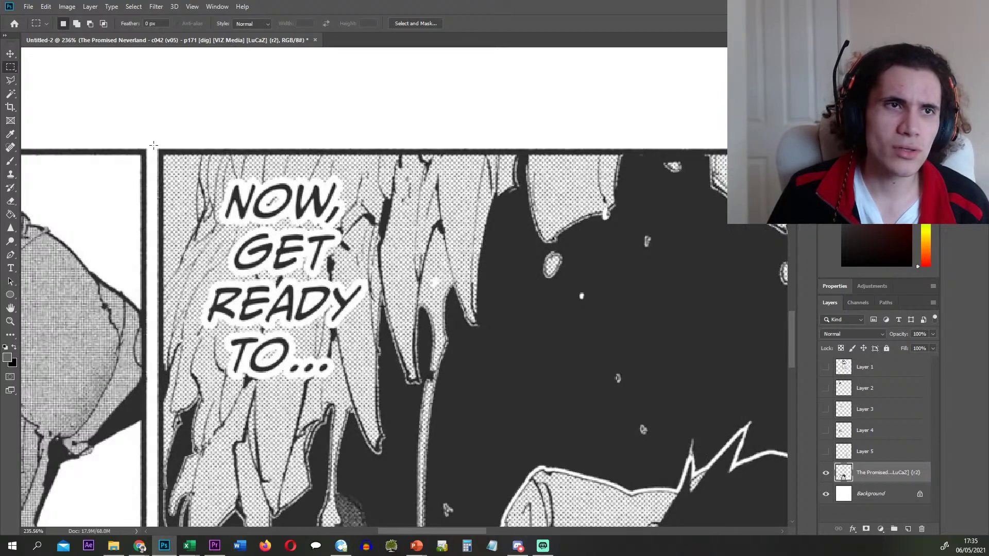
drag(154, 146, 581, 370)
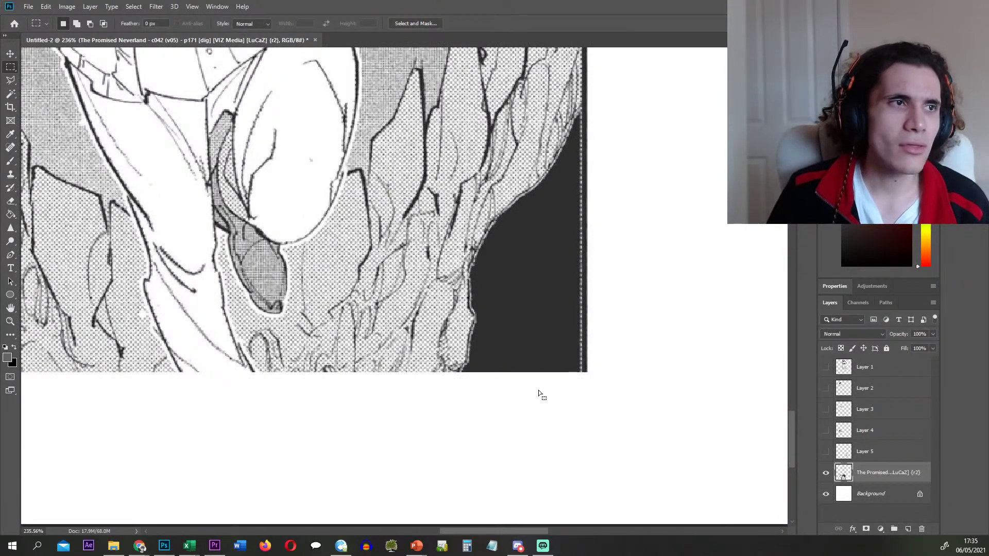
- Switch to the bracket workbook in Excel and examine the first-round entries on the South side of the Losers Bracket
key(alt+Tab)
click(853, 396)
click(841, 396)
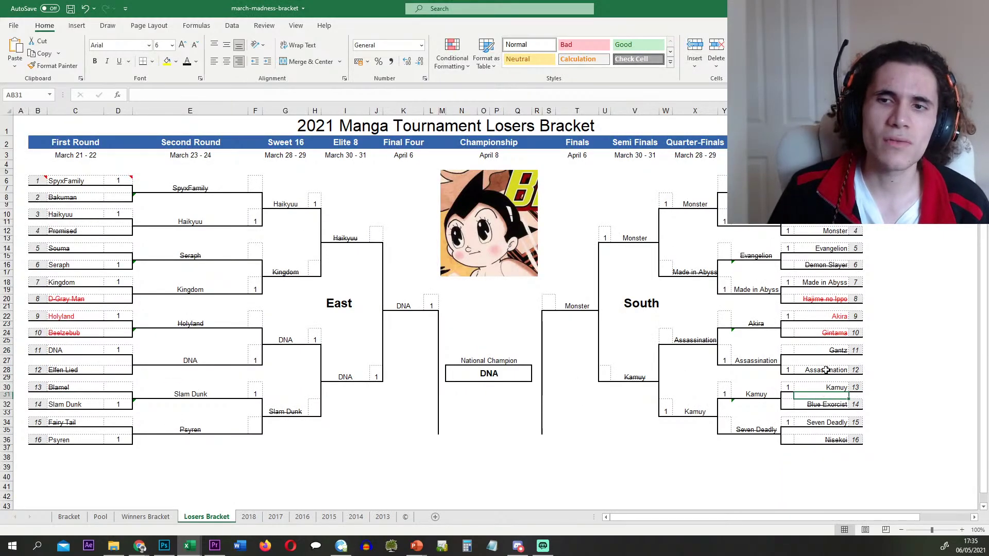
click(815, 110)
drag(823, 111, 856, 110)
click(894, 181)
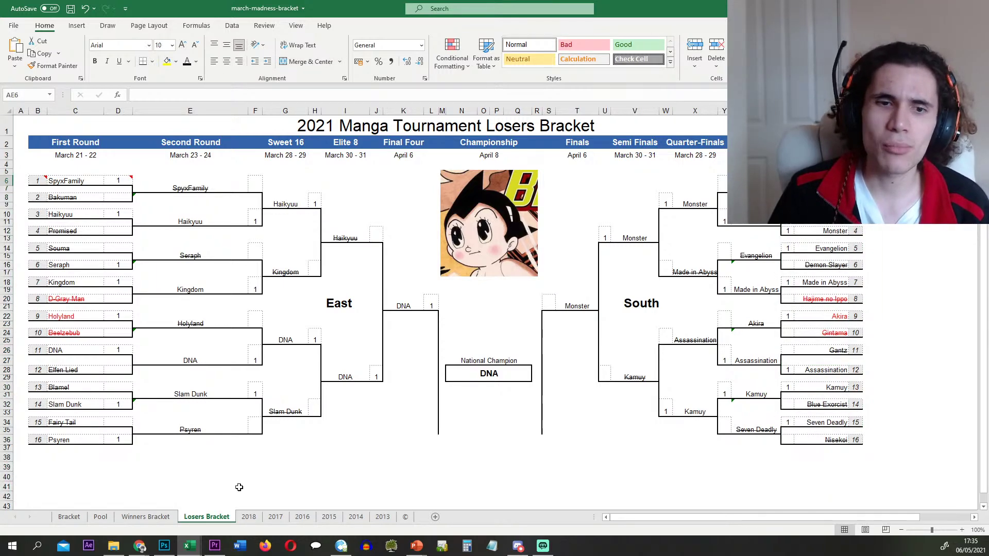
- Open the Winners Bracket sheet and highlight the first-round columns on the South side to examine their entries
click(145, 517)
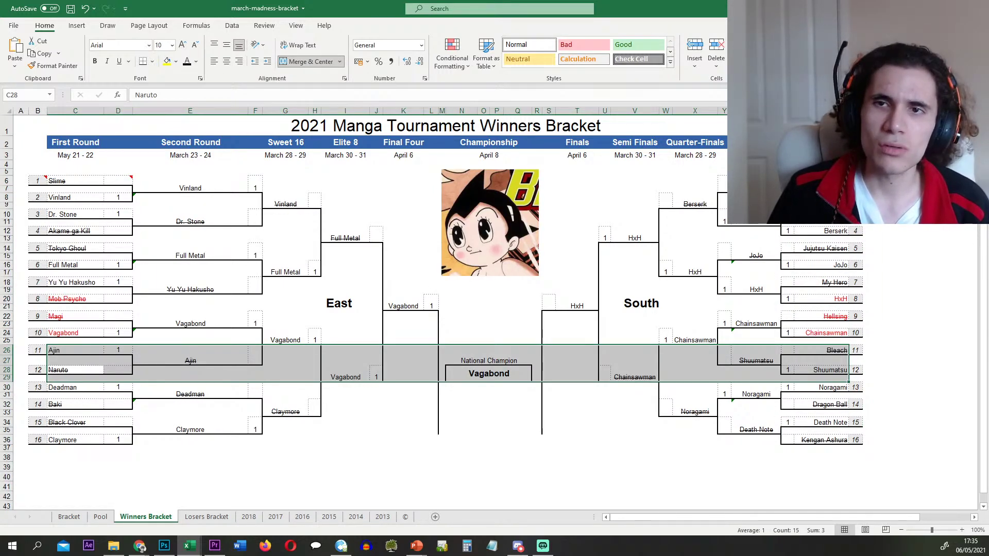
drag(788, 111, 855, 111)
click(876, 171)
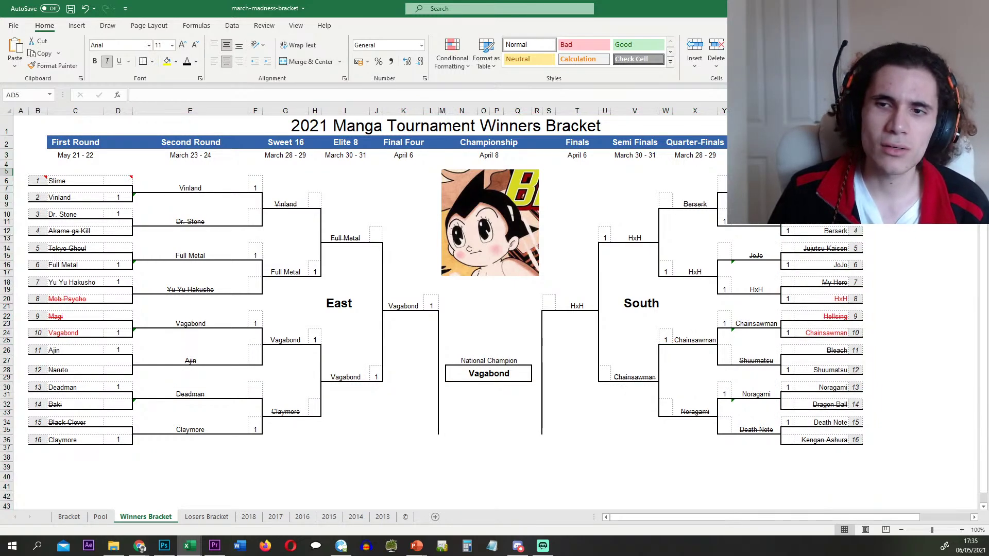
click(811, 269)
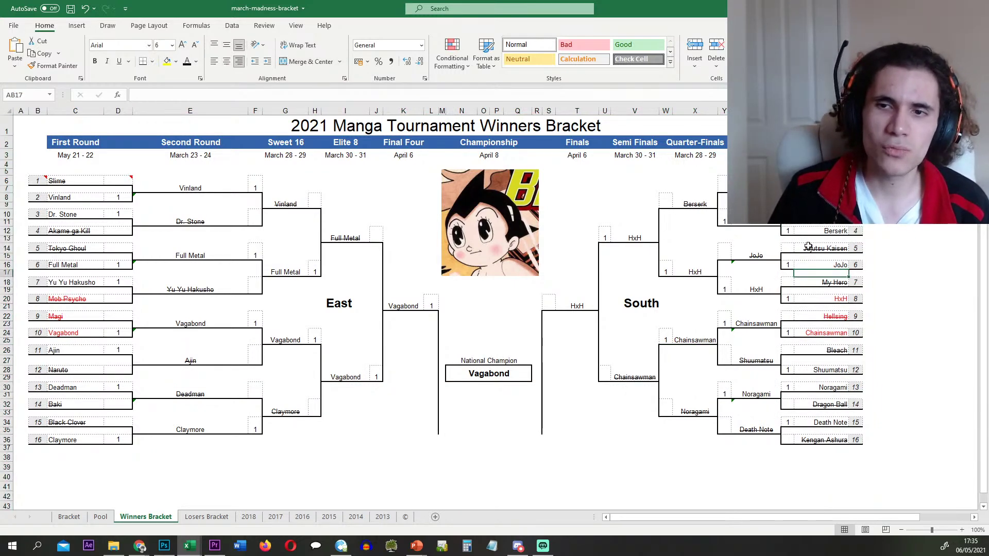
drag(788, 111, 855, 111)
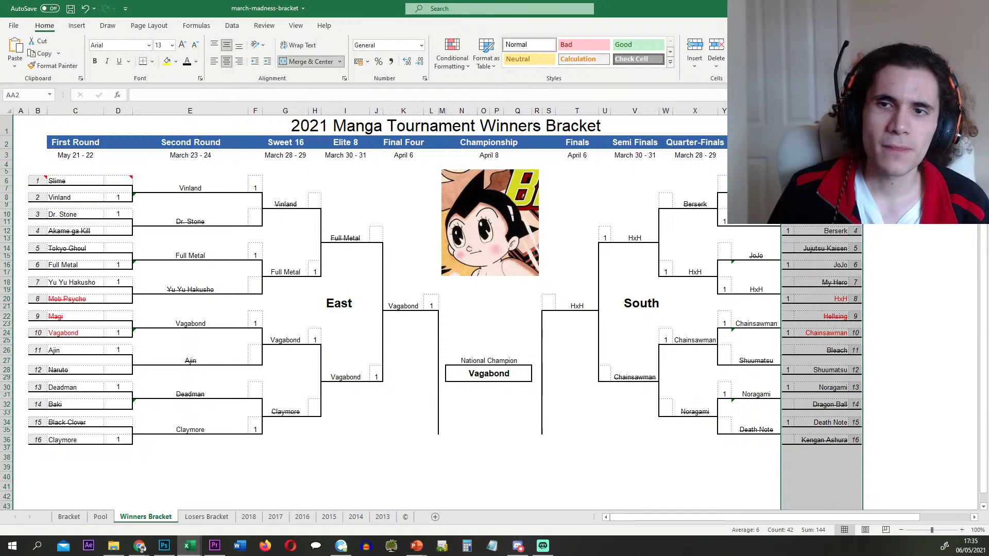
click(903, 250)
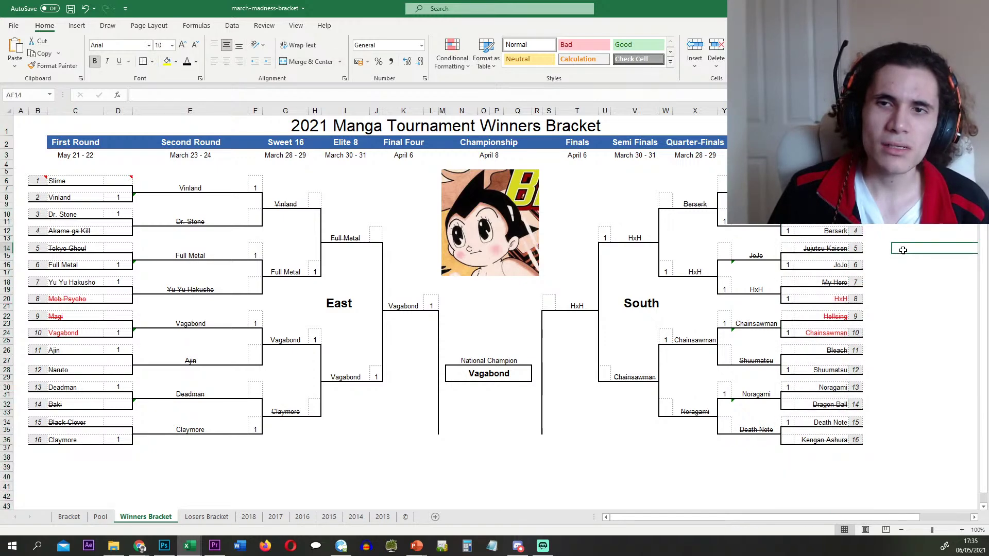
- Examine the South side's quarter-final column and the Bleach, Shuumatsu, Chainsawman and Dragon Ball matchups leading into it
click(692, 111)
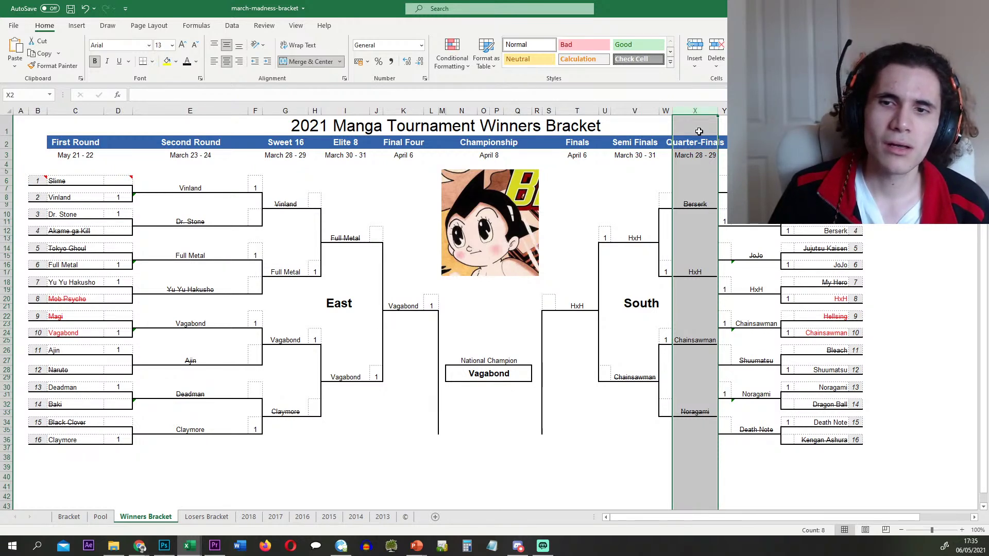
click(820, 367)
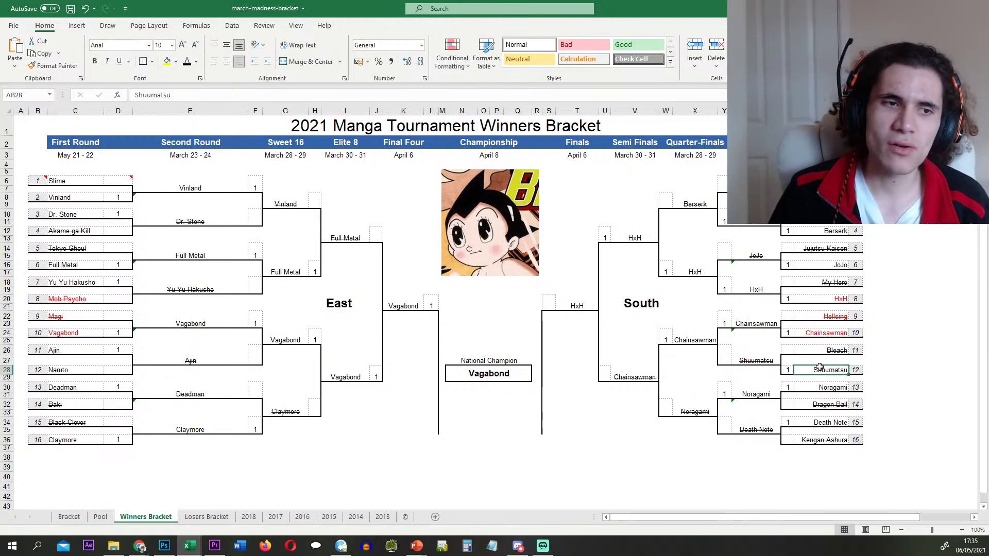
click(821, 352)
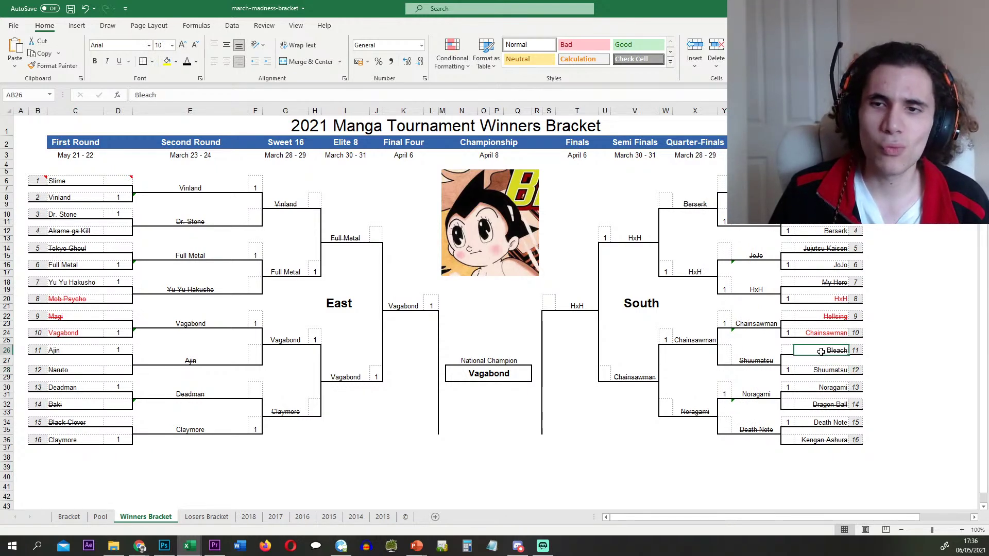
click(749, 360)
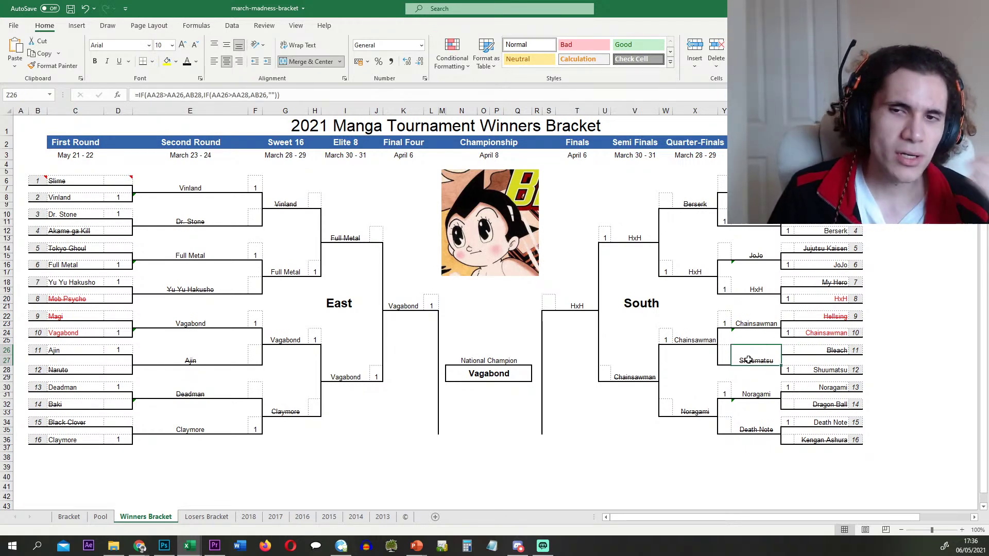
click(683, 340)
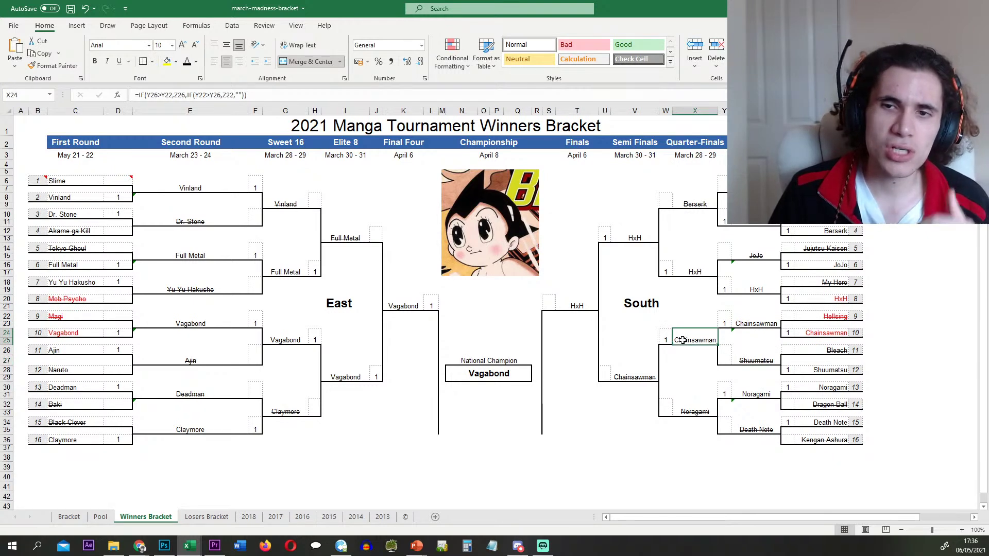
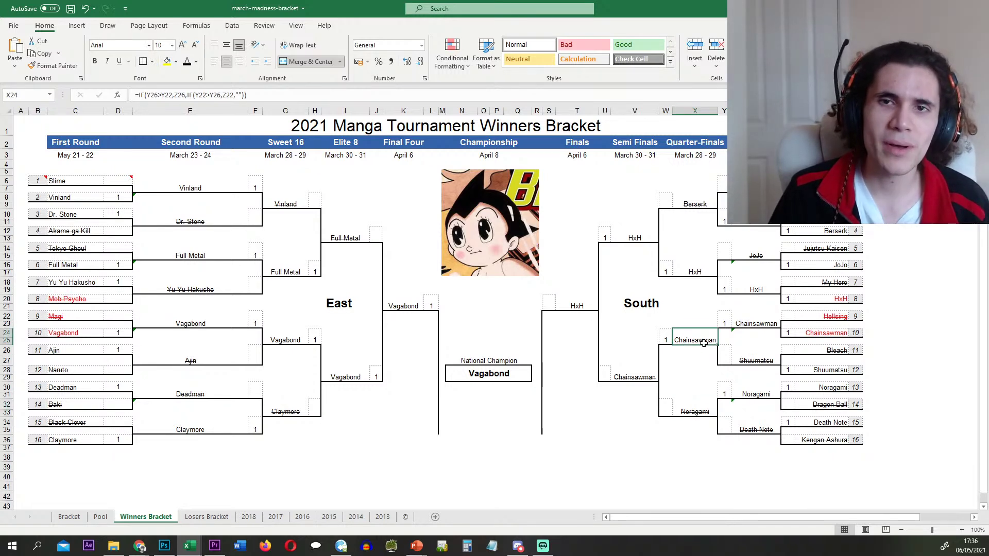
click(815, 410)
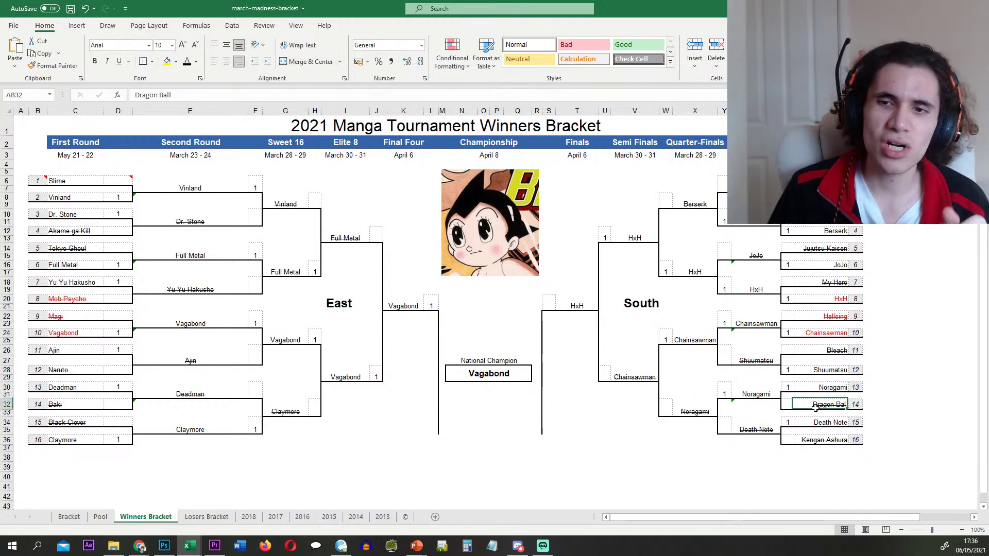
click(711, 411)
click(687, 343)
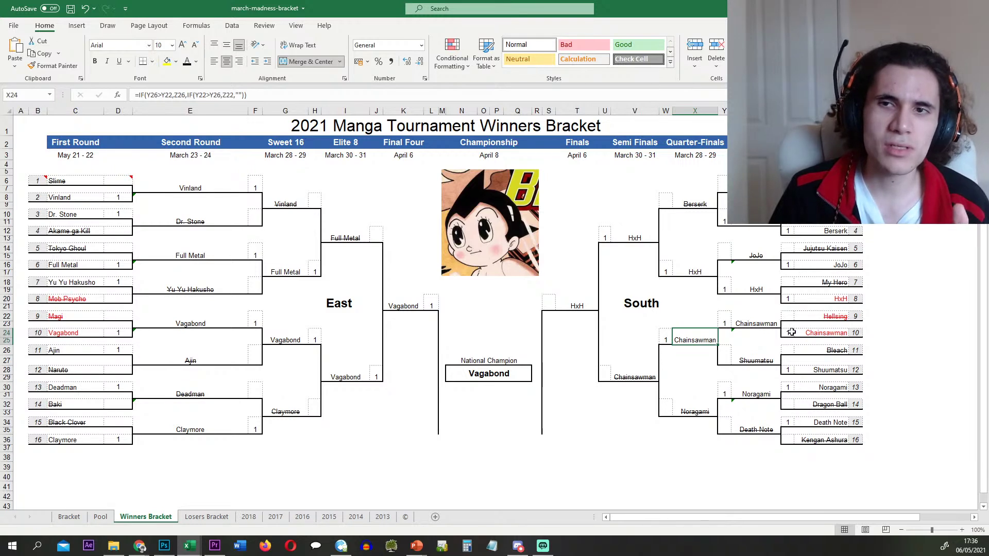
- Examine the South side's first-round entries one by one, from One Piece down to Death Note
click(823, 181)
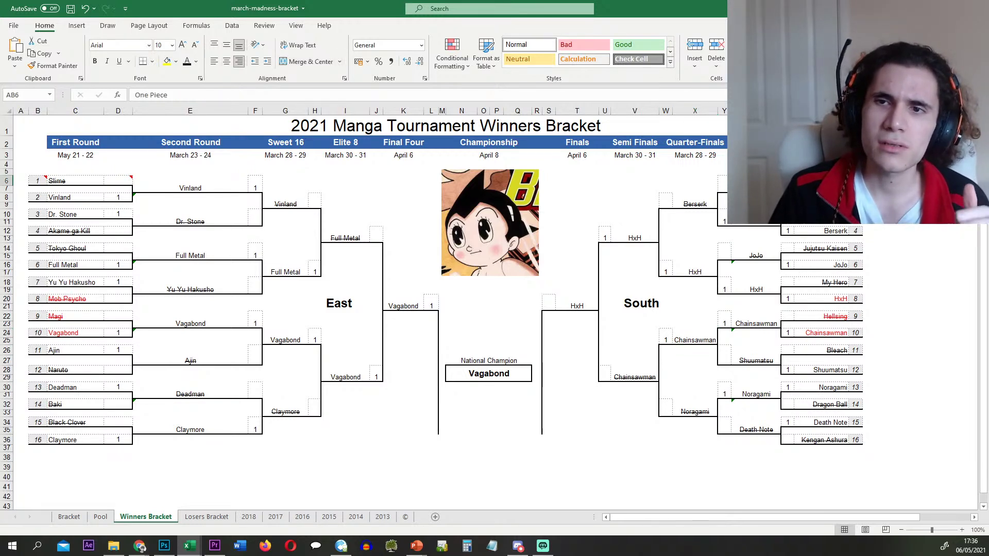
click(824, 198)
click(823, 214)
click(829, 232)
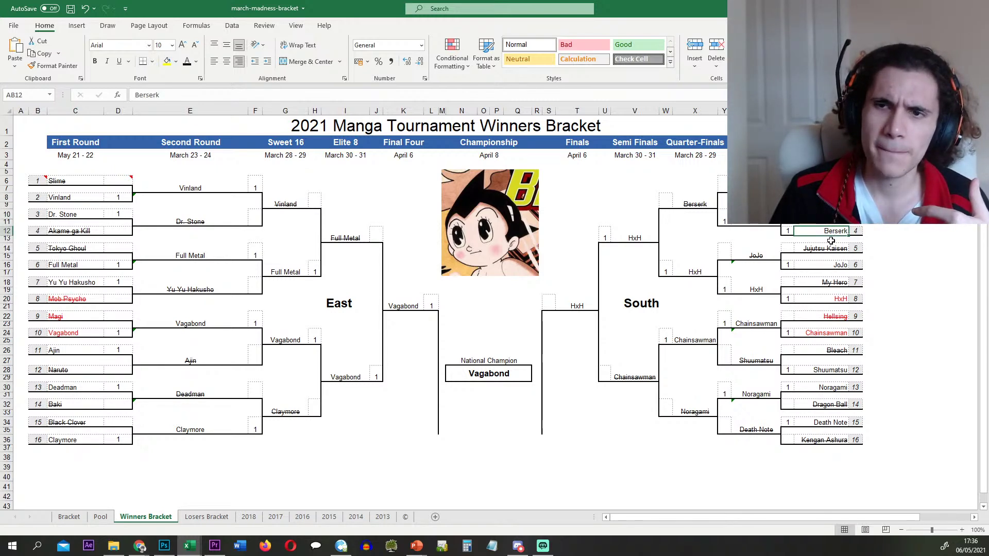
scroll(831, 241, down, 1)
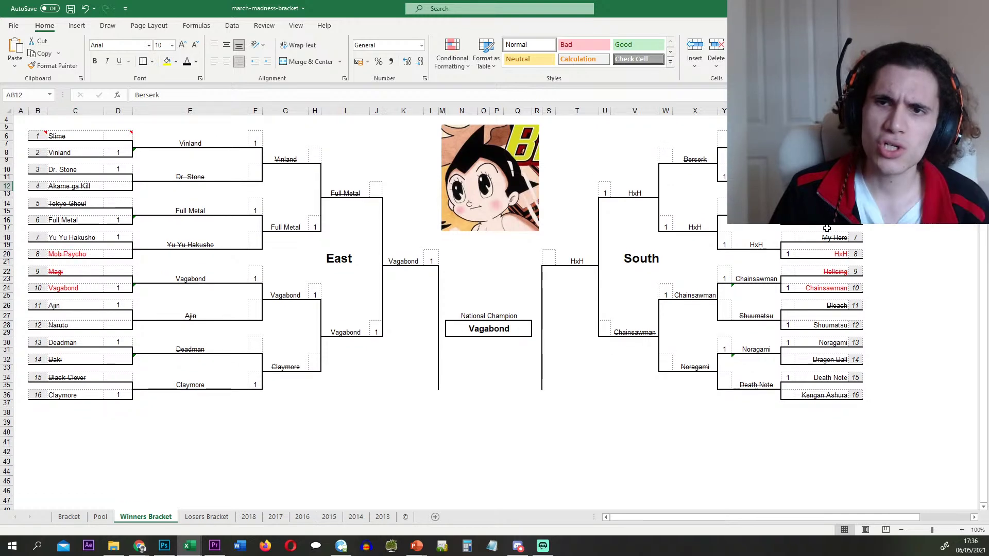
click(827, 225)
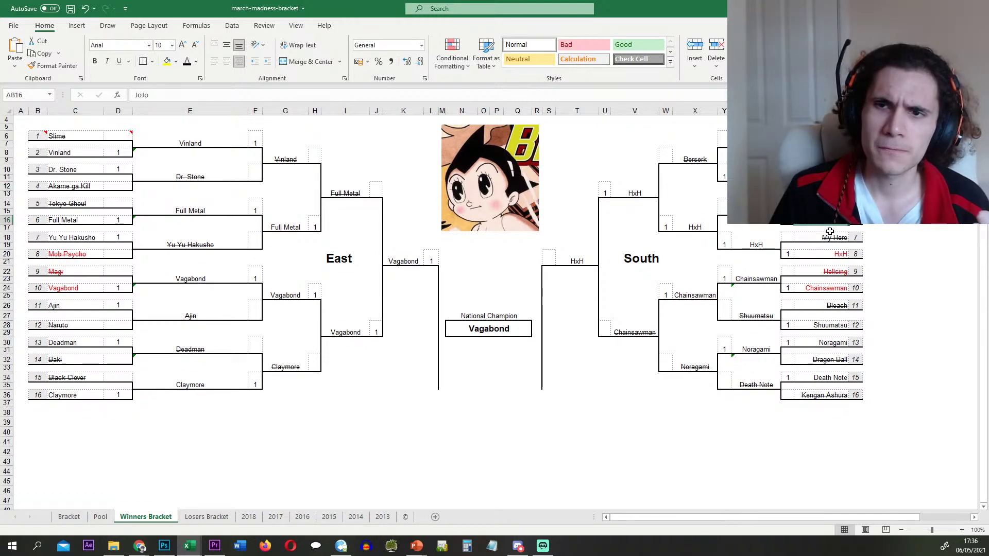
click(839, 253)
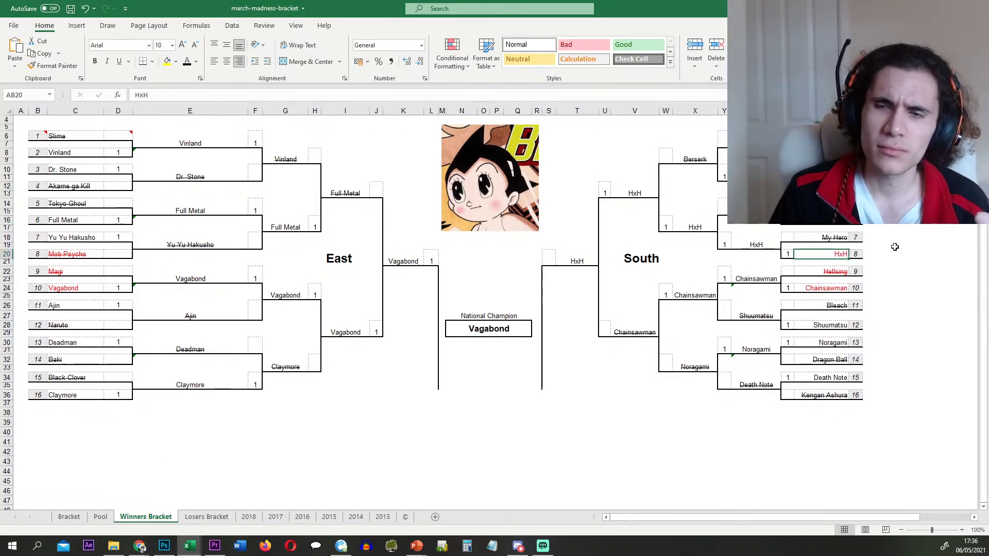
click(847, 307)
click(836, 359)
click(830, 376)
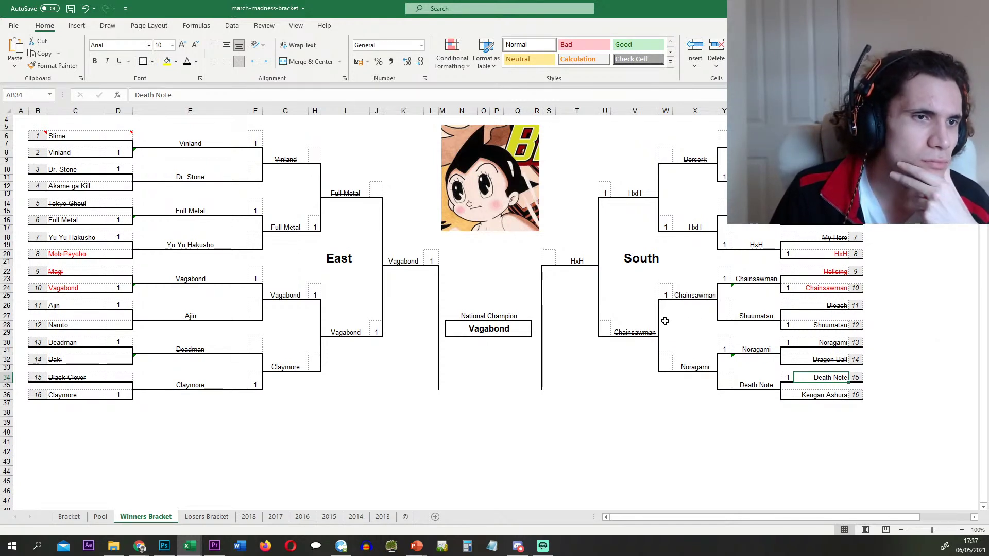
- Open the Losers Bracket sheet and examine the first-round Haikyuu versus Promised matchup and its second-round slot
click(200, 517)
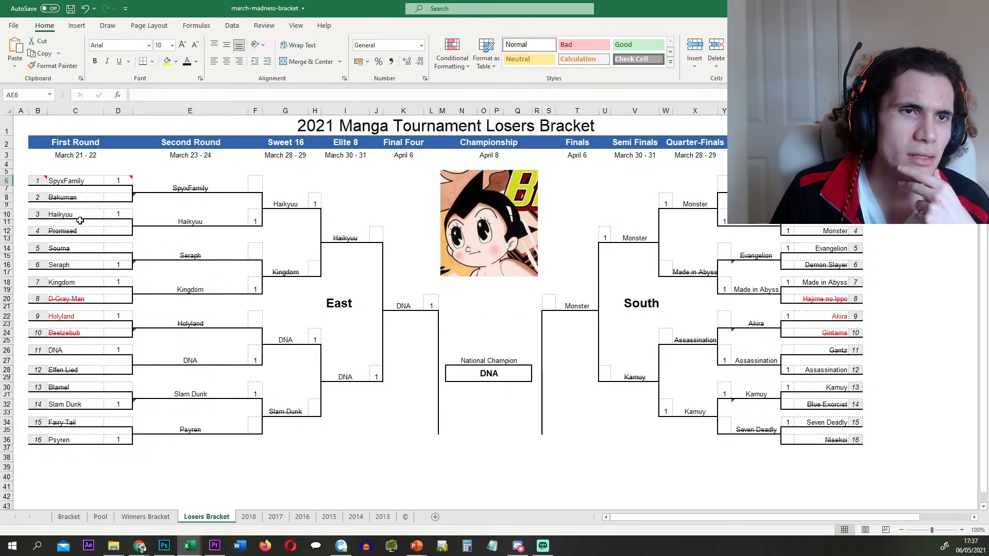
drag(72, 215, 118, 232)
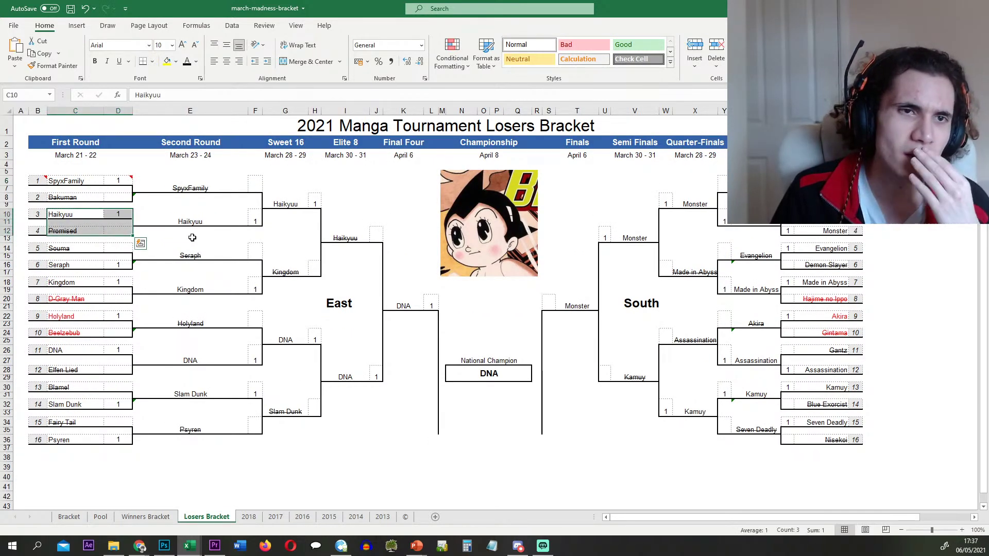
click(192, 238)
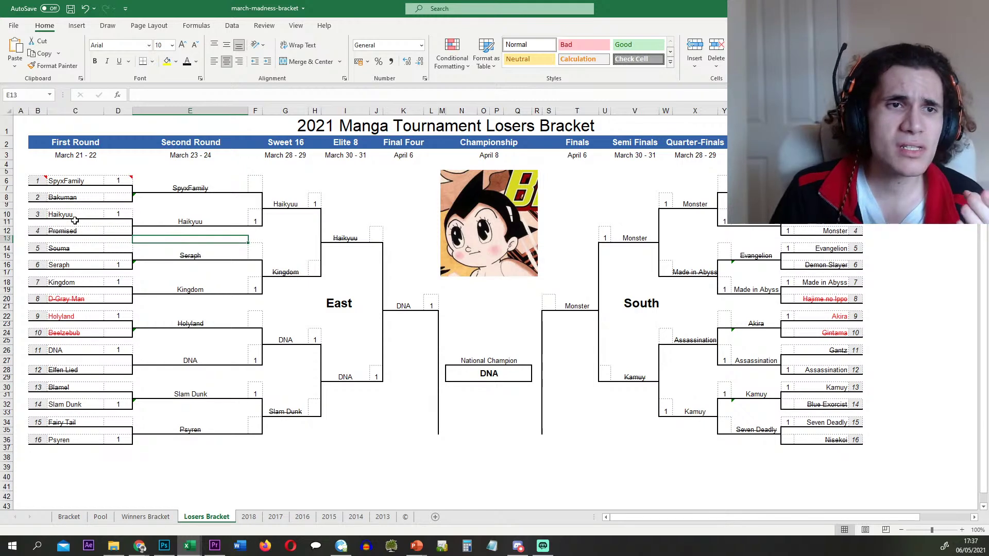
drag(66, 217, 131, 217)
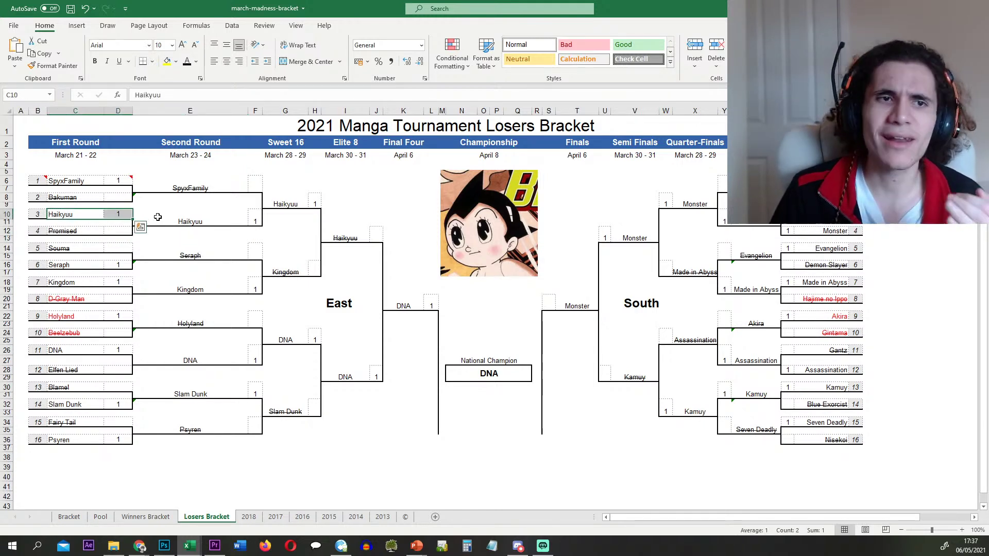
drag(54, 230, 110, 219)
click(196, 244)
click(115, 232)
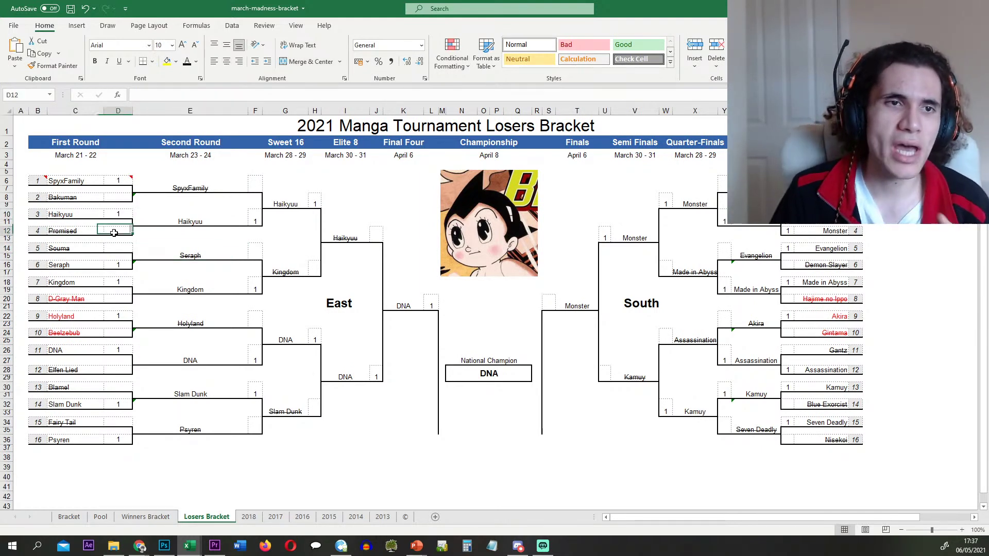
click(68, 216)
click(142, 220)
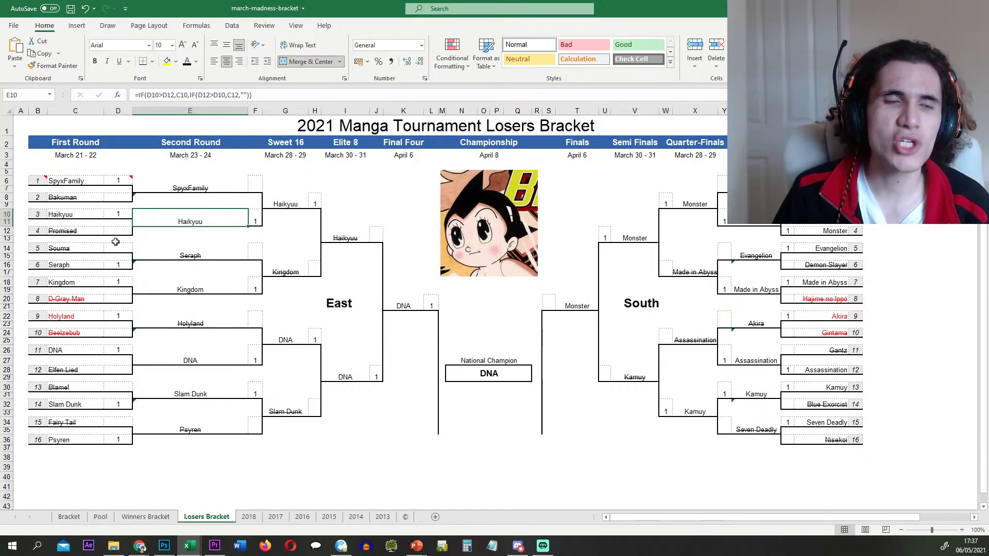
drag(60, 215, 130, 227)
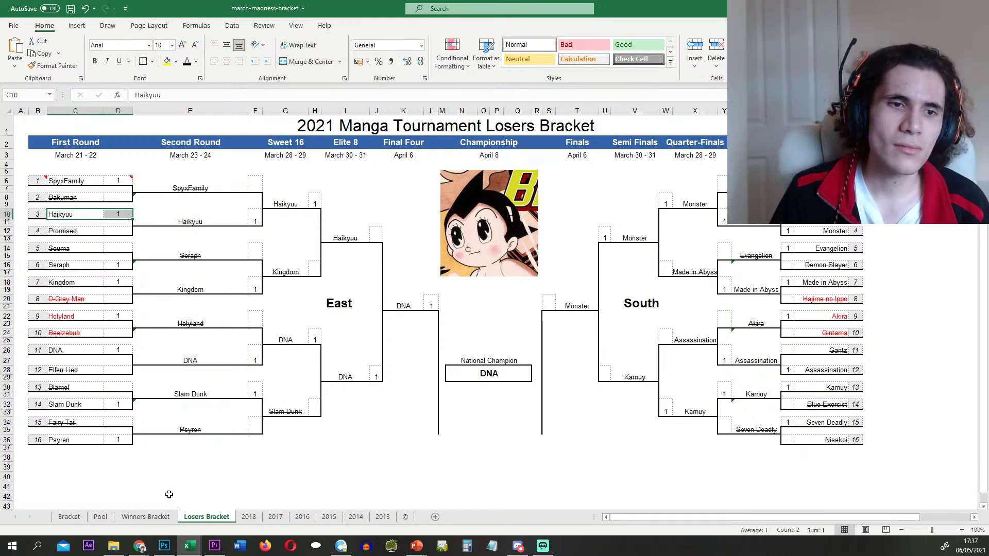
drag(60, 231, 111, 222)
click(220, 222)
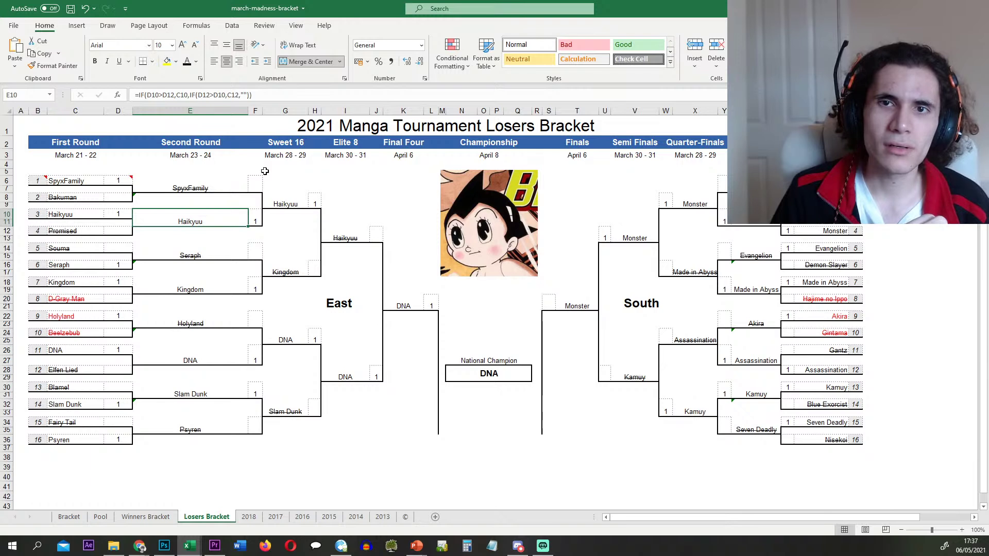
- Replace the East side's "Sweet 16" heading with "Quarter Finals"
click(281, 144)
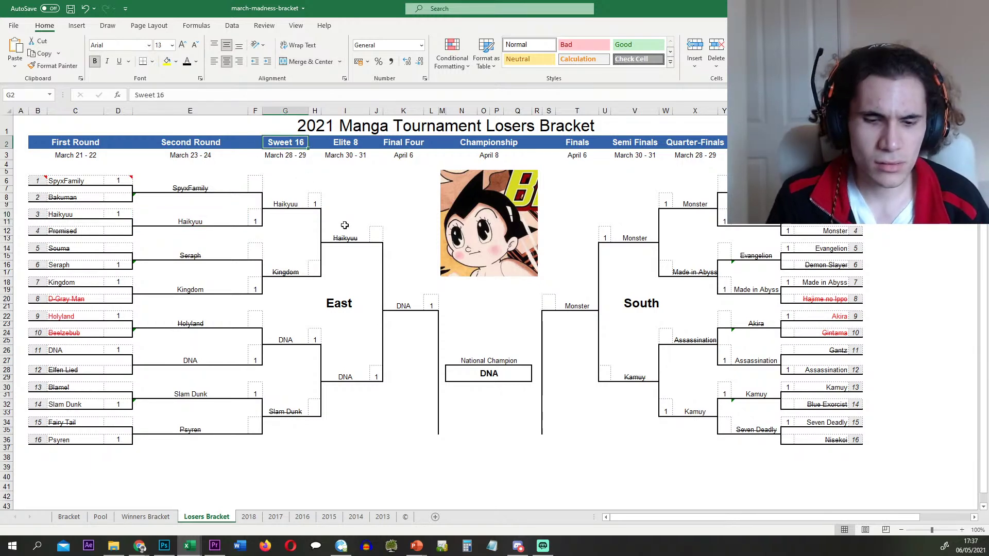
text(Quarter Finals)
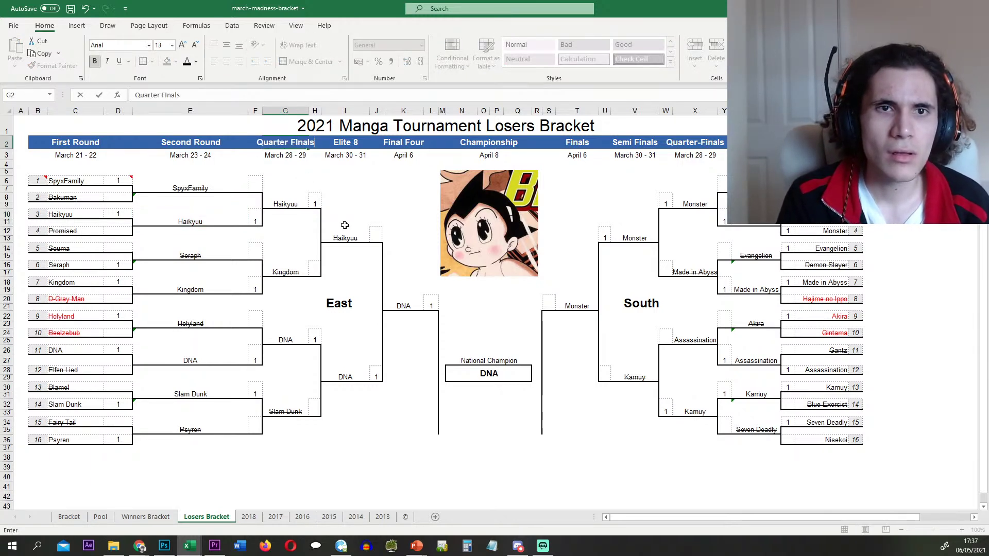
key(Return)
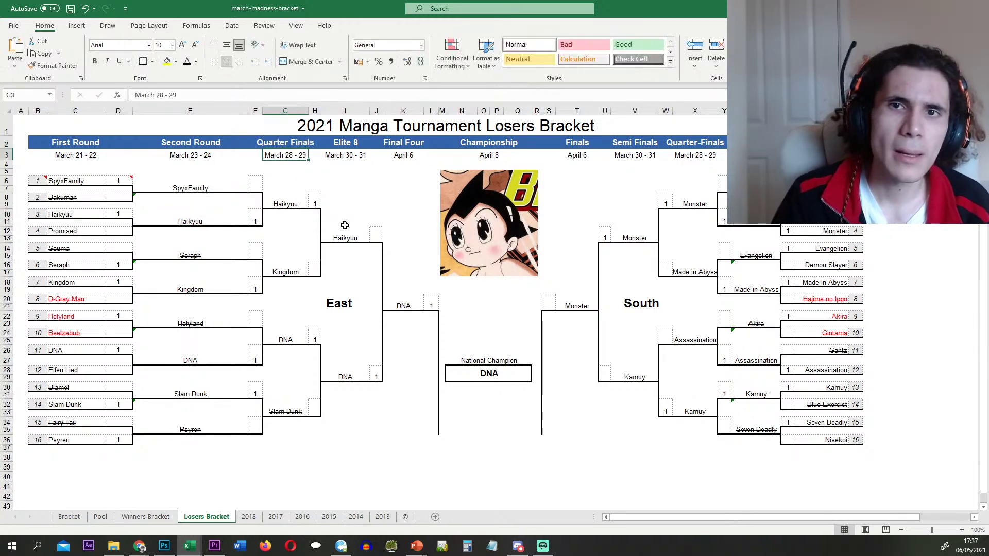
- Copy the South side's "Quarter-Finals" heading into G2 on the East side and widen column G to fit it
click(691, 140)
key(ctrl+c)
click(285, 142)
key(ctrl+v)
drag(308, 111, 329, 111)
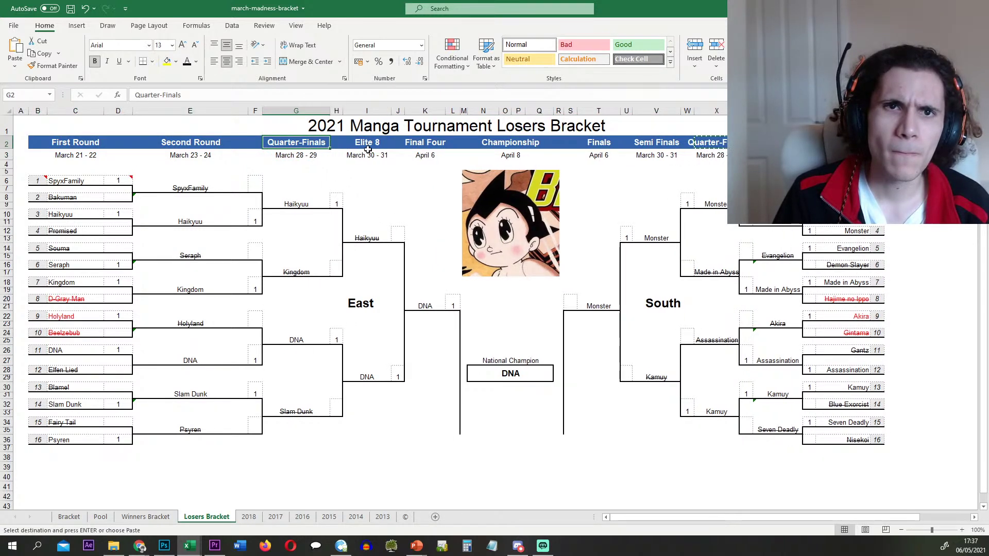
- Copy the South side's "Semi Finals" heading over the East side's "Elite 8" heading and widen column I
click(665, 145)
key(ctrl+c)
click(367, 143)
key(ctrl+v)
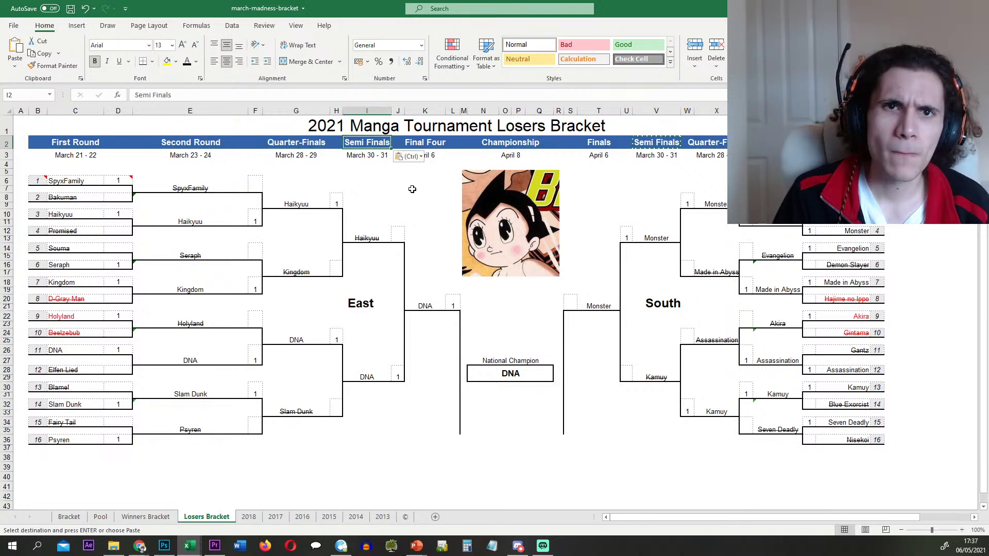
click(425, 189)
drag(394, 111, 405, 113)
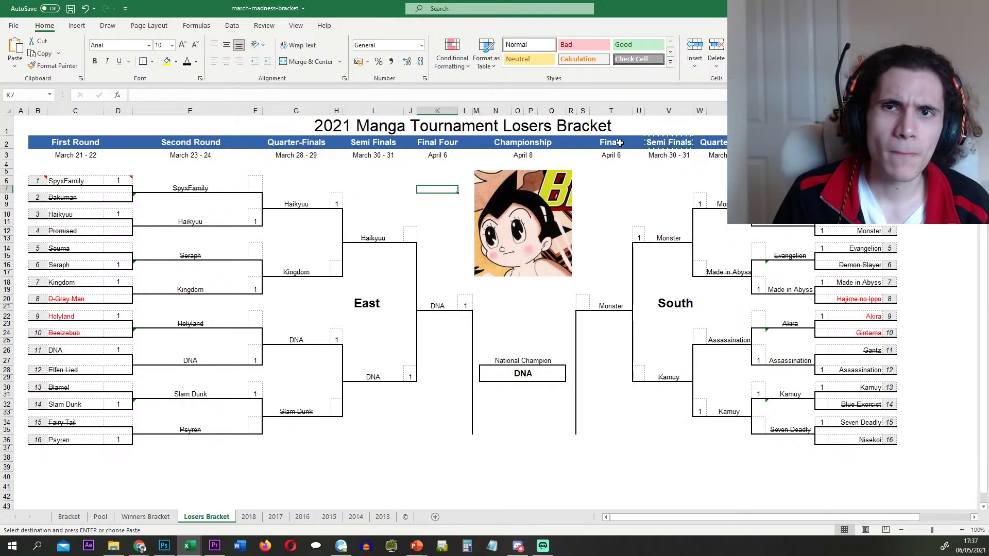
- Copy the South side's "Finals" heading over the East side's "Final Four" heading and end the copy mode
click(595, 145)
click(438, 141)
key(ctrl+v)
click(432, 181)
click(438, 272)
click(434, 140)
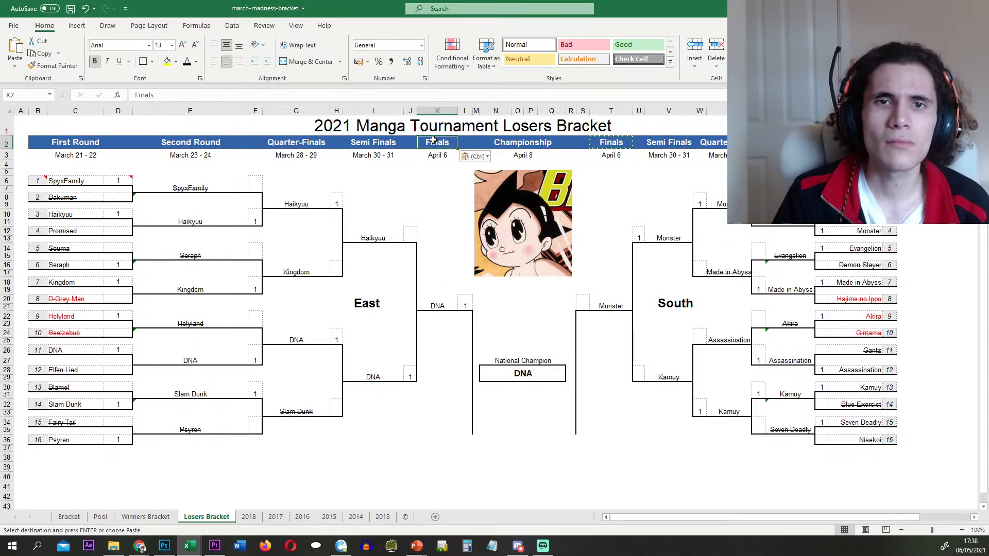
key(Escape)
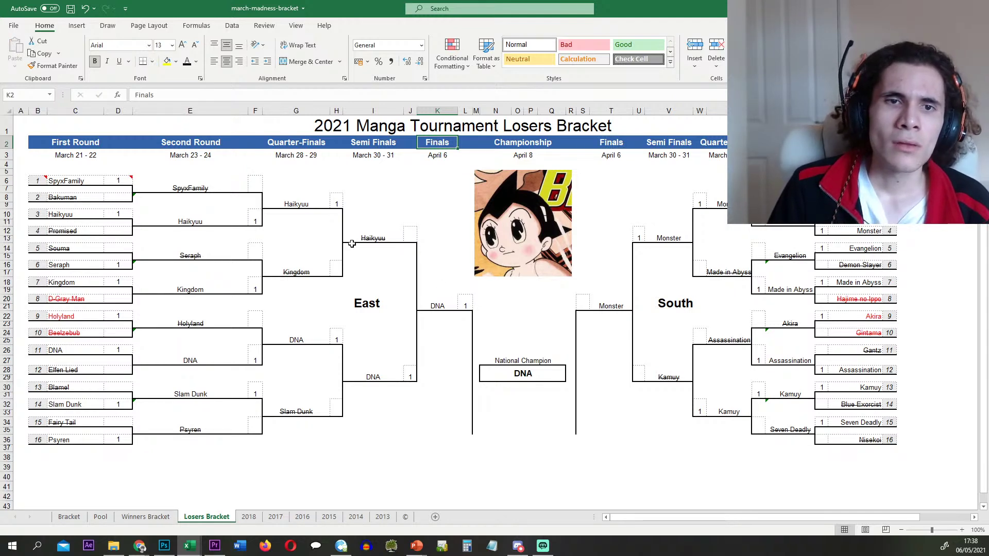
- Examine the East side's Haikyuu versus Kingdom quarter-final, its semi-final slot and the Slam Dunk second-round entry
click(309, 247)
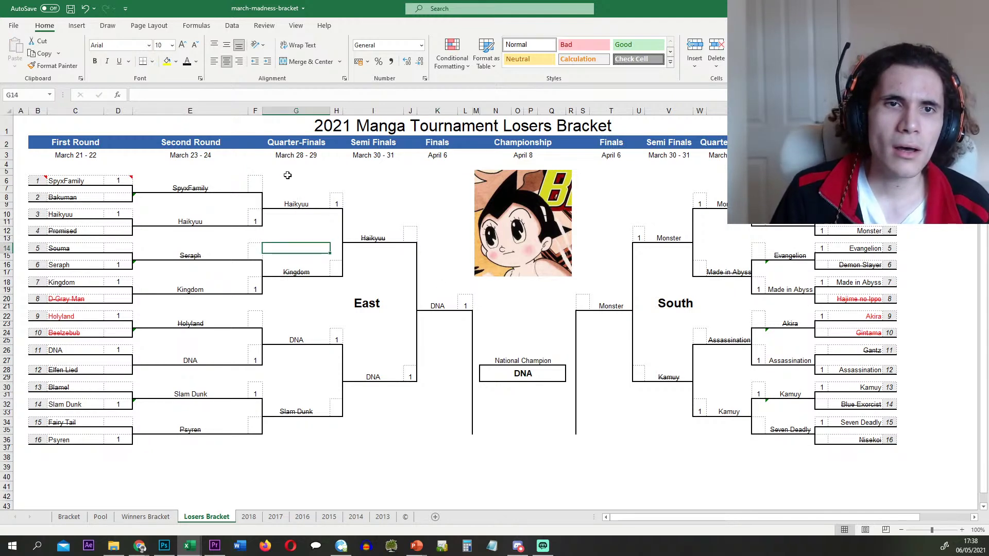
drag(295, 208, 314, 236)
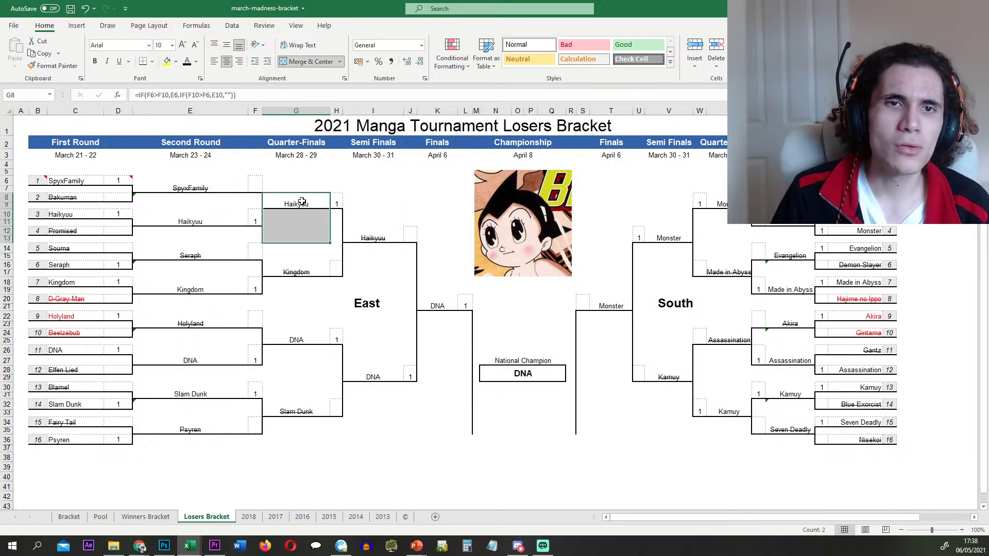
click(290, 203)
drag(328, 202, 336, 204)
mouse_move(291, 272)
mouse_down()
mouse_move(338, 275)
mouse_move(287, 272)
mouse_up()
drag(221, 249, 335, 272)
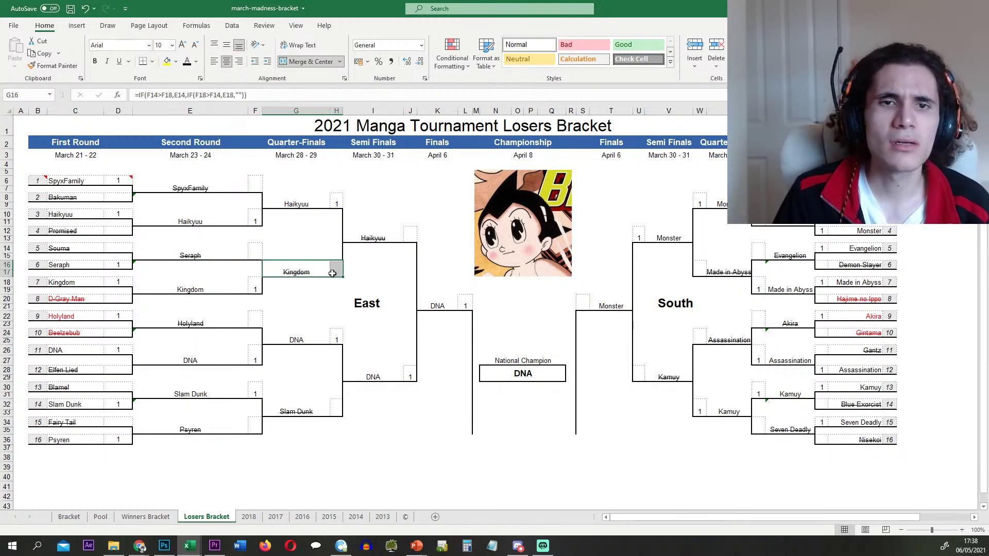
click(402, 237)
drag(305, 201, 342, 204)
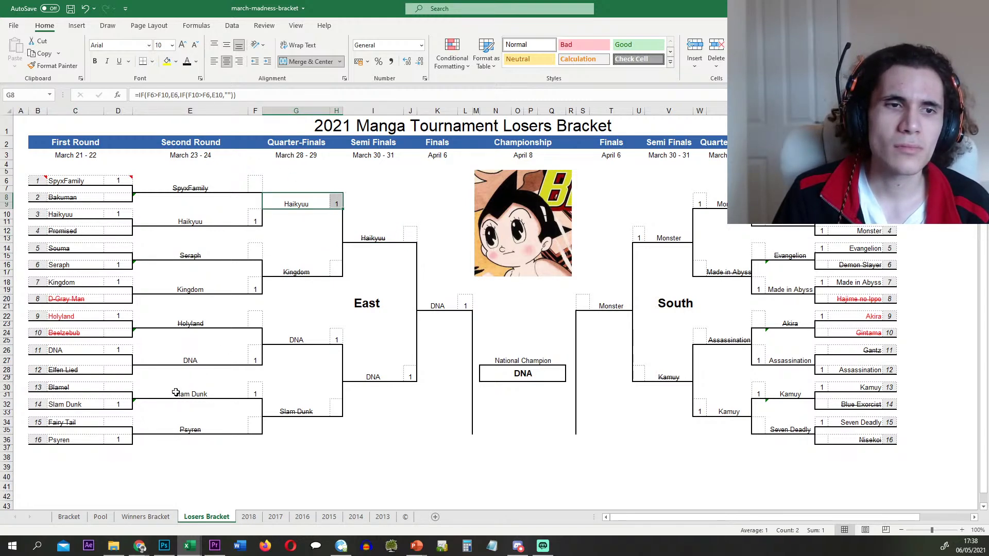
drag(175, 393, 304, 391)
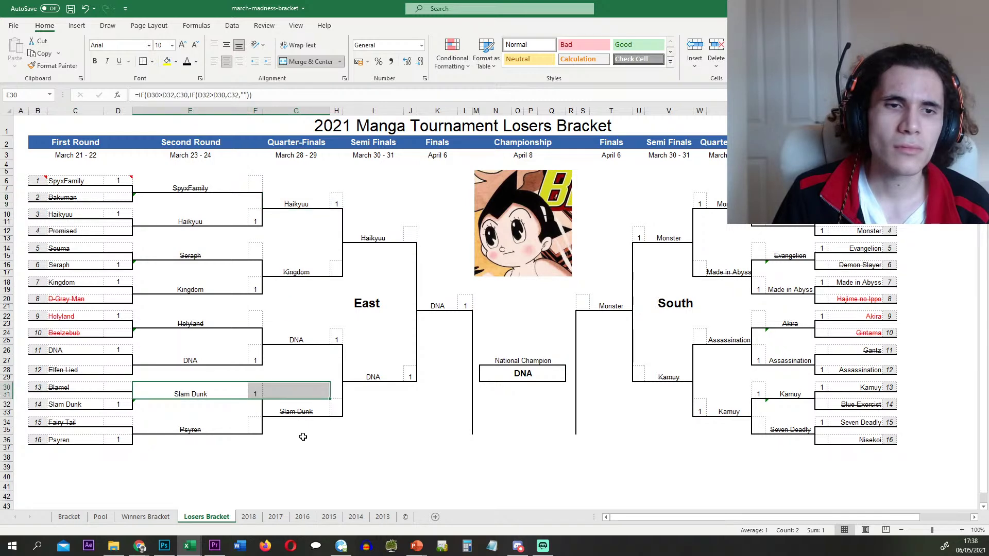
- Switch to Photoshop, cut the selected "Now, get ready to..." panel onto its own layer in place and hide that layer
click(296, 448)
key(alt+Tab)
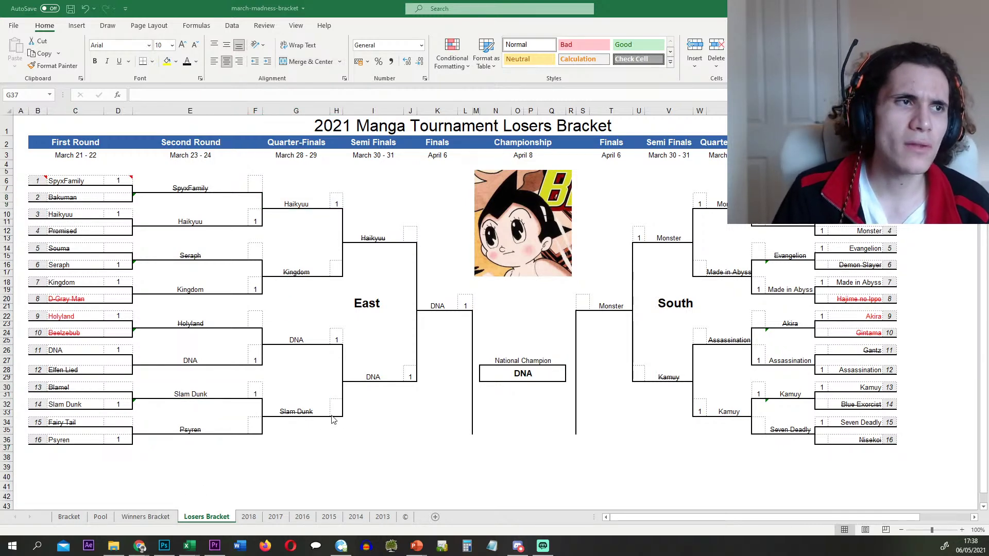
key(alt+Tab)
scroll(459, 273, down, 5)
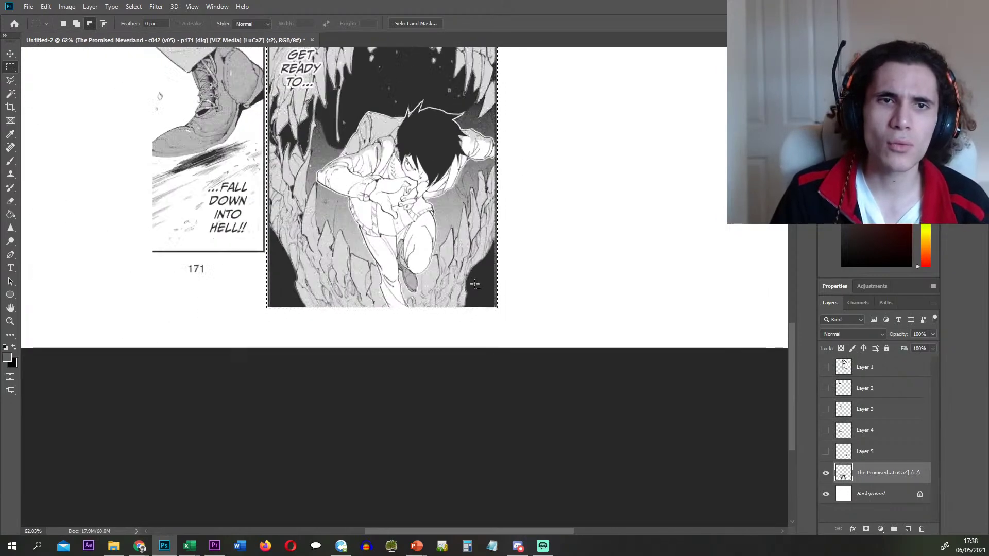
scroll(459, 271, down, 2)
key(ctrl+x)
key(ctrl+shift+v)
click(885, 497)
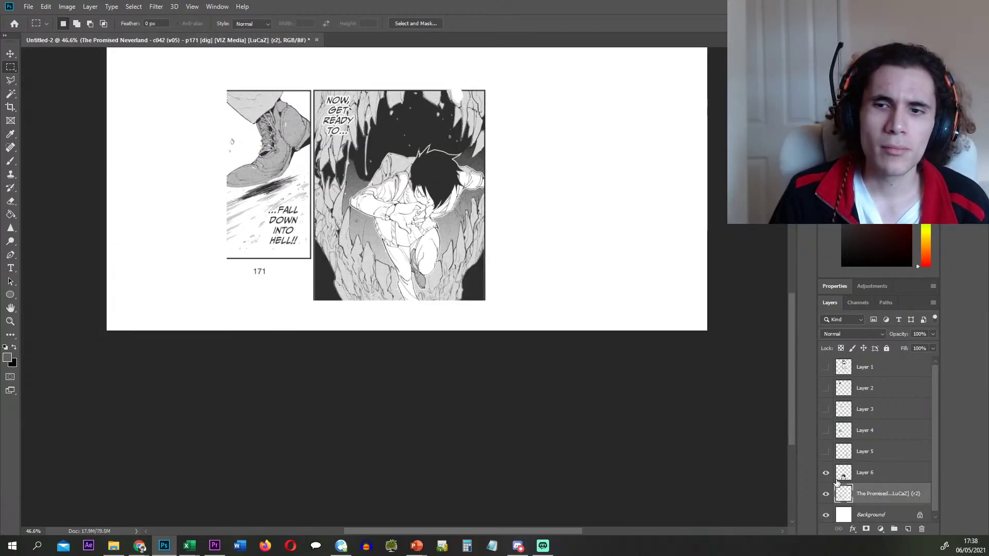
click(826, 473)
- Marquee-select the boot panel with "...Fall down into hell!!" and cut it onto its own layer in place
scroll(305, 211, down, 1)
scroll(305, 210, up, 7)
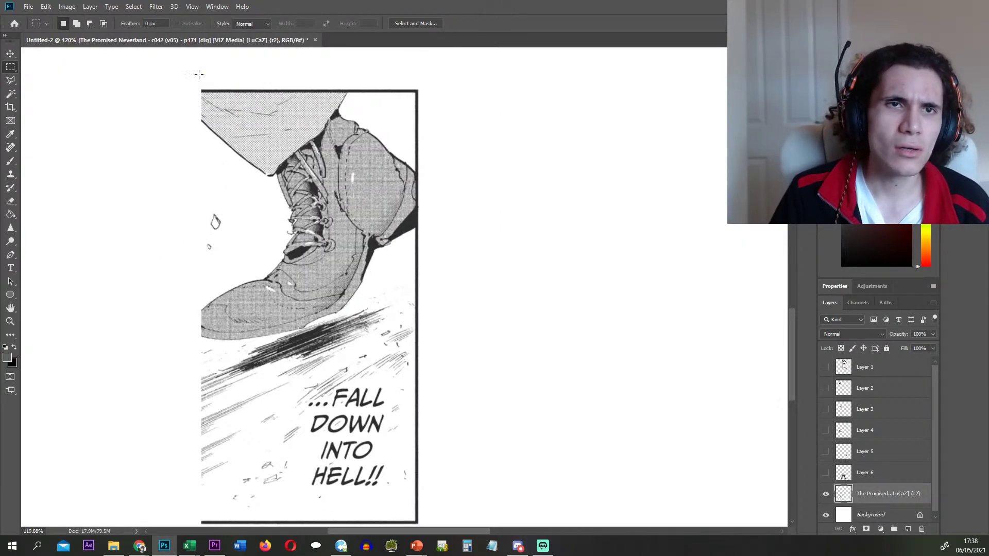
drag(199, 88, 553, 410)
key(ctrl+x)
key(ctrl+shift+v)
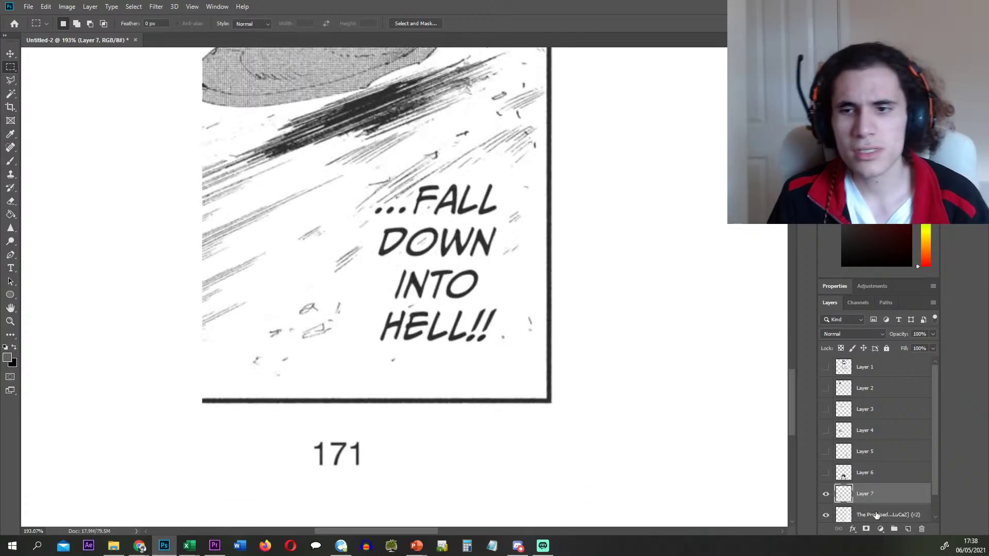
- Delete the leftover Promised Neverland page layer and make all the hidden panel layers visible again
click(878, 515)
key(Delete)
drag(825, 471, 809, 342)
scroll(587, 360, down, 8)
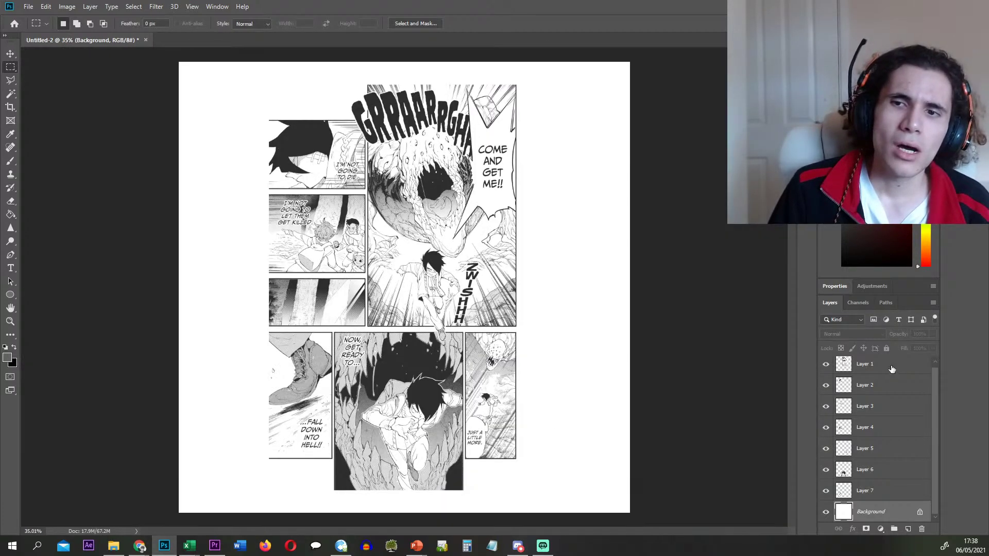
- Export Layer 1 as 145 into New folder (2), then delete the layer
right_click(892, 369)
click(835, 186)
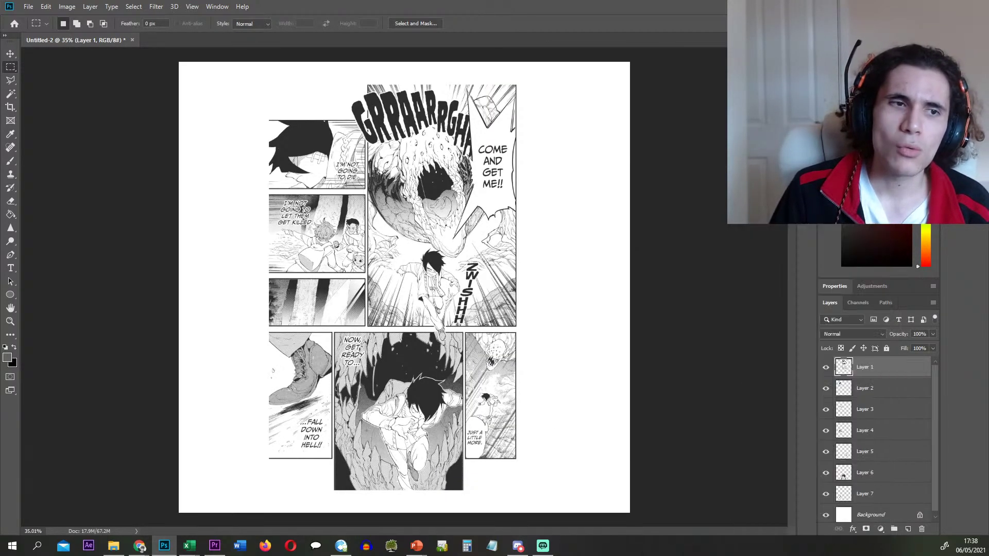
text(145)
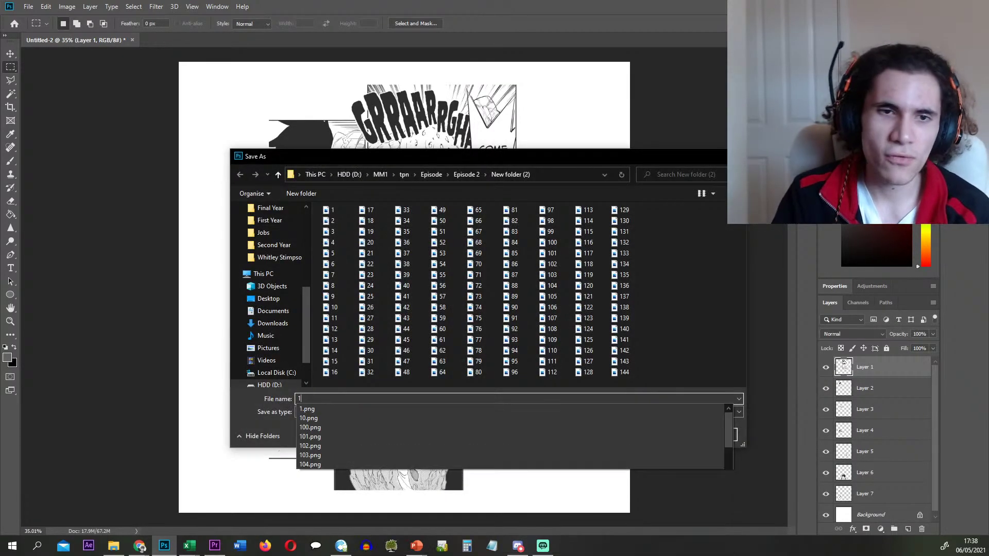
key(Return)
key(Delete)
- Export Layer 2 as 146 into New folder (2), then delete the layer
right_click(881, 367)
click(794, 186)
text(146)
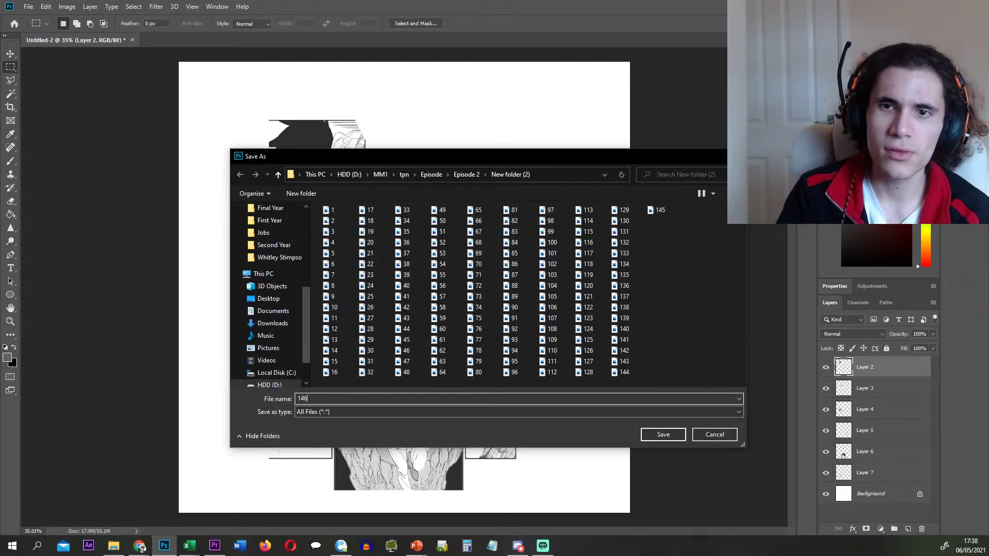
key(Return)
key(Delete)
- Export Layer 3 as 147 into New folder (2), then delete the layer
right_click(879, 367)
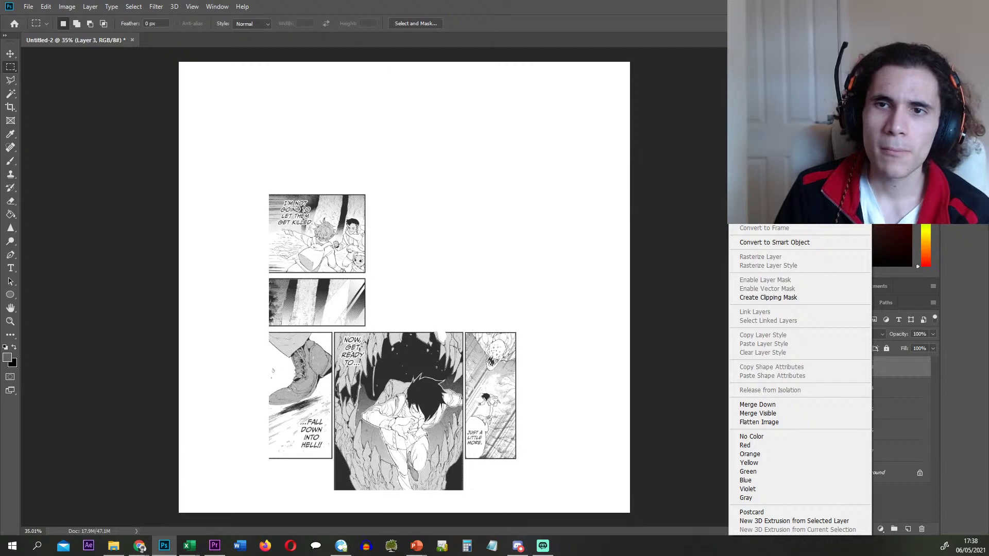
click(793, 187)
text(147)
key(Return)
key(Delete)
- Export Layer 4 as 148 into New folder (2), then delete the layer
right_click(876, 367)
click(793, 185)
text(148)
key(Return)
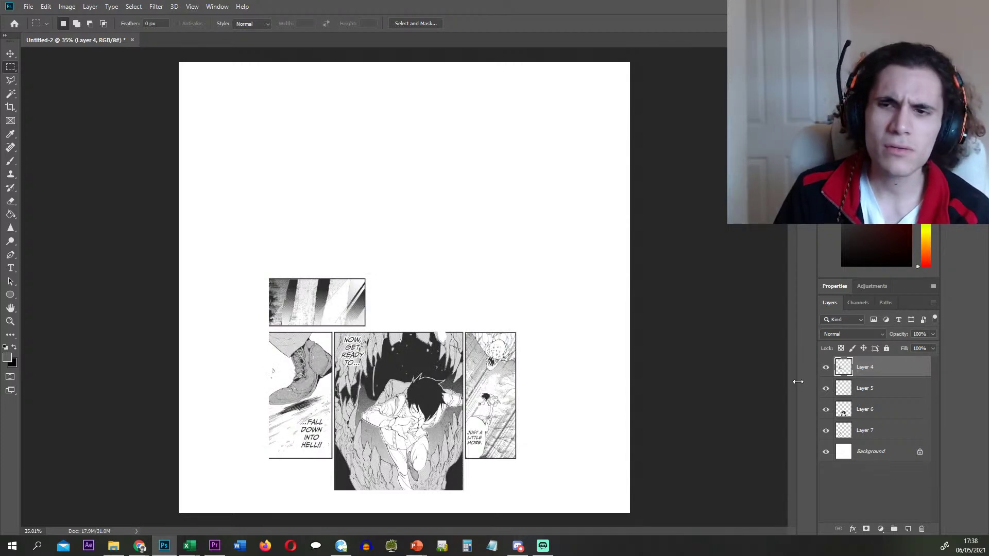
key(Delete)
- Export Layer 5 as 149 into New folder (2), then delete the layer
right_click(869, 370)
click(794, 186)
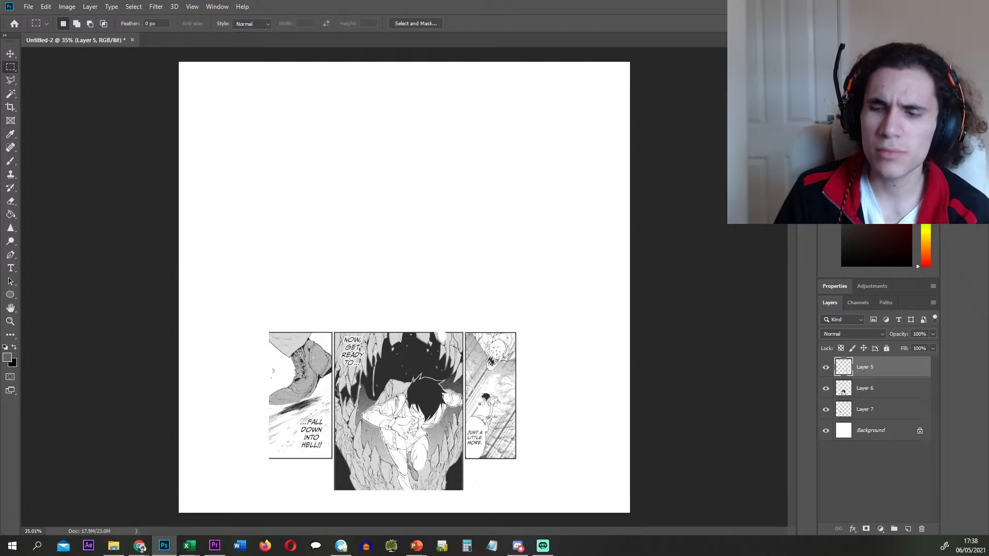
text(149)
key(Return)
key(Delete)
- Export Layer 6 as 150 into New folder (2), then delete the layer
right_click(876, 369)
click(793, 186)
key(Return)
key(Delete)
- Export Layer 7 as 151 into New folder (2), then delete the layer
right_click(887, 378)
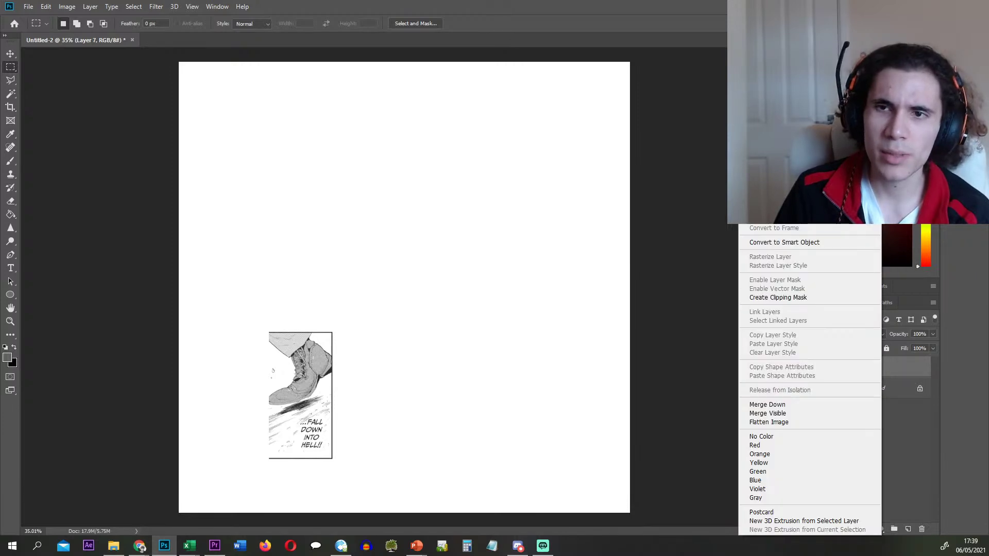
click(794, 185)
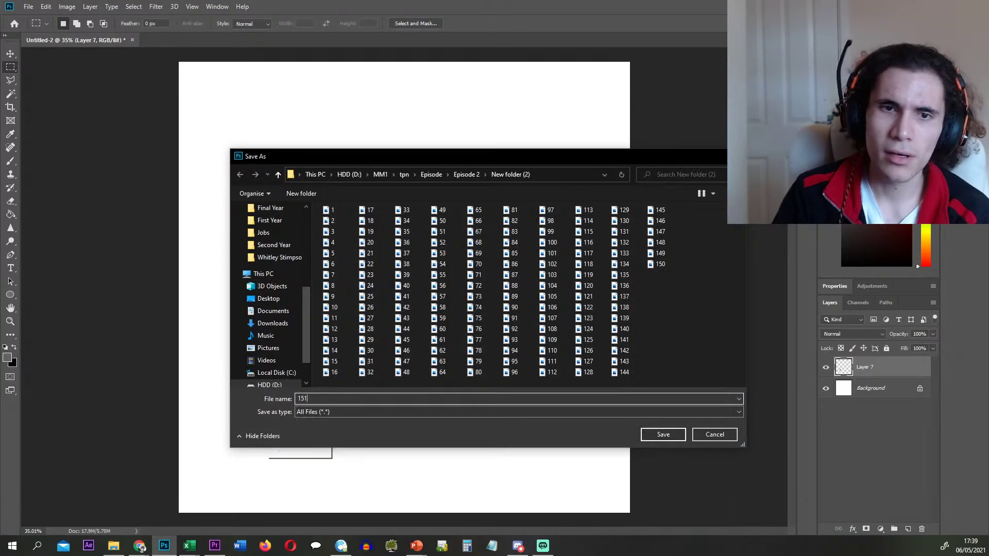
key(Return)
key(Delete)
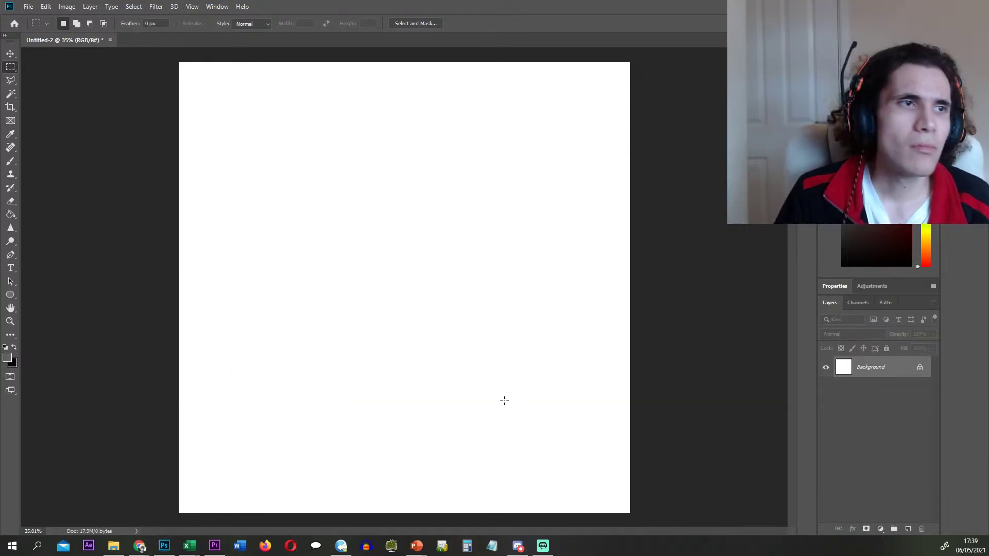
- Switch to File Explorer, check New folder (2) and remove the finished p171 page from the Episode 2 folder
key(alt+Tab)
double_click(475, 231)
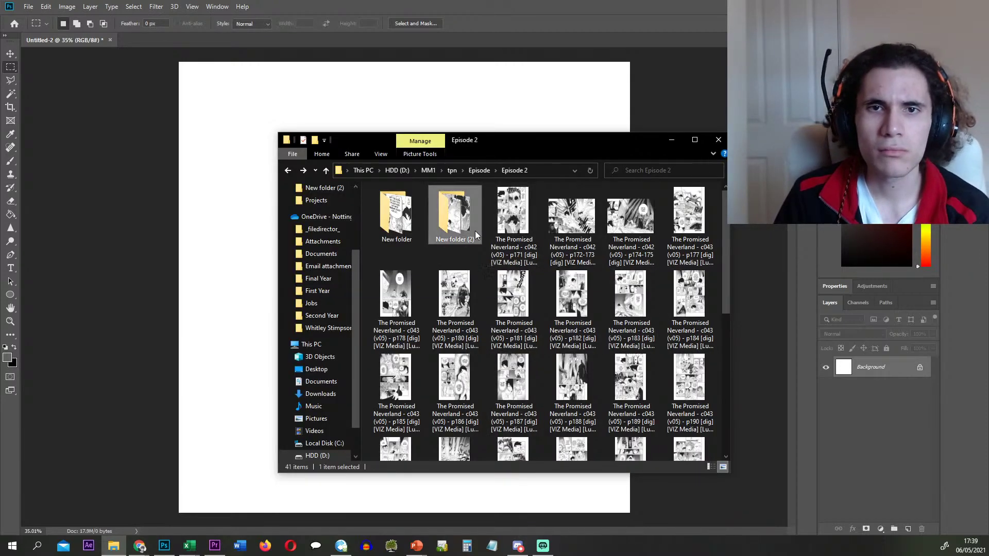
key(alt+Up)
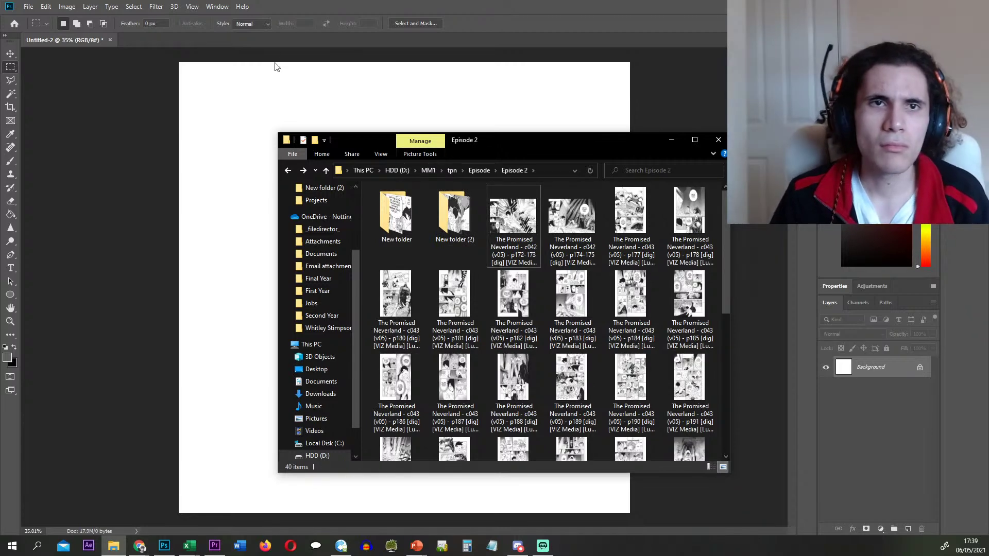
- Return to Photoshop and create a new blank square document from a preset
click(275, 42)
right_click(275, 42)
click(344, 86)
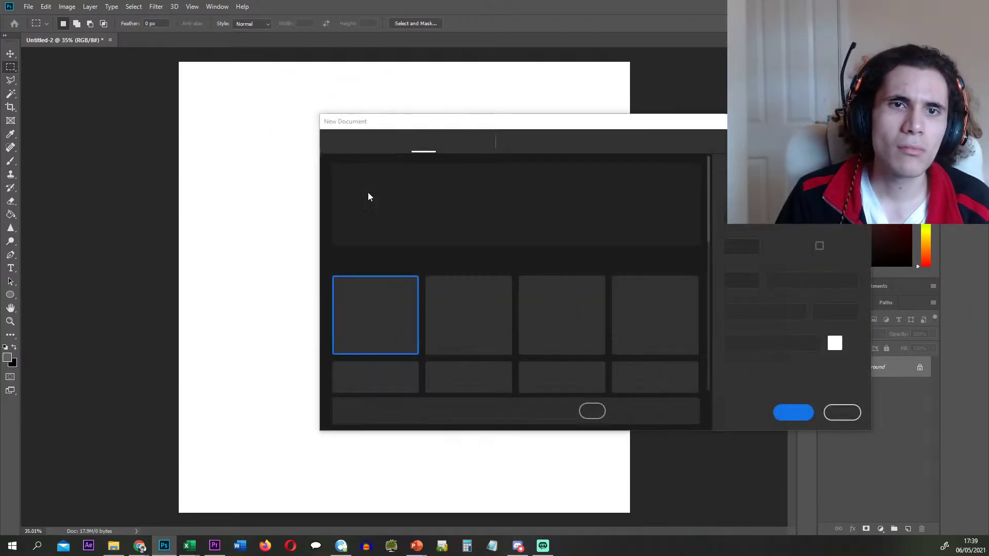
double_click(633, 330)
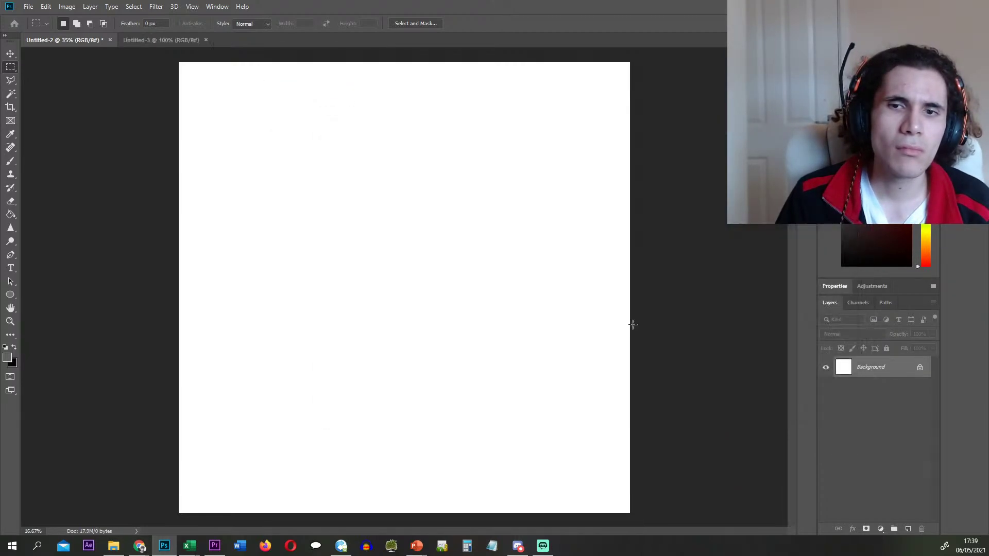
- Place the Promised Neverland p172-173 double page from the Episode 2 folder in the new document at its default size
key(alt+Tab)
click(209, 258)
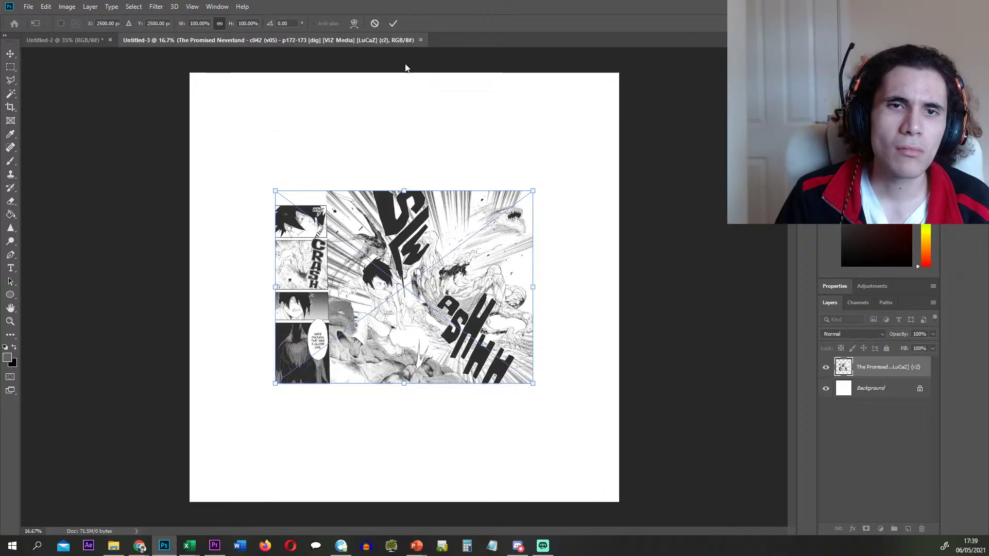
click(392, 24)
- Marquee-select the large splash panel of the double page, from its upper-left corner to its lower-right corner
scroll(322, 191, up, 8)
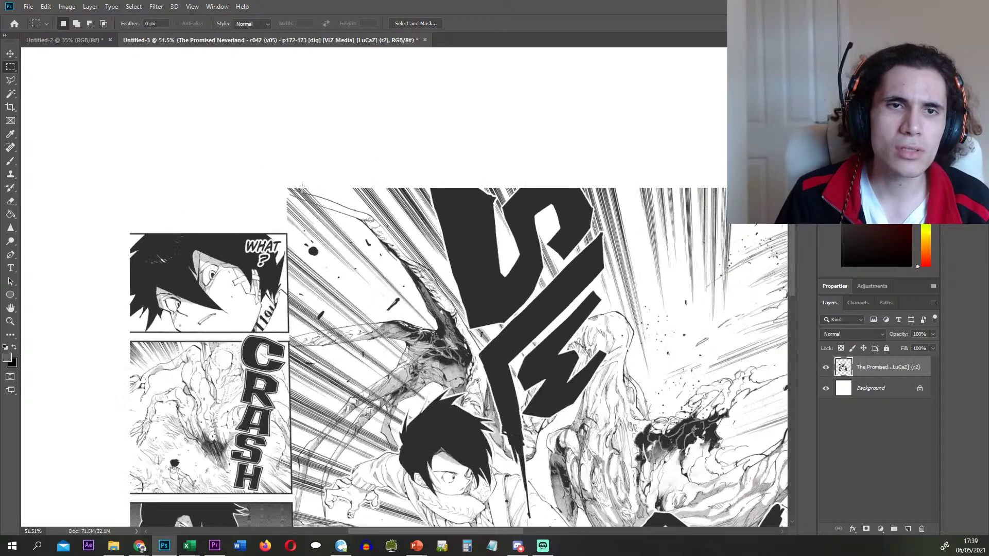
scroll(309, 185, up, 2)
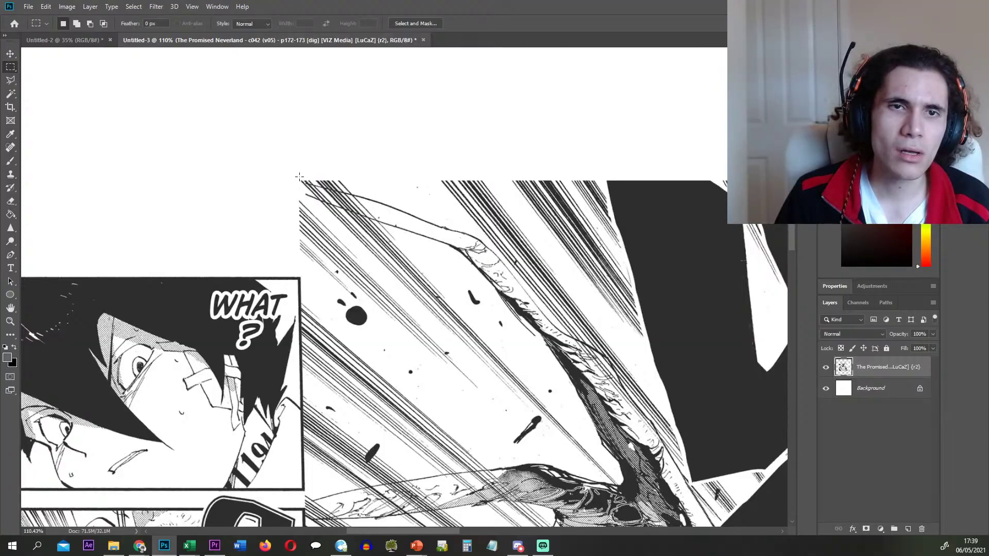
drag(298, 176, 630, 339)
scroll(585, 353, down, 5)
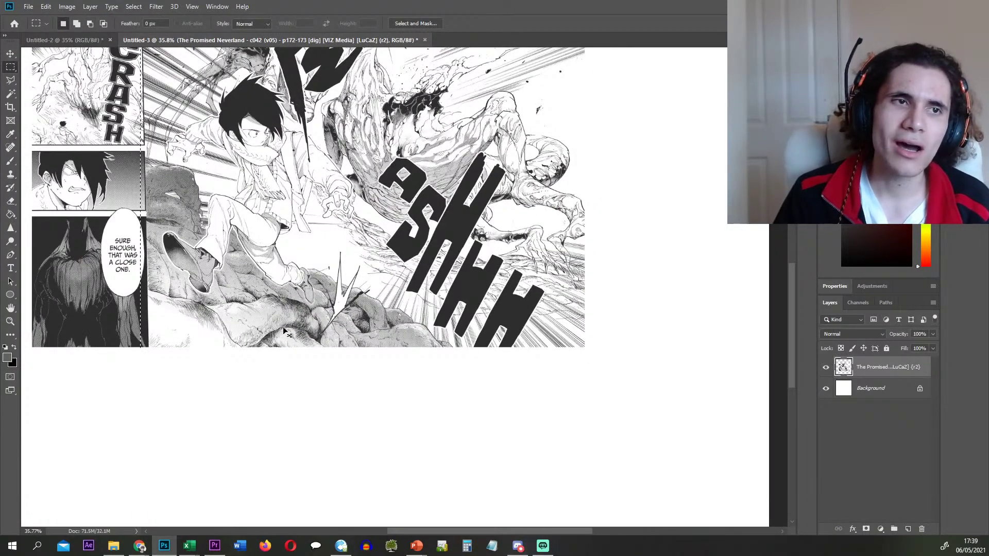
- Subtract the dark lower-left panel with the speech bubble from the splash-panel selection, tracing its right edge down past the page bottom with the Polygonal Lasso
scroll(279, 197, up, 6)
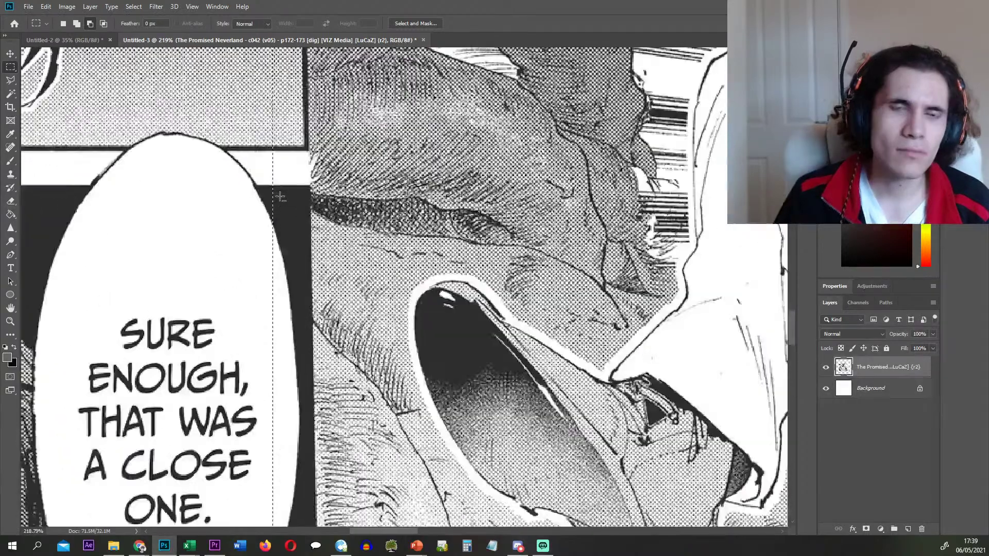
scroll(280, 196, up, 3)
key(l)
scroll(280, 197, up, 5)
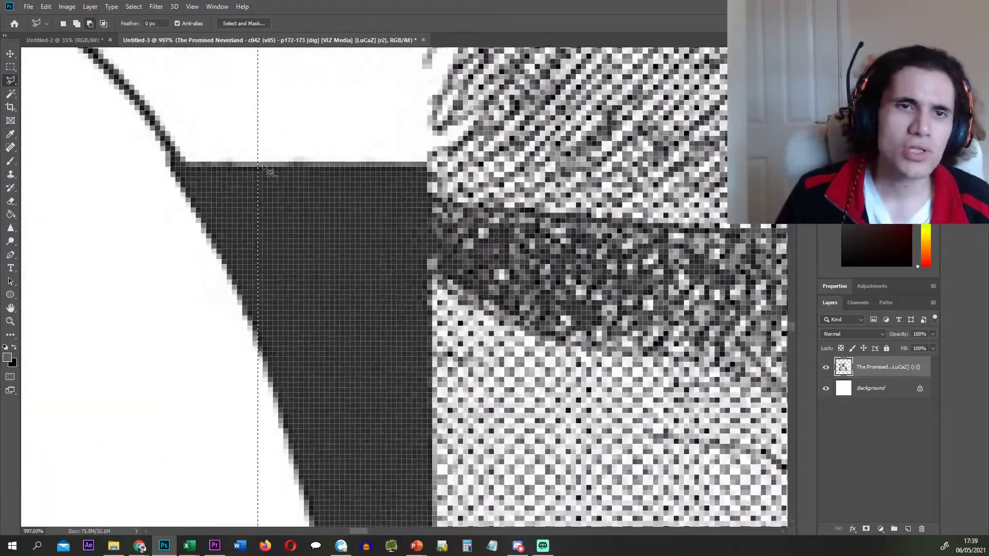
click(428, 164)
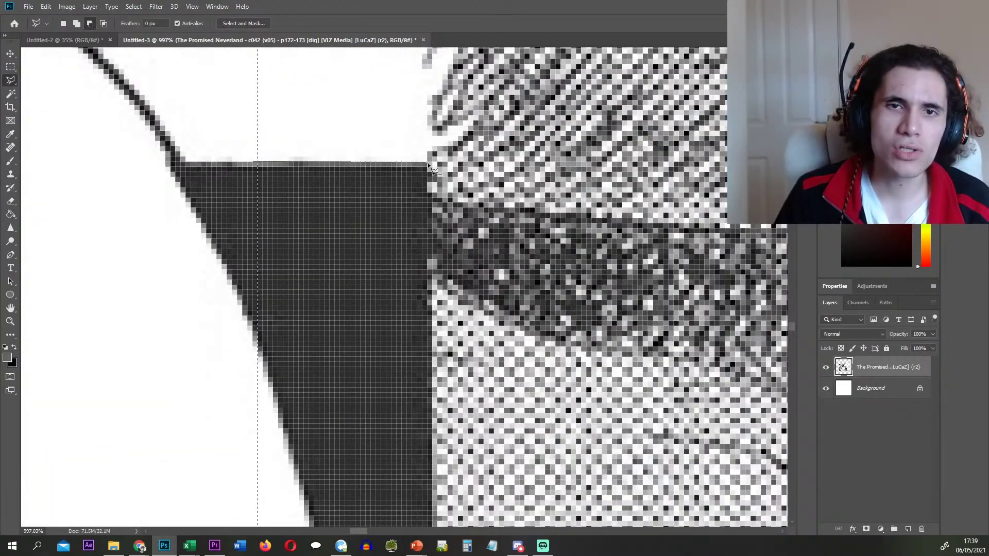
scroll(428, 163, down, 4)
mouse_move(433, 384)
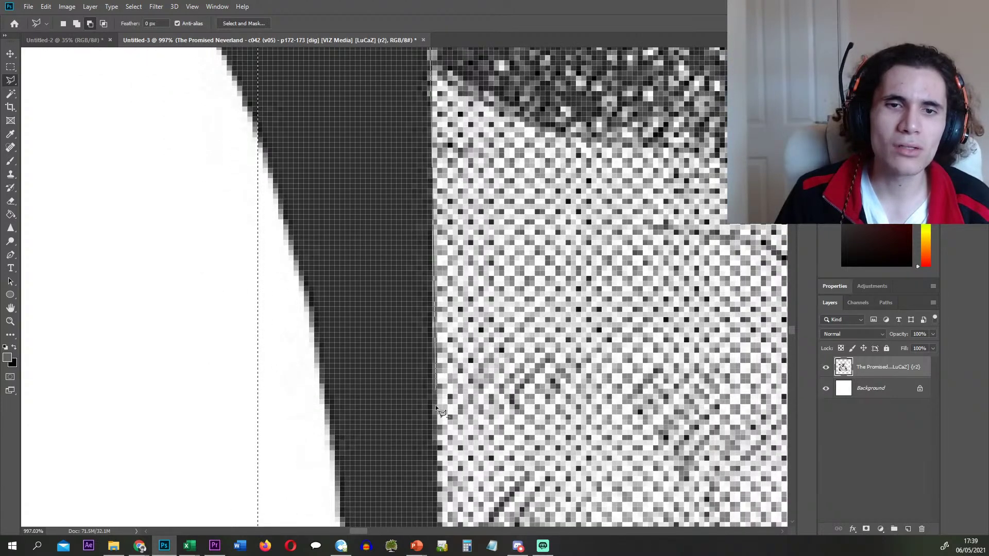
scroll(434, 385, down, 5)
scroll(443, 441, down, 5)
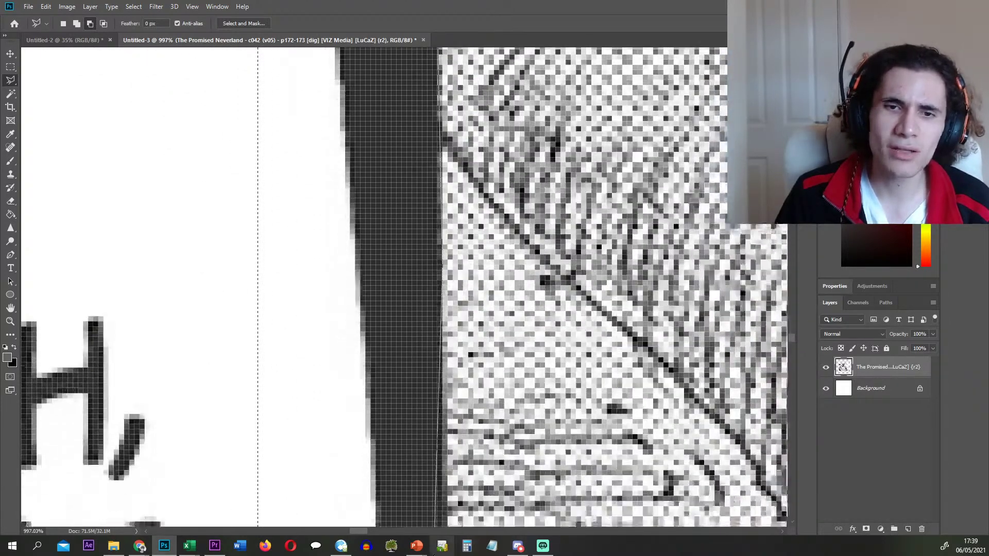
scroll(455, 470, down, 3)
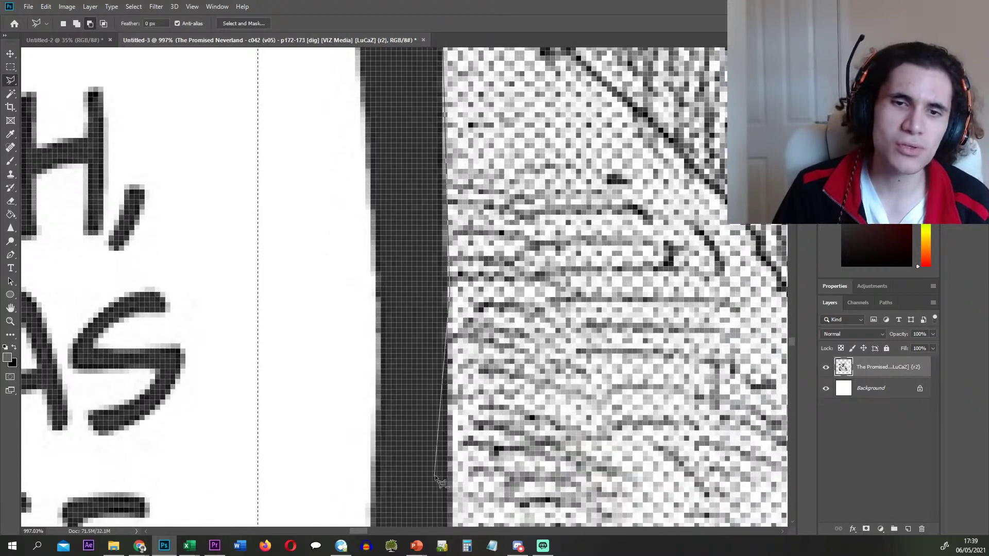
scroll(454, 470, down, 3)
scroll(449, 503, down, 2)
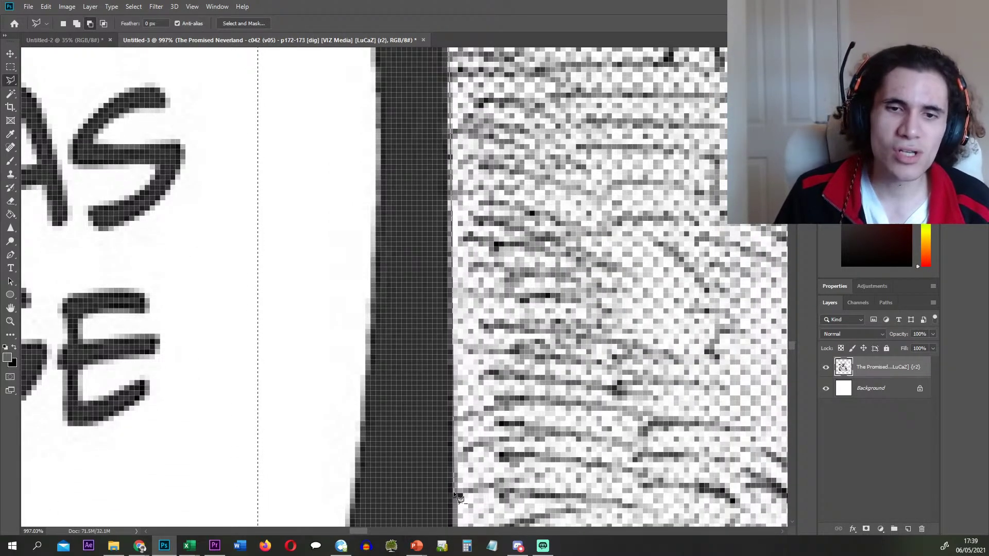
scroll(449, 502, down, 3)
scroll(458, 492, down, 5)
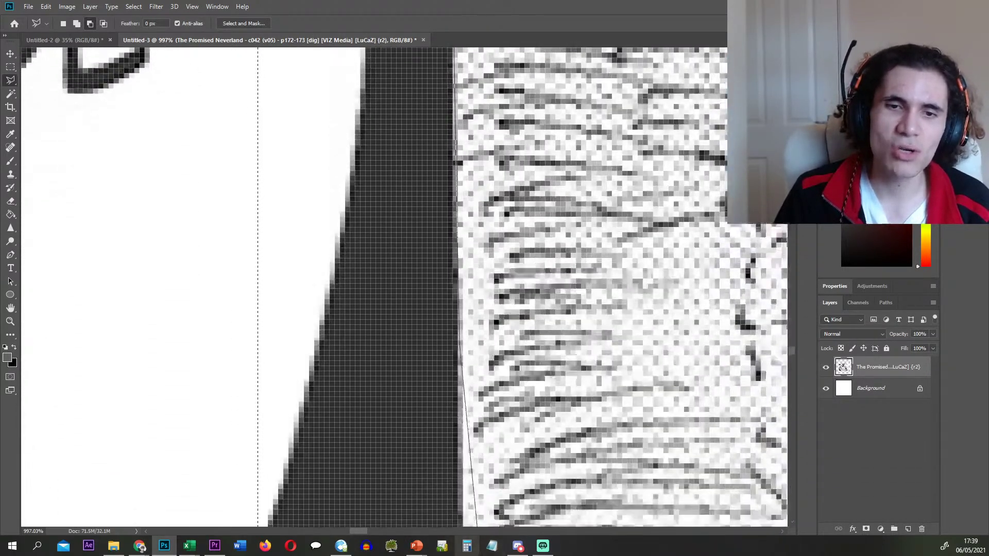
scroll(461, 489, down, 2)
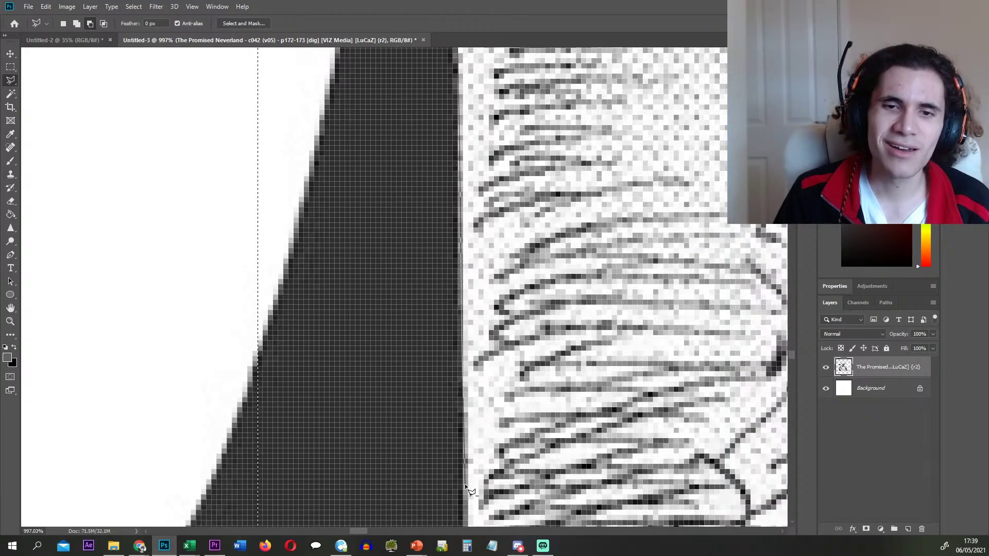
scroll(465, 484, down, 5)
scroll(480, 433, down, 2)
scroll(483, 517, down, 7)
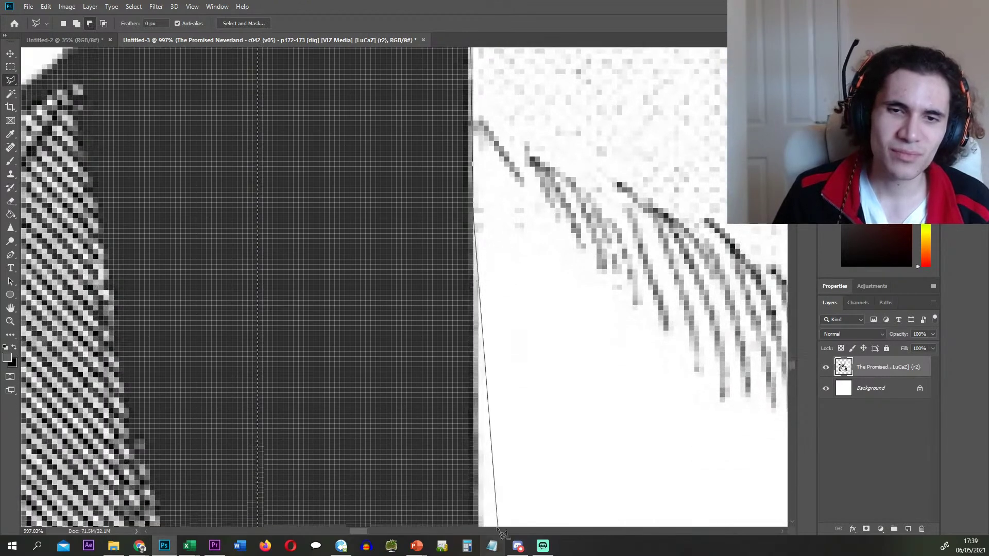
scroll(463, 515, down, 6)
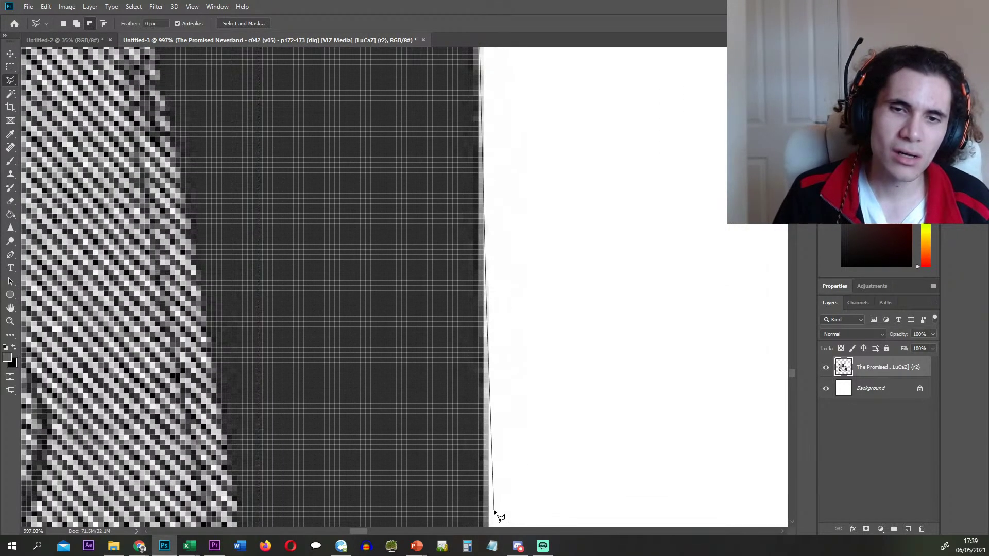
scroll(497, 516, down, 3)
scroll(498, 487, down, 4)
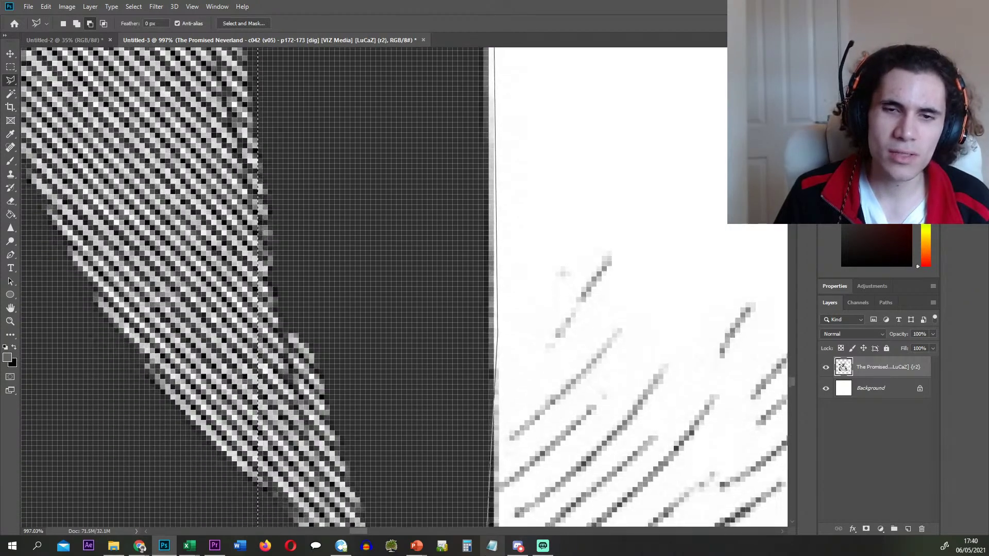
scroll(503, 452, down, 2)
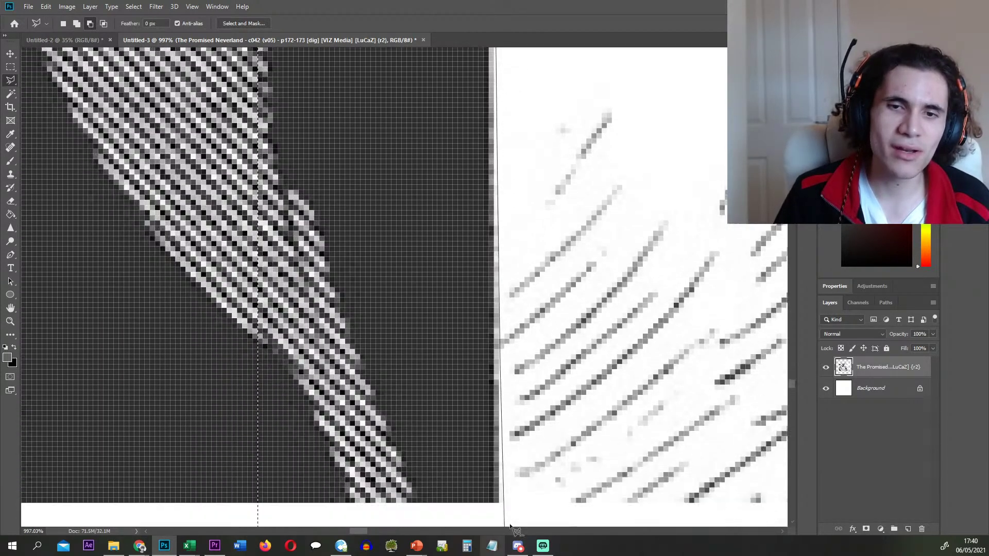
scroll(502, 497, down, 2)
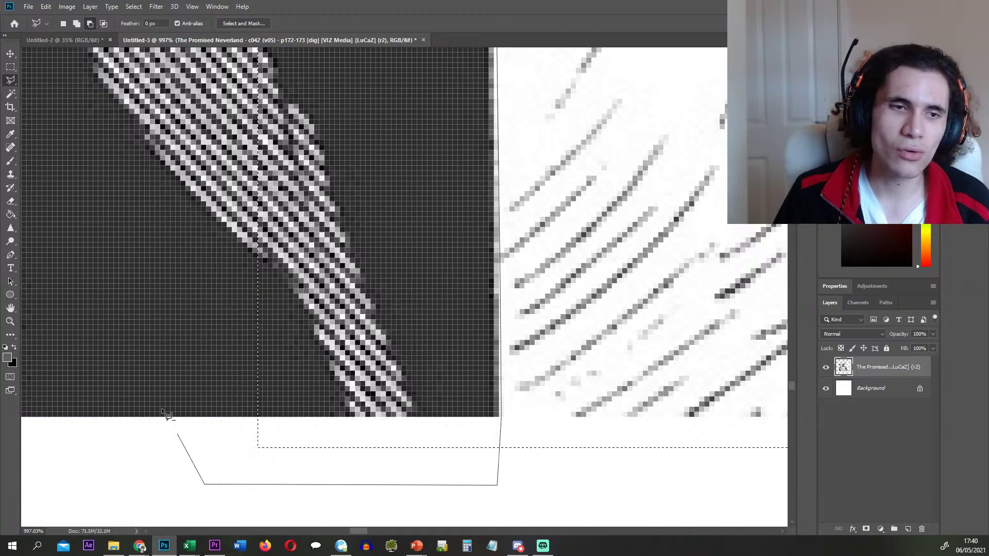
click(78, 484)
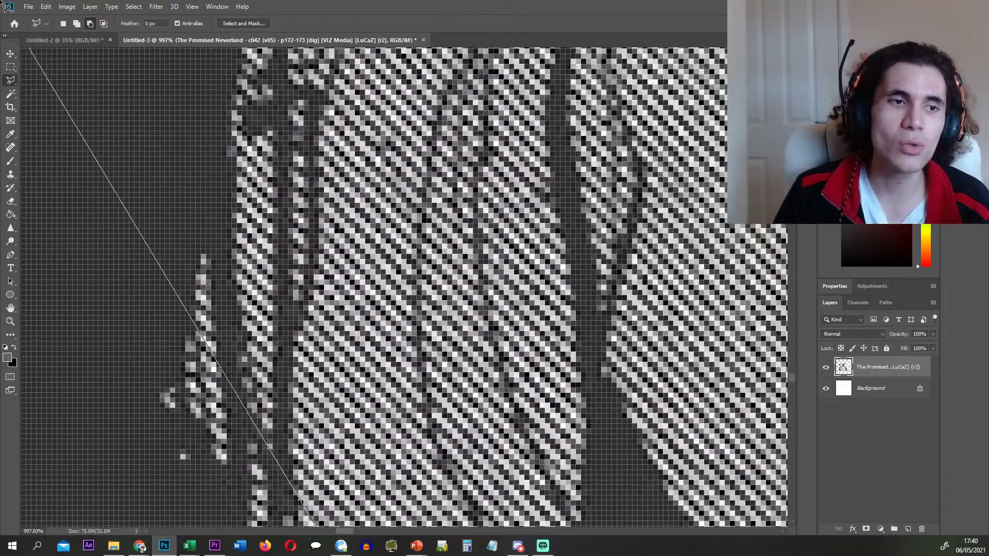
scroll(301, 287, down, 10)
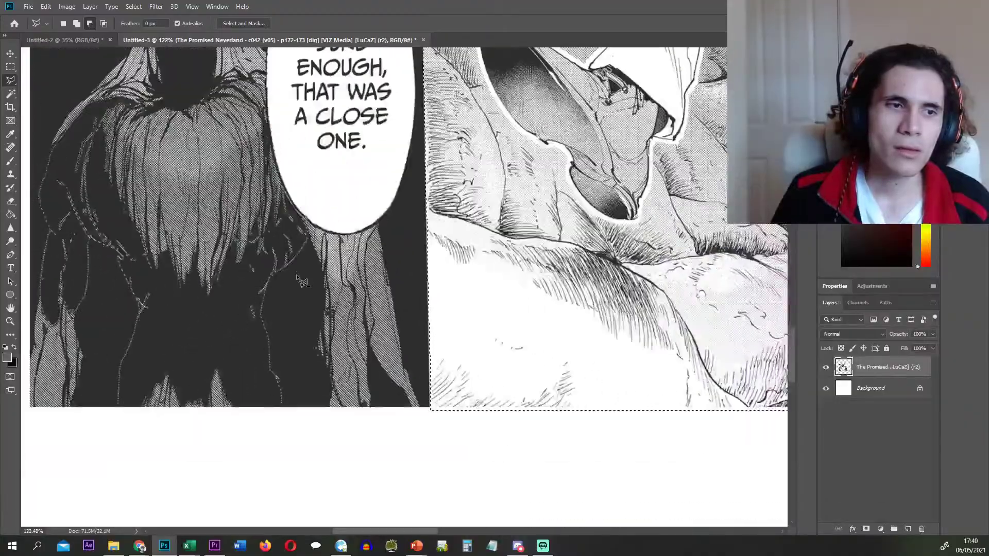
- Subtract the middle-left close-up panel of the grimacing boy from the selection, tracing its right border from the lower corner to the upper one
scroll(301, 281, down, 2)
scroll(300, 281, up, 3)
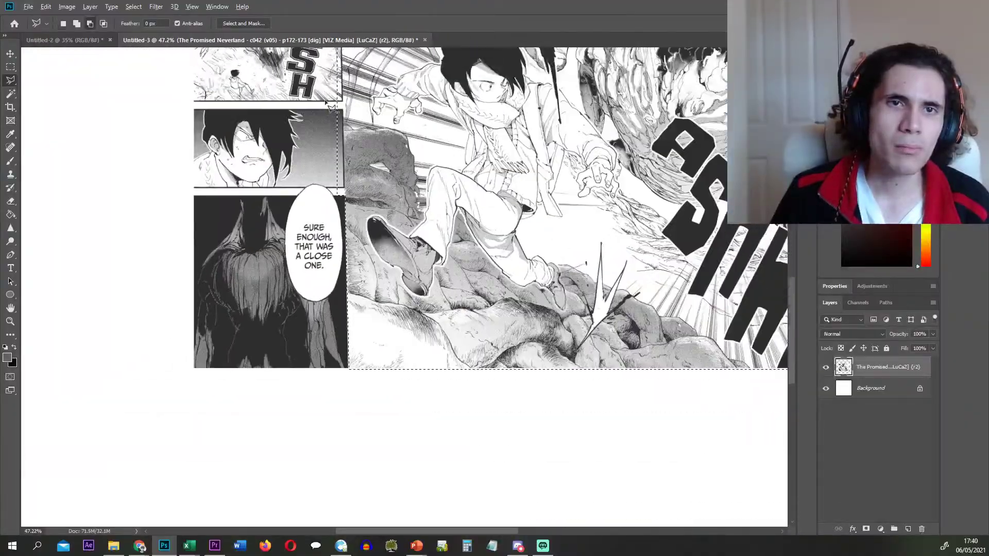
scroll(357, 365, up, 4)
scroll(358, 365, up, 6)
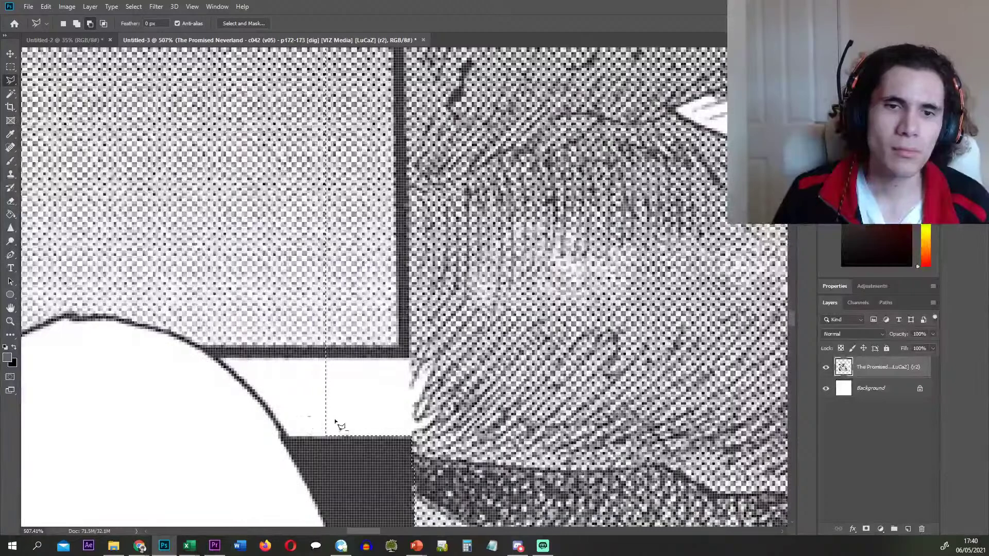
scroll(353, 335, up, 2)
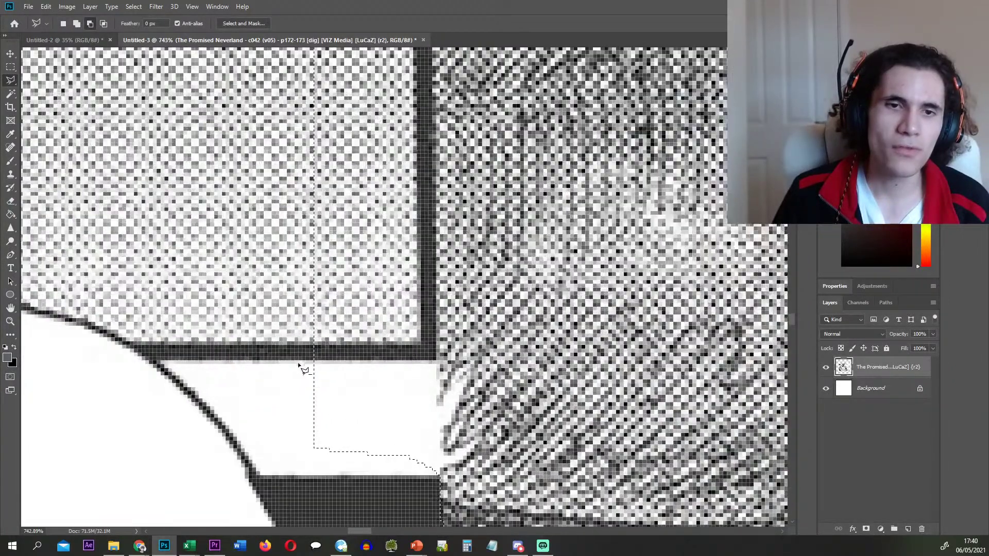
click(437, 364)
scroll(432, 77, up, 4)
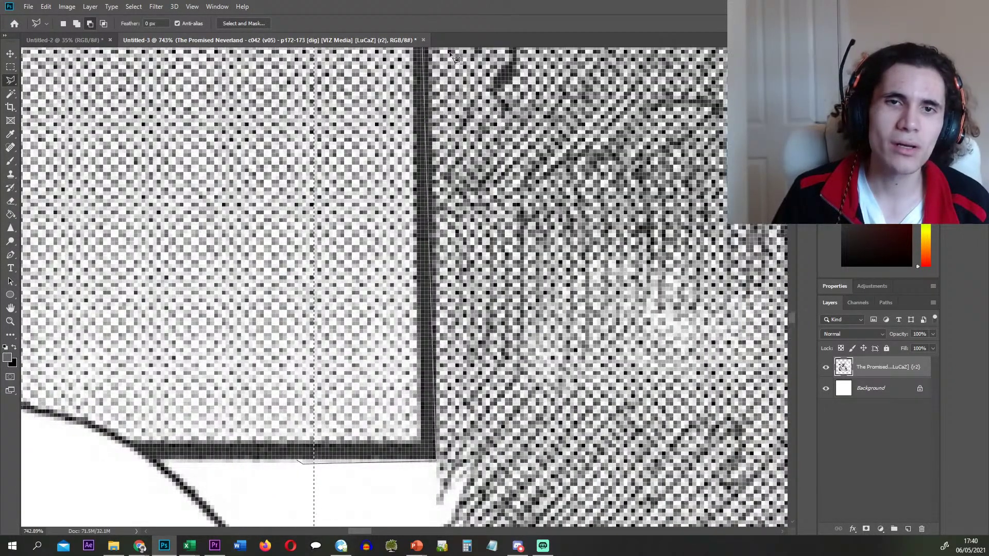
scroll(431, 77, up, 8)
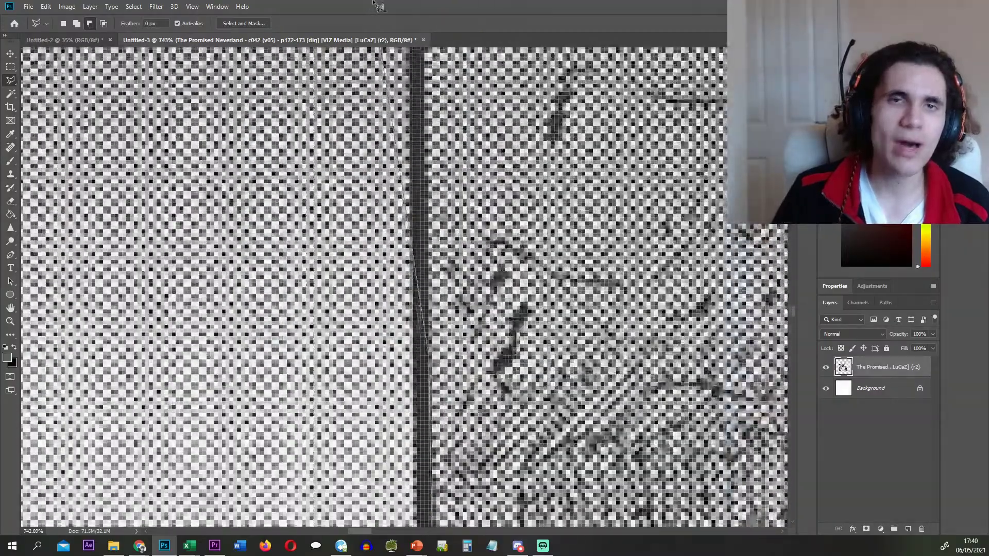
scroll(420, 62, up, 6)
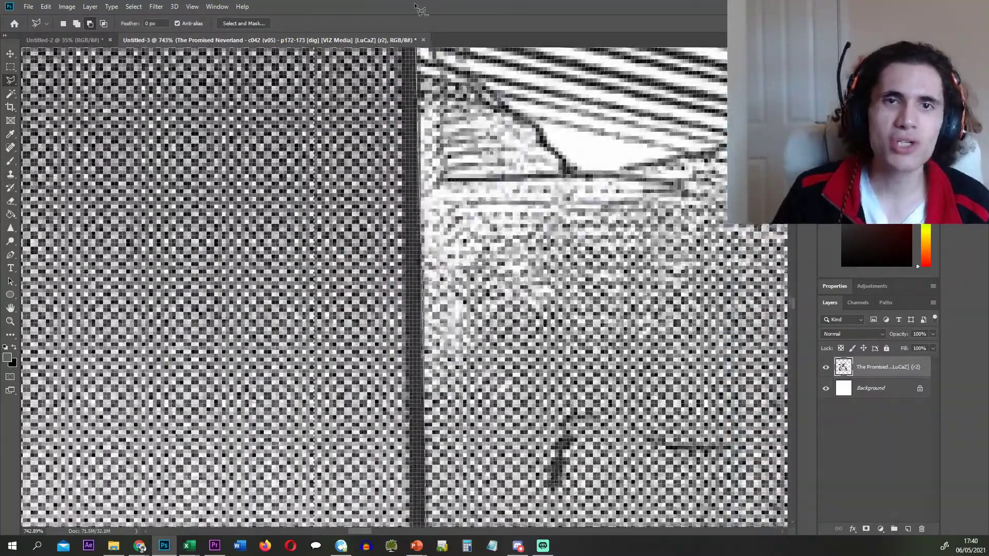
scroll(404, 232, up, 6)
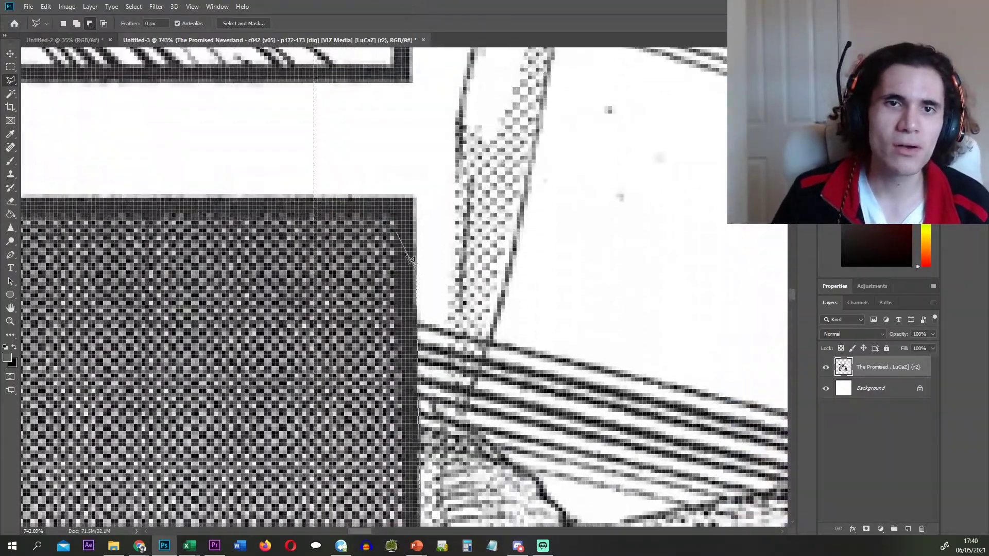
scroll(294, 177, down, 10)
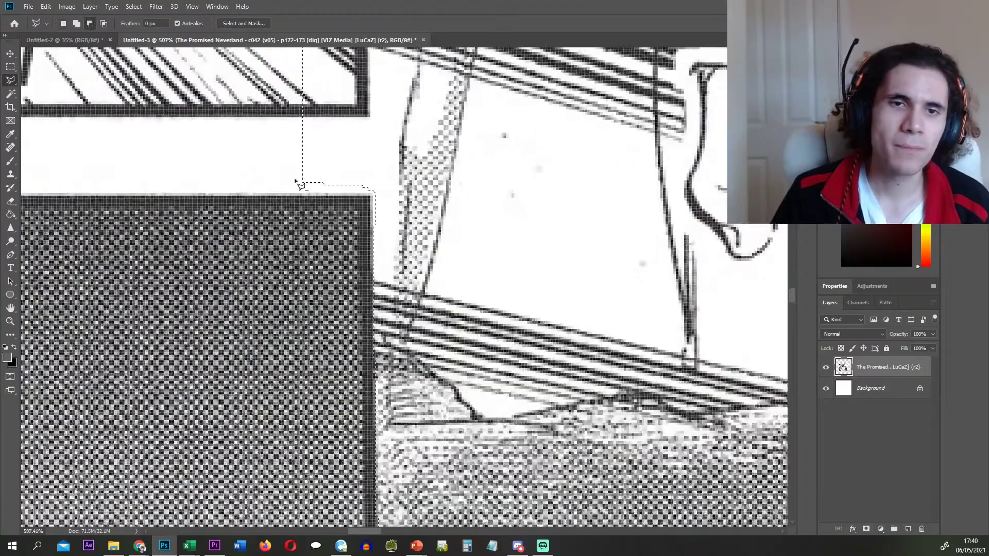
- Trace the CRASH panel's border from its lower-right corner upward with the Polygonal Lasso to subtract that panel from the splash selection
scroll(330, 274, up, 10)
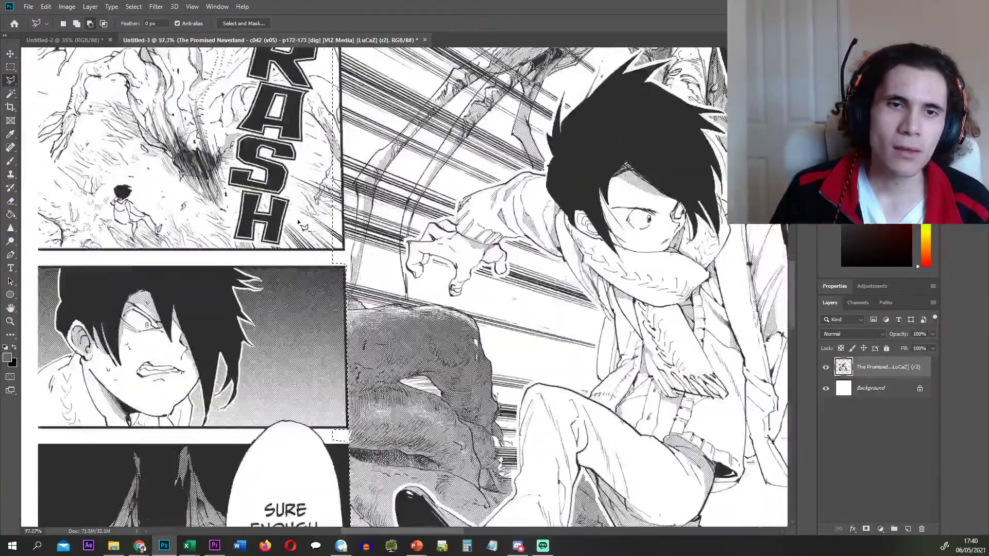
scroll(312, 289, up, 2)
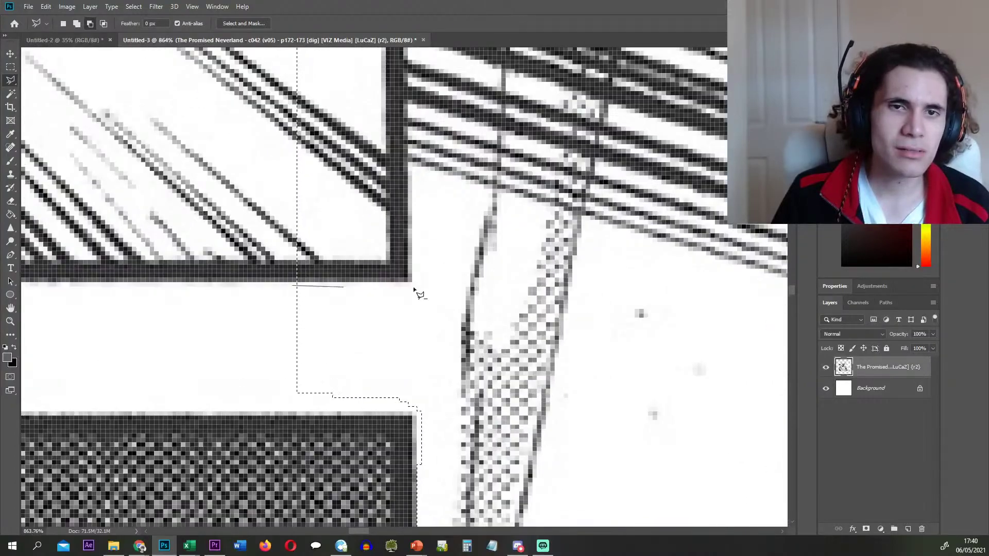
click(411, 287)
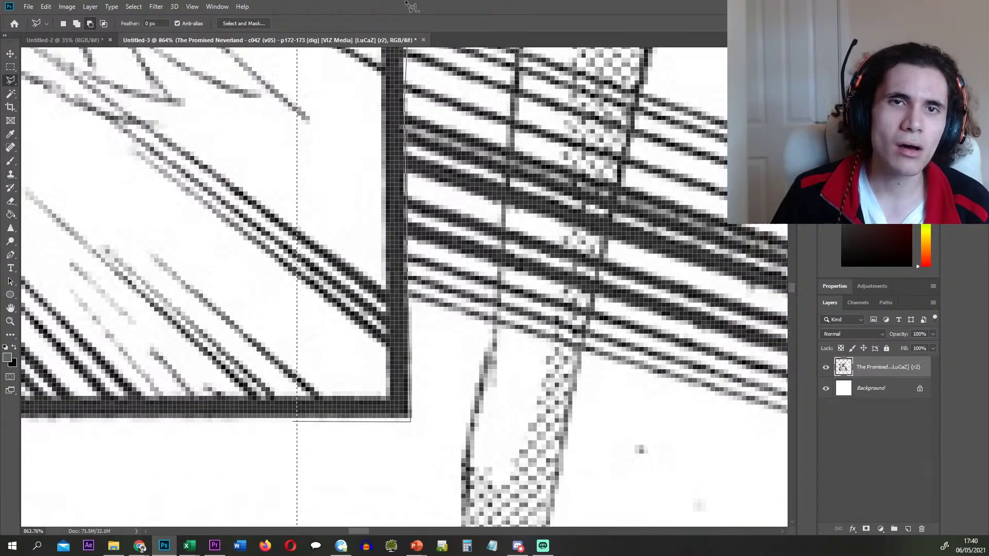
scroll(394, 60, up, 6)
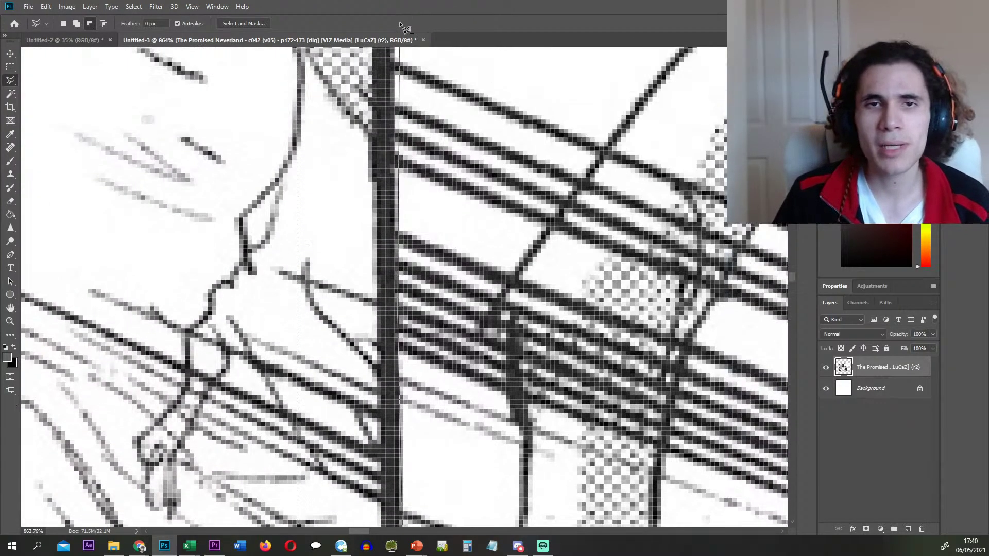
scroll(387, 103, up, 5)
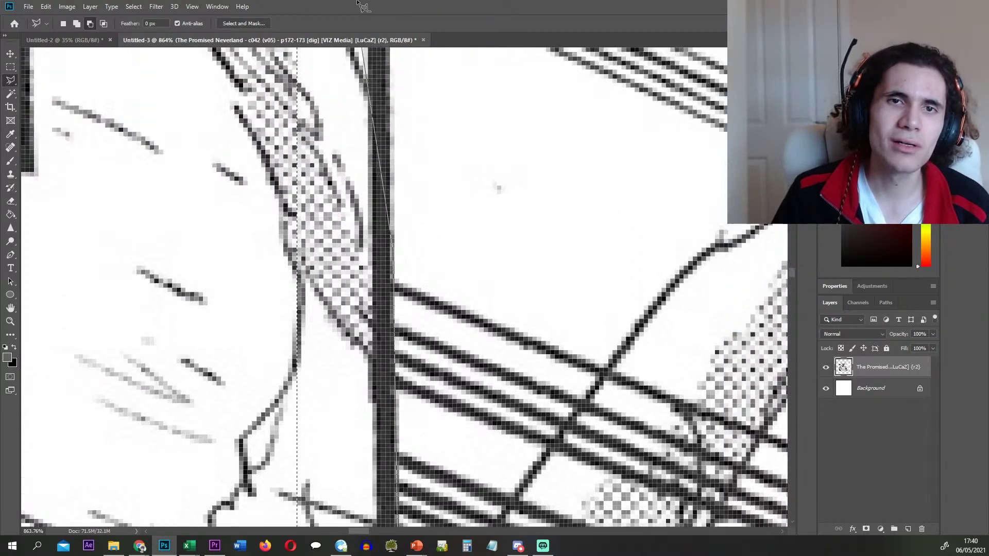
scroll(385, 103, up, 4)
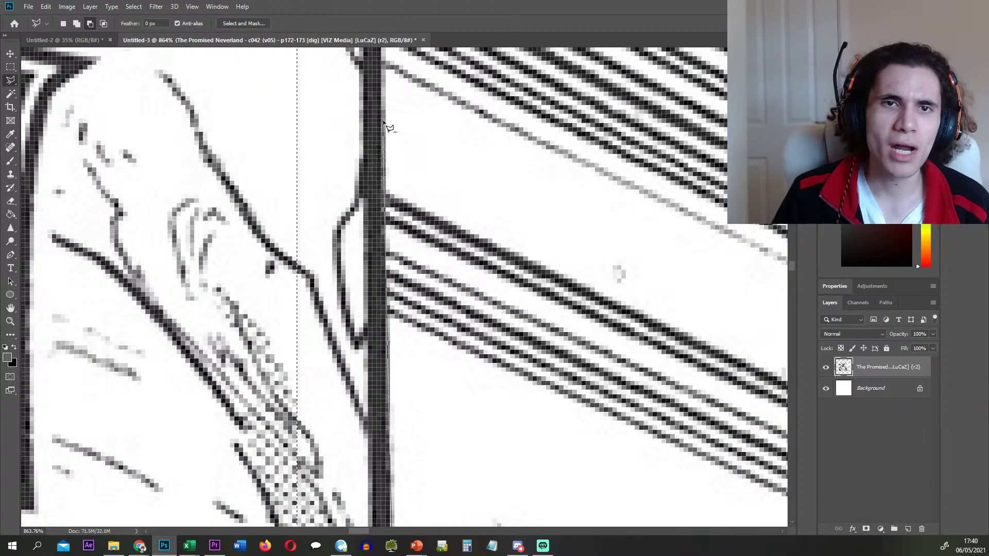
- Subtract the CRASH panel's border from the selection with the Polygonal Lasso, tracing along its edge up to the panel's upper corner
scroll(363, 103, up, 4)
scroll(381, 149, up, 6)
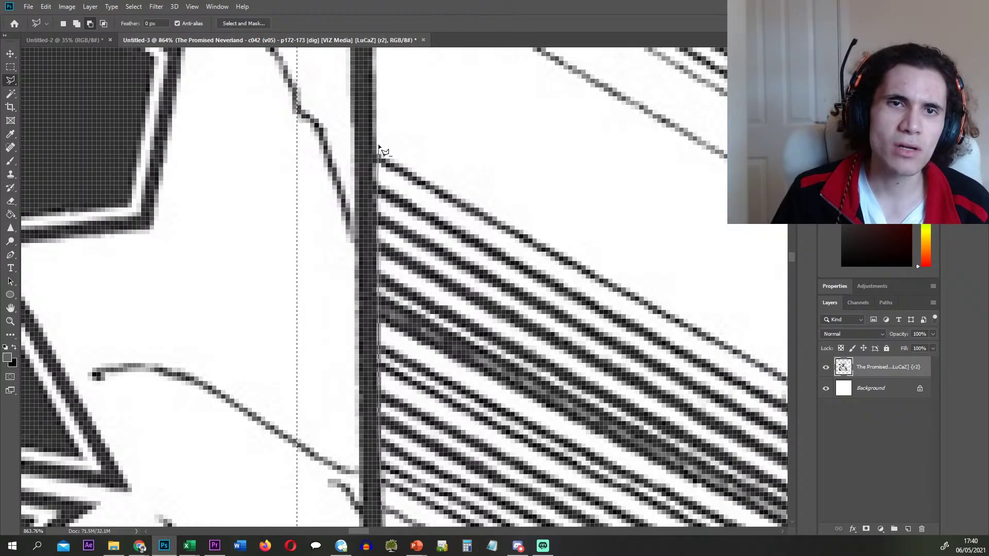
scroll(381, 150, up, 5)
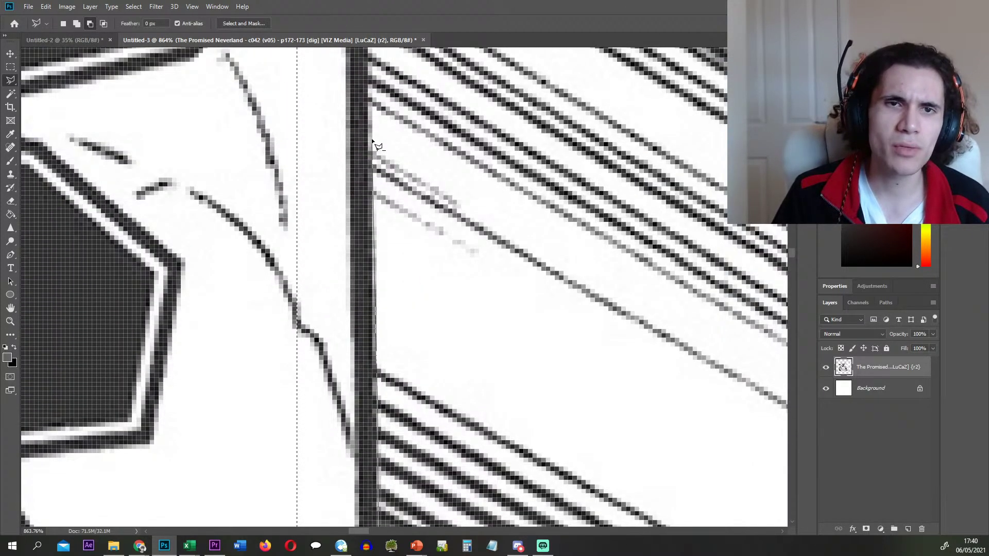
scroll(357, 85, up, 2)
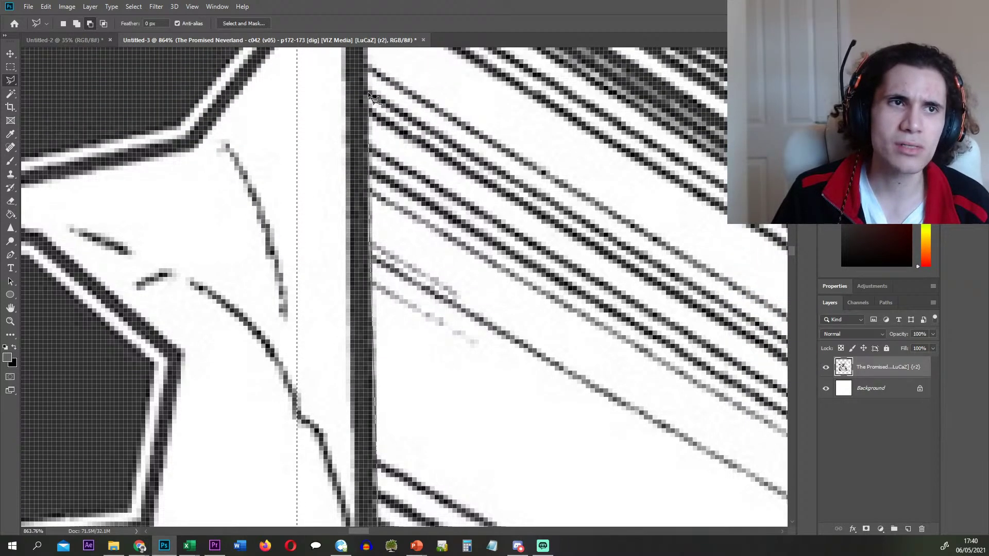
scroll(373, 57, up, 3)
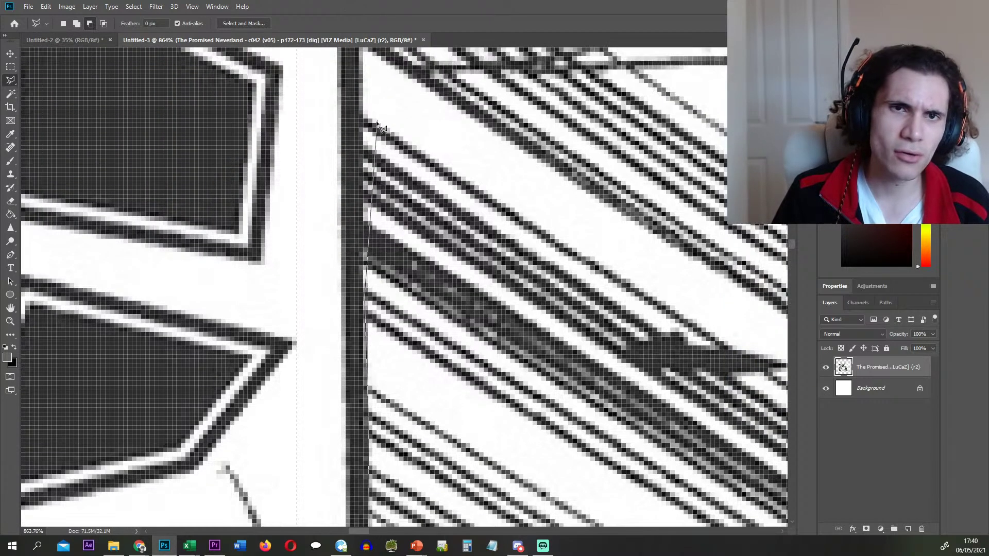
click(364, 97)
scroll(349, 224, up, 4)
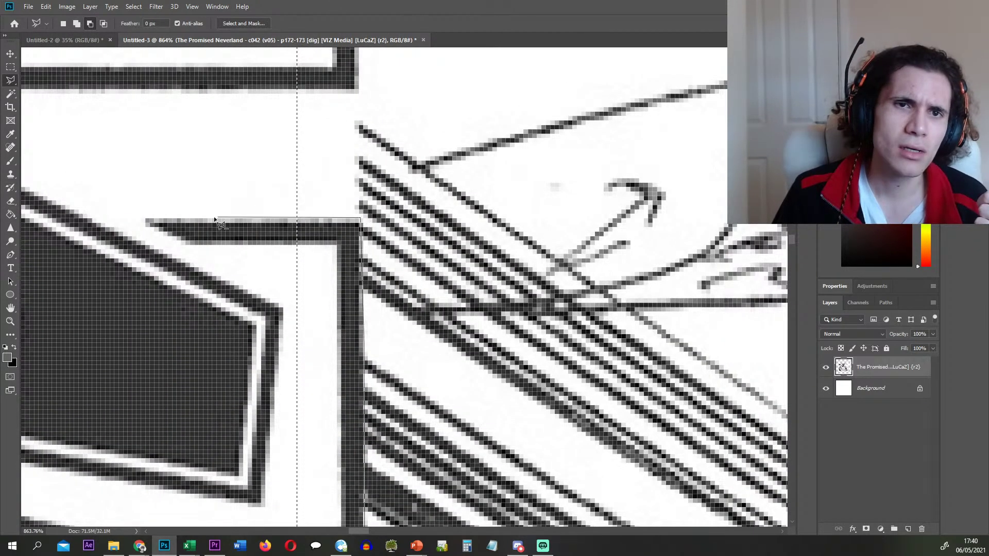
double_click(196, 204)
scroll(340, 244, down, 6)
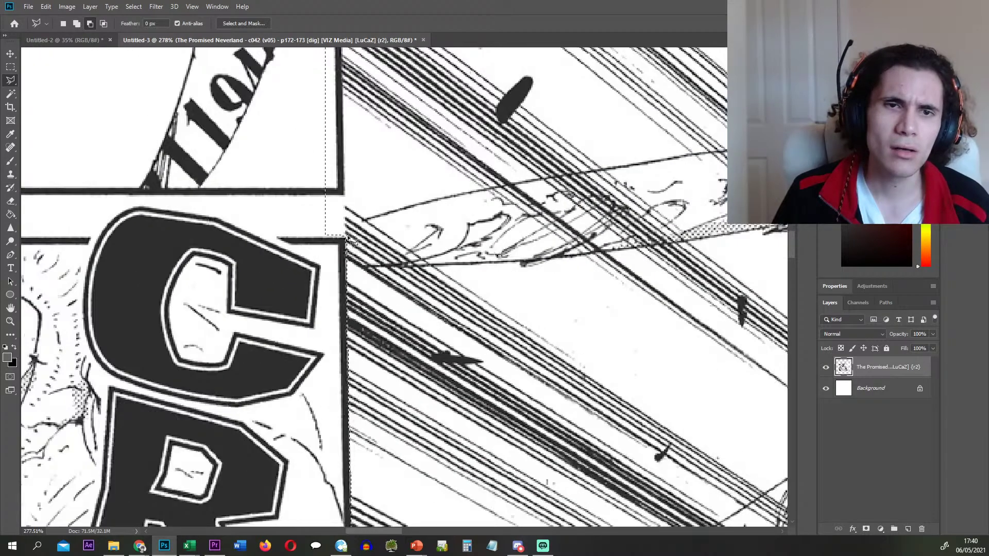
- Subtract the "WHAT?" panel's border from the selection with the Polygonal Lasso, tracing its edge against the large action panel
scroll(350, 238, down, 2)
scroll(309, 335, up, 8)
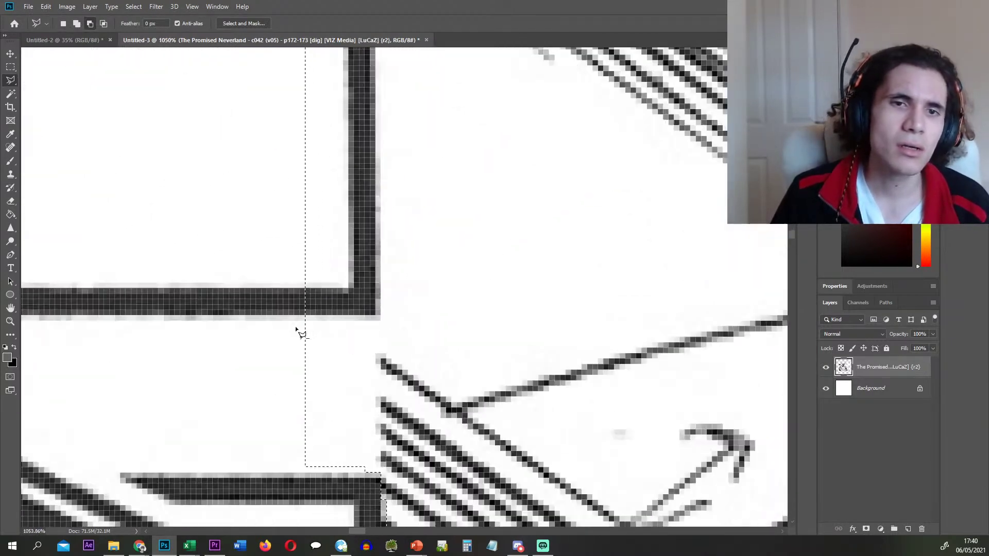
click(377, 325)
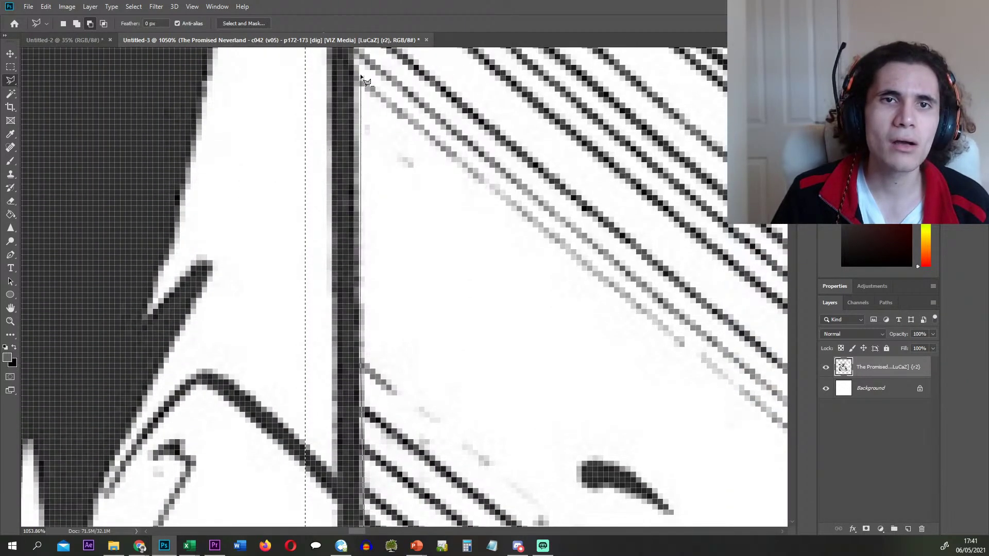
click(356, 58)
click(353, 118)
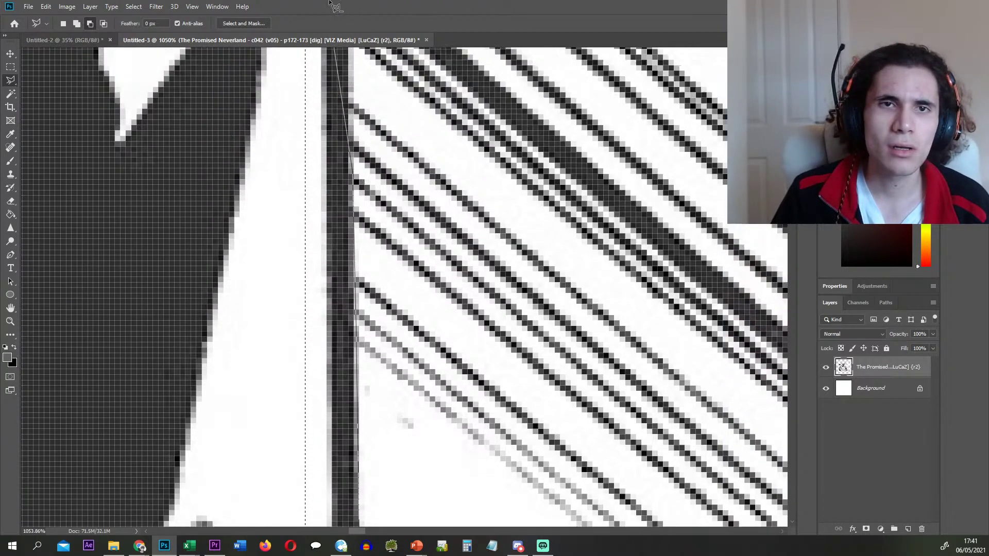
click(348, 167)
click(344, 63)
scroll(343, 70, up, 8)
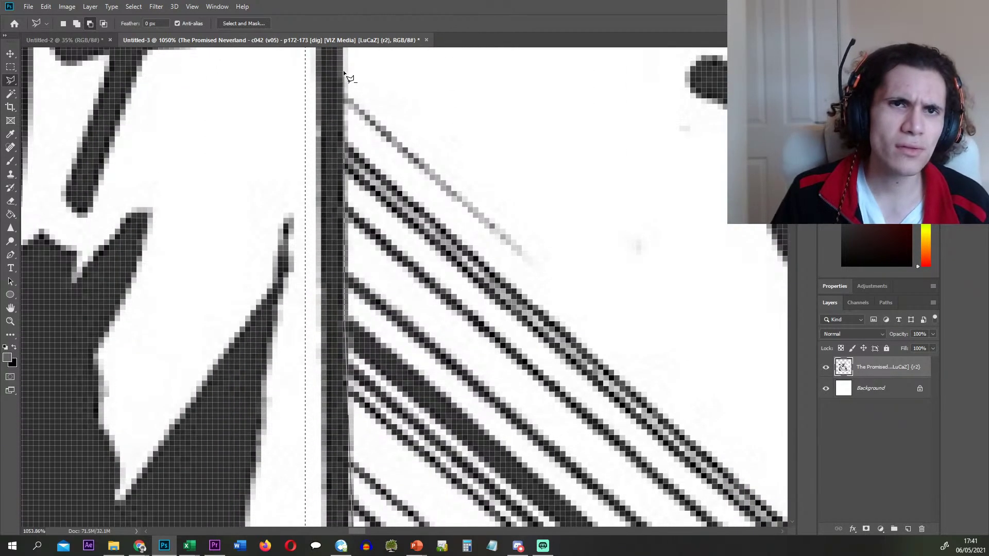
click(343, 173)
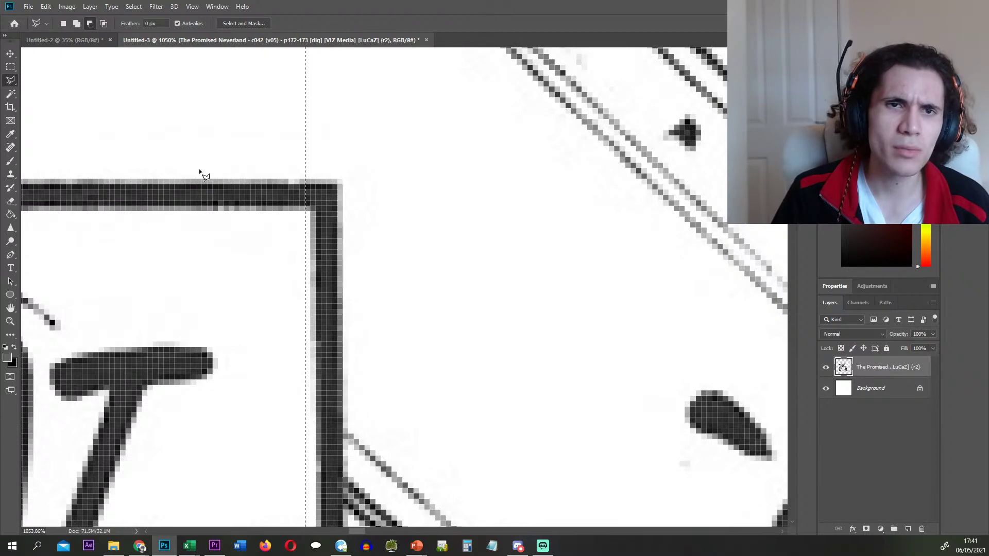
scroll(283, 268, down, 8)
scroll(278, 261, down, 10)
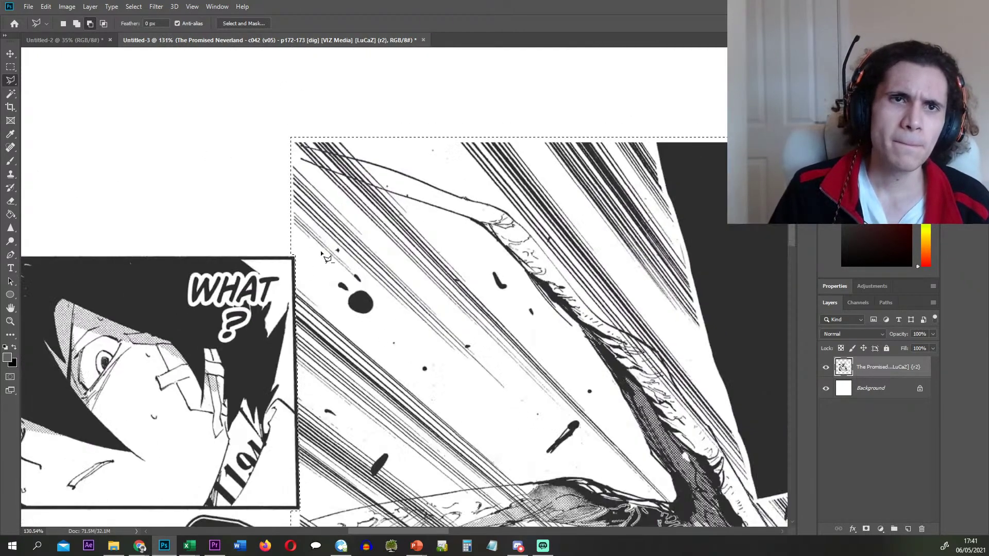
- Cut the selected large action panel from the page layer, paste it in place on a new layer and hide that layer
key(ctrl+x)
key(ctrl+shift+v)
click(835, 391)
scroll(340, 290, down, 2)
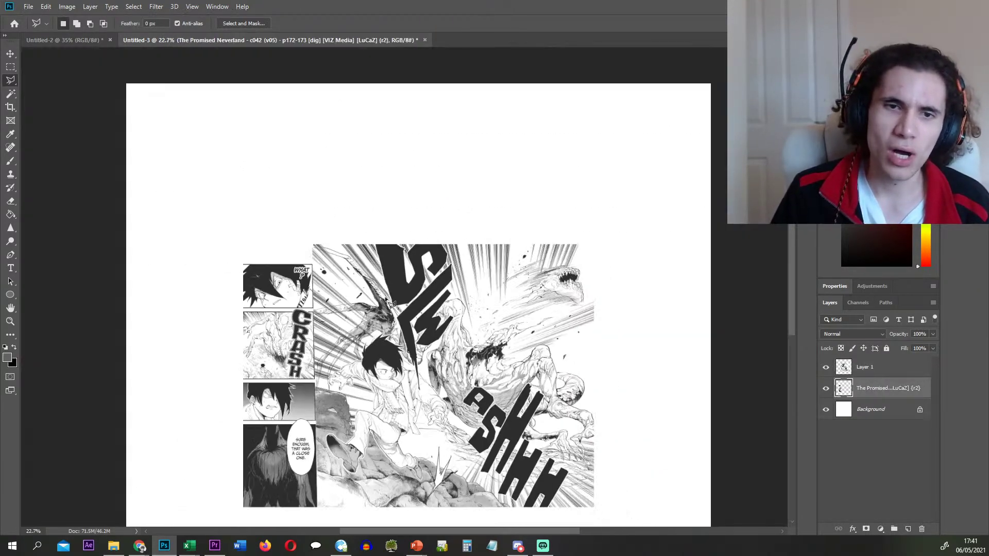
click(824, 389)
click(825, 389)
click(826, 366)
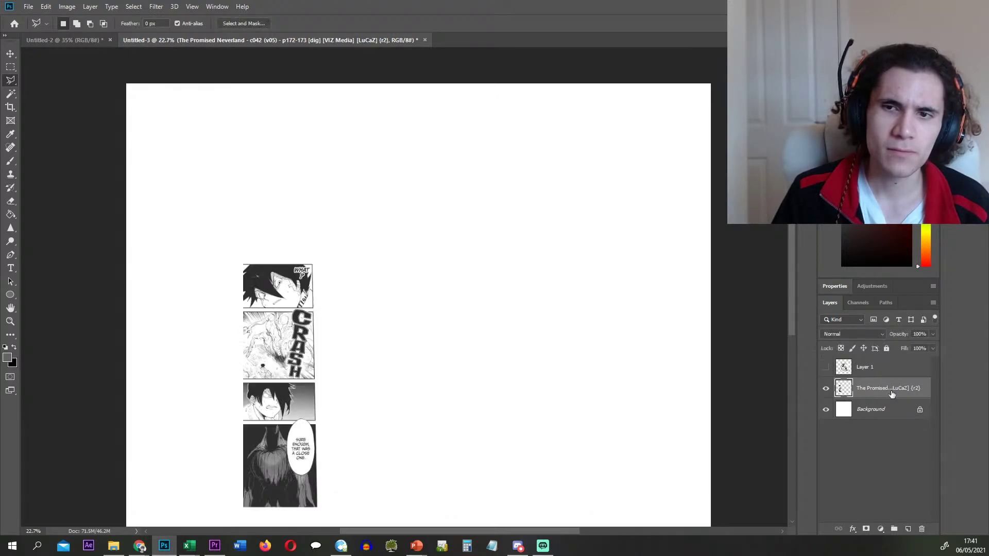
- Cut the "WHAT?" panel from the page layer using a rectangular selection, paste it in place on its own layer and hide it
scroll(263, 259, up, 12)
scroll(228, 309, down, 2)
key(m)
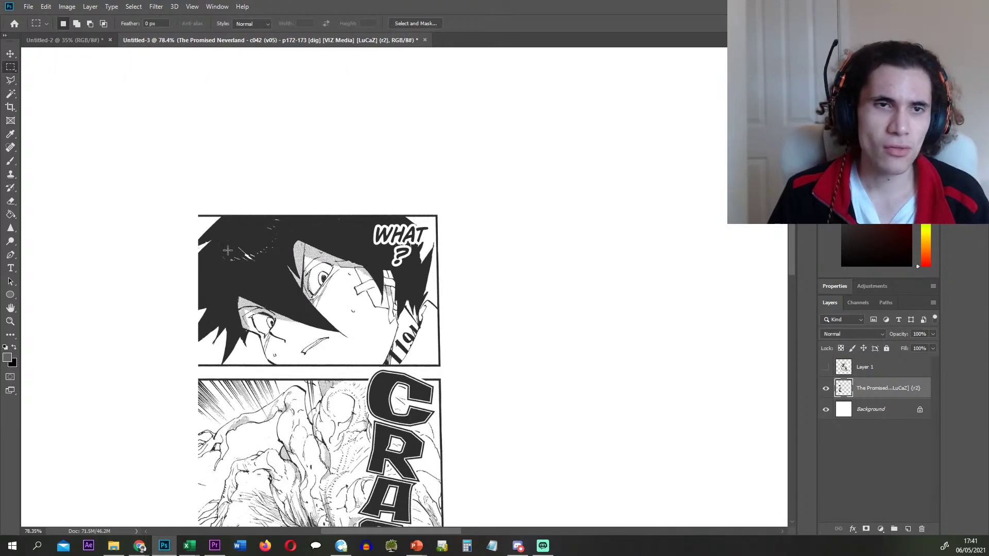
scroll(197, 234, up, 5)
scroll(194, 200, up, 3)
drag(201, 198, 591, 442)
scroll(571, 354, down, 3)
key(ctrl+x)
key(ctrl+v)
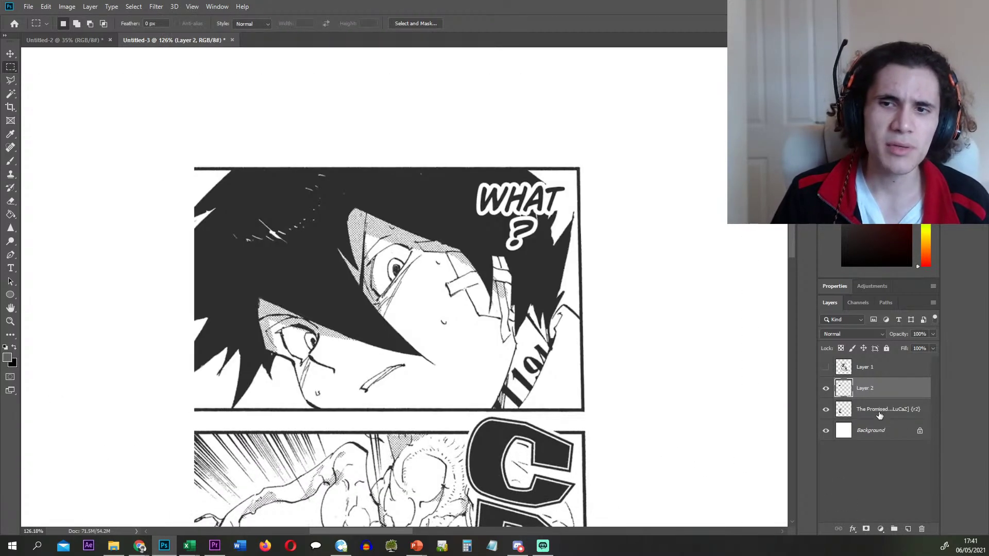
click(883, 419)
click(826, 388)
scroll(360, 342, down, 2)
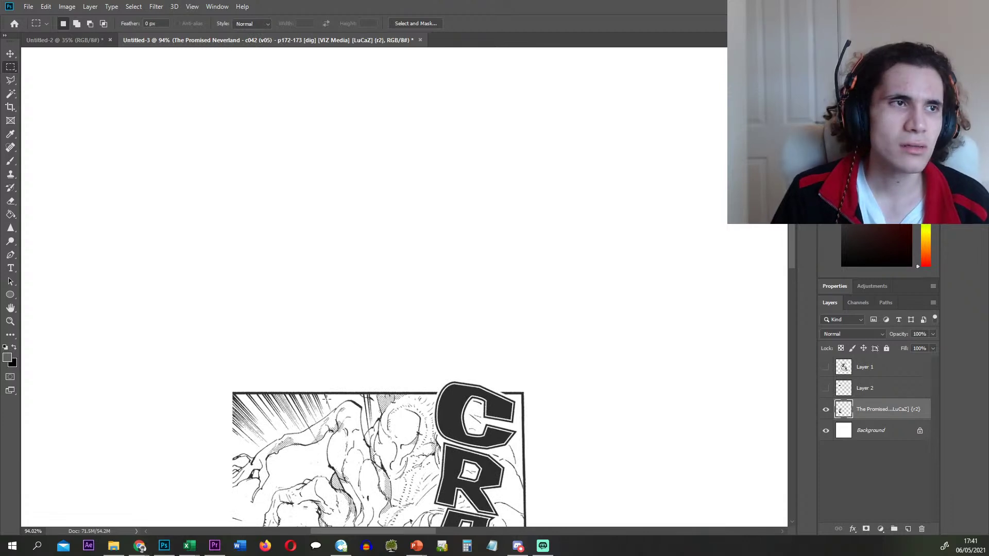
key(alt+Tab)
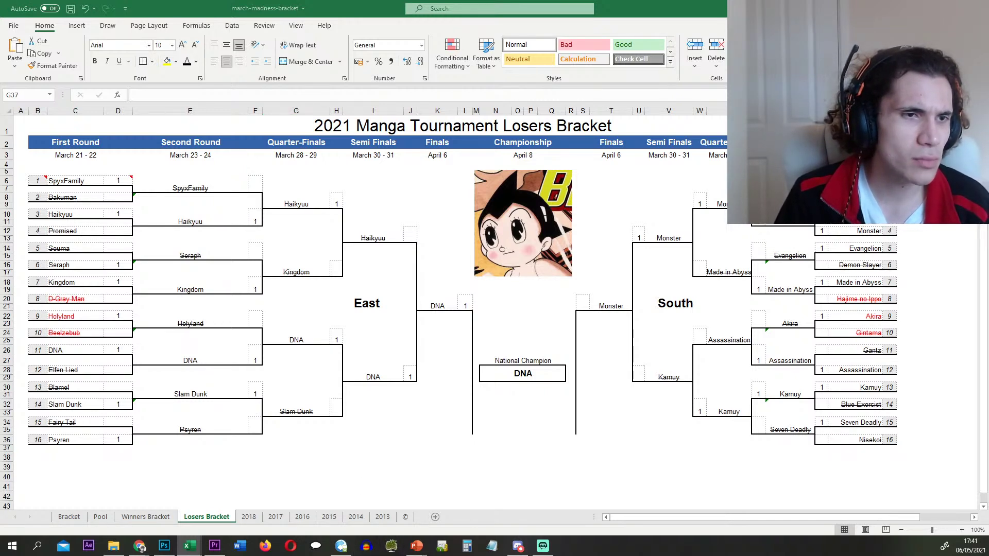
key(alt+Tab)
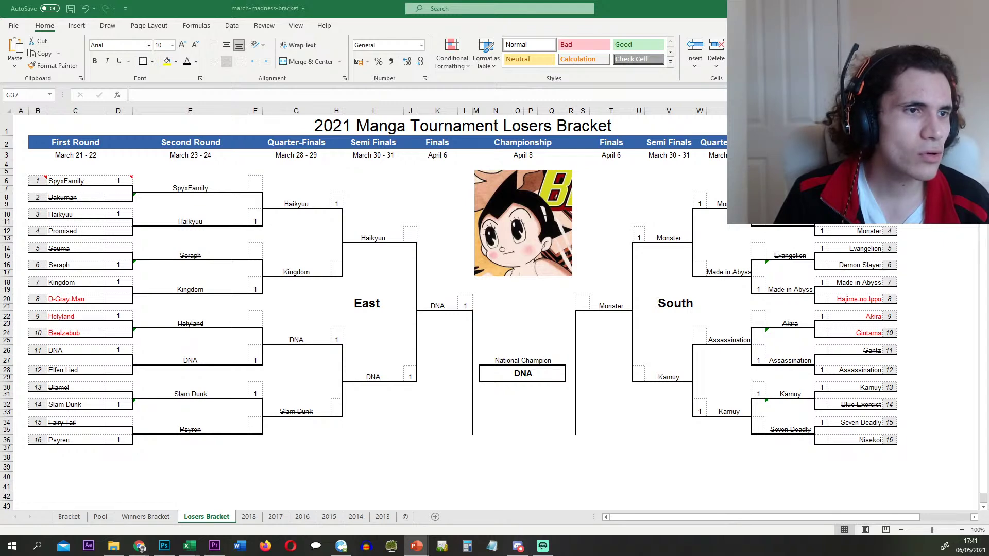
key(alt+Tab)
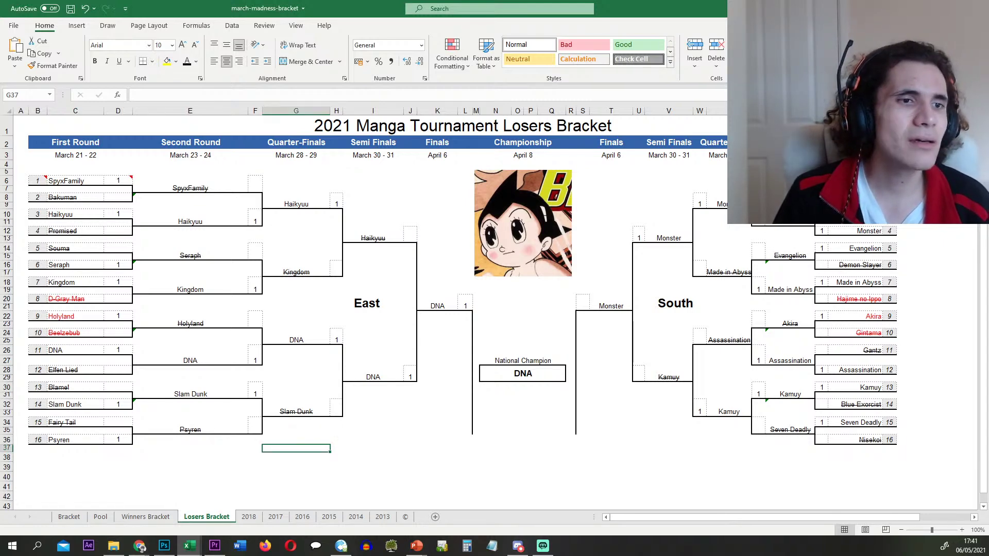
click(197, 341)
key(alt+Tab)
- Cut the CRASH panel from the page layer using a rectangular selection, paste it in place on a new layer and hide it
scroll(487, 276, down, 3)
drag(493, 277, 150, 485)
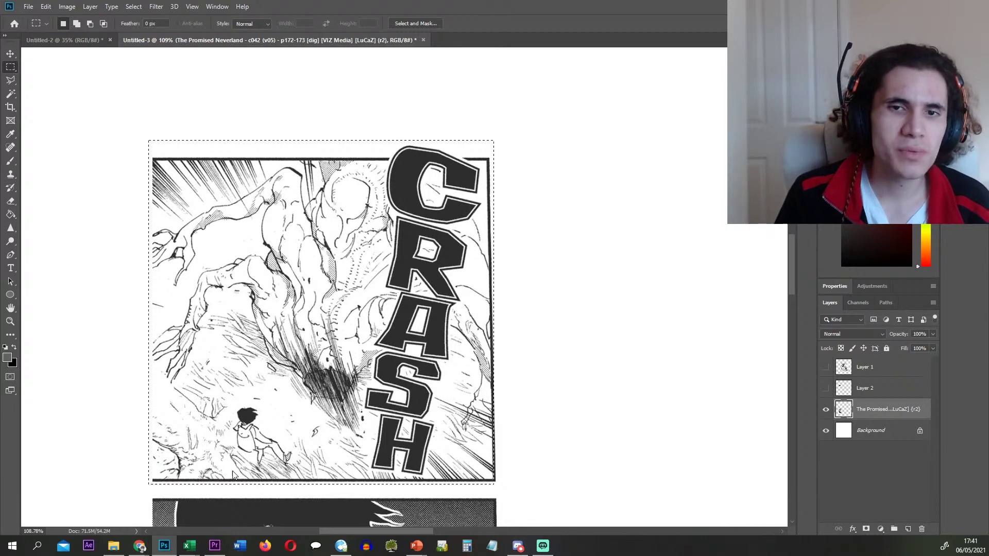
key(ctrl+x)
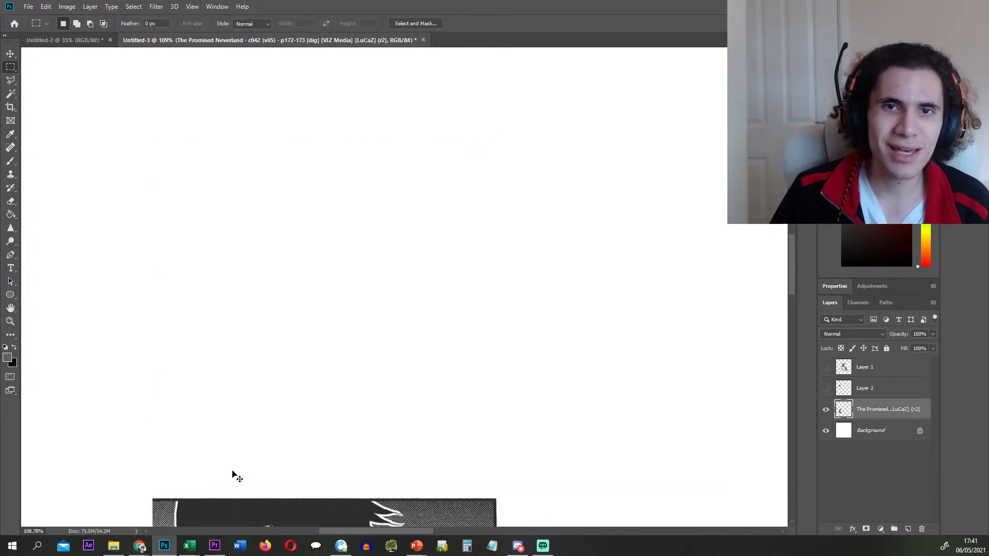
key(ctrl+shift+v)
click(871, 436)
click(826, 409)
- Select the face panel above the last panel on the page layer with a rectangular marquee
scroll(206, 448, down, 5)
scroll(139, 470, up, 4)
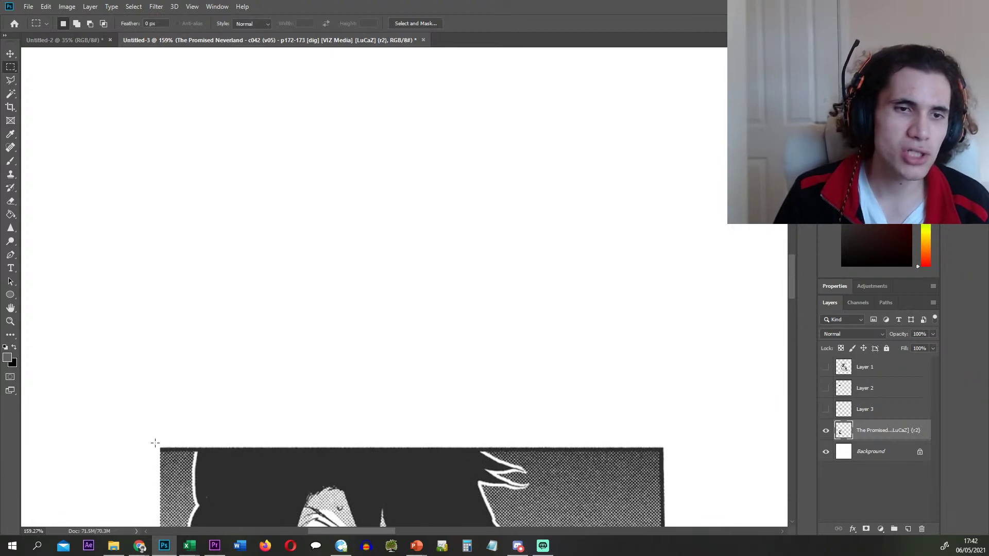
drag(156, 442, 670, 470)
scroll(665, 467, down, 2)
scroll(631, 453, up, 7)
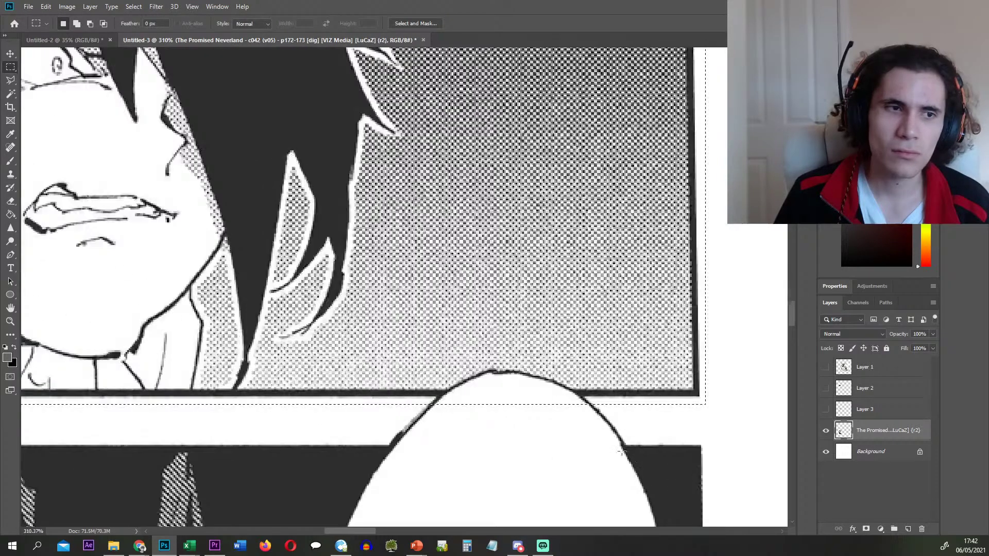
- Subtract the overlapping top of the speech bubble from the face panel's selection, tracing the bubble's outline with the Polygonal Lasso
scroll(600, 425, down, 2)
scroll(595, 407, up, 3)
scroll(596, 403, up, 4)
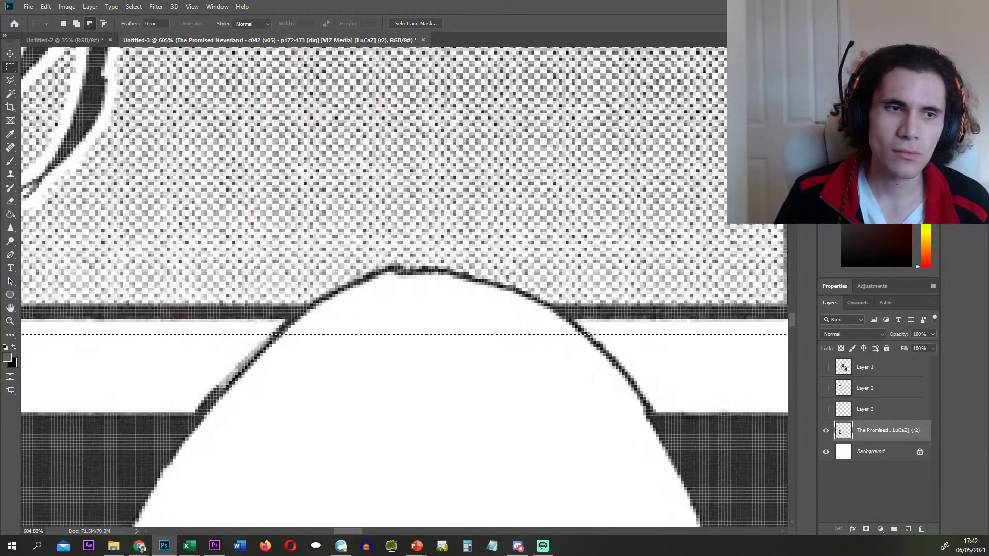
key(l)
scroll(415, 336, up, 1)
scroll(249, 364, up, 3)
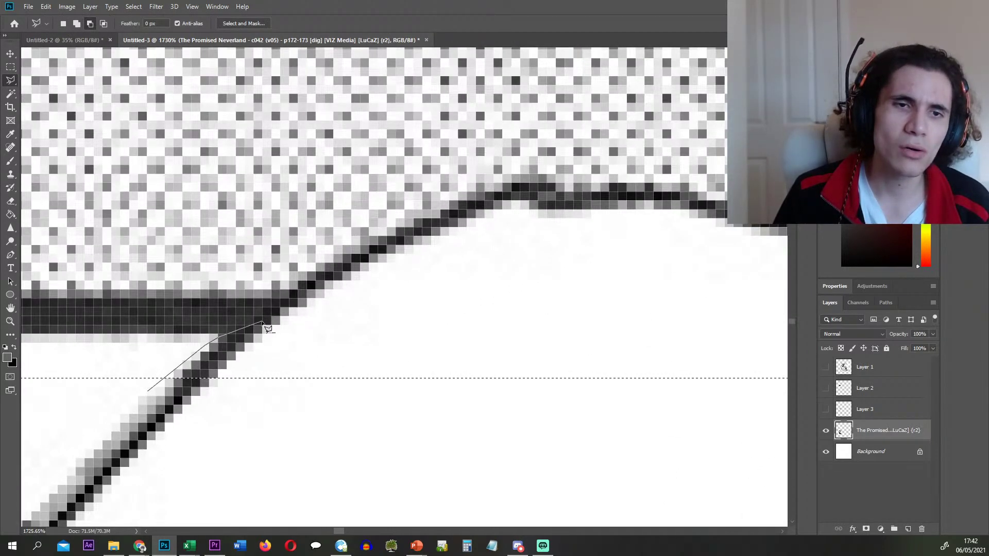
click(235, 337)
click(298, 283)
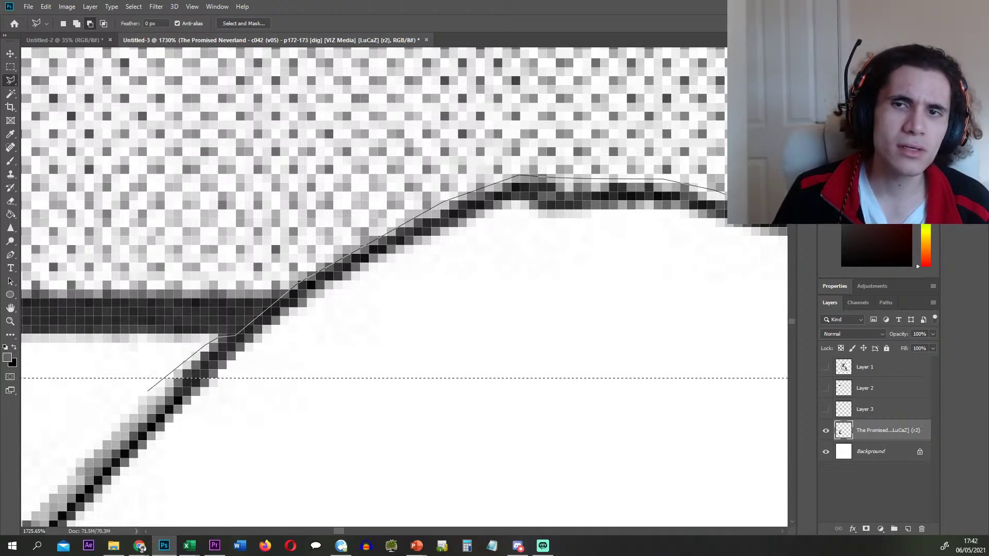
click(680, 211)
click(728, 219)
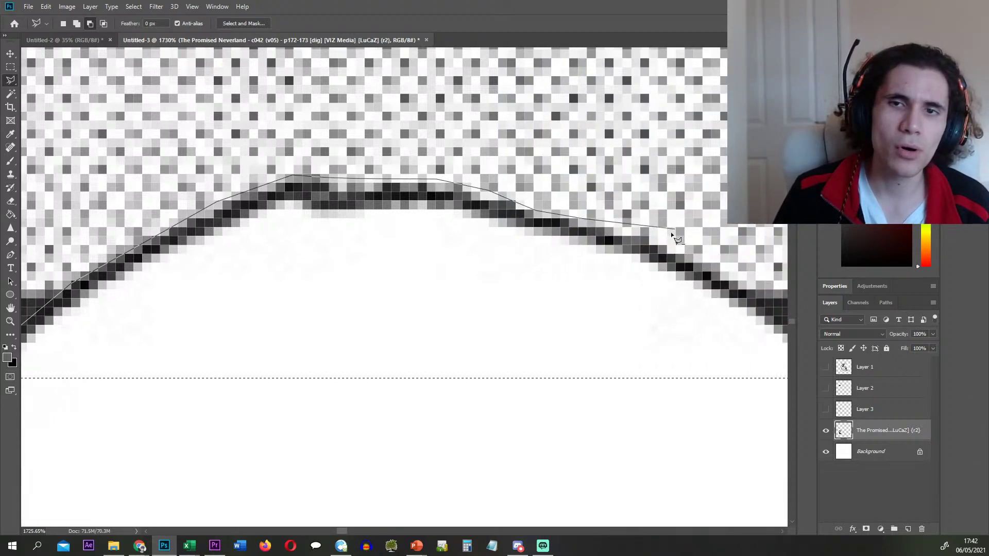
click(672, 244)
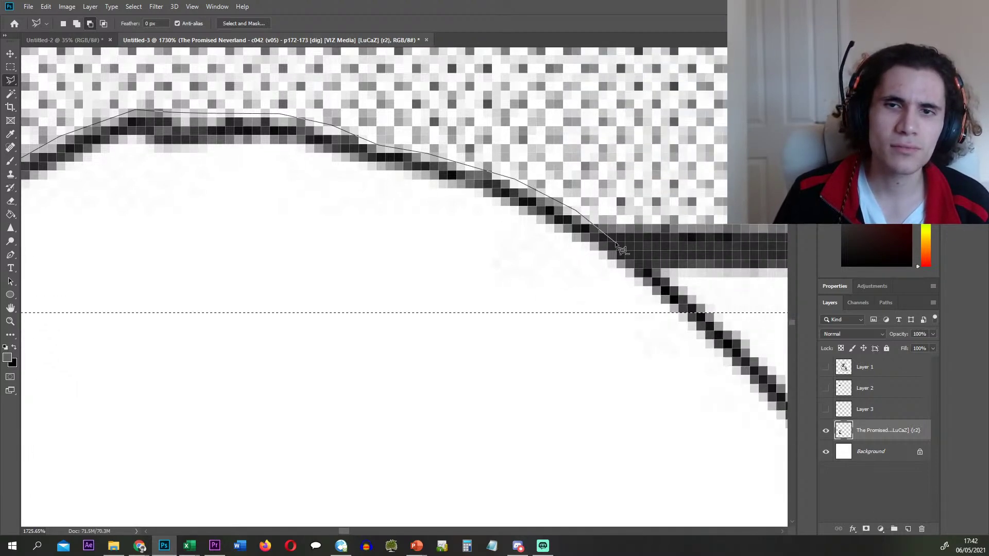
click(717, 296)
click(758, 353)
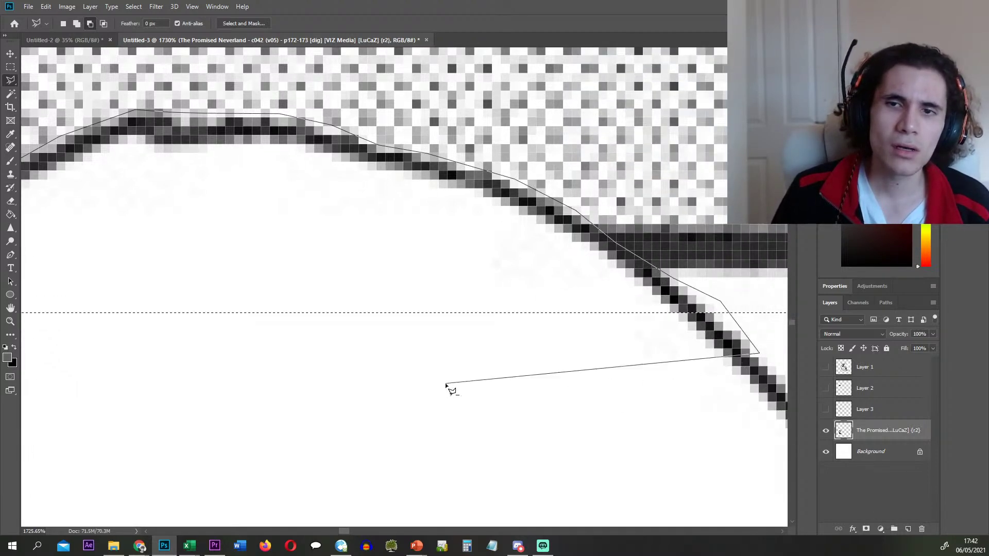
double_click(447, 386)
- Cut the selected face panel from the page layer, paste it in place on a new layer and hide that layer
scroll(437, 338, up, 1)
scroll(433, 339, down, 5)
key(ctrl+x)
scroll(403, 316, down, 6)
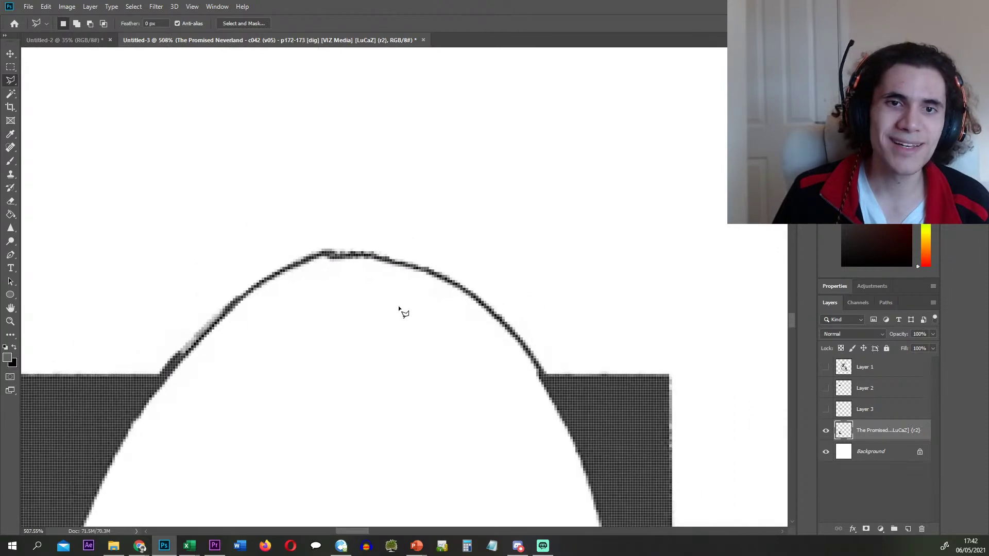
key(ctrl+shift+v)
click(872, 448)
click(828, 432)
scroll(408, 225, down, 5)
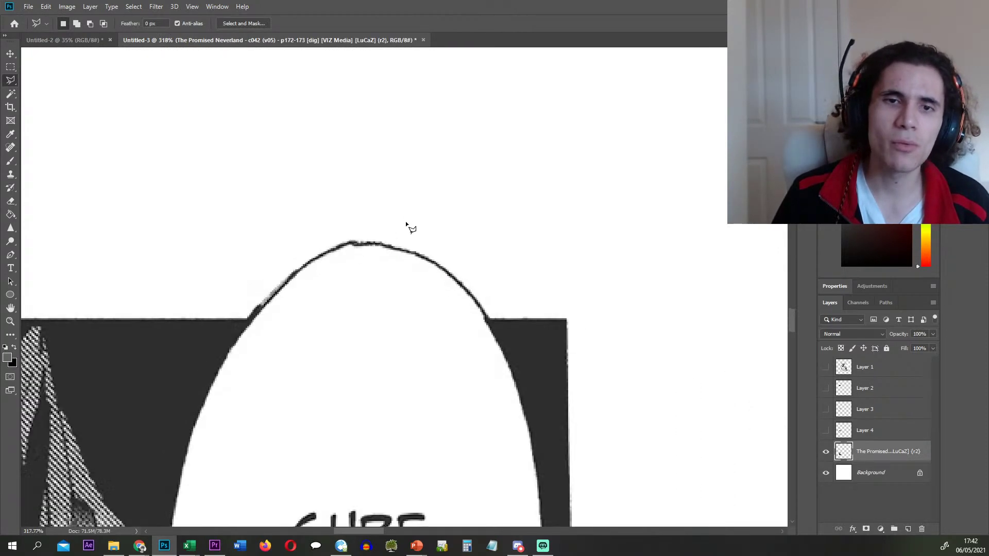
- Cut the last panel and its speech bubble from the page layer using a rectangular selection and paste it in place on a new layer
key(m)
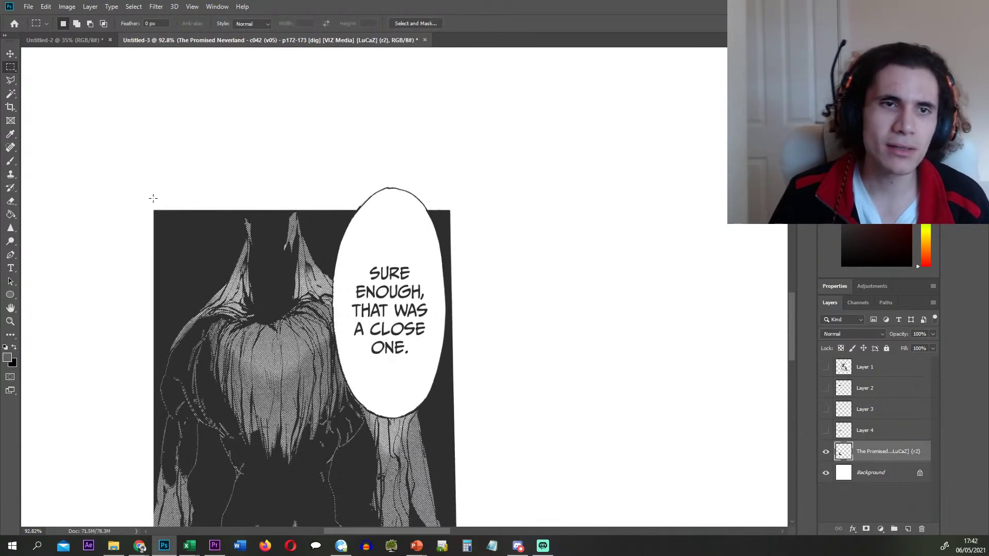
mouse_move(151, 187)
mouse_down()
mouse_move(472, 251)
mouse_move(480, 511)
mouse_move(458, 417)
mouse_up()
key(ctrl+x)
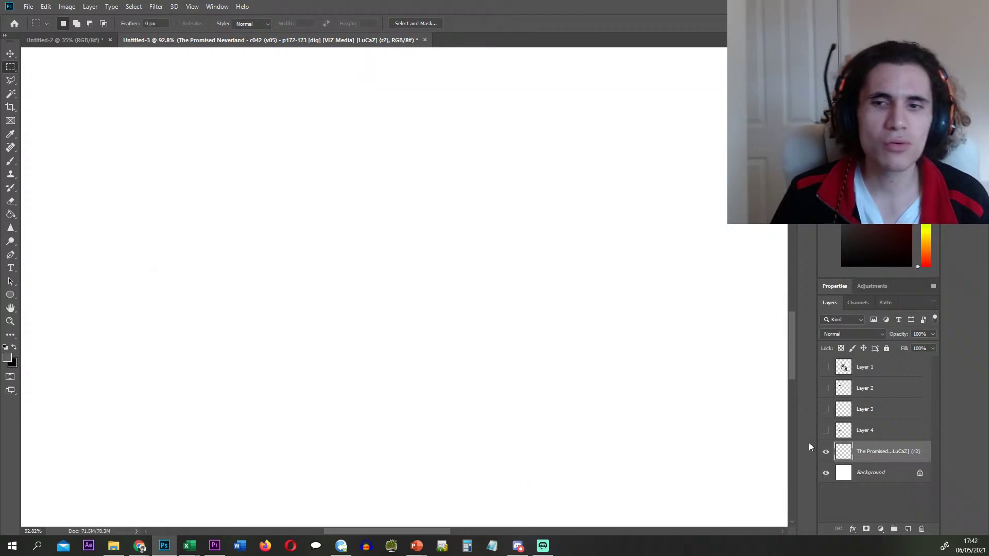
key(ctrl+shift+v)
- Delete the emptied original page layer and make all hidden panel layers visible
click(860, 472)
key(Delete)
drag(825, 430, 826, 368)
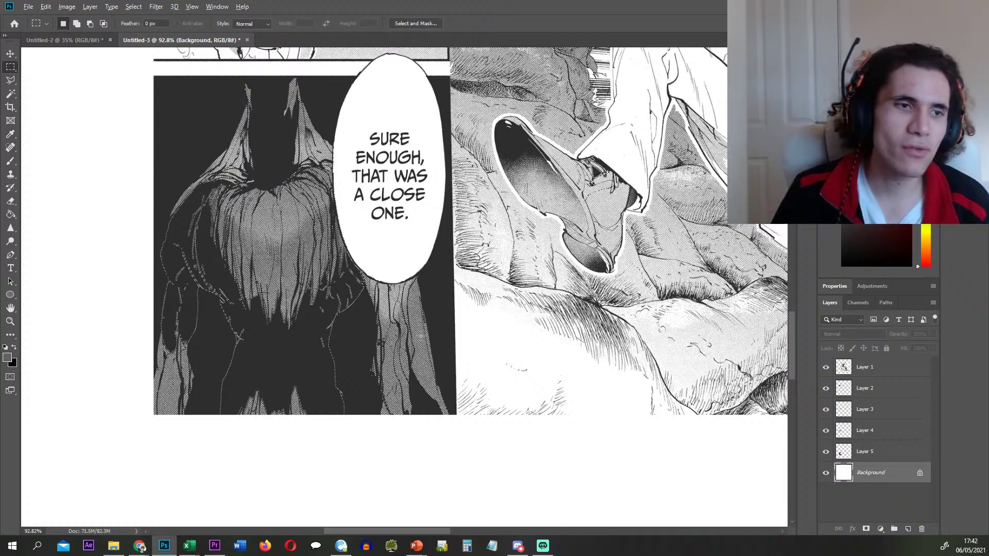
- Export Layer 1, the large action panel, as a PNG named 152 into New folder (2) inside Episode 2
scroll(421, 335, down, 10)
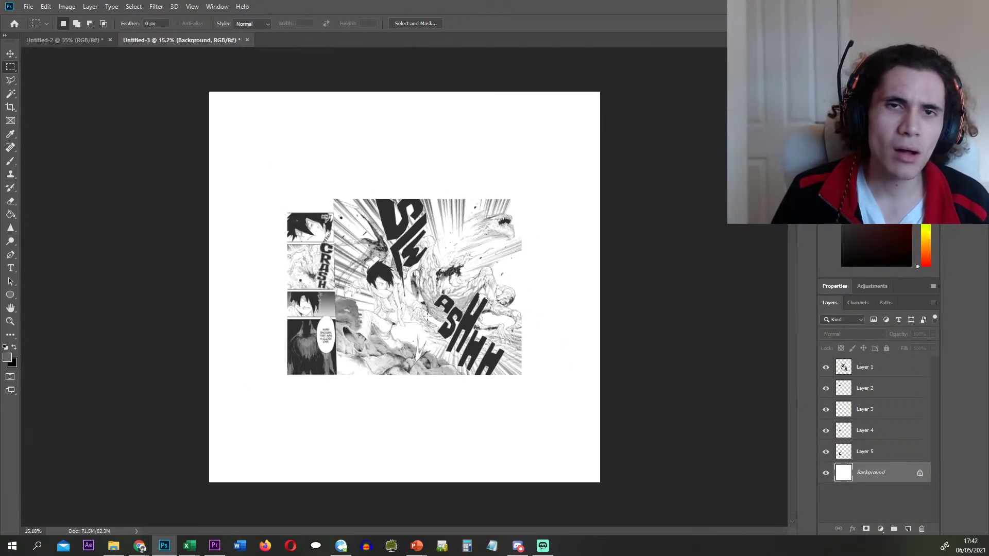
right_click(880, 365)
key(Escape)
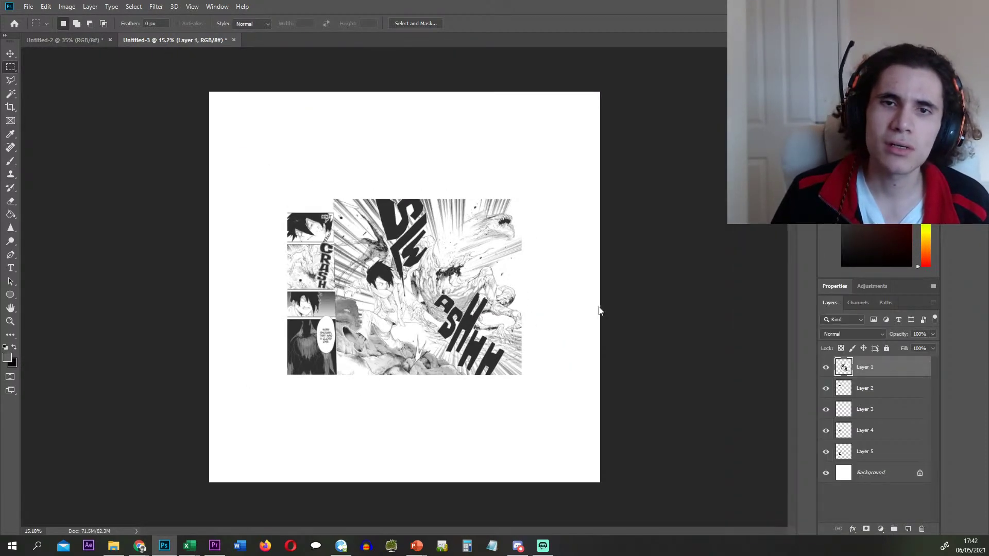
click(270, 290)
click(276, 302)
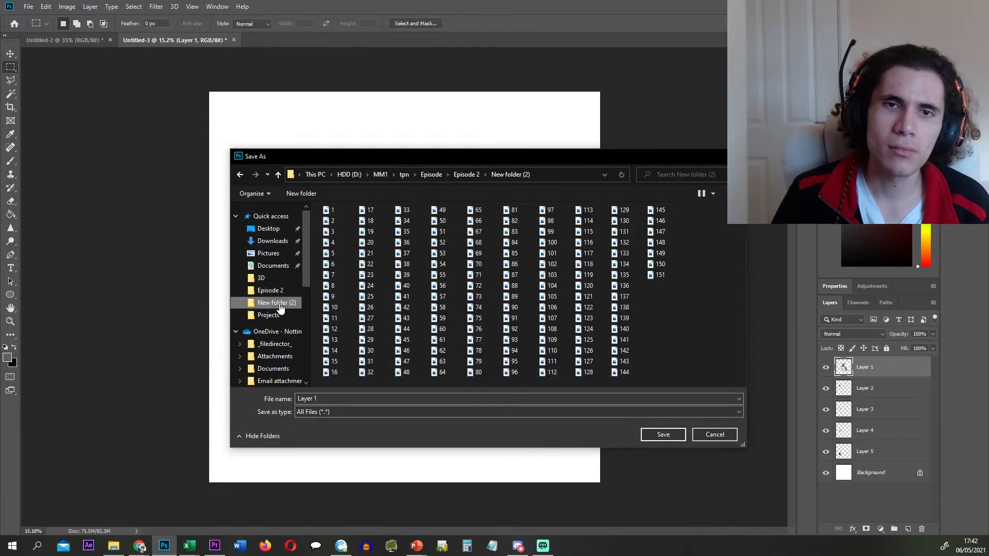
click(418, 398)
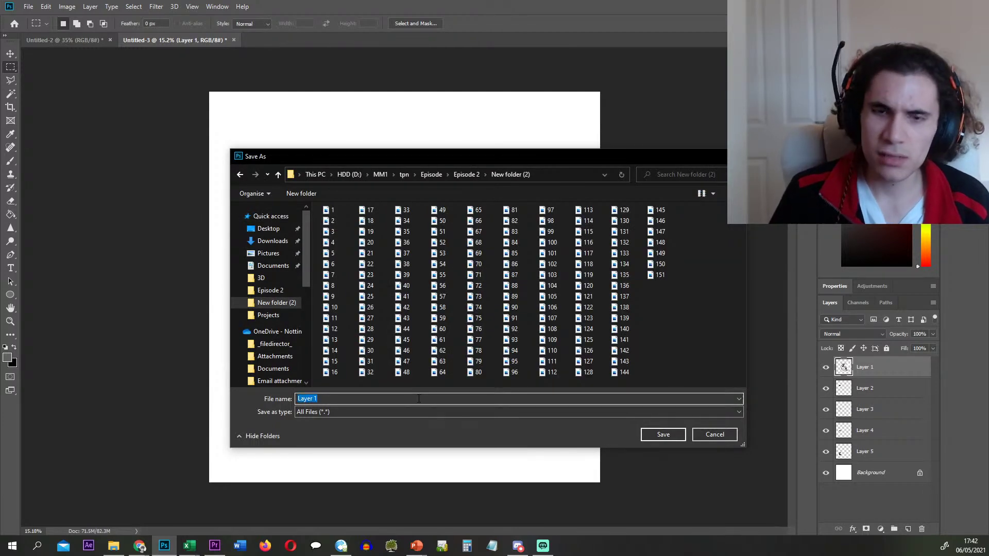
text(1)
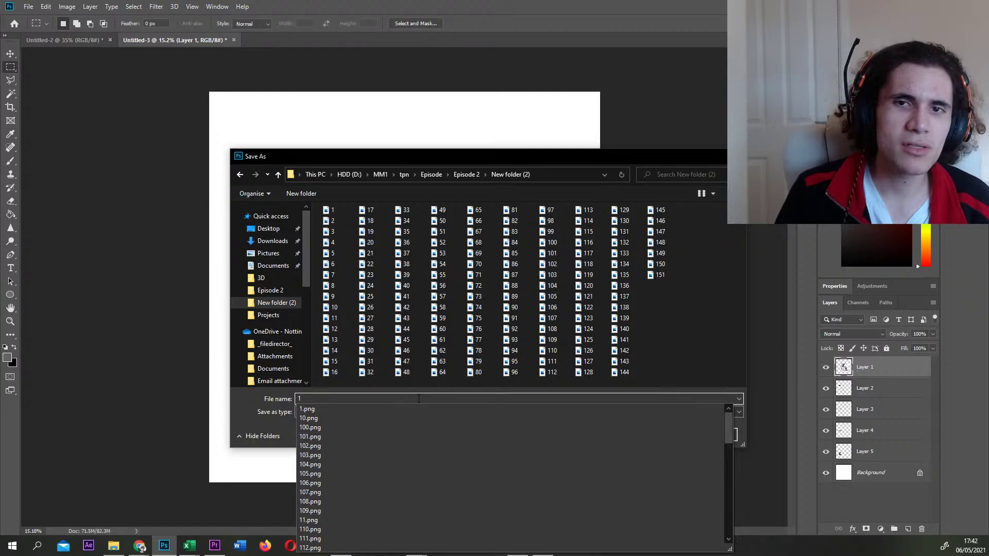
text(52)
key(Return)
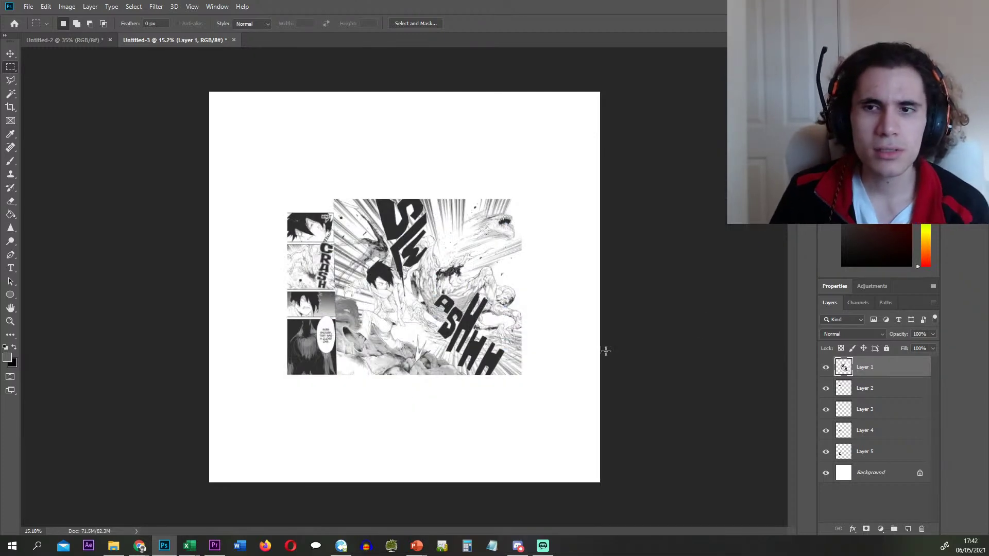
- Delete the exported Layer 1 and export Layer 2, the uppermost face panel, as 153 in the same folder
key(Delete)
right_click(860, 366)
click(819, 187)
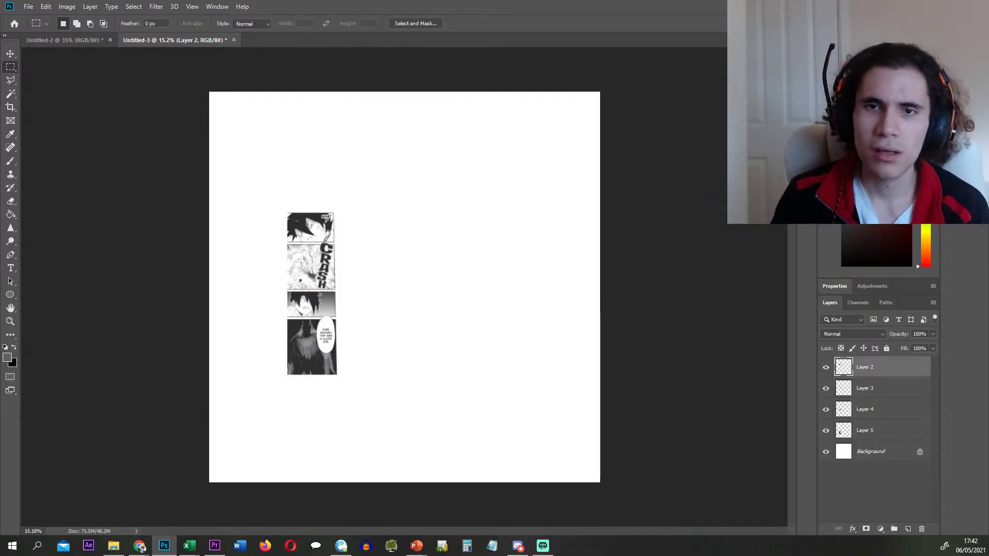
key(ctrl+shift+apostrophe)
text(154)
key(Return)
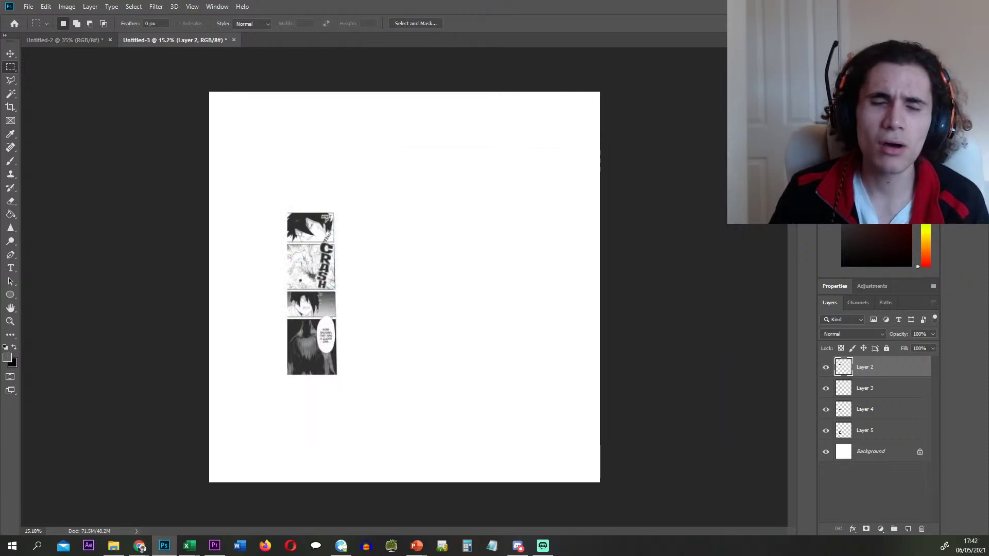
- Check the last panel number used in New folder (2) in File Explorer and return to Photoshop
key(alt+Tab)
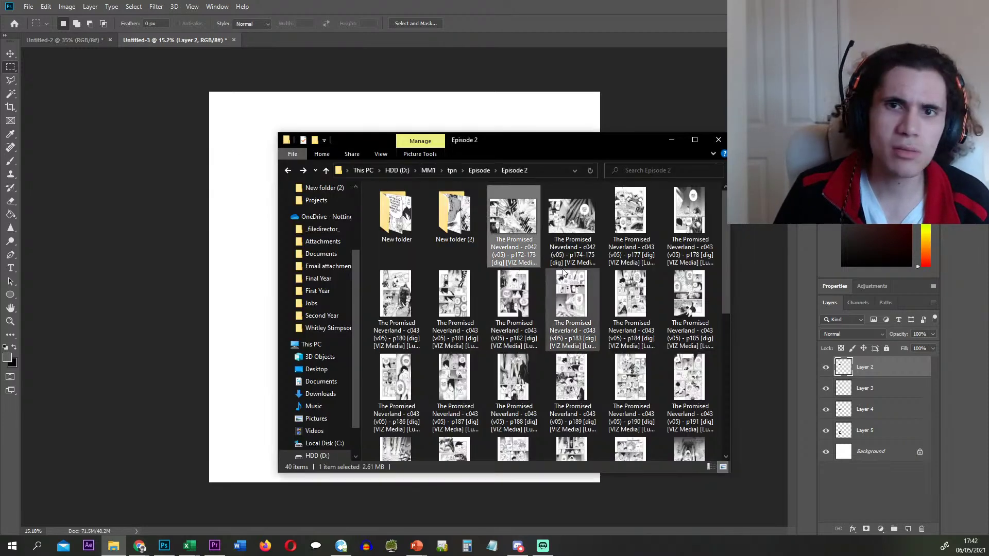
double_click(456, 222)
scroll(462, 286, down, 13)
scroll(462, 282, down, 5)
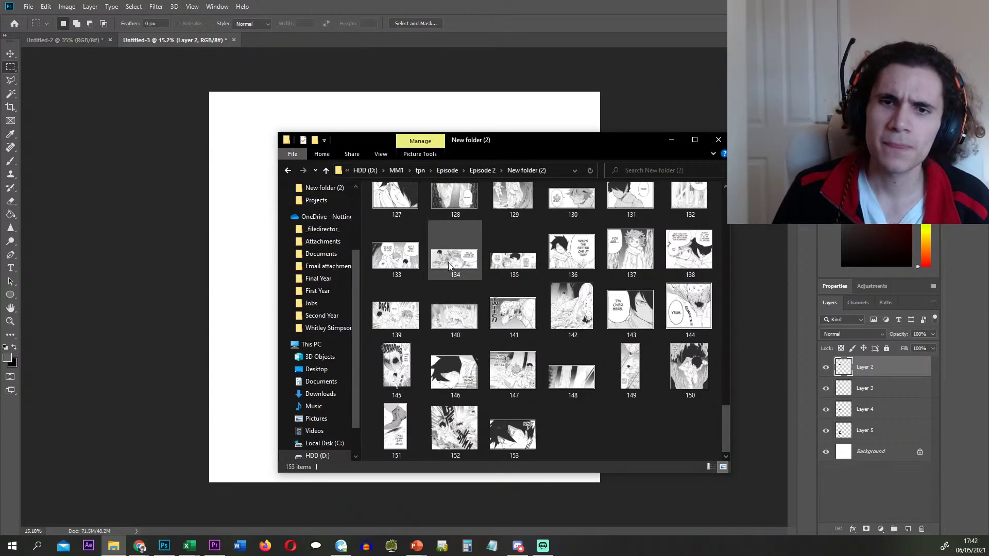
key(alt+Tab)
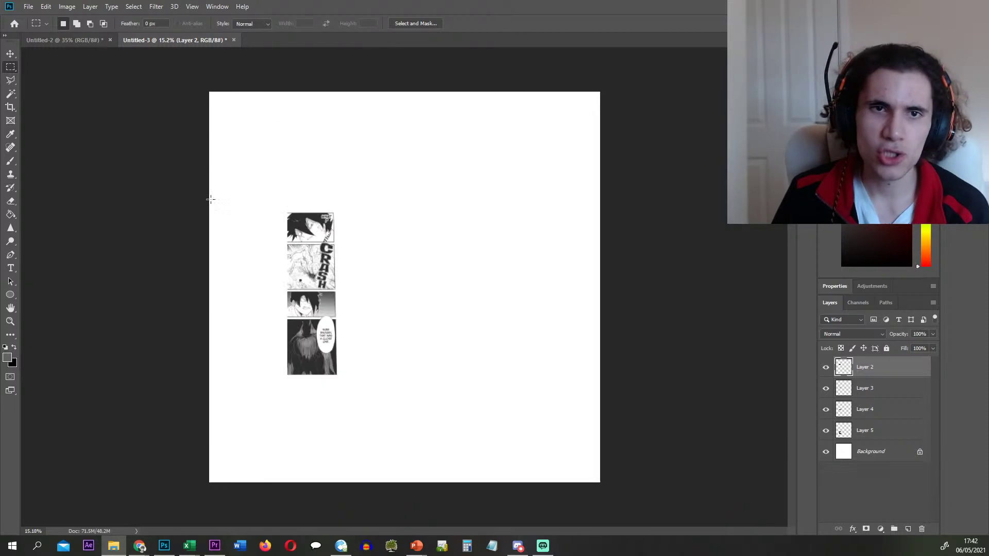
- Delete the exported Layer 2 and export Layer 3, the CRASH panel, as 154
right_click(884, 384)
click(778, 196)
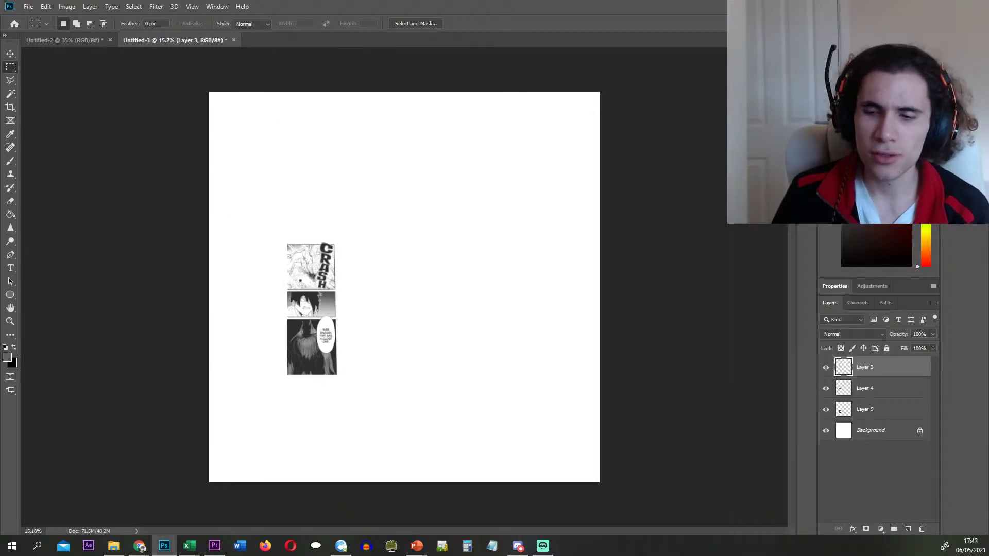
key(Return)
text(154)
key(Return)
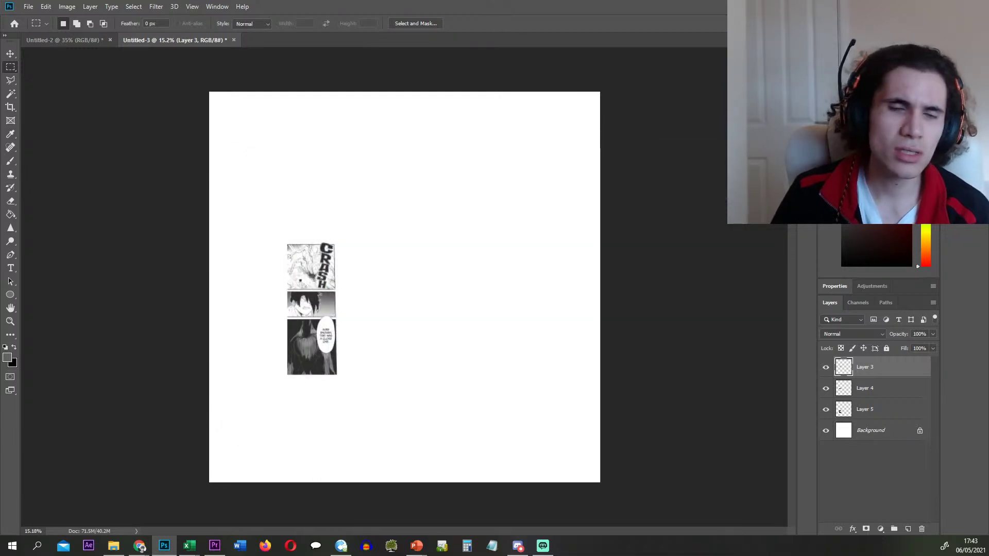
- Delete the exported Layer 3 and export Layer 4, the remaining face panel, as 155
key(Delete)
right_click(878, 371)
click(778, 188)
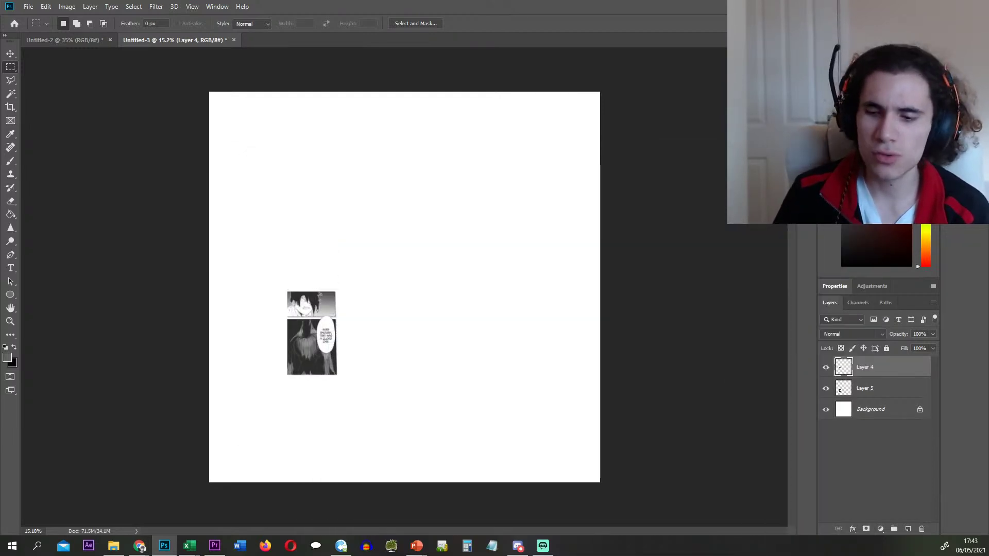
text(155)
key(Return)
- Delete the exported Layer 4, export Layer 5, the dark speech-bubble panel, as 156, and delete that layer too
key(Delete)
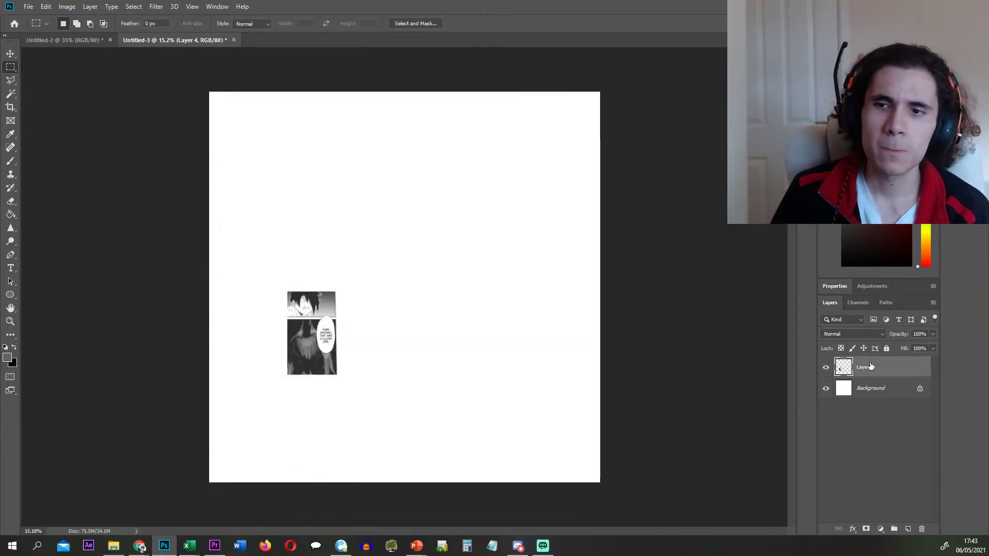
right_click(869, 366)
click(778, 188)
text(156)
key(Return)
key(Delete)
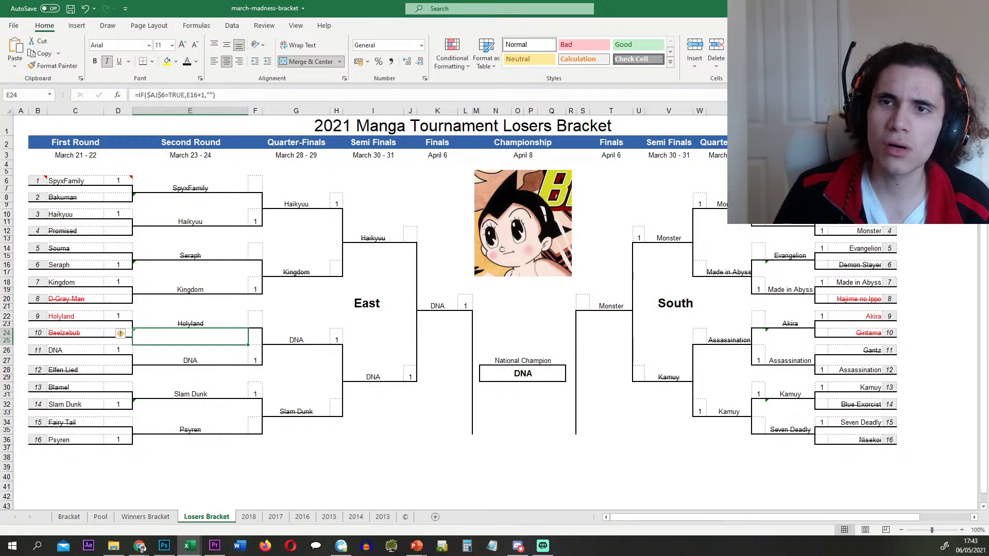
- Review the second-round, quarter-final, semi-final and final columns on the South side of the Excel Losers Bracket sheet
click(789, 111)
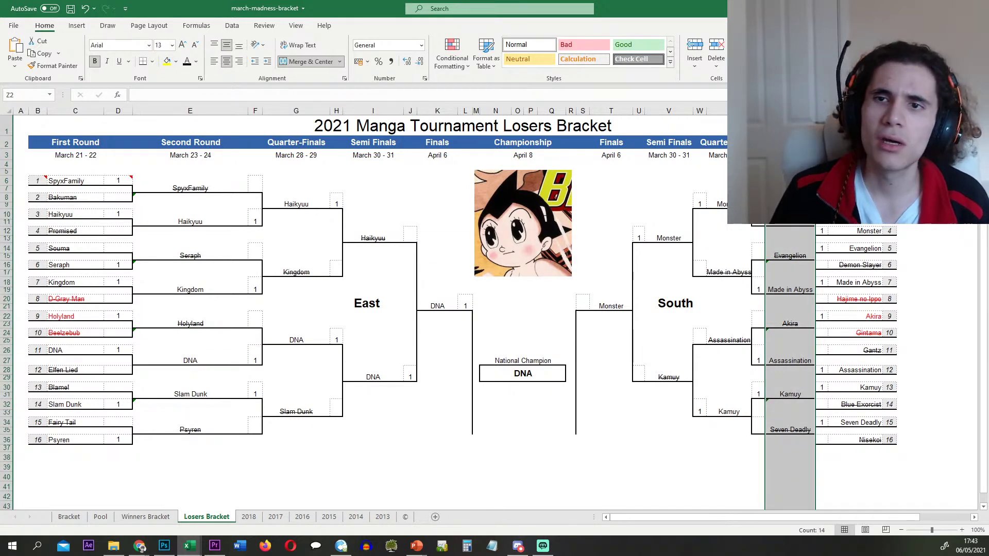
drag(190, 183, 779, 427)
click(699, 467)
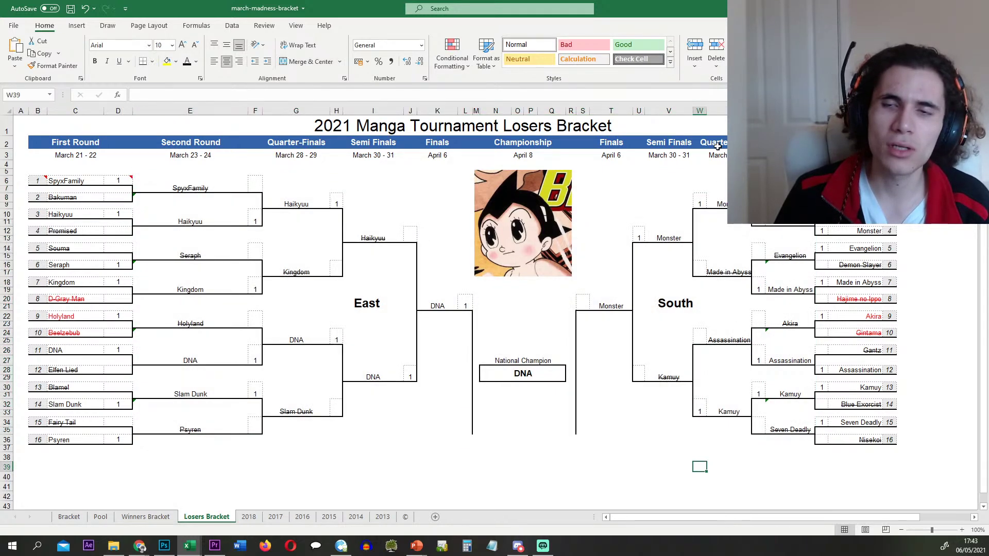
click(723, 106)
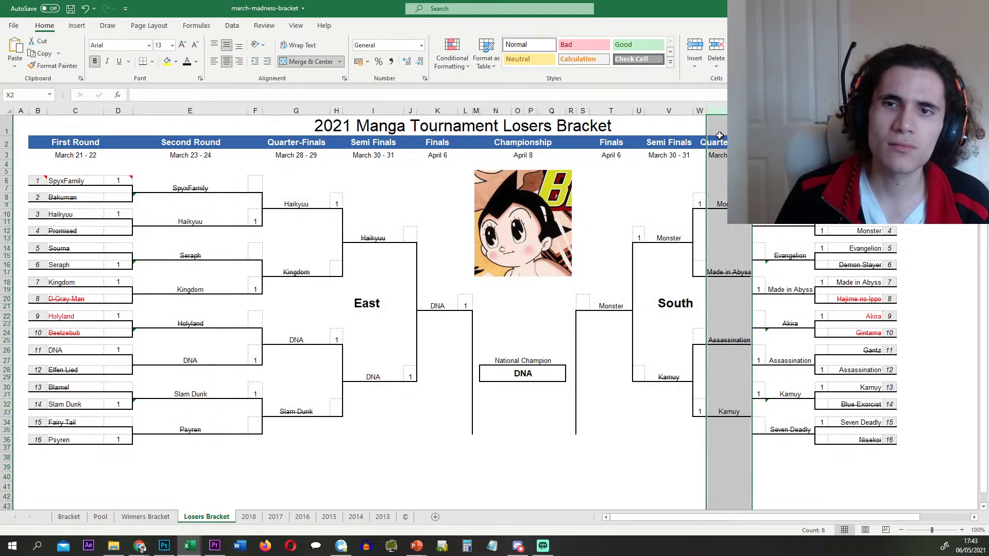
click(664, 109)
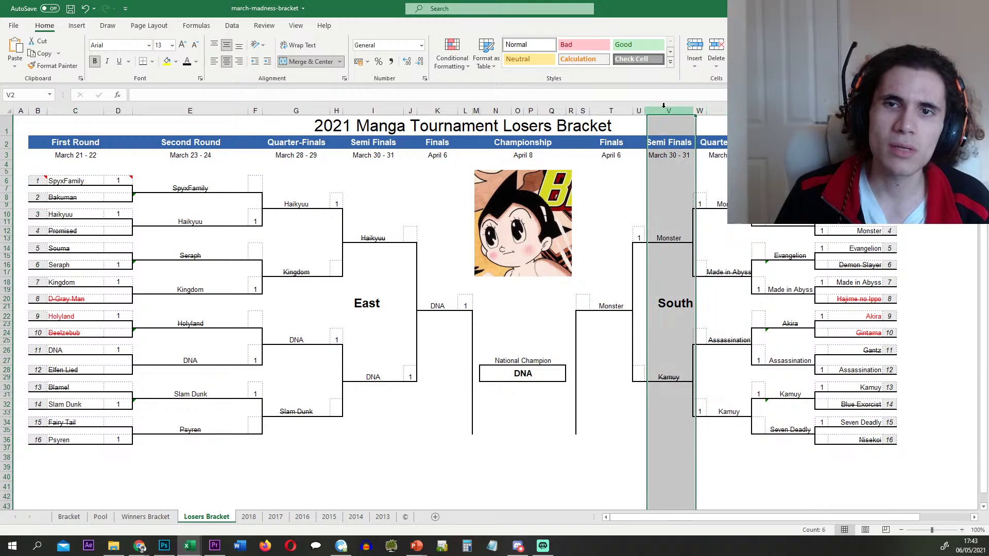
click(608, 112)
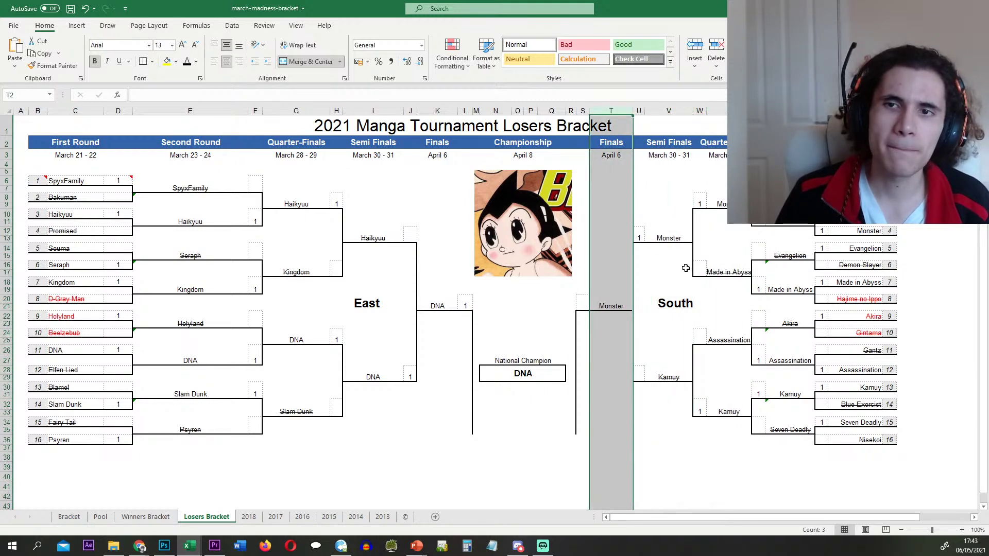
- Go through the South side's second-round entries one by one, and look at the East side's second-round column
click(791, 186)
click(790, 218)
click(791, 252)
click(790, 300)
click(785, 321)
click(785, 364)
click(789, 394)
click(790, 429)
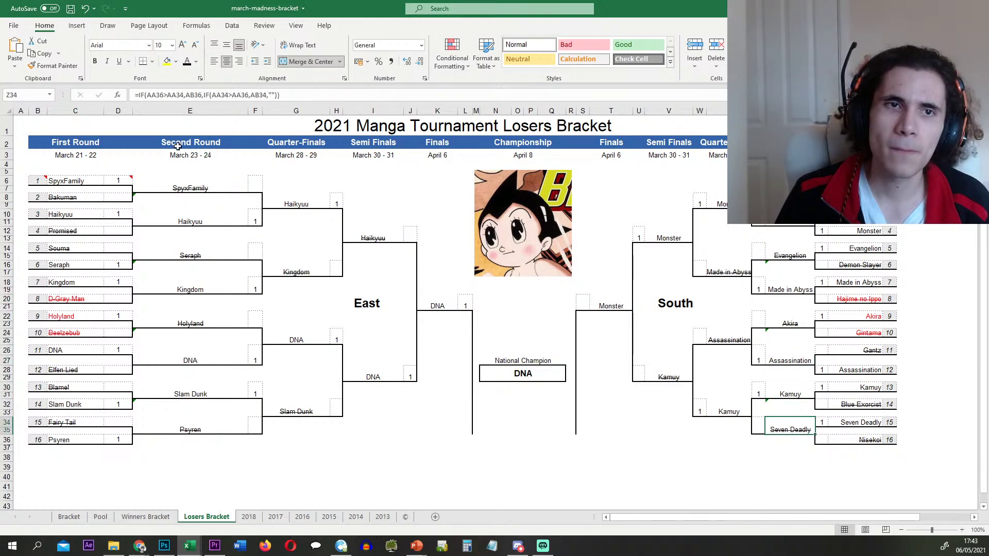
click(189, 112)
click(487, 394)
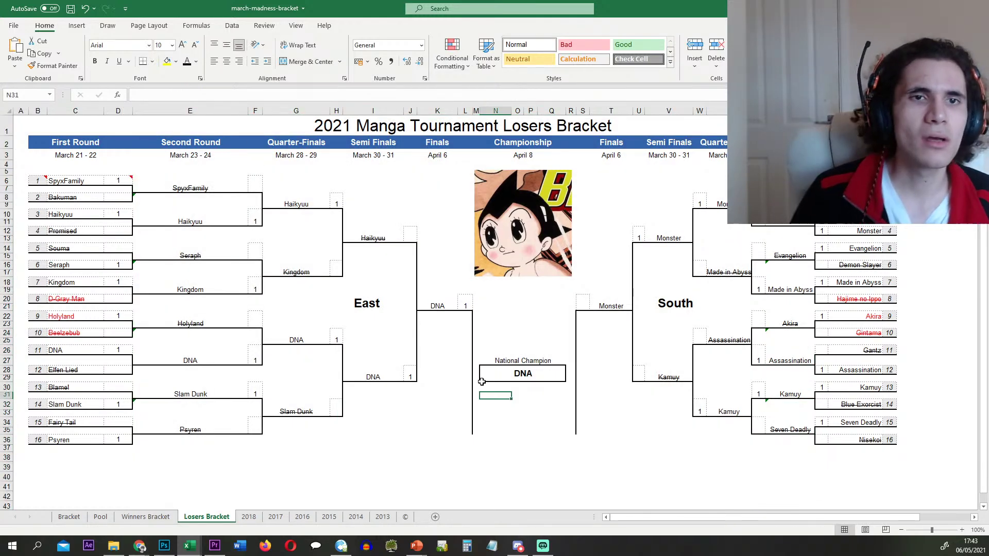
- Switch to File Explorer, inspect the newly exported panels in New folder (2) and return to the Episode 2 folder
key(alt+Tab)
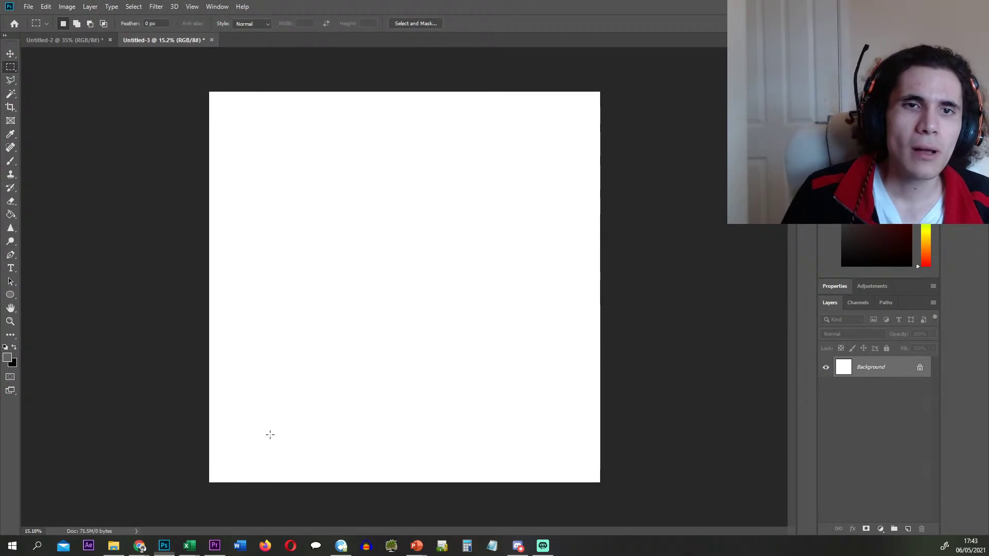
key(alt+Tab)
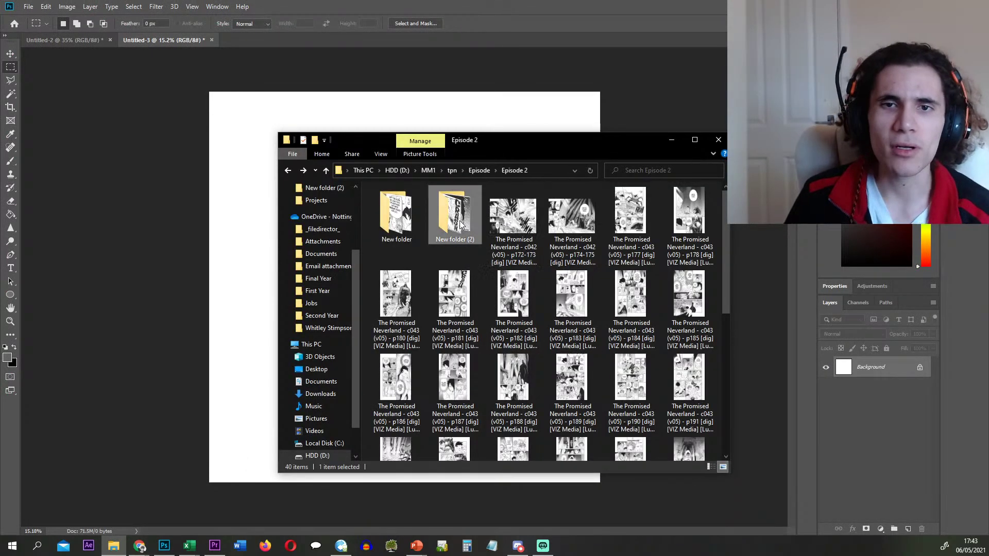
scroll(462, 337, down, 3)
scroll(462, 332, down, 10)
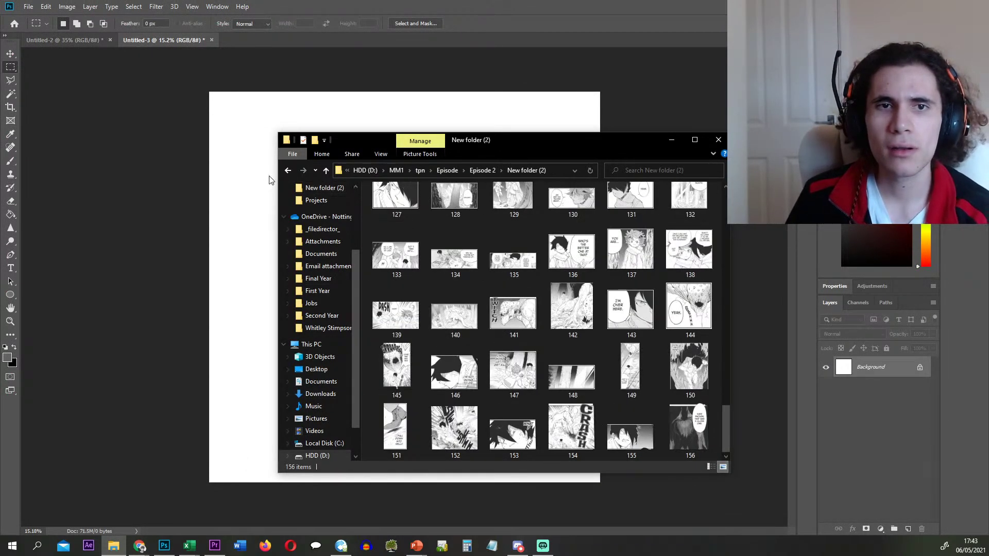
click(285, 172)
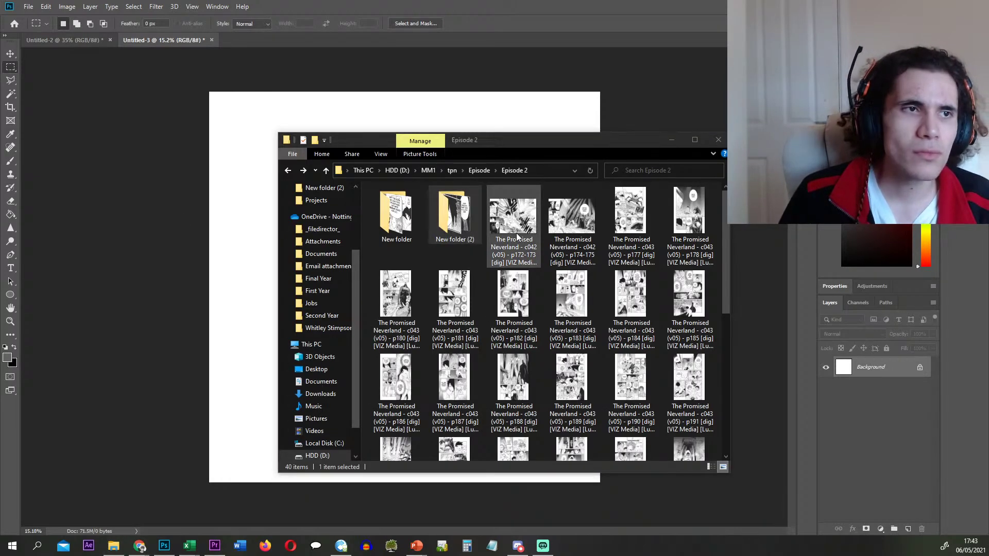
- Switch to the Excel Losers Bracket sheet, look over the South side's late rounds again, and return to Photoshop
key(alt+Tab)
click(716, 171)
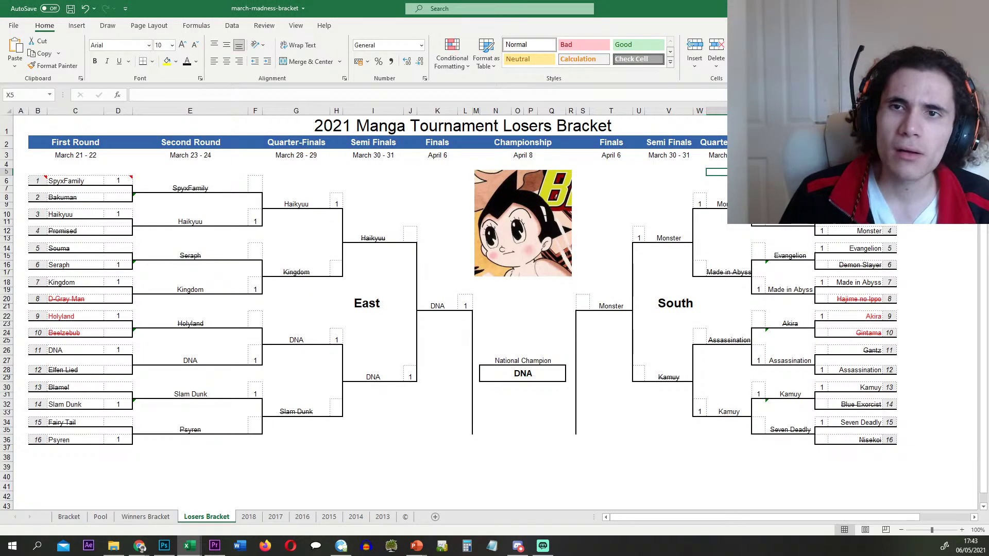
click(664, 142)
click(608, 144)
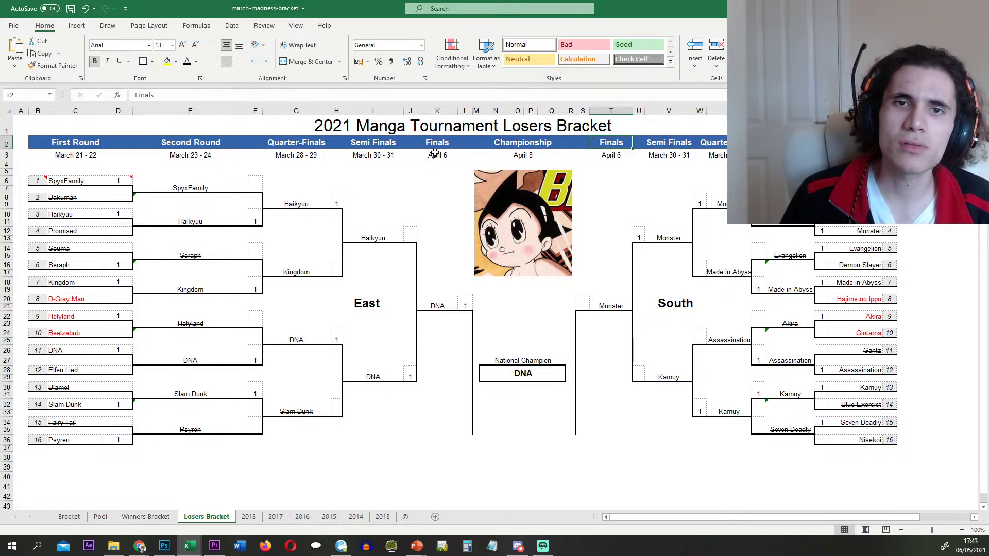
click(659, 107)
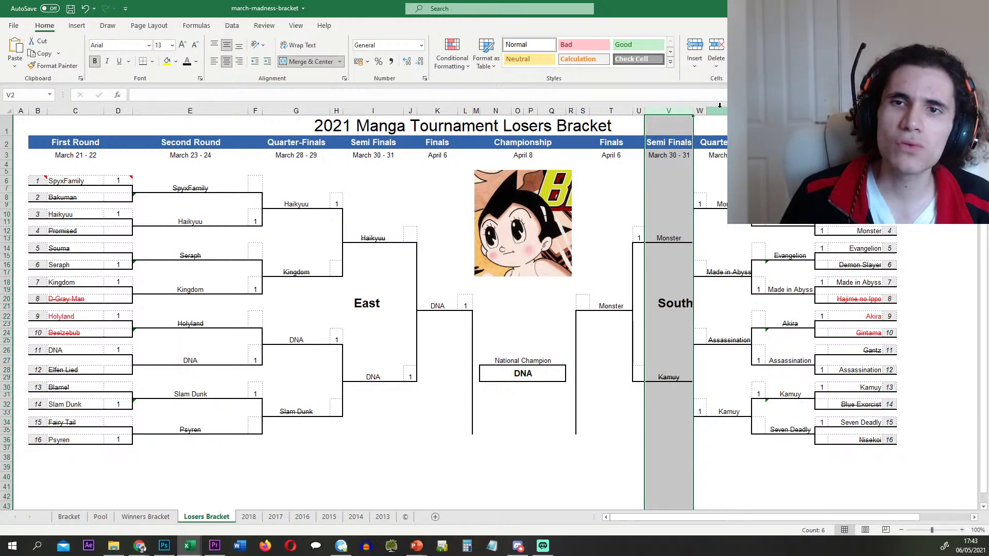
key(alt+Tab)
key(alt+Tab)
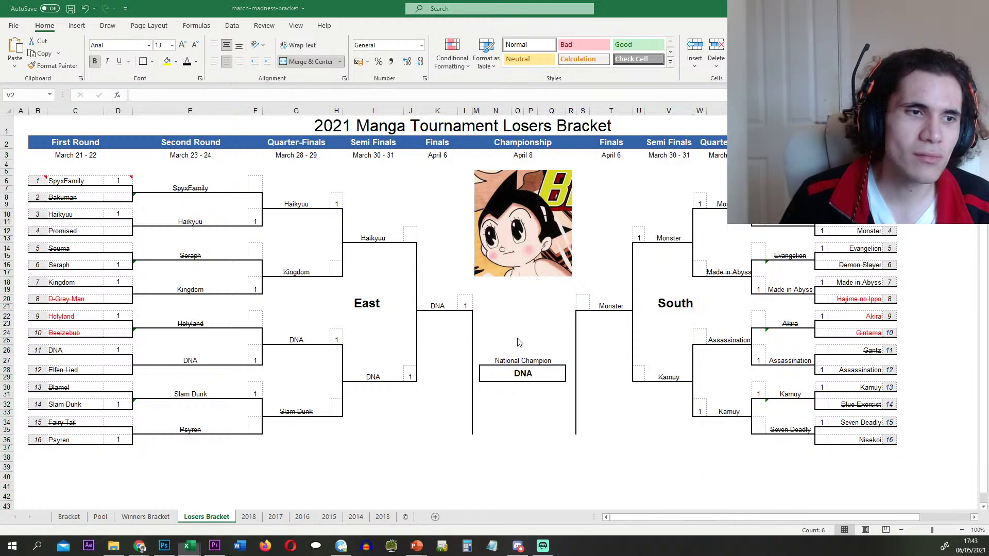
key(alt+Tab)
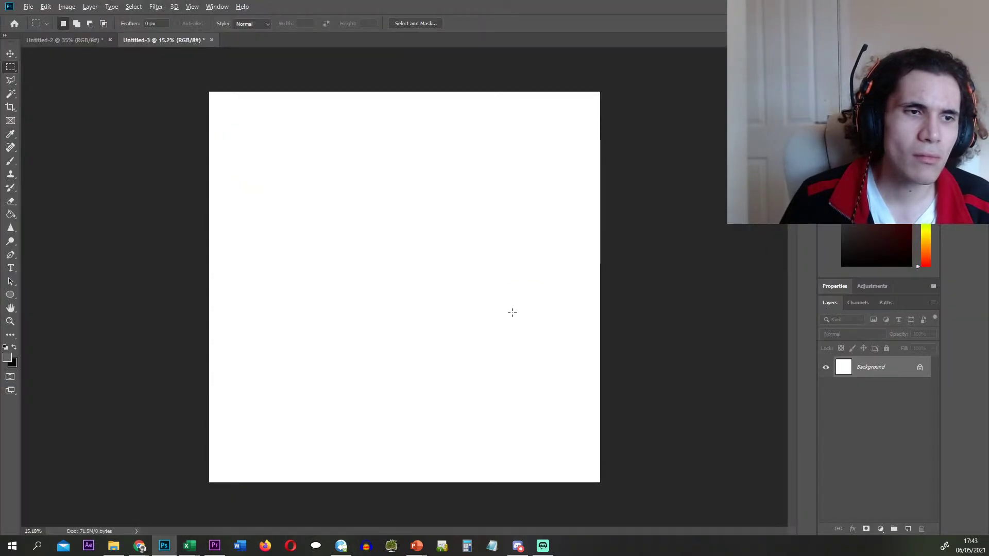
- Place the manga spread p174-175 from the Episode 2 folder into the emptied Untitled-3 document at its default size
key(alt+Tab)
click(512, 219)
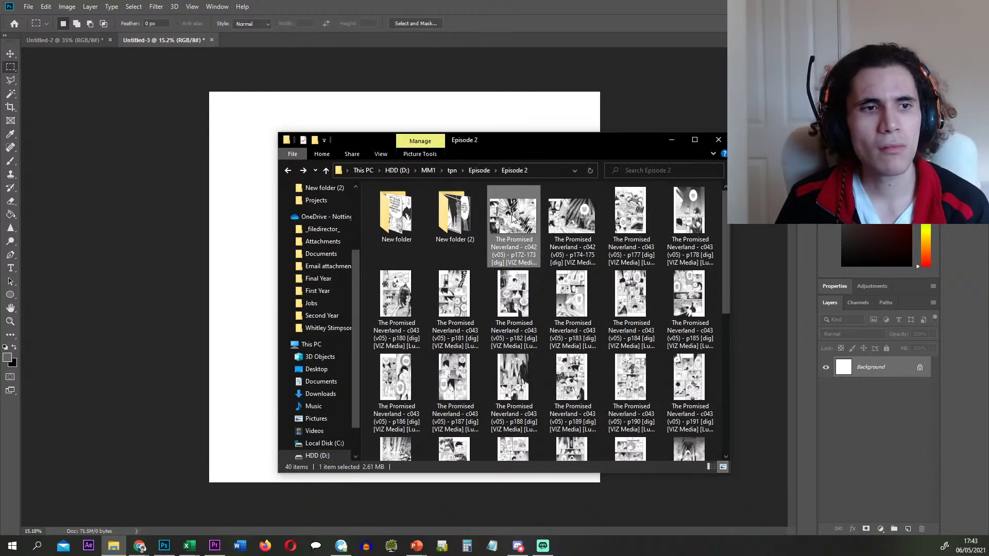
drag(572, 216, 156, 226)
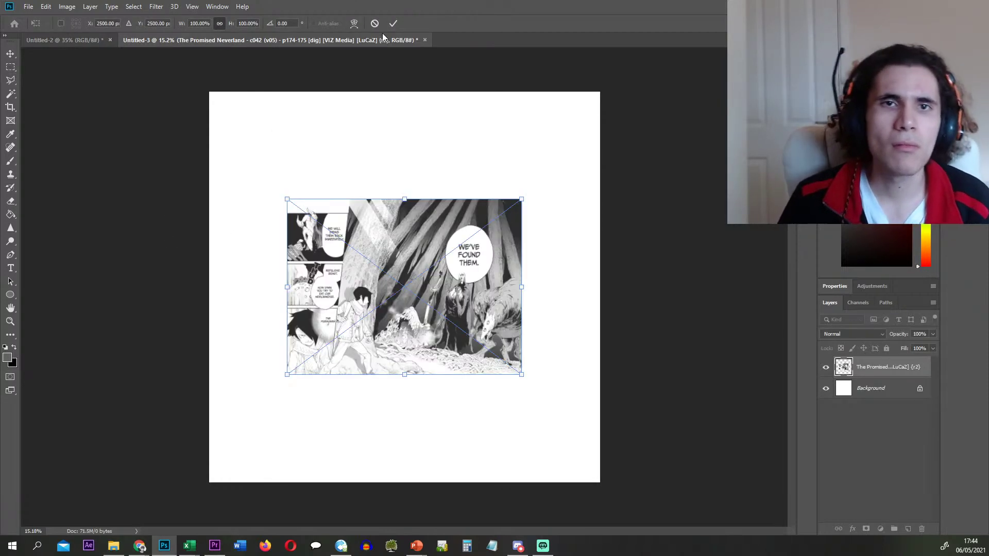
click(393, 24)
scroll(365, 203, up, 3)
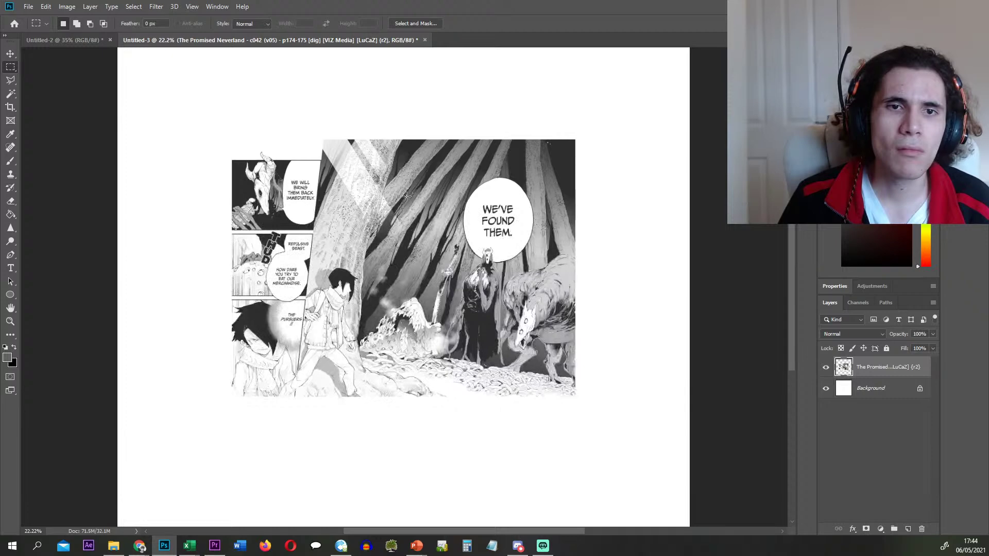
- Outline the large forest panel of the spread with the Polygonal Lasso, leaving out the three small panels beside it
key(l)
scroll(395, 137, down, 1)
scroll(395, 137, up, 1)
scroll(307, 109, up, 1)
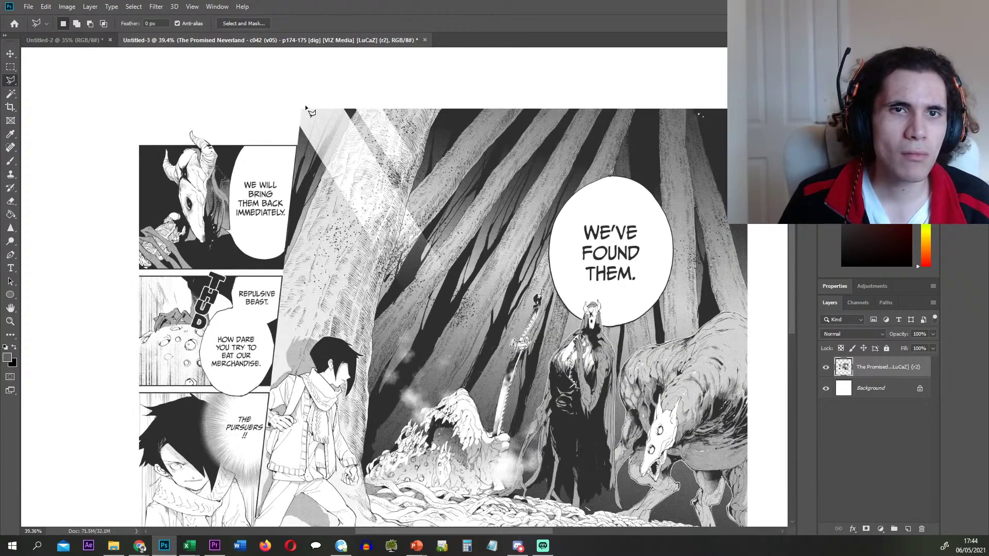
click(300, 107)
click(751, 105)
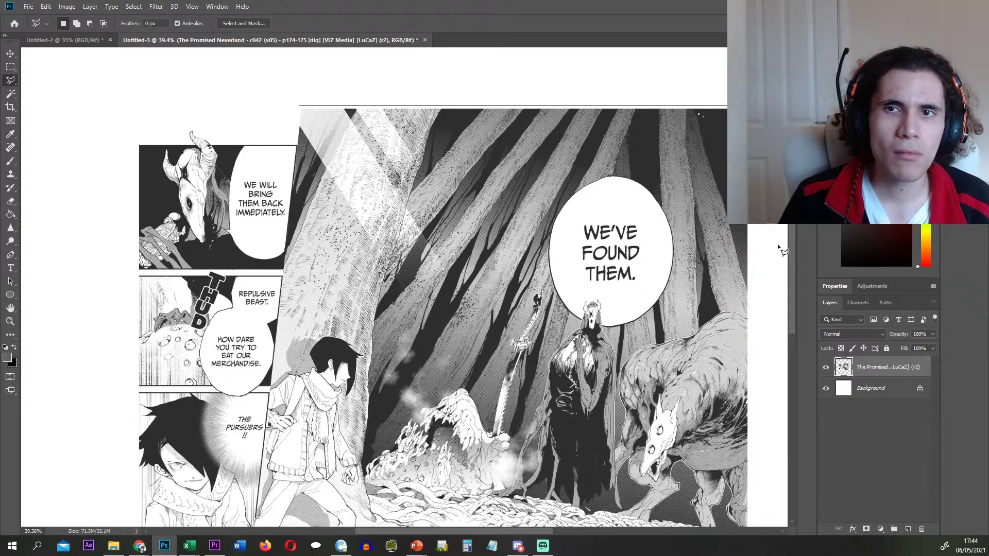
click(739, 478)
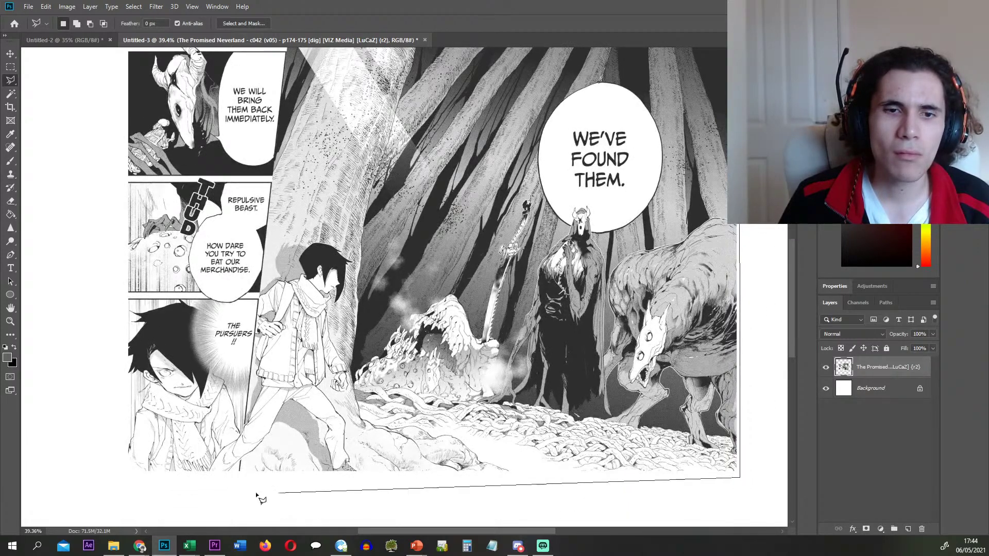
double_click(237, 480)
- Subtract the short piece of black panel border below the boy's trailing leg from the forest panel selection
scroll(215, 480, up, 10)
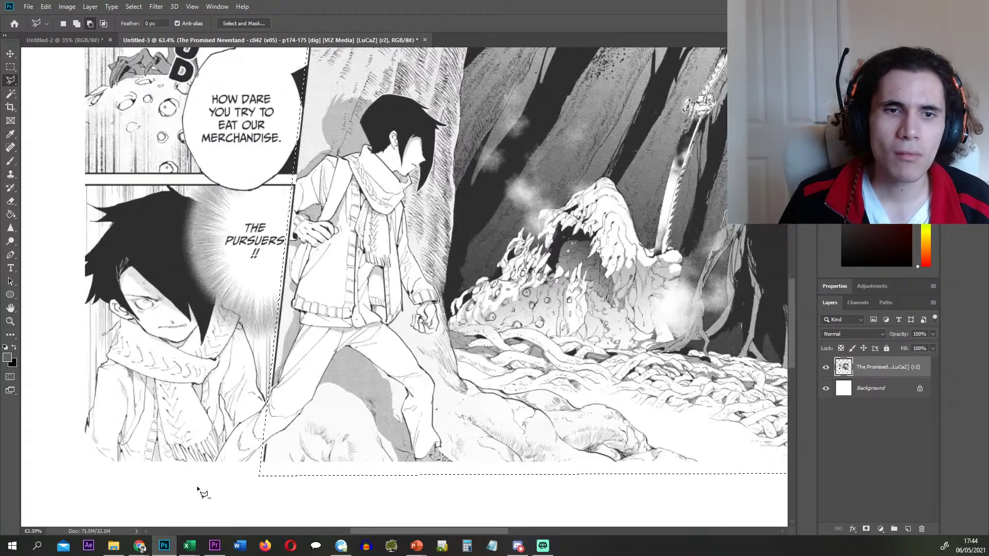
scroll(247, 477, up, 5)
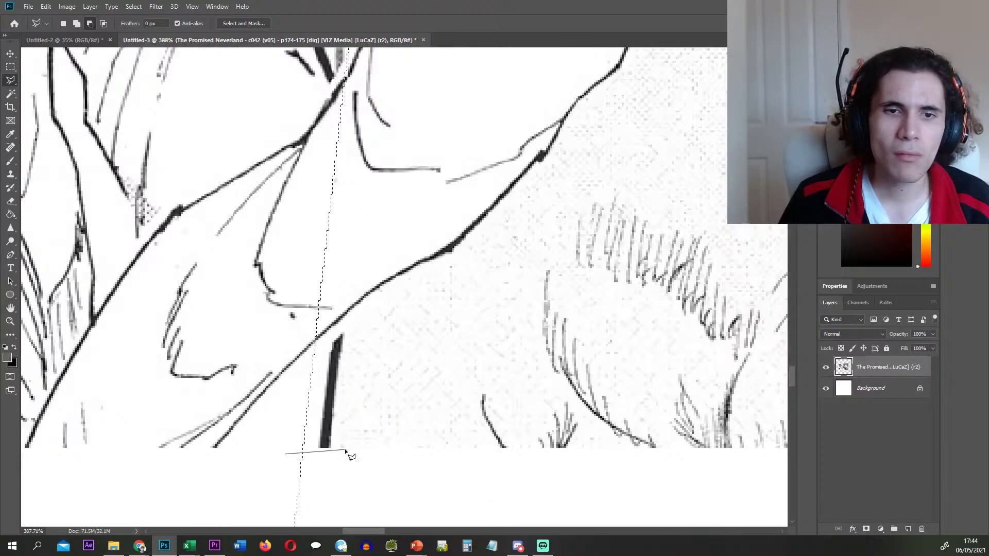
alt+click(345, 329)
alt+click(329, 332)
alt+click(263, 454)
alt+double_click(265, 492)
scroll(314, 389, down, 5)
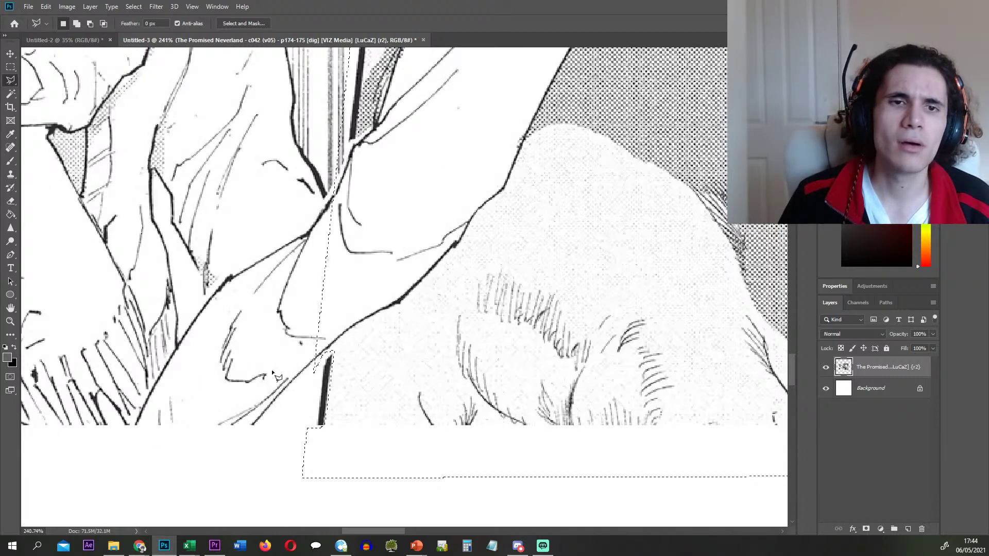
- Add the part of the boy's trailing leg that extends into the neighbouring panel to the selection, following the leg's contour
scroll(294, 373, up, 6)
shift+click(400, 352)
shift+click(273, 494)
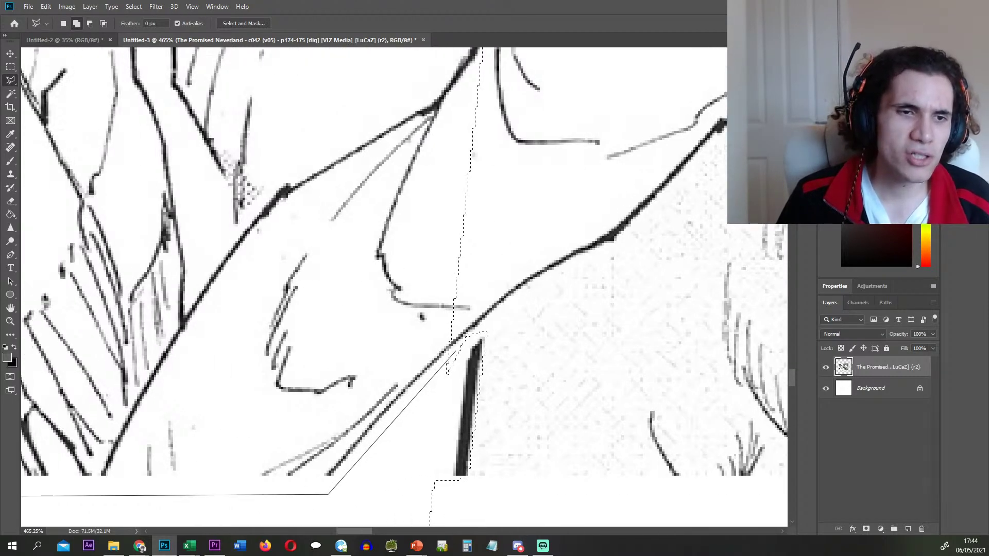
click(111, 488)
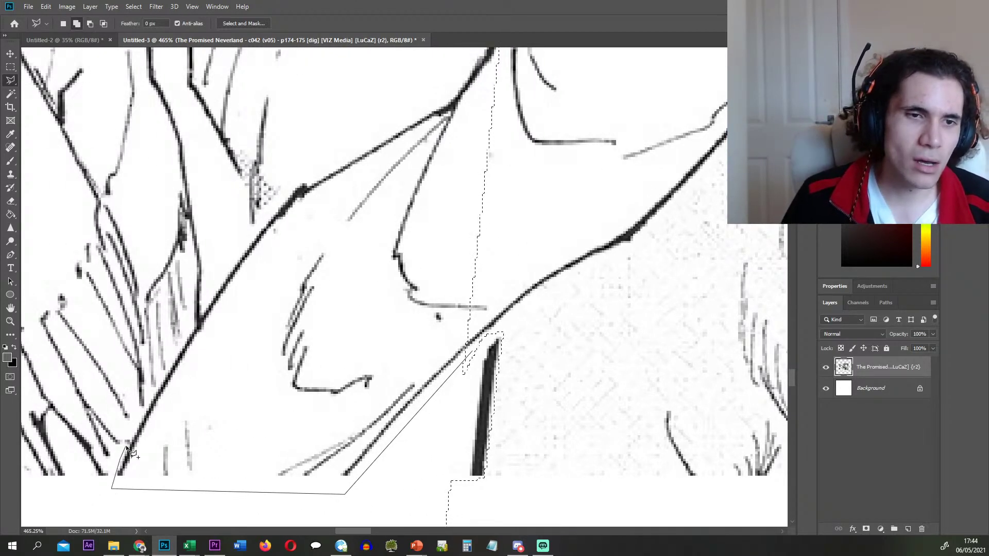
click(120, 458)
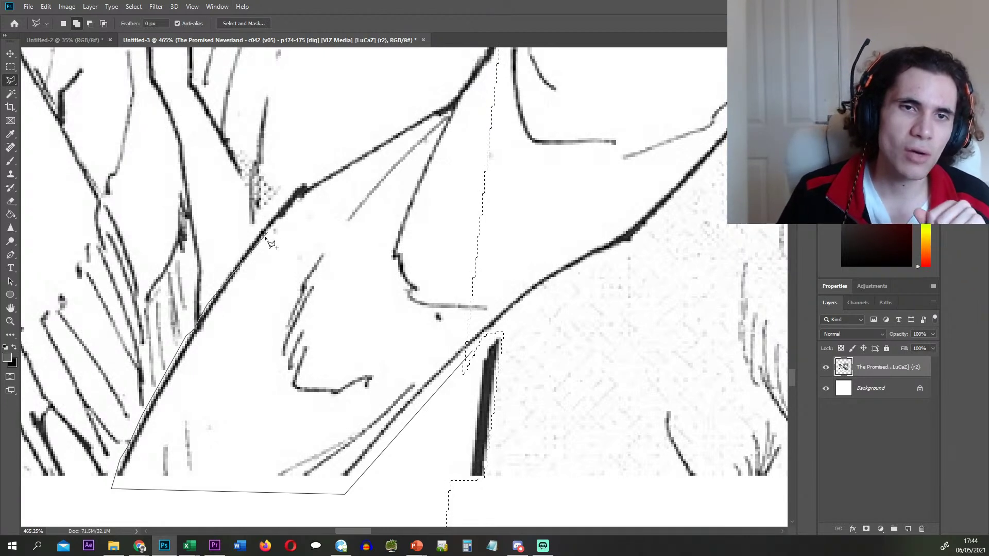
click(295, 180)
click(320, 173)
click(417, 70)
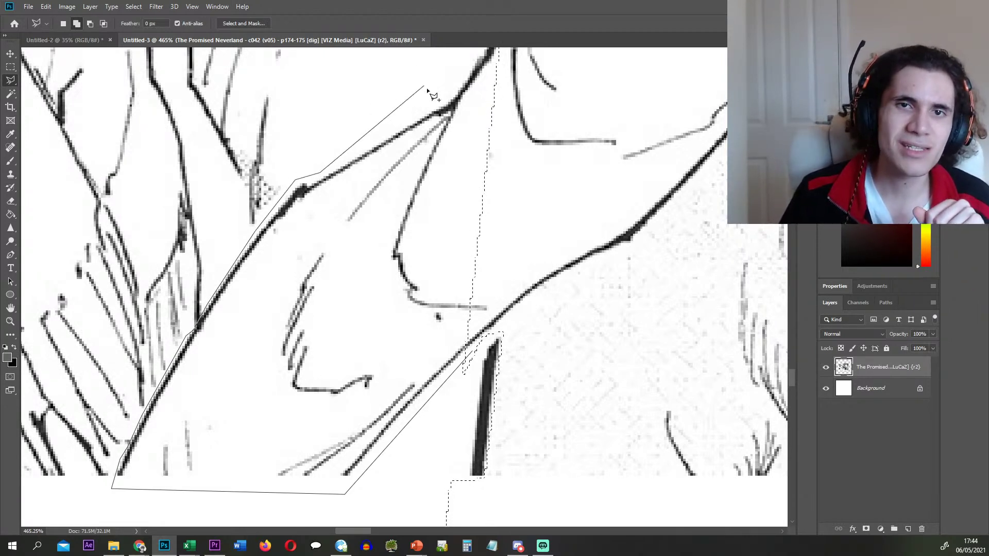
click(439, 94)
scroll(439, 98, up, 3)
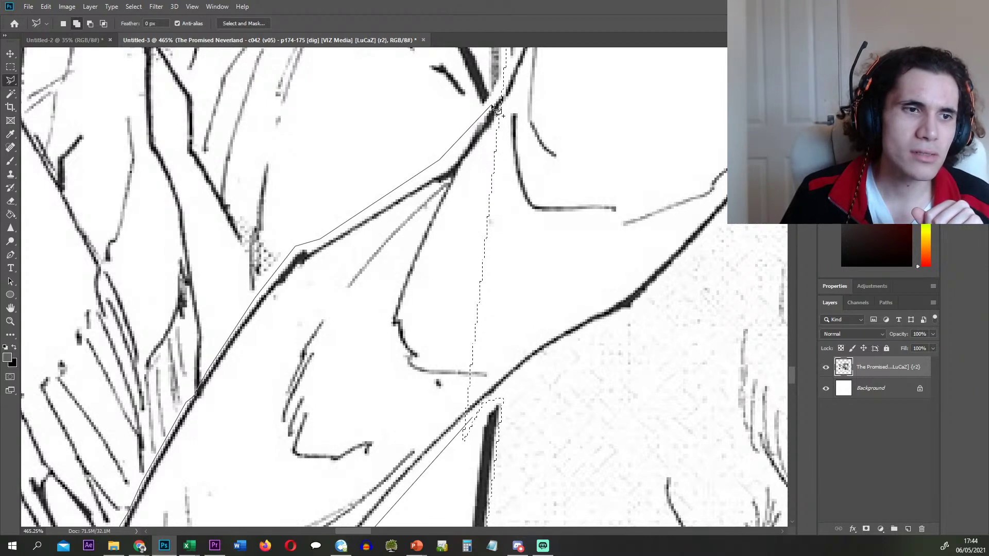
key(Escape)
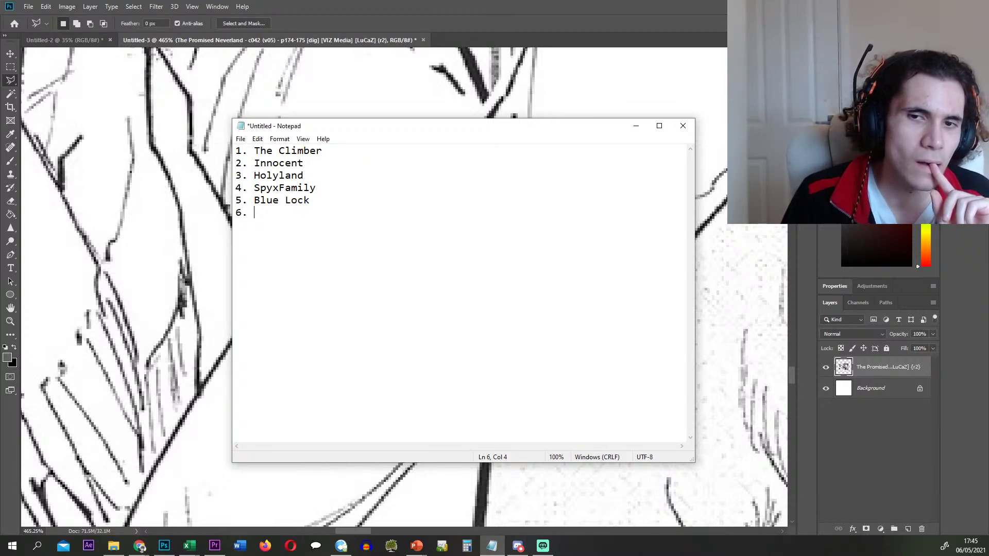
- Consult the Losers Bracket sheet in Excel, enter Psyren as item 6 in the Notepad list and start item 7
mouse_move(189, 545)
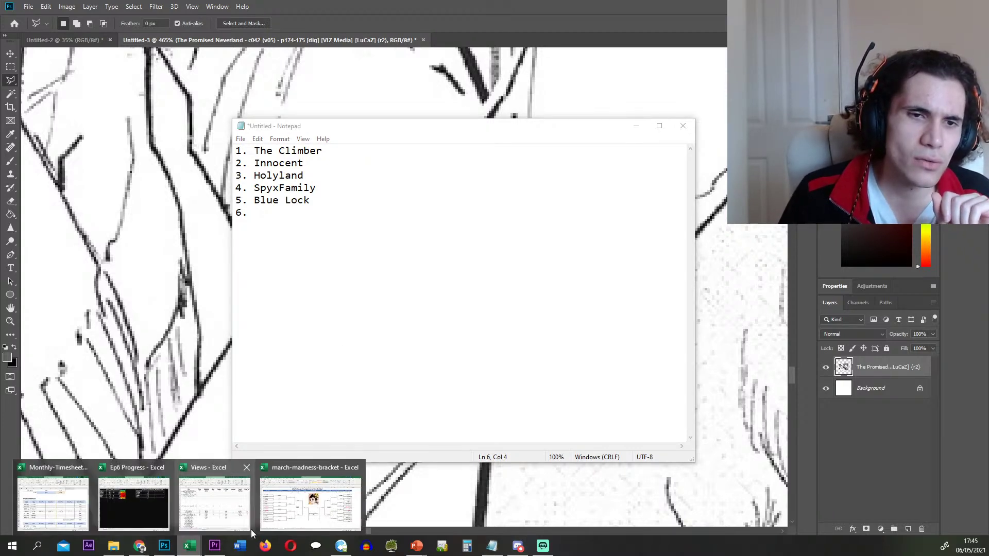
click(248, 508)
click(208, 453)
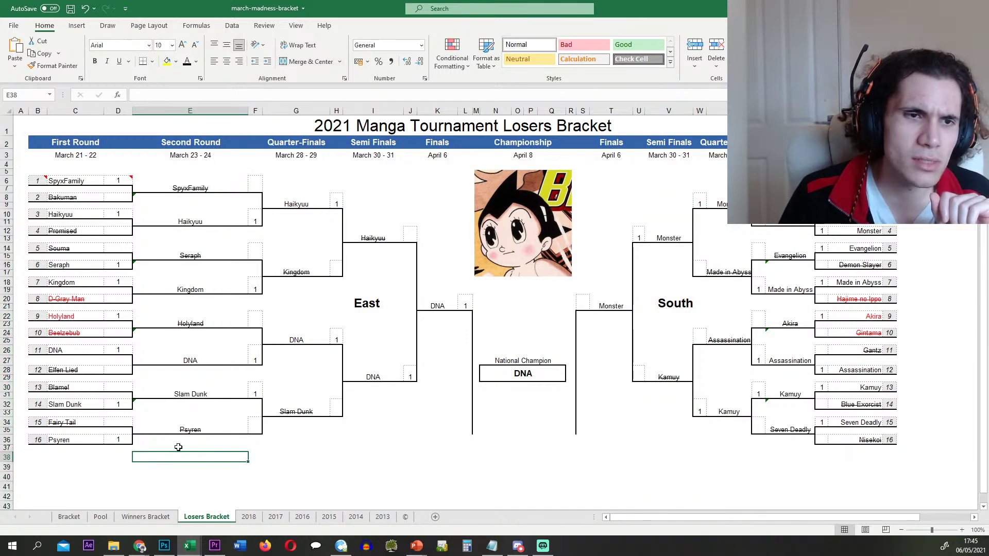
key(alt+Tab)
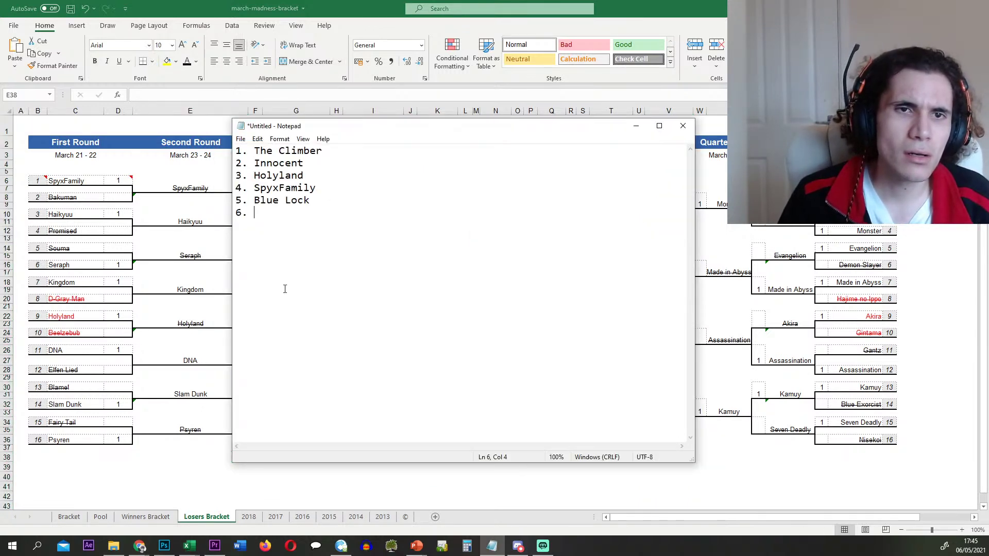
text(7.)
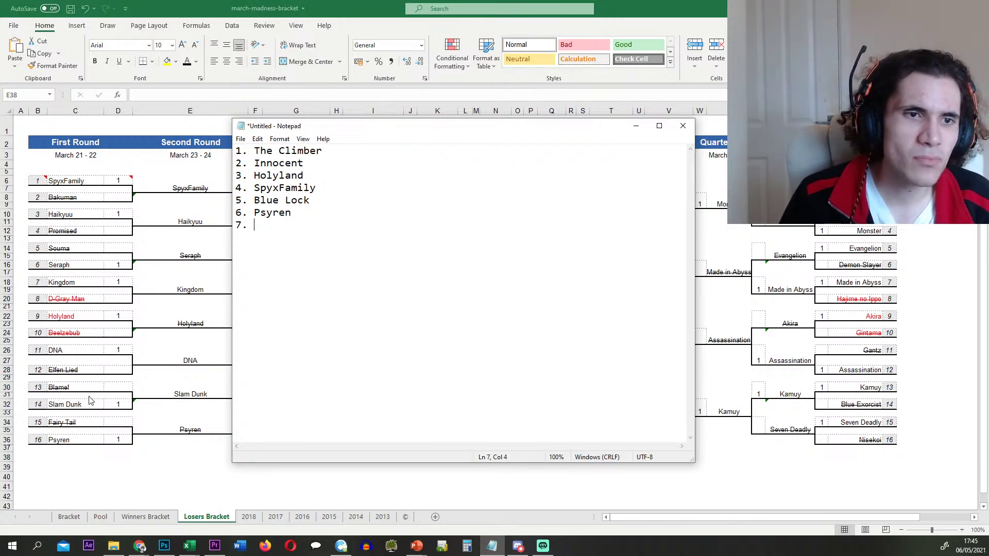
- Go through the East side's first-round entries in the Excel Losers Bracket, and look over the South side's first-round column
click(89, 396)
click(73, 348)
click(70, 332)
click(71, 316)
click(73, 300)
click(74, 286)
click(74, 265)
click(75, 248)
click(75, 231)
click(75, 214)
click(76, 206)
click(78, 189)
click(79, 181)
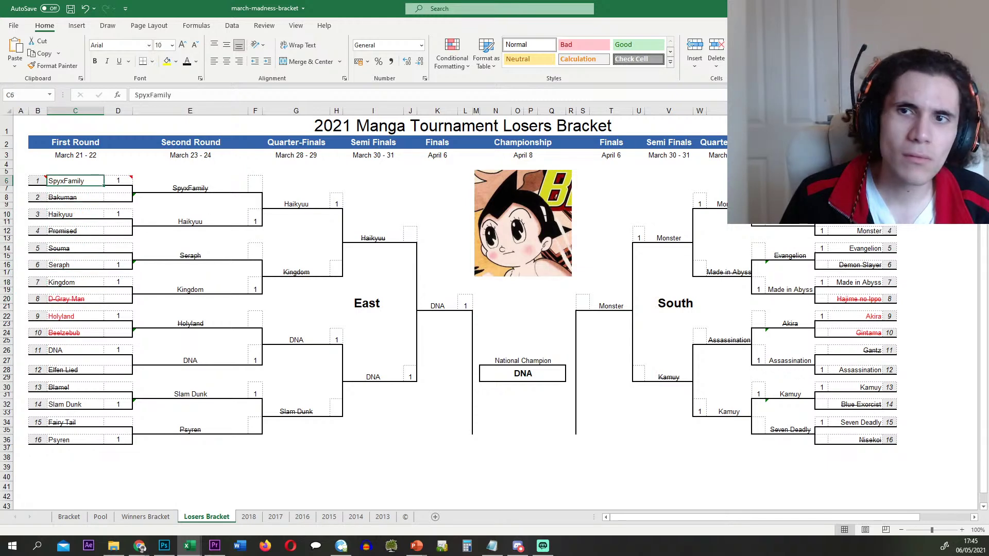
drag(872, 189, 888, 225)
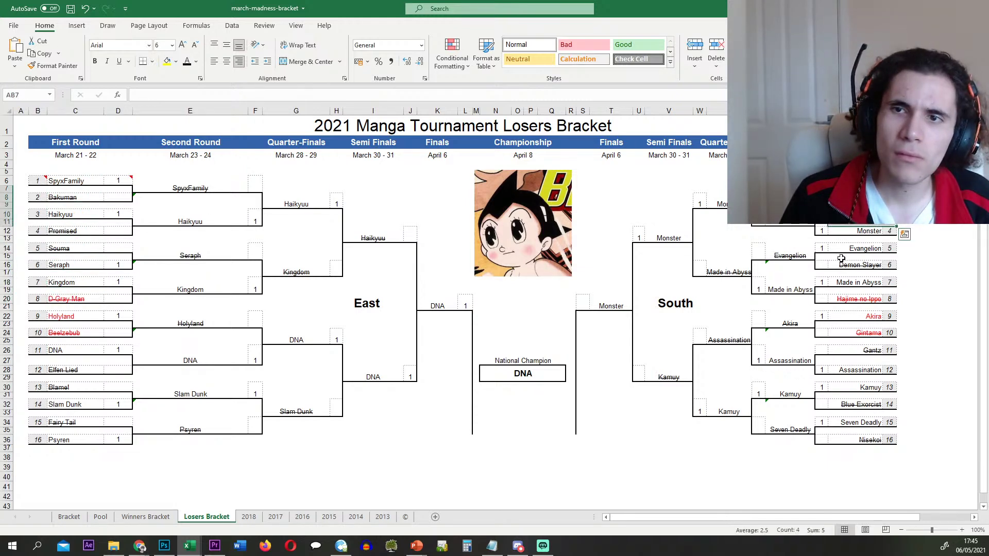
click(844, 251)
- Enter Fire Punch as item 7 in the Notepad list, recheck the Excel bracket and return to Photoshop
key(alt+Tab)
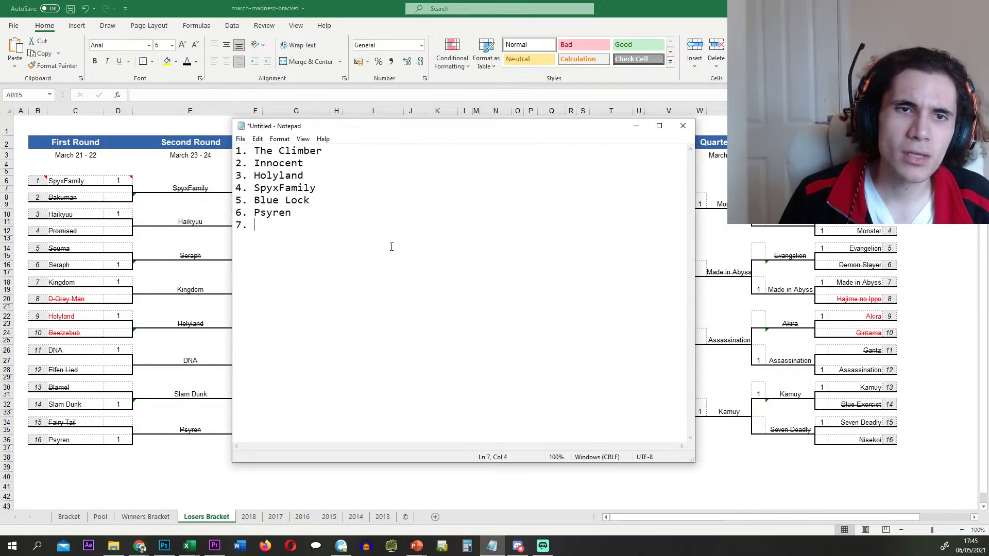
text(Fire Punch)
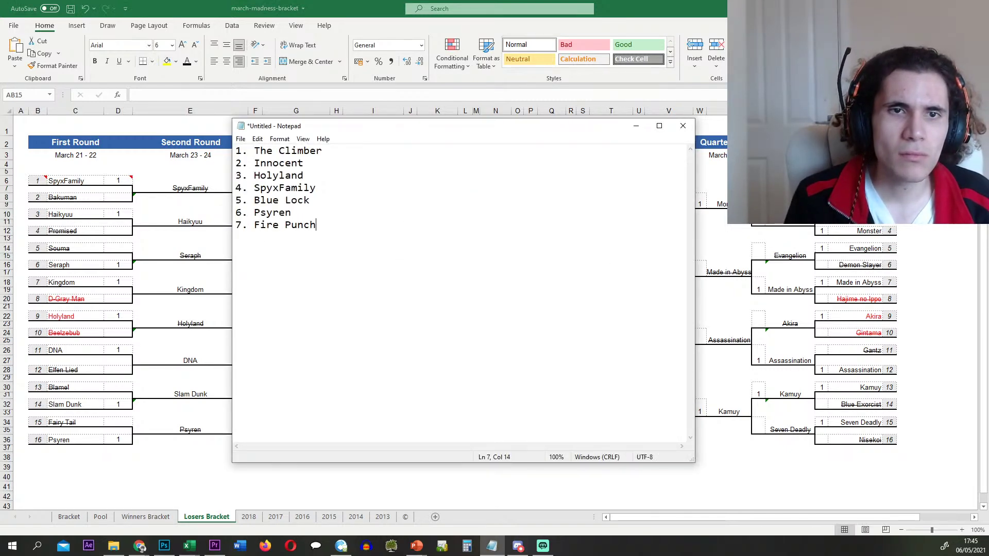
key(Return)
key(alt+Tab)
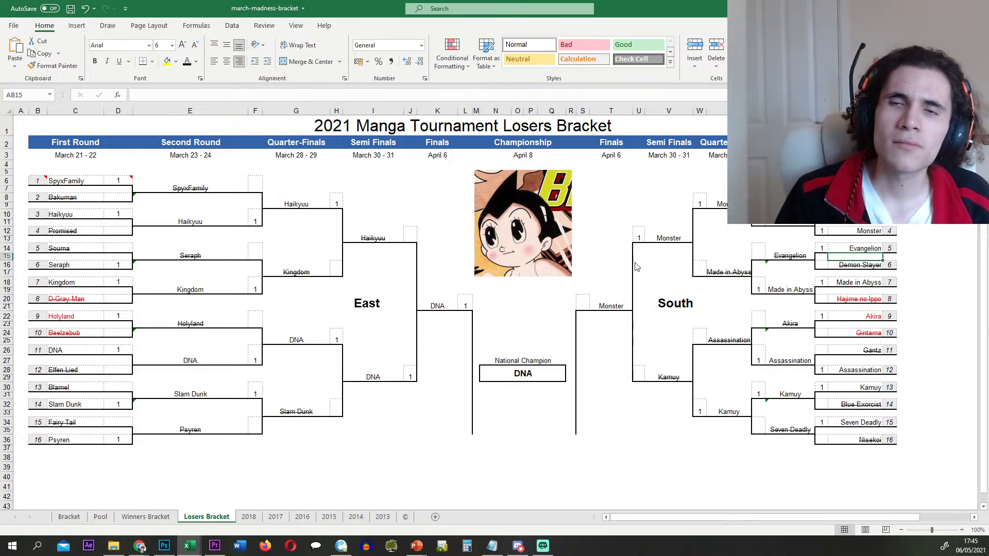
key(alt+Tab)
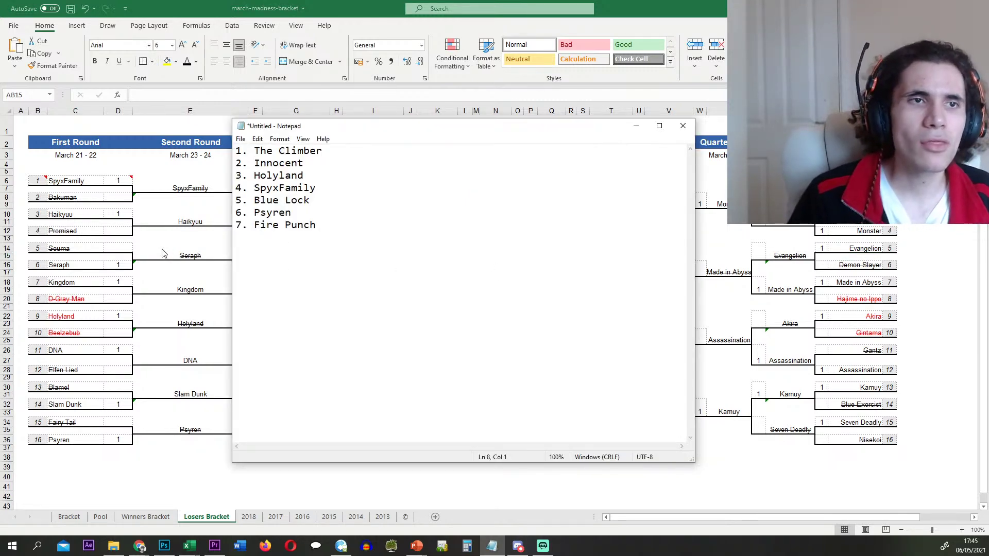
key(alt+Tab)
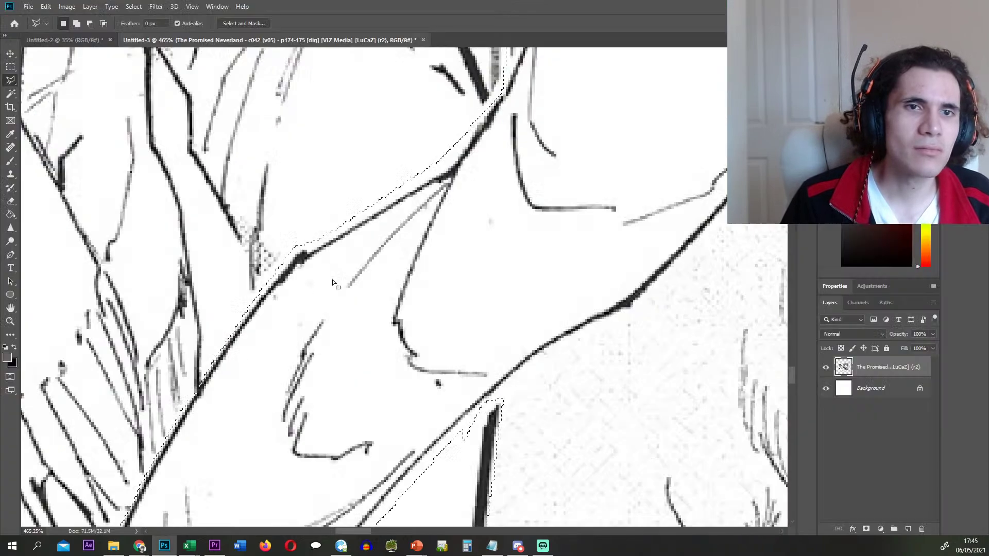
- Start a subtracting lasso outline where the boy's leg crosses the border, tracing up along the leg to the black border's inner side
scroll(332, 279, down, 3)
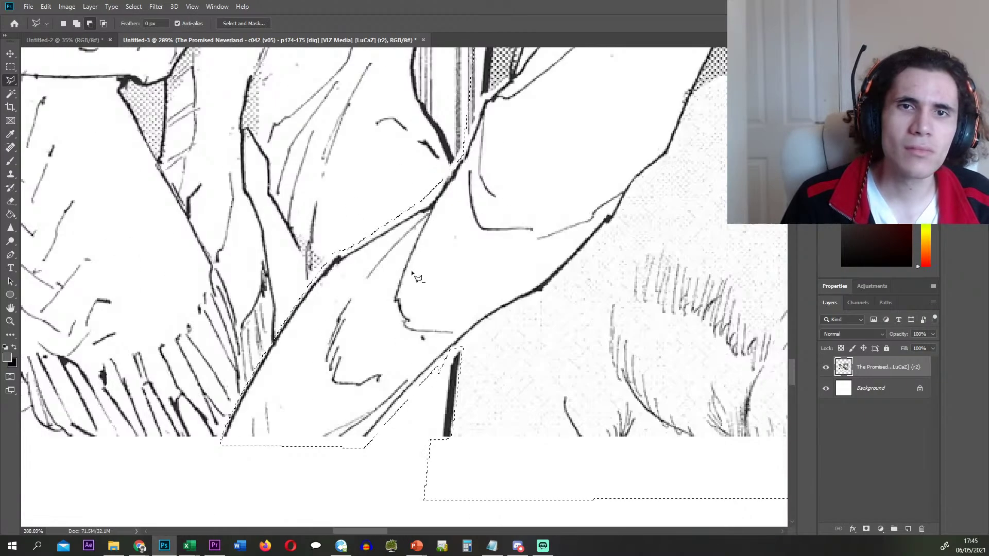
scroll(438, 255, up, 2)
scroll(438, 256, up, 3)
scroll(414, 288, up, 4)
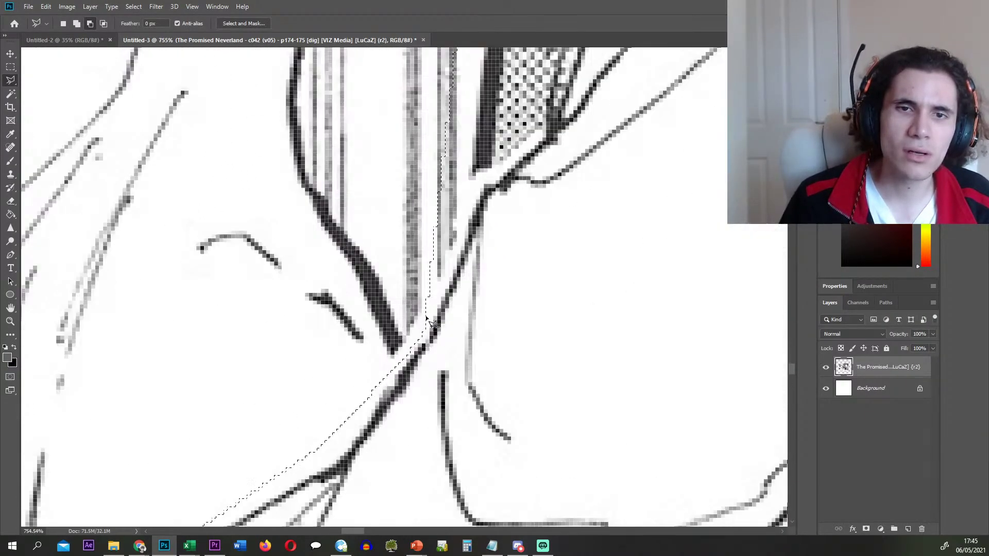
click(435, 287)
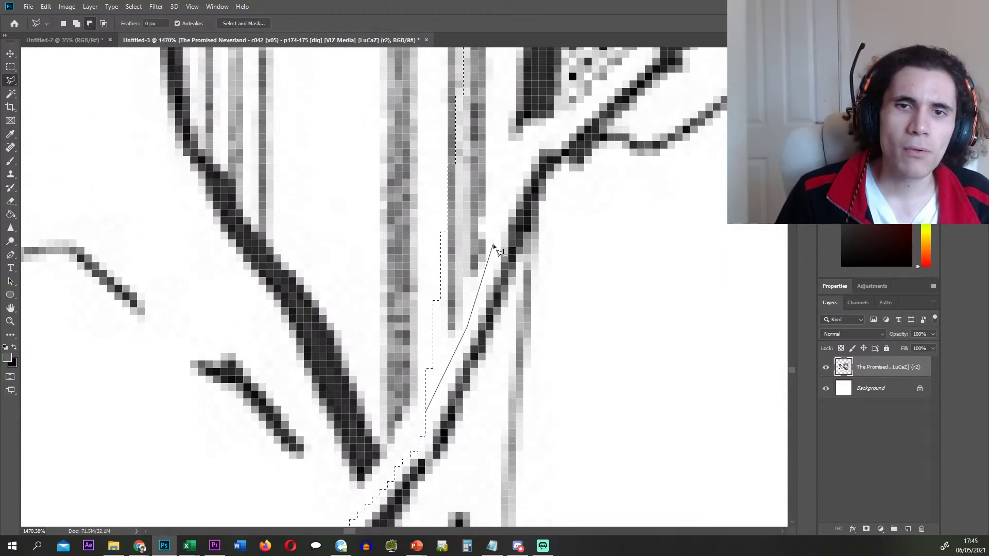
click(510, 155)
click(554, 117)
click(591, 128)
- Continue the subtracting lasso outline up along the outer edge of the slanted border beside "The Pursuers" panel, as far as its lettering
click(611, 93)
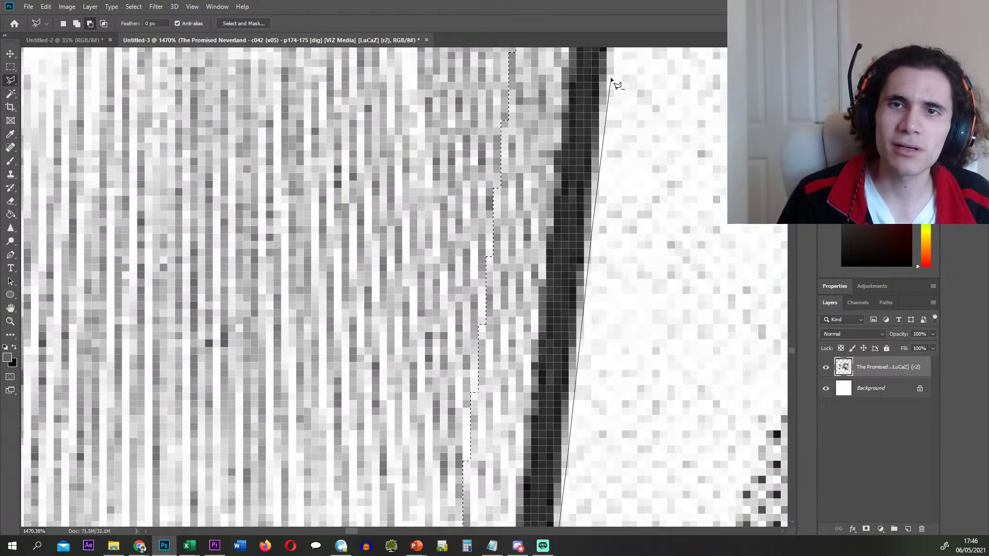
click(611, 81)
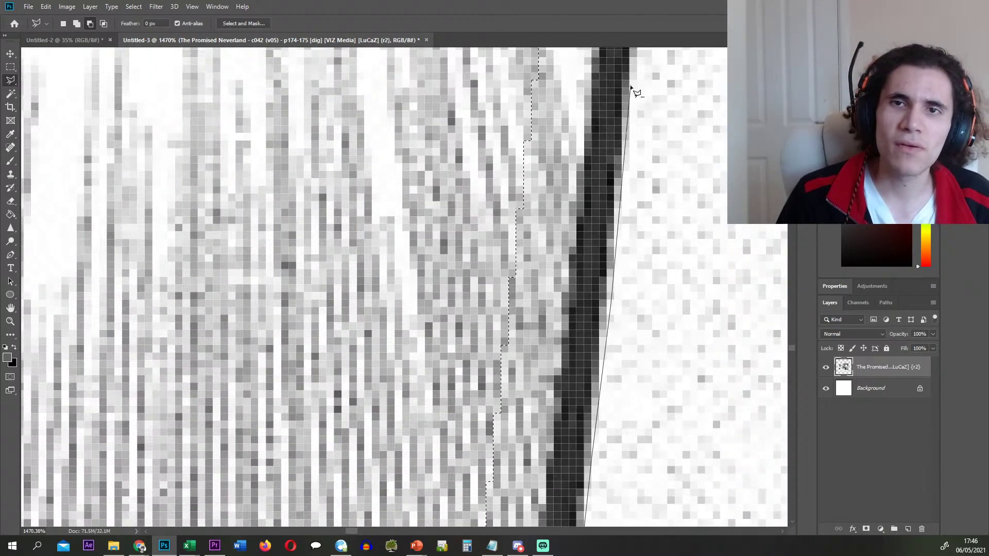
click(630, 86)
click(535, 69)
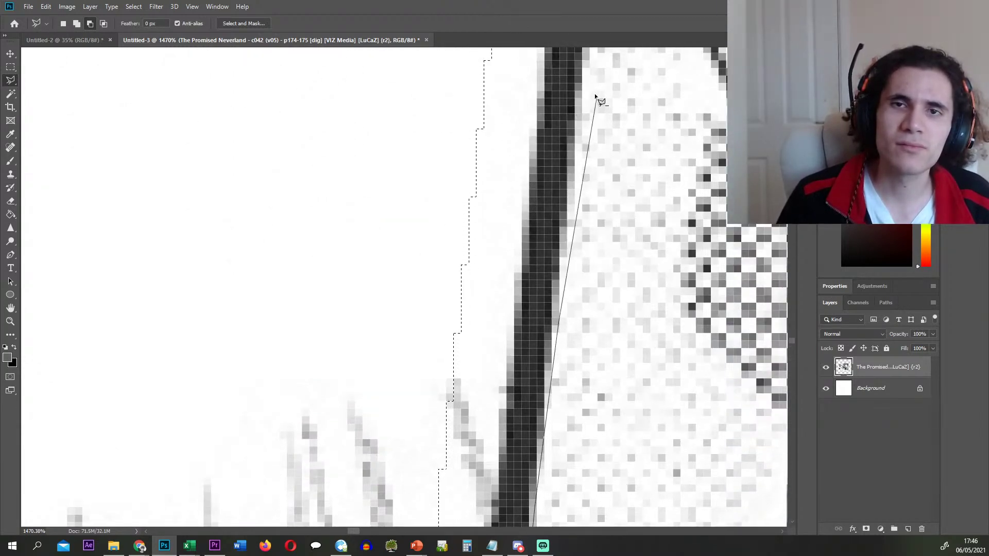
click(584, 105)
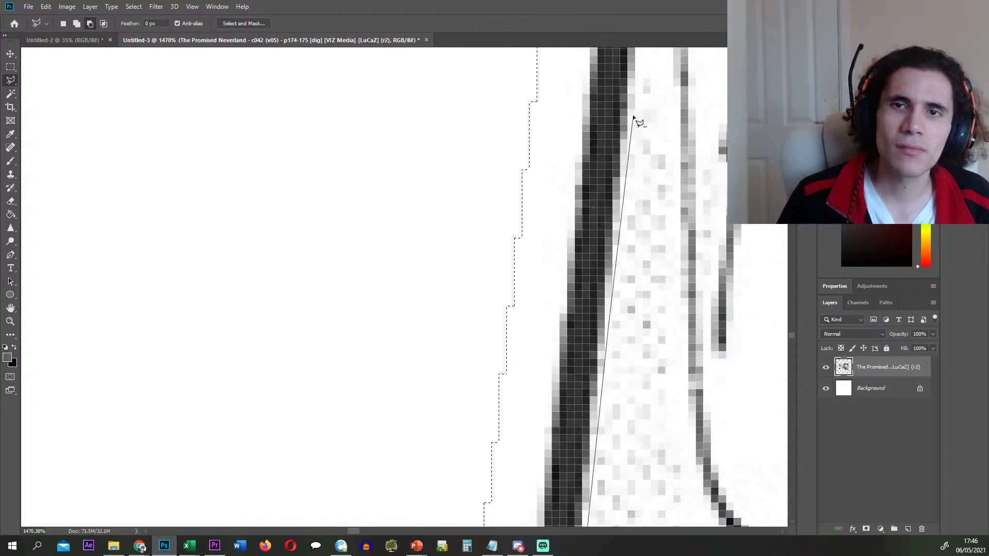
click(633, 118)
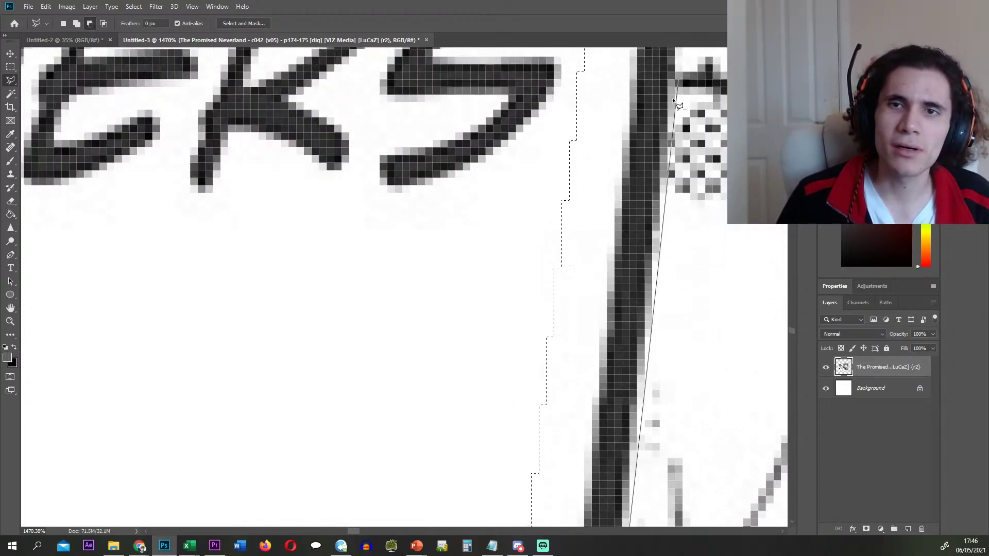
- Trace the outline past the "PURSUERS" lettering and the boy's hand, keeping just outside the panel's slanted black border
scroll(675, 113, up, 3)
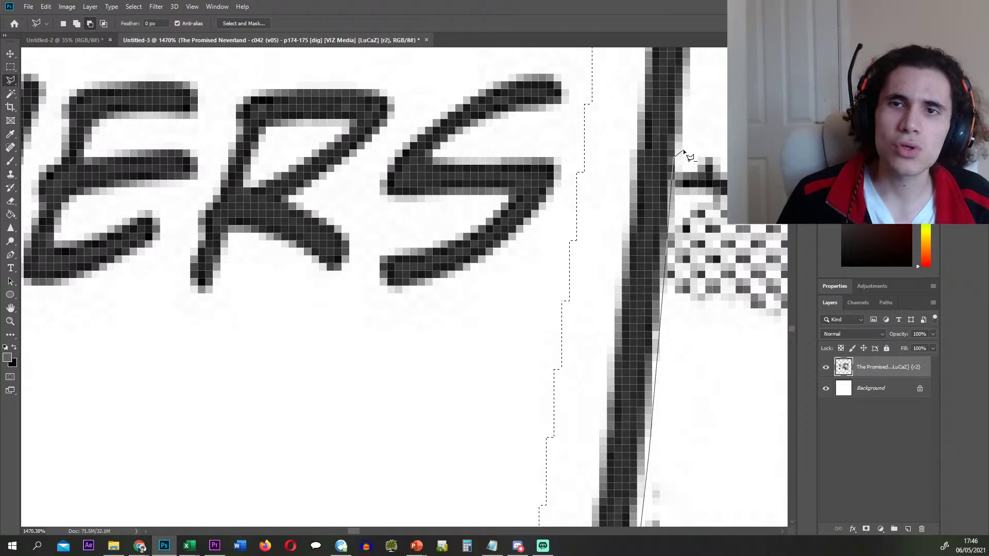
click(683, 150)
click(711, 102)
click(615, 86)
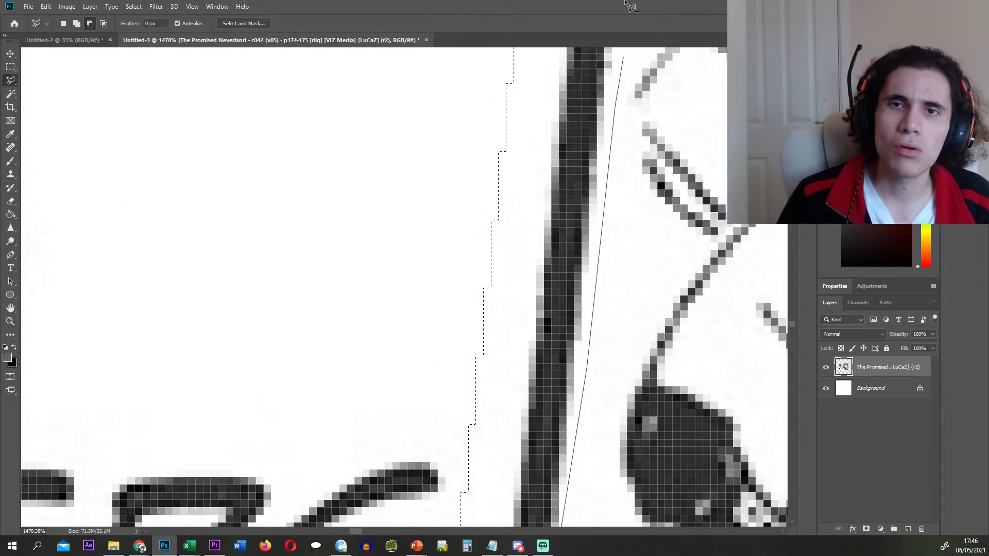
scroll(631, 103, up, 5)
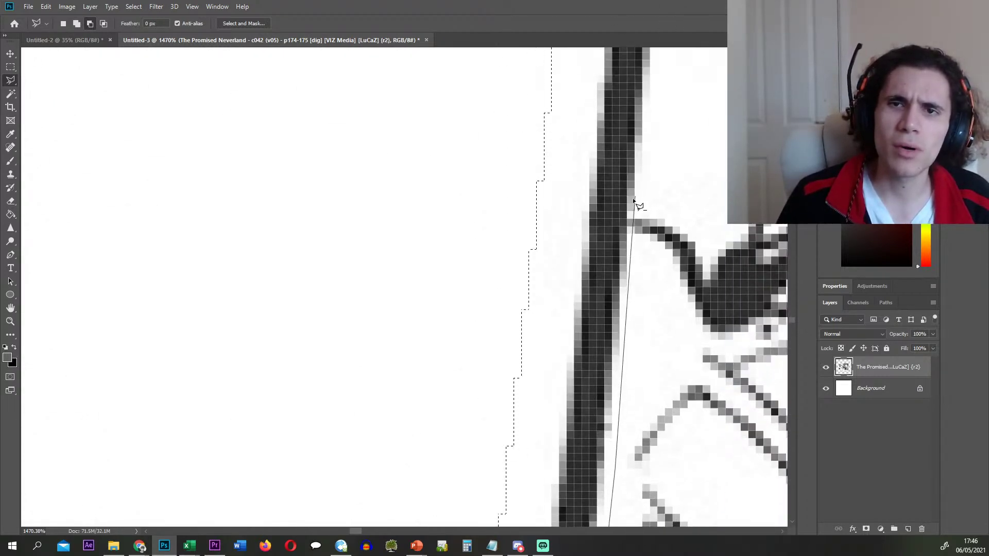
click(645, 183)
- Carry the outline around the upper right corner of "The Pursuers" panel and close it to subtract the border strip from the selection
scroll(670, 103, up, 3)
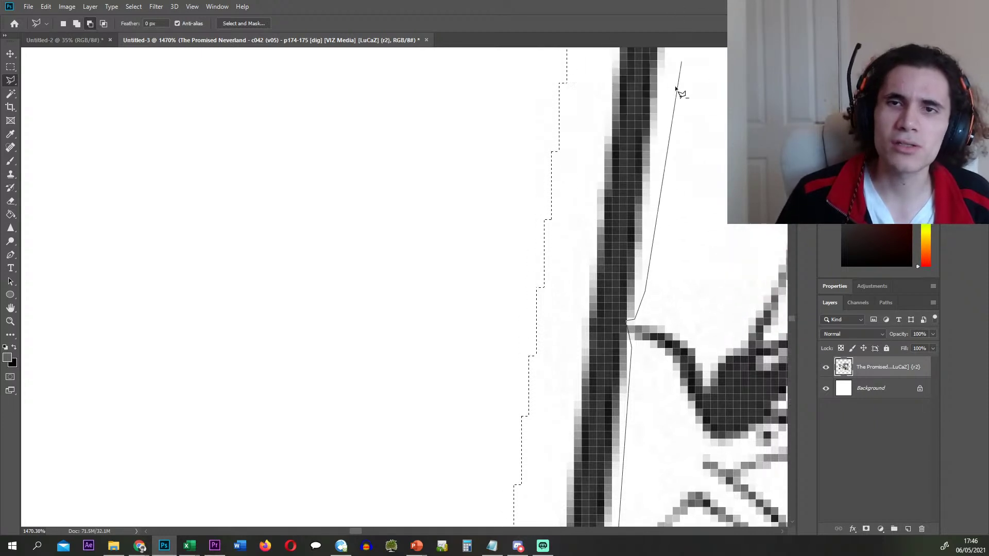
click(666, 112)
scroll(654, 114, up, 4)
click(688, 67)
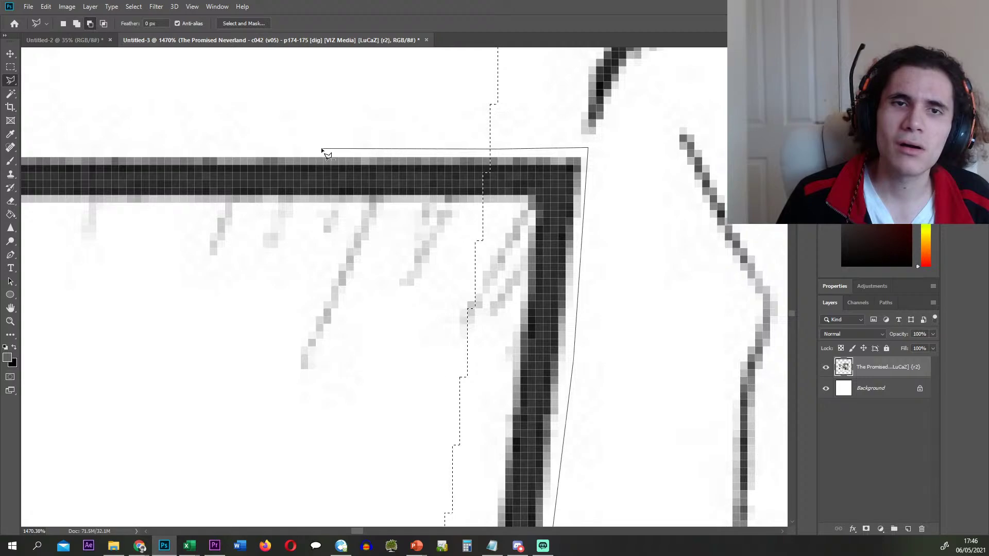
scroll(380, 198, down, 6)
scroll(385, 264, down, 12)
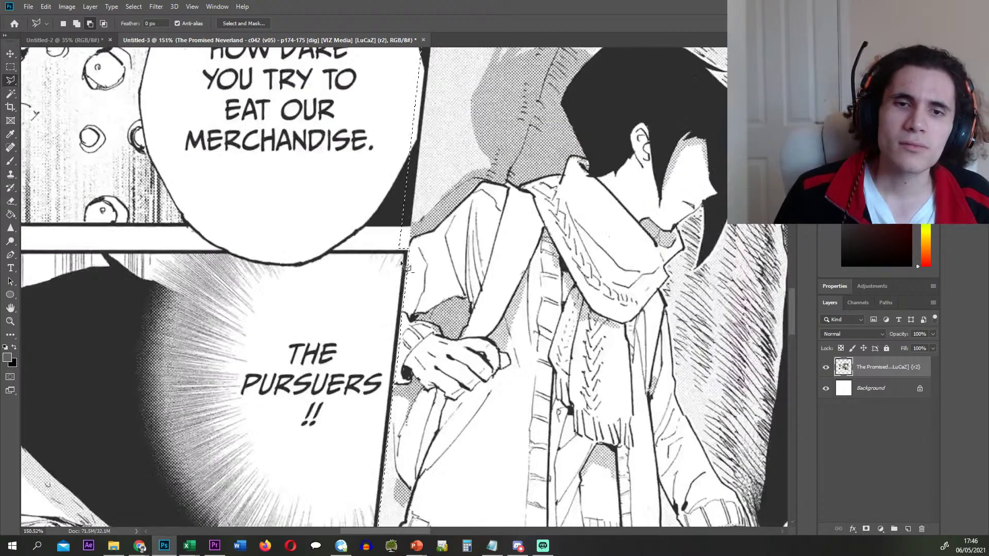
- Start a subtracting lasso outline at the lower right corner of the "How dare you" panel and trace up its black edge
scroll(430, 221, up, 14)
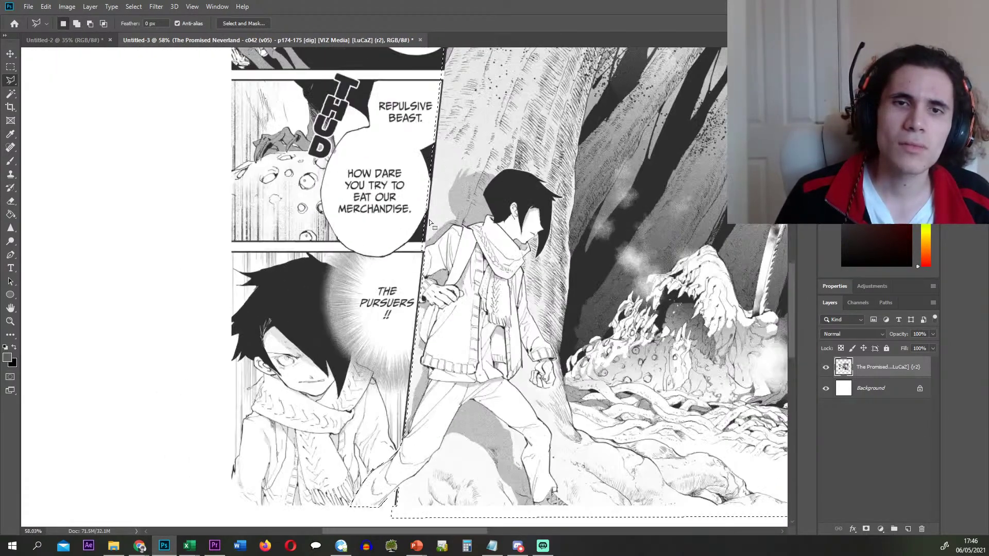
scroll(395, 275, up, 3)
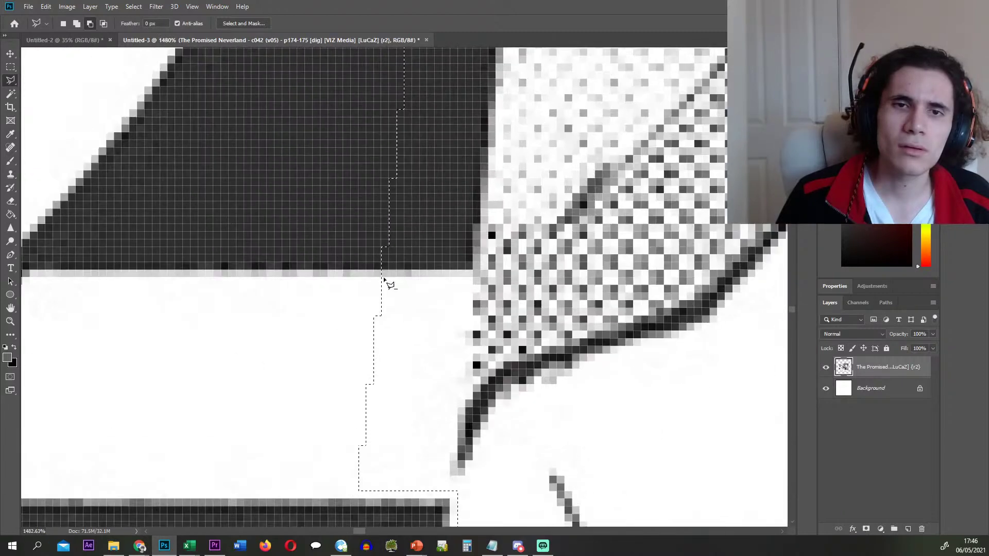
click(473, 271)
scroll(510, 216, up, 4)
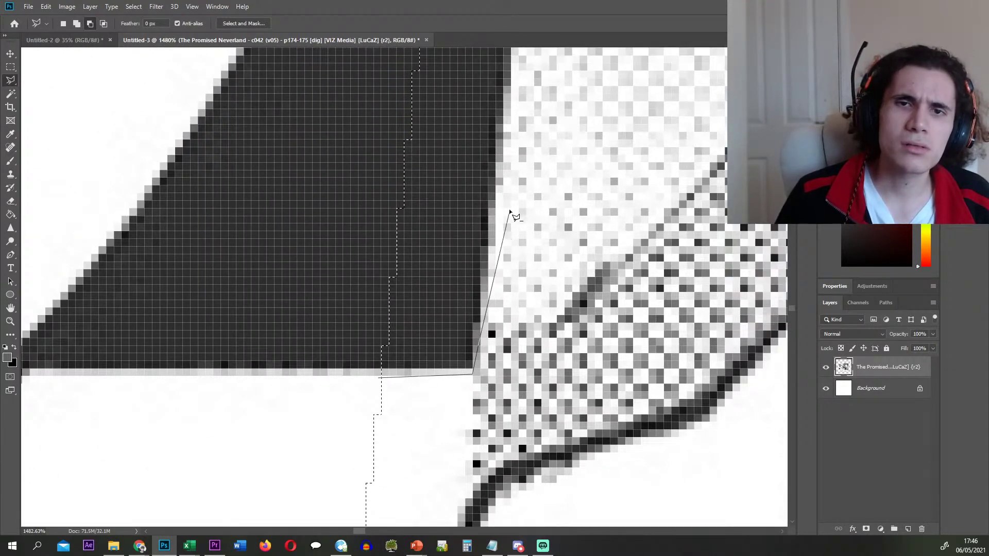
scroll(520, 149, up, 3)
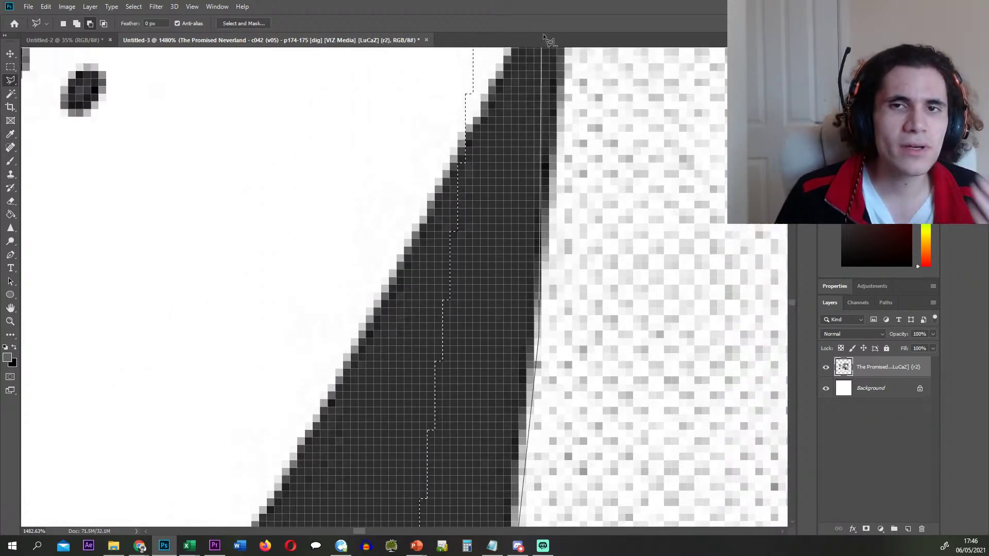
click(561, 114)
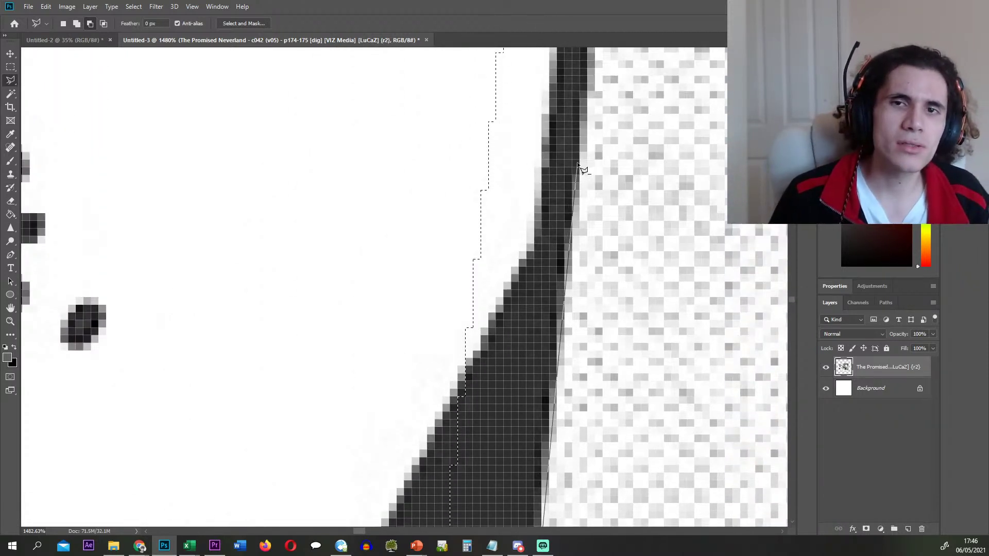
- Trace the outline up the slanted border past the "How dare you" speech bubble, towards the "Repulsive beast" text
click(585, 166)
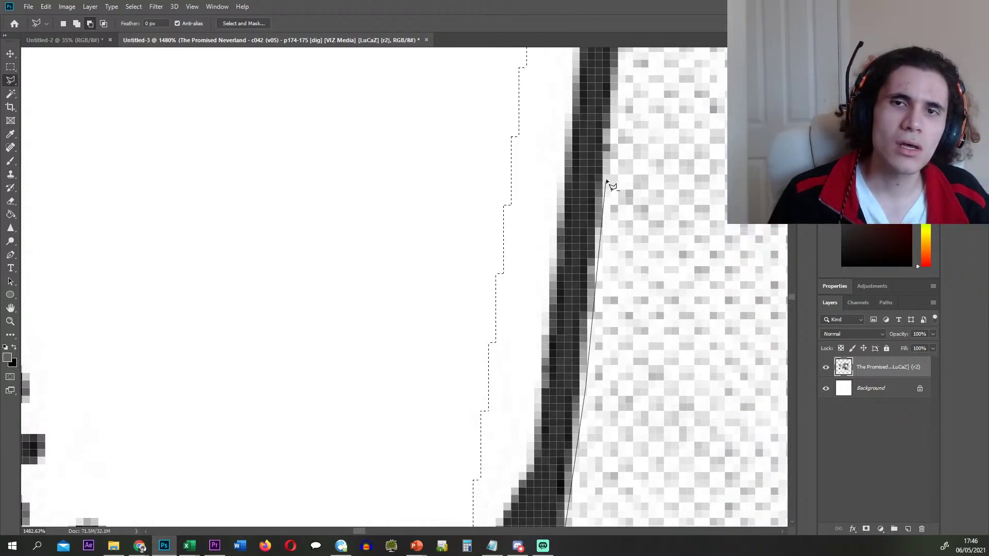
click(605, 182)
click(625, 109)
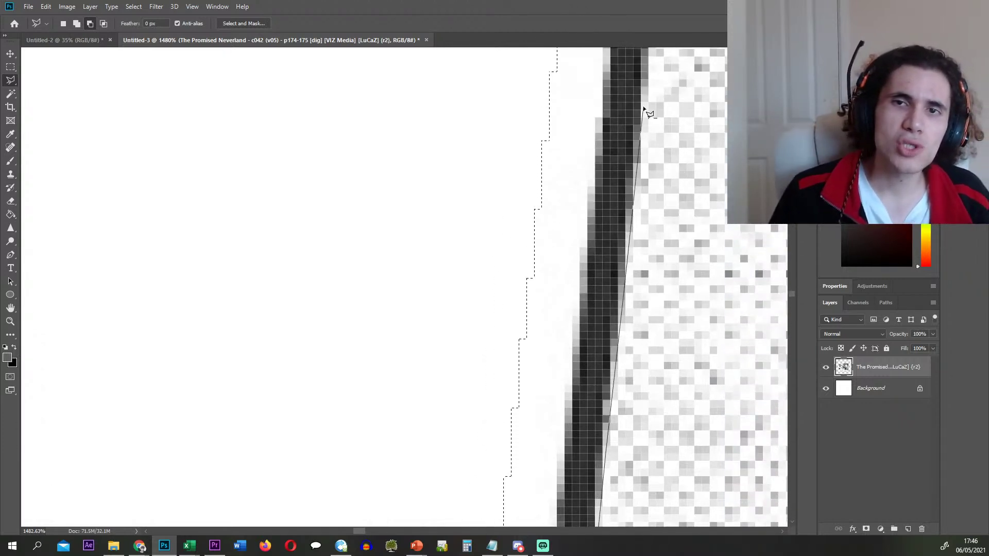
click(584, 139)
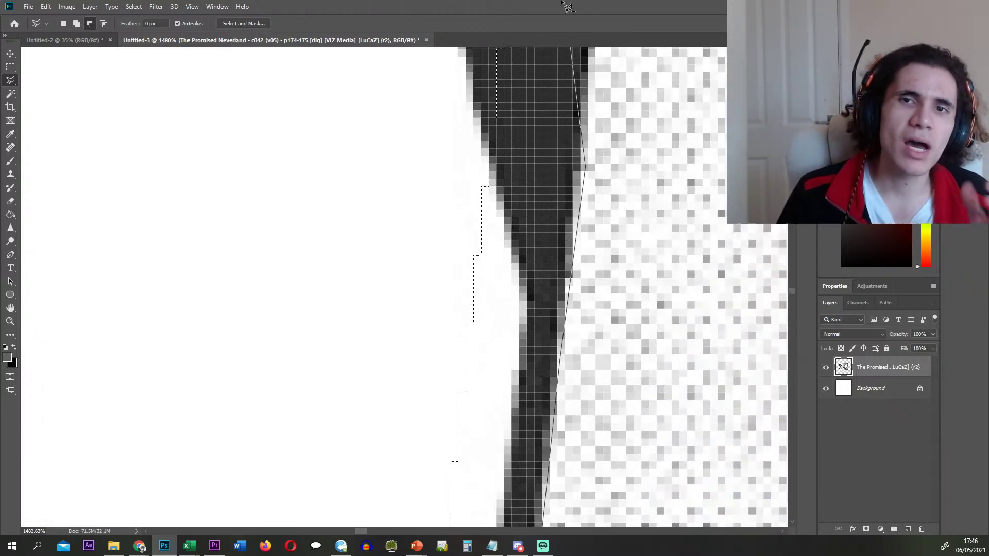
scroll(601, 75, up, 3)
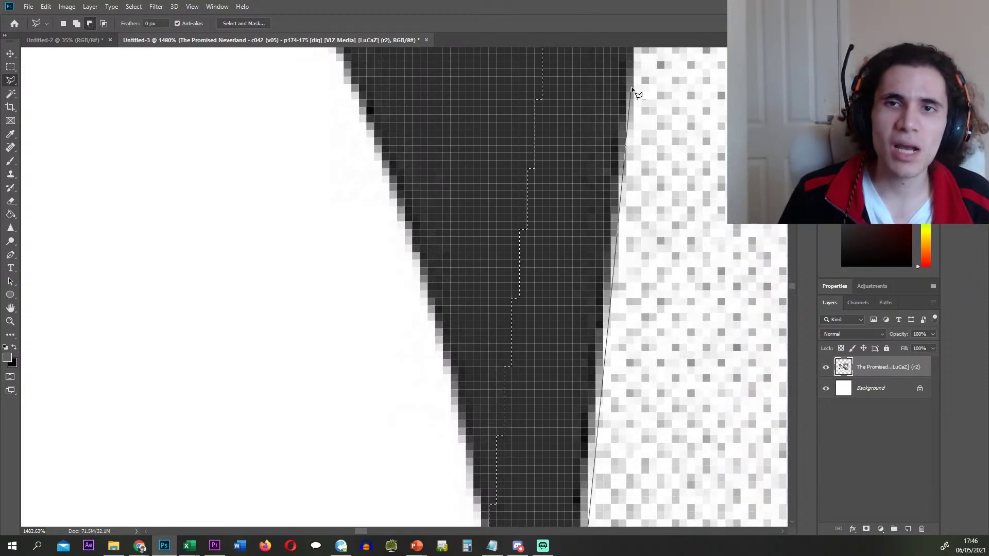
scroll(626, 63, up, 2)
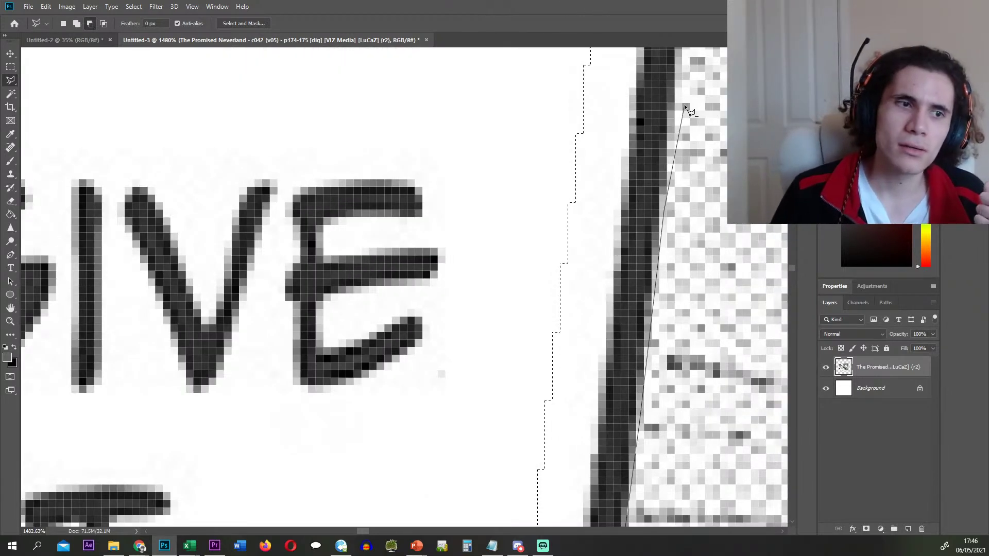
- Extend the outline past "Repulsive beast" and around the panel's upper right corner, closing it to subtract the strip from the selection
click(685, 106)
scroll(699, 126, up, 2)
scroll(695, 88, up, 3)
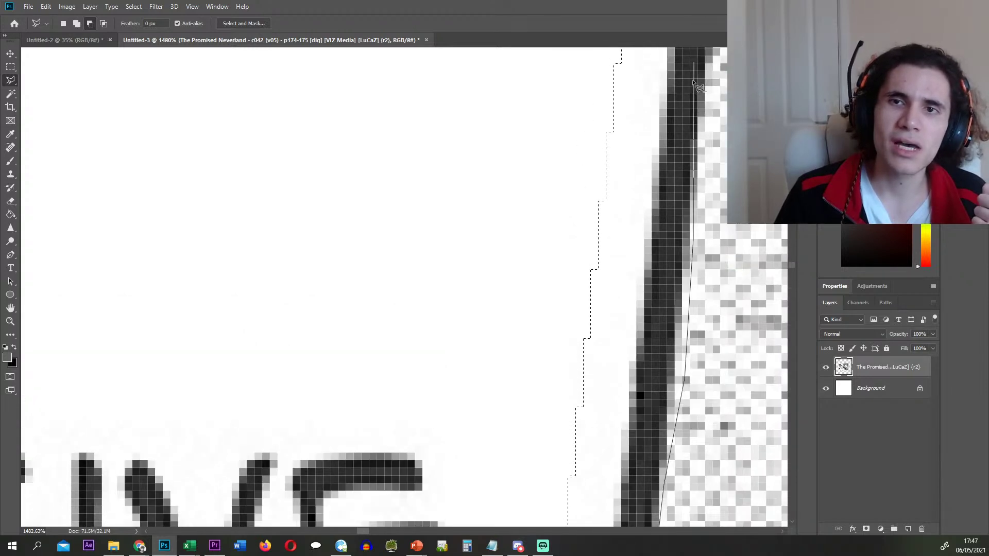
scroll(709, 79, up, 3)
scroll(706, 144, up, 3)
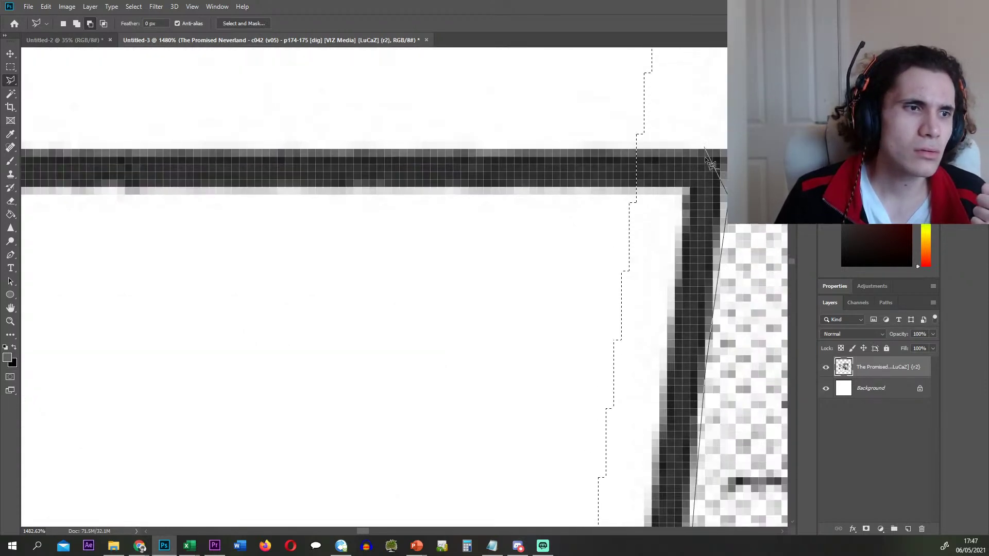
click(702, 137)
double_click(405, 140)
scroll(495, 233, down, 5)
scroll(555, 273, up, 5)
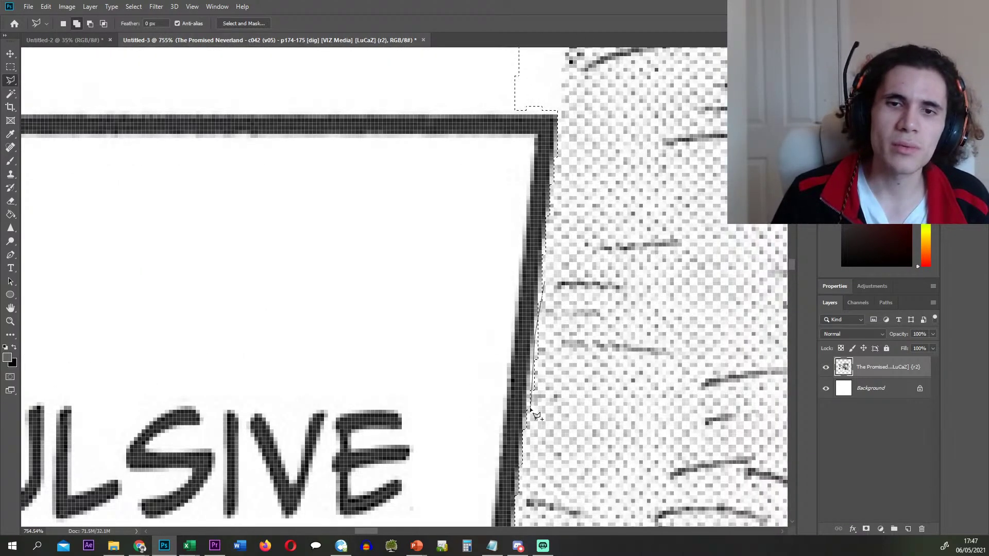
- Start a subtracting lasso outline at the lower right corner of the "Bring them back immediately" panel and trace up past its speech bubble
scroll(515, 334, down, 12)
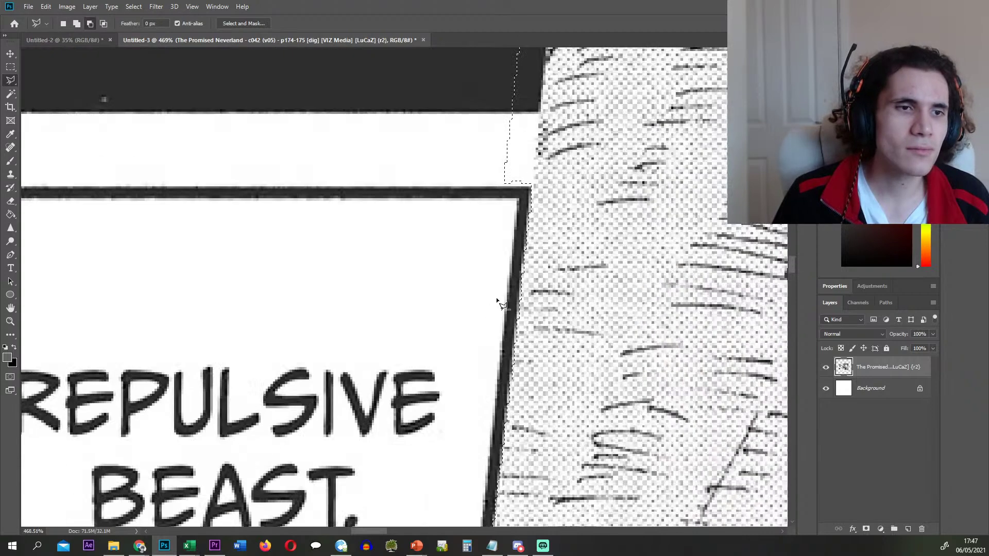
scroll(498, 303, down, 1)
scroll(497, 303, up, 8)
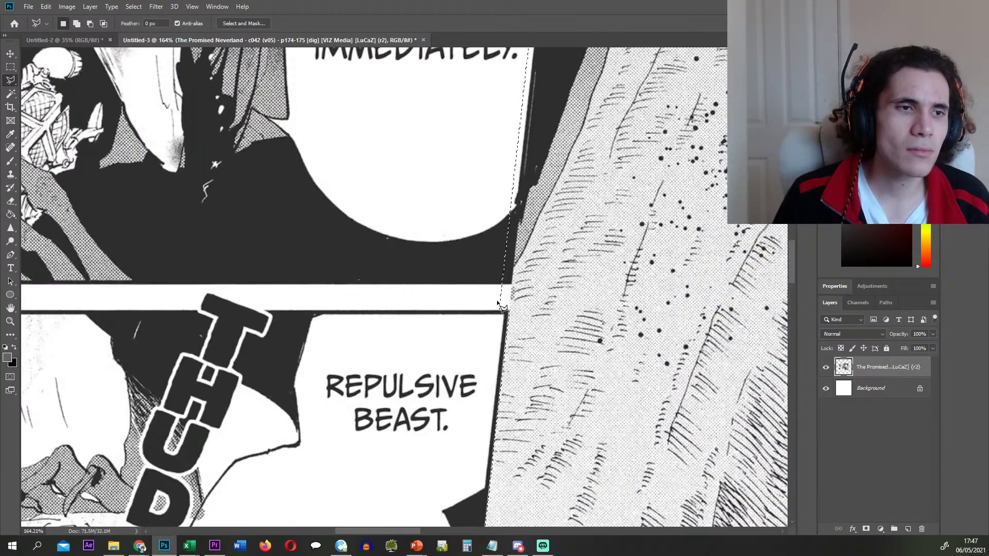
scroll(518, 285, up, 3)
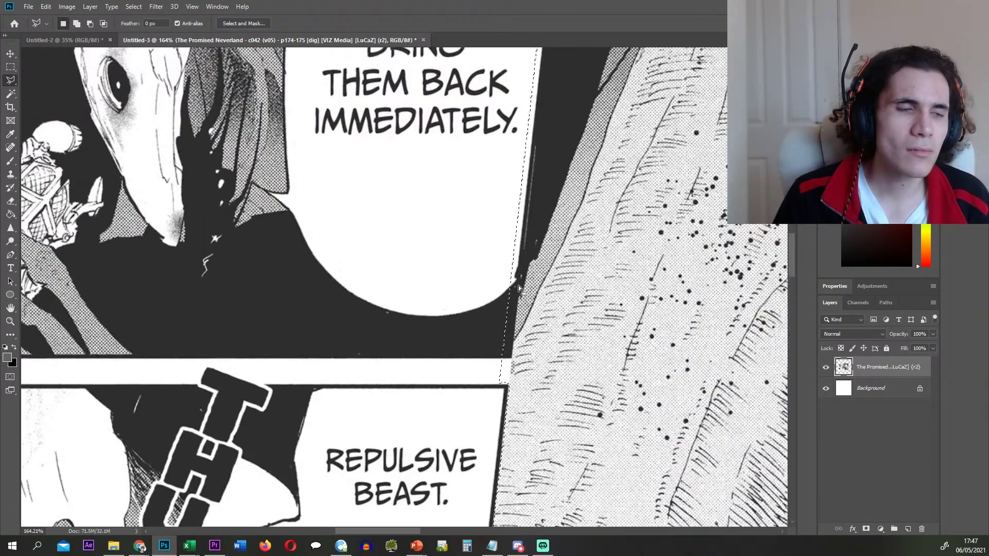
scroll(453, 412, up, 7)
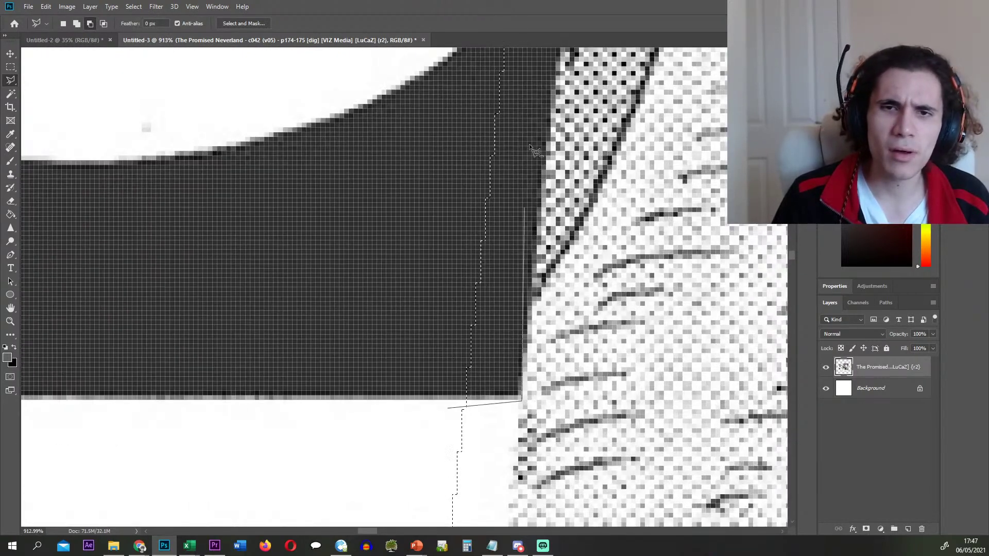
scroll(546, 155, up, 3)
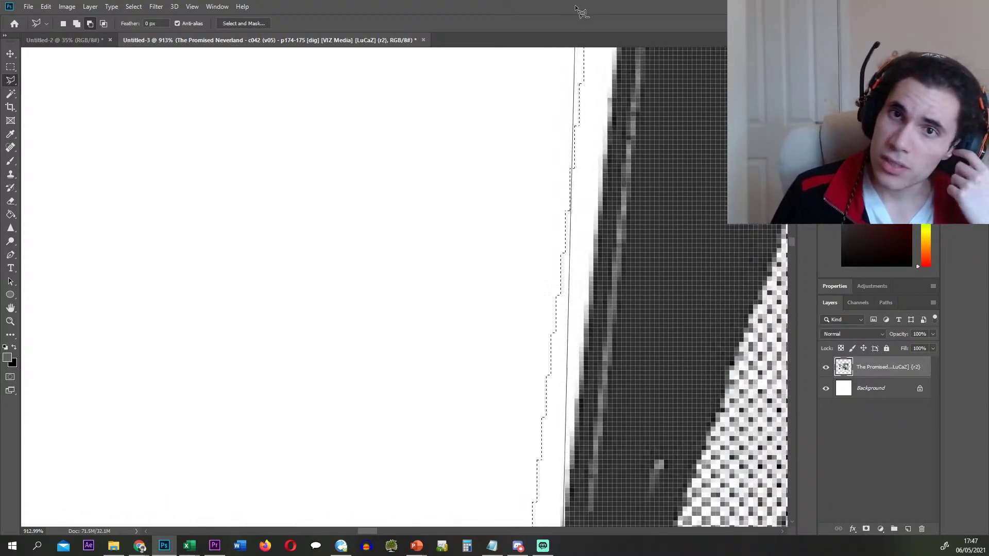
click(642, 90)
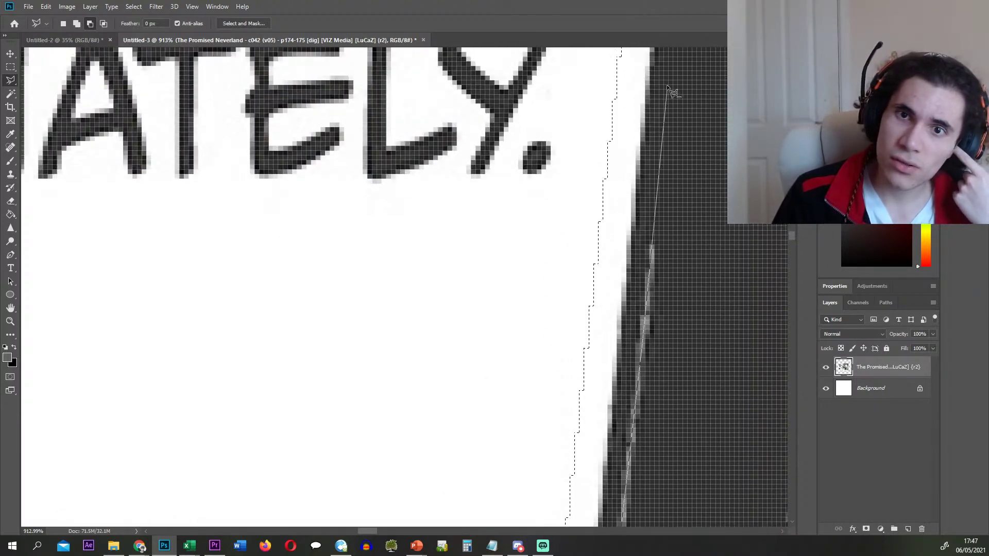
- Trace the rest of the "We will bring them back" panel's slanted edge, round its upper right corner and close the subtracted outline
scroll(652, 247, up, 12)
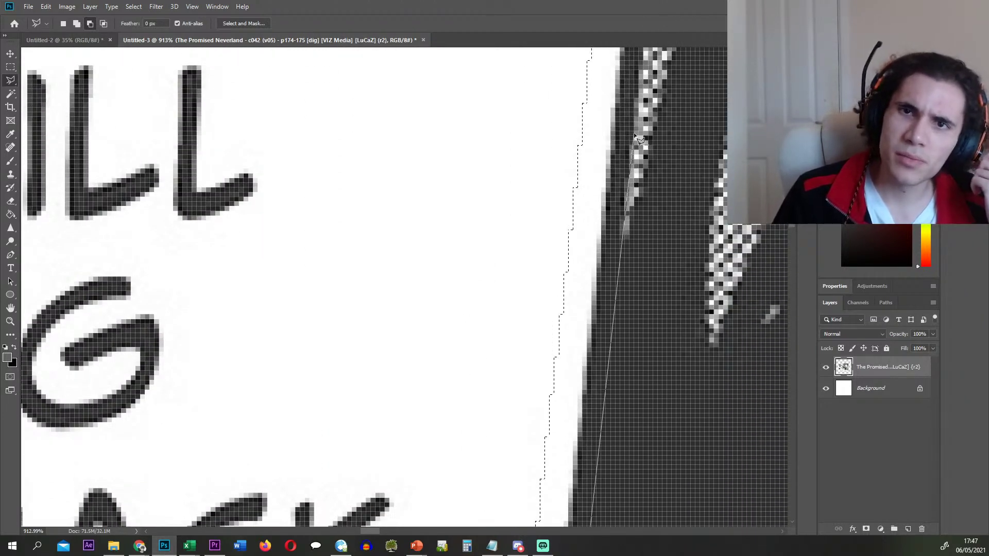
scroll(633, 51, up, 2)
scroll(637, 50, up, 3)
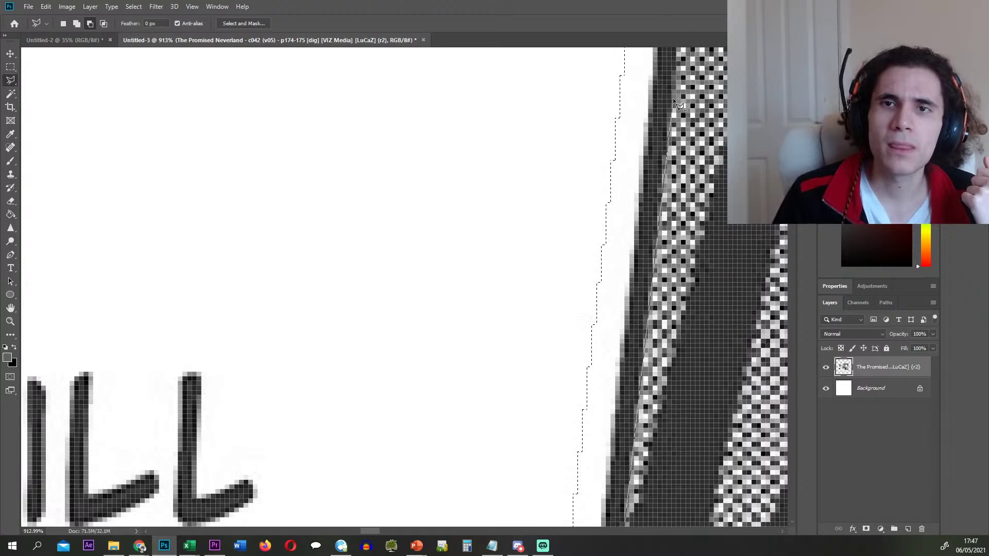
scroll(673, 98, up, 5)
scroll(708, 71, up, 1)
scroll(708, 71, right, 2)
scroll(625, 153, up, 2)
click(620, 137)
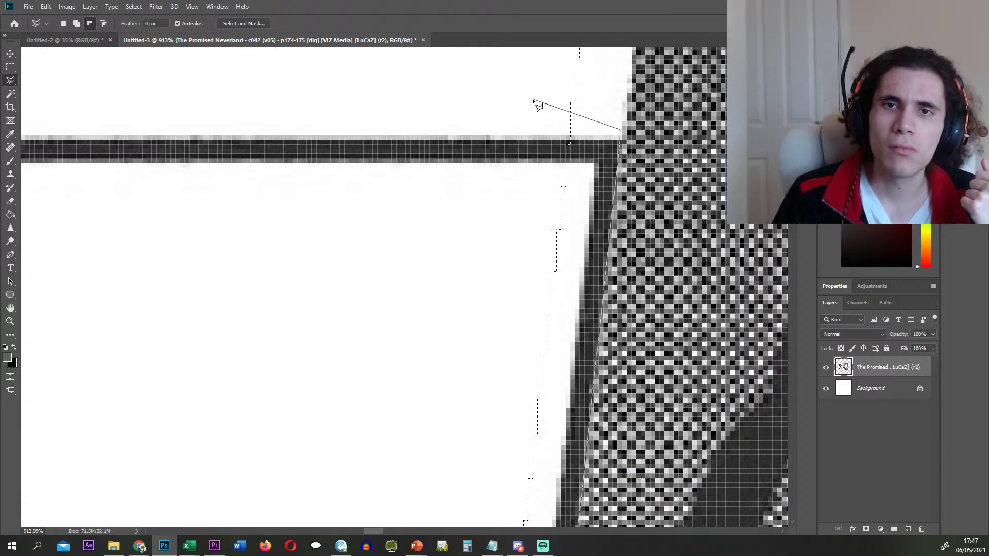
click(531, 99)
double_click(225, 165)
- Cut the selected large forest panel, paste it in place on its own layer and hide the original page layer
scroll(305, 220, down, 15)
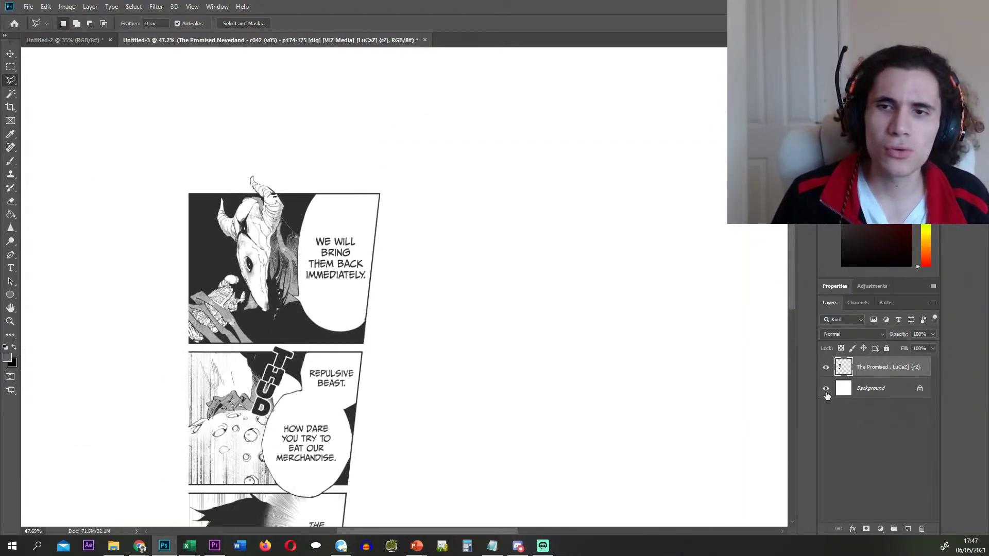
key(ctrl+shift+v)
click(827, 393)
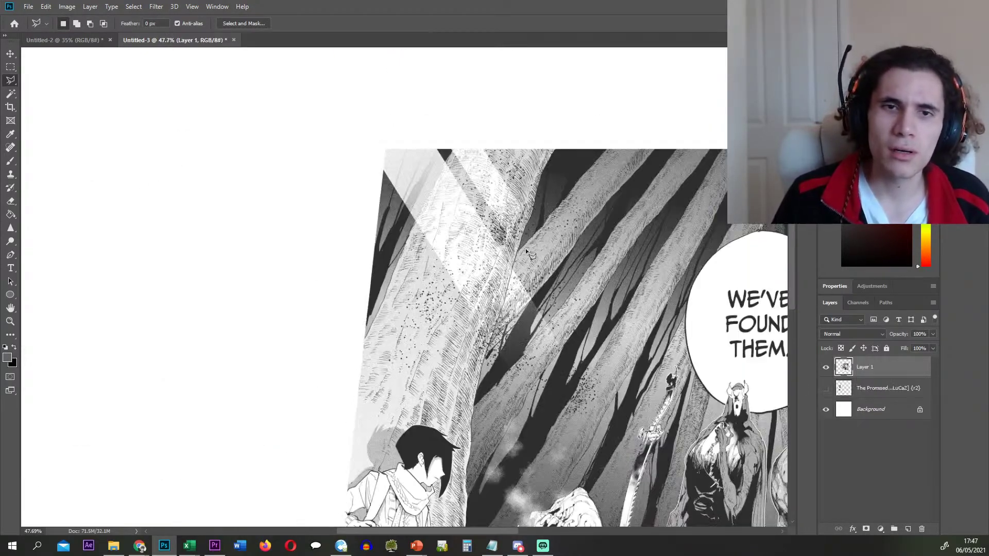
- Hide the forest panel's layer, then show and select the original page layer
scroll(451, 215, down, 6)
scroll(379, 278, up, 10)
scroll(381, 281, down, 6)
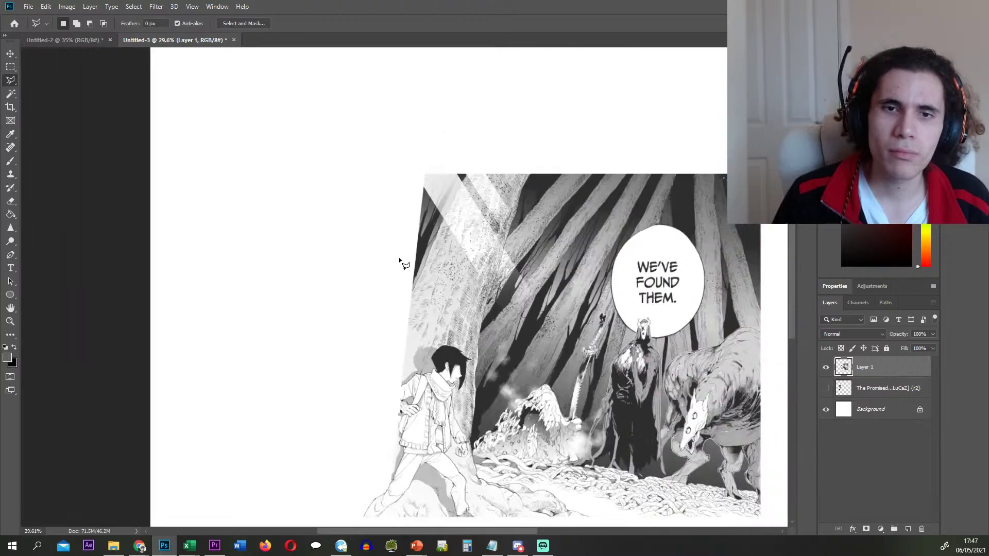
click(826, 366)
click(826, 388)
click(878, 388)
scroll(383, 239, up, 7)
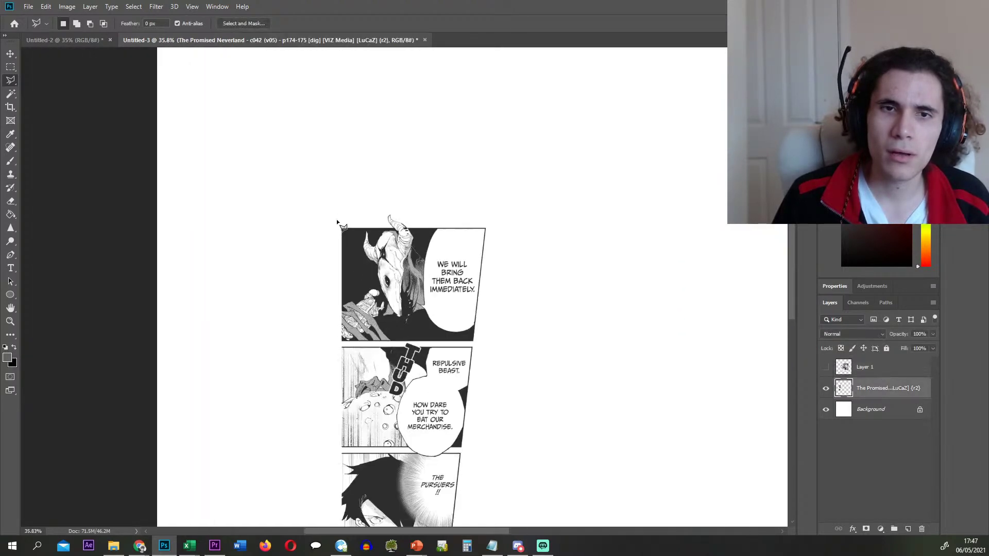
- Cut the "We will bring them back immediately" panel onto its own layer using a rectangular selection, hide that layer and reselect the page layer
key(m)
scroll(294, 473, up, 2)
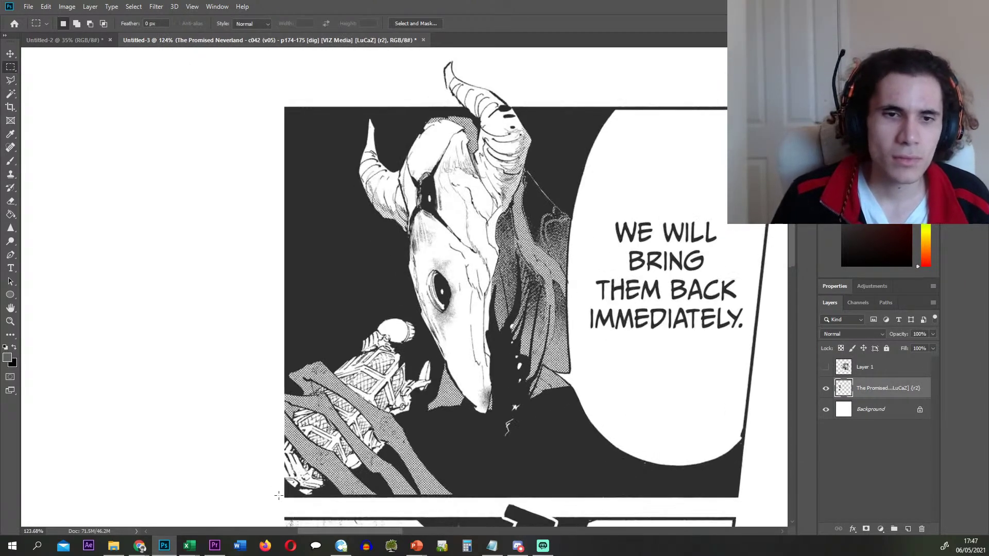
drag(281, 500, 661, 171)
scroll(543, 211, down, 2)
scroll(490, 268, down, 2)
key(ctrl+shift+j)
click(850, 411)
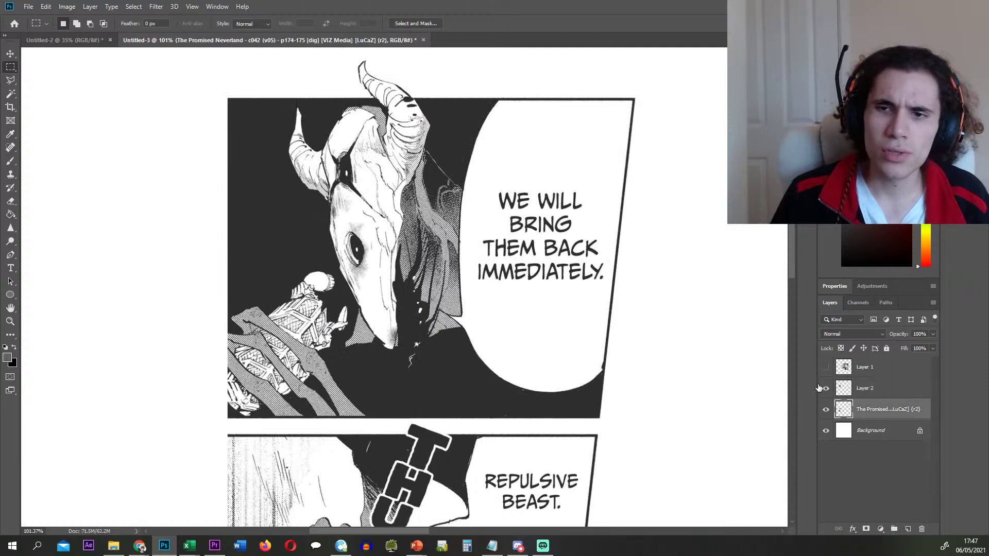
click(826, 388)
- Make a rectangular selection around the "Repulsive beast" panel on the page layer
scroll(262, 383, down, 2)
drag(223, 336, 614, 456)
scroll(566, 391, down, 5)
drag(603, 460, 604, 460)
scroll(592, 443, down, 3)
- Add the speech bubble overhanging the "Repulsive beast" panel's lower border to the selection with the Polygonal Lasso
key(l)
scroll(521, 408, up, 8)
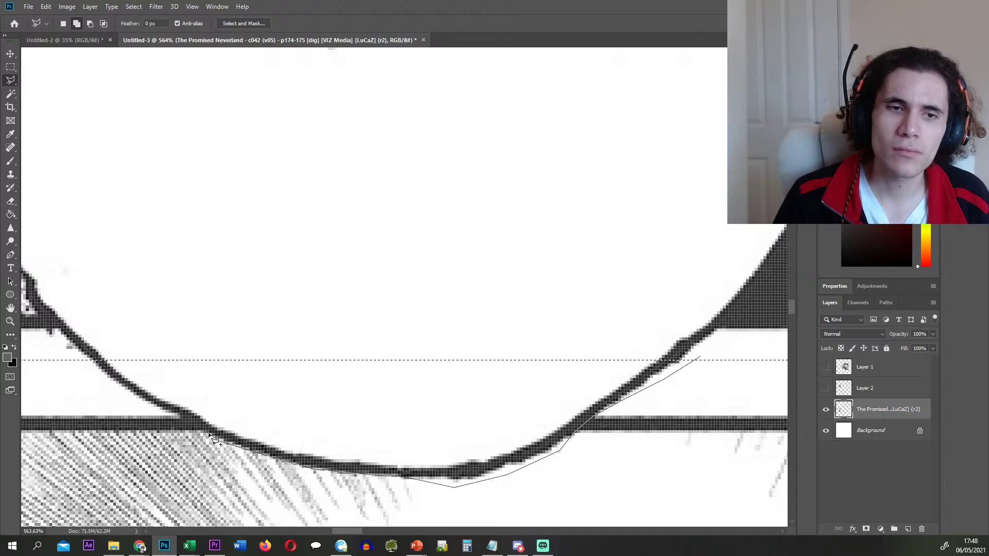
click(158, 414)
click(81, 367)
click(29, 314)
double_click(304, 288)
- Cut the selected "Repulsive beast" panel, paste it in place on its own layer, hide that layer and select the page layer
key(Delete)
key(ctrl+d)
scroll(394, 330, down, 4)
scroll(409, 330, down, 5)
key(ctrl+shift+v)
click(826, 429)
click(826, 412)
click(826, 428)
click(886, 430)
- Select the "The pursuers!!" panel with a rectangle, cut it and paste it in place on its own layer
key(m)
drag(520, 280, 67, 430)
scroll(292, 399, down, 4)
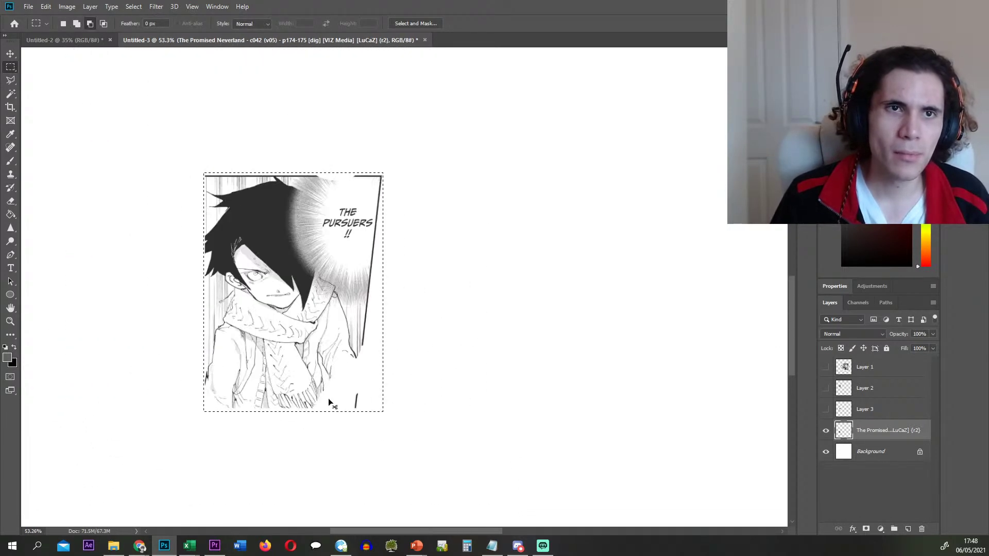
key(ctrl+x)
key(ctrl+shift+v)
- Delete the emptied page layer and show all four panel layers
click(888, 450)
key(Delete)
drag(827, 410, 827, 367)
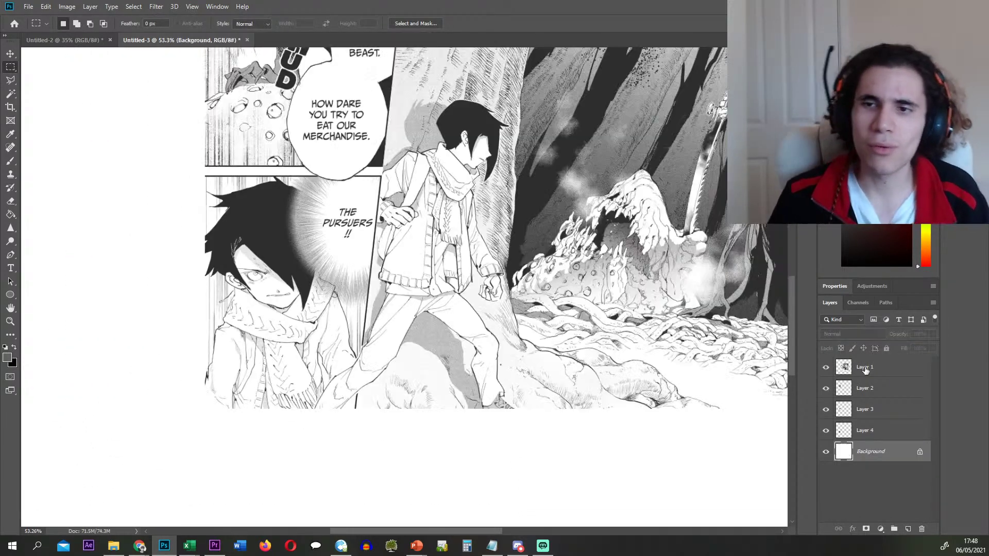
- Export the large forest panel layer as a PNG named 157 and delete the layer
right_click(866, 369)
key(Escape)
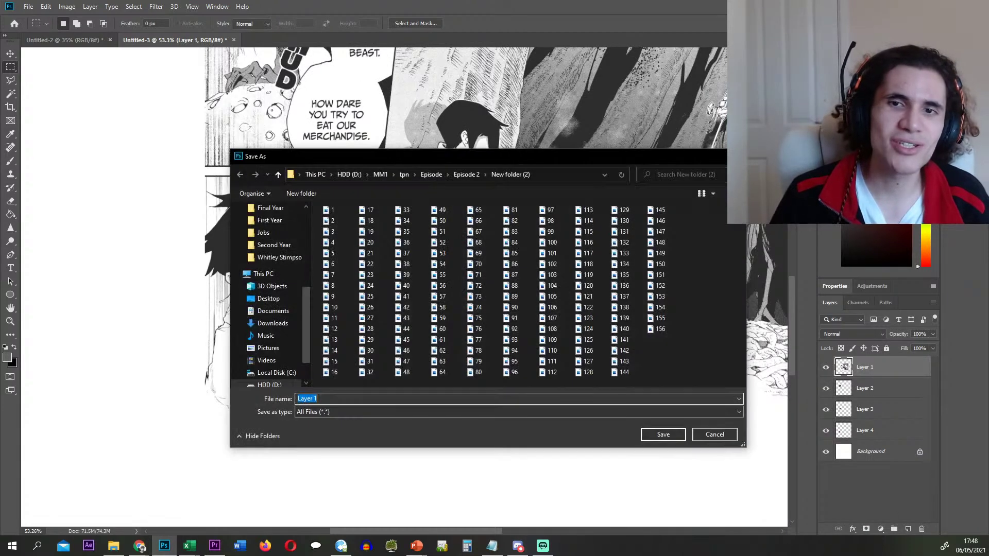
text(157)
key(Return)
scroll(435, 385, down, 9)
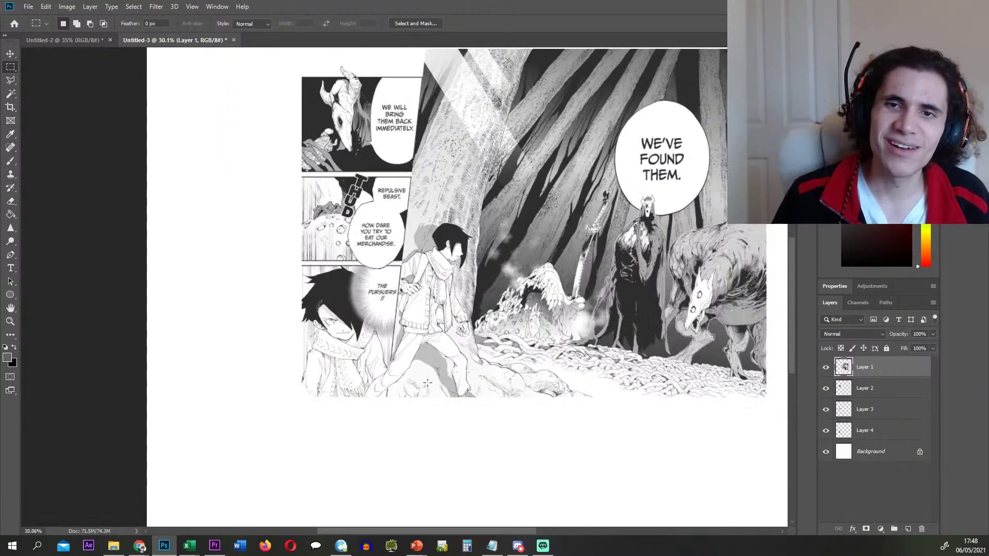
key(Delete)
- Export the "We will bring them back immediately" panel layer as 158 and delete the layer
right_click(886, 372)
click(855, 188)
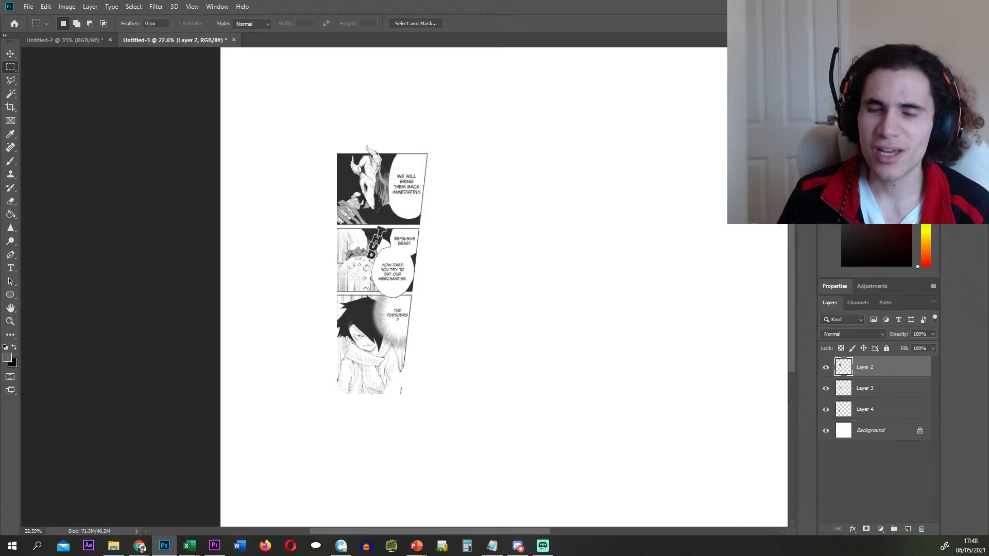
text(158)
key(Return)
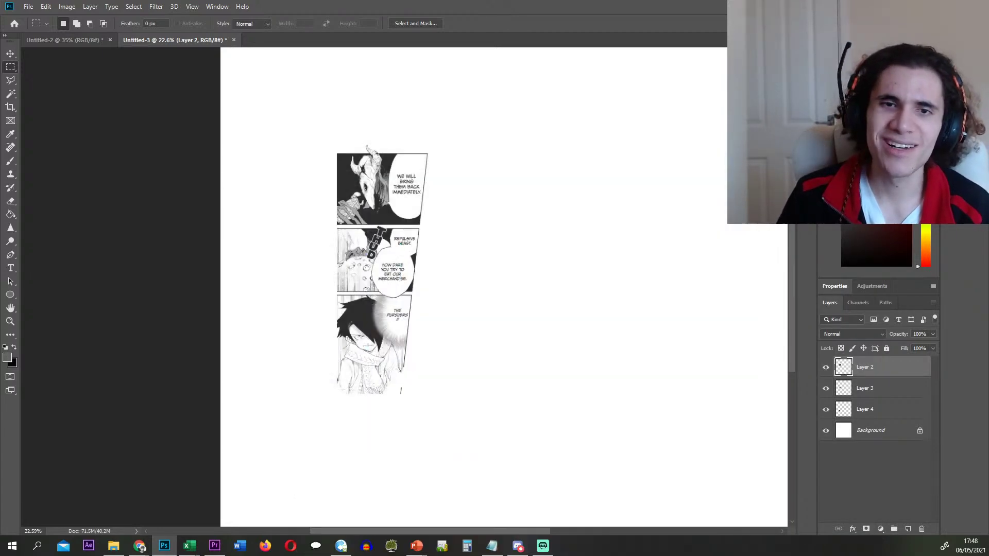
key(Delete)
- Export the "Repulsive beast" panel layer as 159 and delete the layer
right_click(870, 367)
click(762, 186)
text(159)
key(Return)
key(Delete)
- Export the "The pursuers!!" panel layer as 160 and delete it, leaving only the blank background
right_click(876, 367)
click(767, 187)
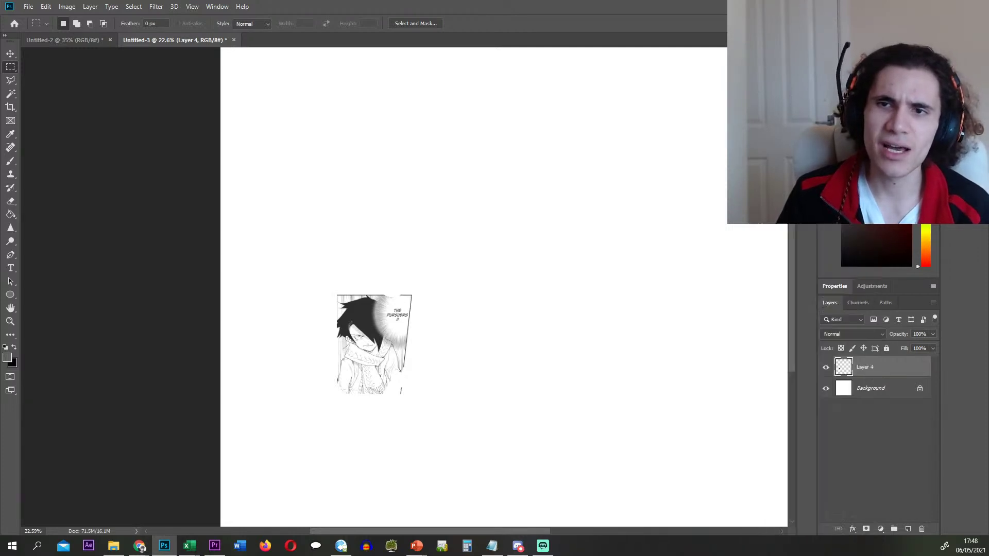
text(160)
key(Return)
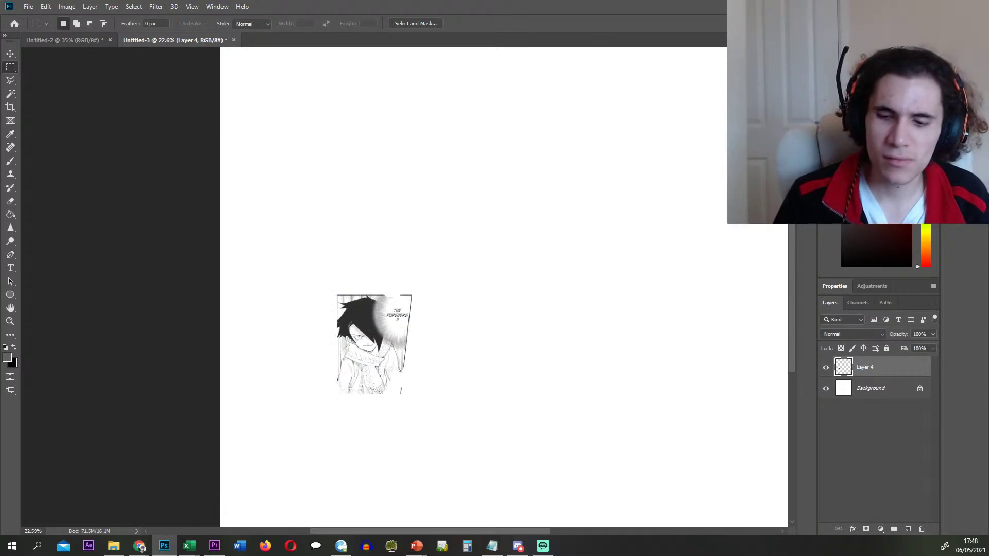
key(Delete)
key(ctrl+0)
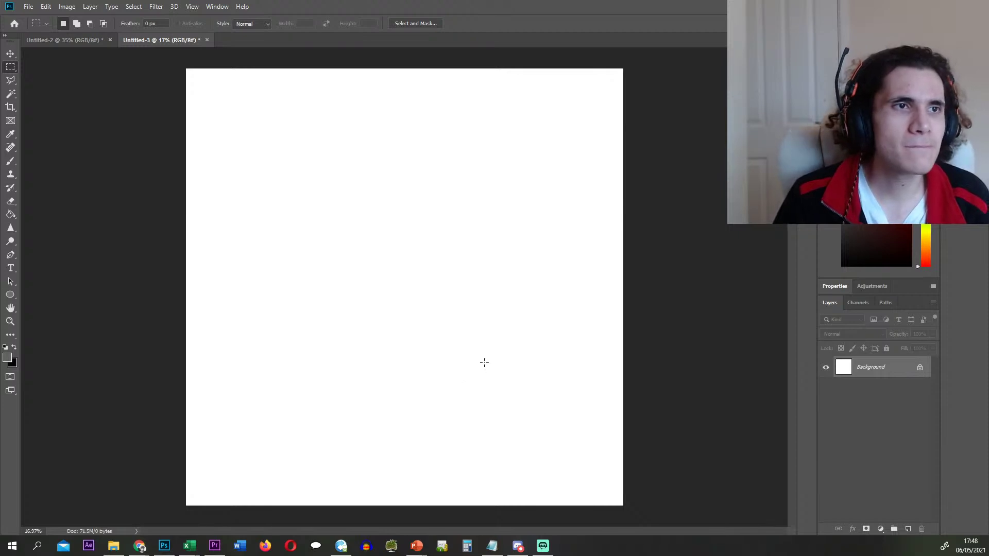
- Place page p177 of The Promised Neverland chapter 43 into the Untitled-2 document and commit the placement
key(alt+Tab)
click(76, 41)
key(alt+Tab)
drag(524, 203, 235, 260)
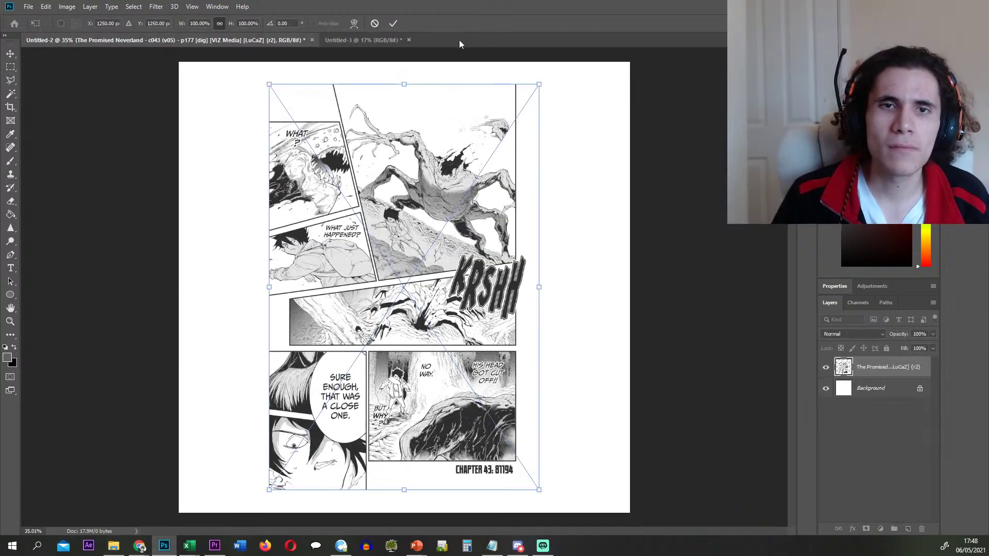
click(395, 25)
- Outline the large headless creature panel with the Polygonal Lasso, following its slanted borders and closing the selection below it
scroll(436, 108, up, 6)
key(l)
scroll(332, 141, up, 2)
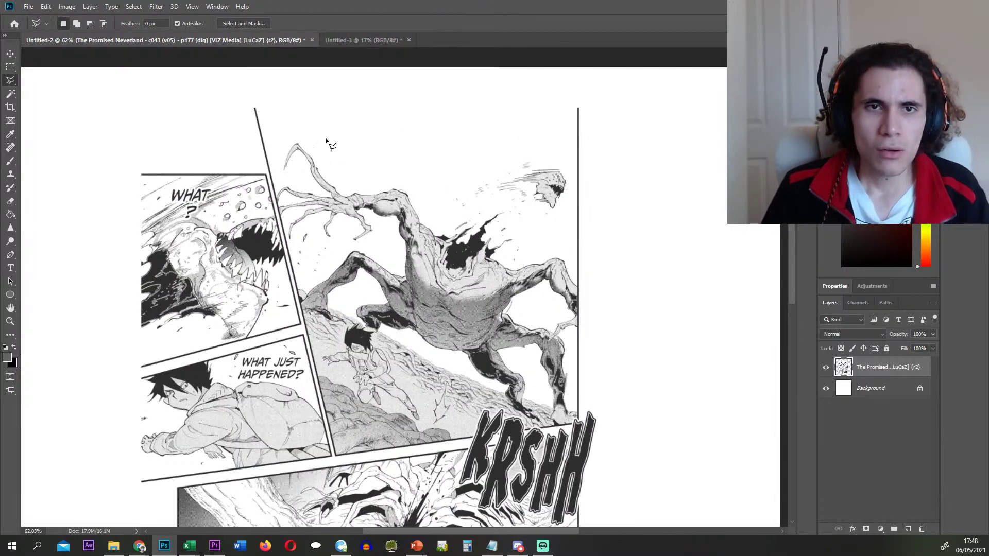
scroll(259, 117, up, 2)
scroll(263, 120, up, 3)
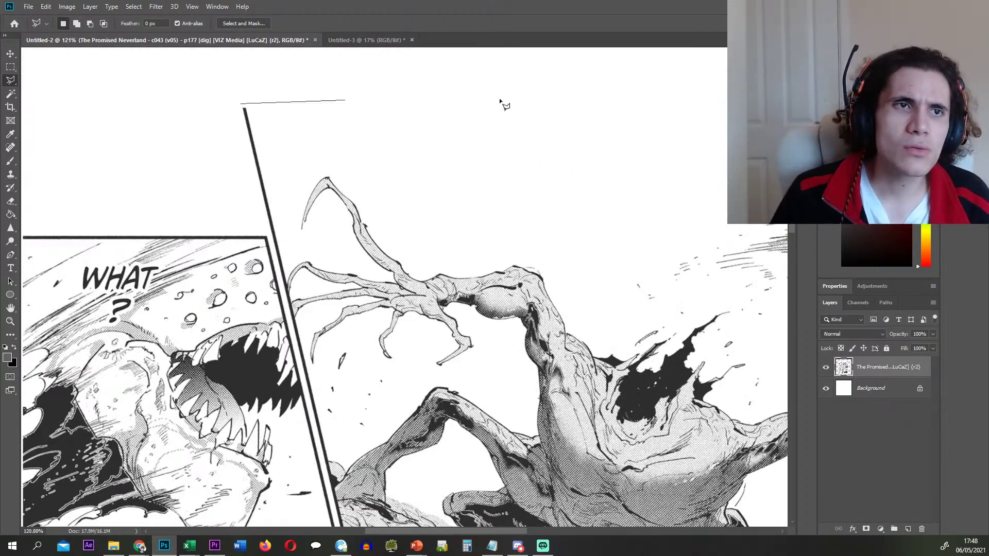
scroll(313, 108, right, 5)
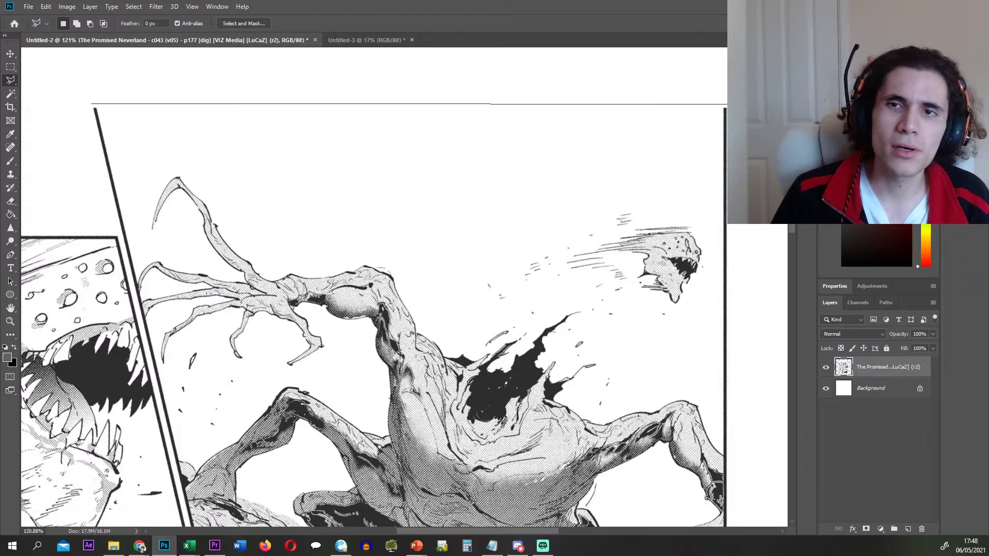
scroll(733, 419, down, 10)
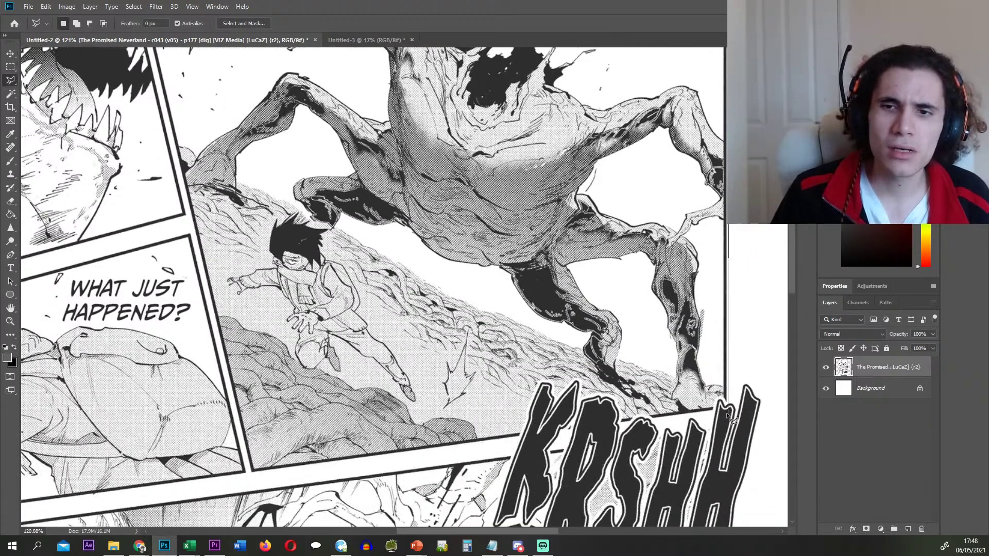
double_click(250, 478)
- Start a subtracting lasso outline below the K of "KRSHH" and trace up the letter's outer edge
scroll(340, 396, down, 4)
scroll(417, 412, up, 10)
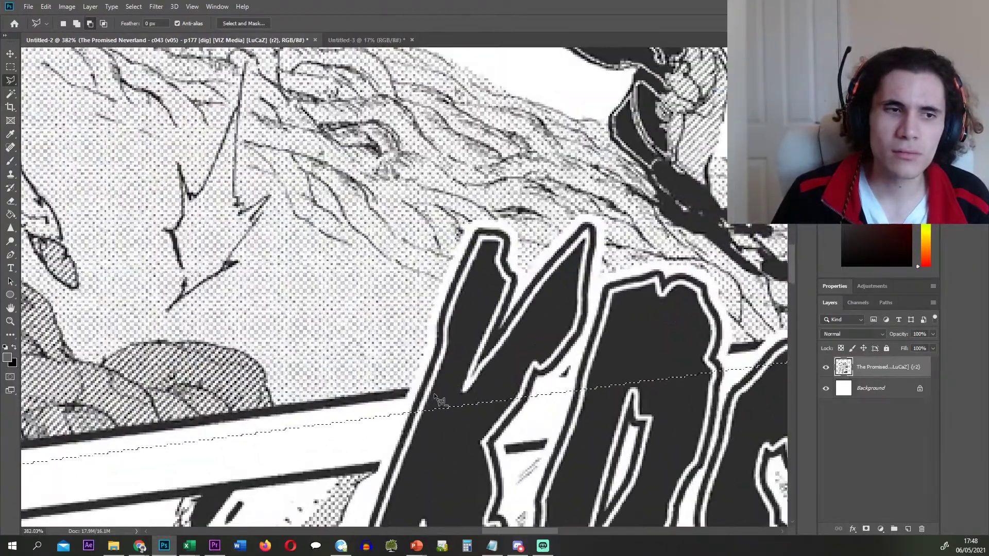
scroll(435, 397, up, 4)
scroll(389, 422, up, 3)
click(352, 462)
click(405, 364)
click(451, 263)
click(458, 205)
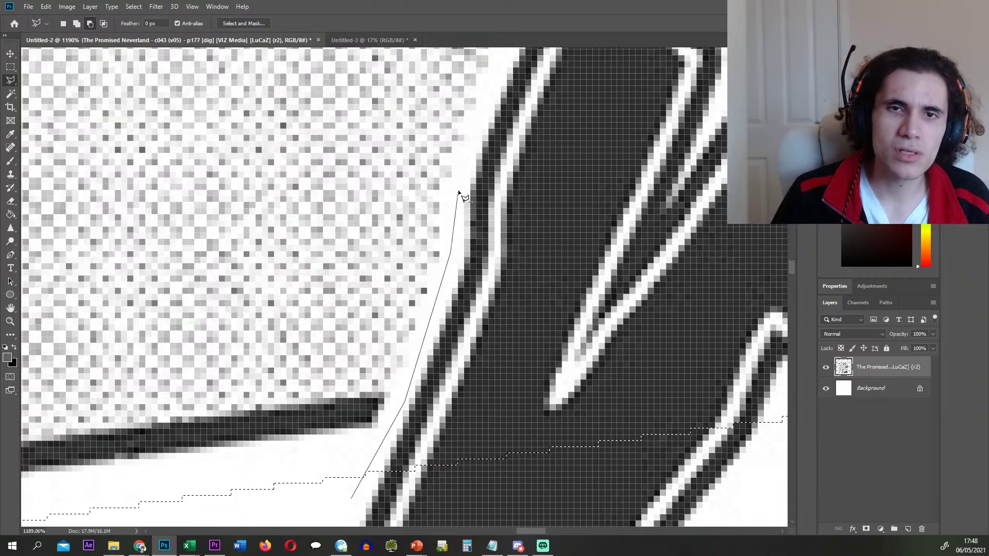
- Continue the subtracting outline around both prongs of the K and down to the gap before the R
scroll(506, 158, up, 2)
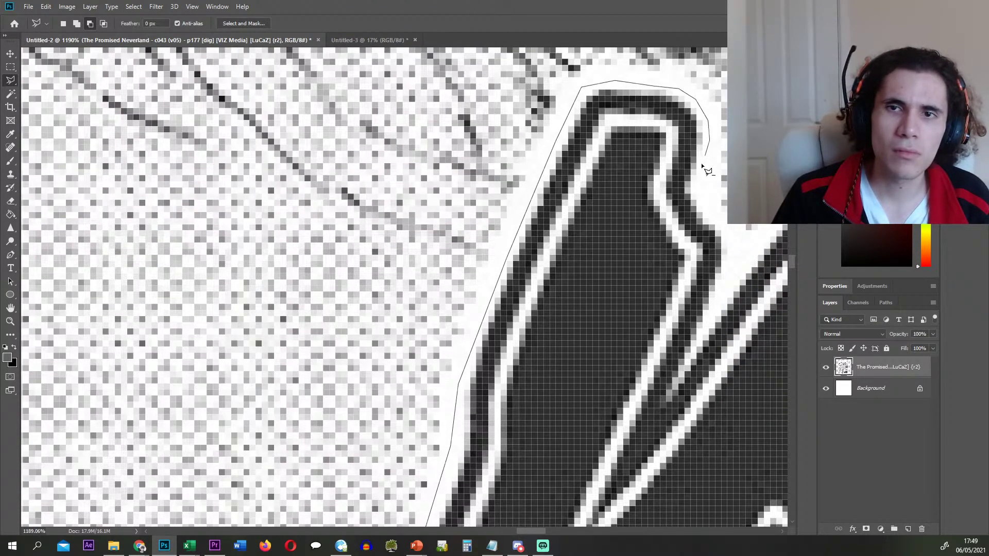
click(739, 251)
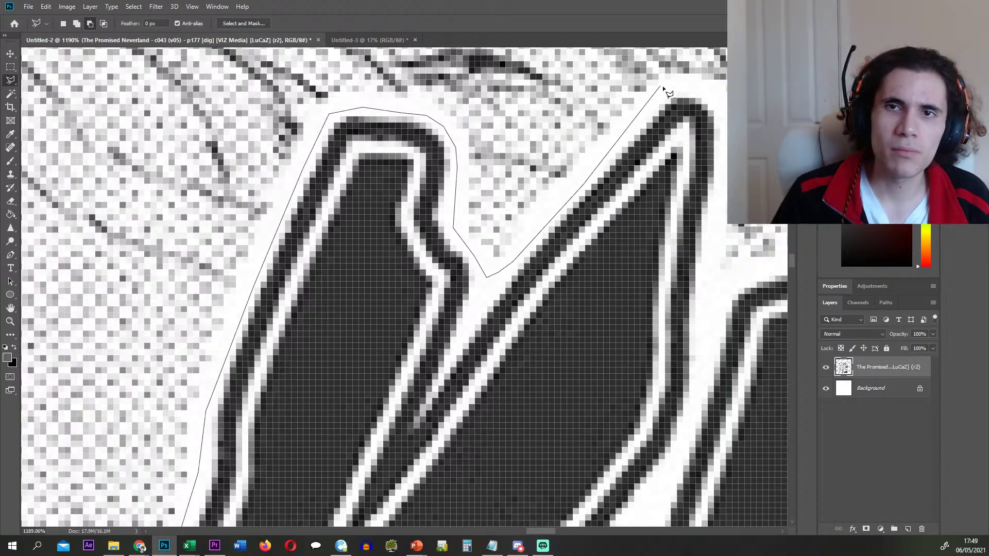
click(670, 90)
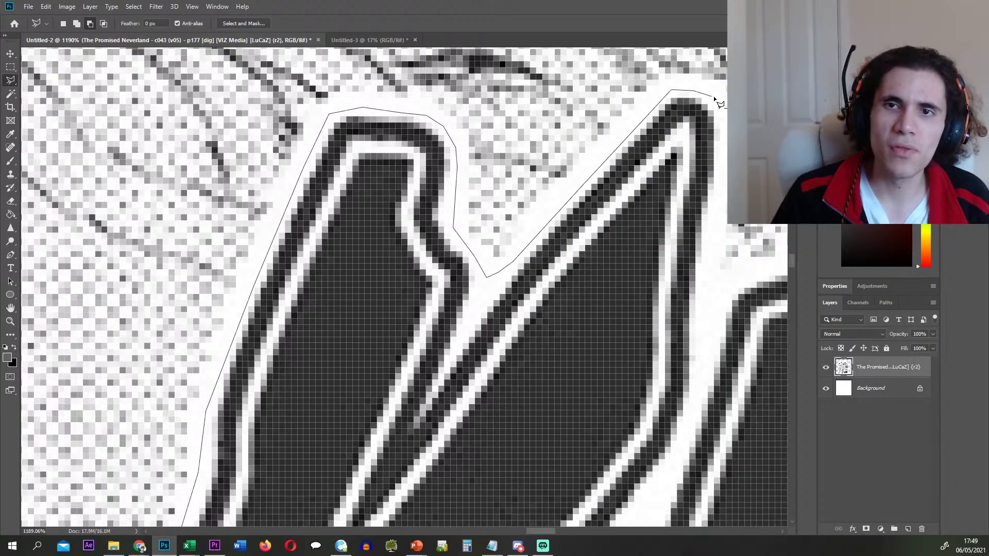
click(706, 291)
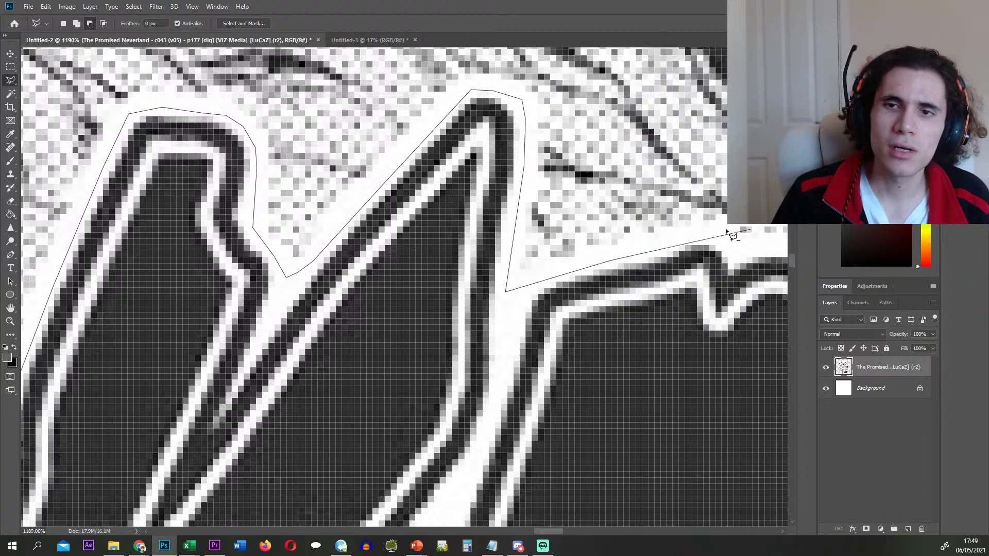
- Trace the subtracting outline along the top of the R and down its far side
click(701, 232)
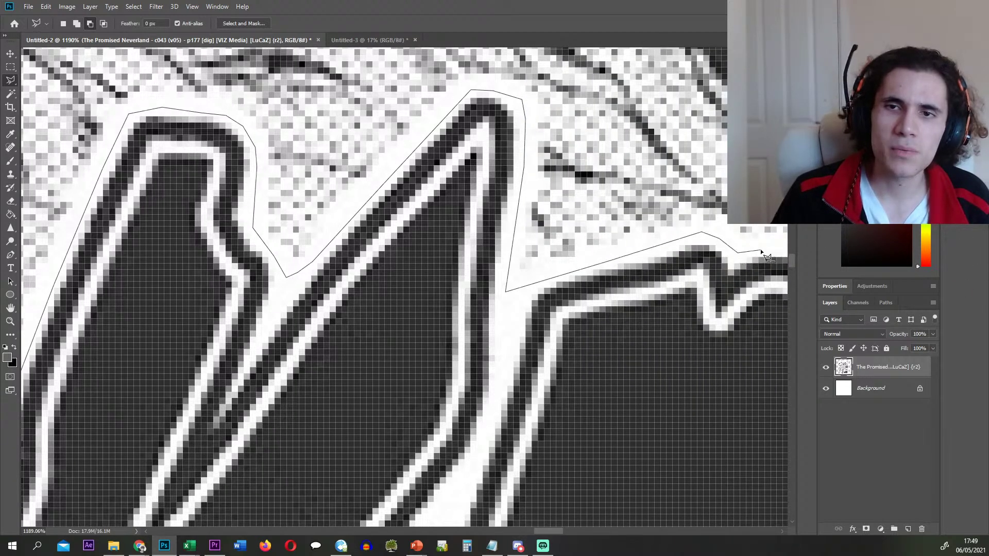
click(762, 252)
click(697, 251)
click(764, 333)
mouse_move(764, 332)
mouse_down()
mouse_move(715, 317)
mouse_move(625, 262)
mouse_up()
click(654, 314)
click(667, 361)
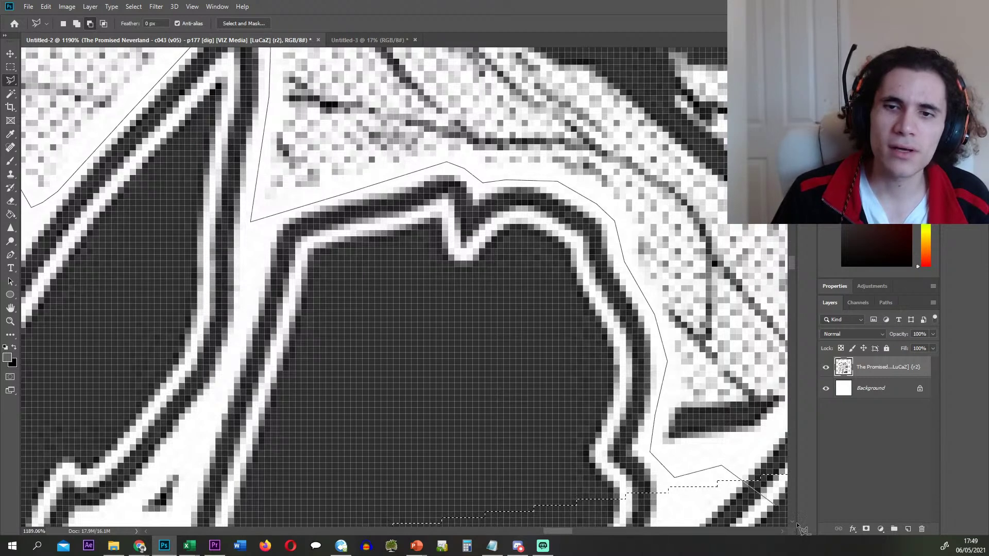
- Extend the outline under the panel border and over the top of the S, closing it to subtract the lettering
click(722, 465)
drag(733, 473, 569, 368)
click(593, 343)
click(652, 284)
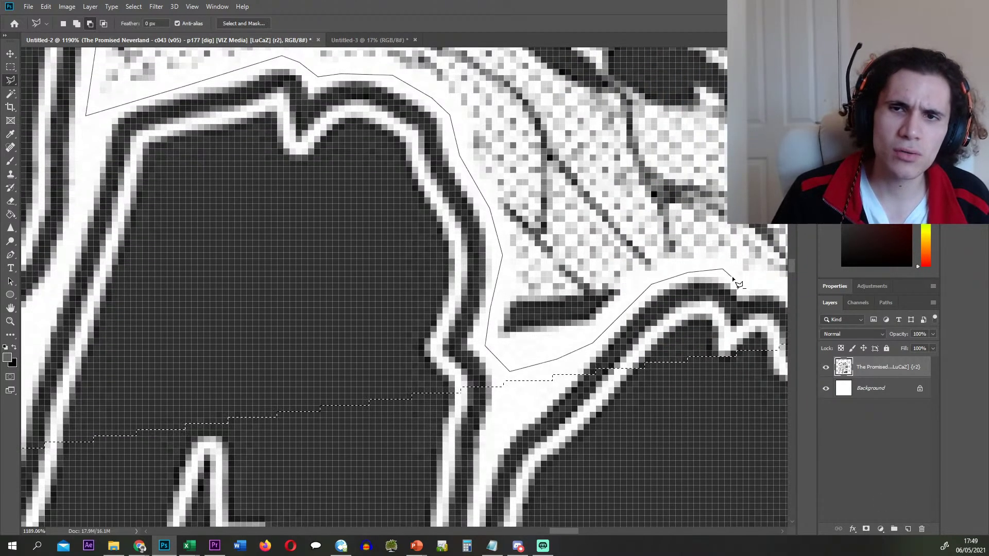
drag(770, 289, 624, 288)
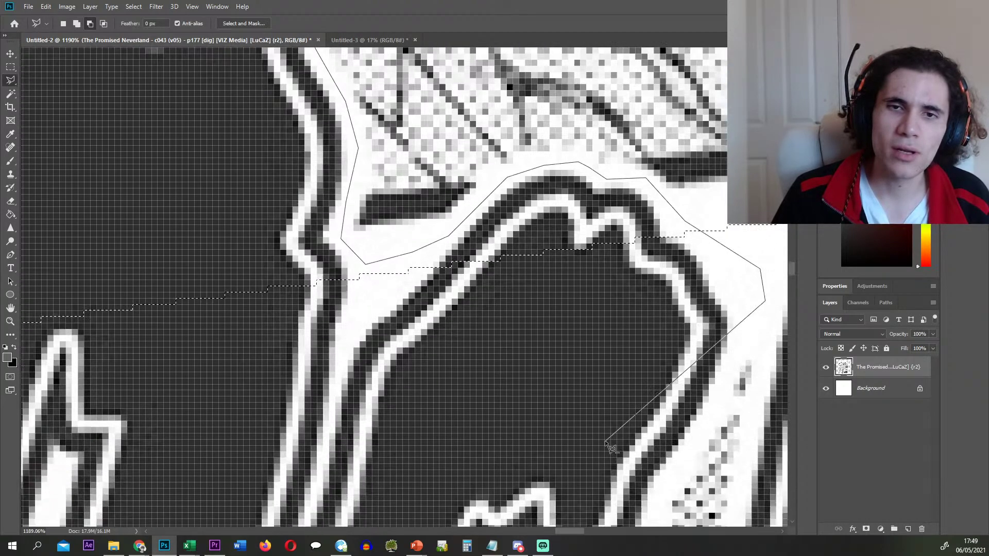
double_click(609, 446)
- Trace another subtracting outline along the panel's lower border and around the top of the last H in "KRSHH"
scroll(458, 358, down, 7)
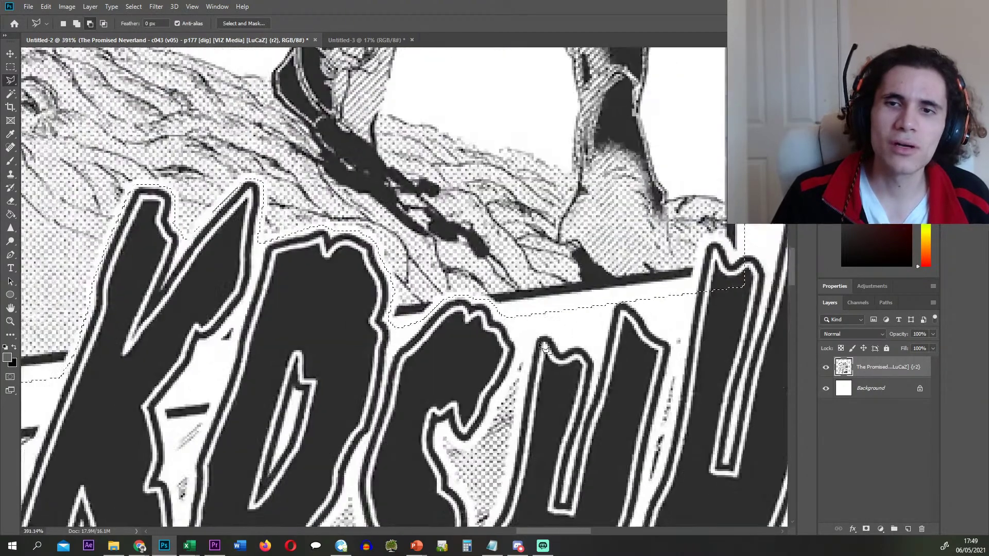
scroll(569, 333, up, 4)
click(576, 325)
click(627, 261)
click(683, 257)
drag(695, 257, 596, 257)
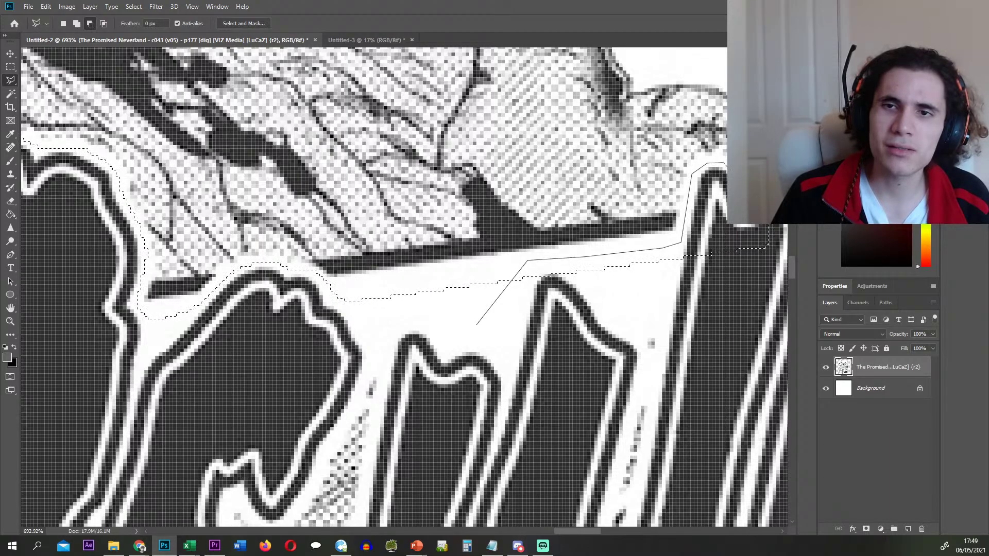
- Cut the selected headless creature panel onto its own layer, hide that layer and select the page layer
scroll(477, 325, down, 3)
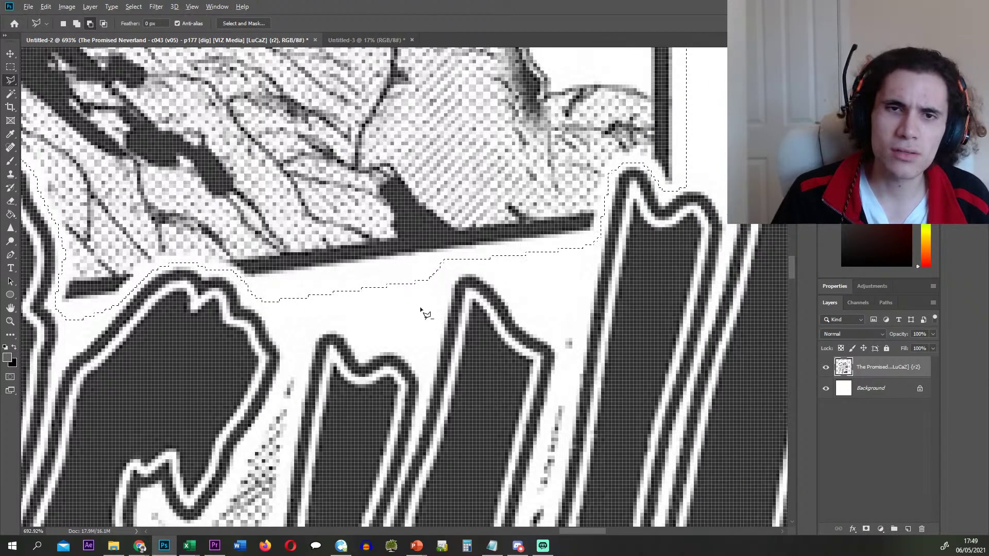
scroll(419, 321, down, 2)
scroll(473, 332, down, 5)
key(ctrl+j)
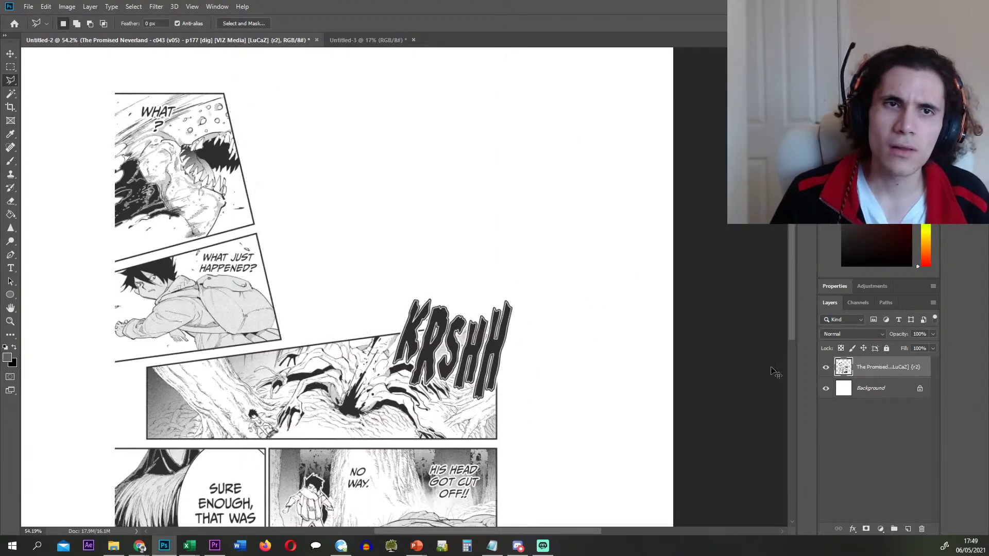
click(880, 392)
click(826, 369)
- Outline the creature panel with the "WHAT?" lettering using the Polygonal Lasso, closing it around all sides
scroll(207, 170, left, 2)
scroll(207, 170, up, 2)
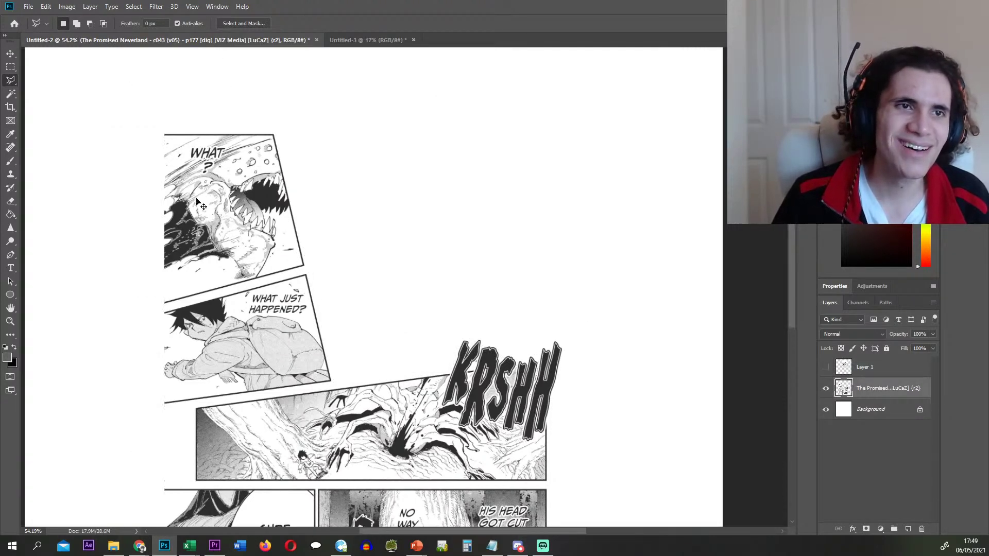
scroll(208, 170, left, 2)
scroll(207, 170, up, 3)
scroll(210, 174, up, 2)
click(203, 109)
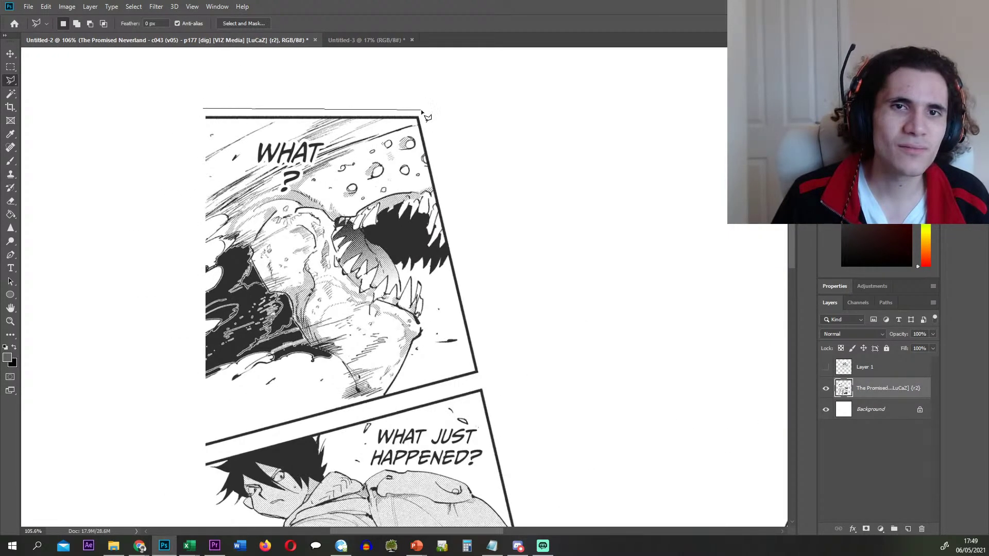
click(480, 370)
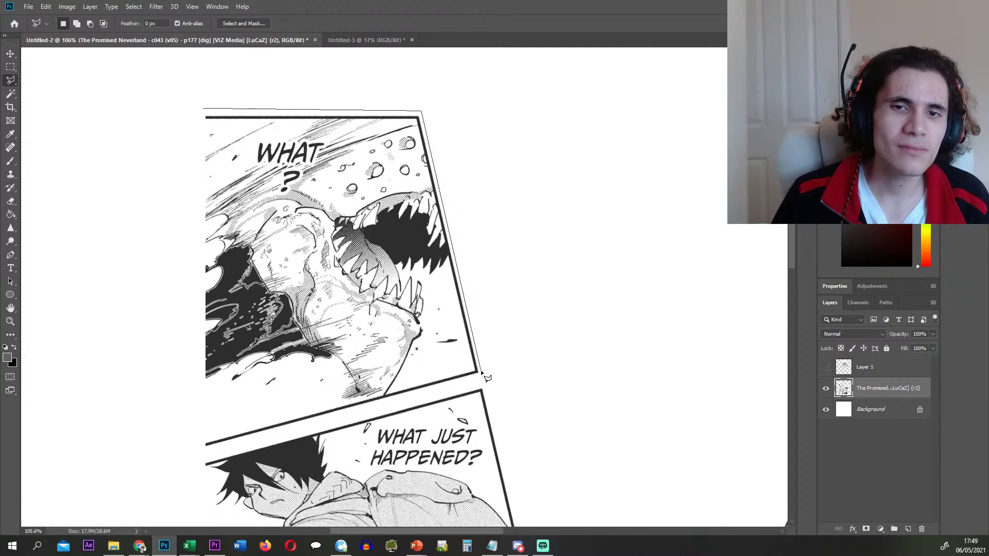
double_click(202, 451)
key(ctrl+x)
key(ctrl+shift+v)
click(916, 411)
click(826, 389)
scroll(242, 412, down, 2)
key(ctrl+z)
key(ctrl+z)
key(ctrl+z)
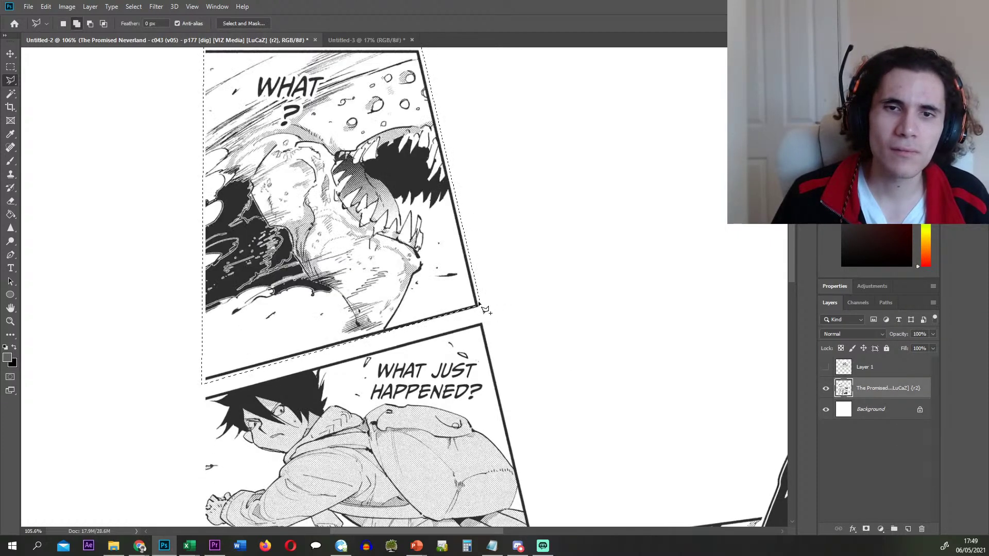
- Extend the "WHAT?" panel selection along its lower border, cut it onto its own hidden layer and reselect the page layer
click(482, 307)
double_click(248, 331)
key(ctrl+x)
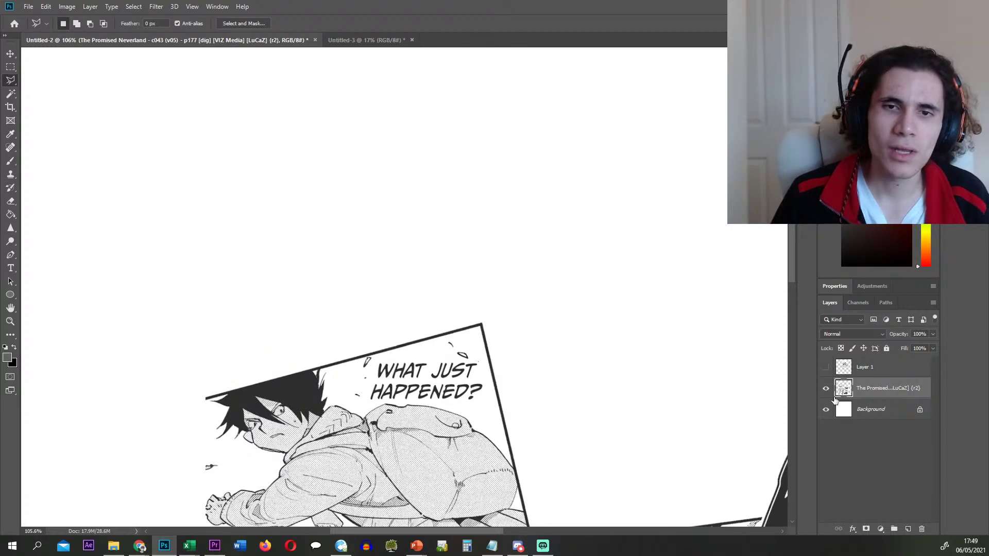
key(ctrl+shift+v)
click(889, 409)
click(826, 388)
- Outline the "WHAT JUST HAPPENED?" panel with the Polygonal Lasso and cut it onto its own hidden layer
scroll(360, 355, down, 2)
scroll(195, 359, up, 2)
scroll(196, 357, up, 1)
click(203, 344)
click(546, 251)
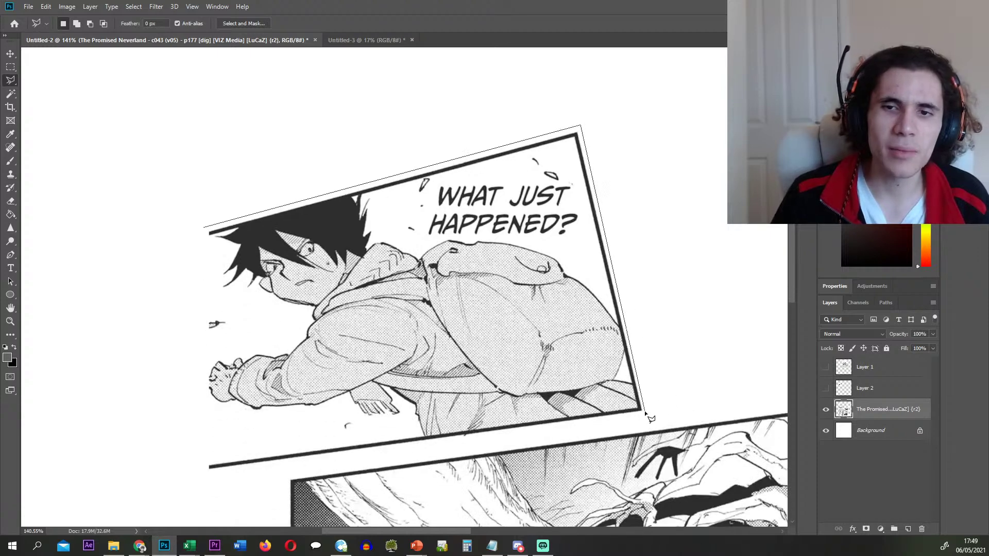
click(642, 412)
double_click(209, 469)
key(ctrl+x)
key(ctrl+v)
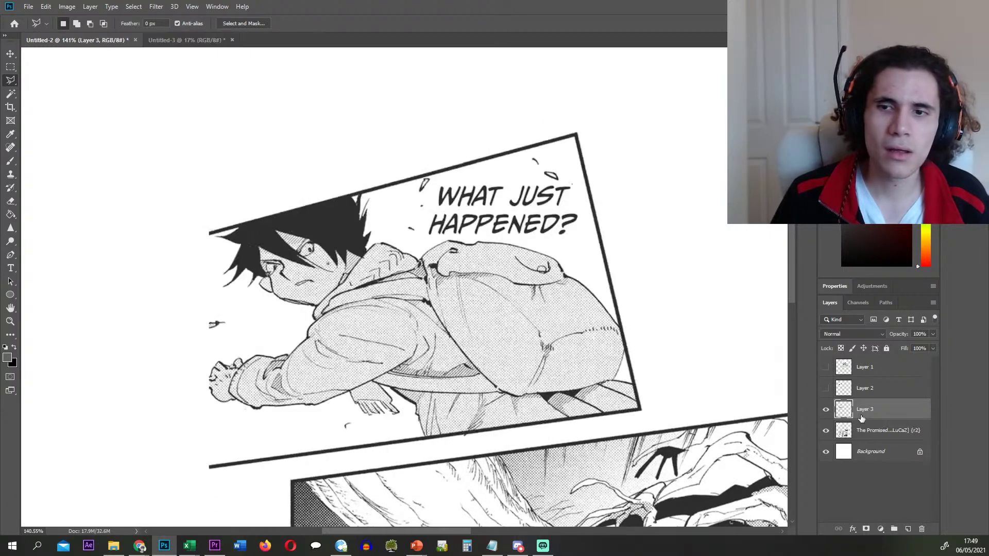
click(825, 409)
- Outline the wide "KRSHH" panel including its lettering, cut it onto its own hidden layer and reselect the page layer
scroll(269, 258, down, 10)
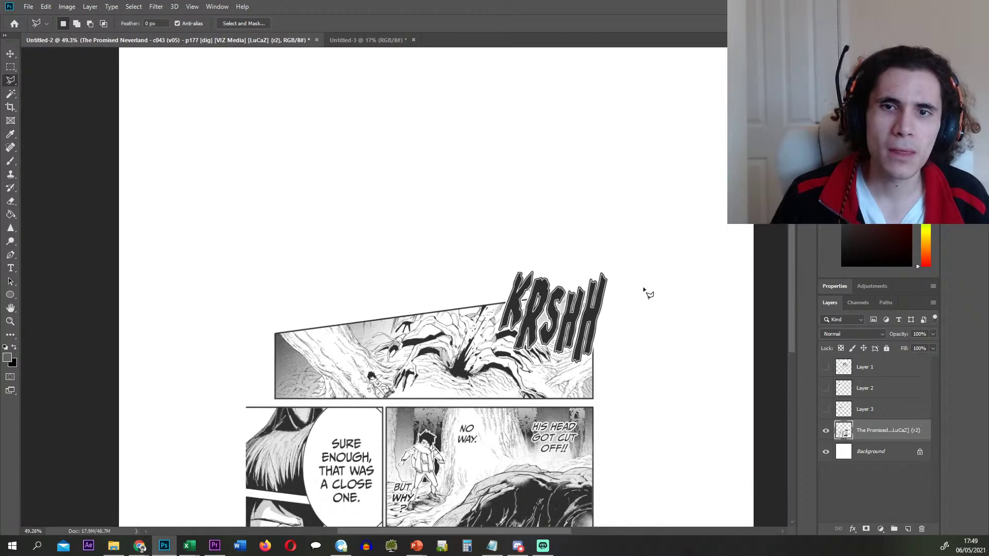
scroll(608, 263, up, 3)
click(492, 264)
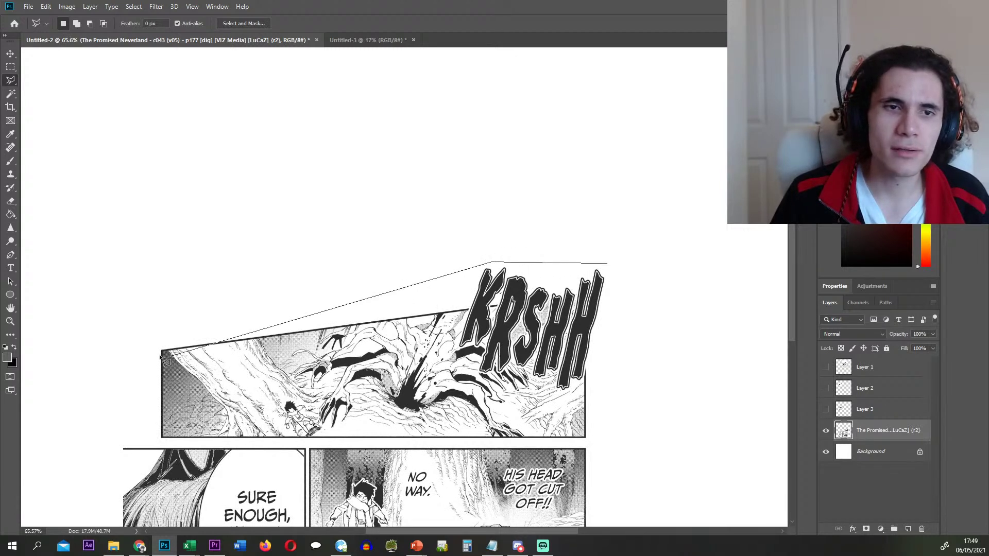
click(158, 441)
double_click(608, 289)
key(ctrl+x)
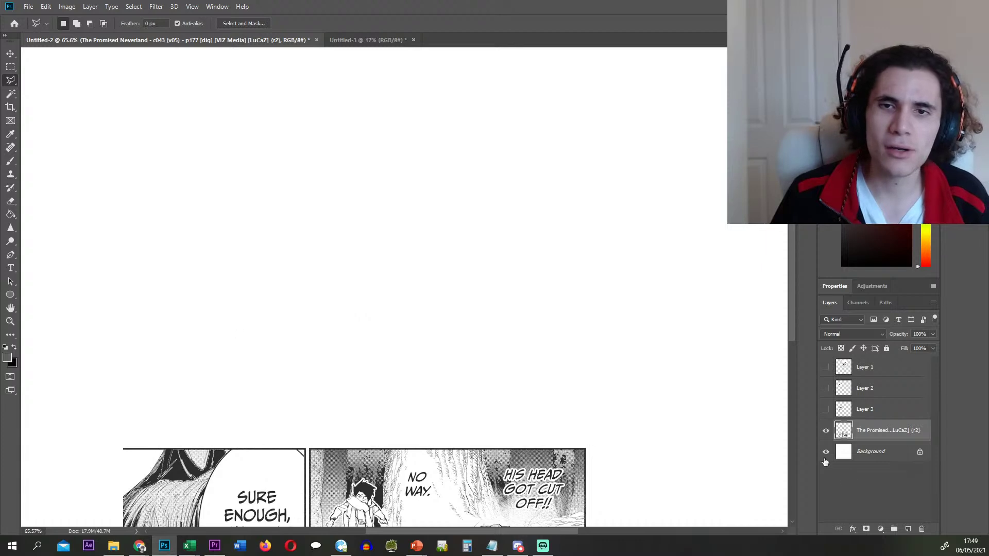
key(ctrl+v)
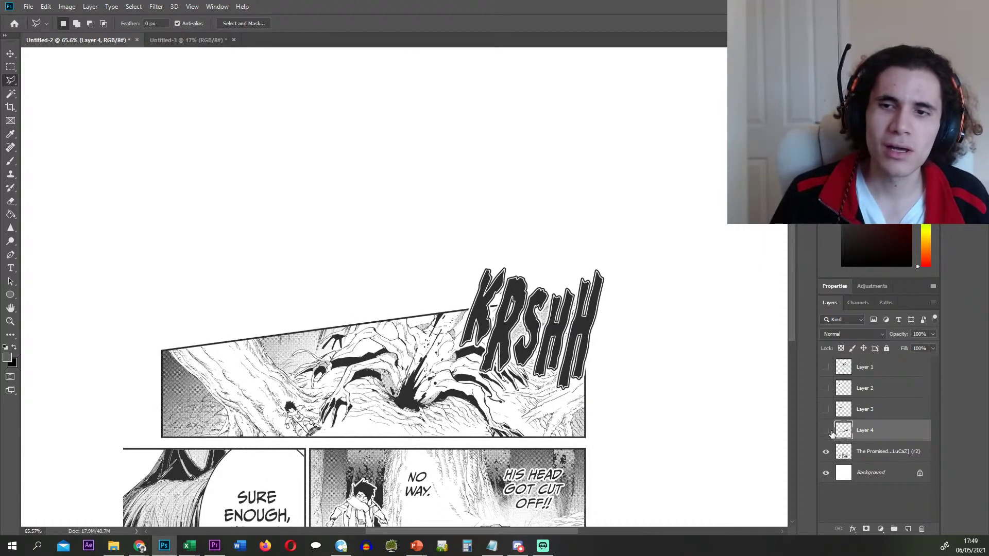
click(826, 431)
click(886, 451)
- Select the "NO WAY." panel with a rectangular marquee and cut it onto its own hidden layer
key(m)
scroll(592, 354, up, 4)
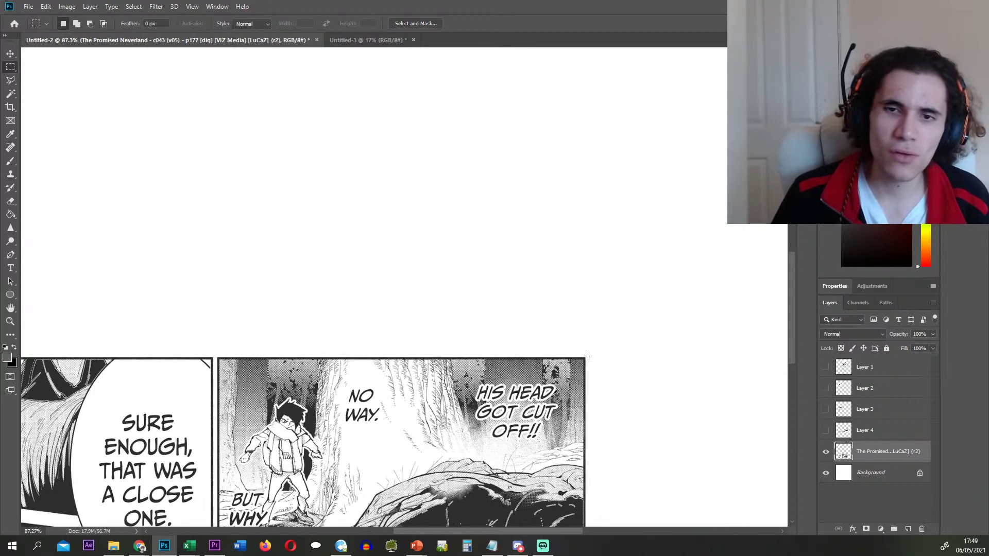
drag(586, 355, 214, 431)
key(ctrl+x)
key(ctrl+shift+v)
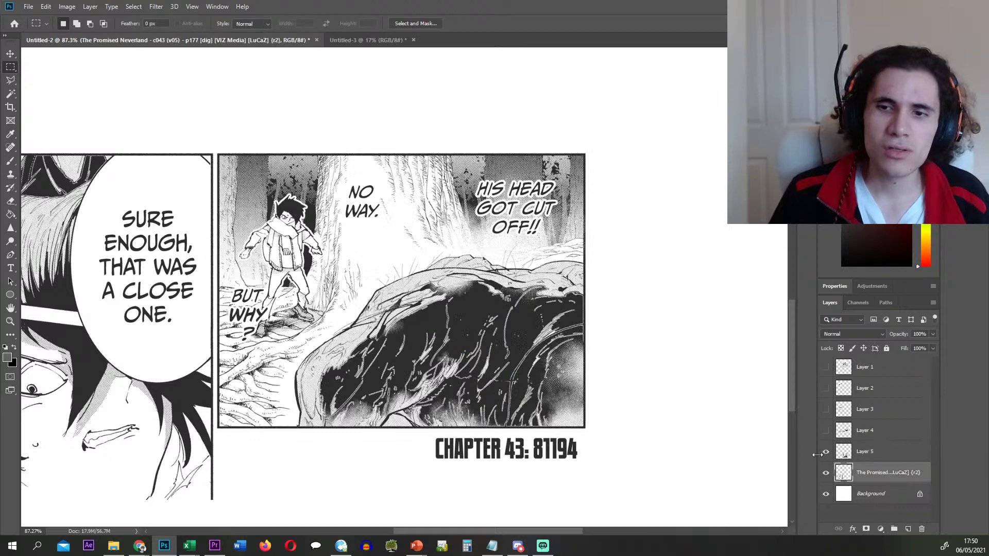
- Outline the upper hair panel and the top of its "SURE ENOUGH" speech bubble with the Polygonal Lasso, closing along the slanted gutter
scroll(442, 272, down, 5)
scroll(339, 267, left, 2)
scroll(203, 214, up, 6)
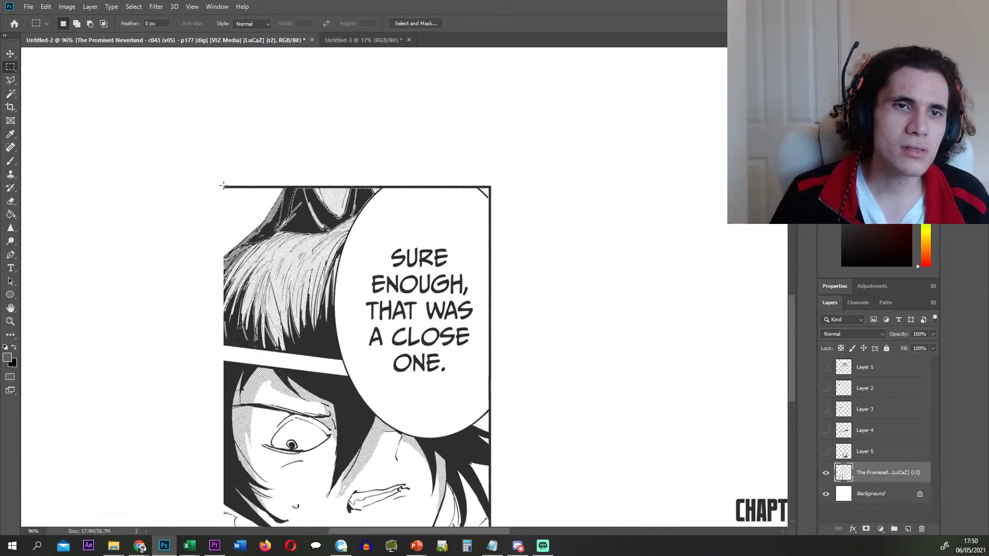
scroll(220, 183, up, 2)
key(l)
click(220, 183)
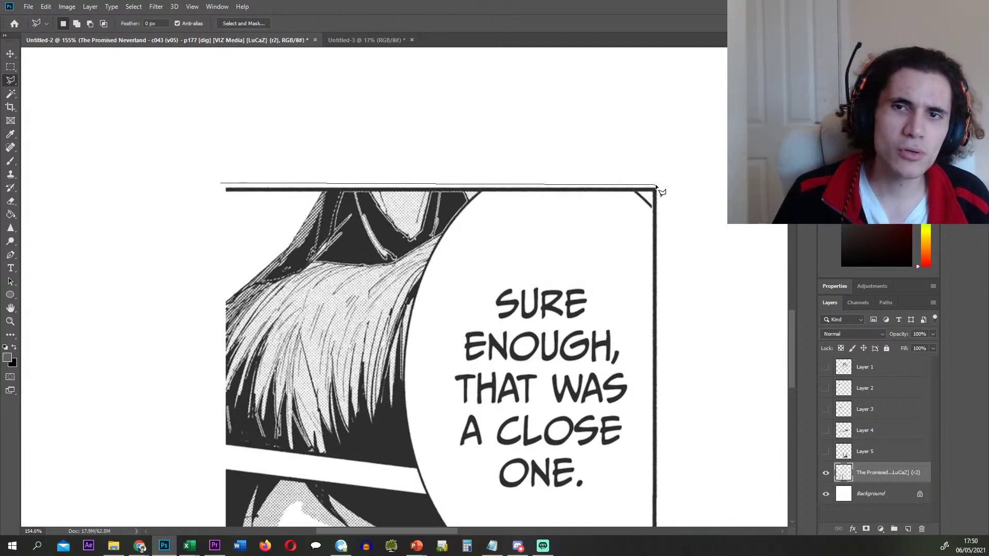
click(660, 187)
scroll(668, 454, down, 2)
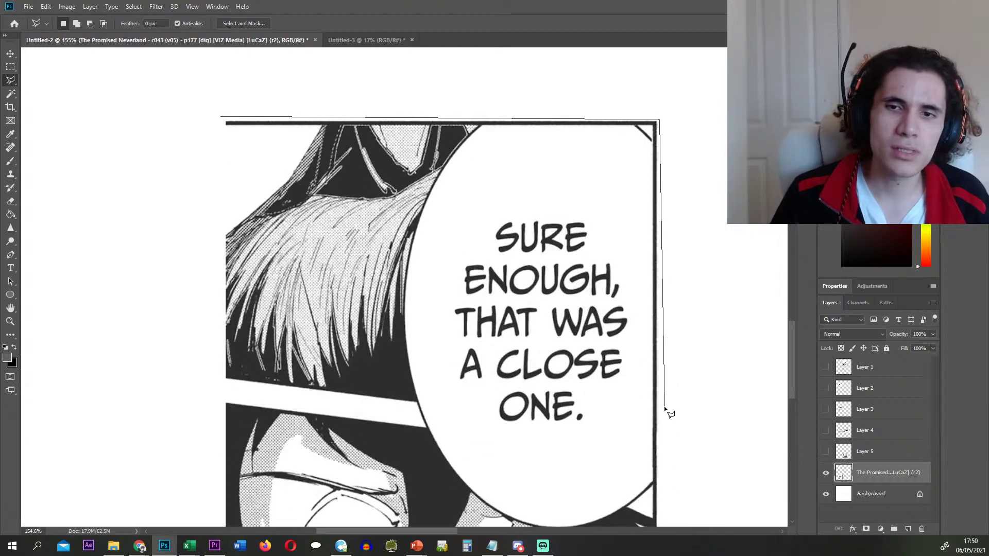
click(670, 433)
double_click(222, 385)
- Begin an adding outline at the gutter and trace it down the left edge of the speech bubble
scroll(433, 314, down, 1)
scroll(486, 370, up, 4)
scroll(483, 330, down, 1)
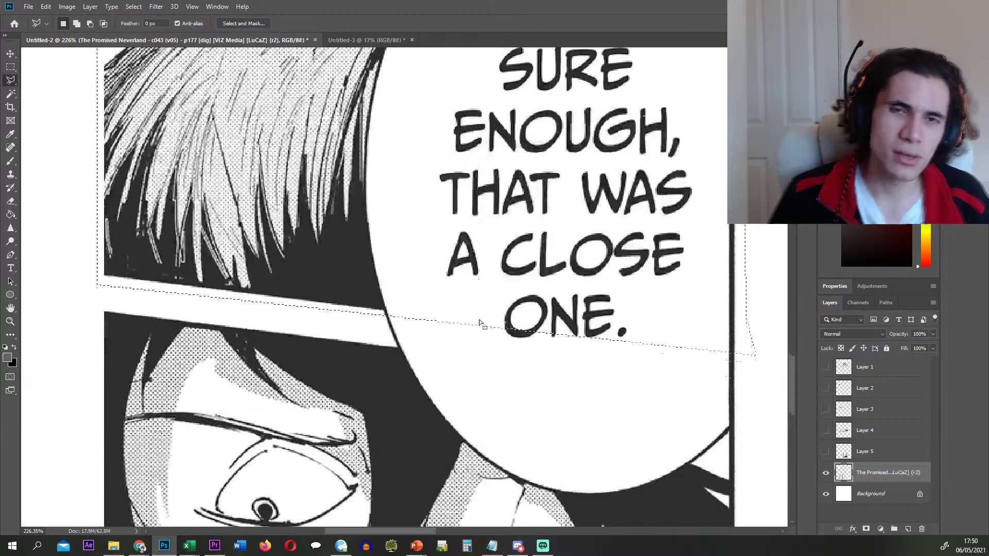
scroll(484, 324, down, 3)
scroll(483, 325, down, 1)
scroll(527, 324, up, 2)
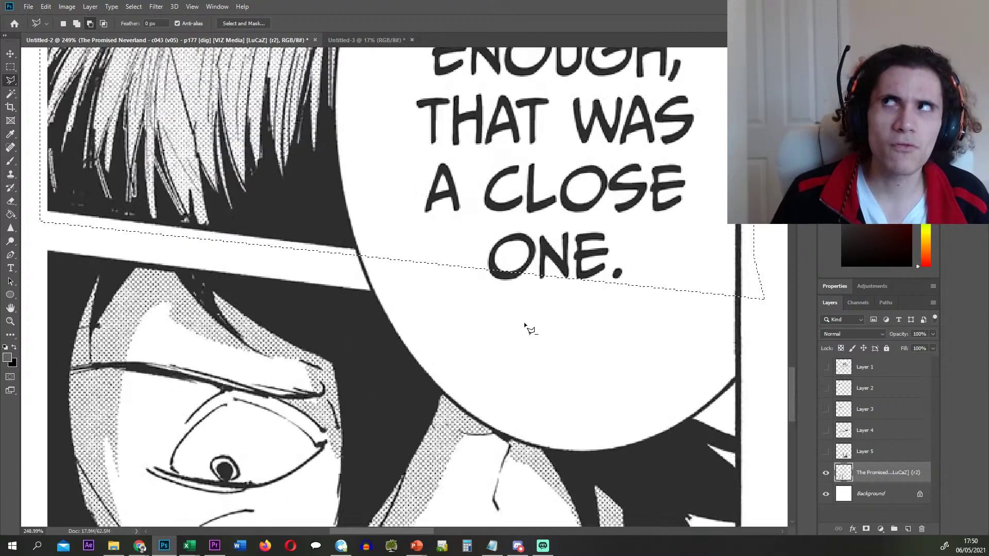
scroll(457, 303, up, 1)
scroll(396, 273, down, 1)
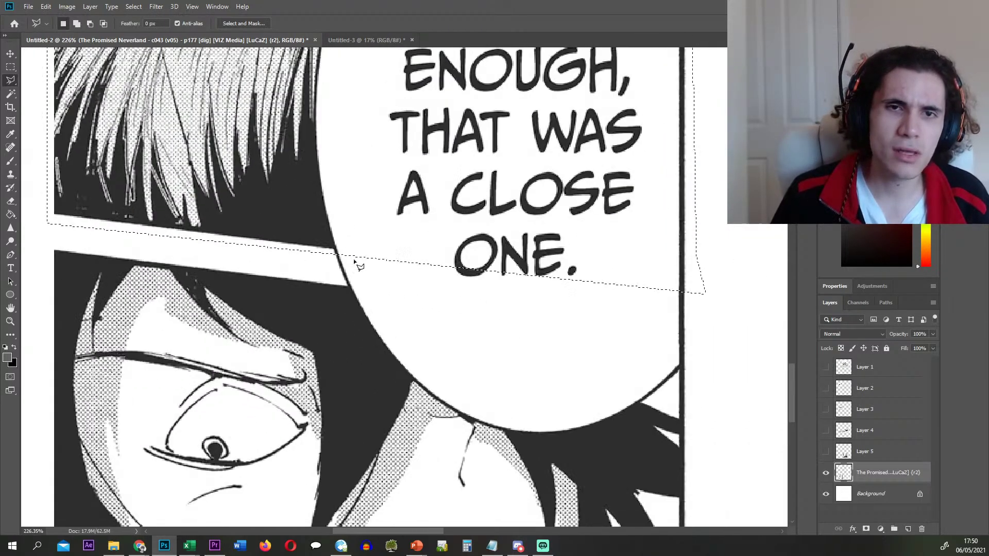
scroll(329, 261, up, 2)
scroll(302, 257, up, 3)
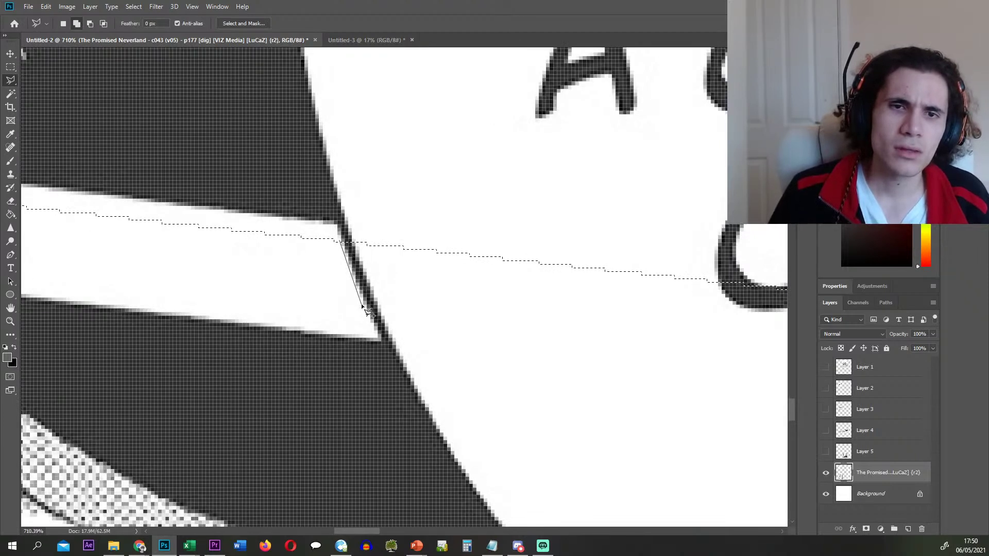
click(381, 341)
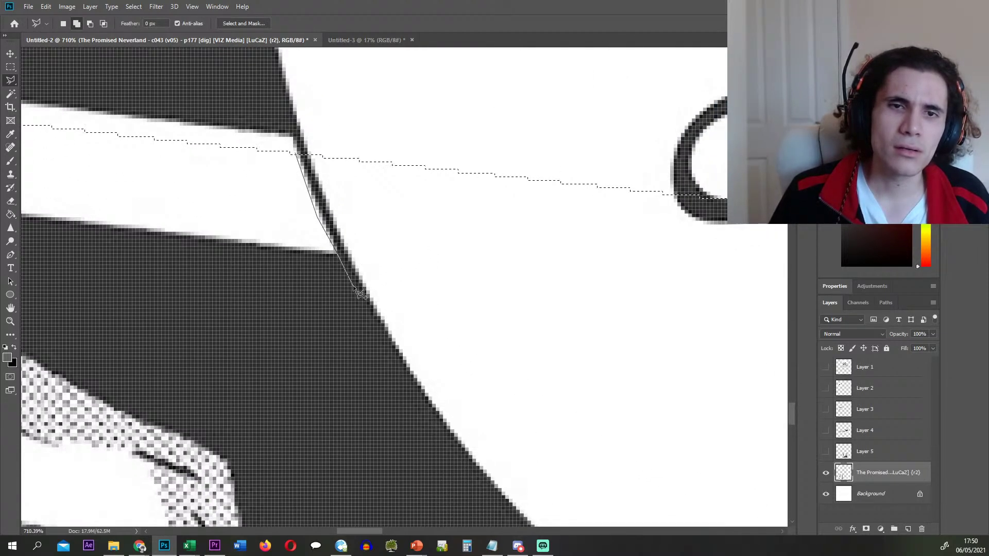
click(394, 356)
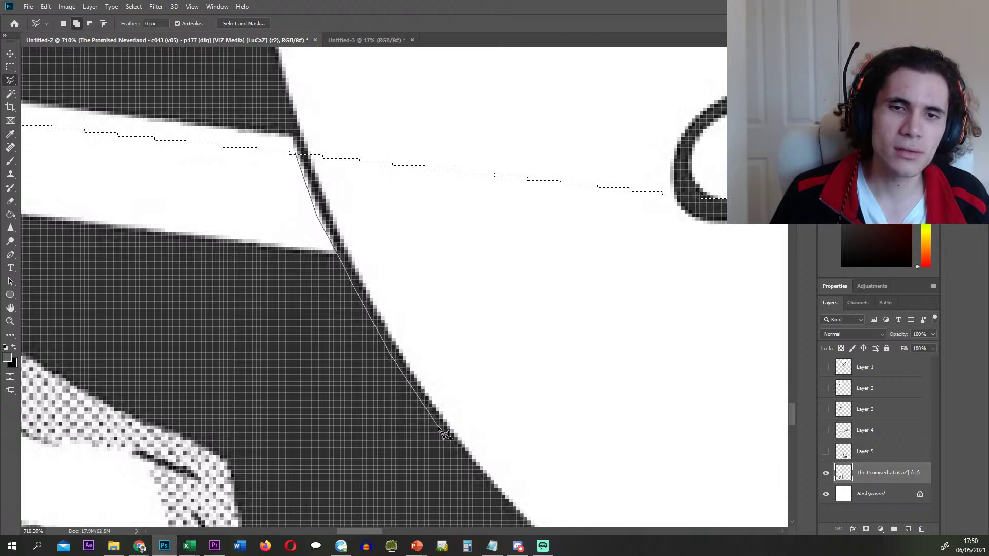
click(442, 432)
scroll(453, 444, down, 2)
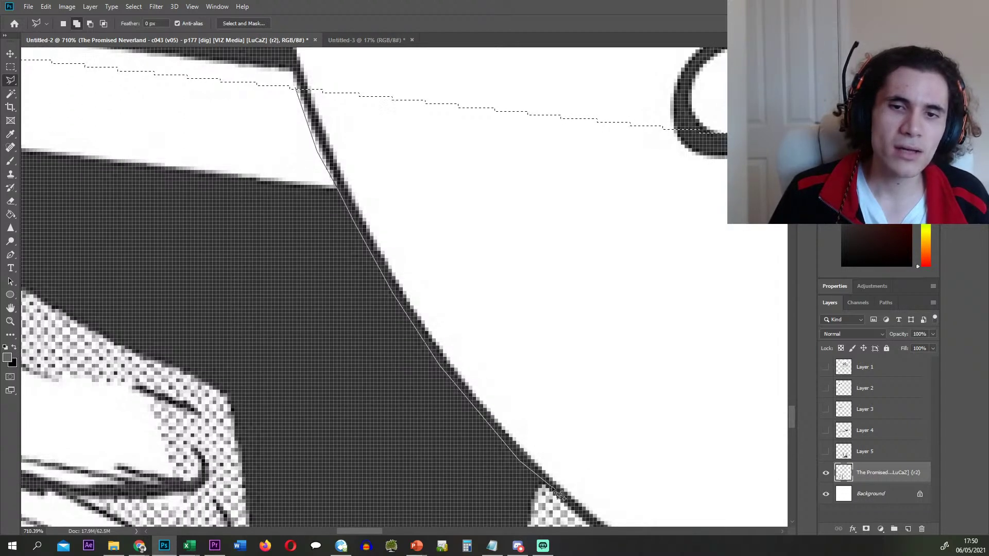
click(549, 488)
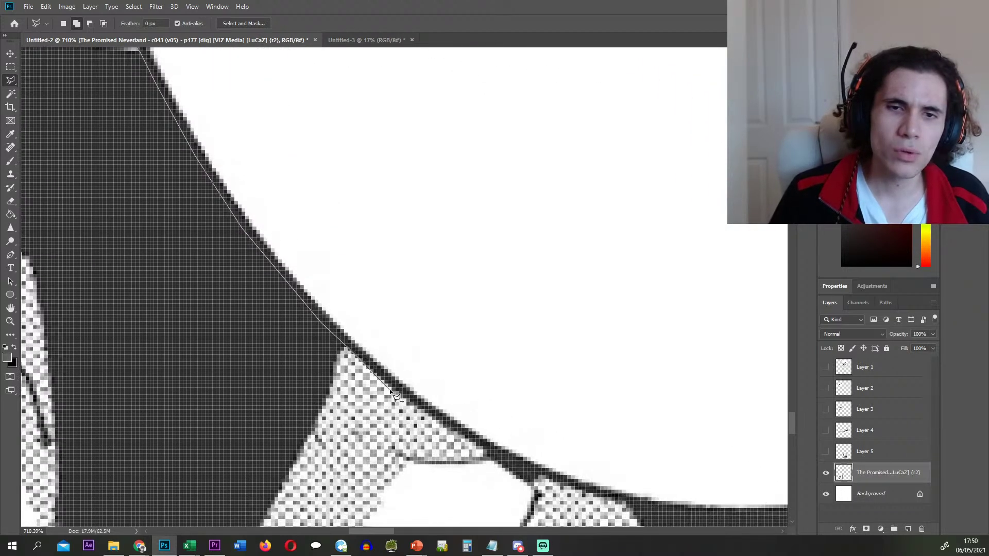
- Continue the outline along the bubble's underside and up outside the panel border, closing it to add the rest of the bubble
click(471, 443)
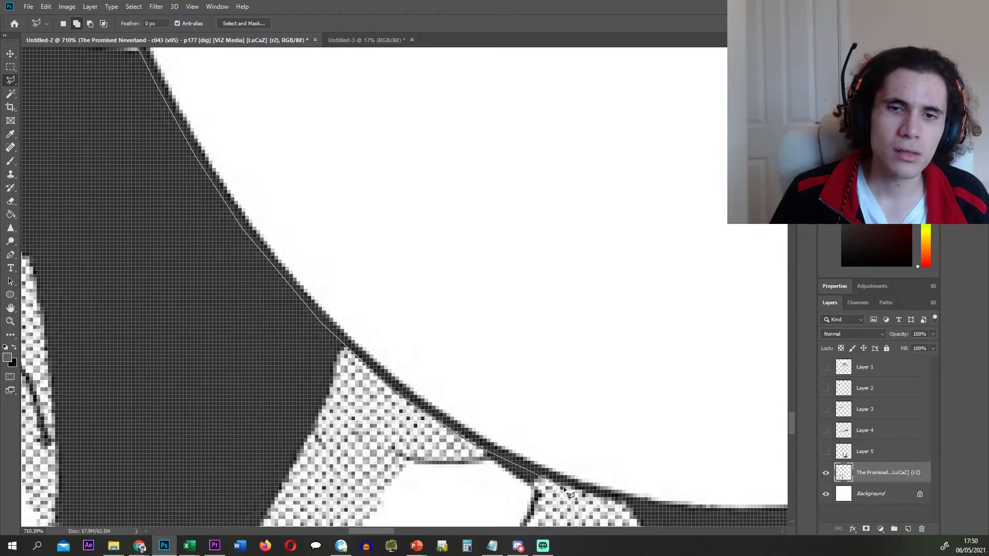
click(617, 501)
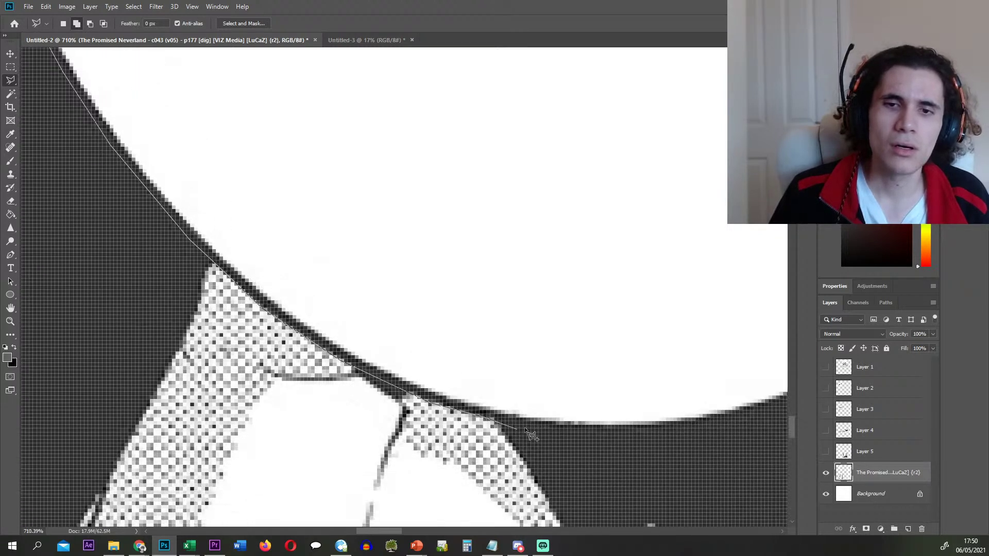
click(550, 431)
click(676, 431)
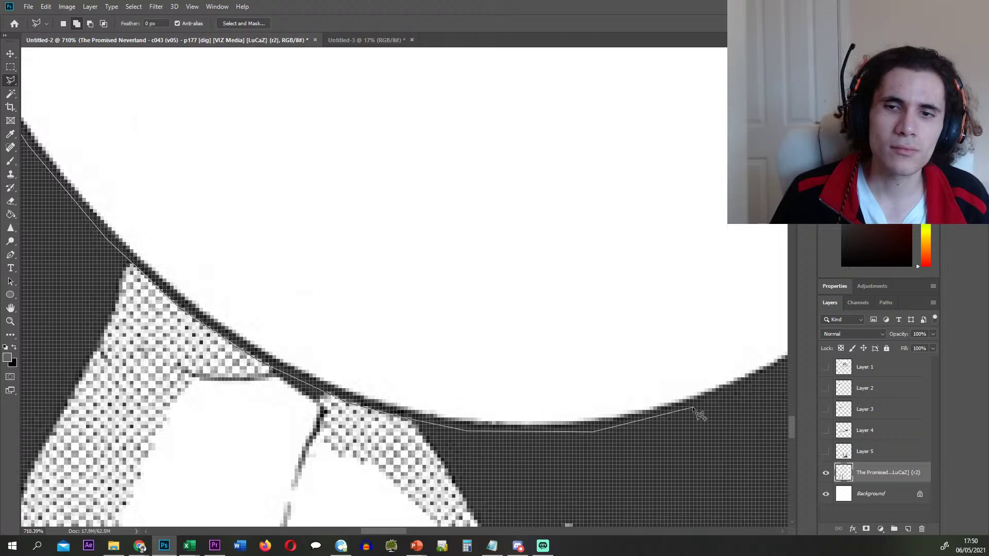
click(695, 369)
scroll(696, 369, right, 2)
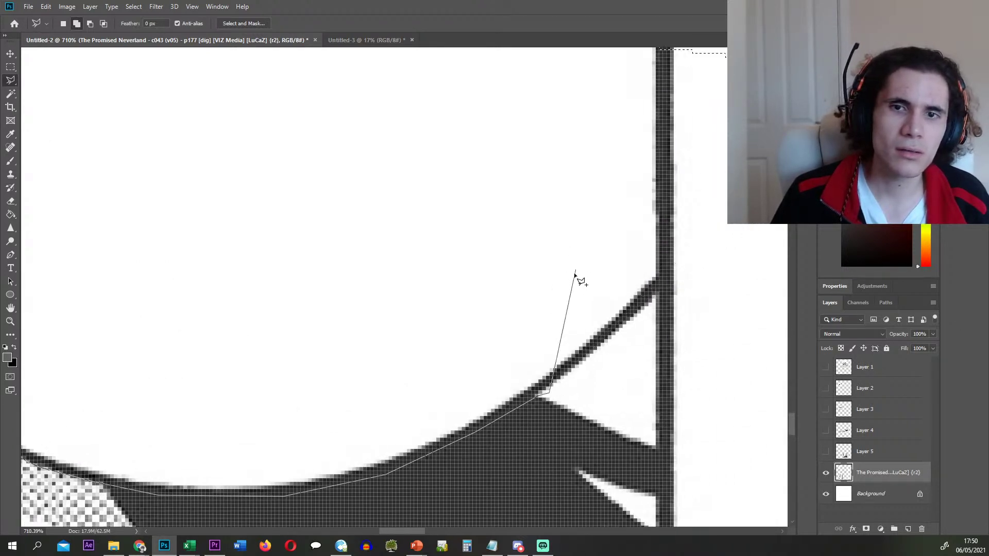
click(613, 348)
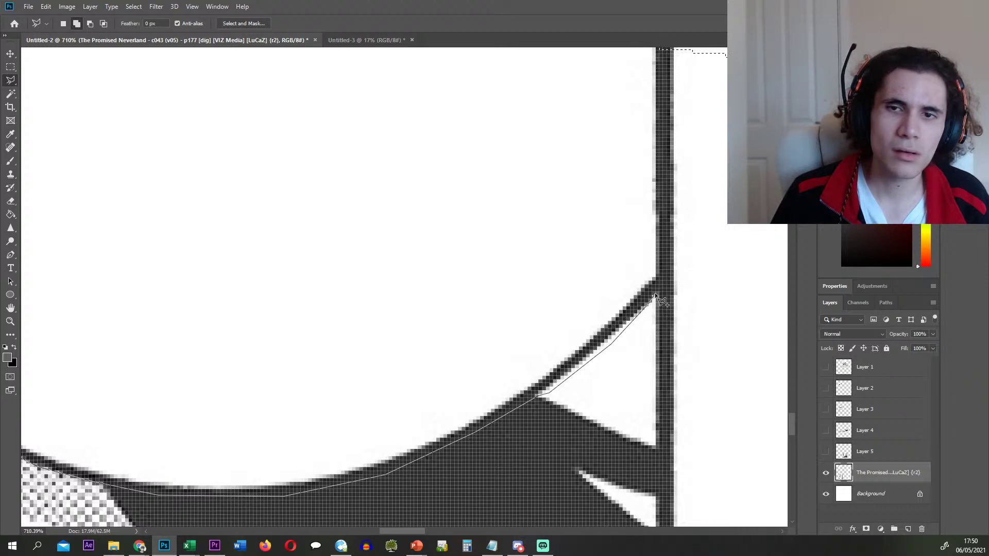
click(680, 295)
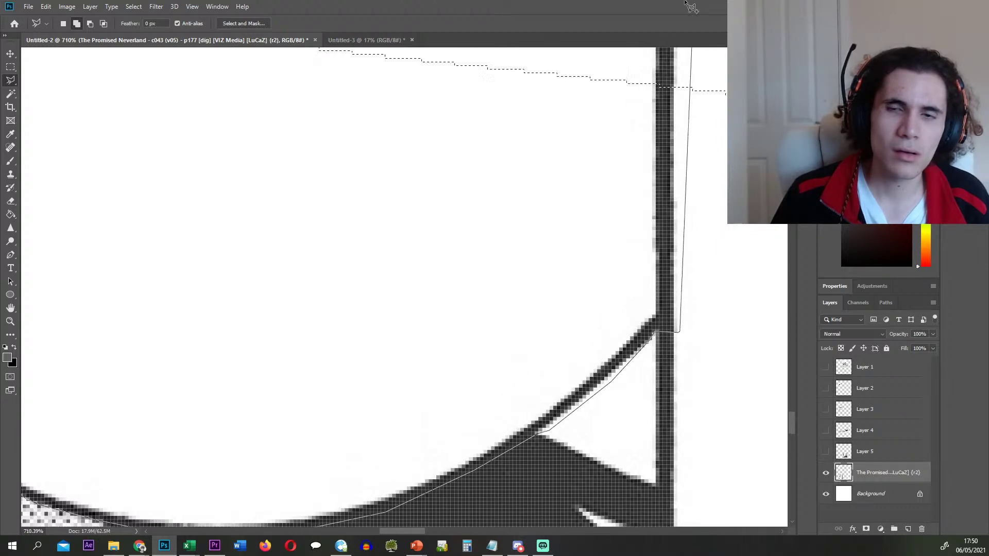
click(691, 122)
double_click(670, 90)
- Subtract a small stray area from the speech bubble panel's selection with another polygonal outline
scroll(538, 220, down, 5)
scroll(533, 219, down, 13)
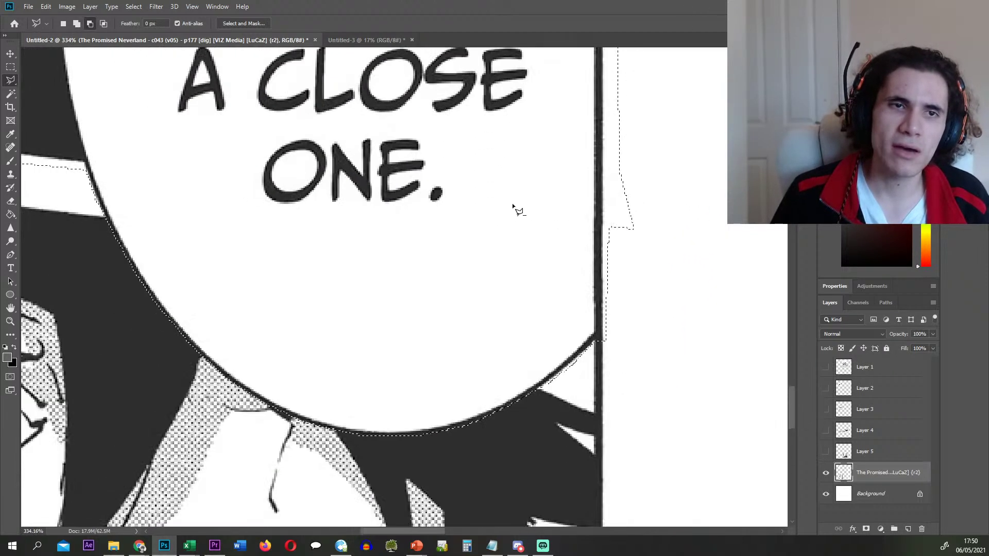
scroll(348, 198, up, 8)
click(377, 217)
click(360, 163)
double_click(544, 159)
- Cut the selected hair and speech bubble panel onto its own layer, hide that layer and select the page layer
key(ctrl+x)
scroll(442, 309, down, 7)
key(ctrl+shift+v)
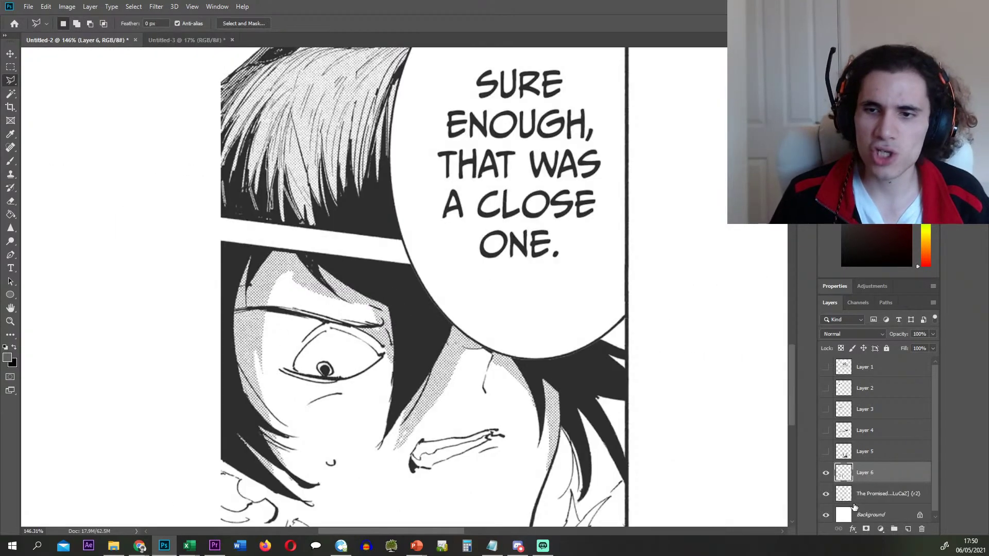
click(842, 495)
click(826, 494)
click(826, 473)
click(826, 494)
- Cut the remaining face panel onto its own layer with a rectangular marquee and delete the emptied page layer
scroll(577, 264, down, 1)
scroll(581, 268, down, 2)
key(m)
drag(217, 179, 633, 501)
key(ctrl+x)
key(ctrl+v)
click(866, 513)
key(Delete)
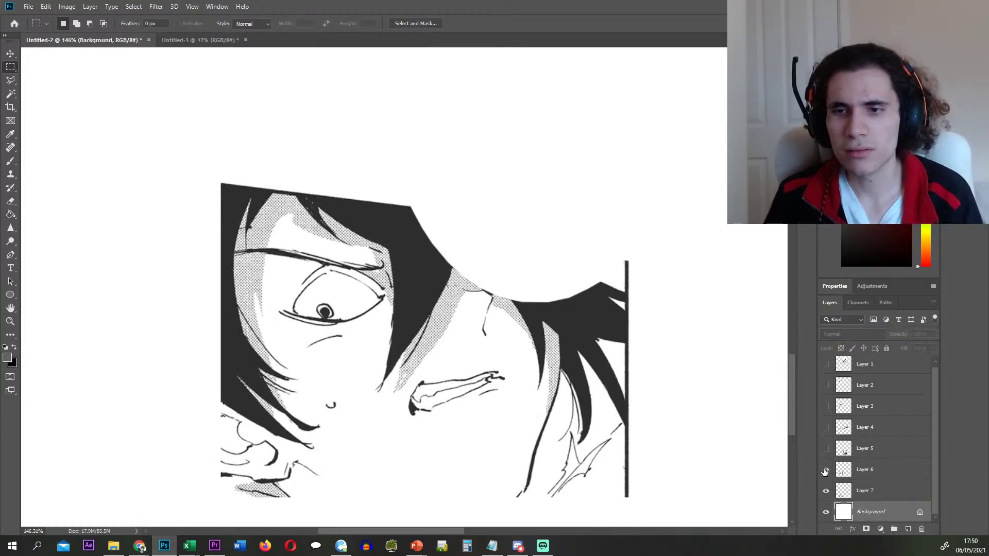
- Turn the visibility of Layer 1 through Layer 6 back on so the whole page shows
drag(826, 472, 826, 364)
scroll(503, 328, down, 6)
scroll(465, 326, down, 3)
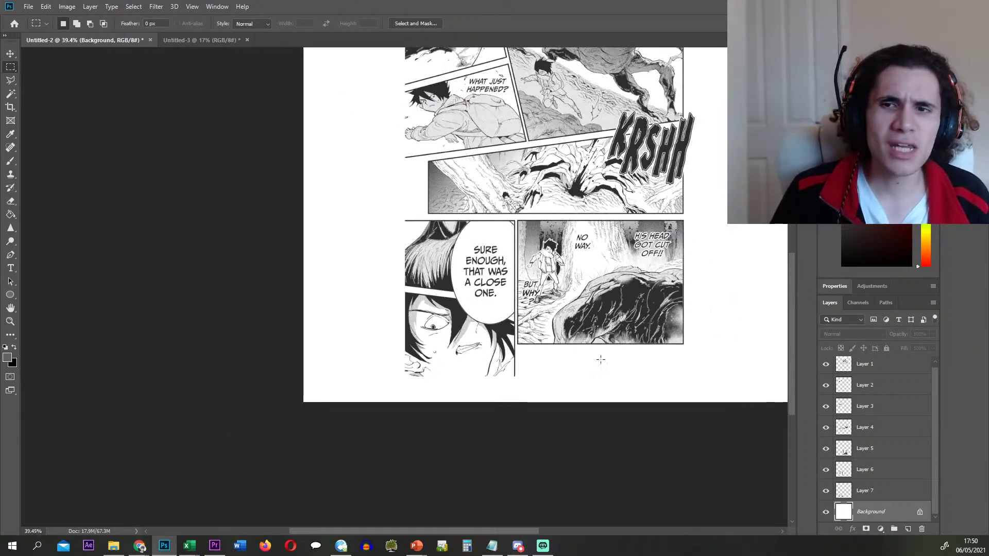
scroll(720, 365, down, 2)
- Export Layer 1, the large creature panel, as a PNG named 161, and delete the layer
right_click(884, 366)
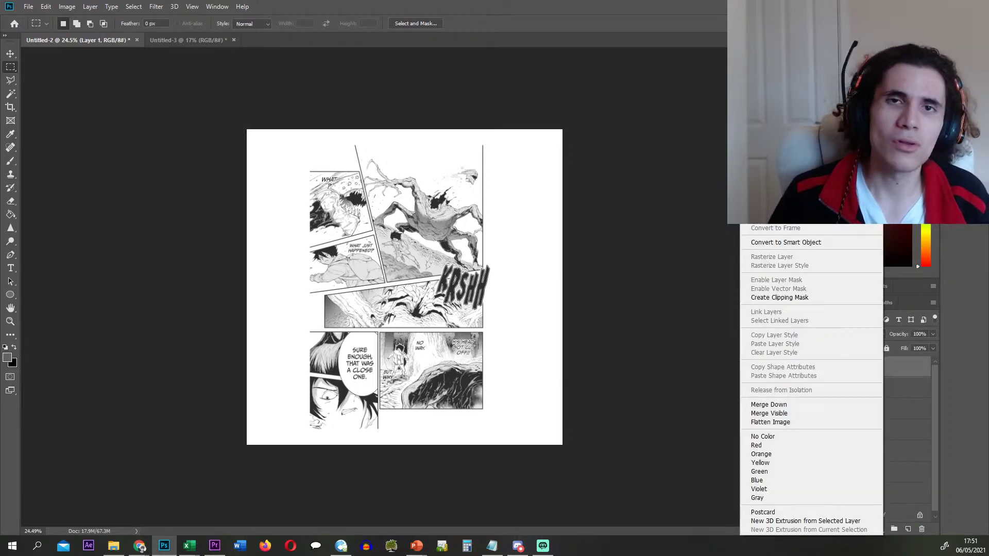
click(777, 178)
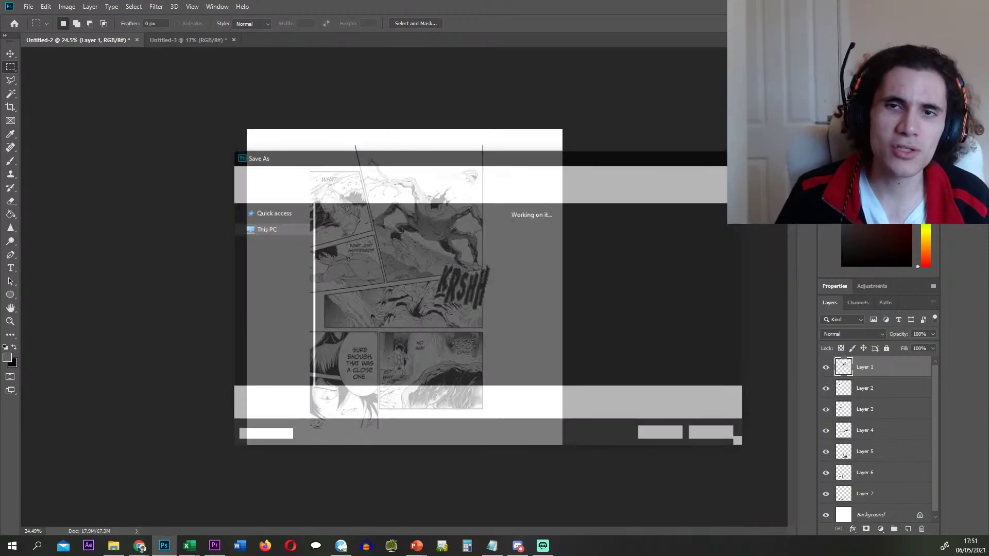
key(Return)
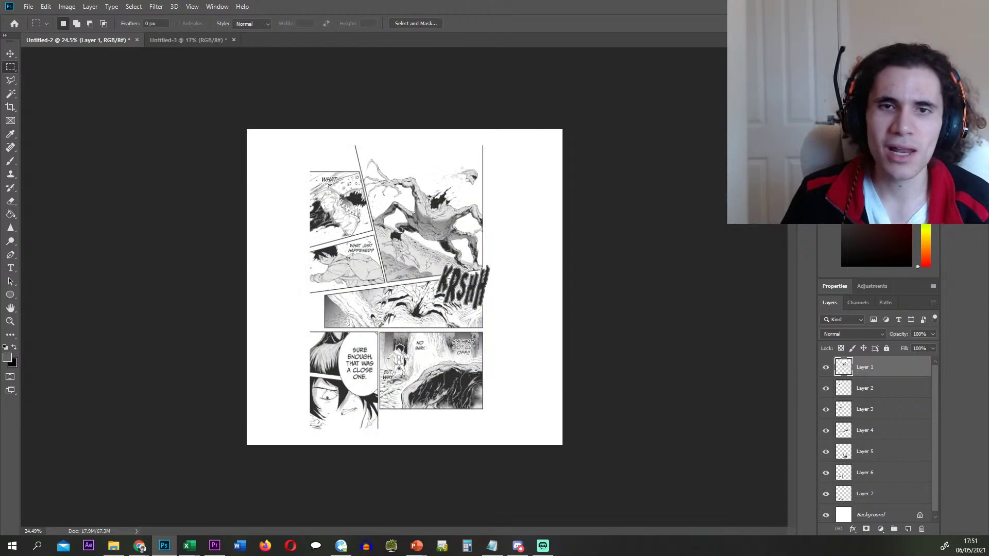
key(Delete)
- Export Layer 2, the "WHAT" panel, as a PNG named 162, and delete the layer
right_click(884, 367)
click(777, 179)
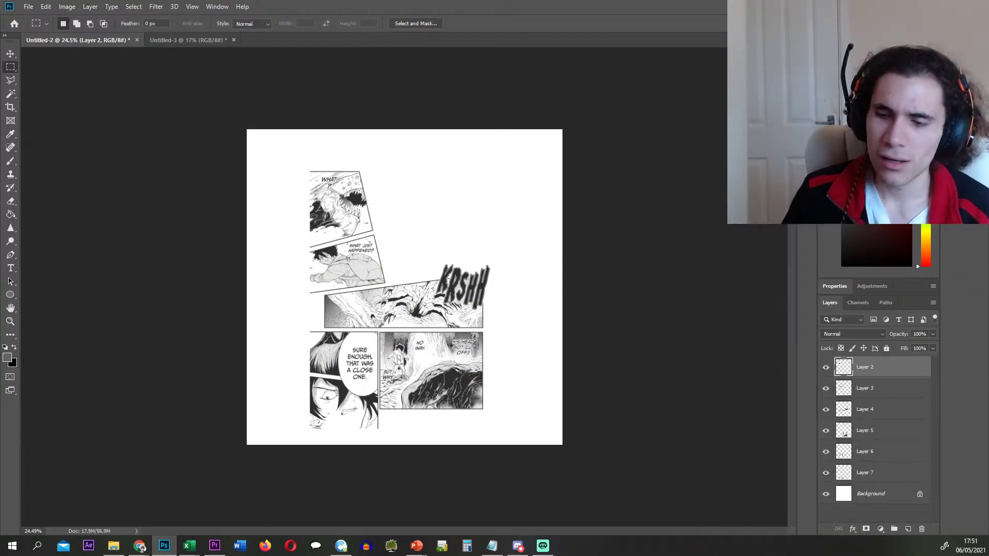
text(1)
key(Return)
key(Delete)
- Export Layer 3, the "WHAT JUST HAPPENED?" panel, as a PNG named 163
right_click(878, 376)
click(773, 181)
text(16)
key(Return)
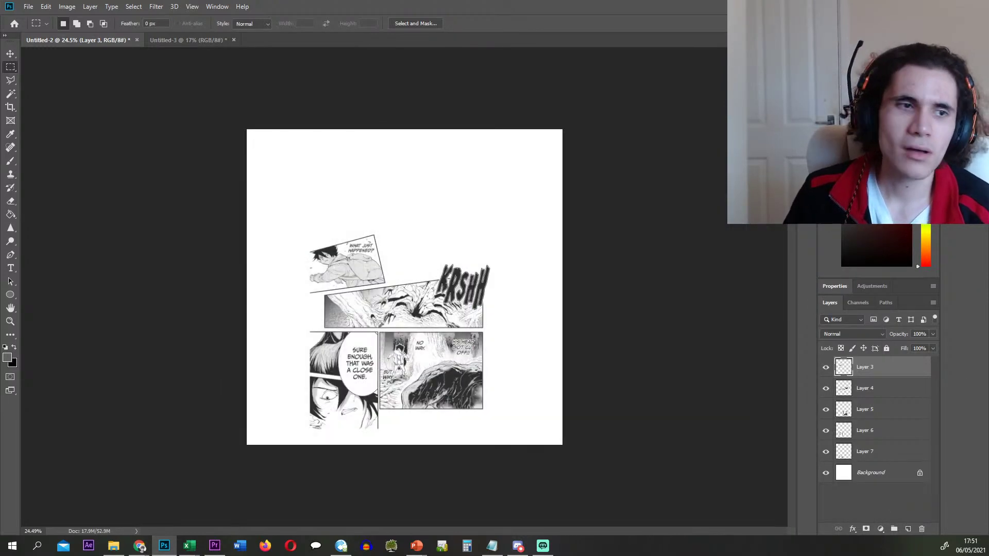
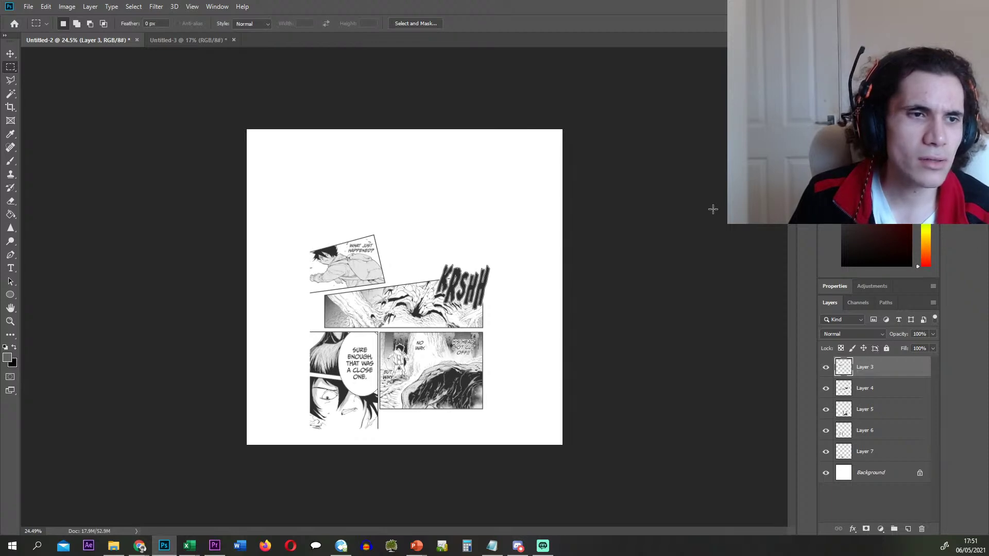
right_click(876, 368)
click(793, 182)
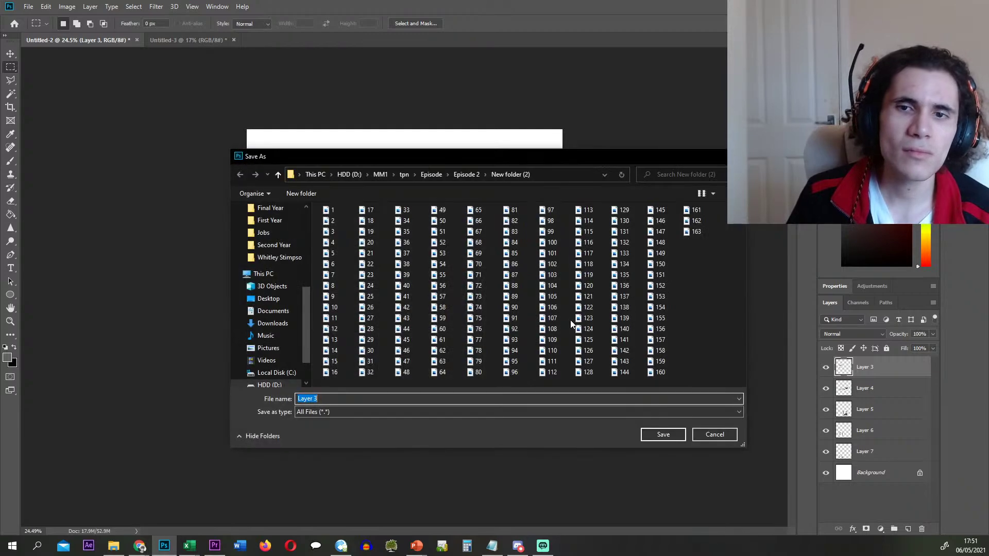
click(725, 434)
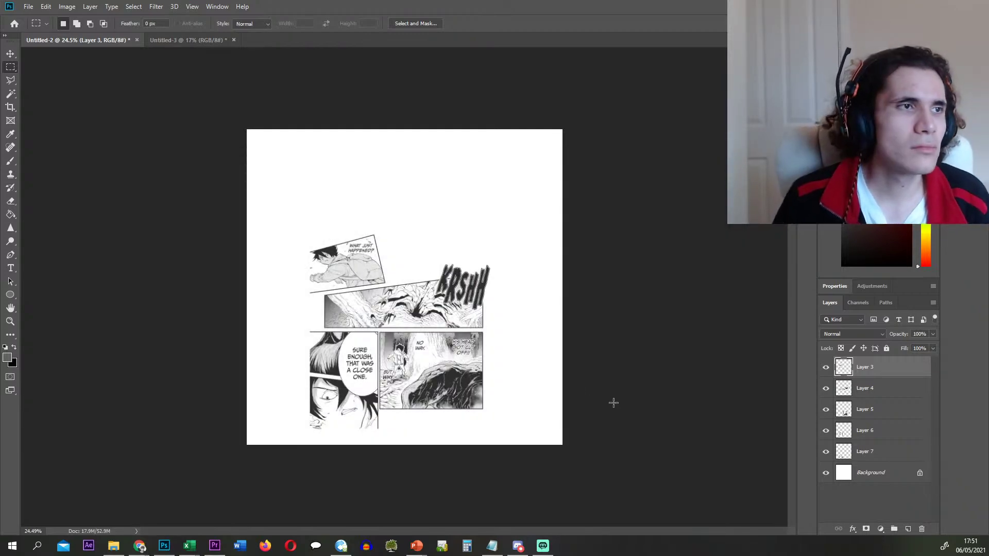
- Switch to File Explorer to check the exported panels in New folder (2), and go back to the Episode 2 folder
key(alt+Tab)
scroll(473, 260, down, 20)
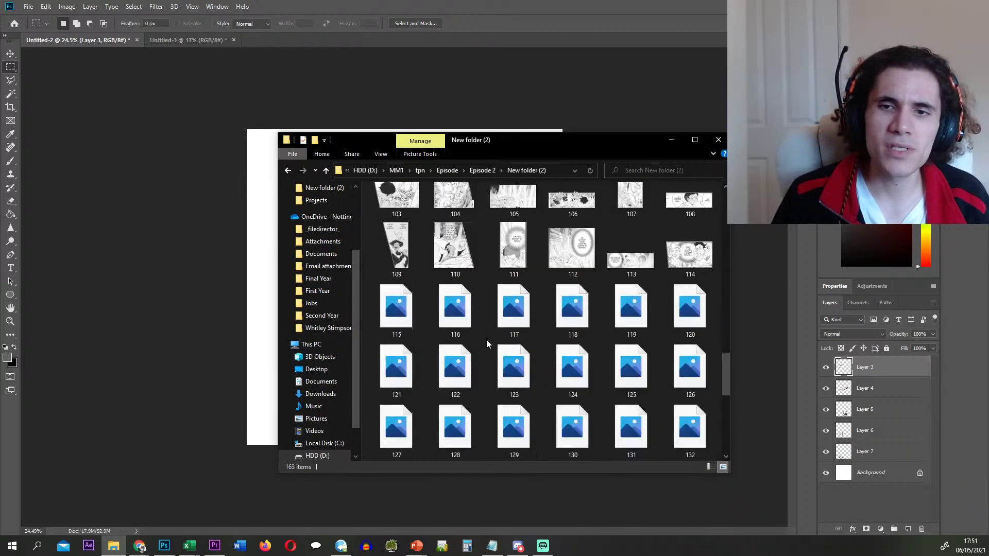
click(289, 172)
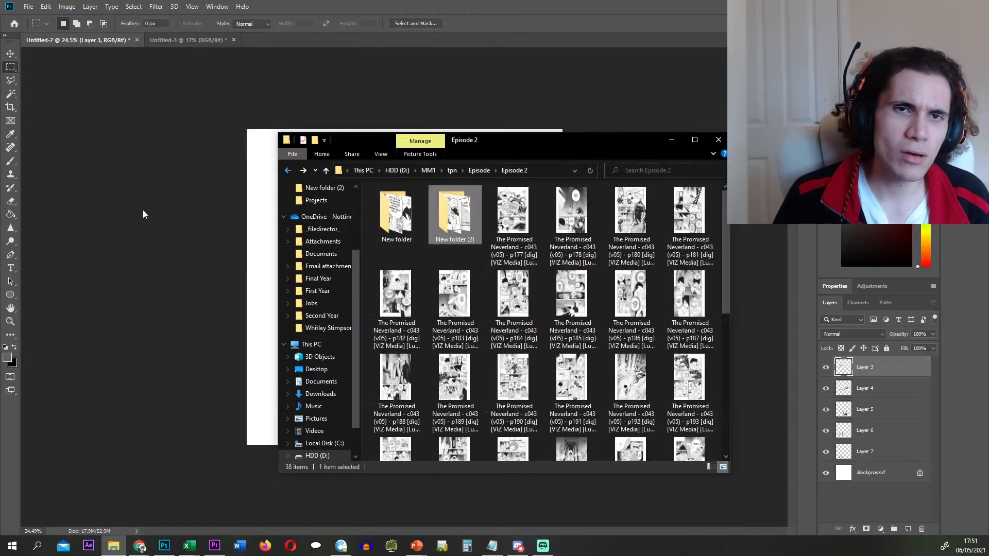
- Return to Photoshop, delete Layer 3, and export Layer 4 as a PNG named 164 before deleting it too
key(alt+Tab)
key(Delete)
right_click(878, 367)
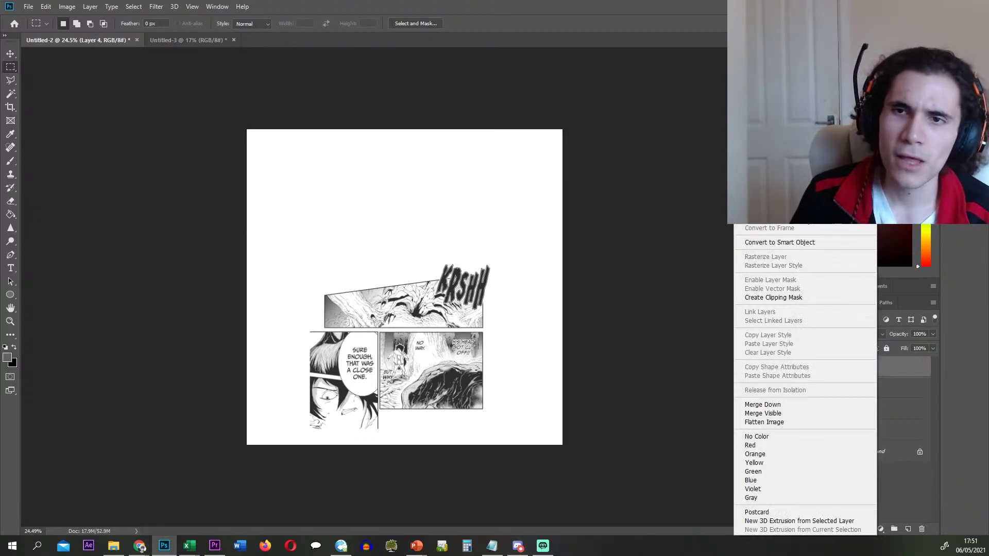
click(773, 187)
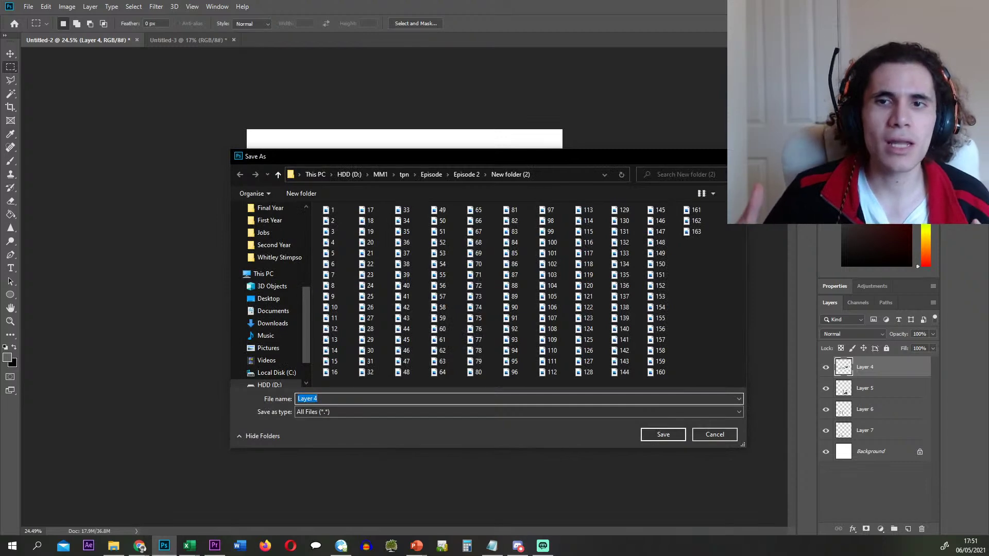
text(164)
key(Return)
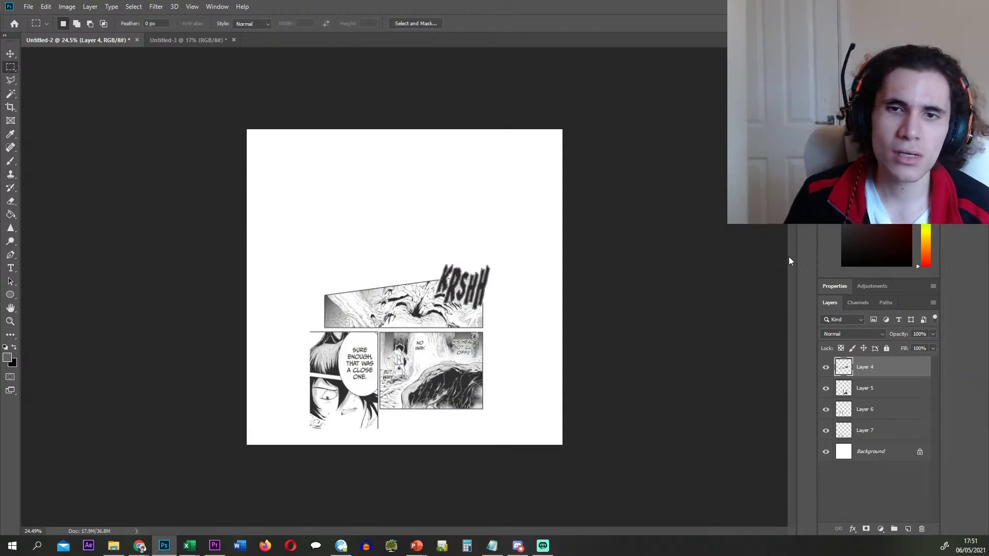
key(Delete)
- Export Layer 5, the "NO WAY" panel, as a PNG named 165, and delete the layer
right_click(879, 371)
click(773, 199)
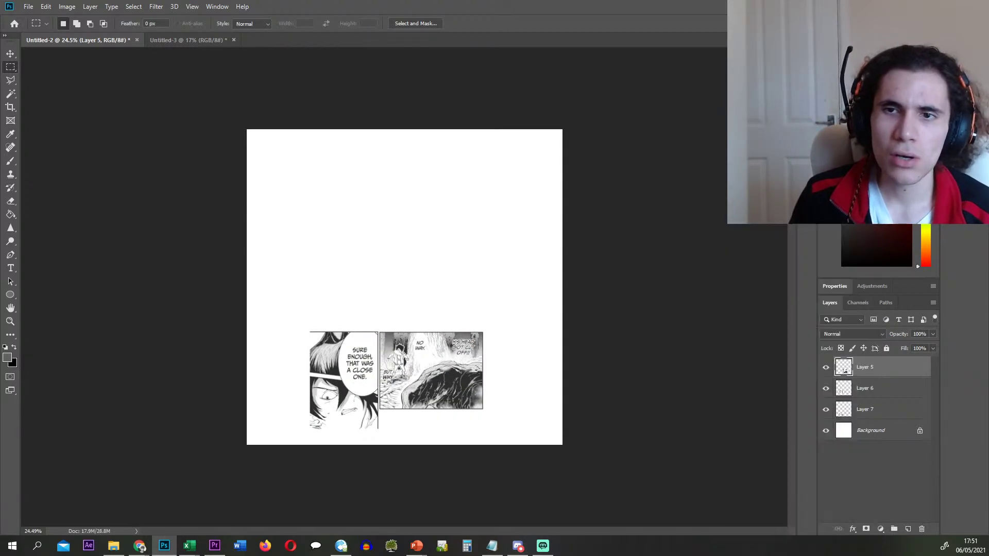
text(165)
key(Return)
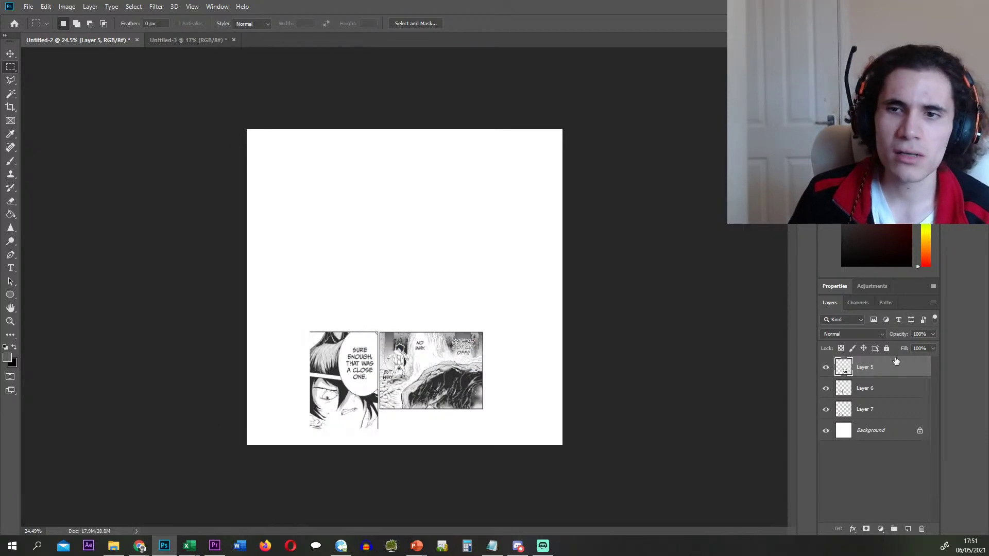
key(Delete)
- Export Layer 6, the hair and speech bubble panel, as a PNG named 166, and delete the layer
right_click(879, 368)
click(772, 199)
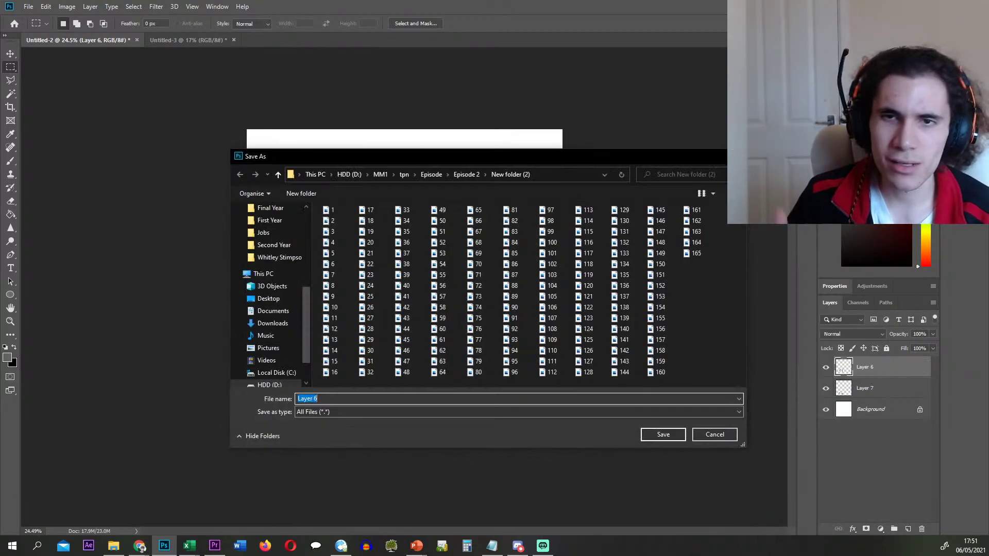
text(166)
key(Return)
key(Delete)
- Export Layer 7, the face panel, as a PNG named 167, and delete the layer
right_click(879, 368)
click(772, 198)
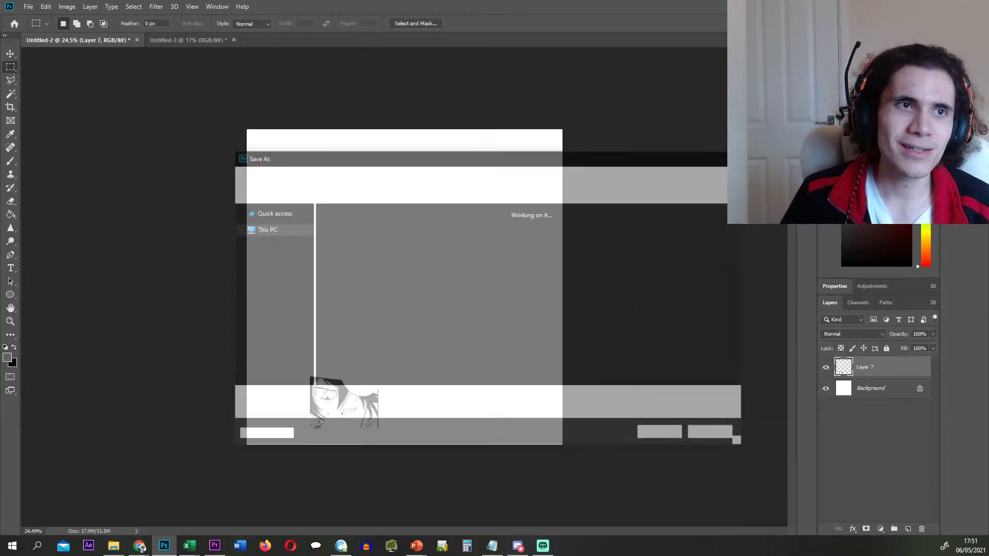
text(167)
key(Return)
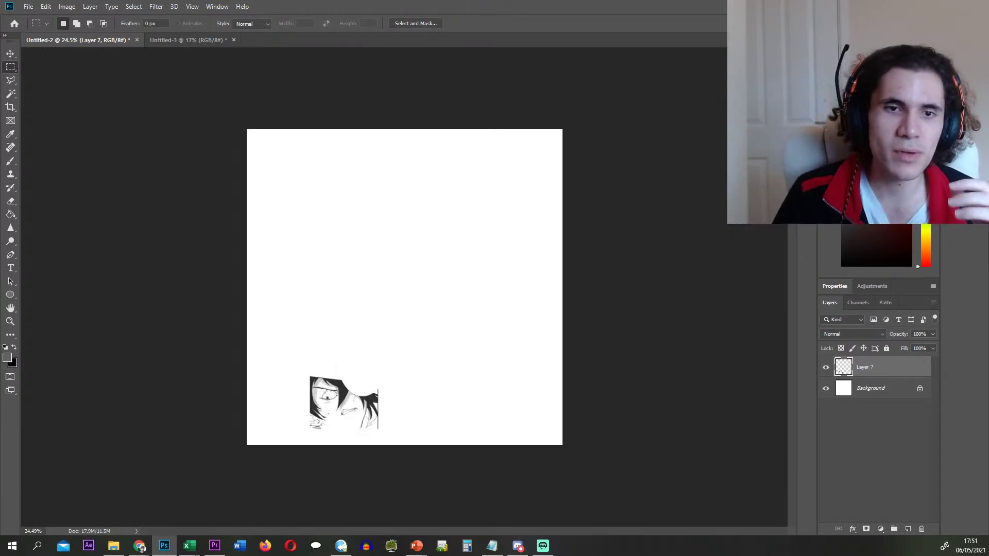
key(Delete)
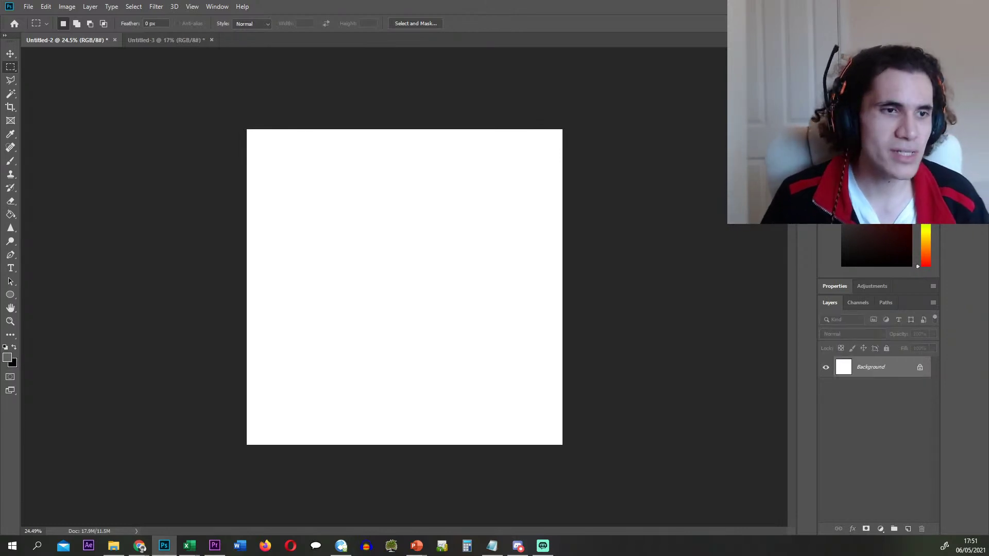
- Place page p178 of The Promised Neverland from the Episode 2 folder into the empty document and commit its placement
click(113, 546)
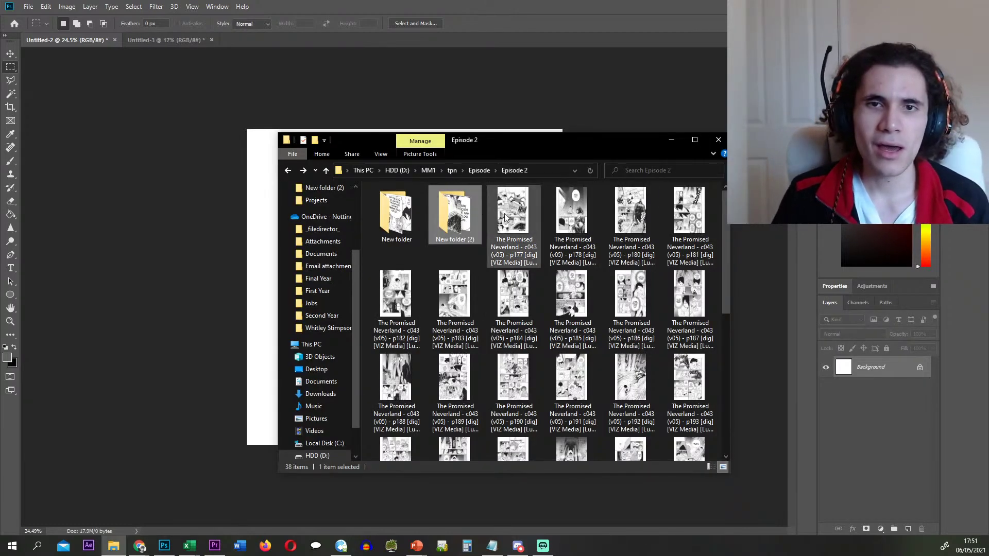
drag(511, 209, 369, 98)
click(394, 26)
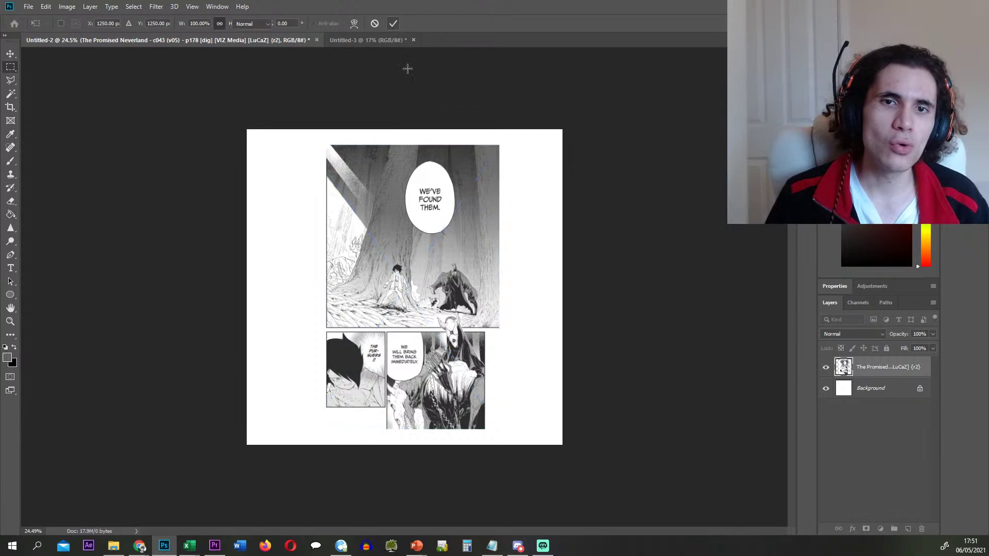
- Select the large "WE'VE FOUND THEM." forest panel with a rectangular marquee
scroll(366, 167, up, 2)
scroll(366, 167, up, 1)
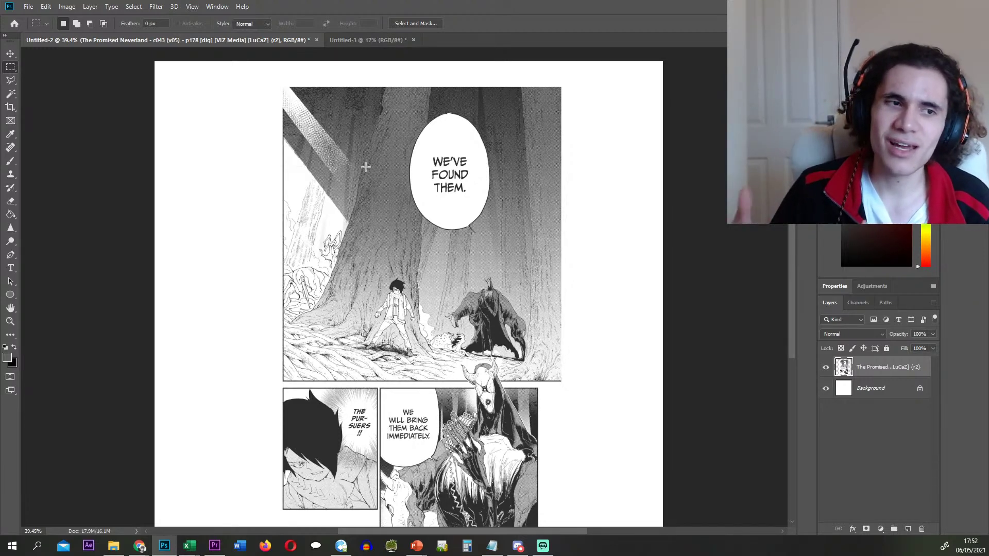
scroll(293, 103, up, 9)
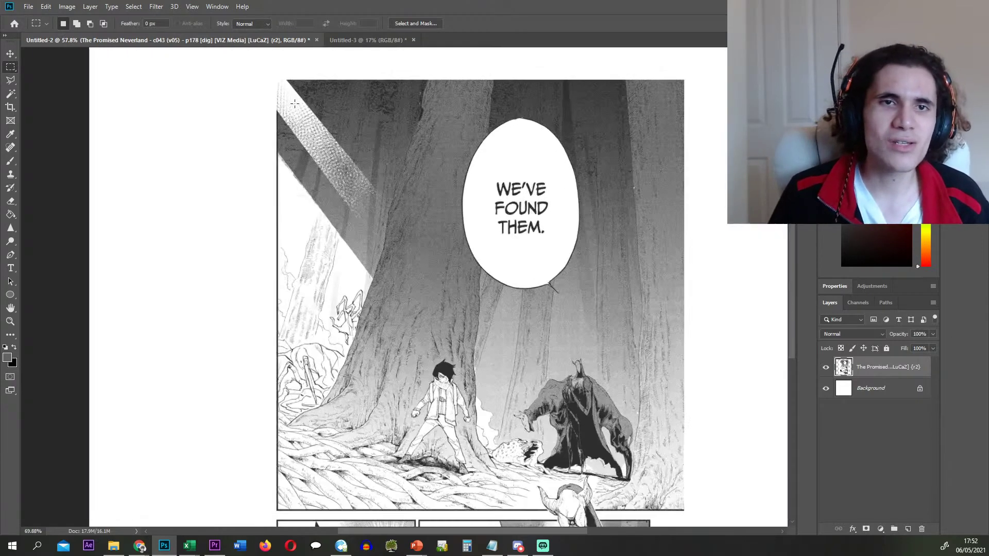
drag(271, 67, 460, 274)
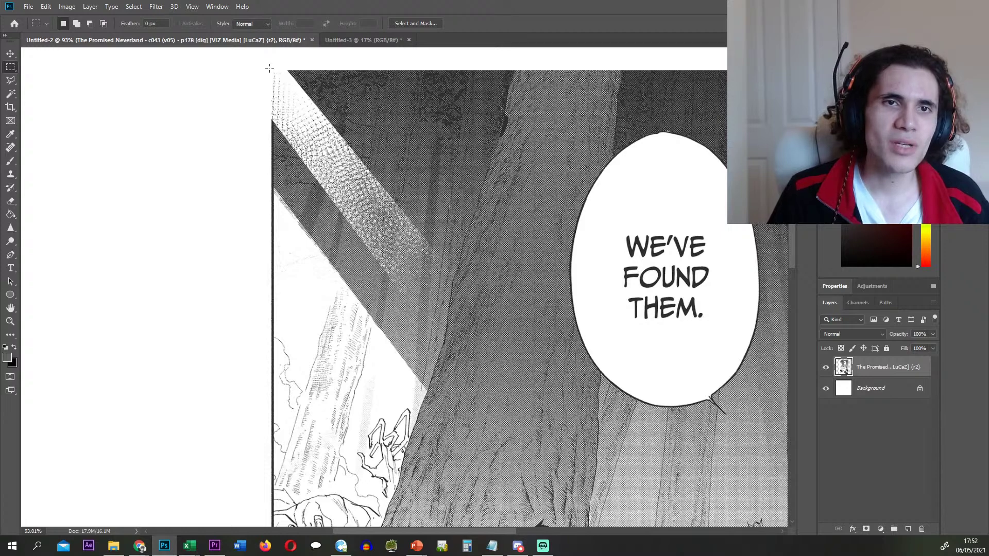
drag(269, 68, 699, 414)
- Start a subtracting polygonal lasso outline below the forest panel's border, going up the right edge of the overlapping demon's head
key(alt)
alt+scroll(546, 418, up, 10)
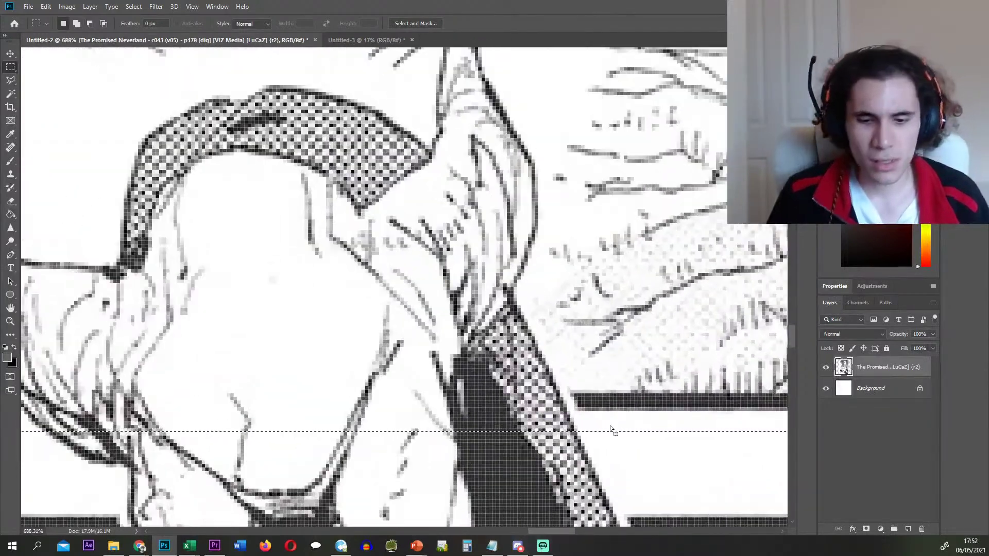
key(l)
scroll(577, 428, up, 2)
click(582, 453)
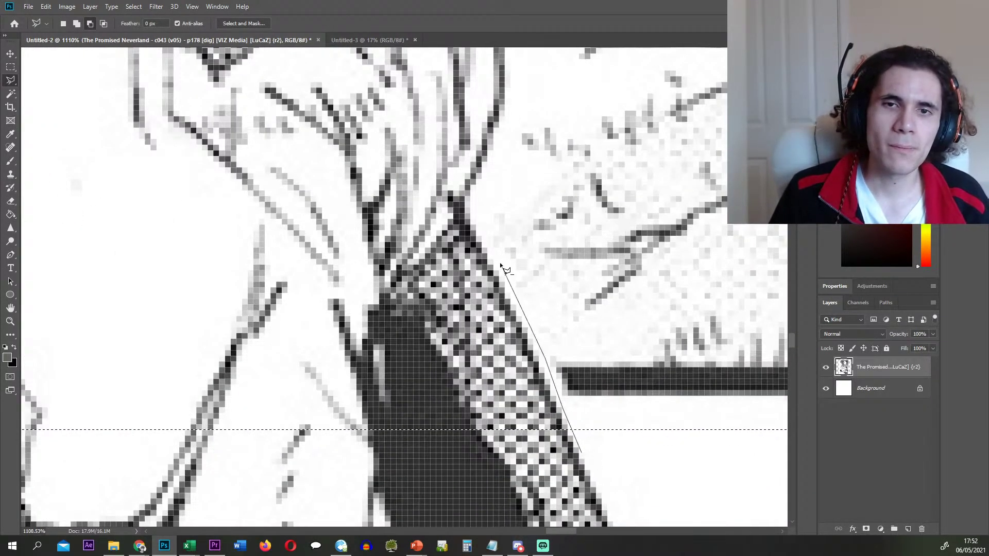
click(480, 227)
click(476, 210)
- Extend the subtracting outline up the outer edge of the demon's right horn to its tip
scroll(476, 209, up, 2)
click(505, 198)
click(511, 173)
scroll(512, 173, up, 3)
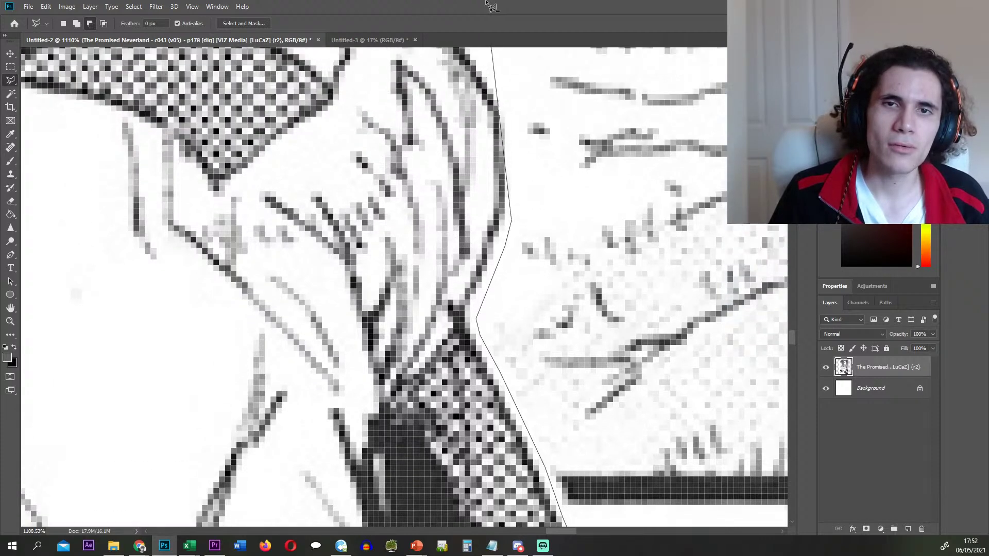
click(511, 164)
click(498, 128)
scroll(498, 128, up, 2)
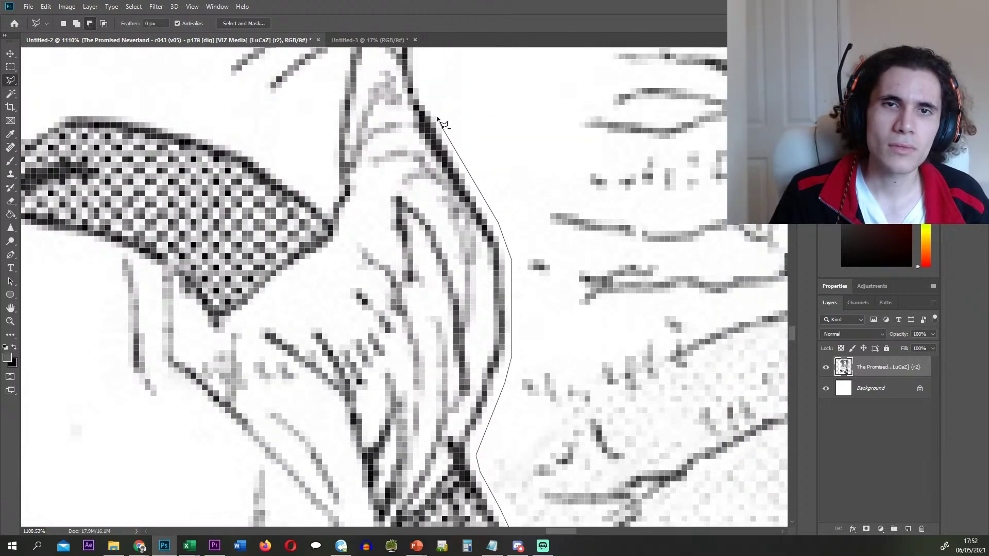
click(426, 87)
scroll(427, 87, up, 2)
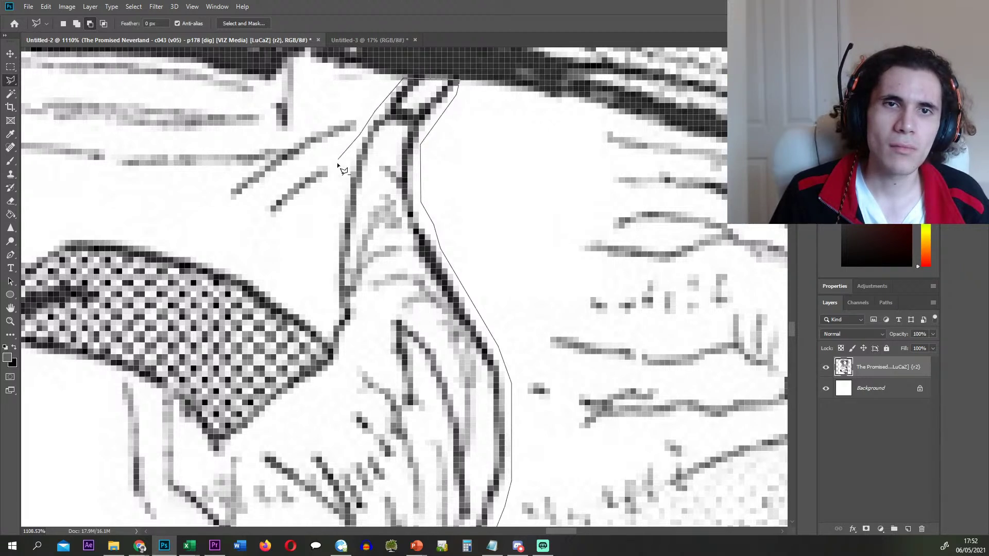
- Carry the outline from the right horn's inner base over the top of the demon's head and down its left side
click(242, 263)
click(160, 238)
click(75, 234)
scroll(74, 234, left, 3)
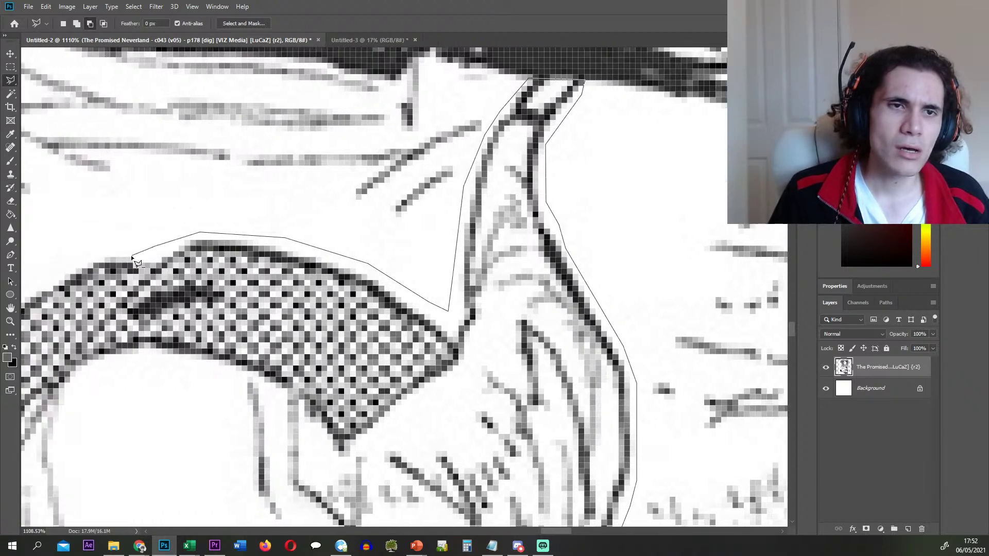
scroll(84, 259, left, 2)
click(77, 311)
scroll(62, 361, down, 2)
scroll(61, 360, left, 1)
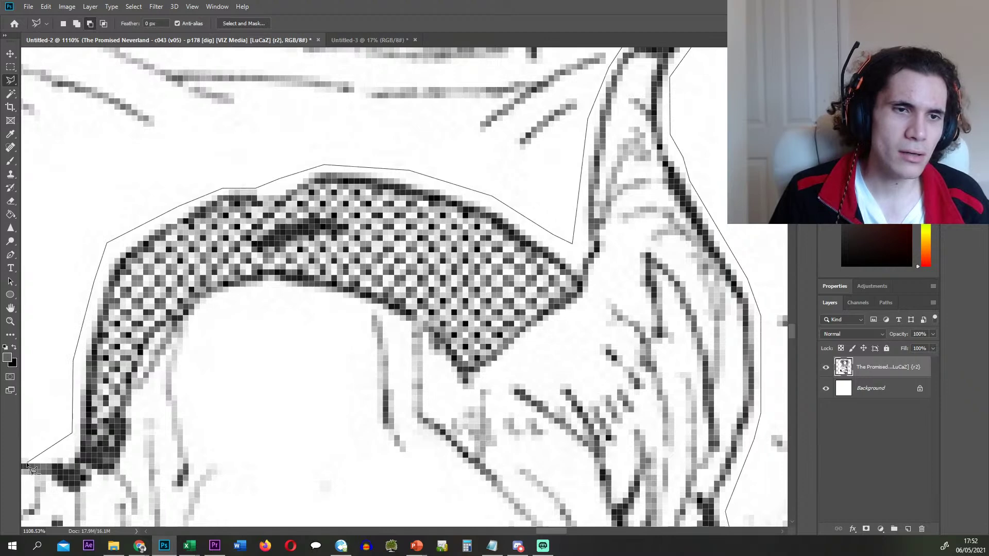
- Continue the outline along the dip between the demon's head and its left horn
scroll(18, 474, down, 2)
scroll(18, 474, left, 2)
click(173, 328)
click(115, 320)
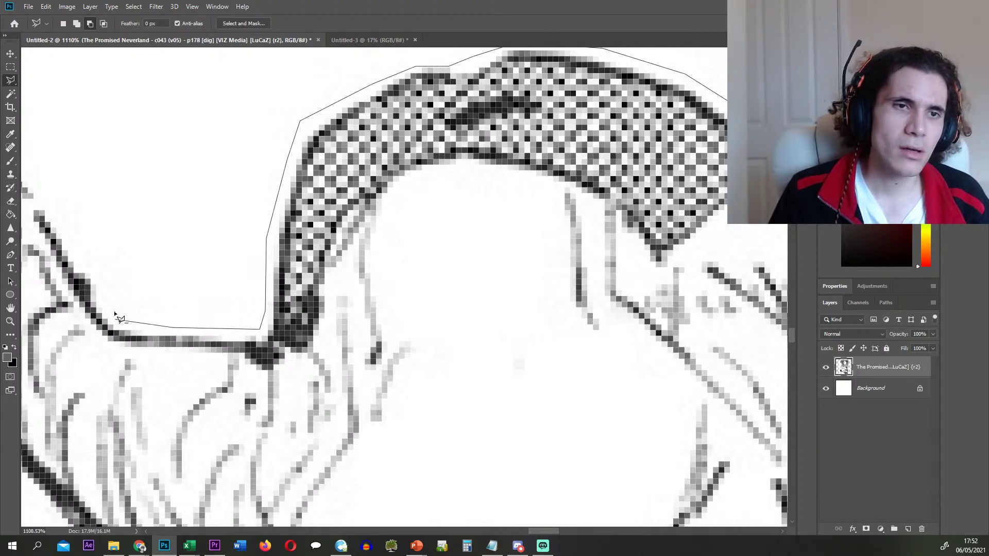
click(93, 272)
- Continue the subtracting outline up the inner edge of the demon's left horn to its tip
scroll(31, 216, left, 1)
scroll(23, 214, left, 2)
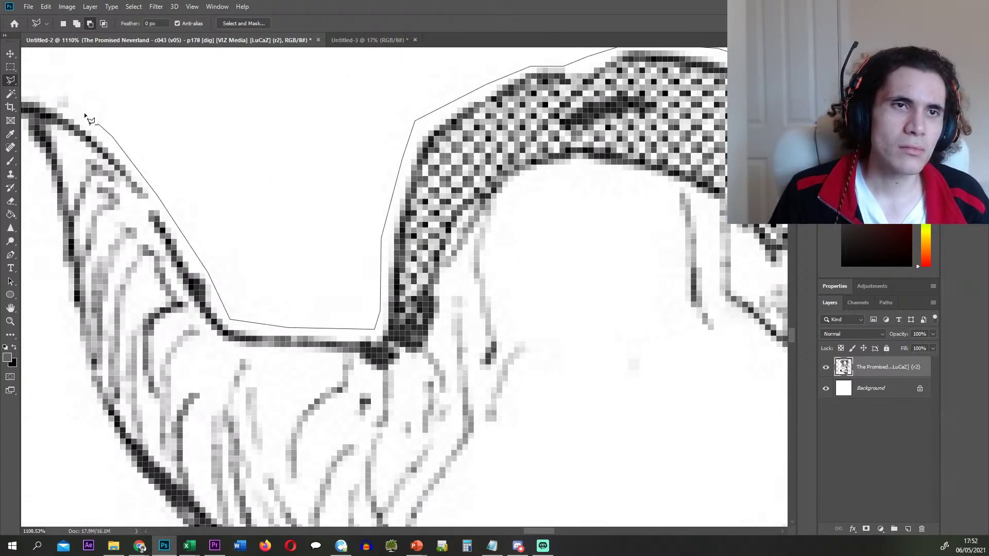
click(111, 137)
scroll(118, 116, left, 2)
click(99, 127)
- Carry the outline down the outer edge of the left horn to below the forest panel's border and close it
click(134, 171)
click(152, 271)
click(188, 410)
scroll(209, 435, down, 1)
click(220, 442)
scroll(220, 442, down, 1)
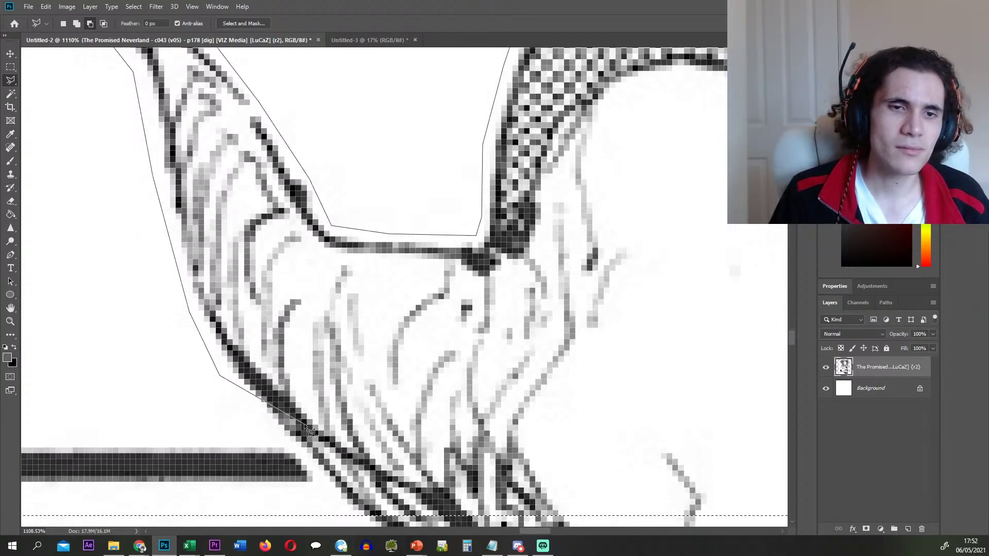
click(309, 461)
scroll(320, 480, down, 1)
scroll(360, 502, down, 10)
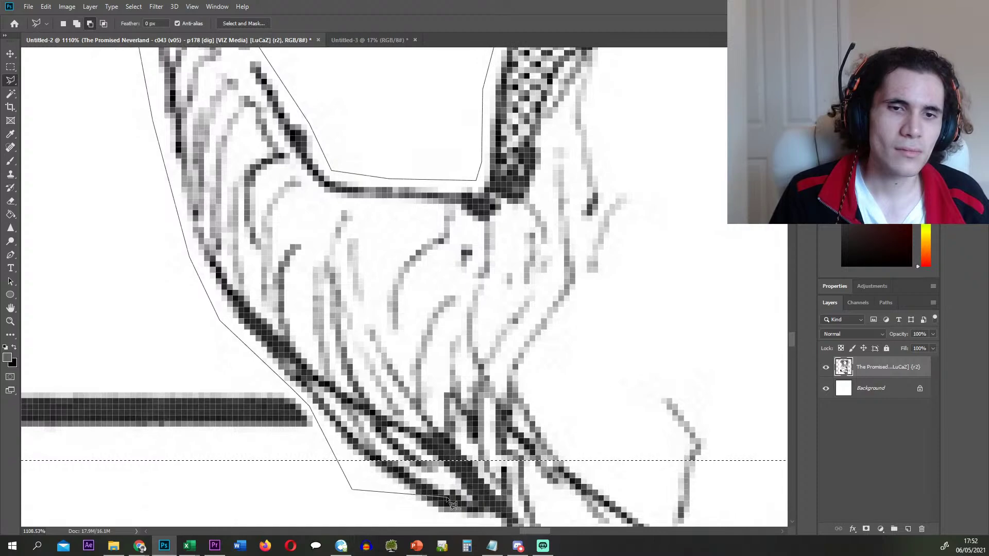
scroll(295, 326, down, 3)
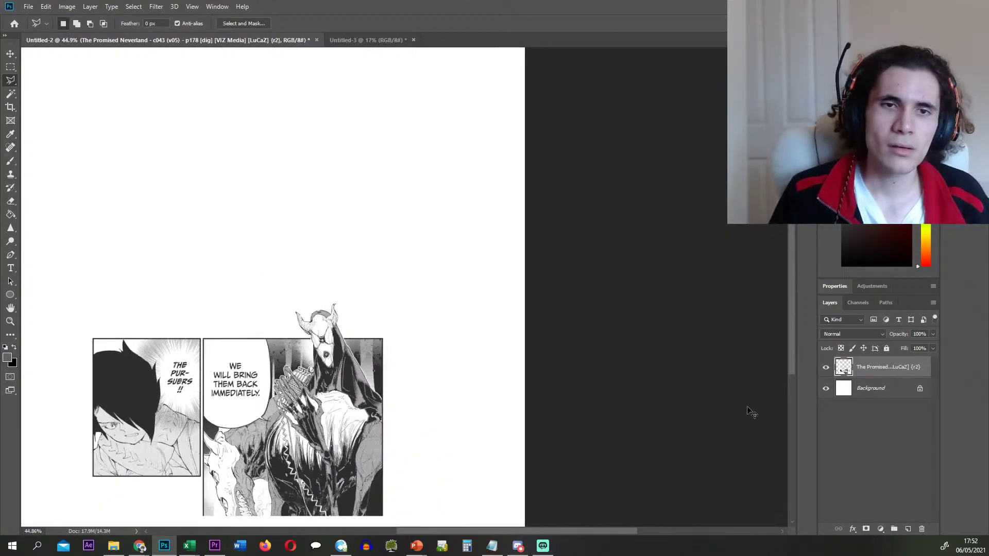
- Paste the cut forest panel onto its own layer, then hide that layer and leave the page layer visible
key(ctrl+v)
click(826, 388)
click(825, 388)
click(826, 388)
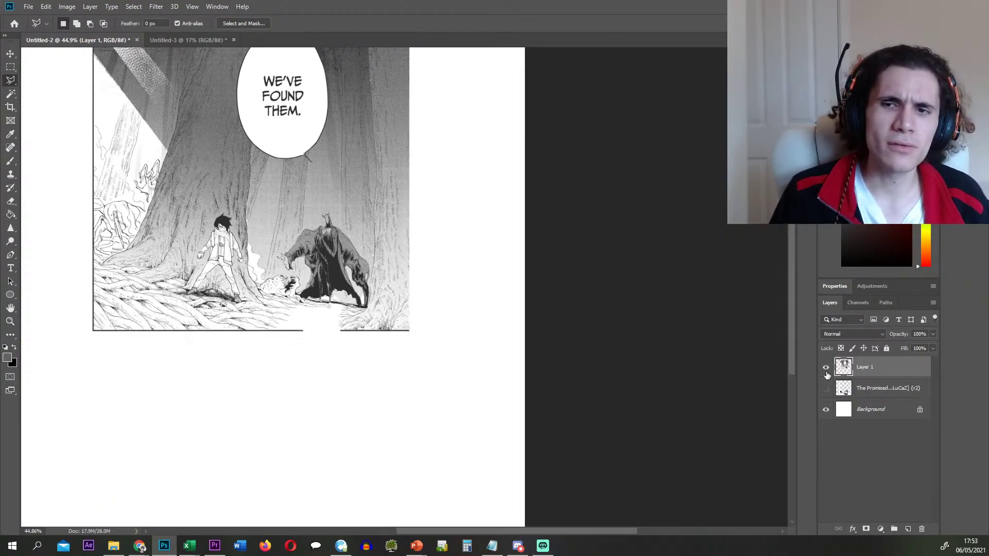
click(826, 367)
click(826, 389)
- Marquee-select the "We will bring them back immediately" panel on the page layer and cut and paste it onto a new layer in place
click(875, 389)
scroll(280, 327, left, 1)
scroll(287, 384, down, 1)
scroll(261, 419, up, 5)
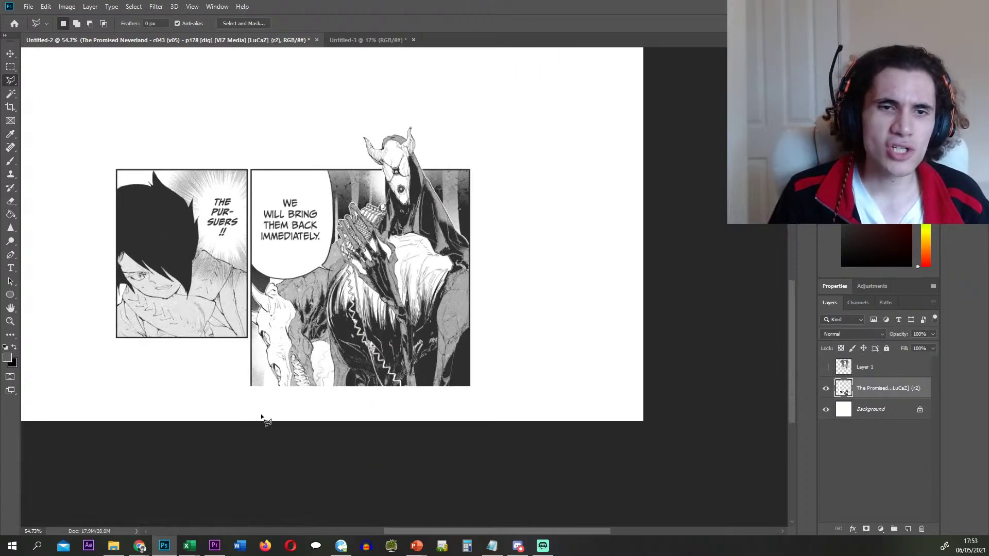
scroll(253, 390, up, 1)
scroll(254, 390, up, 2)
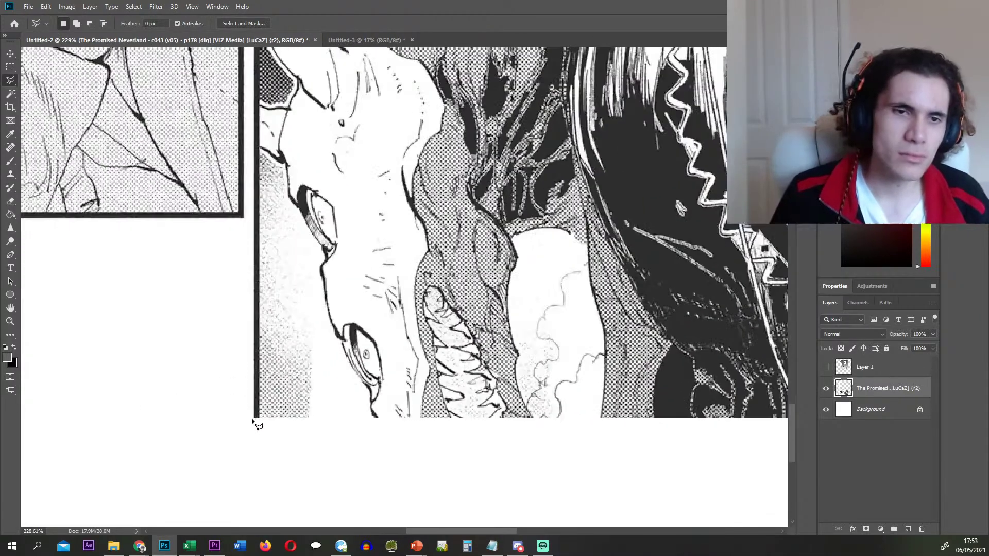
key(m)
drag(253, 424, 507, 105)
scroll(482, 142, down, 3)
scroll(482, 142, down, 3)
key(ctrl+x)
key(ctrl+shift+v)
- Hide the pasted demon panel's layer, then cut "The pursuers!!" panel from the page layer and paste it onto its own layer
click(870, 430)
click(826, 388)
click(875, 410)
scroll(380, 289, down, 2)
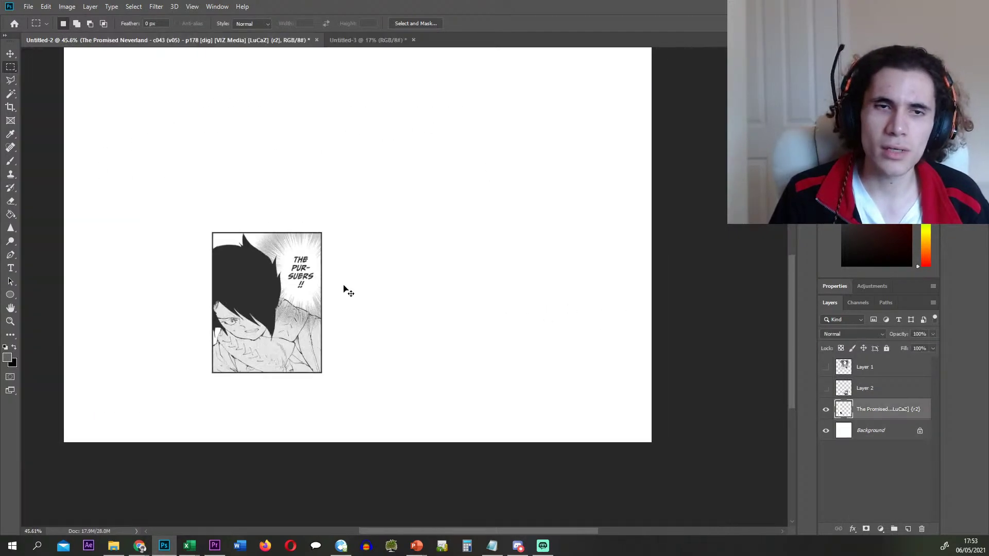
scroll(212, 231, up, 4)
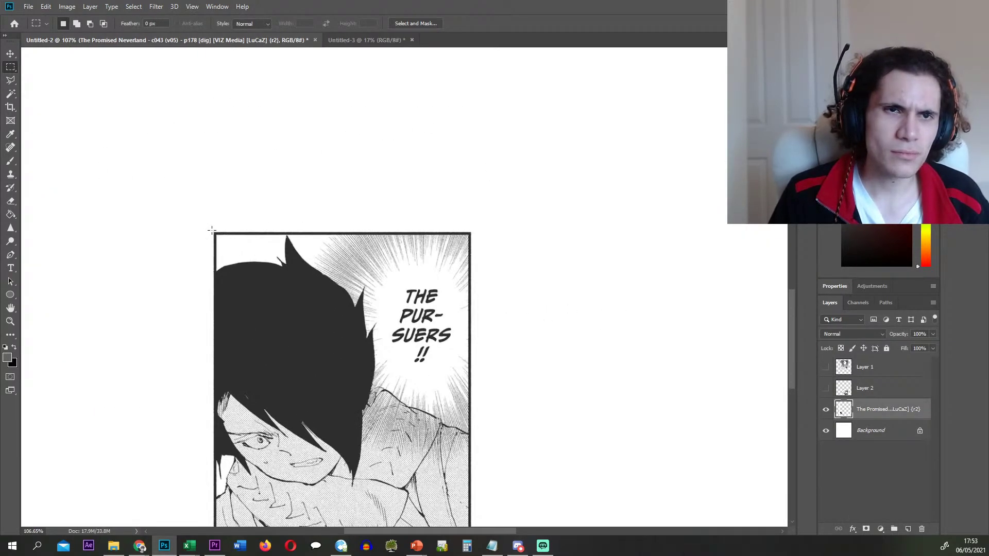
drag(212, 230, 472, 474)
key(ctrl+x)
key(ctrl+v)
- Delete the emptied page layer and make the two hidden panel layers visible again
click(873, 430)
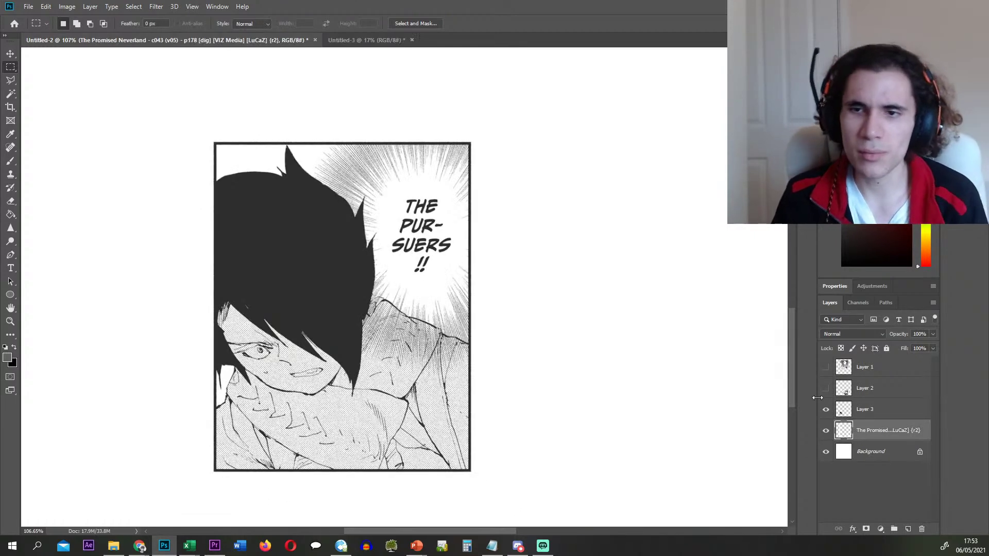
click(826, 388)
click(826, 367)
- Export the forest panel's layer as a PNG named 168, then delete the layer
right_click(893, 367)
click(796, 172)
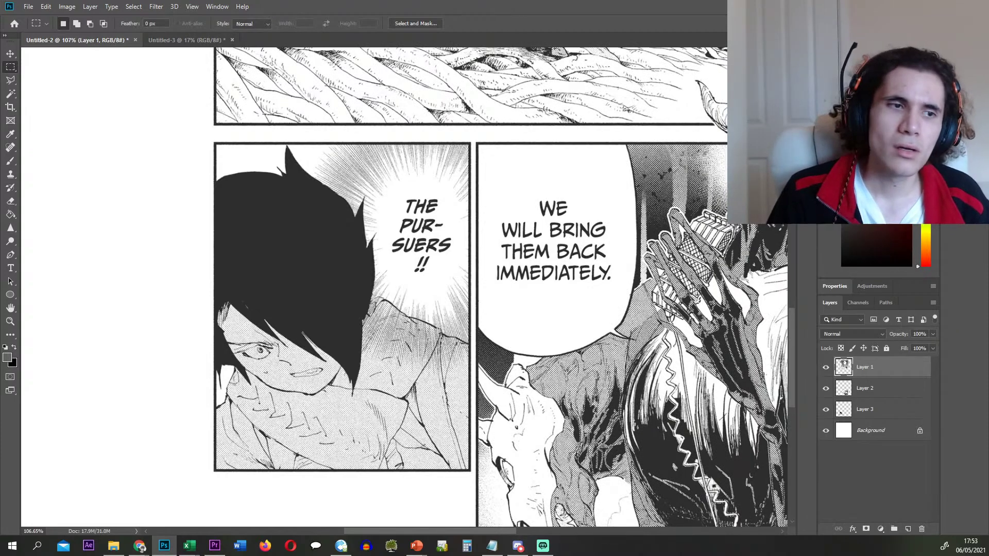
text(168)
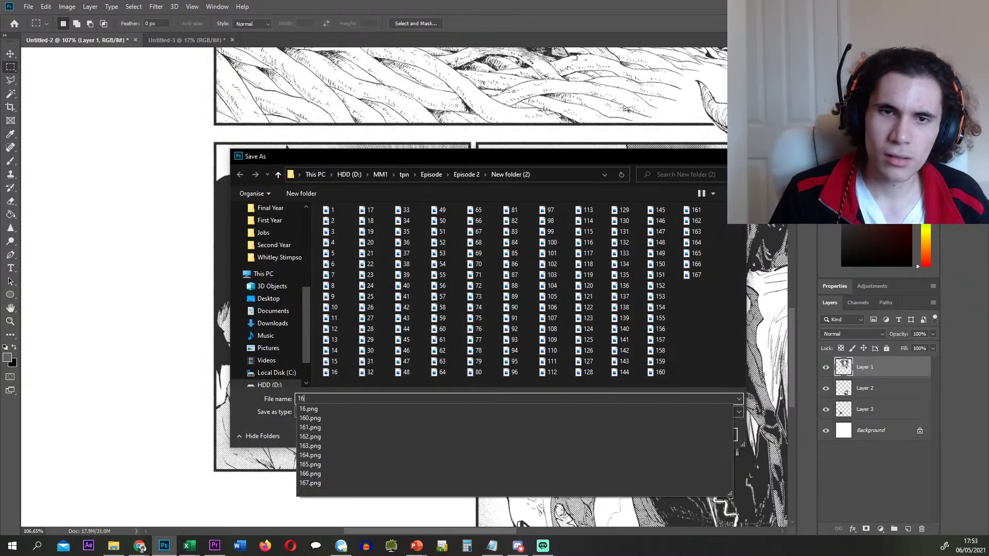
key(Return)
key(Delete)
- Export the "We will bring them back immediately" panel's layer as a PNG named 169, then delete the layer
right_click(883, 365)
click(796, 172)
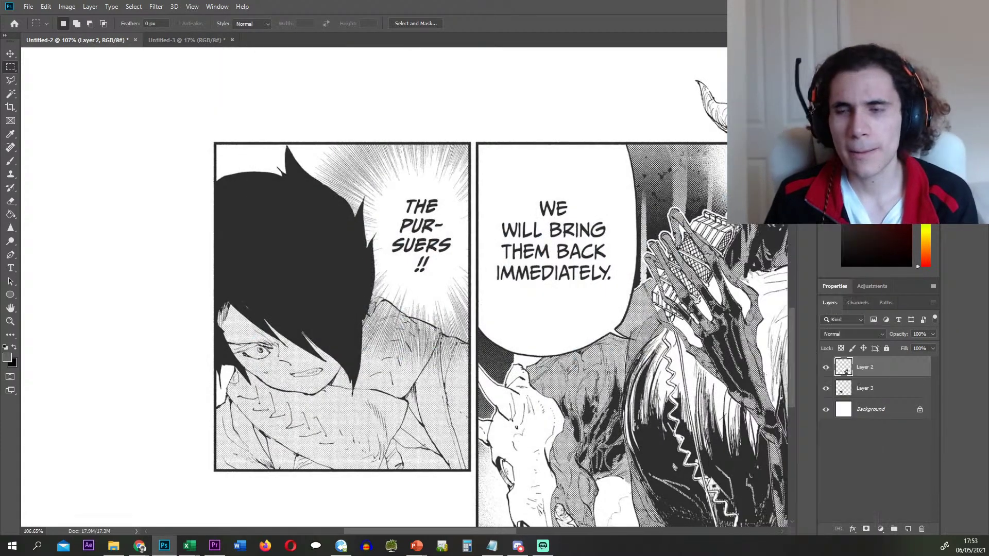
text(169)
key(Return)
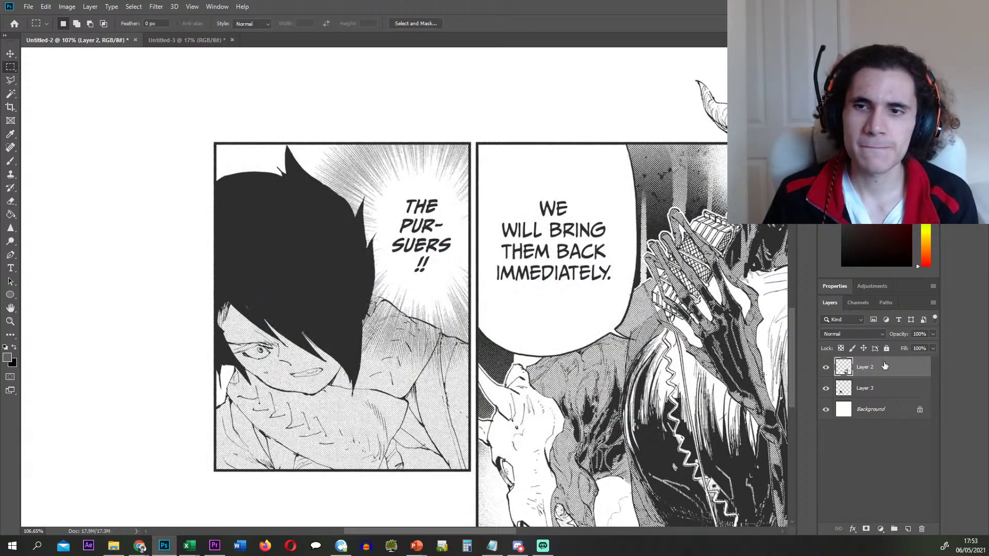
key(Delete)
- Export "The pursuers!!" panel's layer as a PNG named 170, then delete the layer
right_click(882, 364)
click(778, 187)
text(170)
key(Return)
key(Return)
key(Delete)
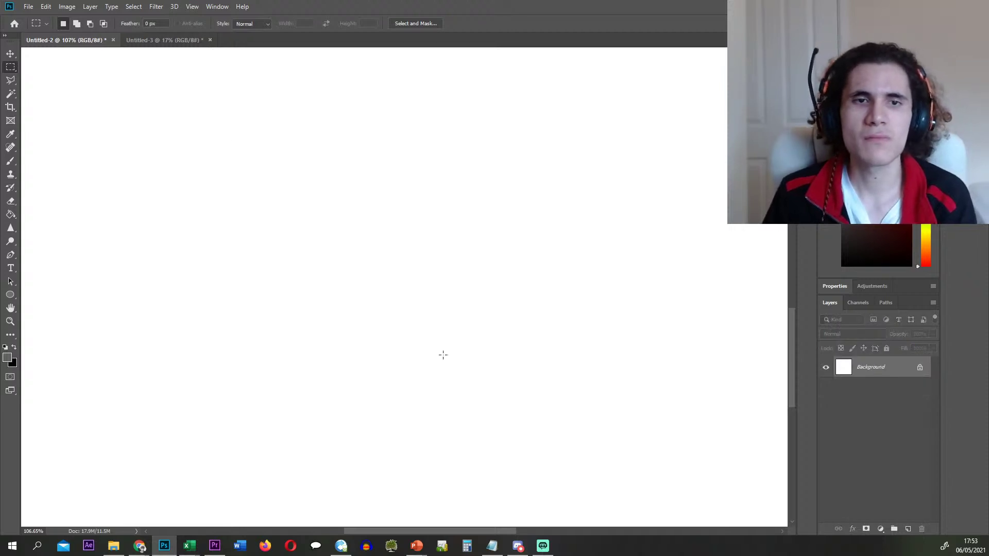
- Place manga page p180 from its folder into the emptied document at its default size
key(ctrl+0)
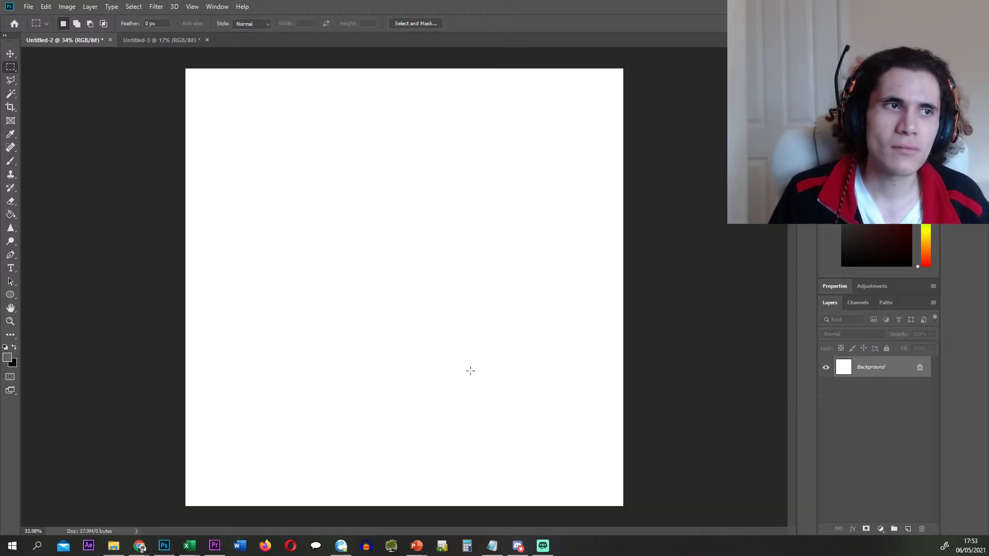
key(alt+Tab)
key(Delete)
drag(518, 224, 395, 87)
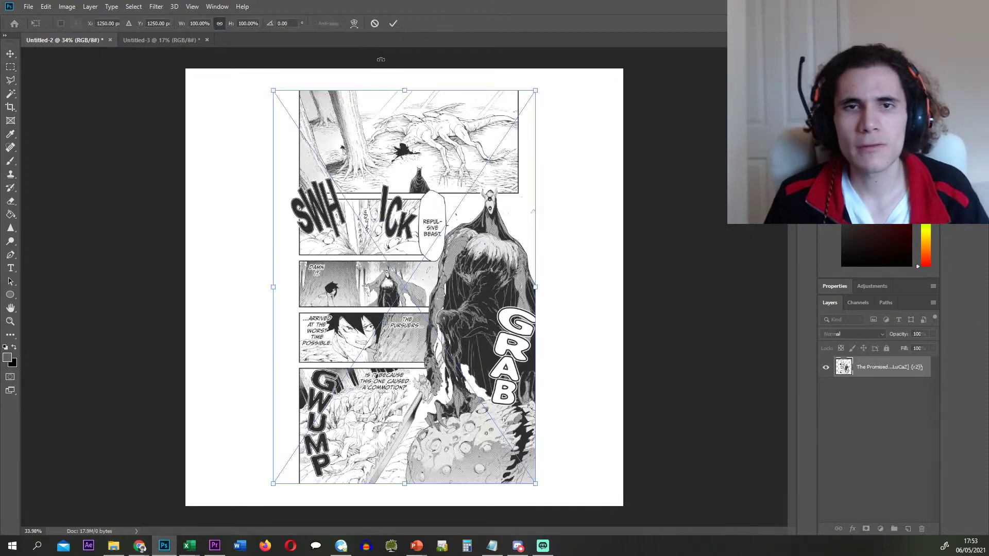
click(393, 23)
- Select the top forest panel of page p180 with a rectangular marquee around its borders
key(m)
scroll(256, 92, up, 5)
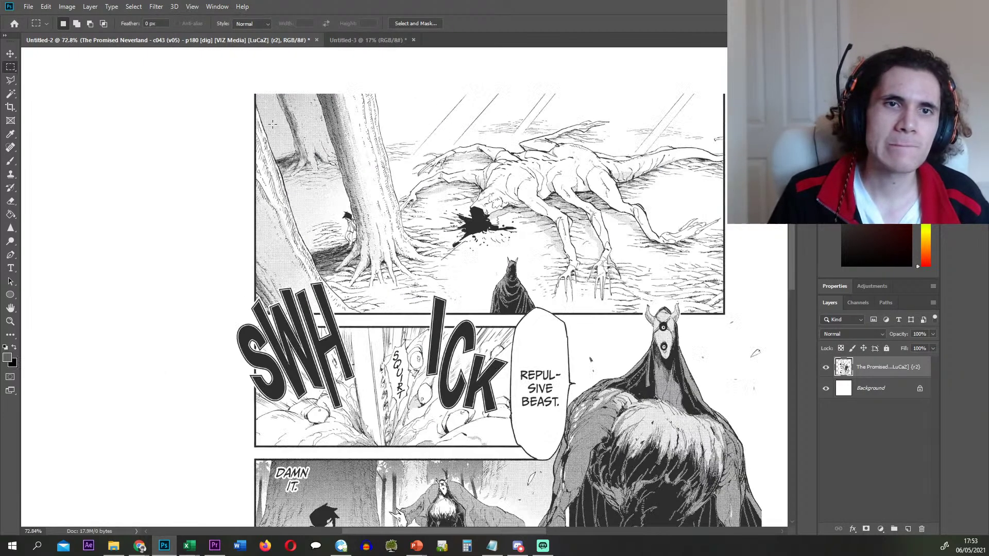
drag(249, 89, 739, 485)
scroll(474, 367, down, 3)
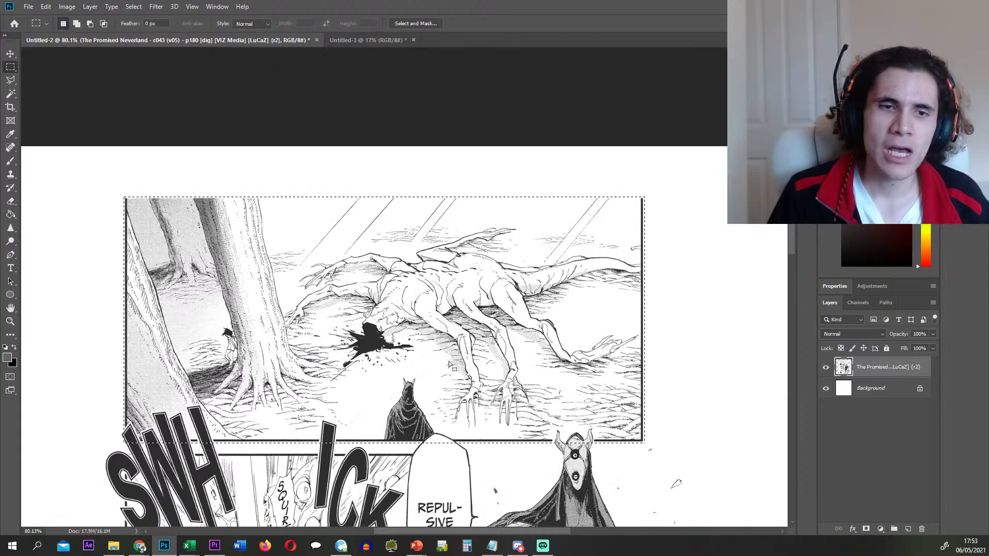
scroll(207, 378, left, 1)
scroll(124, 395, up, 3)
scroll(183, 371, up, 5)
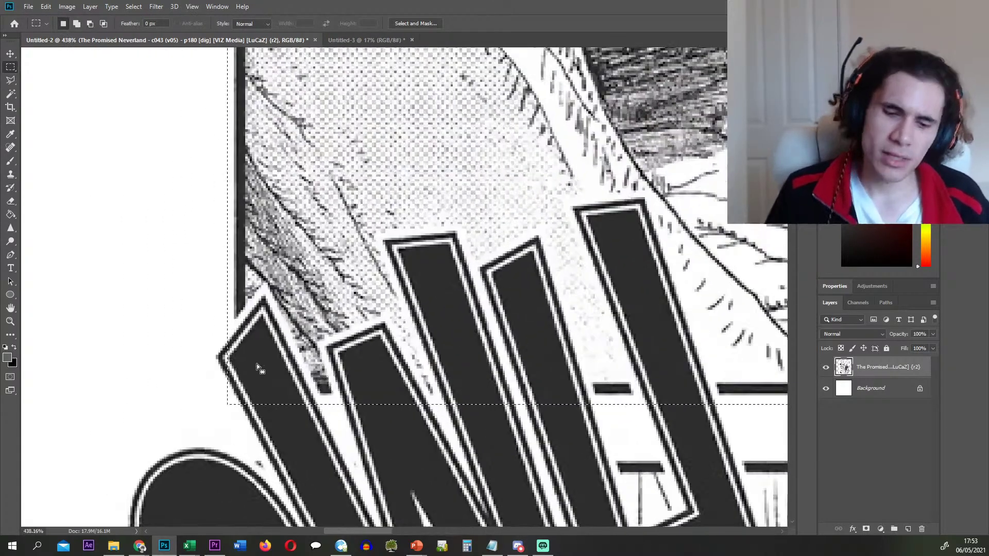
- Subtract the first tip of the overlapping W in "SWH" from the panel selection with the Polygonal Lasso
key(l)
scroll(255, 372, up, 1)
scroll(255, 373, up, 3)
click(209, 372)
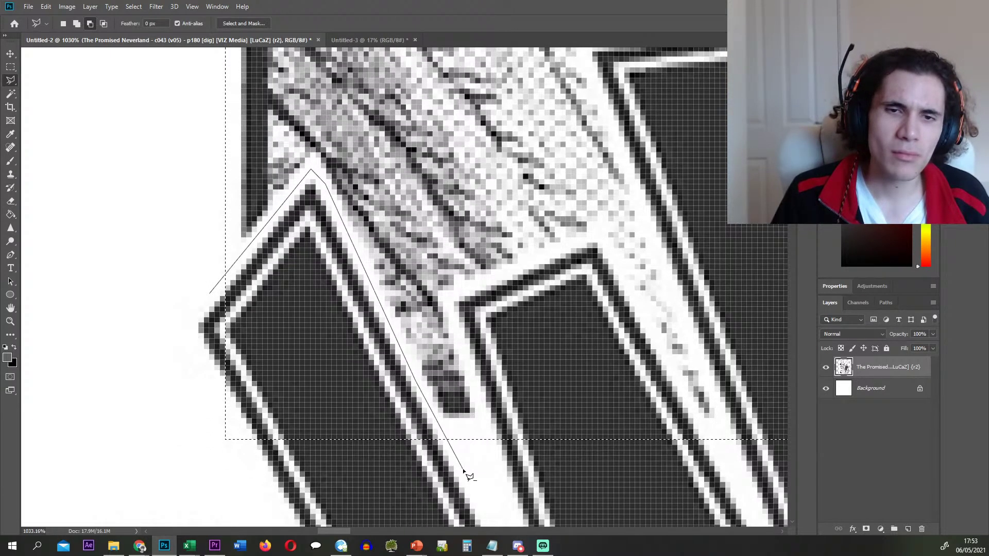
click(463, 472)
click(311, 499)
double_click(144, 418)
- Subtract the W's middle tip from the panel selection by outlining it down past the selection's lower edge
scroll(447, 439, up, 1)
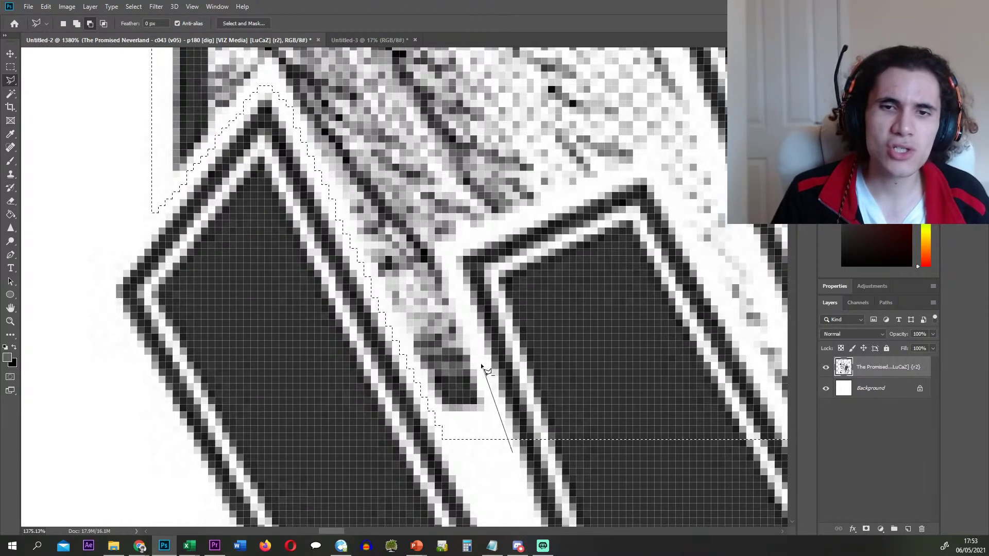
click(446, 256)
click(462, 247)
click(639, 168)
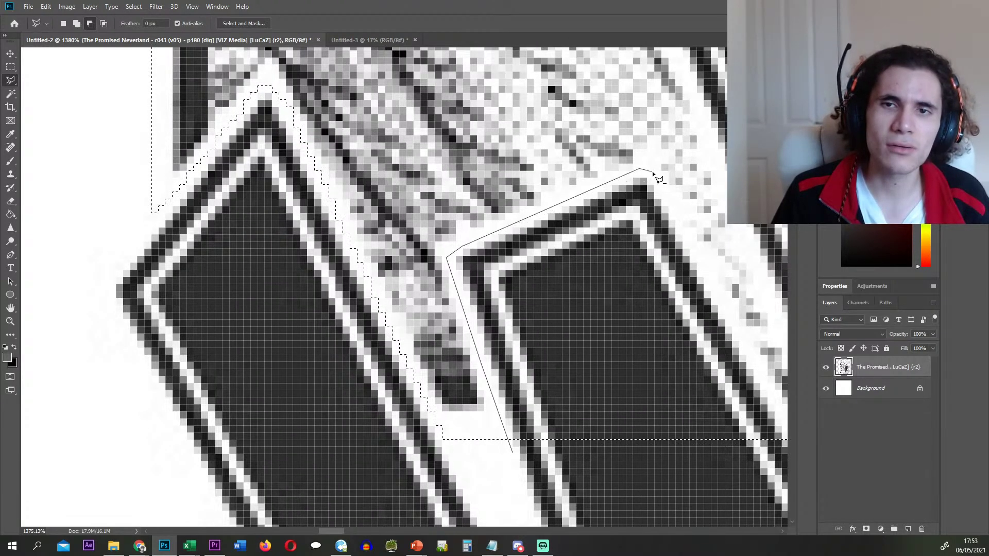
click(656, 175)
click(708, 394)
click(737, 464)
double_click(421, 466)
- Start a subtracting outline up the W's last stroke and around its tip and the H's first tip
scroll(507, 356, down, 5)
scroll(662, 369, up, 3)
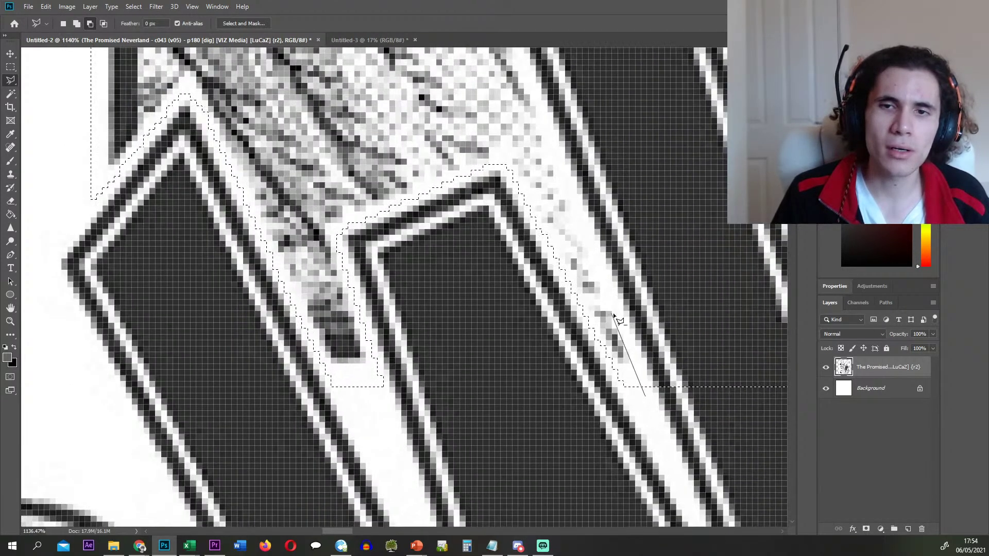
scroll(566, 232, up, 4)
click(494, 160)
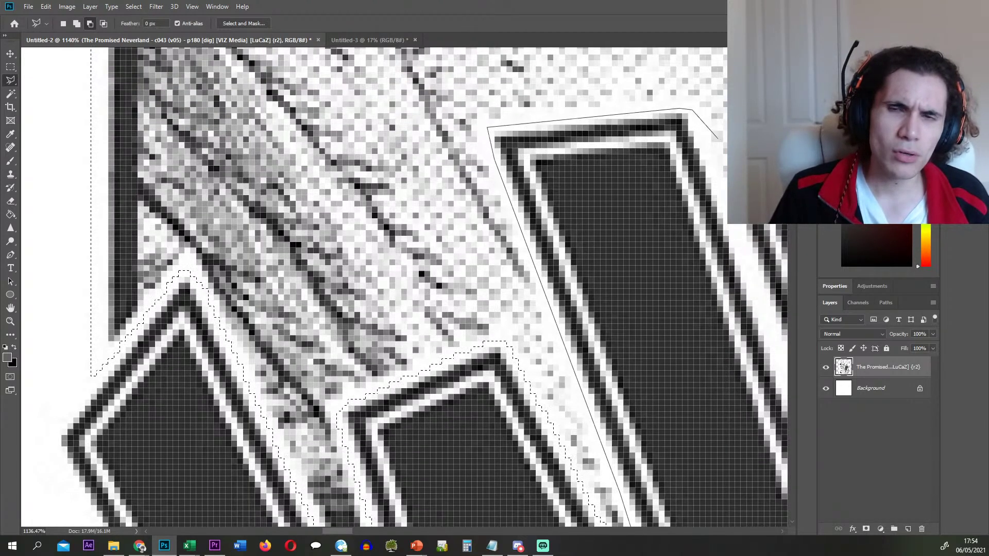
scroll(717, 139, right, 5)
click(591, 205)
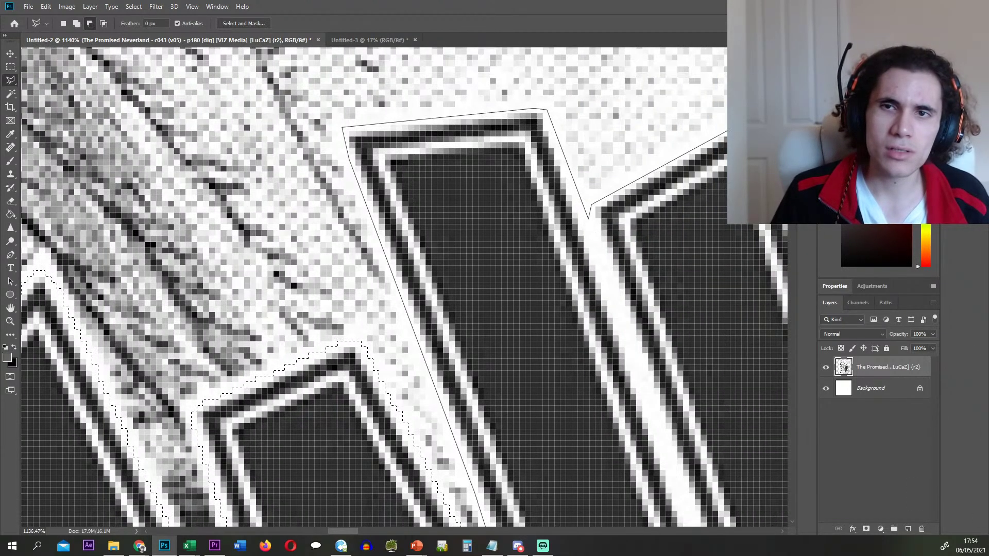
click(743, 118)
click(764, 121)
- Carry the outline down the right edge of the H's first stroke to below the panel border and close it
scroll(724, 195, right, 3)
scroll(682, 181, right, 2)
scroll(680, 379, down, 3)
scroll(672, 475, down, 2)
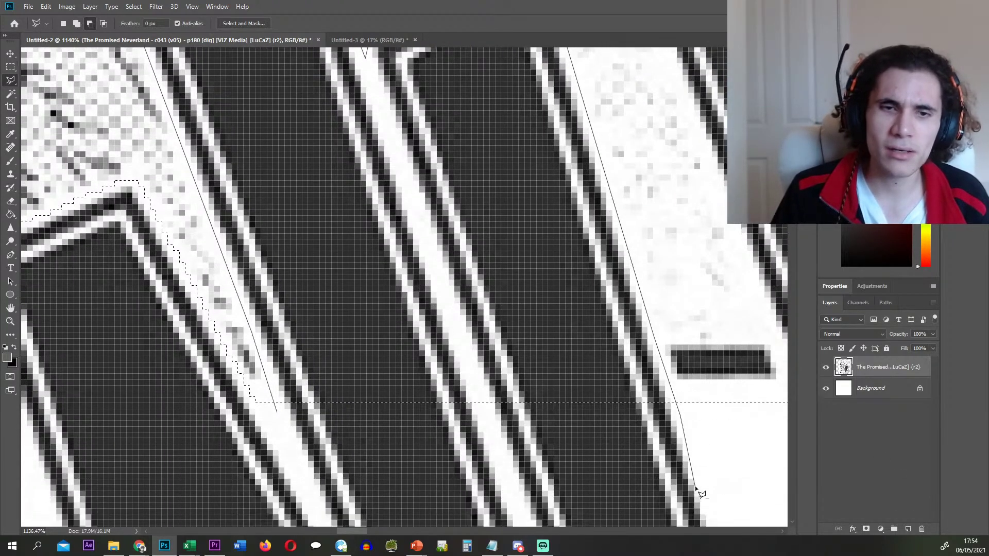
click(691, 488)
double_click(352, 488)
- Subtract the H's second stroke from the panel selection by outlining it from below the border around its tip
scroll(366, 434, down, 6)
scroll(601, 398, up, 5)
click(629, 441)
scroll(608, 399, right, 3)
click(465, 271)
scroll(428, 155, up, 2)
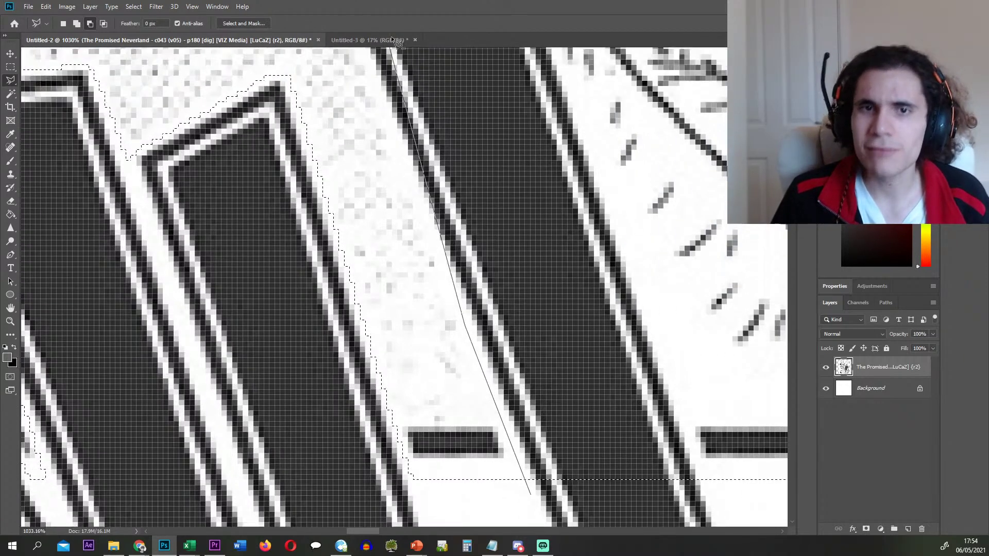
scroll(356, 82, up, 2)
click(346, 115)
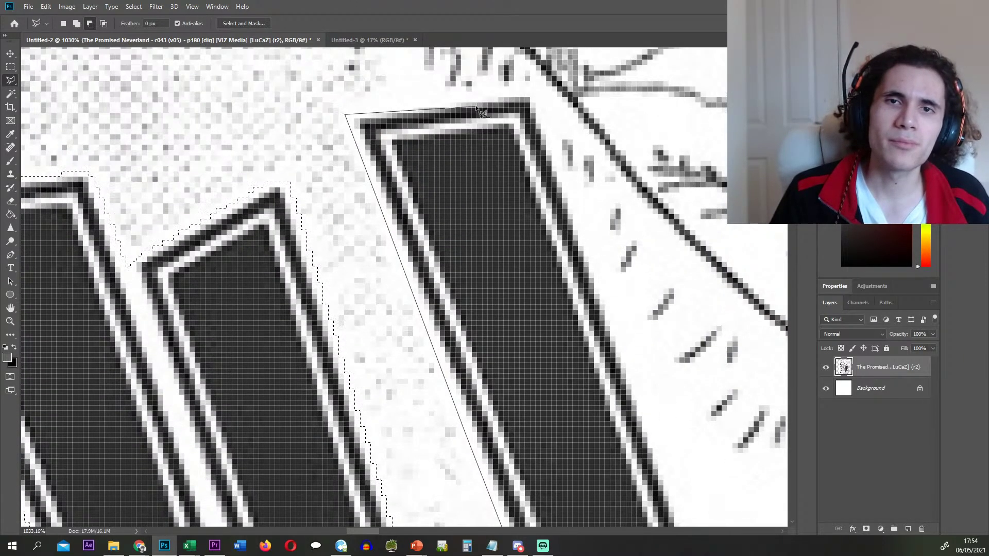
scroll(587, 288, down, 3)
scroll(577, 418, right, 3)
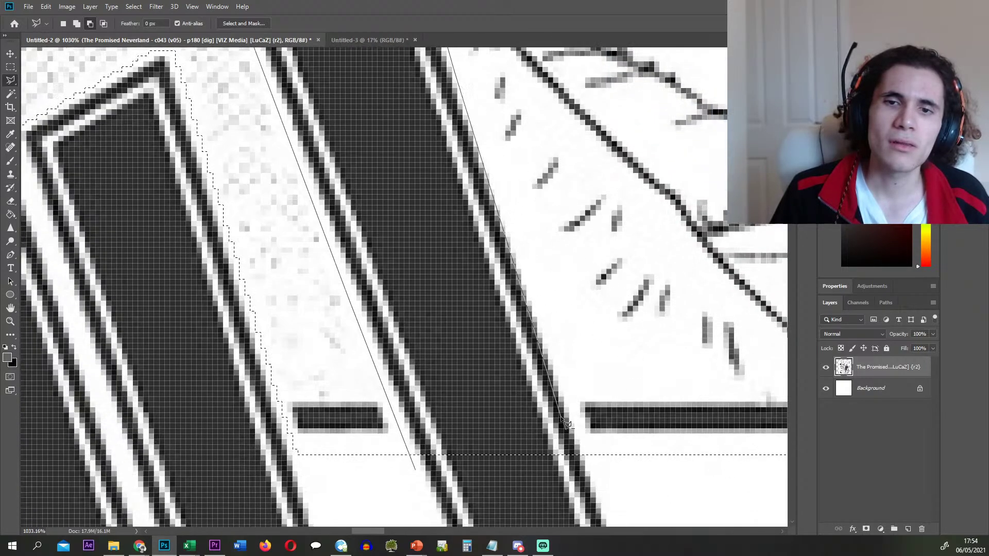
click(574, 427)
scroll(613, 473, down, 10)
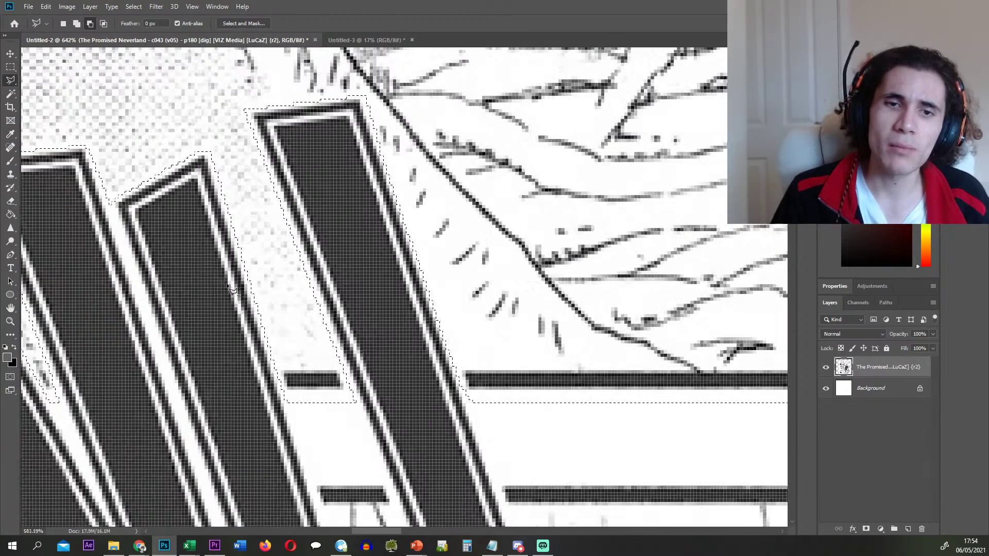
- Subtract the top of the I in "ICK" from the panel selection with a polygonal outline
scroll(541, 325, up, 10)
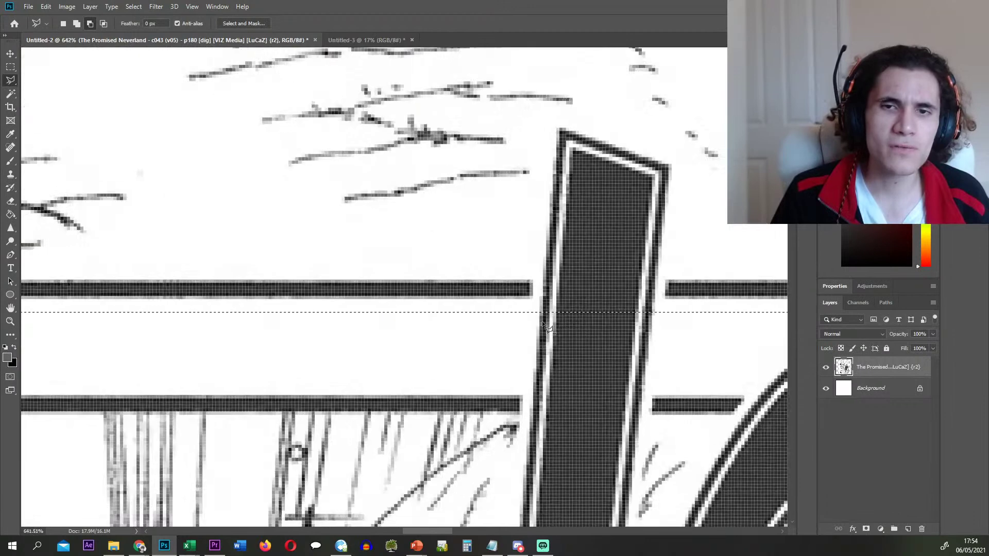
click(569, 76)
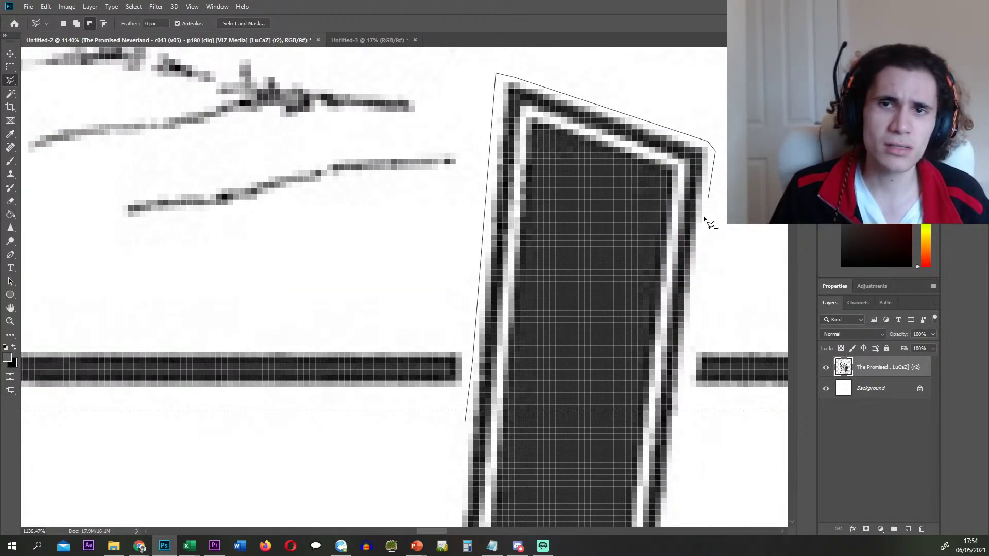
double_click(687, 437)
scroll(322, 362, down, 3)
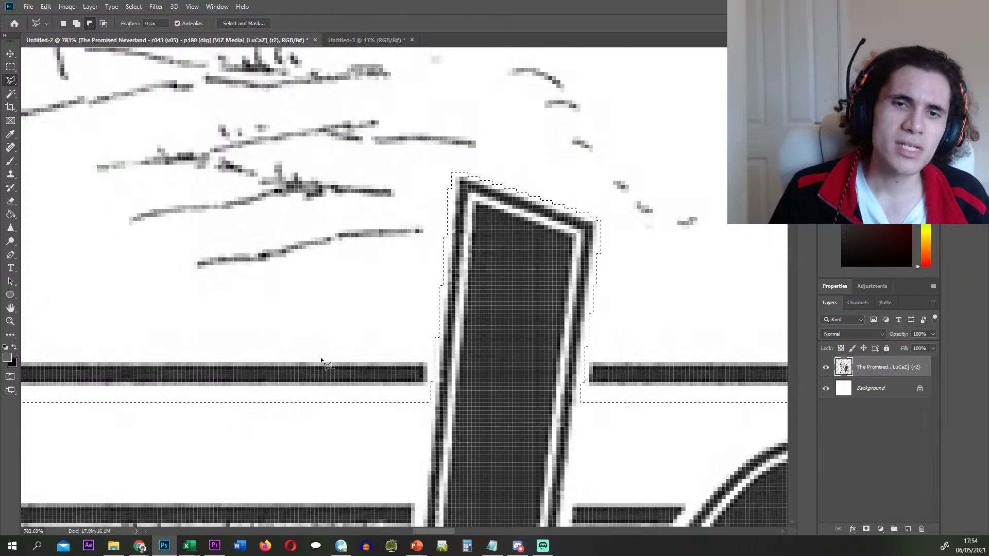
- Subtract the top of the "REPULSIVE BEAST." speech bubble from the panel selection with a polygonal outline
scroll(278, 350, down, 8)
scroll(590, 352, up, 8)
scroll(288, 391, up, 2)
click(278, 386)
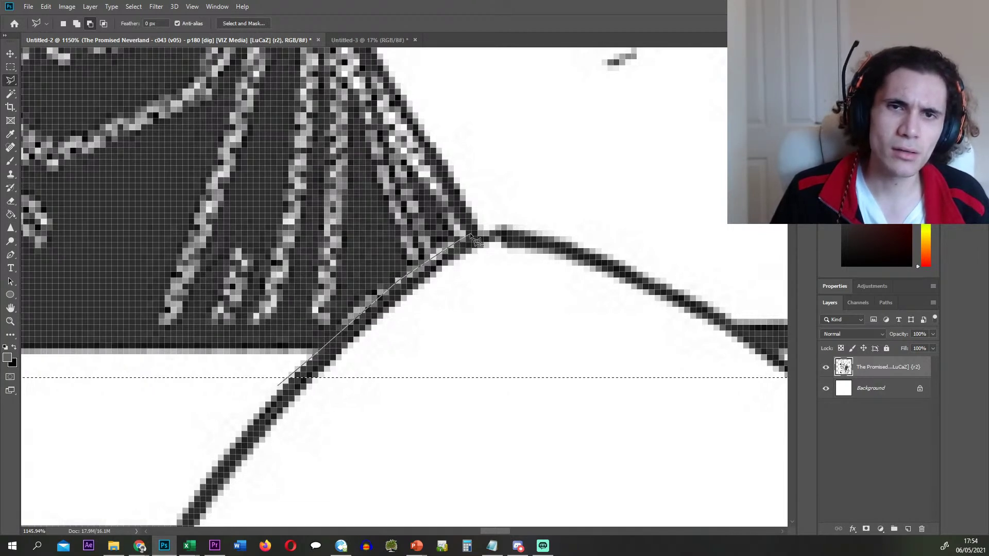
click(732, 322)
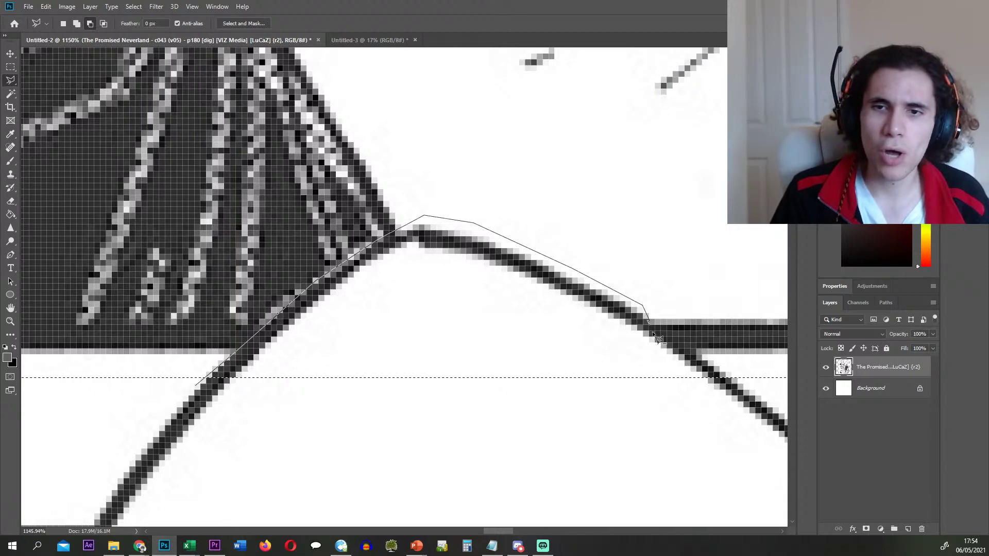
click(752, 467)
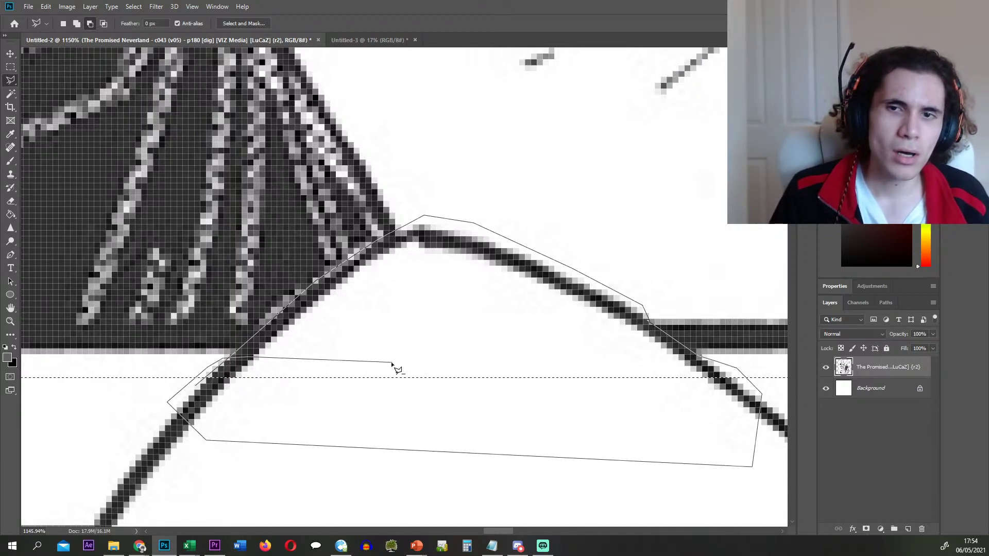
double_click(392, 362)
- Subtract the horned head from the top panel's selection, outlining both horns and the peak between them down past the border
scroll(397, 404, down, 3)
key(ctrl+x)
scroll(392, 389, down, 12)
scroll(594, 397, up, 10)
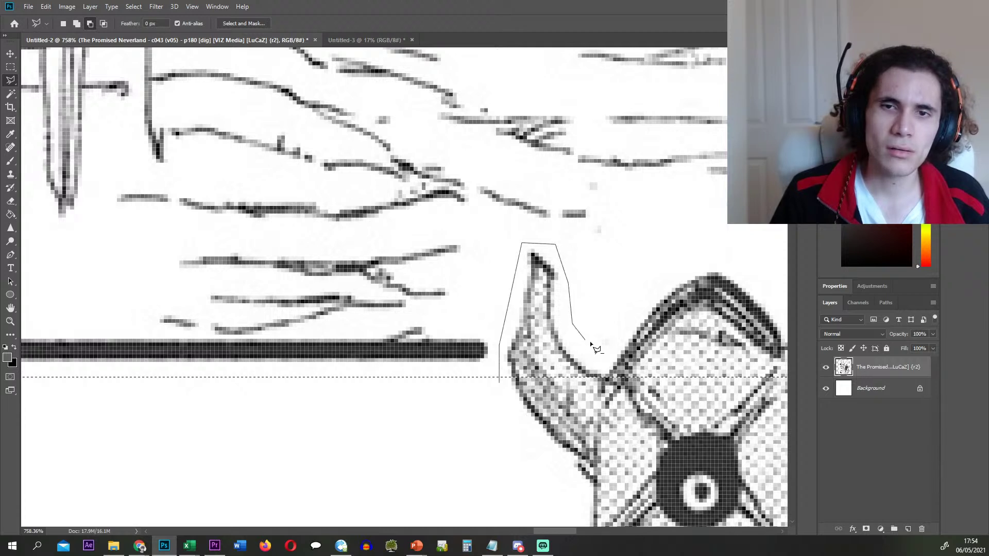
click(746, 273)
scroll(746, 274, right, 3)
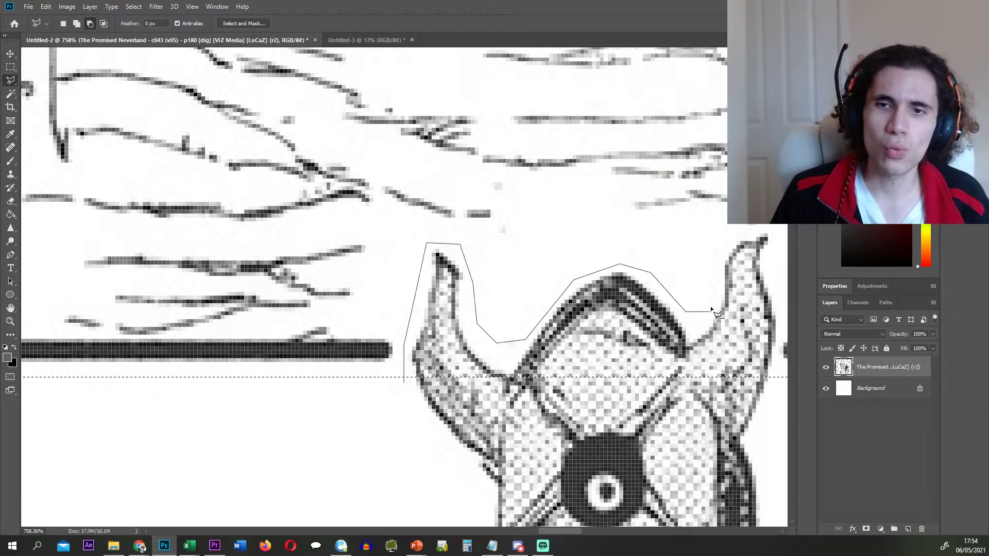
click(774, 229)
scroll(773, 242, right, 2)
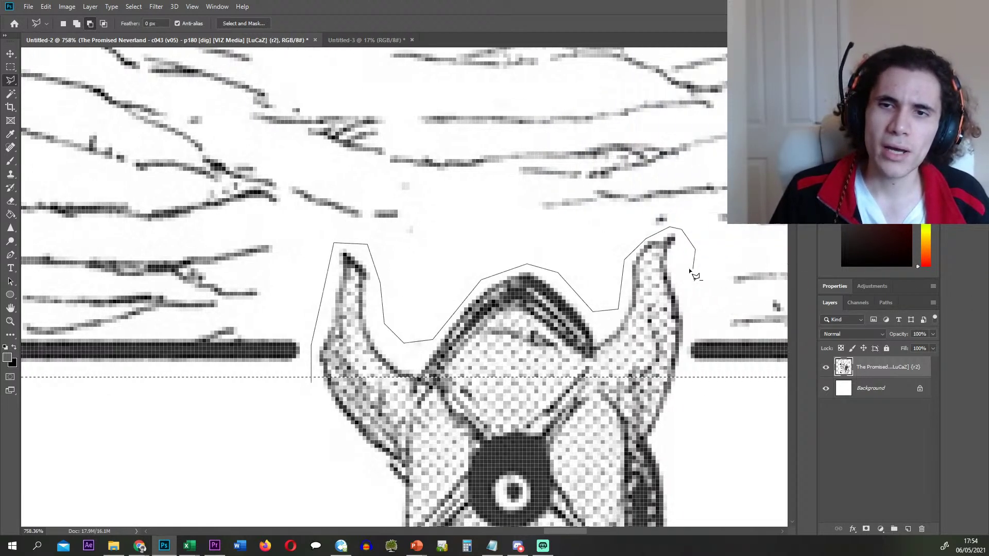
double_click(681, 421)
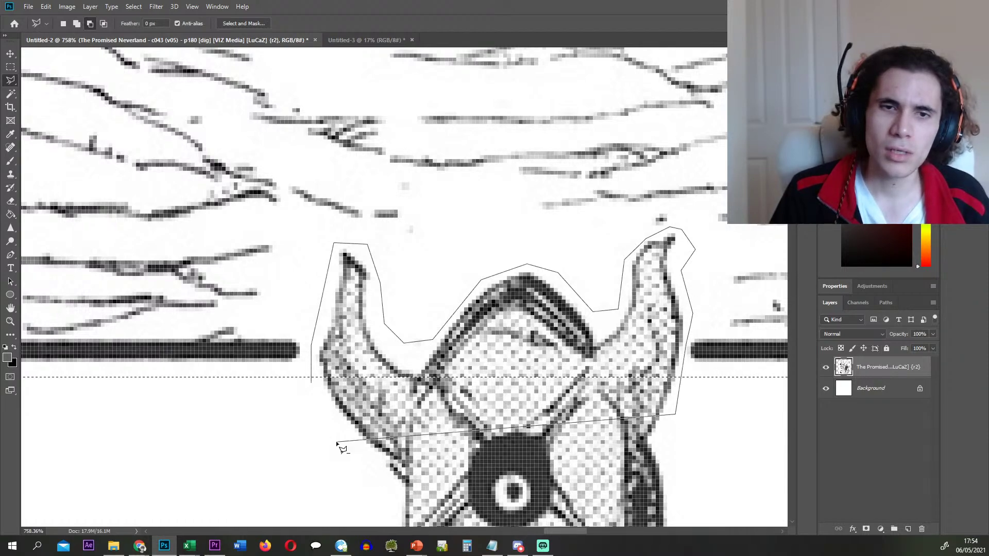
- Cut the selected top panel onto its own layer and hide that layer
scroll(770, 414, down, 4)
key(ctrl+j)
click(826, 367)
scroll(499, 366, down, 8)
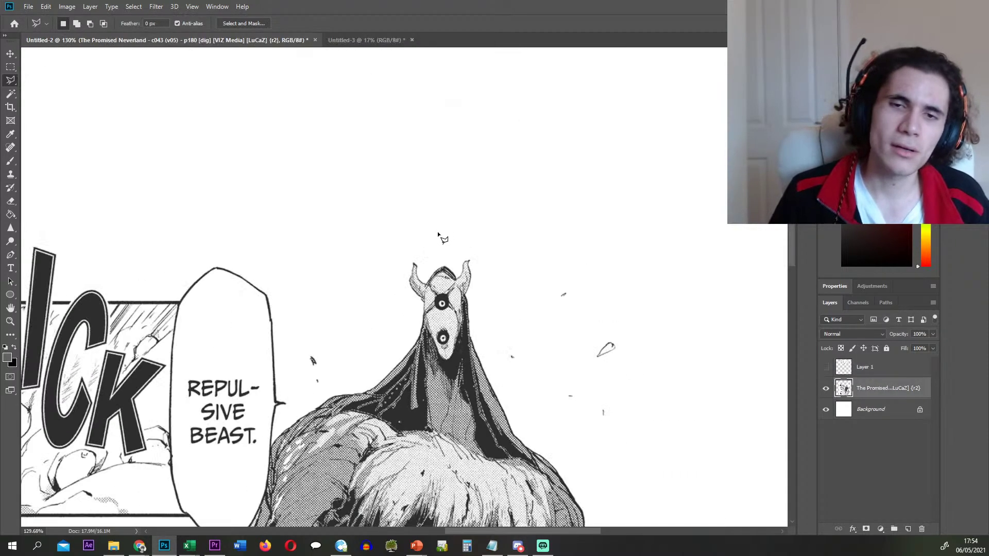
- Draw a rectangular selection over the tall horned-beast panel, with its inner edge running through the speech bubble
scroll(499, 365, up, 3)
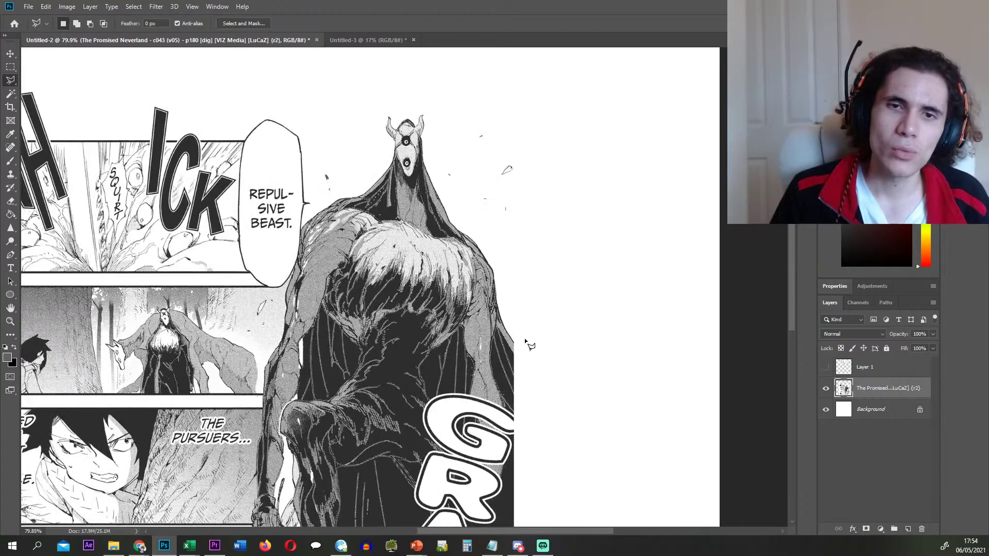
key(m)
scroll(511, 122, down, 2)
drag(513, 114, 328, 441)
scroll(293, 253, down, 2)
scroll(429, 255, up, 4)
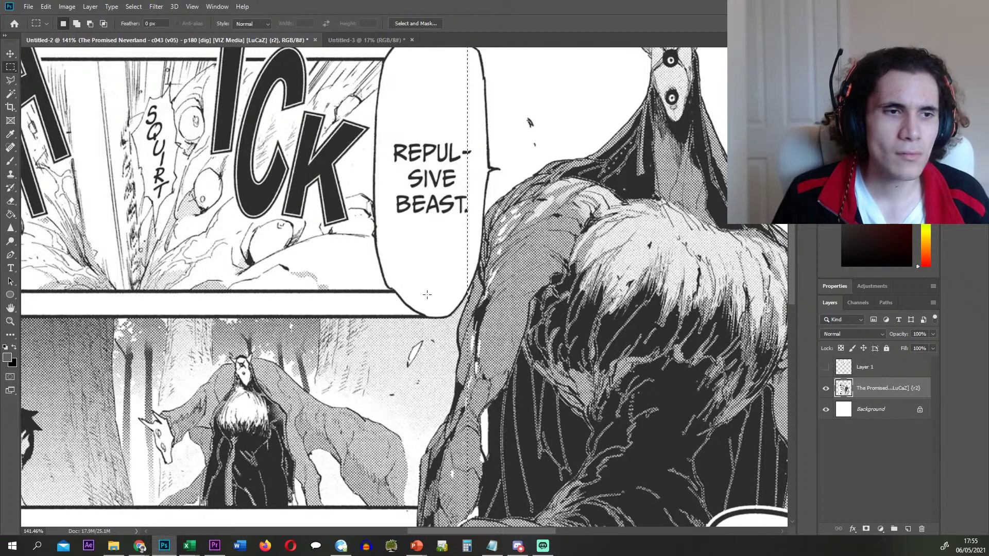
- Start an additive polygonal outline around the speech bubble's bottom curve, past both panel borders and up its lower left edge
key(l)
scroll(430, 289, up, 3)
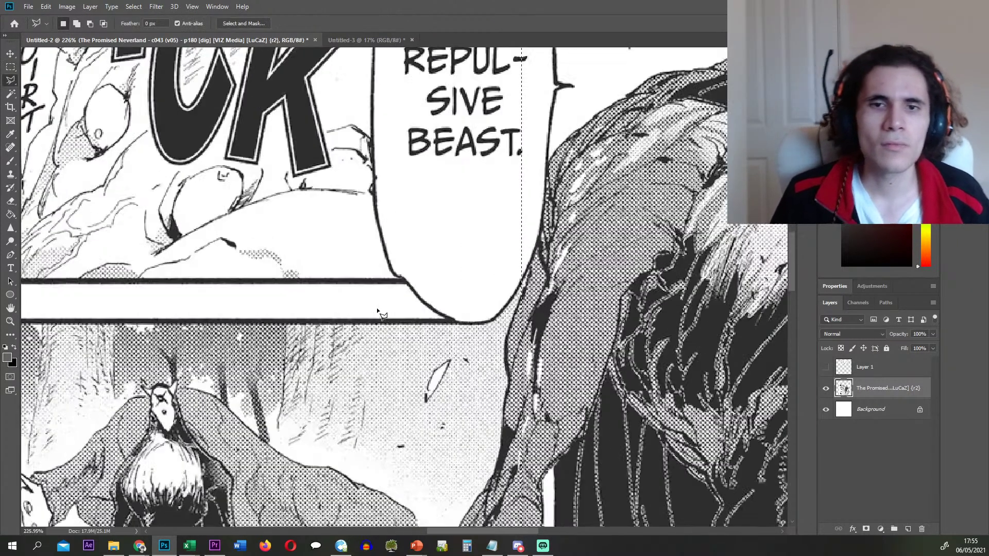
scroll(525, 313, up, 3)
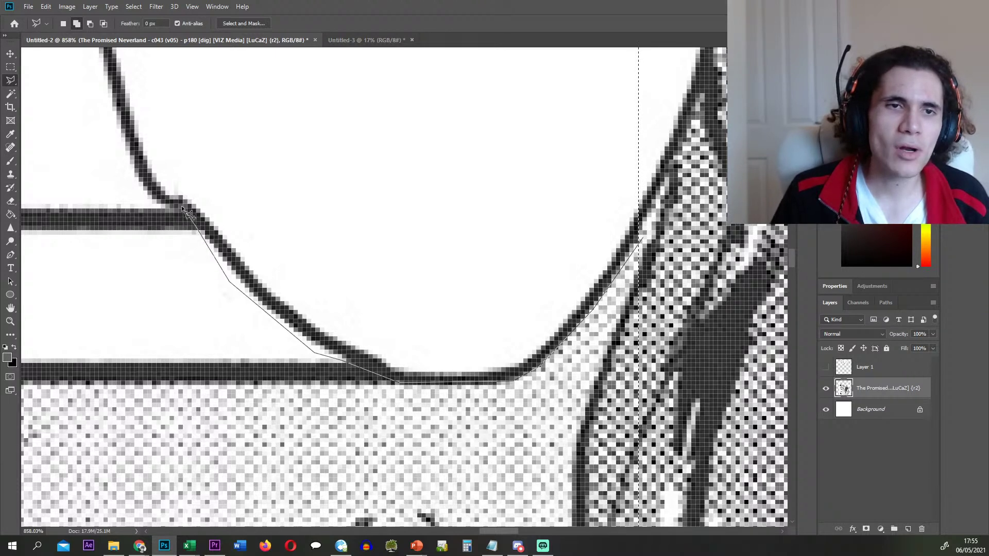
click(136, 194)
click(104, 219)
click(71, 75)
scroll(54, 176, up, 3)
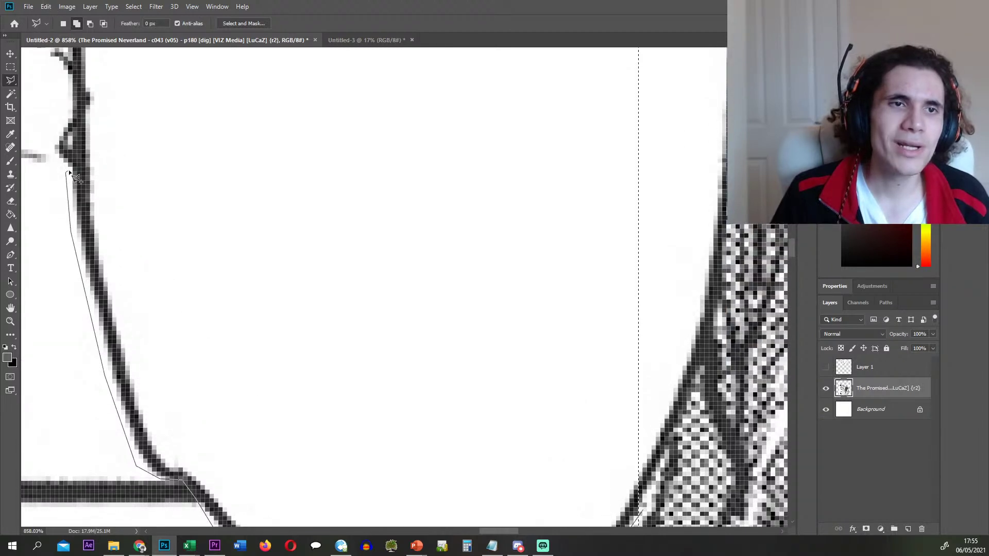
- Carry the additive outline up the speech bubble's left edge to just below the upper panel border
scroll(77, 150, up, 2)
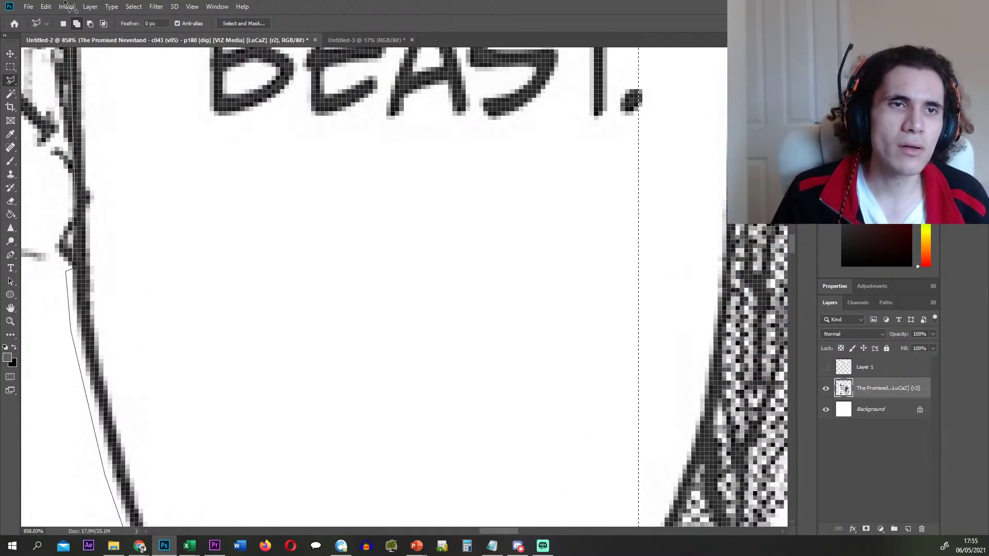
scroll(110, 154, up, 3)
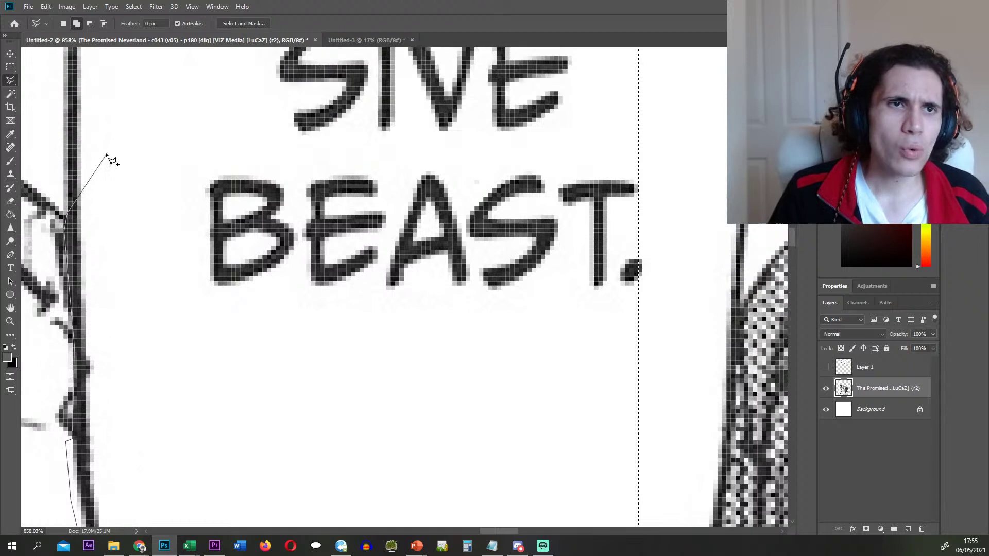
scroll(134, 103, up, 3)
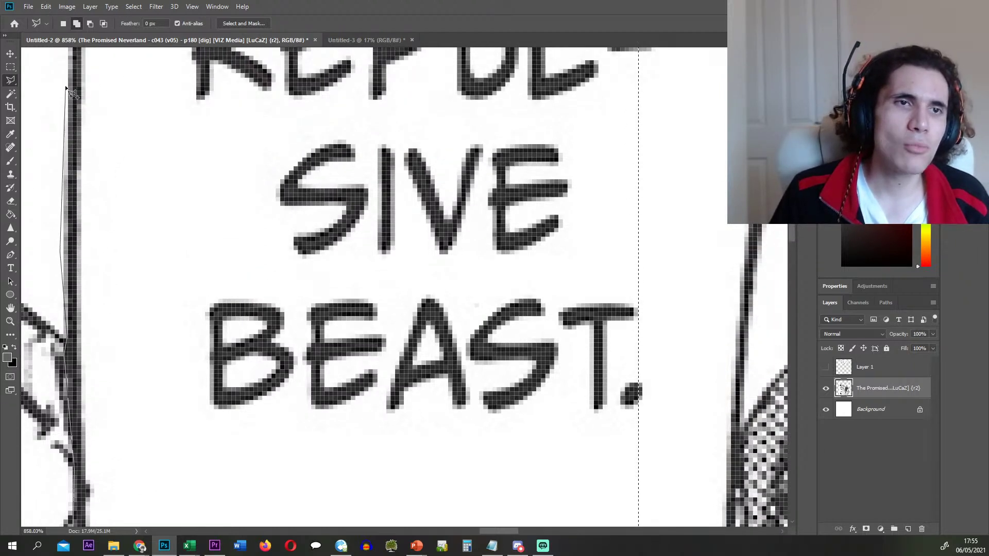
scroll(88, 103, up, 3)
click(72, 55)
scroll(71, 51, up, 4)
click(78, 95)
scroll(76, 61, up, 3)
click(95, 161)
scroll(92, 103, up, 2)
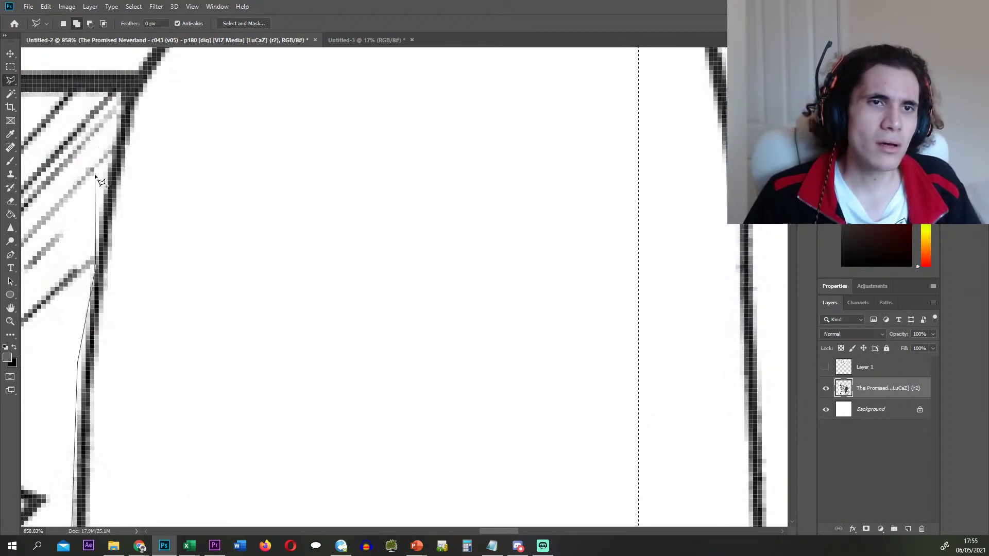
- Continue the outline past the panel border and over the bubble's top, and close it to add the bubble to the selection
click(112, 149)
click(122, 97)
scroll(122, 85, up, 2)
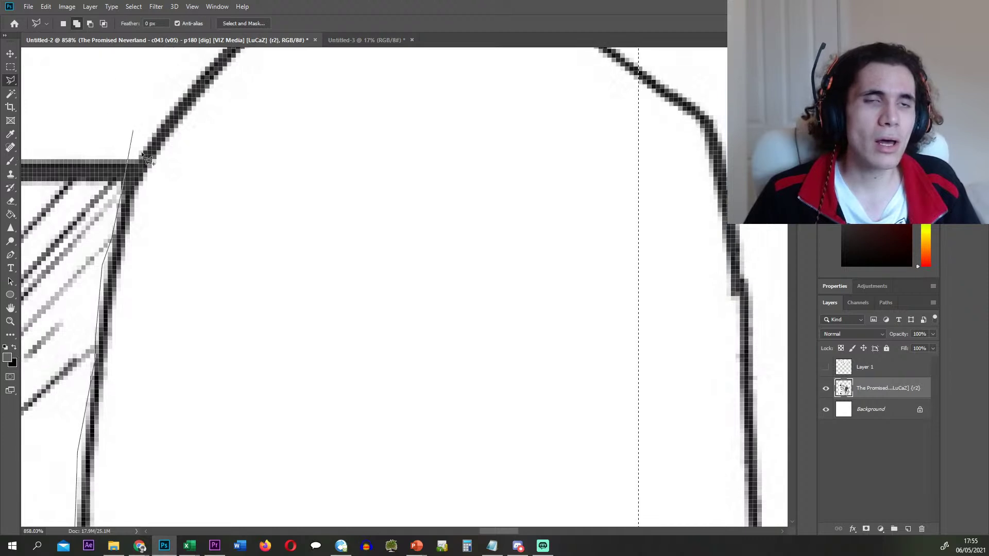
click(135, 143)
scroll(139, 145, up, 4)
click(231, 192)
click(320, 110)
click(544, 113)
click(583, 245)
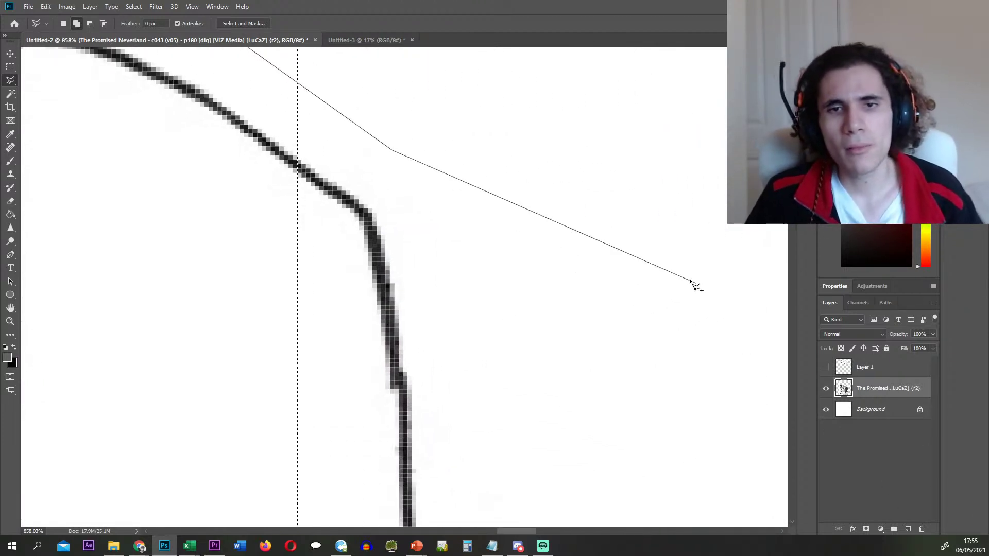
double_click(684, 275)
scroll(400, 269, down, 6)
scroll(400, 269, down, 5)
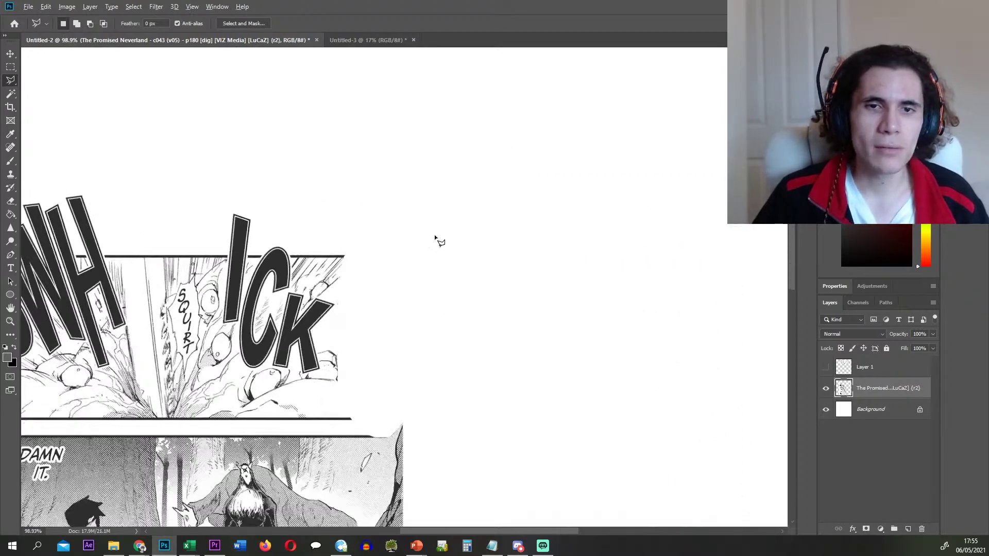
- Subtract the narrow pale sliver between the speech bubble's lower right edge and the beast's arm from the selection
scroll(420, 366, up, 10)
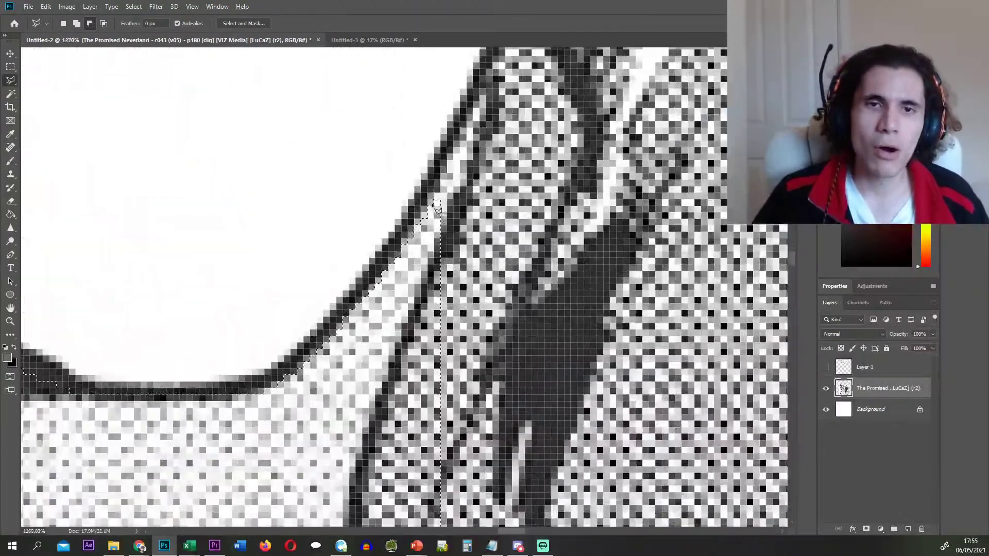
click(434, 201)
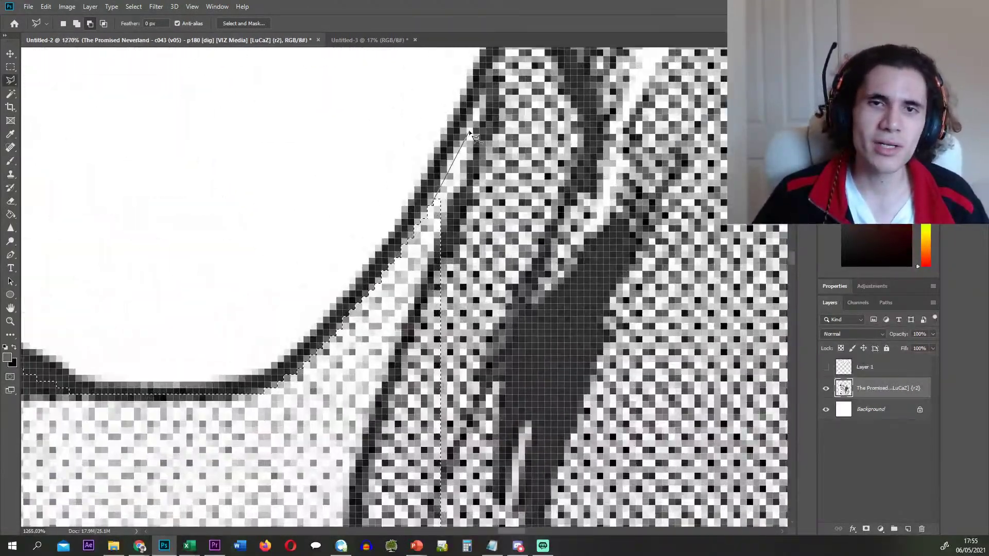
click(468, 149)
click(416, 276)
double_click(382, 283)
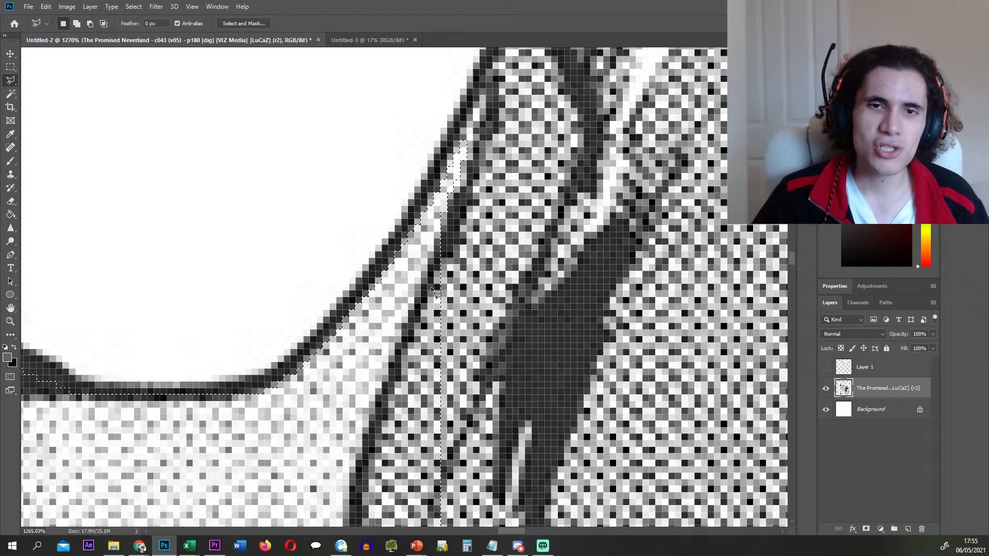
- Start an additive outline below the bubble and follow the left edge of the beast's arm down to its solid black patch
click(447, 212)
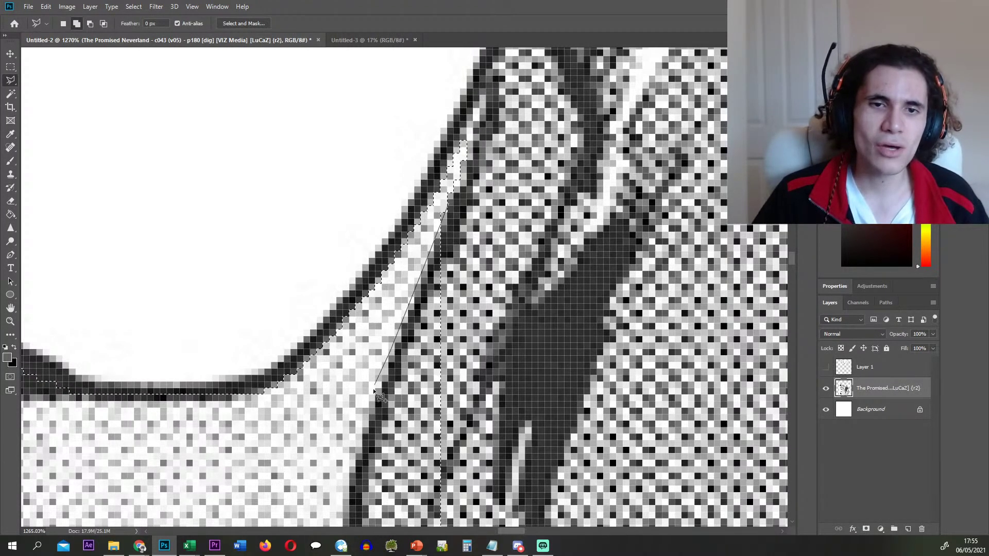
scroll(370, 454, down, 2)
click(344, 351)
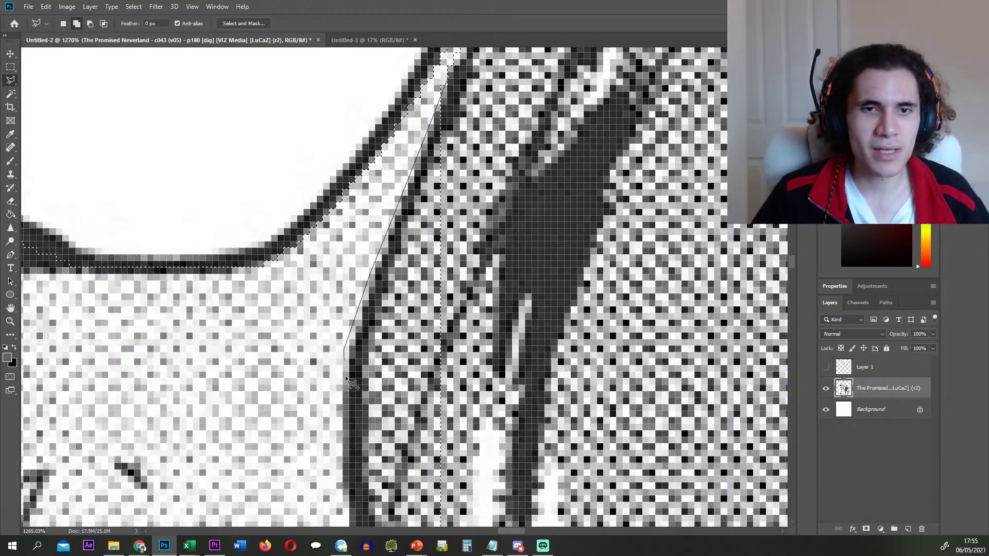
scroll(345, 356, down, 1)
scroll(361, 474, down, 4)
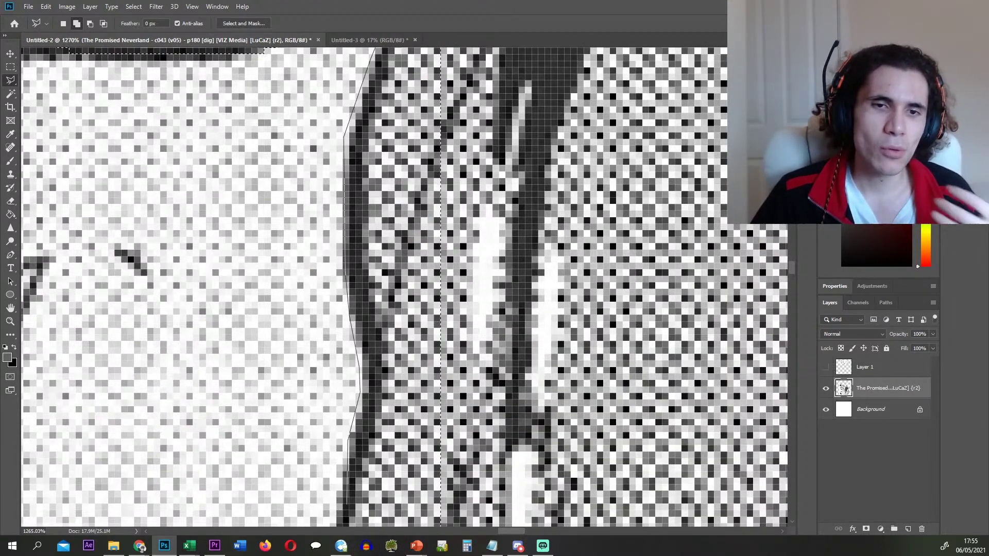
scroll(349, 489, down, 4)
click(334, 376)
scroll(337, 474, down, 4)
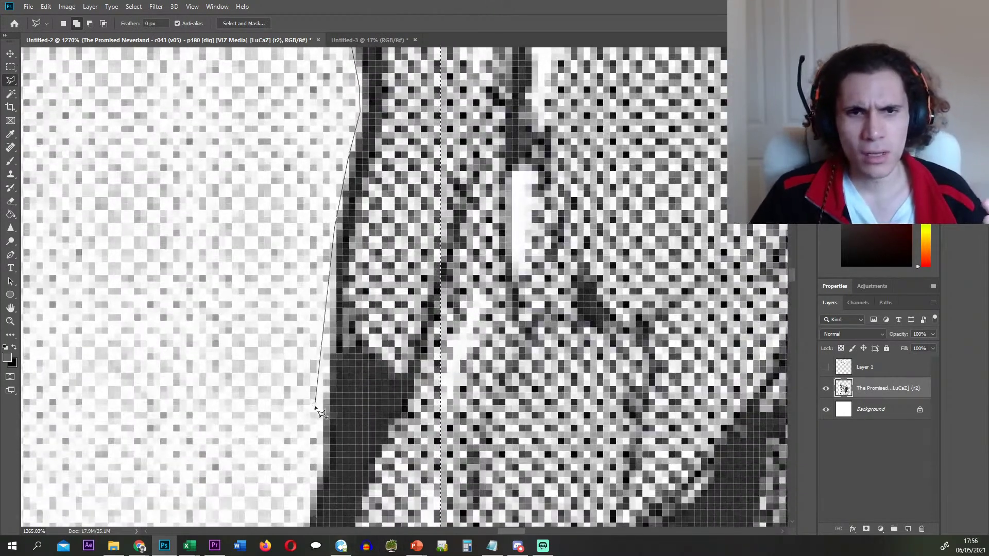
click(323, 382)
scroll(332, 487, down, 1)
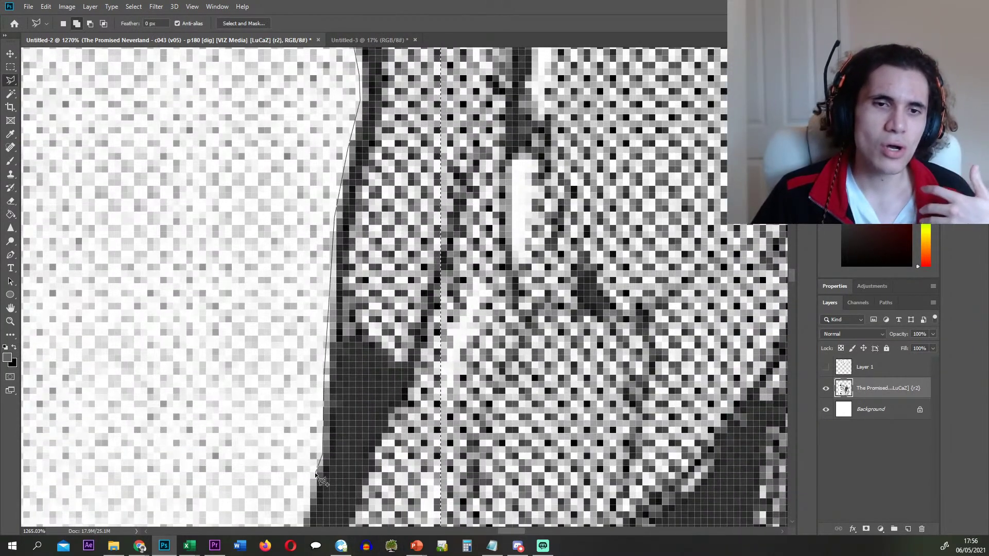
- Carry the additive outline past the arm's black patch and diagonally down the outer edge of the forearm
click(316, 473)
scroll(316, 472, down, 4)
click(301, 381)
scroll(301, 381, down, 2)
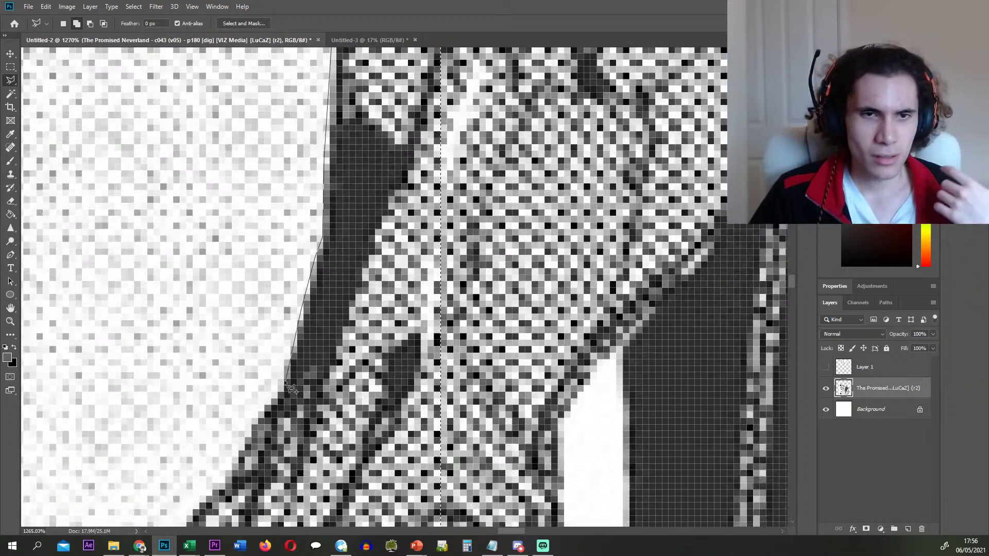
click(280, 380)
click(251, 419)
scroll(252, 419, down, 3)
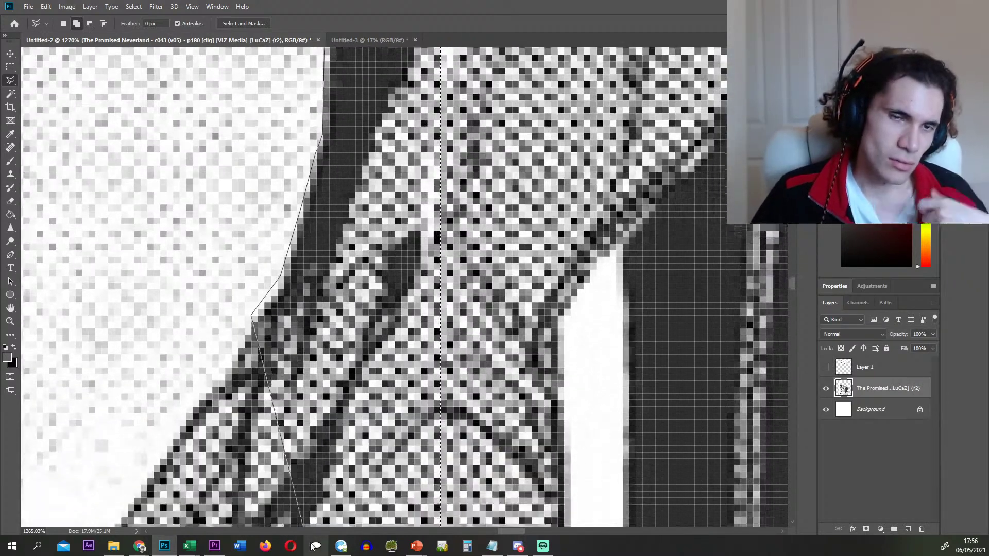
click(195, 395)
scroll(194, 396, down, 2)
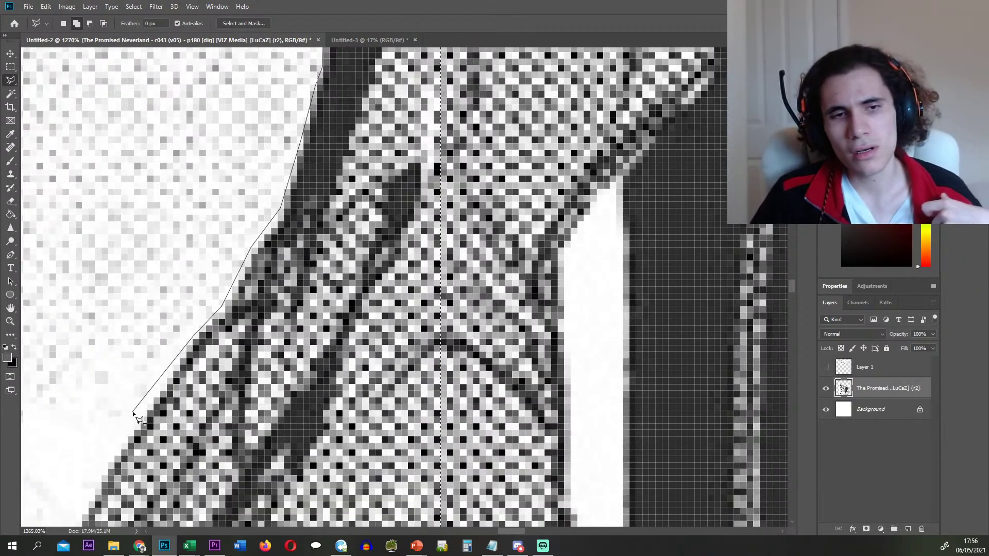
click(144, 414)
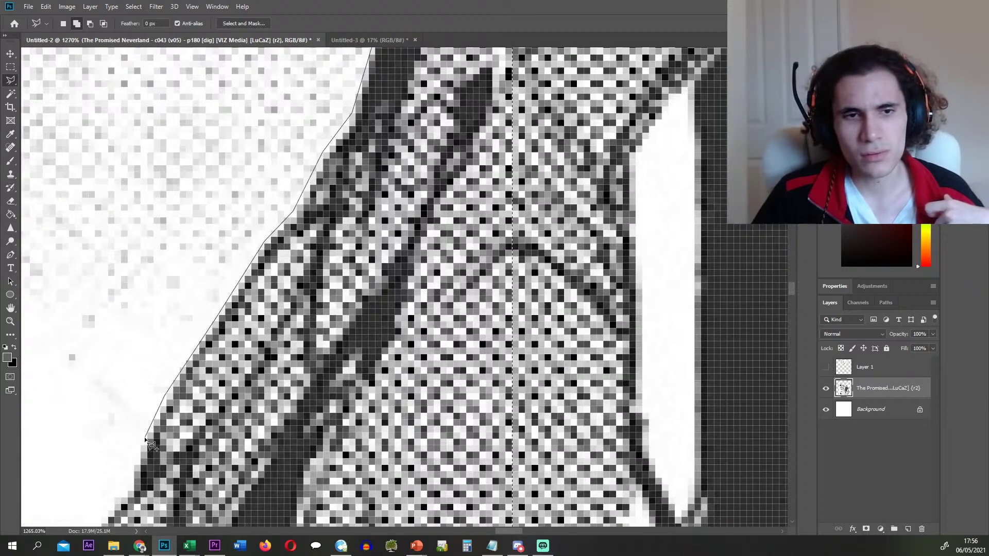
- Follow the arm's outer edge to just above the panel's lower border and close the outline inside the figure, adding it to the selection
scroll(130, 485, down, 3)
scroll(130, 485, left, 2)
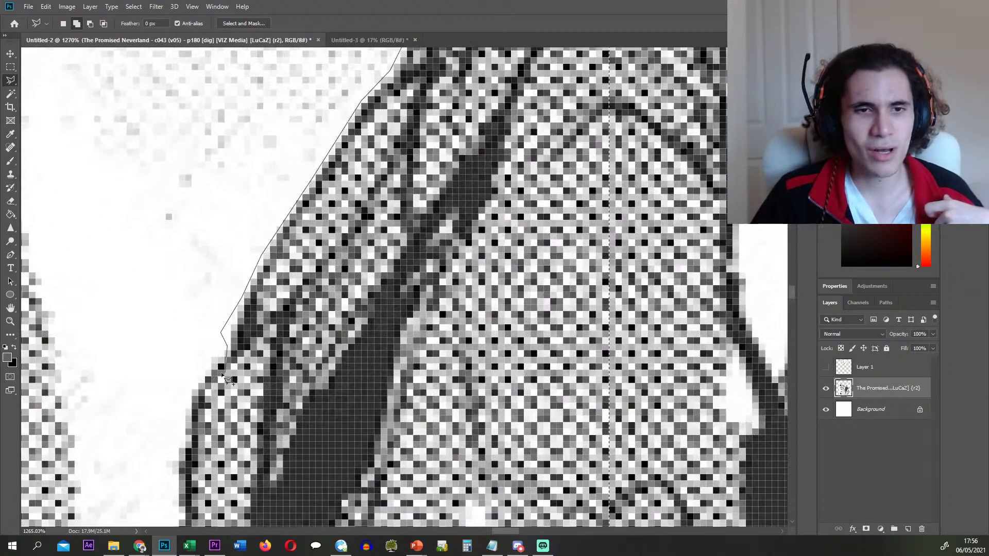
scroll(175, 499, down, 4)
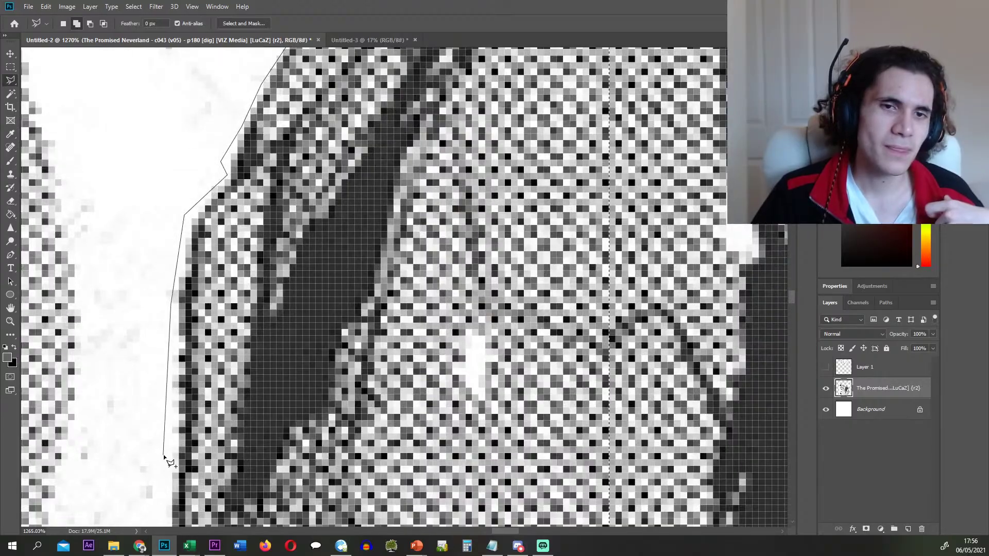
click(162, 449)
scroll(162, 450, down, 2)
click(578, 327)
double_click(569, 291)
scroll(458, 273, down, 5)
scroll(463, 277, down, 2)
scroll(330, 262, up, 6)
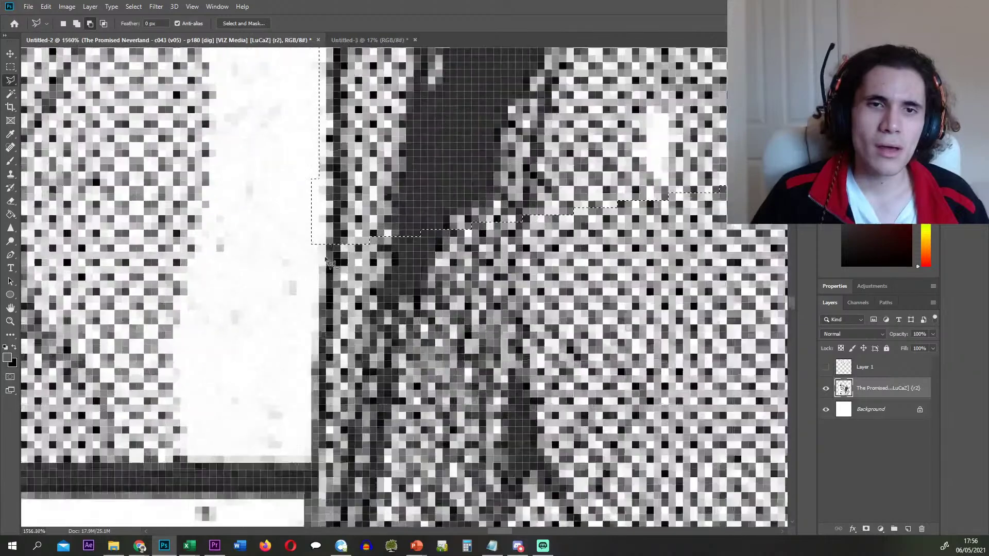
- Start an additive outline at the selection's lower edge and follow the beast's arm down across the panel's lower border into the gutter
scroll(326, 259, up, 1)
click(321, 243)
click(310, 430)
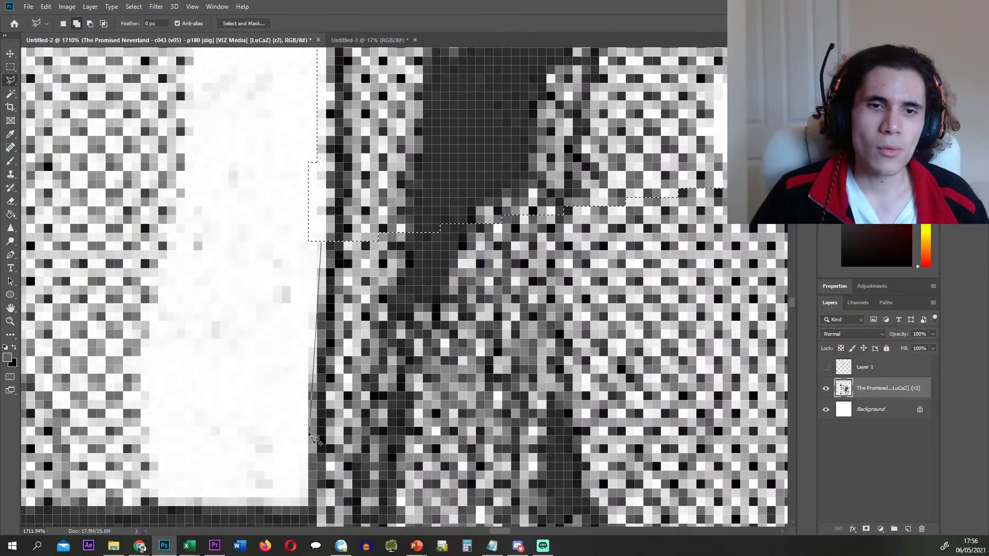
scroll(309, 431, down, 3)
click(306, 408)
click(287, 433)
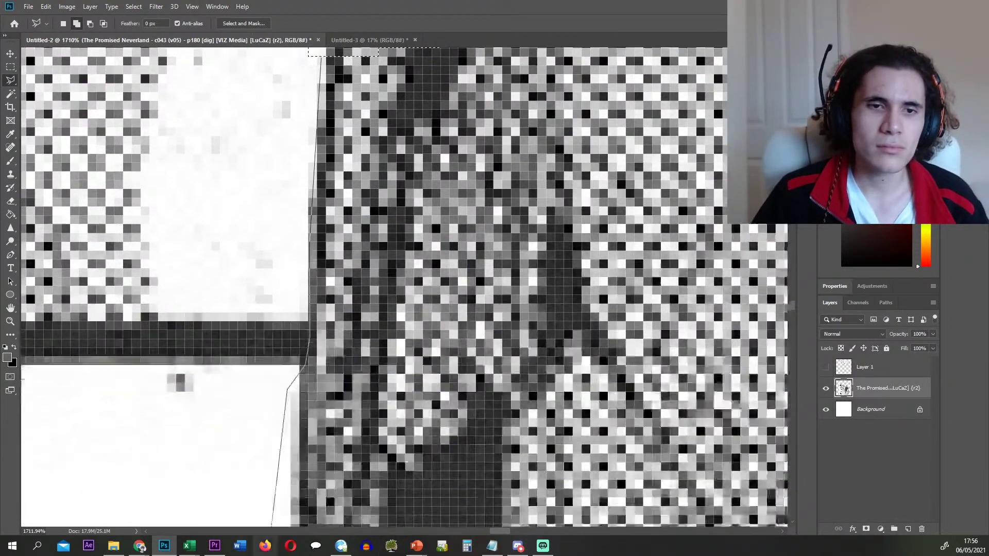
click(281, 466)
click(302, 479)
- Carry the outline past the next panel's upper border, across the arm and along the white curve, then close it inside the figure
scroll(304, 453, down, 1)
click(304, 446)
scroll(304, 446, down, 1)
scroll(304, 365, down, 1)
scroll(304, 364, right, 1)
drag(710, 191, 572, 267)
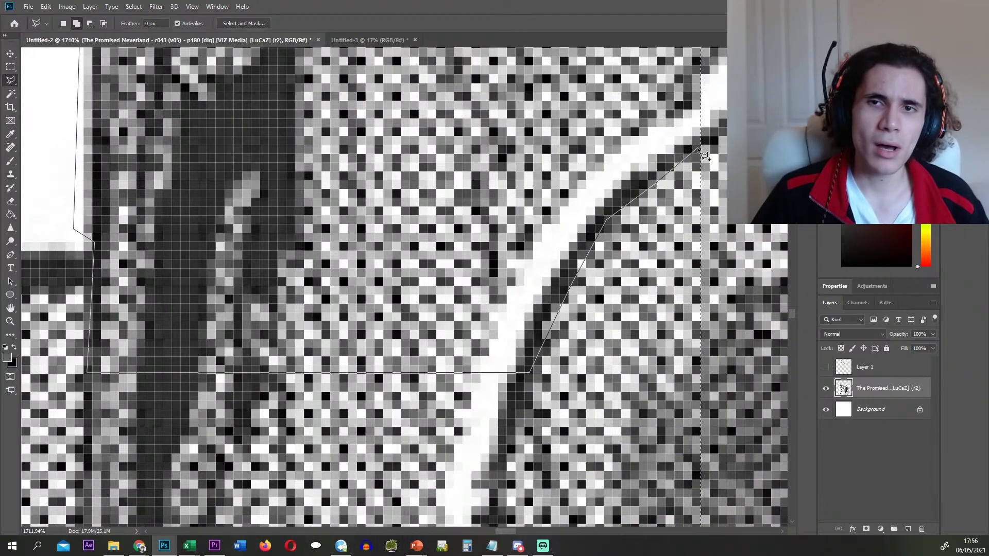
mouse_move(783, 114)
mouse_down()
mouse_move(580, 283)
mouse_move(552, 283)
mouse_up()
click(553, 283)
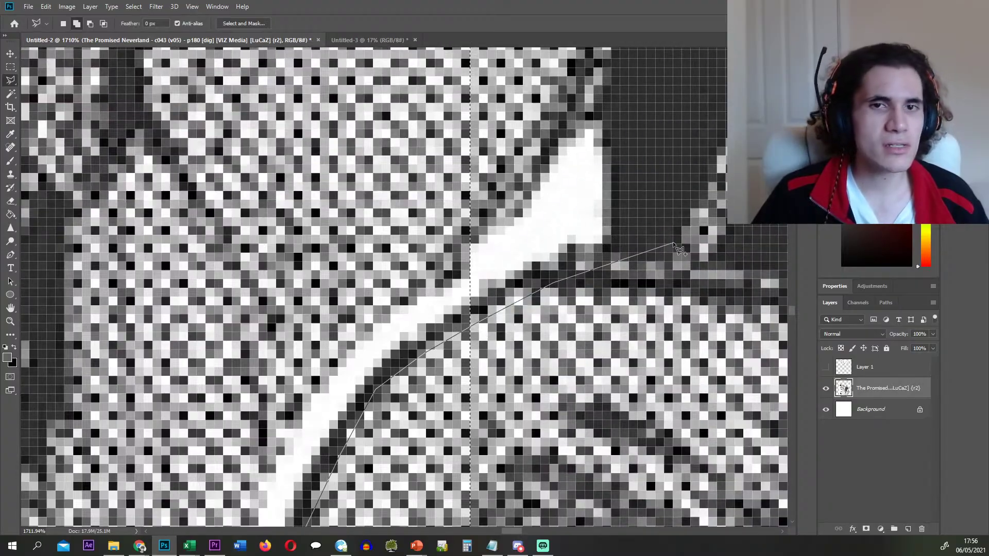
double_click(771, 249)
- Start another additive outline below that border and follow the arm's outer edge down past the "THE PURSUERS..." lettering
scroll(485, 307, down, 18)
scroll(390, 321, down, 1)
scroll(390, 320, up, 2)
scroll(395, 323, up, 5)
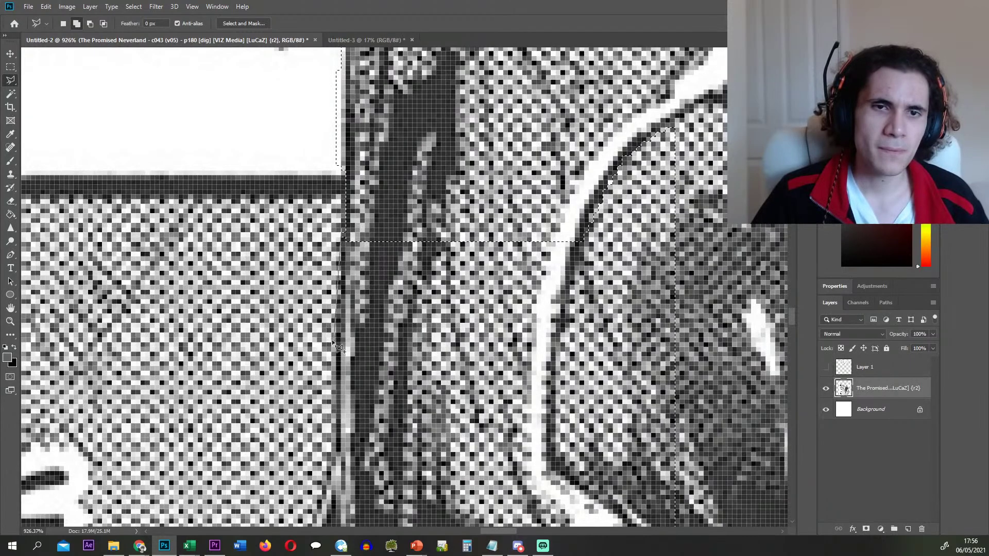
click(333, 340)
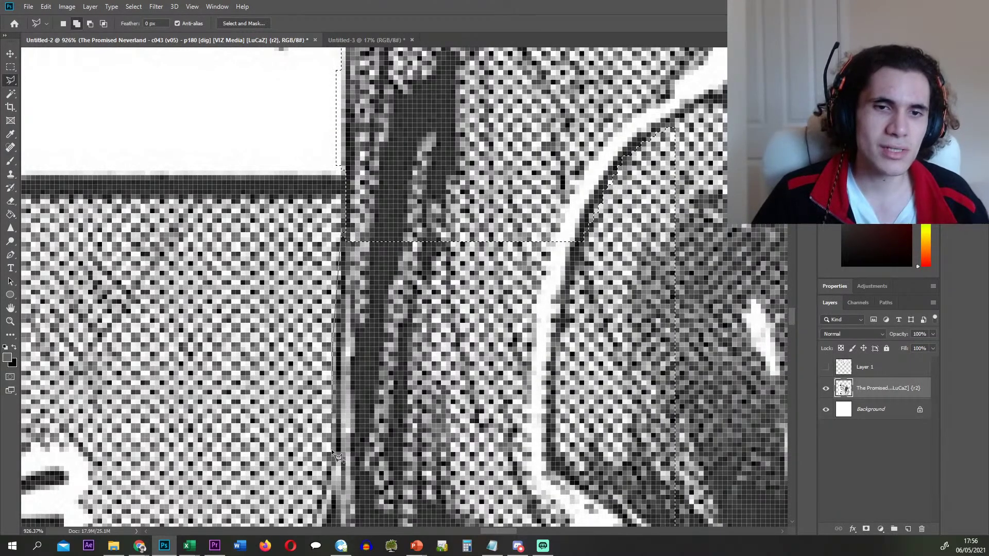
scroll(332, 453, down, 2)
scroll(319, 427, down, 3)
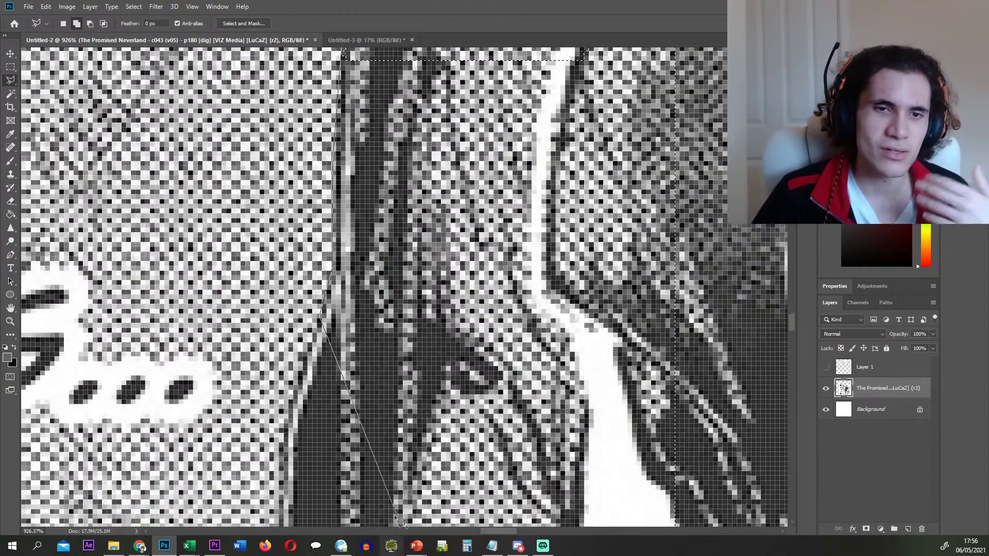
click(284, 441)
scroll(286, 443, down, 4)
click(271, 434)
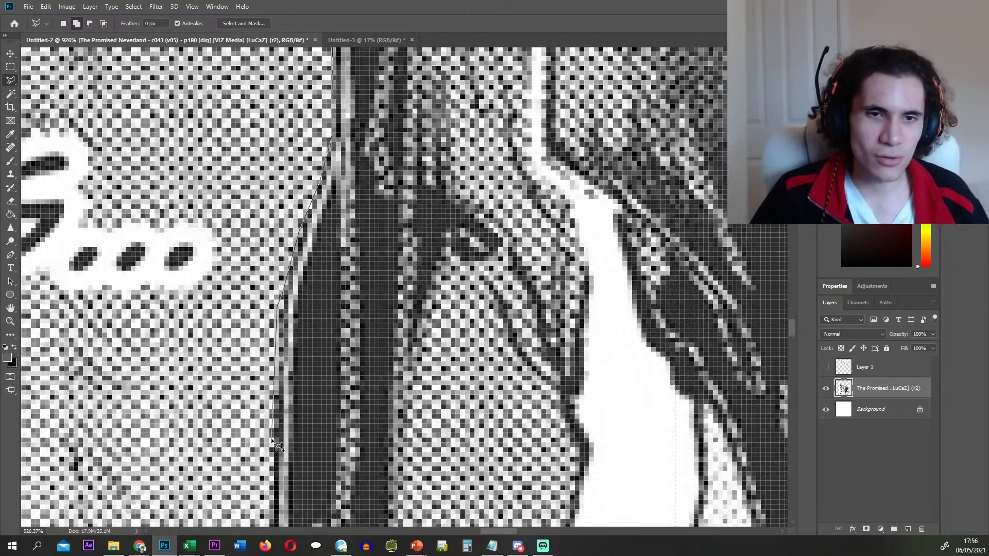
- Continue the additive outline down the narrow dark forearm edge to just above the beast's wrist
scroll(273, 438, down, 1)
scroll(301, 449, down, 1)
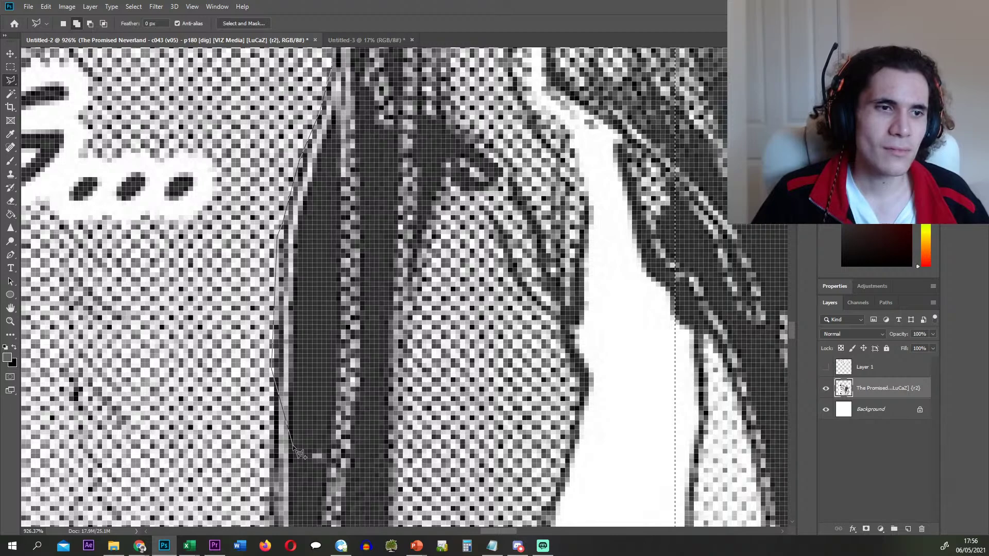
scroll(271, 438, down, 2)
click(271, 407)
scroll(283, 464, down, 3)
scroll(281, 381, down, 1)
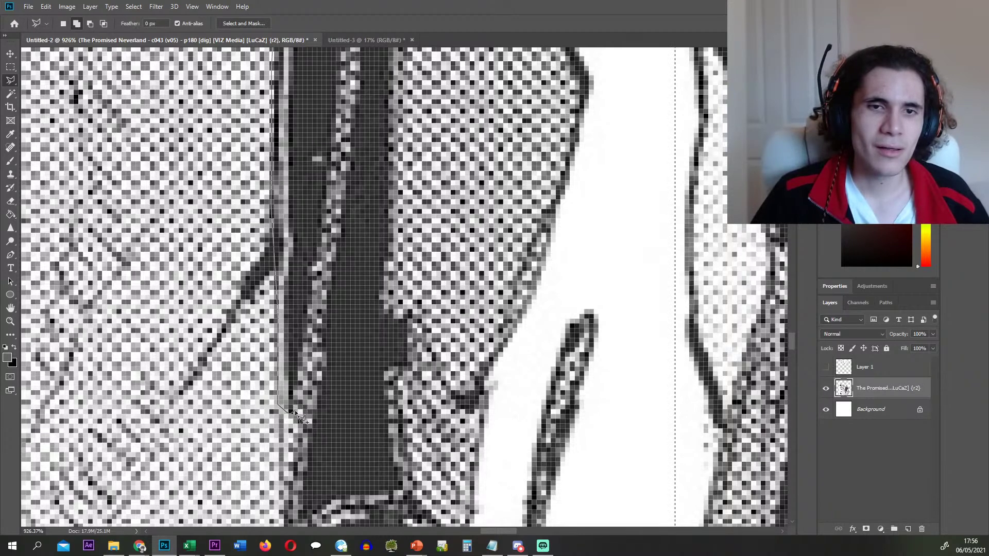
click(288, 426)
scroll(289, 425, down, 1)
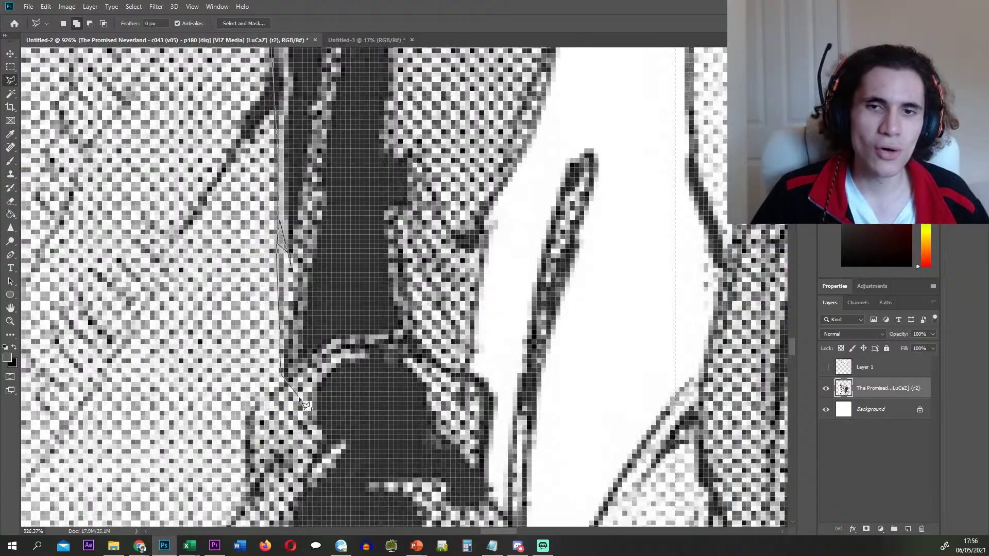
- Take the outline across the wrist and the white gap into the black body, and close it to add the forearm to the selection
click(308, 410)
click(640, 420)
click(730, 385)
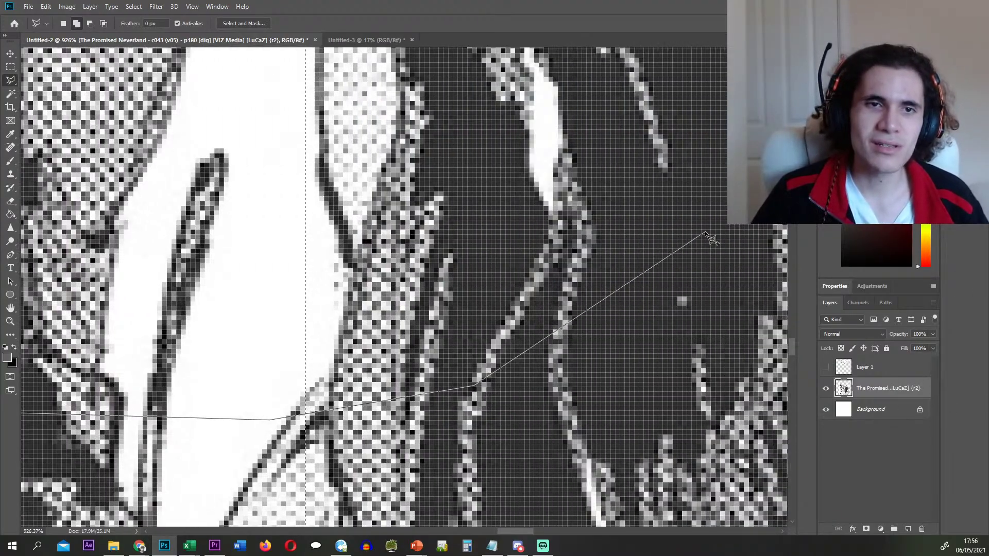
scroll(494, 246, down, 10)
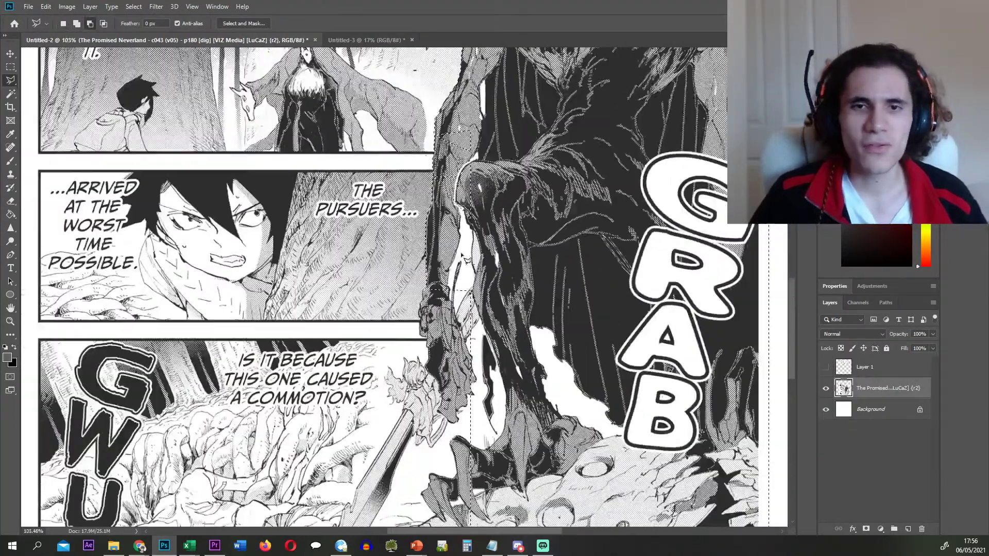
- Start an additive outline at the wrist and trace the outer edge of the beast's hand across the gutter to the bottom panel's upper border
scroll(469, 262, up, 5)
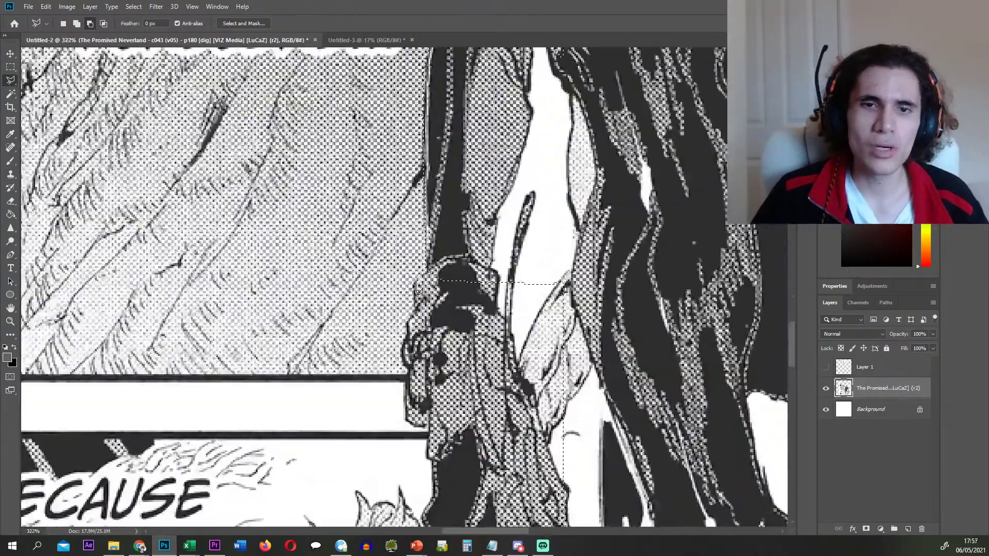
scroll(419, 291, up, 4)
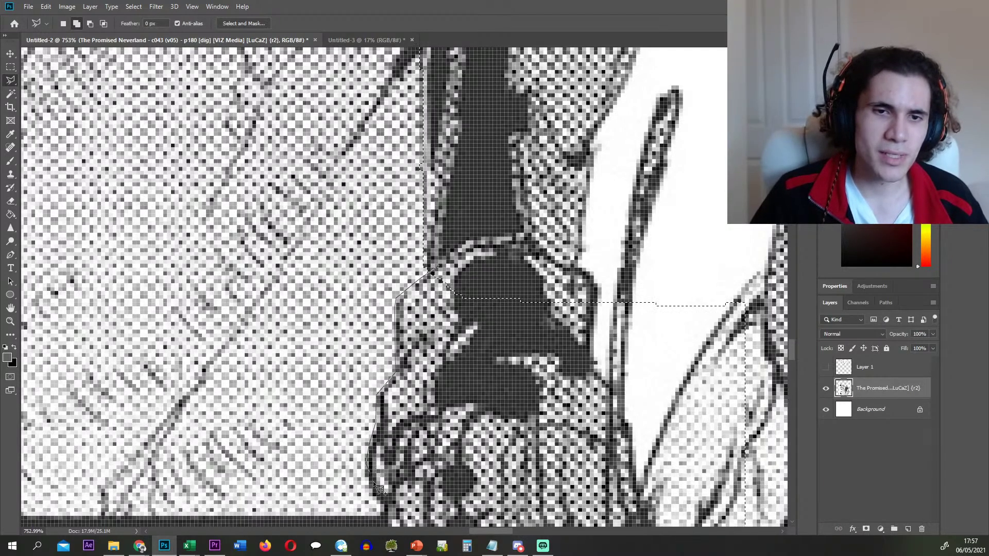
scroll(391, 463, down, 3)
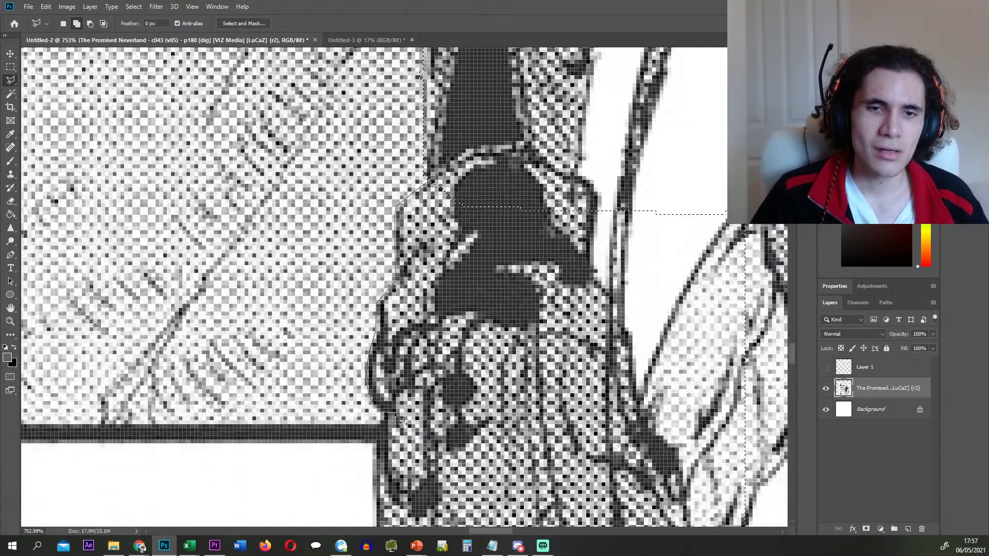
scroll(376, 458, down, 5)
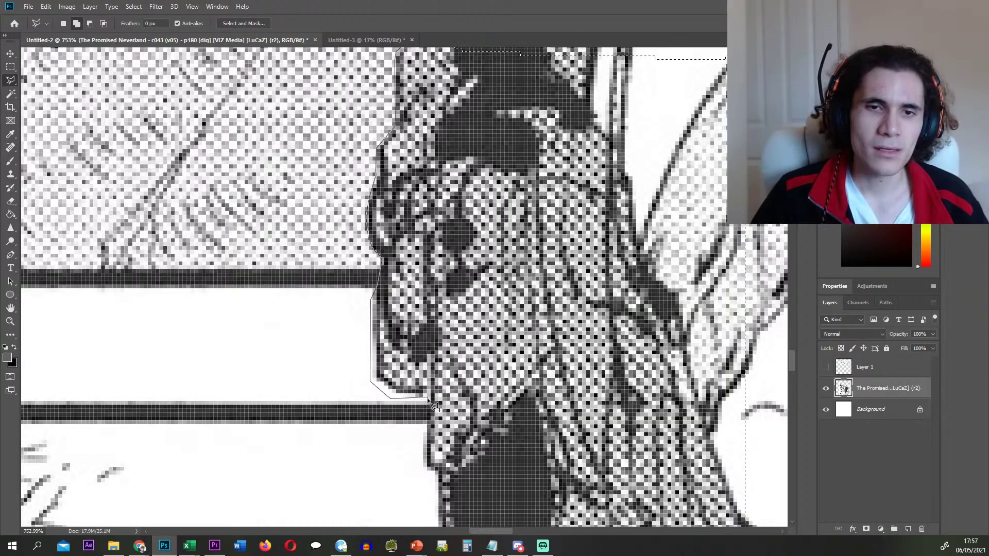
- Carry the hand outline past the bottom panel's border, across the hand, and close it inside the existing selection
click(439, 483)
scroll(440, 483, down, 3)
click(775, 353)
scroll(515, 206, up, 6)
double_click(468, 201)
- Start an additive outline below the bottom panel's border and follow the outer edge of the hand's large black patch around its bulge
scroll(468, 202, down, 6)
scroll(468, 201, down, 2)
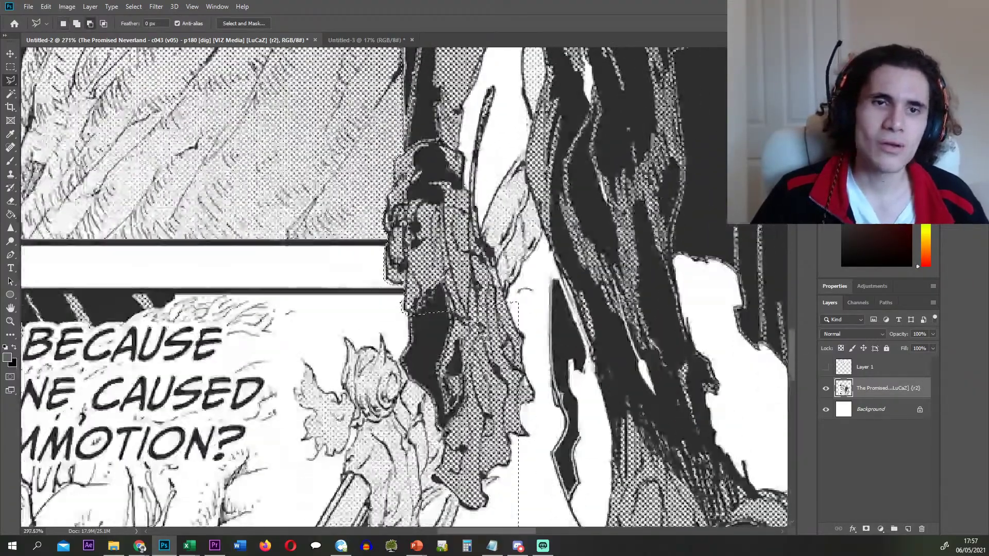
scroll(413, 326, up, 6)
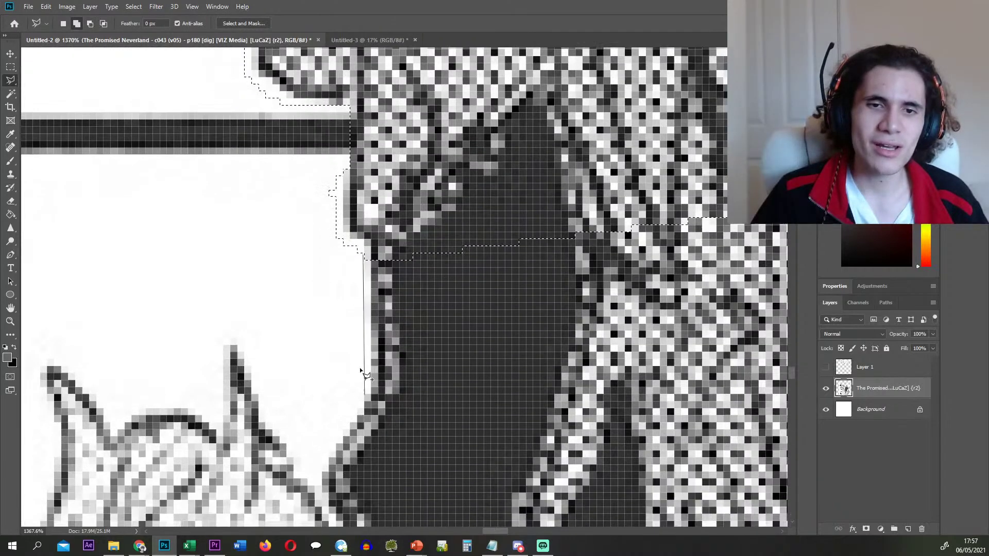
scroll(331, 519, down, 2)
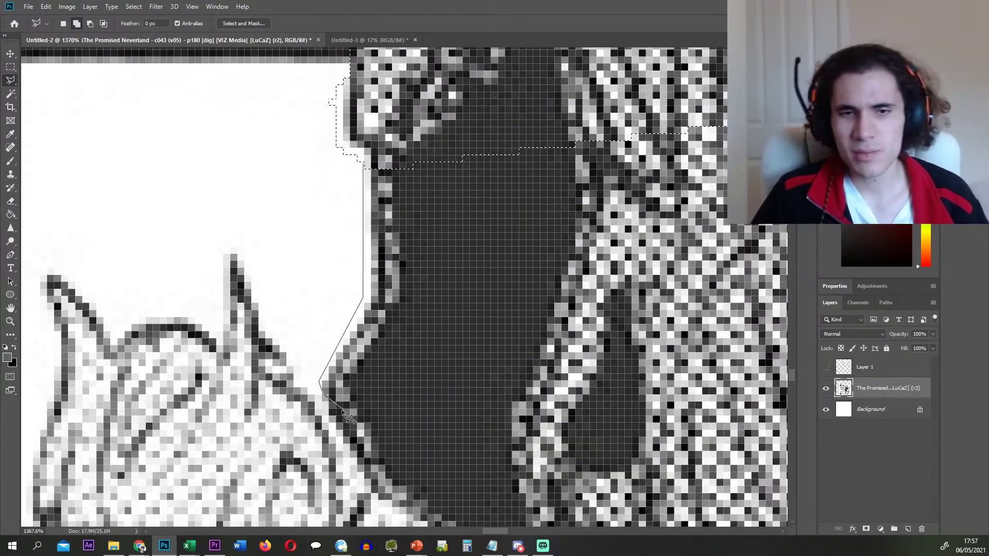
click(320, 404)
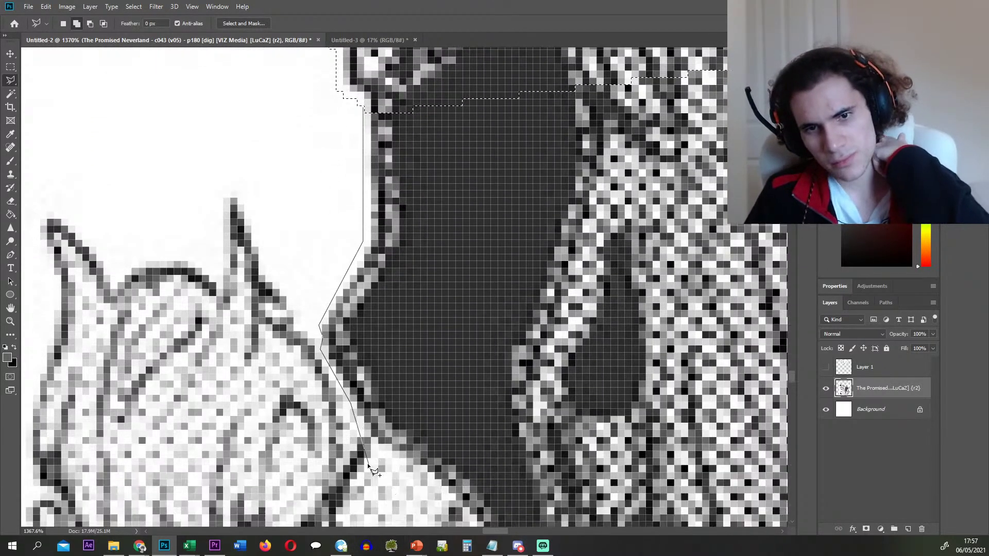
- Follow the black patch's edge past the small horned figure, cross the hand, and close the outline to add this part to the selection
click(422, 472)
click(472, 427)
scroll(625, 287, right, 6)
scroll(625, 287, up, 2)
click(626, 287)
click(695, 129)
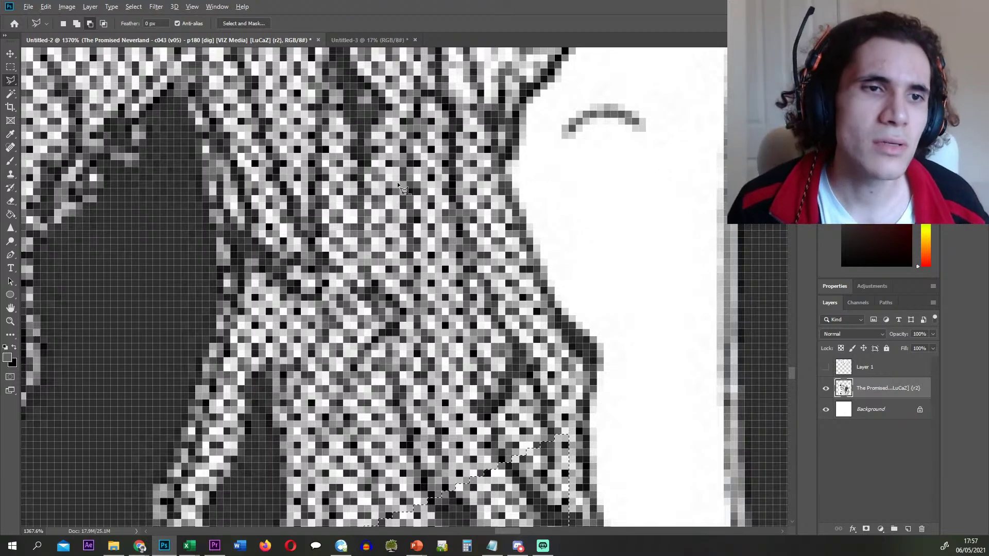
- Start an additive outline where the black patch meets the small figure's shoulder and follow the hand's edge down towards the fingertips
scroll(350, 309, down, 8)
scroll(351, 310, up, 5)
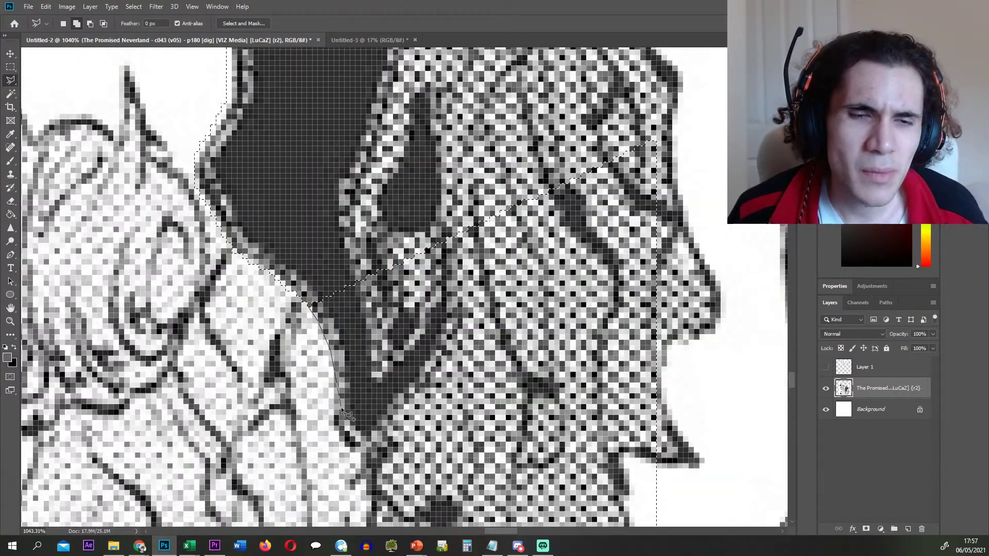
scroll(361, 510, down, 2)
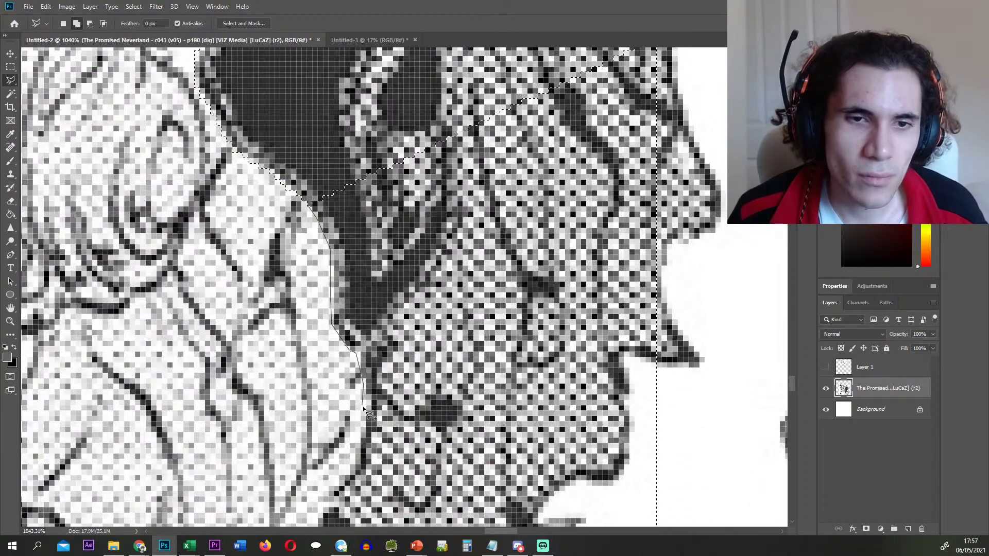
scroll(341, 410, down, 2)
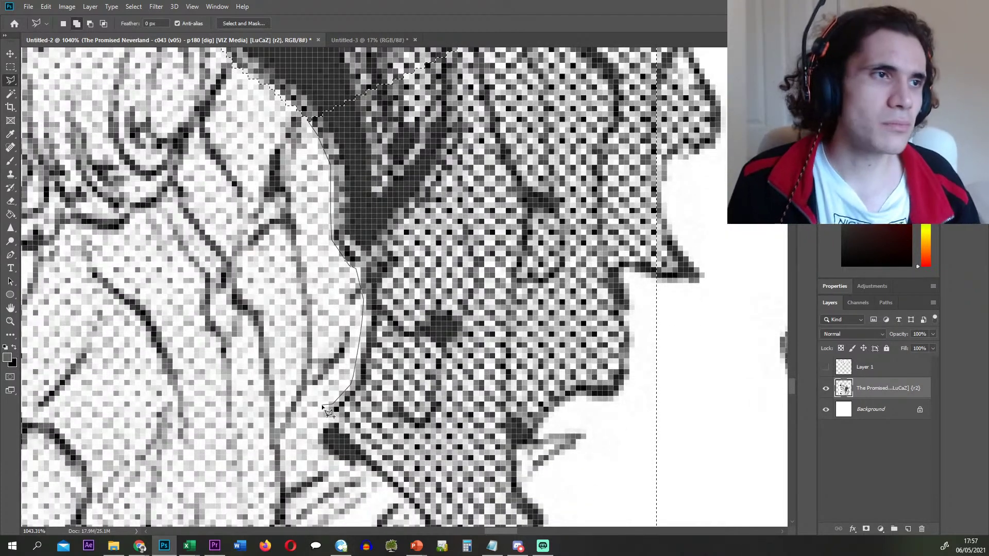
- Trace around the beast's lowest fingertip, bring the outline up through the white area, and close it inside the hand
click(318, 428)
click(338, 462)
click(376, 477)
scroll(381, 482, down, 3)
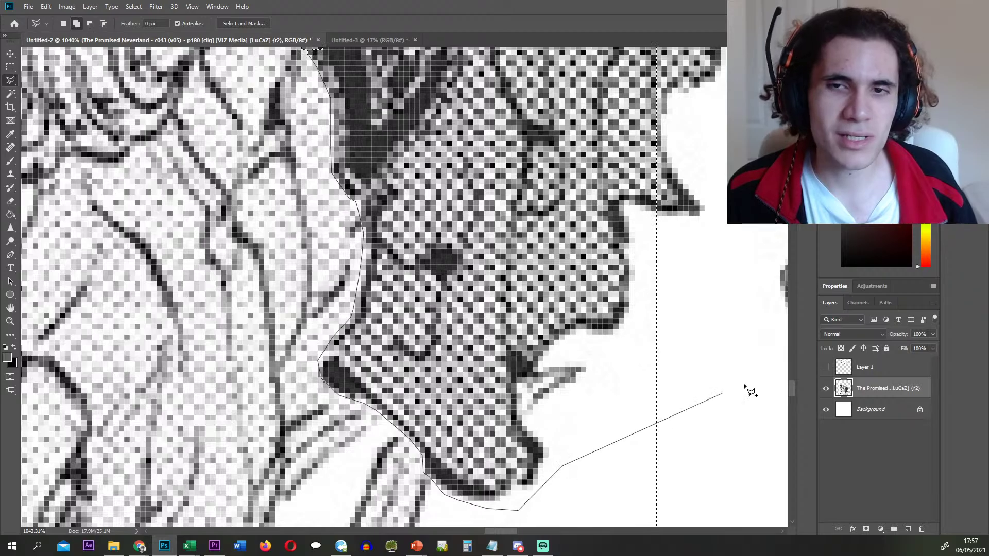
click(721, 366)
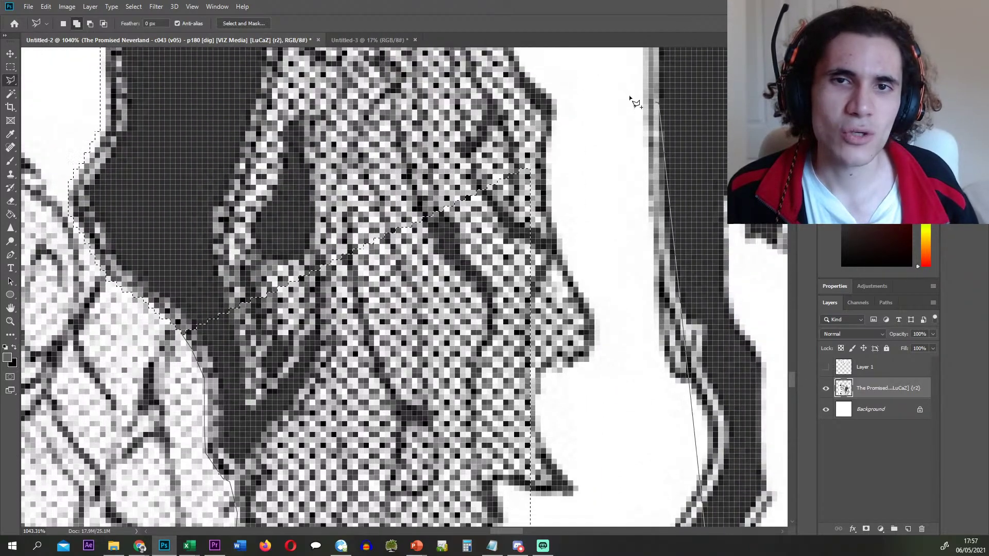
click(632, 99)
double_click(412, 80)
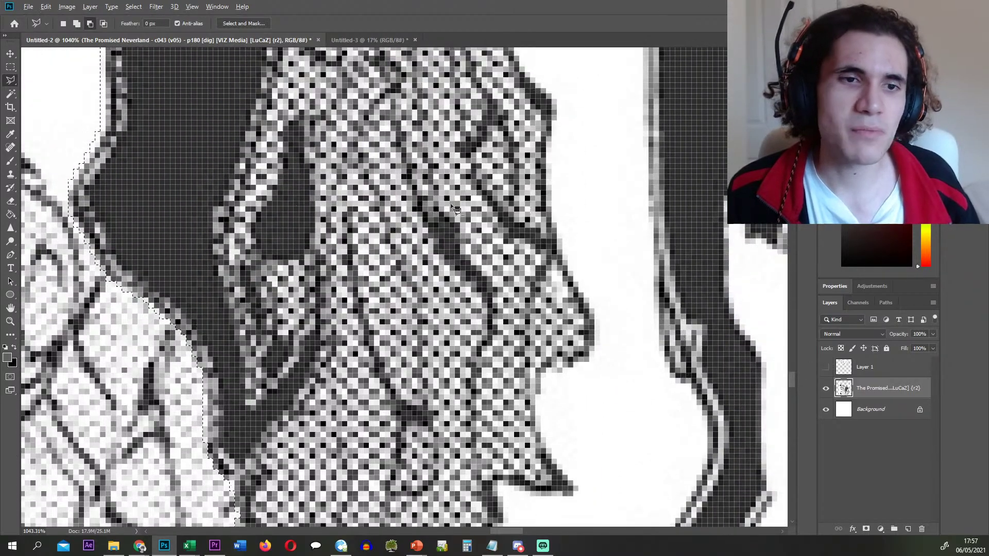
- Try removing the selected beast from the page layer to check the outline around the hand, and undo the removal
scroll(443, 187, down, 10)
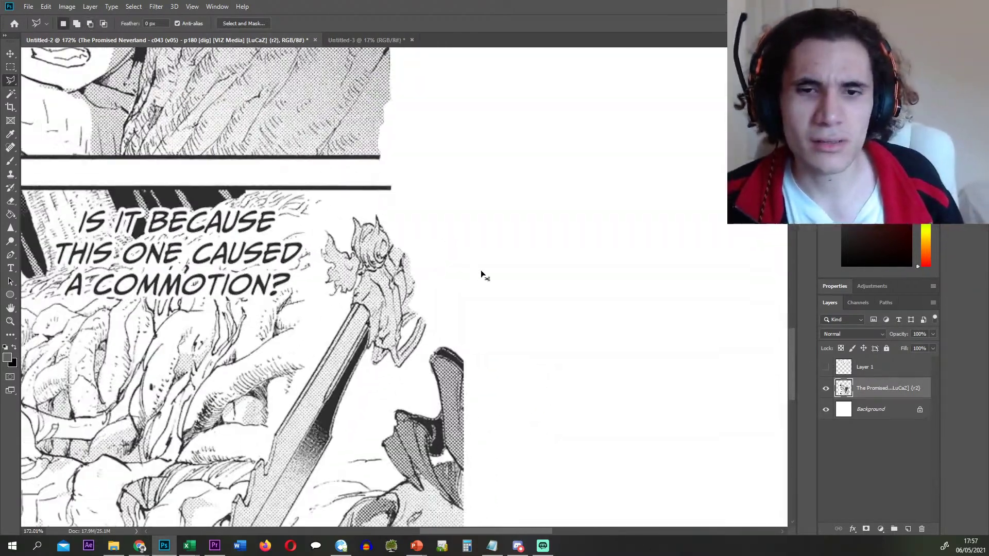
scroll(475, 276, down, 3)
scroll(475, 276, down, 1)
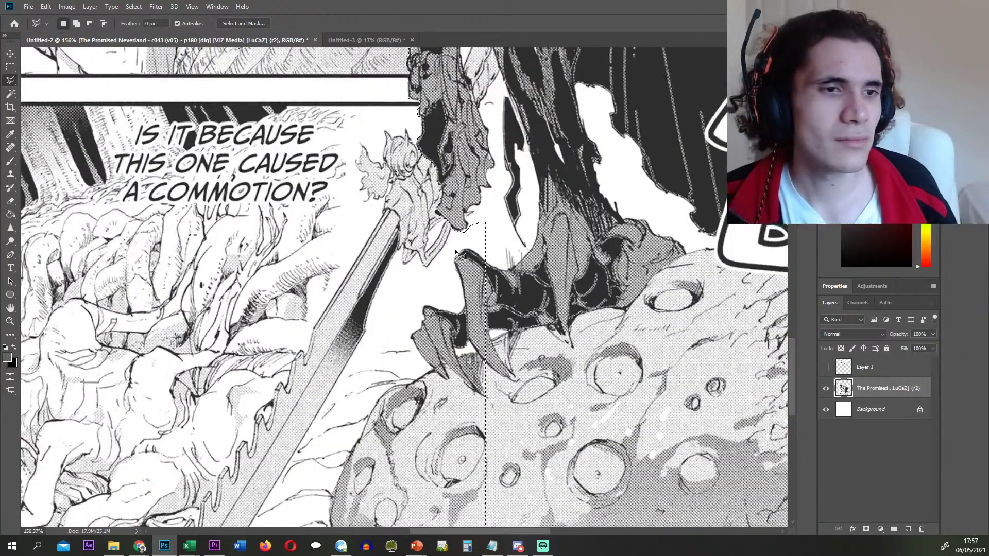
scroll(456, 252, up, 2)
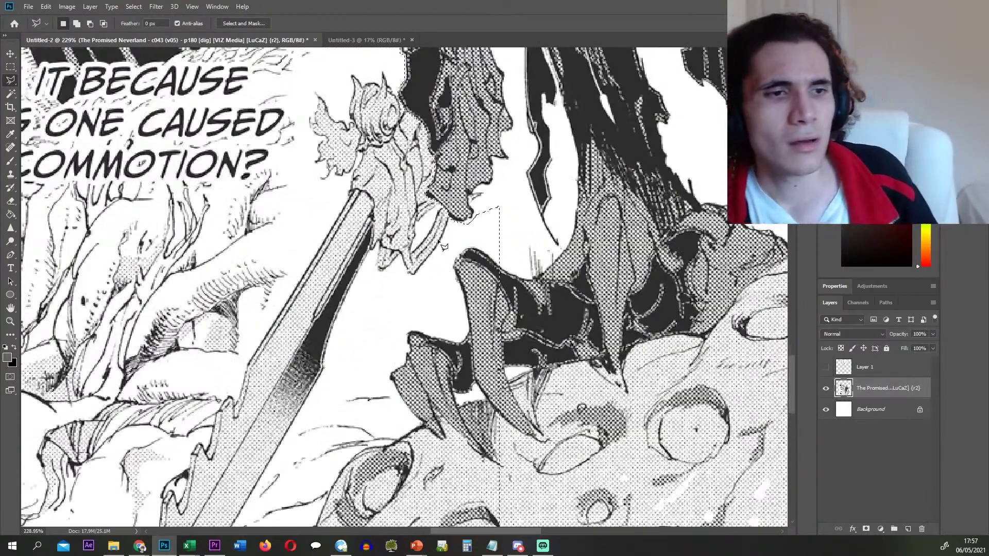
- Use the Polygonal Lasso in add mode to trace along the outer edge of the beast's claws down to the boulder-like mass
scroll(459, 252, up, 4)
shift+click(549, 275)
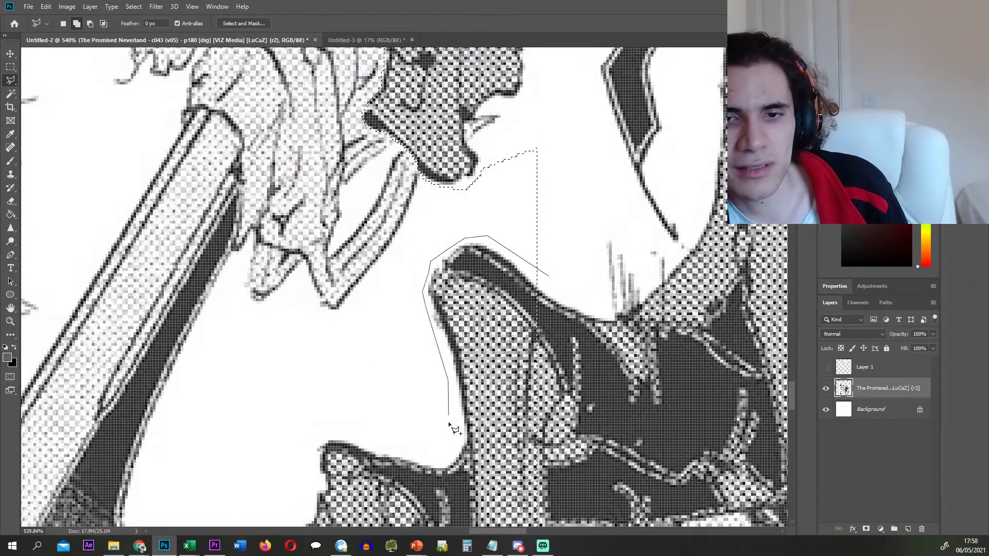
click(383, 452)
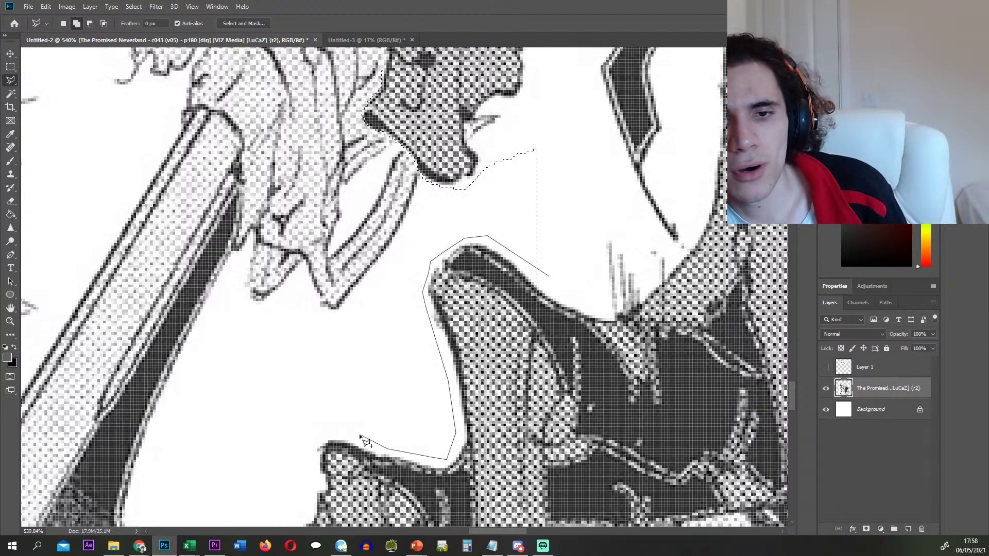
click(309, 509)
scroll(309, 509, down, 2)
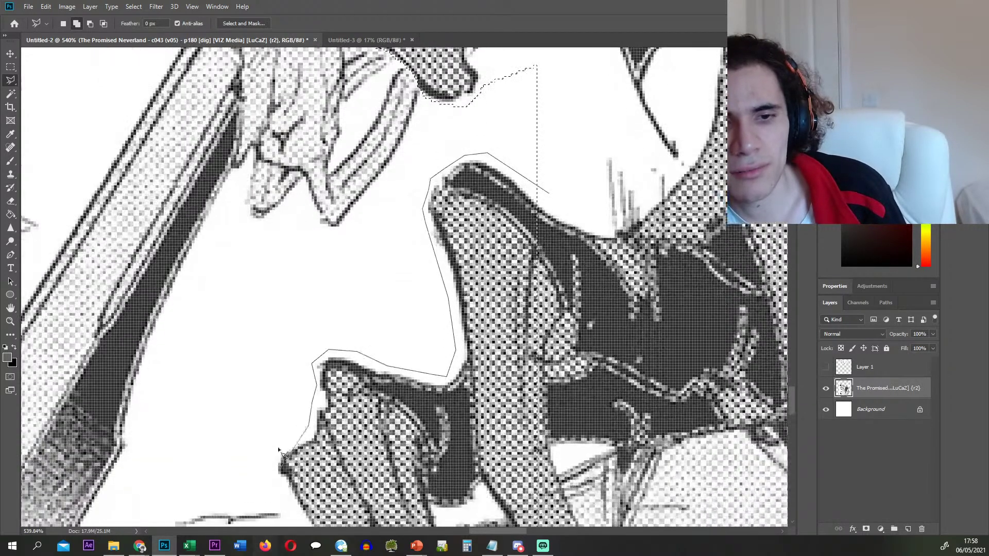
scroll(280, 492, down, 3)
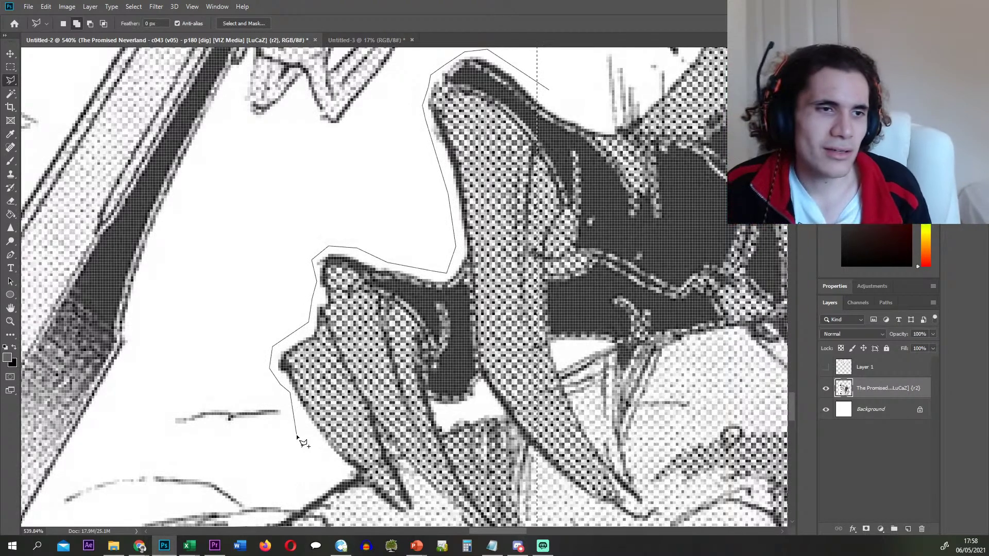
click(330, 469)
scroll(331, 470, down, 2)
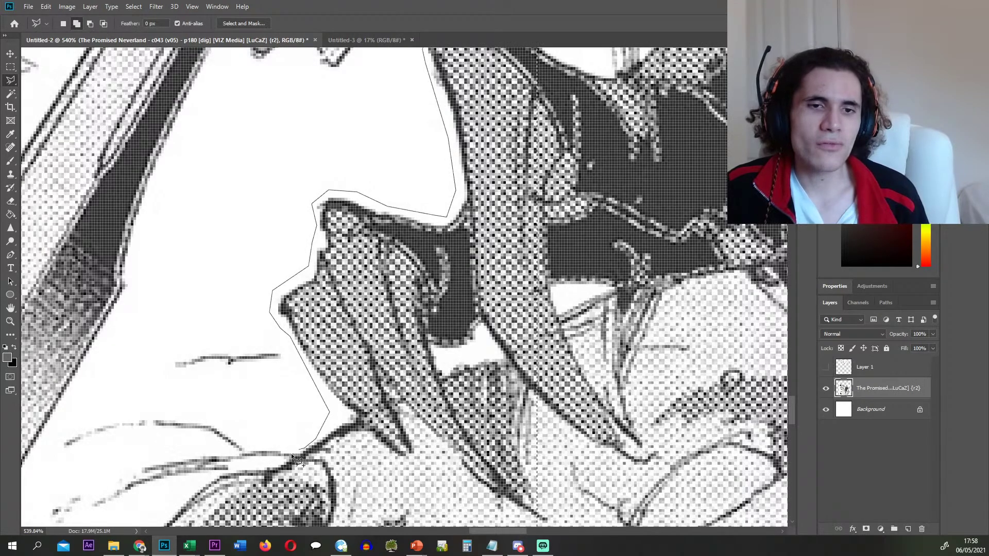
- Continue the lasso outline down the outer curve of the eye-covered mass, past its upper eye
scroll(266, 469, down, 3)
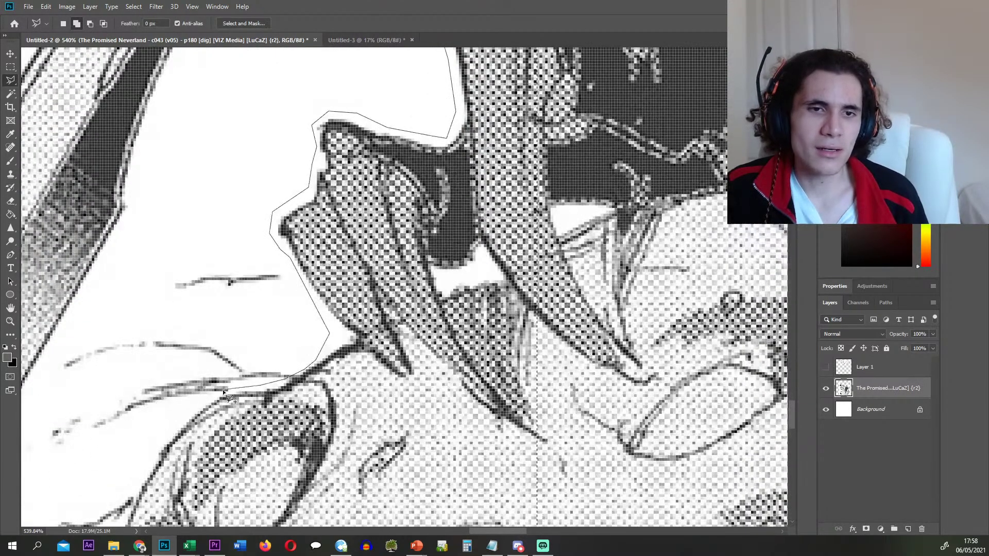
click(209, 397)
scroll(206, 403, down, 3)
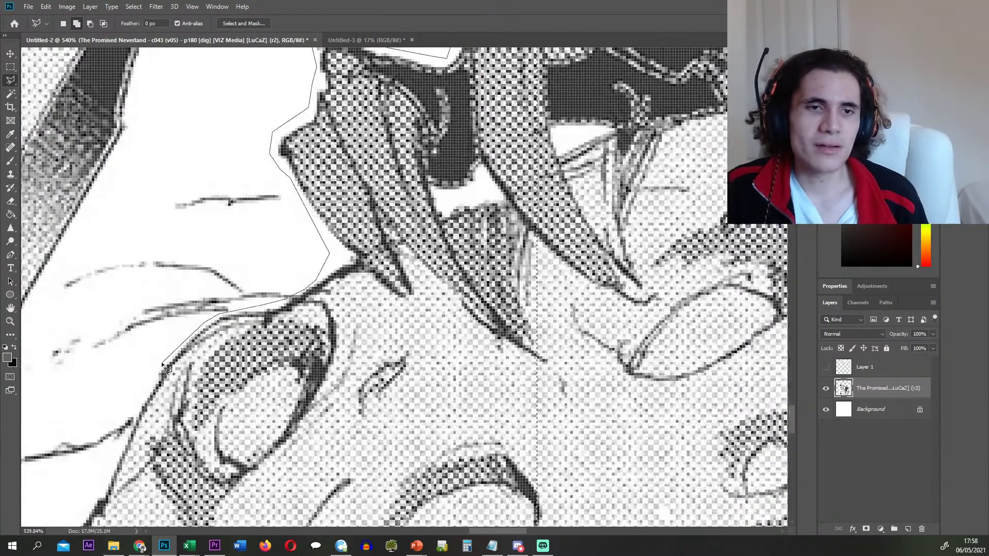
click(137, 423)
scroll(136, 423, down, 4)
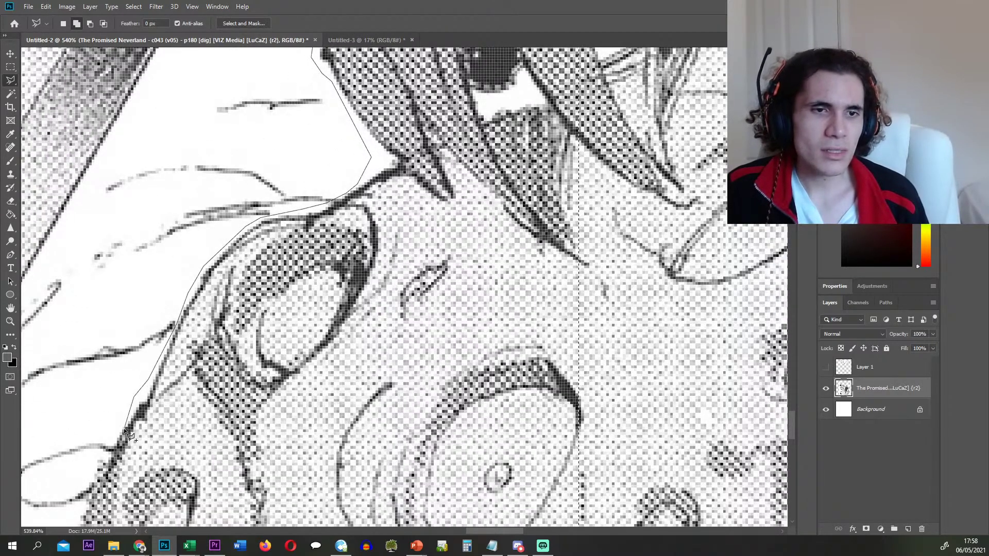
scroll(94, 508, down, 6)
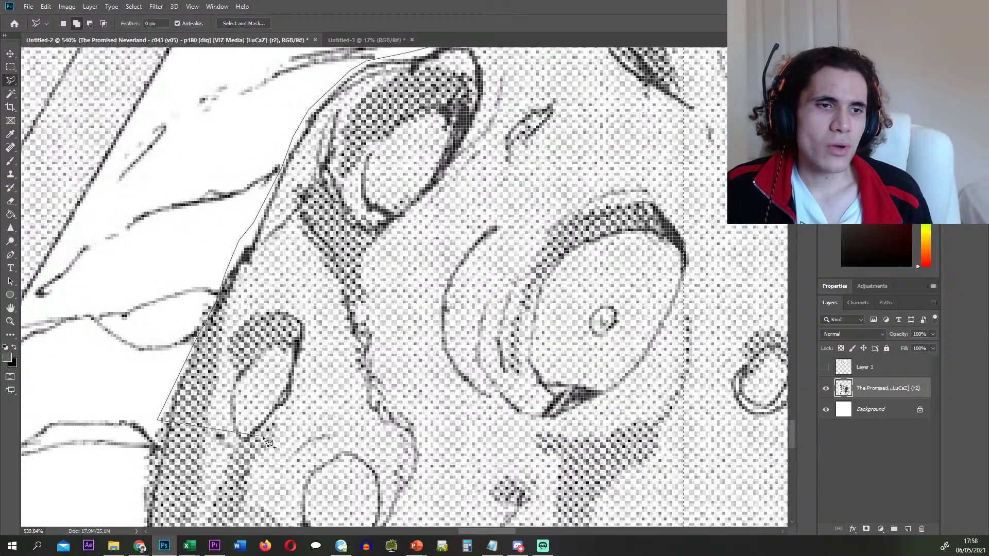
- Run the lasso outline across the eye-covered mass and close it inside the existing selection
click(257, 437)
scroll(268, 435, right, 4)
click(444, 408)
scroll(515, 378, right, 5)
click(608, 396)
scroll(607, 391, right, 5)
click(618, 336)
scroll(626, 325, right, 5)
scroll(654, 232, up, 5)
double_click(670, 178)
scroll(490, 221, down, 8)
scroll(288, 288, down, 2)
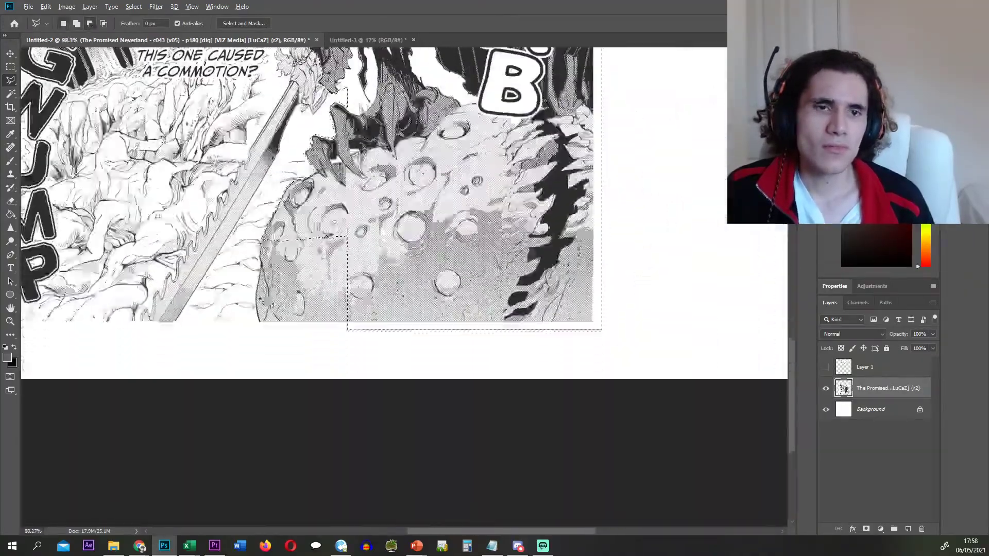
- Start another added lasso outline along the lower outer edge of the eye-covered mass
scroll(266, 302, up, 10)
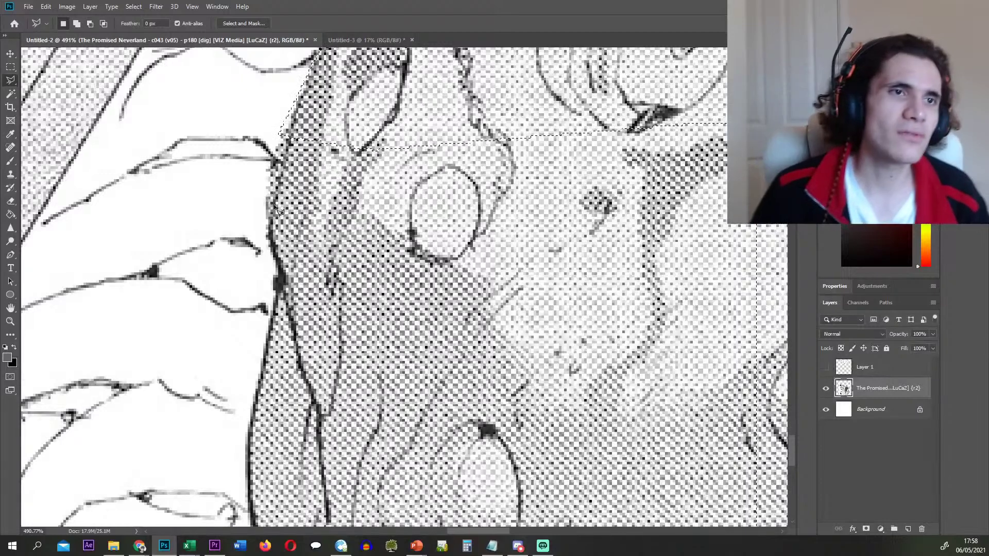
scroll(278, 211, up, 3)
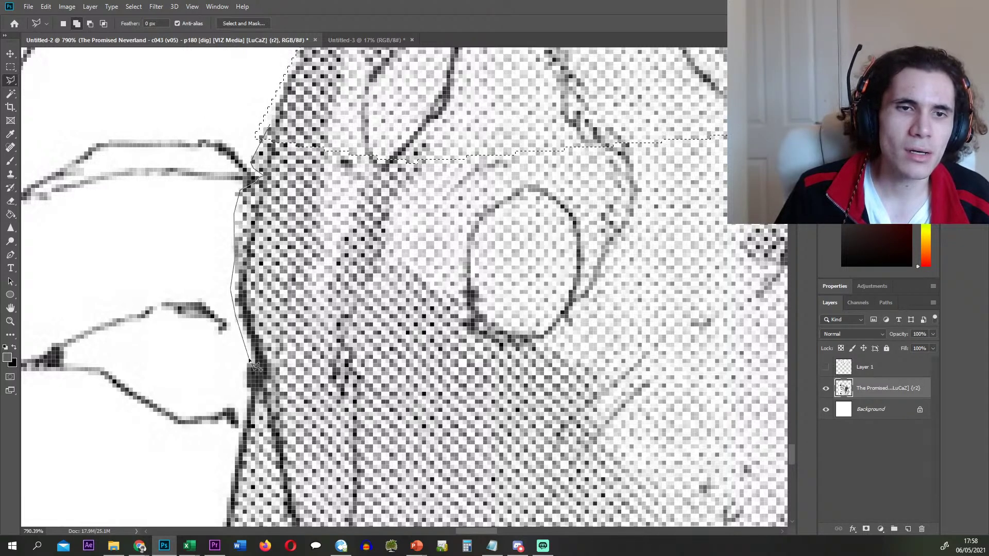
click(237, 452)
scroll(233, 479, down, 2)
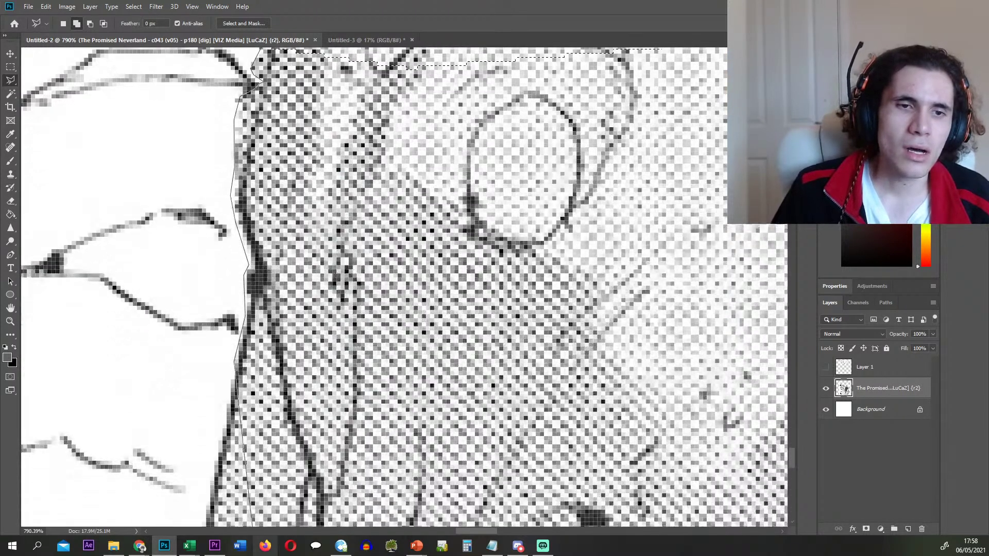
click(221, 393)
scroll(224, 400, down, 1)
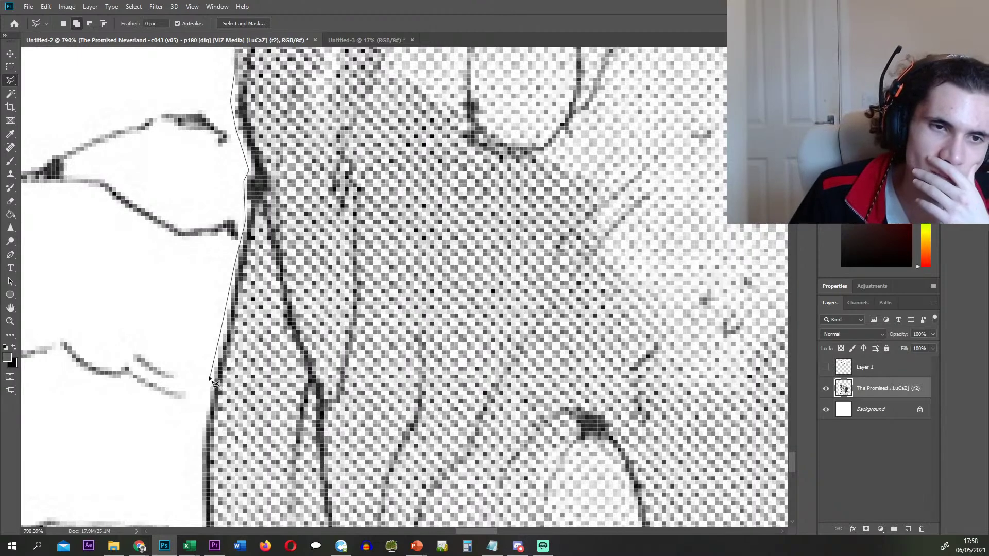
click(210, 378)
scroll(209, 381, down, 4)
click(198, 358)
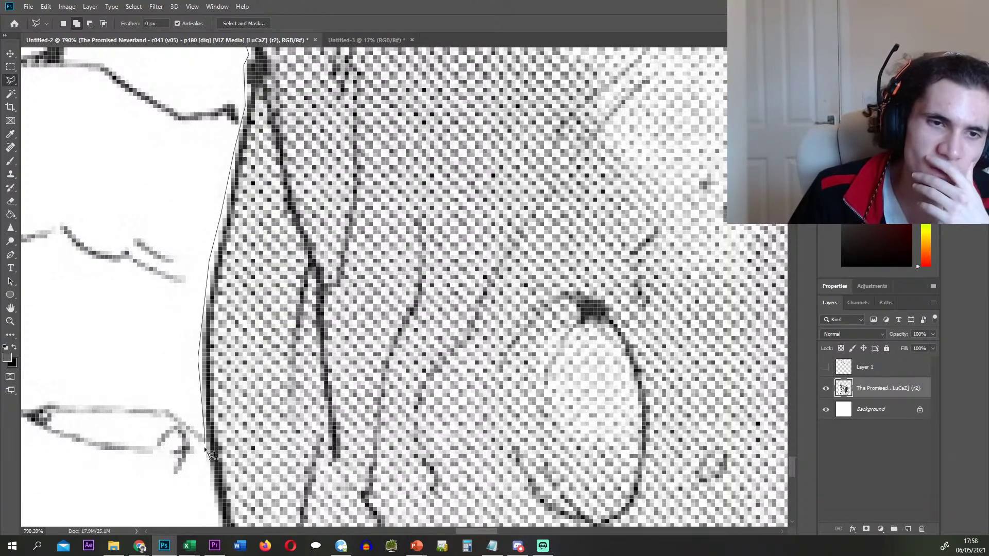
- Carry the outline below the bottom edge of the artwork and close it inside the existing selection
scroll(209, 450, down, 4)
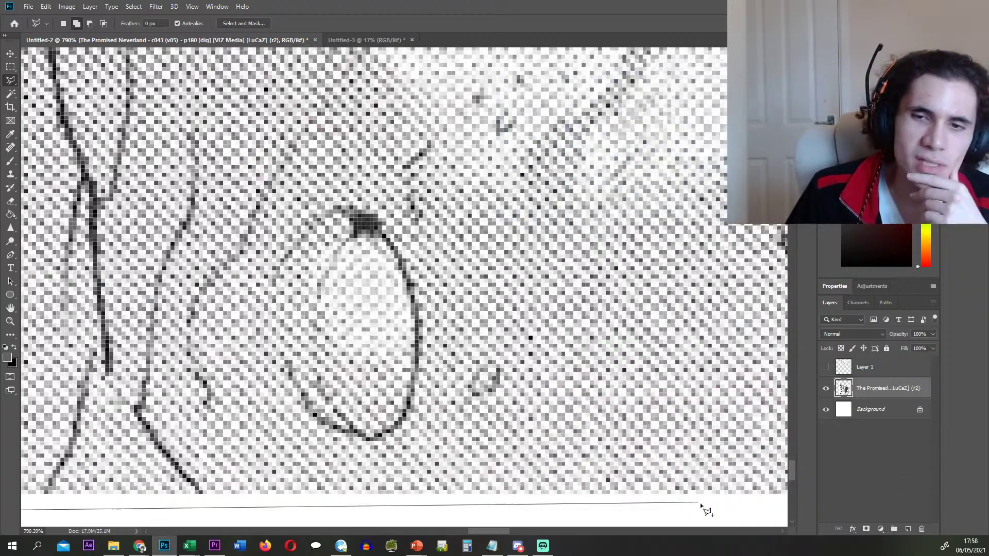
click(705, 508)
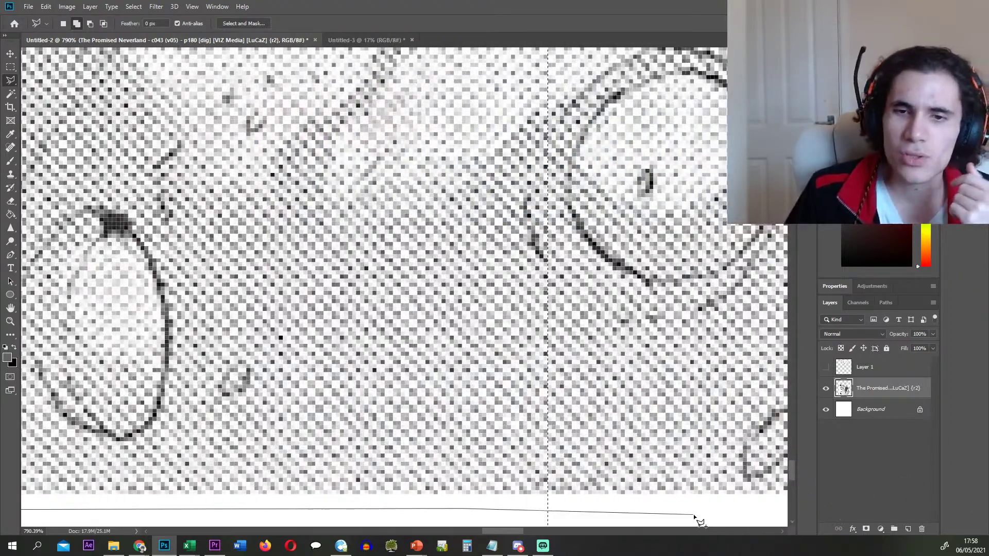
click(694, 516)
double_click(638, 344)
- Lasso the leftover unselected gap inside the eye-covered mass to merge it into the selection
scroll(471, 330, down, 7)
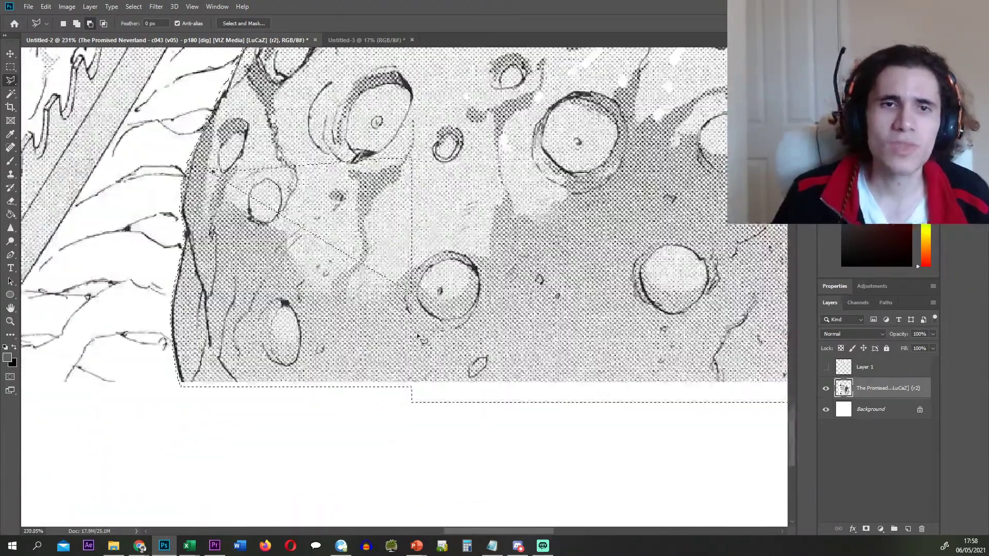
scroll(421, 340, down, 2)
click(335, 304)
click(266, 216)
click(453, 182)
double_click(486, 336)
- Try to remove the selected beast and eye-covered mass from the page layer and clear the selection
key(Delete)
key(ctrl+d)
scroll(455, 344, down, 7)
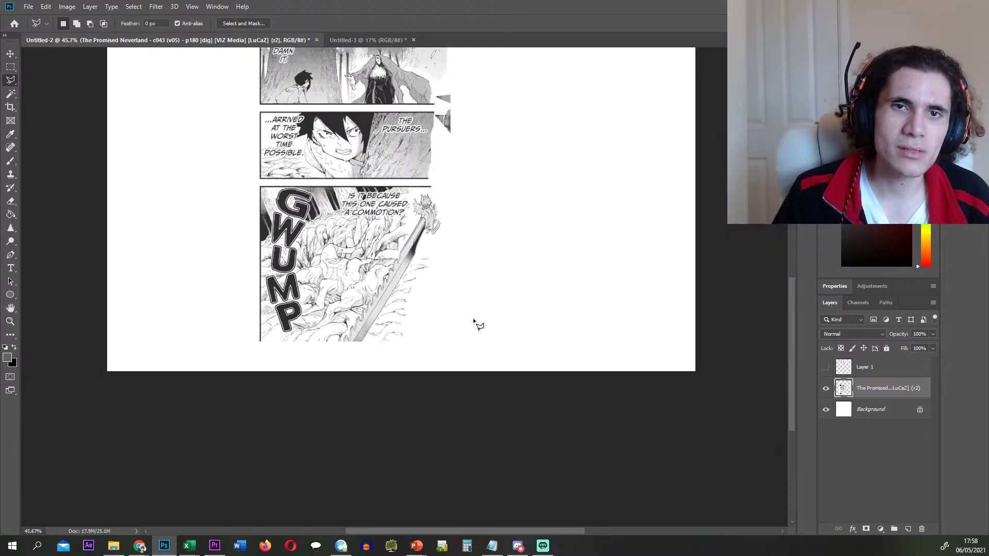
scroll(475, 94, up, 6)
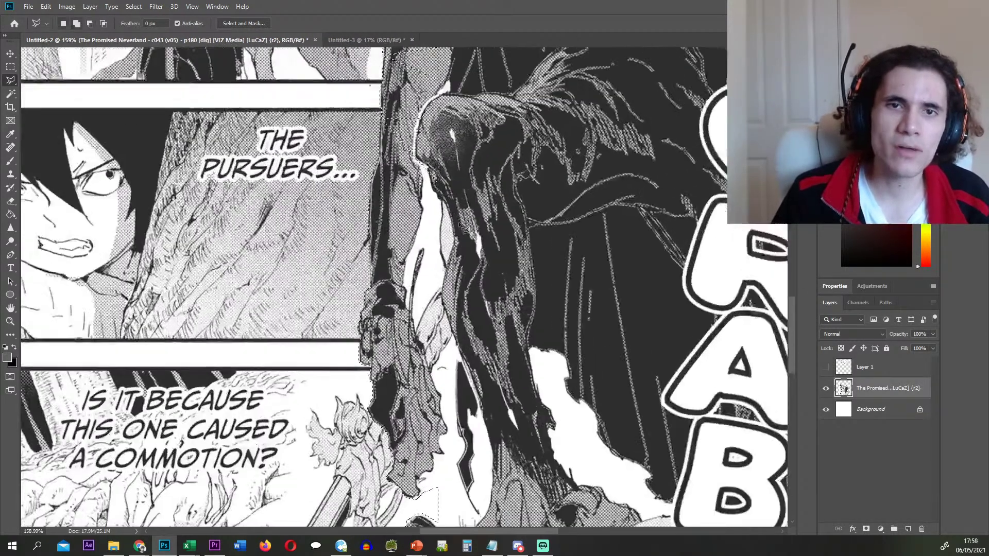
scroll(407, 234, up, 2)
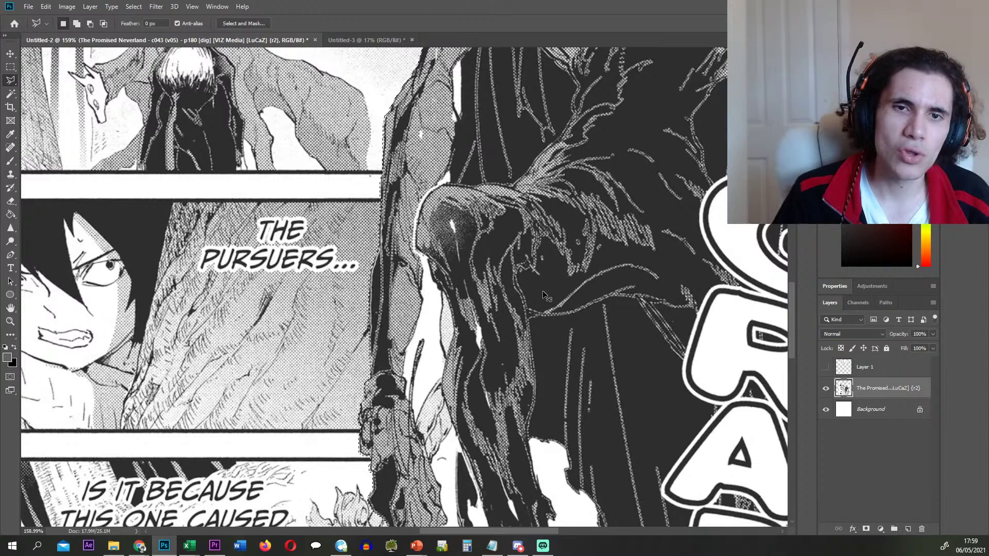
scroll(542, 290, down, 4)
- Try to place the selected artwork on a new layer and hide the page layer beneath it
key(ctrl+v)
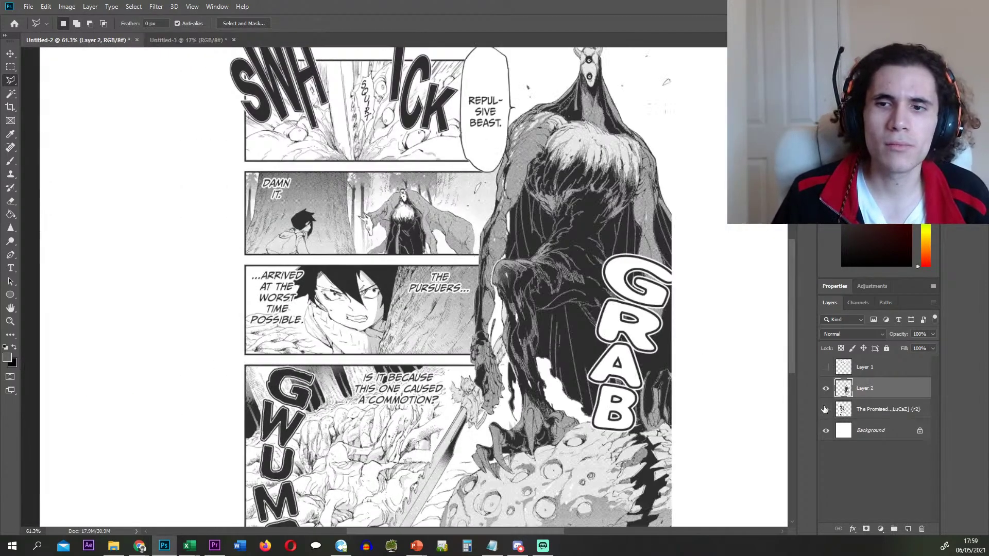
click(826, 409)
scroll(426, 326, down, 1)
key(ctrl+z)
scroll(466, 355, up, 3)
scroll(468, 335, down, 2)
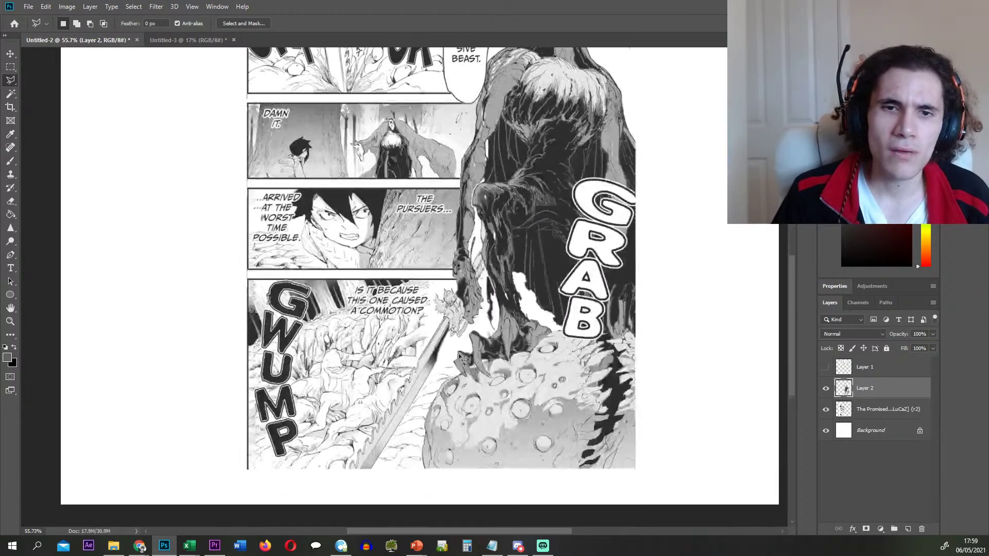
key(ctrl+z)
key(ctrl+z)
- Begin an added lasso outline around the small figure's horned head and the upper edge of its wing
scroll(472, 324, up, 10)
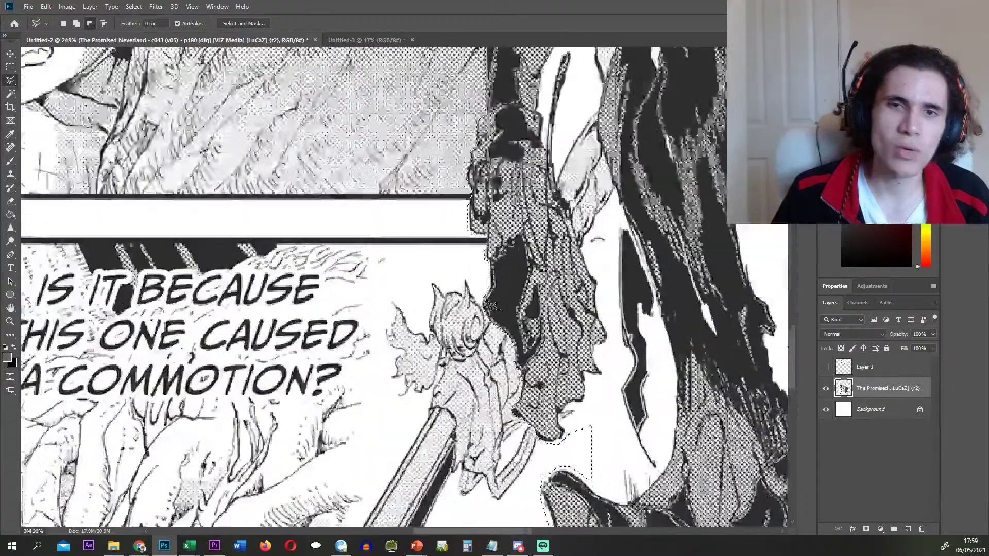
scroll(487, 304, up, 1)
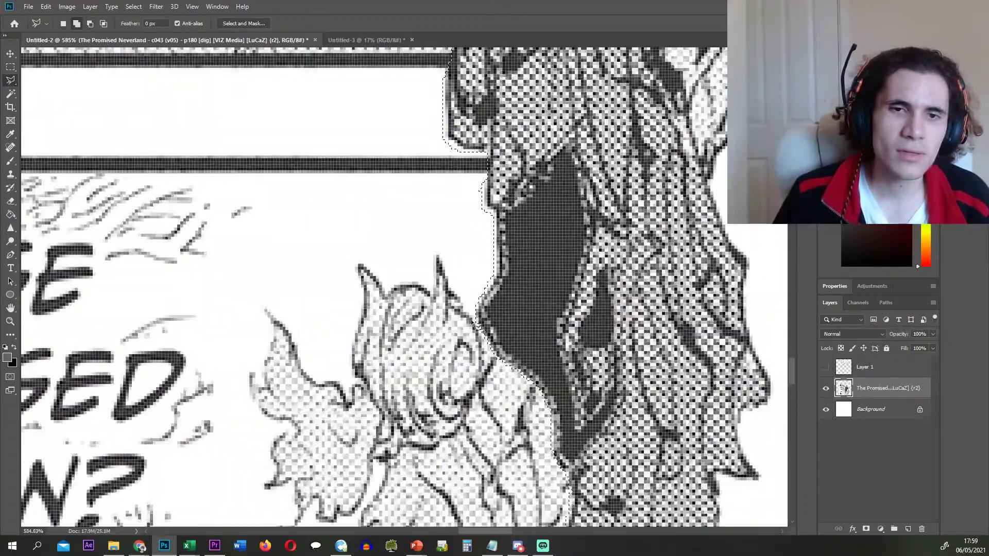
scroll(484, 309, down, 3)
scroll(484, 309, up, 6)
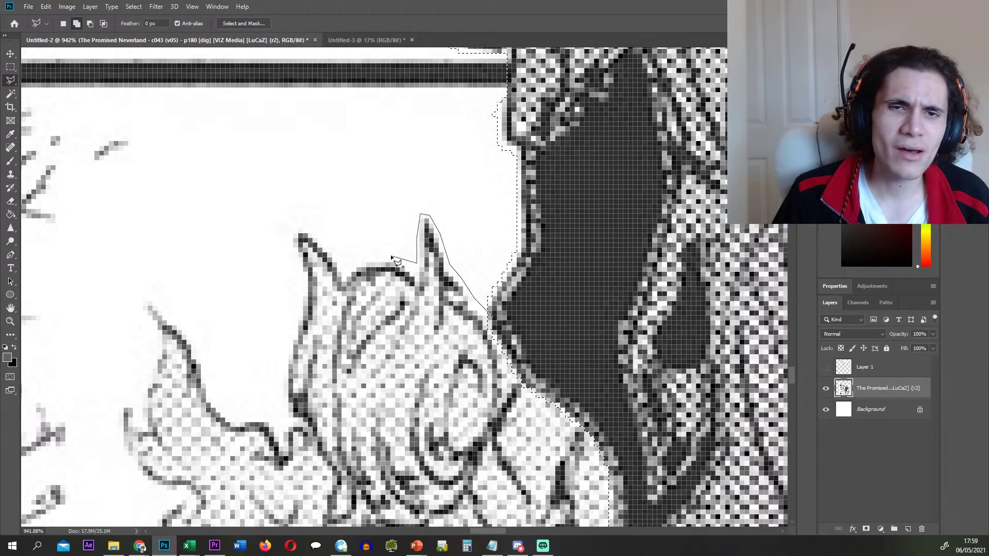
click(312, 233)
click(297, 231)
click(289, 238)
click(300, 280)
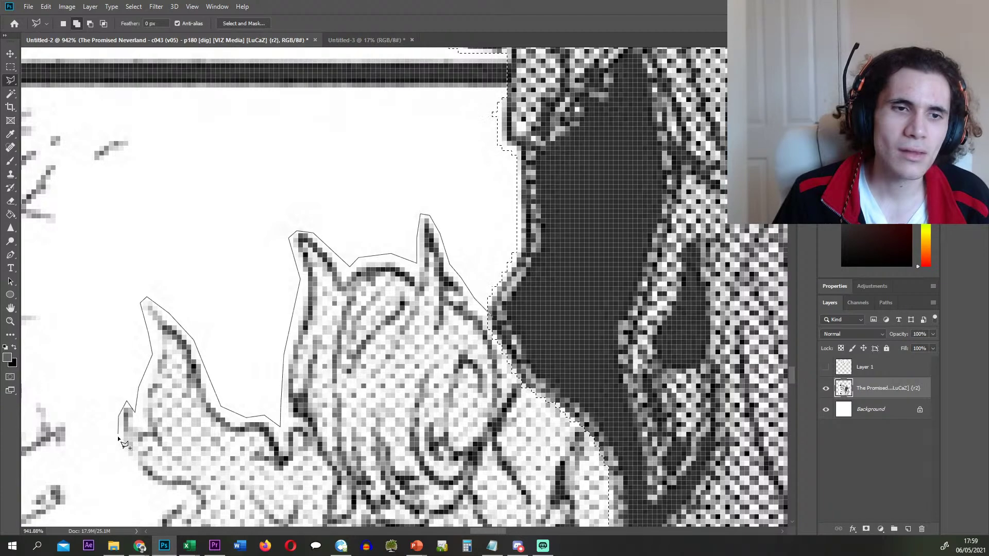
- Continue the lasso outline around the wing's ragged lower edge and onto the top of the sword blade
click(175, 502)
scroll(154, 420, down, 5)
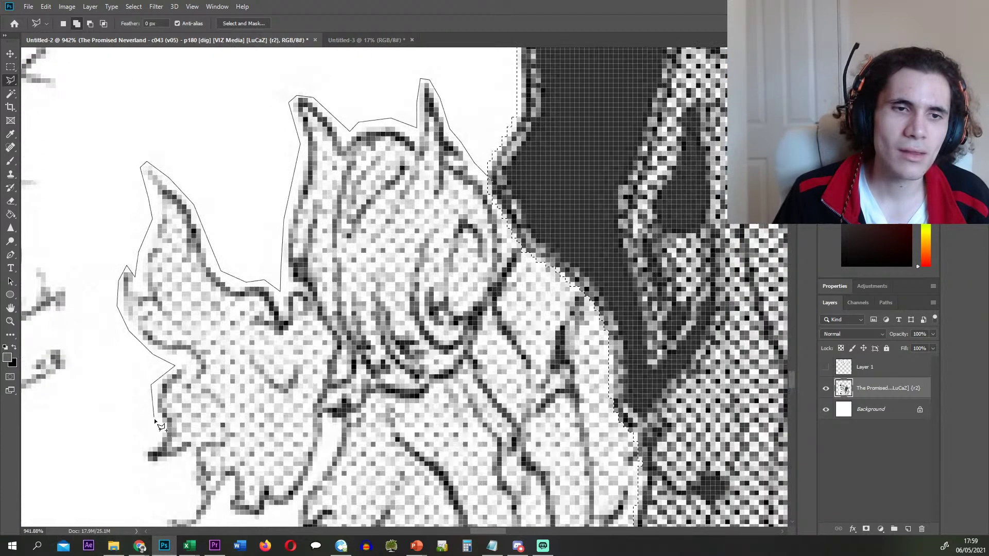
scroll(192, 474, down, 7)
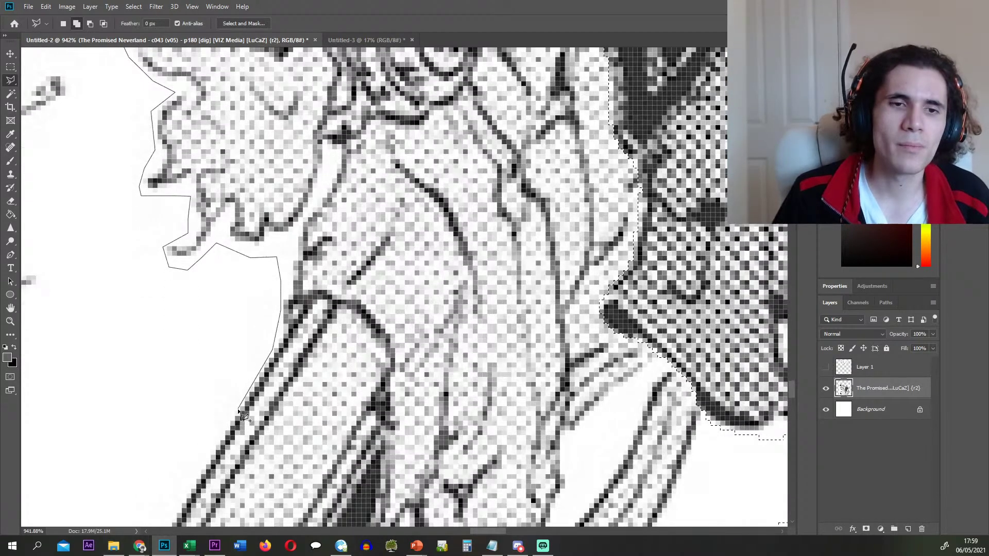
click(235, 416)
click(187, 415)
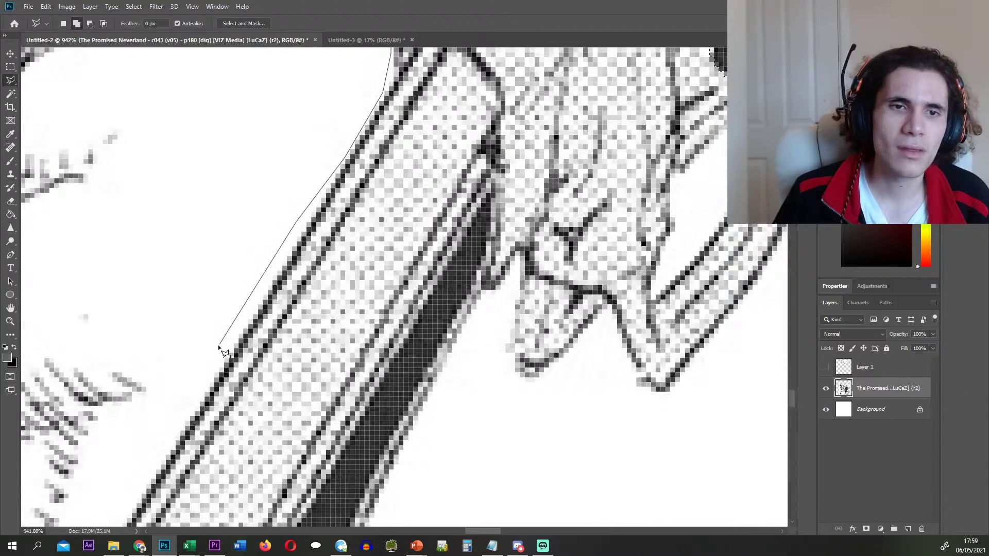
- Trace the lasso outline down the straight outer edge of the sword blade
click(211, 355)
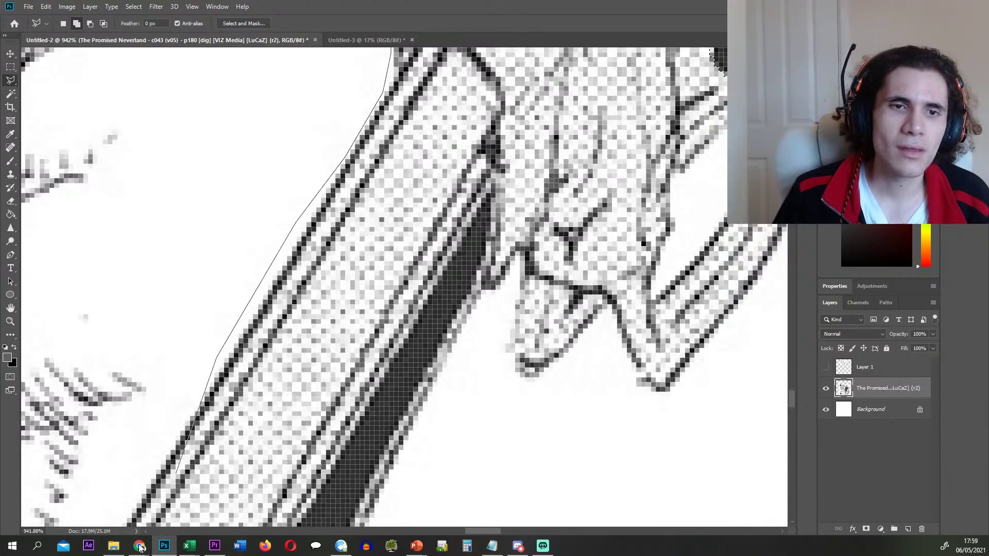
click(111, 430)
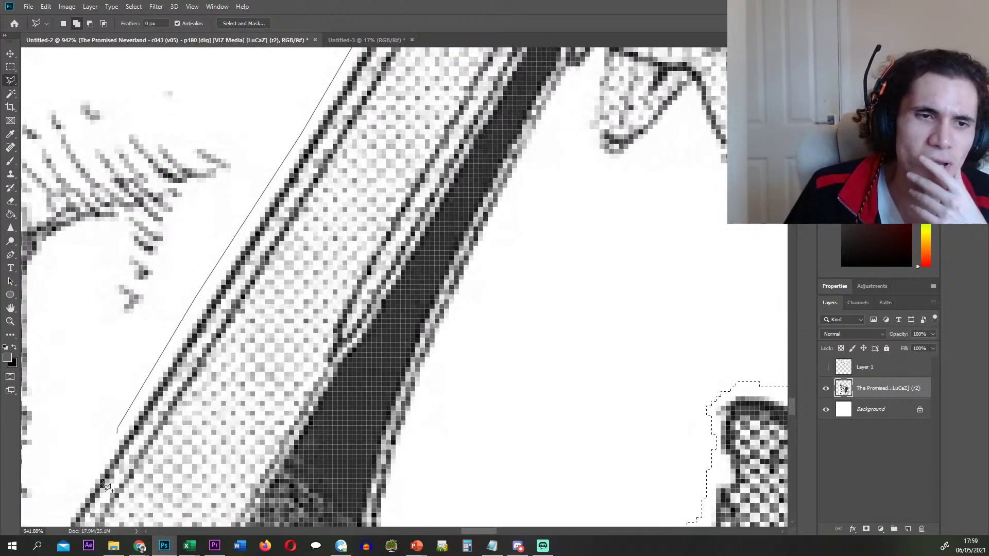
click(118, 429)
click(128, 439)
click(107, 458)
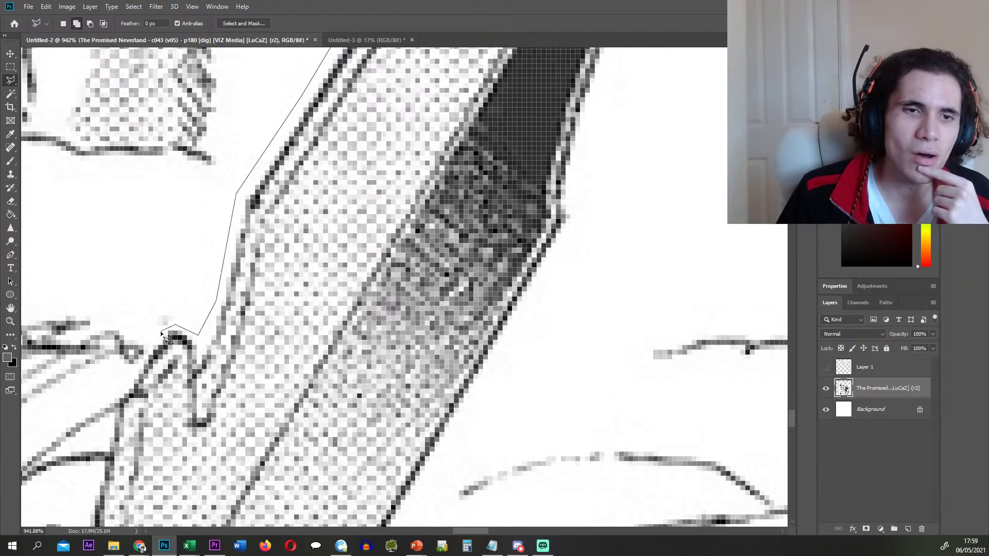
- Continue the lasso outline down the upper teeth of the sword's serrated edge
click(115, 410)
click(96, 413)
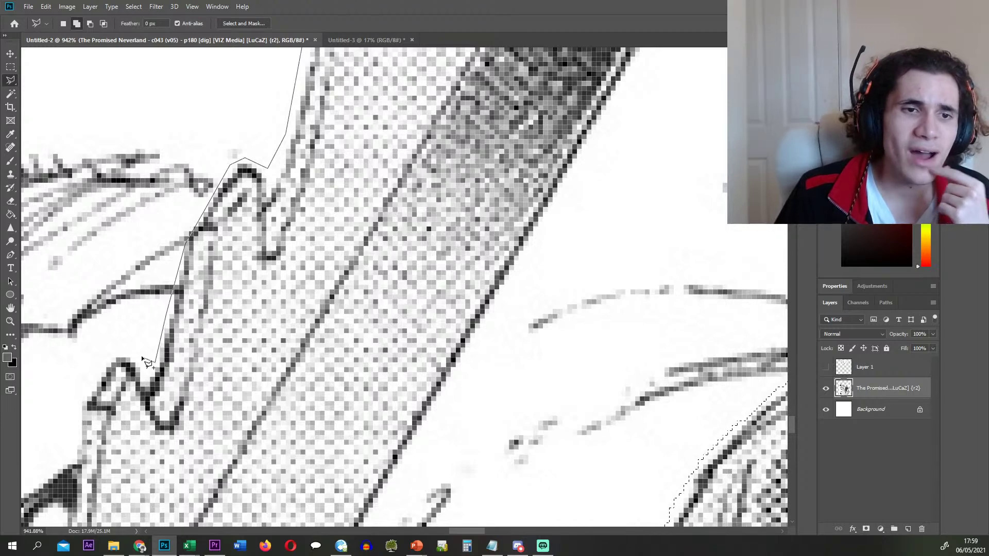
click(115, 353)
scroll(116, 352, down, 3)
scroll(116, 352, left, 2)
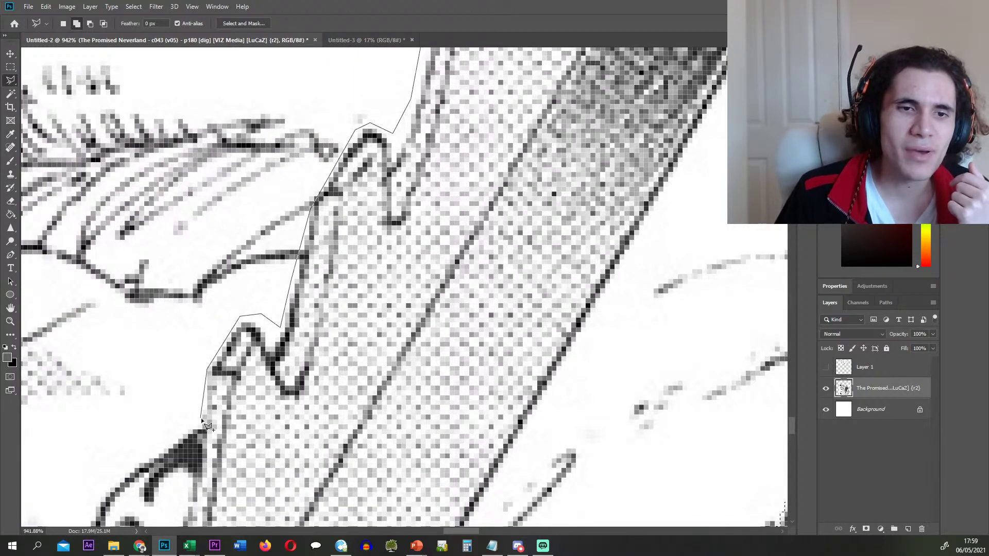
click(201, 419)
scroll(200, 420, down, 3)
click(182, 371)
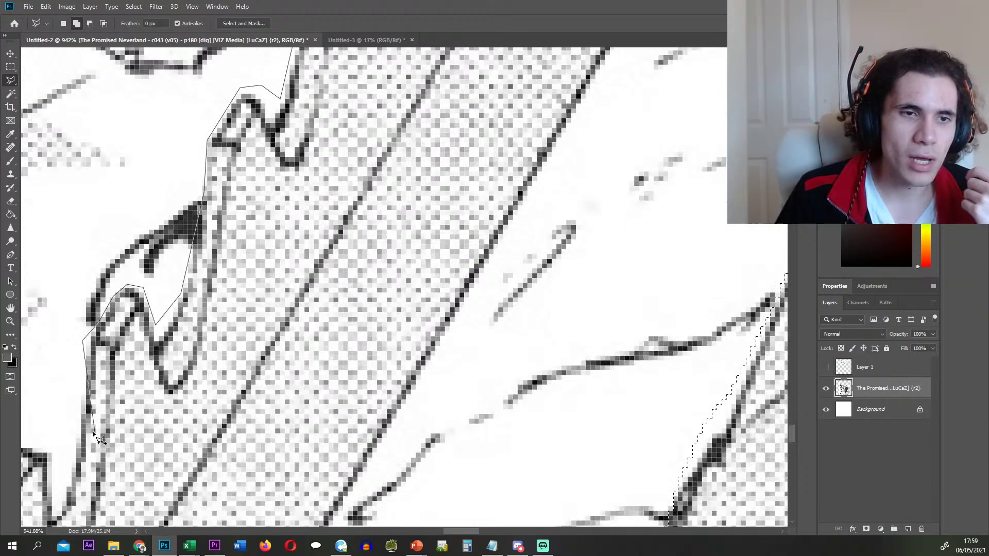
click(74, 440)
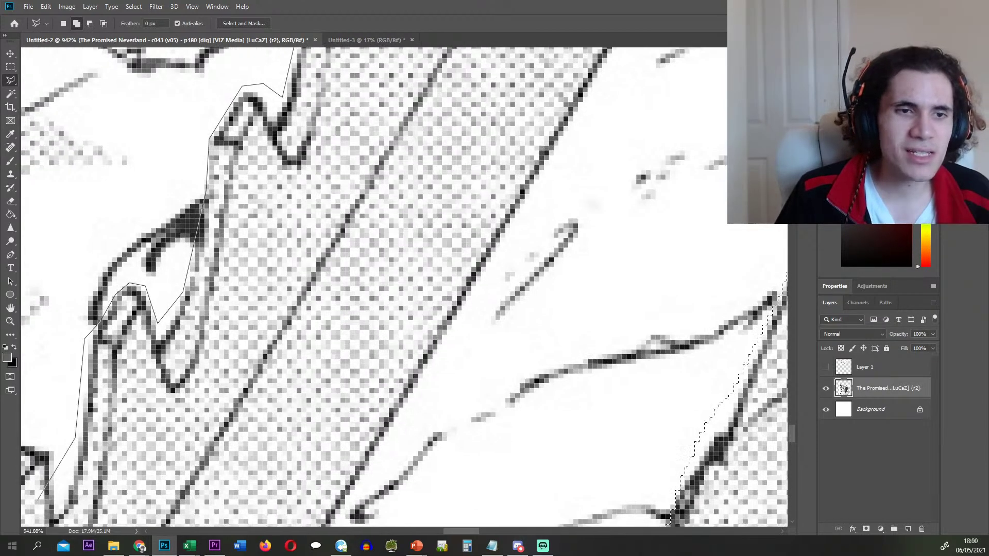
click(37, 430)
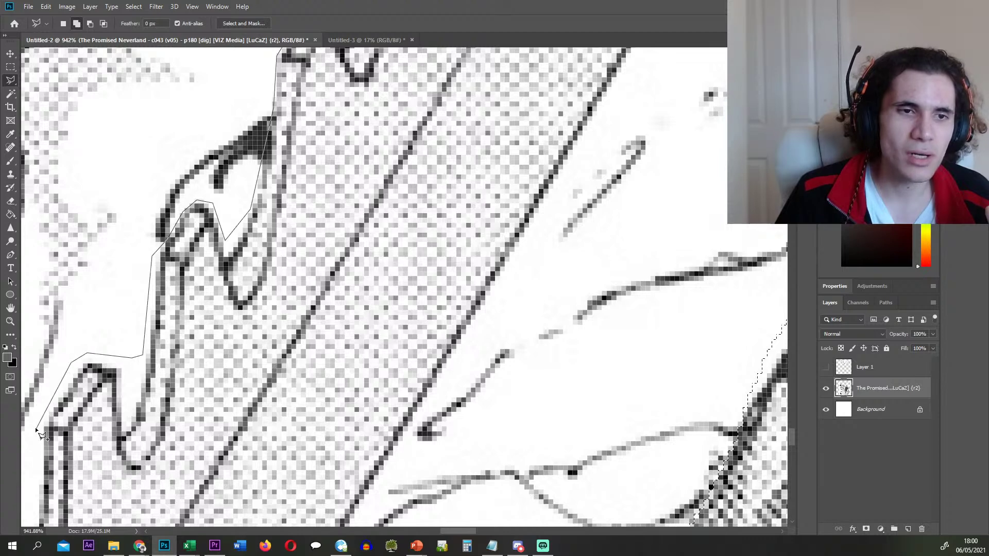
- Extend the lasso outline around the middle teeth of the sword's serrated edge
scroll(36, 429, down, 2)
click(38, 441)
mouse_move(39, 441)
mouse_down()
mouse_move(177, 353)
mouse_move(191, 356)
mouse_up()
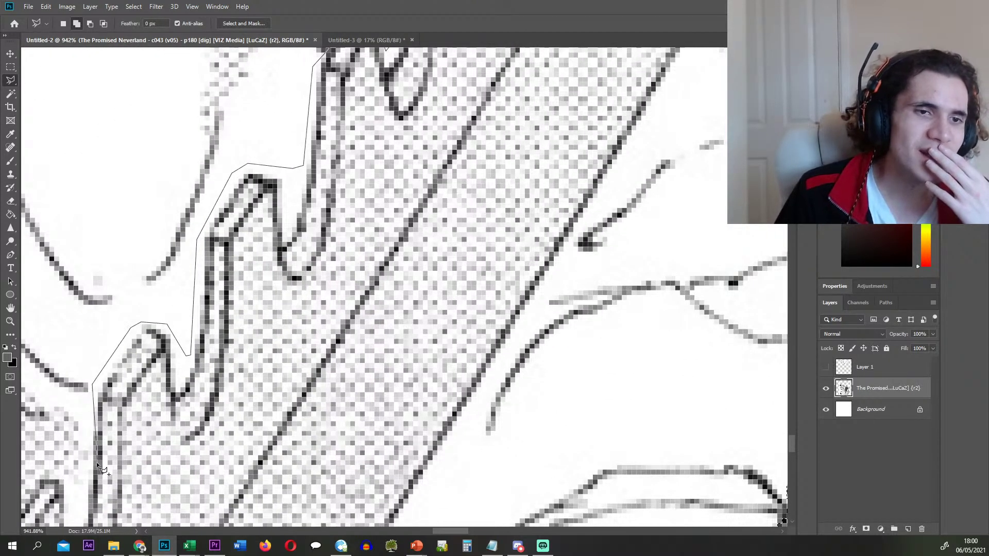
scroll(93, 471, down, 3)
click(75, 388)
scroll(75, 388, left, 2)
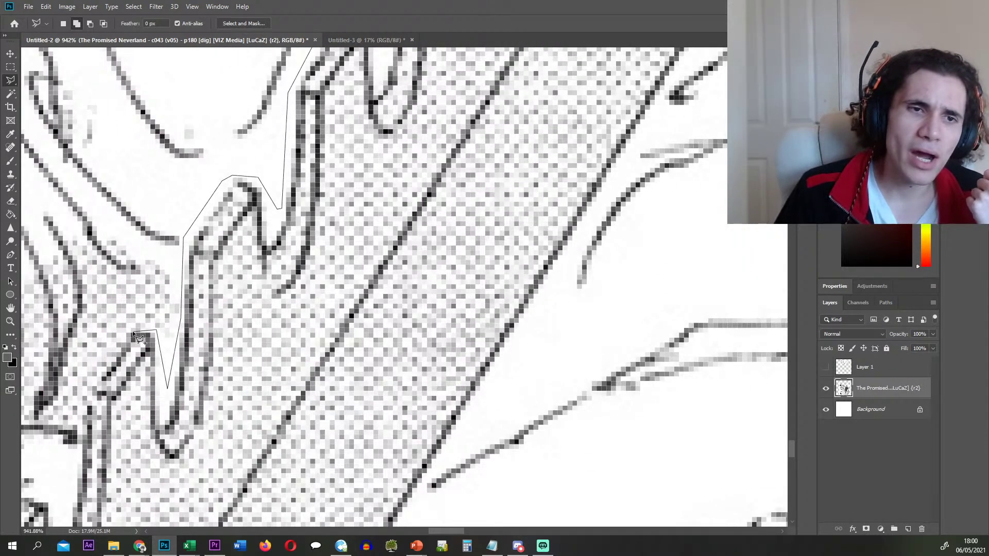
scroll(88, 423, down, 3)
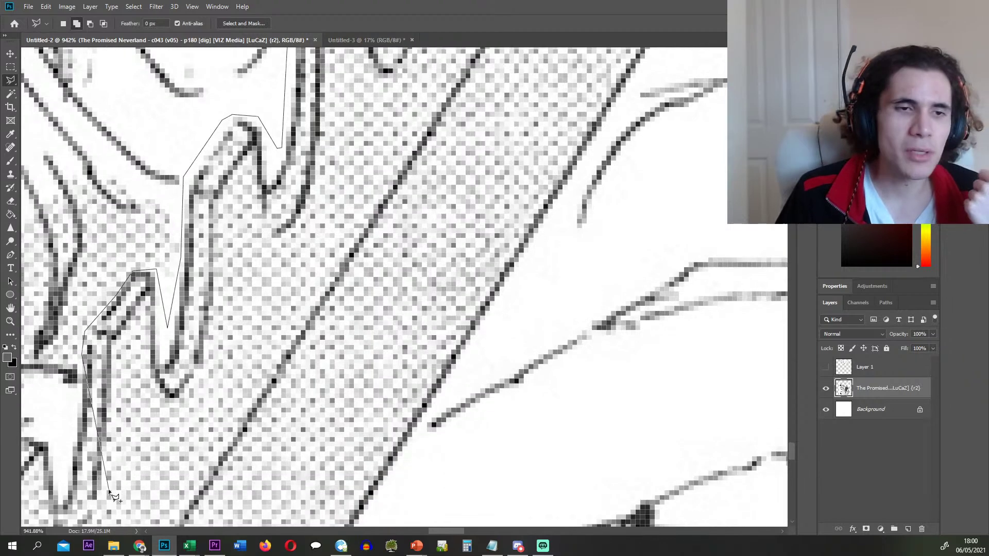
scroll(154, 386, down, 2)
scroll(281, 293, left, 4)
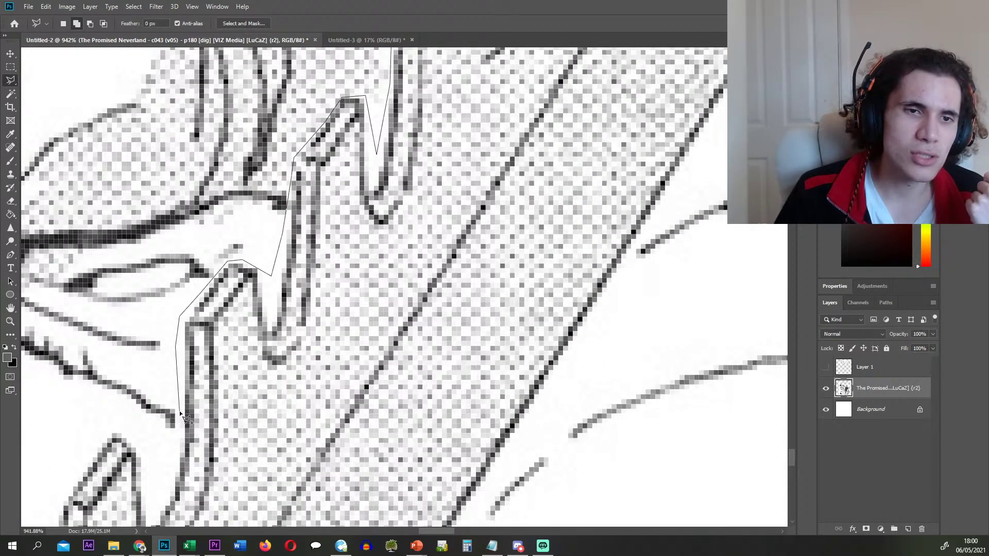
- Trace the lasso outline around the lower teeth of the sword's serrated edge
click(117, 429)
click(105, 442)
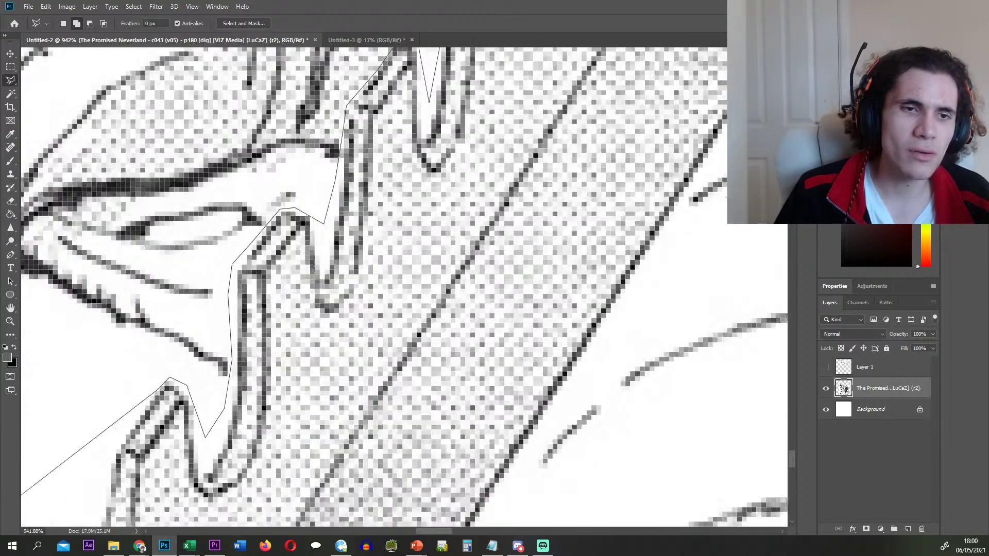
click(203, 384)
click(171, 425)
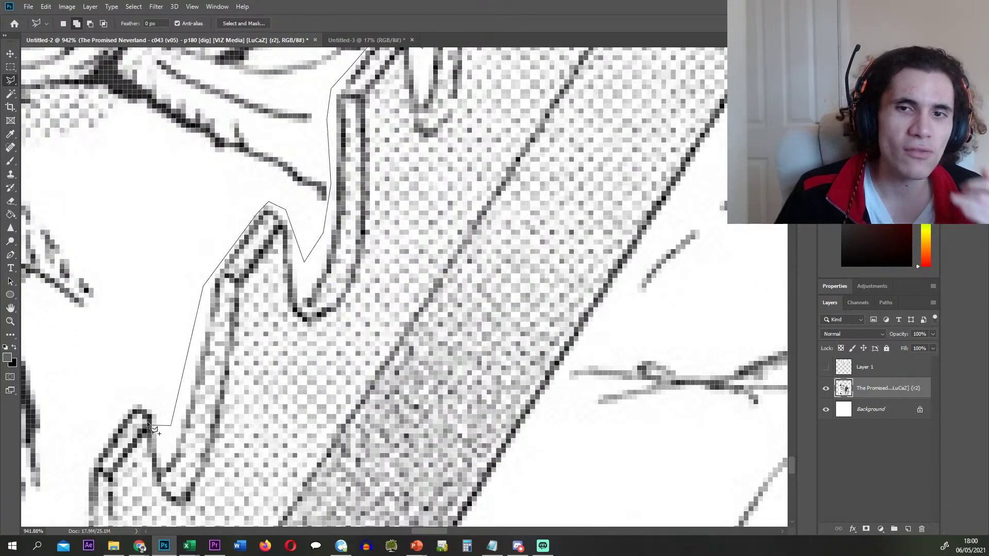
click(147, 399)
click(126, 403)
click(90, 461)
scroll(90, 461, down, 5)
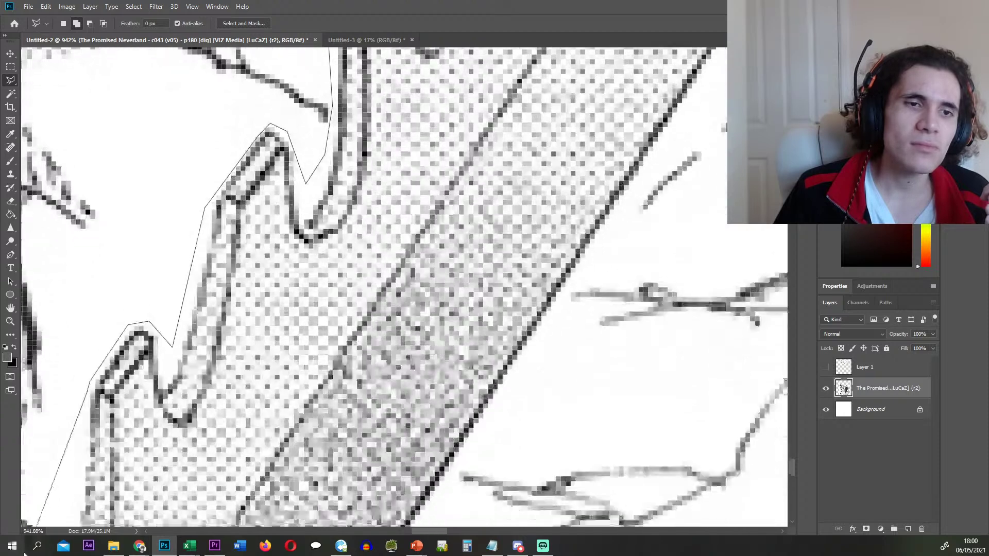
- Outline the last teeth of the sword and carry the lasso across the blade's cut-off lower end
scroll(132, 370, left, 2)
click(131, 365)
click(115, 407)
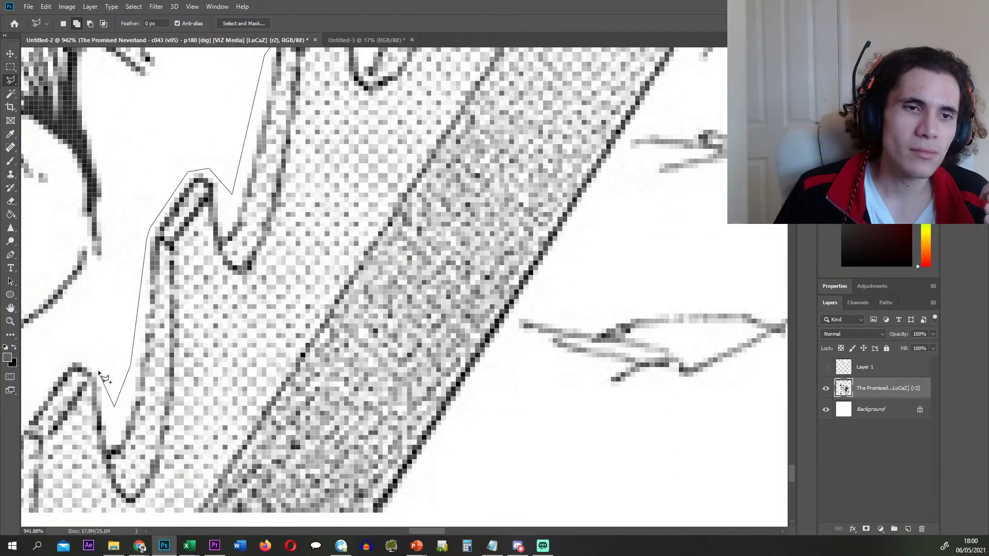
click(74, 356)
click(65, 359)
scroll(64, 359, left, 2)
click(77, 513)
click(89, 520)
click(460, 514)
- Run the lasso outline back up the lower half of the blade's straight rear edge
click(582, 326)
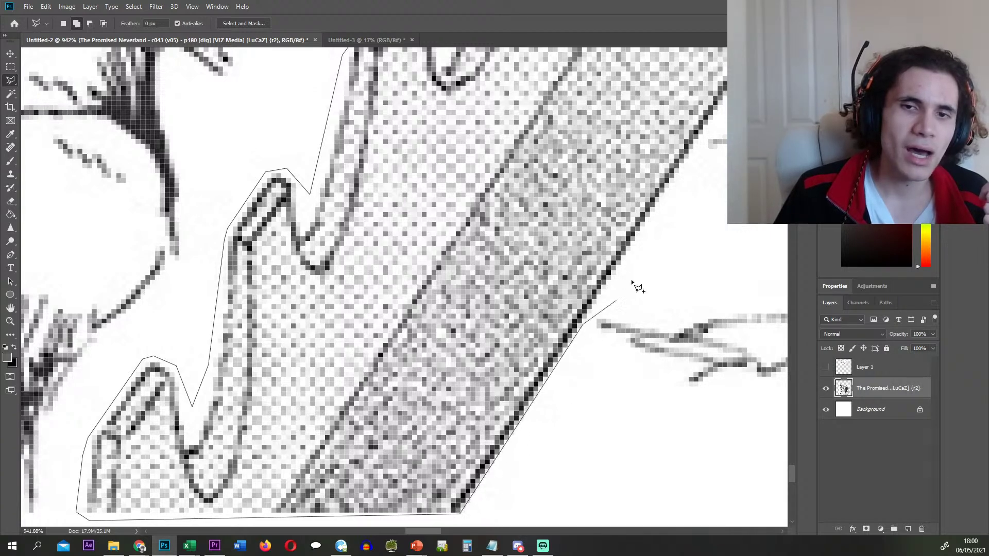
click(681, 194)
drag(681, 195, 627, 303)
click(648, 247)
click(702, 159)
drag(702, 159, 533, 296)
click(649, 128)
scroll(541, 134, down, 4)
scroll(541, 134, right, 1)
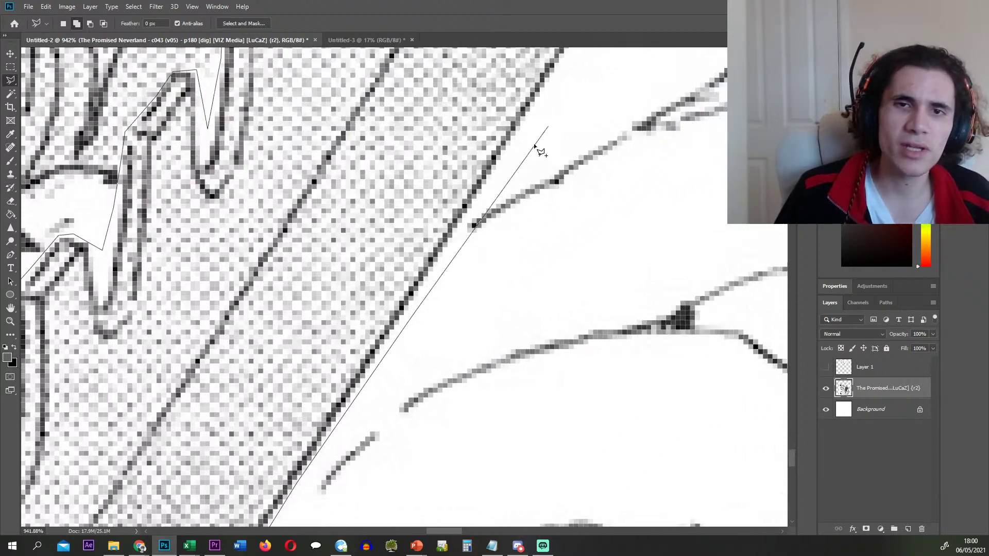
- Continue the lasso outline up the upper half of the blade's straight rear edge
click(534, 112)
click(520, 106)
click(547, 55)
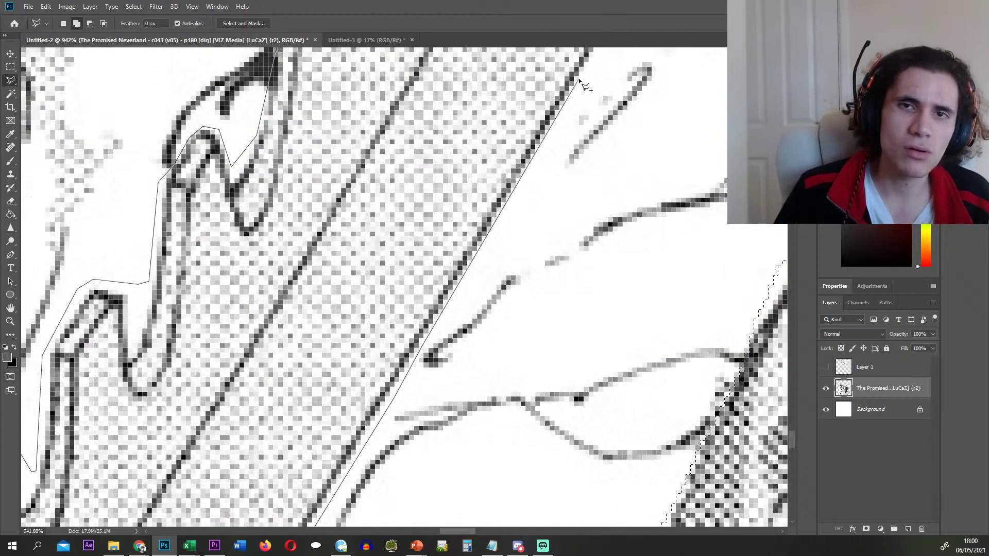
click(588, 83)
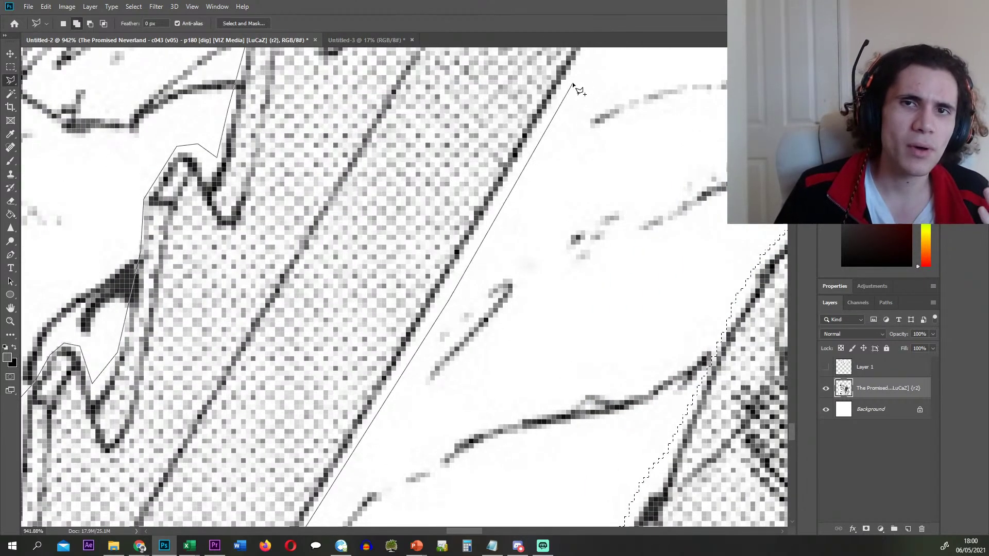
click(572, 84)
click(512, 98)
click(530, 125)
- Trace the lasso outline along the dark section of the blade up to the small figure
scroll(567, 132, up, 2)
click(575, 132)
scroll(644, 103, up, 1)
scroll(644, 103, right, 1)
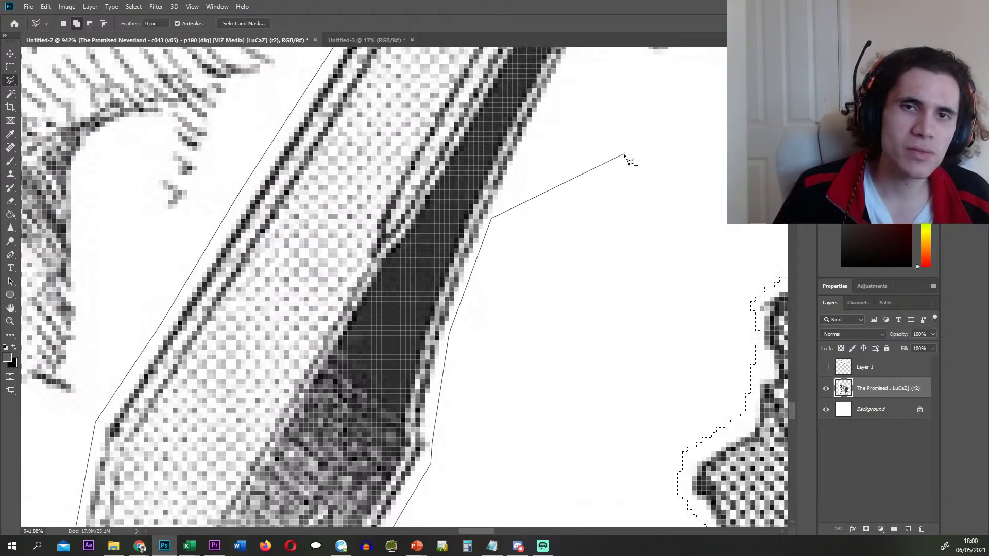
click(565, 79)
click(613, 113)
scroll(463, 237, up, 1)
scroll(464, 237, right, 1)
- Outline the small figure's robe hem and close the lasso over the beast's hand to add the figure and sword to the selection
click(436, 250)
click(492, 341)
click(539, 290)
click(607, 372)
click(586, 212)
click(617, 127)
scroll(619, 77, up, 5)
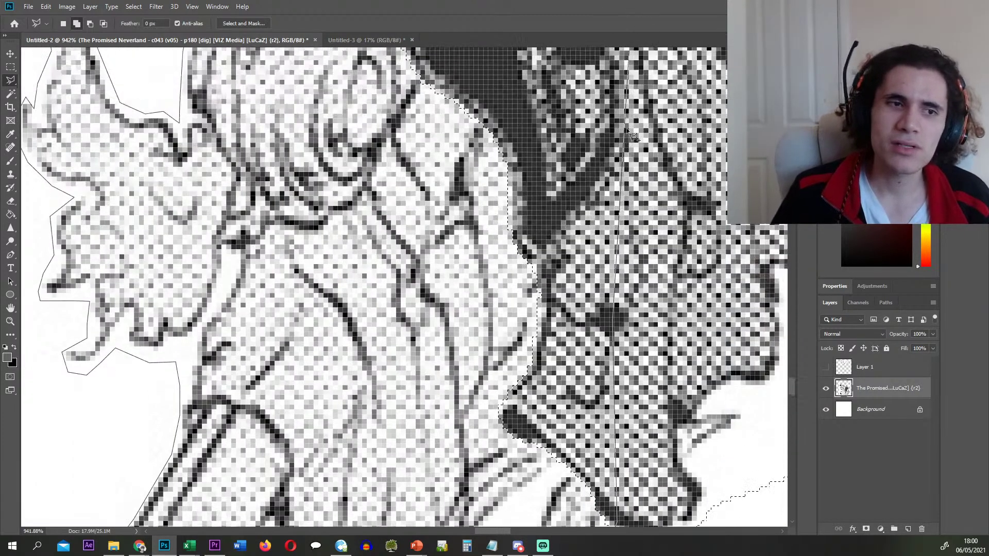
scroll(614, 161, down, 10)
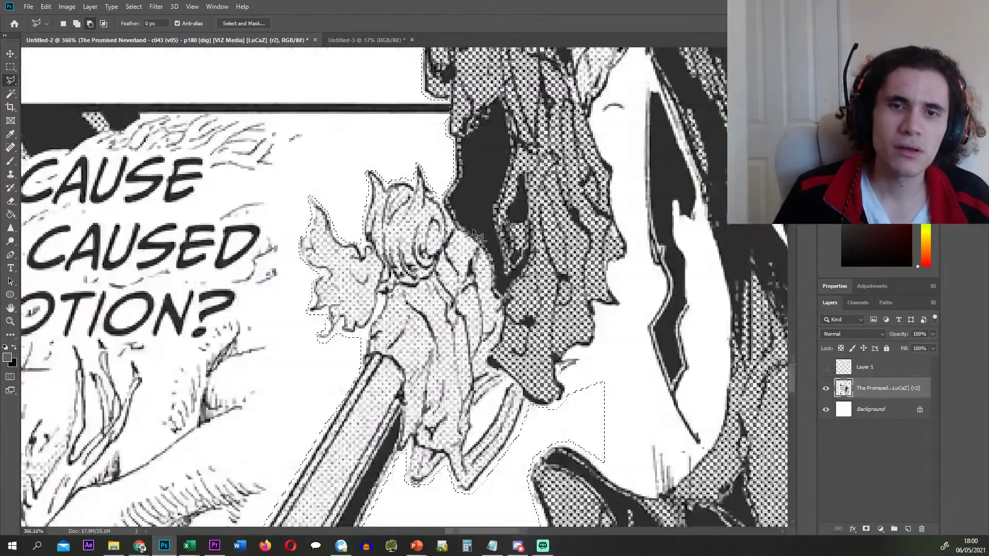
- Cut the selected beast, eye-covered mass and sword-bearing figure onto a new layer and hide the page layer
scroll(519, 244, down, 4)
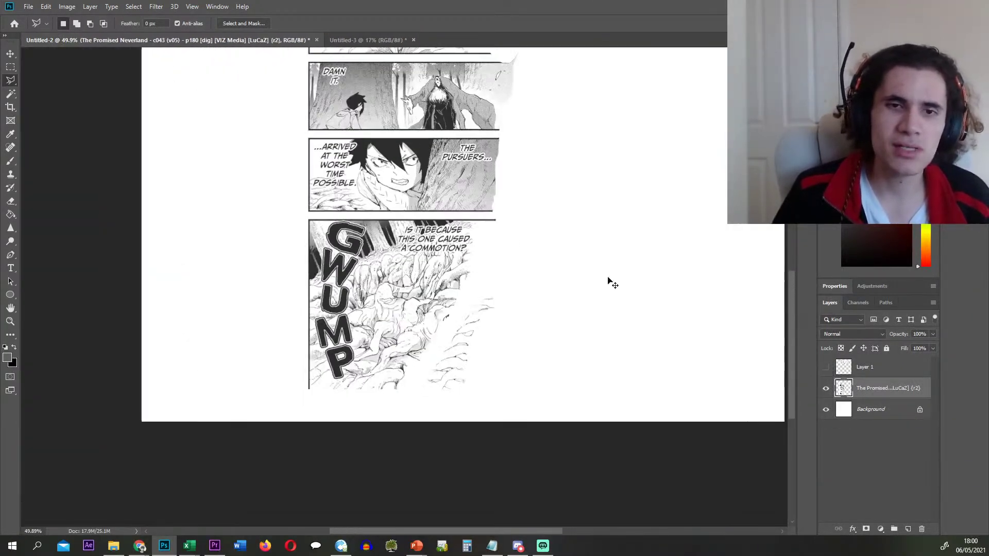
key(ctrl+z)
key(ctrl+shift+z)
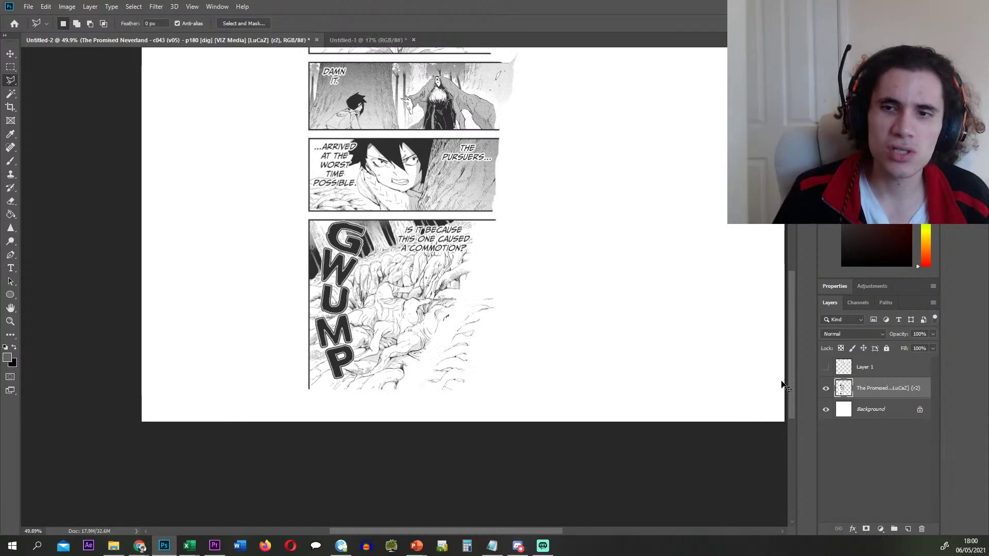
key(ctrl+z)
click(825, 410)
scroll(437, 337, up, 5)
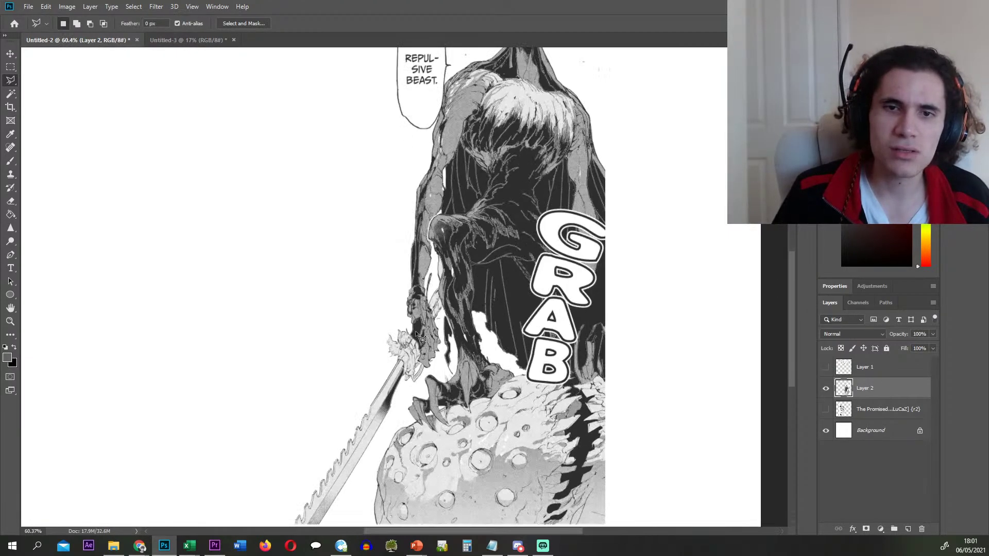
- Hide the layer with the beast artwork, and show and activate the manga page layer
scroll(435, 334, down, 5)
click(826, 389)
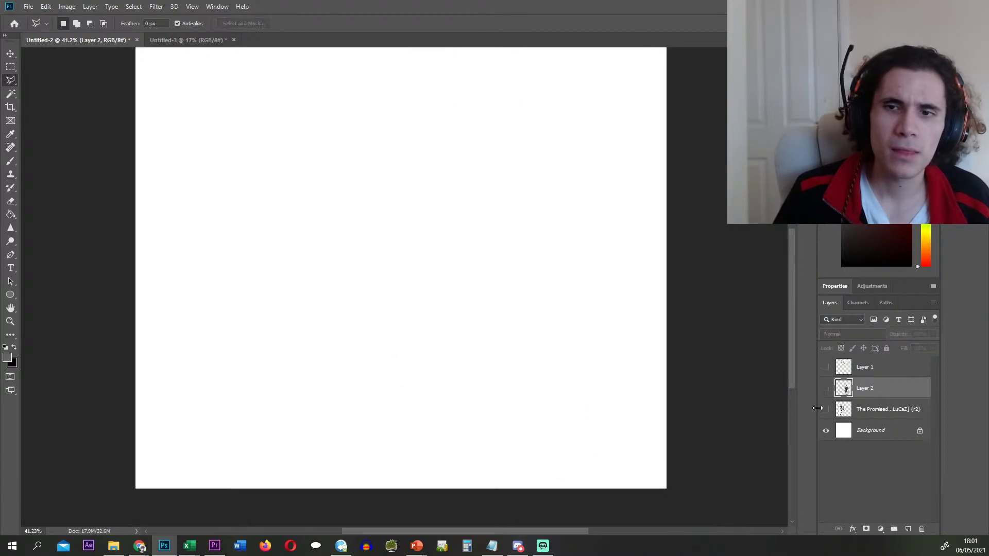
click(827, 411)
click(870, 410)
- Select the topmost "SWHICK" panel with a rectangular marquee, cut it onto its own layer and hide that layer
scroll(590, 346, up, 2)
scroll(329, 206, up, 4)
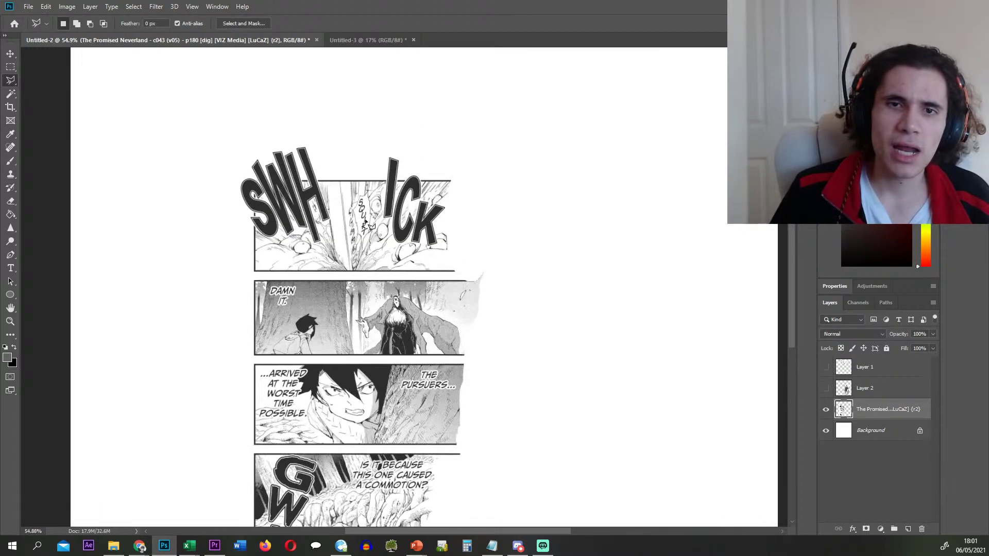
scroll(282, 170, up, 5)
key(m)
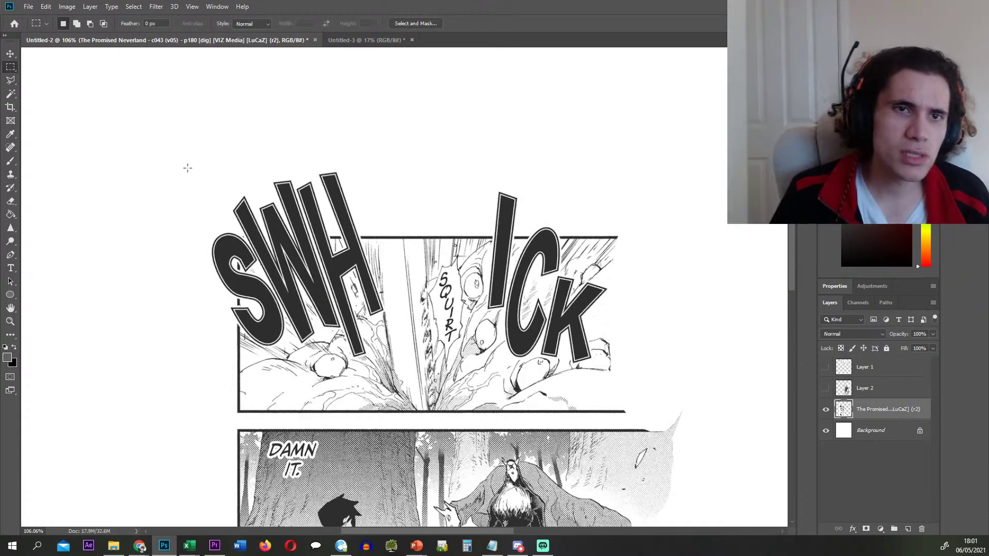
drag(200, 162, 627, 415)
drag(144, 146, 208, 449)
drag(674, 138, 107, 166)
key(ctrl+x)
key(ctrl+v)
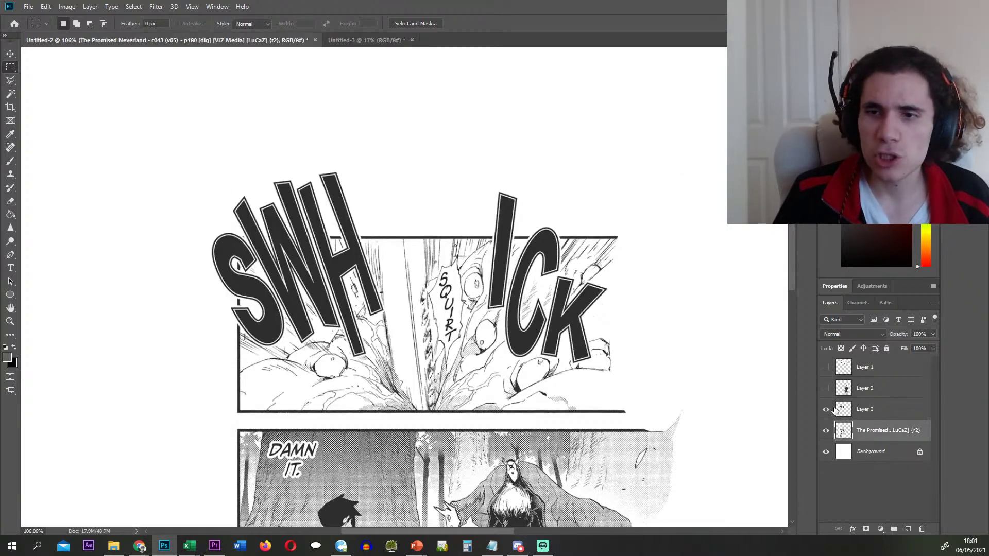
click(835, 410)
- Cut the "DAMN IT." panel from the page layer onto a new layer and hide that layer
scroll(783, 403, down, 3)
scroll(458, 393, up, 4)
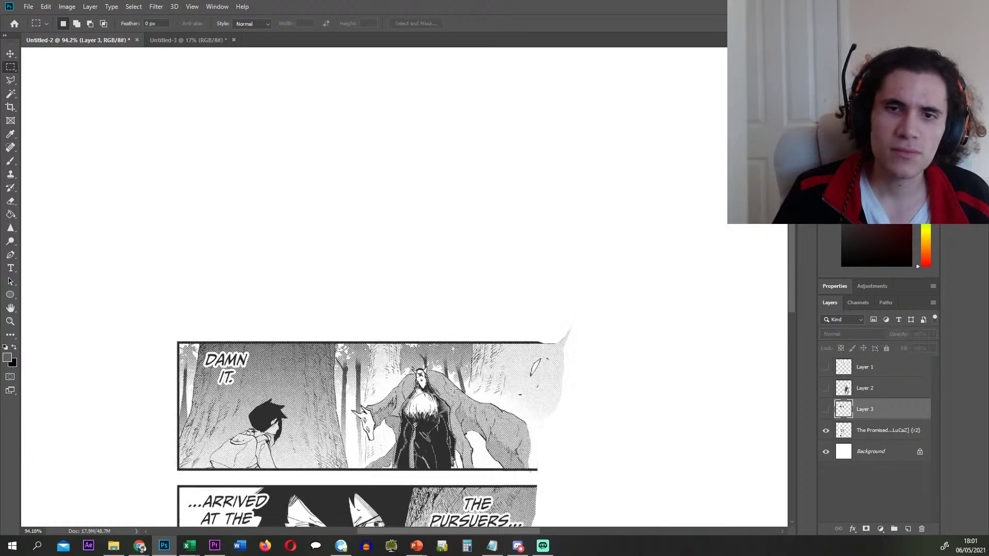
drag(175, 340, 565, 471)
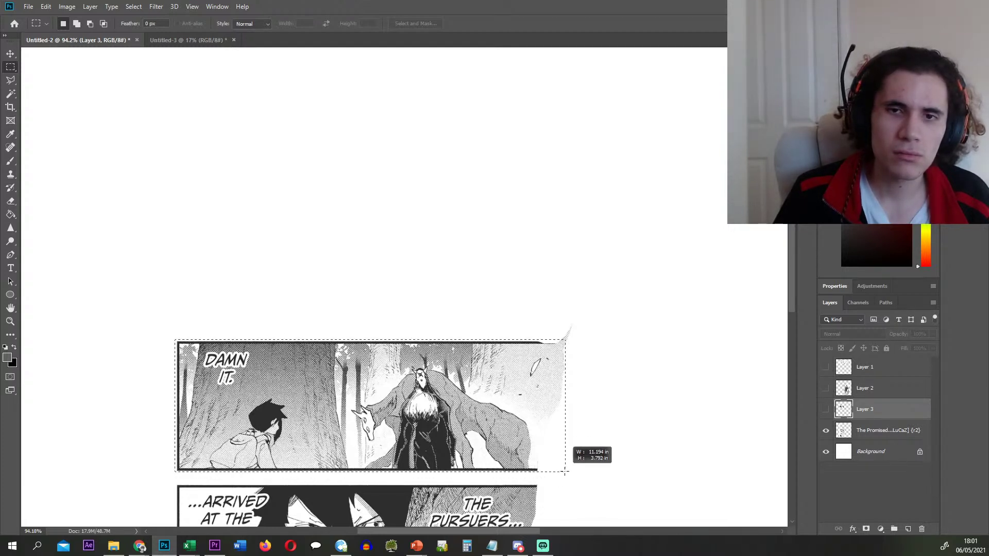
key(ctrl+shift+j)
key(ctrl+z)
click(864, 436)
key(ctrl+shift+j)
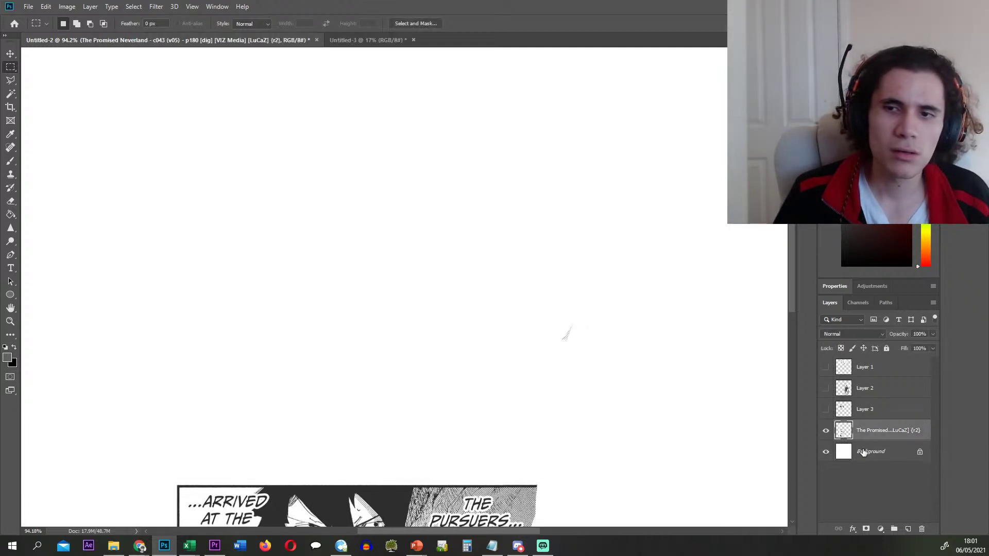
click(863, 452)
- Cut the "...ARRIVED AT THE WORST TIME POSSIBLE." panel from the page layer onto its own layer and hide it
scroll(474, 358, down, 3)
scroll(464, 366, down, 3)
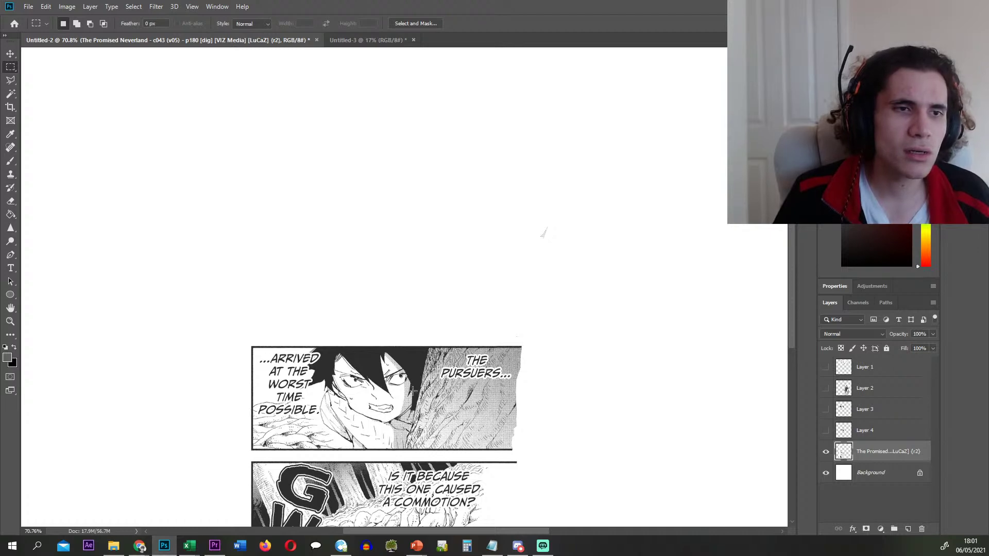
scroll(412, 387, down, 1)
scroll(263, 421, up, 5)
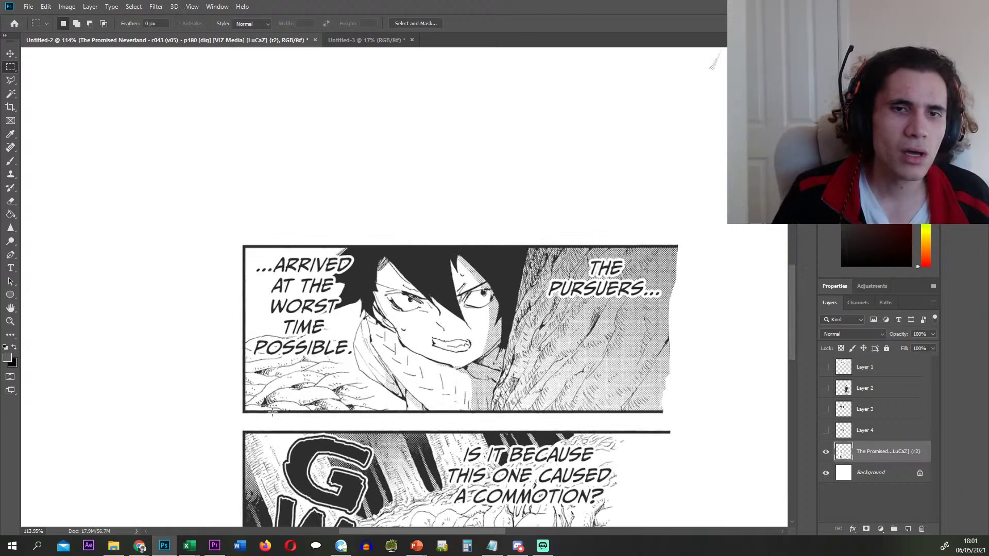
scroll(663, 265, up, 2)
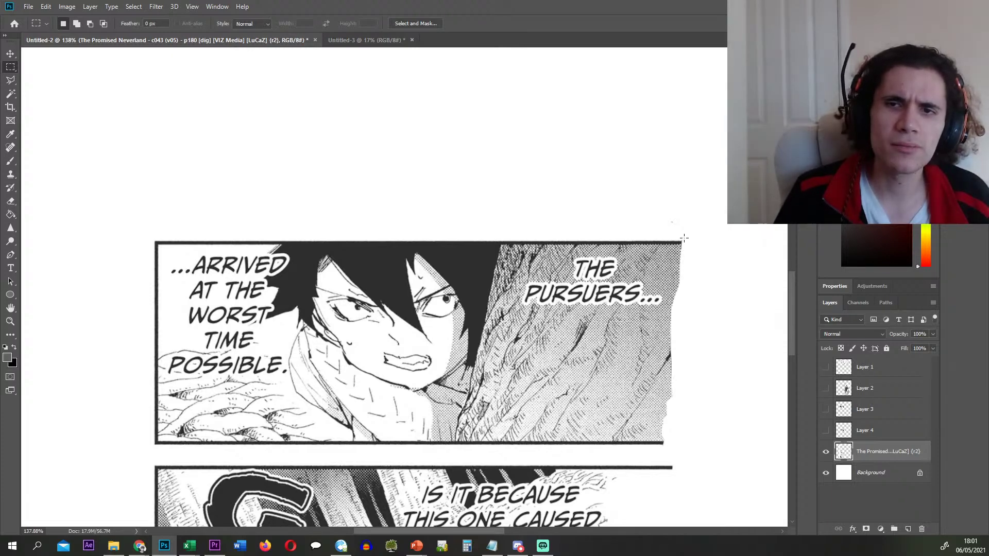
drag(443, 315, 153, 447)
key(ctrl+x)
key(ctrl+shift+v)
click(868, 472)
click(826, 452)
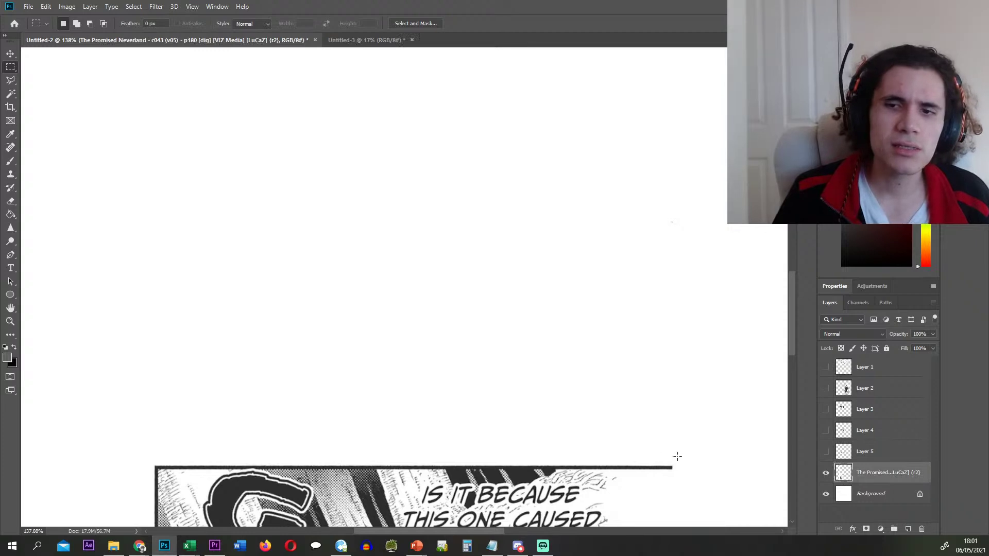
- Select the bottom "GWUMP" panel on the page layer and cut it onto a new layer
drag(627, 481, 152, 479)
key(ctrl+x)
key(ctrl+shift+v)
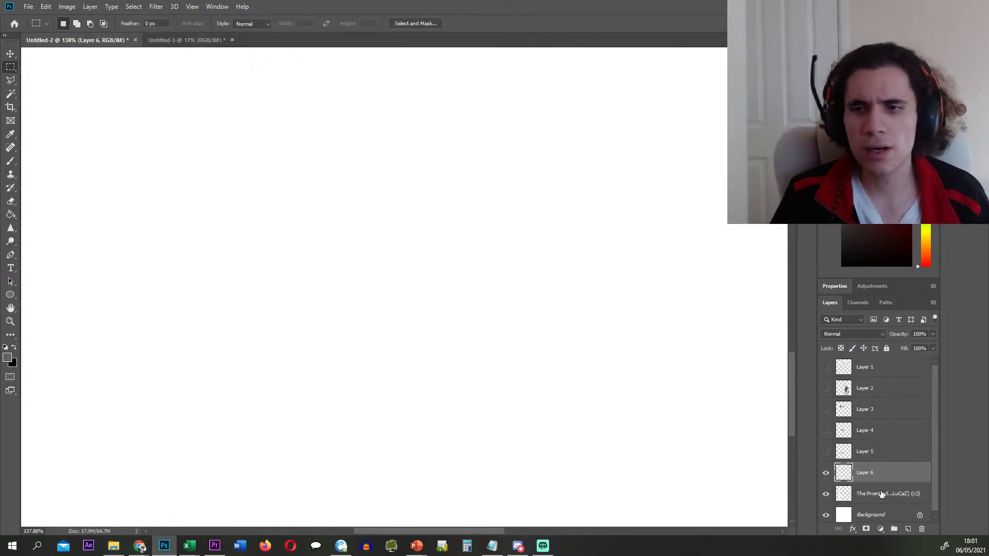
- Delete the leftover page layer and make all six cut-out layers visible again, with the whole canvas in view
click(871, 491)
key(Delete)
drag(825, 452, 825, 367)
key(ctrl+0)
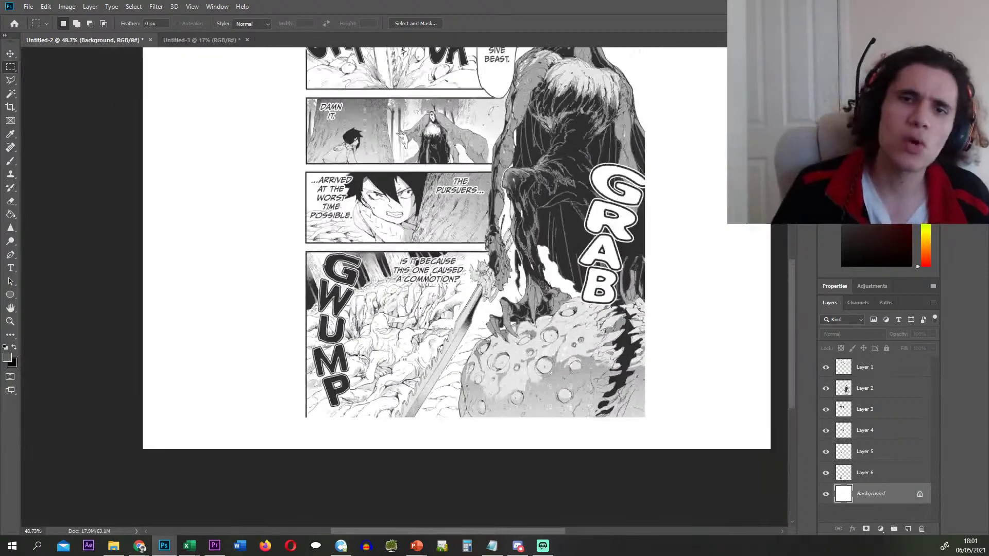
- Export Layer 1, the top forest panel, as 171 to New folder (2) and delete the layer
right_click(898, 369)
click(788, 188)
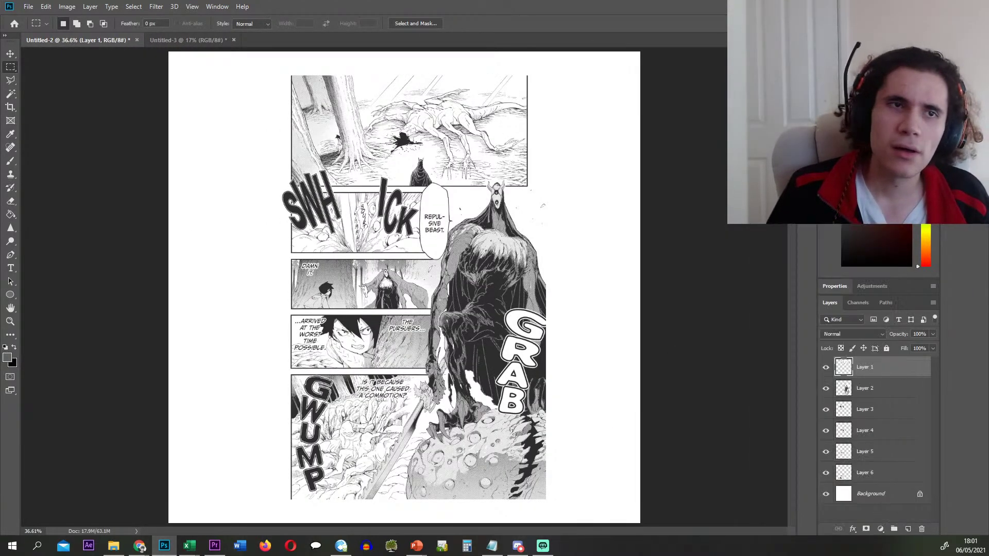
text(171)
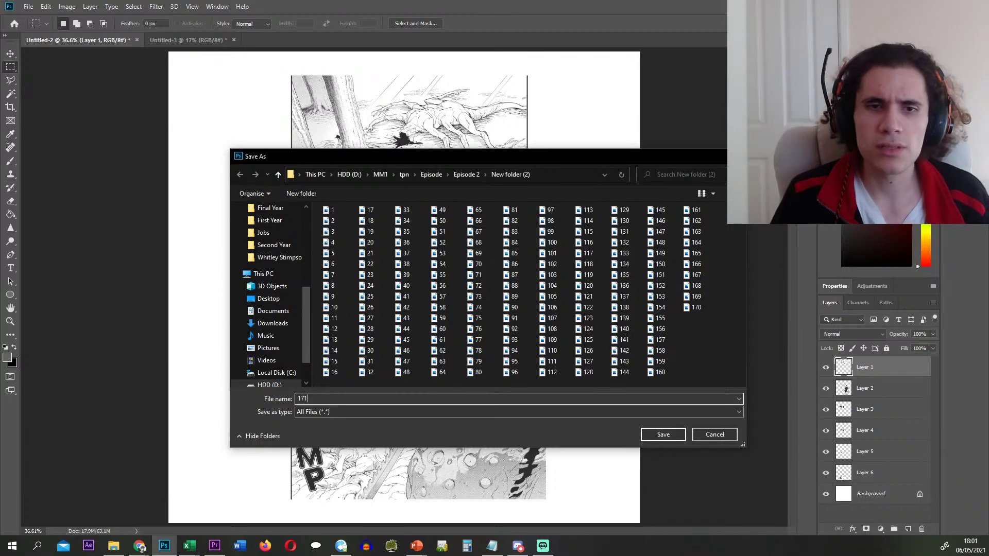
key(Return)
key(Delete)
- Export Layer 2, the large beast figure with "GRAB", as 172 and remove the layer
right_click(874, 367)
click(788, 189)
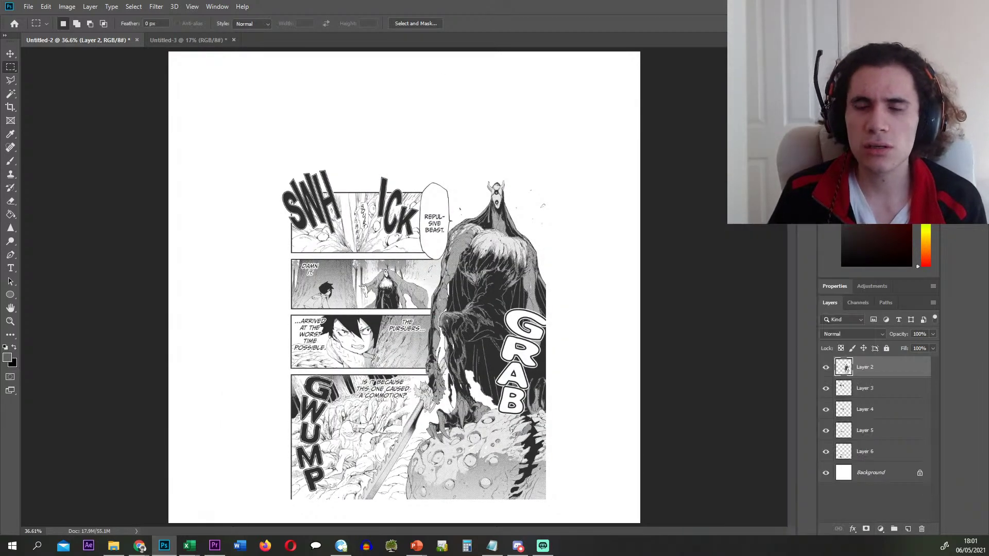
text(172)
key(Return)
- Export Layer 3, the "SWHICK" panel, as 173 and delete the layer
right_click(880, 362)
click(788, 188)
text(173)
key(Return)
key(Delete)
- Export Layer 4, the "DAMN IT." panel, as 174 and delete the layer
right_click(881, 367)
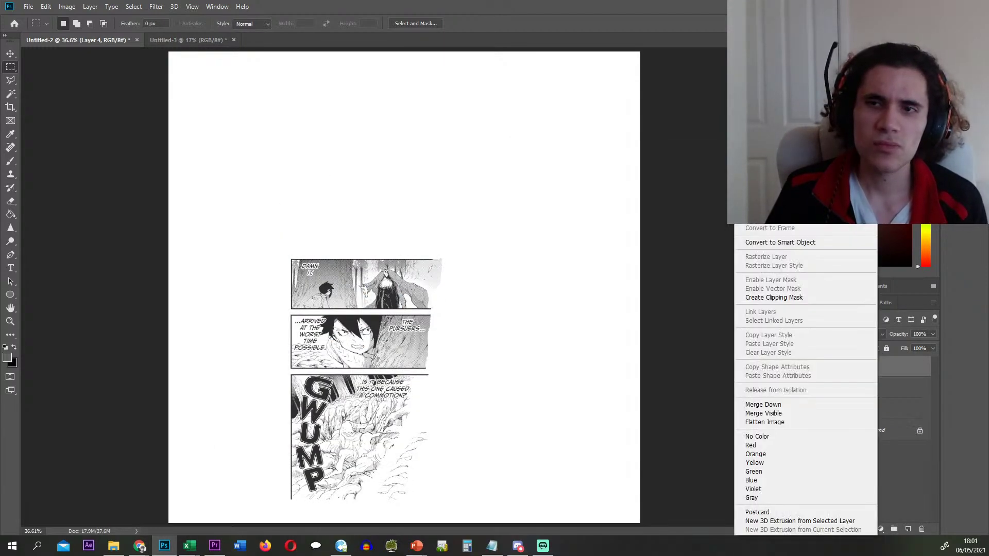
click(788, 188)
text(174)
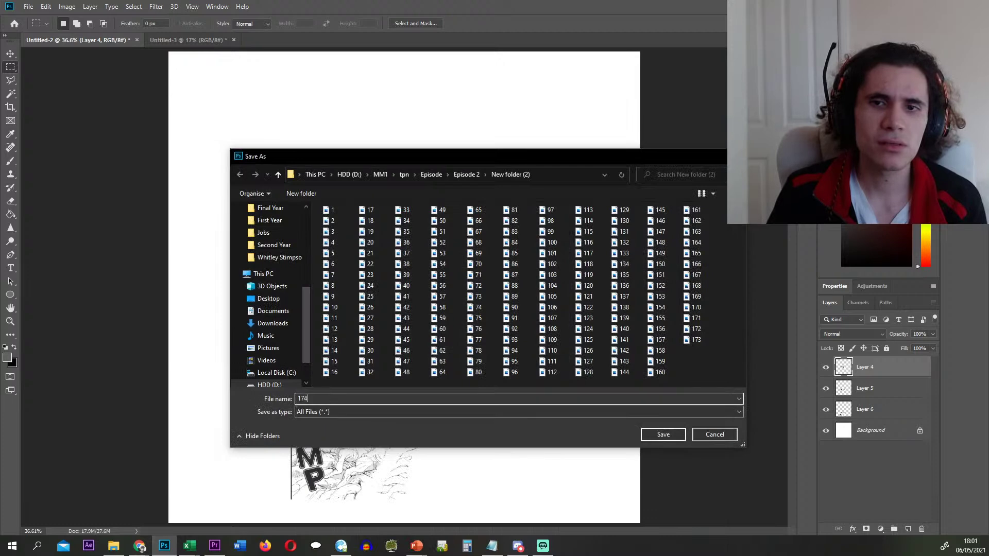
key(Return)
key(Delete)
- Export Layer 5, the "...ARRIVED AT THE WORST TIME POSSIBLE." panel, as 175 and delete the layer
right_click(875, 367)
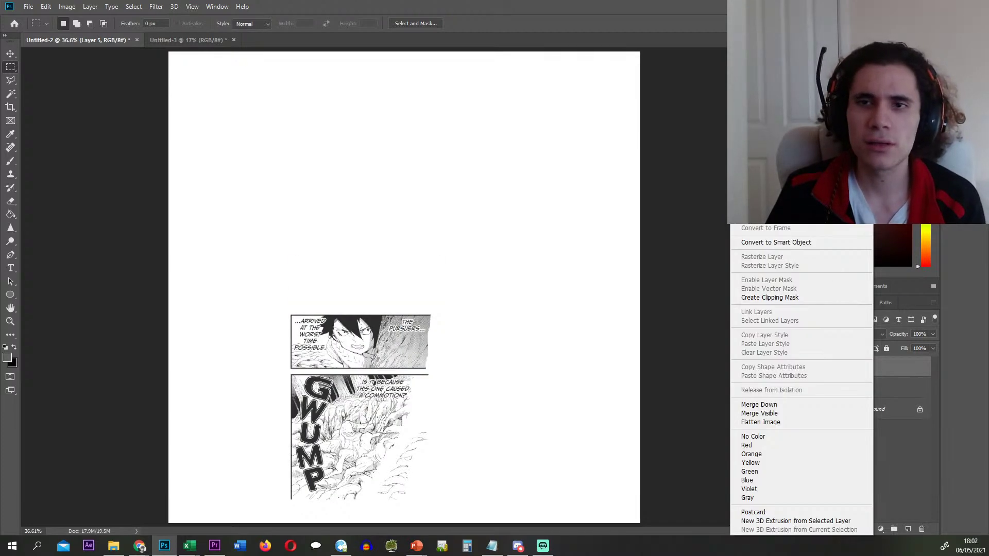
click(788, 191)
text(175)
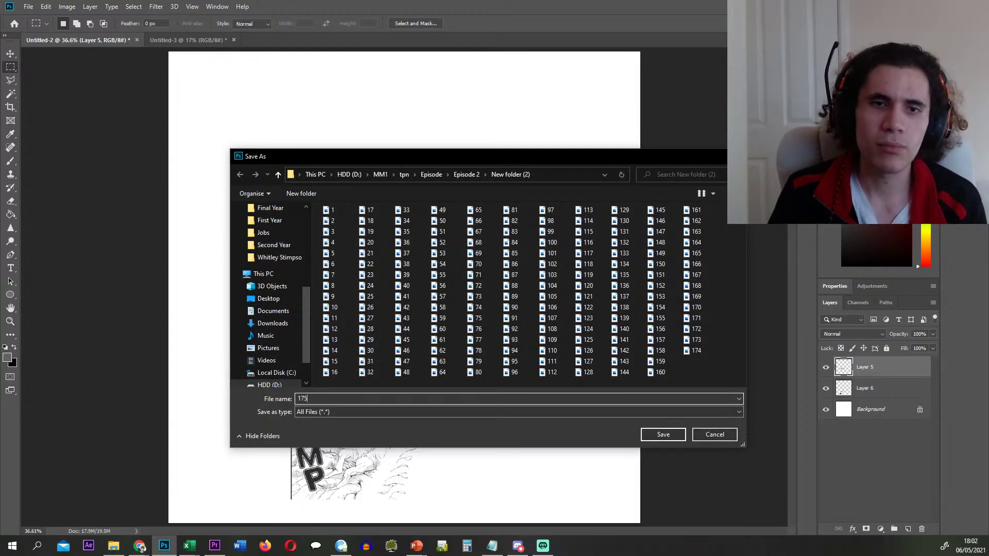
key(Return)
key(Delete)
- Export Layer 6, the "GWUMP" panel, as 176 and delete the layer
right_click(858, 367)
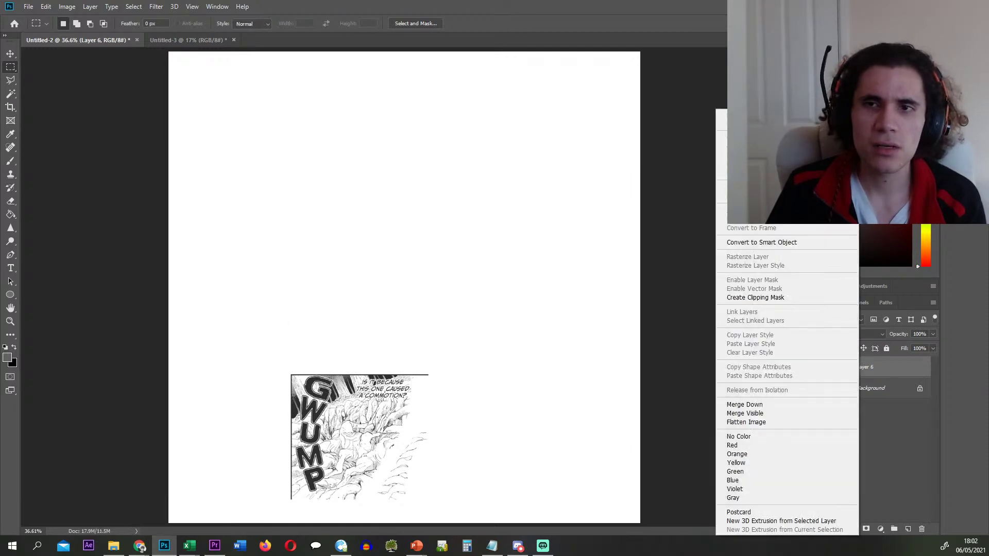
click(772, 187)
text(176)
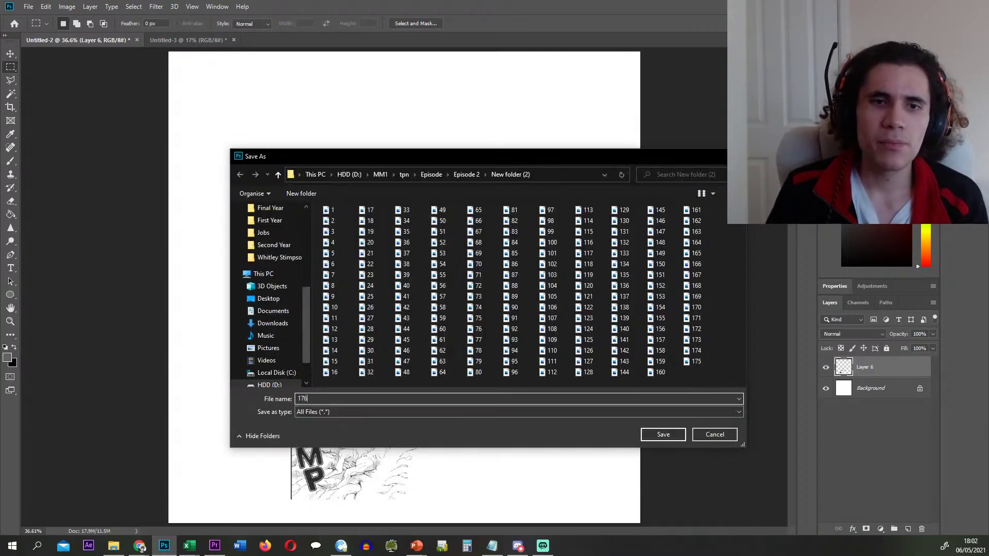
key(Return)
key(Delete)
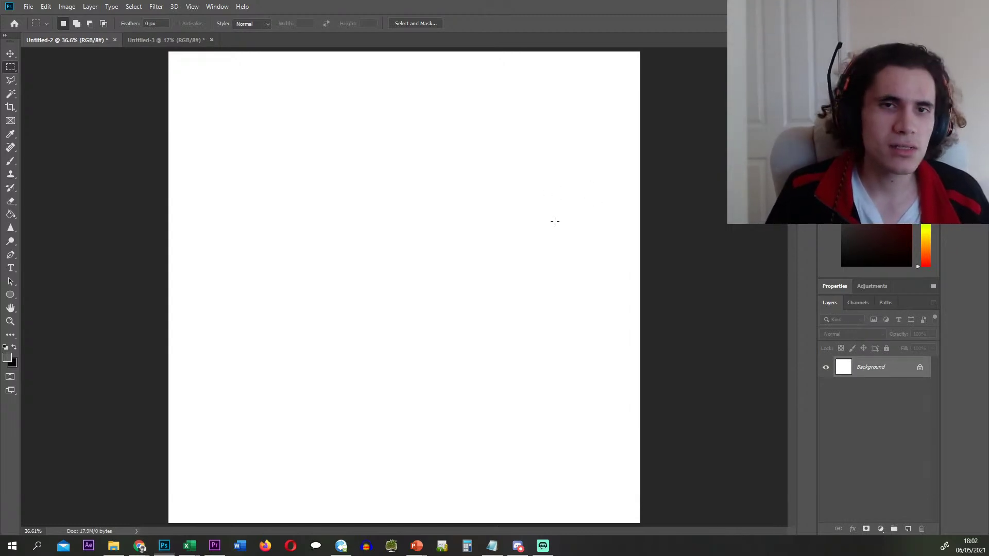
- Place the next manga page image, p181, from the file folder into the blank document
key(alt+Tab)
key(Delete)
drag(512, 208, 349, 128)
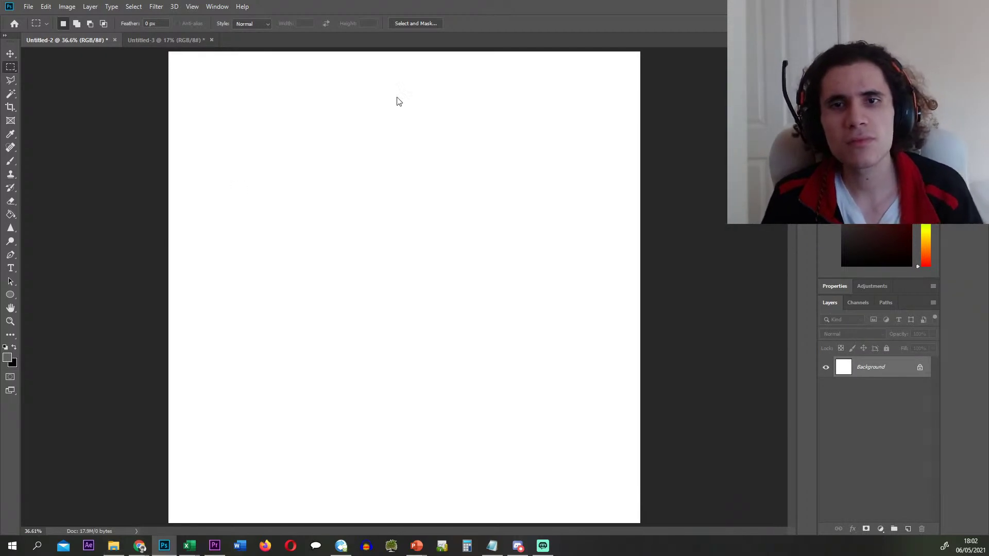
click(393, 23)
- Select the large "CRASH" panel with a rectangular marquee and add the H's overhanging right leg with the Polygonal Lasso
scroll(345, 77, up, 5)
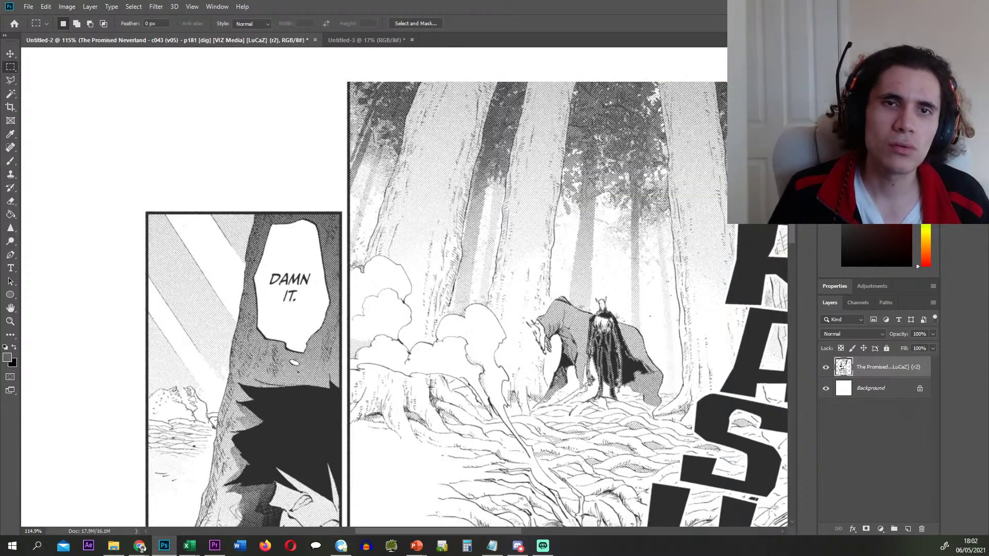
drag(354, 90, 707, 332)
scroll(538, 337, up, 4)
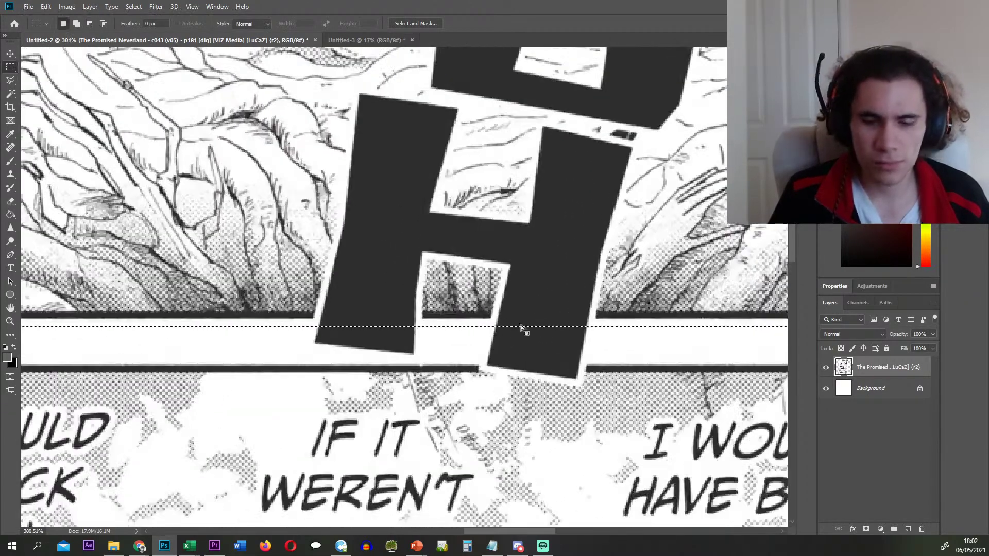
key(l)
scroll(559, 351, up, 6)
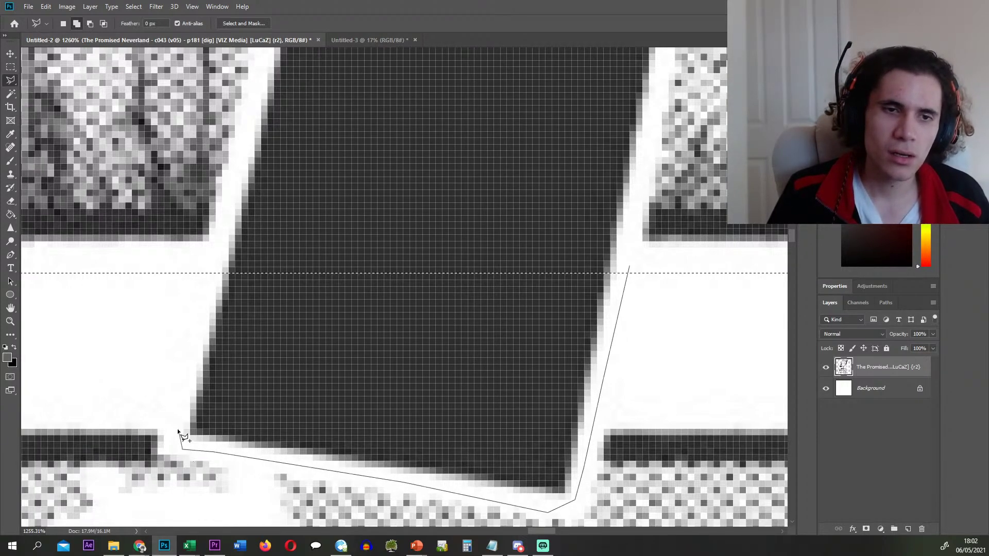
click(208, 263)
scroll(245, 311, down, 5)
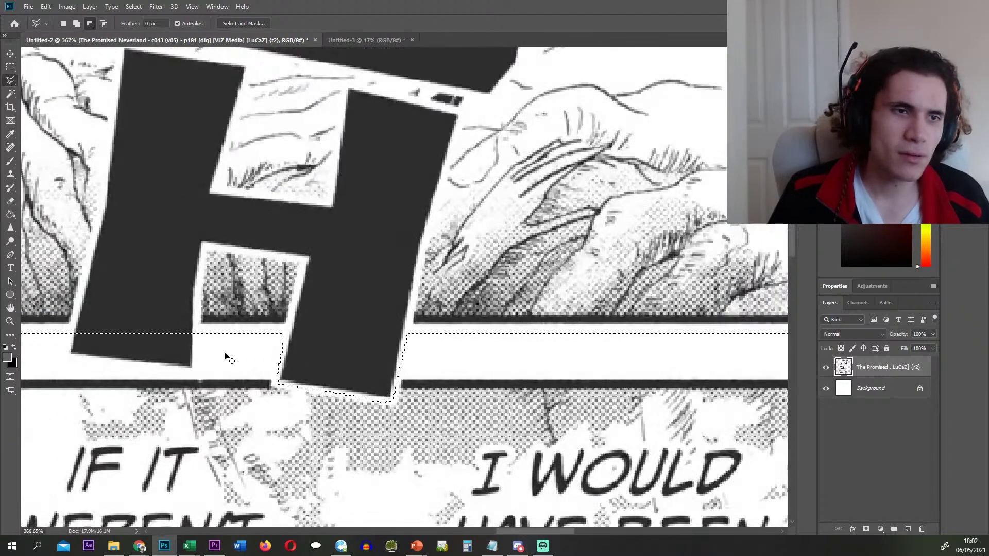
- Extend the "CRASH" panel selection around the overhanging left leg of the letter H with the Polygonal Lasso
scroll(225, 356, left, 4)
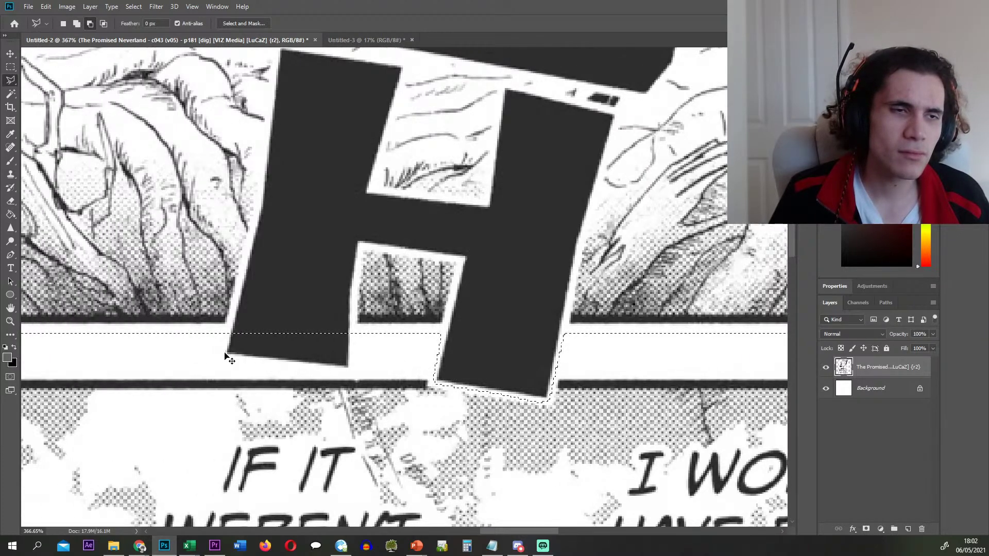
scroll(225, 356, left, 1)
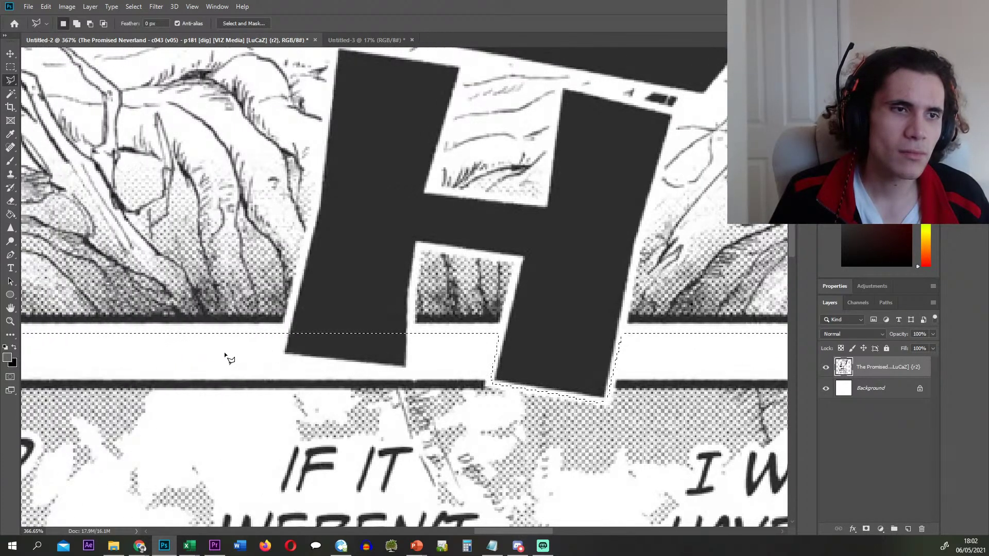
scroll(225, 354, up, 2)
scroll(309, 357, left, 1)
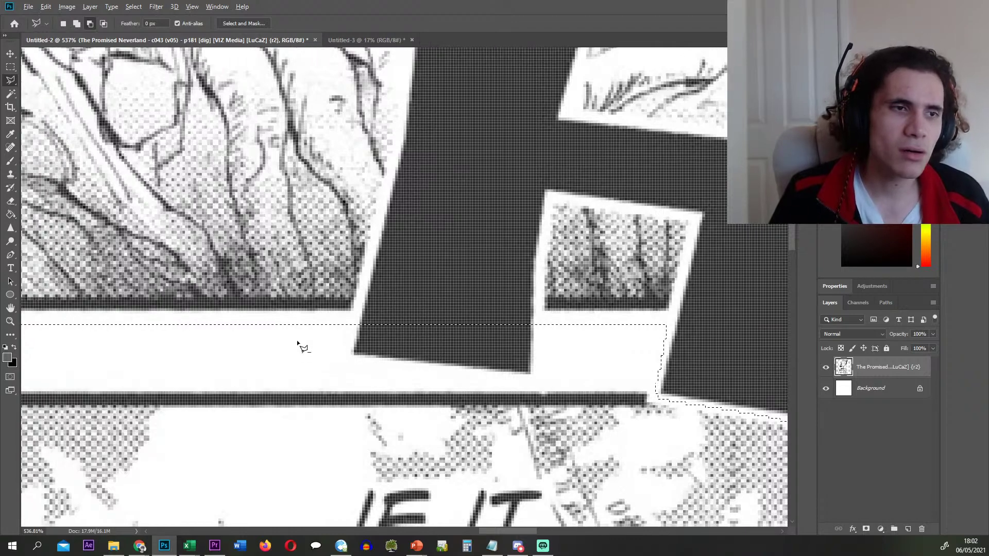
scroll(304, 350, down, 1)
scroll(335, 340, down, 1)
scroll(379, 312, up, 1)
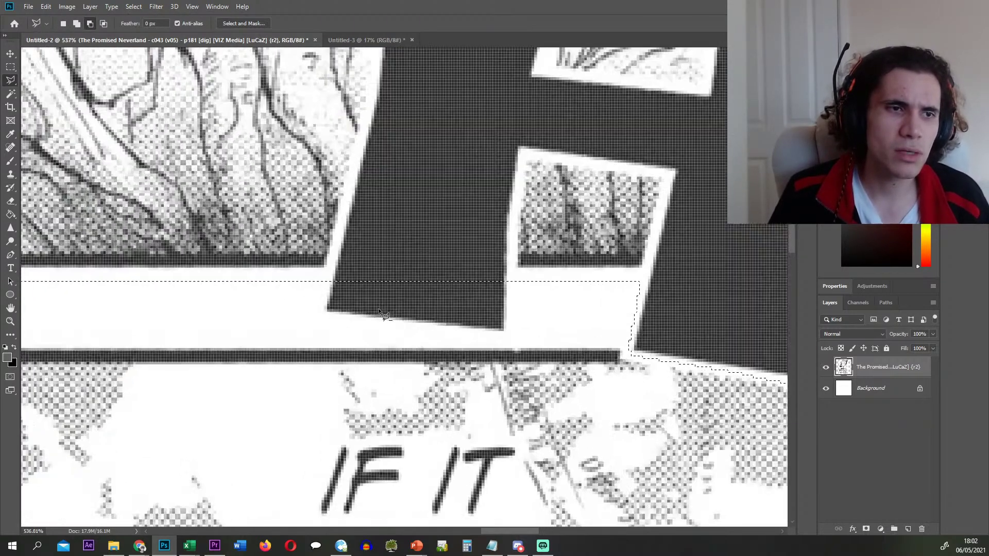
scroll(441, 293, up, 4)
scroll(539, 287, up, 1)
scroll(437, 291, down, 3)
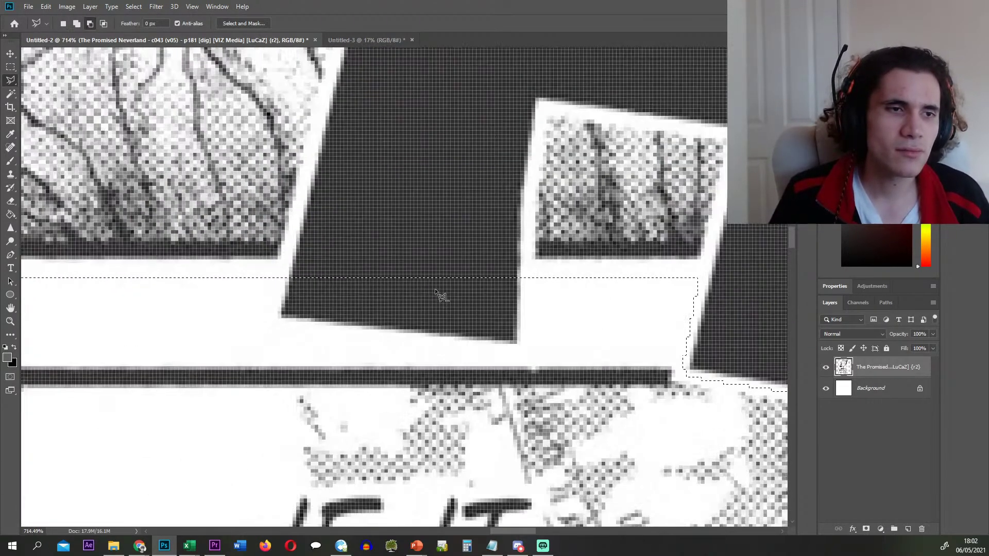
scroll(464, 291, up, 1)
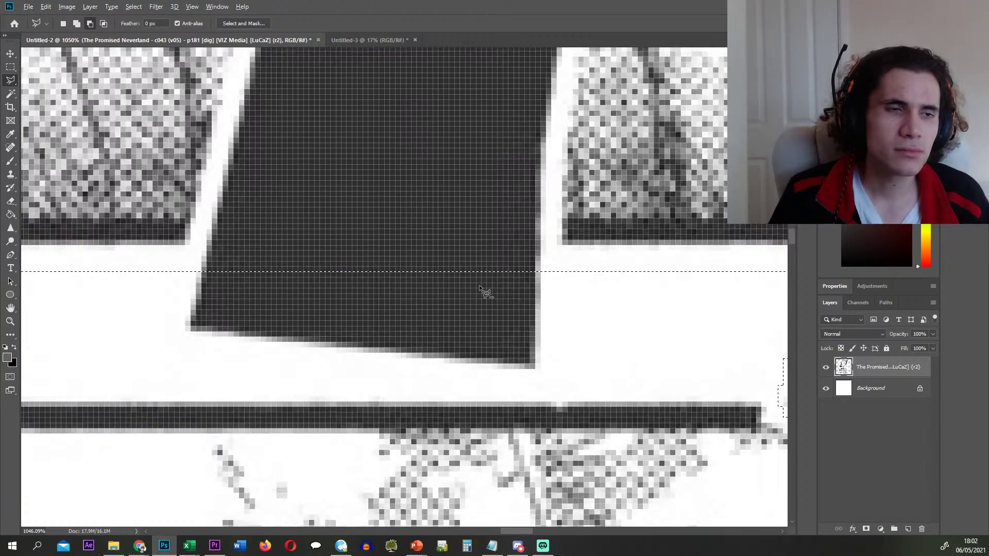
scroll(479, 287, down, 1)
scroll(479, 289, up, 2)
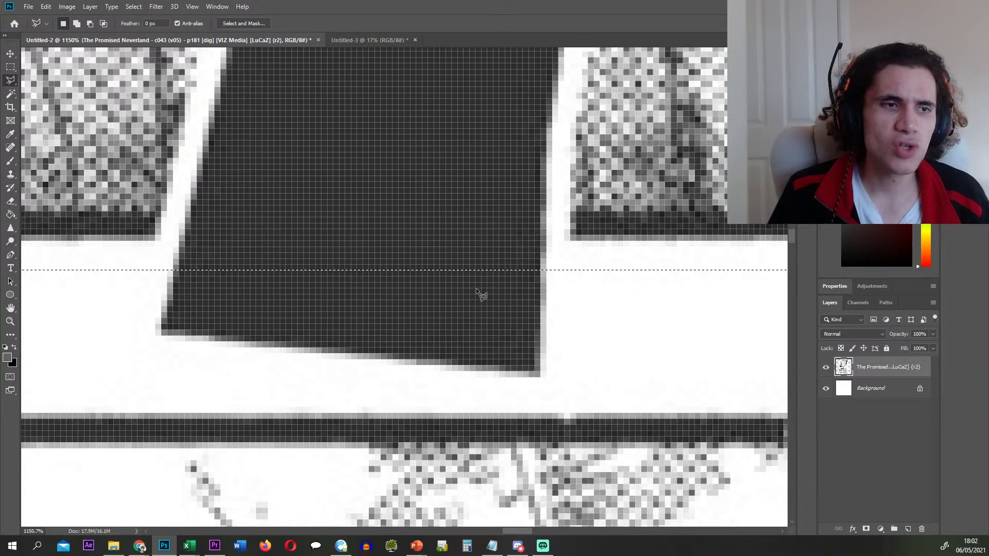
scroll(472, 287, down, 1)
scroll(499, 302, up, 1)
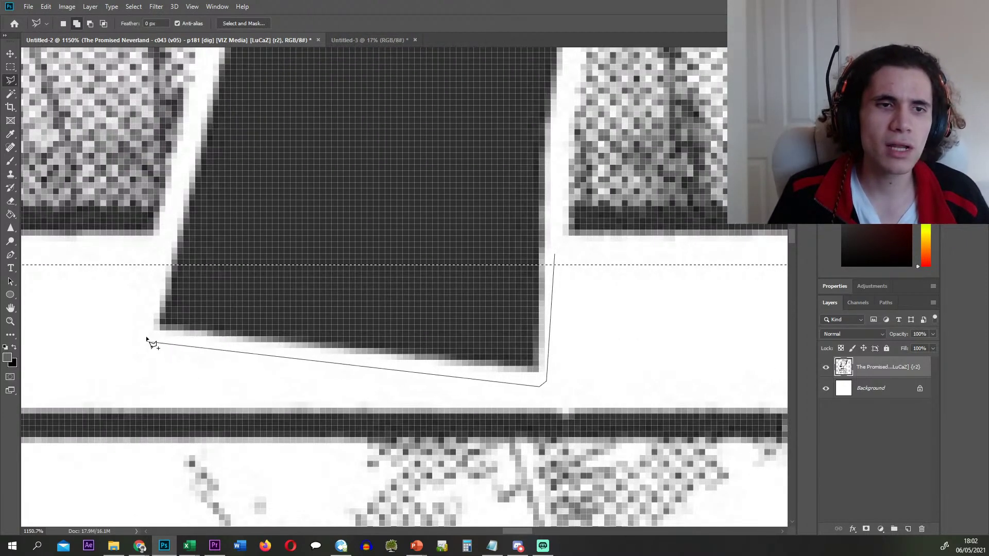
click(170, 240)
scroll(302, 247, down, 12)
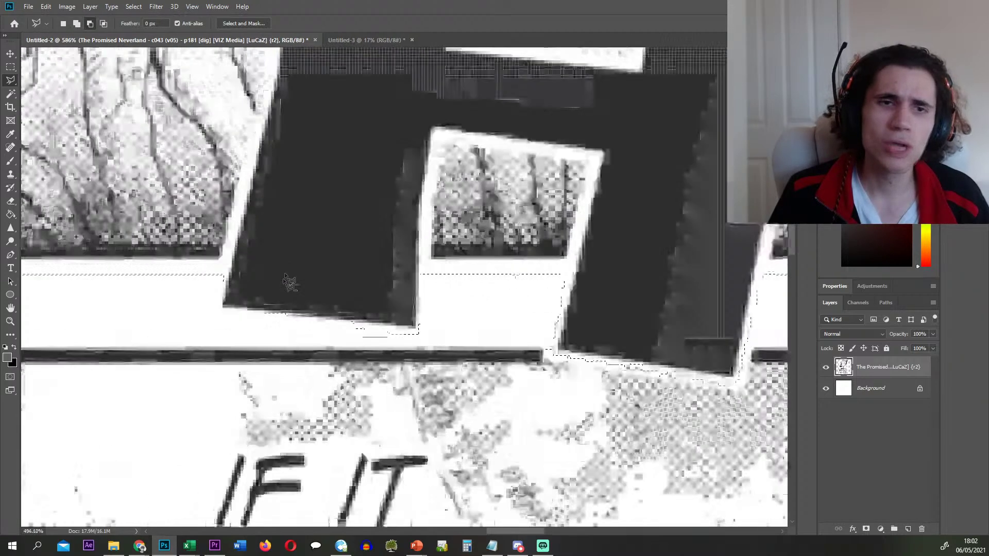
- Try to cut the selected "CRASH" panel from the page layer, and undo the cut
scroll(307, 278, down, 2)
key(ctrl+x)
scroll(333, 286, down, 3)
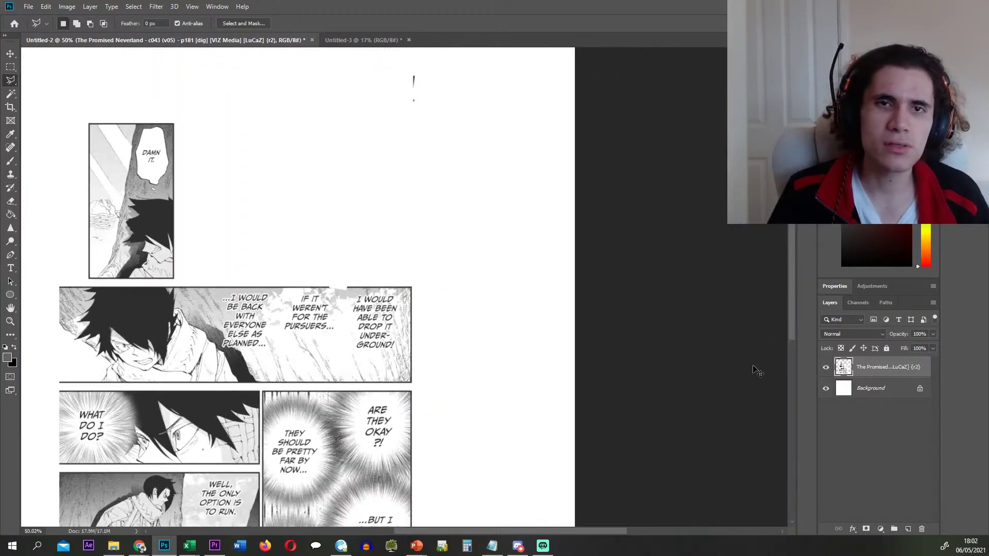
key(ctrl+z)
- Add the tips of the letter C that overhang the panel's right border to the "CRASH" selection
scroll(404, 111, up, 4)
scroll(408, 115, up, 3)
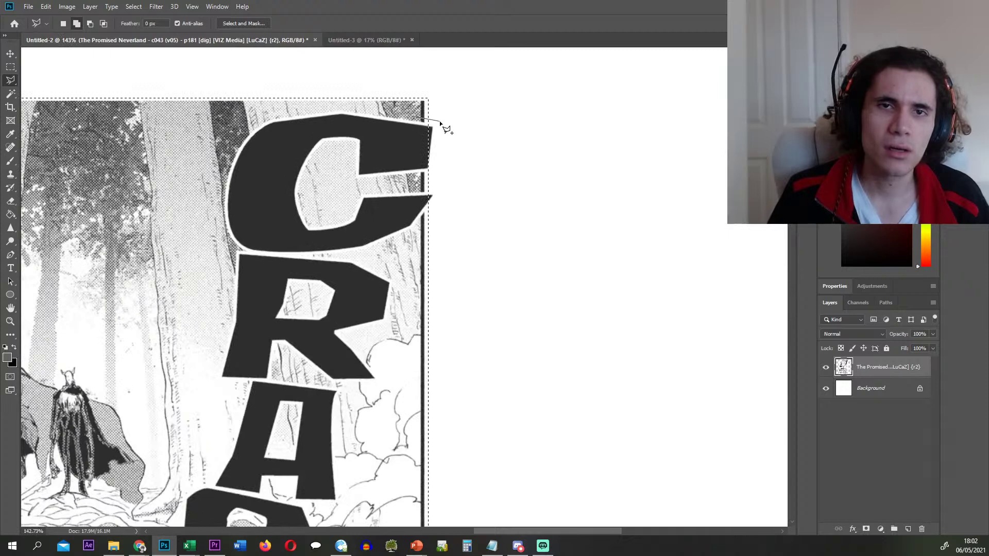
double_click(395, 229)
- Cut the "CRASH" panel onto its own layer, hide that layer and reselect the page layer
key(ctrl+x)
scroll(401, 230, down, 5)
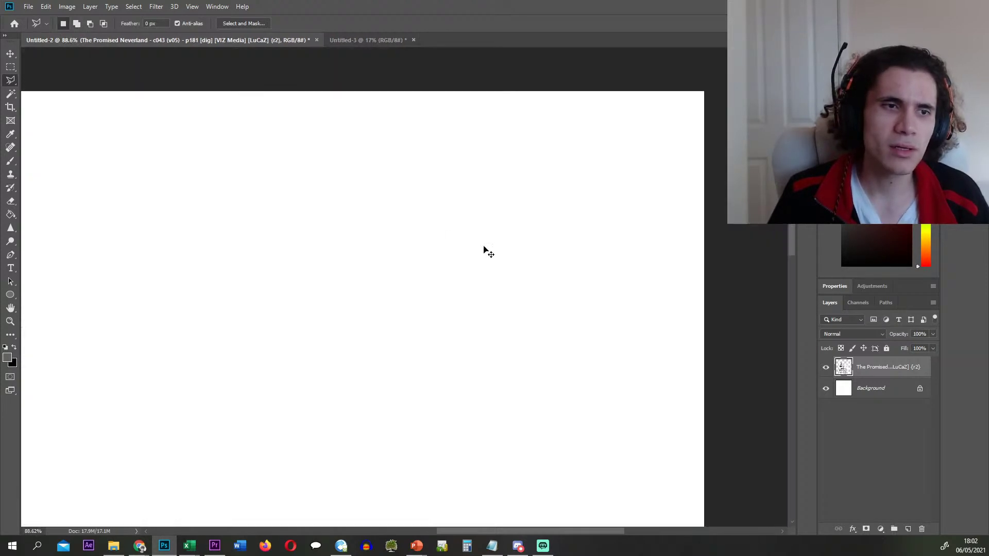
scroll(411, 265, down, 2)
scroll(567, 309, down, 2)
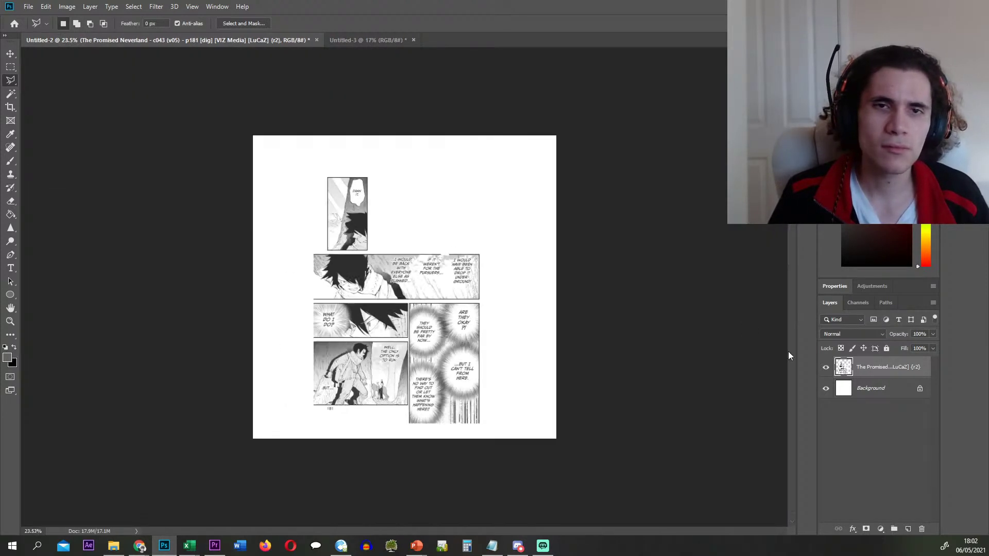
key(ctrl+v)
click(826, 386)
click(826, 367)
click(826, 388)
click(886, 388)
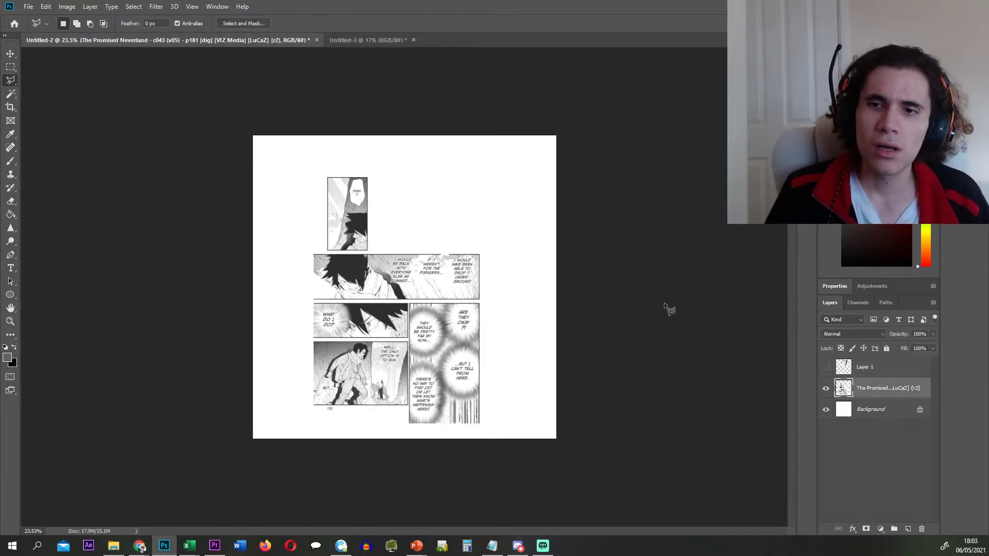
- Select the narrow "DAMN IT." panel with a rectangular marquee, cut it onto its own layer and hide that layer
scroll(324, 163, up, 3)
key(m)
scroll(267, 101, up, 3)
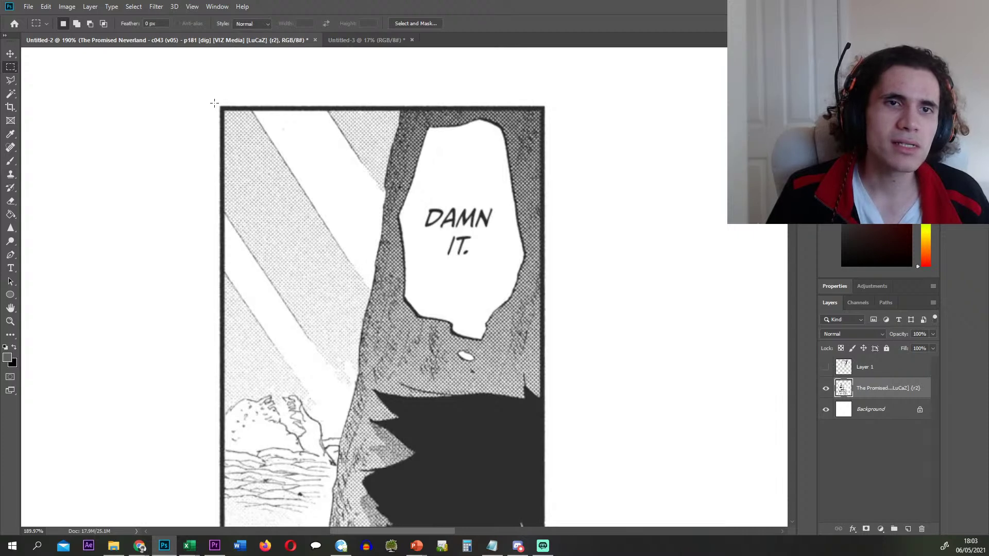
drag(402, 206, 548, 320)
scroll(455, 311, down, 4)
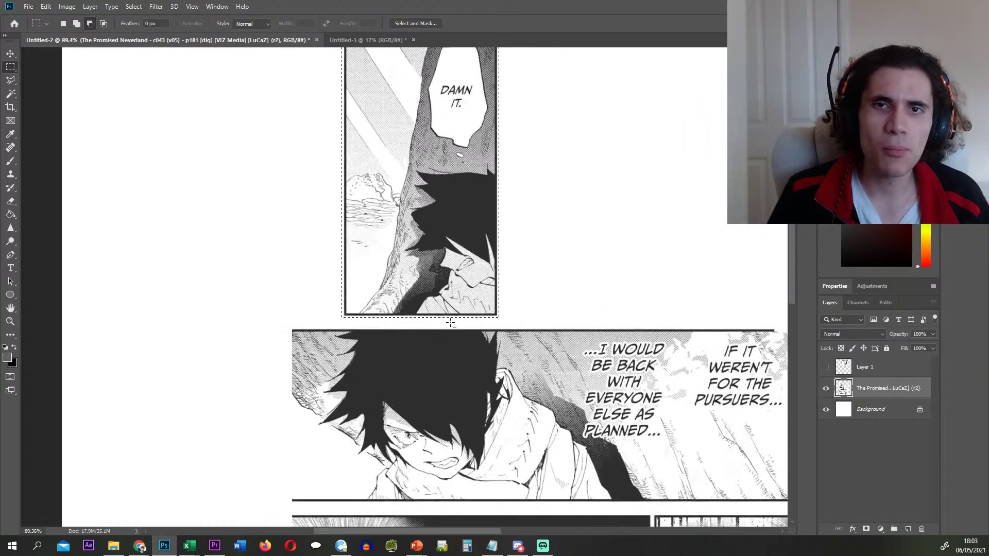
key(ctrl+x)
key(ctrl+v)
click(826, 388)
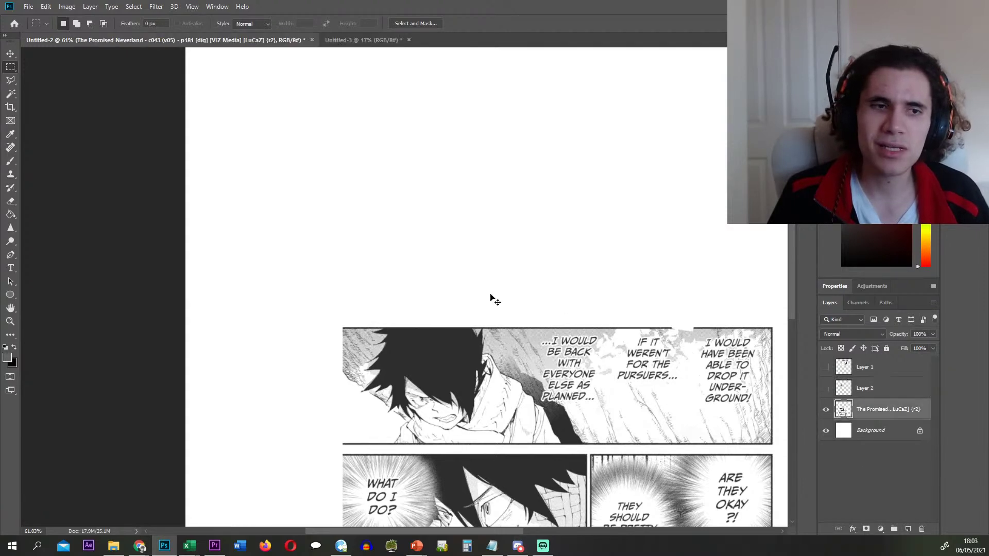
- Cut the wide "...I WOULD BE BACK WITH EVERYONE ELSE AS PLANNED..." panel onto its own layer and hide it
scroll(514, 311, up, 3)
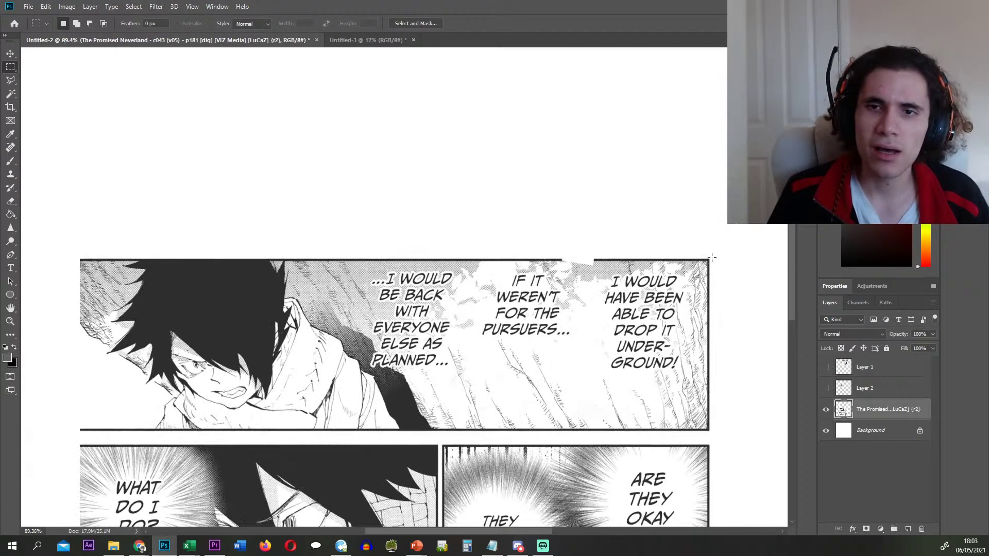
drag(712, 256, 76, 433)
key(ctrl+x)
key(ctrl+v)
click(826, 409)
scroll(707, 416, down, 1)
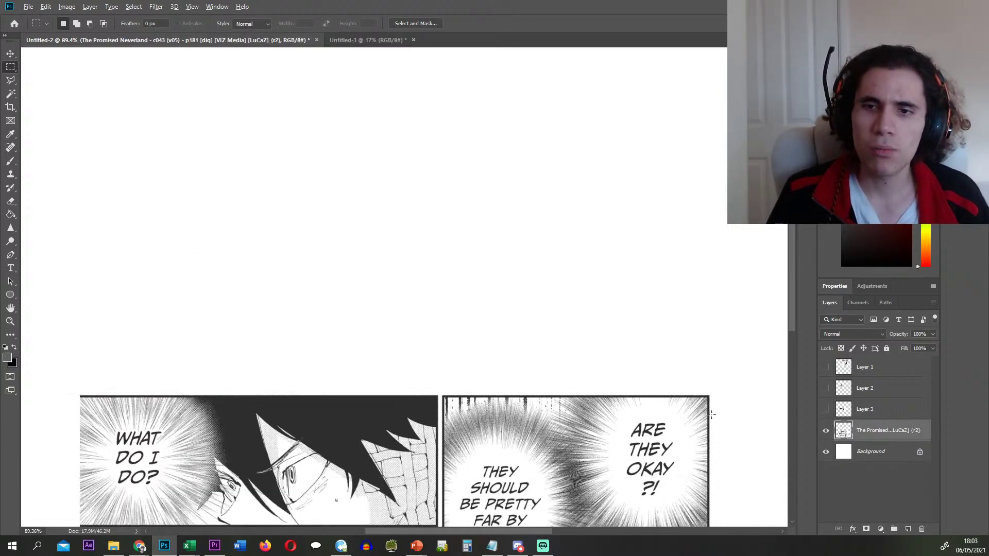
- Cut the tall "ARE THEY OKAY?!" panel onto its own layer, hide that layer and reselect the page layer
scroll(707, 416, up, 2)
drag(702, 394, 316, 468)
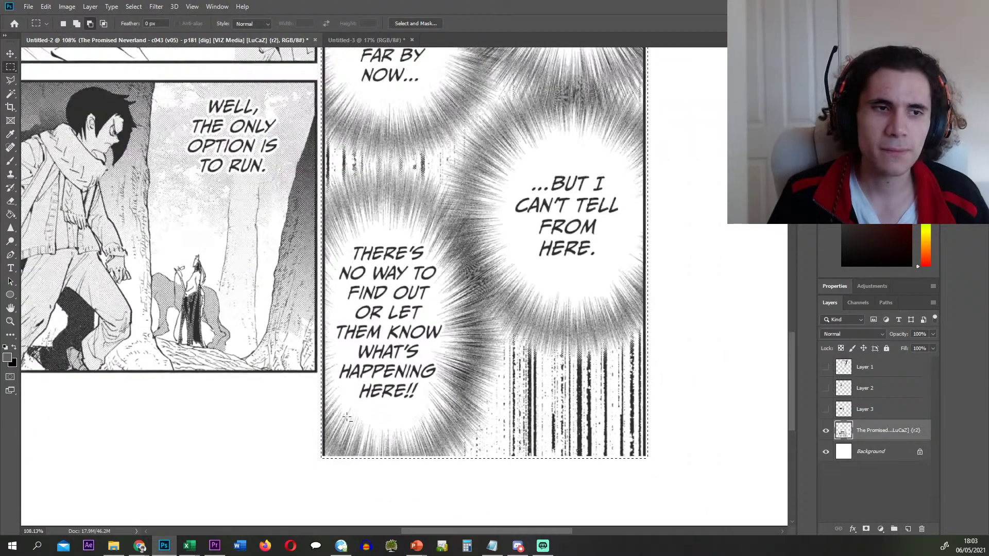
scroll(348, 400, down, 5)
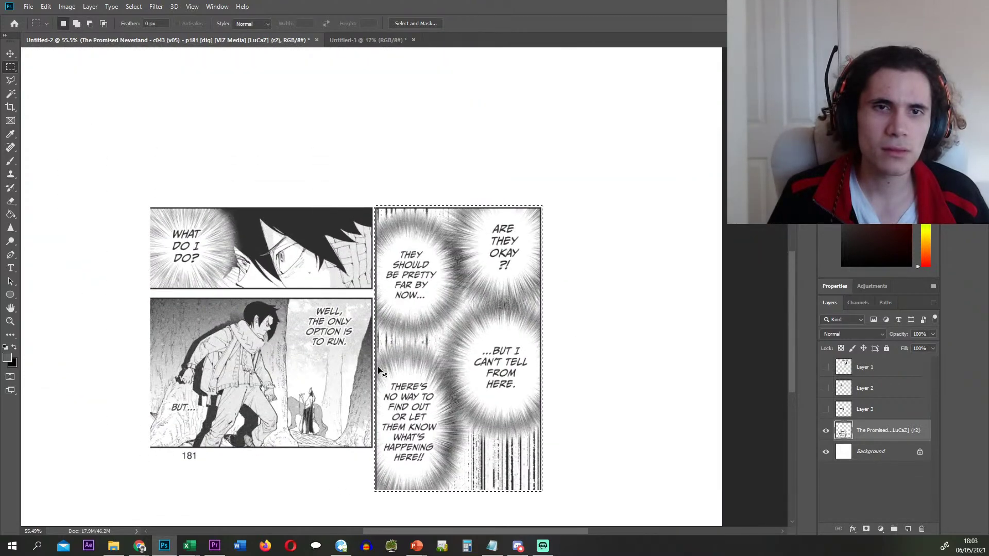
key(ctrl+x)
key(ctrl+v)
click(826, 430)
- Cut the "WHAT DO I DO?" panel onto its own layer, hide that layer and reselect the page layer
scroll(221, 223, up, 5)
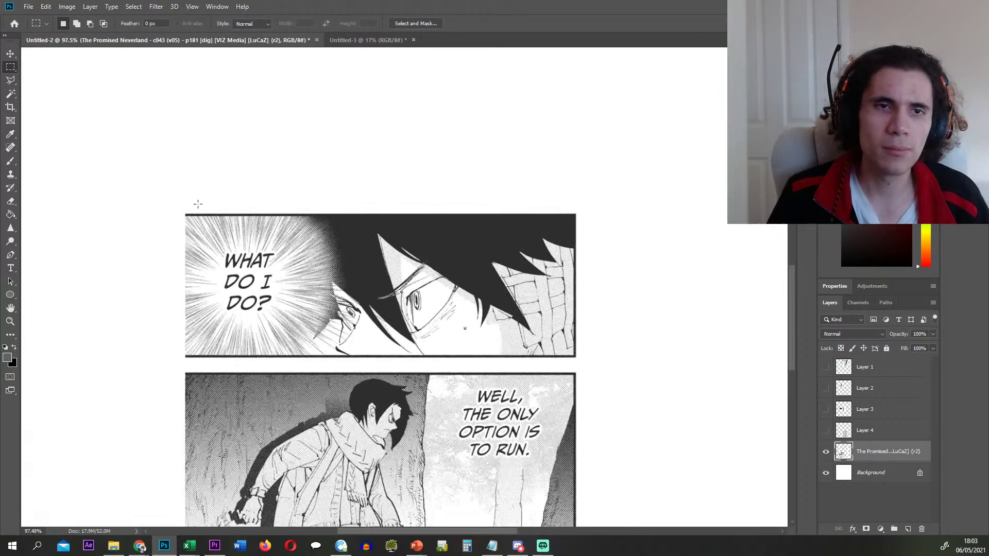
drag(177, 209, 629, 446)
key(ctrl+x)
key(ctrl+v)
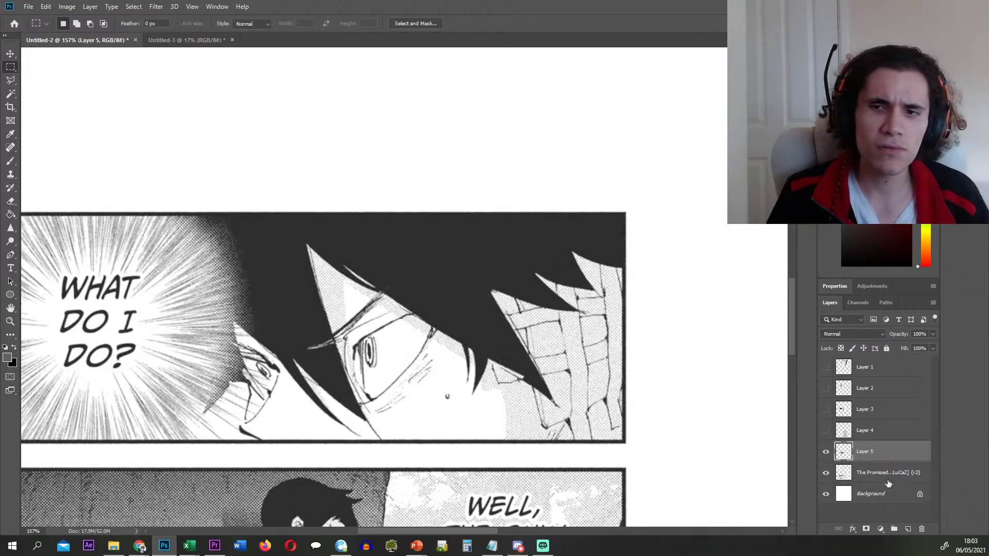
click(825, 451)
- Select the "WELL, THE ONLY OPTION IS TO RUN." panel with a rectangular marquee and cut it onto its own layer
scroll(530, 360, down, 3)
scroll(588, 396, up, 2)
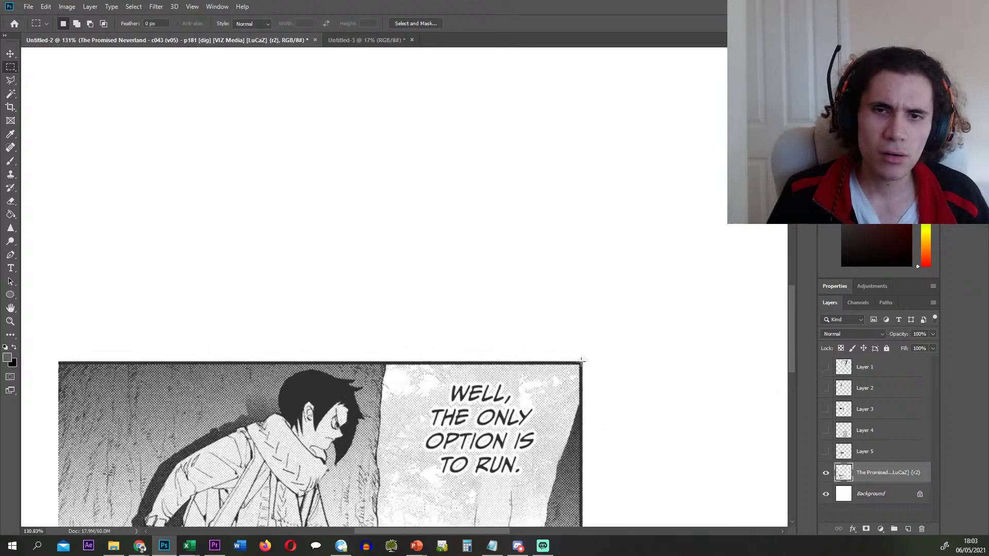
drag(281, 472, 56, 367)
scroll(212, 395, down, 2)
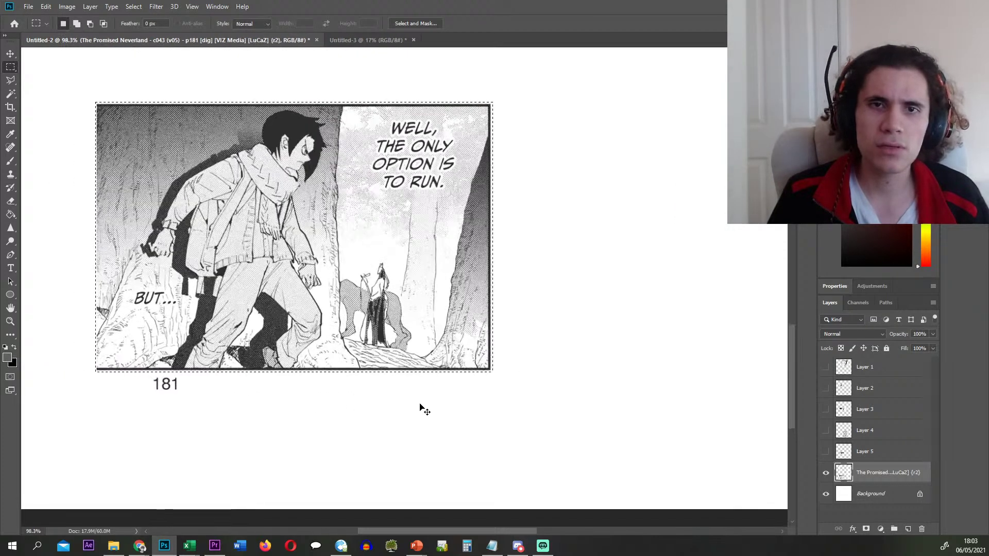
key(ctrl+x)
key(ctrl+shift+v)
- Delete the leftover page layer with the page number and make all the hidden panel layers visible again
click(863, 495)
key(Delete)
drag(826, 451, 826, 367)
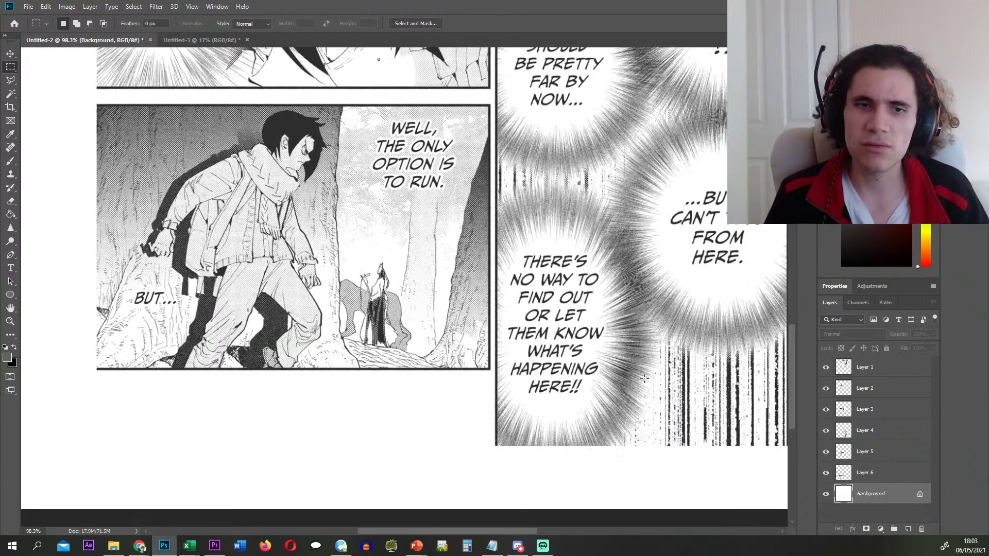
- Export the "CRASH" panel layer as image 177 in New folder (2) of Episode 2
scroll(694, 379, down, 6)
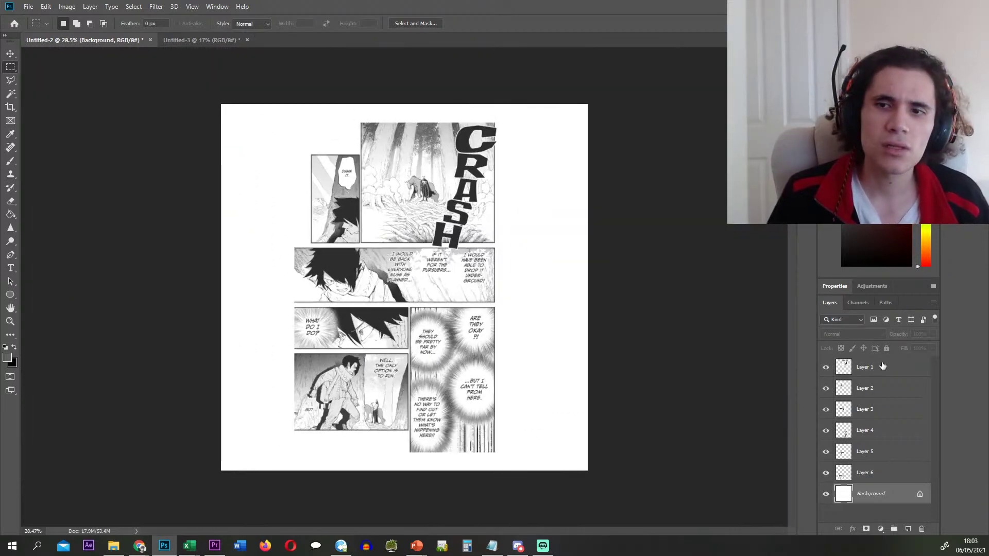
right_click(849, 376)
click(775, 188)
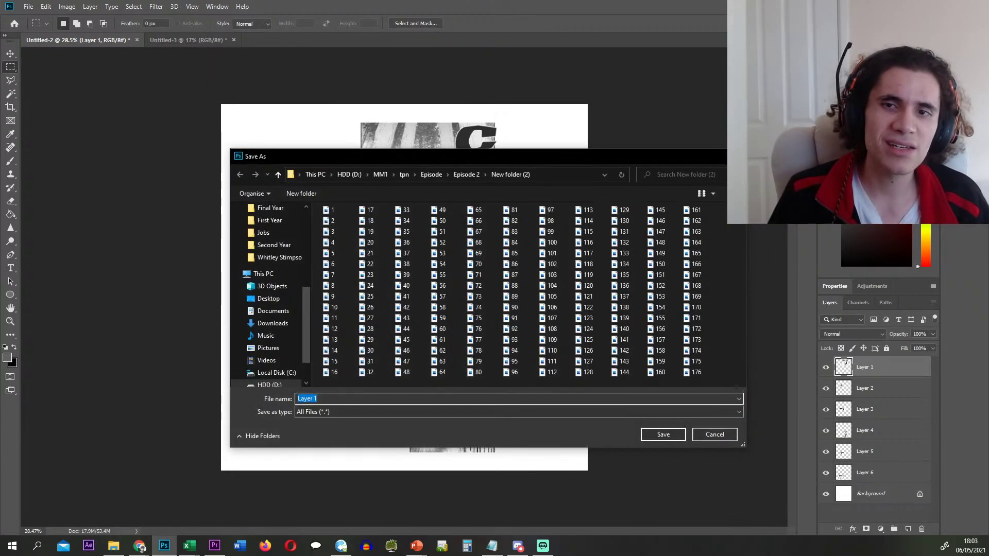
text(177)
key(Return)
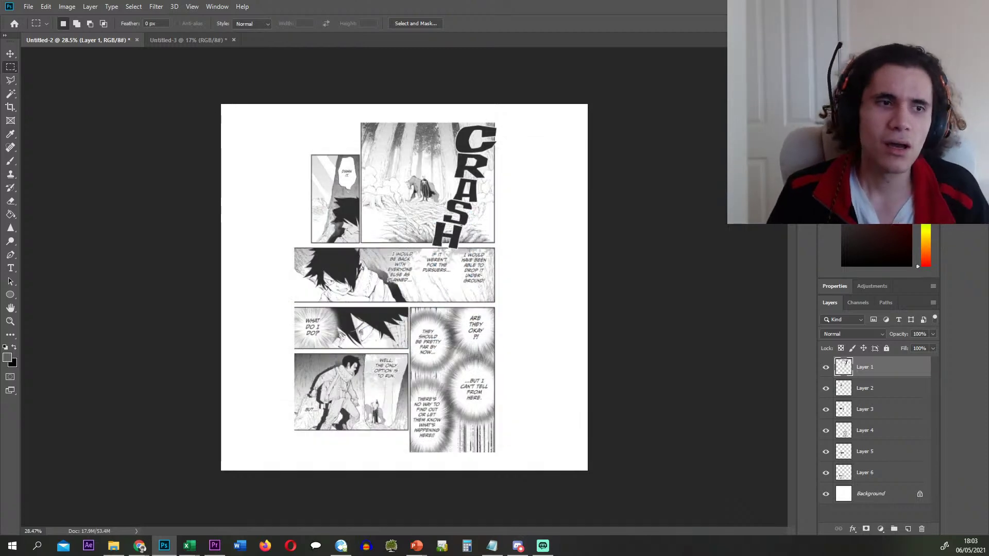
- Check the latest exported panel image in New folder (2) in File Explorer, and return to Photoshop
key(alt+Tab)
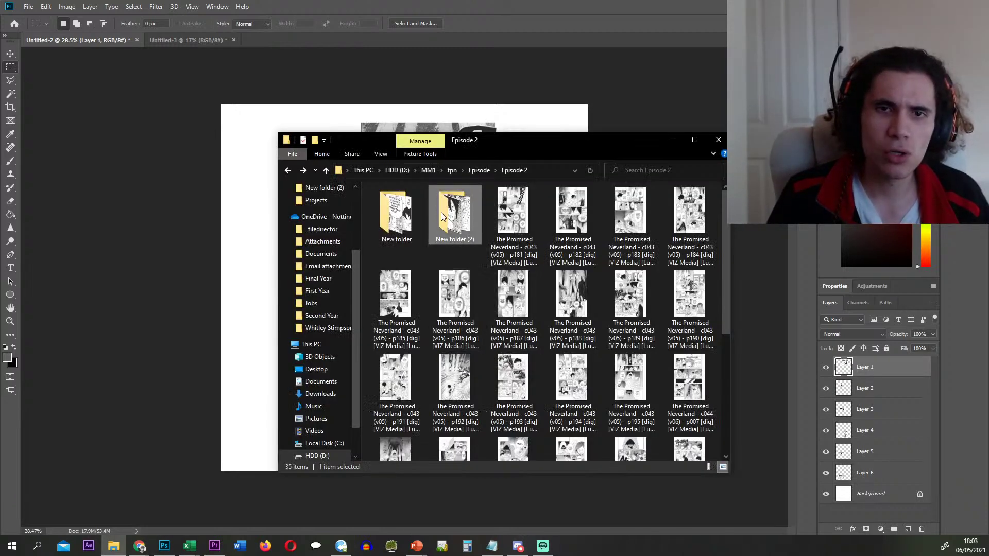
double_click(456, 224)
scroll(454, 258, down, 20)
scroll(456, 263, down, 5)
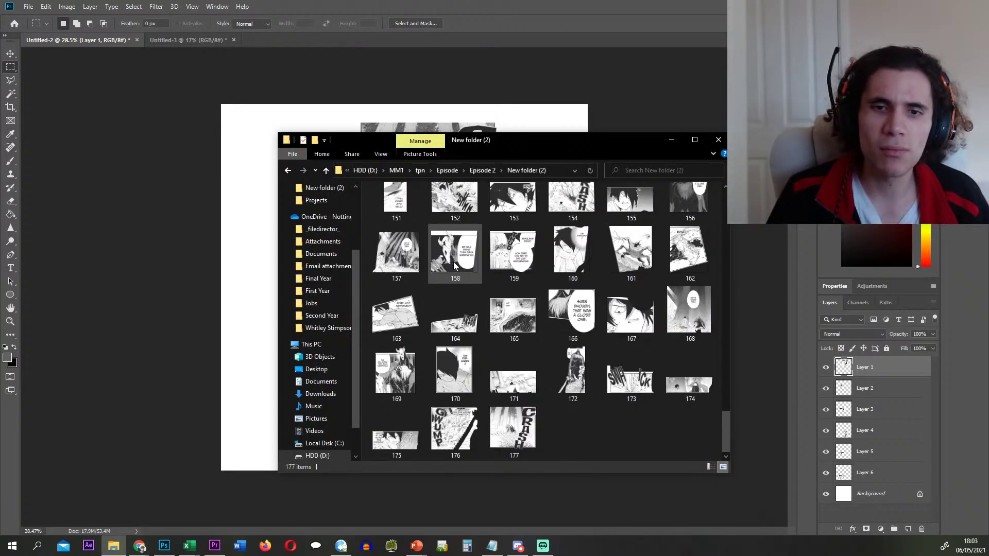
click(288, 170)
click(672, 139)
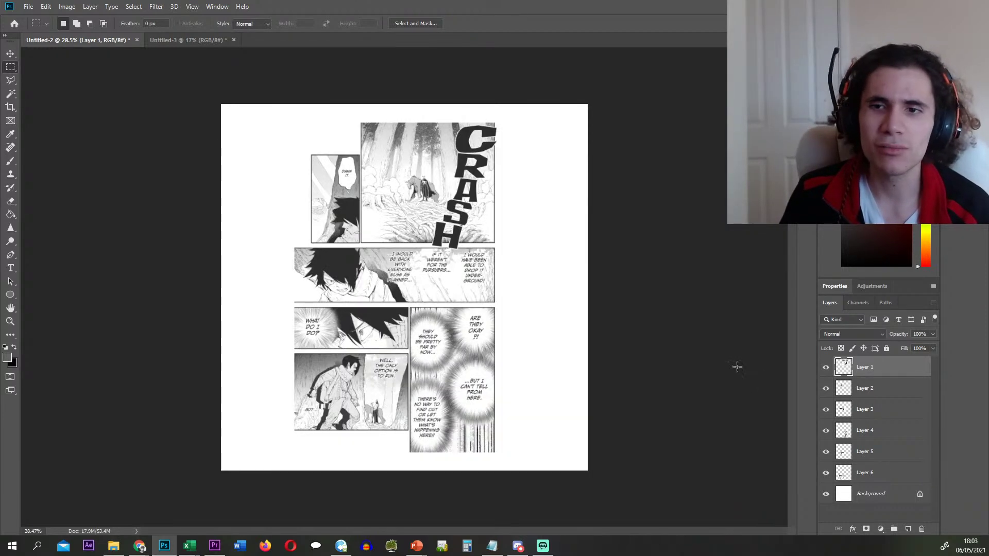
- Delete the exported "CRASH" layer and export the narrow "DAMN IT." panel layer as image 178
key(Delete)
right_click(895, 369)
click(835, 161)
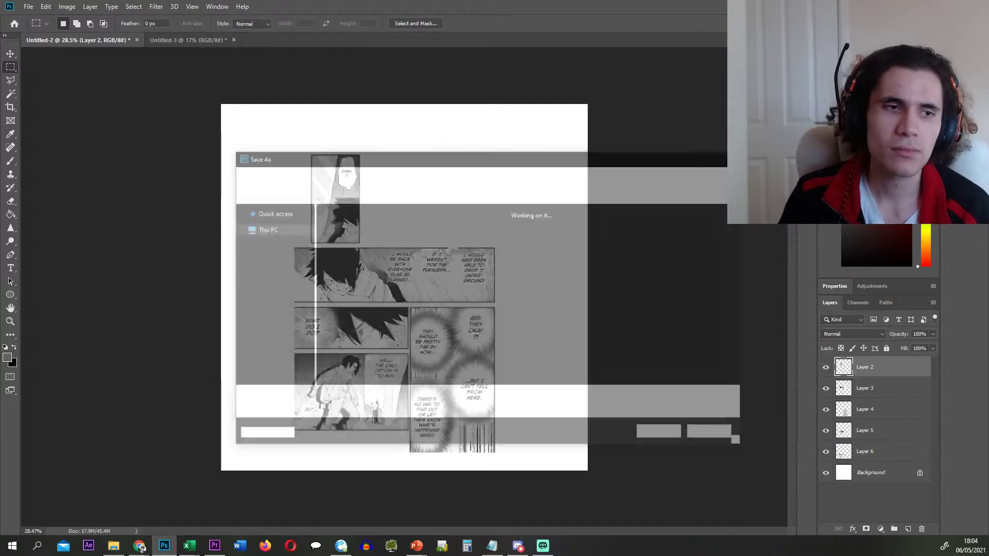
text(159)
key(Return)
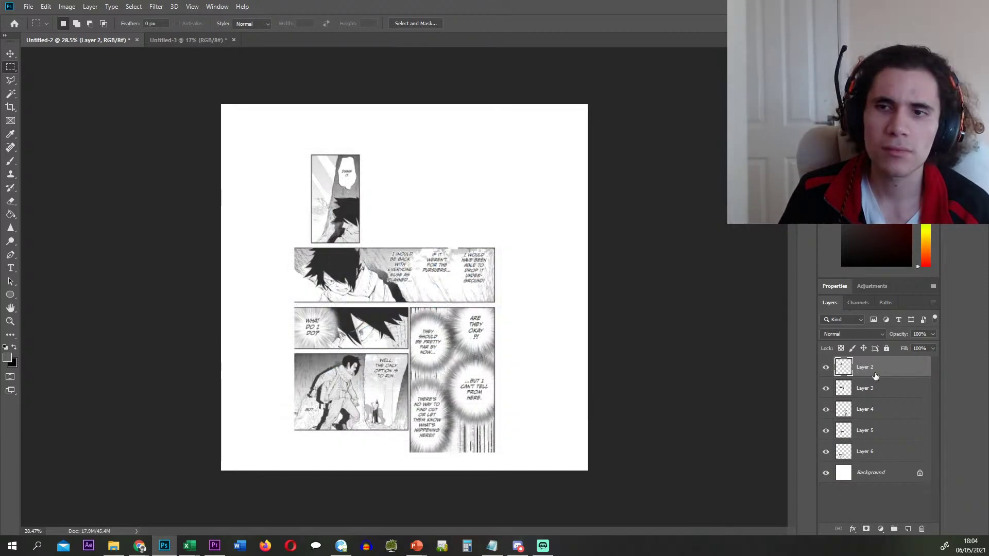
- Delete the exported "DAMN IT." layer and export the wide "I WOULD BE BACK WITH EVERYONE ELSE AS PLANNED" panel as image 179
key(Delete)
right_click(884, 372)
click(835, 162)
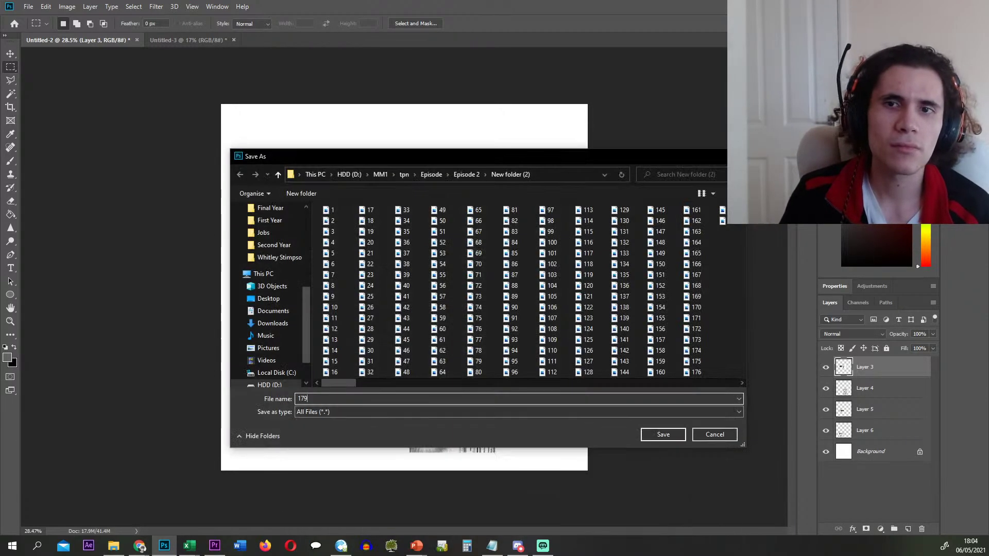
key(Escape)
- Export the tall "ARE THEY OKAY?!" panel as image 180, deleting its layer and the already exported wide panel's layer
right_click(876, 363)
key(Escape)
key(Delete)
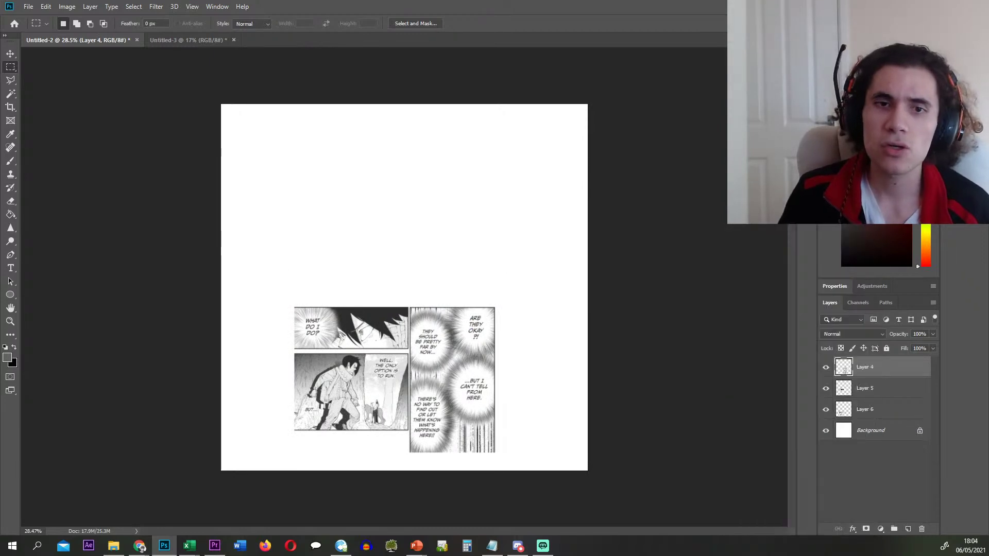
key(ctrl+shift+s)
key(Escape)
key(Delete)
right_click(901, 368)
click(834, 170)
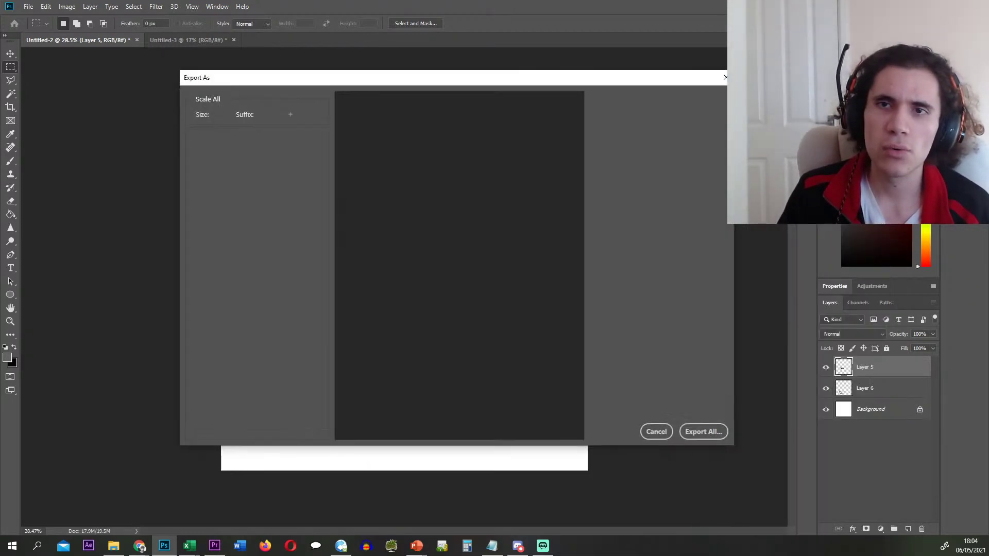
click(724, 78)
- Export the "WHAT DO I DO?" panel layer as image 181 and delete that layer
right_click(877, 367)
click(840, 178)
text(191)
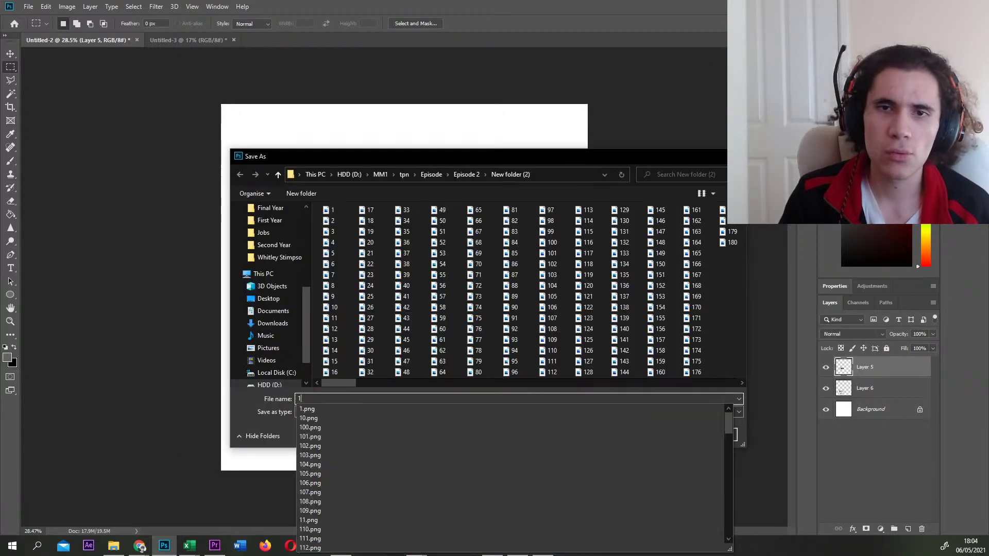
key(Return)
key(Delete)
- Export the "WELL, THE ONLY OPTION IS TO RUN." panel layer as image 182 and delete that layer
right_click(875, 365)
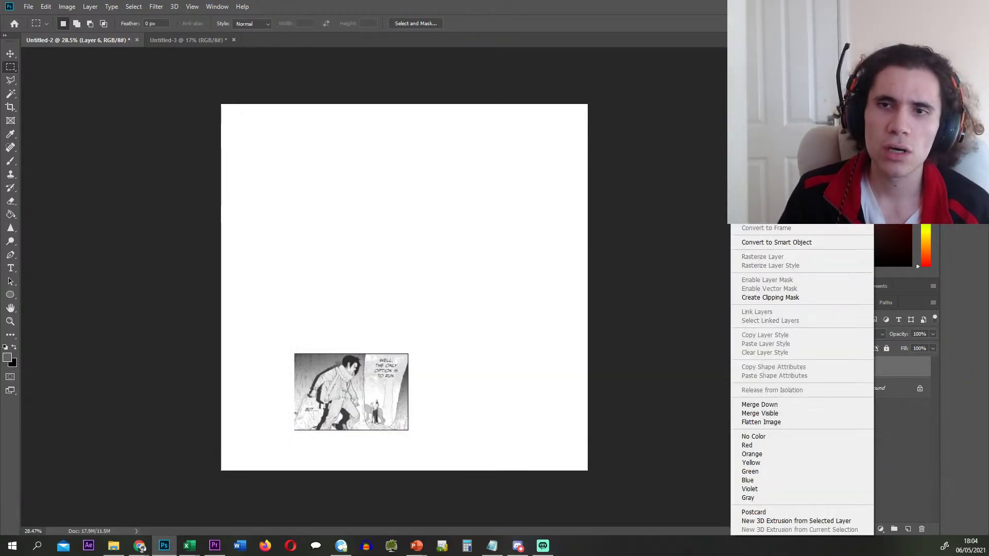
click(840, 178)
key(Escape)
key(Escape)
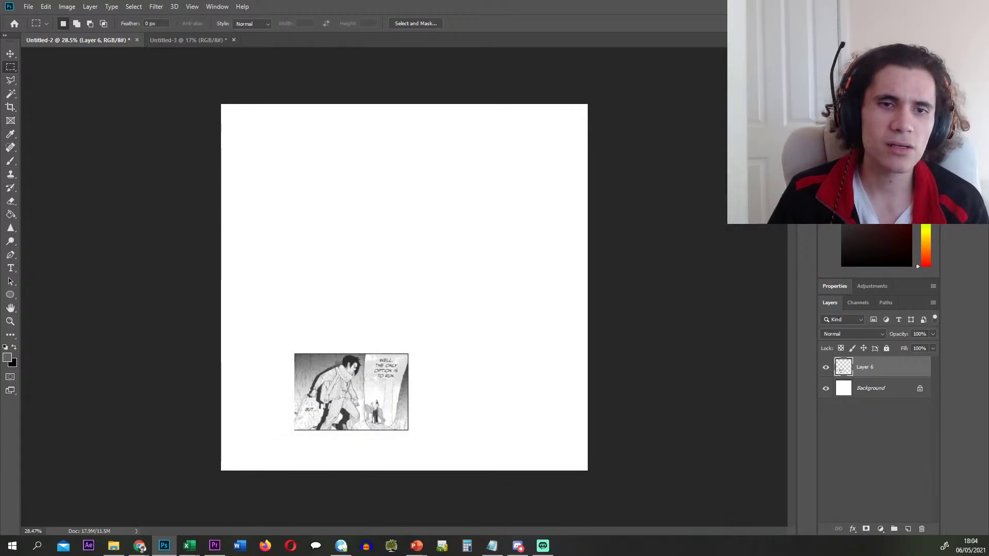
key(Delete)
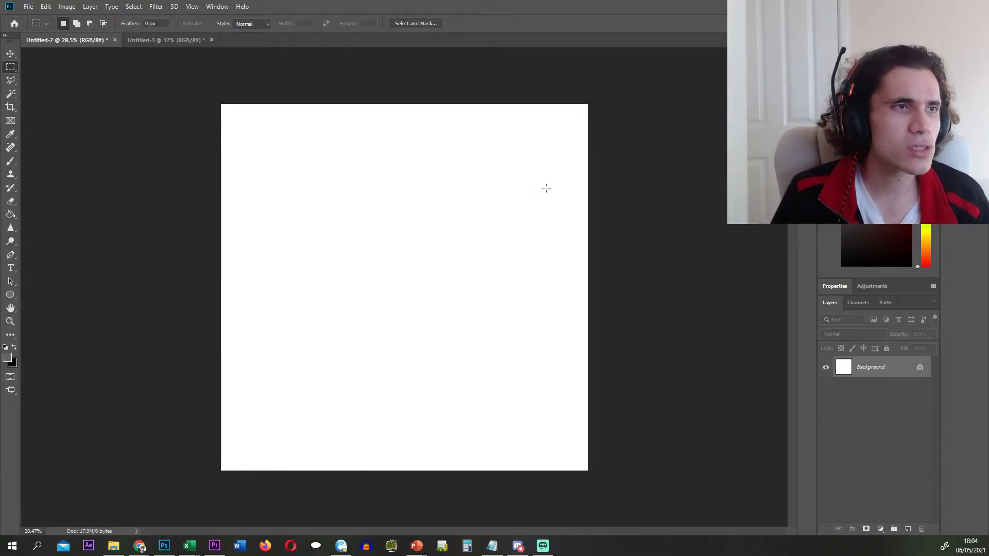
- Switch to File Explorer, review the newest panel images in New folder (2) and go back to the Episode 2 folder
key(alt+Tab)
click(503, 223)
double_click(455, 212)
scroll(464, 241, down, 20)
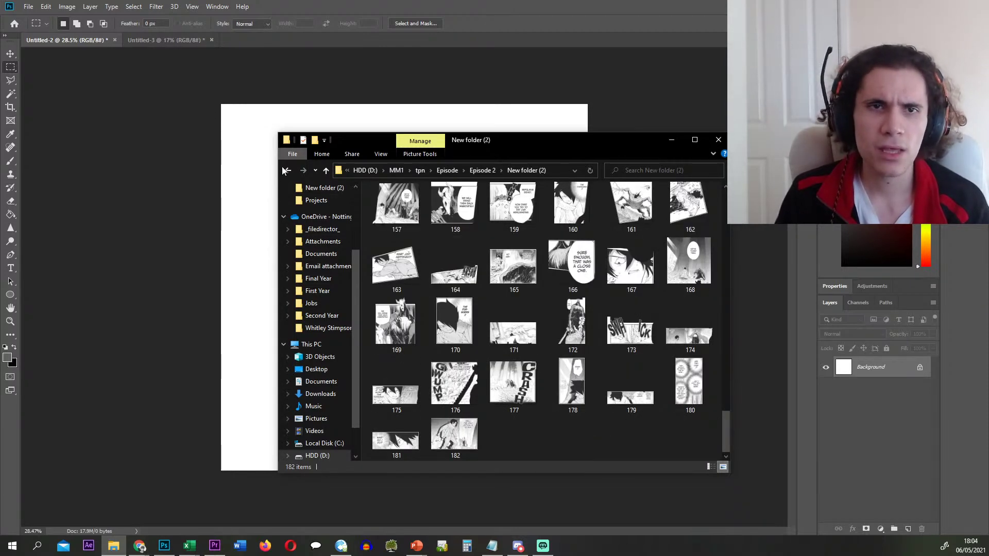
click(287, 171)
- Place manga page p182 from the Episode 2 folder onto the blank Photoshop canvas at 100% scale
drag(493, 224, 374, 120)
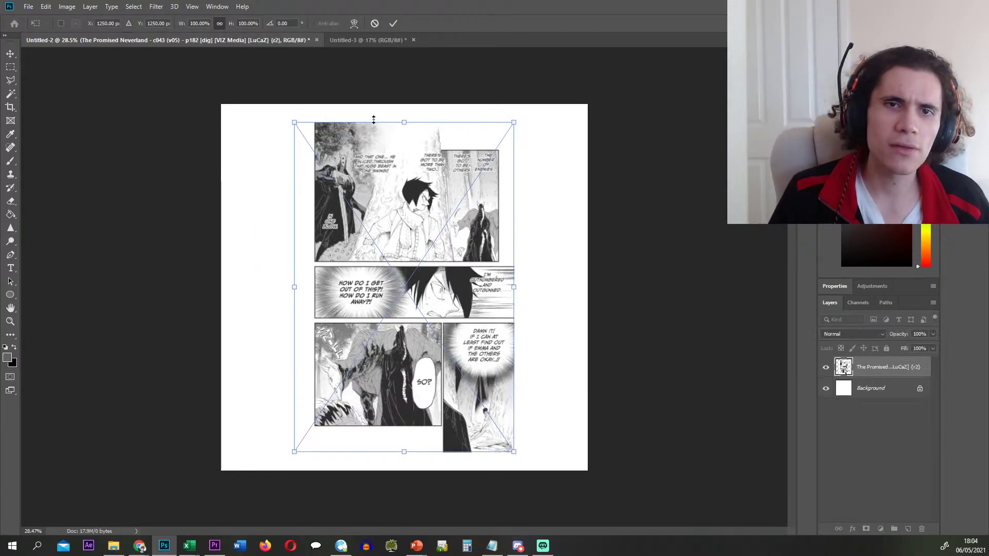
click(393, 24)
- Select the large top panel of page p182 with a rectangular marquee and cut it onto its own layer
scroll(414, 139, up, 5)
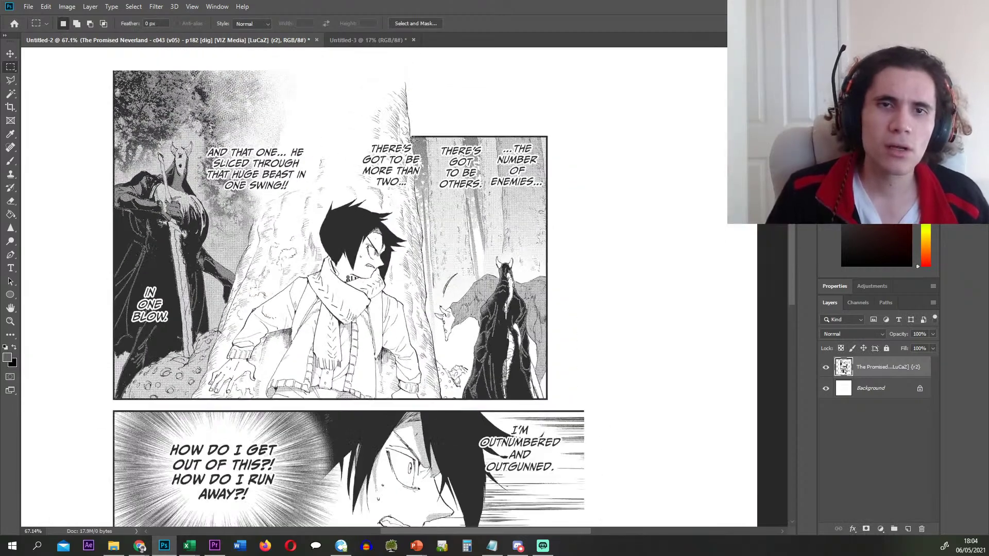
scroll(414, 139, up, 2)
scroll(400, 140, down, 1)
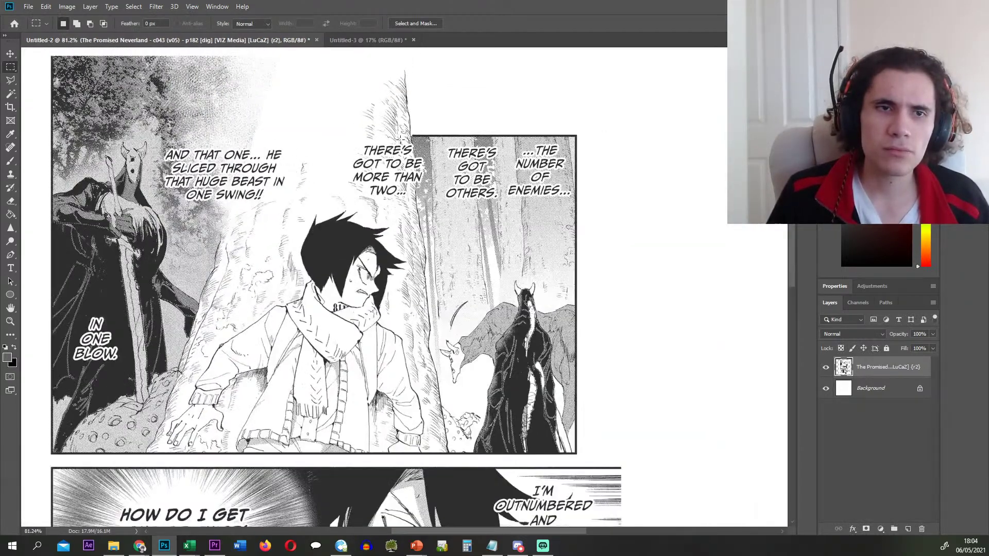
scroll(400, 143, left, 1)
scroll(448, 138, up, 2)
scroll(447, 139, down, 3)
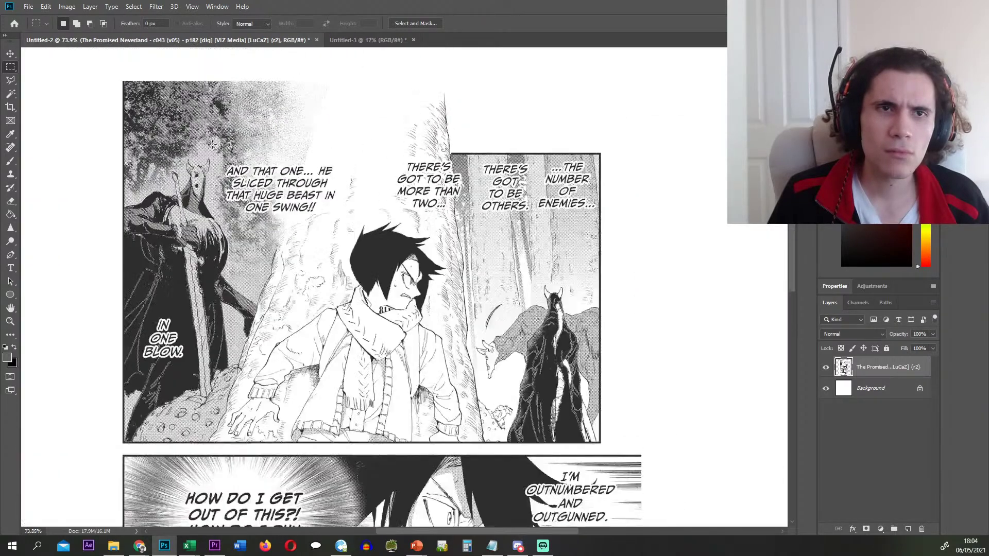
scroll(123, 86, up, 2)
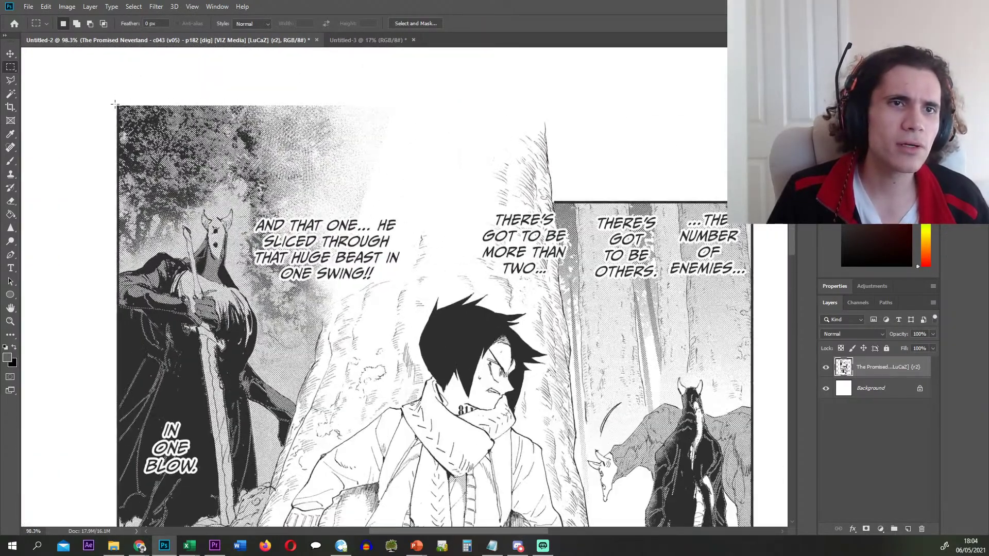
drag(247, 251, 755, 408)
scroll(637, 356, down, 3)
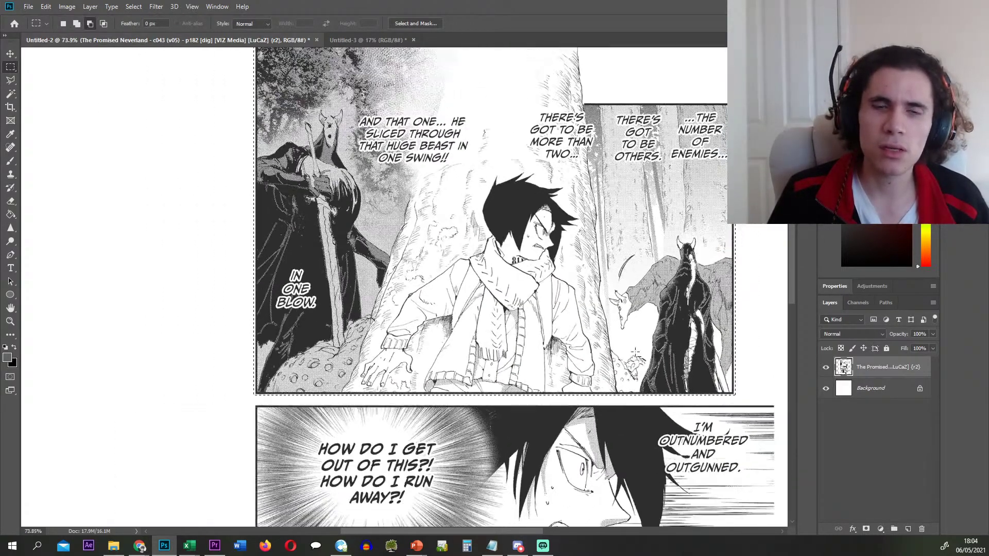
key(ctrl+x)
key(ctrl+v)
- Hide the large top panel's layer and reselect the page layer
scroll(439, 318, down, 3)
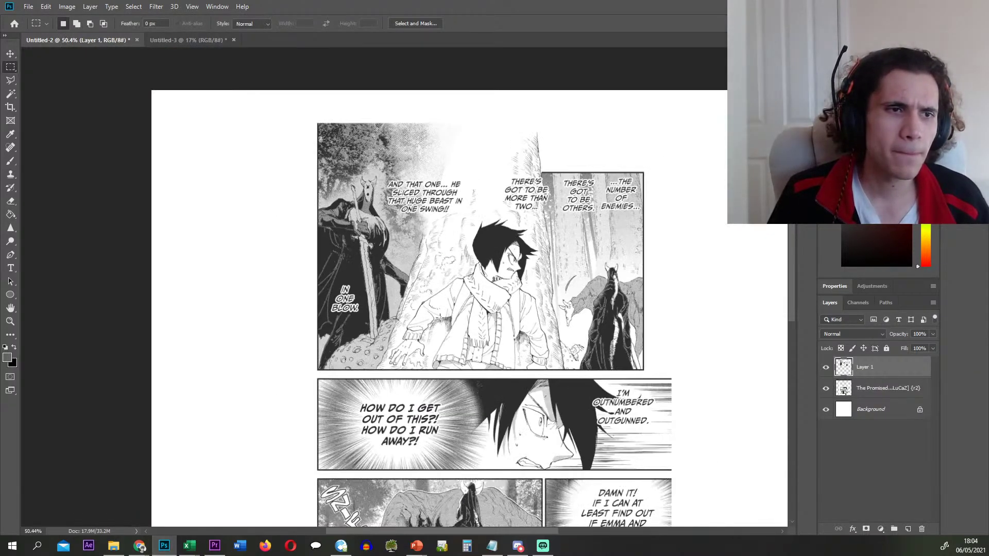
scroll(440, 318, down, 2)
scroll(439, 320, right, 7)
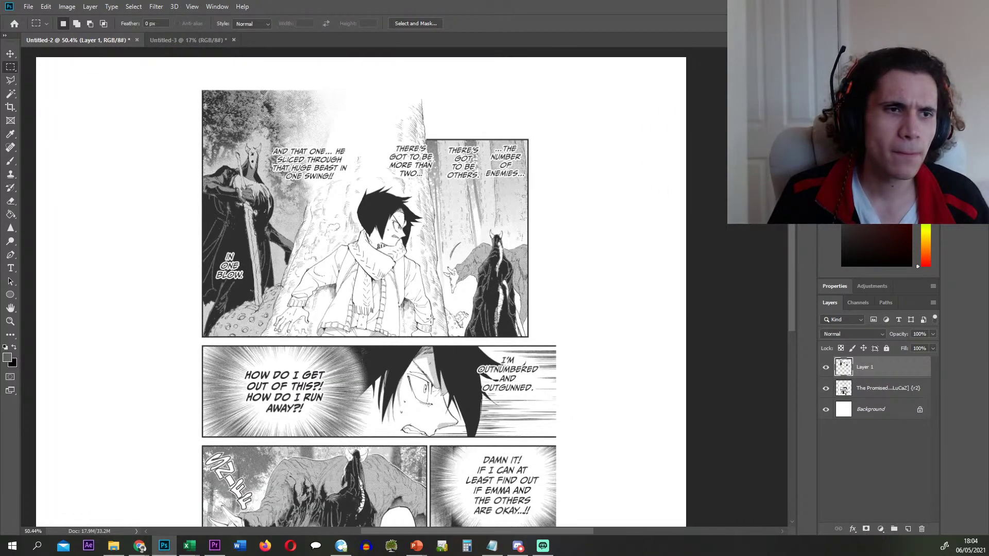
scroll(430, 318, down, 2)
click(825, 367)
click(876, 388)
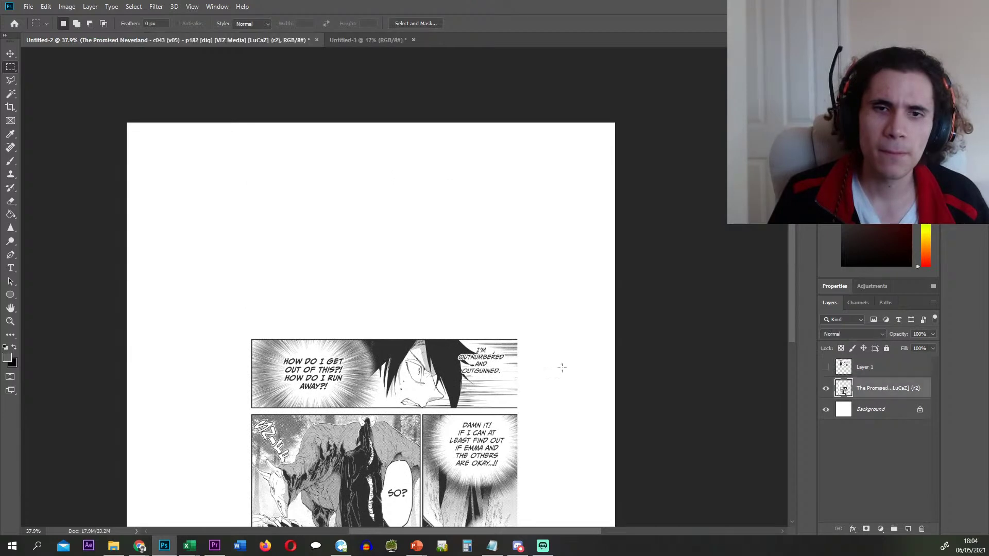
- Cut the wide "HOW DO I GET OUT OF THIS?!" panel onto its own layer, hide it and reselect the page layer
scroll(263, 334, up, 7)
drag(260, 330, 665, 389)
key(ctrl+x)
key(ctrl+shift+v)
click(845, 411)
click(826, 388)
- Cut the "DAMN IT!" panel of page p182 onto its own layer, hide it and reselect the page layer
scroll(482, 309, down, 5)
scroll(607, 312, up, 3)
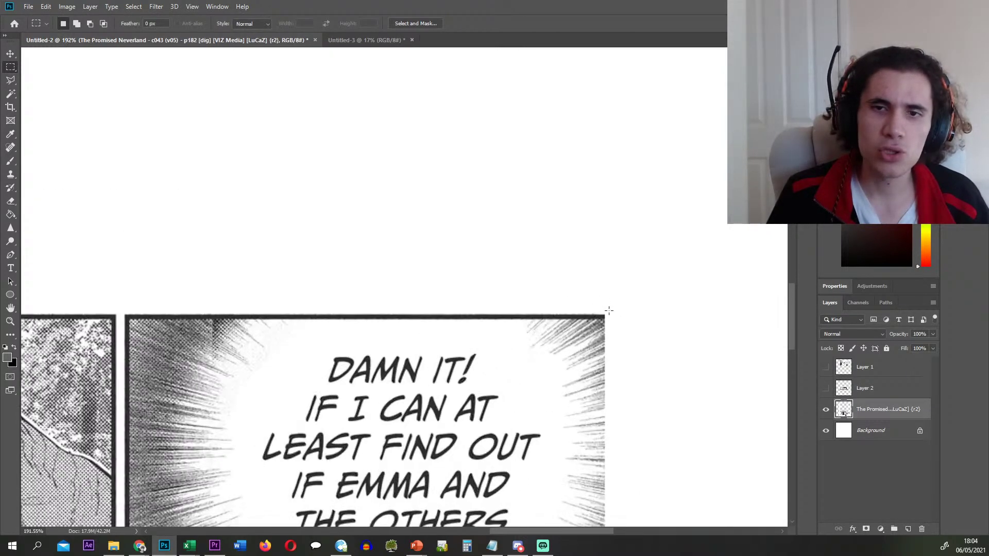
drag(608, 310, 123, 414)
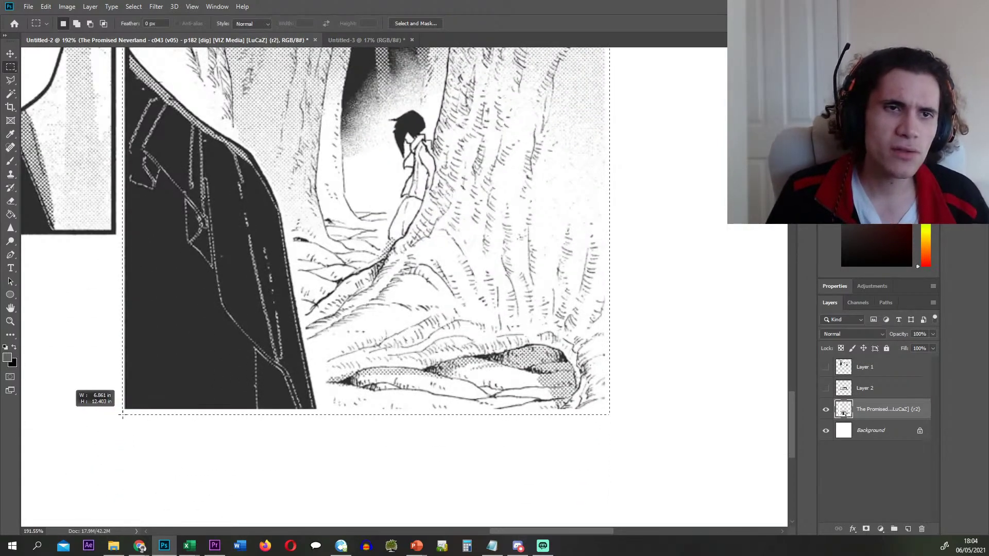
scroll(278, 368, down, 5)
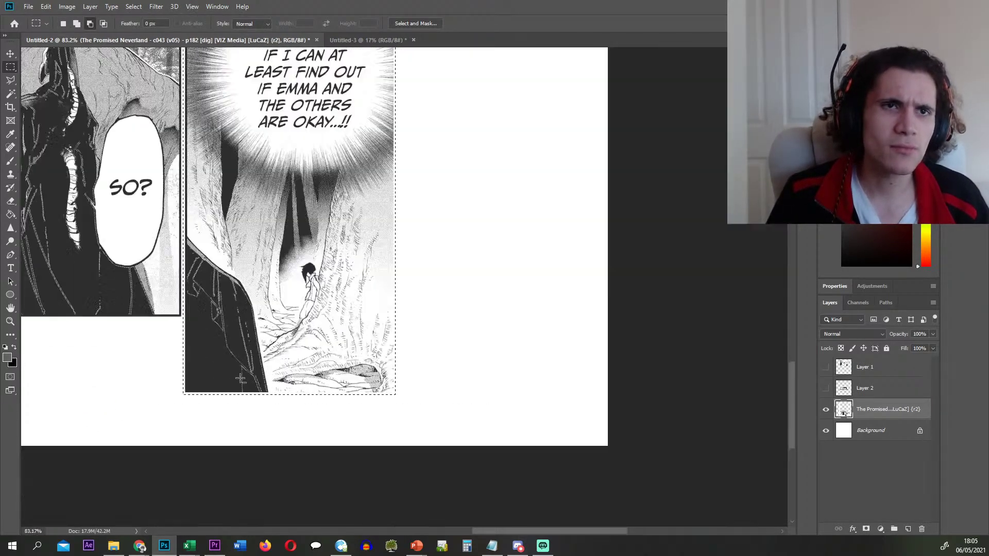
key(ctrl+shift+j)
click(884, 432)
click(826, 409)
scroll(283, 268, down, 2)
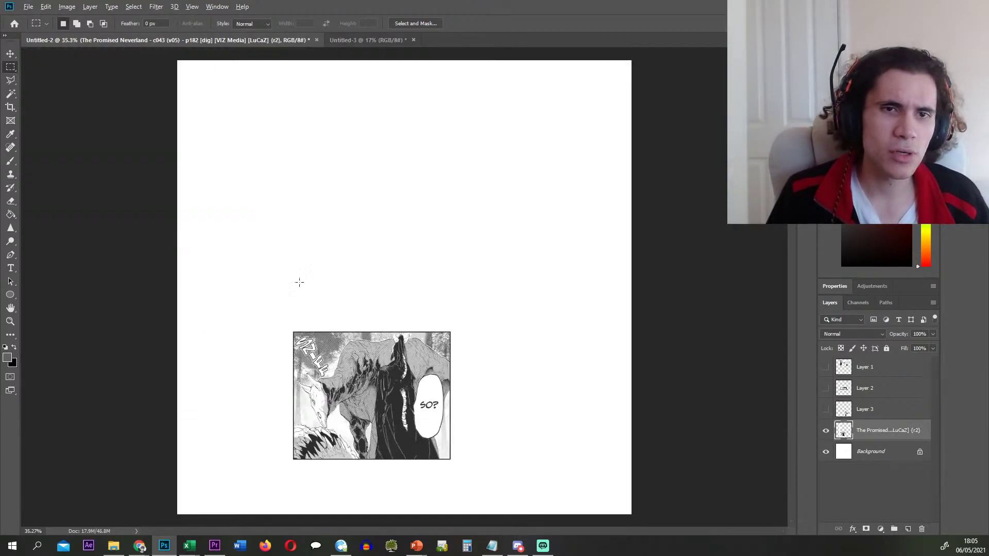
- Select the remaining "SO?" panel with a rectangular marquee and cut it onto its own layer
scroll(294, 347, up, 5)
scroll(294, 348, up, 4)
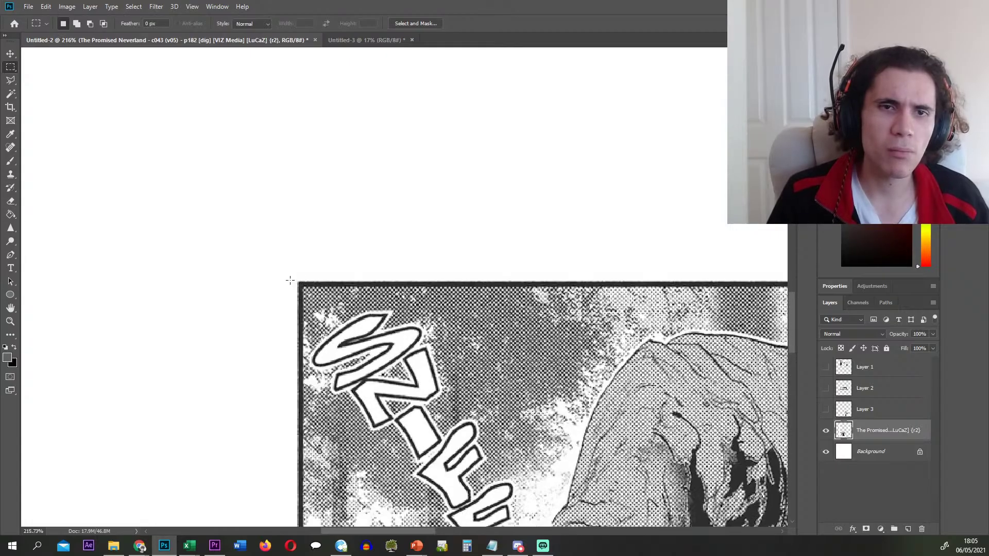
drag(293, 279, 670, 404)
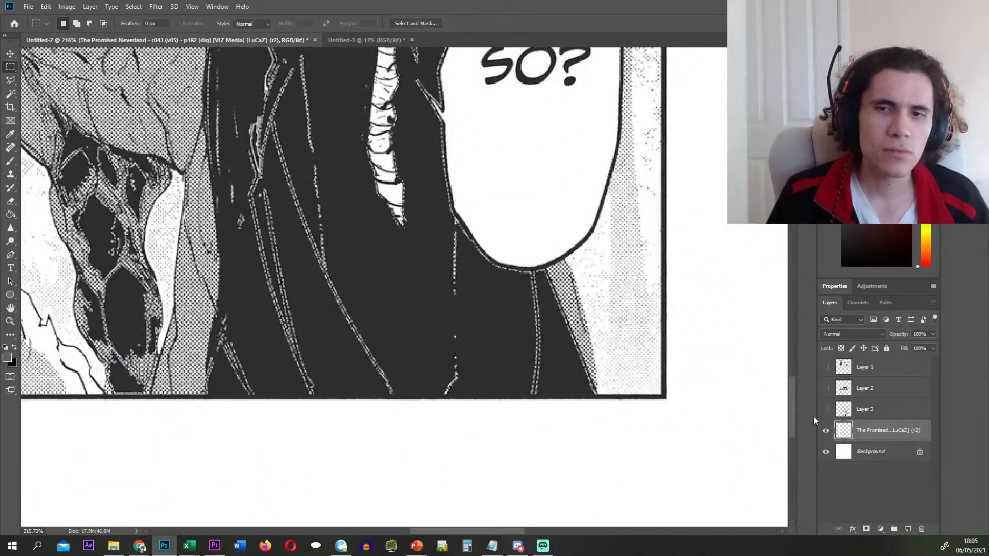
key(ctrl+j)
scroll(436, 351, down, 5)
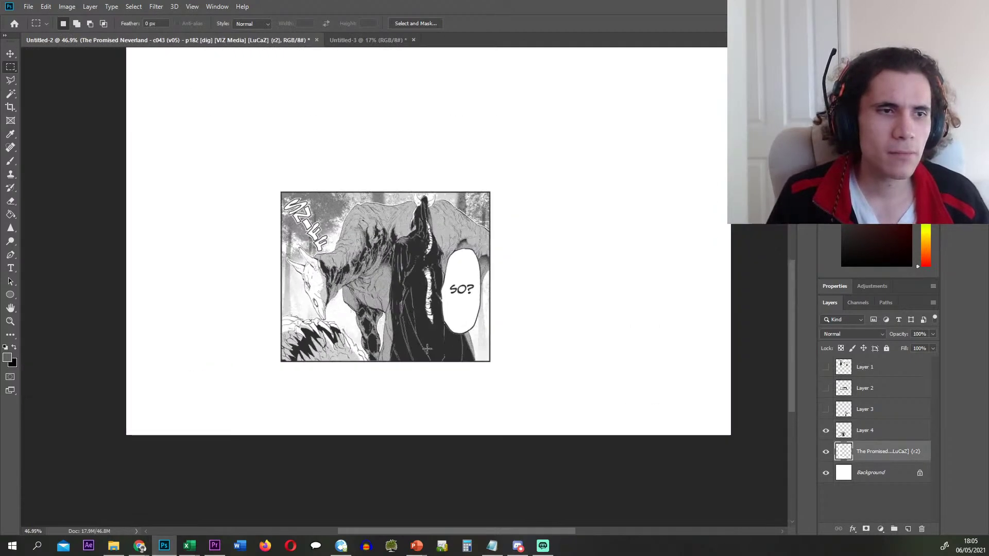
- Delete the emptied page p182 layer and make the three hidden panel layers visible
scroll(427, 348, down, 2)
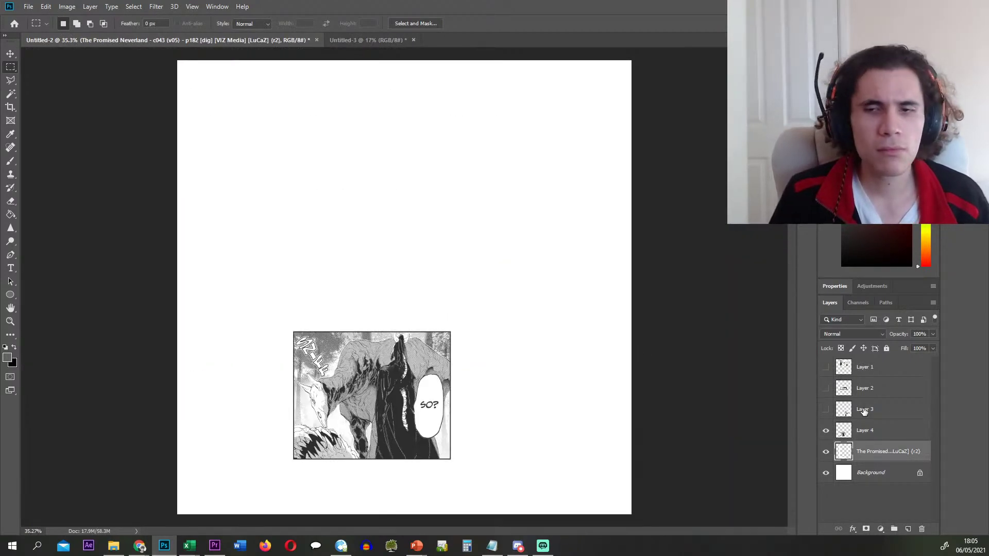
key(Delete)
drag(826, 410, 826, 367)
- Export the large top panel's layer as 183 in New folder (2) and delete that layer
right_click(878, 366)
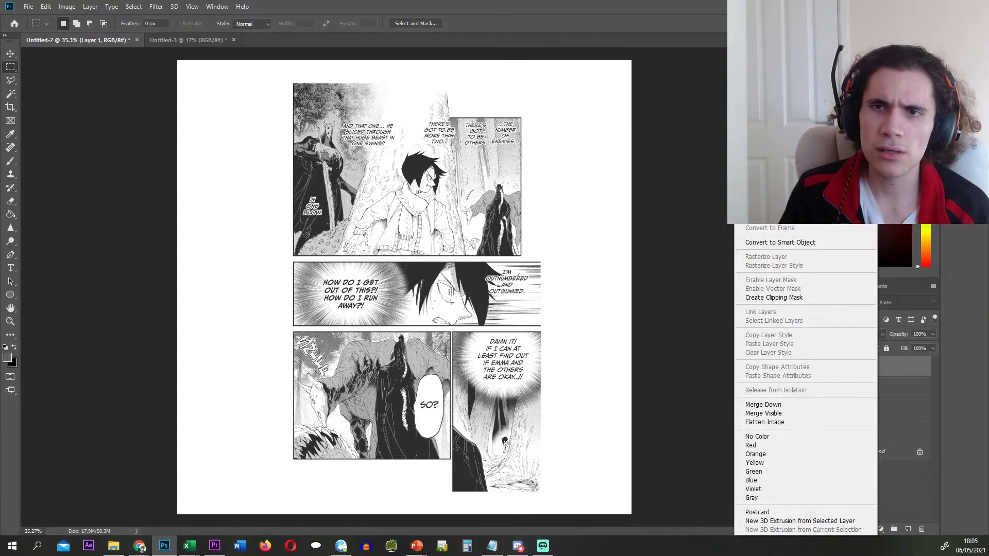
click(804, 180)
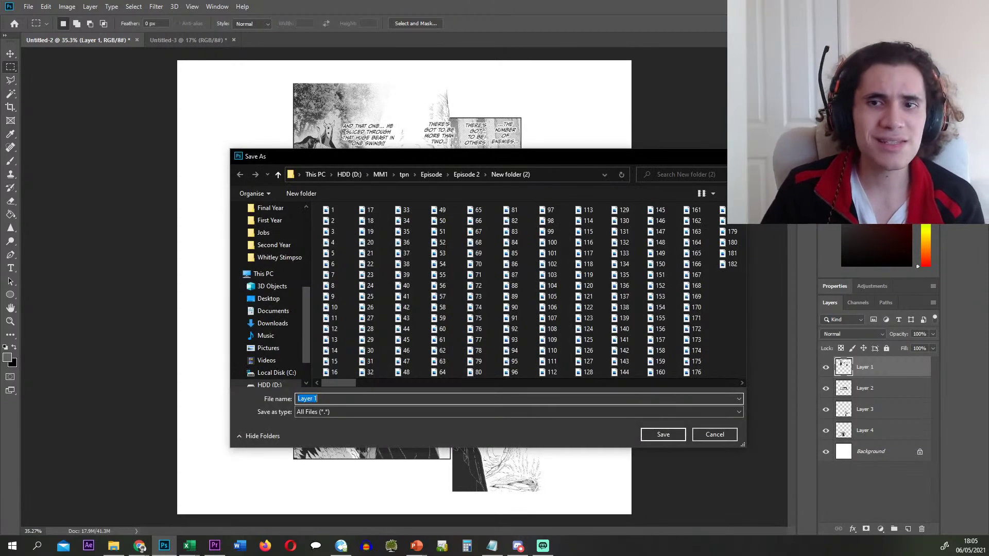
text(183)
key(Return)
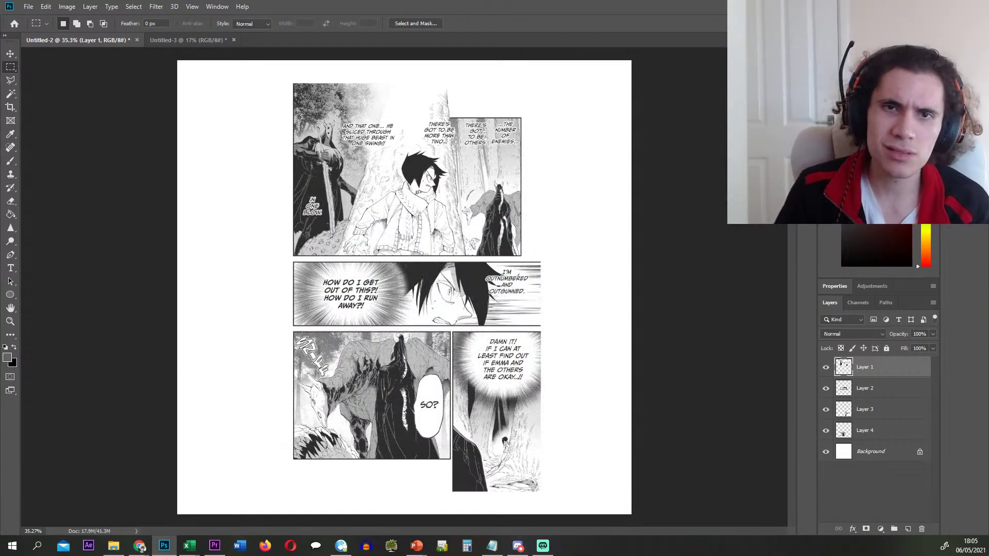
key(Delete)
- Export the wide "HOW DO I GET OUT OF THIS?!" panel's layer as 184 and delete that layer
right_click(878, 366)
click(804, 179)
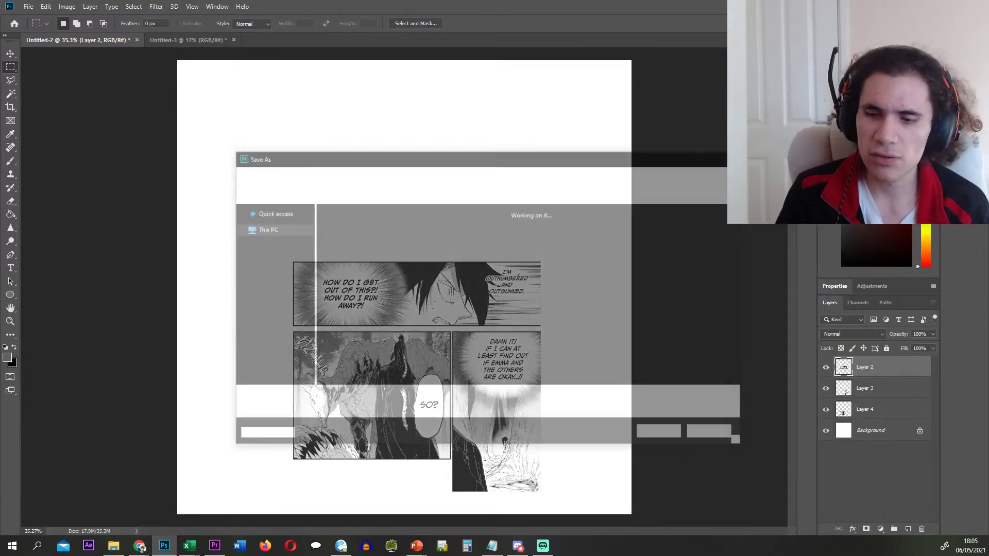
text(184)
key(Return)
key(Delete)
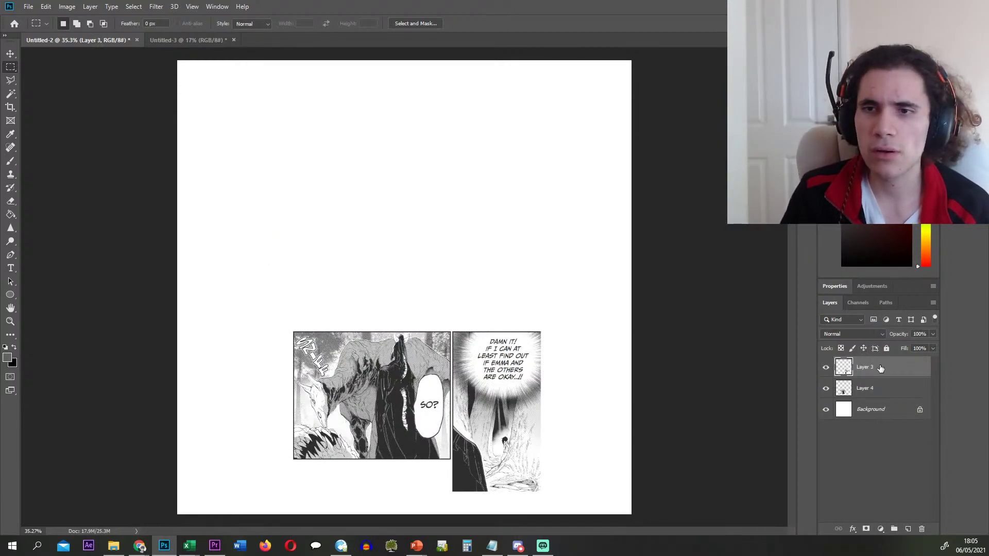
- Export the "DAMN IT!" panel's layer as 185 and delete that layer
right_click(876, 367)
click(773, 187)
text(185)
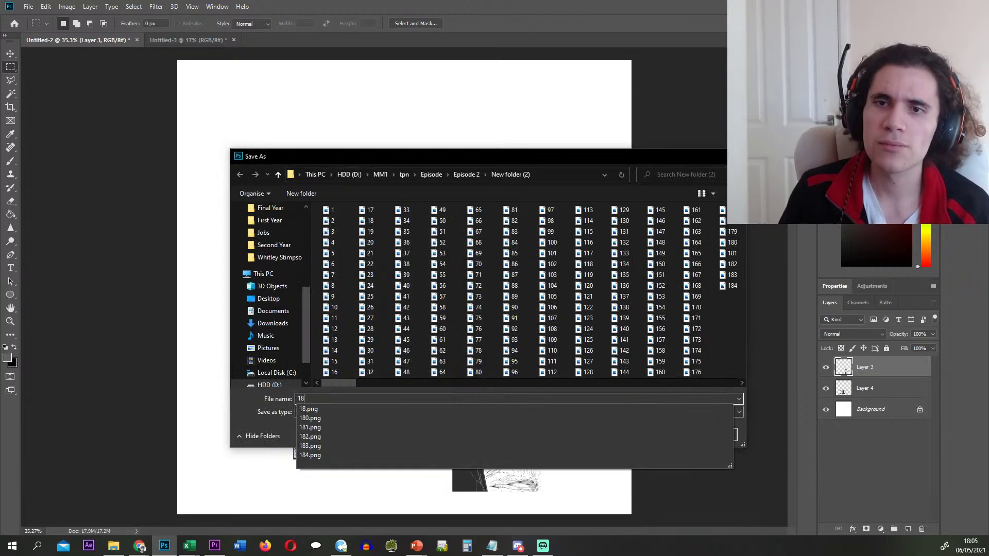
key(Return)
key(Delete)
- Export the "SO?" panel's layer as 186 and delete that layer
right_click(875, 368)
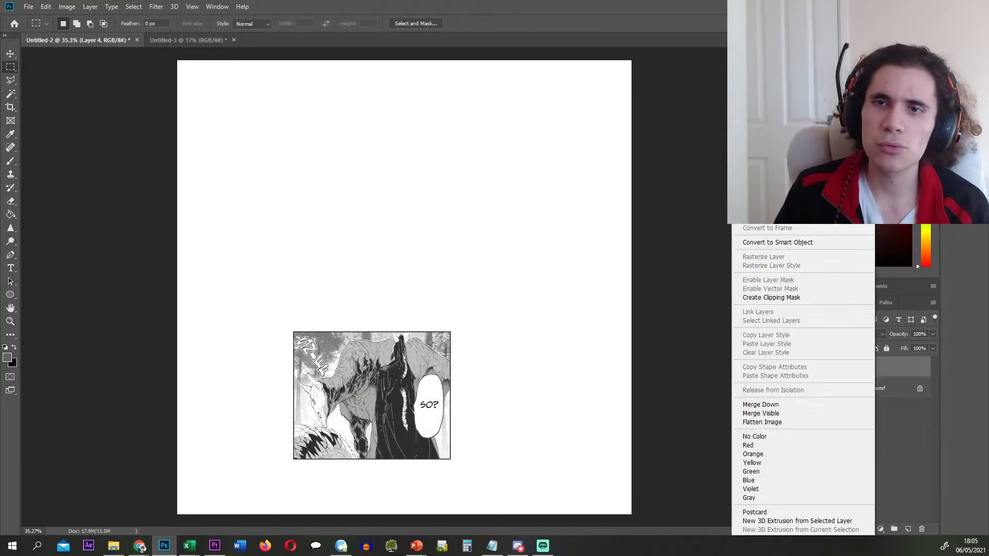
click(772, 187)
text(186)
key(Return)
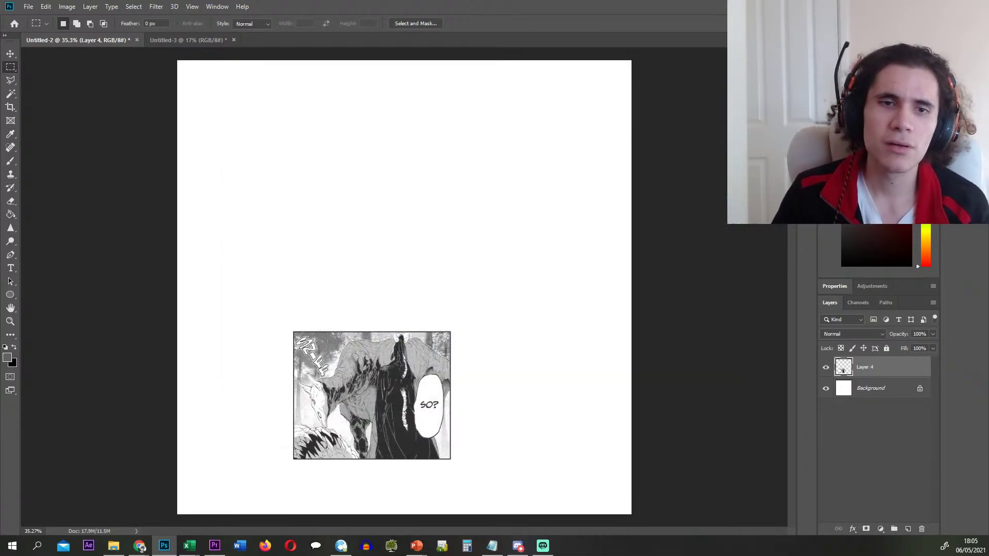
key(Delete)
- Place manga page p183 onto the blank Photoshop canvas at 100% scale
key(alt+Tab)
key(Delete)
drag(513, 217, 414, 129)
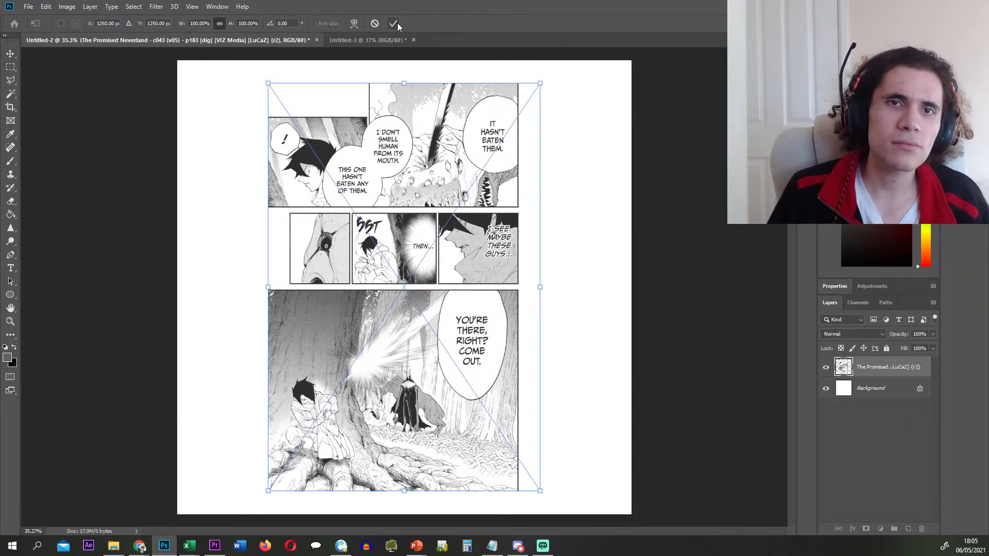
click(394, 23)
- Select the "IT HASN'T EATEN THEM." panel of page p183 with a rectangular marquee of about 11.6 by 9.7 in
scroll(416, 112, up, 2)
scroll(457, 121, up, 2)
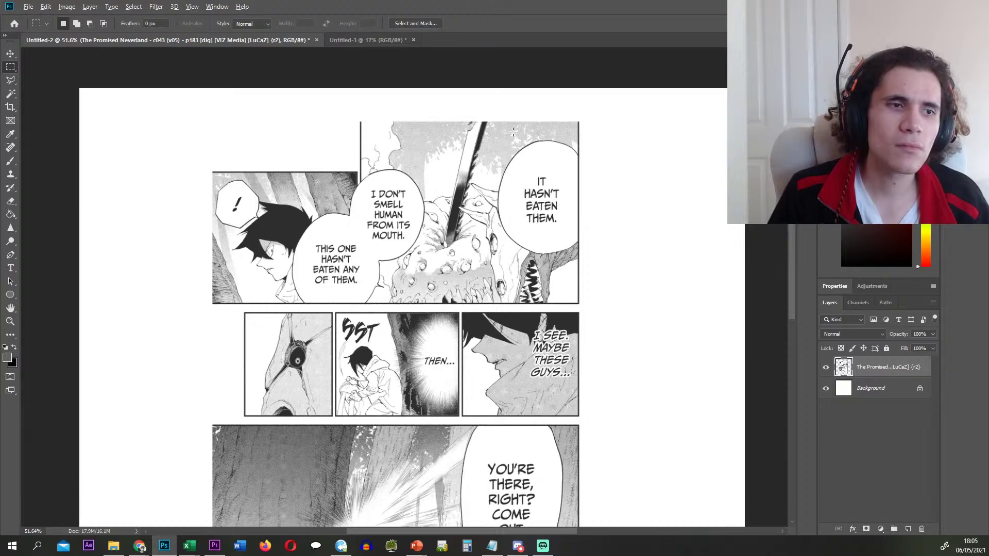
scroll(513, 132, up, 3)
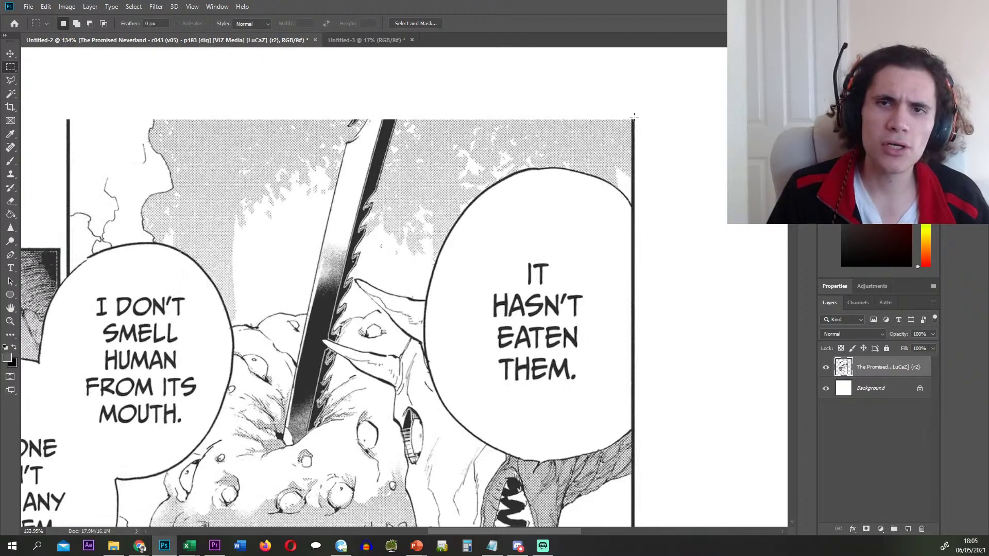
drag(637, 117, 170, 371)
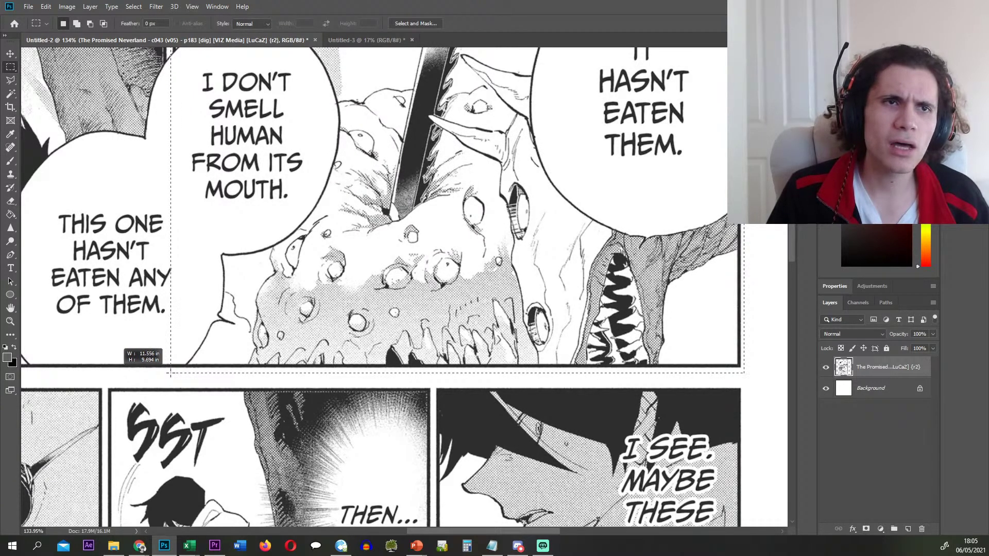
- Start a Polygonal Lasso addition at the marquee edge, tracing the "I DON'T SMELL HUMAN" bubble's left outline down towards the notch between the bubbles
scroll(244, 340, down, 7)
scroll(255, 338, left, 9)
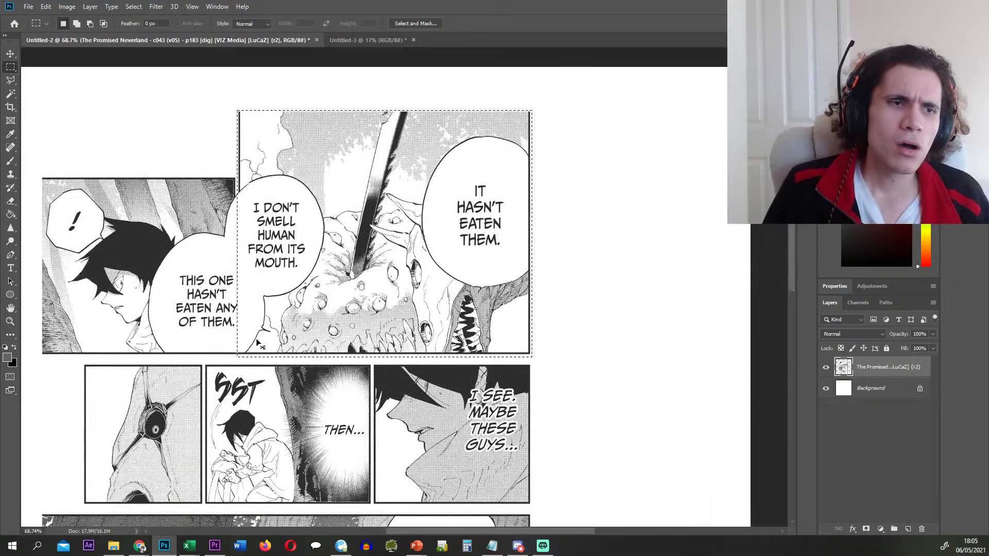
scroll(289, 284, up, 5)
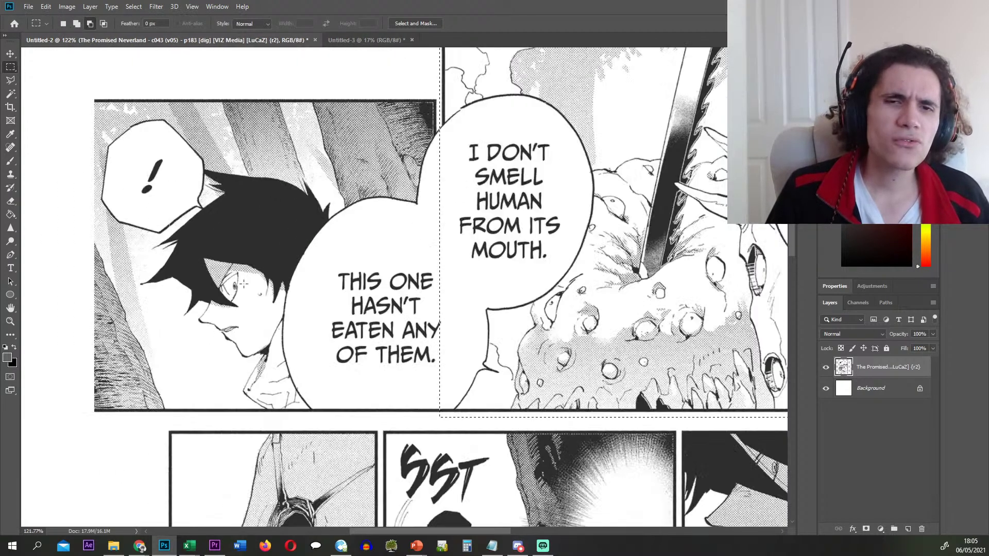
key(l)
scroll(345, 150, up, 4)
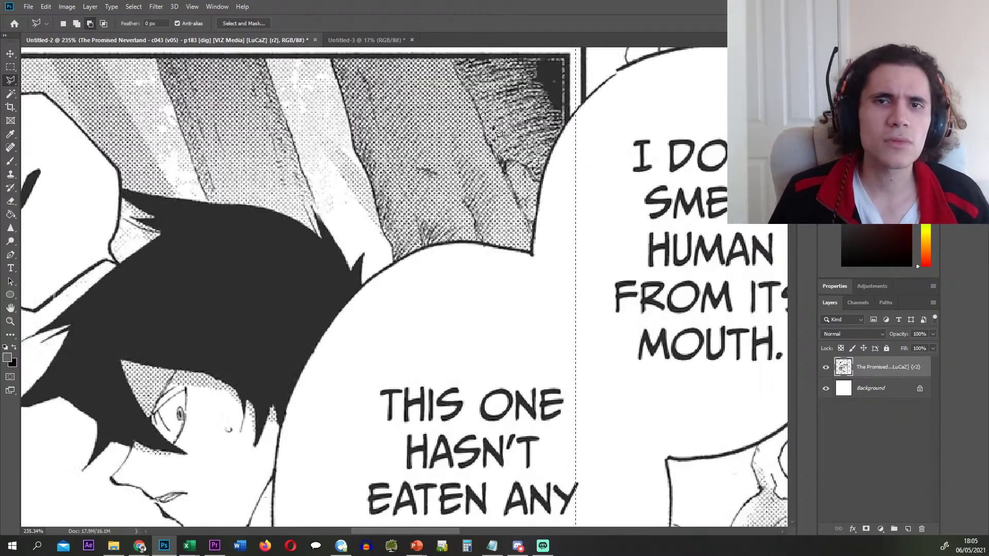
scroll(502, 150, down, 2)
scroll(556, 126, up, 8)
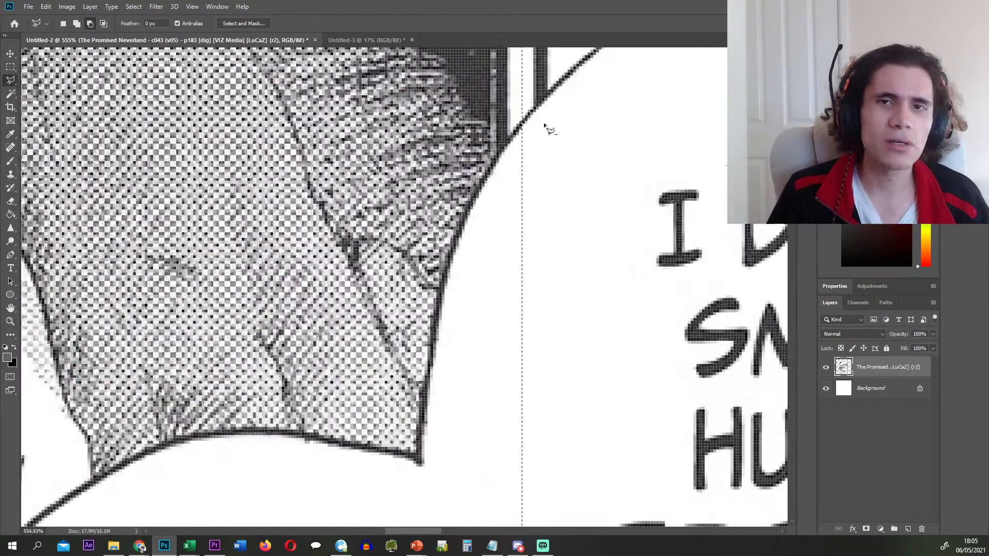
scroll(516, 126, up, 3)
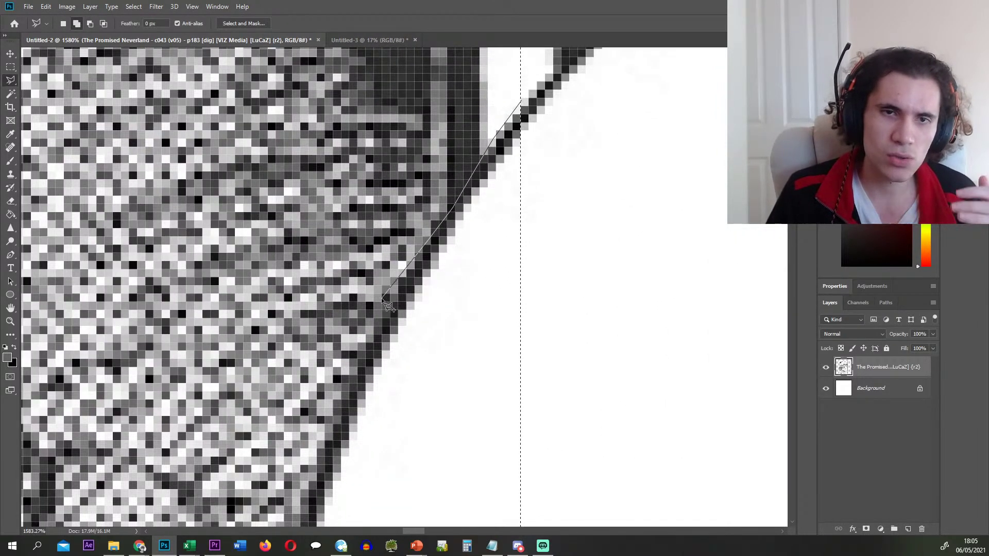
scroll(335, 392, down, 2)
mouse_move(341, 396)
mouse_down()
mouse_move(352, 546)
mouse_move(325, 387)
mouse_move(316, 386)
mouse_move(308, 438)
mouse_up()
scroll(312, 413, down, 3)
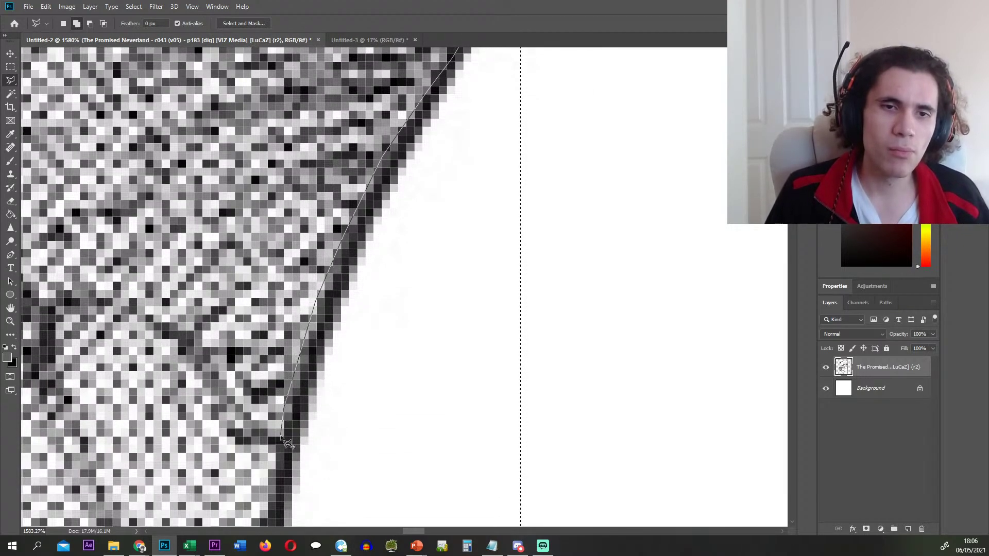
drag(292, 527, 272, 417)
click(257, 407)
click(249, 418)
click(236, 416)
scroll(219, 446, down, 3)
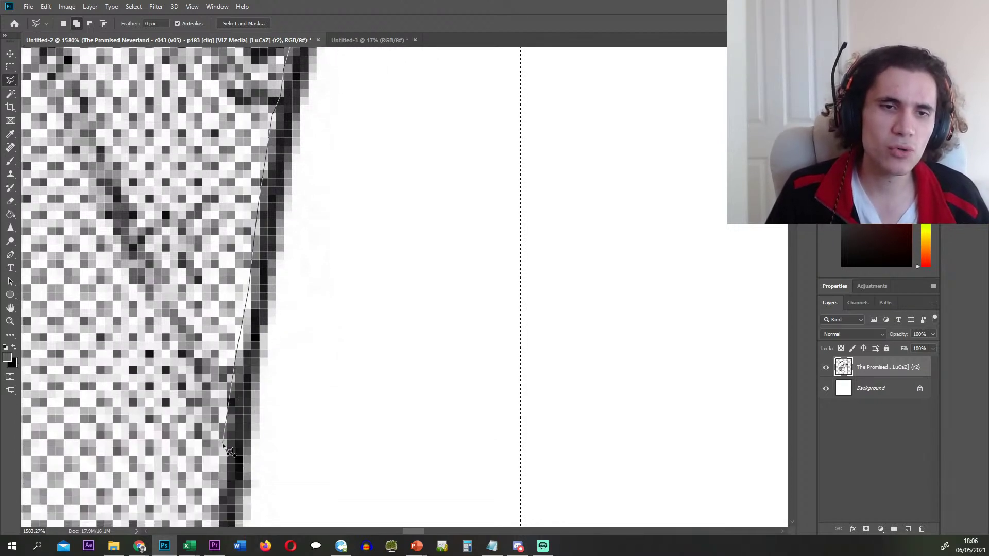
click(212, 444)
- Continue the lasso outline around the notch and leftward along the top edge of the "THIS ONE HASN'T EATEN ANY OF THEM." bubble
scroll(147, 431, left, 4)
scroll(121, 418, left, 6)
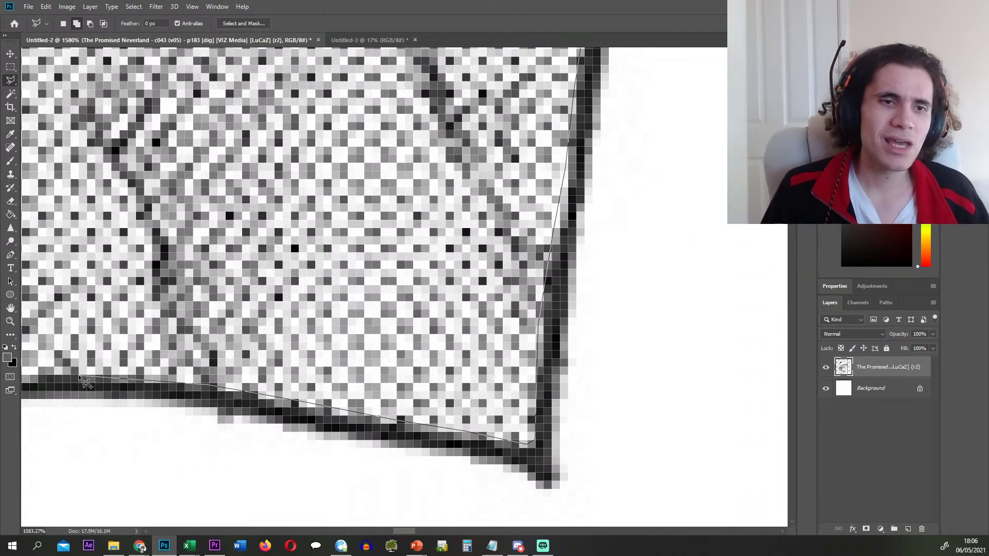
scroll(83, 382, left, 4)
scroll(91, 382, left, 3)
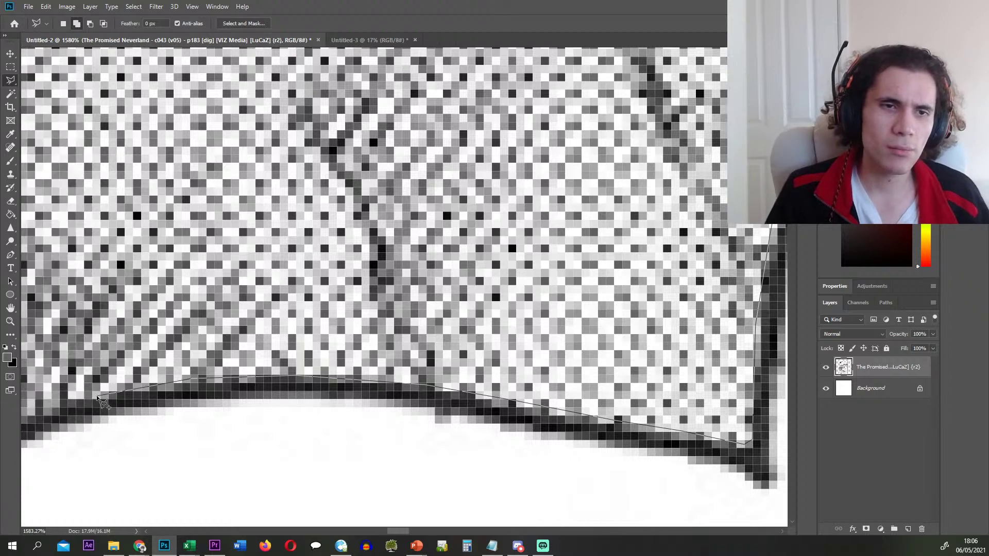
click(89, 393)
scroll(89, 399, left, 3)
click(87, 426)
scroll(86, 426, left, 5)
scroll(90, 425, down, 3)
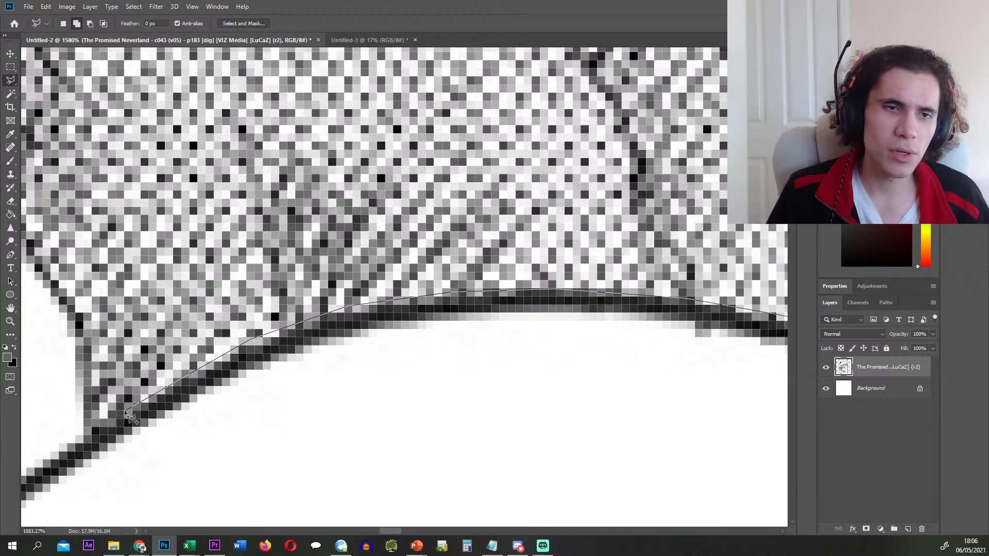
scroll(106, 407, left, 5)
scroll(107, 407, down, 4)
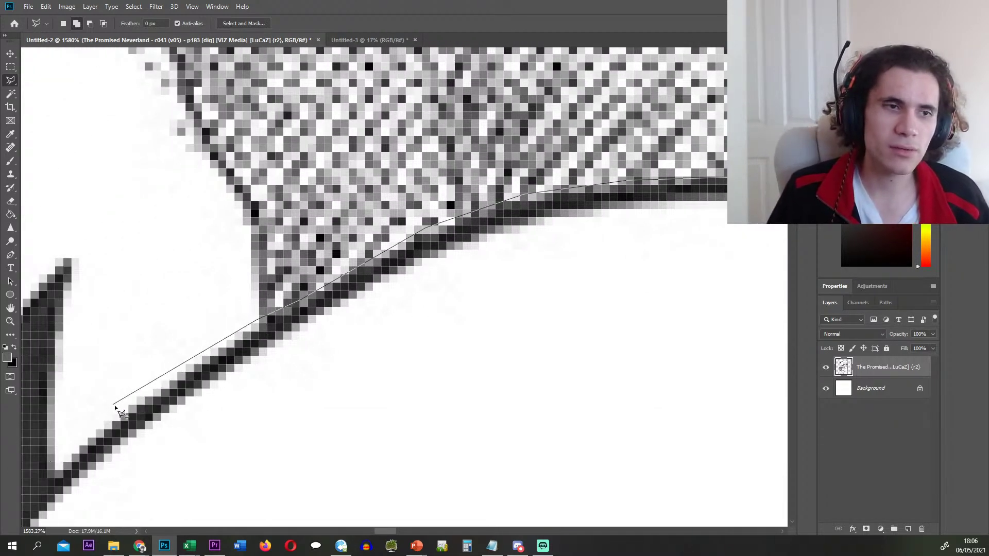
- Continue the lasso outline down the upper-left curve of the "THIS ONE HASN'T EATEN ANY OF THEM." bubble onto the character's dark hair
click(116, 407)
scroll(115, 407, left, 4)
scroll(115, 407, down, 3)
click(196, 382)
scroll(196, 381, left, 2)
scroll(196, 381, down, 3)
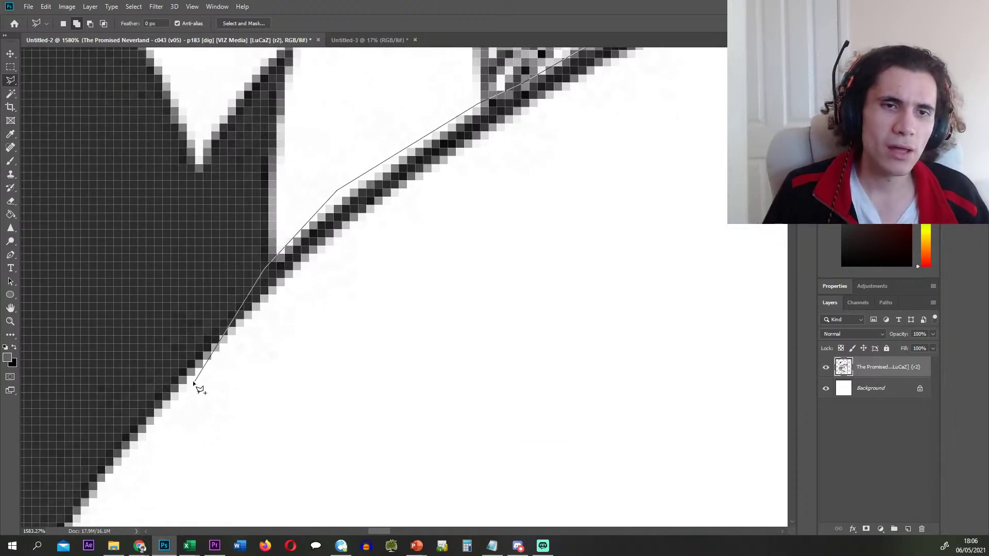
click(103, 453)
scroll(103, 452, left, 2)
scroll(103, 452, down, 3)
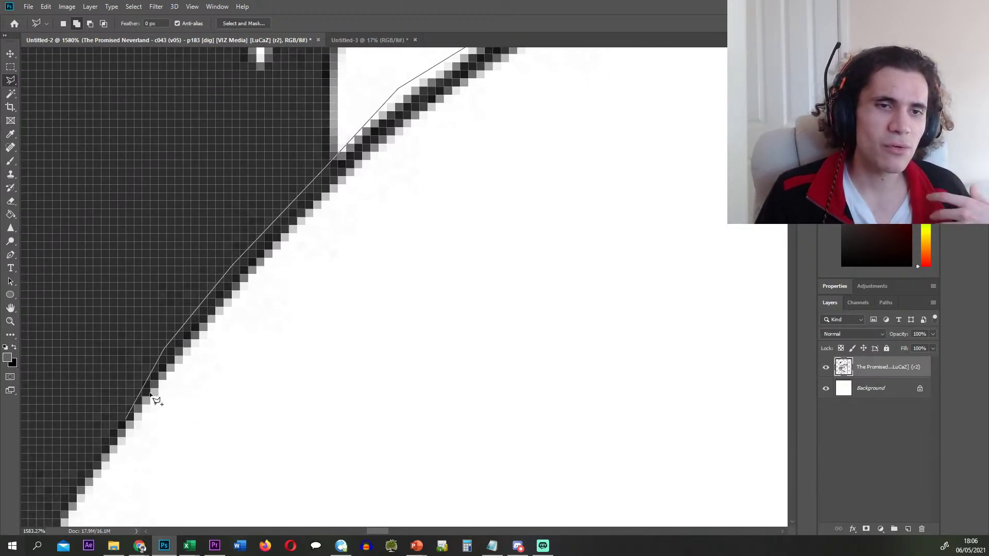
scroll(112, 414, left, 3)
scroll(112, 415, down, 2)
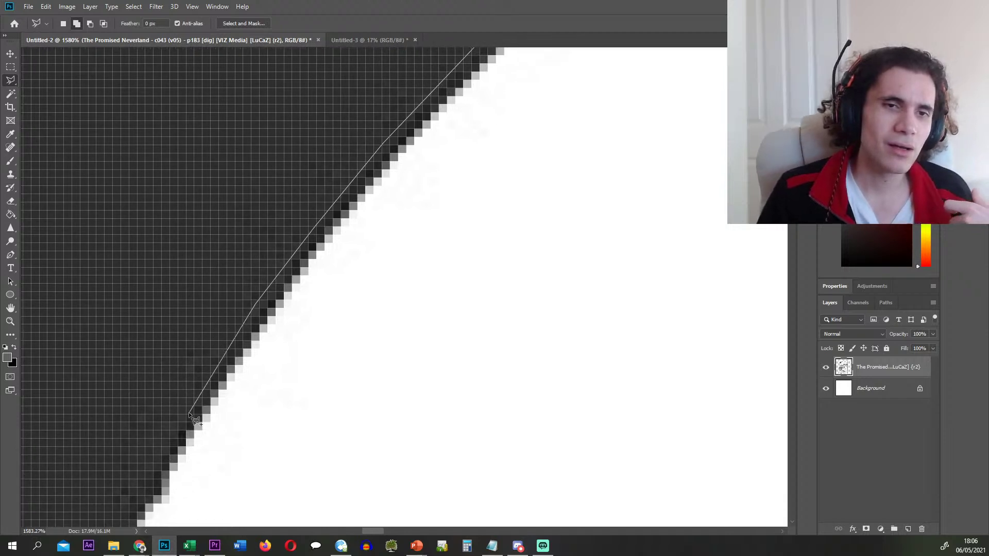
- Trace the bubble's left edge along the dark hair down to the hair's lower tip
click(183, 414)
scroll(183, 414, down, 3)
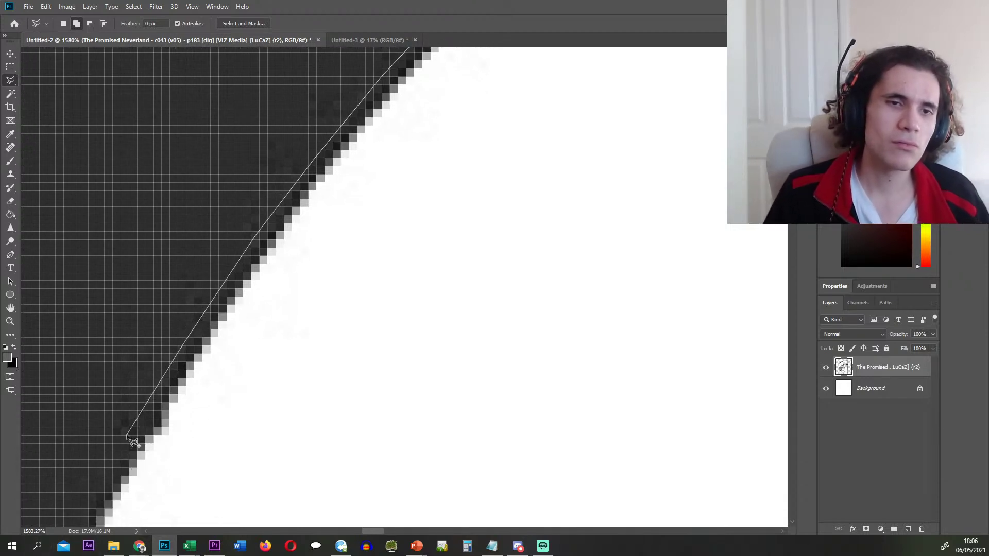
click(128, 437)
scroll(127, 436, left, 2)
scroll(127, 436, down, 3)
click(216, 437)
scroll(216, 438, down, 4)
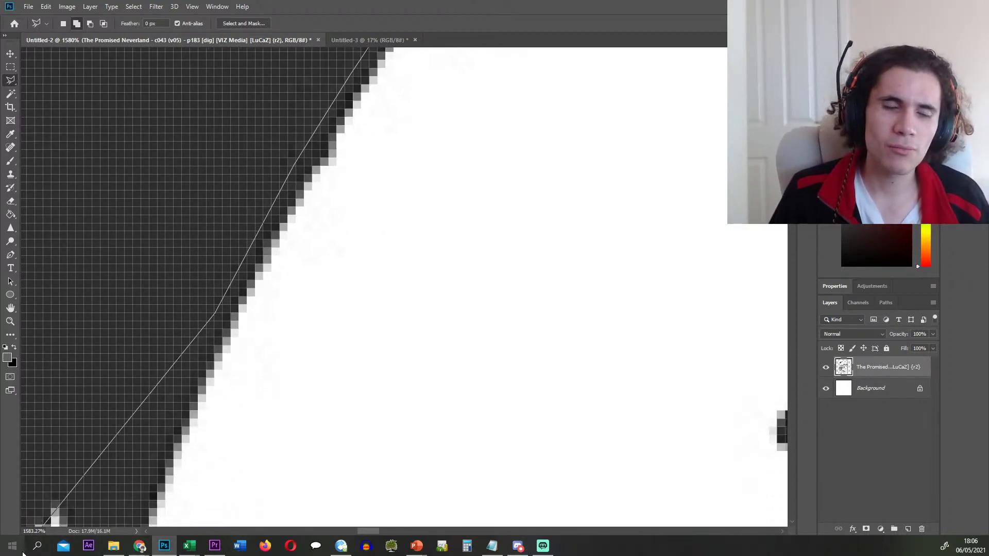
click(114, 448)
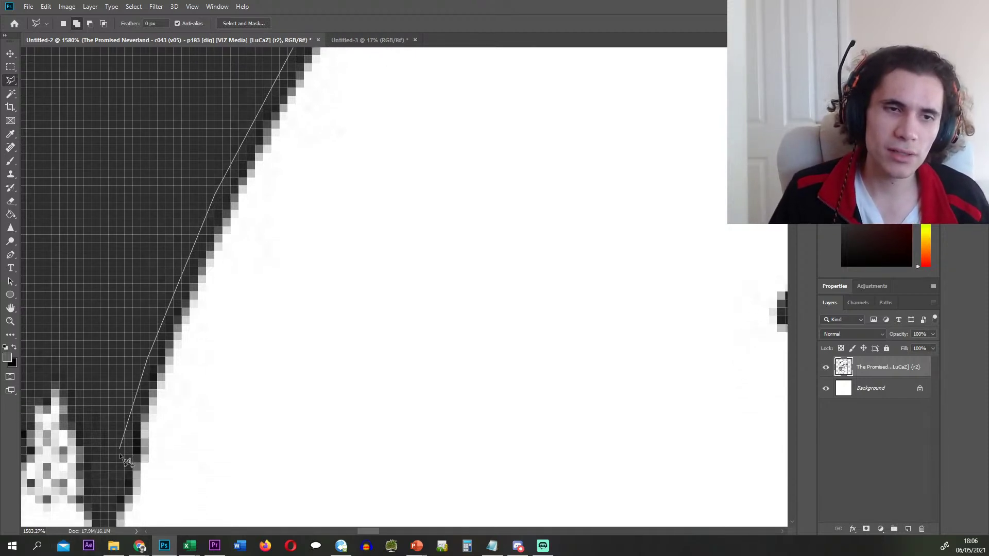
scroll(55, 522, down, 2)
click(82, 430)
scroll(81, 430, down, 3)
scroll(82, 430, left, 1)
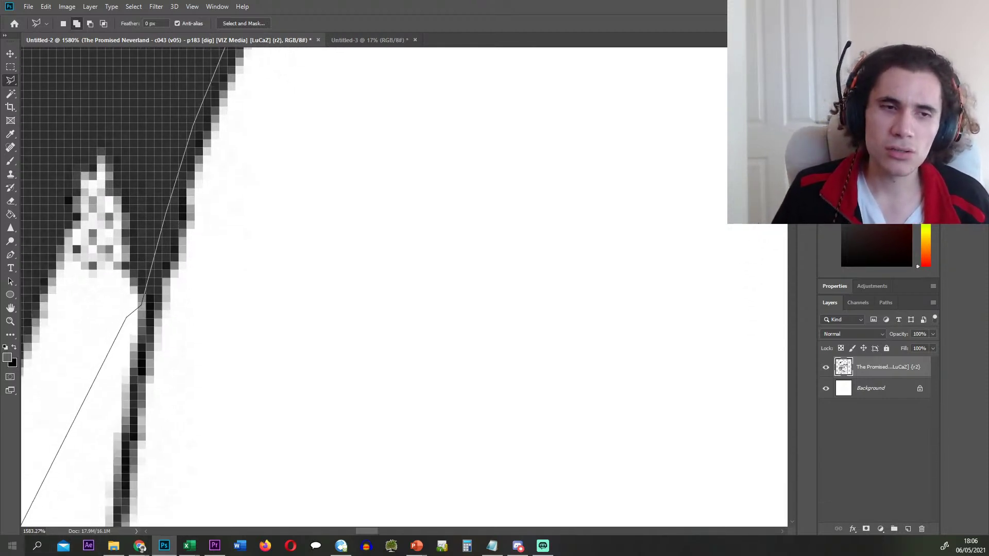
- Continue the outline down the bubble's leftmost edge, past the face and neck lines beside it
click(124, 410)
scroll(124, 409, down, 2)
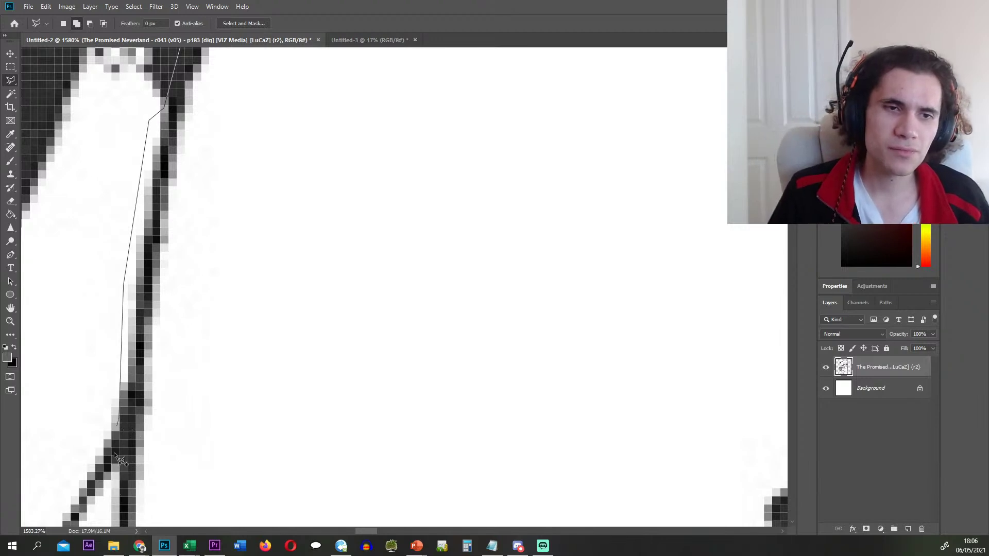
click(114, 472)
click(90, 452)
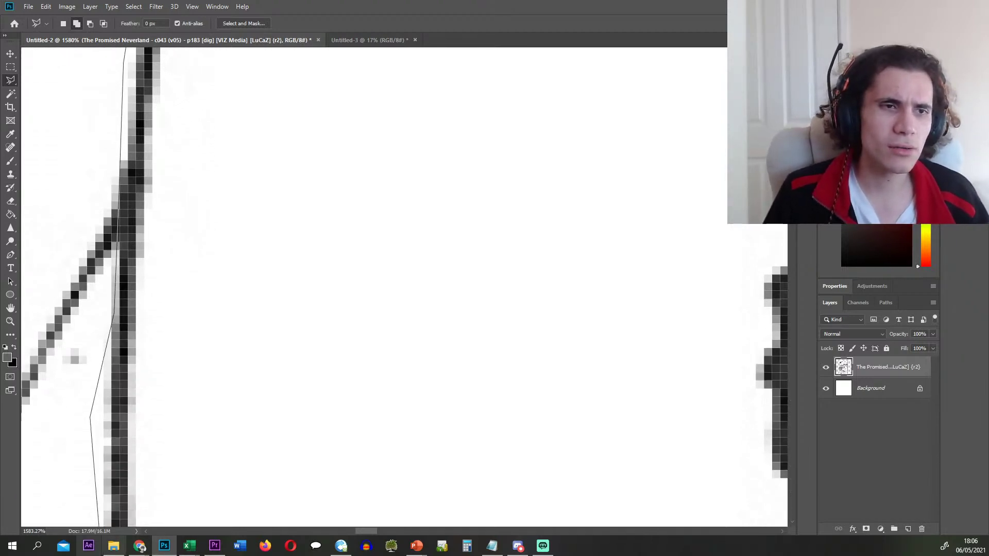
click(76, 465)
click(107, 430)
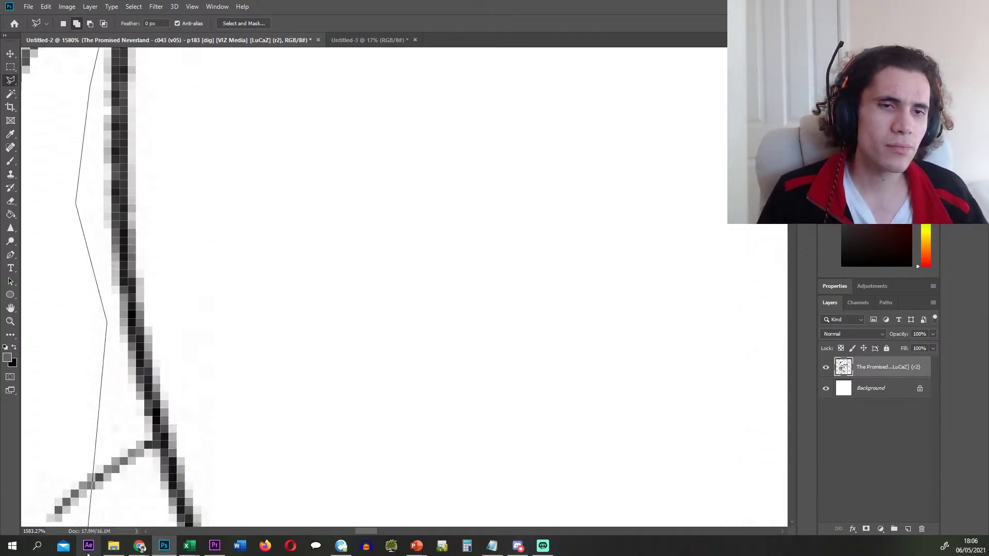
scroll(125, 390, down, 1)
click(154, 449)
click(151, 486)
scroll(150, 485, down, 2)
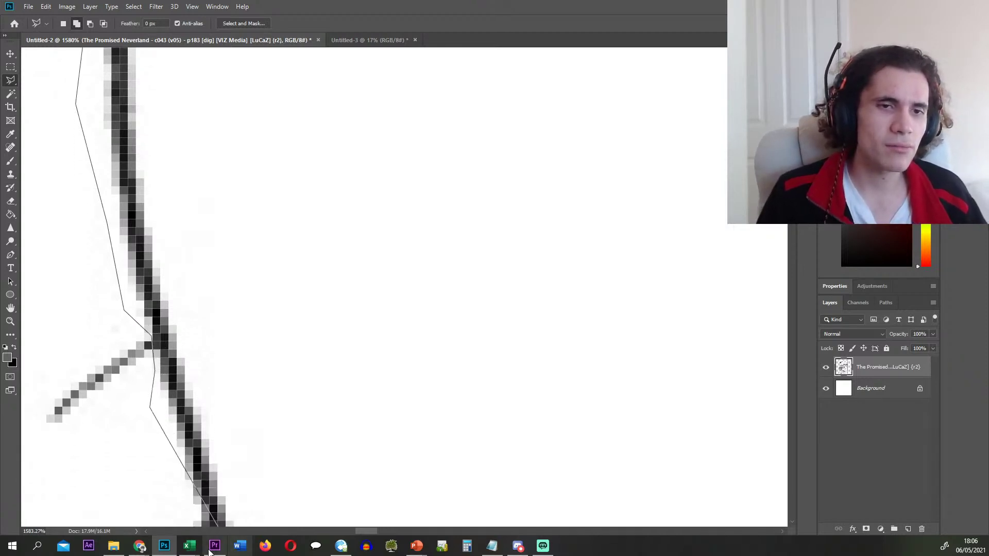
- Trace the bubble's lower-left curve past the clothing lines to the panel's bottom border
click(206, 485)
scroll(221, 437, down, 2)
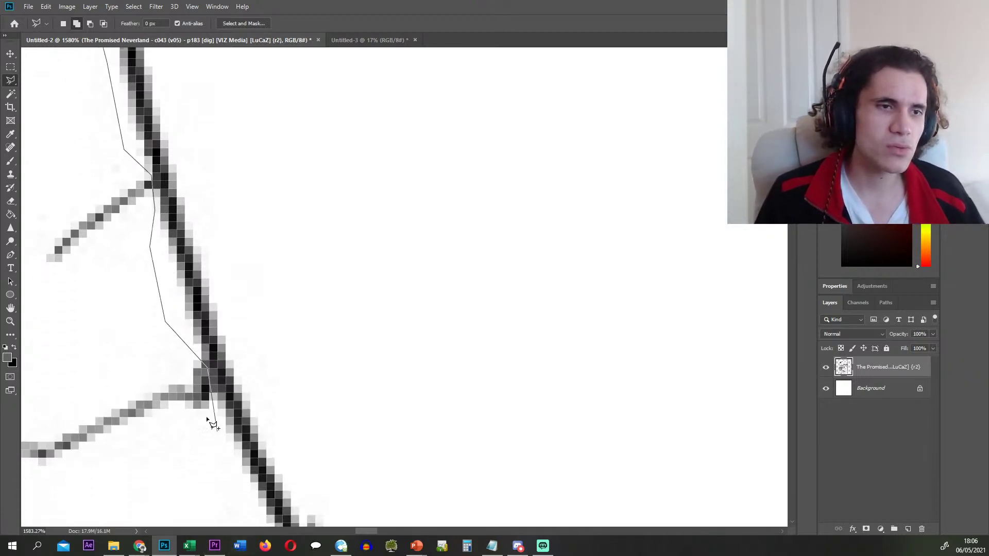
click(222, 443)
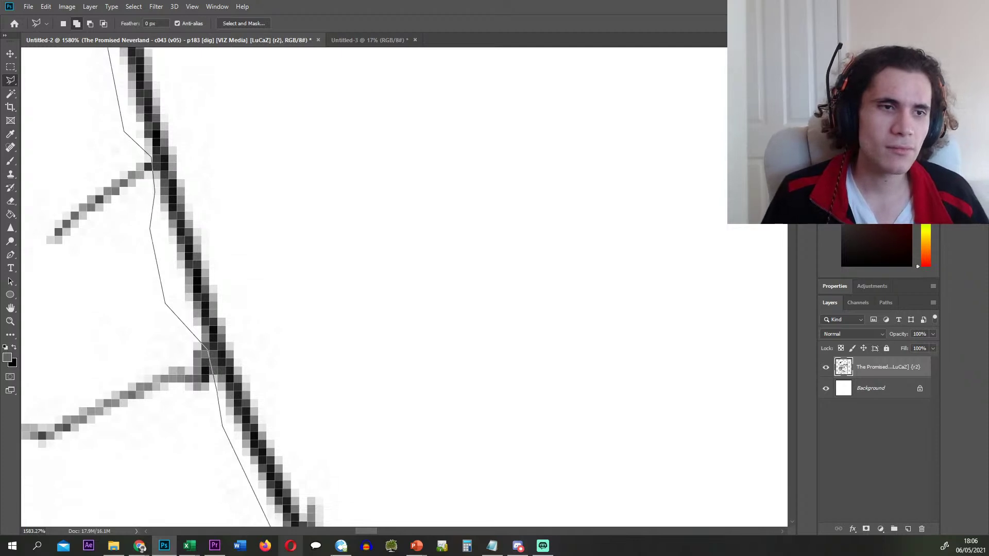
scroll(293, 439, down, 2)
click(306, 477)
scroll(309, 477, down, 1)
click(353, 477)
scroll(355, 477, down, 2)
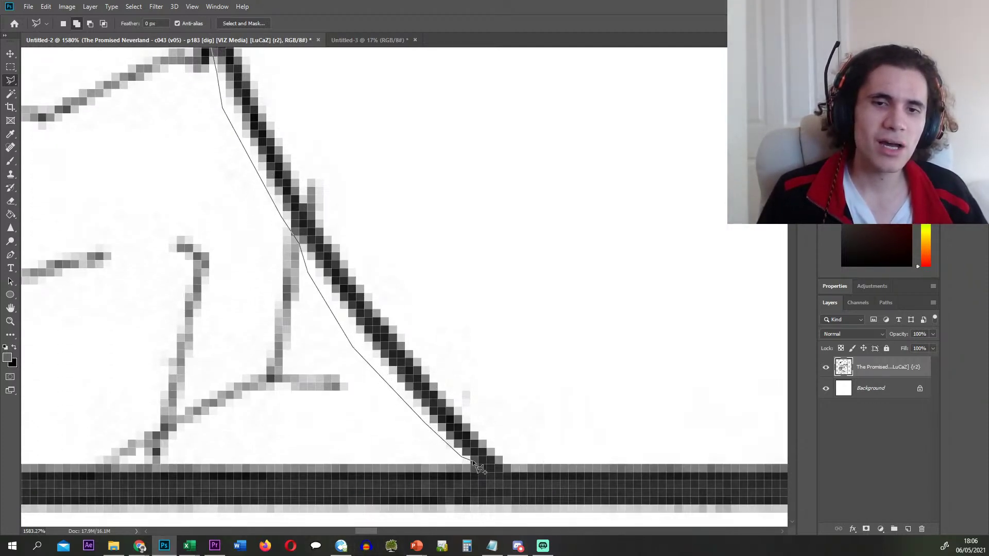
click(474, 463)
click(477, 453)
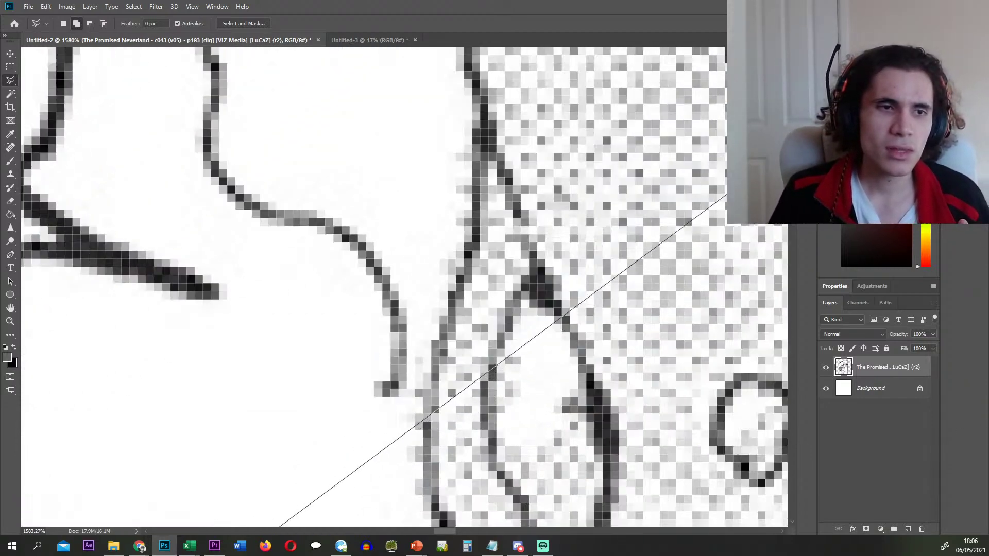
- Close the lasso selection, move the "IT HASN'T EATEN THEM." panel with its bubbles onto its own hidden layer, and reselect the page layer
key(Escape)
scroll(509, 312, down, 4)
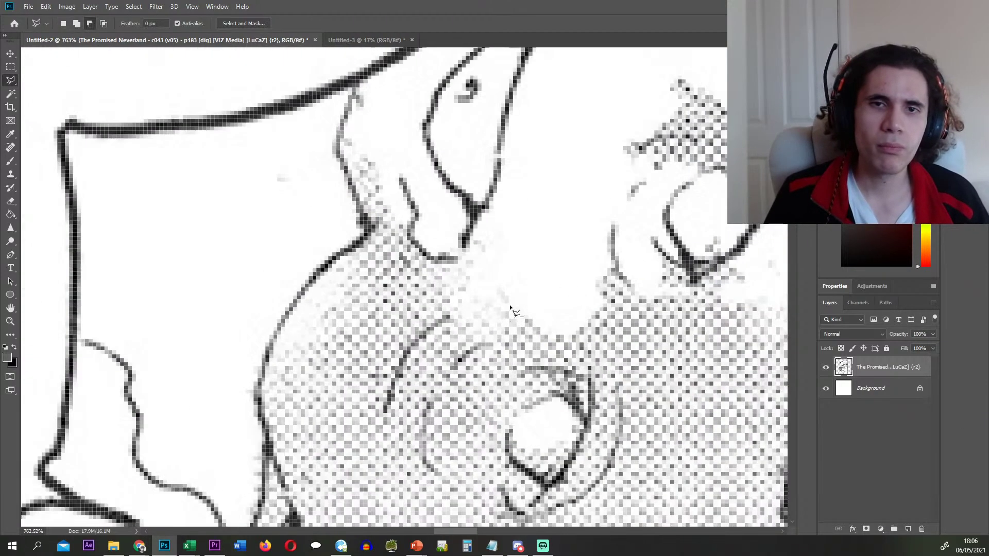
scroll(509, 313, down, 10)
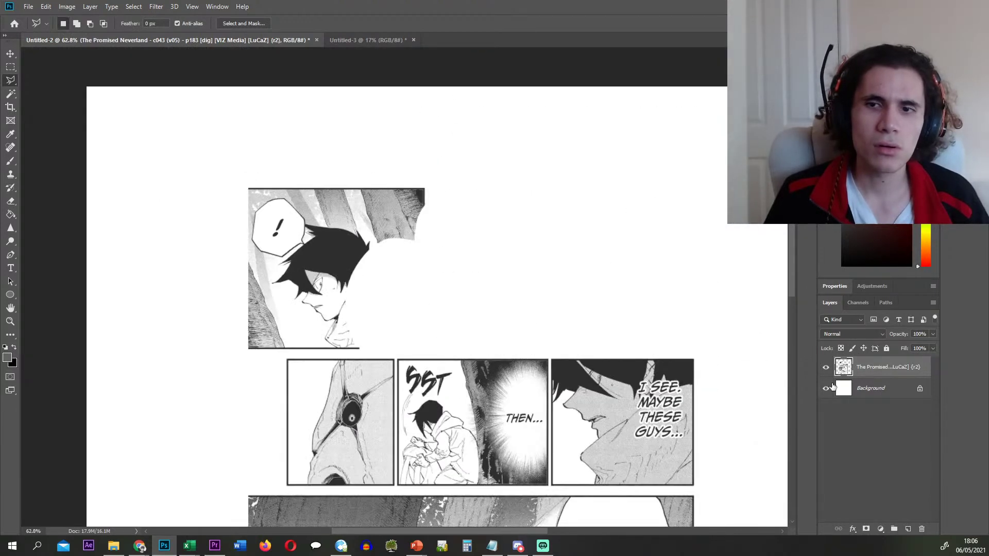
key(ctrl+v)
click(826, 388)
click(825, 366)
click(826, 388)
click(886, 387)
- Marquee the "!" panel at about 7.7 by 7.0 in, cut it onto its own layer, and hide that layer
scroll(173, 230, up, 2)
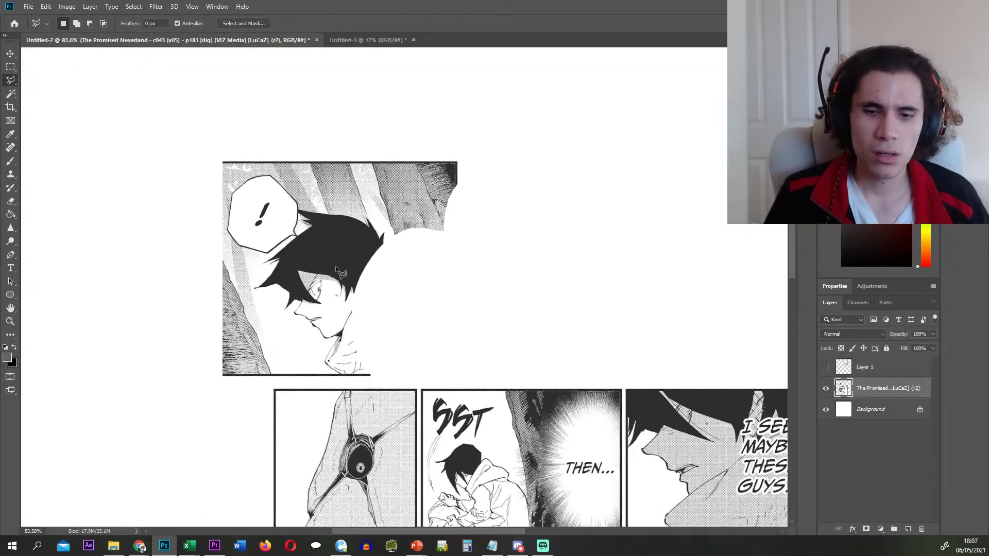
key(m)
scroll(249, 203, up, 3)
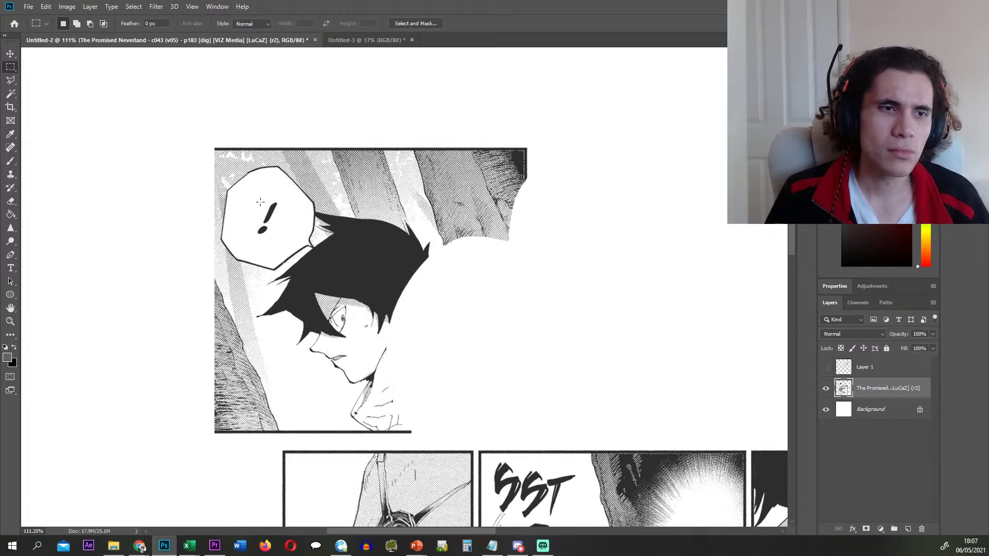
scroll(250, 202, down, 1)
scroll(205, 109, up, 5)
drag(355, 148, 663, 490)
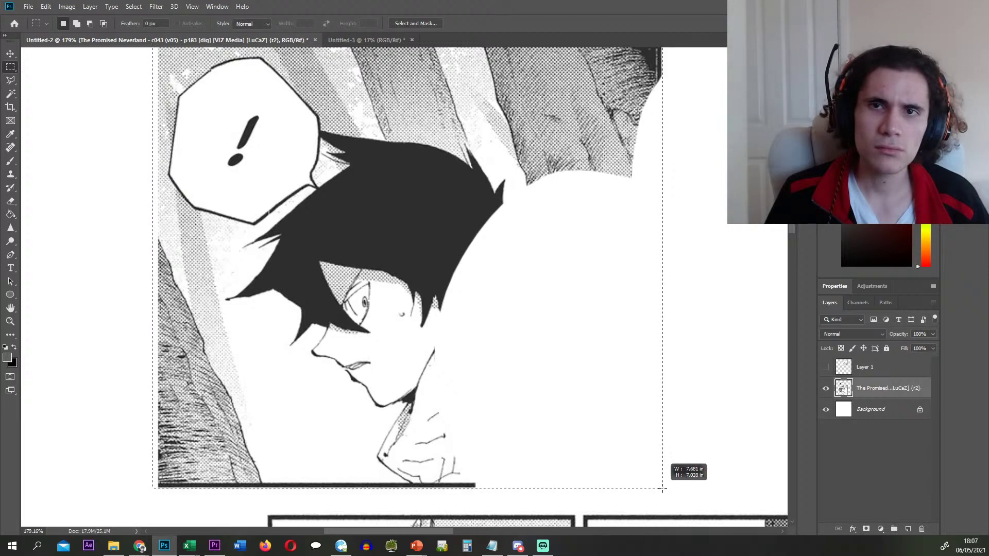
scroll(606, 397, down, 2)
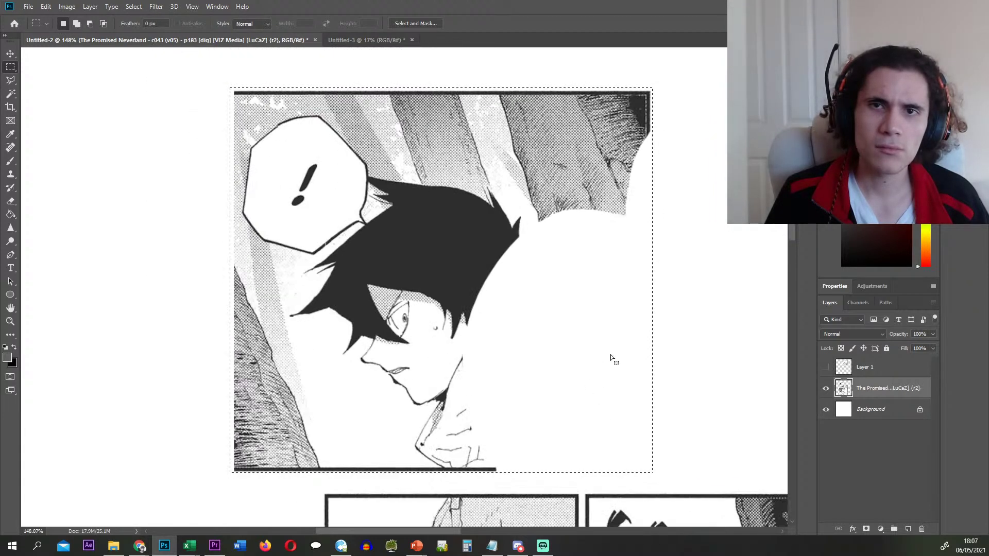
key(ctrl+x)
key(ctrl+v)
click(868, 409)
click(826, 388)
- Cut the "I SEE. MAYBE THESE GUYS..." panel from the page layer onto its own layer and hide it
scroll(371, 248, up, 1)
scroll(370, 248, down, 6)
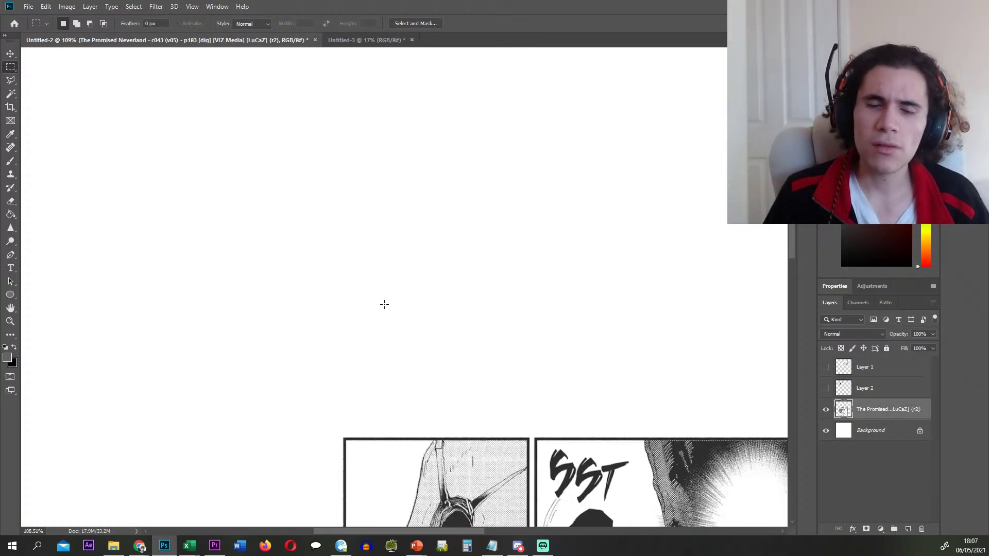
scroll(645, 349, up, 10)
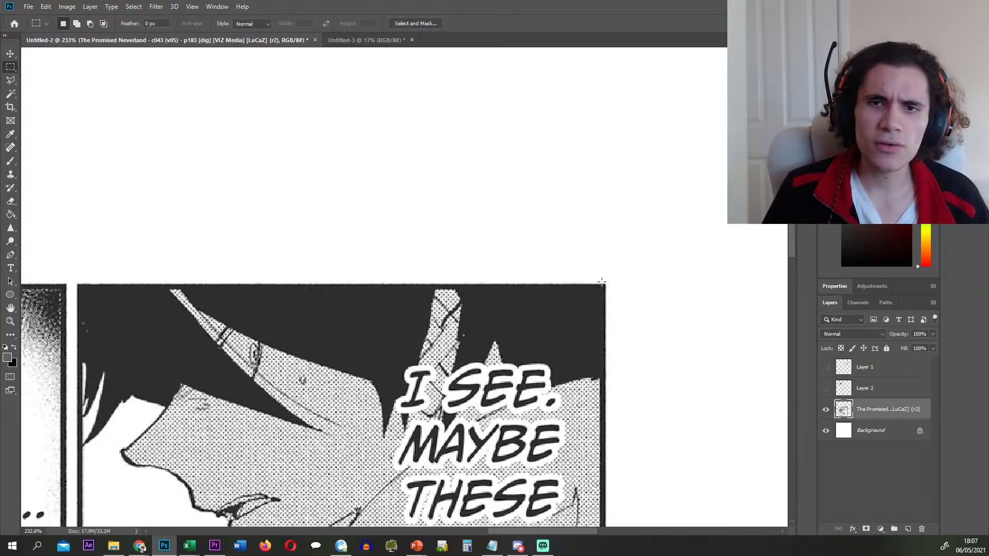
drag(544, 366, 76, 493)
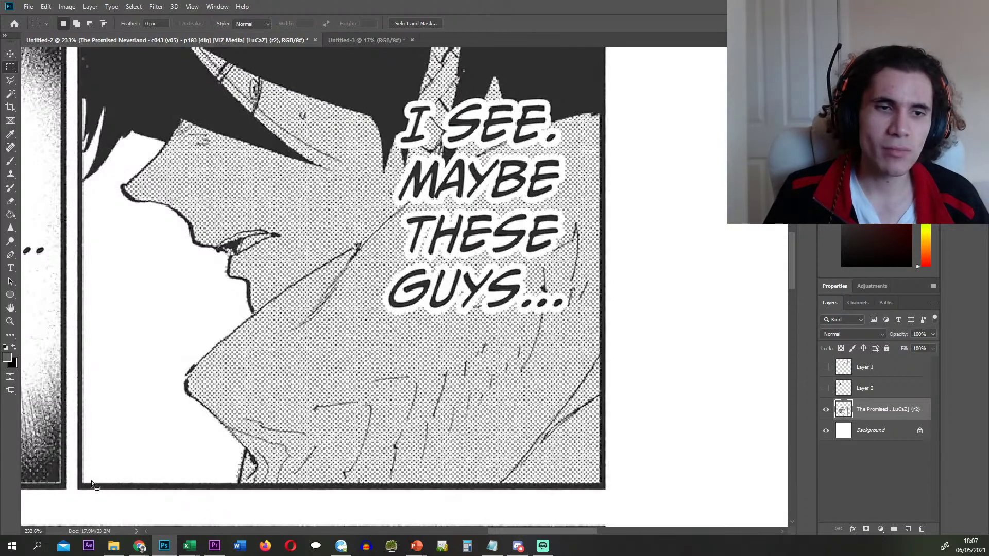
scroll(286, 402, down, 9)
key(ctrl+x)
key(ctrl+shift+v)
click(878, 431)
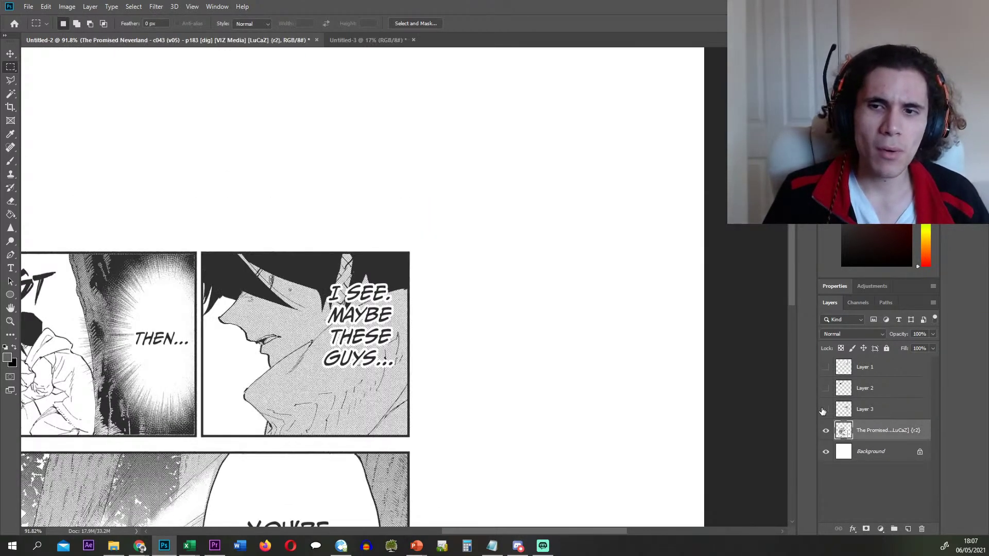
click(825, 410)
- Cut the "THEN..." panel from the page layer onto its own layer and hide it
scroll(251, 357, down, 4)
scroll(206, 350, left, 3)
scroll(157, 327, left, 3)
scroll(193, 265, up, 5)
drag(194, 274, 721, 480)
scroll(638, 392, down, 4)
key(ctrl+x)
key(ctrl+shift+v)
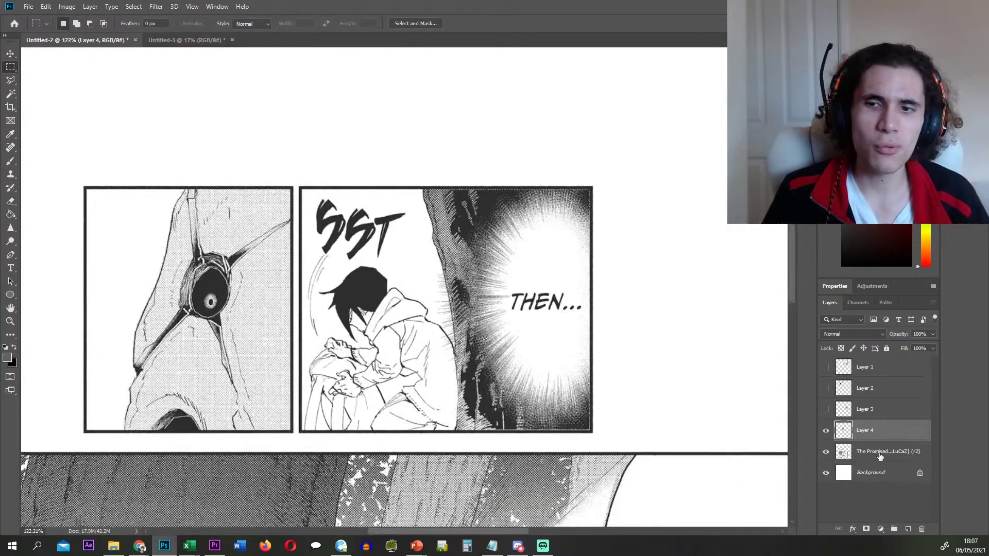
click(878, 453)
click(826, 431)
- Cut the eye close-up panel from the page layer onto its own layer and hide it
scroll(386, 329, left, 5)
scroll(163, 201, up, 4)
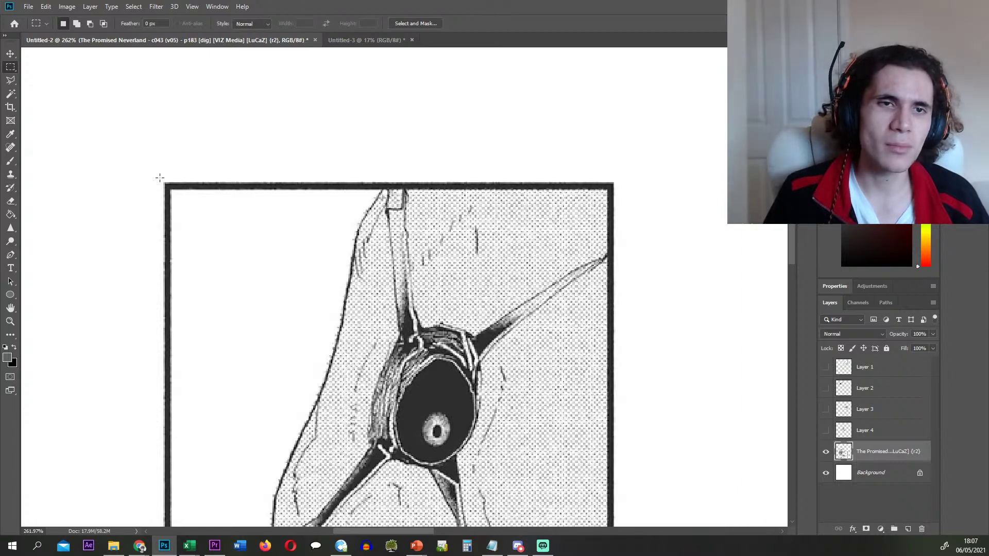
drag(448, 474, 617, 395)
scroll(515, 390, down, 8)
key(ctrl+x)
key(ctrl+shift+v)
click(855, 476)
click(826, 452)
- Cut the large "YOU'RE THERE, RIGHT? COME OUT." panel from the page layer and paste it as its own layer
scroll(288, 307, down, 6)
scroll(289, 330, up, 4)
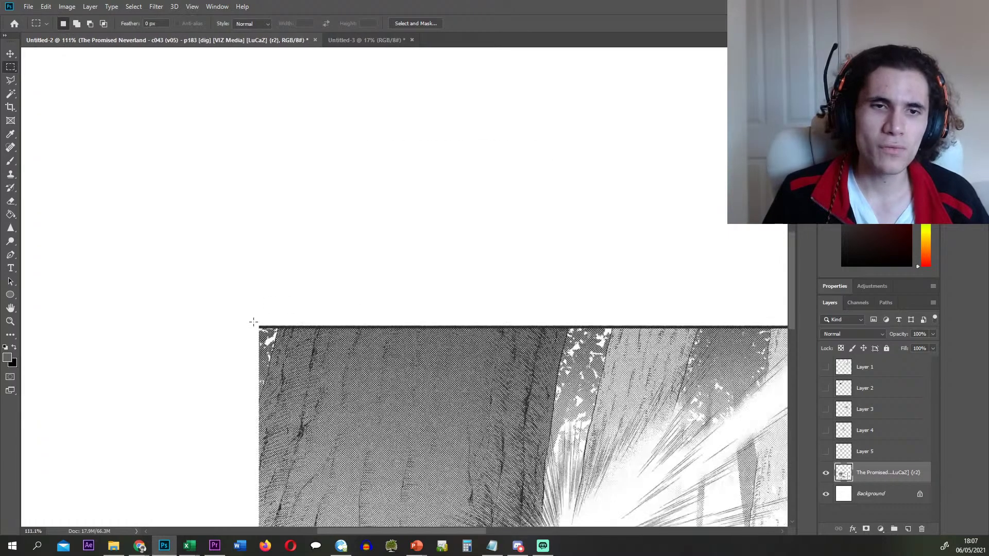
drag(266, 325, 686, 460)
scroll(686, 460, down, 4)
key(ctrl+x)
key(ctrl+v)
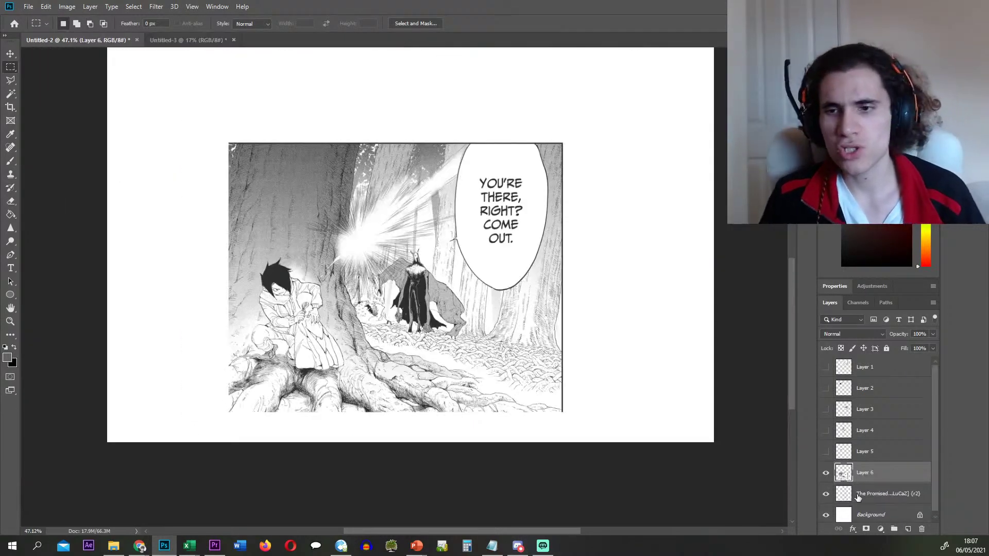
- Delete the emptied page layer and make the hidden Layers 1 to 5 visible
click(858, 497)
key(Delete)
drag(825, 452, 825, 367)
- Export Layer 1 as an image named 187 in New folder (2)
right_click(896, 368)
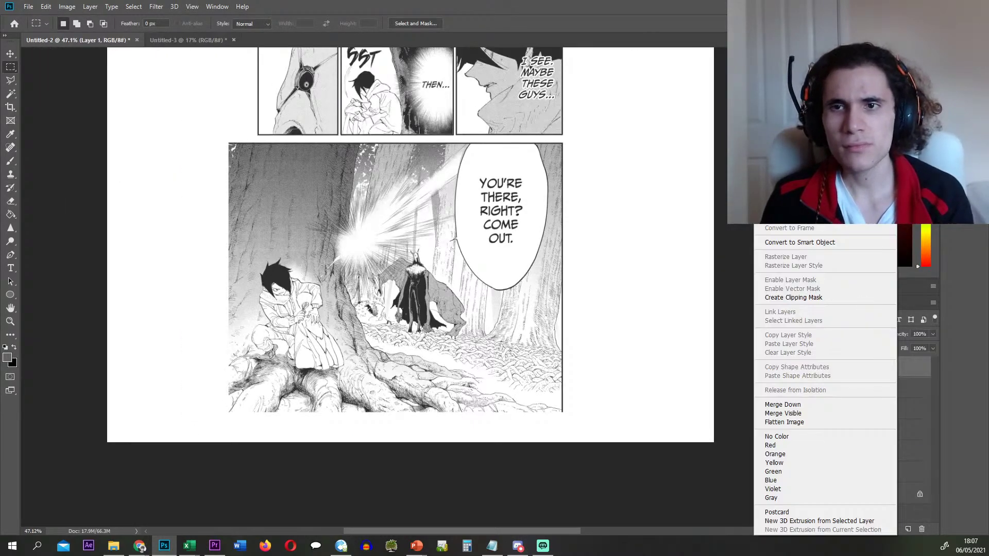
click(793, 178)
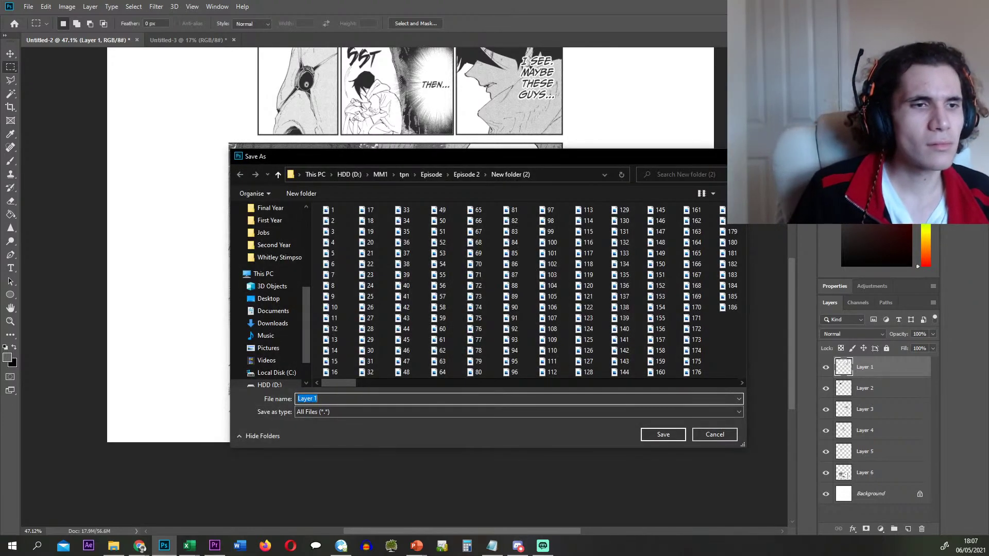
text(187)
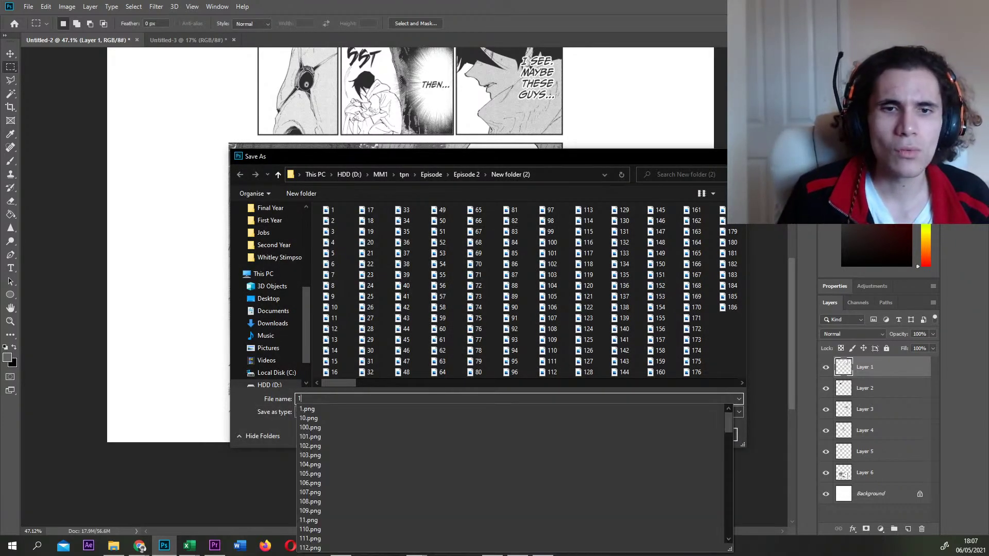
key(Return)
scroll(445, 410, down, 3)
scroll(455, 412, down, 1)
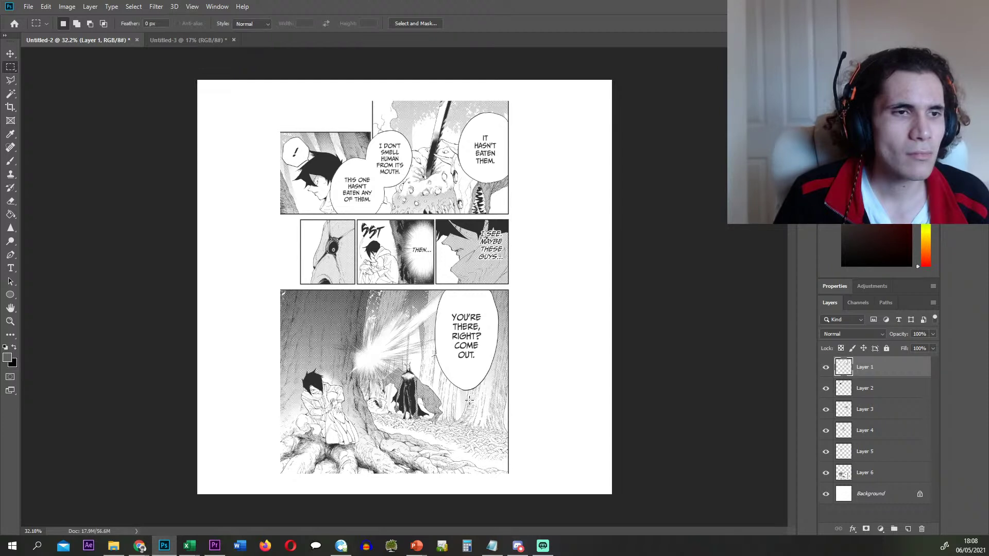
- Delete the exported Layer 1 and export Layer 2 as an image named 188
key(Delete)
right_click(875, 369)
click(803, 184)
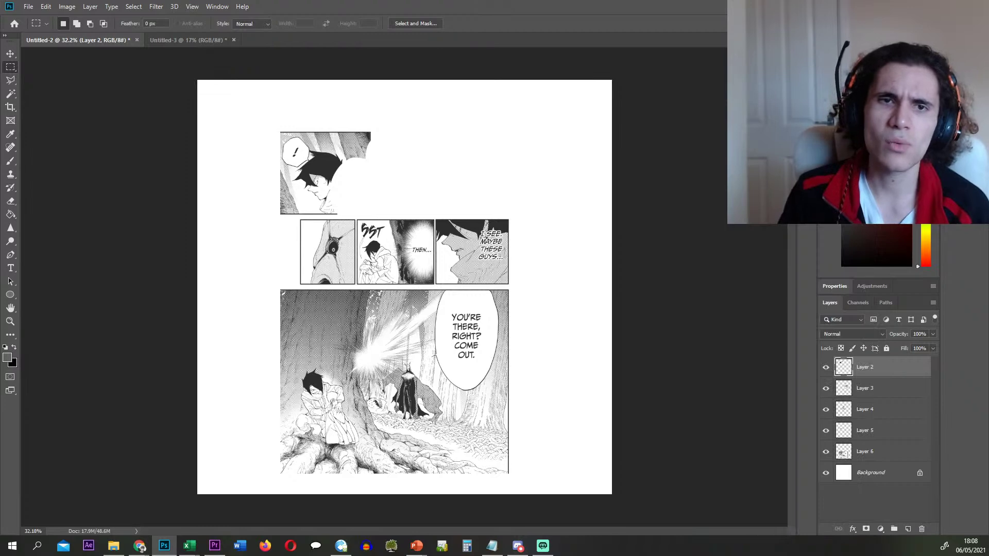
text(188)
key(Return)
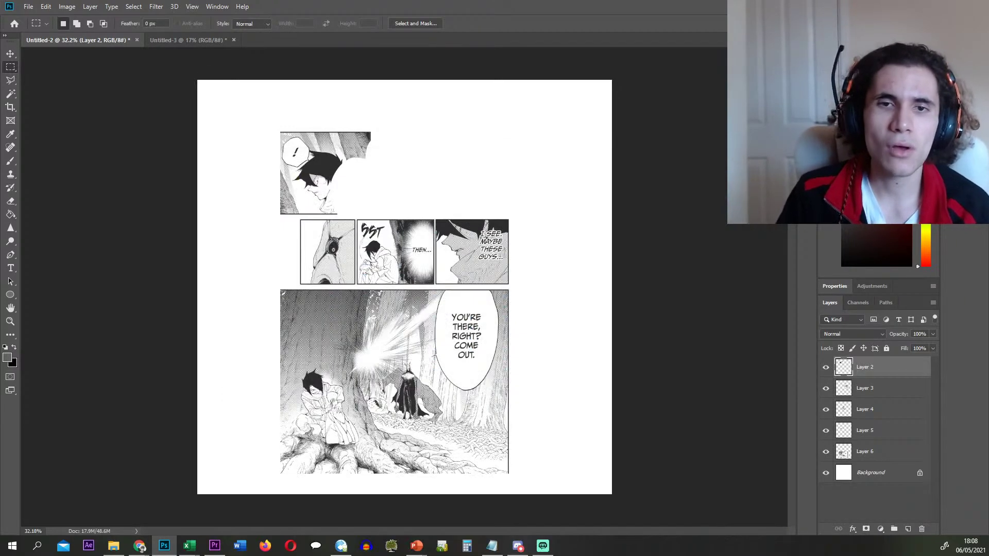
- Delete the exported Layer 2 and export Layer 3 as an image named 189
key(Delete)
right_click(870, 367)
click(783, 187)
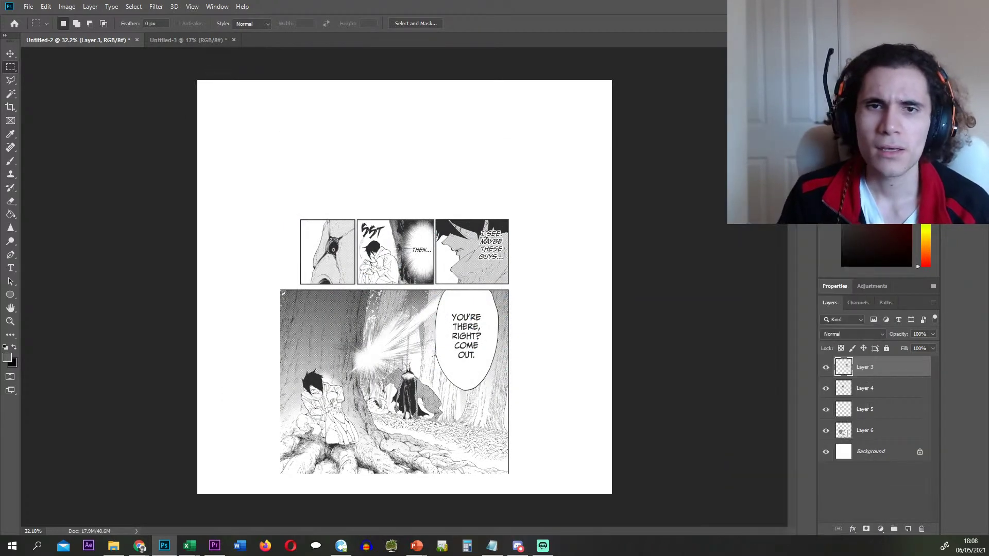
text(189)
key(Return)
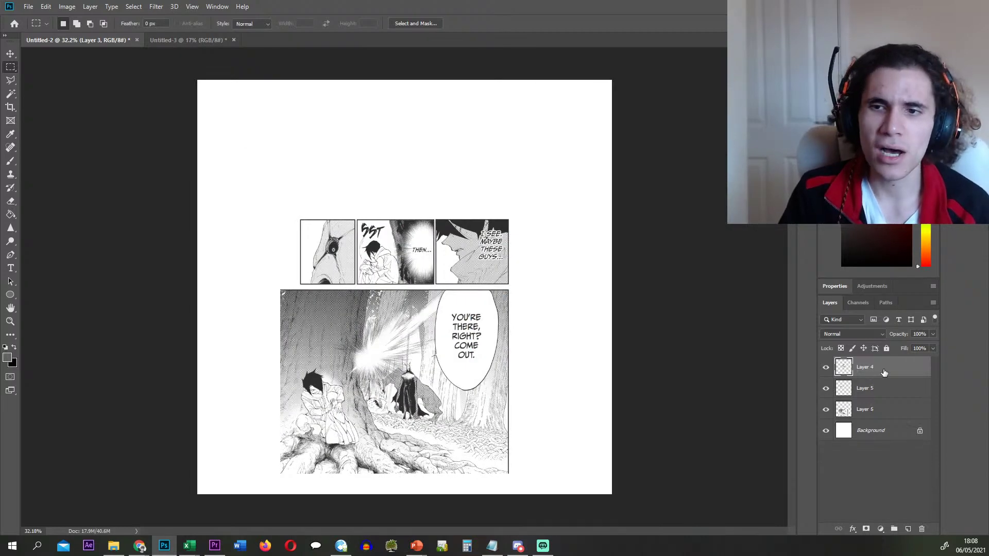
- Delete the exported Layer 3 and export Layer 4 as an image named 190
key(Delete)
right_click(876, 368)
click(782, 178)
text(190)
key(Return)
- Delete the exported Layer 4 and export Layer 5 as an image
key(Delete)
right_click(875, 367)
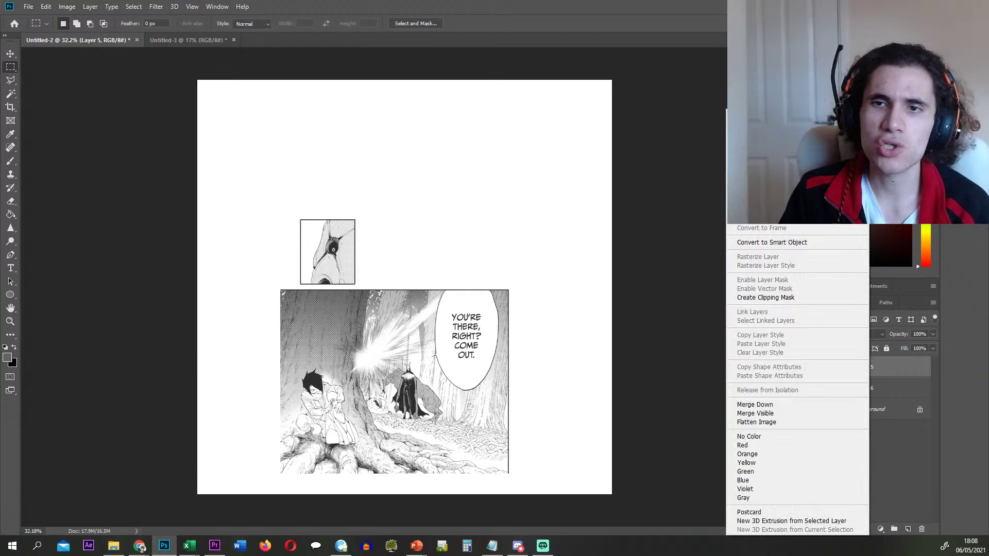
click(767, 188)
key(Return)
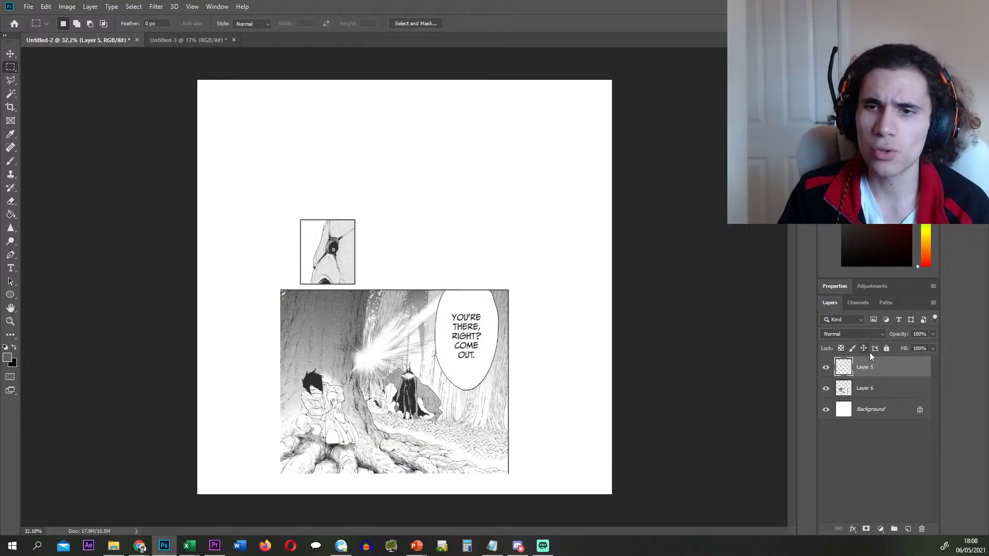
- Delete the exported Layer 5, and export Layer 6 as an image before deleting it as well
key(Delete)
right_click(882, 372)
click(768, 188)
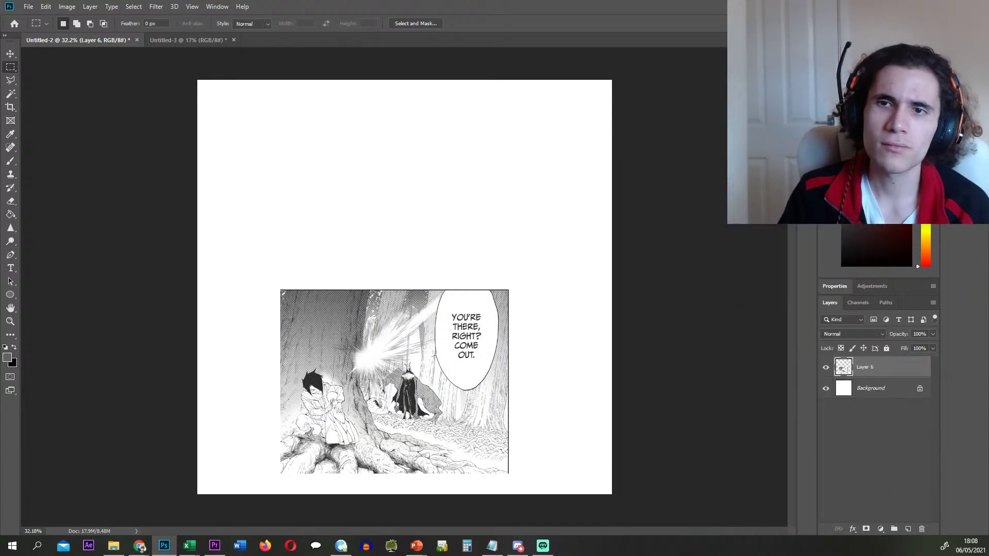
key(Return)
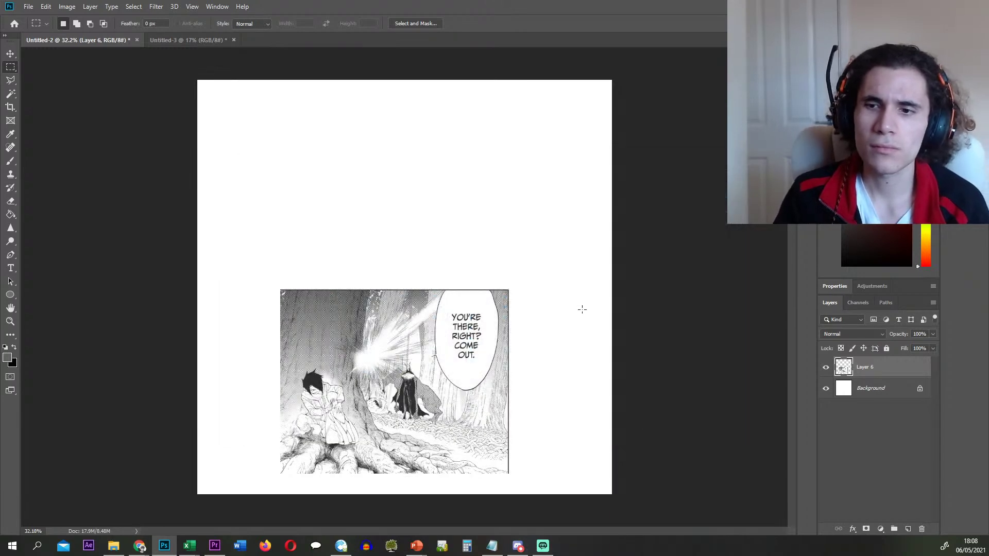
key(Delete)
- Delete the finished p183 page file from the Episode 2 folder and place page p184 into the Untitled-2 document
key(alt+Tab)
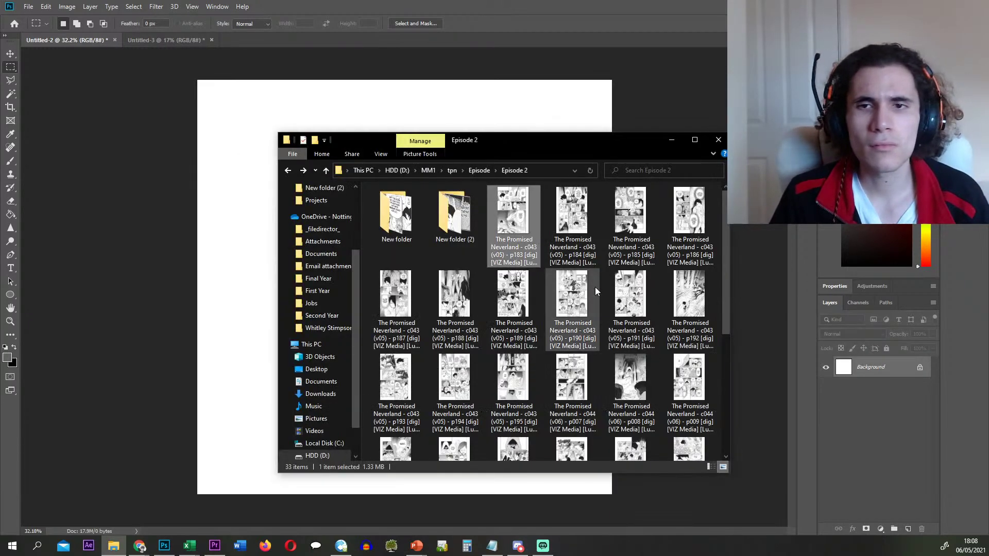
key(Delete)
drag(513, 218, 223, 175)
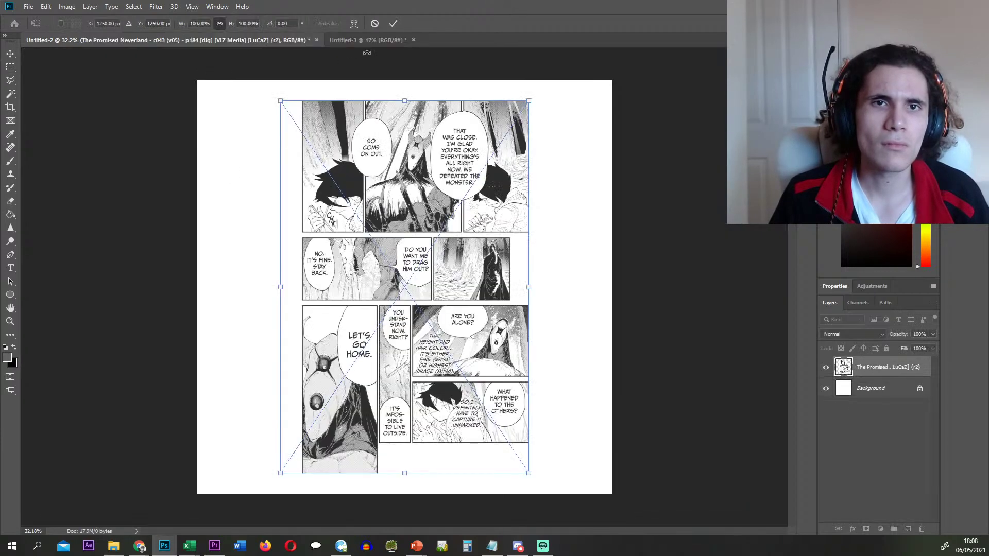
click(390, 27)
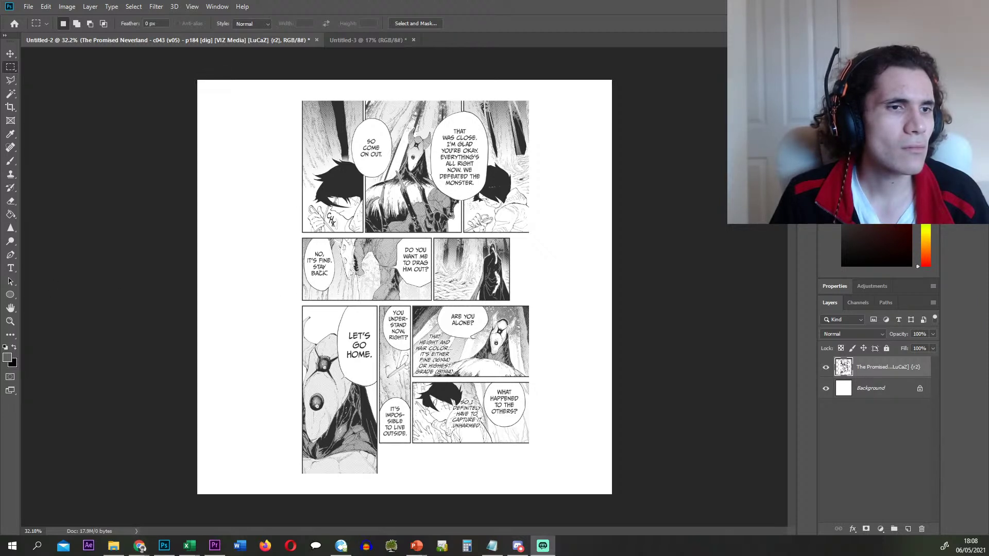
- Select the upper-right panel of page p184 with a rectangular marquee starting in the gutter beside it
click(323, 269)
scroll(411, 212, up, 2)
scroll(439, 145, up, 2)
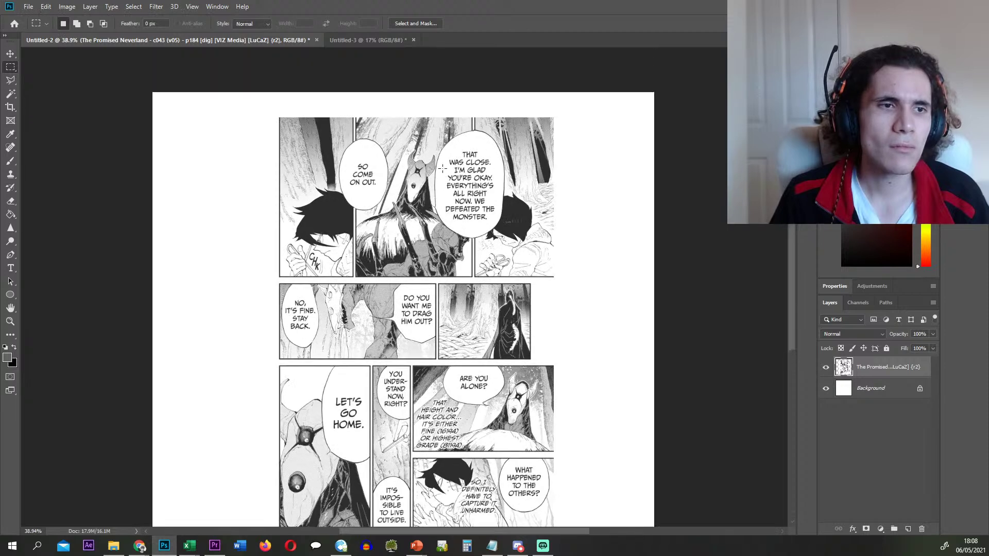
scroll(478, 119, up, 2)
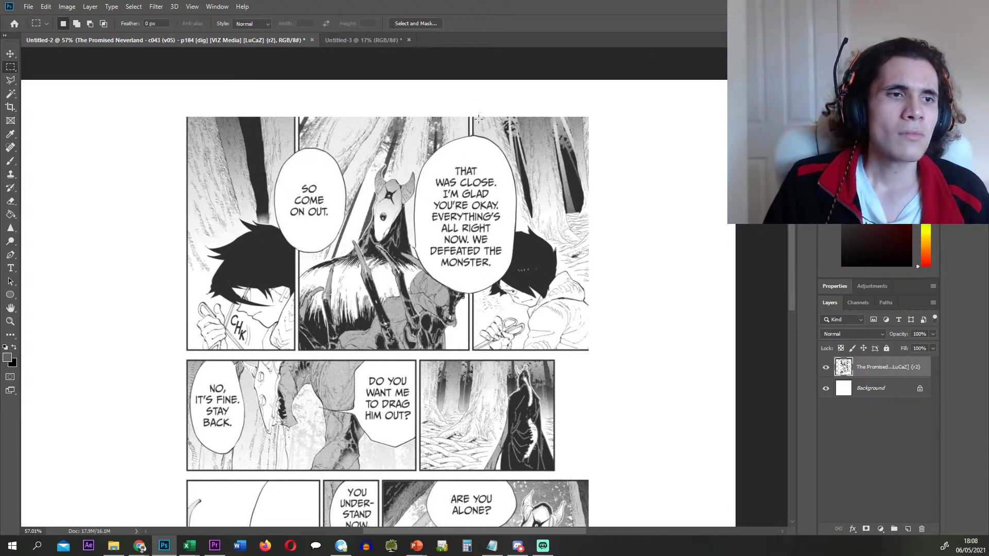
scroll(478, 119, up, 1)
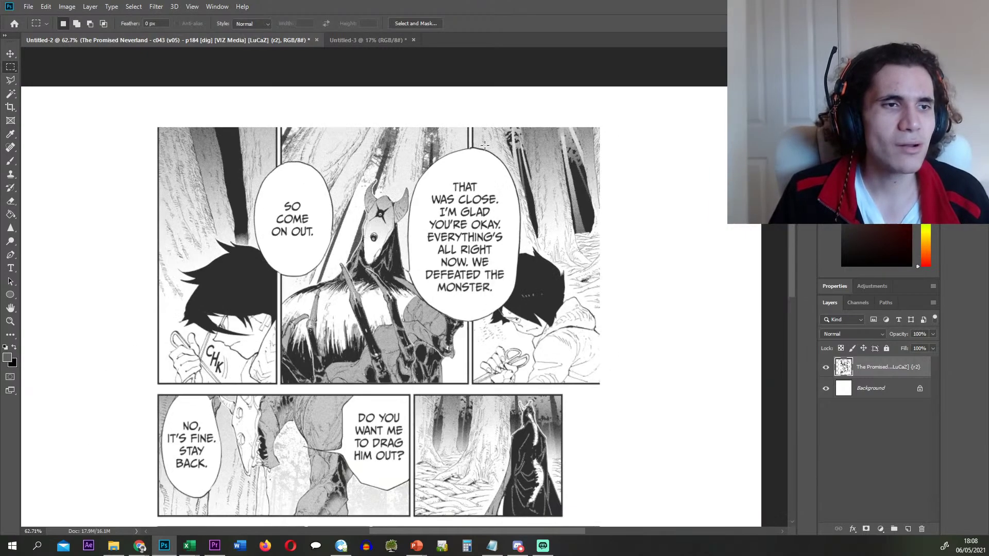
scroll(485, 148, down, 1)
scroll(485, 149, up, 6)
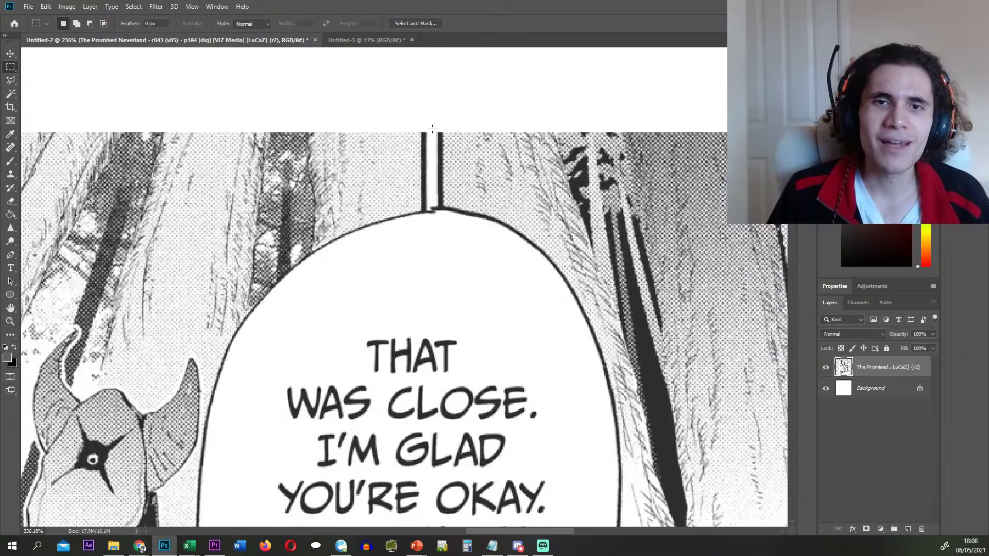
drag(432, 129, 356, 470)
- Switch to the Monthly-Timesheet-Excel workbook in Excel and look over the weekly hours summary and breakdown
click(542, 546)
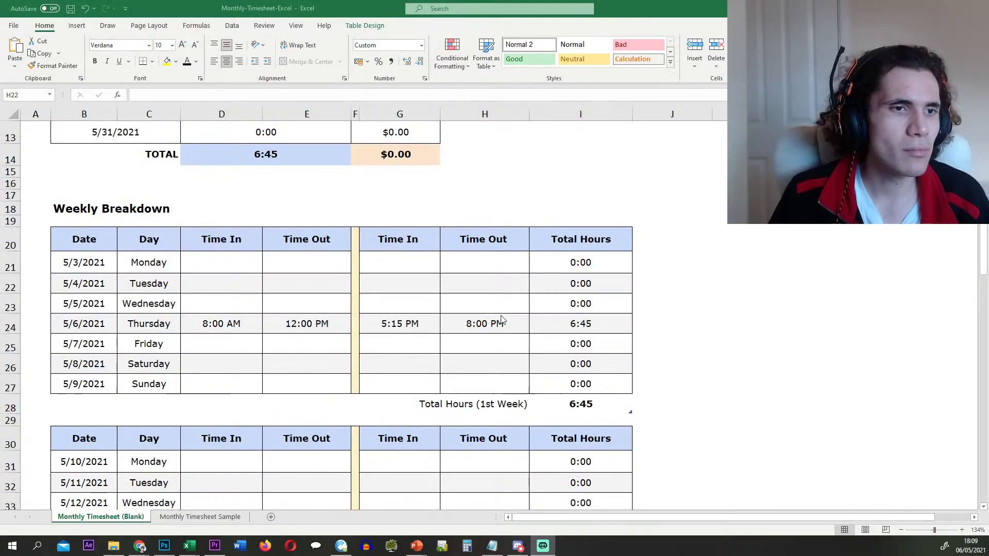
click(485, 283)
scroll(400, 283, down, 4)
scroll(397, 284, up, 5)
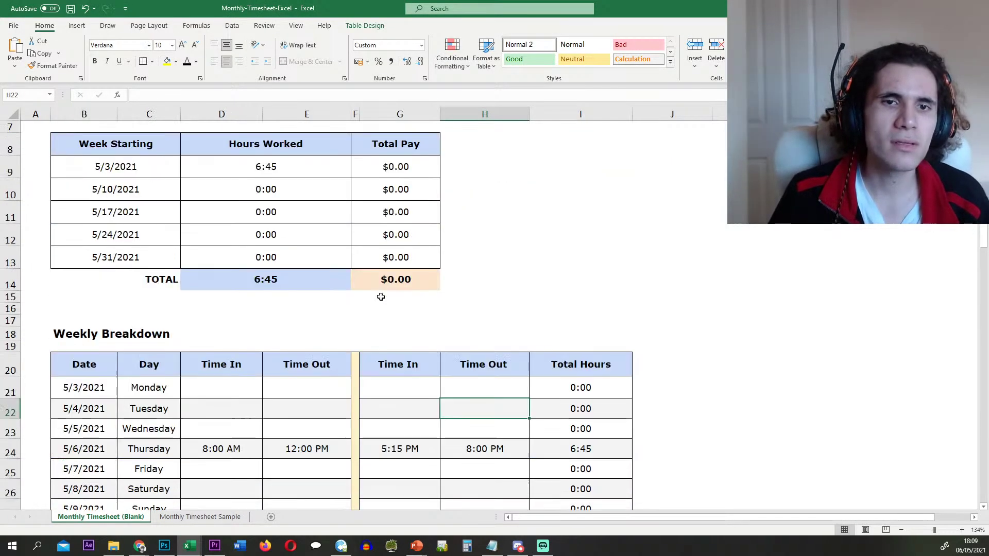
scroll(379, 294, down, 3)
- Examine Thursday 5/6/2021's Time In, Time Out and Total Hours entries in the first week's breakdown
drag(255, 269, 537, 267)
click(494, 289)
drag(72, 253, 93, 266)
click(89, 269)
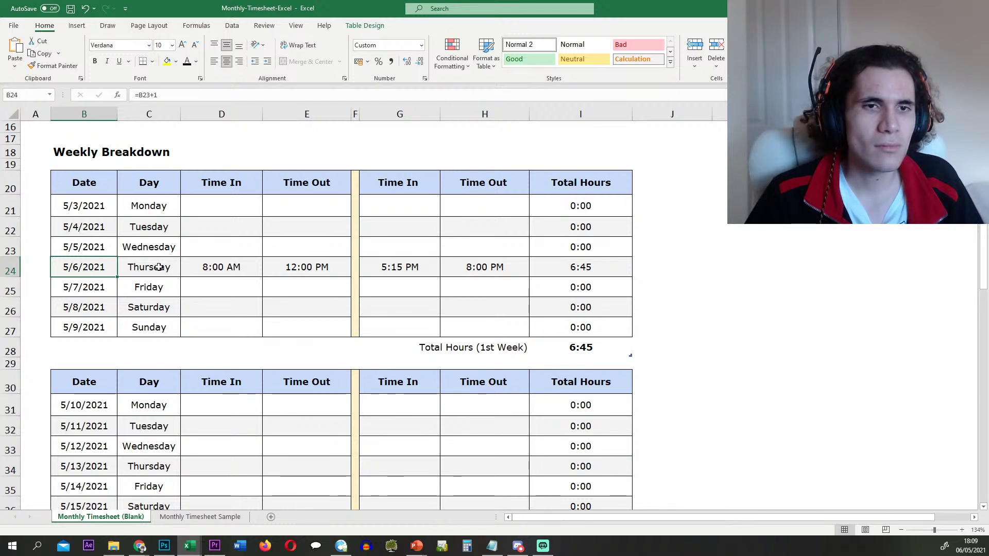
drag(221, 267, 338, 268)
drag(482, 268, 569, 269)
click(559, 271)
drag(415, 266, 479, 267)
click(419, 286)
click(463, 283)
click(427, 287)
drag(402, 265, 483, 267)
click(408, 289)
drag(404, 267, 507, 268)
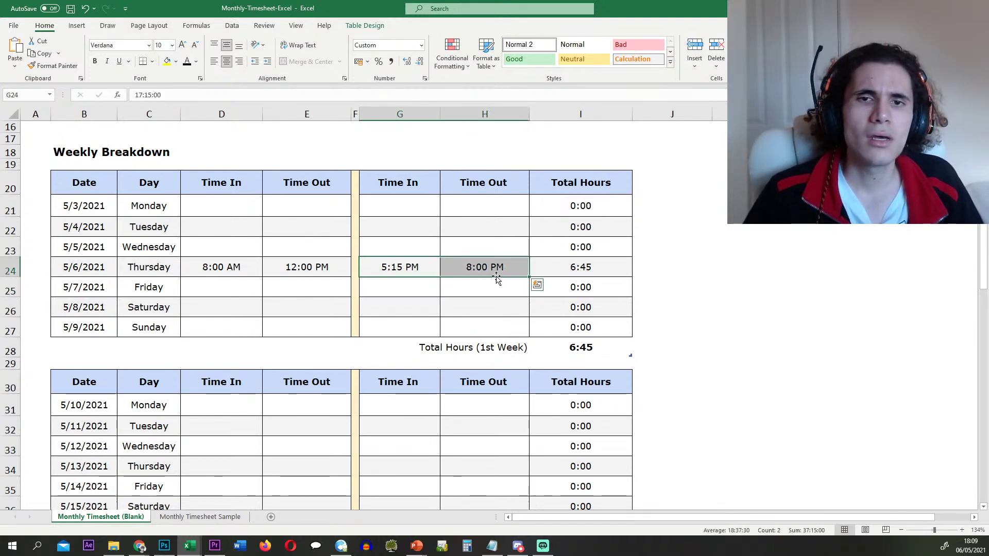
click(466, 285)
drag(399, 268, 483, 267)
click(468, 303)
click(578, 267)
click(454, 286)
click(563, 266)
click(508, 286)
click(568, 265)
click(517, 290)
click(566, 268)
click(510, 287)
click(586, 263)
click(453, 287)
click(423, 286)
drag(324, 264, 356, 268)
click(371, 281)
click(309, 269)
click(238, 268)
click(228, 282)
click(220, 270)
click(214, 283)
drag(289, 270, 515, 254)
click(309, 283)
drag(206, 270, 510, 252)
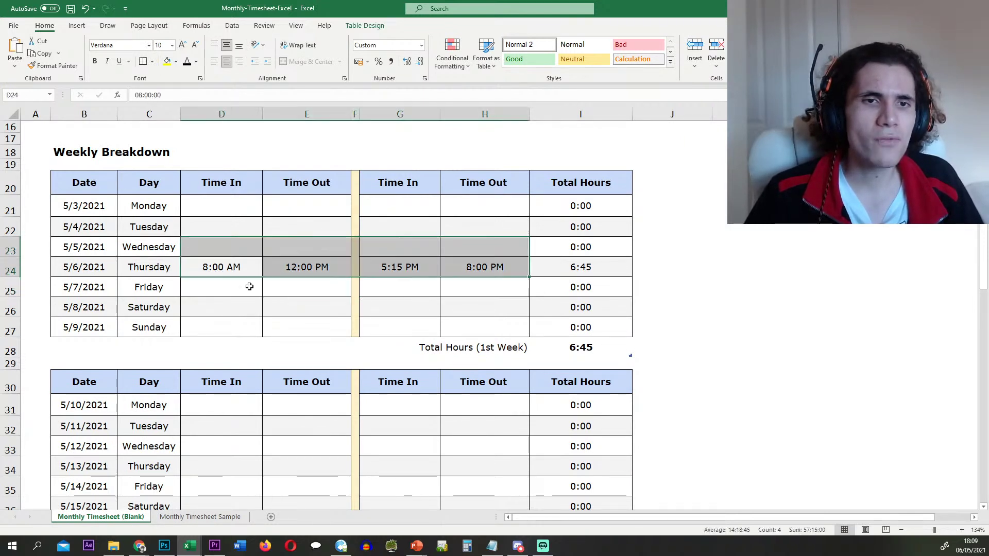
click(159, 286)
click(230, 286)
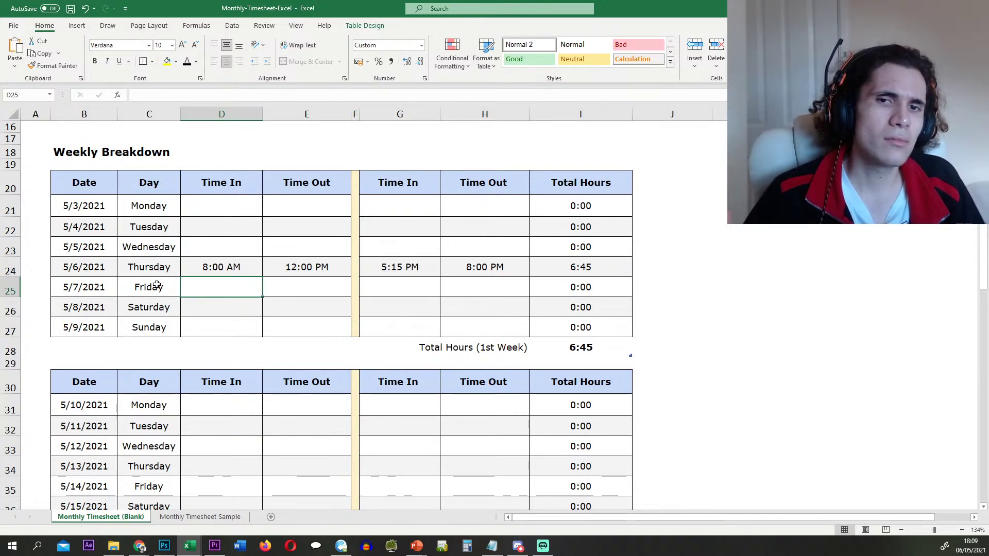
- Copy Thursday's first Time In and Time Out, 8:00 AM and 12:00 PM, into the Friday 5/7/2021 row
drag(221, 267, 286, 268)
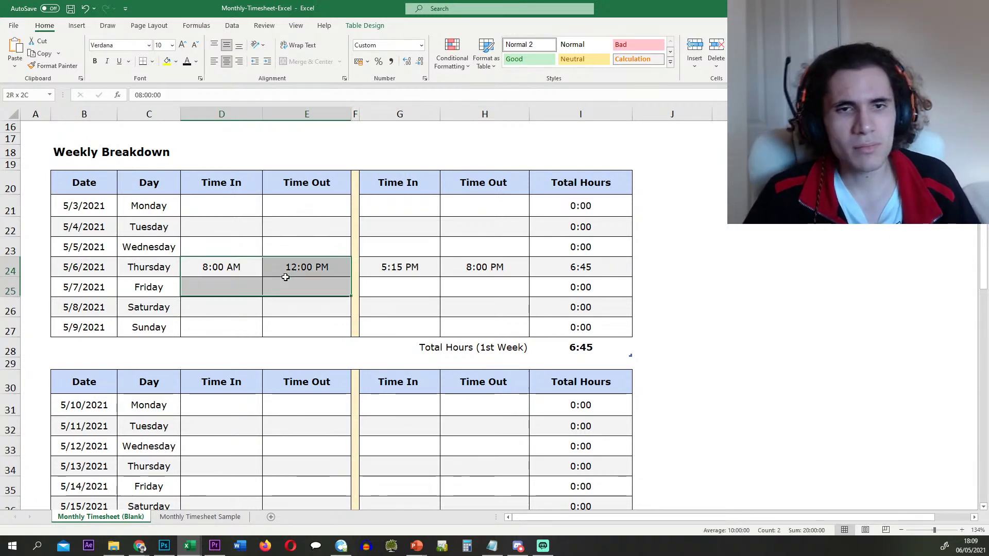
key(ctrl+c)
click(232, 287)
key(ctrl+v)
click(271, 311)
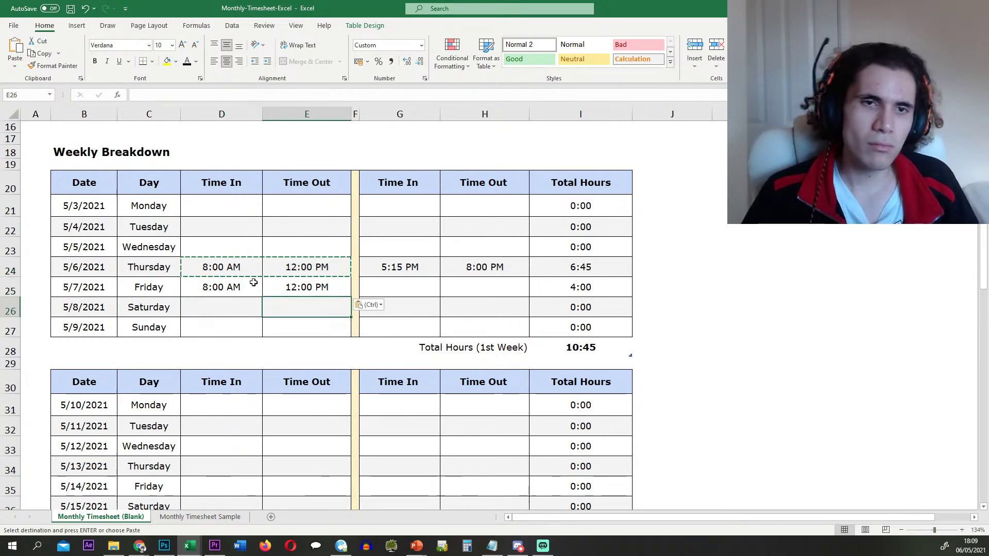
click(206, 288)
key(Return)
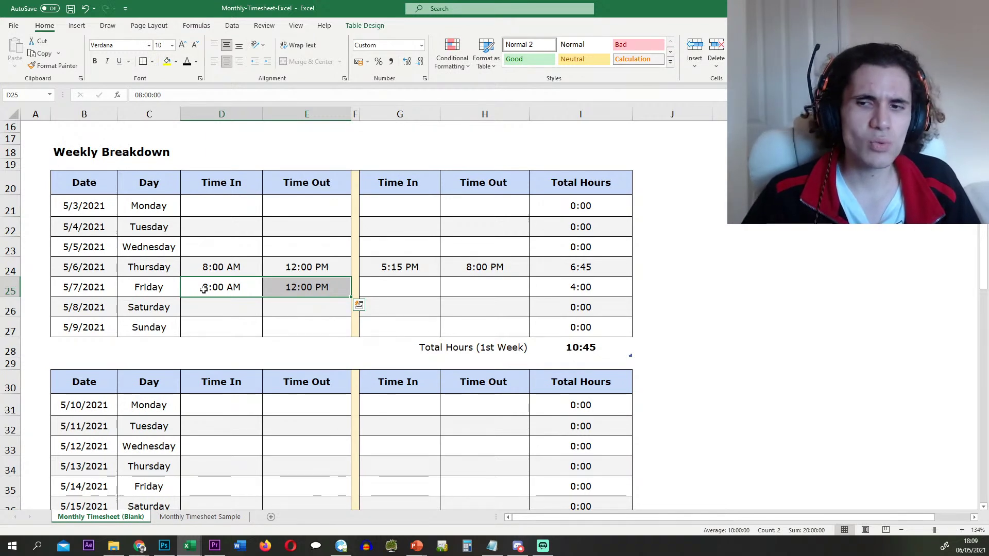
- Enter 2:00 PM as Friday 5/7/2021's second Time In and 18:00 as its Time Out
click(419, 289)
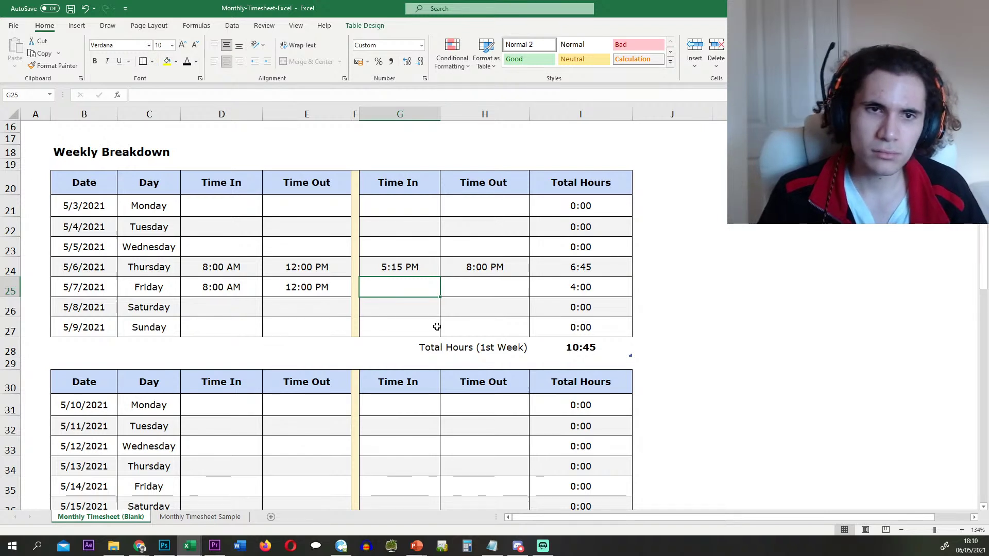
text(2)
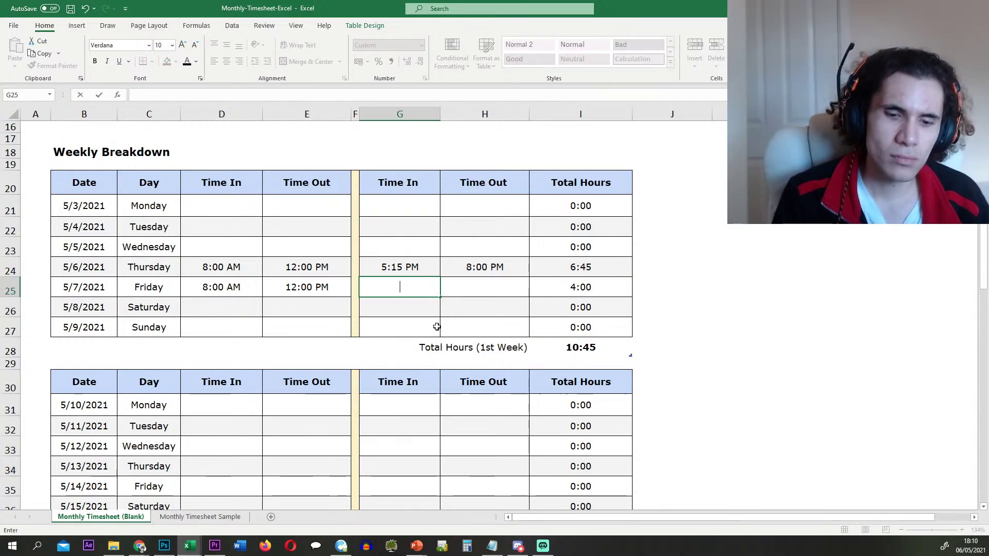
text(4:00)
key(Tab)
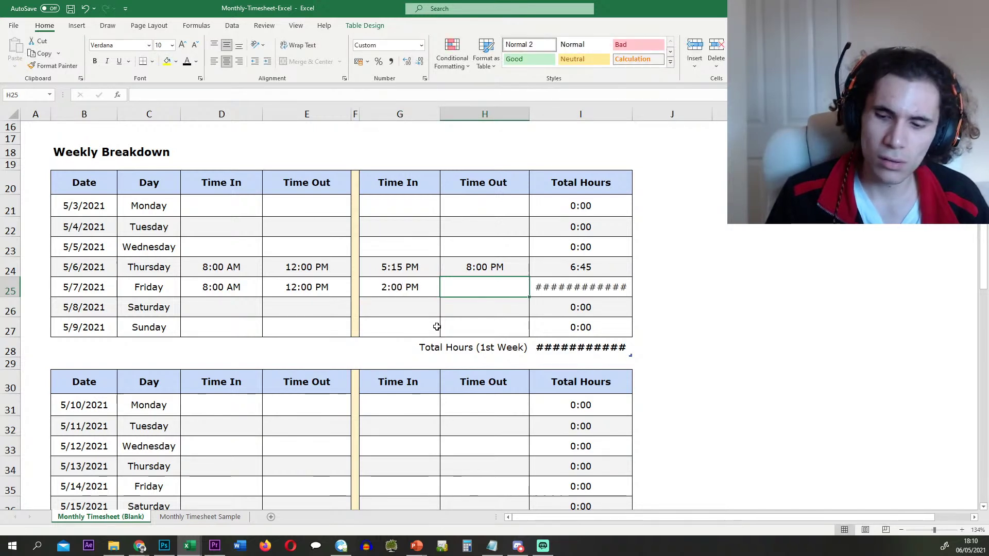
text(18:00)
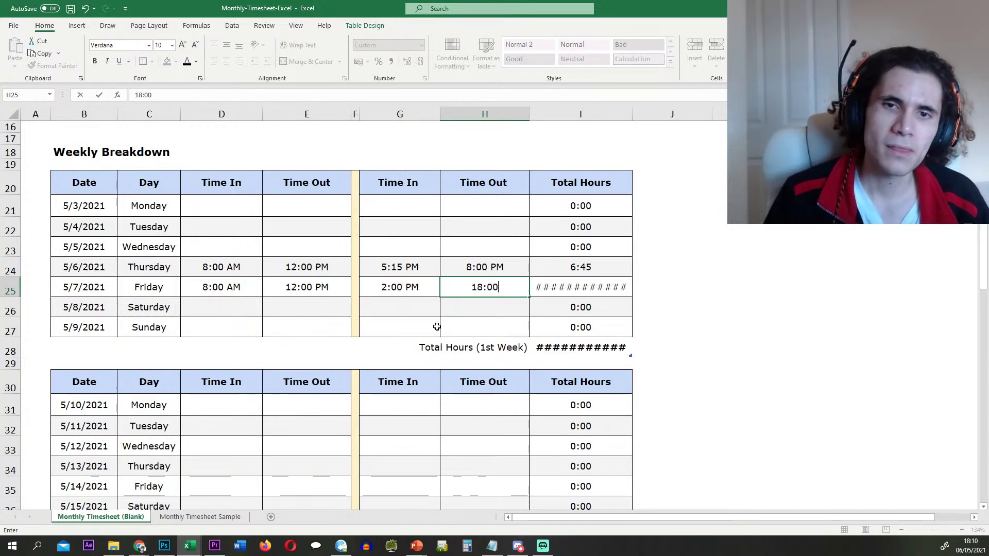
key(Return)
key(Up)
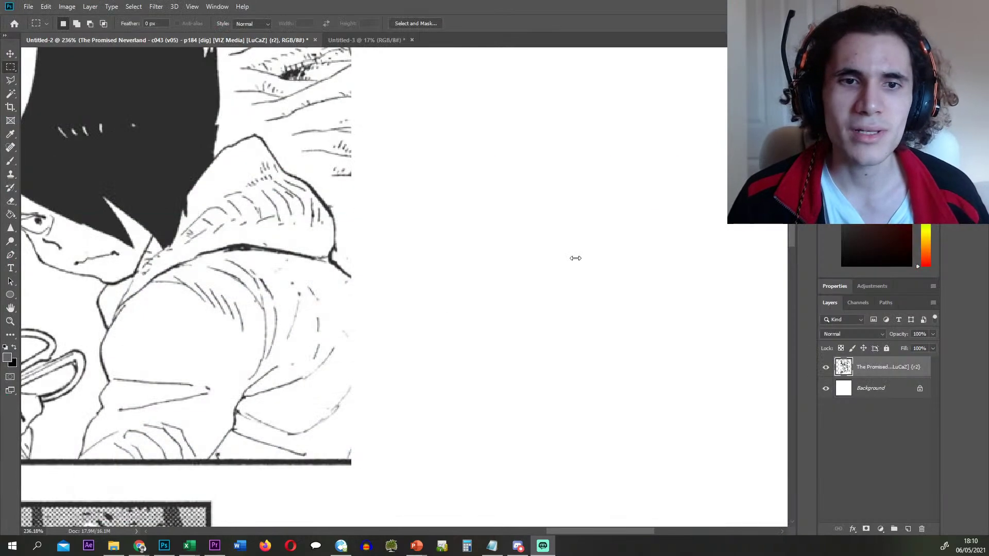
- Start a subtracting Polygonal Lasso outline at the gutter and trace the top edge of the "THAT WAS CLOSE" speech bubble
scroll(441, 254, down, 4)
scroll(338, 249, up, 2)
scroll(324, 245, left, 1)
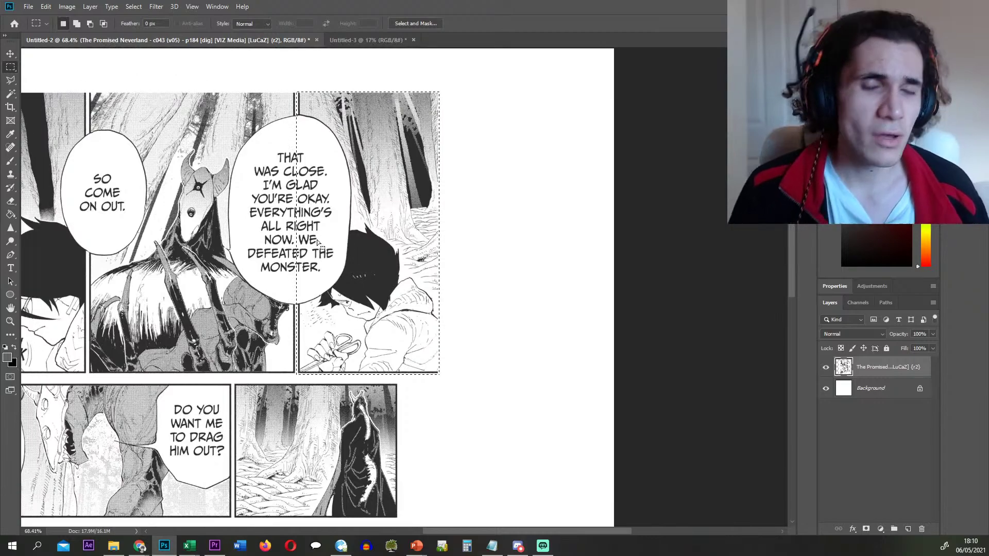
key(l)
scroll(330, 216, up, 6)
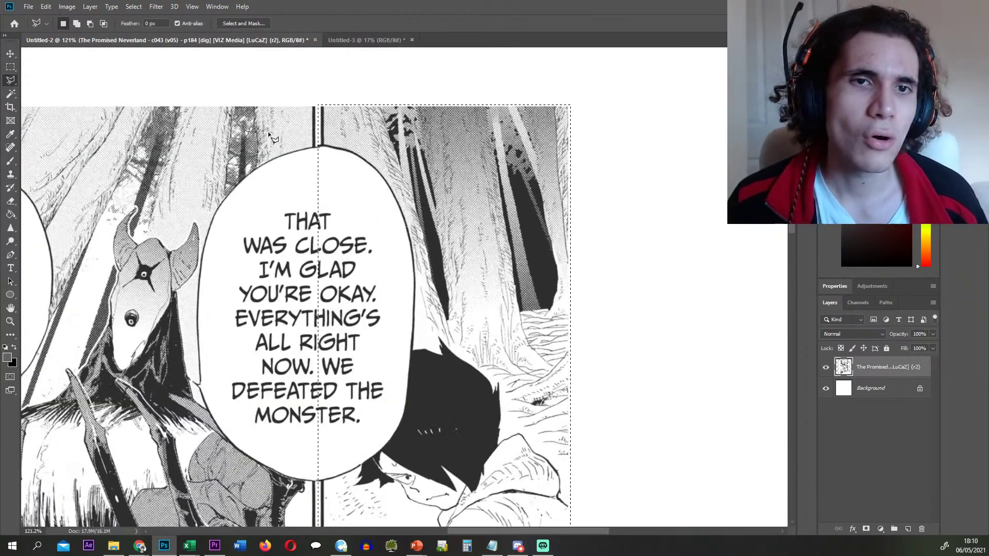
scroll(358, 165, up, 5)
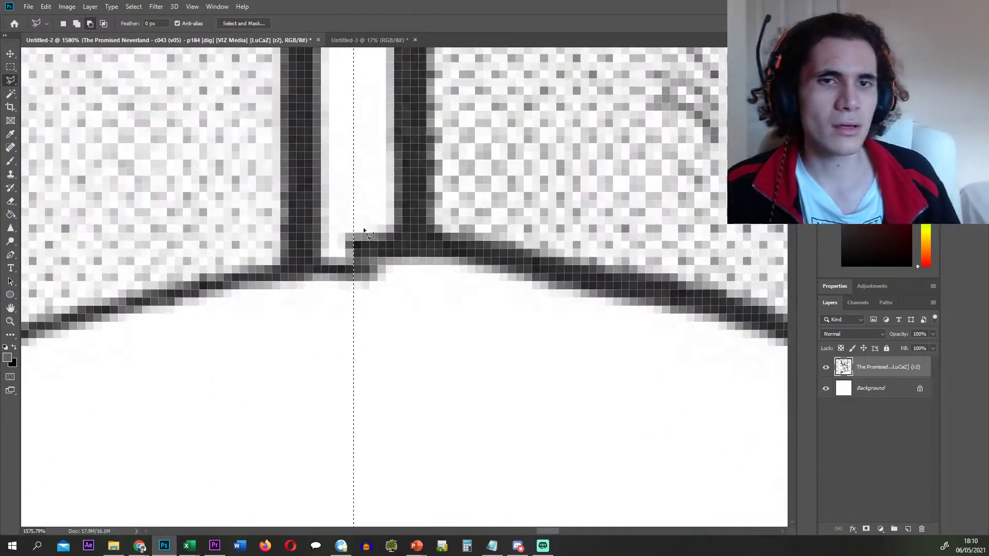
click(352, 232)
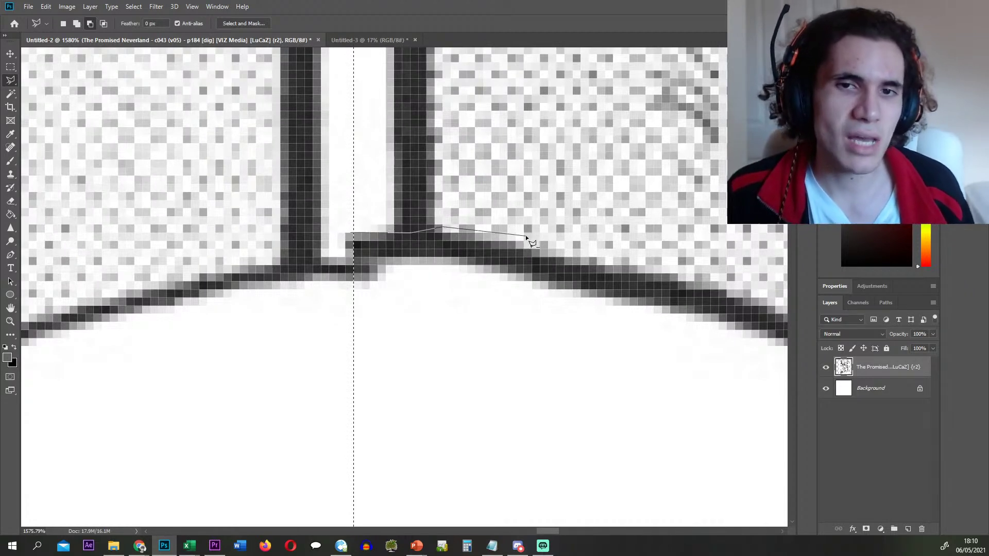
click(653, 265)
click(681, 278)
click(730, 289)
mouse_move(730, 290)
mouse_down()
mouse_move(694, 288)
mouse_move(596, 246)
mouse_up()
click(642, 264)
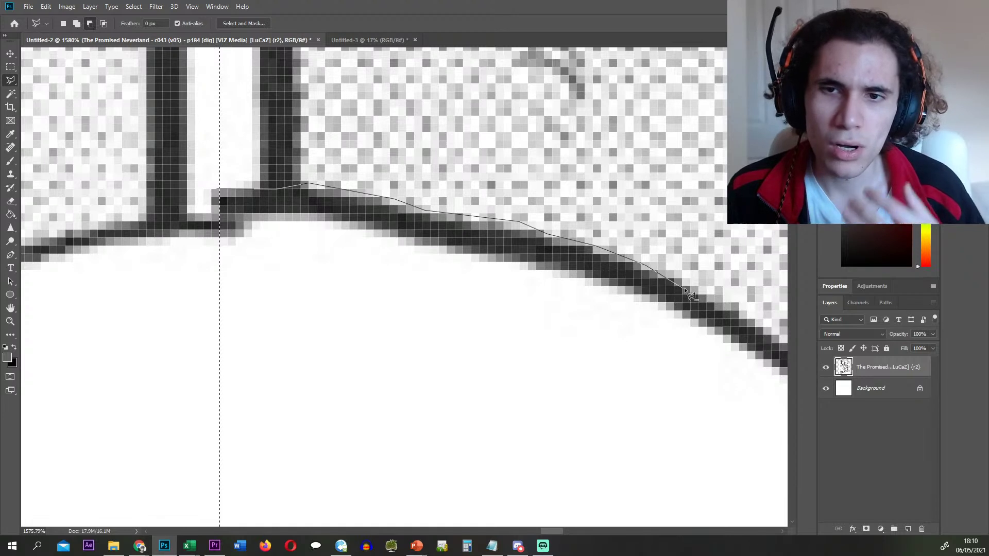
- Continue the lasso outline down the speech bubble's upper-right curve, keeping just outside its black border
click(756, 316)
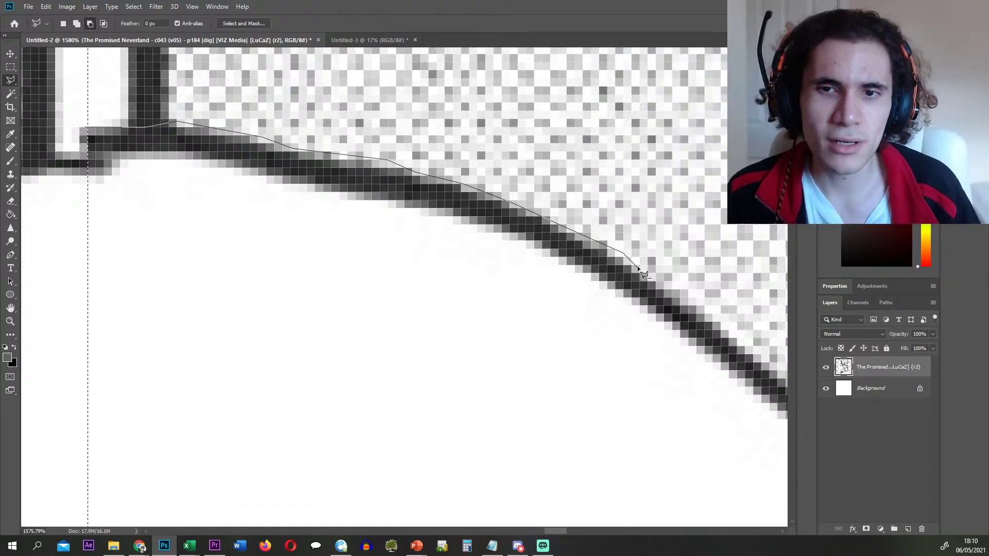
click(705, 313)
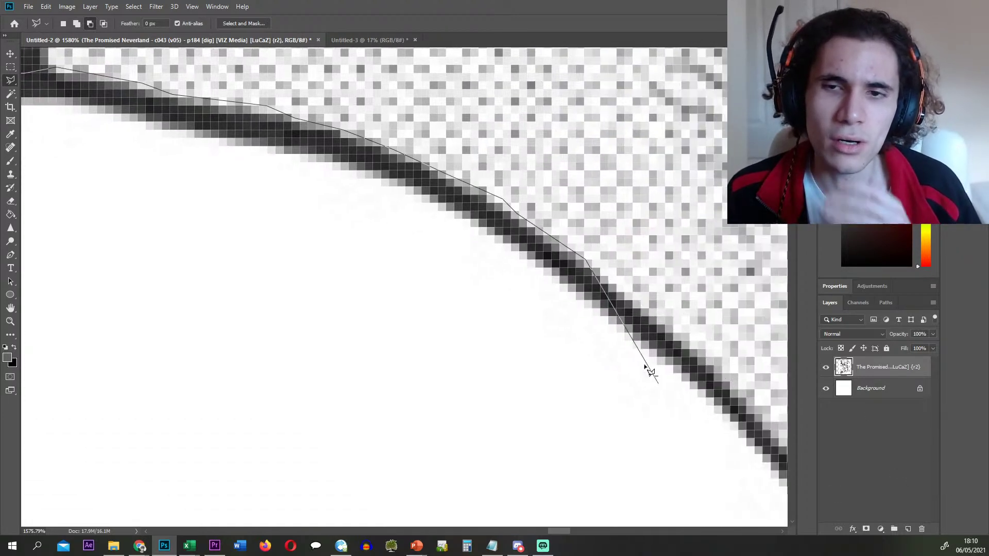
click(706, 356)
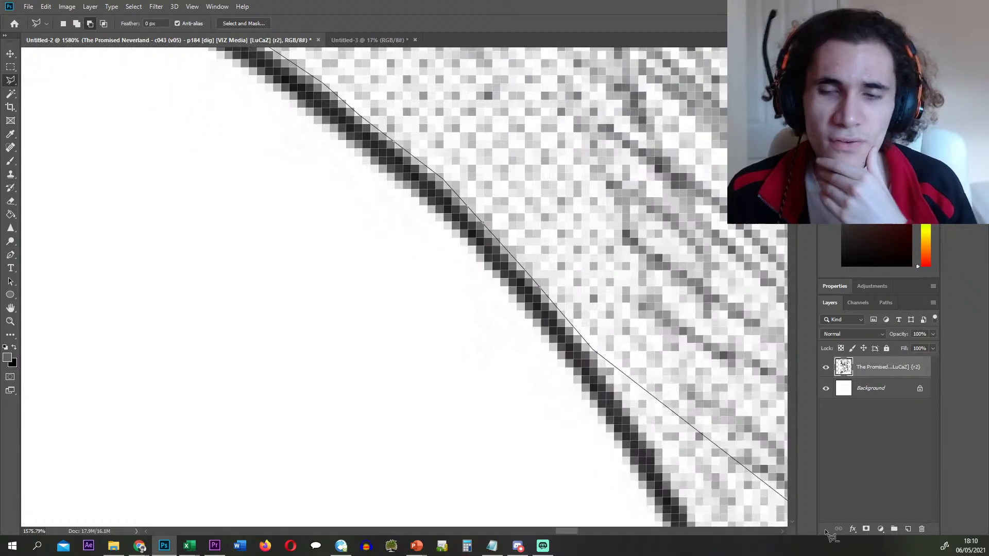
click(650, 462)
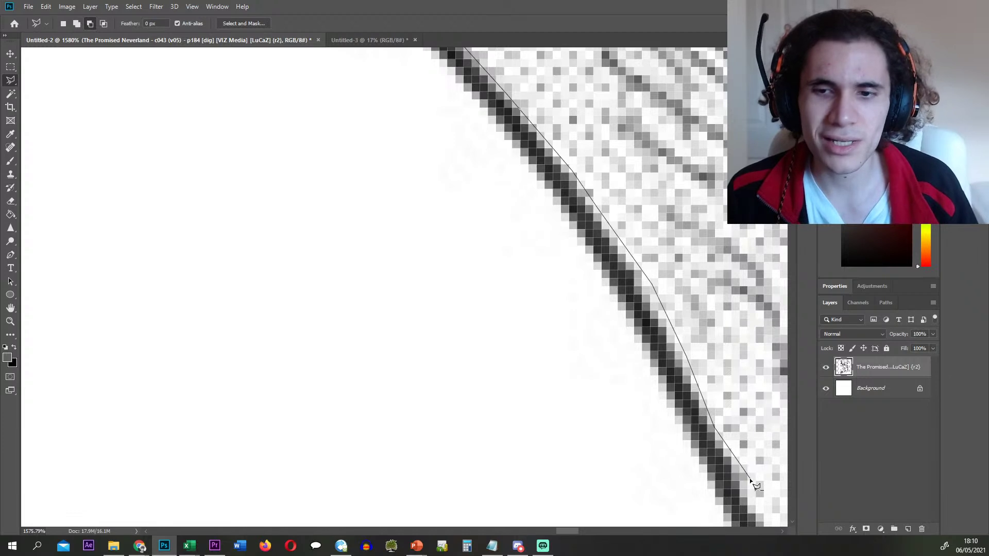
click(750, 480)
click(642, 400)
click(673, 447)
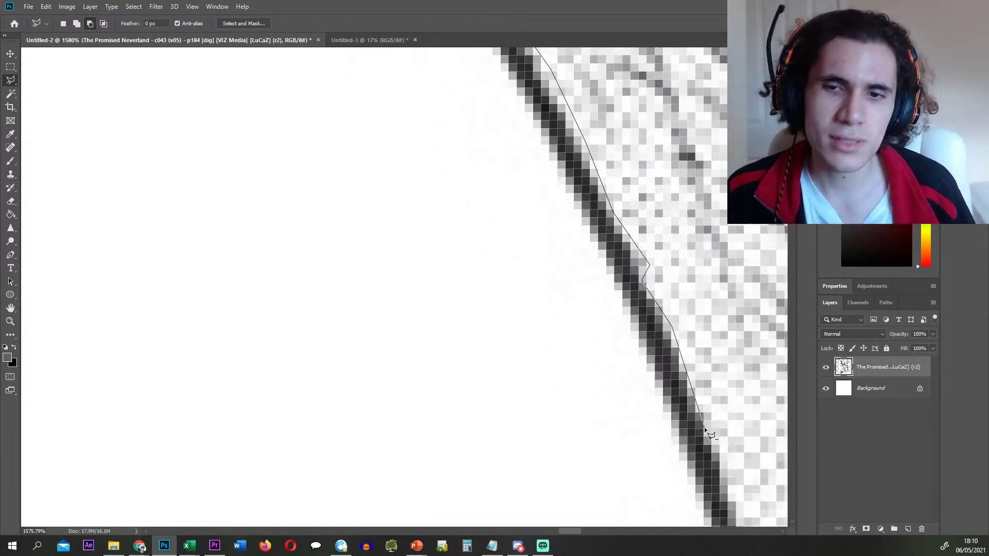
click(732, 462)
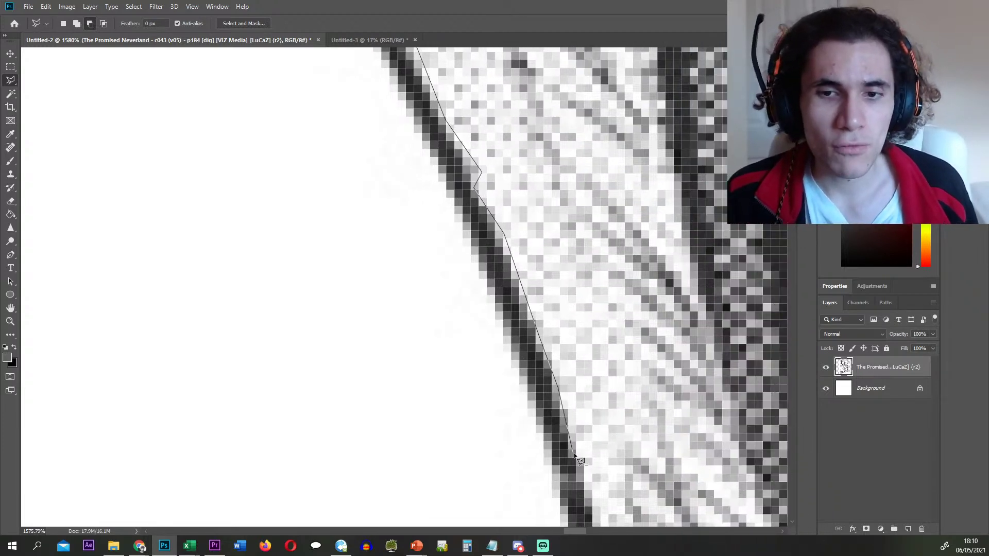
click(603, 430)
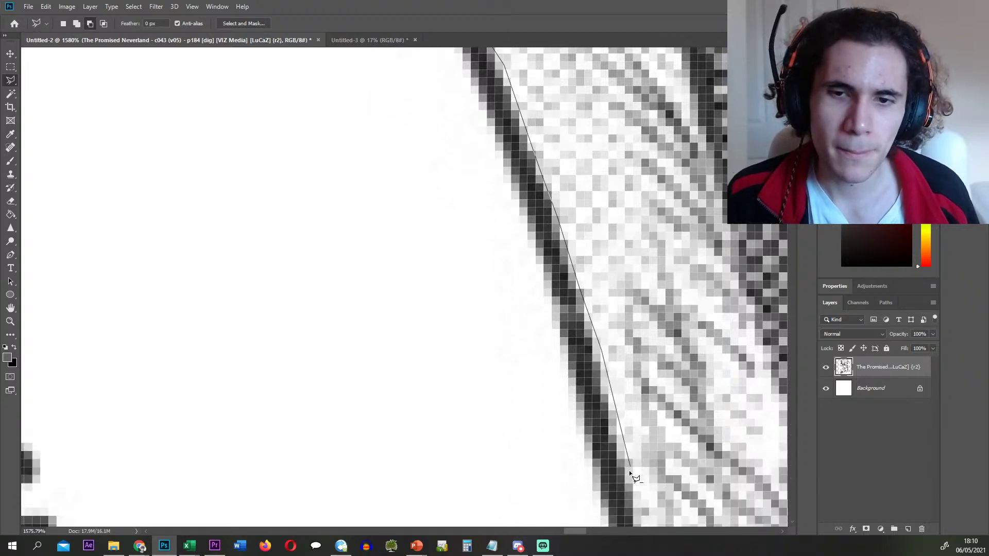
click(644, 468)
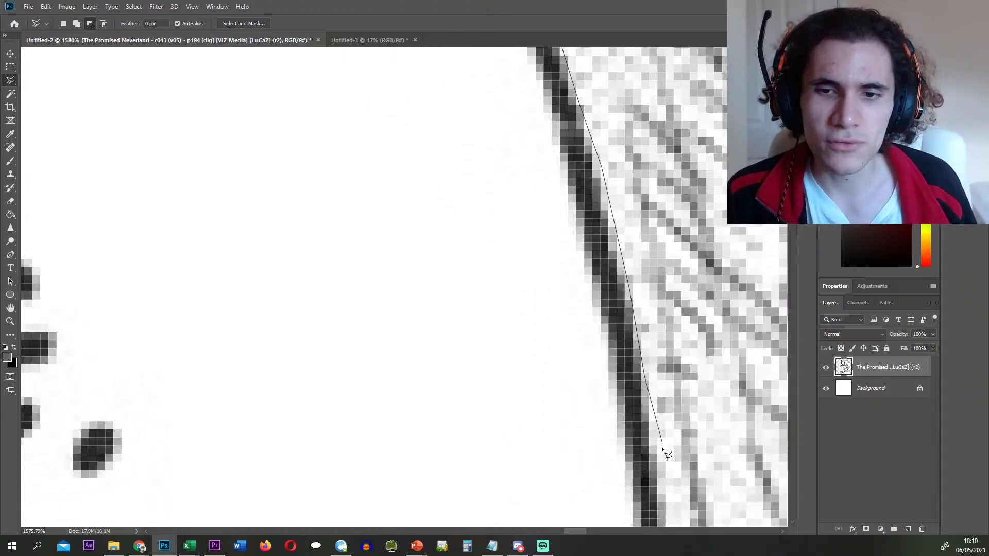
- Extend the lasso outline down the near-vertical right side of the speech bubble
click(665, 462)
scroll(666, 458, down, 3)
click(683, 479)
scroll(684, 474, down, 2)
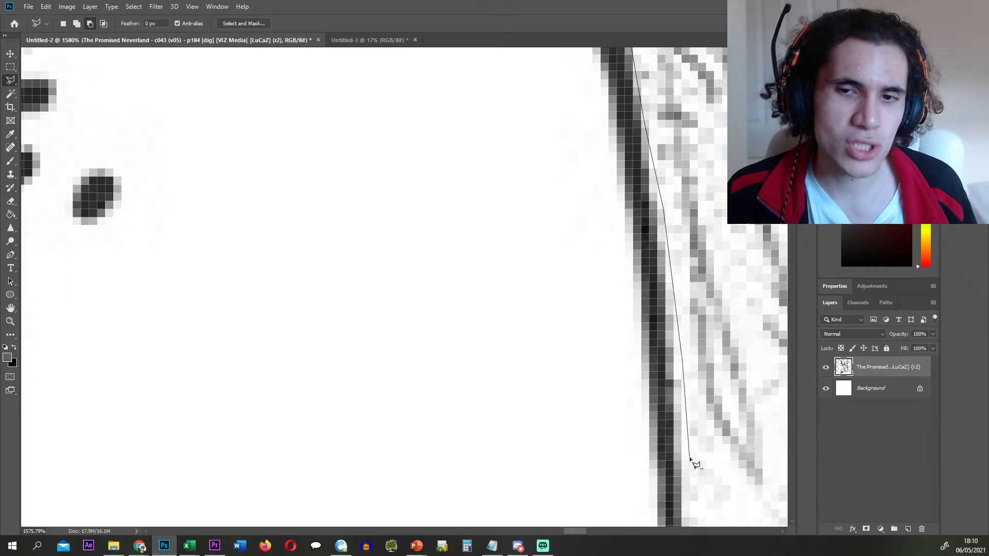
click(682, 360)
scroll(688, 474, down, 3)
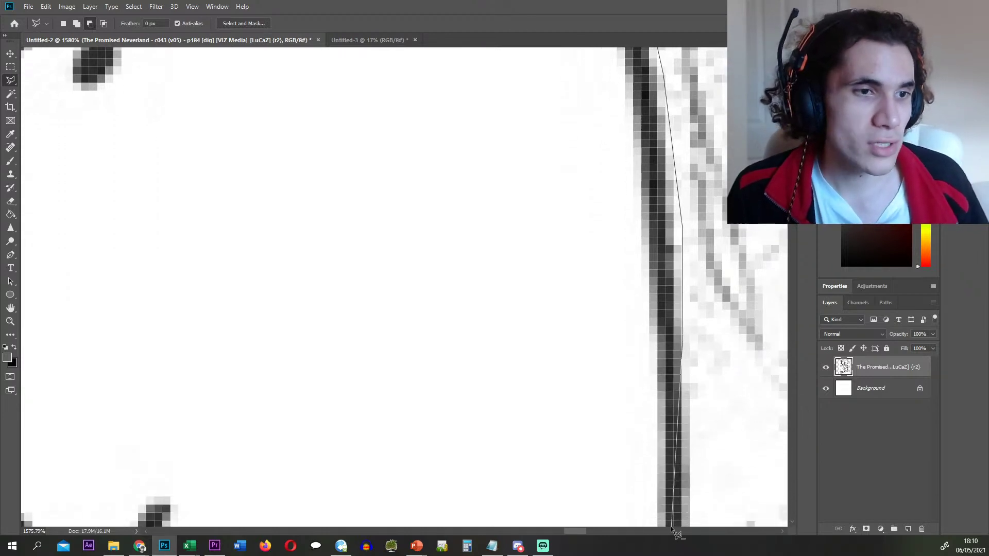
click(689, 478)
scroll(693, 489, down, 5)
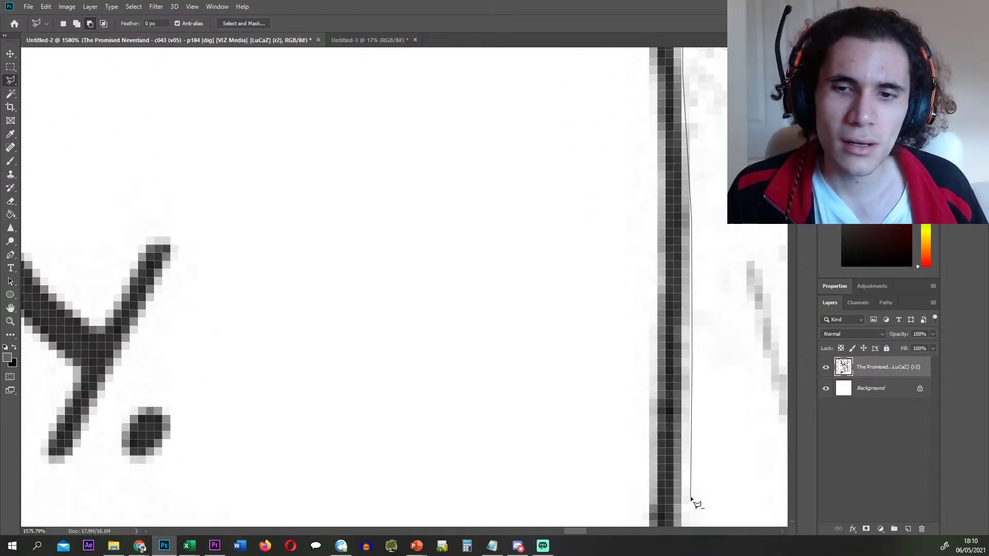
click(691, 498)
scroll(683, 497, down, 7)
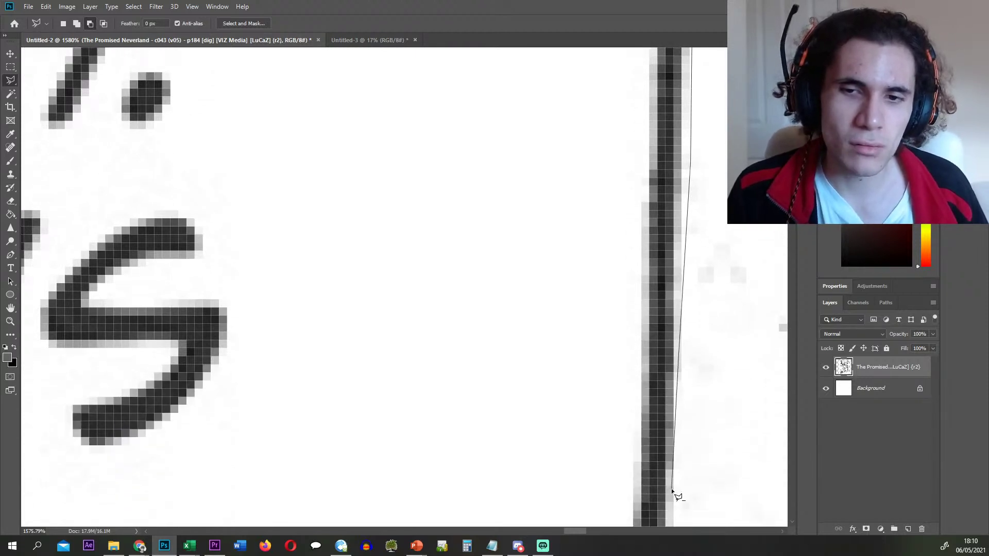
- Carry the lasso outline along the bubble's right side into the character's black hair
click(673, 493)
scroll(670, 484, down, 4)
click(666, 487)
scroll(664, 505, down, 3)
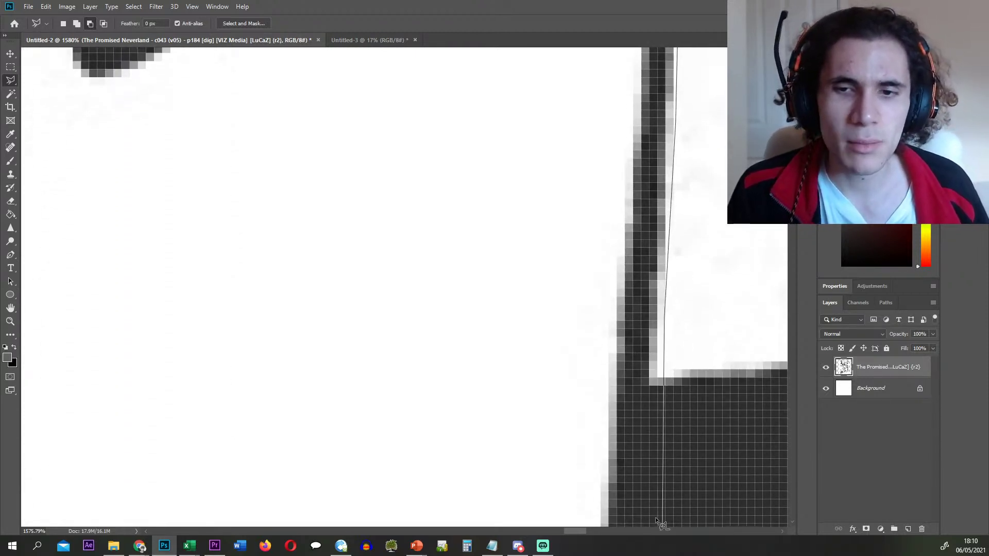
scroll(651, 509, down, 4)
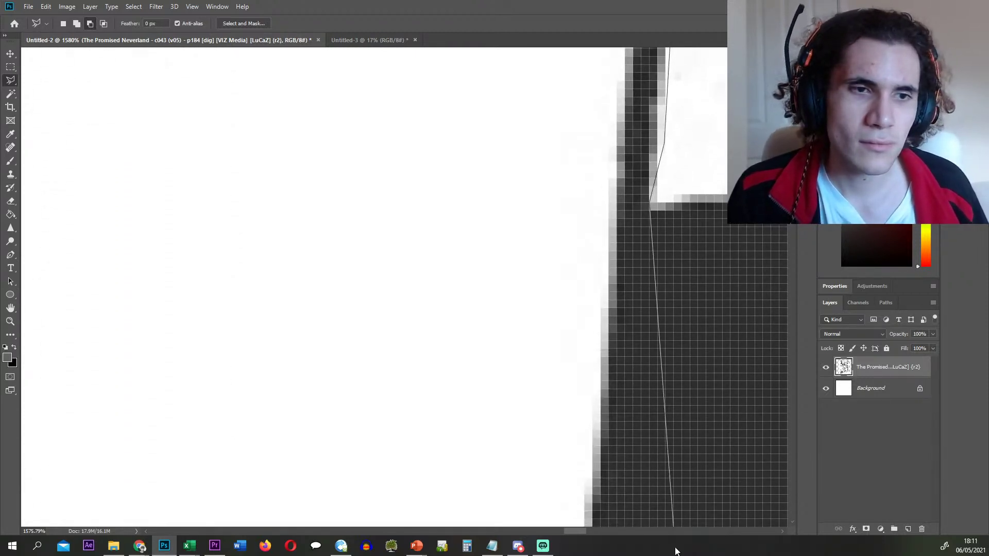
scroll(623, 460, down, 3)
scroll(595, 511, down, 4)
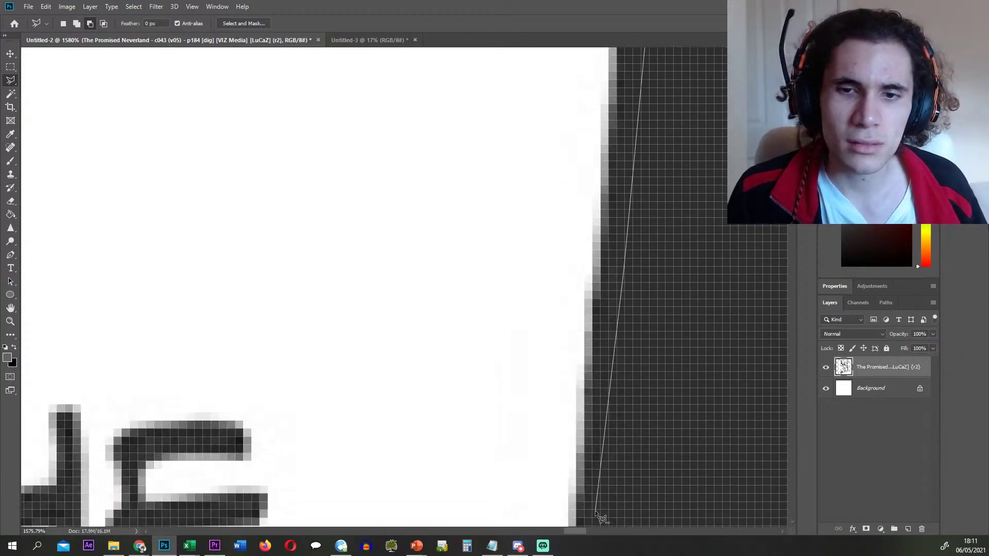
scroll(572, 495, down, 5)
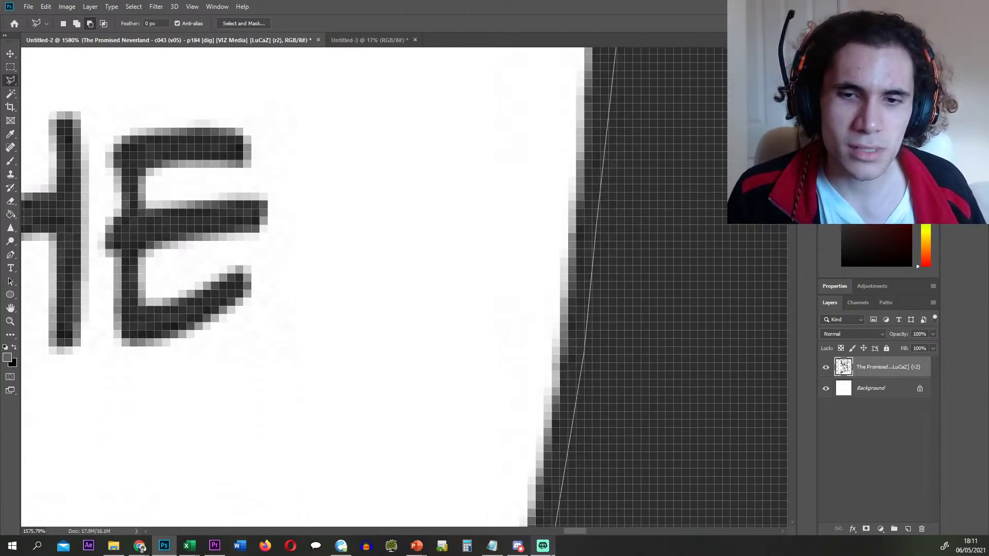
- Trace the speech bubble's lower-right curve through the black hair with the lasso
click(548, 438)
scroll(535, 446, down, 2)
click(506, 455)
scroll(506, 456, down, 3)
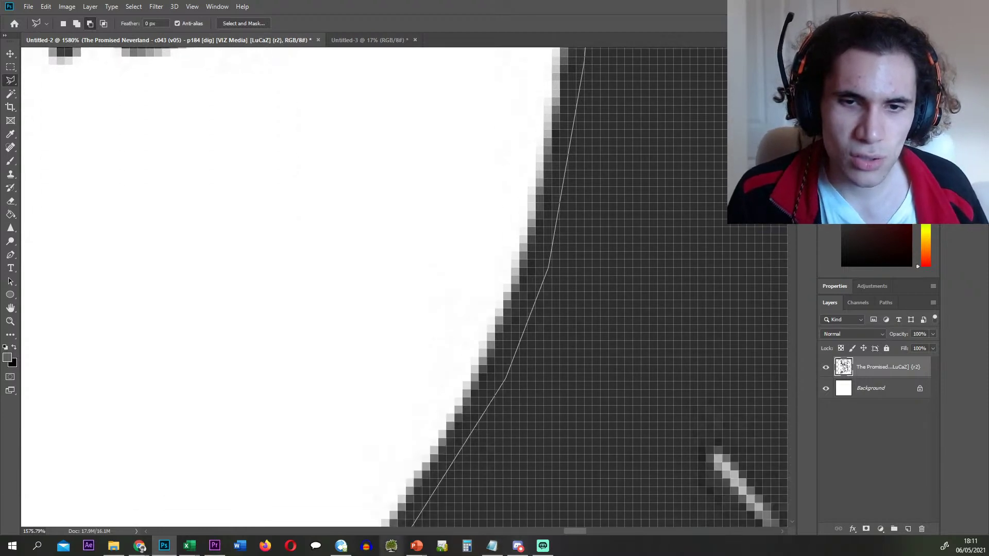
click(432, 439)
scroll(432, 439, down, 2)
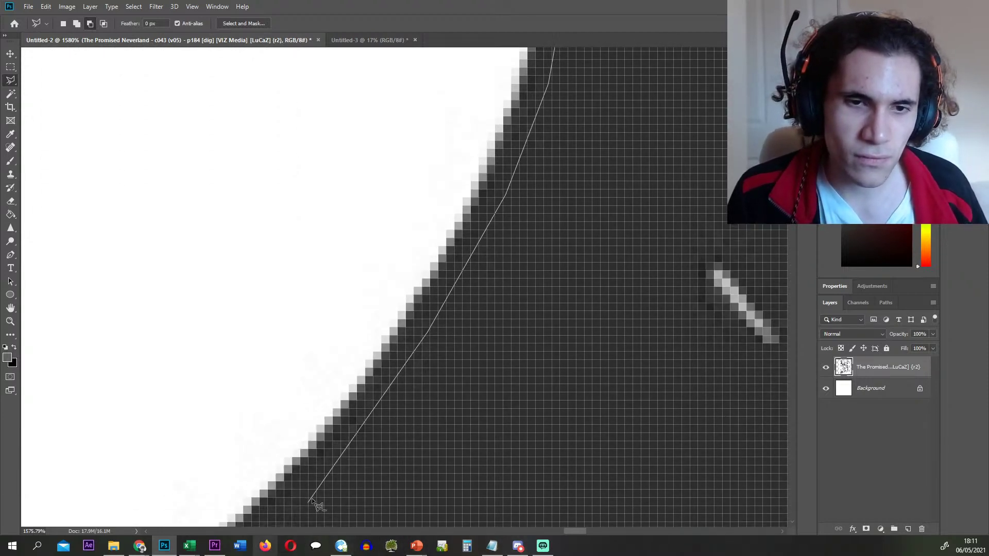
click(325, 472)
mouse_move(12, 546)
click(353, 377)
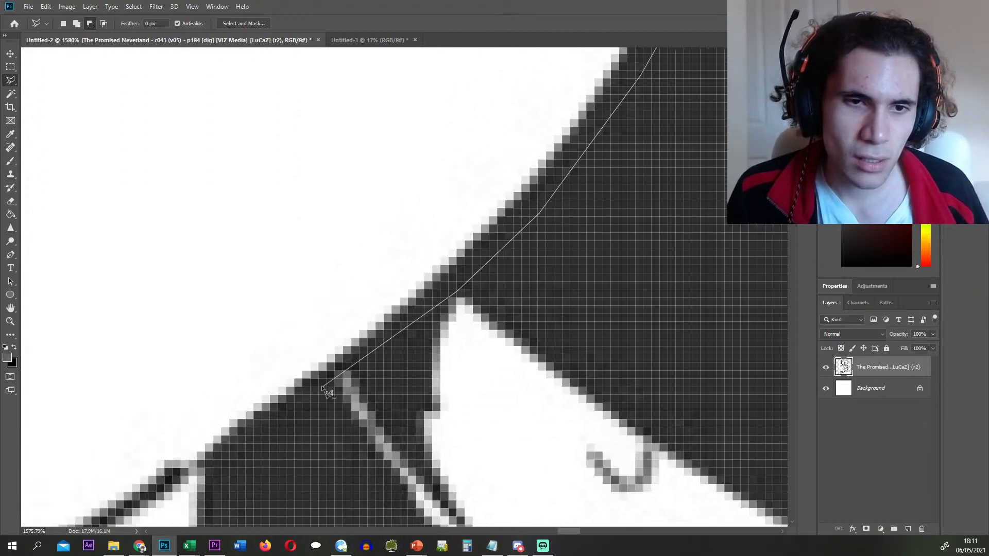
- Finish the lasso along the bubble's bottom edge to the gutter and close it, subtracting the bubble from the right panel's selection
click(328, 384)
click(185, 484)
click(281, 416)
click(144, 496)
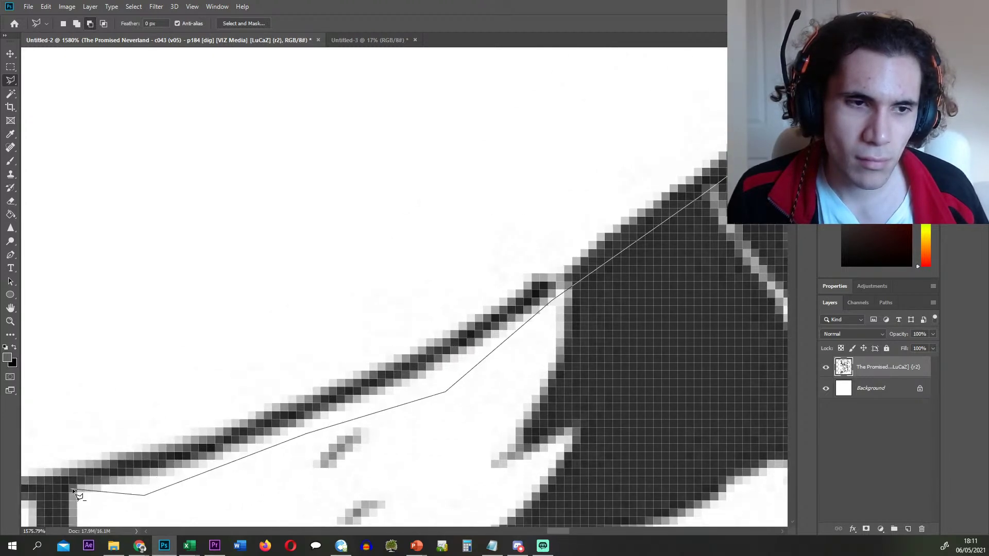
click(74, 490)
click(91, 523)
double_click(37, 459)
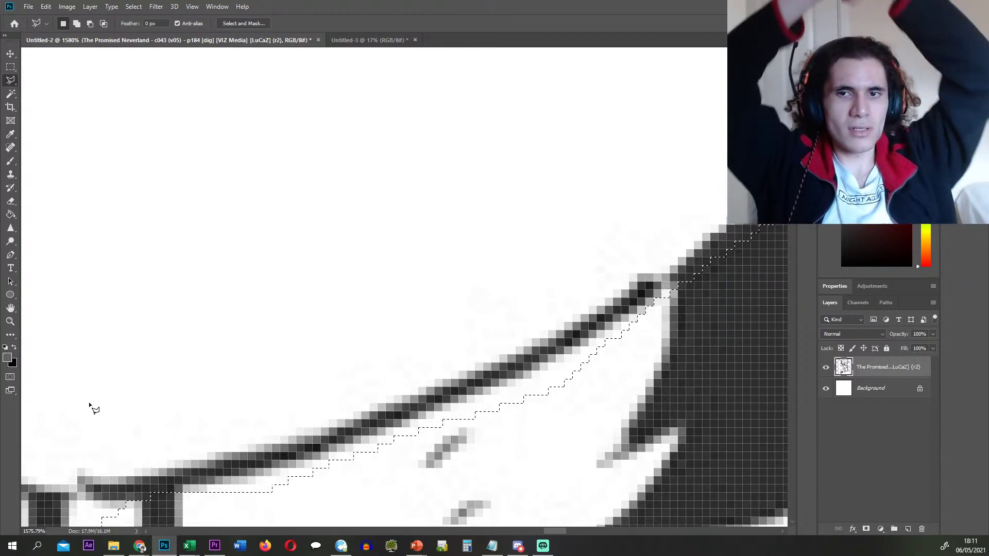
- Cut the selected right-hand panel without its speech bubble and paste it onto its own layer
scroll(208, 369, down, 3)
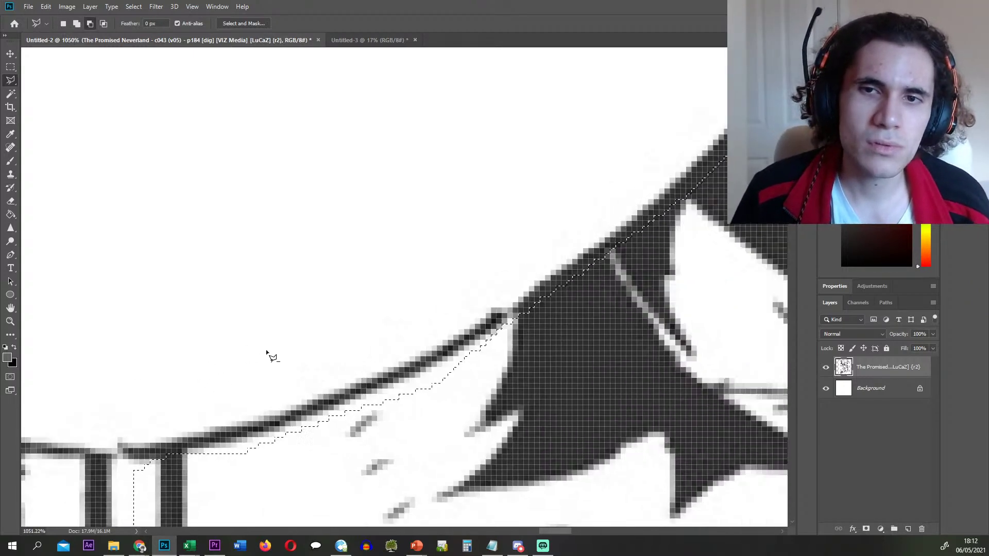
scroll(248, 354, down, 10)
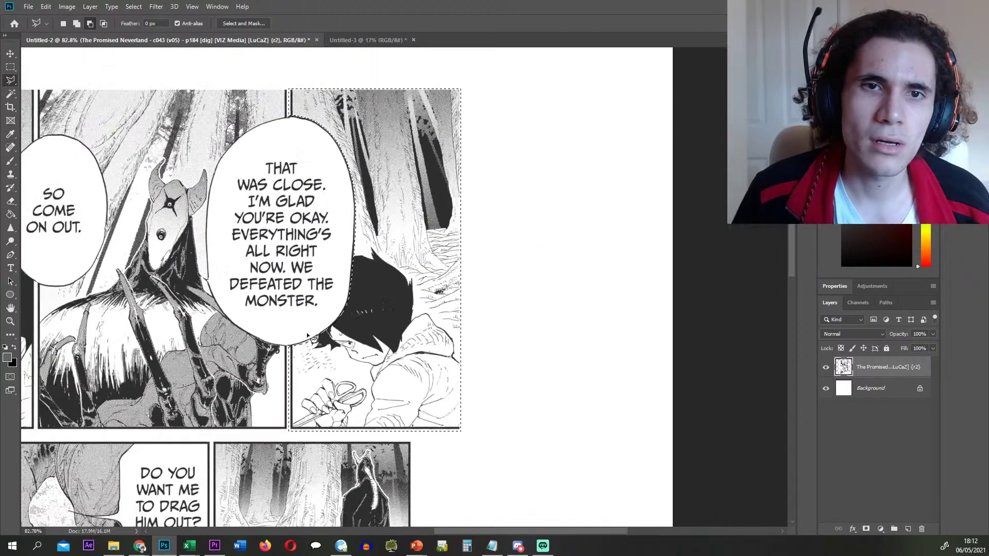
key(ctrl+x)
key(ctrl+v)
- Check the pasted panel on its own, hide its layer, and make the p184 page layer visible and active
click(826, 388)
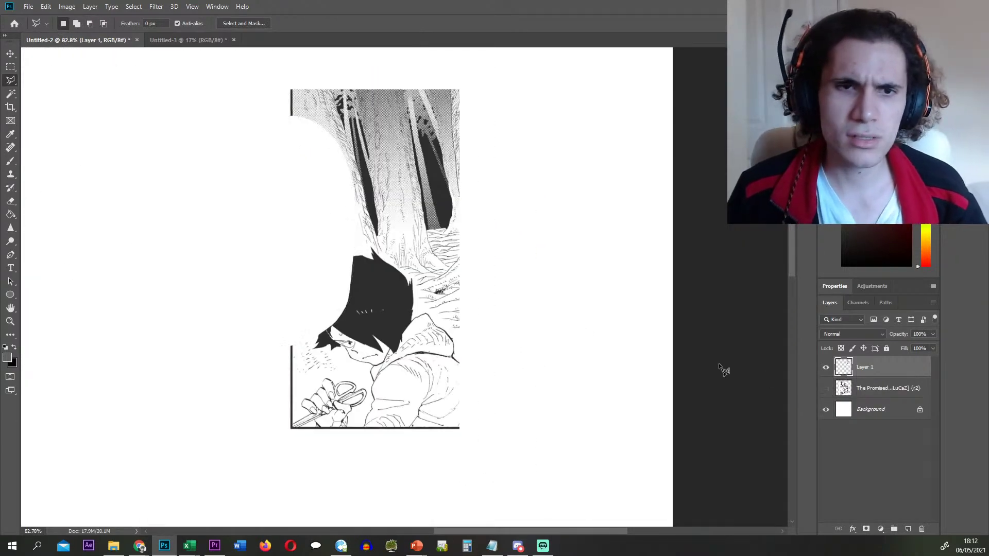
click(826, 367)
click(826, 388)
click(886, 388)
- Draw a rectangular selection around the horned monster's panel, including the whole "THAT WAS CLOSE" bubble that extends past its border
scroll(413, 307, left, 5)
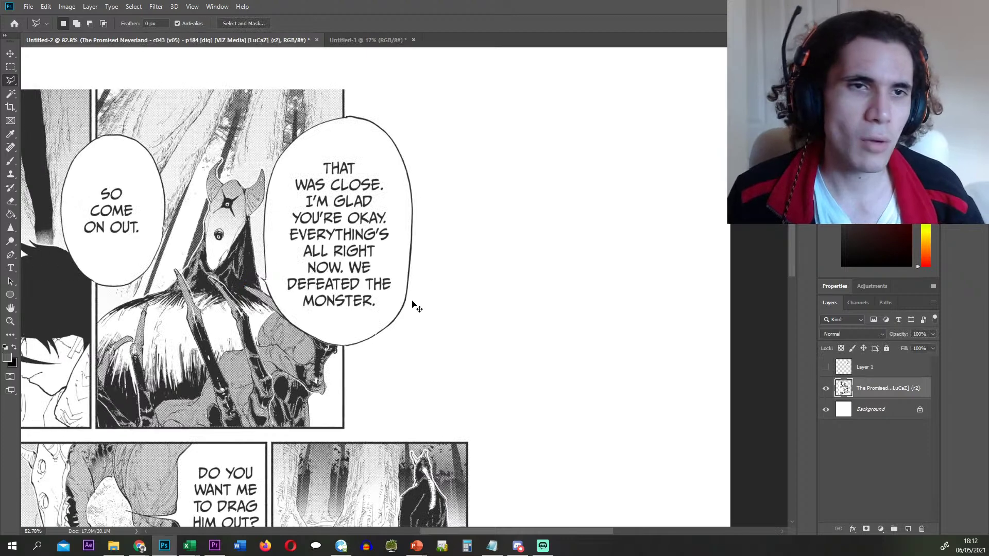
scroll(179, 85, up, 5)
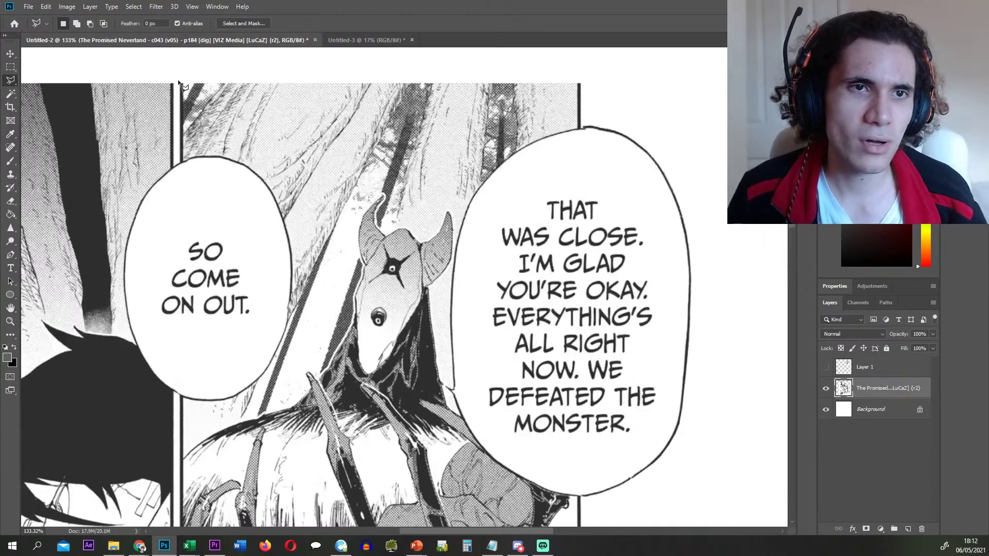
key(m)
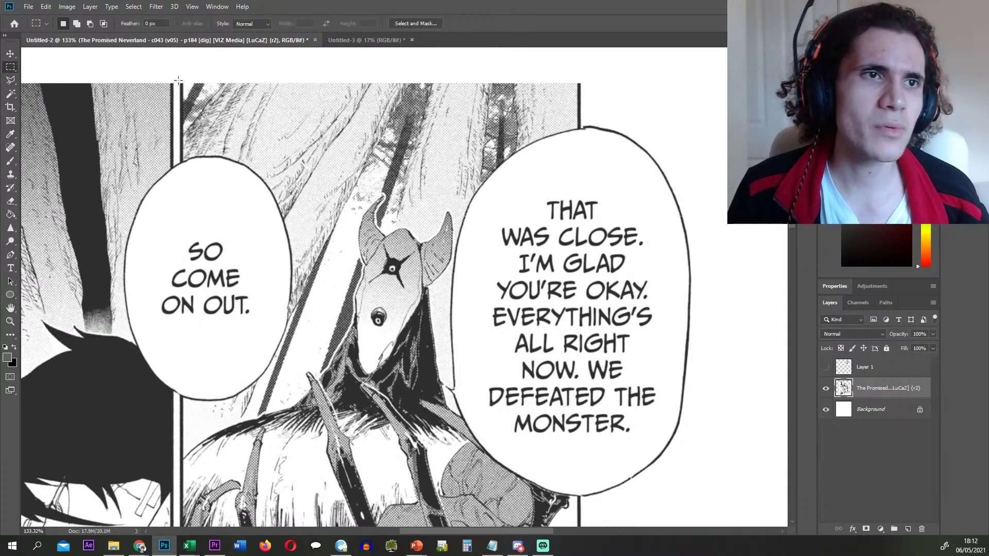
drag(176, 81, 695, 495)
scroll(504, 255, down, 3)
scroll(371, 211, up, 2)
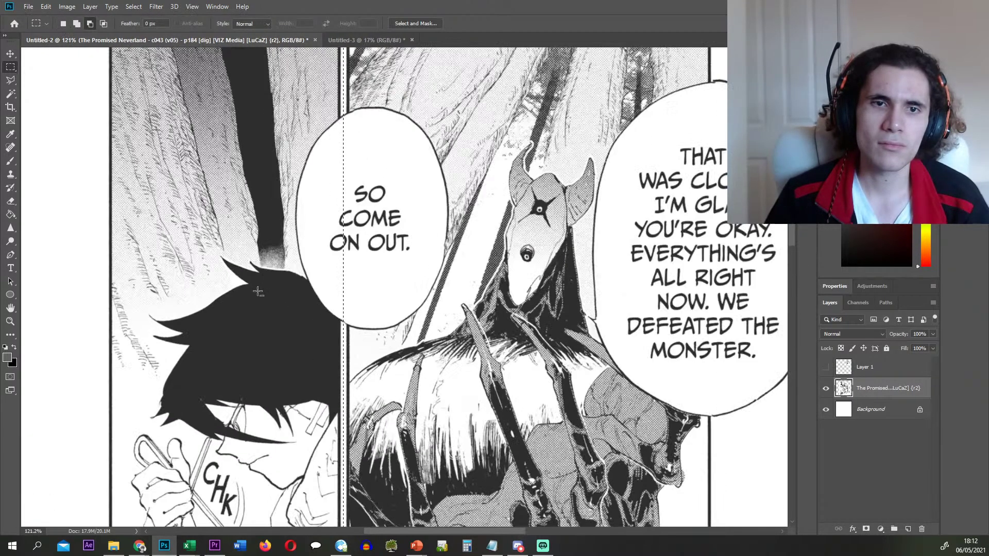
- Start a polygonal lasso that adds to the selection, tracing the lower-left edge of the "SO COME ON OUT" bubble from the gutter
scroll(289, 294, up, 5)
key(l)
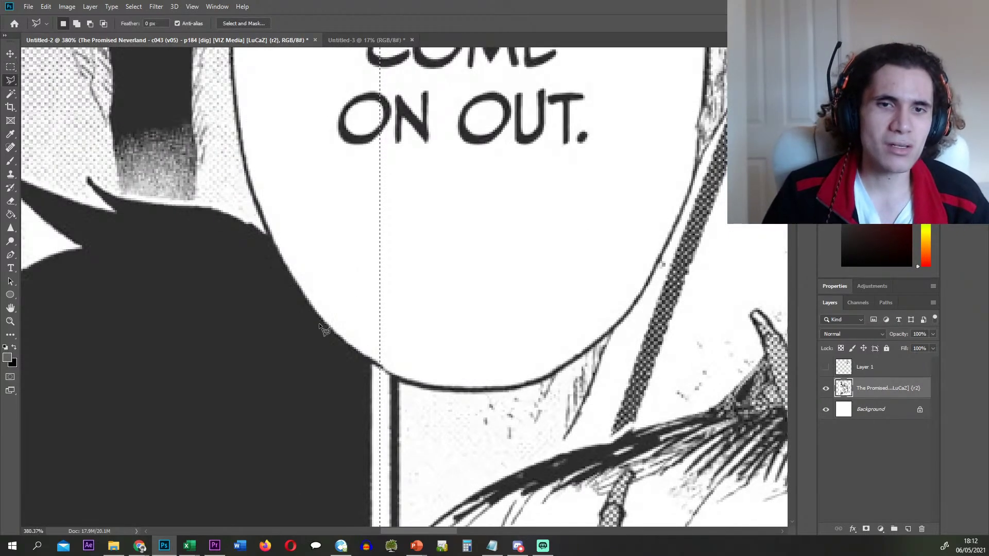
scroll(324, 327, up, 3)
shift+click(437, 402)
click(392, 377)
click(308, 313)
click(235, 214)
scroll(206, 180, up, 2)
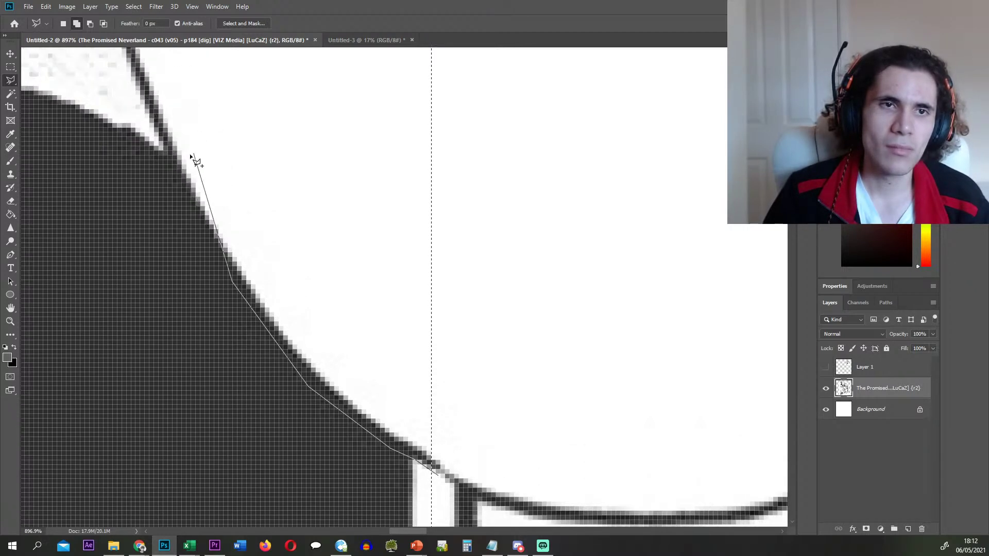
click(157, 136)
- Continue the lasso up the left side of the "SO COME ON OUT" bubble, following its outline closely
scroll(155, 108, up, 2)
click(120, 135)
scroll(110, 129, up, 2)
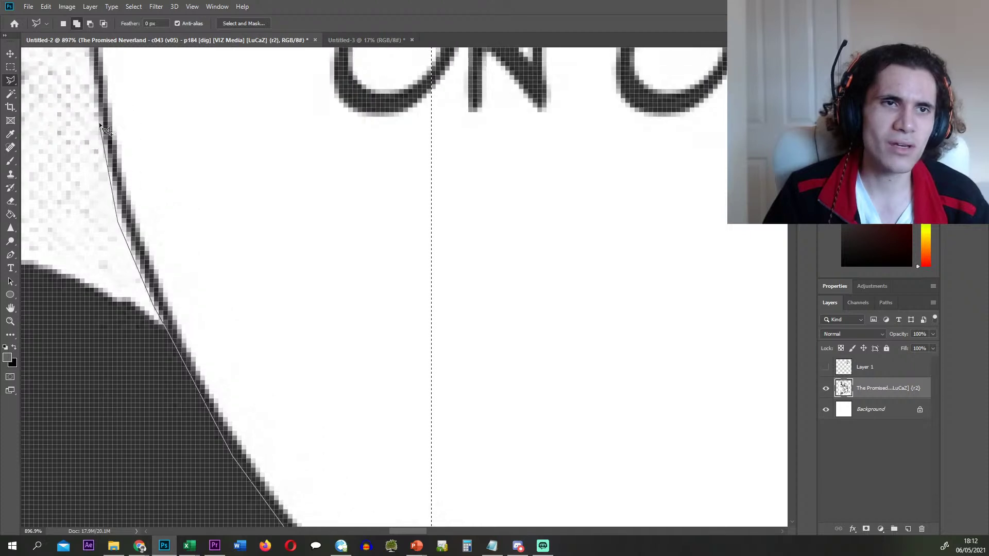
scroll(101, 126, up, 2)
click(82, 106)
scroll(79, 118, up, 3)
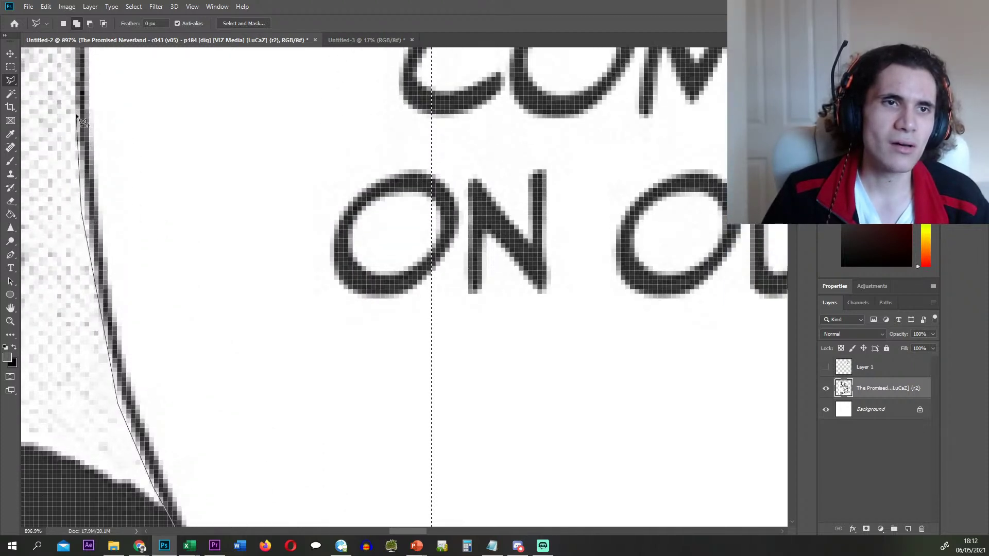
scroll(77, 118, up, 4)
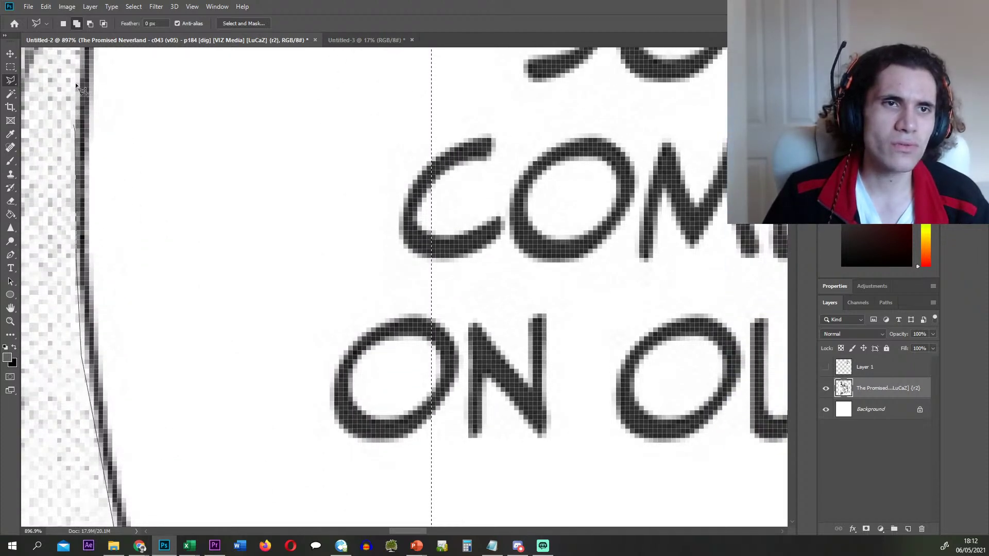
scroll(77, 124, up, 2)
click(85, 98)
scroll(87, 113, up, 2)
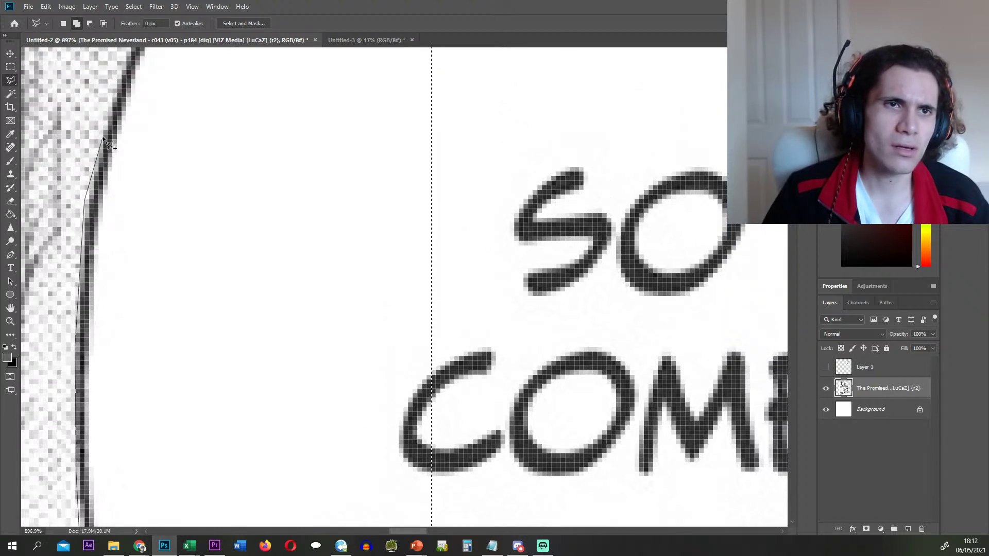
scroll(105, 144, up, 2)
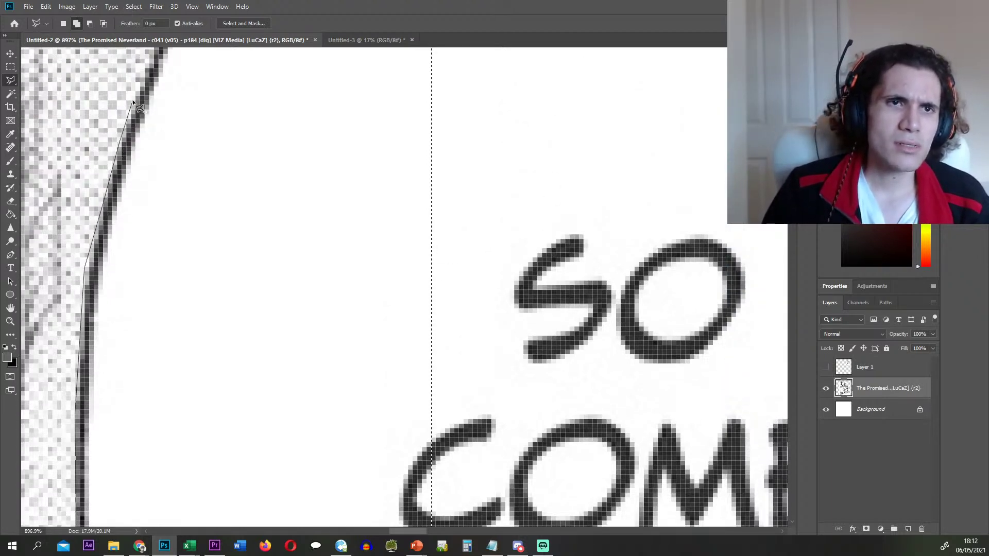
- Trace the lasso along the bubble's upper-left curve towards the panel border
scroll(133, 103, up, 3)
click(172, 88)
scroll(183, 129, up, 3)
click(204, 113)
scroll(175, 150, up, 2)
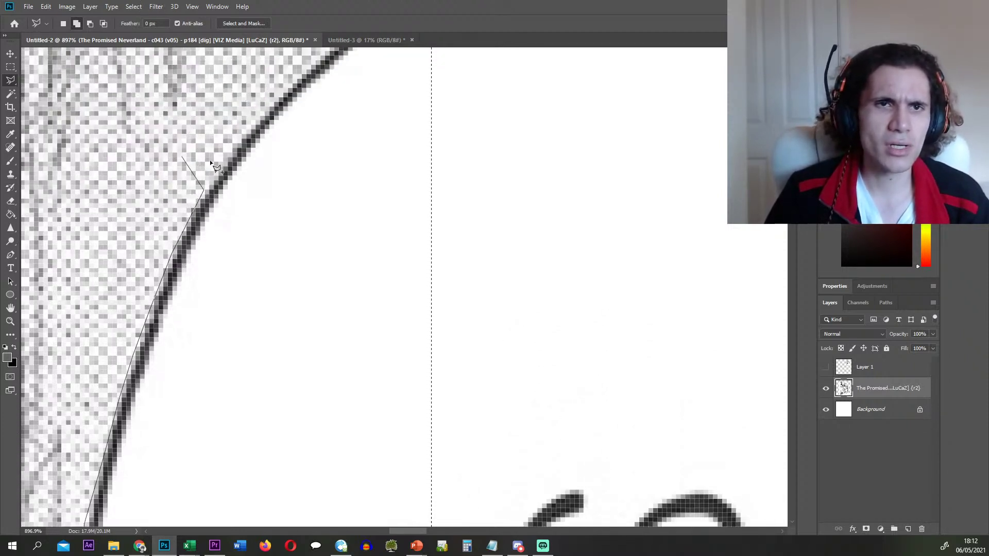
click(243, 135)
scroll(261, 144, up, 2)
click(281, 172)
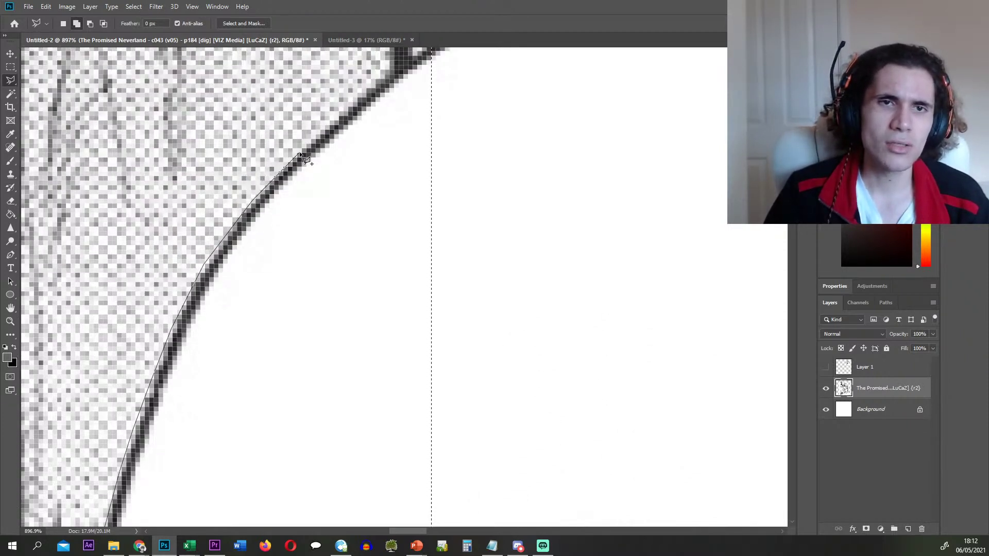
- Finish the lasso across the gutter at the bubble's top and close it inside the monster panel, adding the bubble to the selection
scroll(375, 79, up, 2)
click(384, 154)
click(409, 138)
click(425, 117)
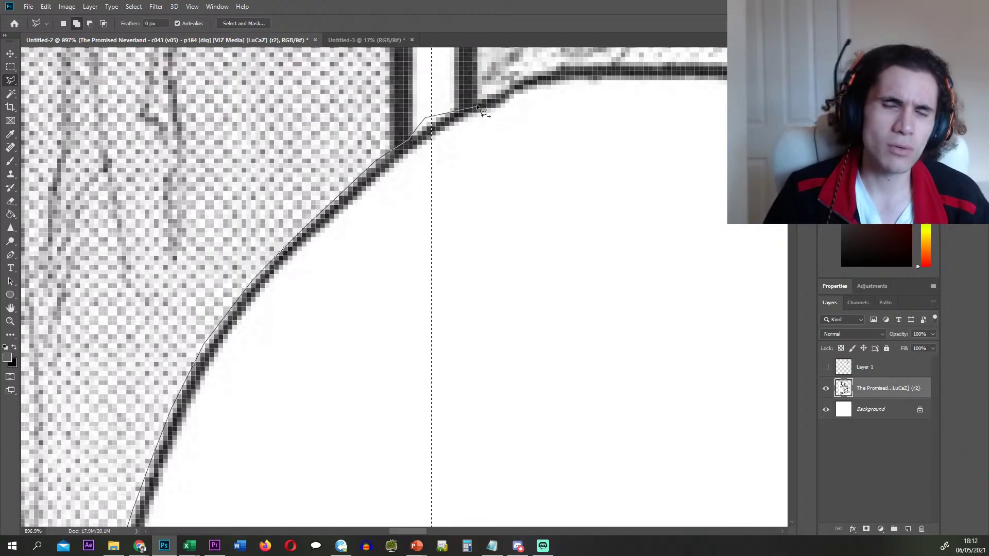
click(484, 103)
double_click(618, 157)
- Cut the monster panel with both speech bubbles, paste it onto its own layer, and hide the p184 page layer to check it
scroll(411, 265, down, 20)
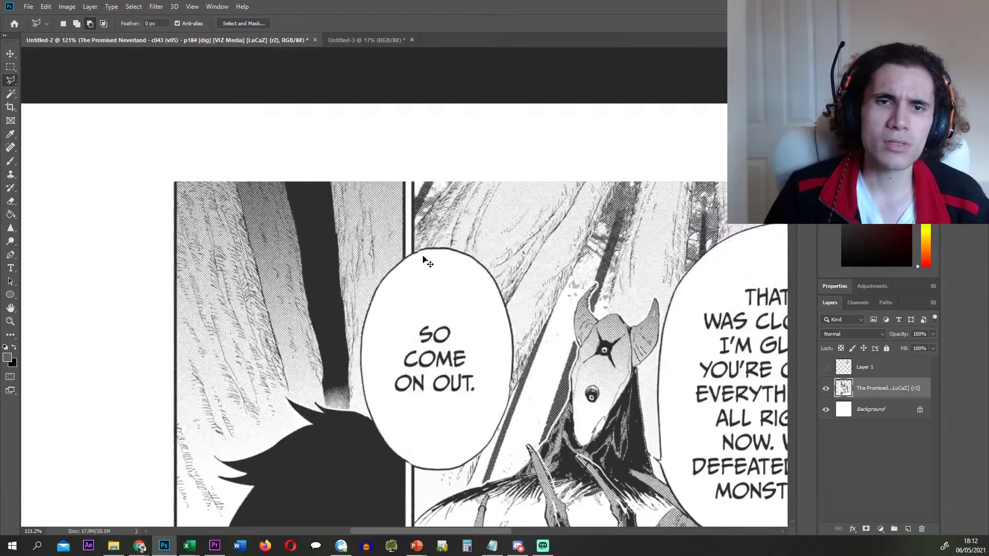
key(Delete)
scroll(420, 257, down, 2)
key(ctrl+v)
click(827, 409)
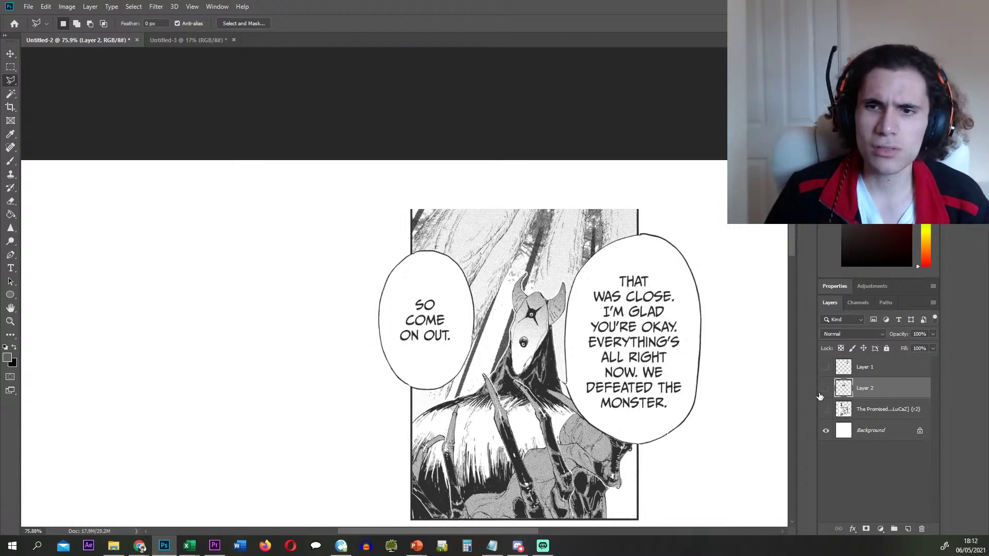
- Hide the pasted monster panel's layer and make the p184 page layer visible and active
click(825, 388)
click(826, 410)
click(874, 411)
- Select the black-haired boy's "CHK" panel with a rectangle, cut it, paste it onto its own layer, and hide that layer
scroll(426, 287, down, 3)
key(m)
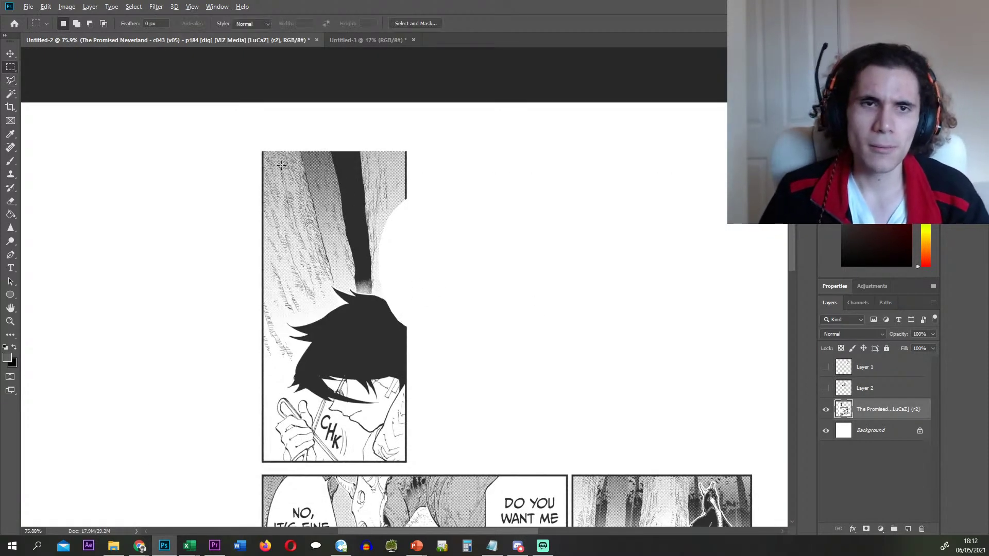
scroll(319, 173, up, 2)
drag(492, 145, 274, 414)
key(ctrl+x)
key(ctrl+v)
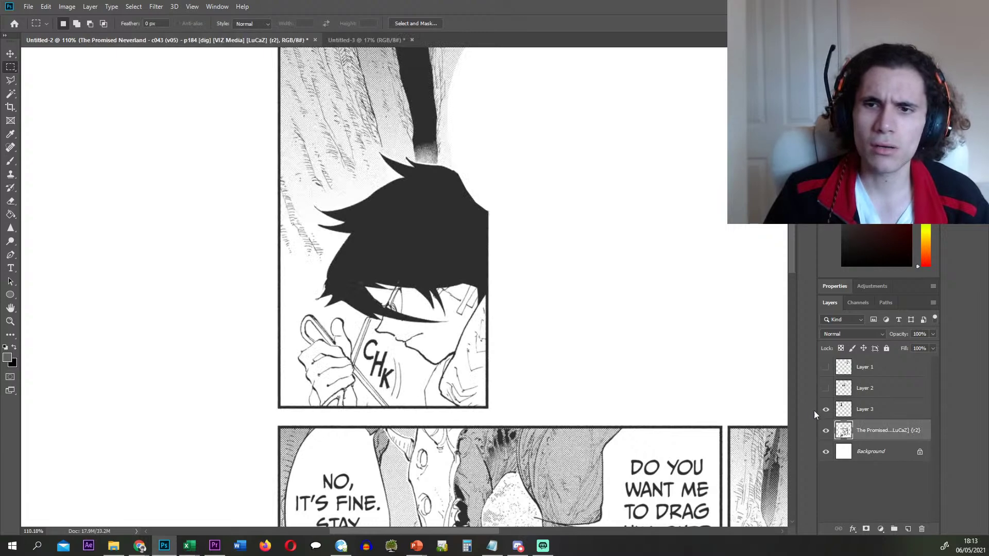
click(826, 409)
- Move the forest panel with the cloaked figure onto its own layer with a rectangular cut and paste, and hide that layer
scroll(319, 294, down, 3)
scroll(574, 389, up, 2)
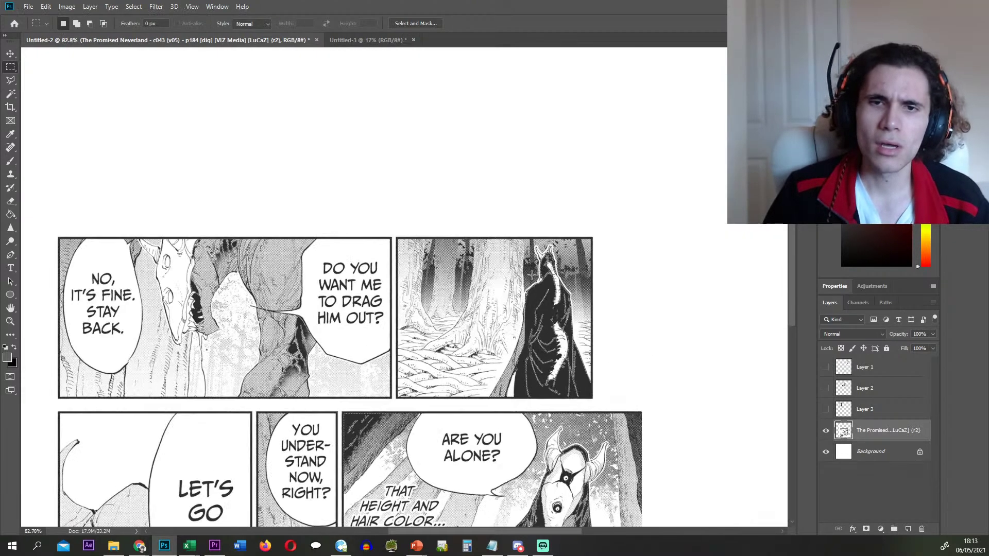
scroll(536, 282, up, 3)
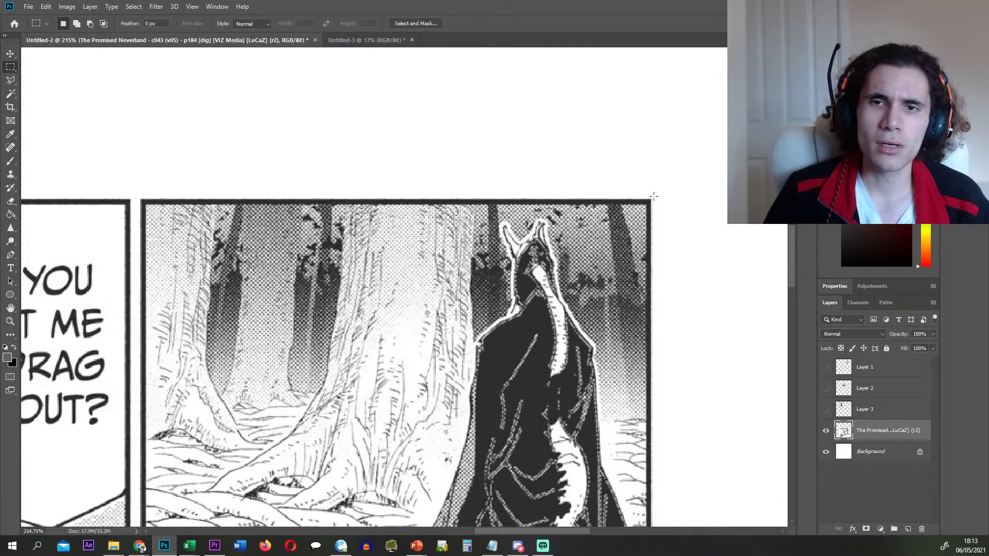
drag(654, 195, 137, 449)
scroll(368, 404, down, 3)
key(ctrl+x)
key(ctrl+v)
click(826, 431)
- Cut the "NO, IT'S FINE. STAY BACK." panel, paste it in place on its own layer, hide it, and reactivate the page layer
scroll(160, 285, down, 3)
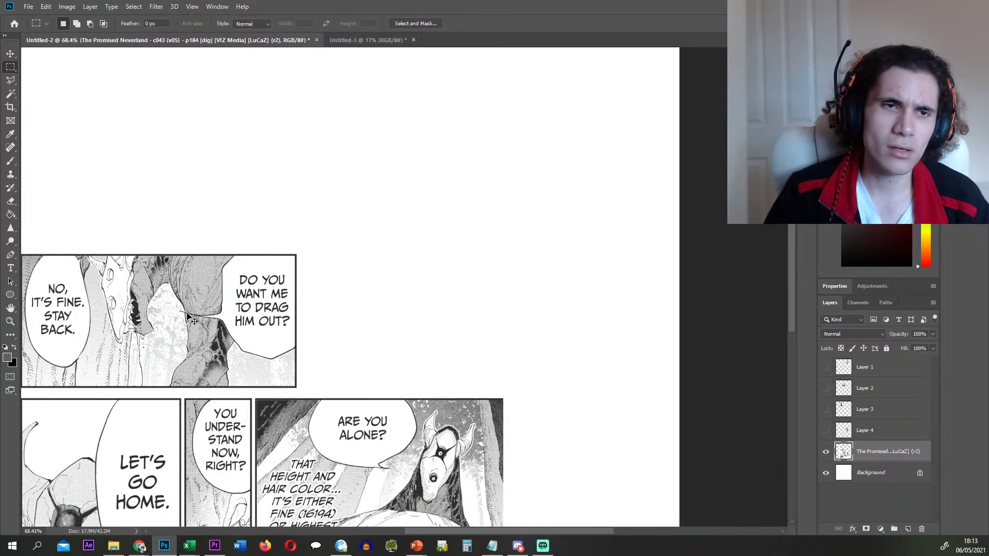
scroll(159, 285, left, 4)
scroll(159, 285, up, 5)
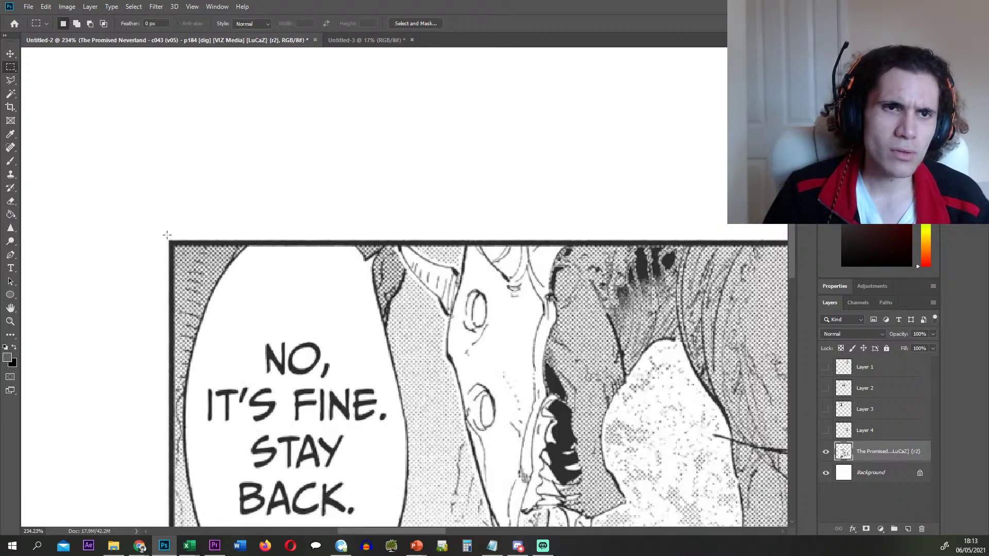
drag(165, 236, 543, 186)
scroll(510, 269, down, 4)
key(ctrl+x)
key(ctrl+shift+v)
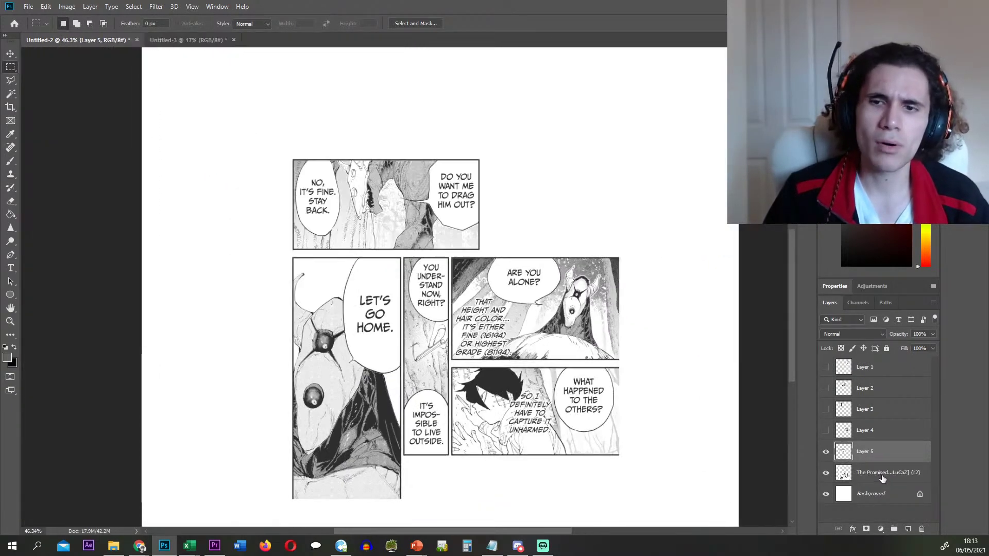
click(881, 476)
click(826, 453)
- Select the whole "ARE YOU ALONE?" panel, cut and paste it onto its own layer, and hide that layer
scroll(603, 272, up, 8)
scroll(633, 249, up, 2)
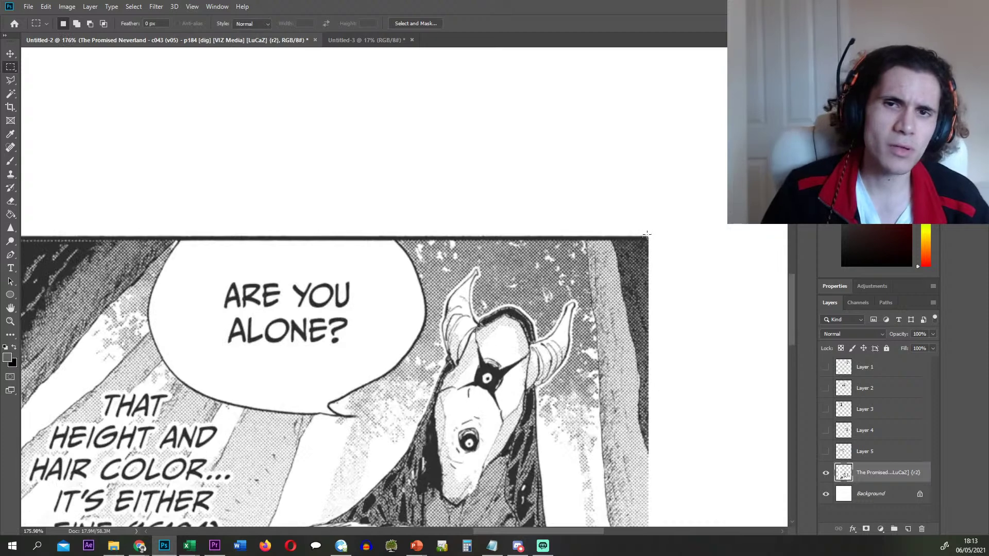
drag(651, 231, 249, 506)
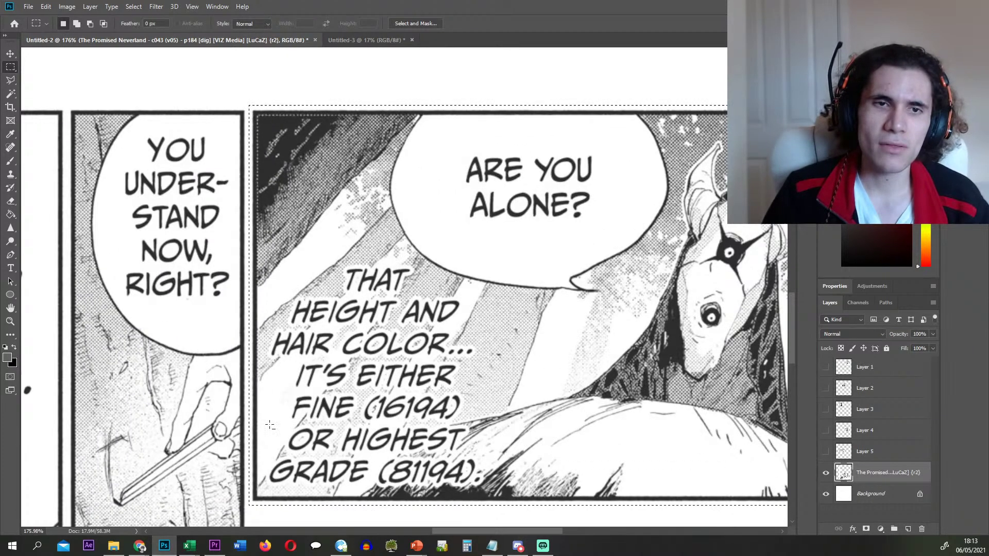
scroll(249, 505, down, 3)
key(ctrl+x)
key(ctrl+v)
click(826, 473)
- Cut the "WHAT HAPPENED TO THE OTHERS?" panel, paste it in place on its own layer, hide it, and reactivate the page layer
scroll(603, 393, up, 4)
drag(666, 397, 163, 346)
scroll(226, 355, down, 5)
key(ctrl+x)
key(ctrl+shift+v)
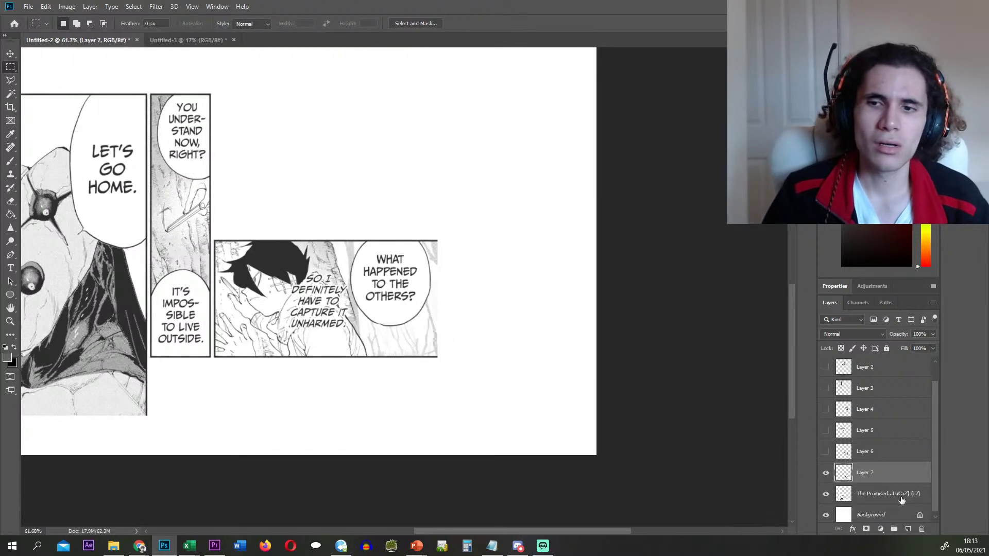
click(900, 494)
click(826, 470)
- Cut the narrow "YOU UNDERSTAND NOW, RIGHT?" panel, paste it in place on its own layer, hide it, and reactivate the page layer
scroll(278, 285, left, 1)
scroll(277, 284, up, 1)
scroll(240, 122, up, 5)
drag(238, 120, 412, 478)
scroll(487, 445, down, 3)
scroll(488, 445, down, 3)
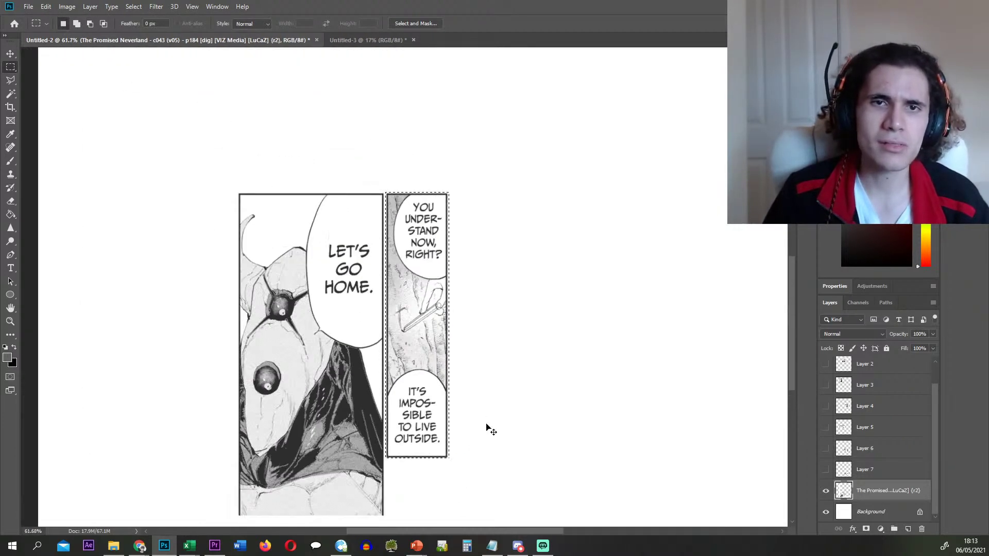
key(ctrl+x)
key(ctrl+shift+v)
scroll(897, 479, down, 1)
click(871, 494)
click(826, 470)
- Select the remaining "LET'S GO HOME." panel with a rectangle, cut it, and paste it onto its own layer
scroll(208, 182, up, 5)
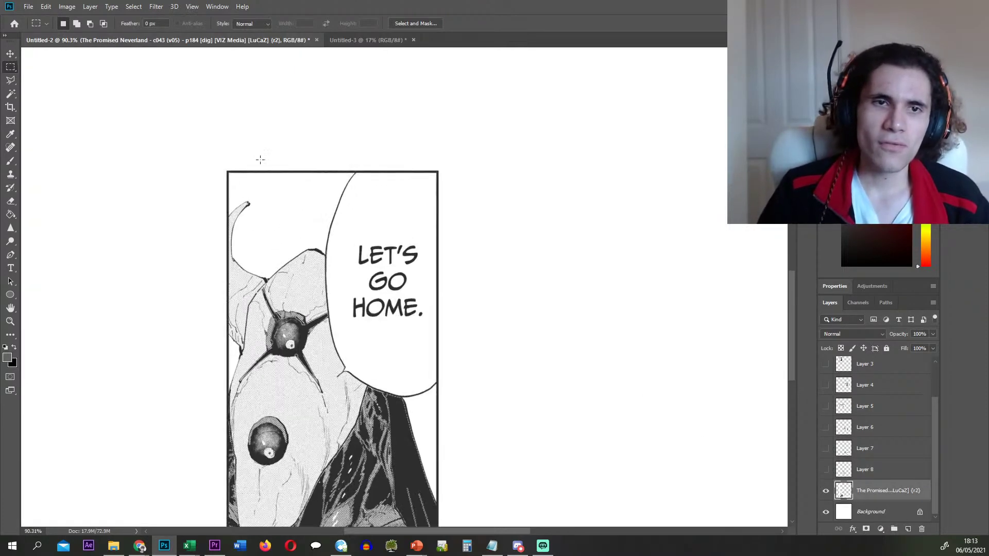
drag(200, 178, 623, 462)
scroll(546, 366, down, 5)
scroll(546, 366, down, 1)
key(ctrl+x)
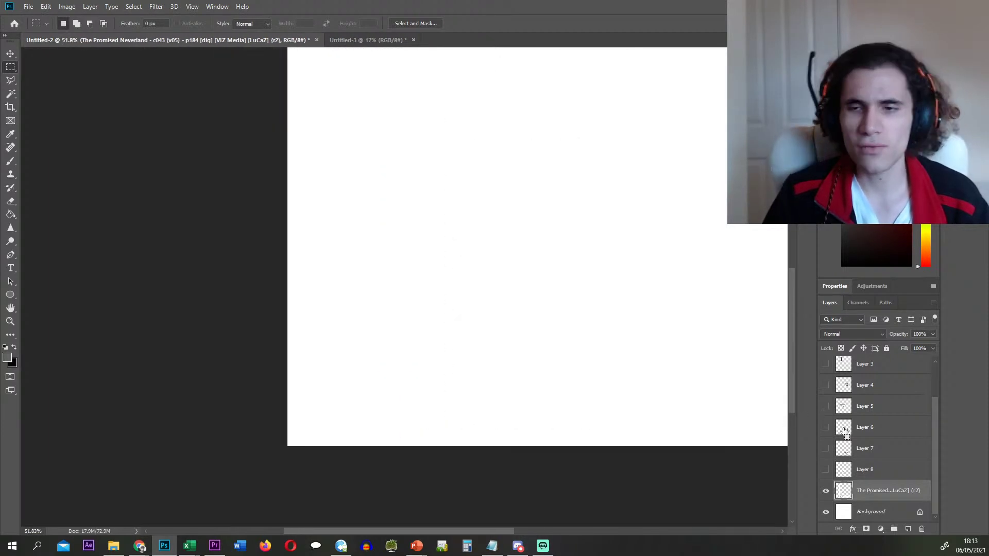
key(ctrl+v)
- Delete the emptied p184 page layer and make all the hidden panel layers visible again
click(872, 493)
key(Delete)
mouse_move(826, 457)
mouse_down()
mouse_move(801, 316)
mouse_move(826, 466)
mouse_up()
drag(826, 470, 826, 360)
scroll(483, 382, down, 5)
scroll(483, 382, down, 1)
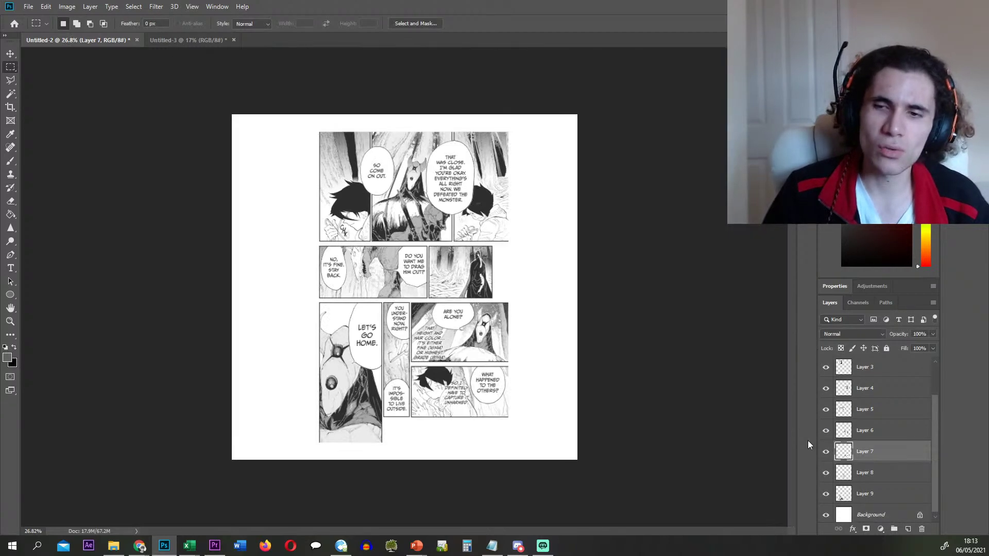
- Export Layer 1 as an image named 1 into a new folder, New folder (3), inside Episode 2
scroll(865, 477, up, 3)
right_click(875, 372)
click(771, 187)
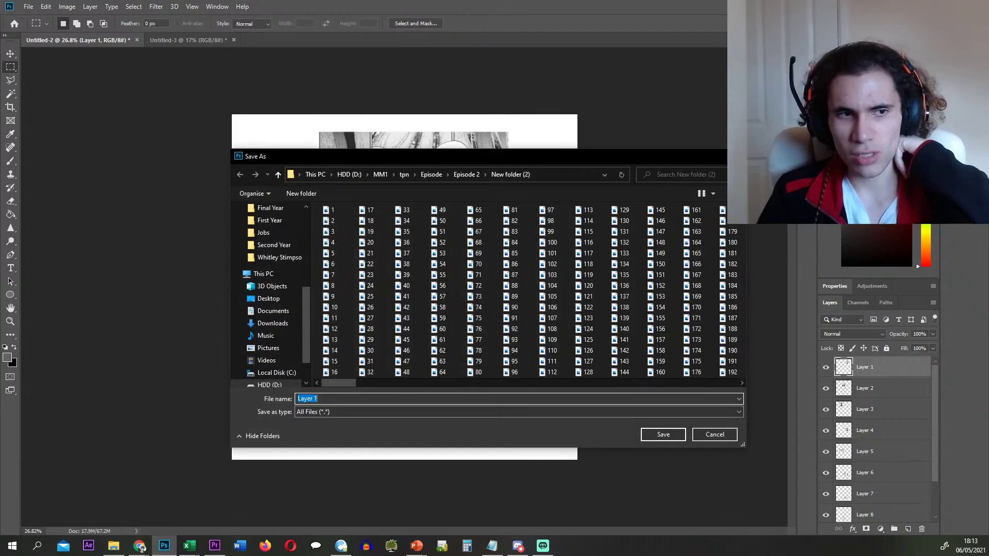
click(470, 177)
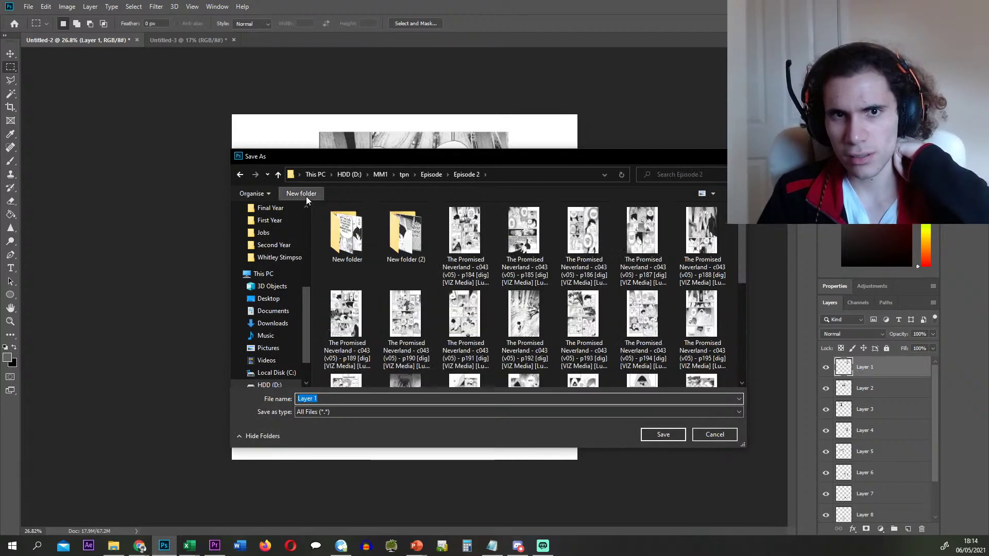
double_click(461, 237)
click(389, 400)
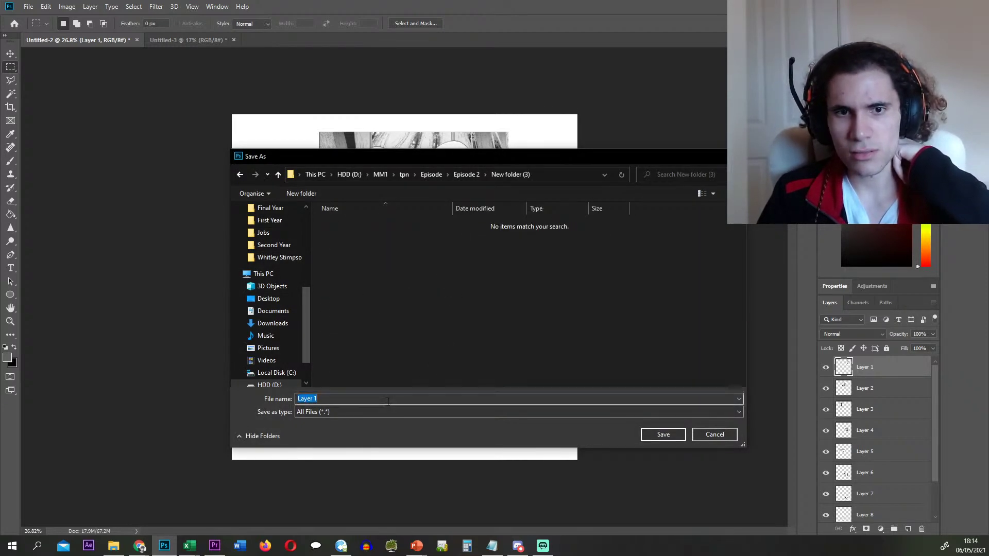
text(1)
key(Return)
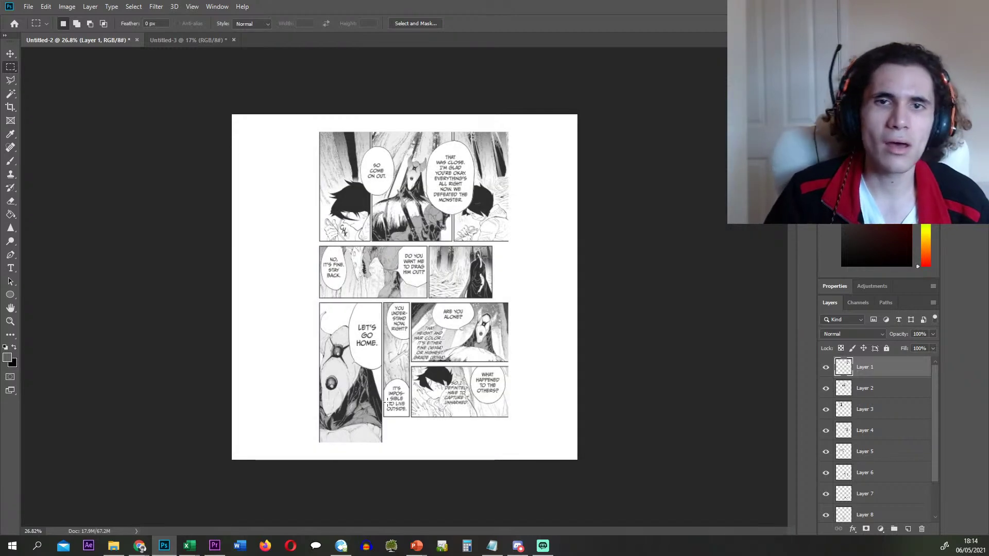
- Delete the exported Layer 1 and export Layer 2 as an image named 2 in the same folder
right_click(885, 363)
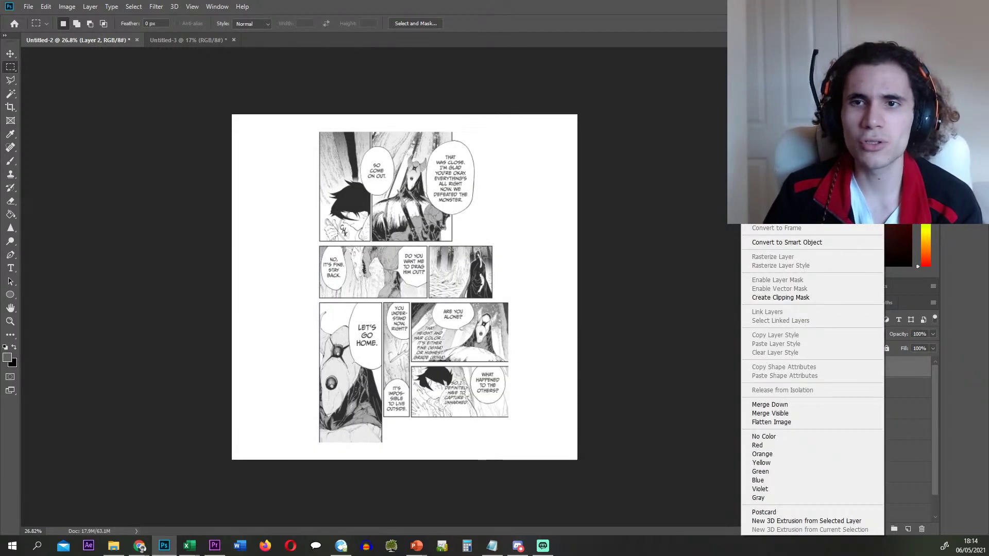
click(804, 181)
text(2)
key(Return)
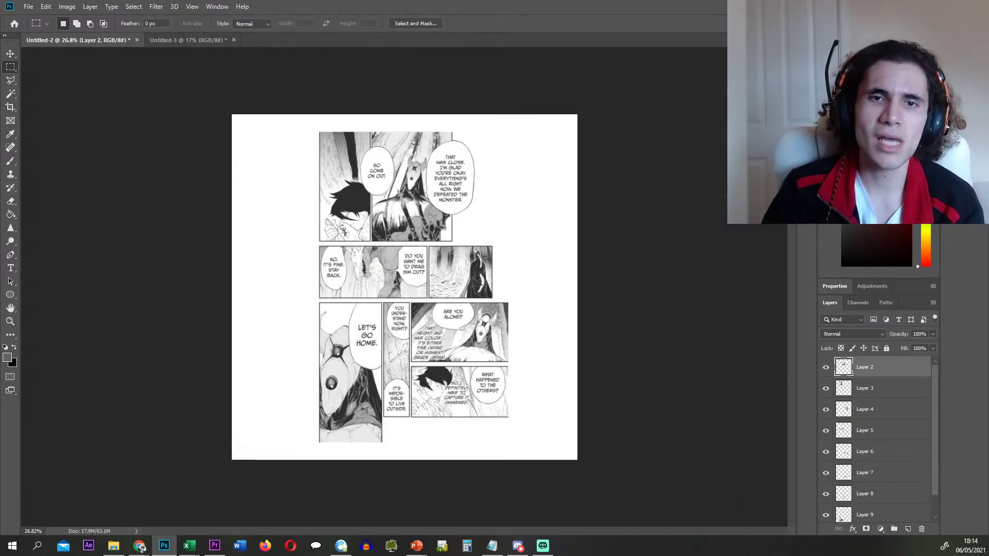
- Delete the exported Layer 2 and export Layer 3 as the next numbered image in New folder (3)
right_click(895, 387)
click(783, 187)
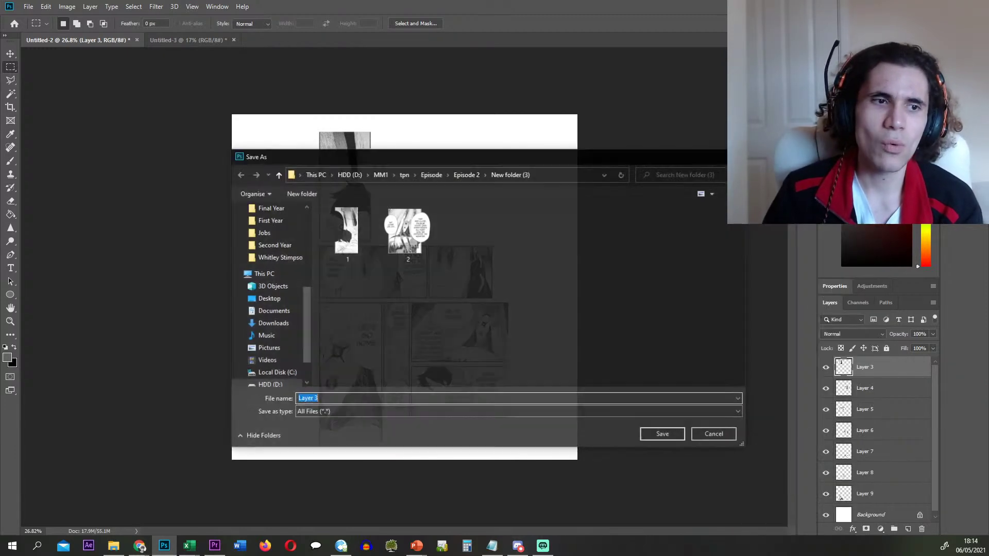
key(Return)
- Delete the exported Layer 3 and export Layer 4 as an image named 4
right_click(888, 367)
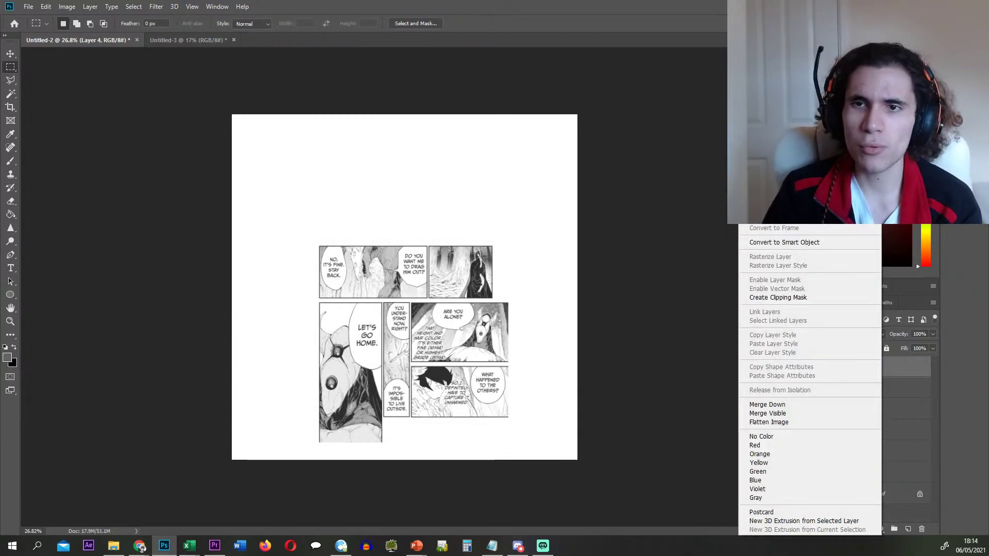
click(783, 179)
text(4)
key(Return)
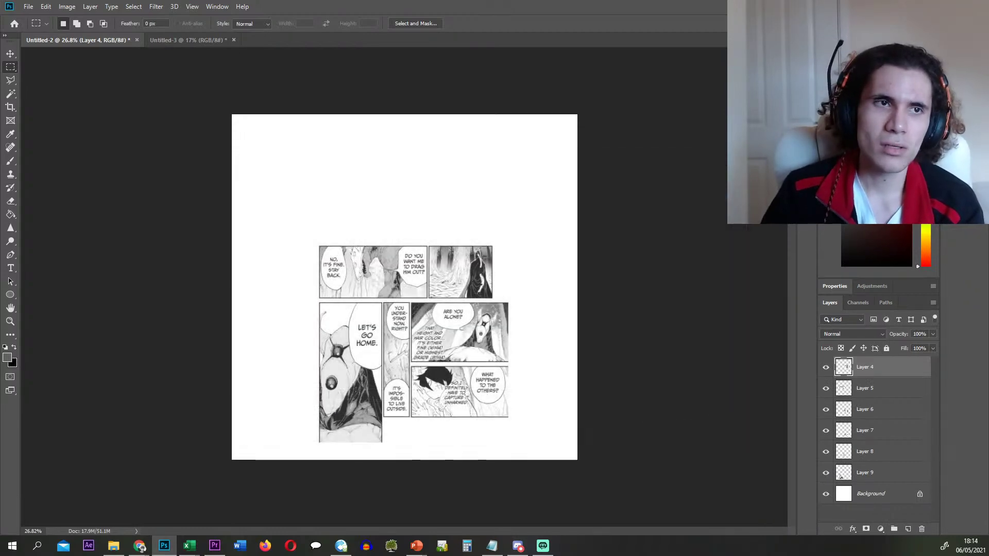
- Delete the exported Layer 4 and export Layer 5 as an image named 5 in New folder (3)
key(Delete)
right_click(879, 367)
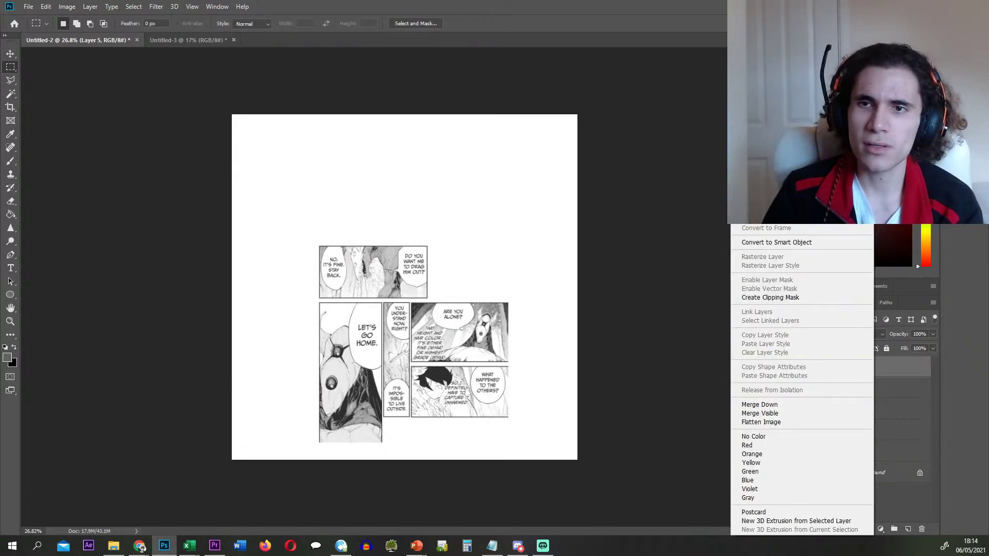
click(793, 181)
key(Return)
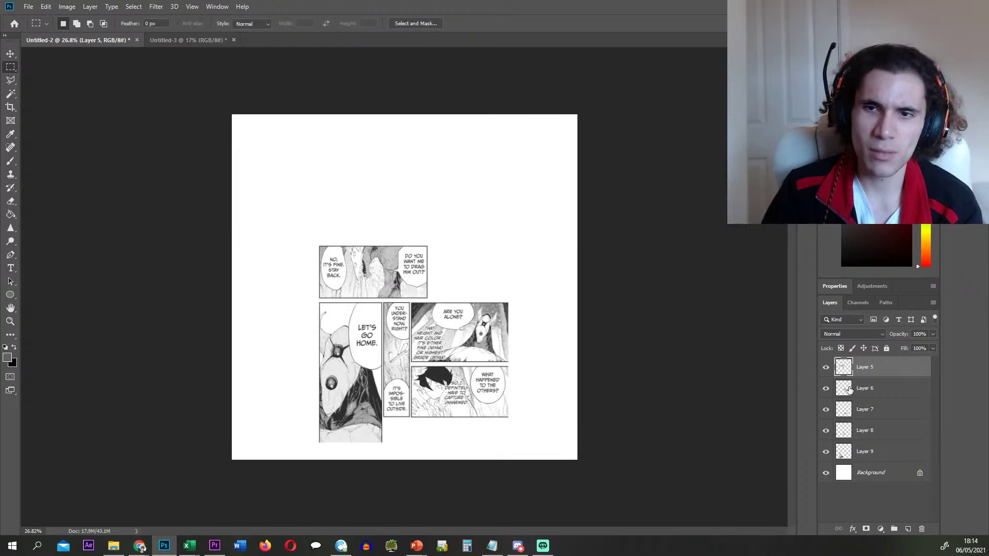
- Delete the exported Layer 5 and export Layer 6 as an image named 6
key(Delete)
right_click(867, 365)
click(783, 187)
key(Return)
- Delete the exported Layer 6 and export Layer 7 as an image named 7
right_click(870, 365)
click(783, 187)
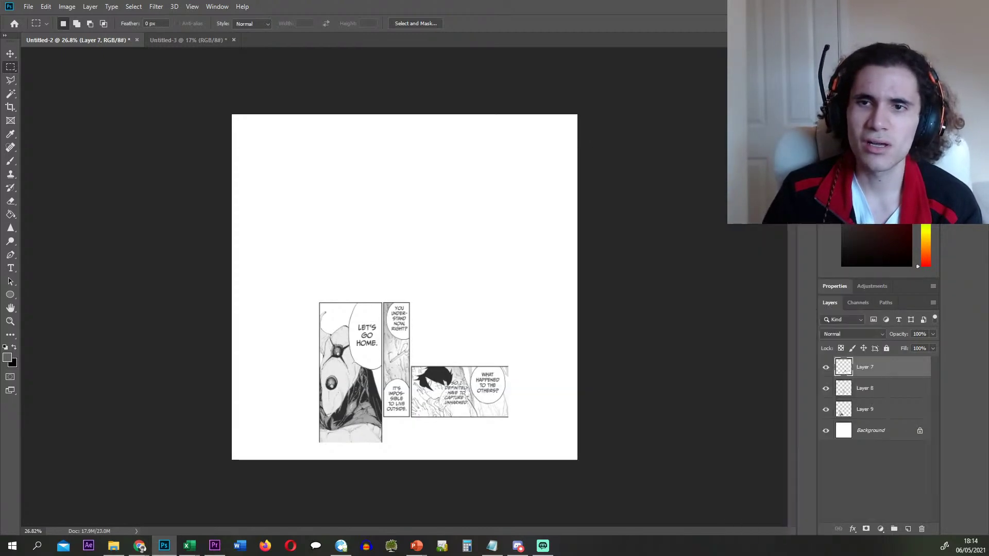
key(Return)
- Delete the exported Layer 7 and export Layer 8 as an image named 8
key(Delete)
key(Delete)
right_click(868, 366)
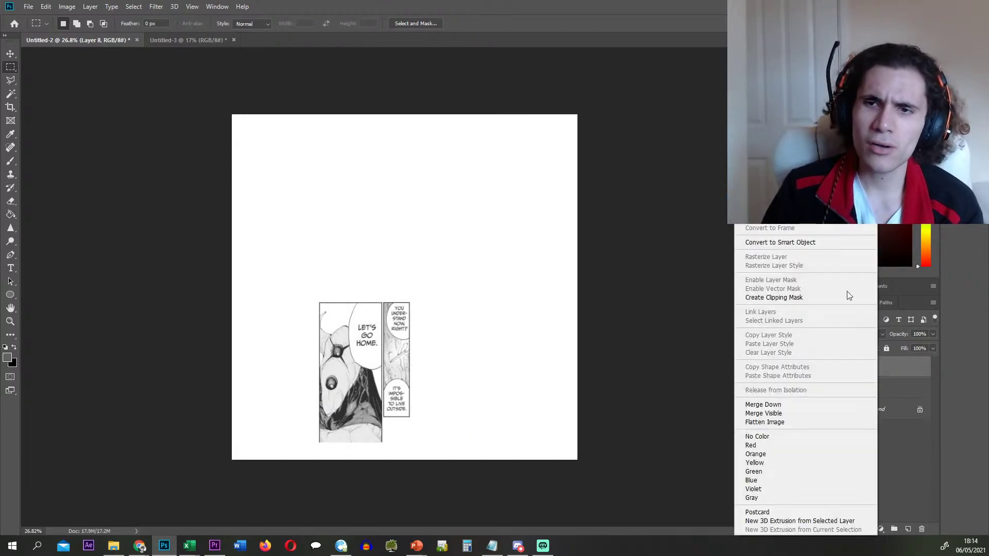
click(783, 187)
key(Return)
- Delete the exported Layer 8, export Layer 9 as an image named 9 and delete it from the document
key(Delete)
right_click(880, 368)
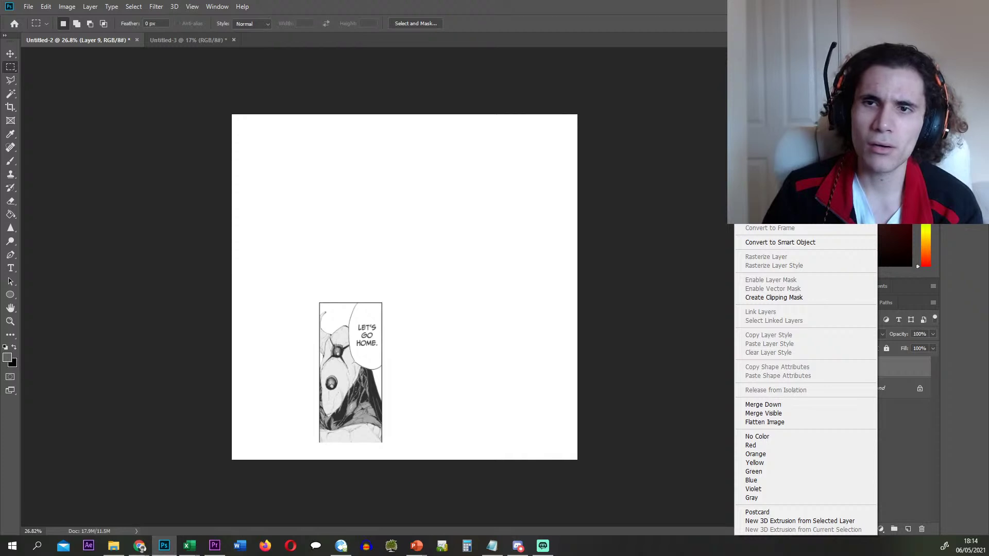
click(783, 186)
key(Return)
key(Delete)
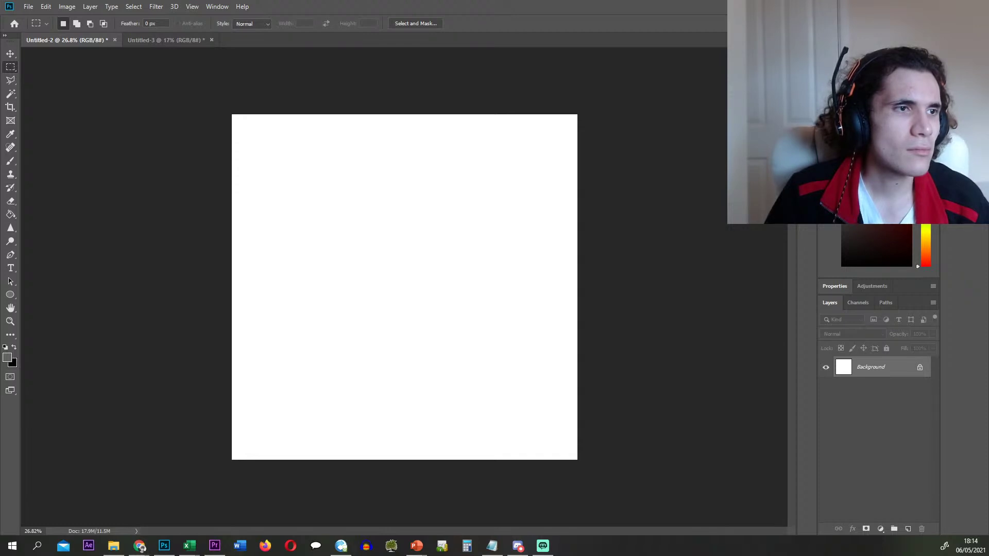
key(alt+Tab)
click(72, 127)
drag(798, 6, 0, 133)
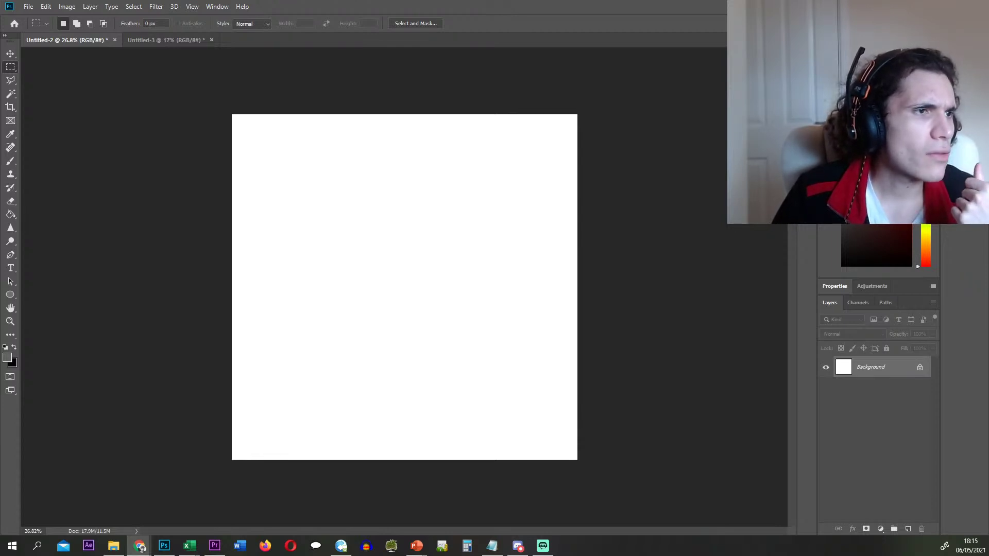
key(alt+Tab)
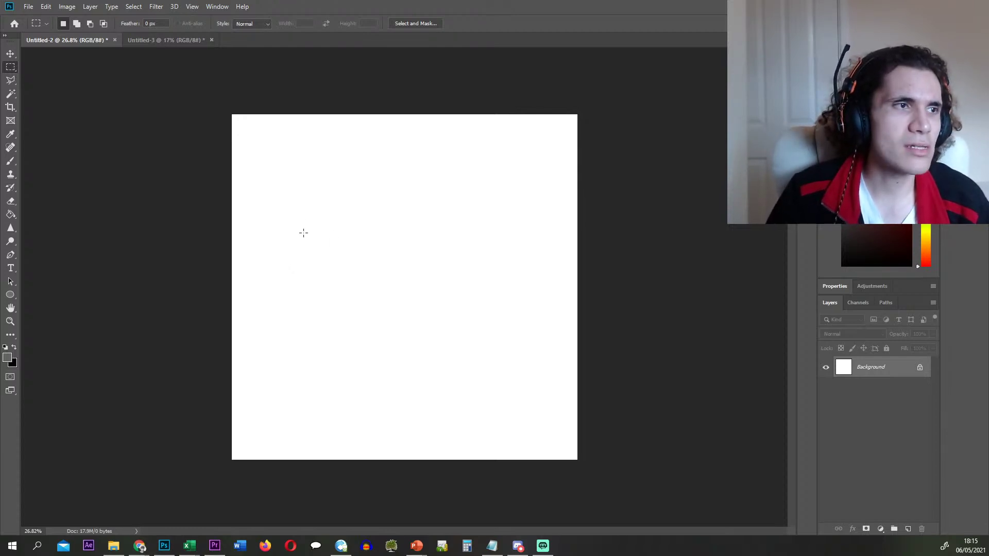
- Switch to File Explorer, check the exported panel images in New folder (3) and return to the Episode 2 folder
key(alt+Tab)
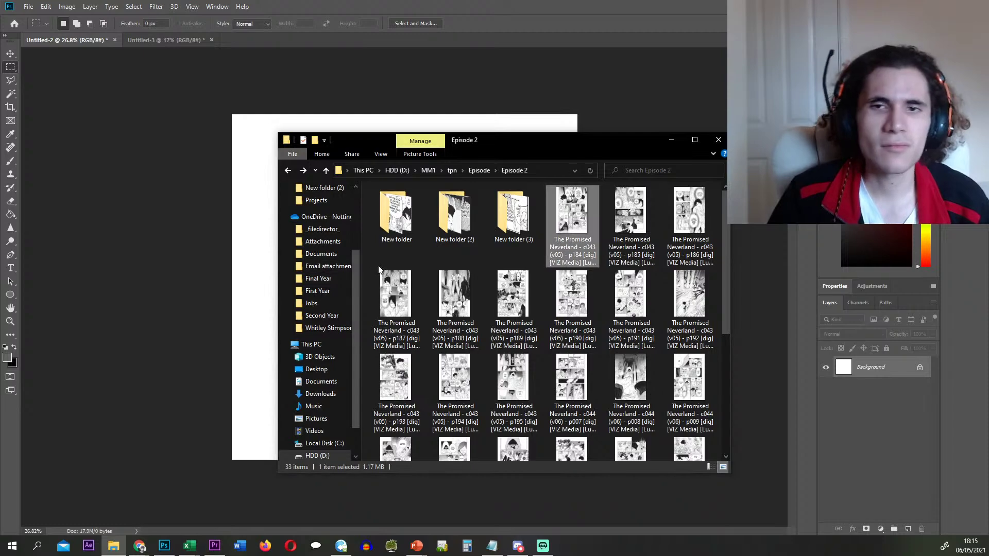
double_click(513, 211)
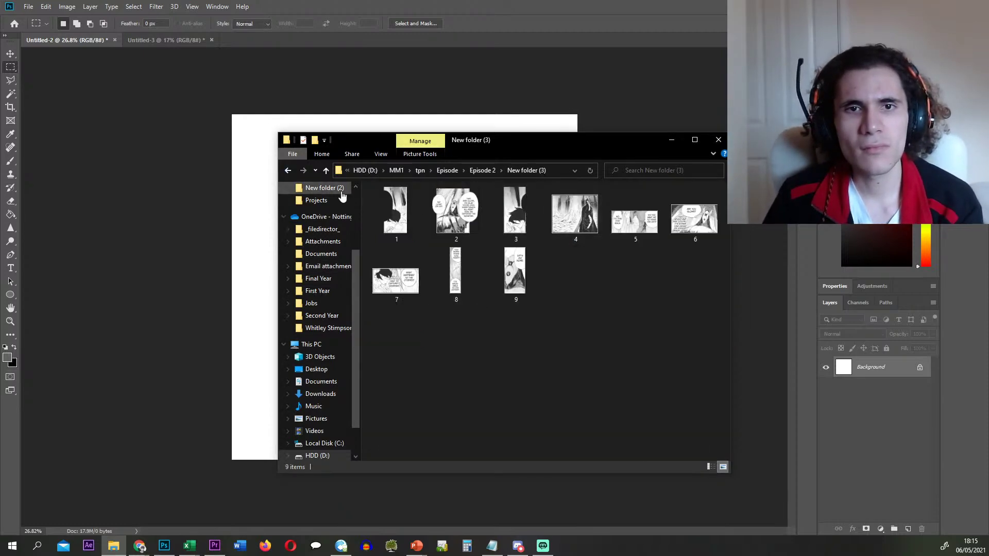
click(288, 171)
- View and delete the finished p184 page file, and place page p185 on the blank Untitled-2 canvas in Photoshop
double_click(573, 212)
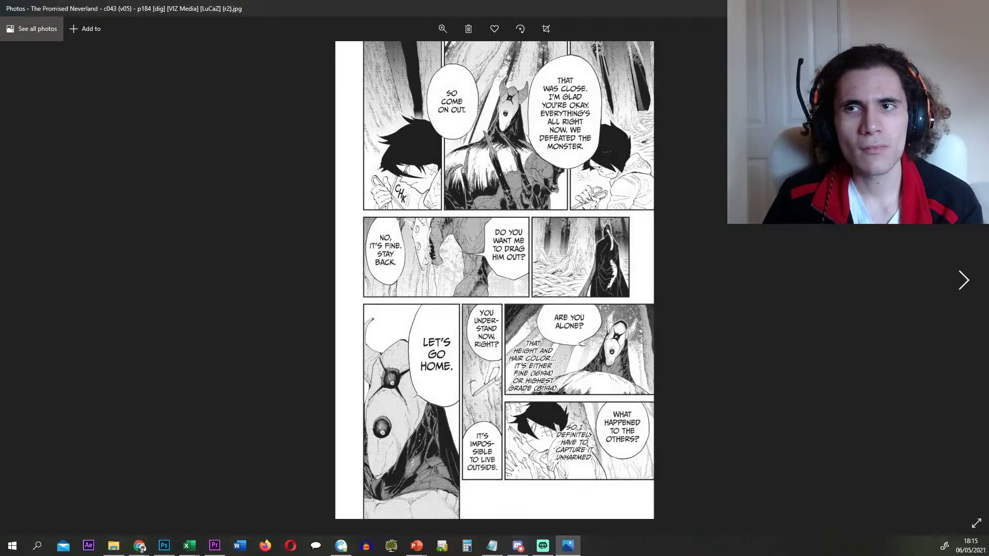
key(alt+F4)
key(Delete)
drag(574, 214, 255, 286)
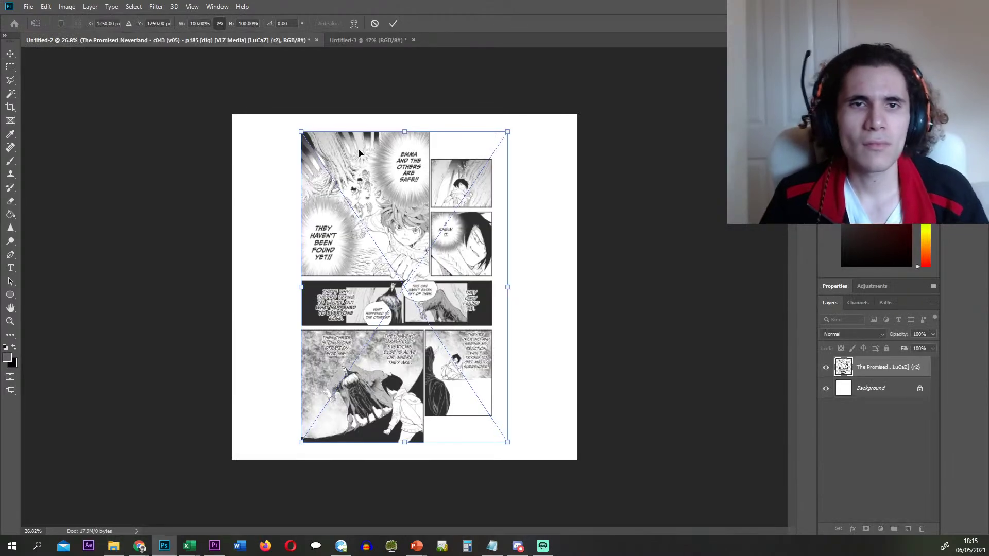
click(392, 25)
- Cut the upper-right panel of the boy leaning on a tree onto its own layer, hide it and reselect the page layer
scroll(408, 217, up, 6)
scroll(498, 135, up, 7)
scroll(461, 134, up, 2)
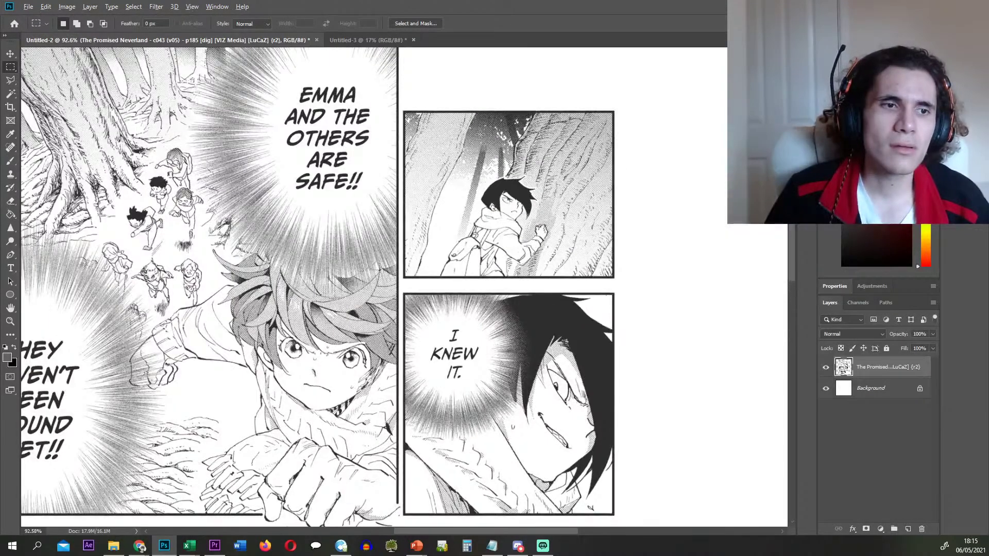
scroll(461, 133, up, 4)
scroll(411, 98, up, 2)
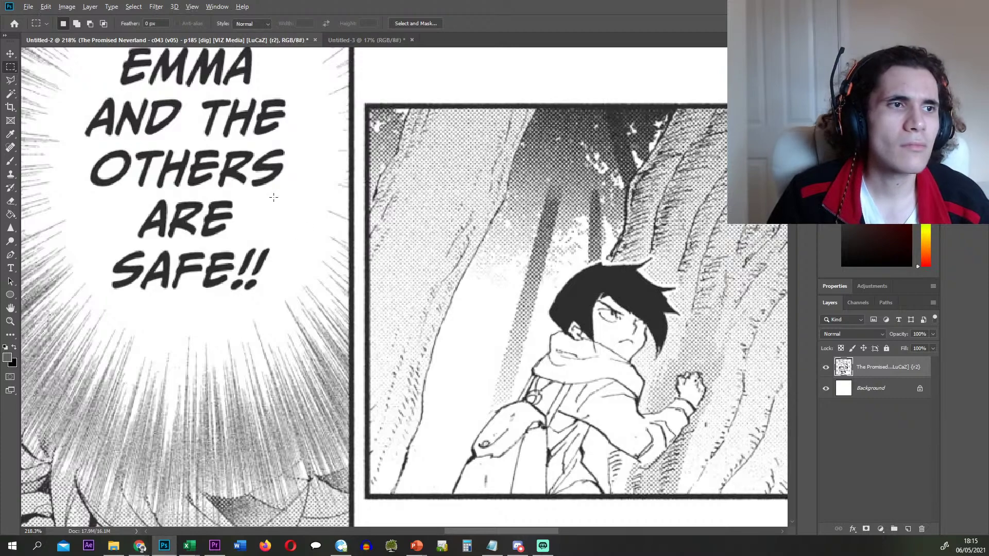
scroll(282, 158, down, 4)
scroll(282, 158, up, 1)
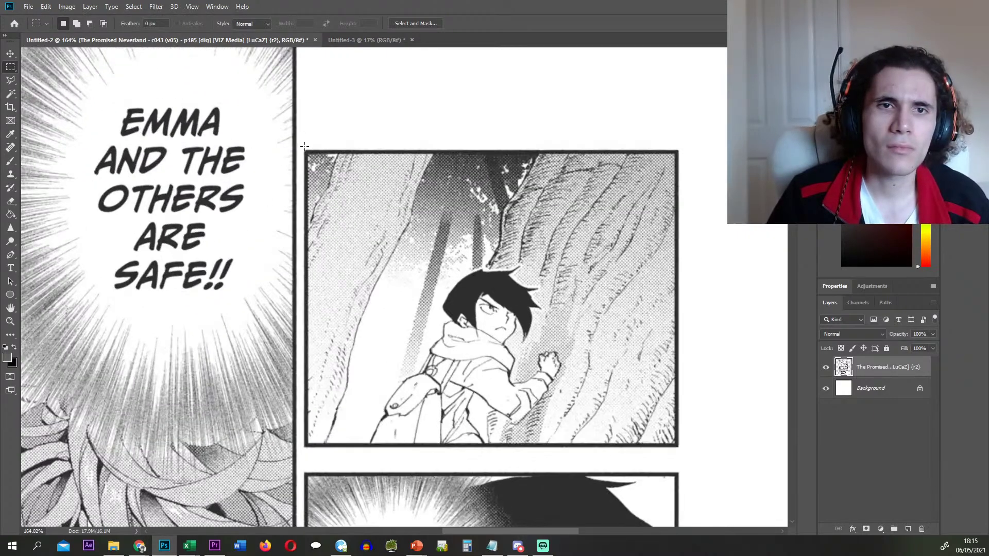
drag(300, 147, 684, 451)
key(ctrl+shift+j)
click(915, 391)
click(826, 368)
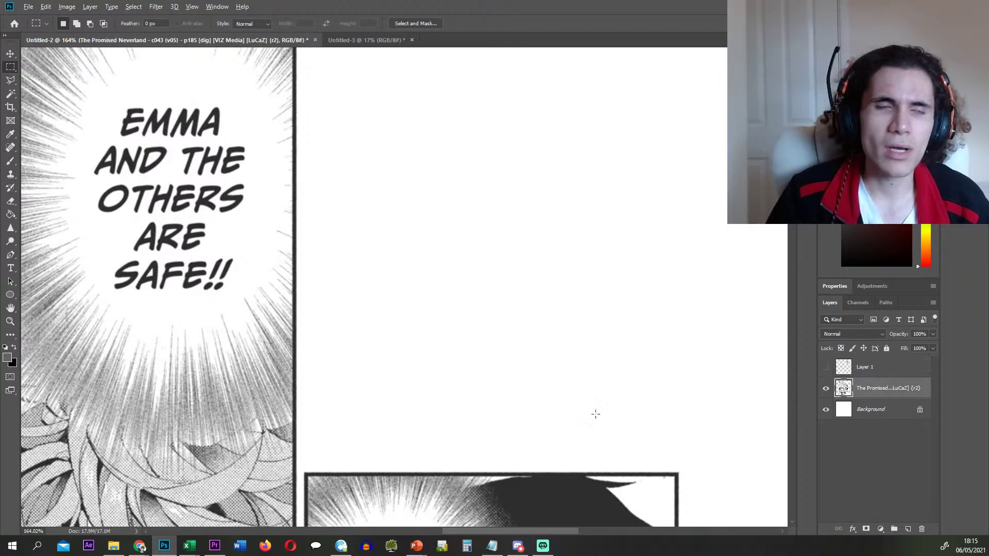
- Cut the "I knew it." panel onto its own layer, hide it and reselect the page layer
scroll(335, 328, down, 2)
scroll(350, 296, down, 2)
scroll(600, 362, up, 2)
scroll(600, 361, up, 1)
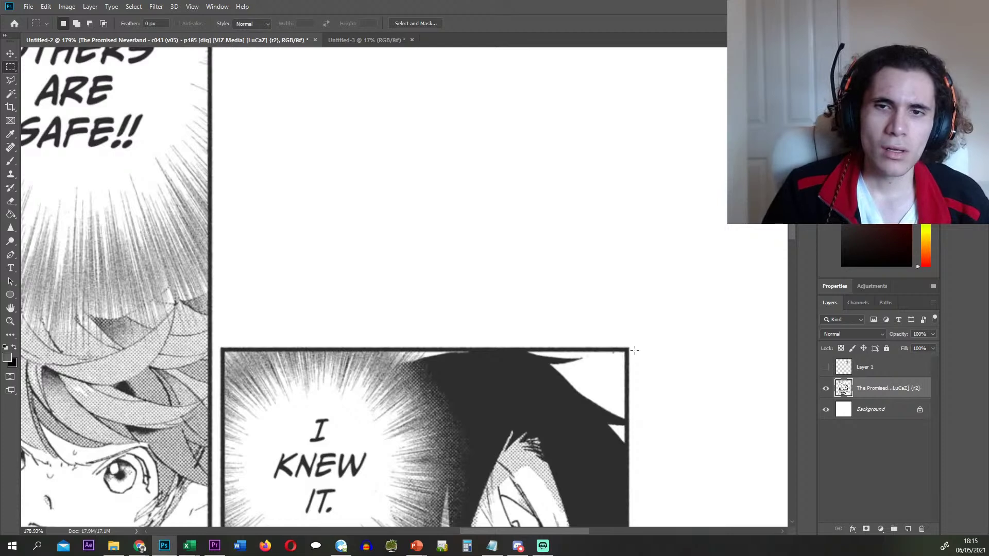
drag(633, 344, 220, 465)
scroll(340, 376, down, 6)
key(ctrl+j)
click(885, 413)
click(825, 388)
- Select the large "Emma and the others are safe!!" panel with a rectangular marquee and extend the selection slightly below the hand
scroll(366, 320, down, 5)
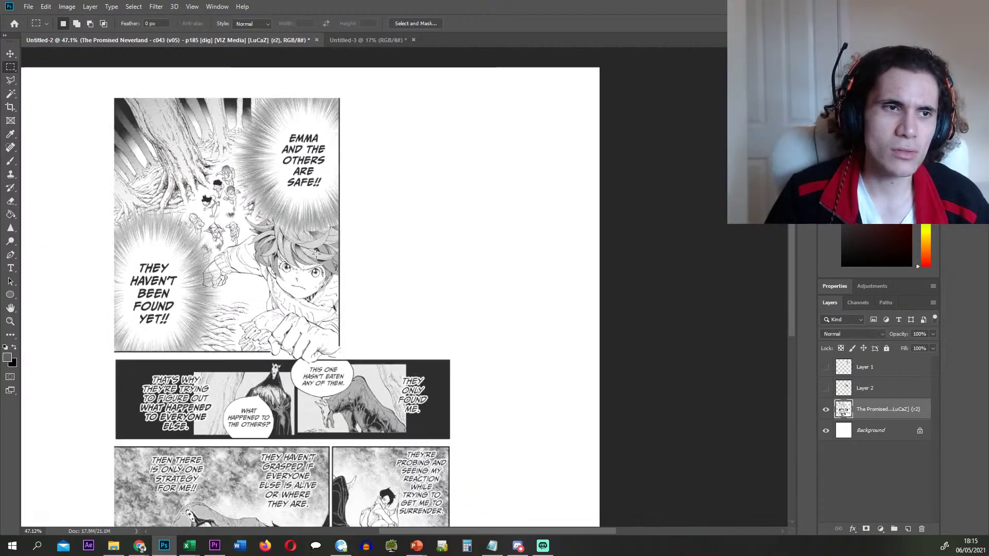
scroll(322, 262, up, 5)
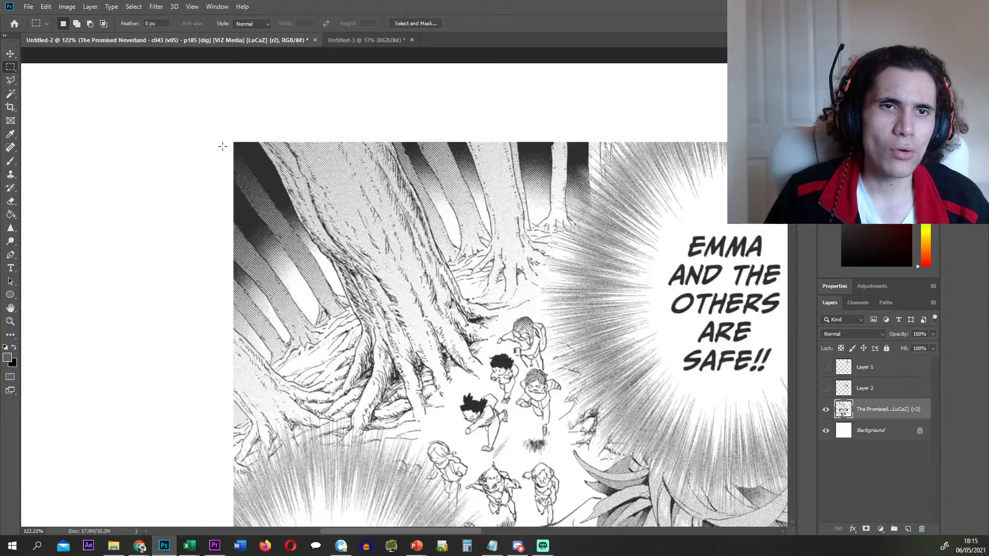
scroll(221, 148, up, 1)
drag(233, 142, 659, 458)
scroll(701, 385, up, 6)
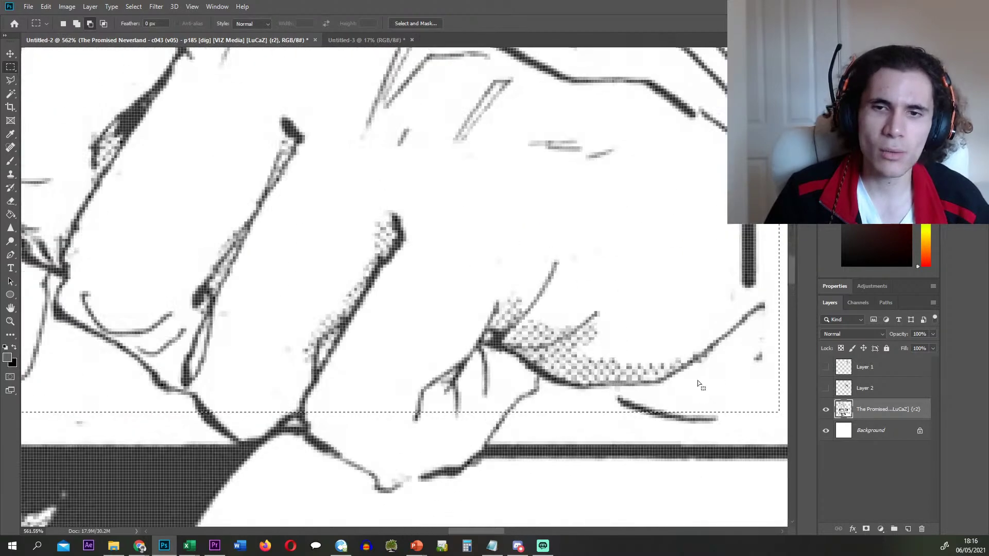
drag(732, 384, 548, 433)
scroll(534, 387, down, 5)
scroll(541, 379, down, 1)
- Add the part of the fist that overhangs the panel border to the selection with the Polygonal Lasso
key(l)
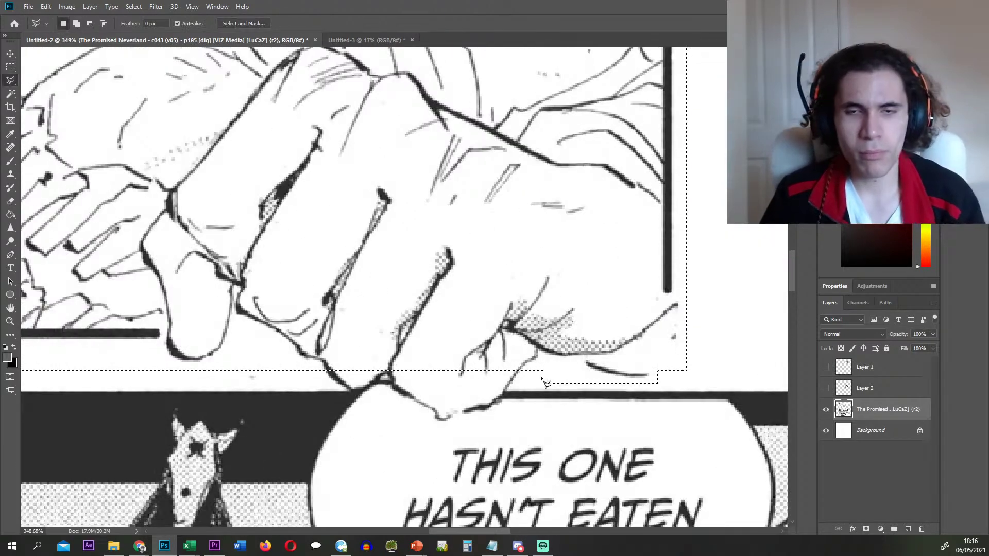
scroll(546, 381, up, 4)
shift+click(670, 338)
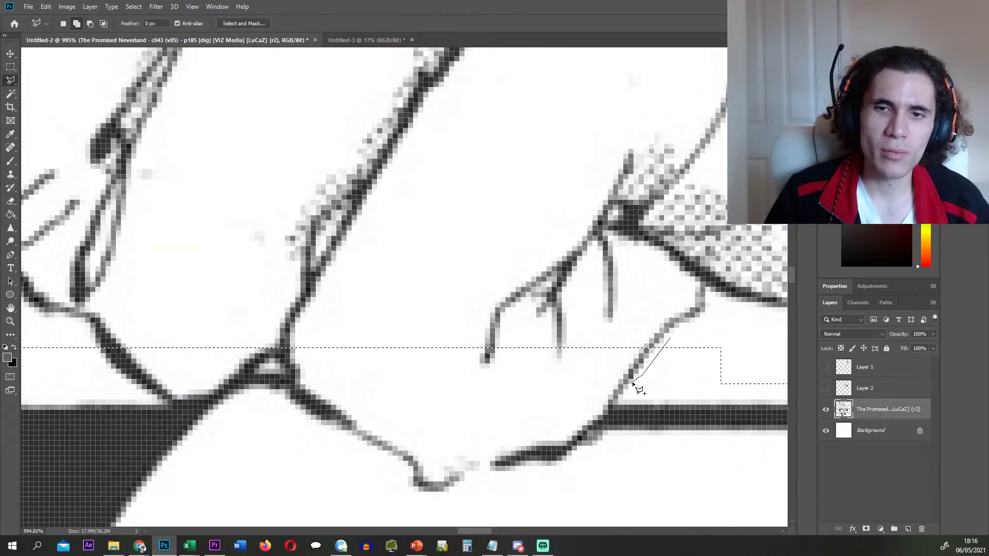
click(605, 447)
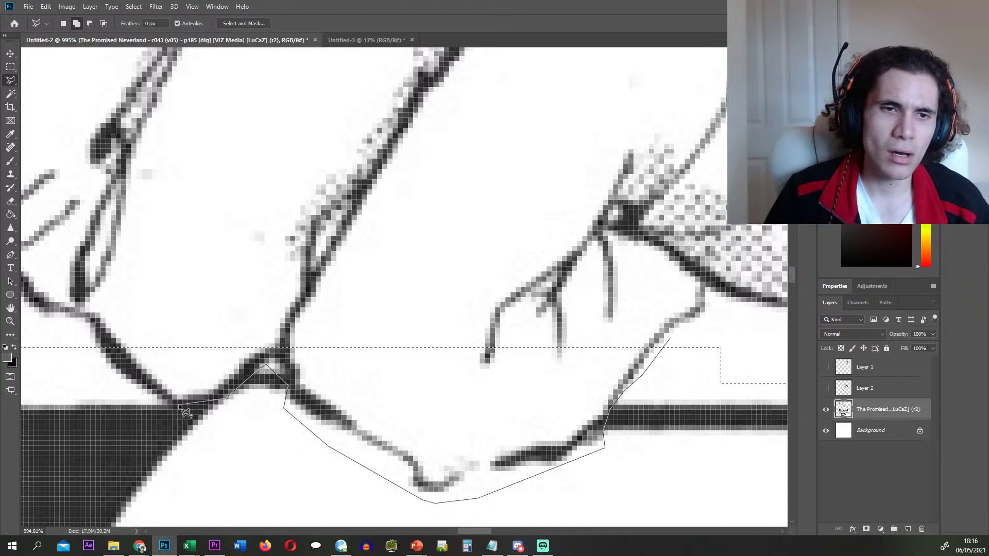
click(83, 375)
click(68, 317)
double_click(380, 259)
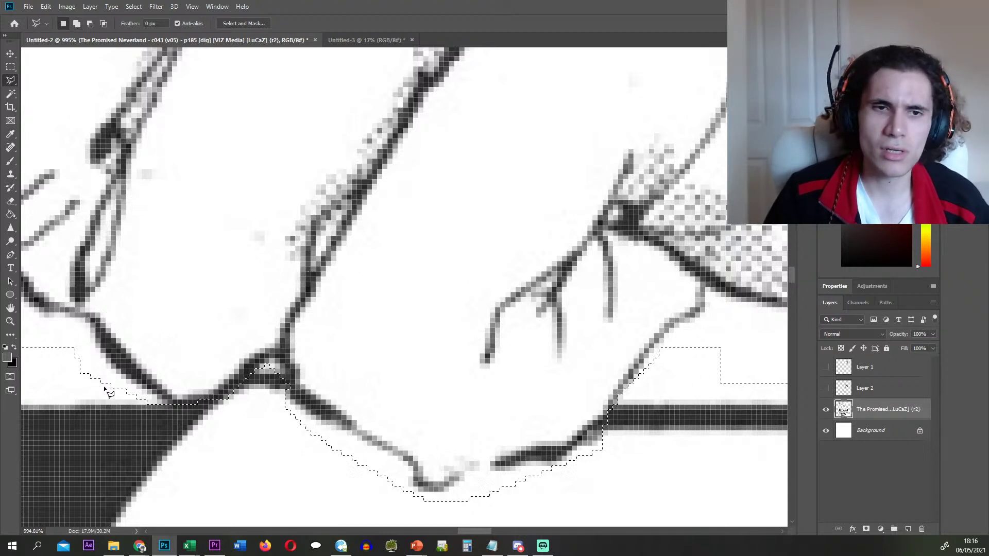
- Trim the selection around the lower edge of the fist and cut the large panel onto its own layer
alt+click(105, 388)
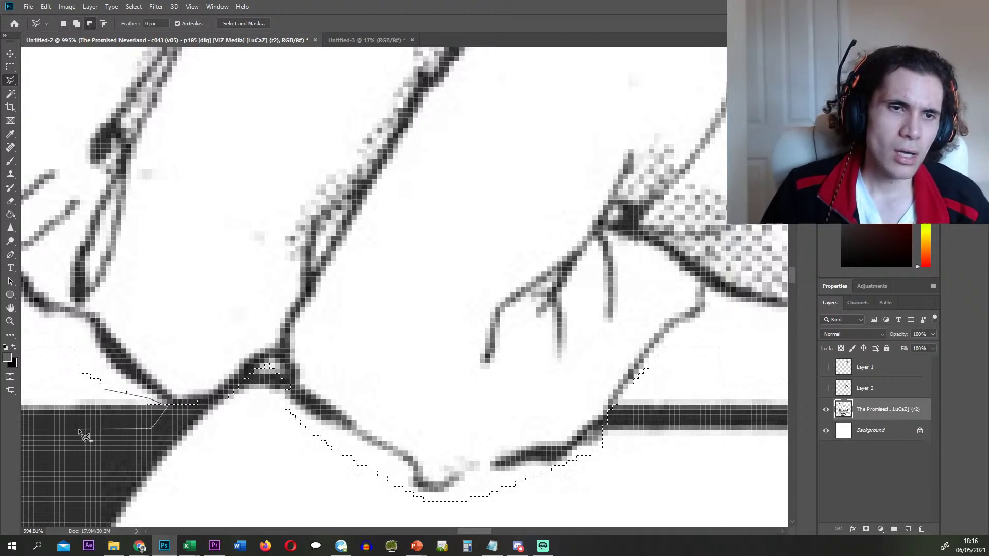
scroll(309, 364, down, 10)
key(ctrl+z)
key(ctrl+x)
key(ctrl+shift+v)
- Check the cut panel with the page layer hidden, and hide Layer 3 to resume work on the visible page layer
click(825, 431)
scroll(348, 335, down, 3)
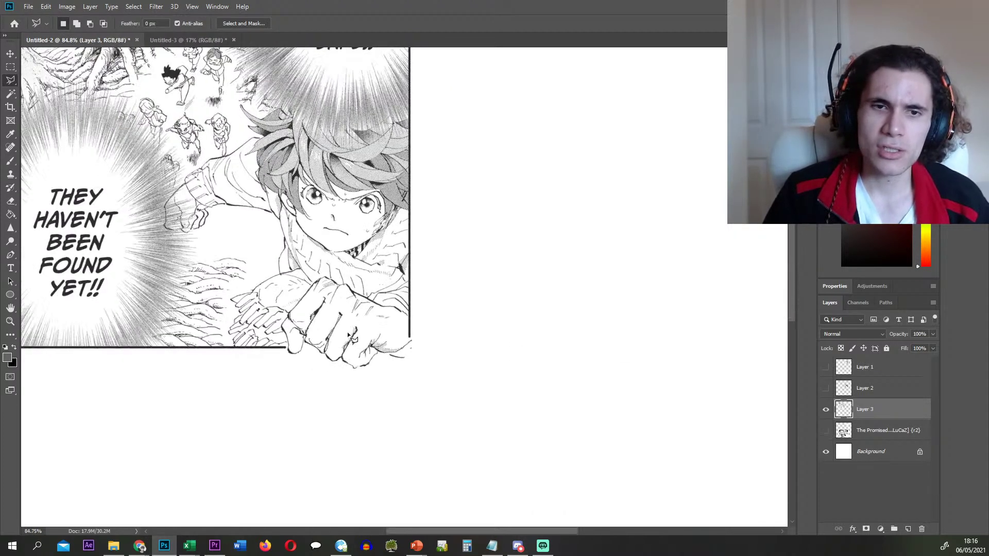
click(826, 410)
click(826, 431)
click(886, 431)
- Cut the wide dark panel across the middle of the page onto its own layer, hide it and reselect the page layer
scroll(389, 345, down, 1)
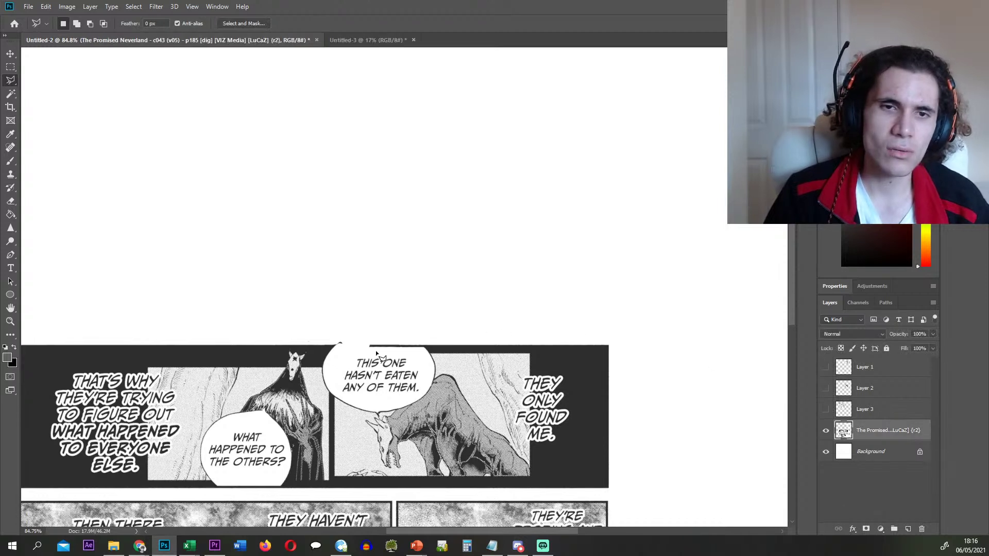
scroll(390, 345, down, 1)
scroll(608, 337, left, 1)
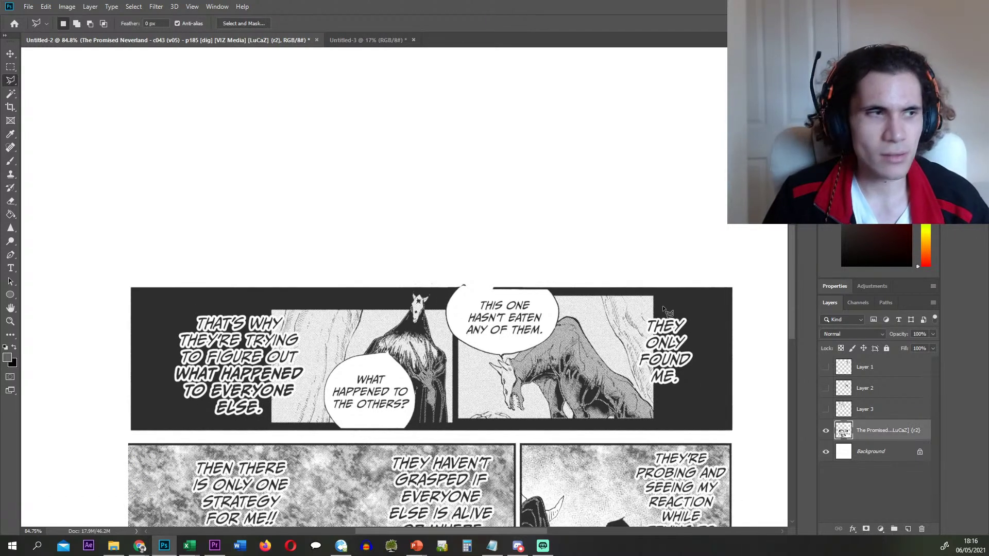
key(m)
drag(735, 284, 128, 431)
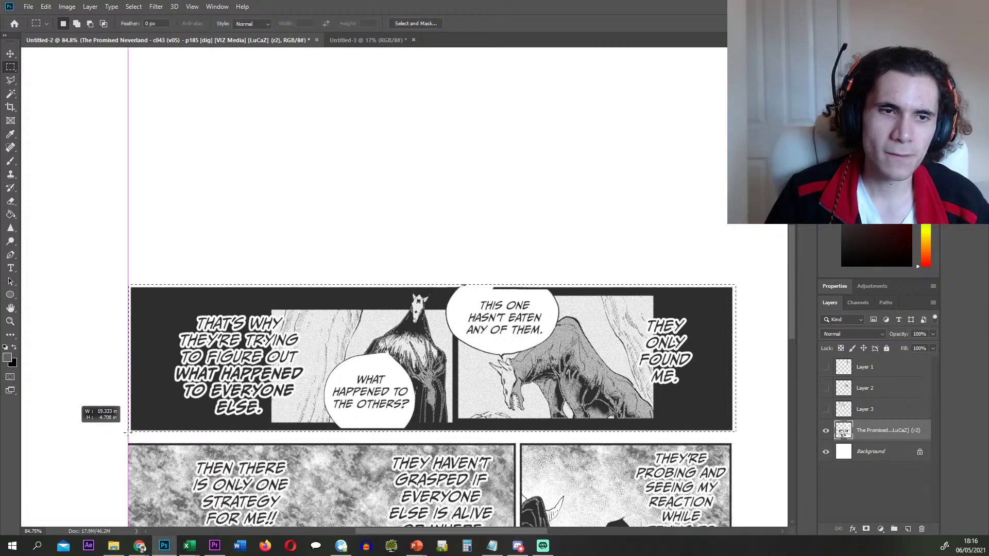
key(ctrl+x)
key(ctrl+v)
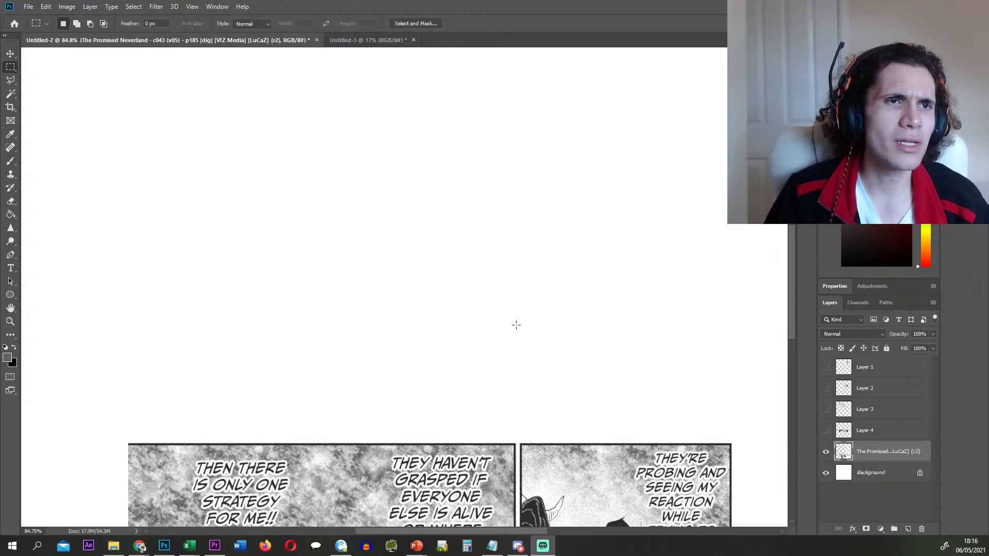
- Cut the lower-right "They're probing" panel onto its own layer, hide it and reselect the page layer
scroll(721, 404, down, 1)
scroll(749, 412, up, 5)
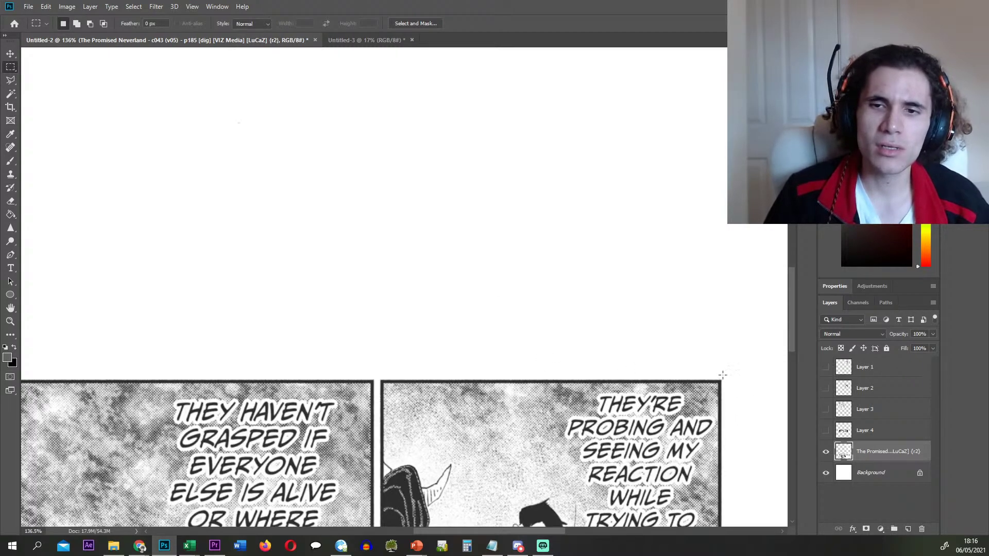
drag(724, 377, 378, 438)
scroll(468, 353, down, 2)
scroll(468, 354, down, 1)
key(ctrl+x)
key(ctrl+v)
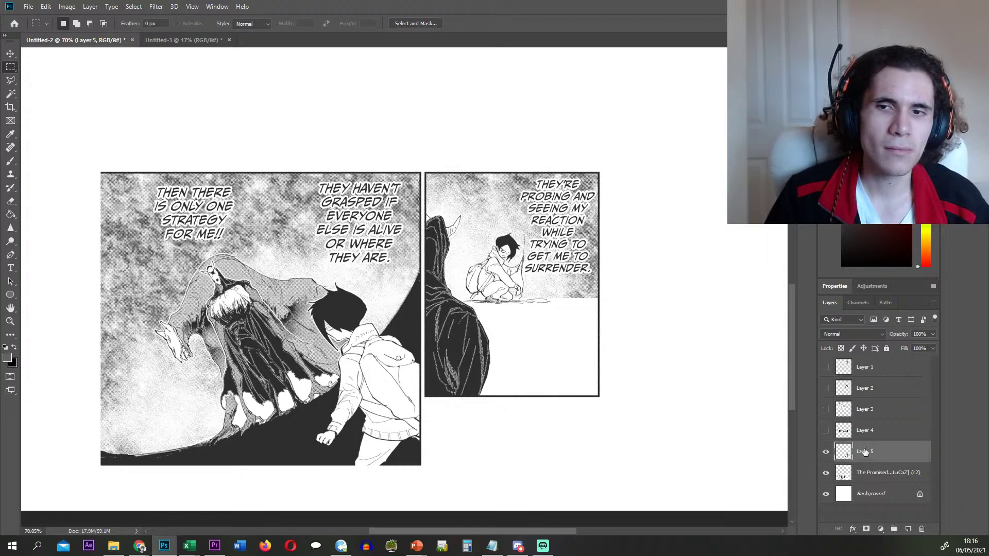
click(875, 473)
click(826, 451)
- Cut the remaining lower-left "Then there is only one strategy for me!!" panel onto its own layer
scroll(123, 166, up, 2)
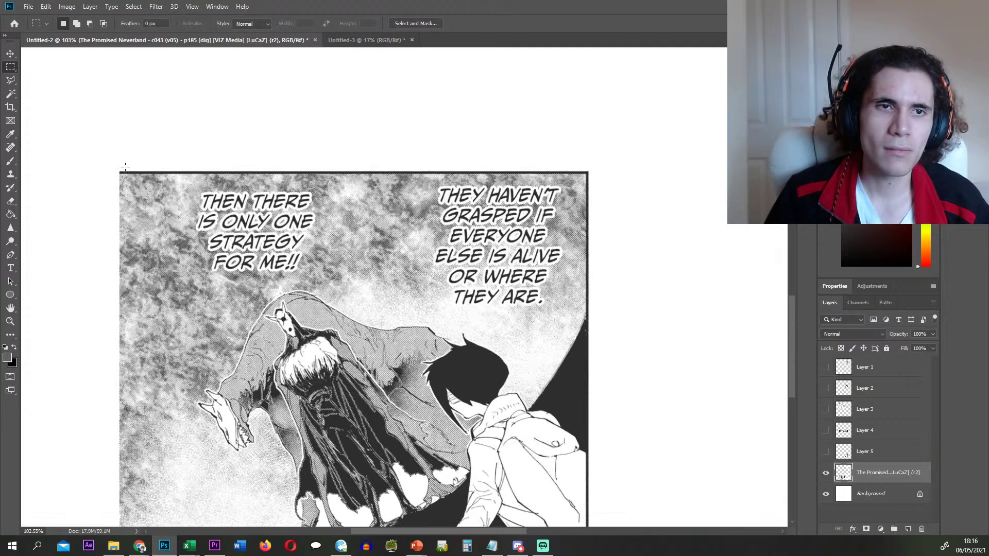
drag(117, 168, 592, 447)
key(ctrl+shift+j)
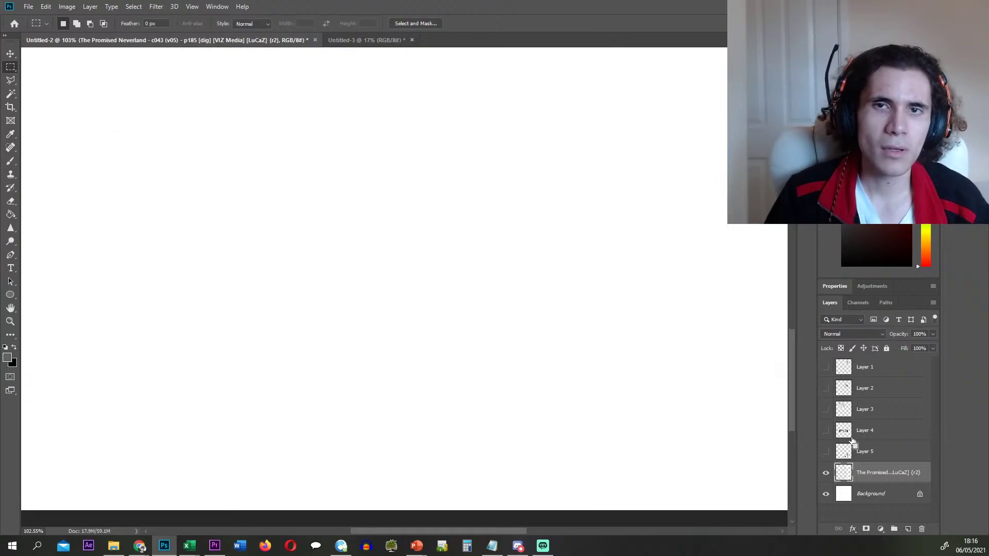
- Delete the emptied page layer and make all the hidden panel layers visible
click(881, 495)
key(Delete)
drag(826, 453, 825, 366)
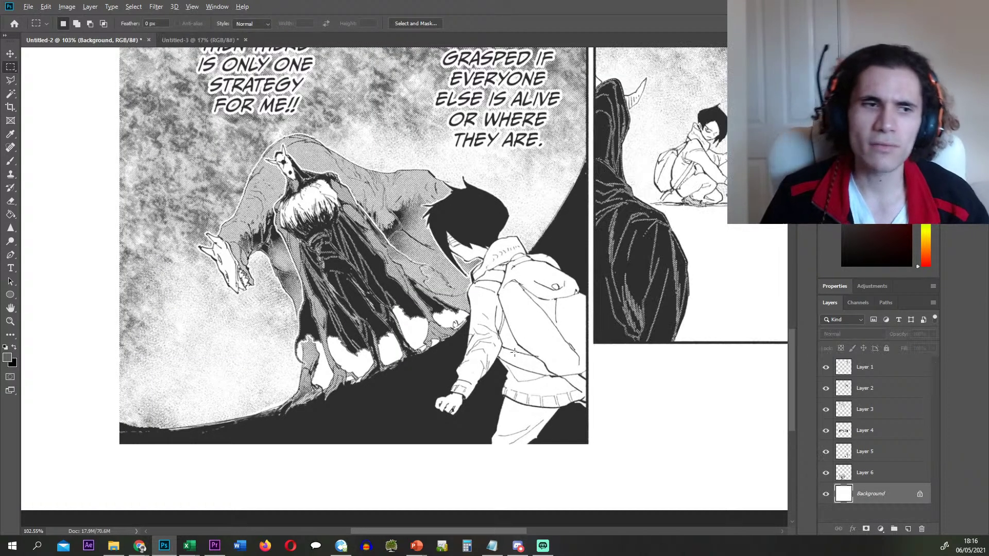
- Export Layer 1, the small panel of the boy by the tree, as image file 10 and delete the layer
scroll(472, 330, down, 11)
scroll(471, 330, up, 1)
right_click(887, 367)
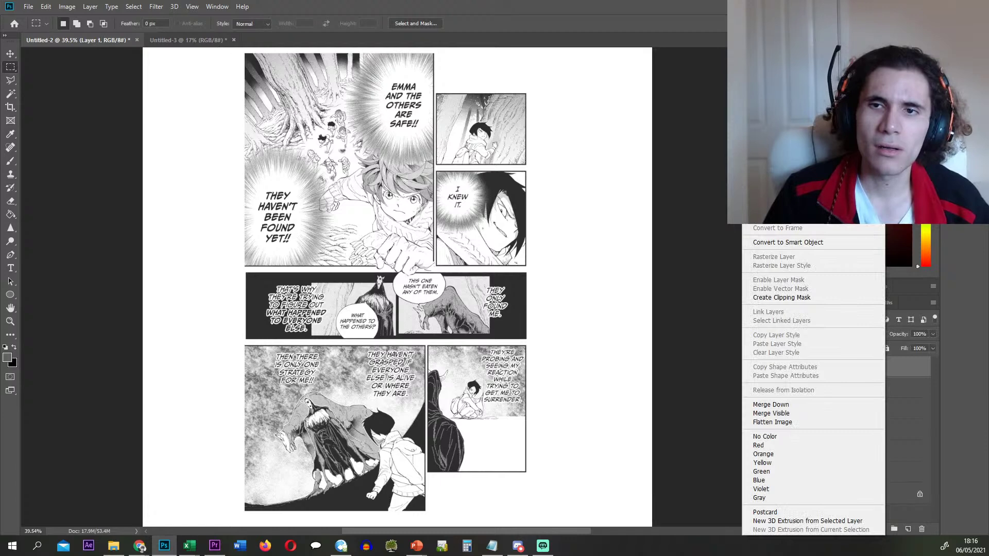
click(804, 168)
text(10)
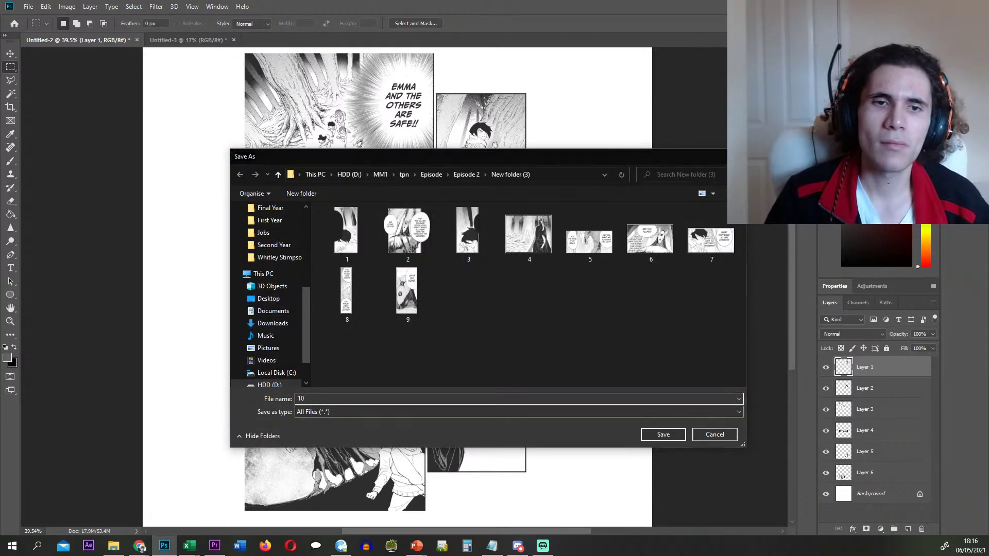
key(Return)
key(Delete)
- Export Layer 2, the "I knew it" panel, as image file 11 and delete the layer
right_click(886, 367)
click(803, 168)
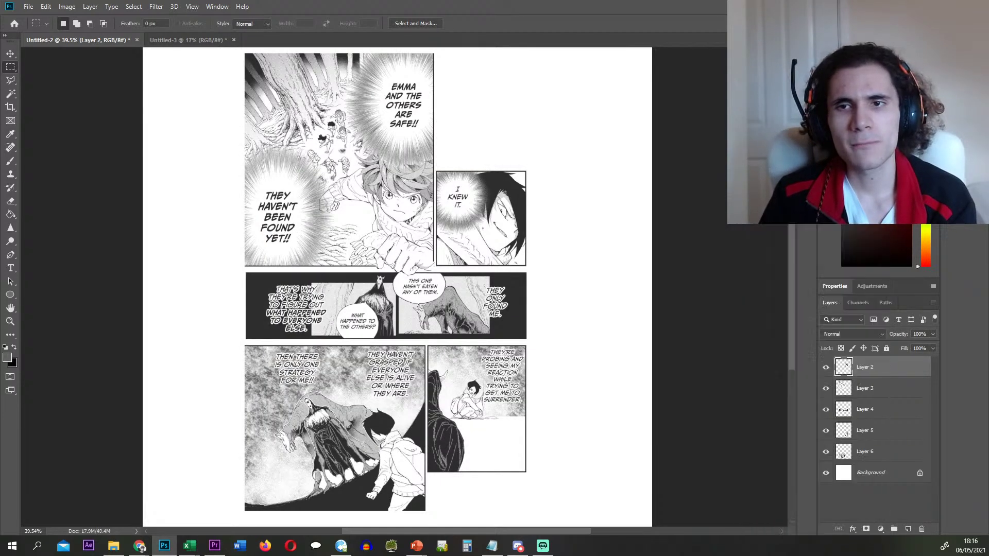
text(11)
key(Return)
key(Delete)
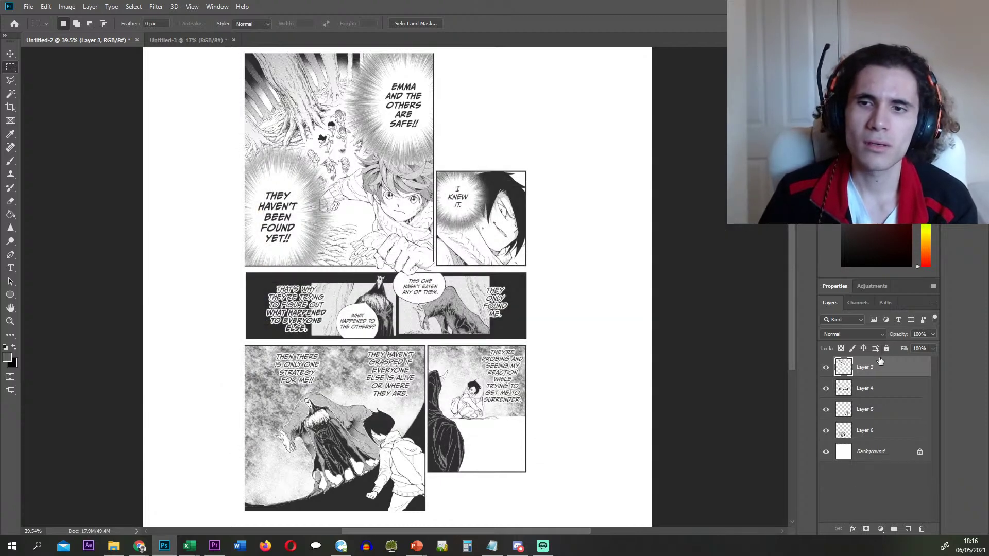
key(Delete)
- Export Layer 3, the large "Emma and the others are safe!!" panel, as image file 12 and delete the layer
right_click(880, 360)
click(858, 176)
text(12)
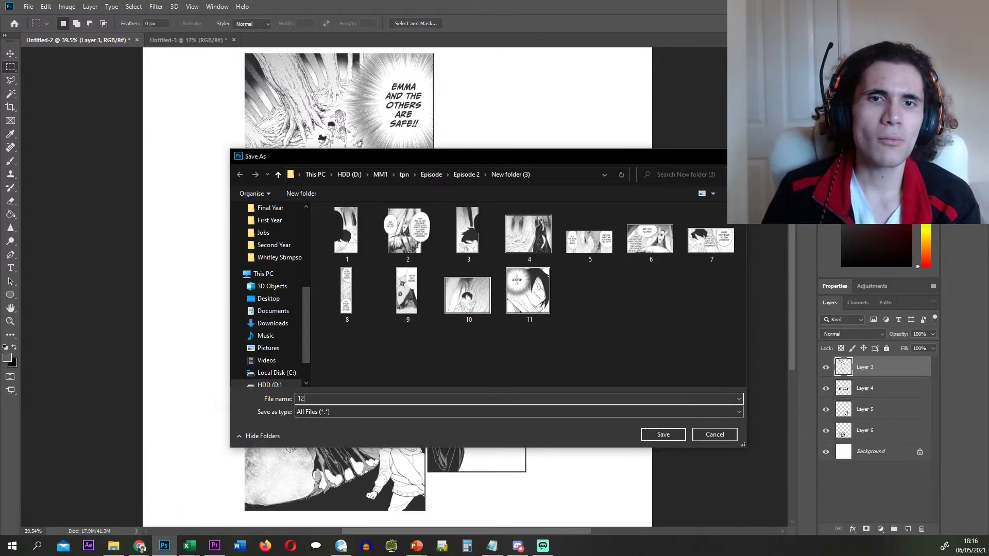
key(Return)
key(Delete)
- Export Layer 4, the wide dark middle panel, as image file 13 and delete the layer
right_click(881, 367)
click(858, 175)
text(13)
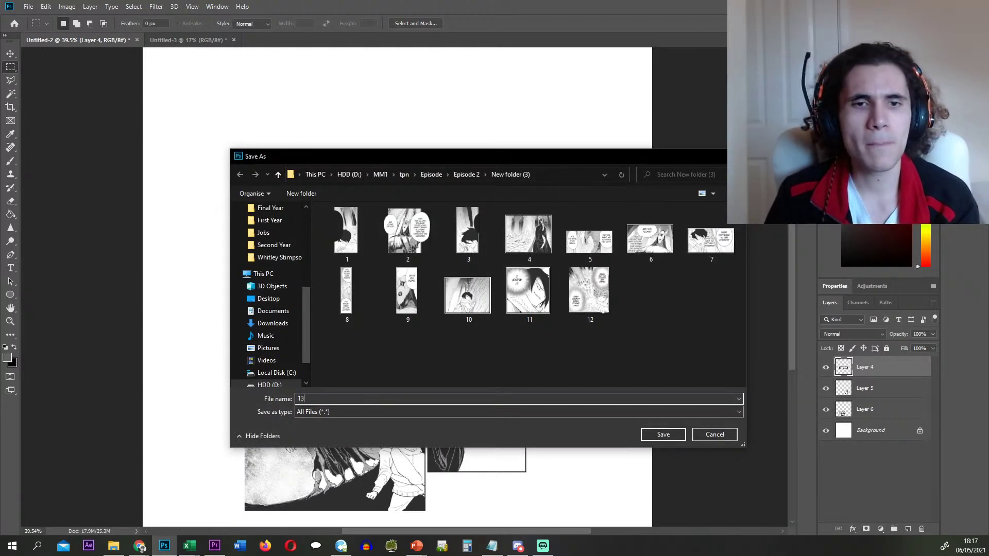
key(Return)
key(Delete)
- Export Layer 5, the "They're probing" panel, as image file 14 and delete the layer
right_click(881, 367)
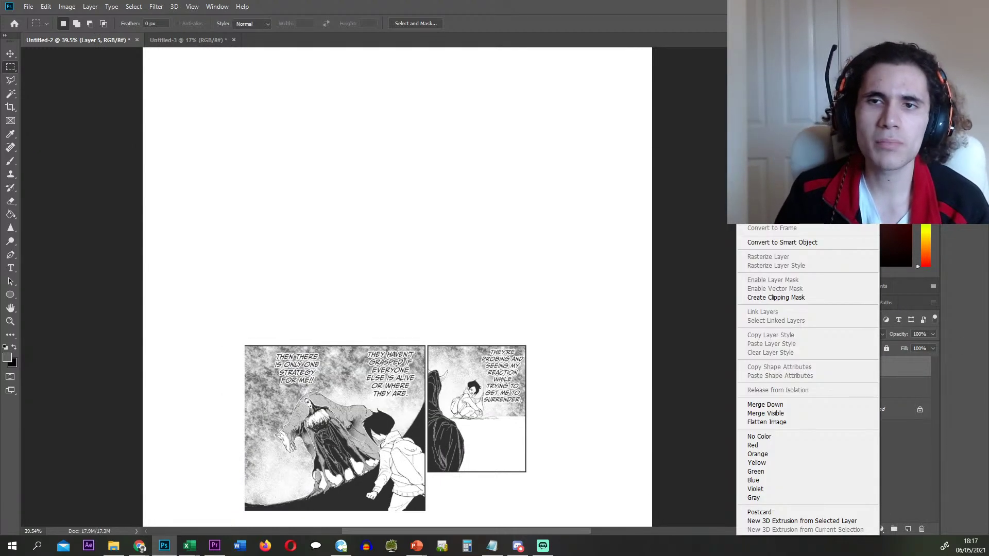
click(845, 187)
text(14)
key(Return)
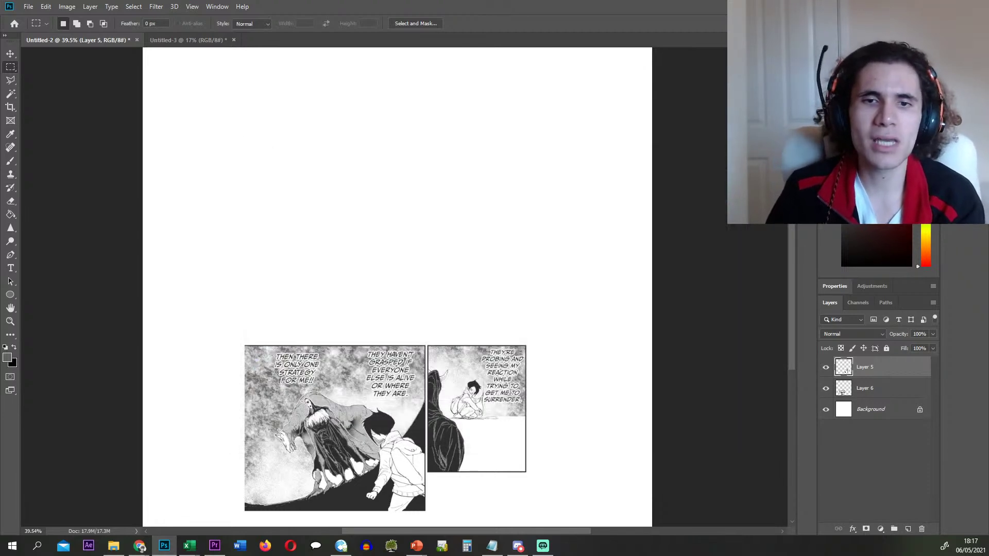
key(Delete)
- Export Layer 6, the "Then there is only one strategy" panel, as image file 15 and delete the layer
right_click(881, 366)
click(824, 186)
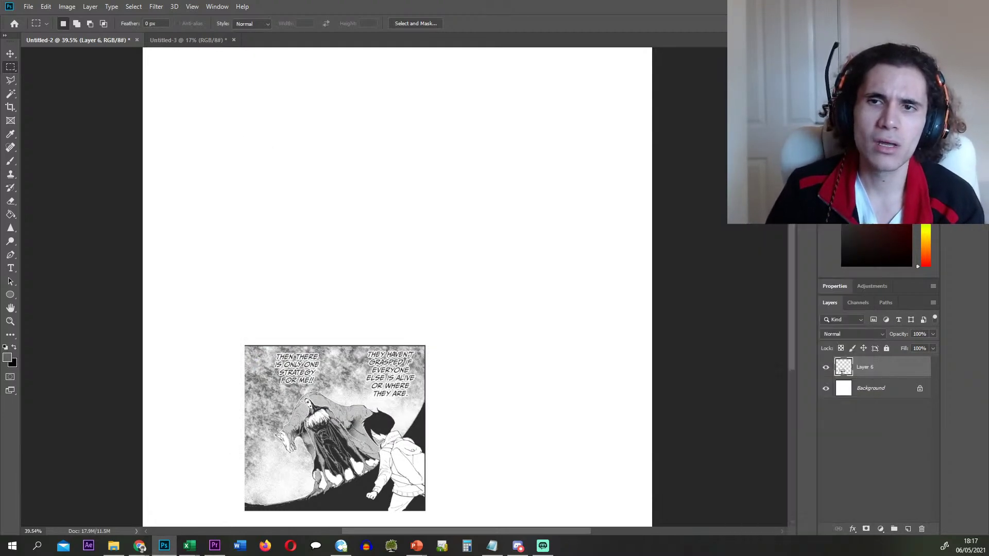
text(15)
key(Return)
key(Delete)
- Place the next manga page image, The Promised Neverland c043 p186, onto the blank canvas
key(ctrl+0)
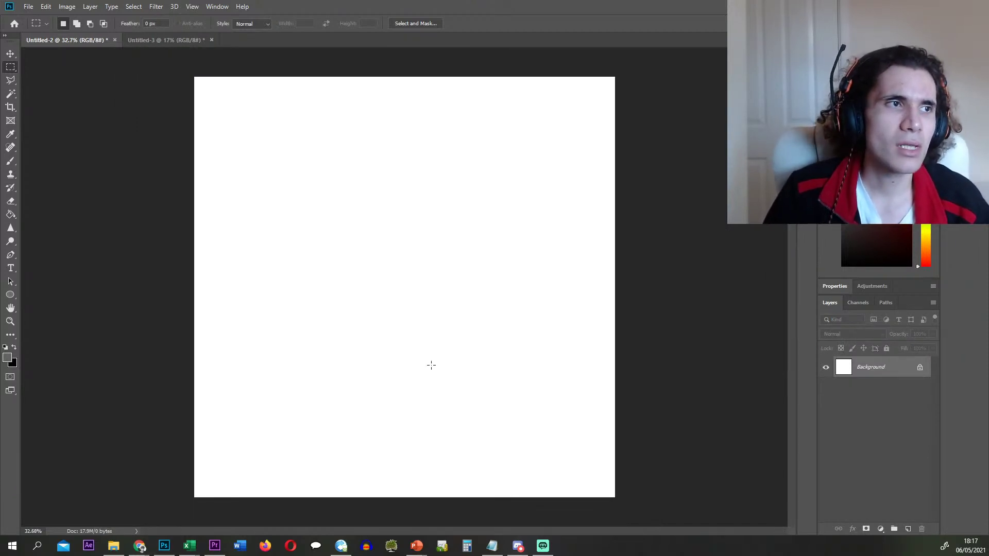
key(alt+Tab)
drag(688, 211, 263, 226)
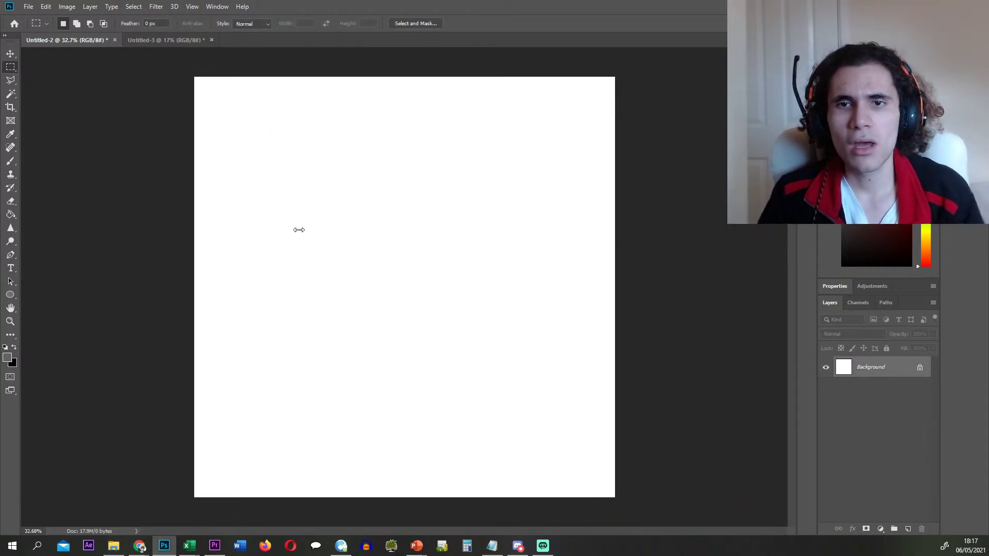
click(393, 24)
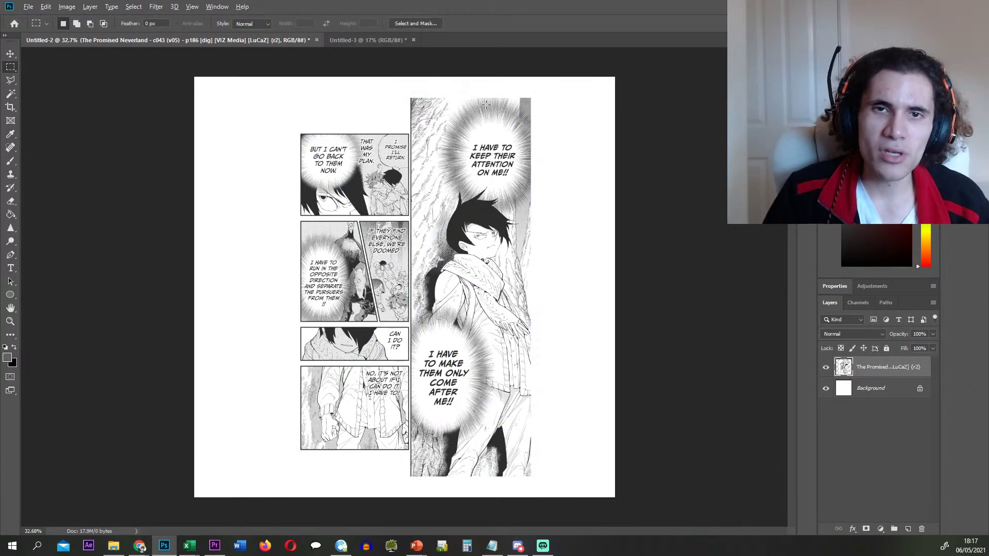
- Cut the tall "I have to keep their attention on me!!" panel from the page onto its own layer and hide that layer
scroll(528, 64, up, 2)
scroll(558, 68, up, 1)
drag(563, 66, 367, 509)
scroll(479, 431, down, 6)
key(ctrl+x)
key(ctrl+v)
click(857, 387)
click(826, 367)
click(826, 388)
click(826, 366)
click(826, 367)
click(826, 388)
- Cut the "But I can't go back to them now" panel onto its own layer in place and hide that layer
scroll(263, 101, up, 6)
scroll(248, 108, up, 2)
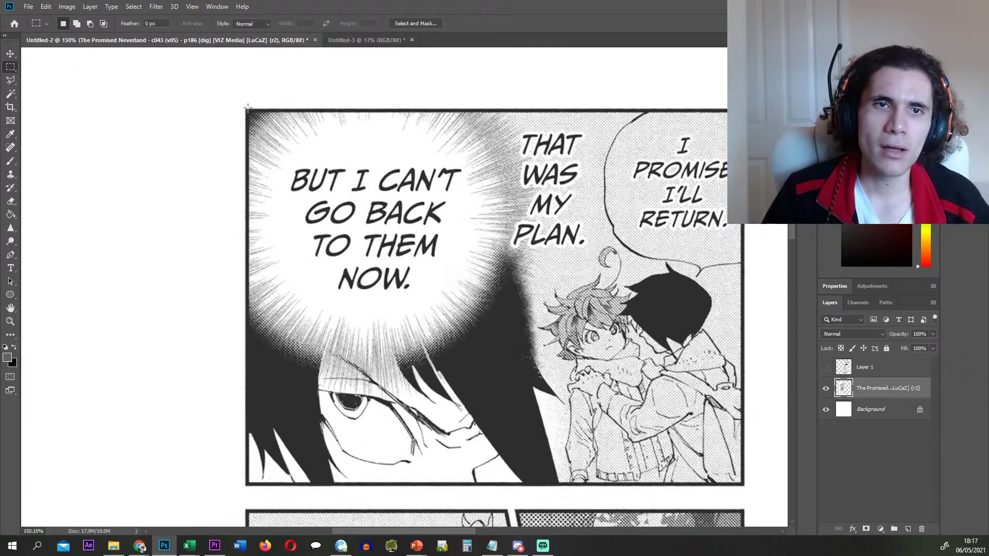
drag(242, 106, 747, 489)
key(ctrl+x)
key(ctrl+shift+v)
click(863, 411)
click(825, 388)
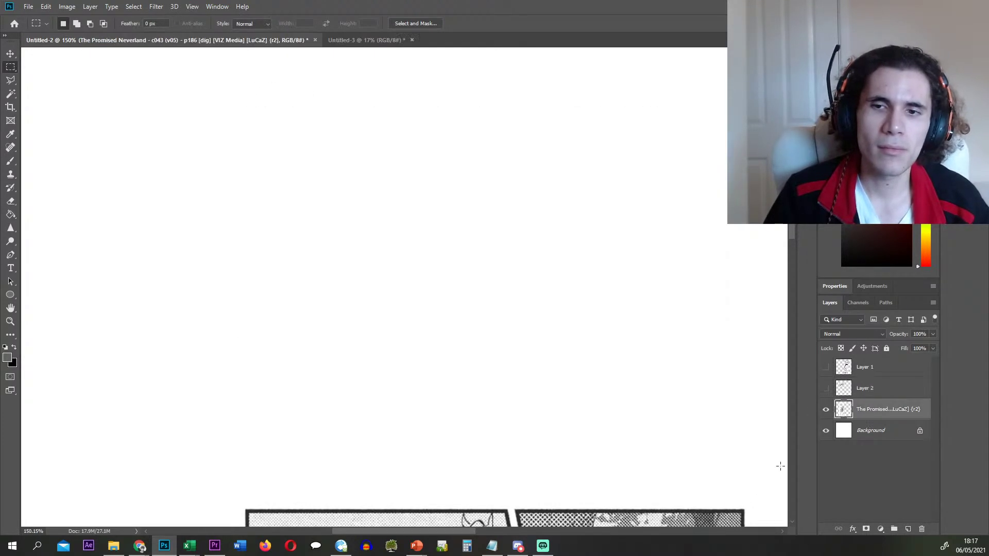
- Select the slanted "If they find everyone else" panel with marquee and polygonal lasso, cut it onto its own layer in place and hide that layer
mouse_move(747, 505)
mouse_down()
mouse_move(742, 530)
mouse_move(607, 481)
mouse_up()
key(l)
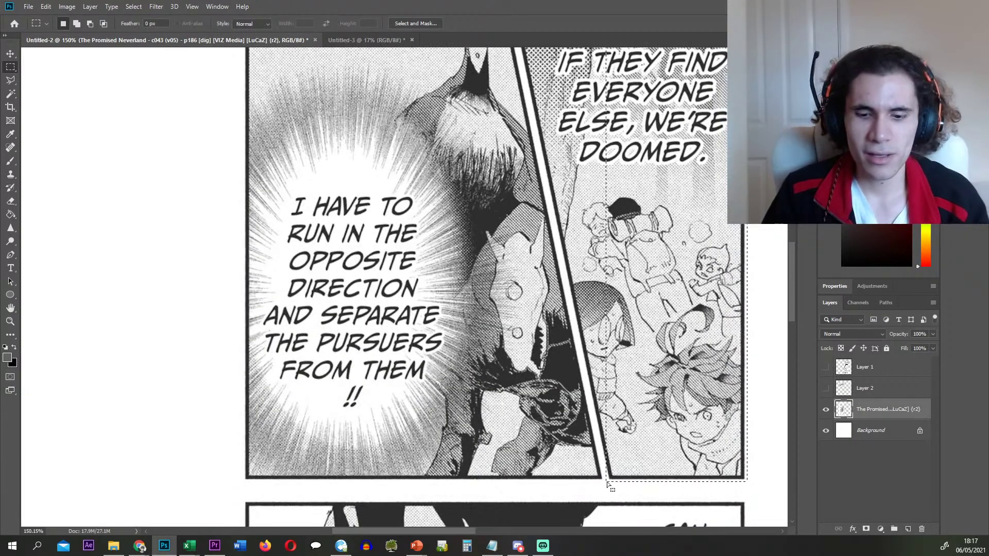
shift+click(607, 481)
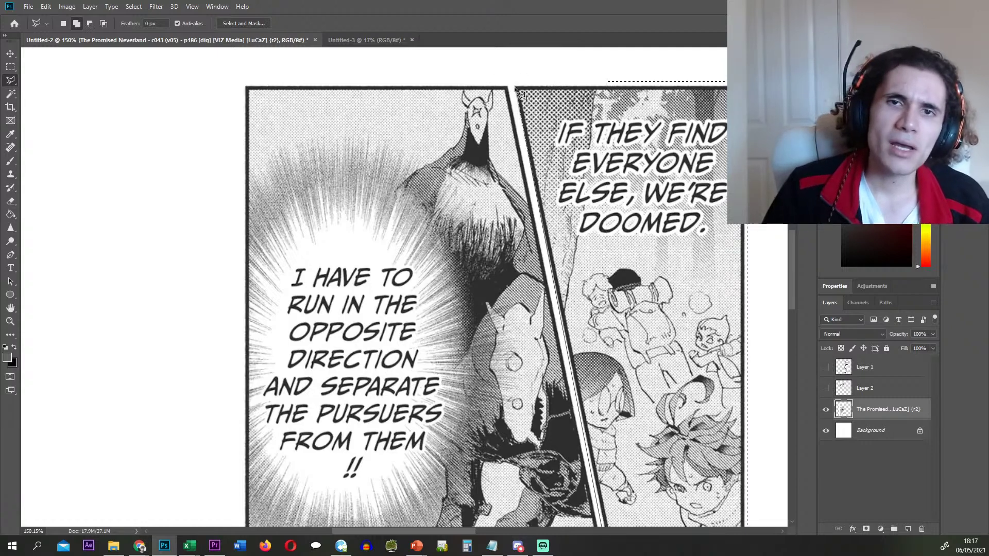
click(511, 85)
click(633, 85)
double_click(670, 142)
key(ctrl+x)
key(ctrl+shift+v)
click(881, 430)
click(825, 409)
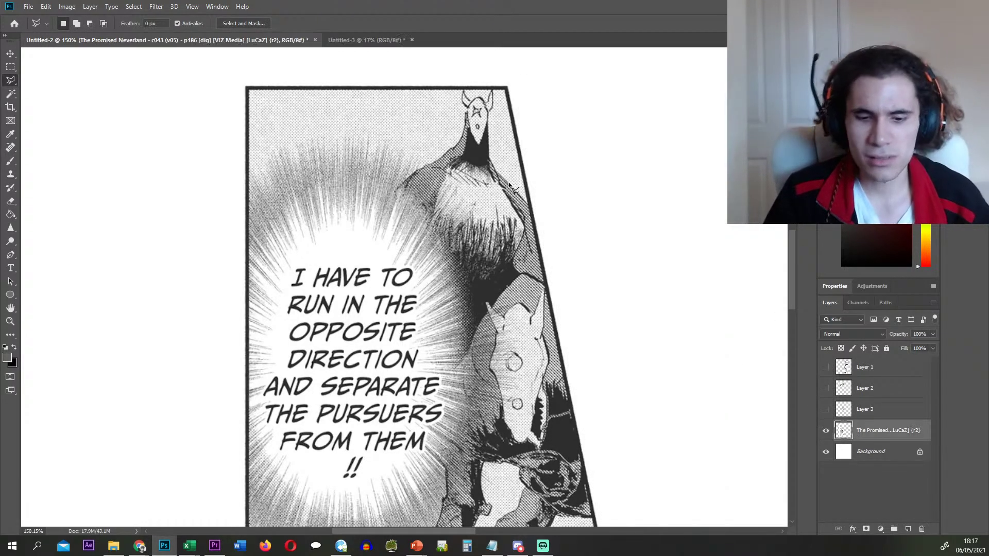
- Cut the slanted "I have to run in the opposite direction" panel onto its own layer and hide that layer
key(m)
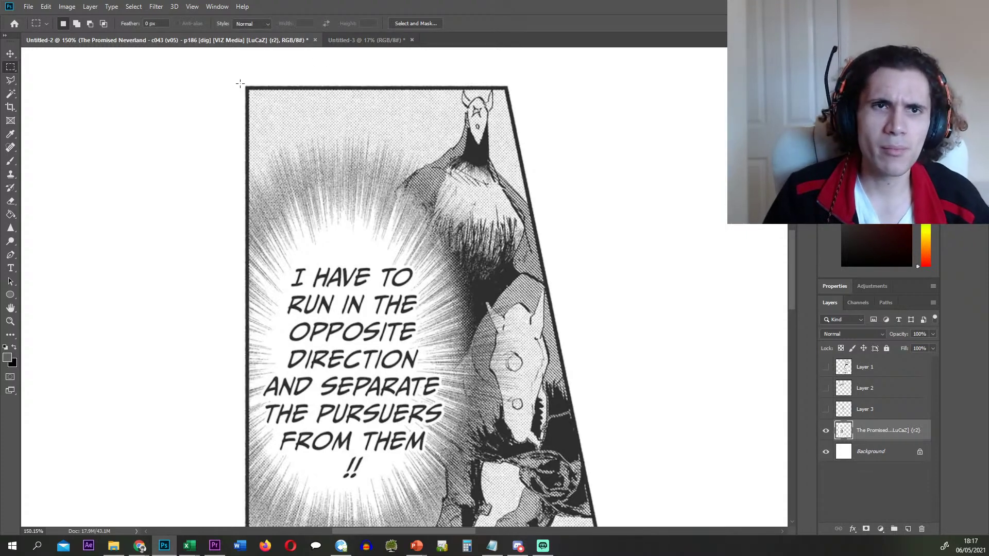
drag(241, 82, 605, 390)
key(ctrl+x)
key(ctrl+v)
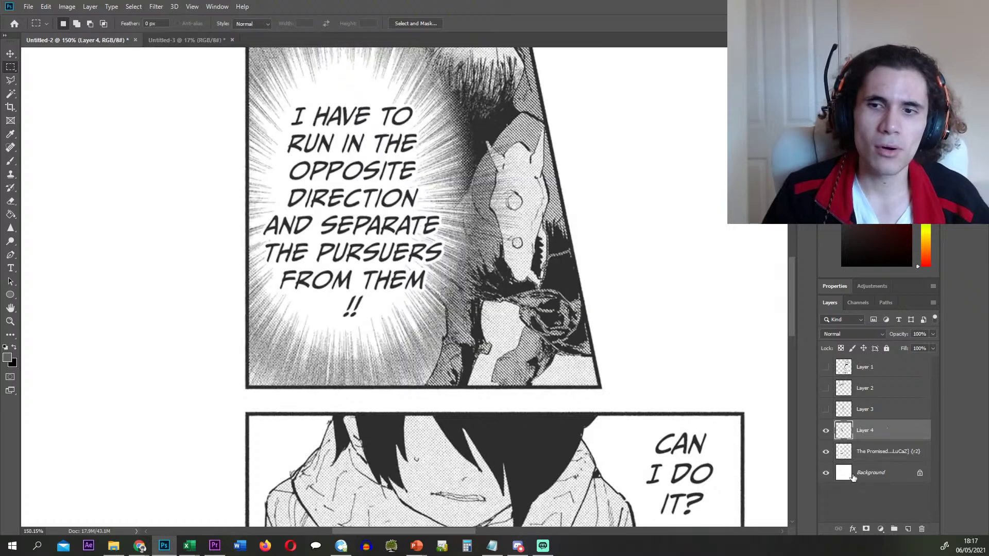
click(845, 451)
click(825, 432)
- Cut the "Can I do it?" panel onto its own layer and hide that layer
scroll(629, 314, down, 2)
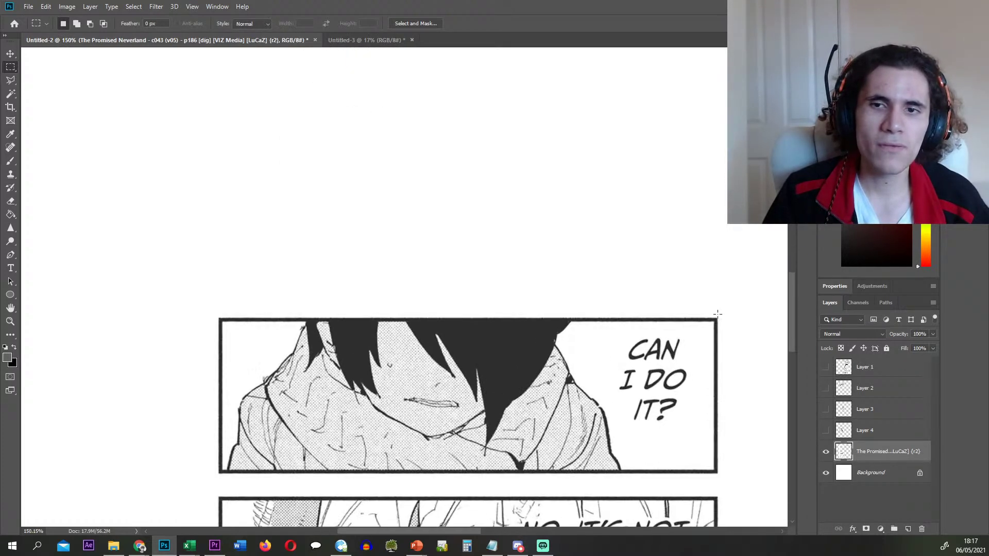
drag(720, 312, 216, 478)
key(ctrl+x)
key(ctrl+v)
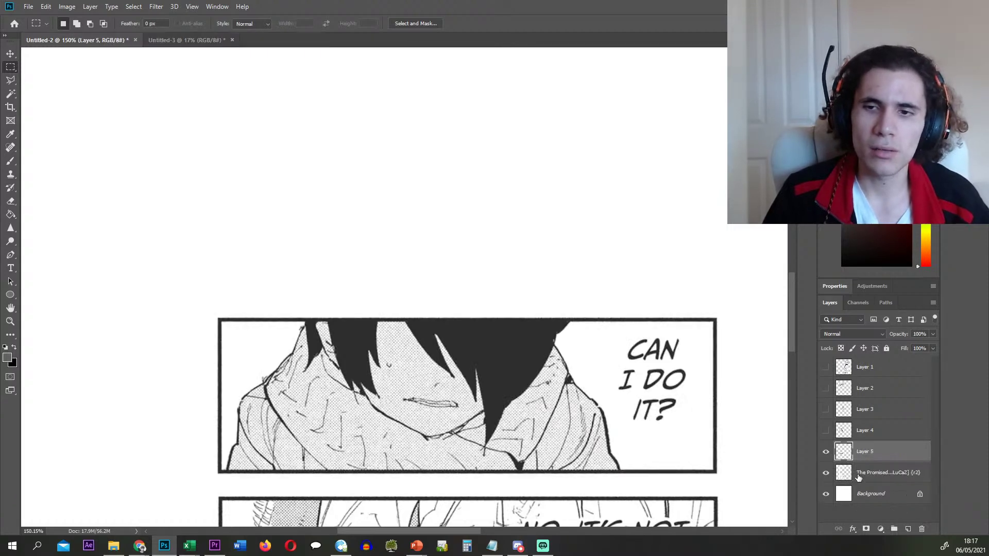
click(858, 473)
click(826, 451)
- Cut the "No, it's not about if I can do it" panel onto its own layer and hide that layer
drag(721, 493, 217, 487)
drag(216, 488, 216, 486)
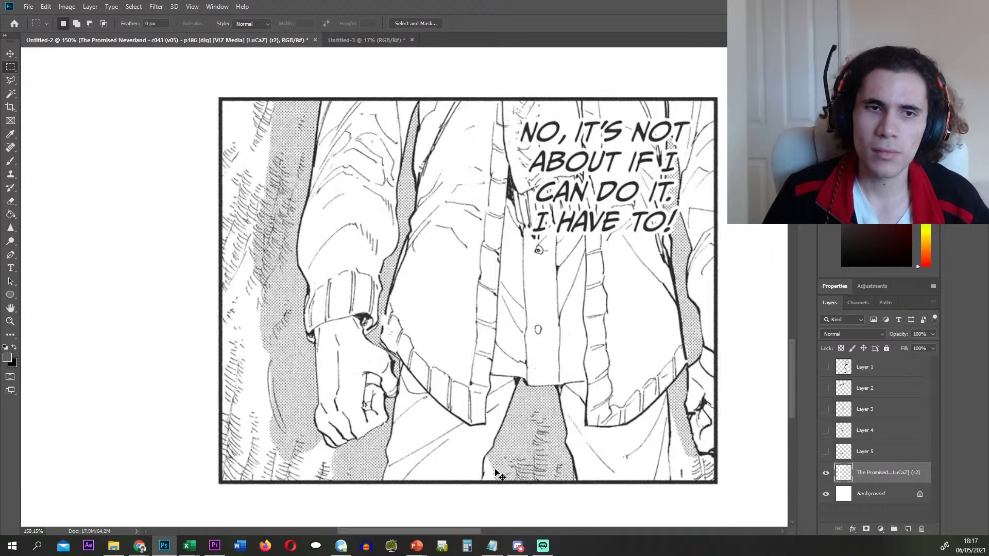
key(ctrl+shift+j)
click(867, 494)
click(825, 472)
- Delete the emptied page layer and show all six panel layers again
scroll(386, 343, down, 6)
scroll(386, 343, down, 5)
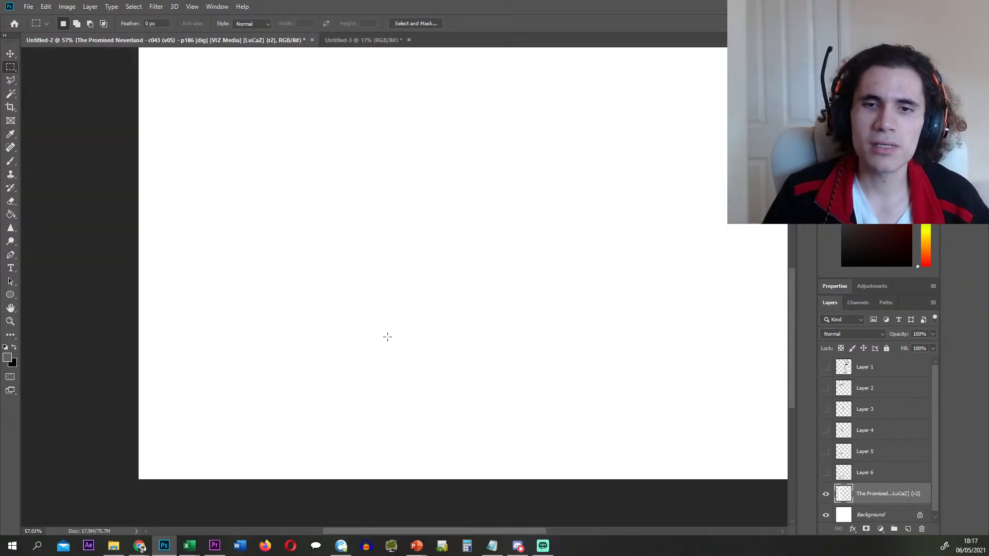
key(Delete)
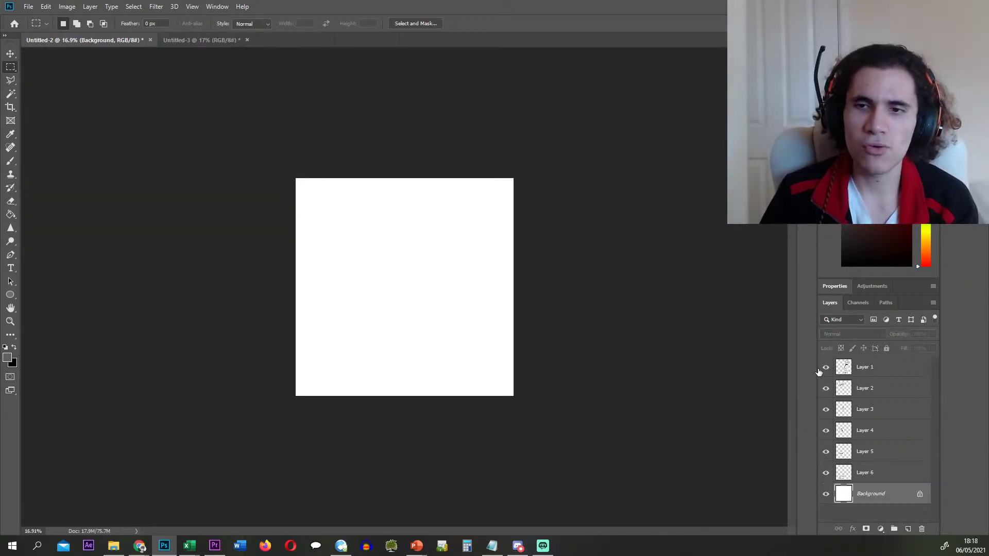
- Export Layer 1, the tall "I have to keep their attention on me!!" panel, as image file 16 and delete the layer
right_click(865, 368)
click(786, 187)
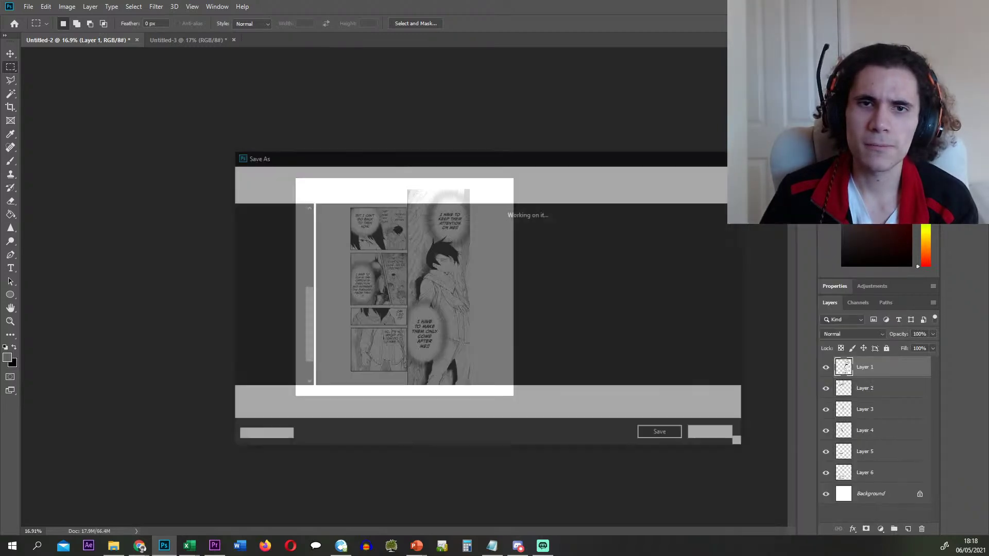
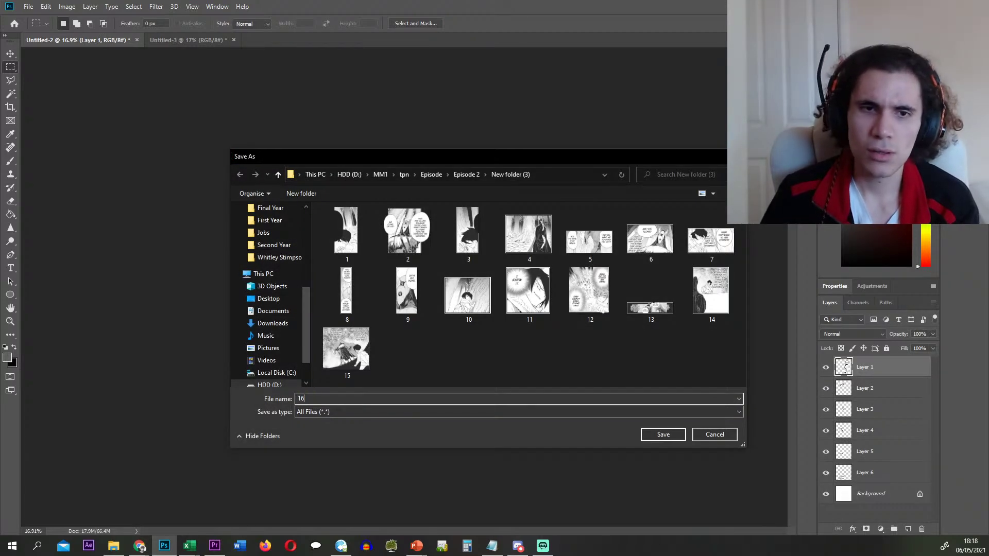
key(Return)
- Export Layer 2, the "But I can't go back to them now" panel, as image file 17 and delete the layer
right_click(873, 388)
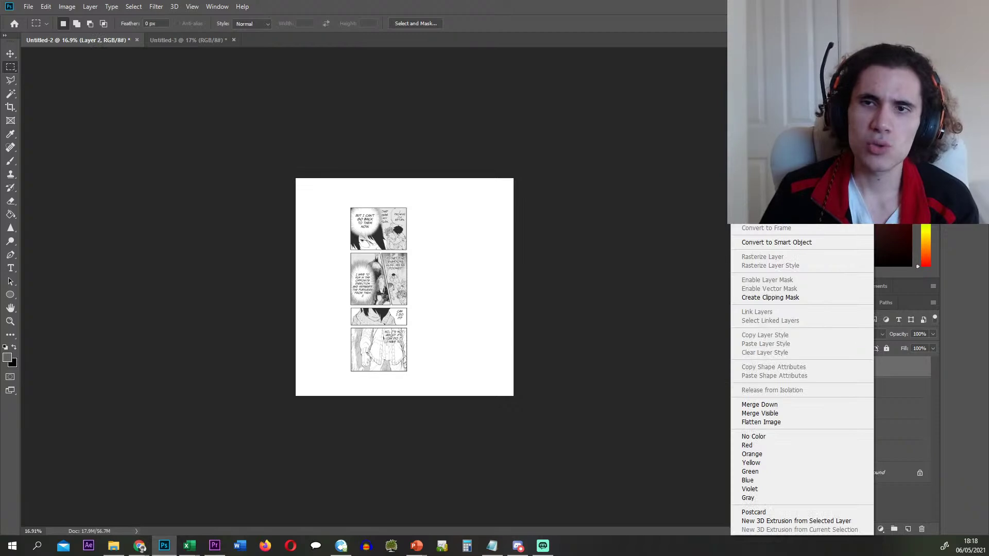
click(788, 201)
text(17)
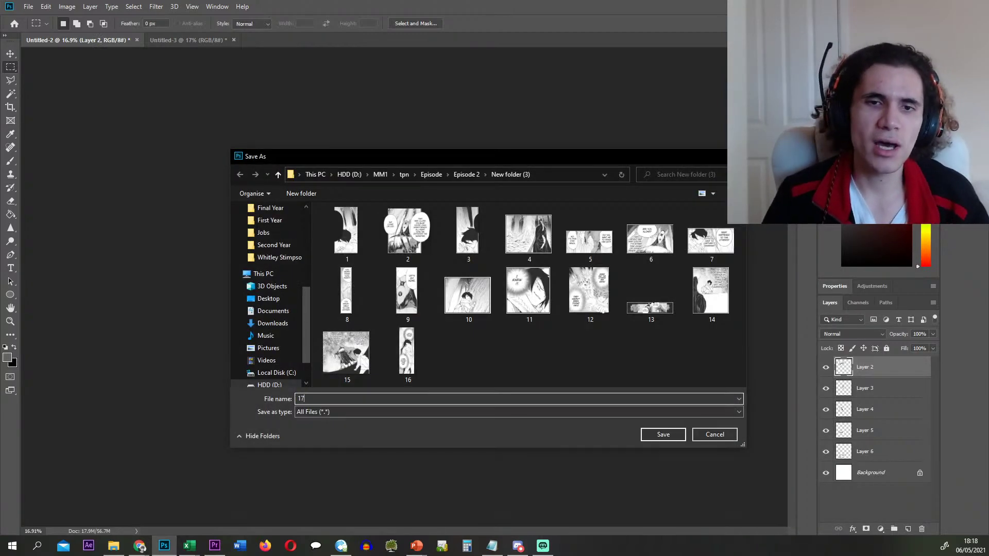
key(Return)
scroll(653, 262, up, 5)
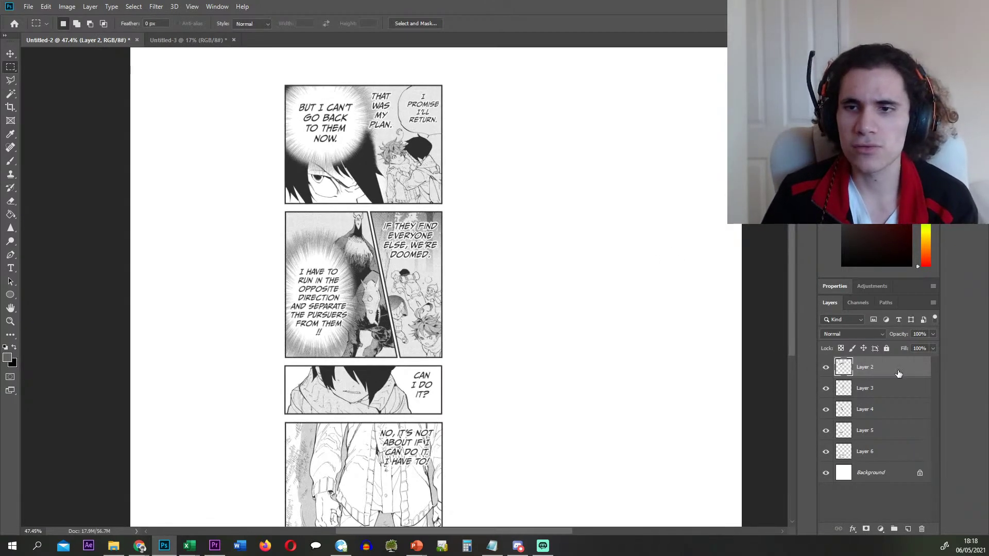
key(Delete)
- Export Layer 3, the "If they find everyone else" panel, as image file 18 and delete the layer
right_click(899, 373)
click(788, 201)
text(18)
key(Return)
- Export Layer 4, the "I have to run in the opposite direction" panel, as image file 19 and delete the layer
right_click(922, 388)
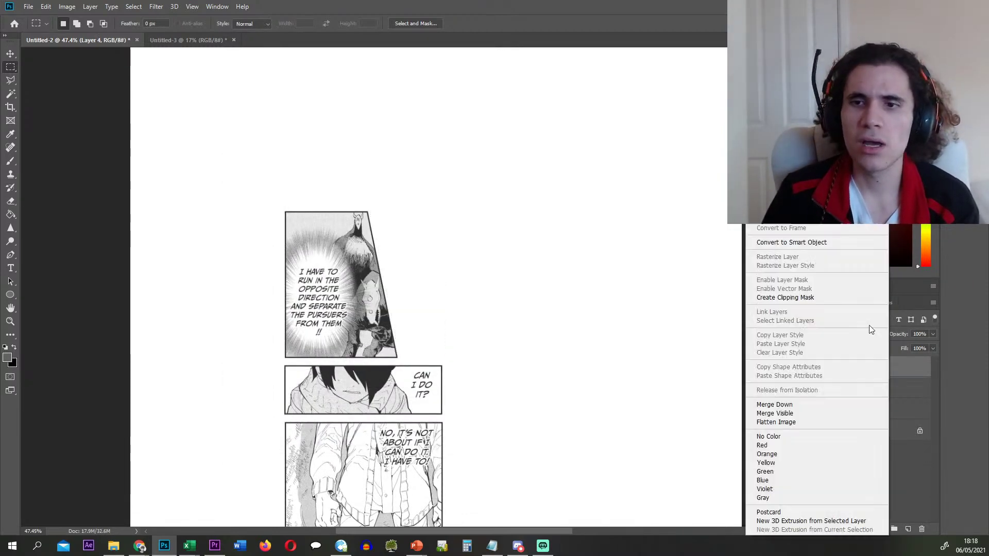
click(788, 180)
text(19)
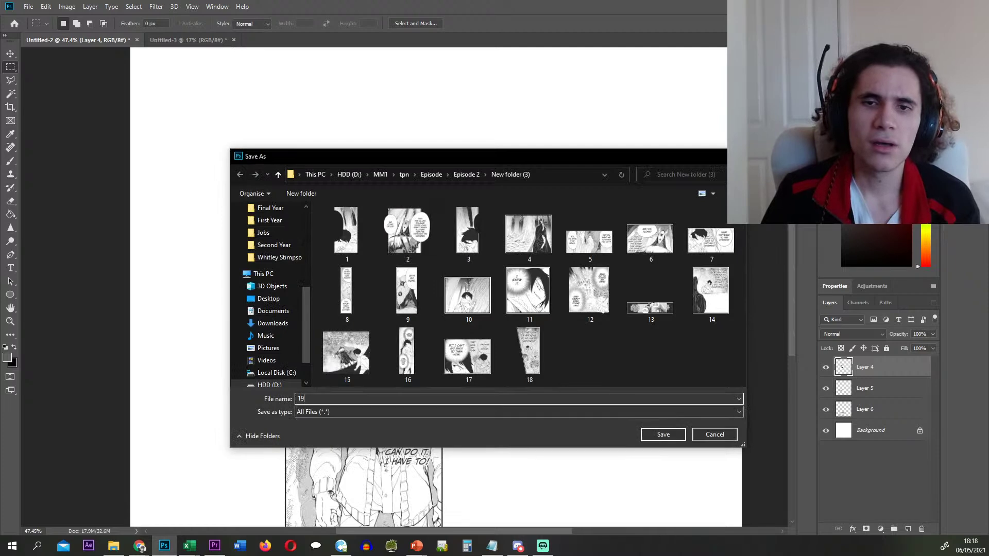
key(Return)
key(Delete)
- Export Layer 5, the "Can I do it?" panel, as image file 20 and delete the layer
right_click(885, 365)
click(788, 181)
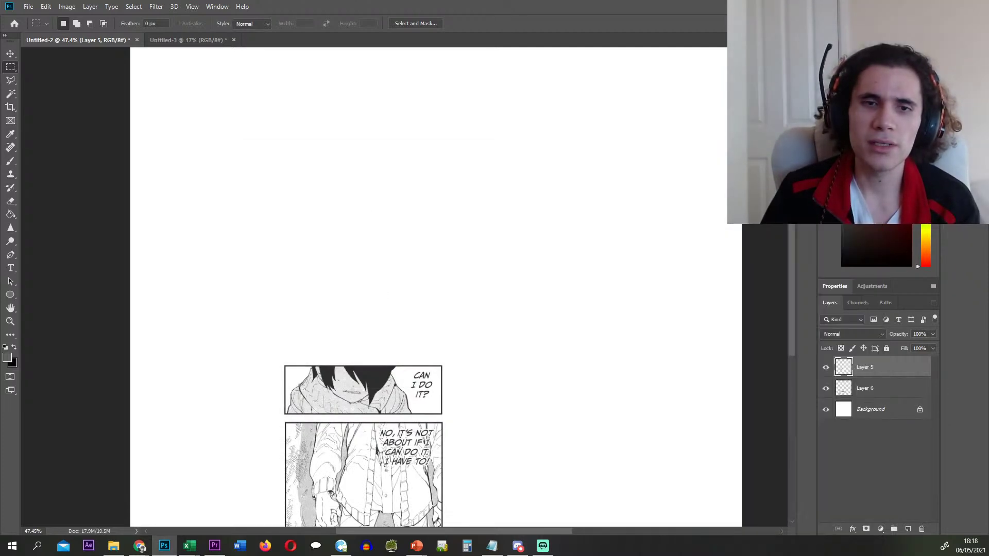
text(20)
key(Return)
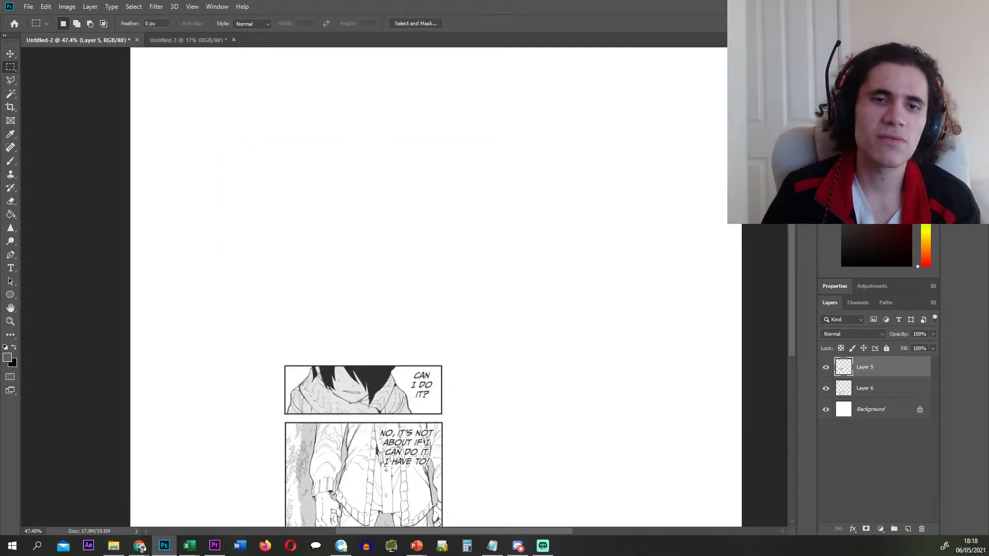
key(Delete)
- Export Layer 6, the "No, it's not about if I can do it" panel, as image file 21 and delete the layer
right_click(874, 369)
click(788, 182)
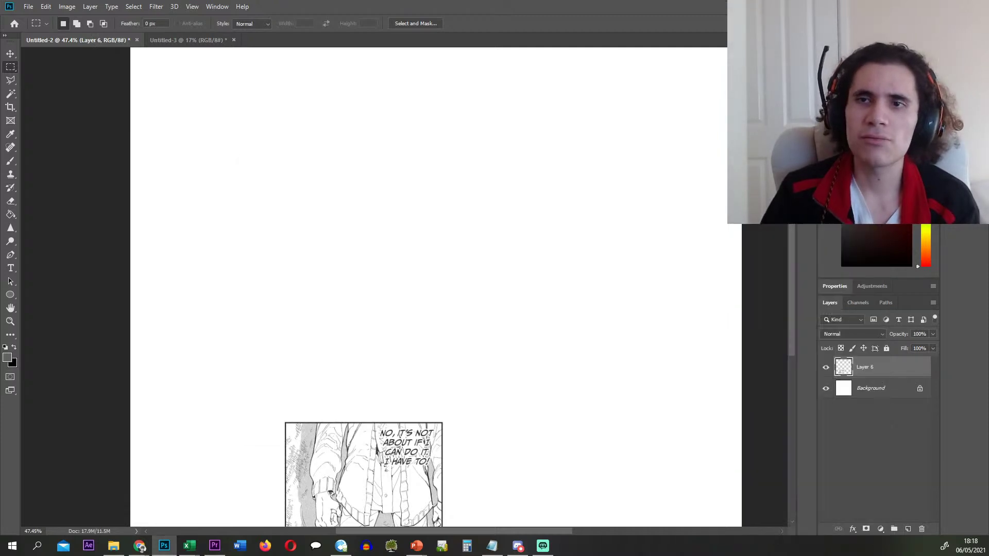
text(21)
key(Return)
key(Delete)
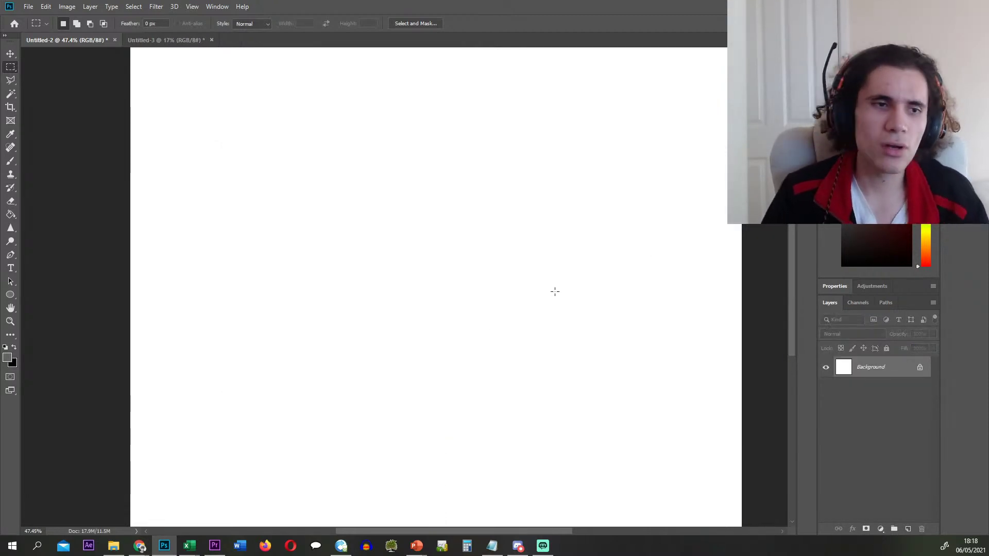
- Place page p187 of The Promised Neverland c043 (v05) from the Episode 2 folder into the blank document
scroll(449, 298, down, 2)
key(alt+Tab)
drag(569, 205, 405, 147)
key(alt+Tab)
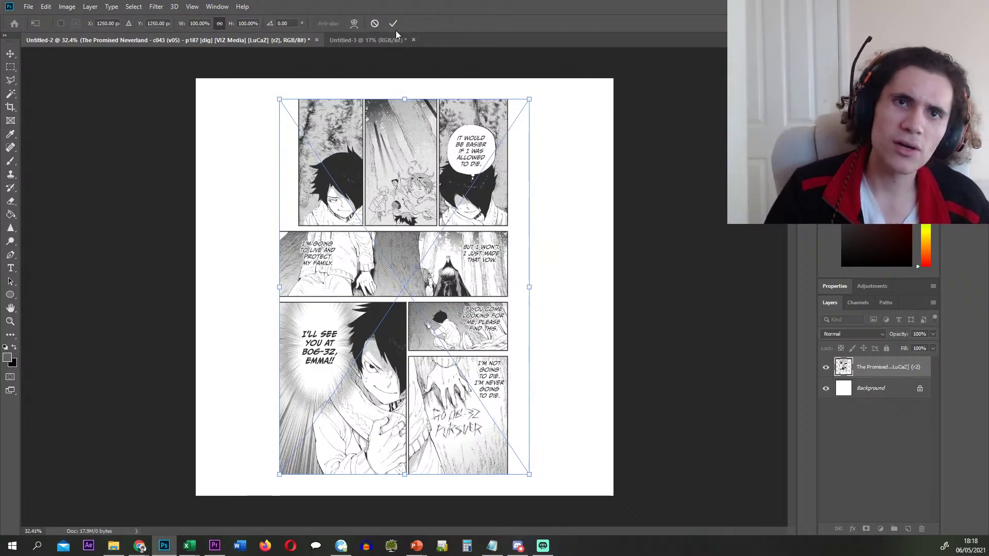
click(393, 23)
- Cut the "It would be easier if I was allowed to die" panel onto its own layer and hide it
scroll(417, 97, up, 5)
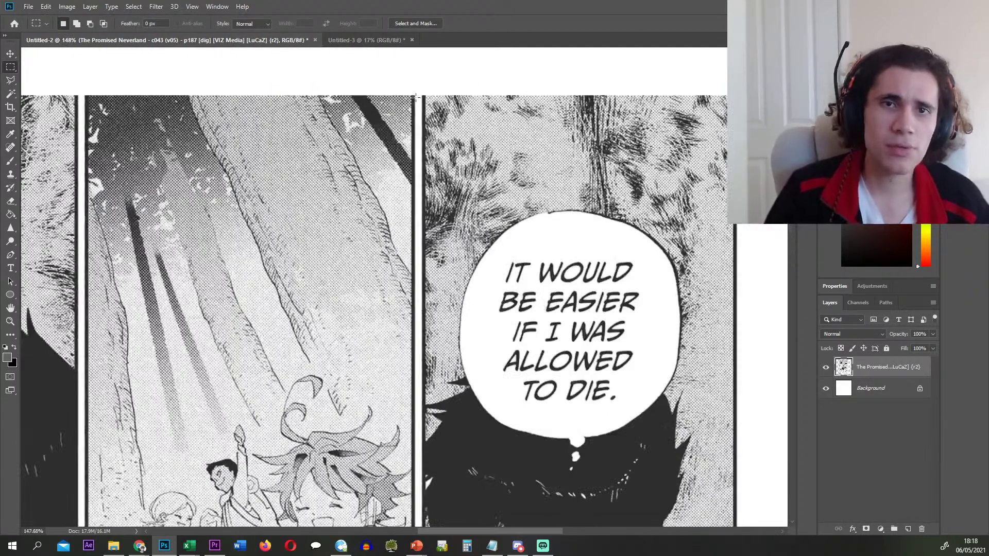
drag(420, 93, 740, 442)
scroll(668, 400, down, 2)
key(ctrl+shift+j)
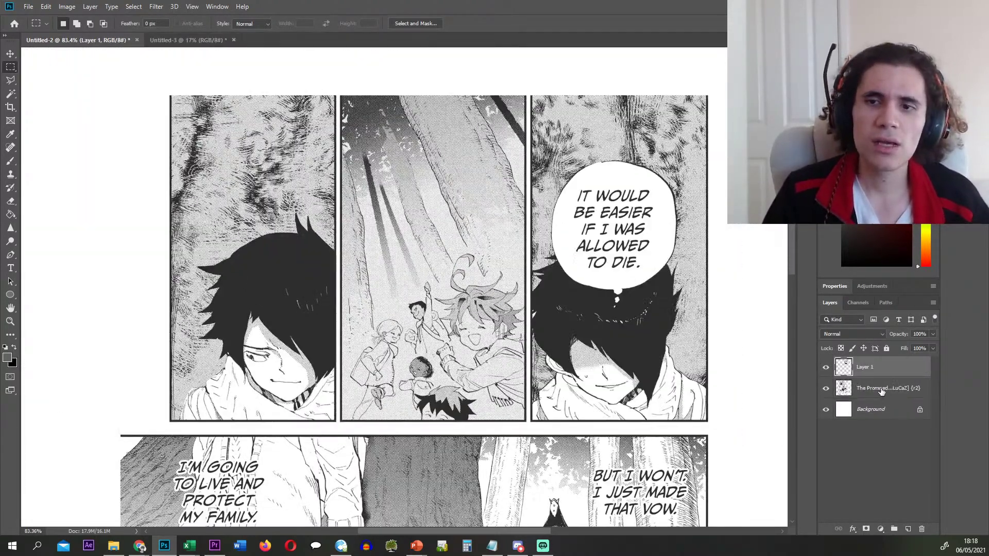
click(883, 390)
click(826, 367)
- Cut the top-row panel of the children in the forest onto its own layer and hide it
scroll(577, 129, up, 2)
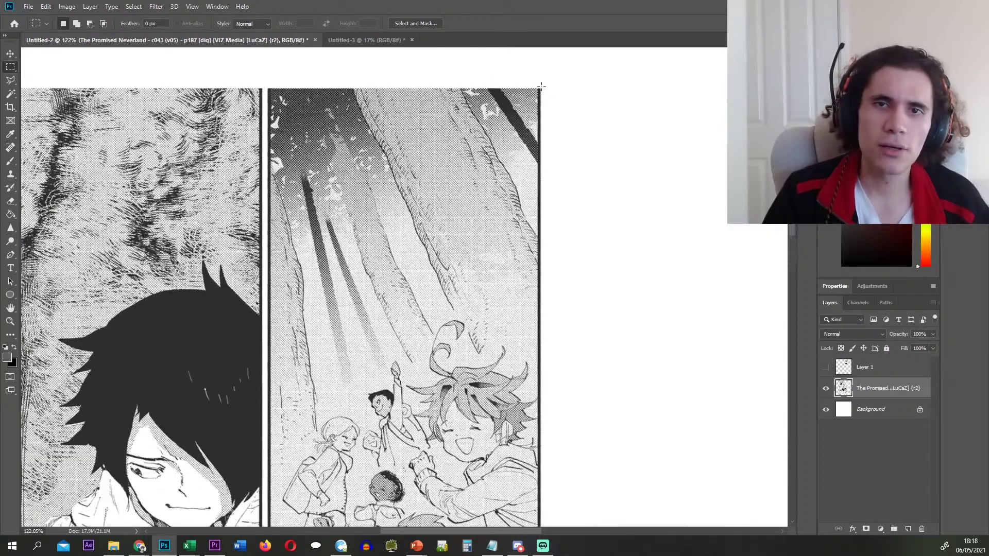
drag(544, 84, 266, 450)
scroll(384, 373, down, 6)
key(ctrl+shift+j)
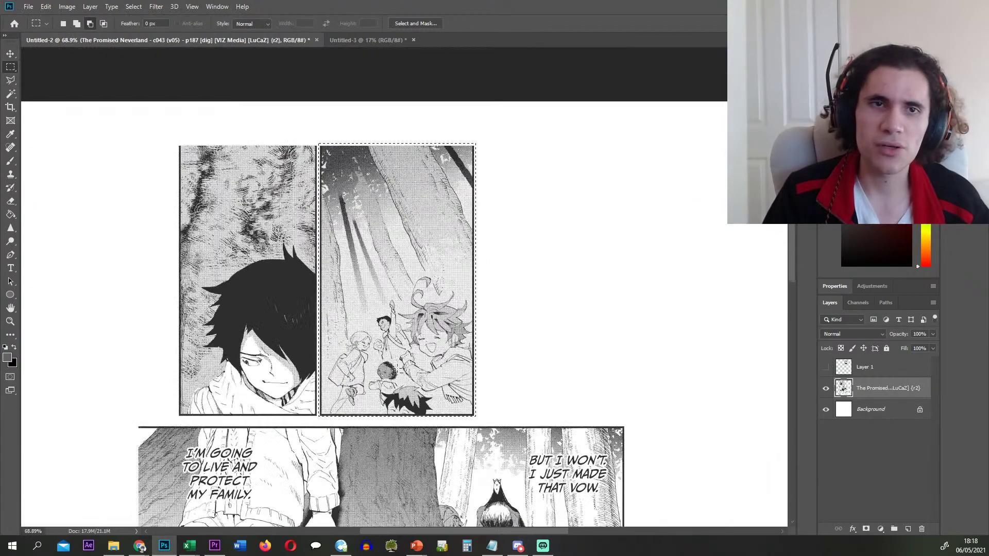
click(879, 414)
click(826, 389)
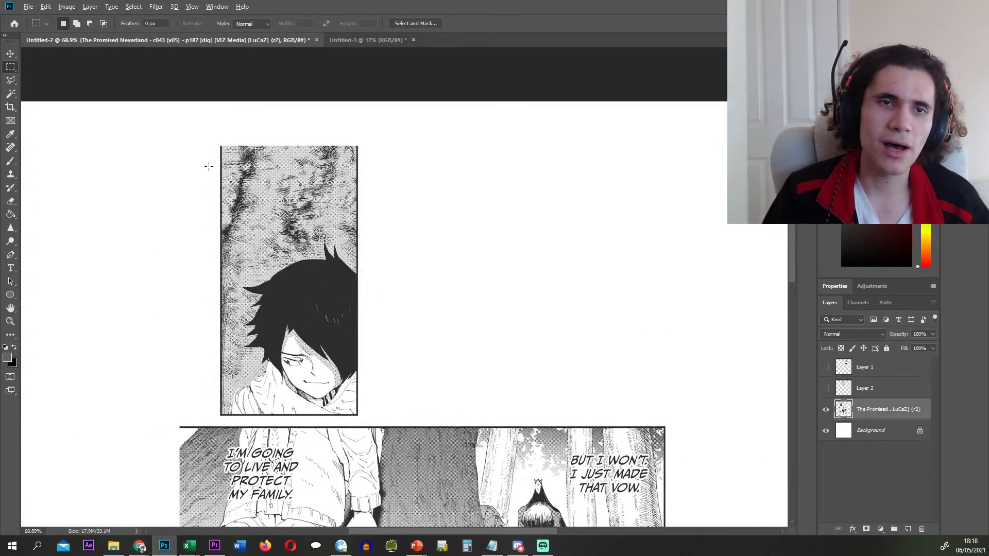
- Cut the remaining top-row panel of the dark-haired boy onto its own layer and hide it
scroll(228, 124, up, 5)
drag(204, 166, 684, 487)
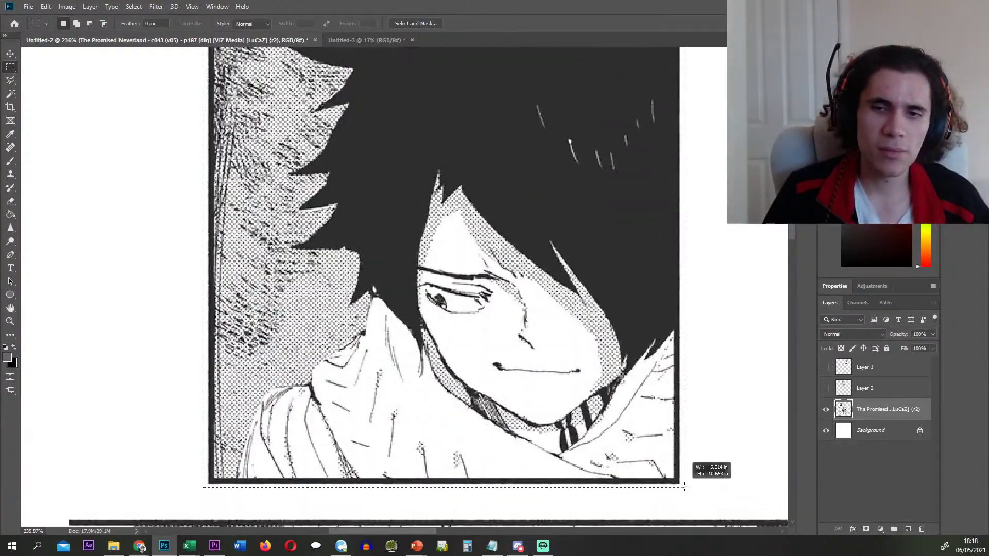
scroll(484, 403, down, 5)
key(ctrl+shift+j)
click(879, 436)
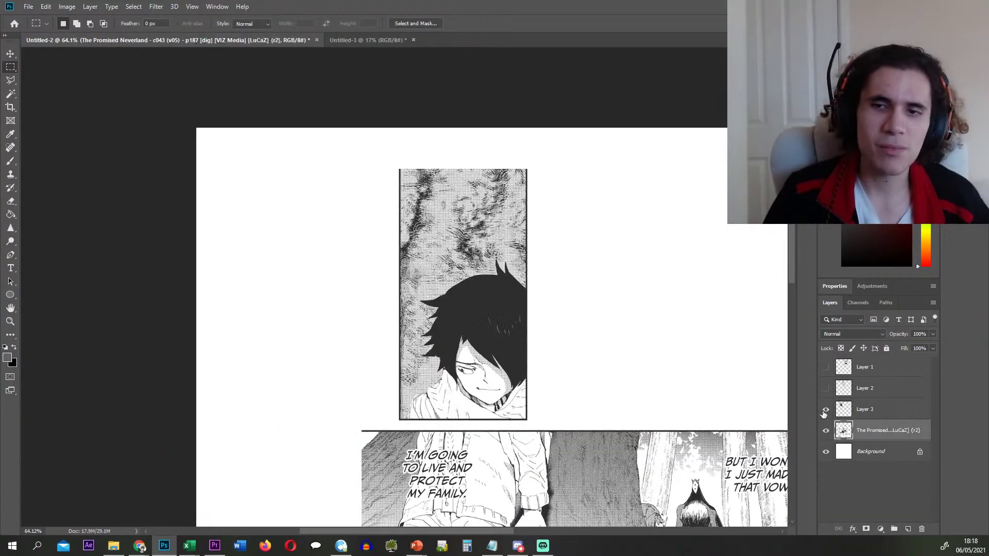
click(826, 410)
- Cut the wide "I'm going to live and protect my family" panel onto its own layer and hide it
scroll(421, 320, down, 1)
scroll(421, 320, down, 2)
scroll(645, 378, up, 10)
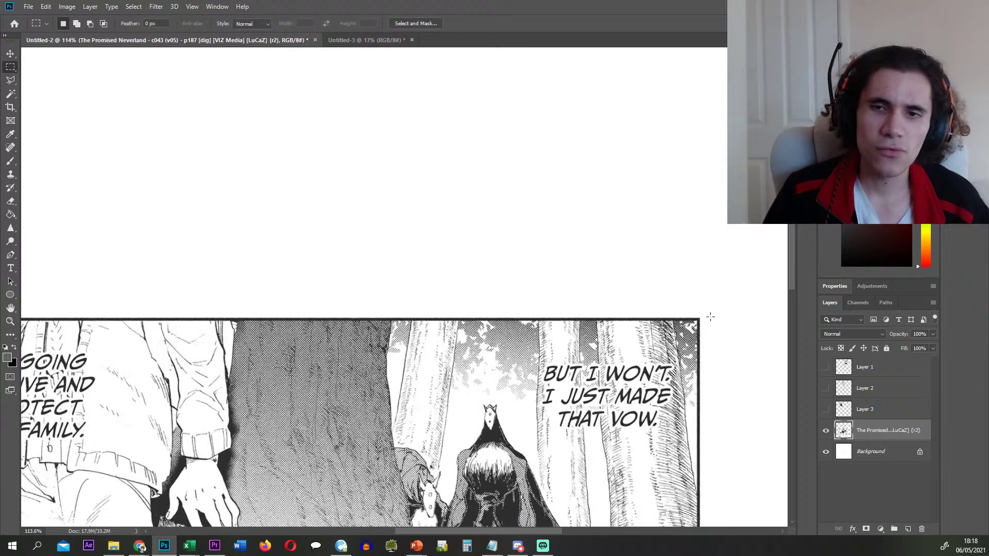
drag(703, 314, 209, 447)
key(ctrl+shift+j)
scroll(262, 346, down, 7)
click(868, 453)
click(825, 431)
- Cut the "If you come looking for me, please find this" panel onto its own layer and hide it
scroll(644, 388, up, 4)
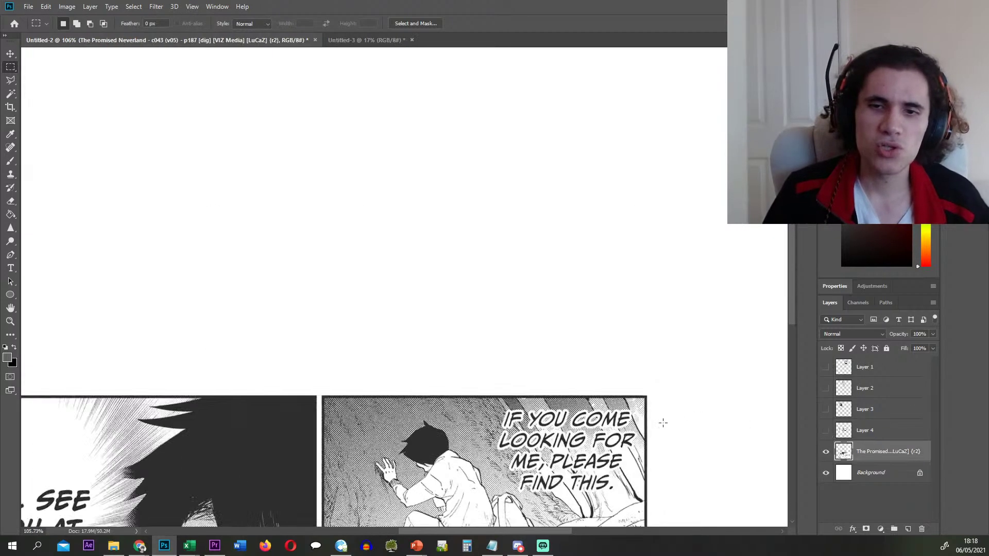
drag(637, 402, 172, 304)
key(ctrl+x)
key(ctrl+v)
click(825, 452)
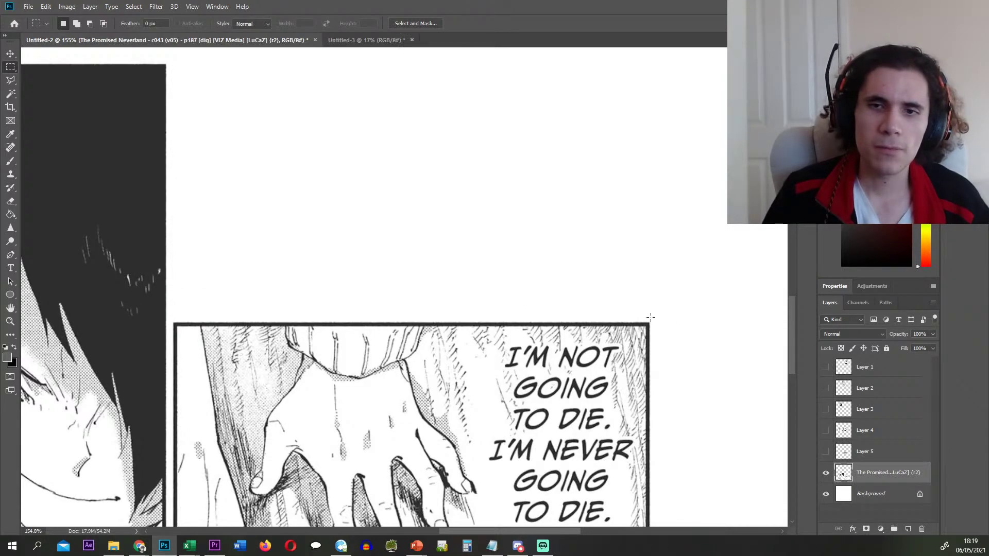
- Cut the "I'm not going to die" panel onto its own layer and hide it
drag(652, 319, 170, 452)
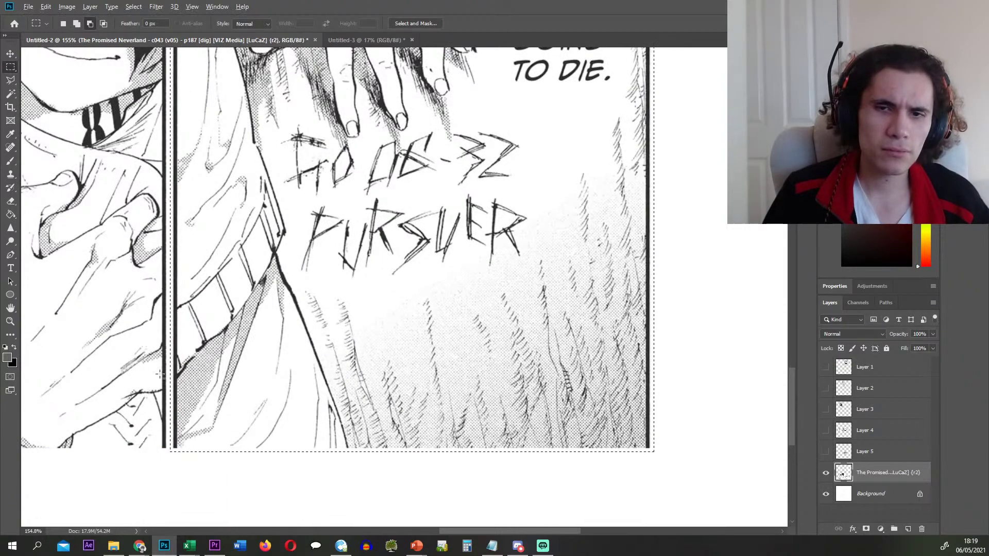
scroll(189, 367, down, 5)
key(ctrl+x)
key(ctrl+v)
click(886, 493)
click(826, 473)
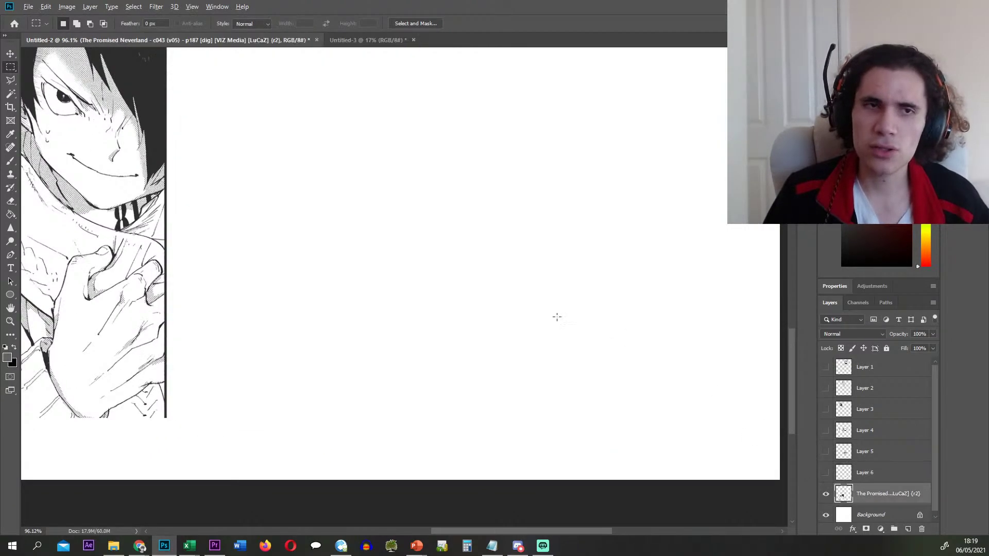
- Cut the "I'll see you at B06-32, Emma!!" panel onto its own layer
scroll(476, 305, down, 6)
scroll(266, 290, up, 3)
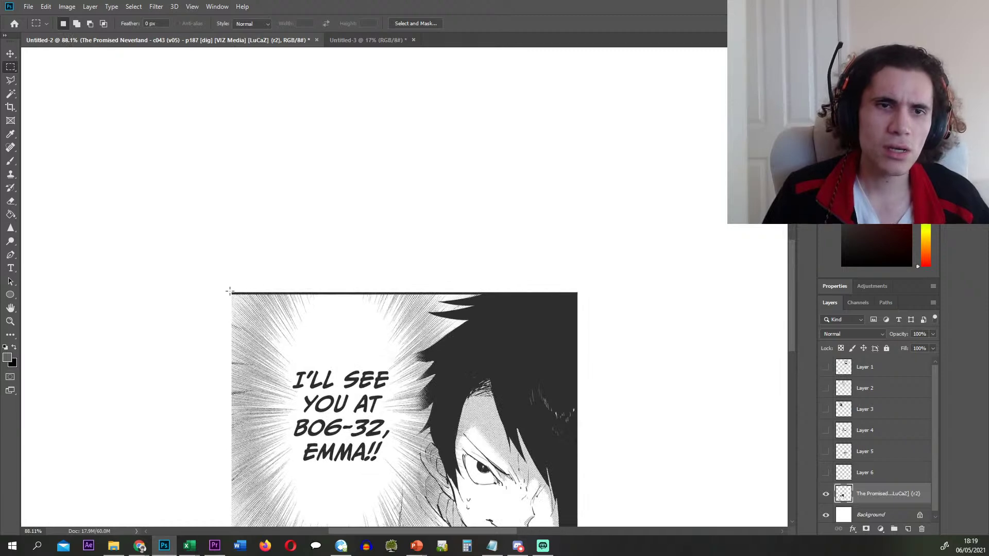
drag(292, 346, 577, 491)
scroll(518, 392, down, 2)
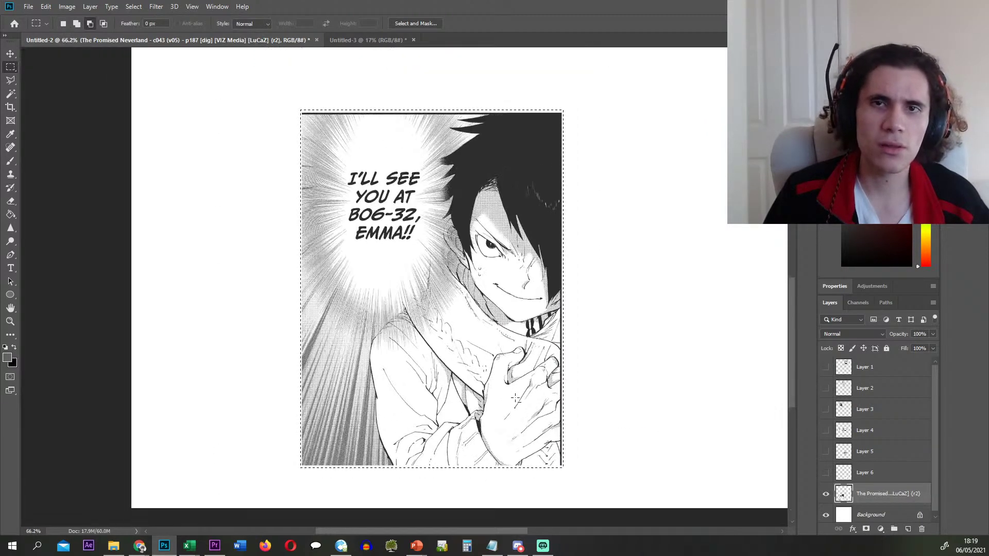
key(ctrl+x)
key(ctrl+v)
- Delete the leftover p187 page layer and make all the panel layers visible again
click(888, 495)
key(Delete)
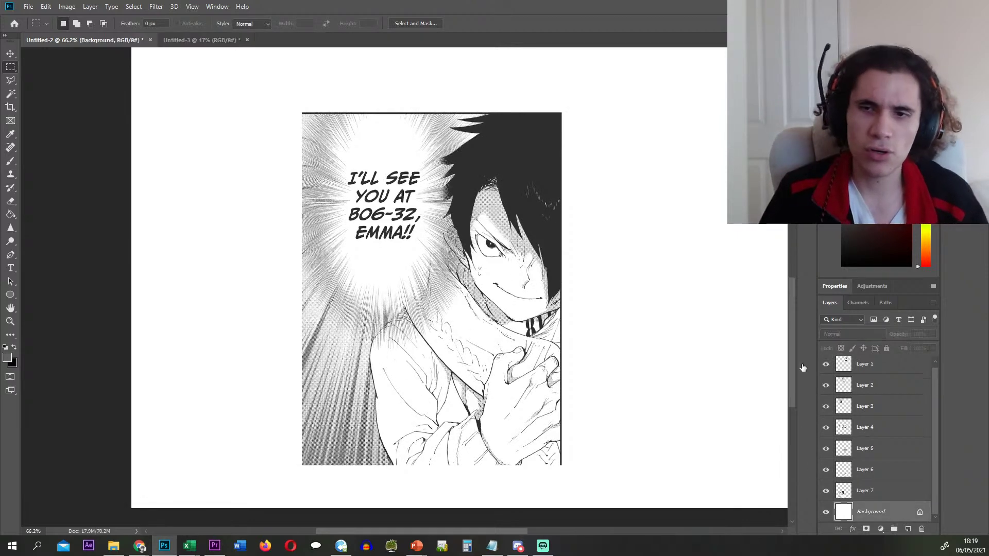
drag(808, 384, 826, 364)
scroll(559, 356, down, 10)
- Export Layer 1, the "It would be easier if I was allowed to die" panel, as image file 22 and delete the layer
right_click(913, 365)
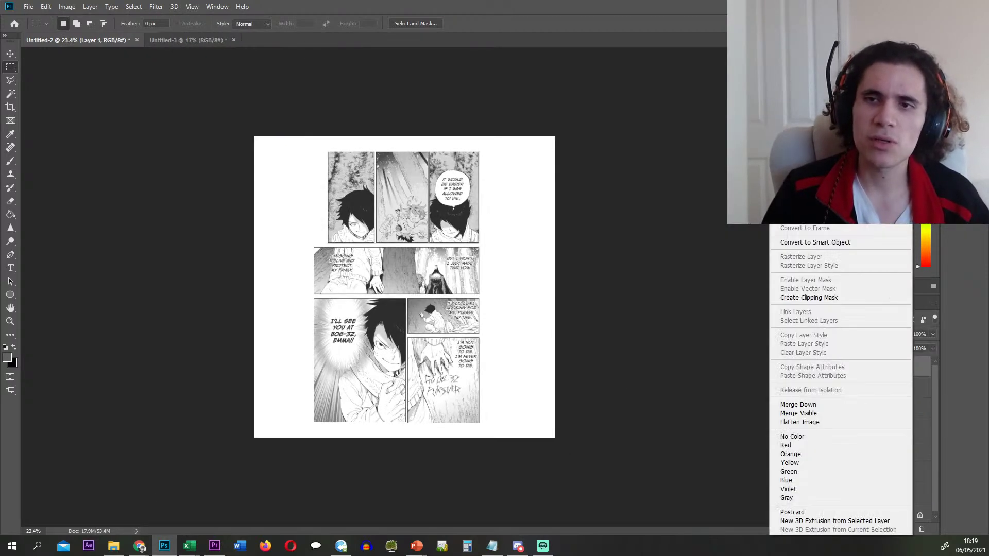
click(813, 179)
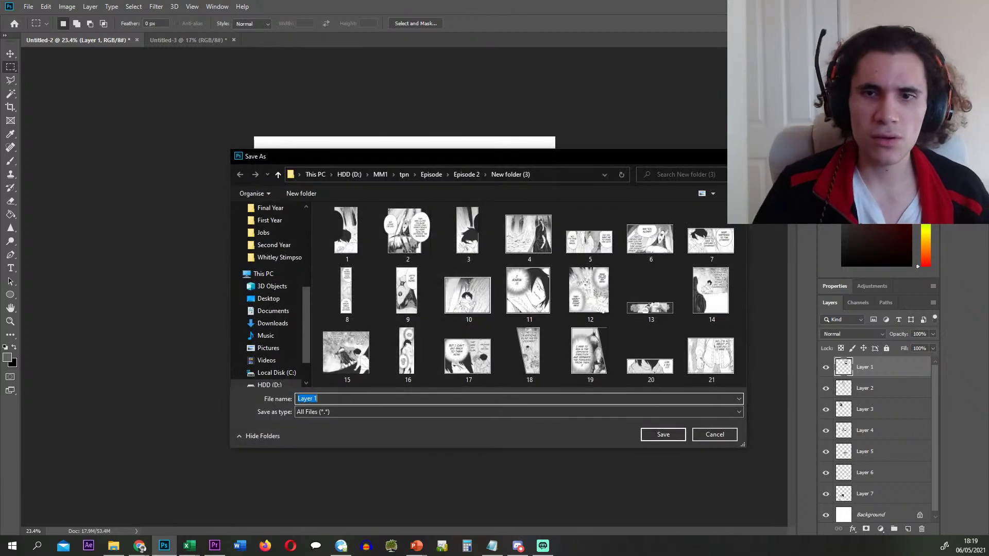
click(702, 194)
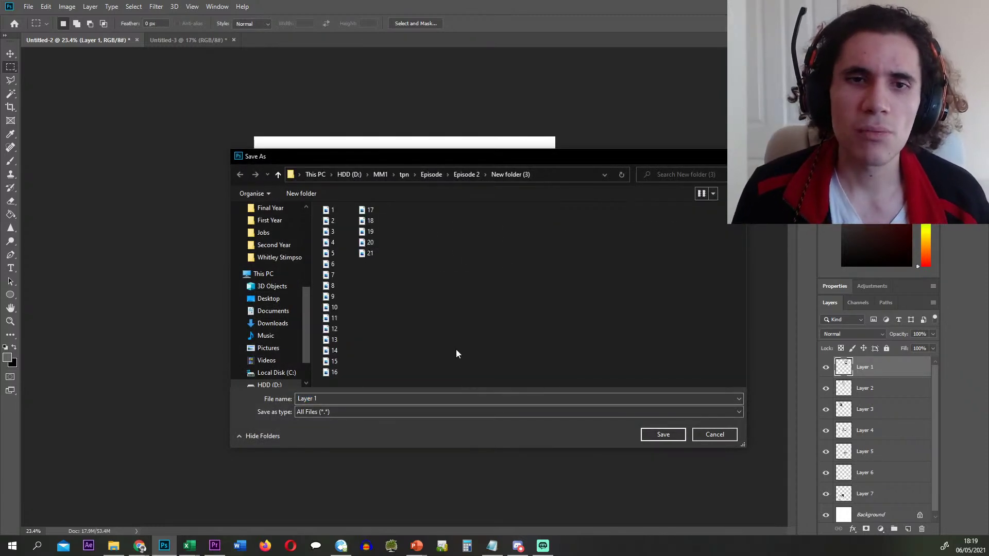
click(432, 401)
text(22)
key(Return)
key(Delete)
- Export Layer 2, the panel of the children in the forest, as image file 23 and delete the layer
right_click(884, 367)
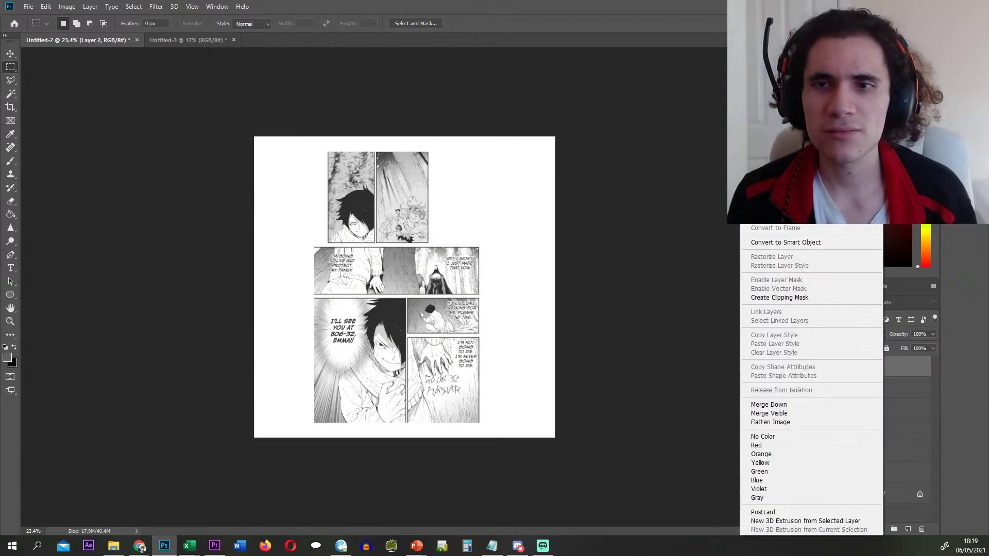
click(834, 167)
text(23)
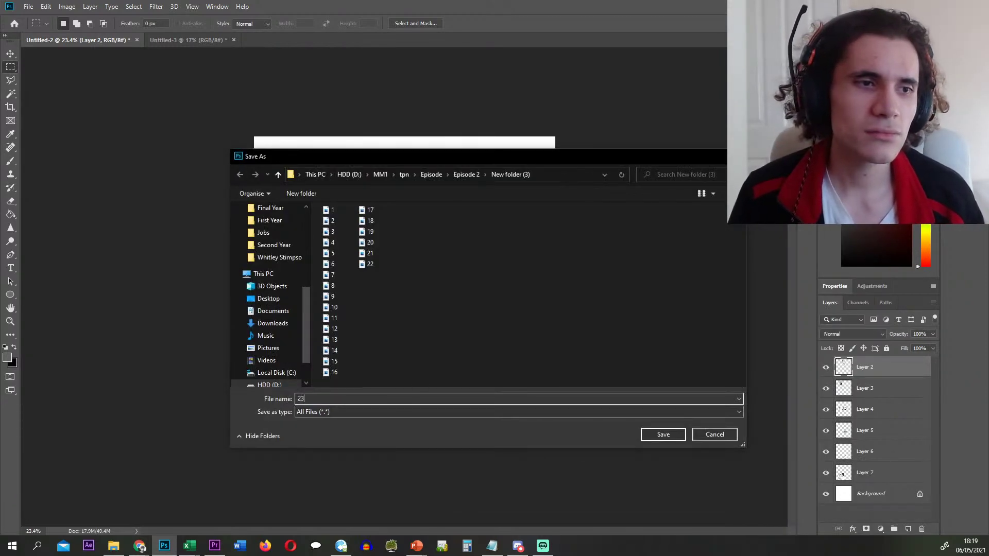
key(Return)
key(Delete)
- Export Layer 3, the top-row panel of the dark-haired boy, as image file 24 and delete the layer
right_click(883, 366)
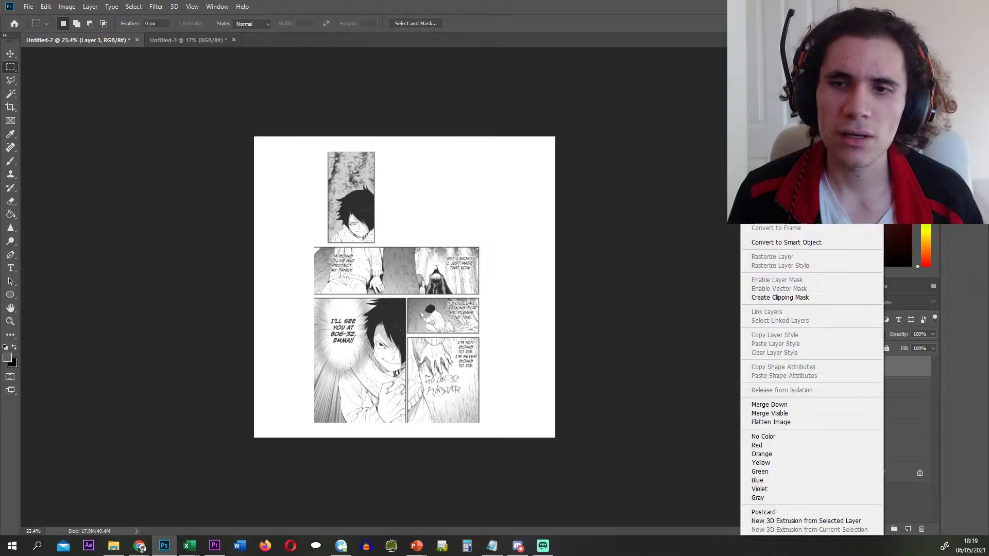
click(834, 167)
text(24)
key(Return)
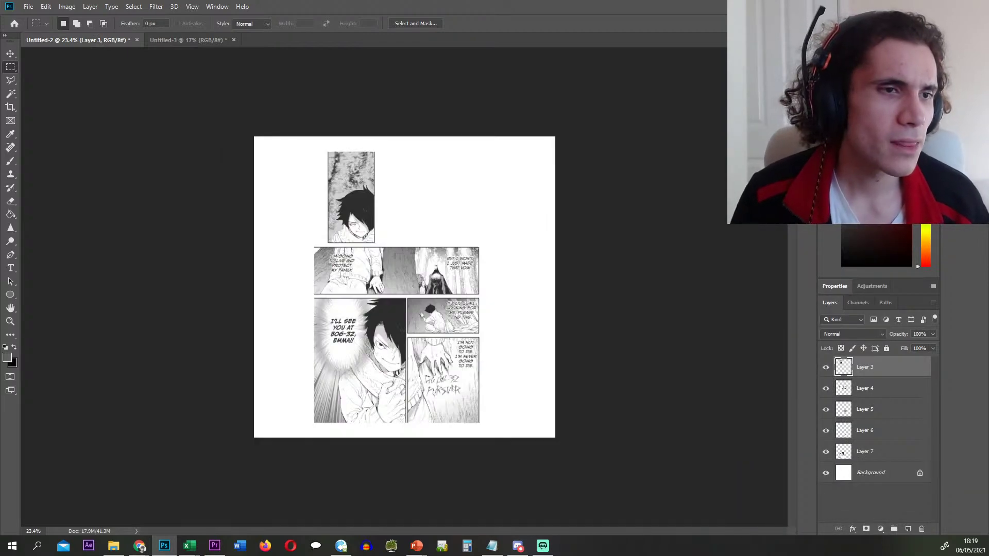
key(Delete)
- Export Layer 4, the "I'm going to live and protect my family" panel, as image file 25 and delete the layer
right_click(885, 367)
click(835, 186)
text(2)
key(Return)
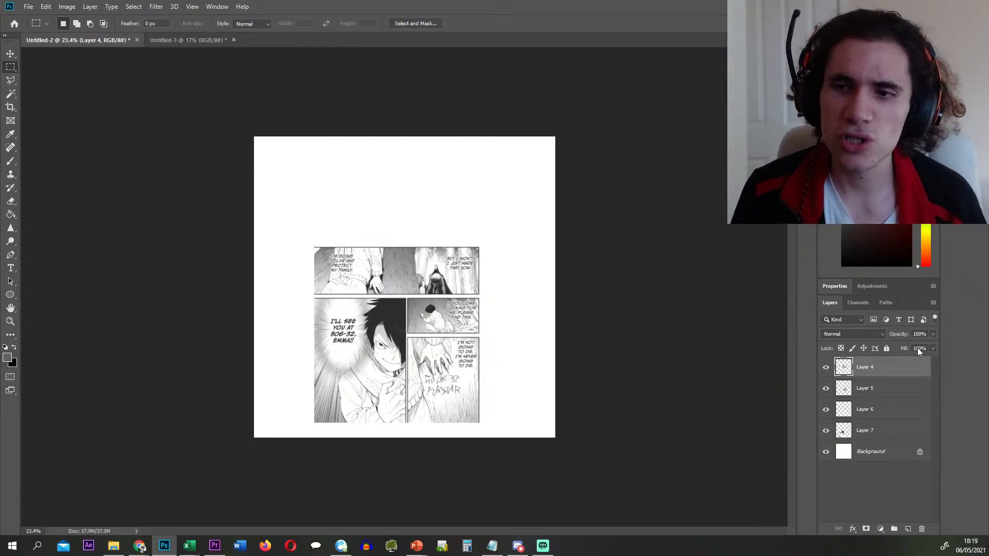
key(Delete)
- Export Layer 5, the "If you come looking for me" panel, as image file 26 and delete the layer
right_click(883, 365)
click(834, 181)
text(23)
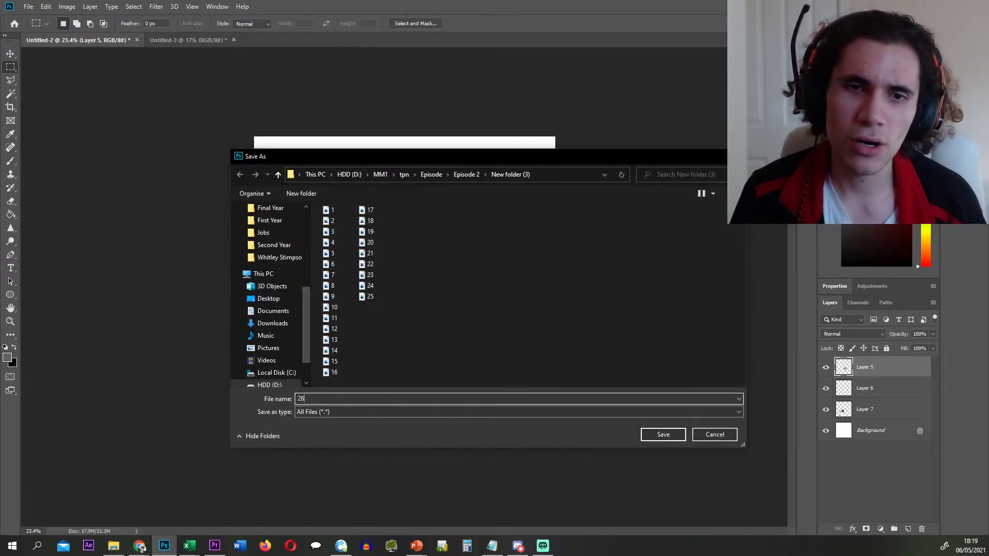
key(Return)
key(Delete)
- Export Layer 6, the "I'm not going to die" panel, under the next sequential number and delete the layer
right_click(871, 372)
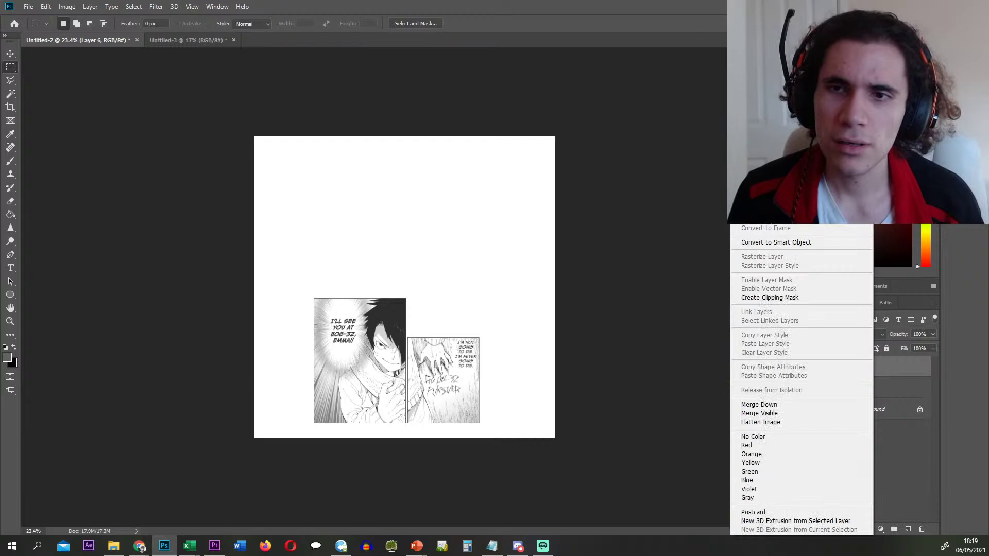
click(804, 196)
key(Return)
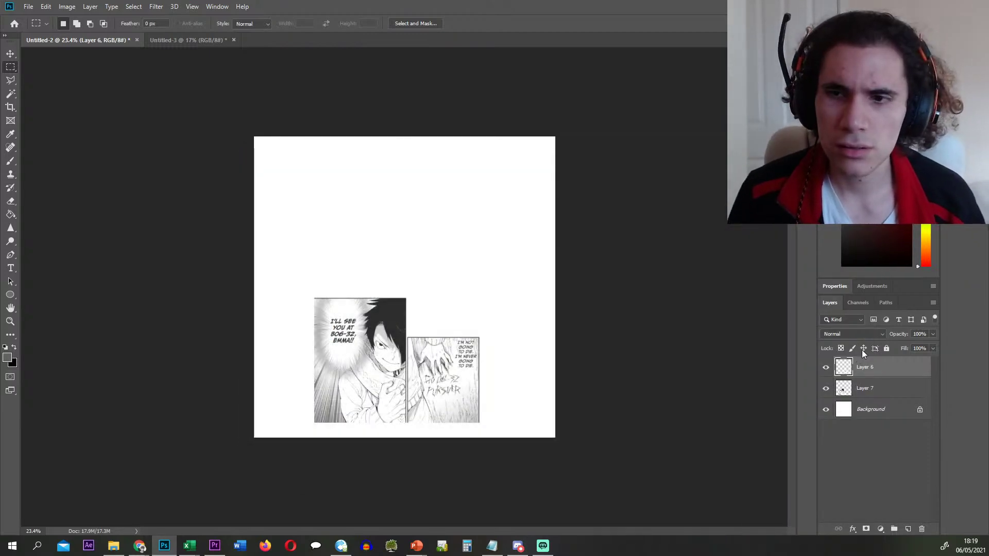
key(Delete)
- Export Layer 7, the "I'll see you at B06-32, Emma!!" panel, as image file 28 and delete the layer
right_click(871, 367)
click(772, 187)
text(28)
key(Return)
key(Delete)
- Place page p188 of The Promised Neverland c043 (v05) from the Episode 2 folder into the emptied document
key(alt+Tab)
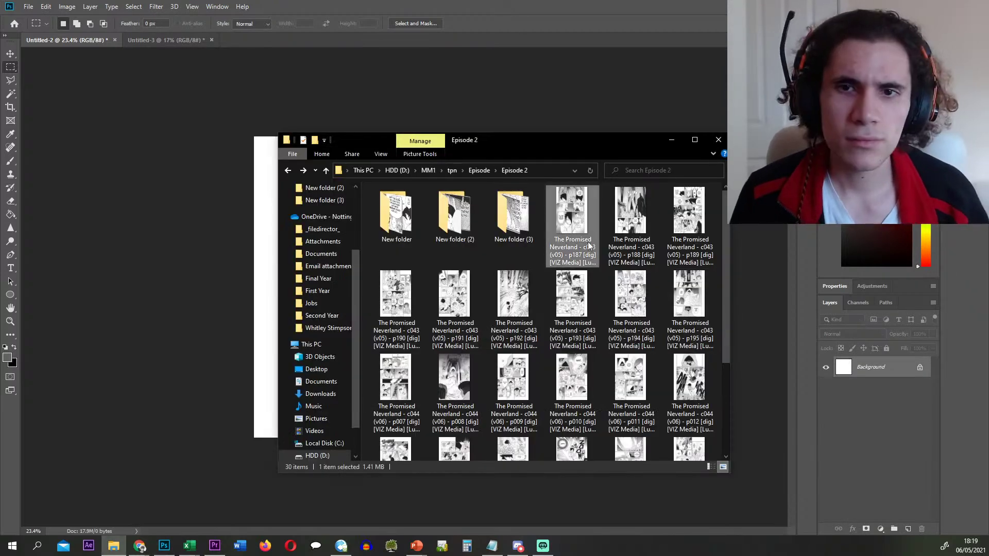
drag(578, 218, 379, 103)
click(393, 23)
- Cut the large "ZWISH" forest panel onto its own layer and hide it
key(m)
scroll(351, 184, up, 5)
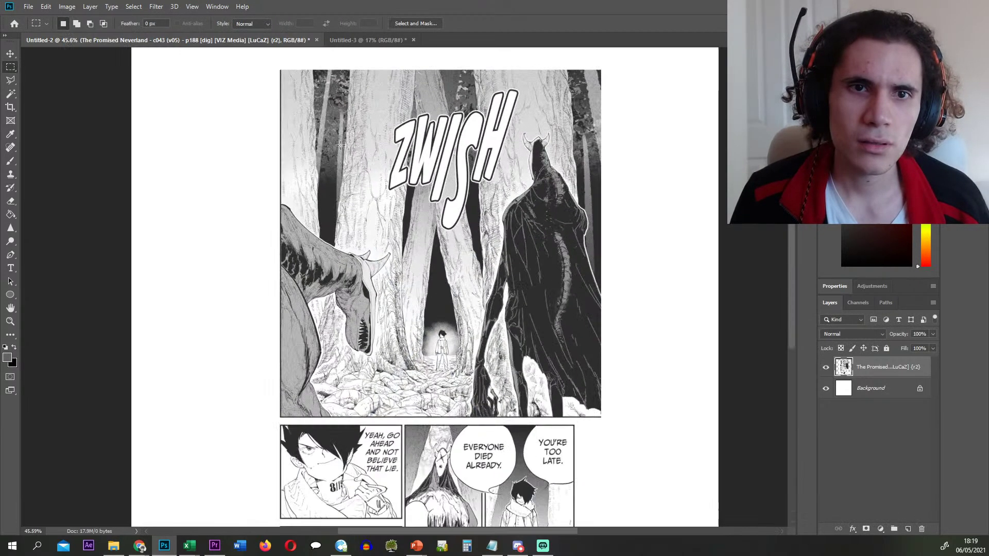
drag(276, 73, 670, 330)
key(ctrl+x)
key(ctrl+v)
click(863, 395)
click(826, 368)
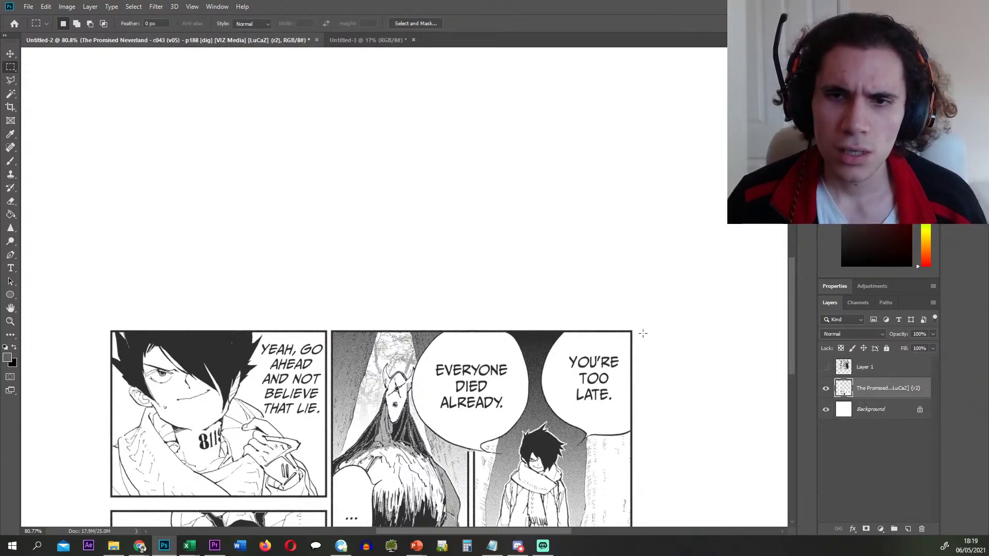
- Select the "YOU'RE TOO LATE." panel and extend the selection with the Polygonal Lasso along the lower-left edge of the "EVERYONE DIED ALREADY." speech bubble
mouse_move(635, 328)
mouse_down()
mouse_move(309, 531)
mouse_move(335, 430)
mouse_move(491, 431)
mouse_move(472, 431)
mouse_up()
scroll(444, 178, up, 5)
key(l)
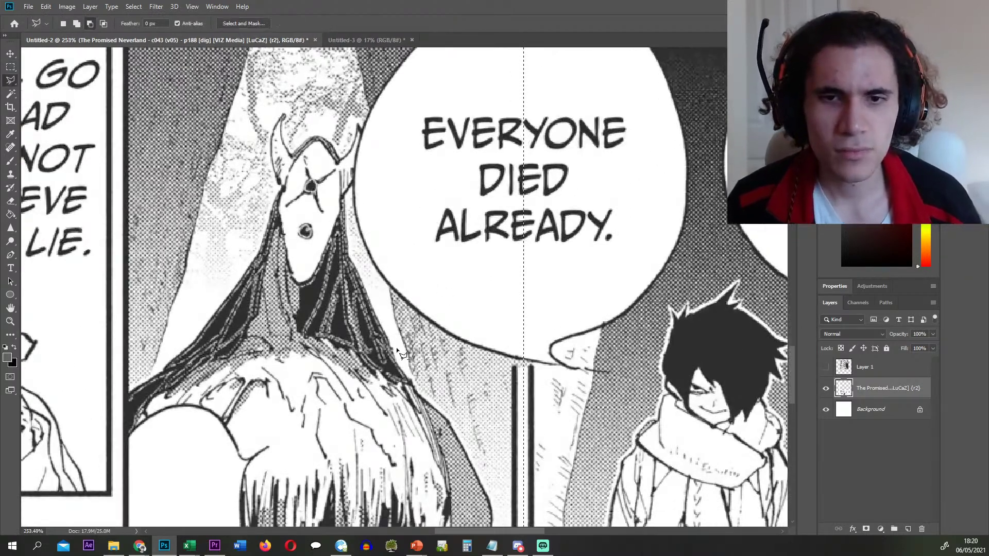
scroll(399, 343, up, 3)
scroll(625, 394, up, 2)
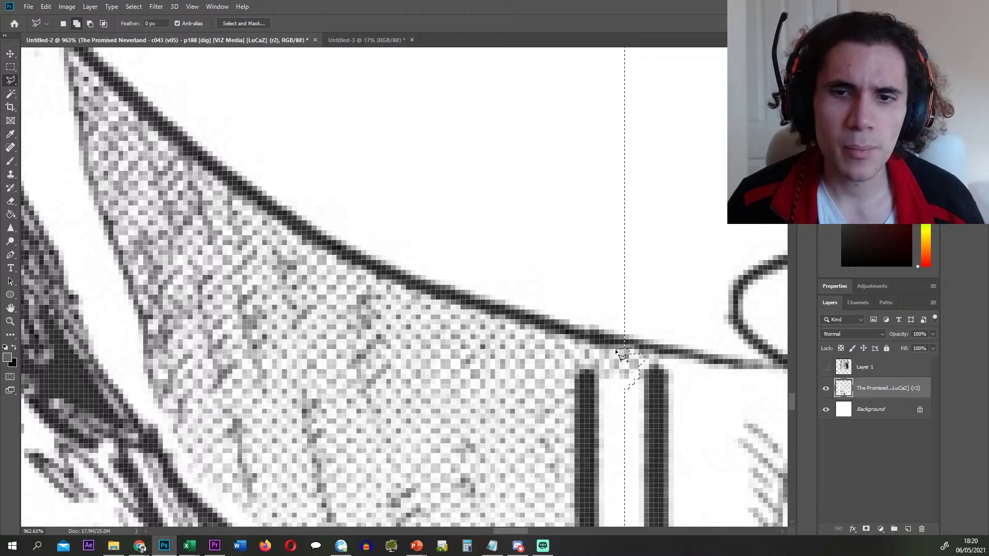
click(410, 293)
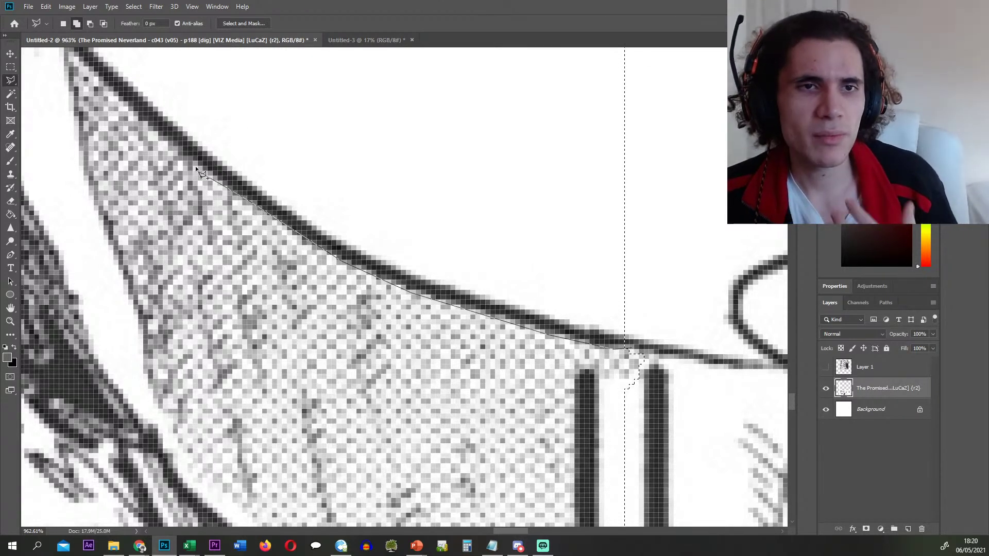
scroll(155, 155, up, 3)
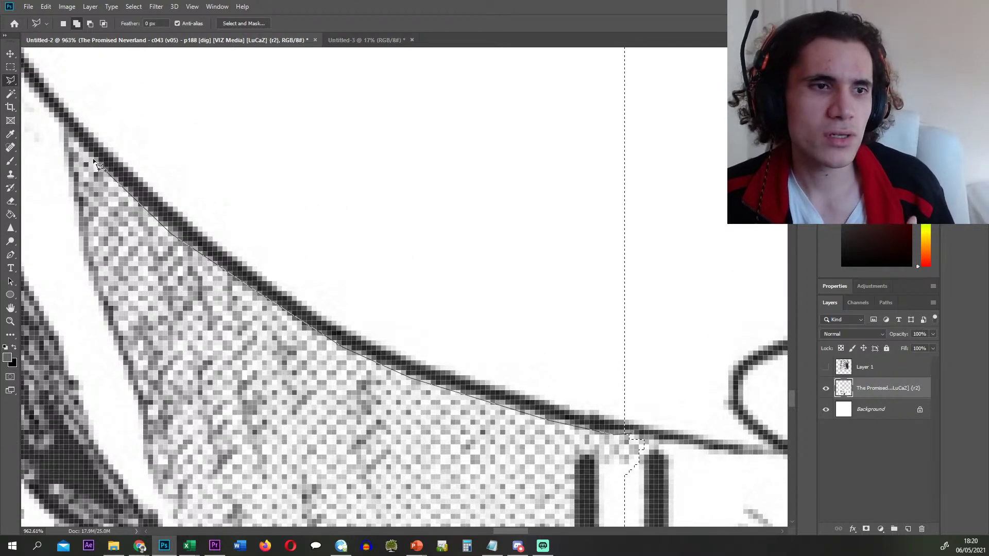
click(93, 160)
click(137, 251)
click(122, 245)
click(69, 169)
drag(69, 169, 115, 256)
click(94, 209)
scroll(88, 219, left, 3)
scroll(77, 226, up, 1)
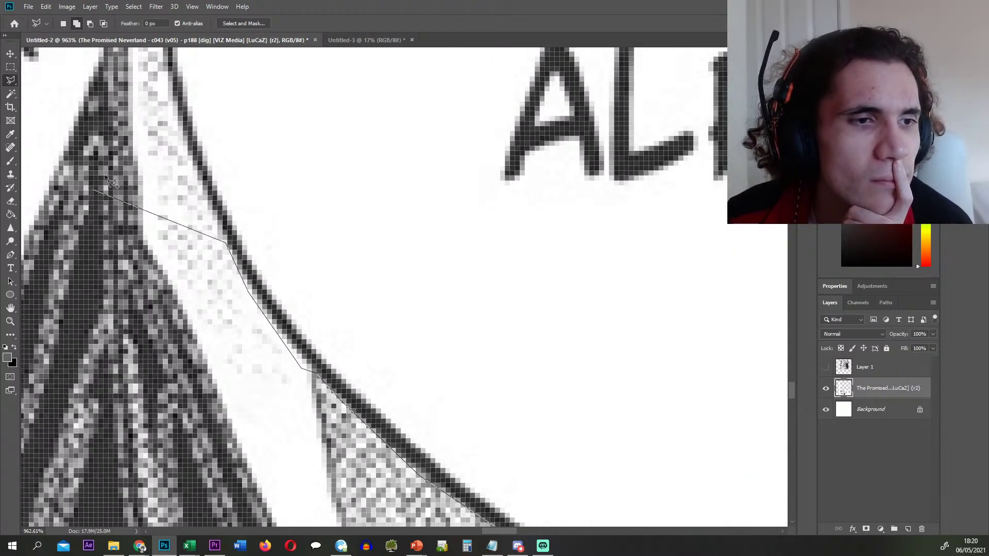
scroll(146, 119, up, 1)
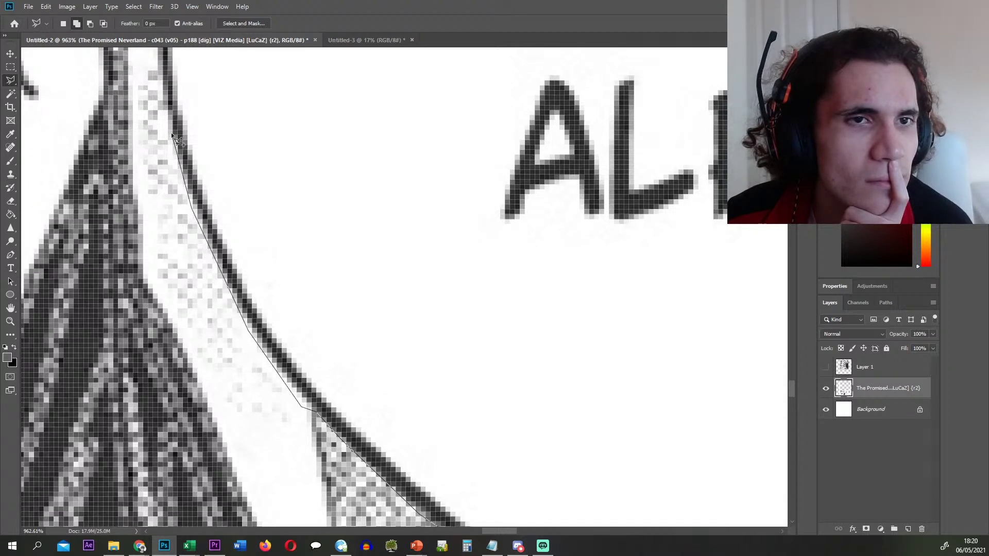
- Trace the rest of the "EVERYONE DIED ALREADY." bubble's left edge past the panel's upper border and close the added selection
click(161, 93)
scroll(162, 129, up, 7)
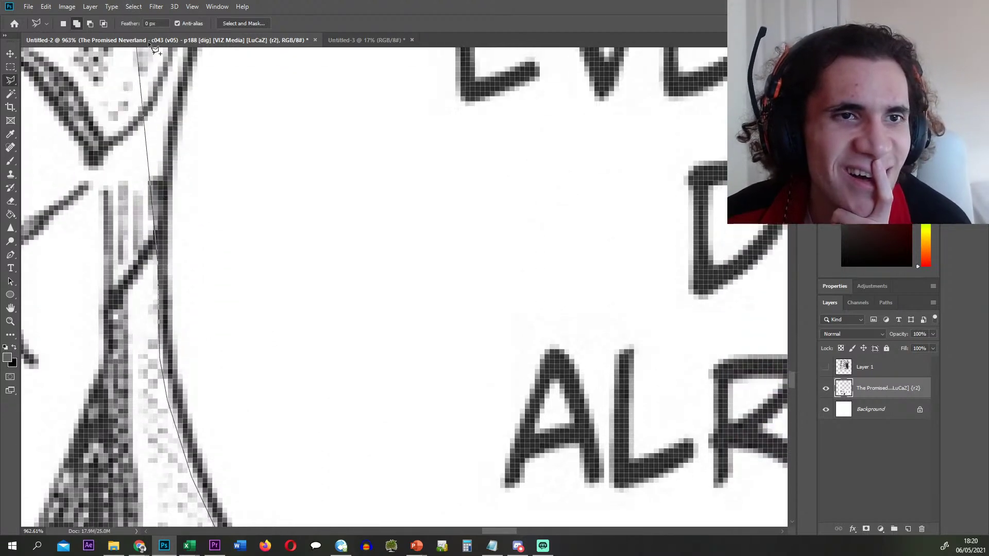
scroll(164, 170, up, 2)
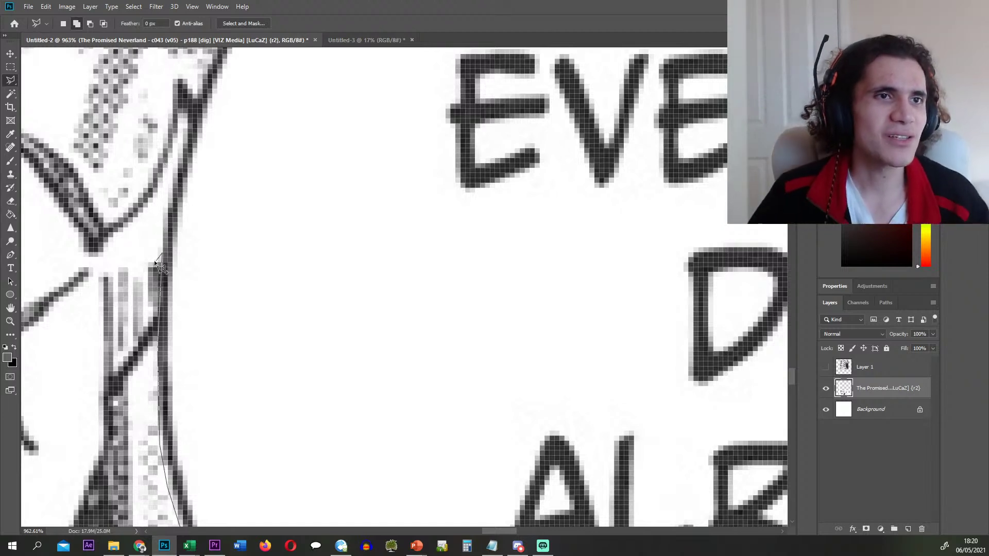
click(163, 212)
scroll(188, 101, up, 2)
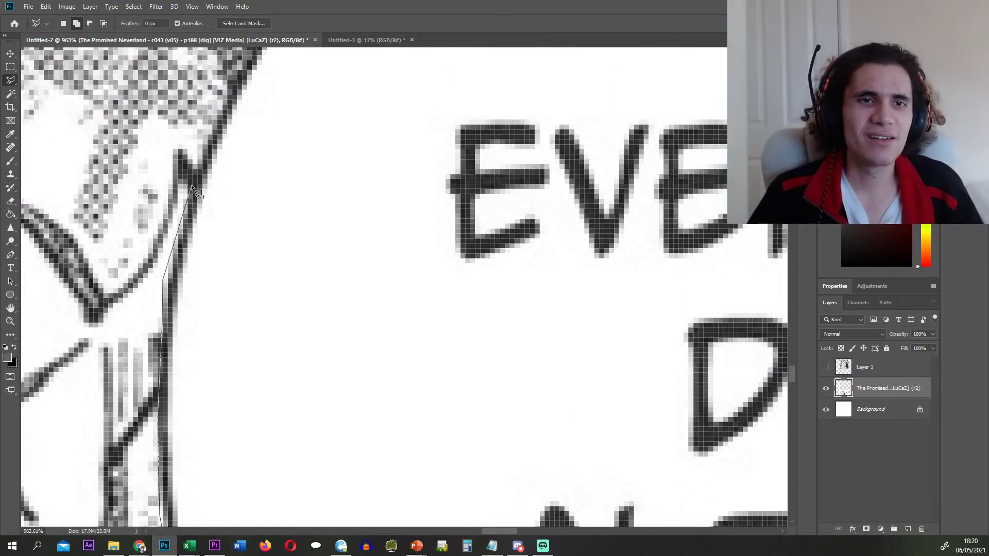
scroll(217, 129, up, 2)
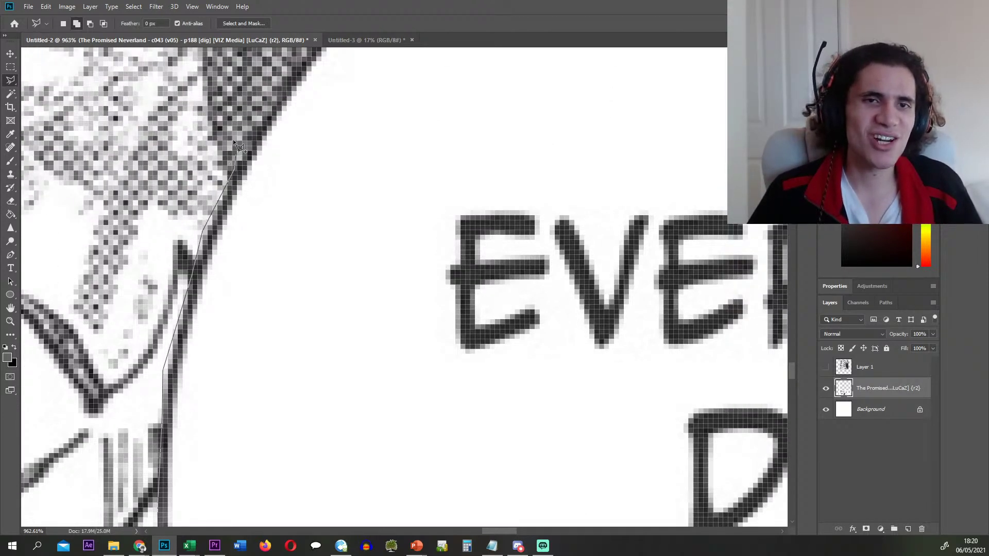
click(271, 176)
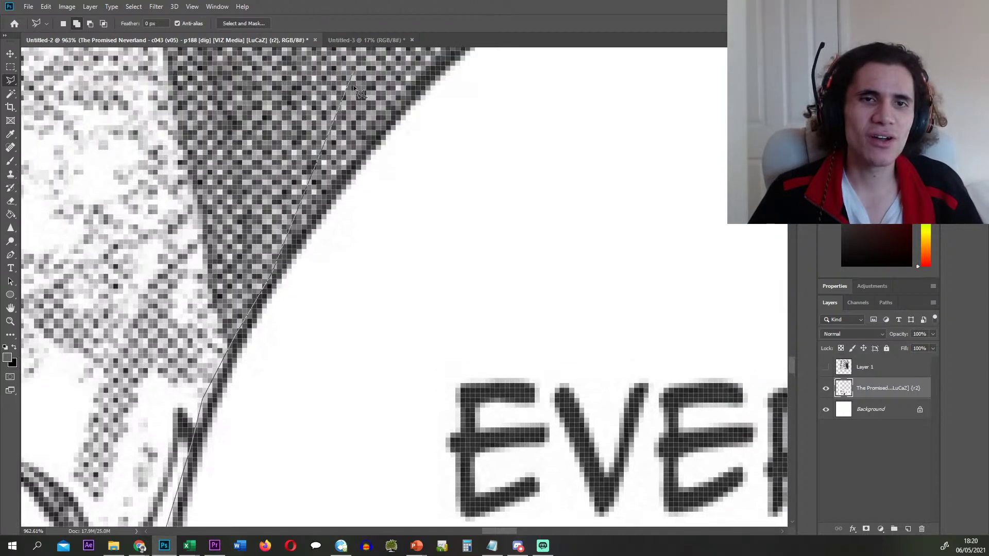
click(330, 188)
click(382, 124)
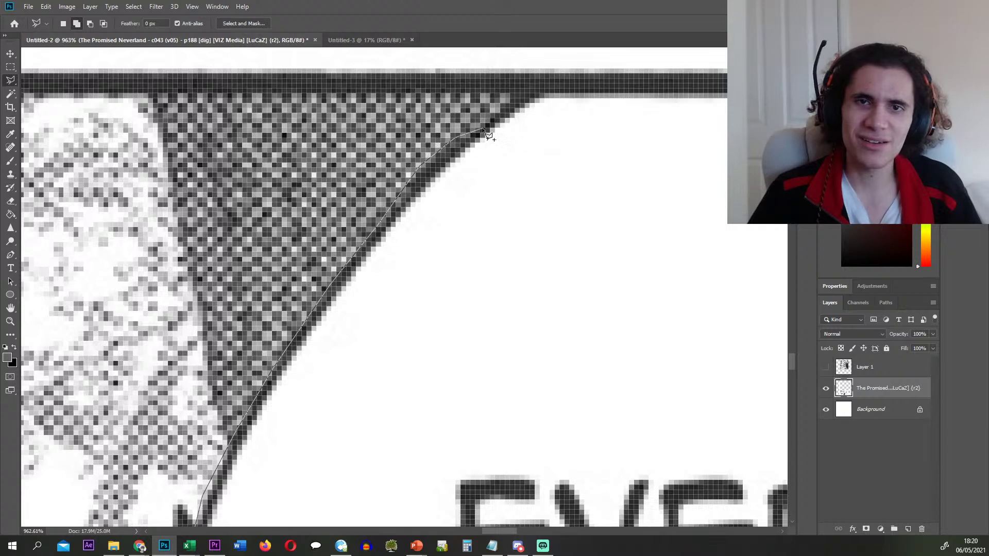
click(509, 60)
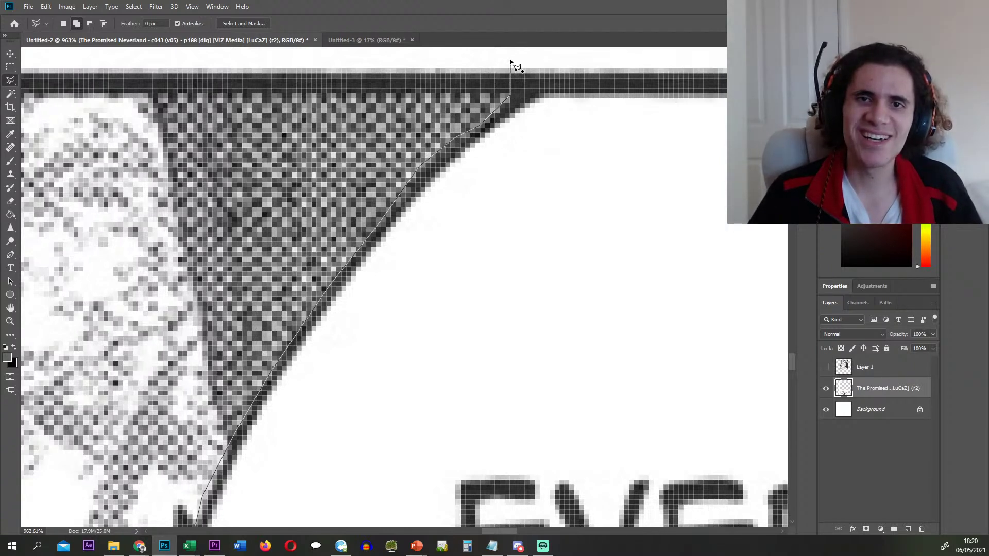
scroll(510, 62, right, 8)
double_click(511, 52)
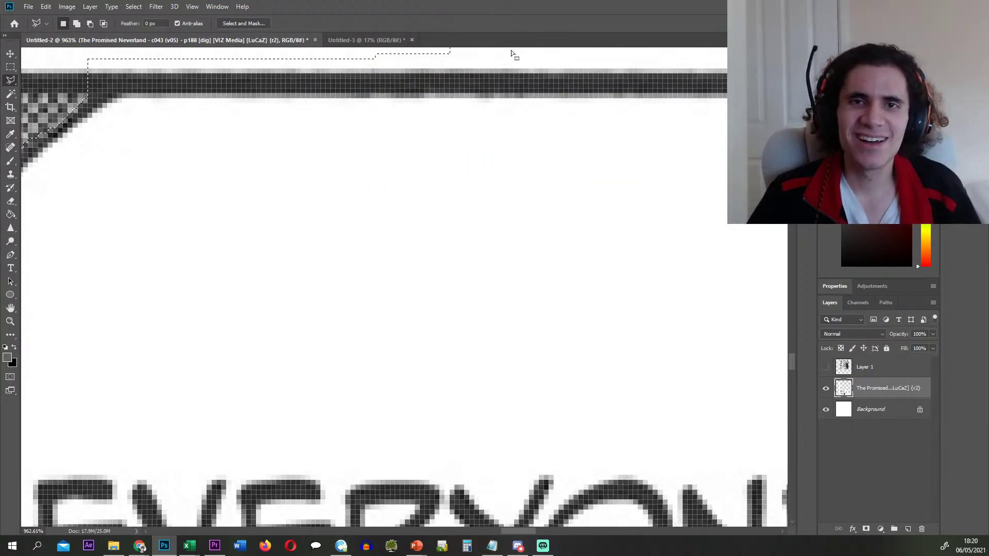
- Cut the selected panel with both speech bubbles onto its own layer in place and hide that layer, keeping the page layer visible
scroll(503, 144, down, 10)
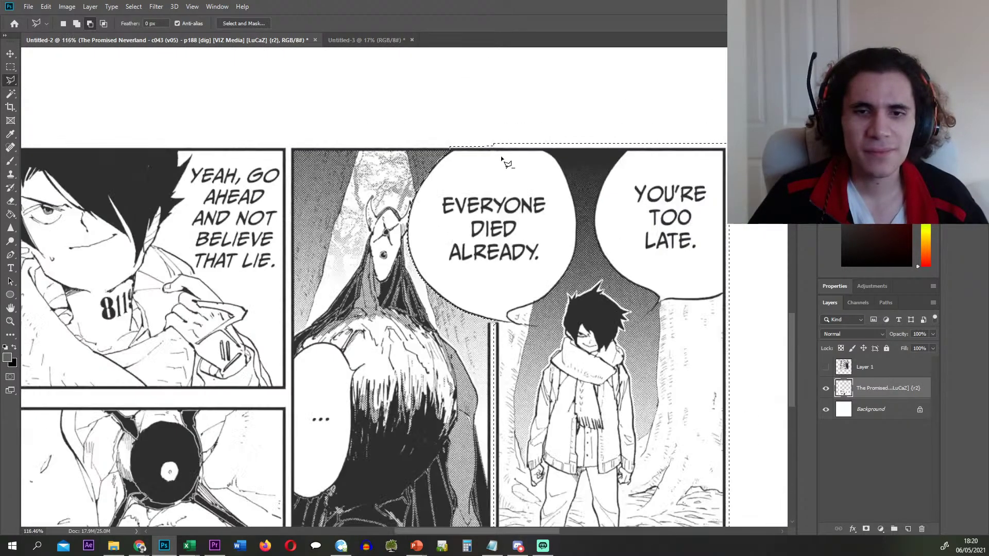
scroll(501, 157, down, 3)
key(ctrl+x)
key(ctrl+shift+v)
click(859, 410)
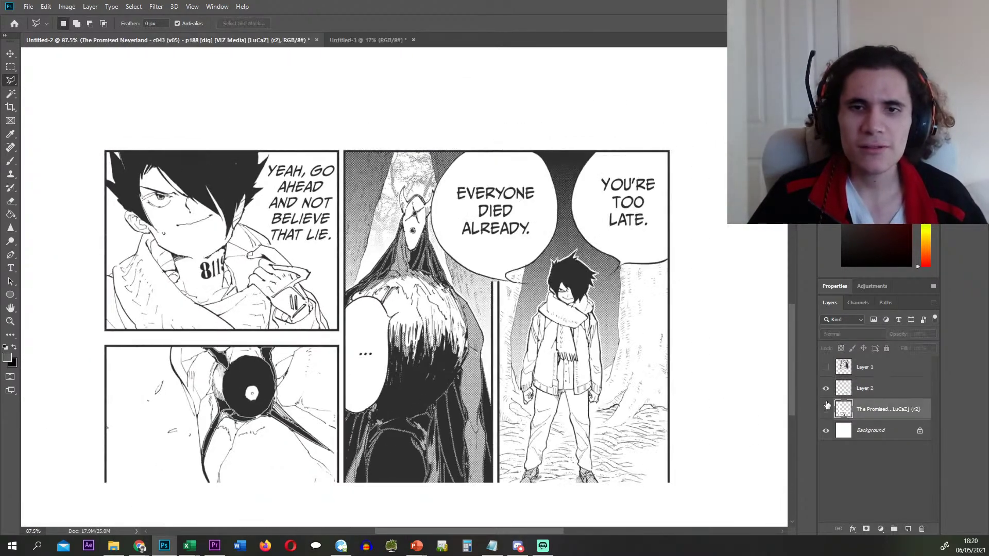
click(827, 408)
click(827, 390)
click(826, 409)
- Cut the panel of the horned, cloaked demon onto its own layer and hide it
scroll(332, 176, up, 3)
key(m)
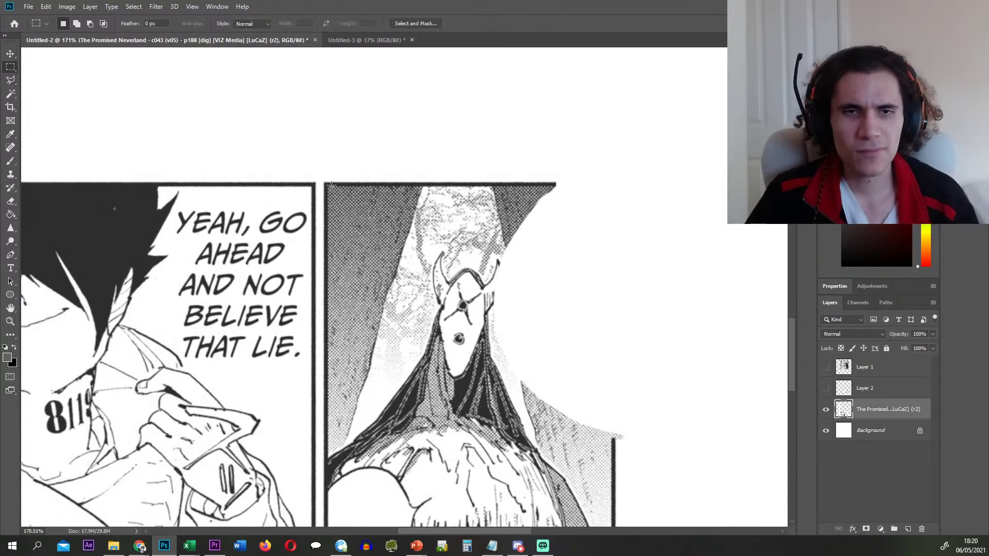
drag(321, 181, 618, 441)
scroll(487, 336, down, 11)
key(ctrl+x)
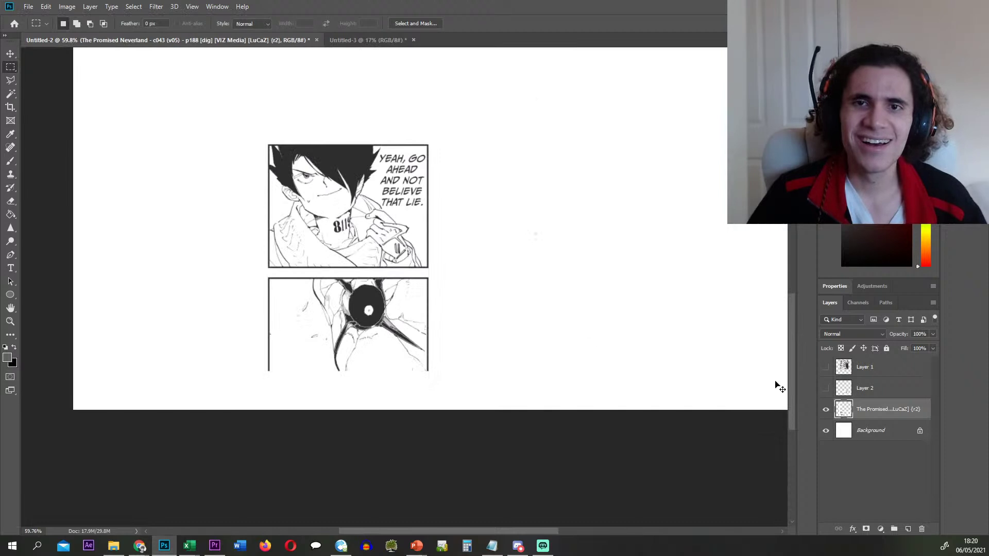
key(ctrl+v)
click(865, 435)
click(826, 409)
- Cut the "YEAH, GO AHEAD AND NOT BELIEVE THAT LIE." panel onto its own layer and hide it
scroll(264, 148, up, 5)
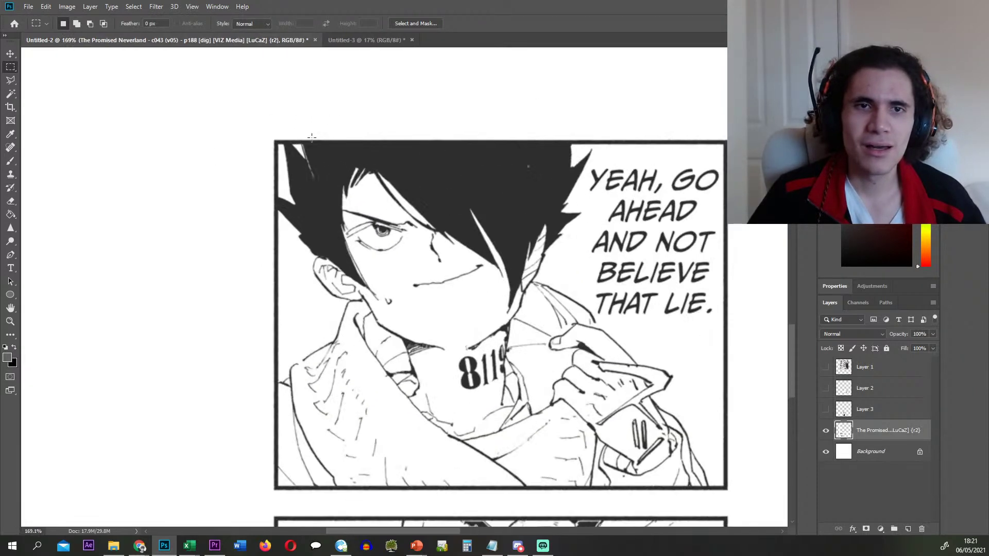
drag(699, 468, 729, 496)
click(729, 495)
key(ctrl+x)
key(ctrl+v)
click(876, 455)
click(825, 432)
- Cut the remaining close-up eye panel onto its own layer and delete the emptied page layer
drag(730, 513, 270, 322)
key(ctrl+x)
key(ctrl+v)
click(852, 472)
key(Delete)
- Show all panel layers, export Layer 1 with the "ZWISH" forest panel under the next sequential number, and delete it
drag(826, 431, 827, 367)
right_click(877, 366)
click(772, 519)
key(Return)
scroll(713, 296, down, 8)
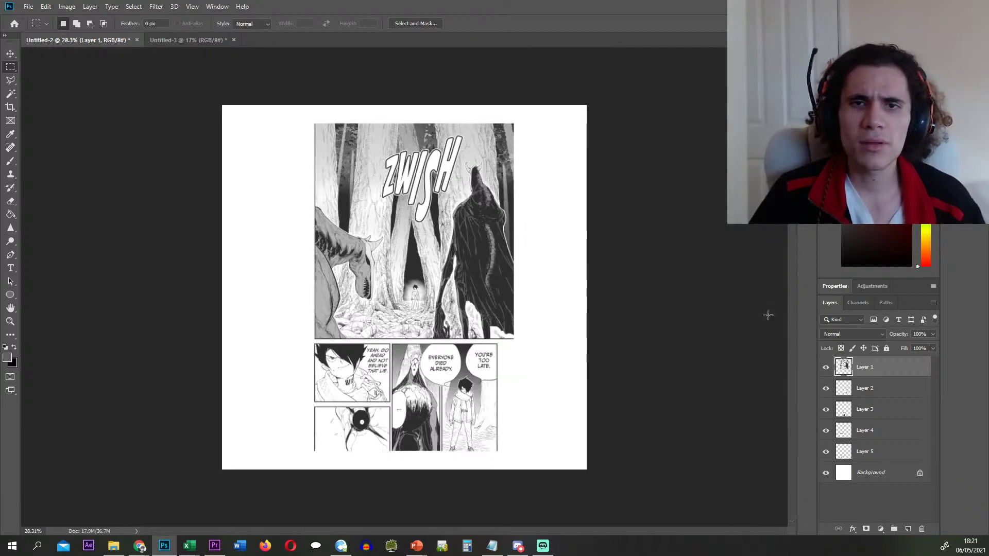
key(Delete)
- Export Layer 2, the "EVERYONE DIED ALREADY." panel, as image file 30 and delete the layer
right_click(874, 378)
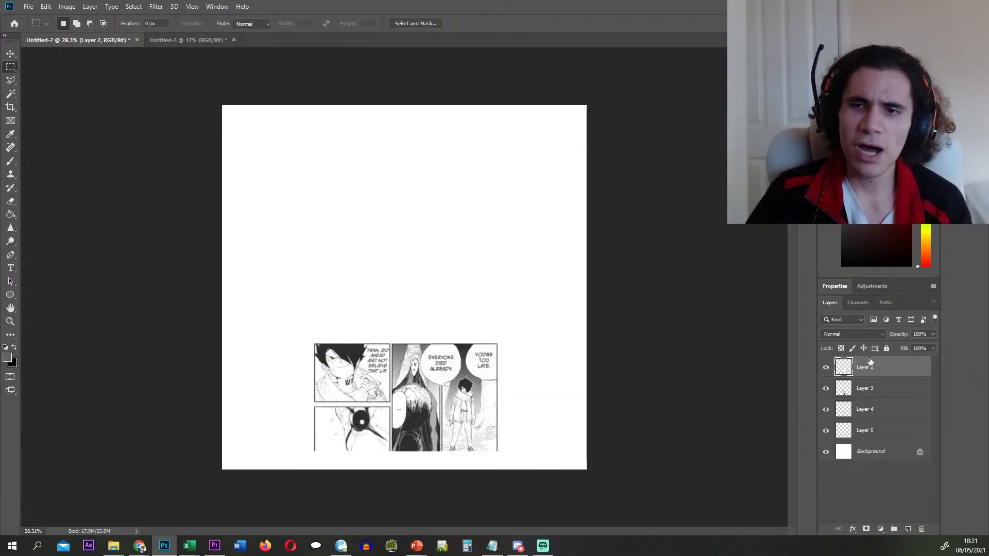
key(Delete)
right_click(867, 370)
click(768, 188)
text(30)
key(Return)
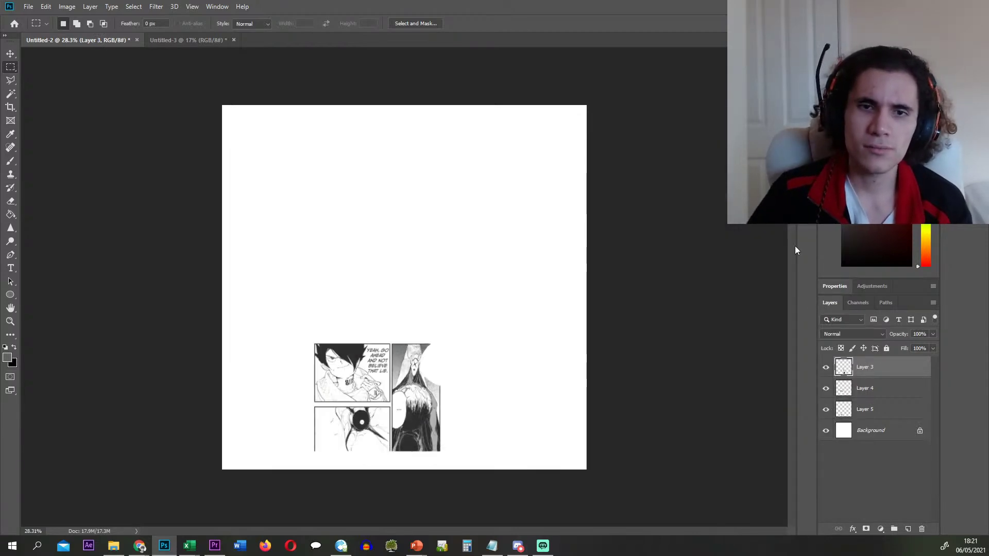
- Export Layer 3, the cloaked demon panel, under the next sequential number and delete the layer
key(Delete)
right_click(882, 366)
click(772, 129)
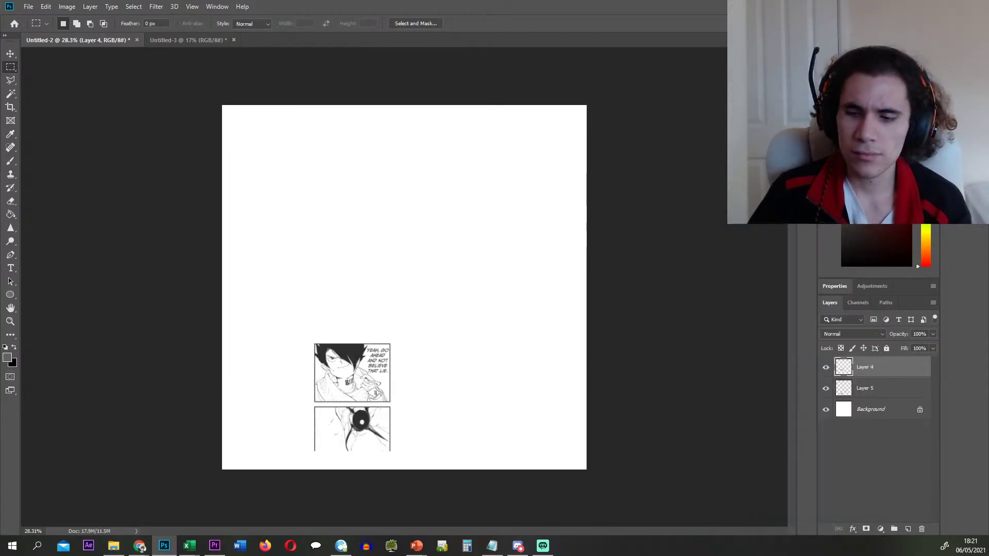
- Export the Layer 4 and Layer 5 panels as sequentially numbered image files starting at 32, deleting both layers
key(Delete)
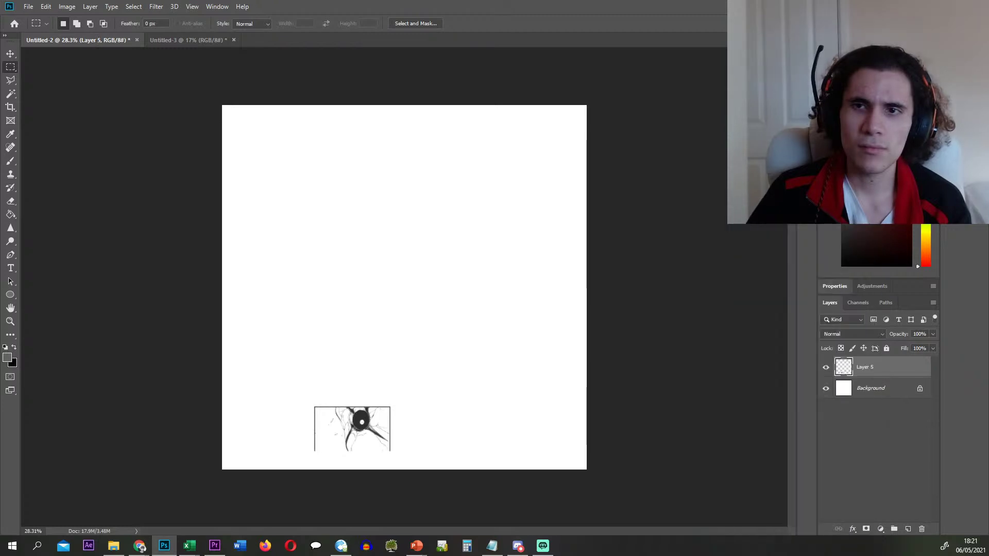
click(773, 188)
text(32)
key(Return)
key(Delete)
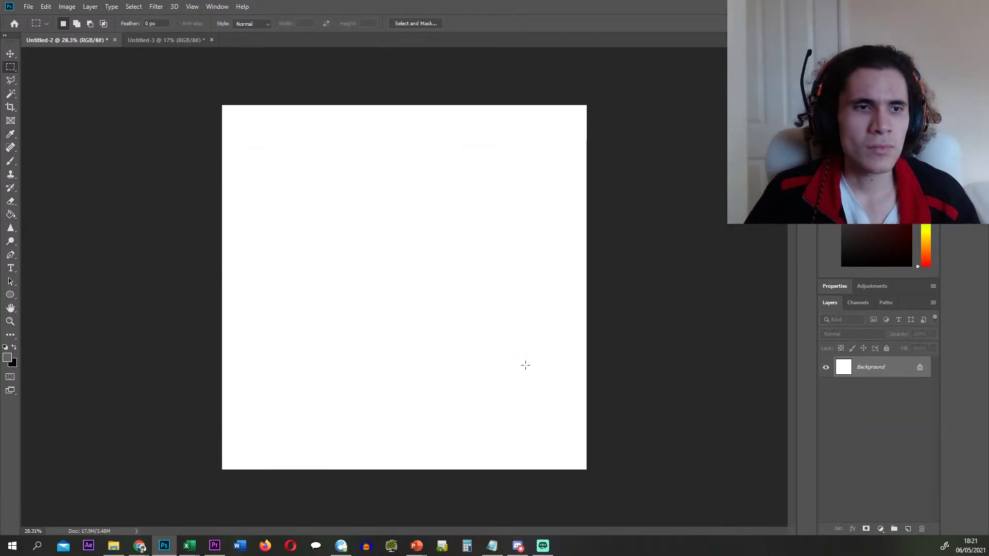
- Place page p189 of The Promised Neverland c043 (v05) from the Episode 2 folder into the emptied document
key(alt+Tab)
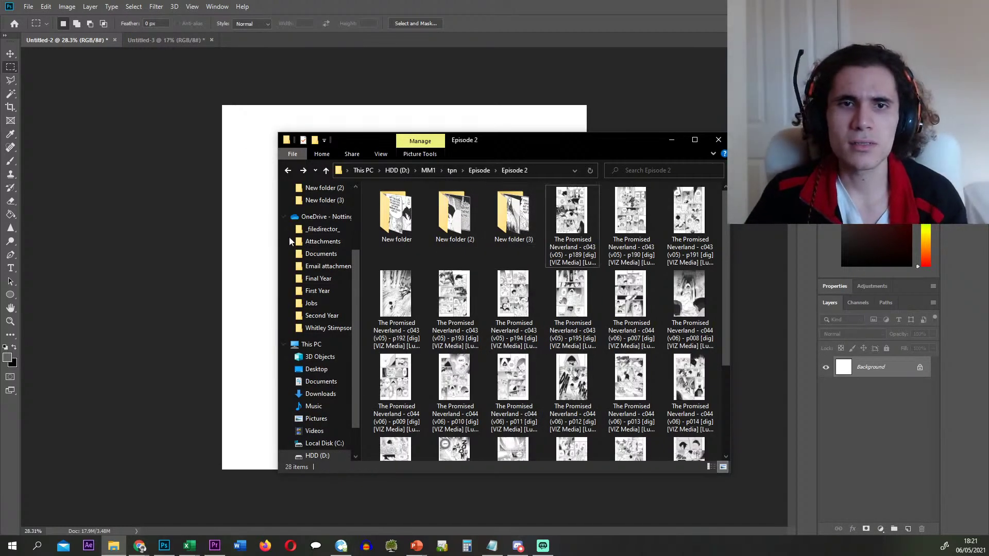
key(alt+Tab)
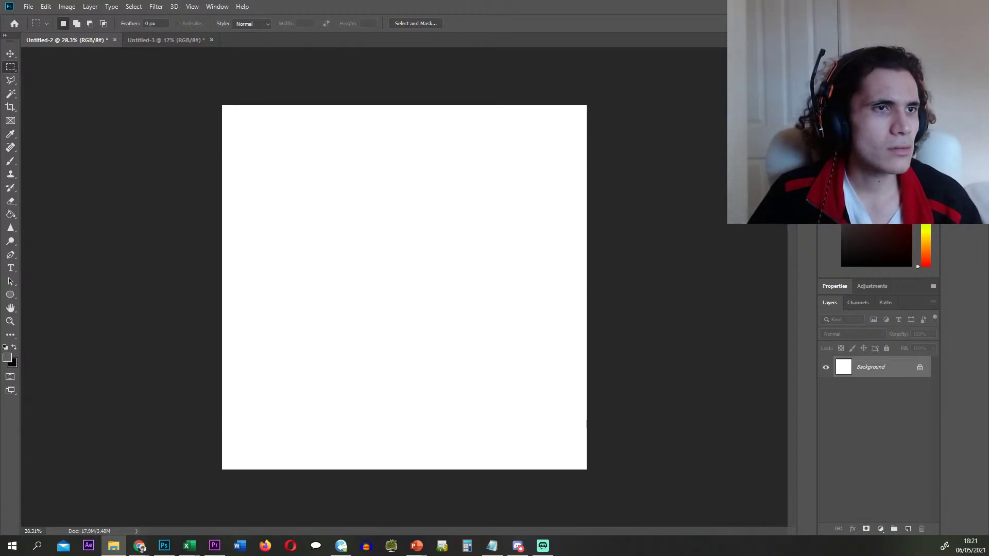
key(alt+Tab)
key(alt+Tab)
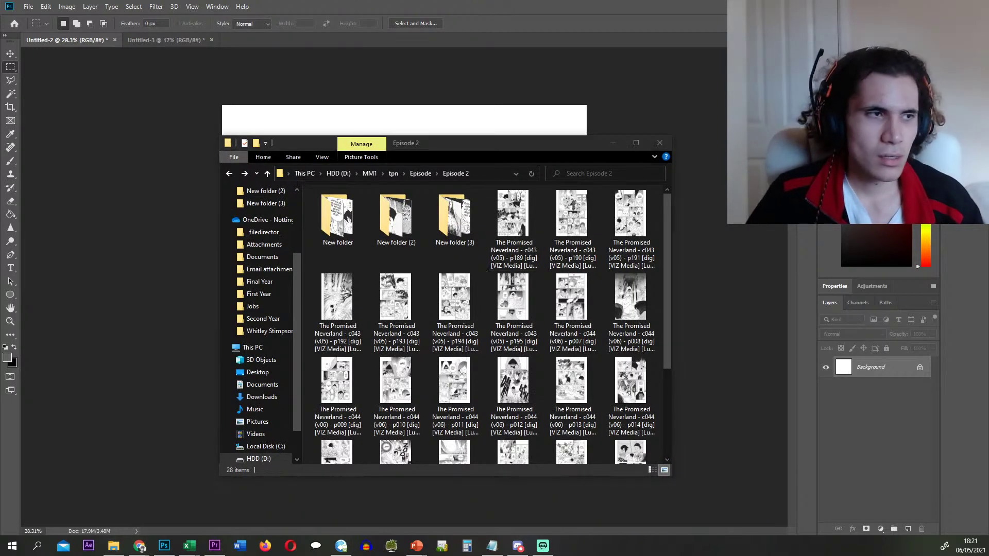
key(alt+Tab)
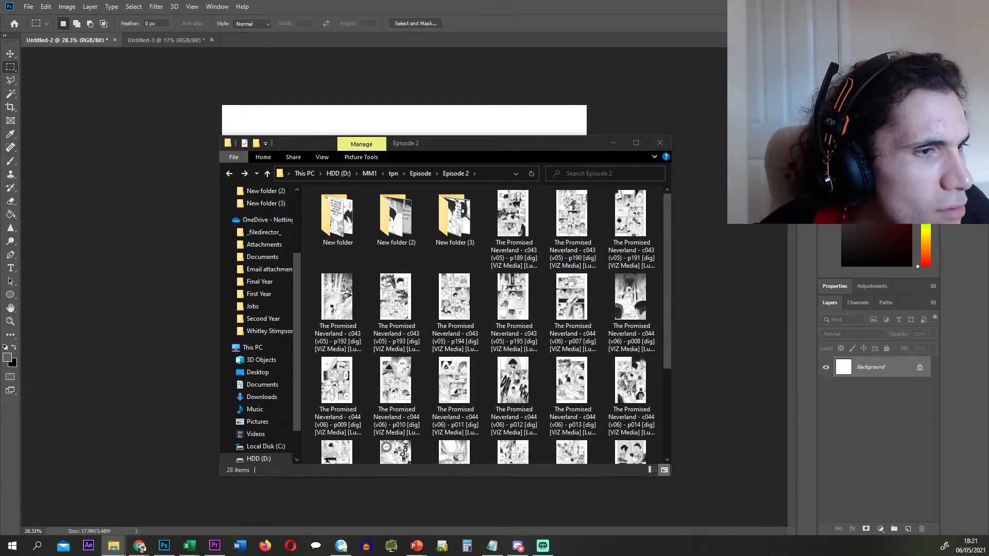
drag(513, 213, 210, 239)
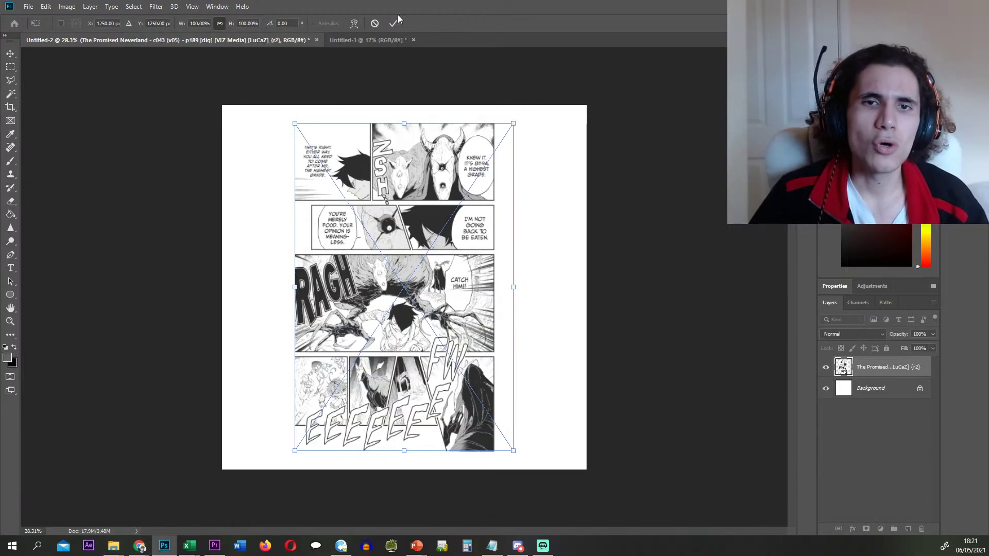
click(394, 21)
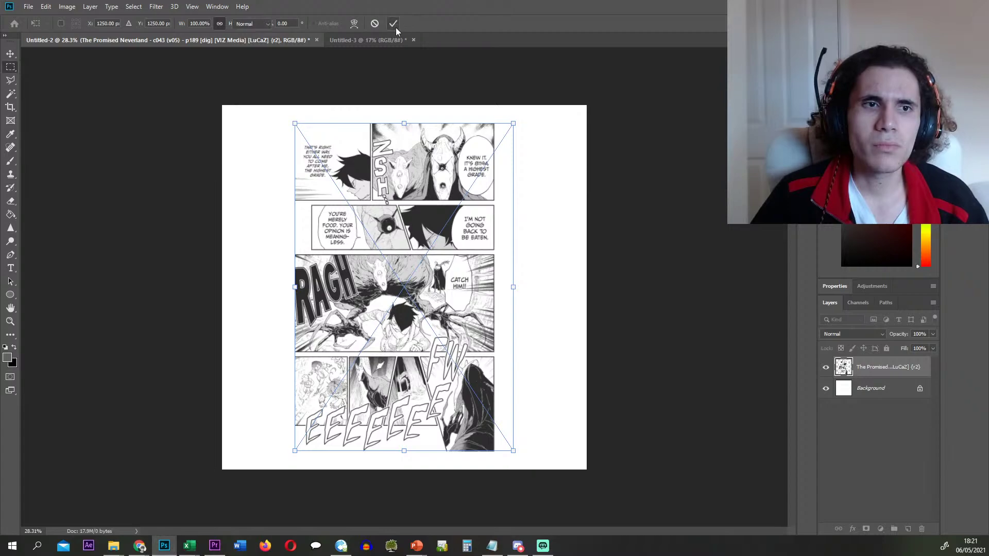
- Cut the "KNEW IT. IT'S 81194, A HIGHEST GRADE." panel, including the trailing dots of its "ZSH" lettering, onto its own layer and hide it
scroll(424, 78, up, 16)
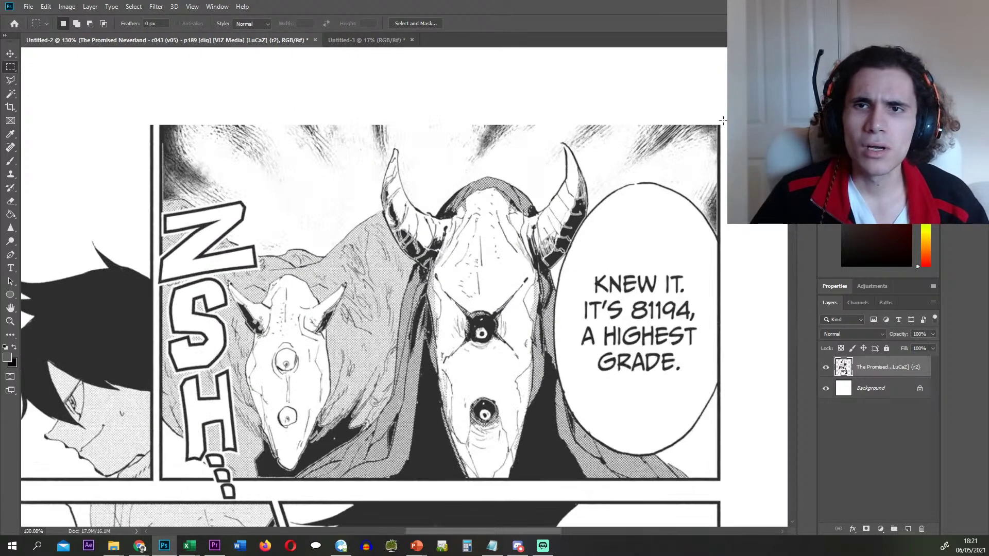
drag(723, 122, 157, 485)
scroll(157, 484, down, 2)
scroll(241, 422, up, 6)
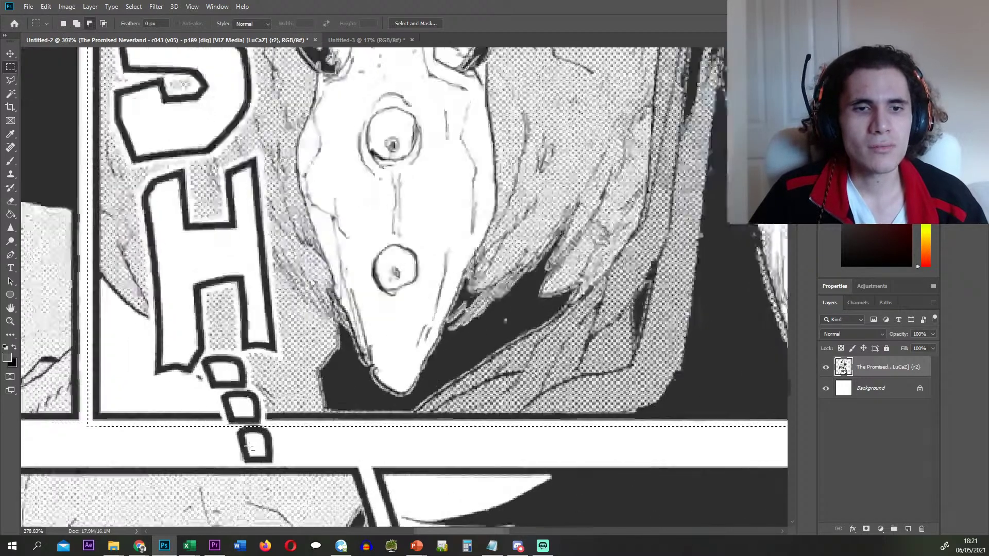
drag(199, 390, 322, 506)
key(ctrl+x)
scroll(320, 433, down, 3)
scroll(342, 380, down, 8)
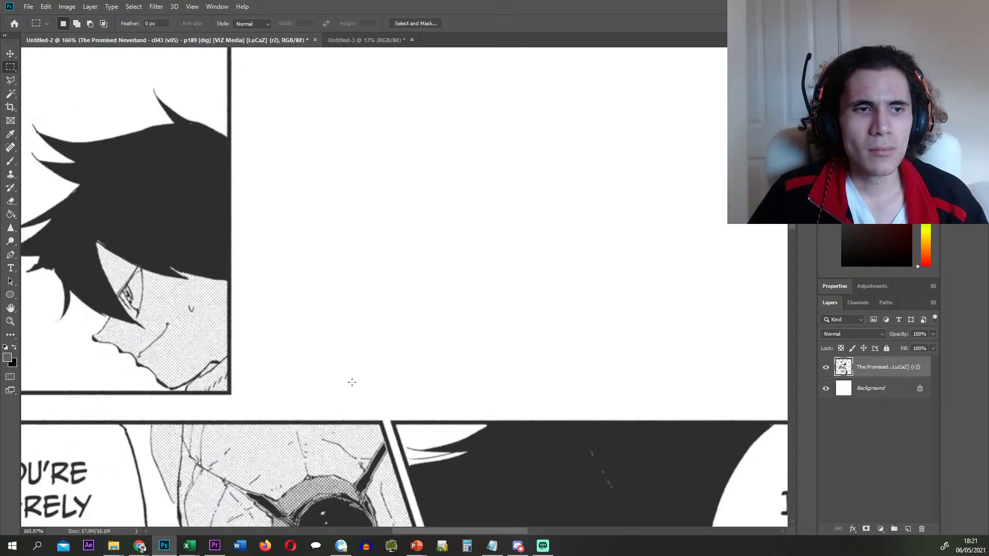
key(ctrl+shift+v)
click(857, 387)
click(826, 367)
scroll(300, 355, down, 4)
scroll(190, 270, left, 1)
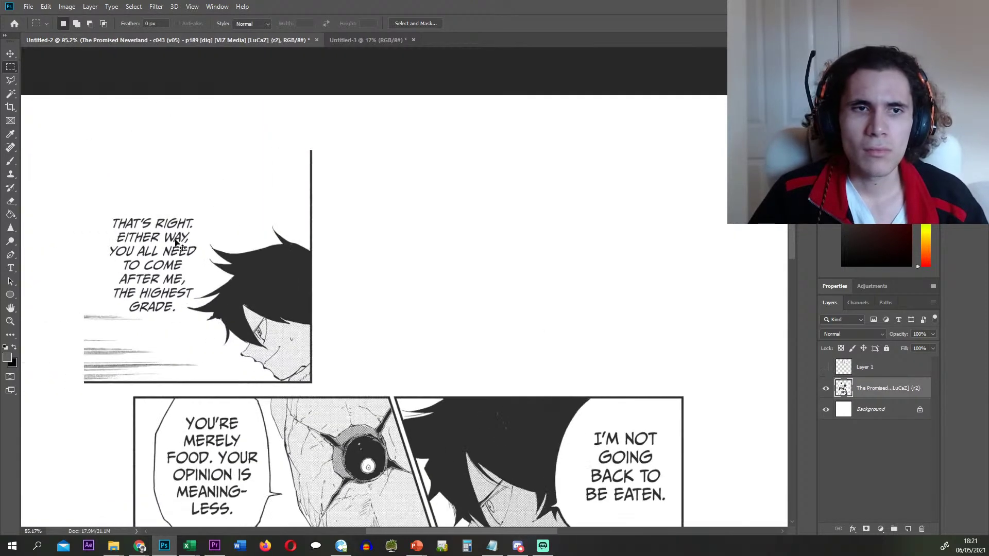
- Cut the "THAT'S RIGHT. EITHER WAY, YOU ALL NEED TO COME AFTER ME" panel onto its own layer and hide it
scroll(170, 227, up, 4)
drag(388, 121, 202, 466)
key(ctrl+x)
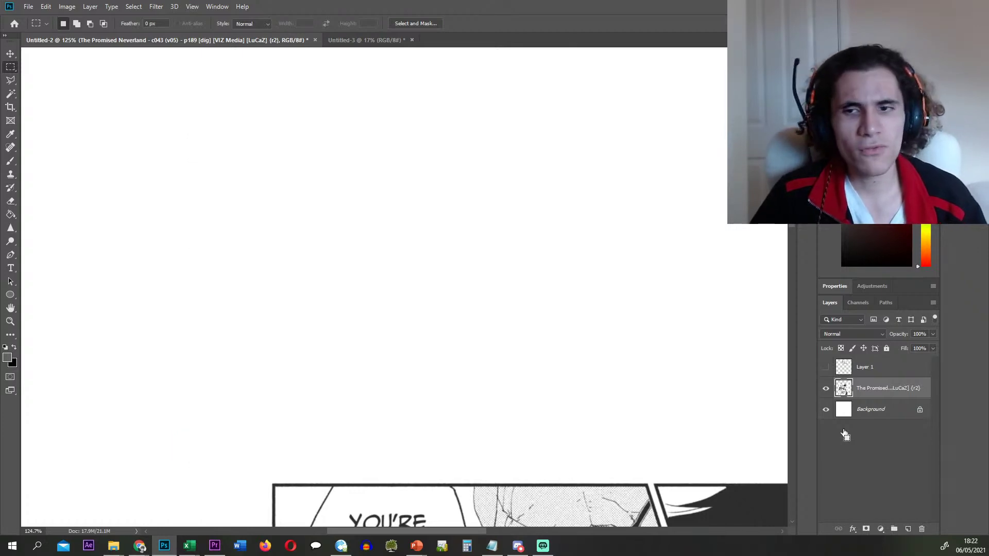
key(ctrl+v)
click(826, 388)
- Outline the slanted "I'M NOT GOING BACK TO BE EATEN." panel with the Polygonal Lasso, cut it onto its own layer and hide it
scroll(485, 356, down, 5)
scroll(485, 356, down, 6)
scroll(572, 384, up, 5)
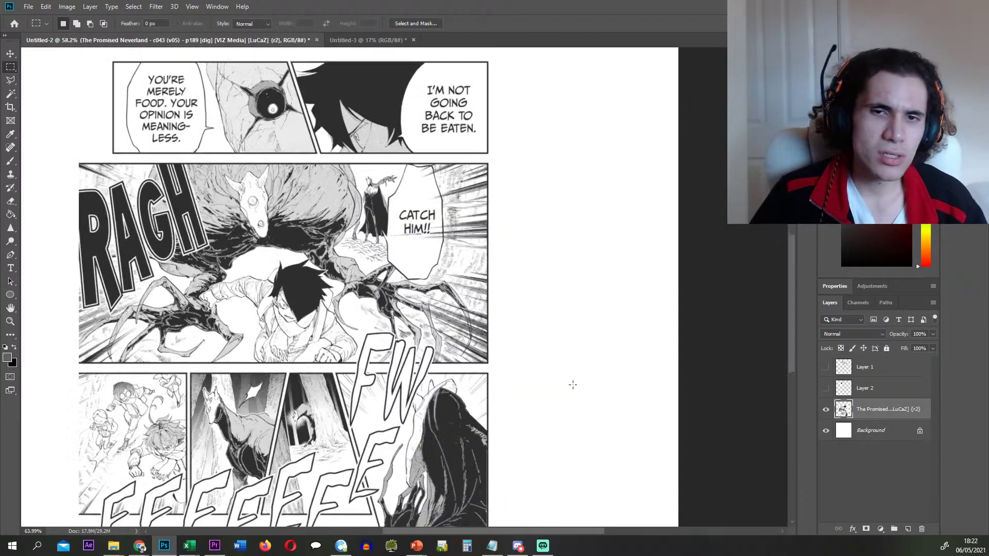
key(l)
scroll(284, 108, up, 3)
scroll(284, 109, up, 5)
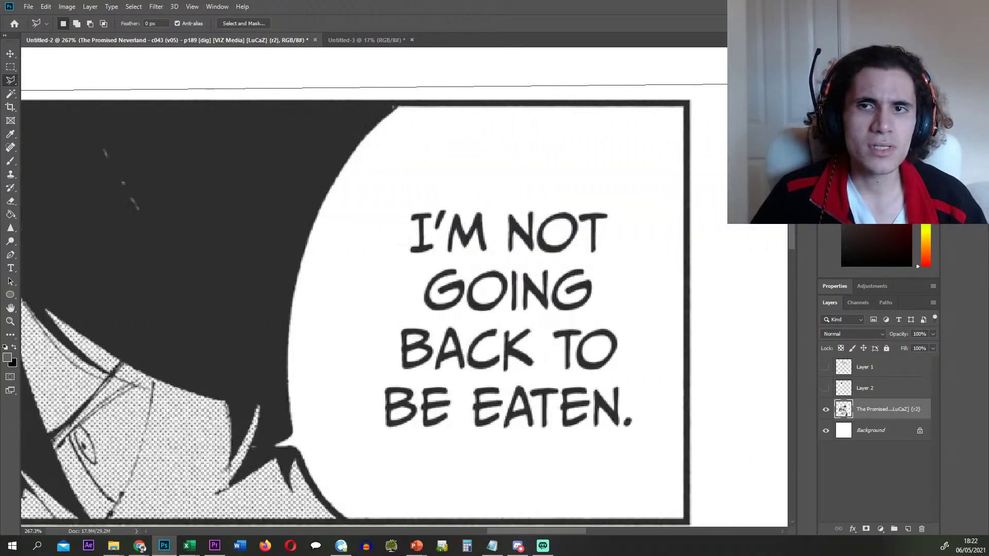
click(654, 96)
click(654, 450)
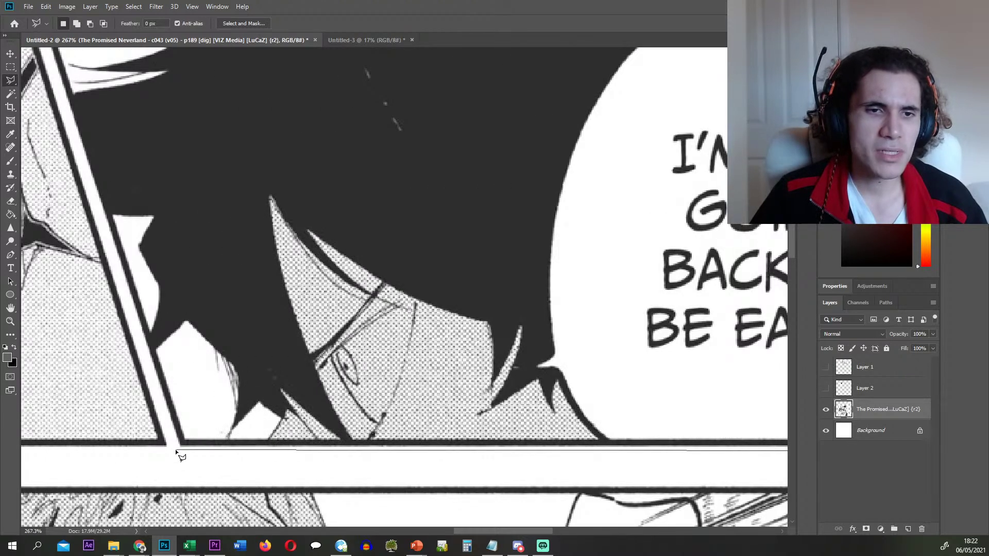
click(177, 452)
click(68, 155)
scroll(285, 247, down, 7)
key(ctrl+x)
key(ctrl+v)
click(899, 426)
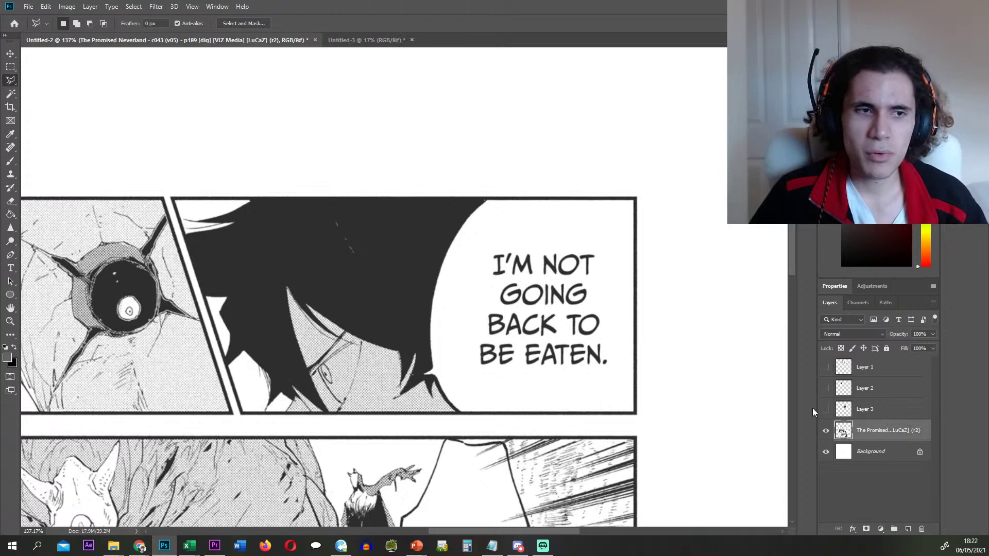
- Cut the "YOU'RE MERELY FOOD. YOUR OPINION IS MEANINGLESS." panel onto its own layer using a rectangular selection and hide it
scroll(360, 227, down, 5)
scroll(329, 227, left, 5)
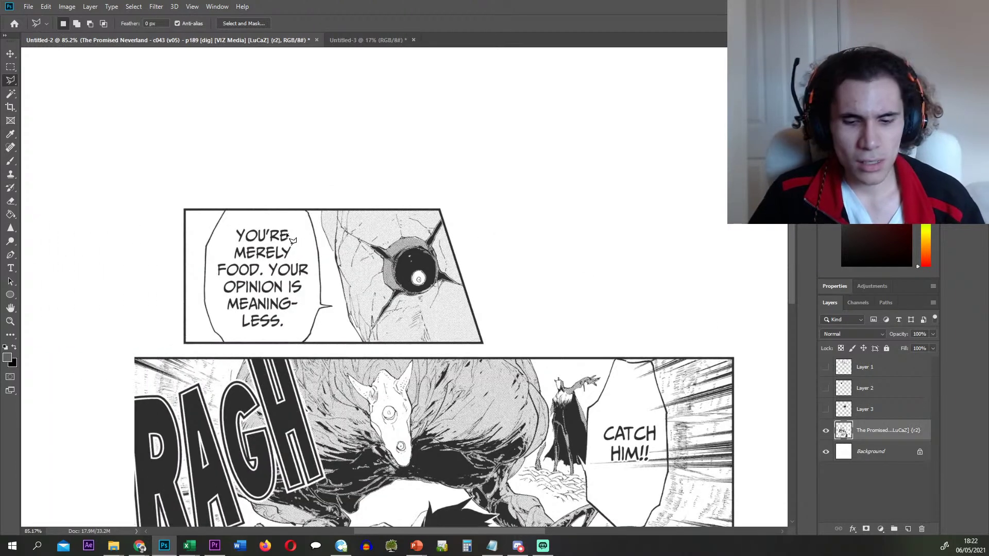
key(m)
scroll(185, 195, up, 2)
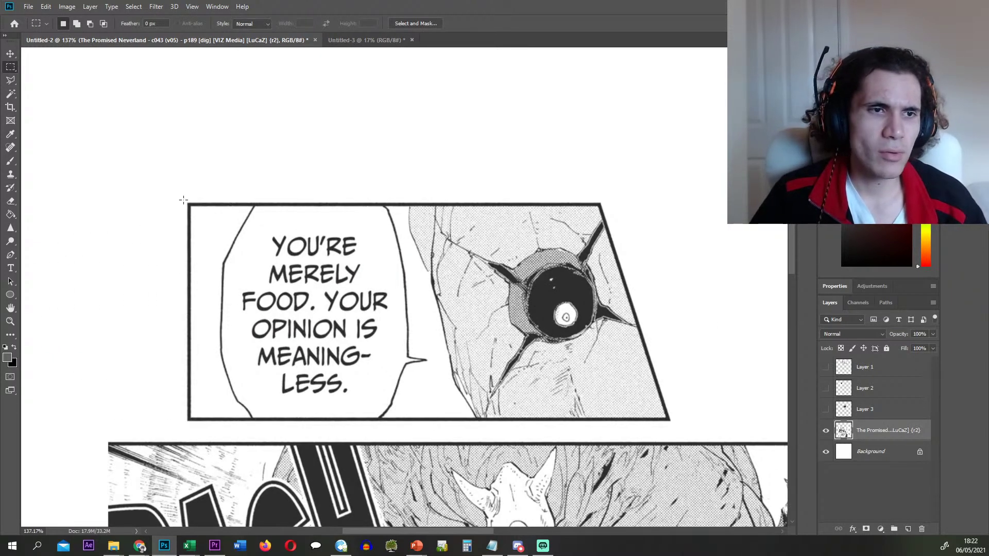
drag(184, 199, 674, 424)
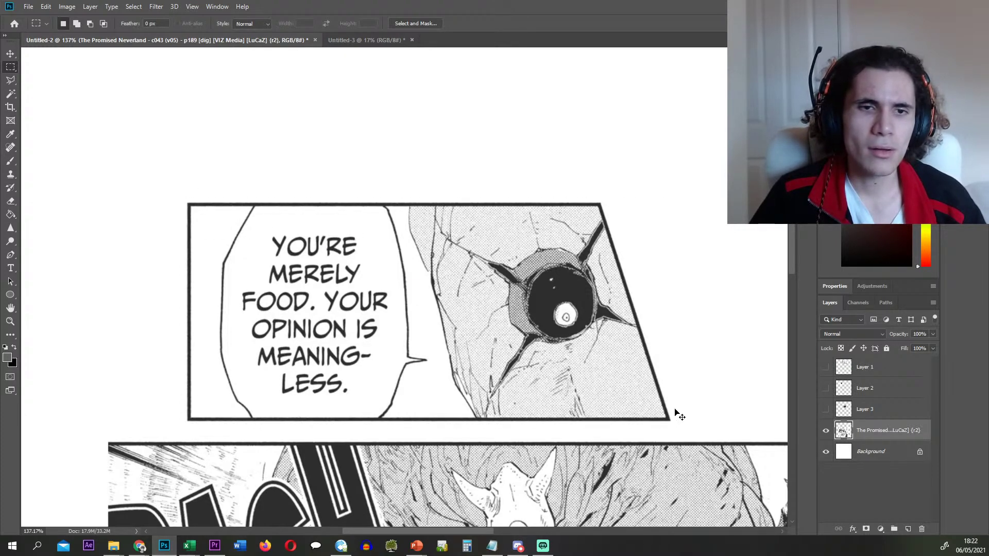
key(ctrl+x)
key(ctrl+shift+v)
click(872, 451)
click(826, 432)
- Select the wide "RAGH" / "CATCH HIM!!" panel of the page layer with a rectangular selection
scroll(458, 305, down, 5)
scroll(448, 300, down, 2)
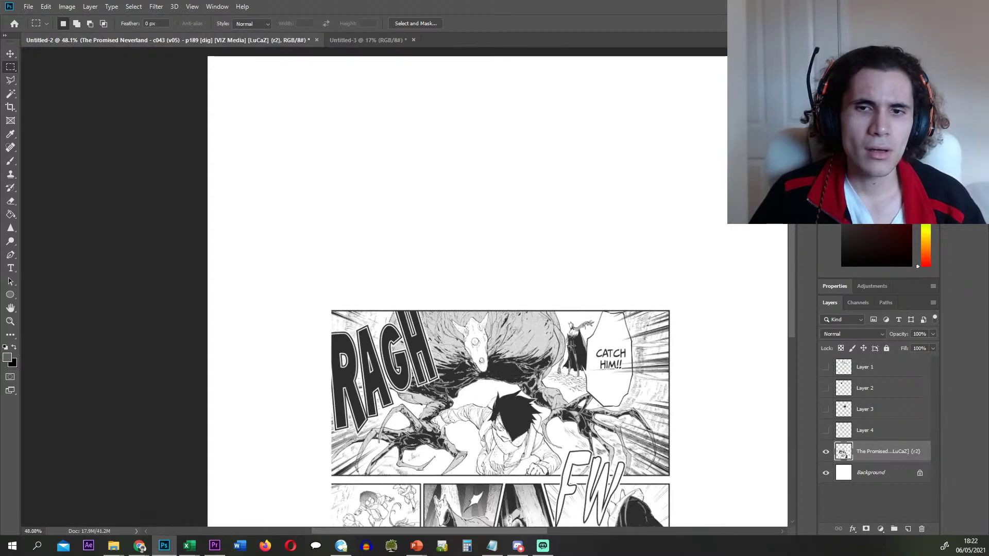
scroll(613, 318, up, 2)
drag(719, 289, 114, 431)
- Subtract the "F" of the "FW" lettering overlapping the "RAGH" panel from the selection with the Polygonal Lasso
scroll(412, 371, down, 3)
scroll(477, 390, down, 2)
scroll(477, 390, up, 5)
scroll(477, 390, up, 4)
key(l)
click(447, 407)
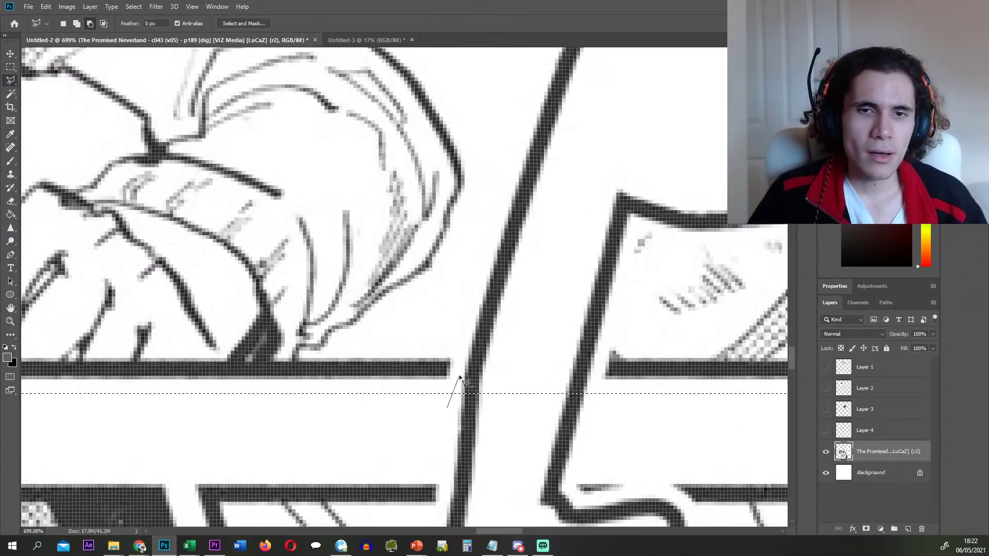
click(459, 376)
click(541, 189)
click(562, 148)
click(595, 139)
click(669, 126)
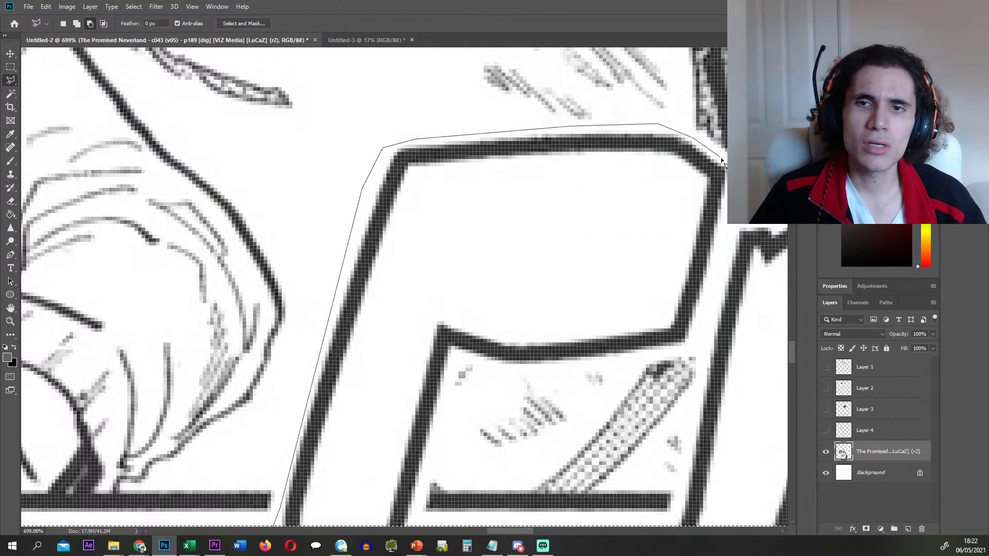
click(707, 331)
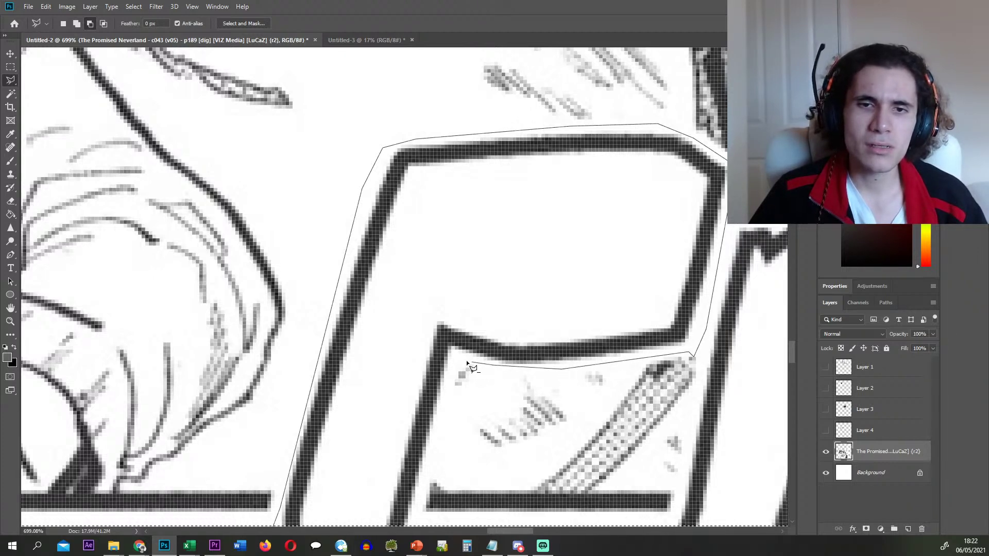
click(422, 491)
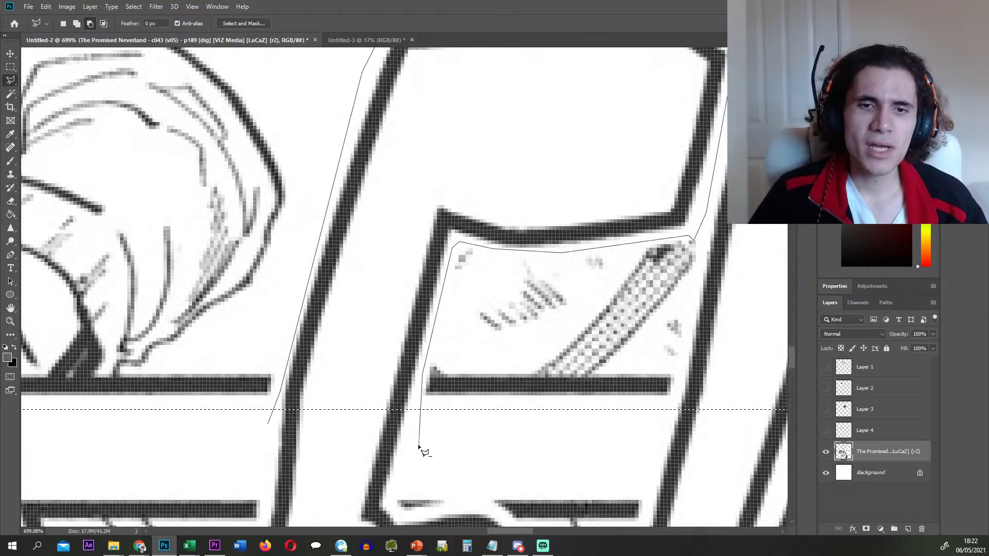
click(270, 457)
- Subtract the overlapping "W" of the "FW" lettering from the "RAGH" panel selection
click(658, 417)
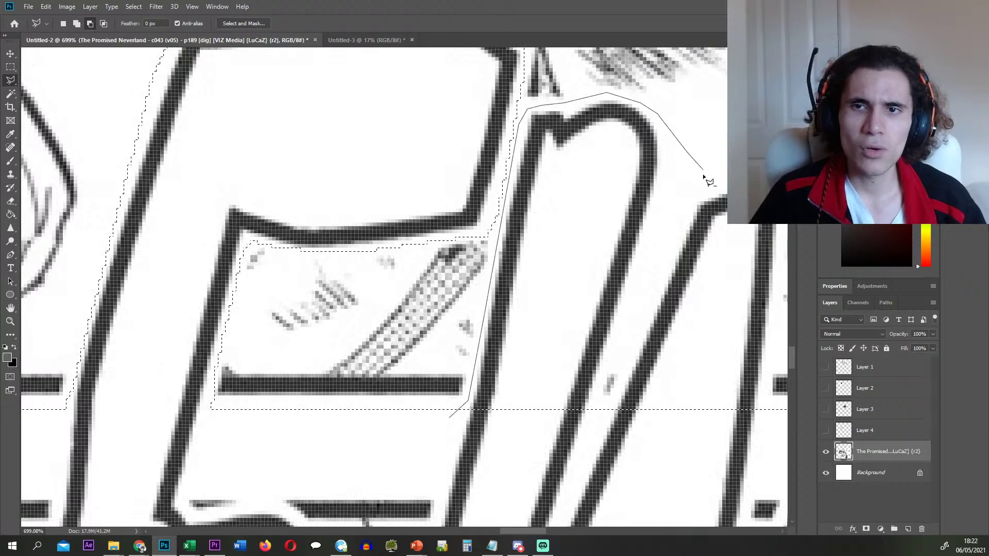
click(628, 287)
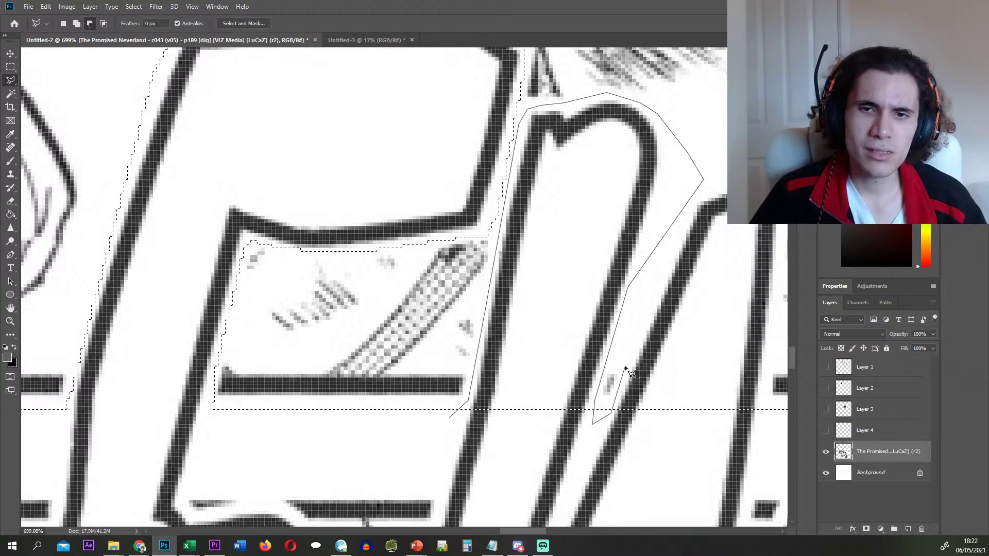
click(682, 201)
click(717, 191)
scroll(718, 189, right, 3)
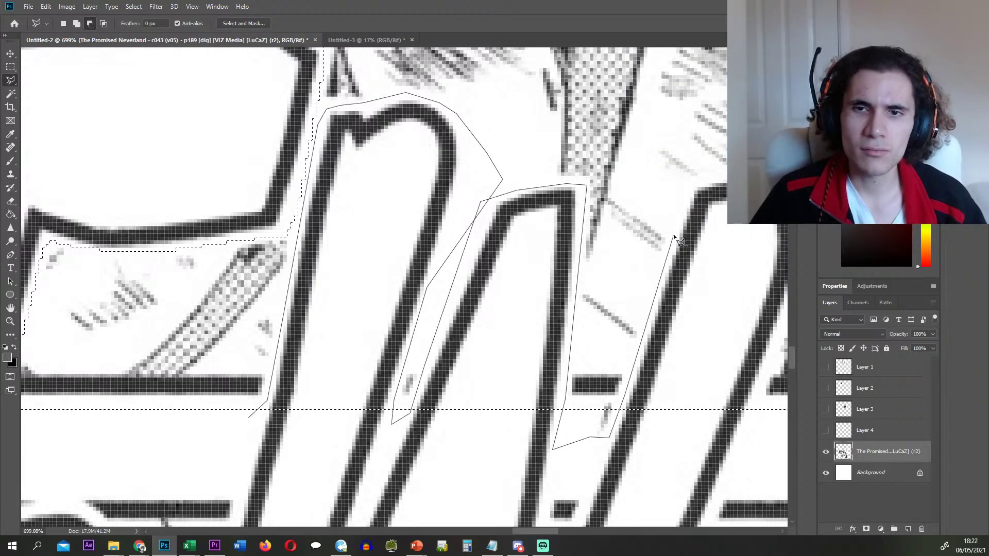
click(719, 178)
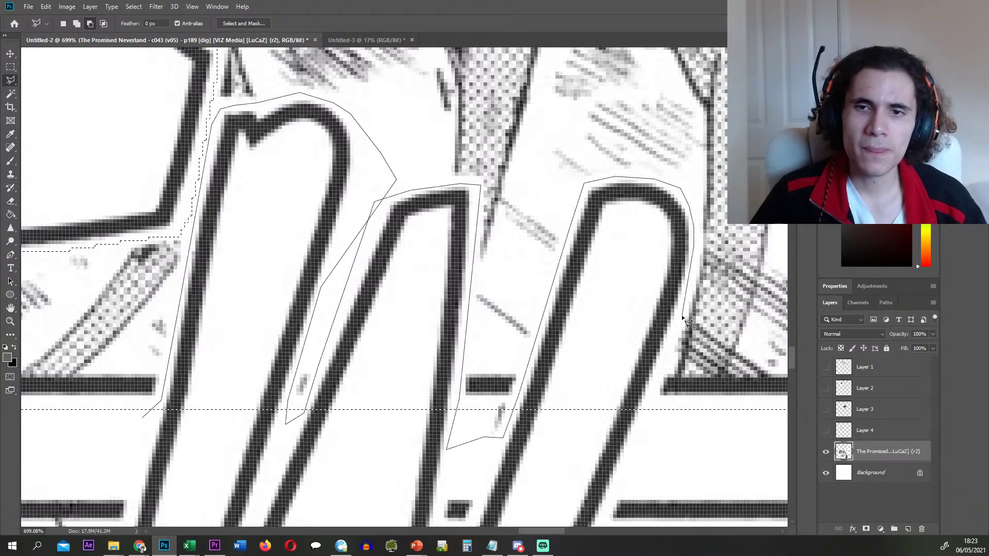
click(629, 483)
click(143, 417)
scroll(343, 361, down, 5)
key(Delete)
key(ctrl+z)
- Exclude the stray mark between the "W" strokes from the selection, then move the "RAGH" panel onto its own hidden layer
scroll(391, 382, up, 4)
scroll(391, 385, up, 3)
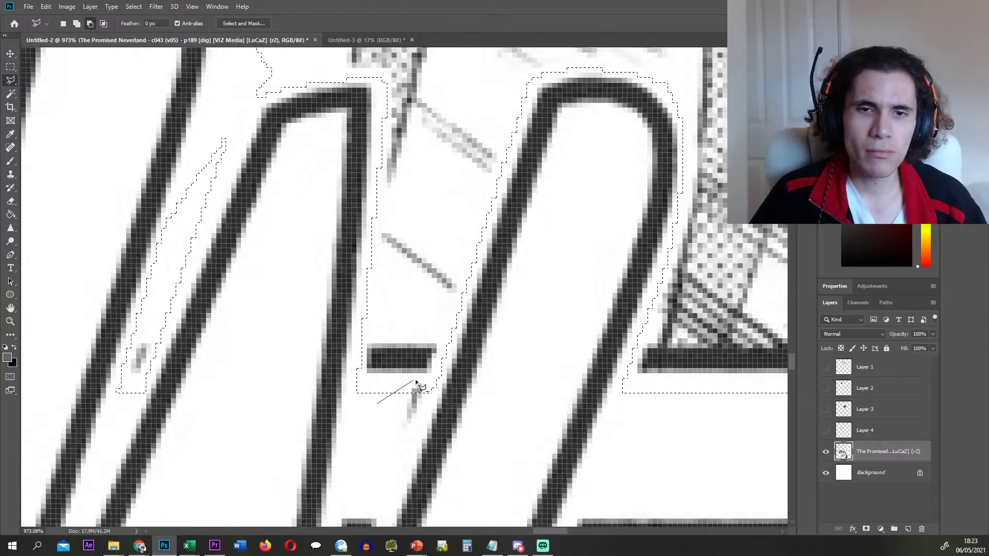
scroll(418, 392, down, 15)
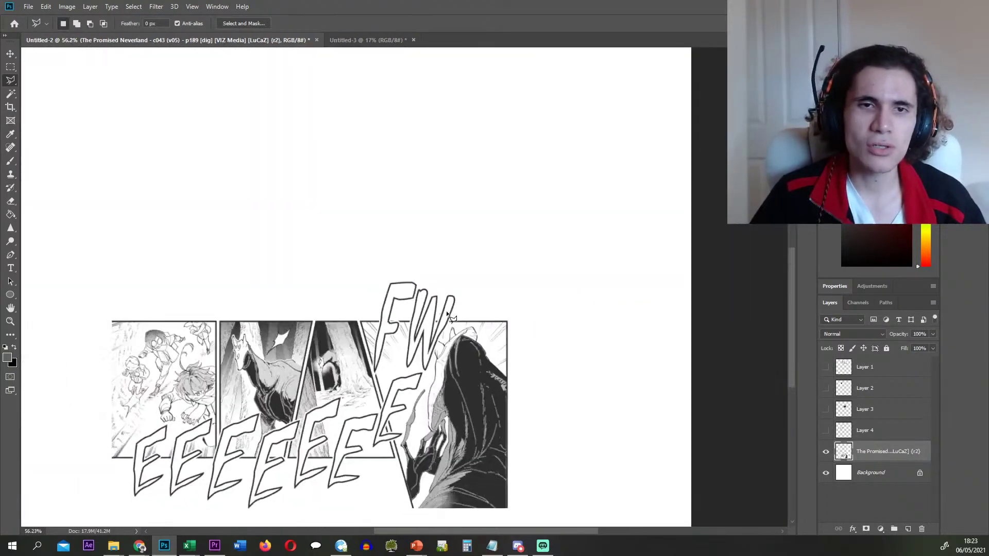
scroll(447, 313, down, 1)
key(ctrl+v)
click(826, 472)
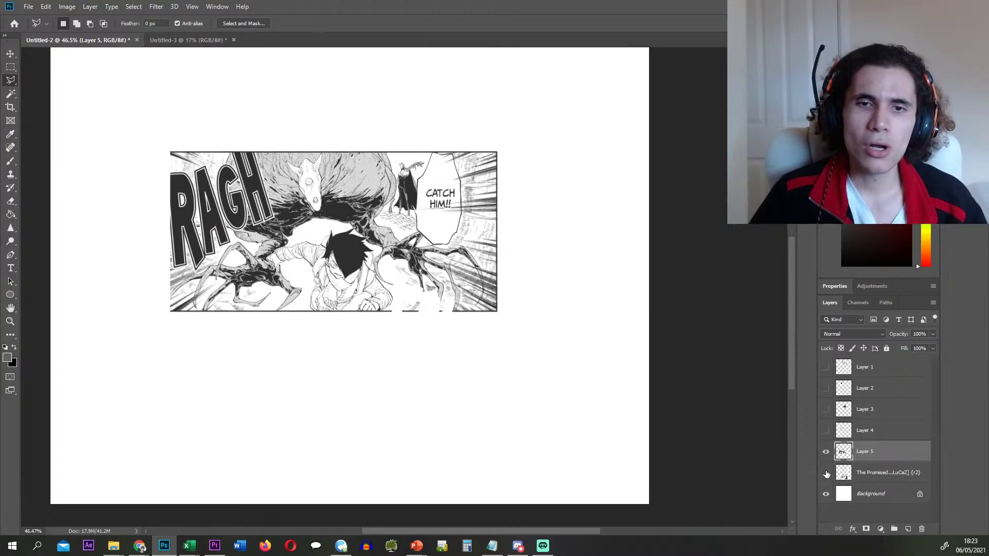
click(825, 452)
click(826, 473)
click(876, 473)
- Outline the cloaked figure panel together with its protruding "FW" lettering using the Polygonal Lasso
scroll(343, 291, up, 2)
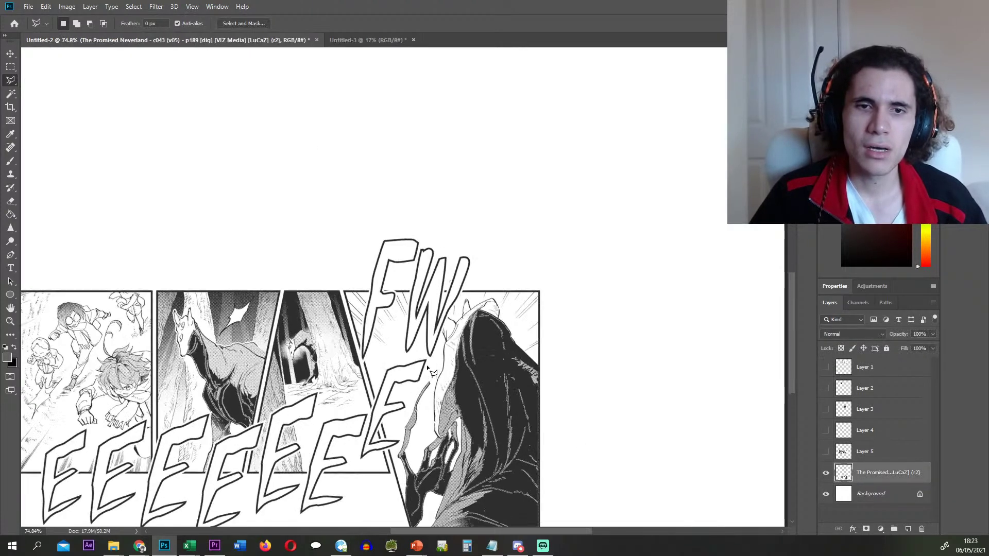
scroll(343, 291, up, 5)
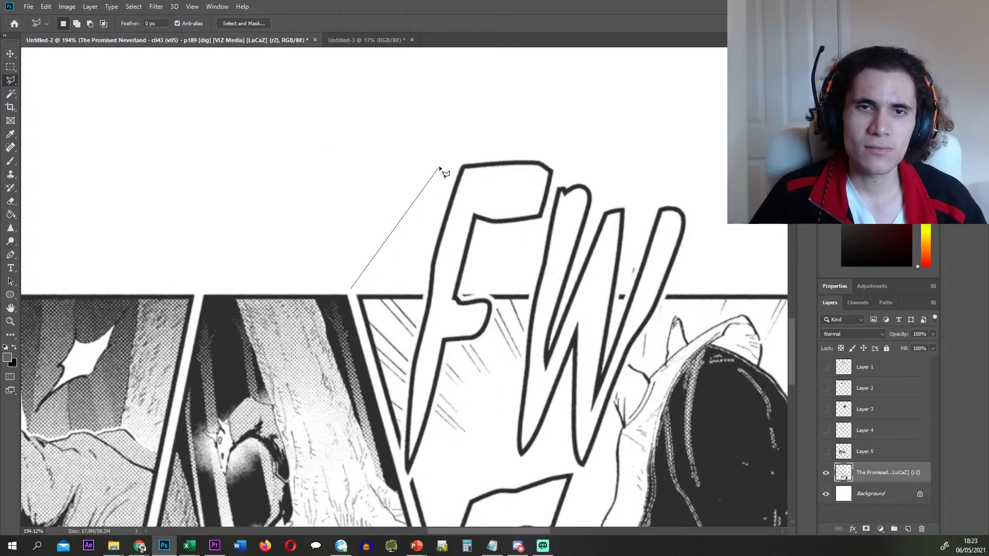
click(653, 150)
click(774, 284)
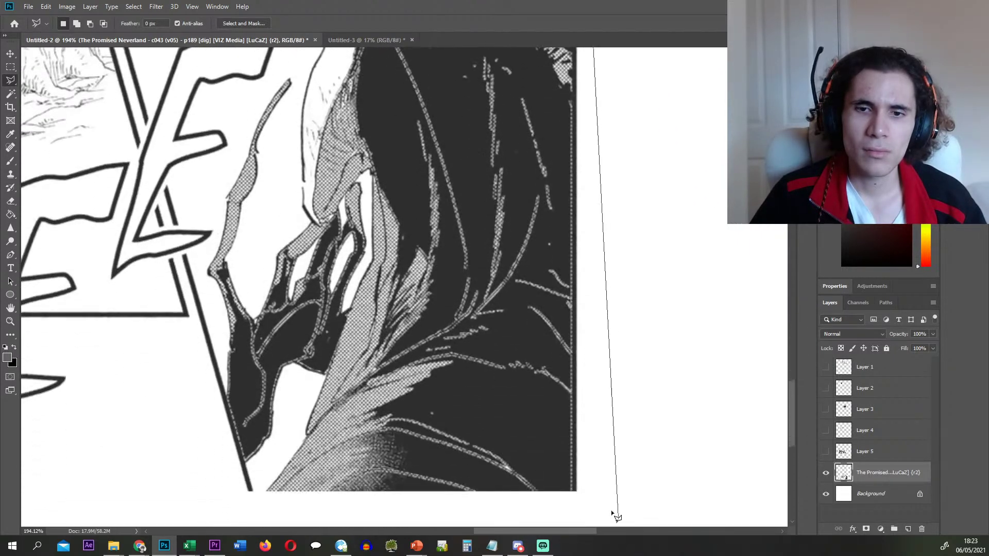
click(582, 495)
double_click(248, 496)
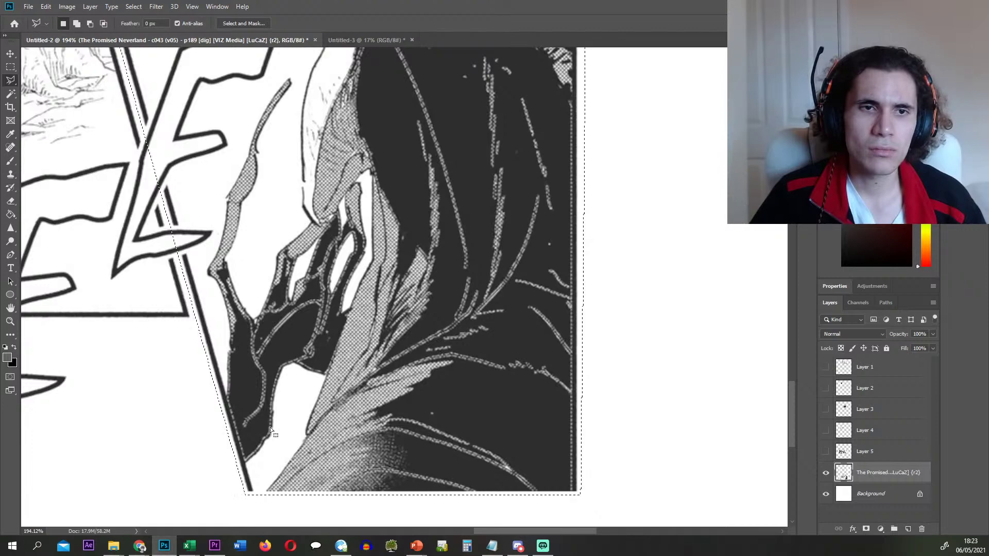
- Add the "E" lettering that crosses the slanted border to the cloaked figure panel's selection
scroll(267, 267, down, 3)
scroll(270, 264, up, 1)
scroll(254, 251, up, 5)
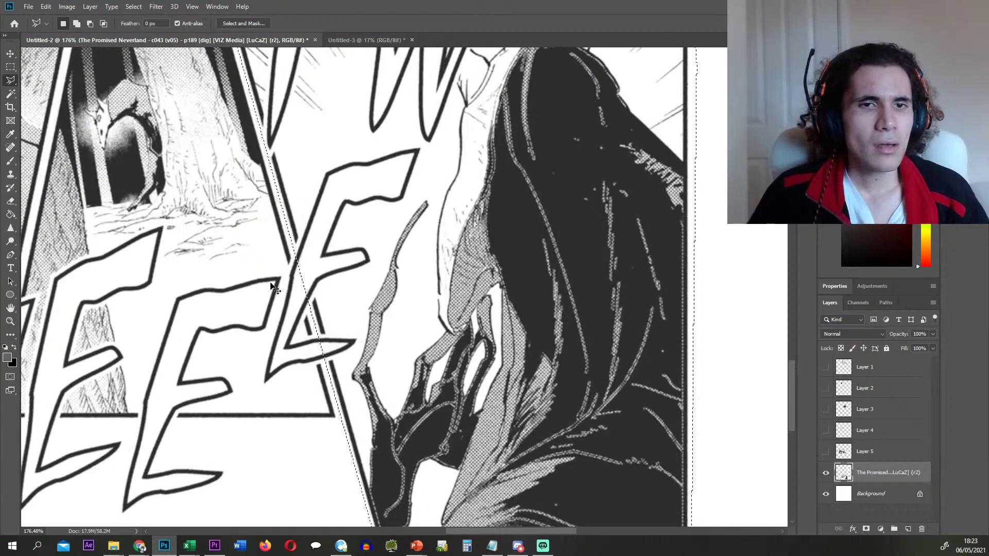
scroll(273, 285, up, 3)
scroll(330, 288, up, 5)
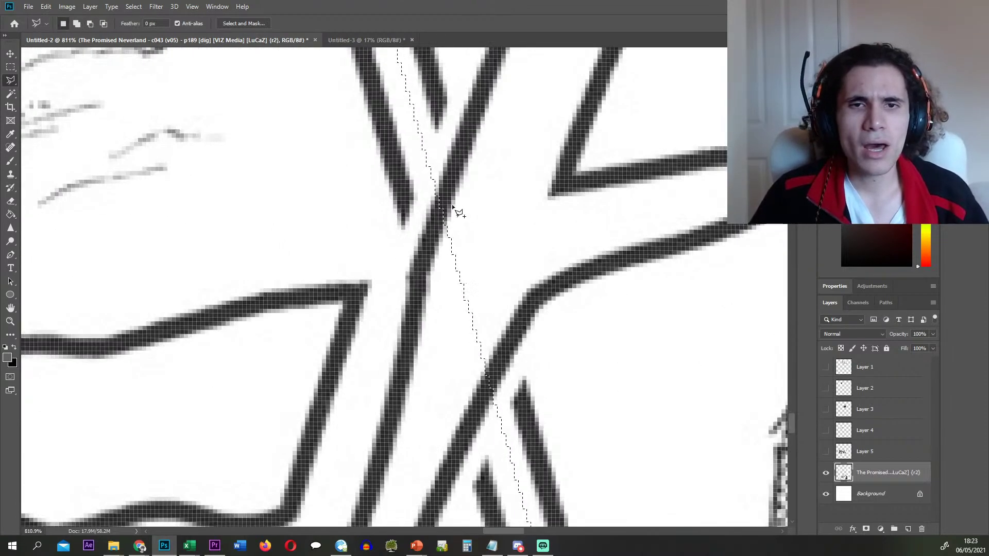
mouse_move(393, 289)
mouse_down()
mouse_move(392, 315)
mouse_move(327, 422)
mouse_move(338, 451)
mouse_move(301, 533)
mouse_move(331, 433)
mouse_move(293, 521)
mouse_move(300, 495)
mouse_move(265, 460)
mouse_up()
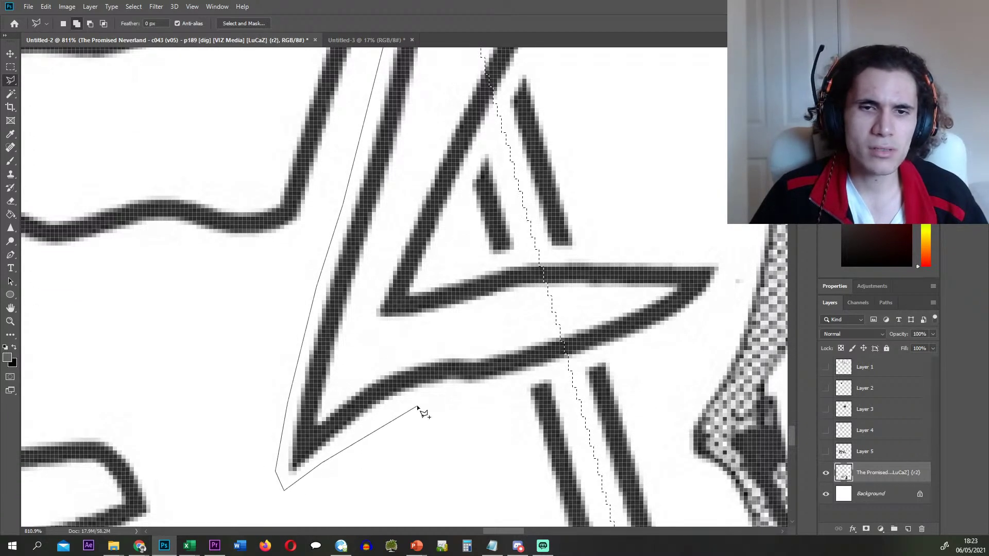
click(572, 368)
click(652, 364)
double_click(687, 178)
- Exclude the neighbouring panel's border fragment inside the "E" from the selection, then move the cloaked figure panel onto its own hidden layer
scroll(449, 296, up, 5)
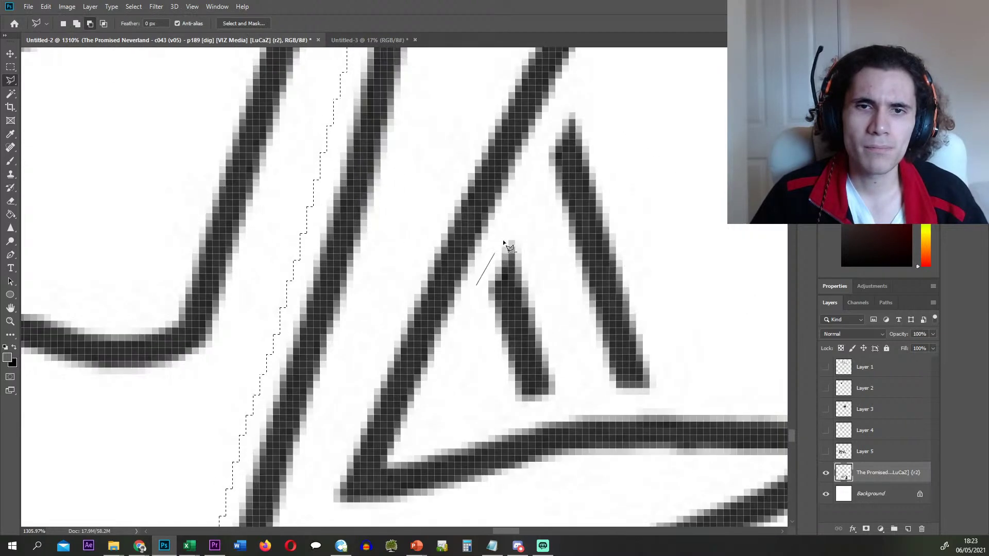
double_click(493, 422)
scroll(485, 312, down, 18)
key(ctrl+x)
scroll(519, 288, down, 8)
key(ctrl+shift+v)
click(861, 495)
click(826, 473)
- Outline the slanted forest panel with the small demon beside the tree using the Polygonal Lasso
scroll(404, 151, up, 1)
scroll(405, 149, up, 3)
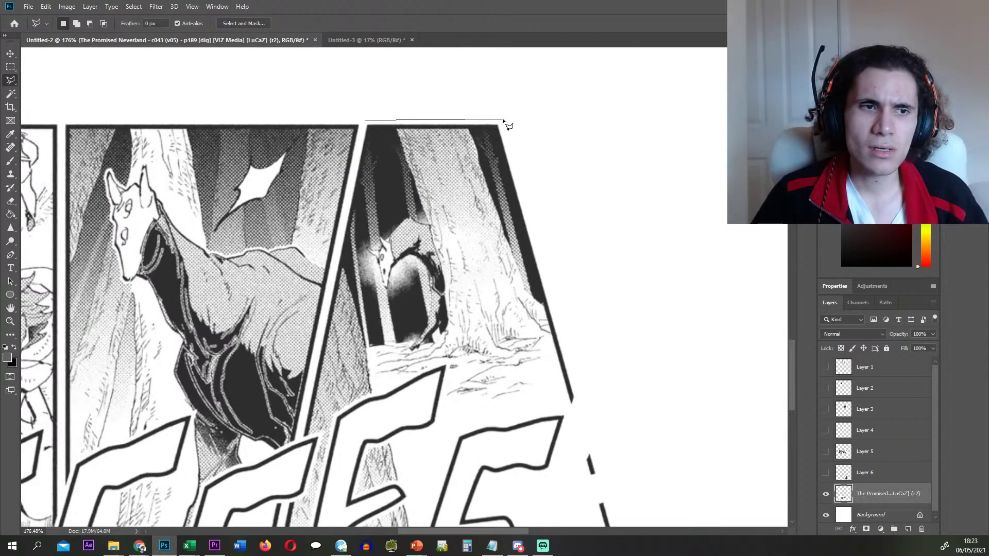
scroll(509, 126, down, 3)
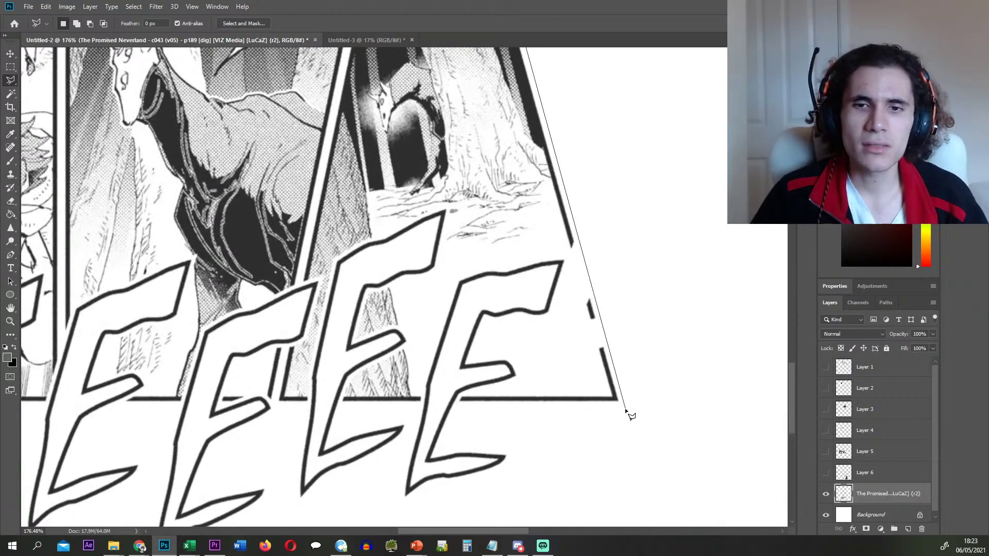
click(625, 408)
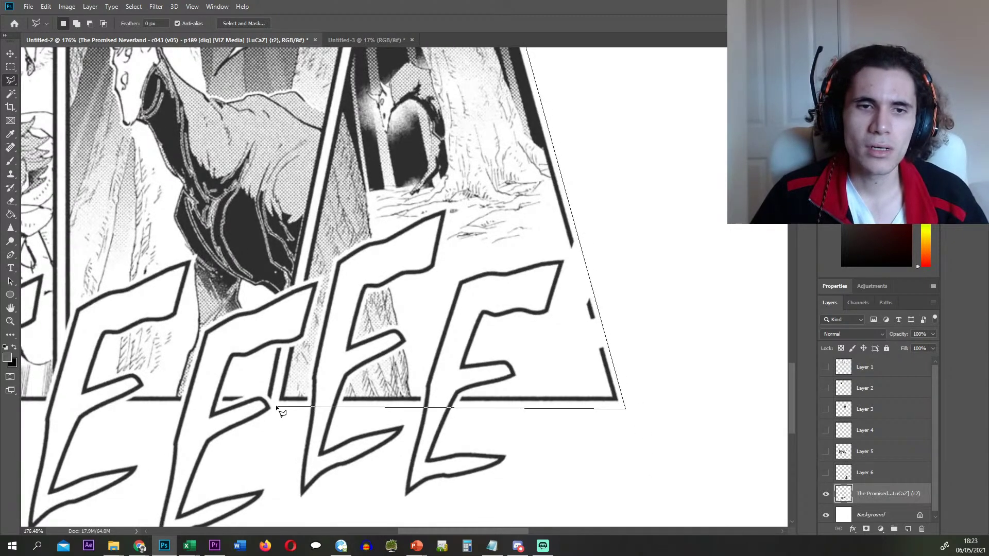
double_click(277, 409)
- Exclude the tip of the neighbouring panel's "E" lettering from the slanted forest panel's selection using the Polygonal Lasso
scroll(325, 309, up, 6)
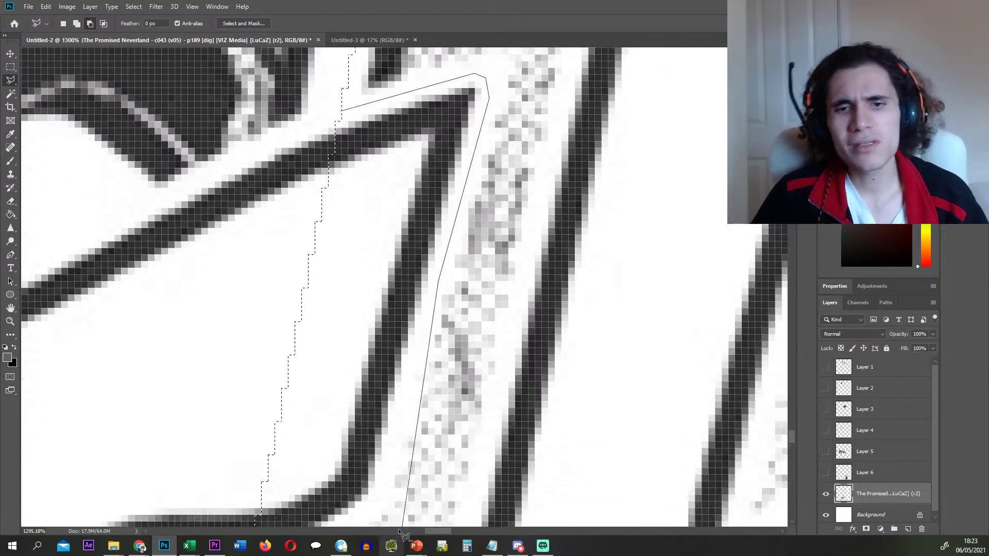
click(390, 455)
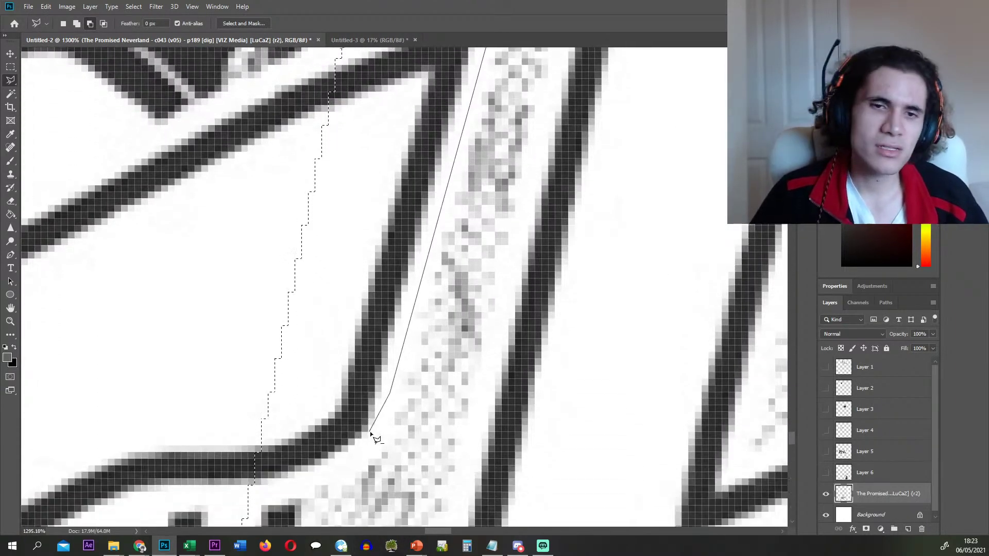
double_click(146, 488)
scroll(149, 489, down, 6)
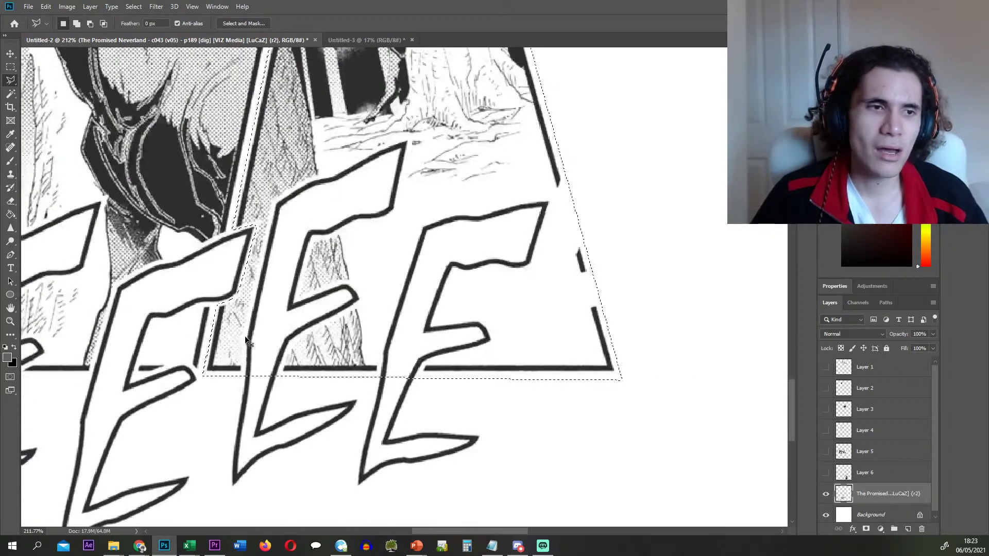
- Add the two "E" letters protruding below the forest panel to its selection, then move the panel onto its own hidden layer
scroll(245, 338, up, 3)
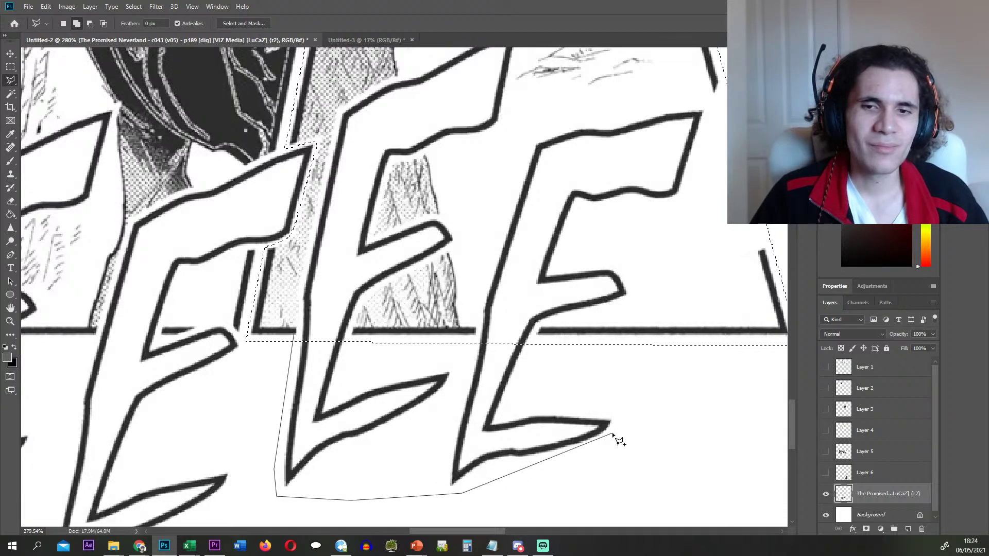
double_click(633, 309)
scroll(454, 350, down, 5)
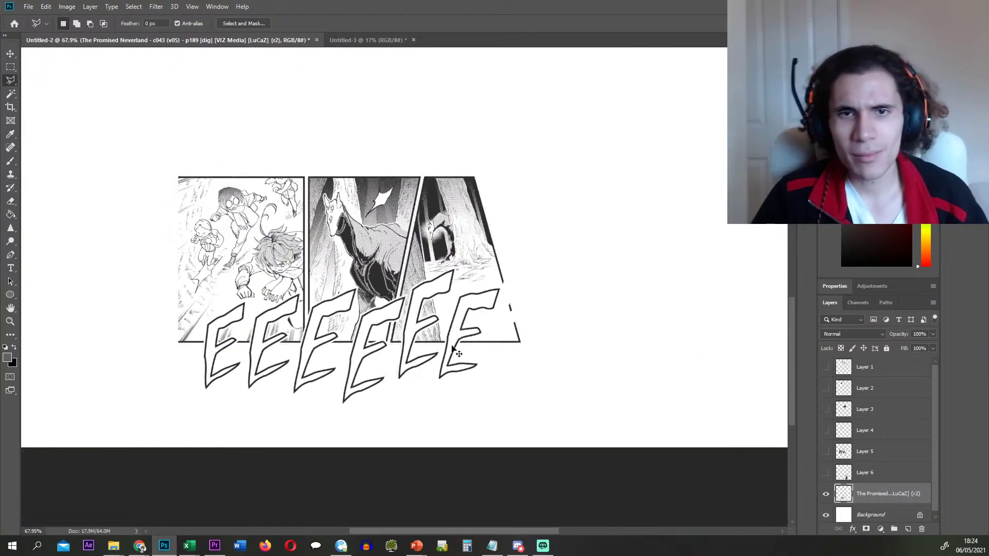
key(ctrl+shift+j)
scroll(874, 487, down, 1)
click(862, 495)
click(827, 472)
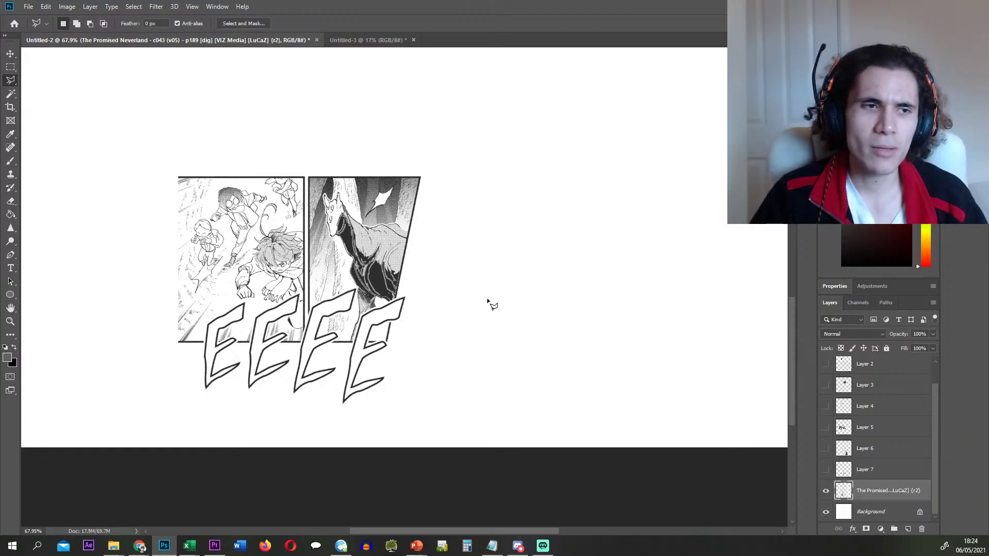
- Outline the panel of the long-necked demon together with its two protruding "E" letters using the Polygonal Lasso
scroll(347, 132, up, 5)
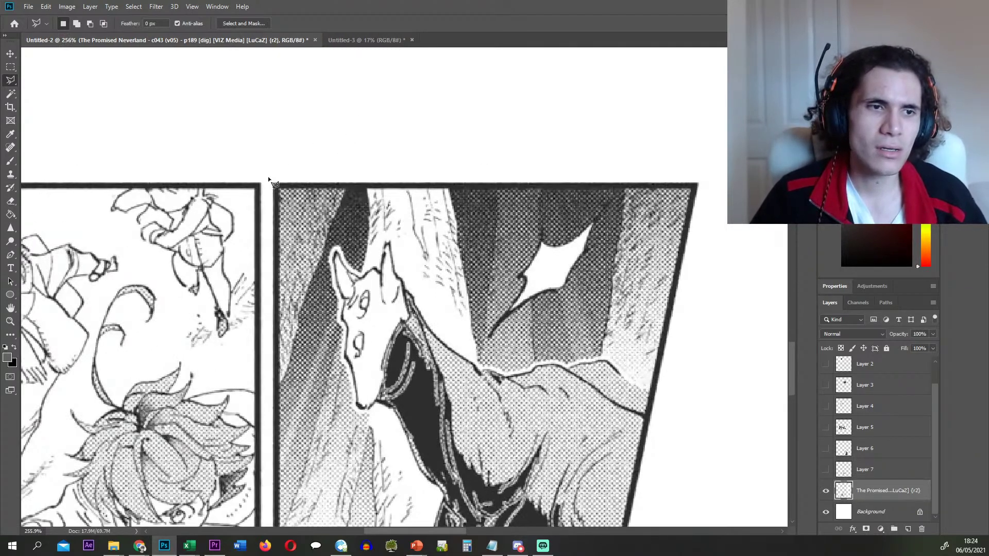
click(268, 180)
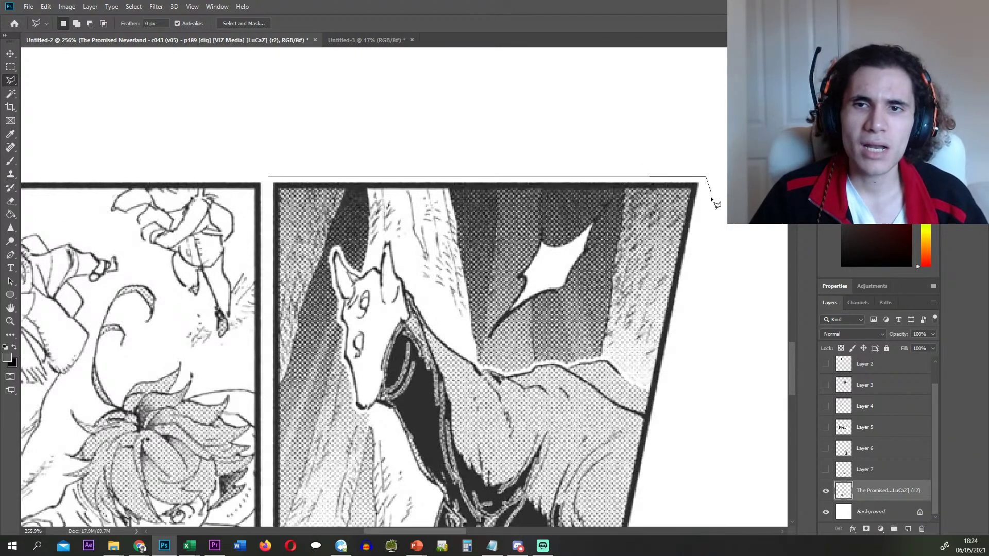
click(709, 189)
scroll(690, 309, down, 3)
click(653, 466)
scroll(652, 469, down, 3)
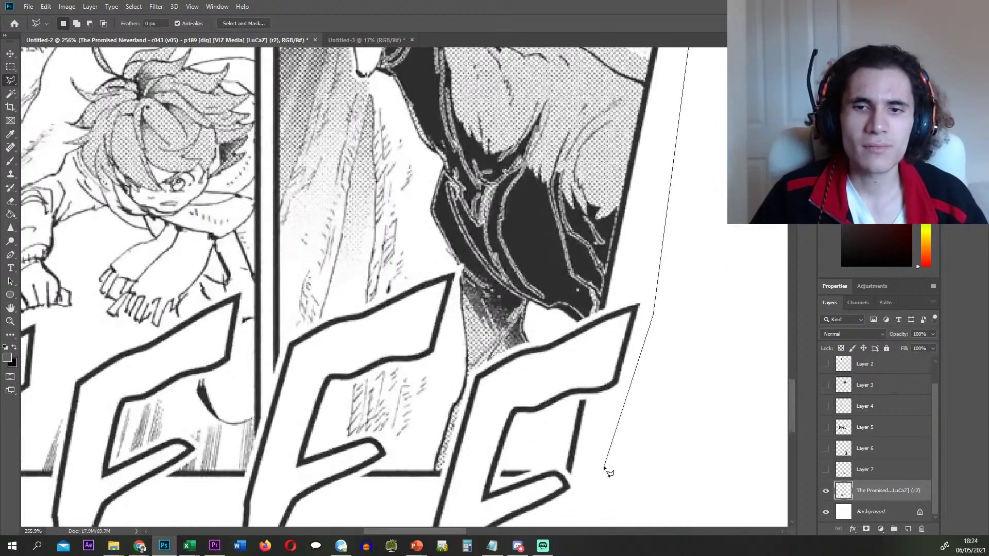
click(604, 486)
scroll(600, 487, down, 2)
click(582, 480)
scroll(579, 489, down, 1)
scroll(573, 452, down, 2)
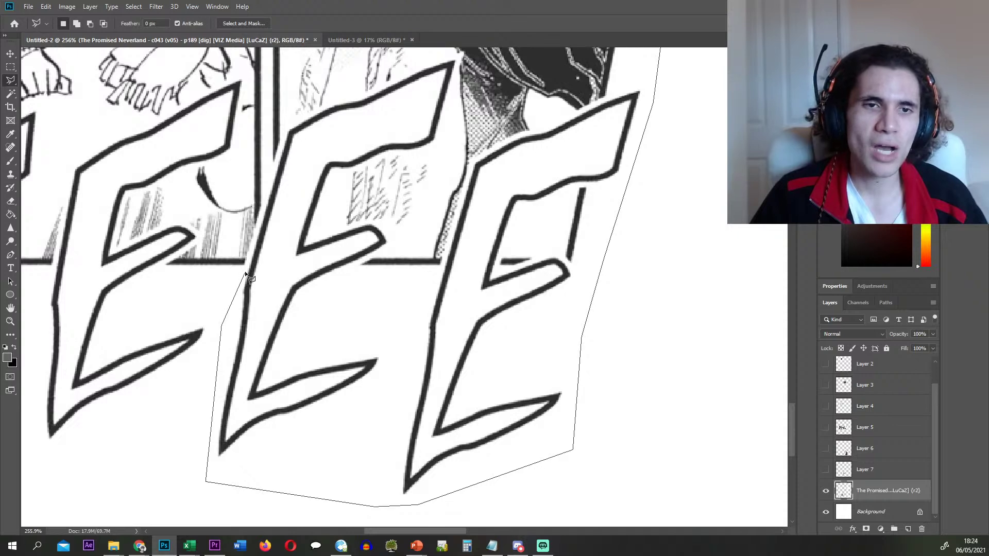
click(265, 205)
scroll(265, 204, up, 4)
click(268, 135)
scroll(265, 124, up, 4)
scroll(254, 75, up, 2)
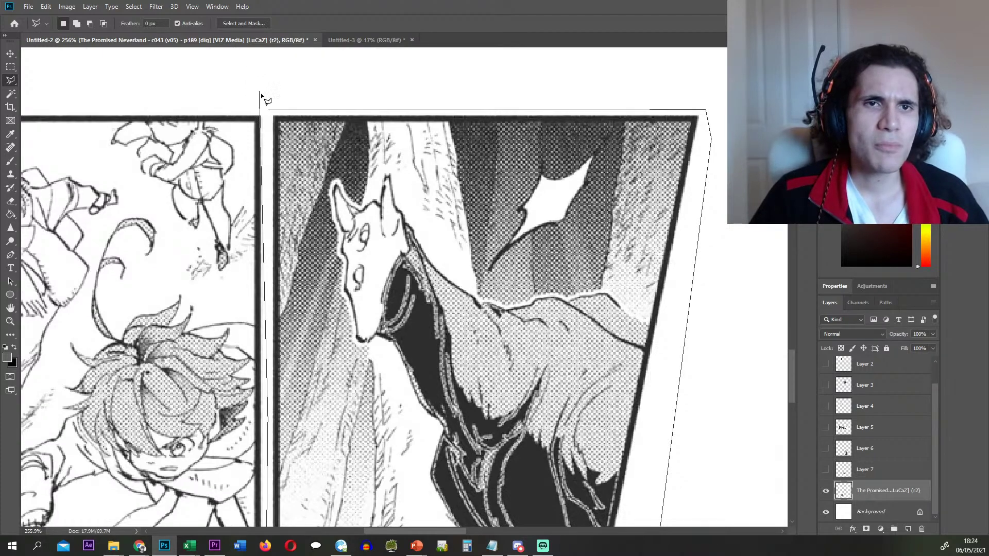
click(268, 111)
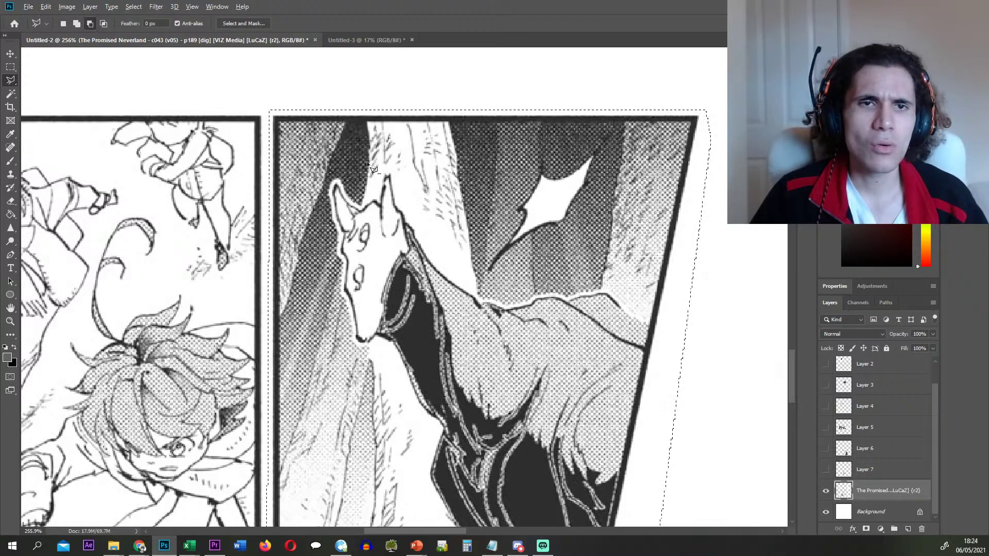
- Move the selected long-necked demon panel onto its own layer and hide that layer
scroll(413, 170, down, 7)
key(ctrl+x)
key(ctrl+shift+v)
click(870, 492)
click(826, 470)
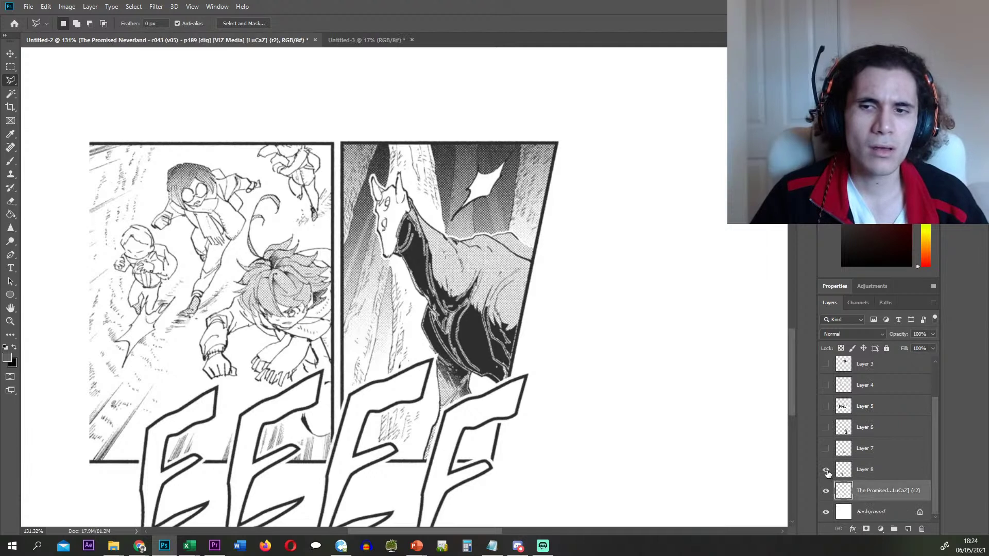
- Select the remaining panel of running children with its two "E" letters and move it onto its own layer
key(m)
drag(337, 137, 85, 439)
key(ctrl+x)
key(ctrl+shift+v)
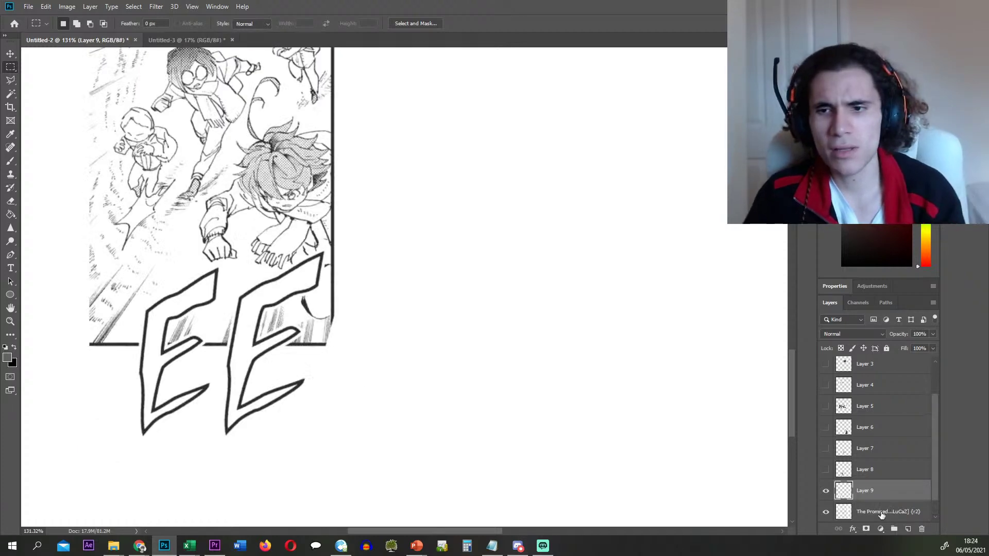
- Delete the emptied manga page layer and show all the hidden panel layers
click(882, 515)
key(Delete)
drag(826, 471, 825, 366)
scroll(528, 384, down, 13)
scroll(503, 376, down, 1)
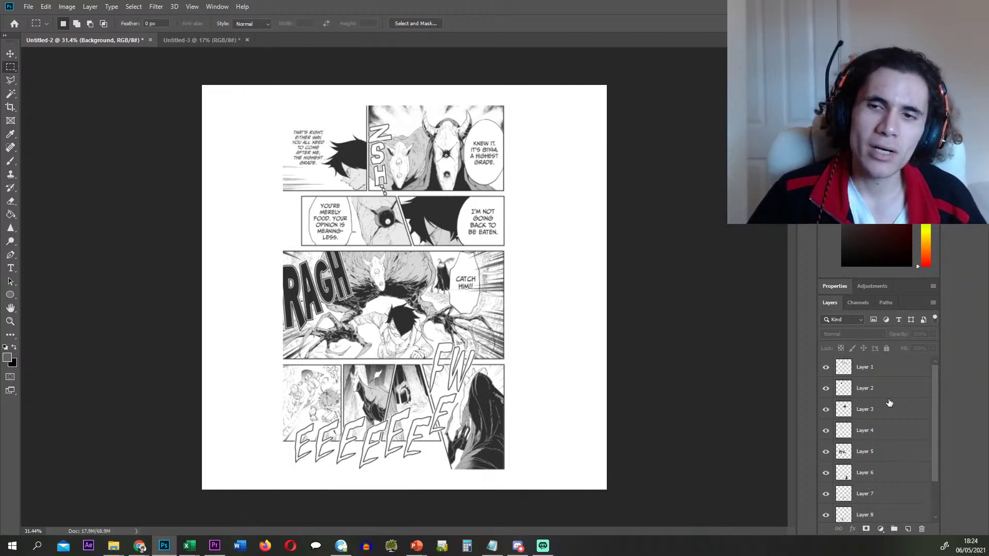
- Export the panel on Layer 1 as an image named 33, then delete that layer
right_click(889, 368)
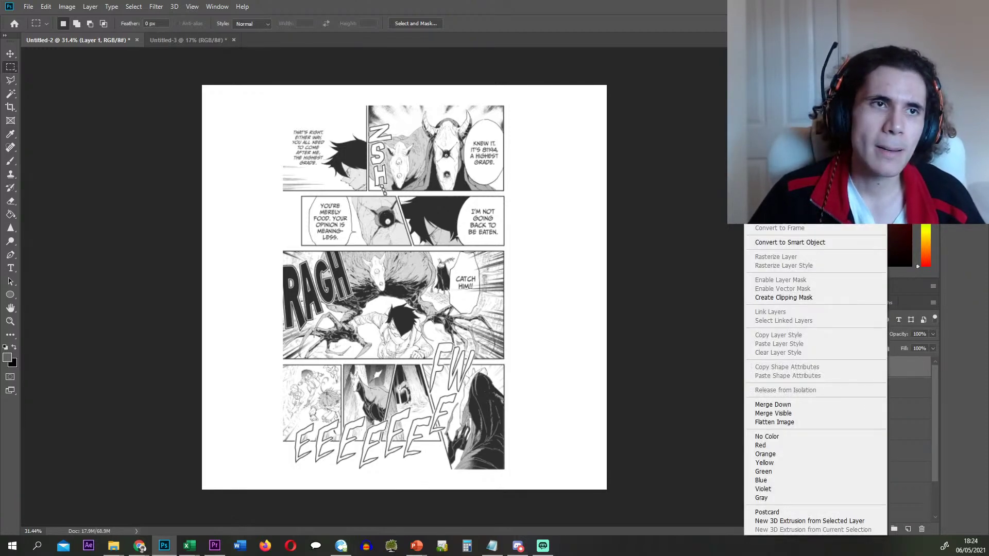
click(824, 187)
text(33)
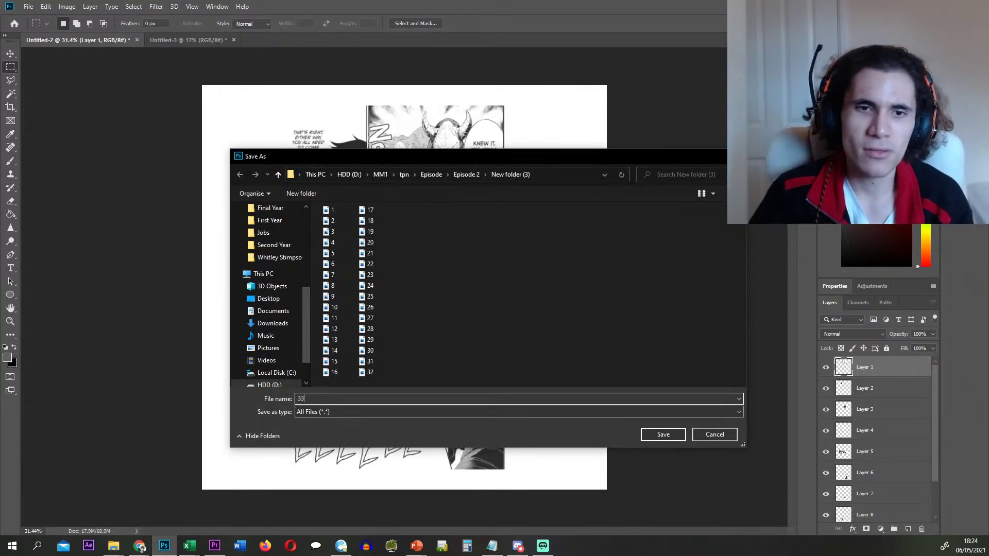
key(Return)
key(Delete)
- Export the panels on Layer 2 and Layer 3 as the next numbered images, deleting each layer after its export
right_click(879, 362)
click(783, 187)
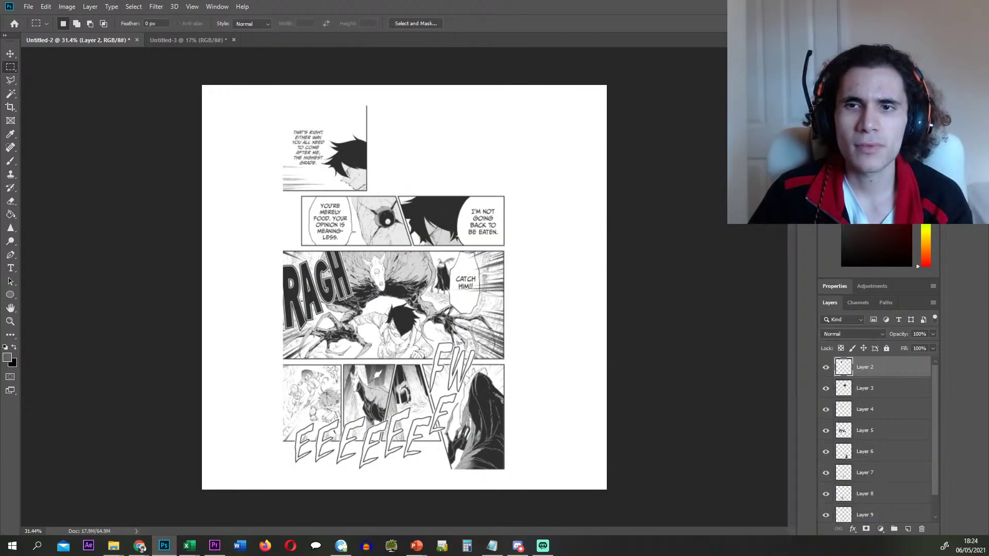
key(Return)
key(Delete)
right_click(879, 367)
click(782, 187)
key(Return)
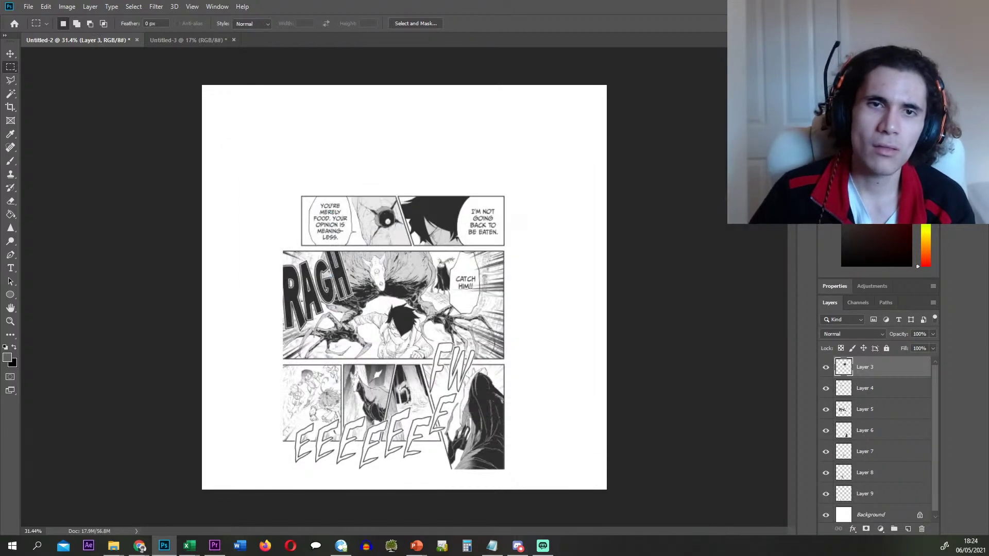
key(Delete)
- Export the panels on Layer 4 and Layer 5 as the next numbered images, deleting each layer after its export
right_click(880, 367)
click(783, 187)
key(Return)
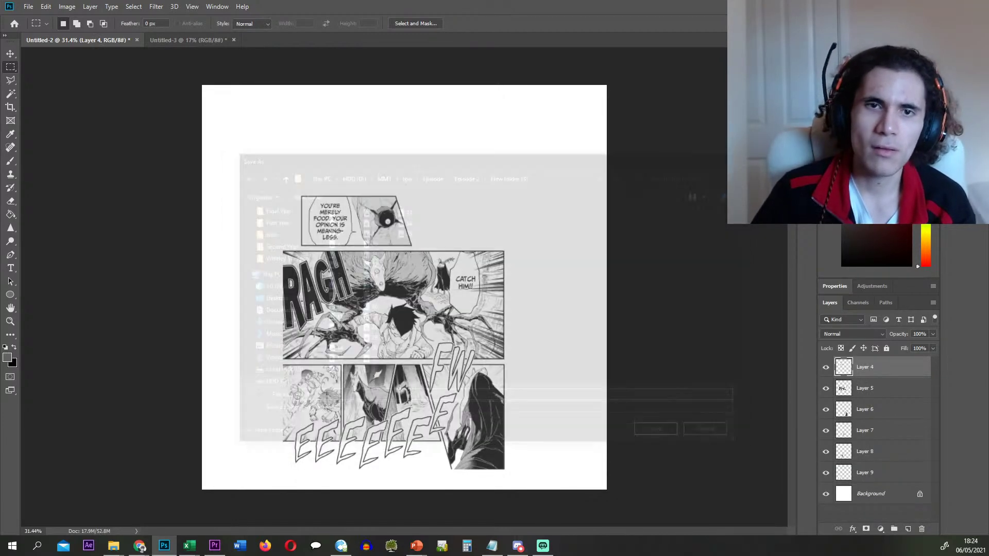
key(Delete)
right_click(880, 367)
click(783, 187)
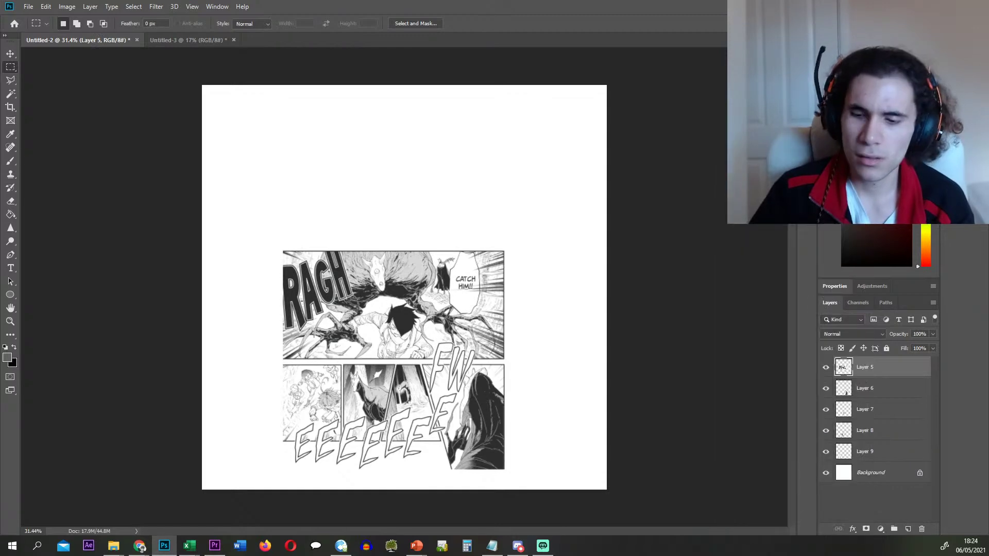
key(Return)
key(Delete)
- Export the panels on Layer 6 and Layer 7 as the next numbered images, deleting each layer after its export
right_click(879, 367)
click(783, 187)
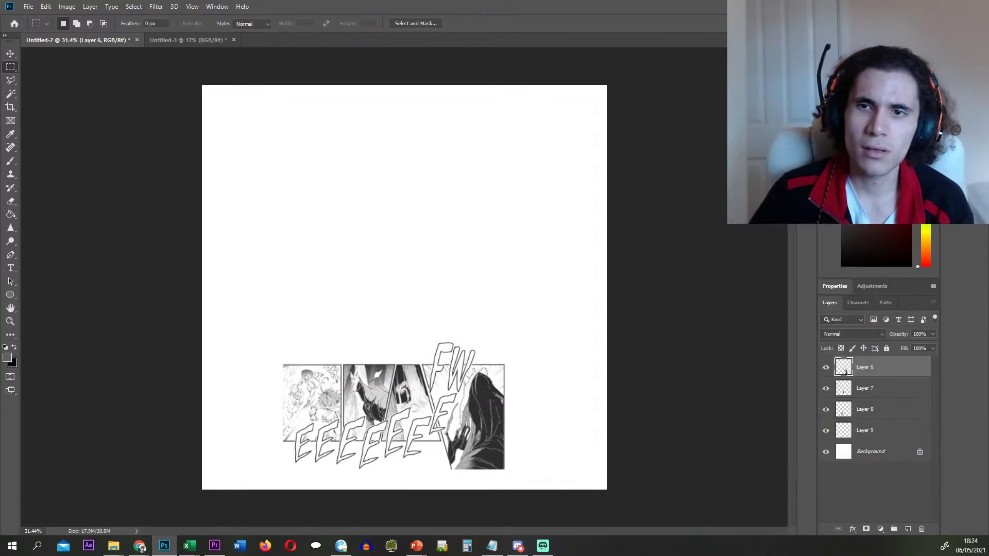
key(Return)
key(Delete)
right_click(887, 367)
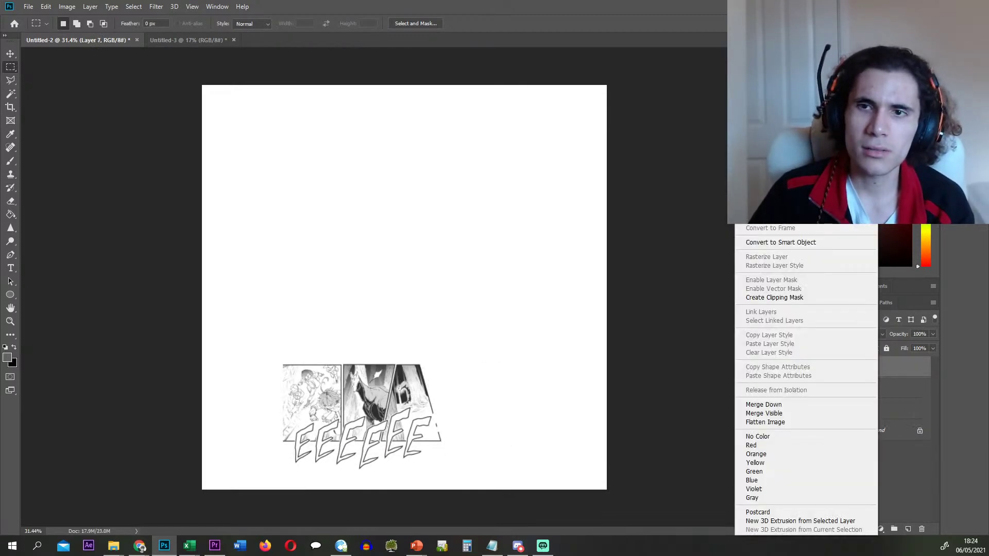
click(783, 187)
key(Return)
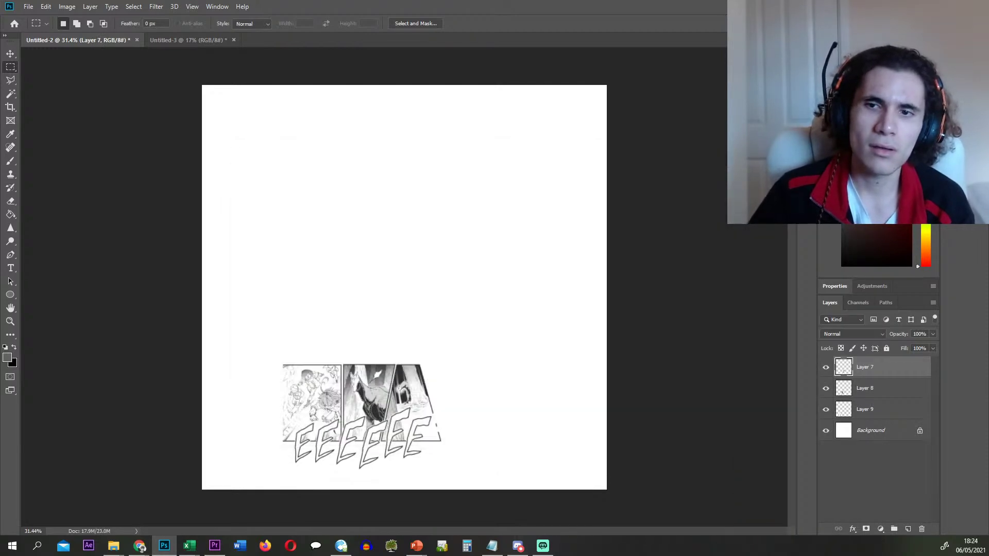
key(Delete)
- Export the panels on Layer 8 and Layer 9 as the next numbered images, deleting each layer after its export
right_click(874, 369)
click(783, 187)
key(Return)
key(Delete)
right_click(874, 368)
click(783, 187)
text(4)
key(Return)
key(Delete)
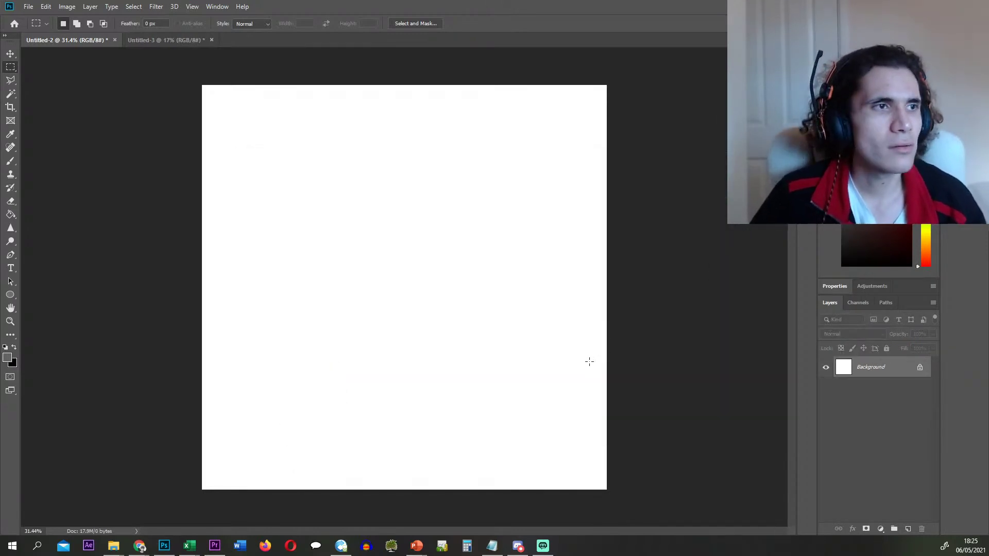
- Place manga page p190 of chapter c043 from the file folder onto the empty canvas at its default size
key(alt+Tab)
drag(571, 214, 400, 155)
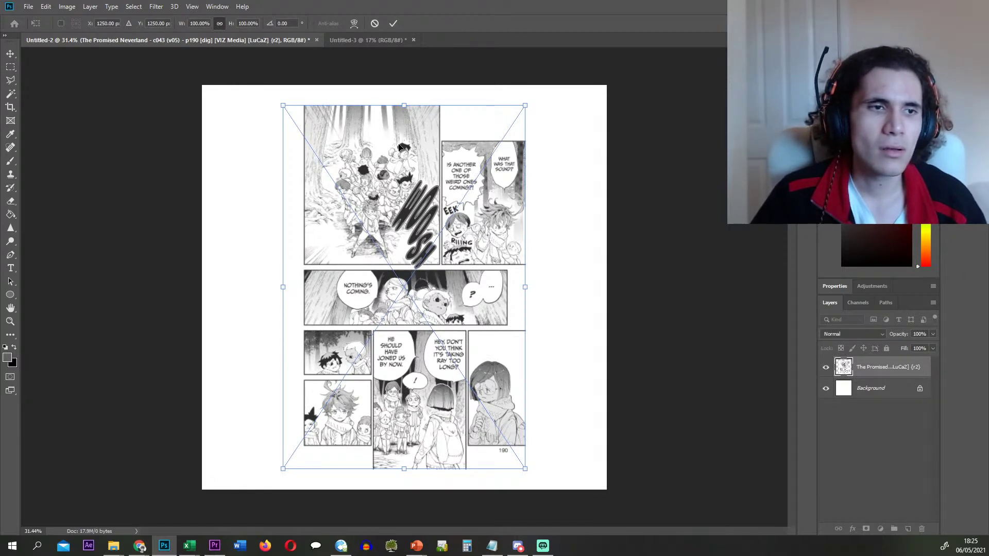
click(393, 23)
- Select the "What was that sound?" panel with a rectangular marquee and move it onto its own hidden layer
key(m)
scroll(463, 124, up, 6)
scroll(464, 124, up, 10)
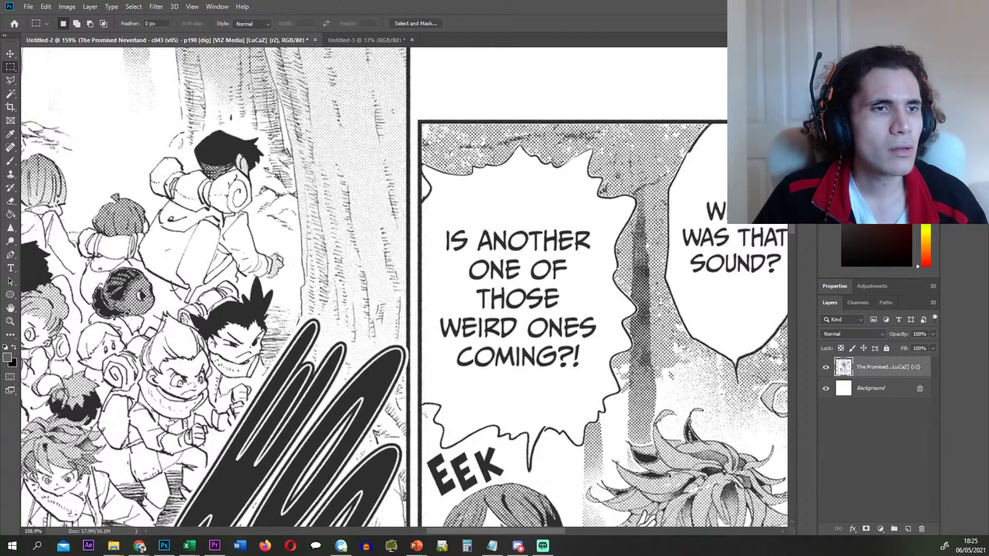
scroll(382, 237, down, 5)
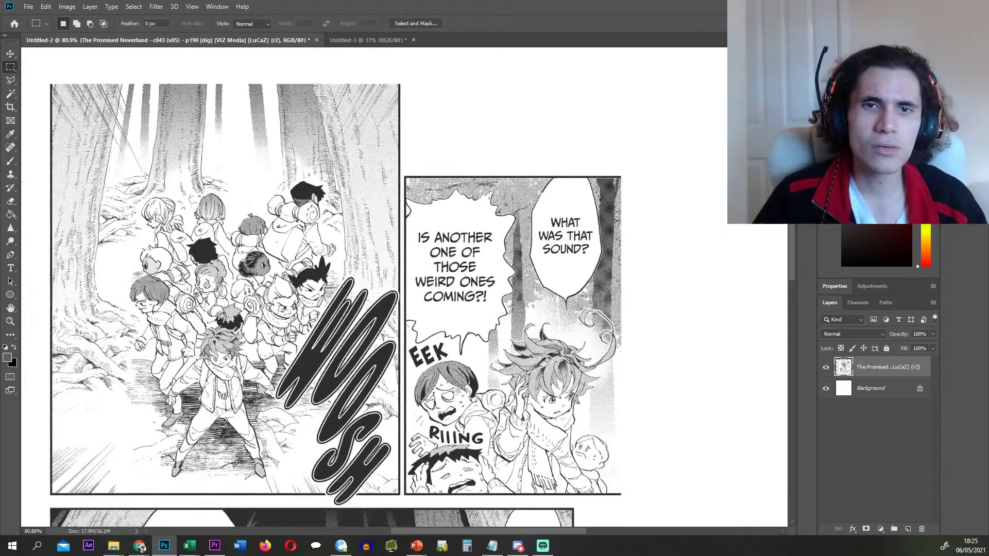
scroll(619, 183, up, 5)
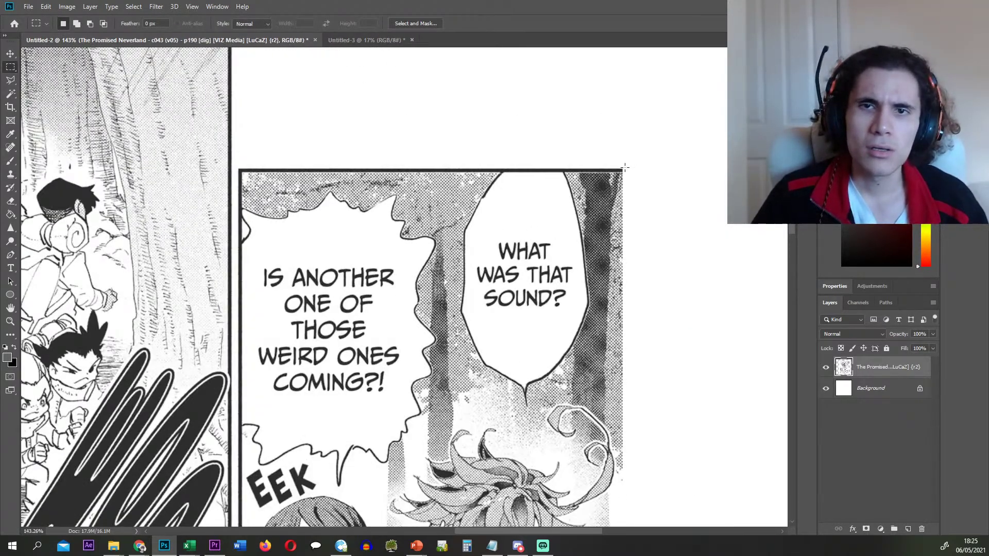
drag(624, 166, 237, 479)
scroll(400, 387, down, 6)
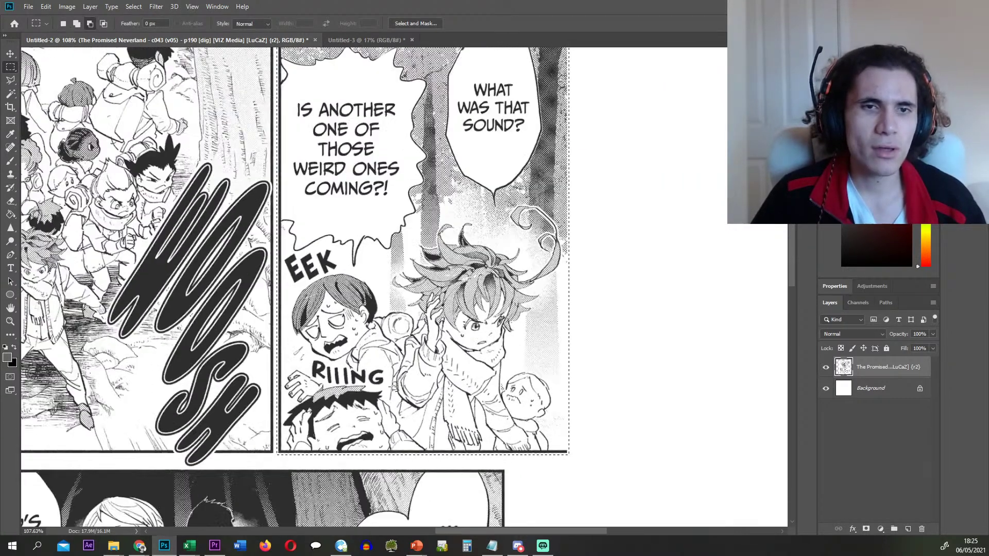
key(ctrl+x)
key(ctrl+shift+v)
click(859, 392)
click(826, 367)
- Select the large forest group panel including its protruding "WOOSH" lettering and move it onto its own hidden layer
key(ctrl+0)
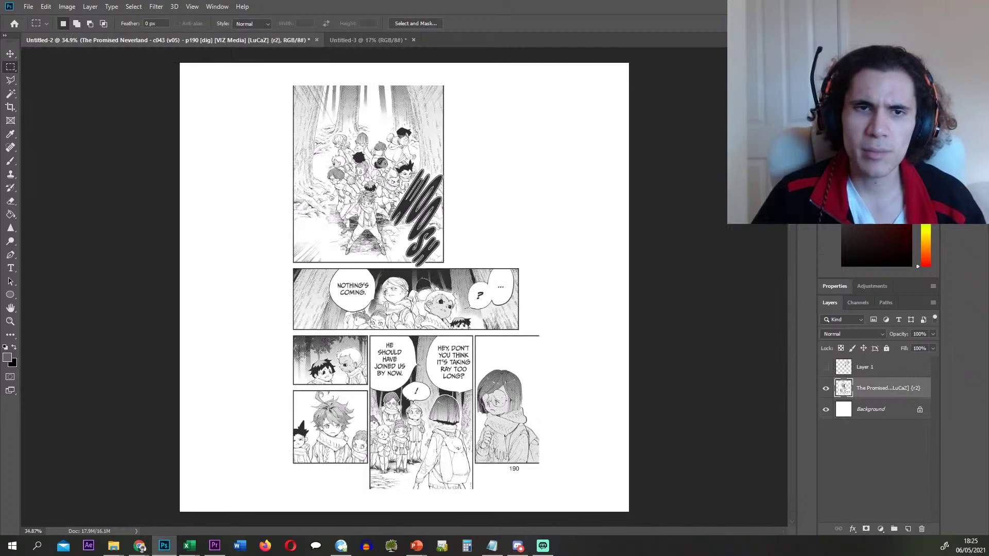
scroll(293, 84, up, 5)
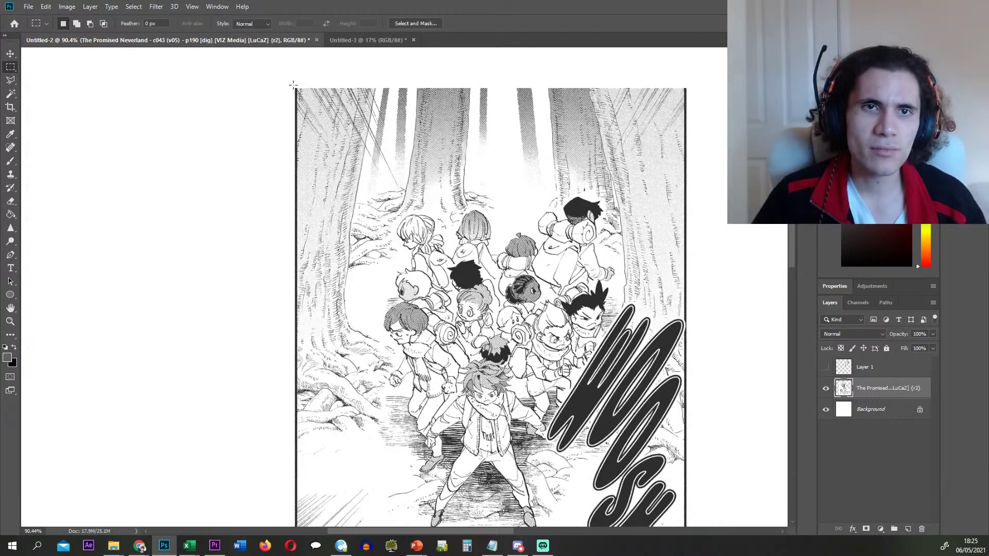
drag(292, 84, 689, 480)
scroll(652, 465, down, 1)
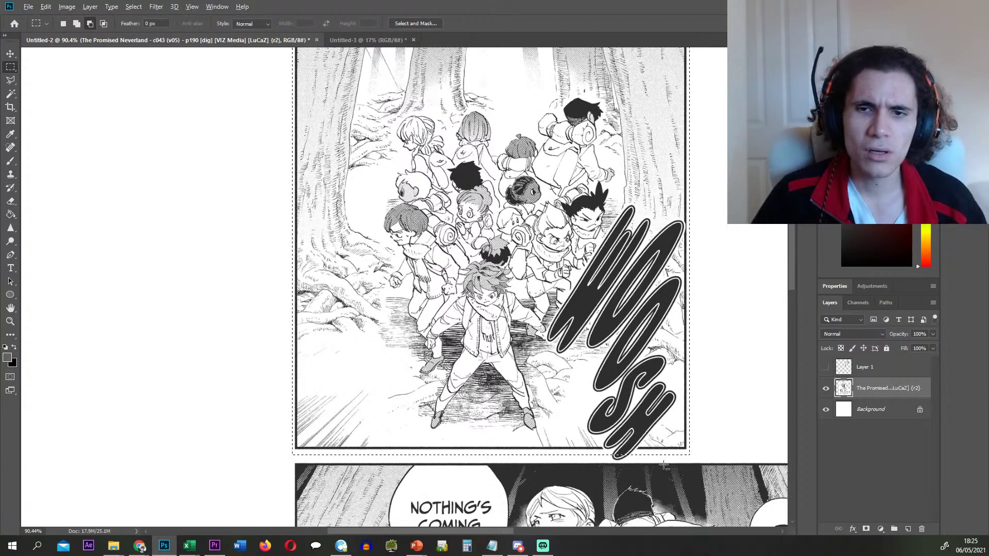
scroll(636, 462, up, 12)
drag(624, 419, 503, 459)
key(ctrl+x)
scroll(521, 397, down, 13)
key(ctrl+v)
click(874, 410)
click(826, 387)
key(Delete)
- Select the wide "Nothing's coming" panel with a rectangular marquee and move it onto its own hidden layer
scroll(753, 409, down, 3)
drag(753, 251, 256, 390)
key(ctrl+x)
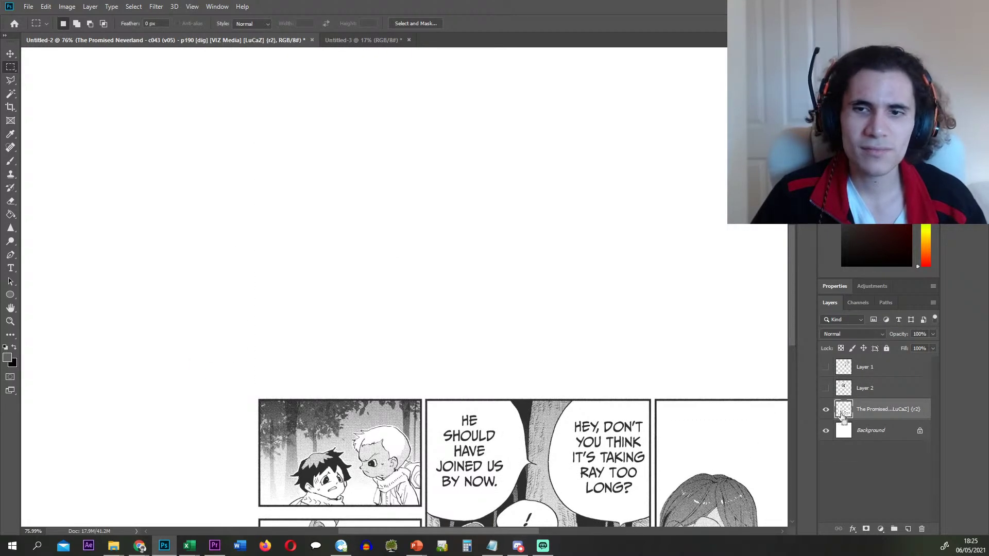
key(ctrl+v)
click(874, 430)
click(826, 410)
scroll(356, 261, down, 4)
scroll(474, 292, down, 1)
scroll(474, 292, up, 5)
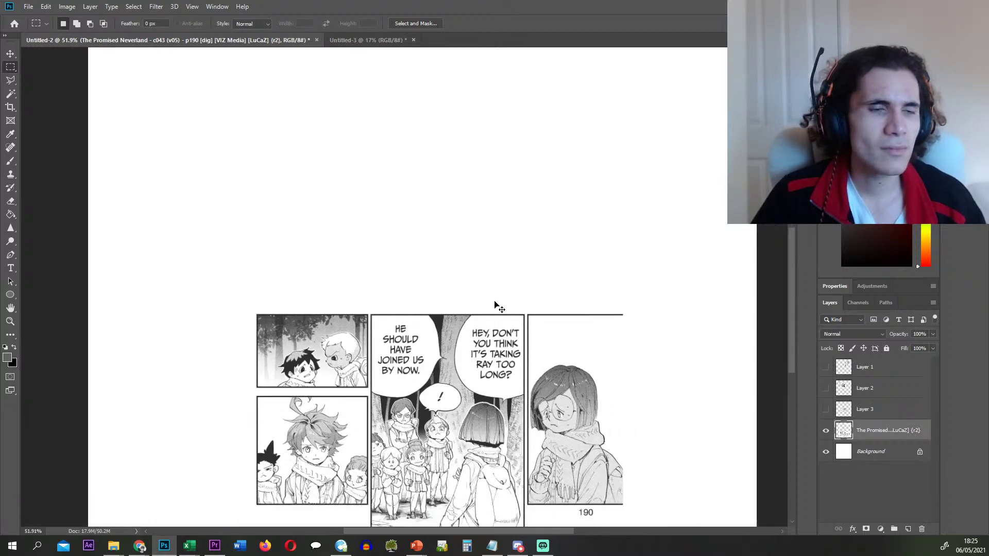
- Select the panel of the girl with glasses and scarf above the page number and move it onto its own hidden layer
scroll(571, 290, up, 6)
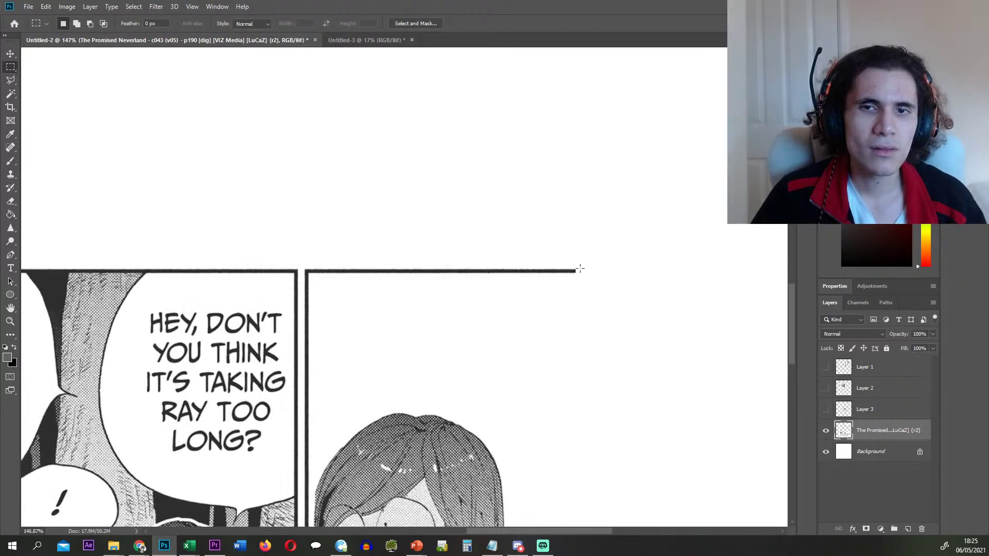
drag(579, 266, 303, 383)
scroll(445, 294, down, 10)
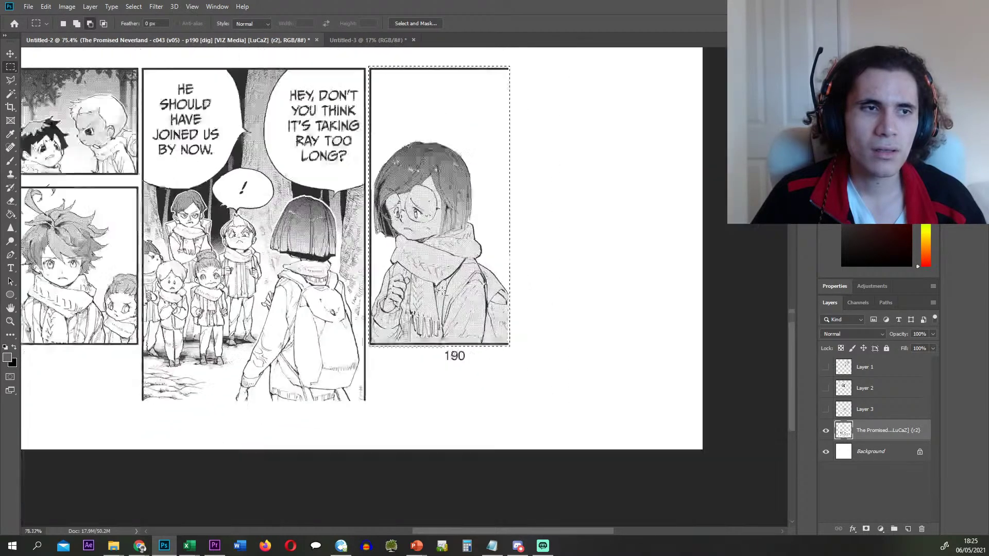
scroll(445, 293, down, 1)
key(ctrl+j)
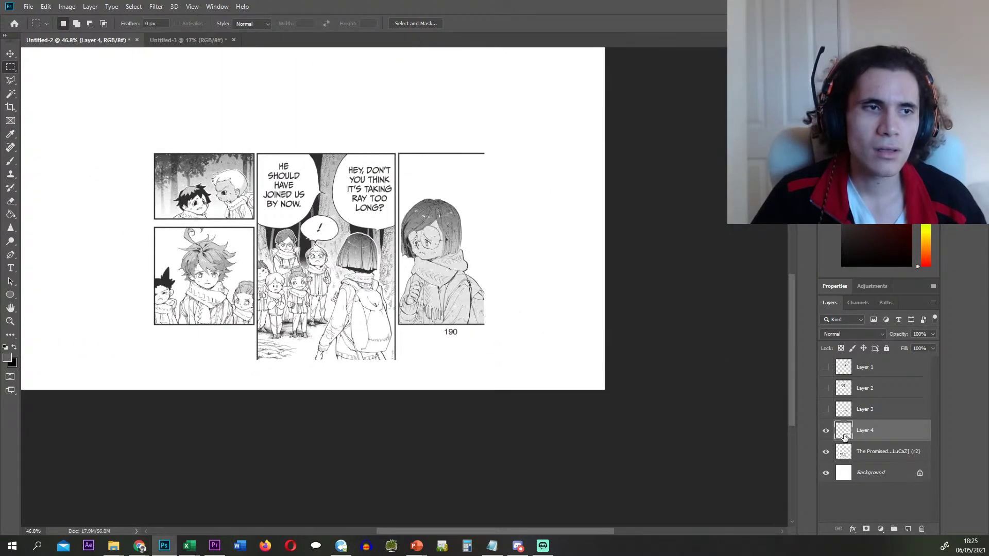
click(870, 452)
click(825, 430)
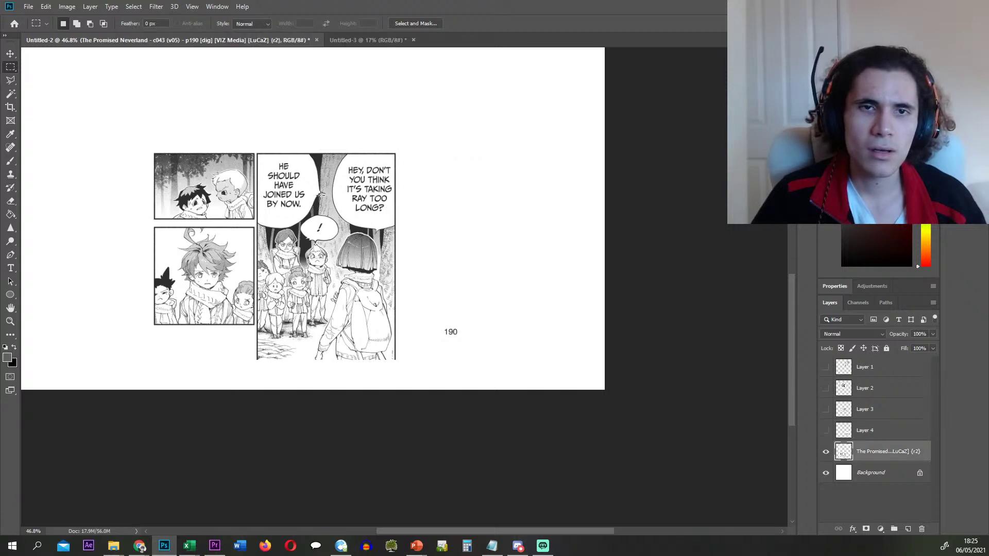
scroll(300, 184, up, 9)
scroll(233, 149, up, 3)
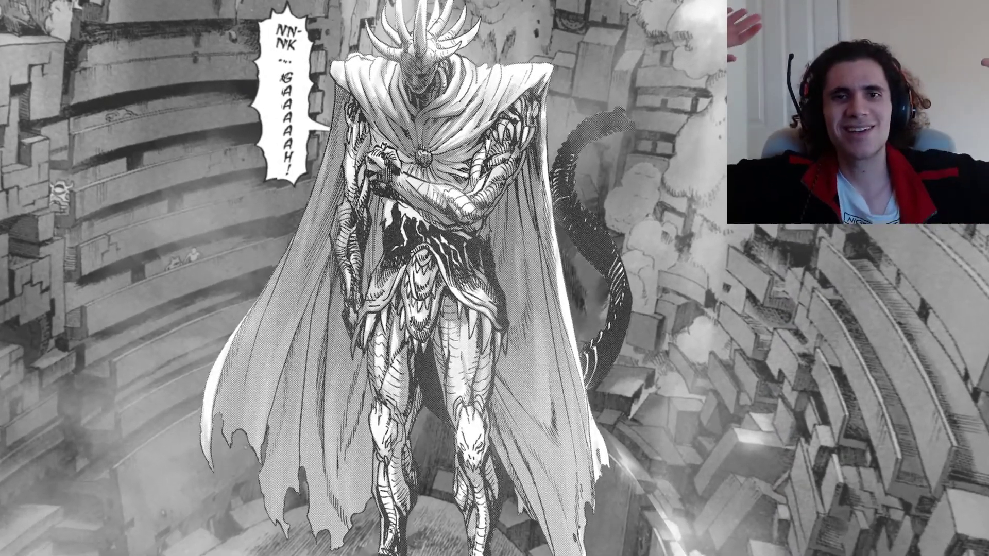
- Replay the peepoglad animated manga clip from its beginning
key(space)
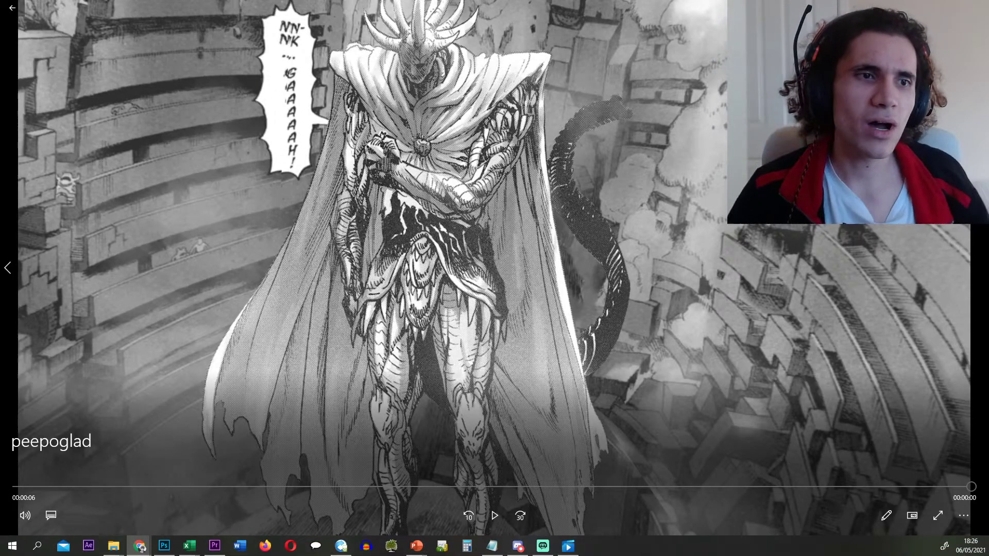
key(space)
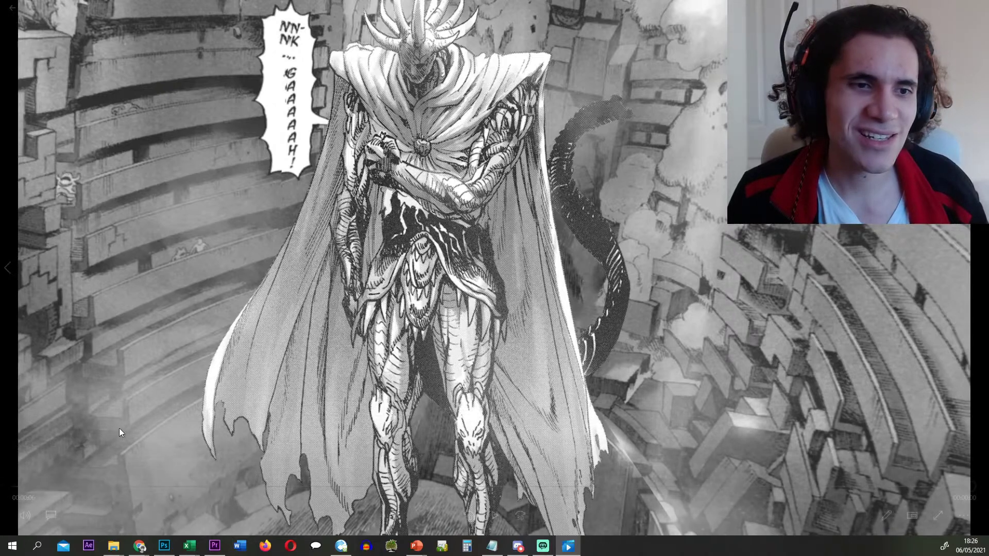
click(22, 487)
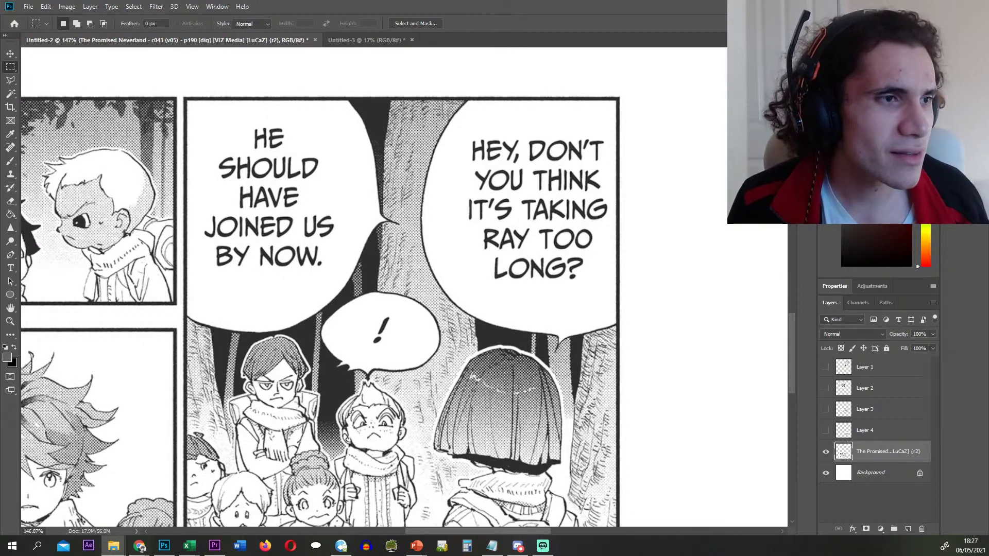
- Switch to the MM1\3D image folder, open page image 1 in Photos and examine the pages through 3.5, comparing 3.4 with 3.5
drag(0, 141, 551, 1)
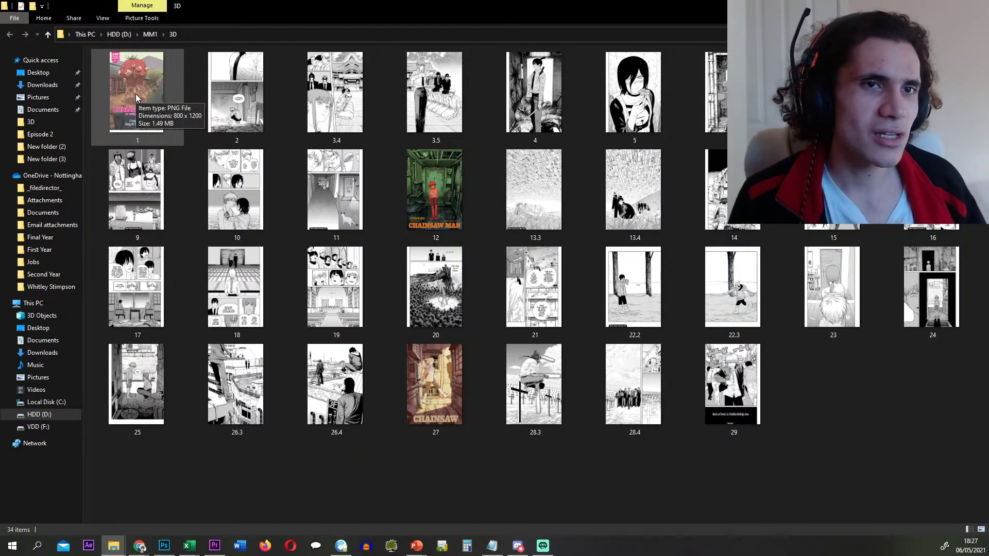
double_click(136, 96)
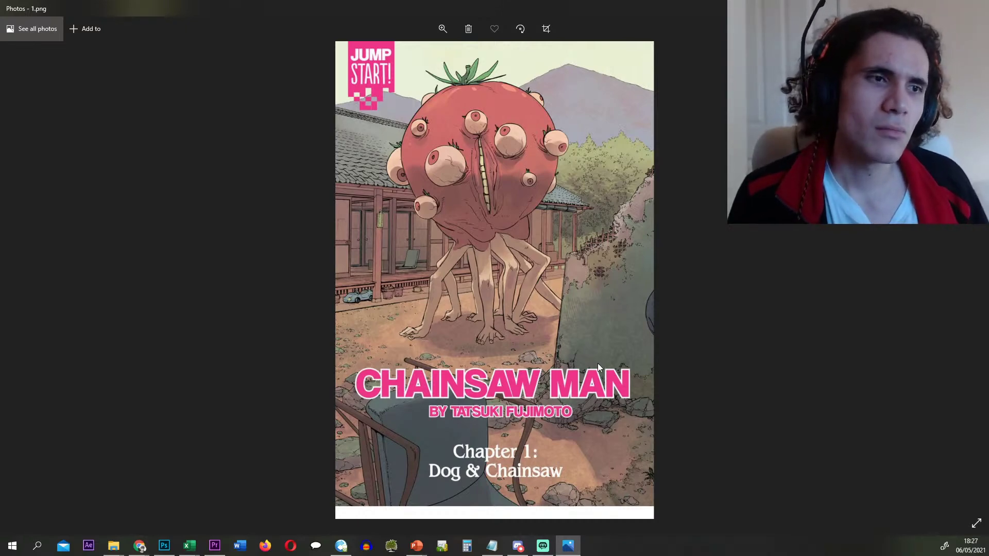
key(Right)
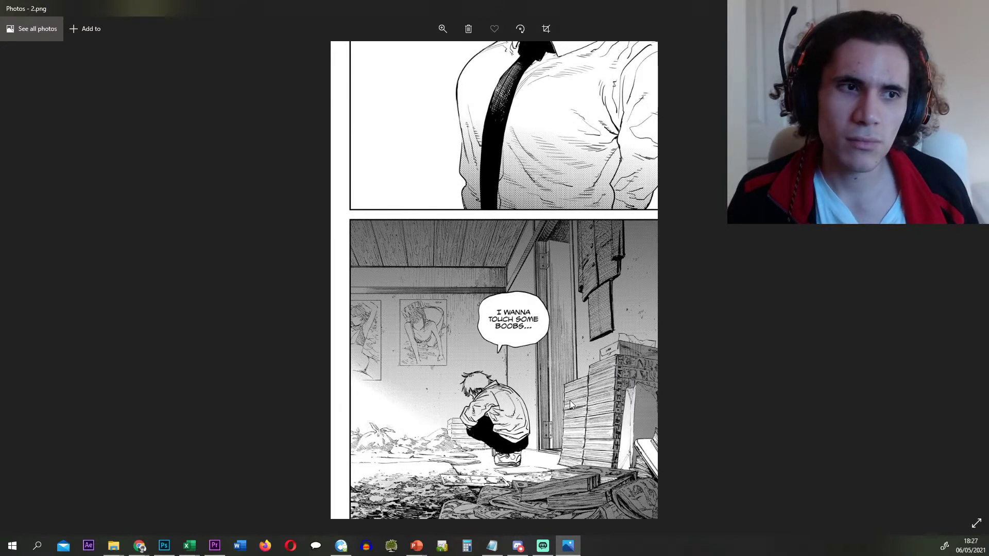
key(Right)
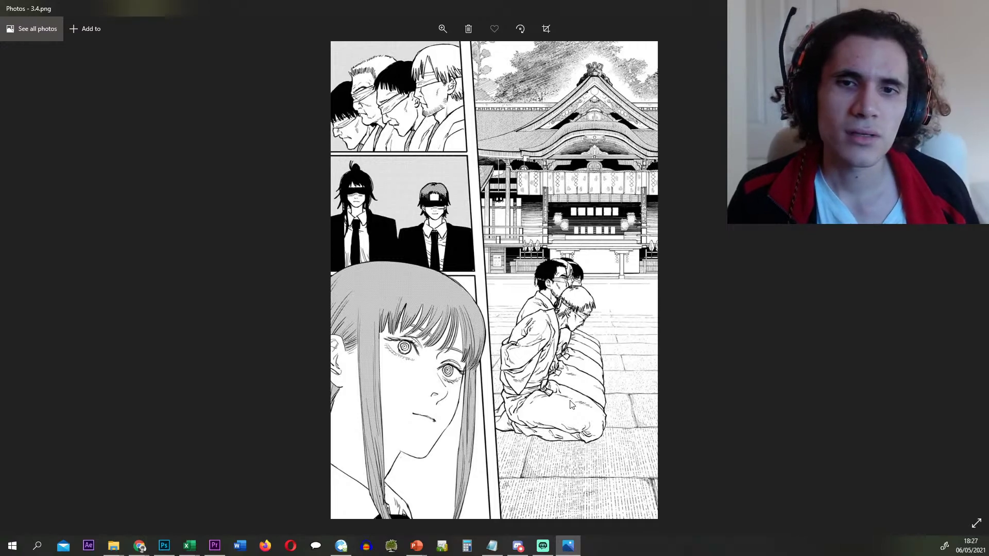
key(Right)
key(Right)
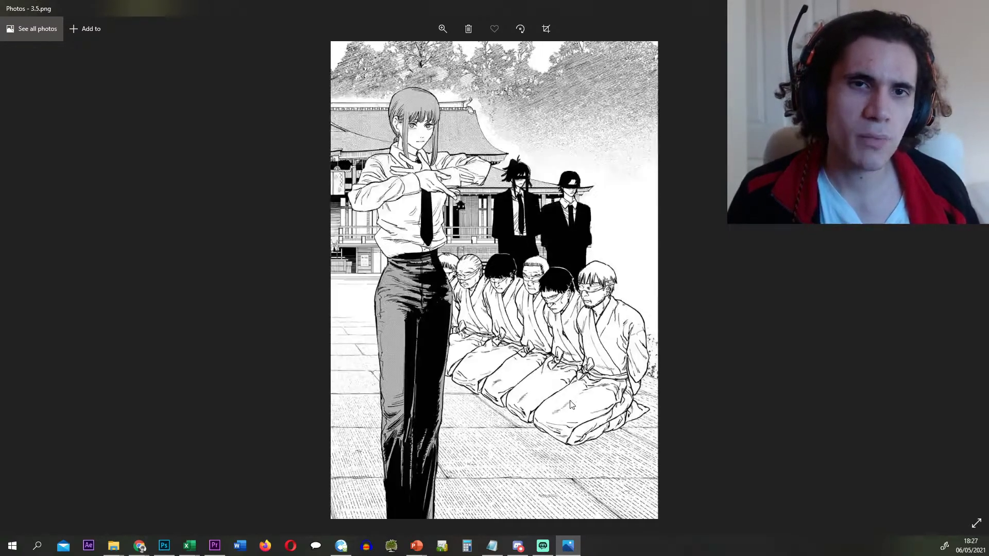
key(Left)
key(Right)
key(Left)
key(Right)
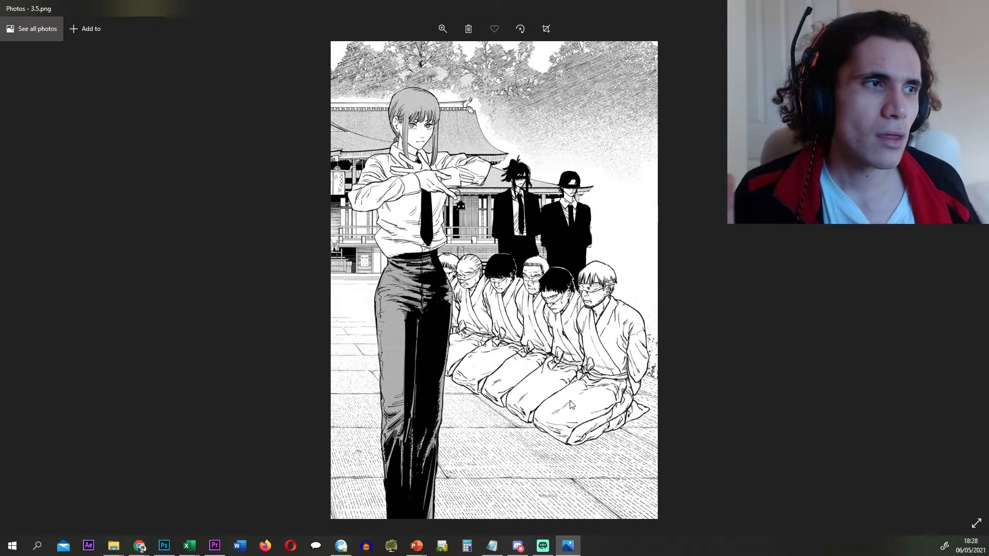
- Examine the full-page artwork in images 4 to 8, one after another, and close the image viewer
key(Right)
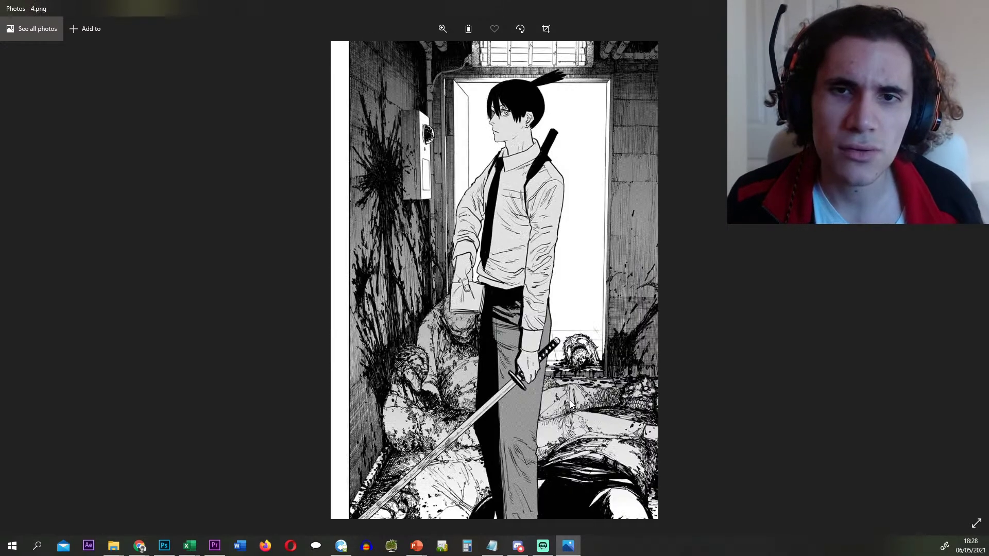
key(Right)
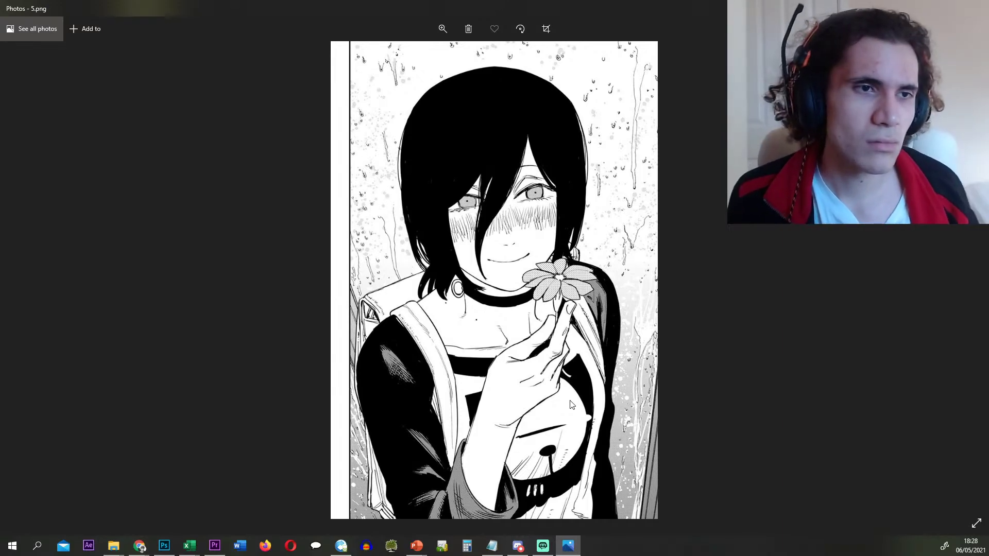
key(Right)
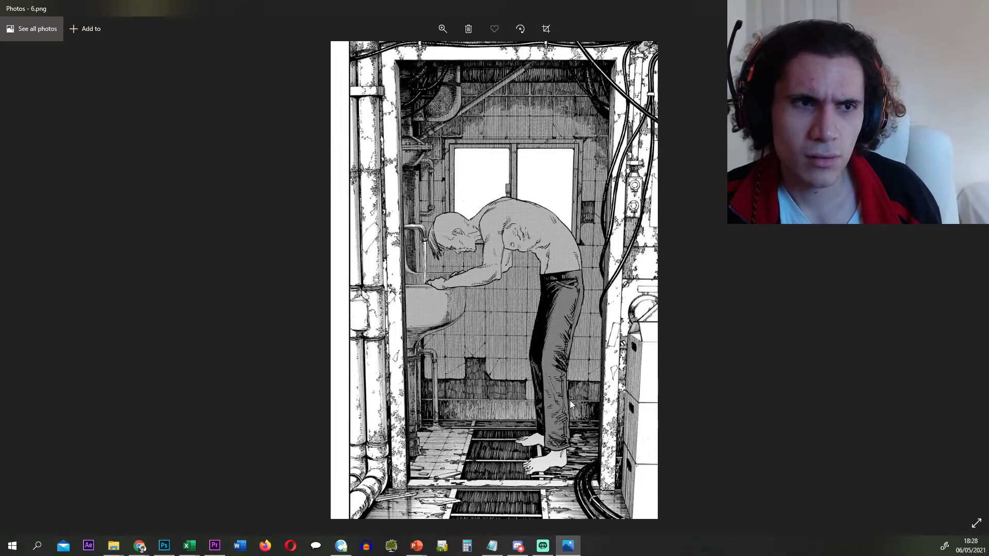
key(Right)
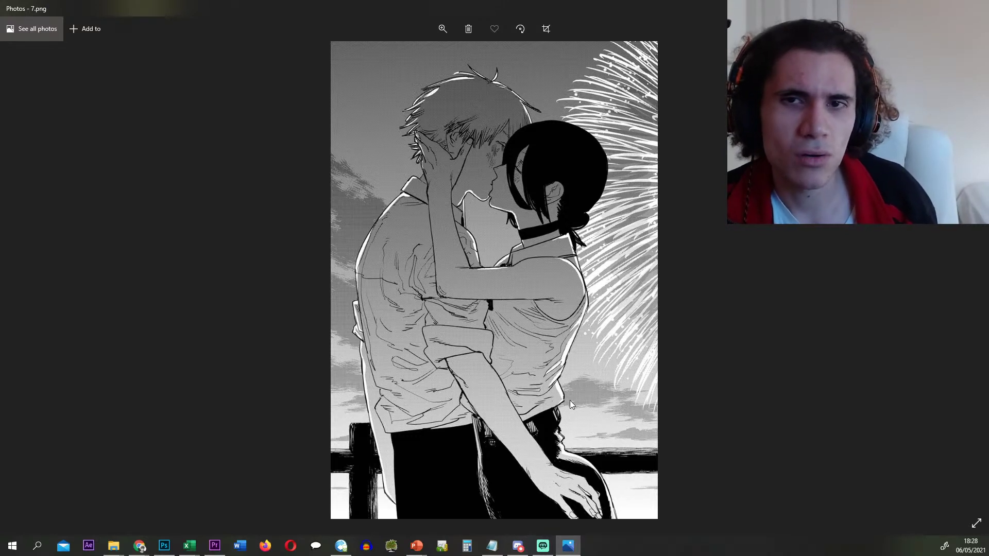
key(Right)
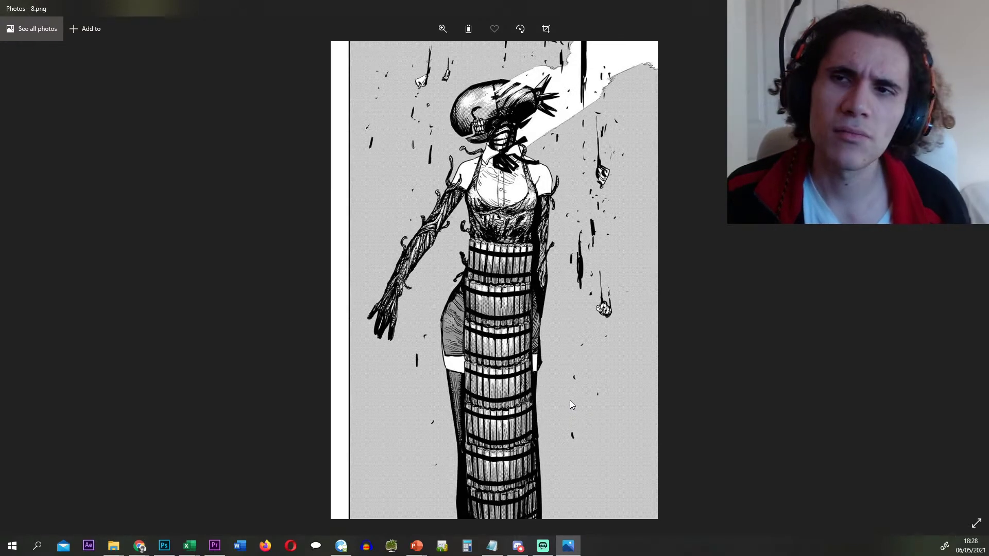
click(977, 8)
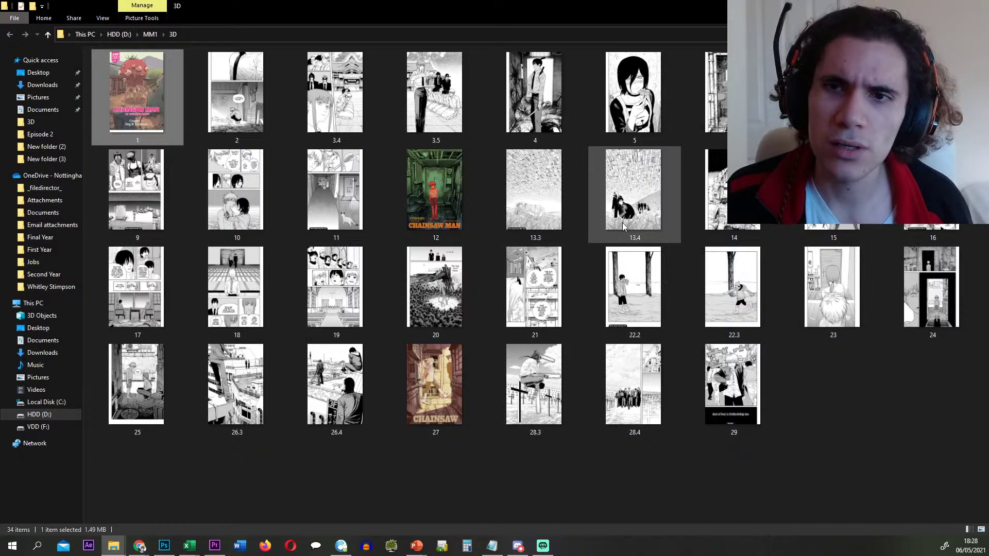
- Delete page images 8 and 5 from the 3D folder
click(932, 98)
key(Delete)
click(646, 106)
key(Delete)
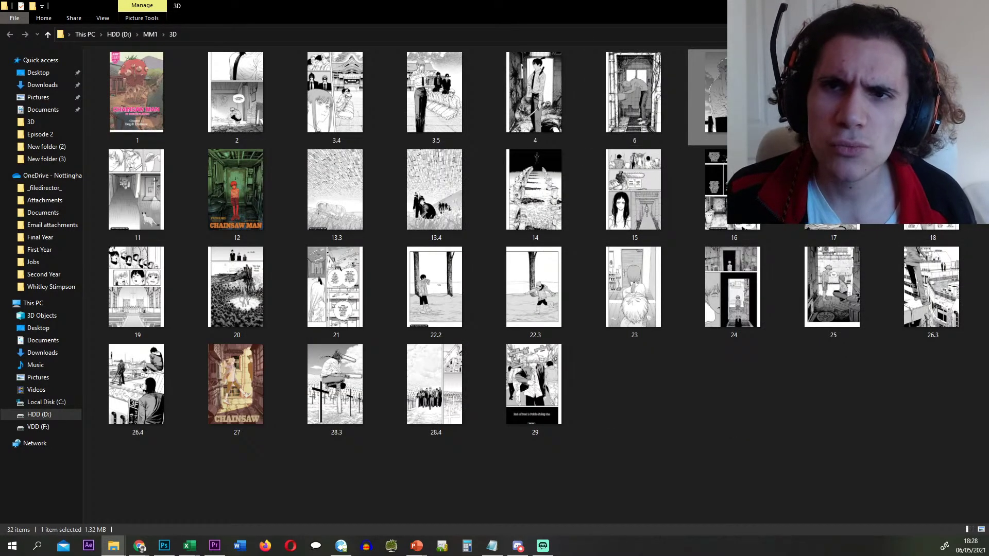
- Examine the Chainsaw Man page images from 9 through 13.3 for their depth and panel composition
double_click(832, 98)
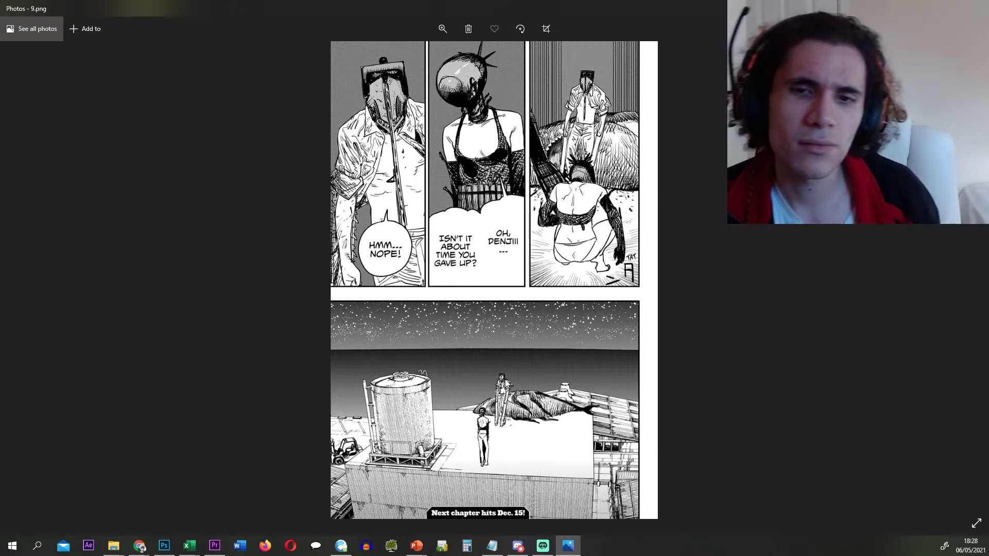
key(Right)
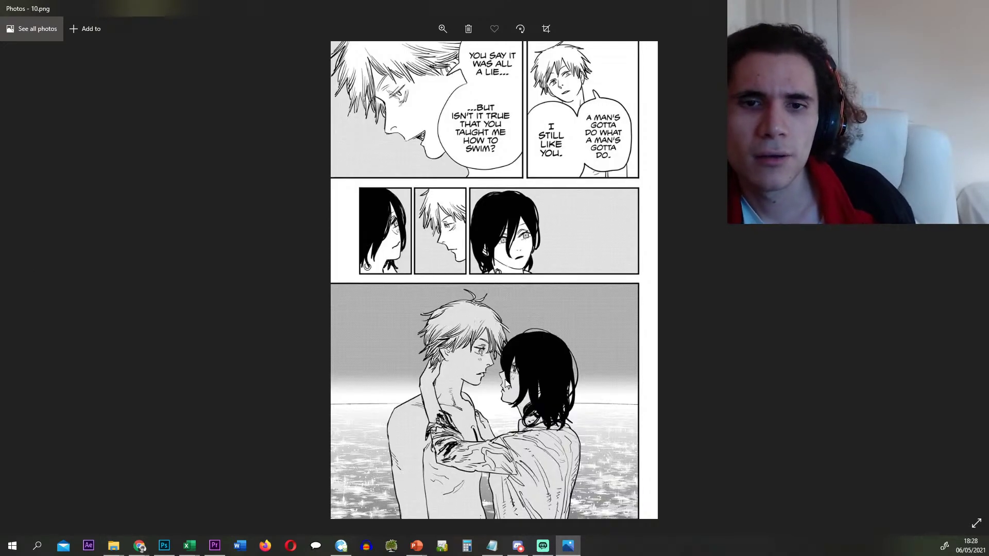
key(alt+F4)
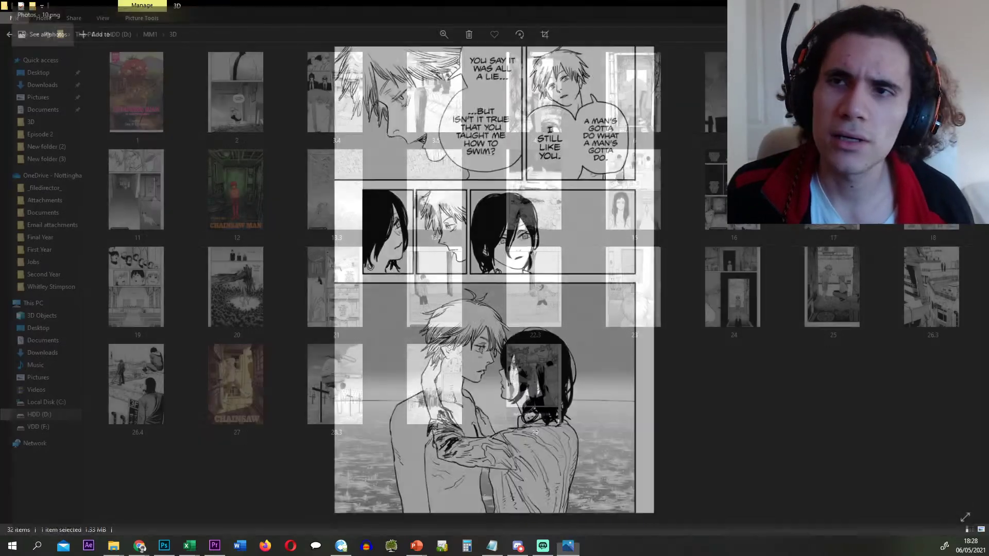
double_click(931, 93)
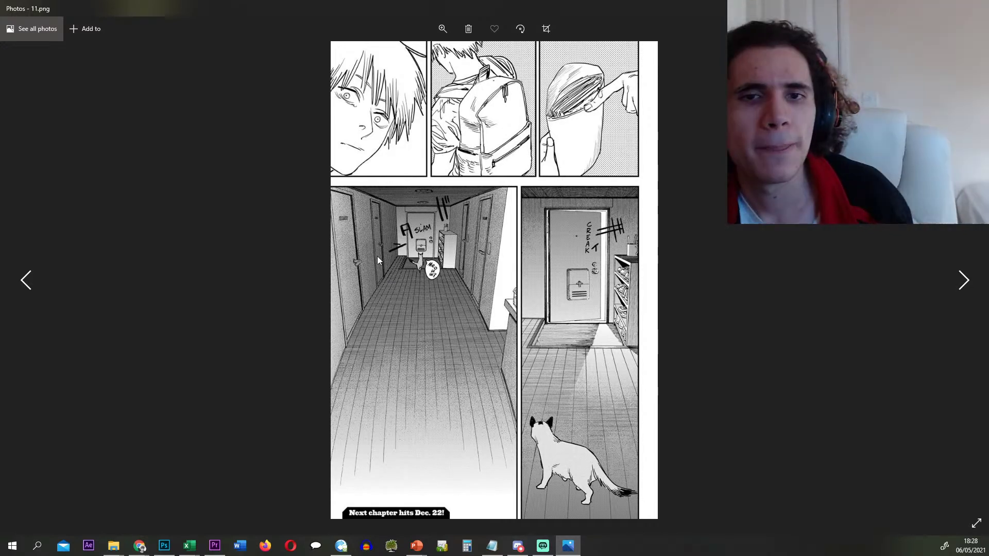
key(Right)
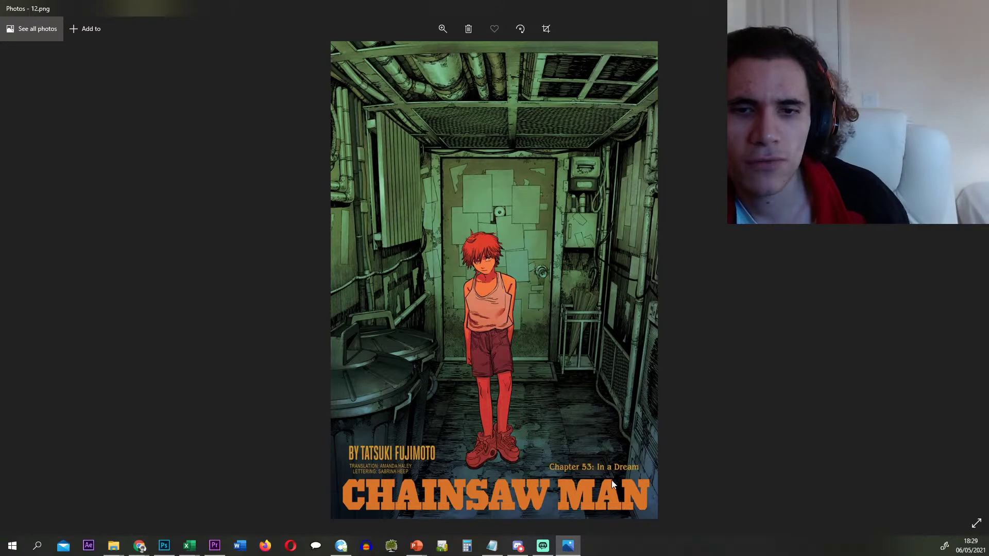
key(Right)
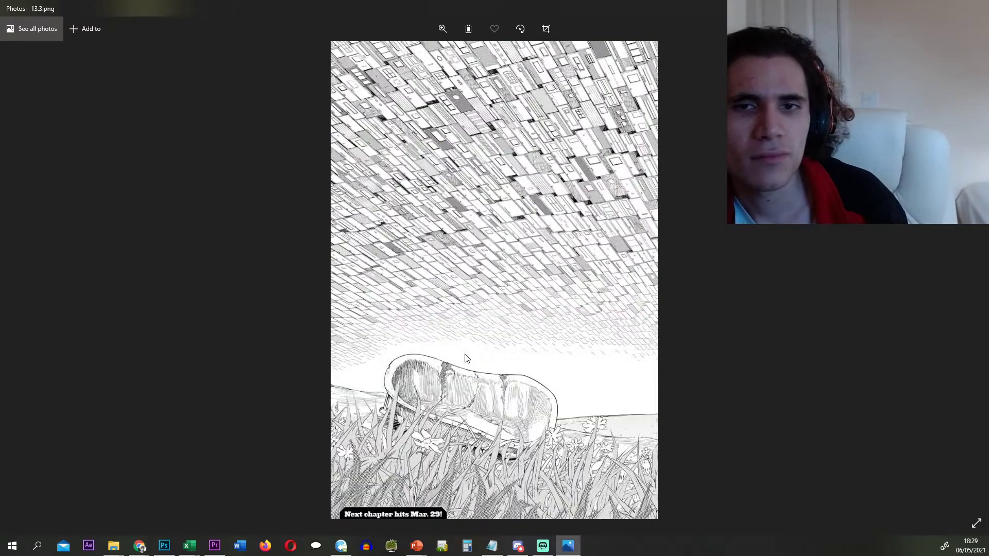
- Alternate repeatedly between page images 13.3 and 13.4 to compare their perspective and composition
key(Right)
key(Left)
key(Right)
key(Left)
key(Right)
key(Left)
key(Right)
key(Left)
key(Right)
key(Left)
key(Right)
key(Left)
key(Right)
key(Left)
key(Right)
key(Left)
key(Right)
key(Left)
key(Right)
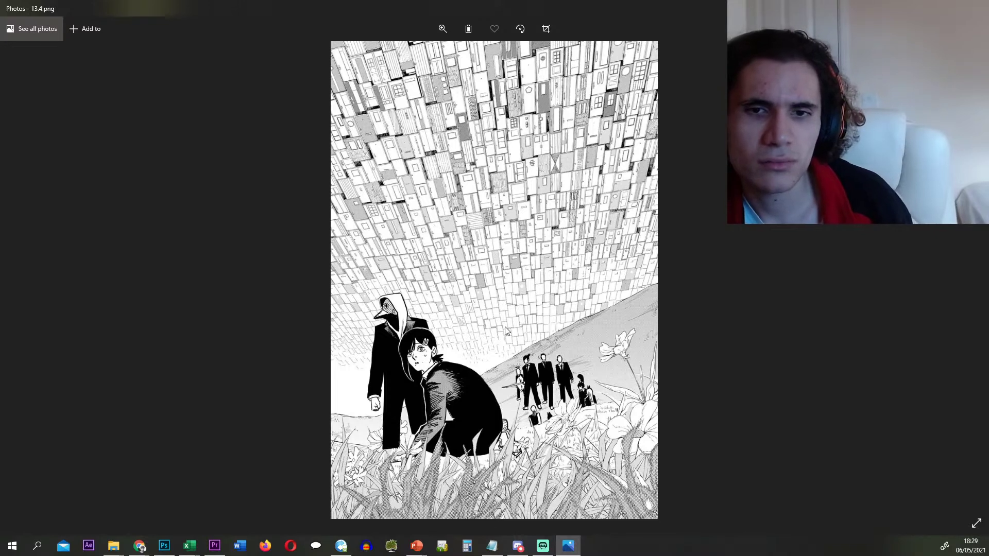
- Examine the Chainsaw Man page images from 14 through 22.2 for their depth, perspective and panel composition
key(Right)
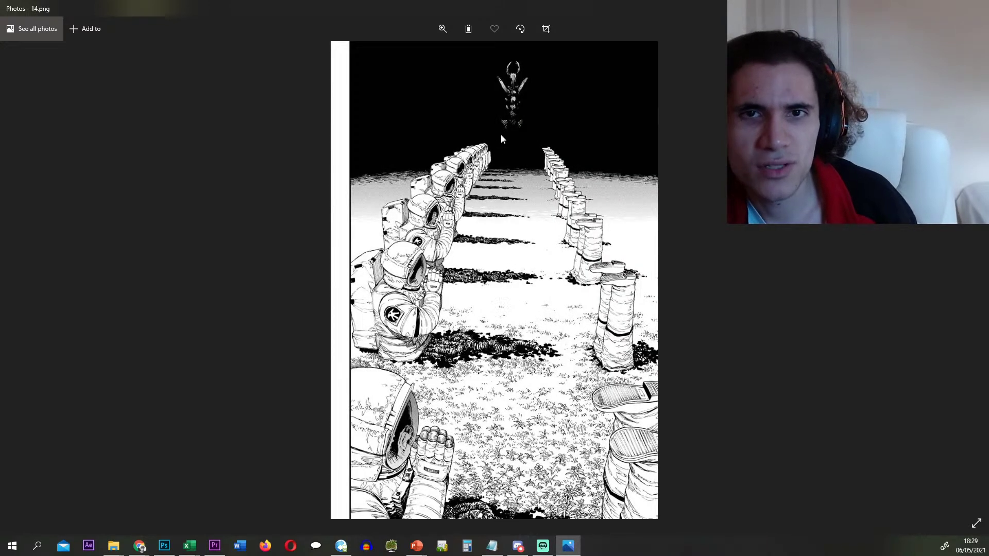
key(Right)
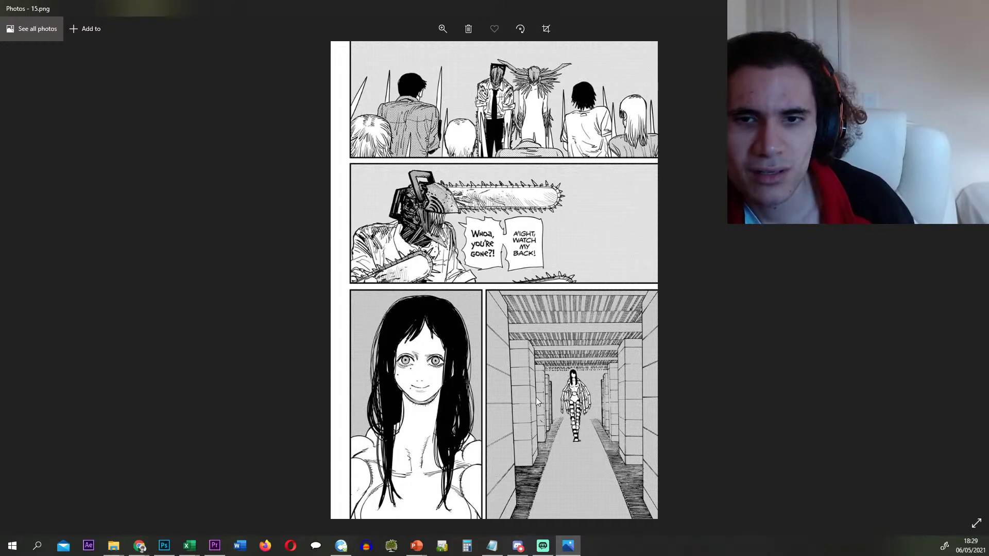
key(Right)
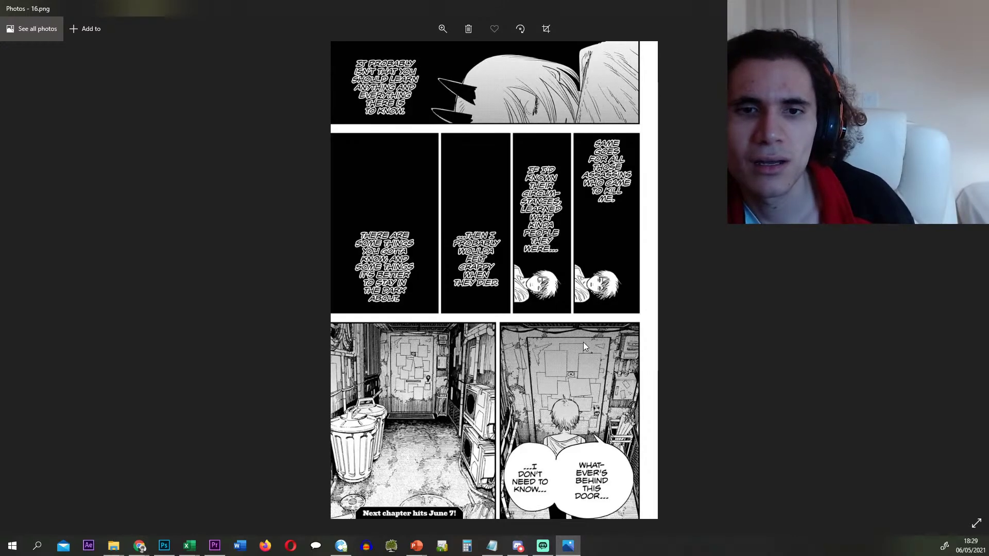
key(Right)
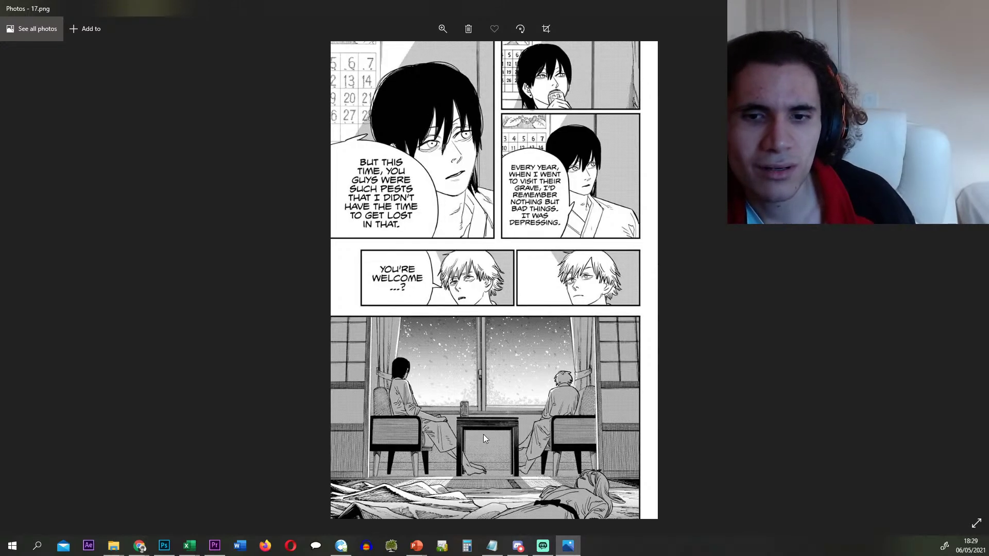
key(Right)
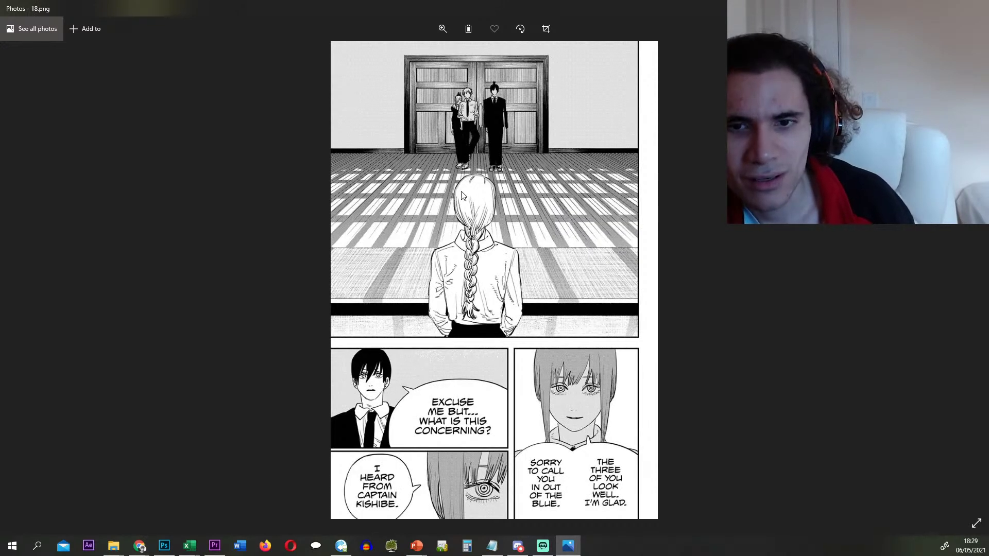
key(Right)
key(Right)
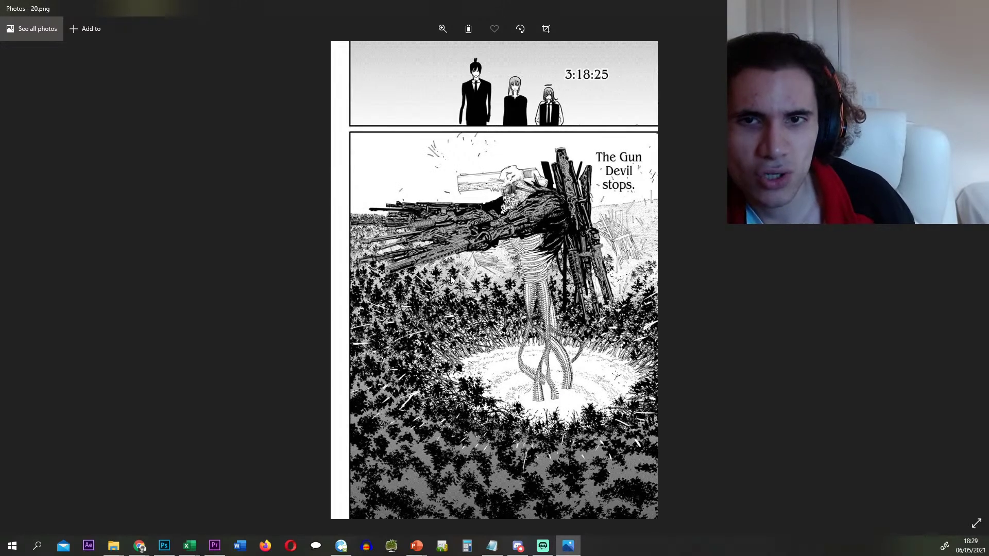
key(Right)
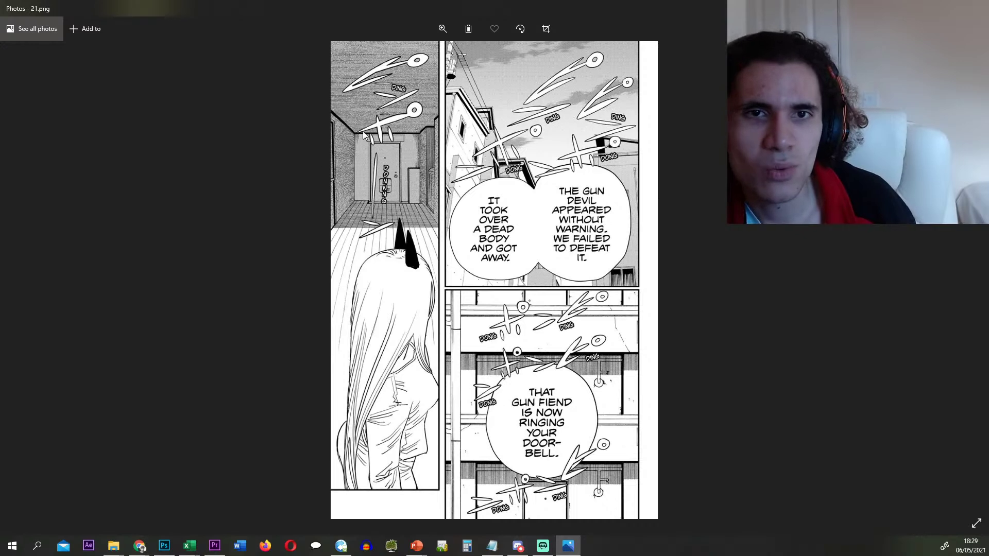
key(Right)
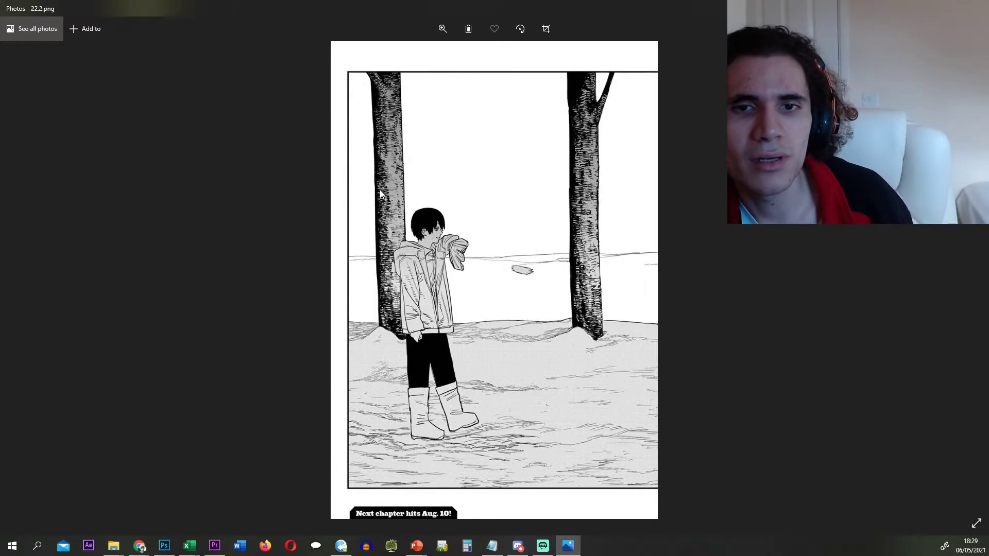
- Examine the remaining Chainsaw Man page images from 22.3 through 29 for their depth, and close the image viewer
key(Right)
key(Right)
key(Right)
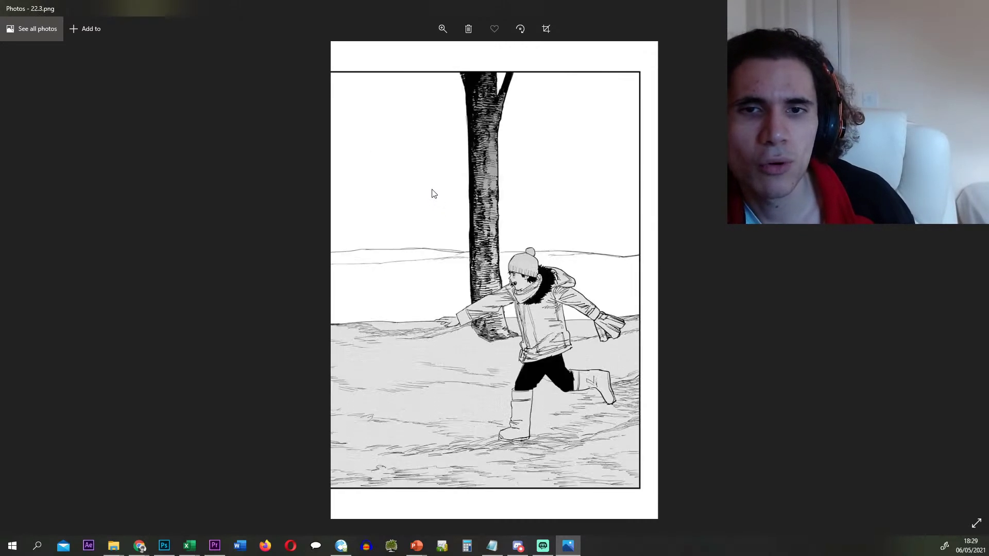
key(Right)
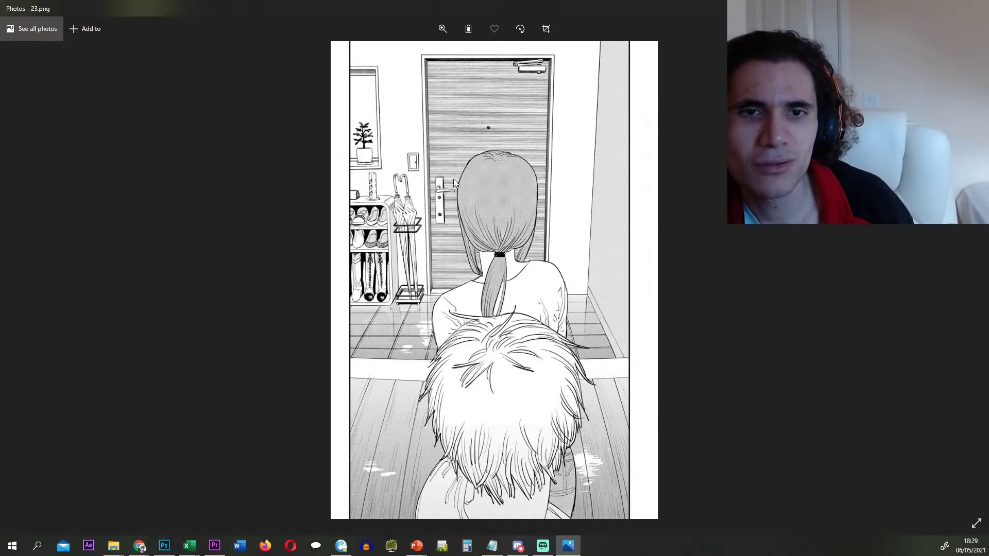
key(Right)
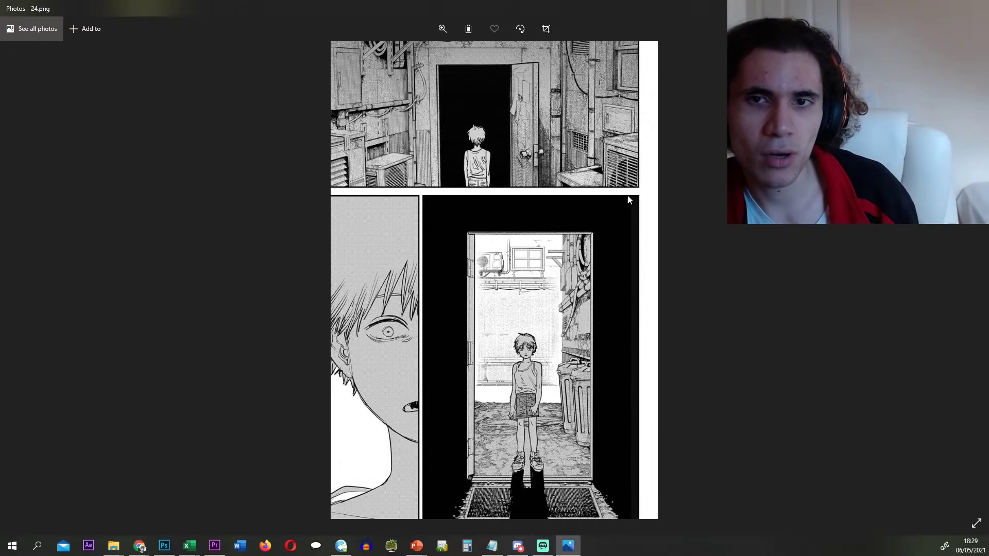
key(Right)
key(Right)
key(Right)
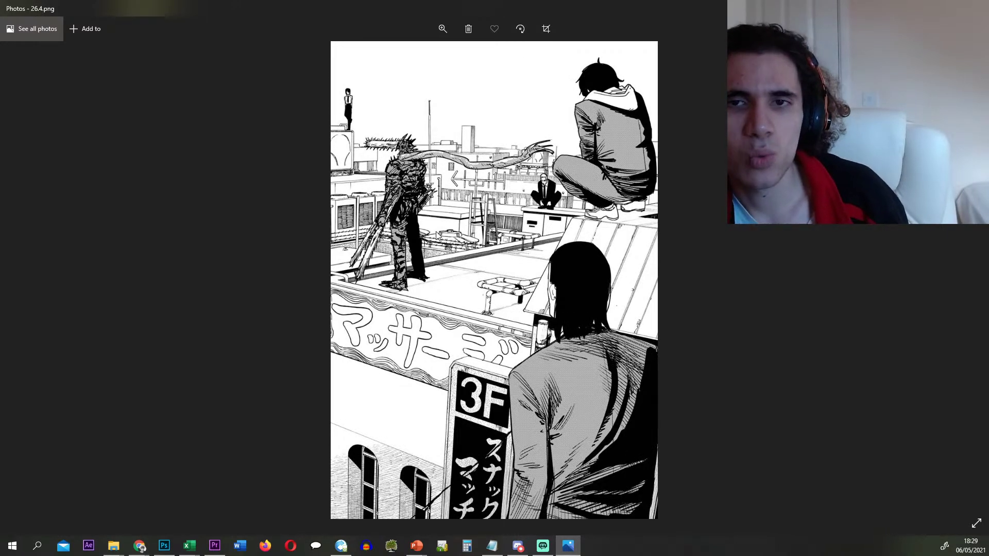
key(Right)
key(Right)
key(Right)
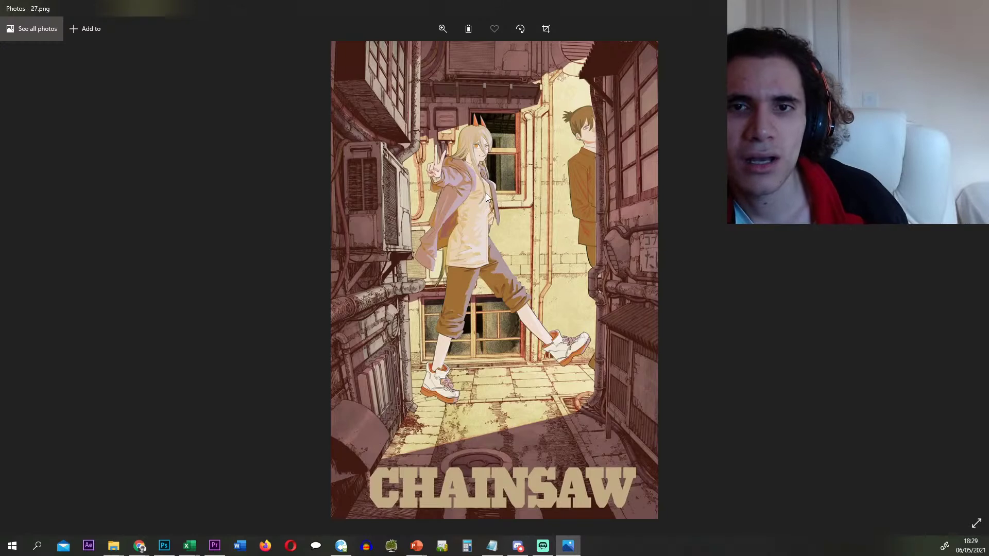
key(Right)
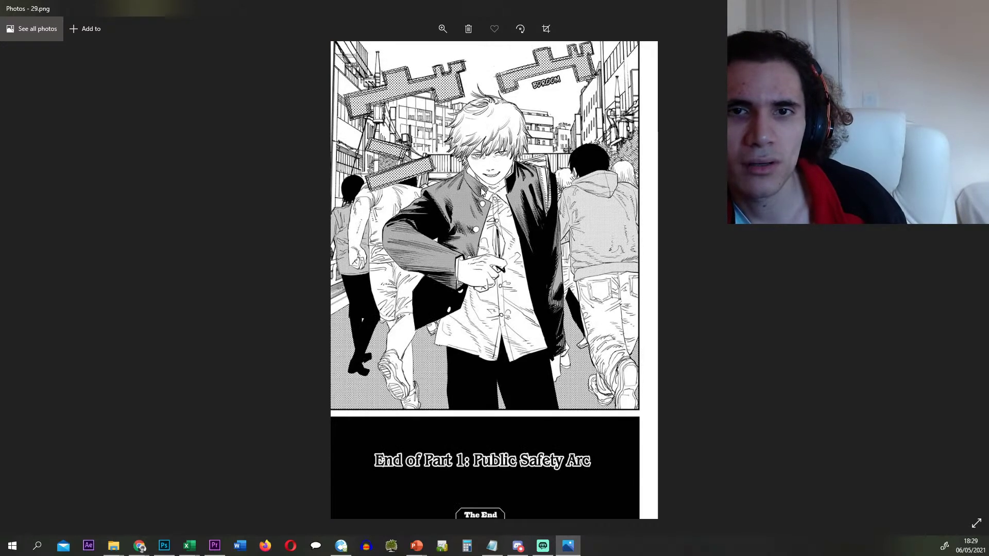
click(977, 9)
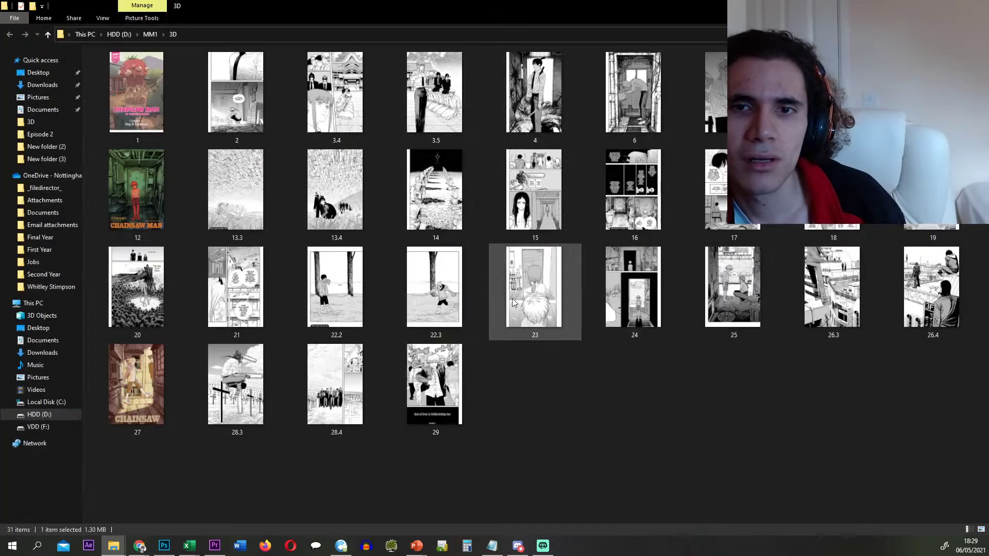
- Select all images in the 3D folder except 13.3, 13.4, 22.2, 22.3, 26.3 and 28.3 for a page count, and clear the selection
click(476, 380)
key(ctrl+a)
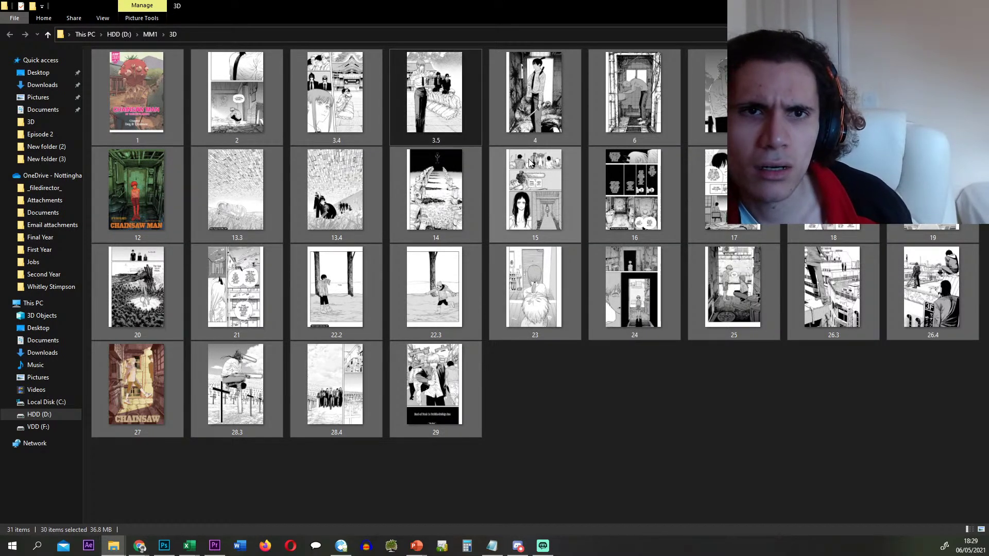
ctrl+click(526, 172)
ctrl+click(242, 208)
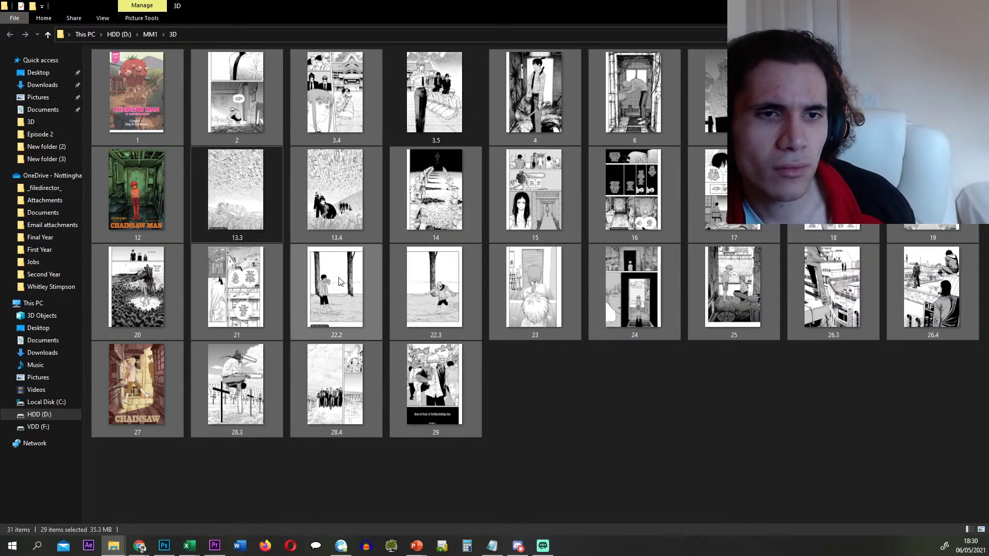
ctrl+click(357, 307)
ctrl+click(832, 294)
ctrl+click(231, 390)
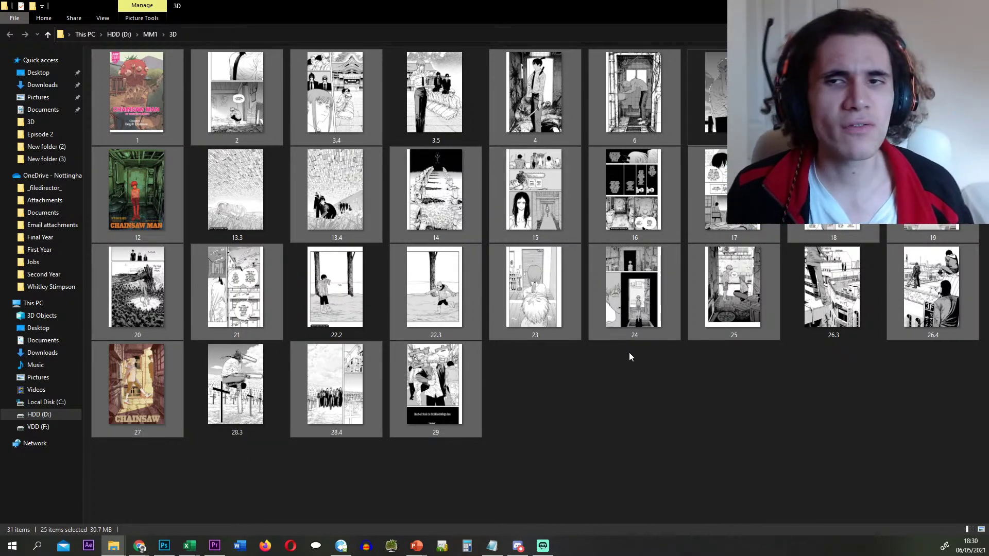
click(689, 282)
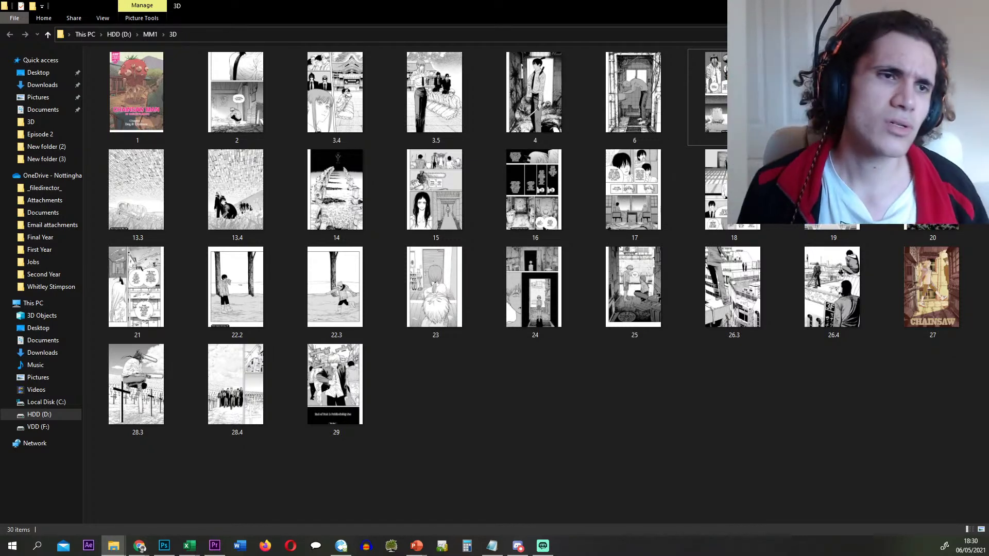
- Switch to Photoshop, cut the tall lower panel with the "Hey, don't you think it's taking Ray too long?" bubble onto its own layer, and hide it
key(alt+Tab)
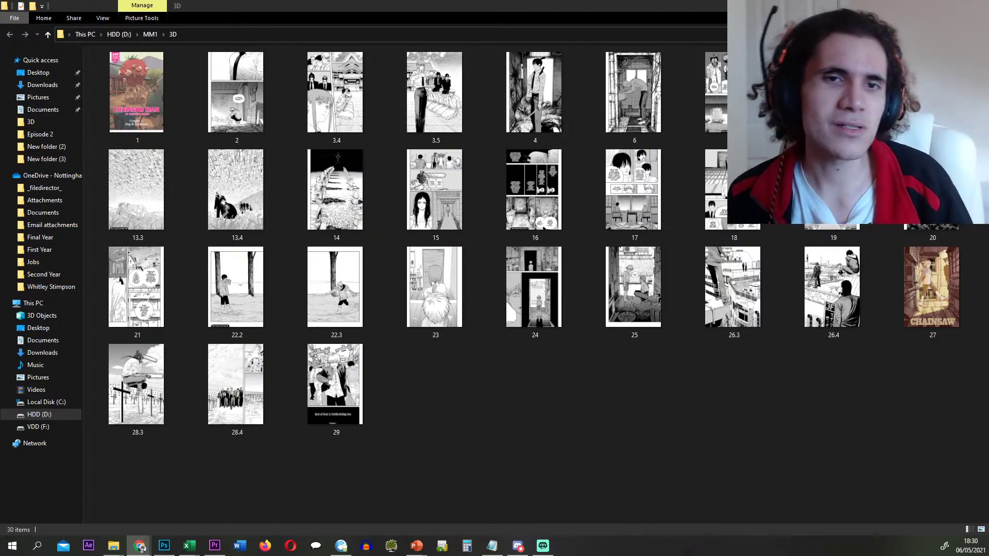
click(917, 7)
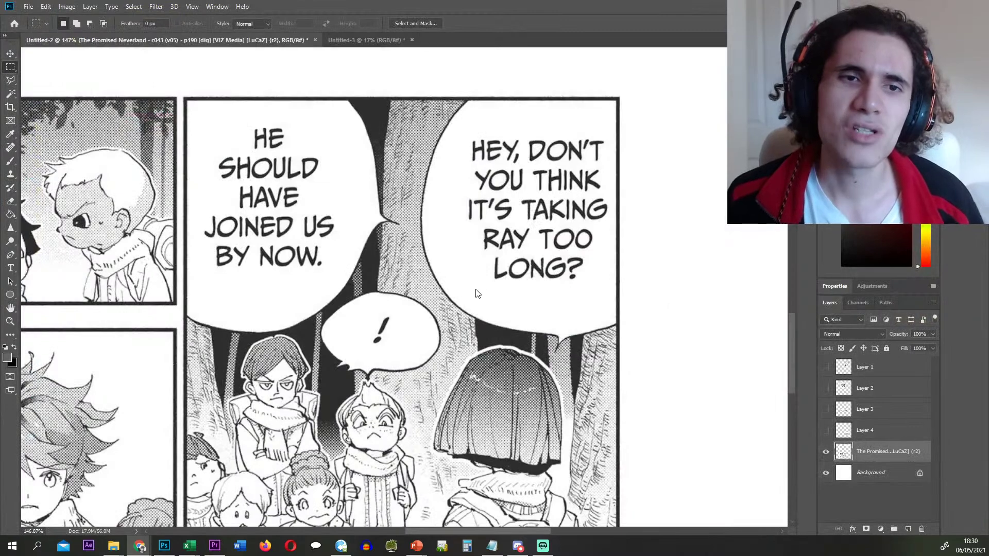
drag(624, 93, 181, 470)
scroll(338, 361, down, 6)
scroll(359, 354, down, 4)
key(ctrl+x)
key(ctrl+v)
click(871, 473)
click(825, 452)
- Cut the small forest panel with the dark-haired and white-haired boys onto its own layer and hide that layer
scroll(201, 221, up, 3)
scroll(197, 218, up, 4)
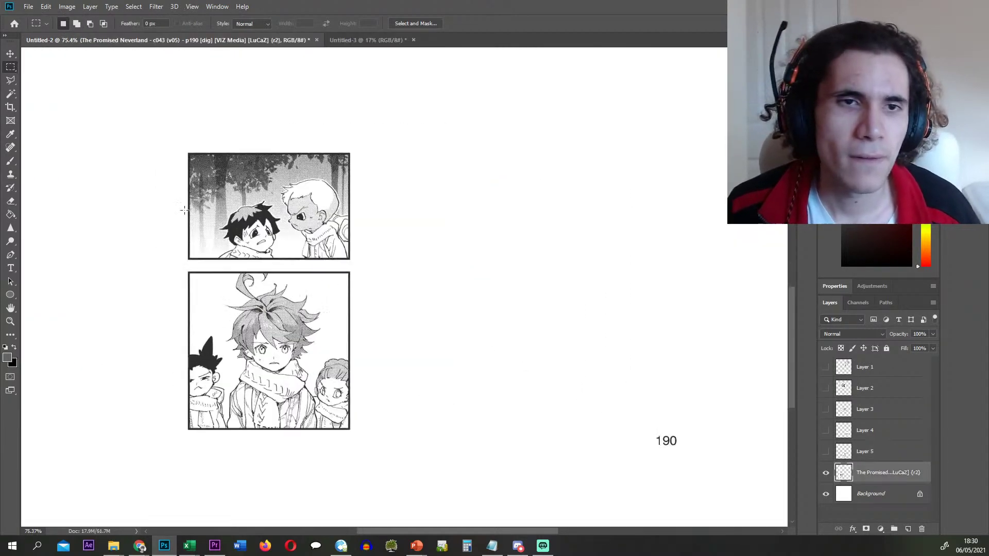
drag(175, 159, 563, 415)
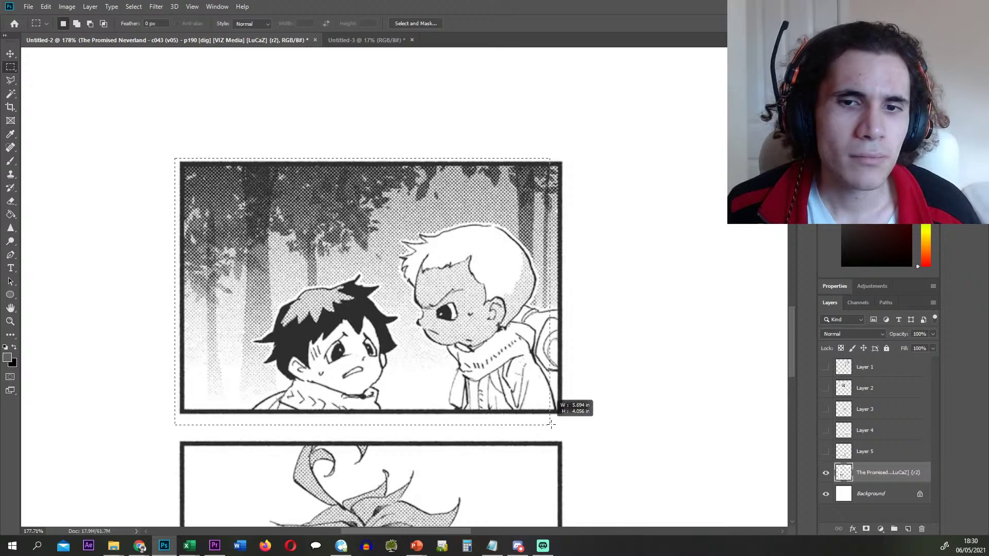
key(ctrl+shift+j)
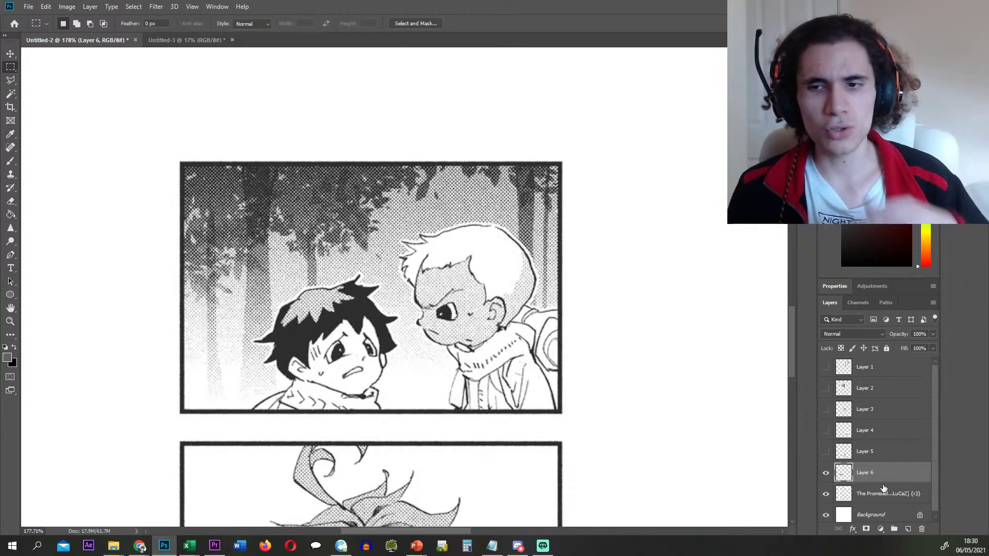
click(886, 494)
click(825, 473)
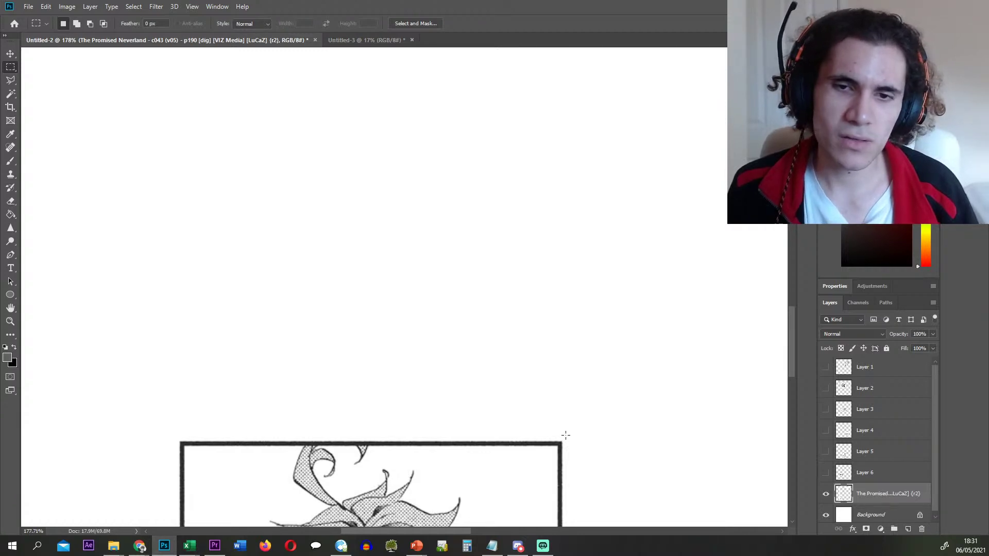
- Cut the last panel, showing the three children in scarves, onto its own layer
drag(566, 436, 176, 416)
scroll(316, 370, down, 7)
key(ctrl+x)
key(ctrl+shift+v)
- Delete the leftover Promised Neverland page layer and make all hidden panel layers, Layer 1 to Layer 6, visible
click(888, 516)
key(Delete)
drag(826, 472, 826, 367)
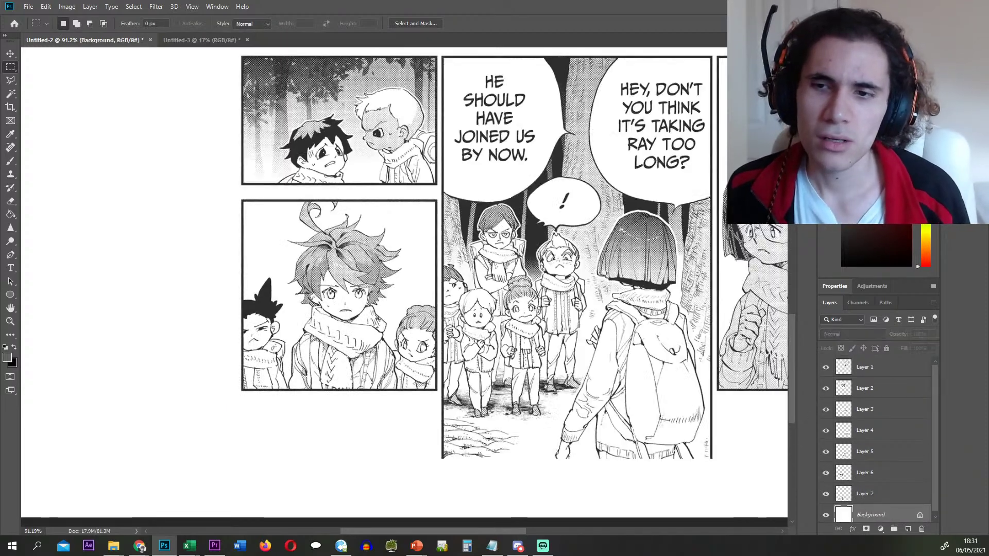
scroll(491, 356, down, 5)
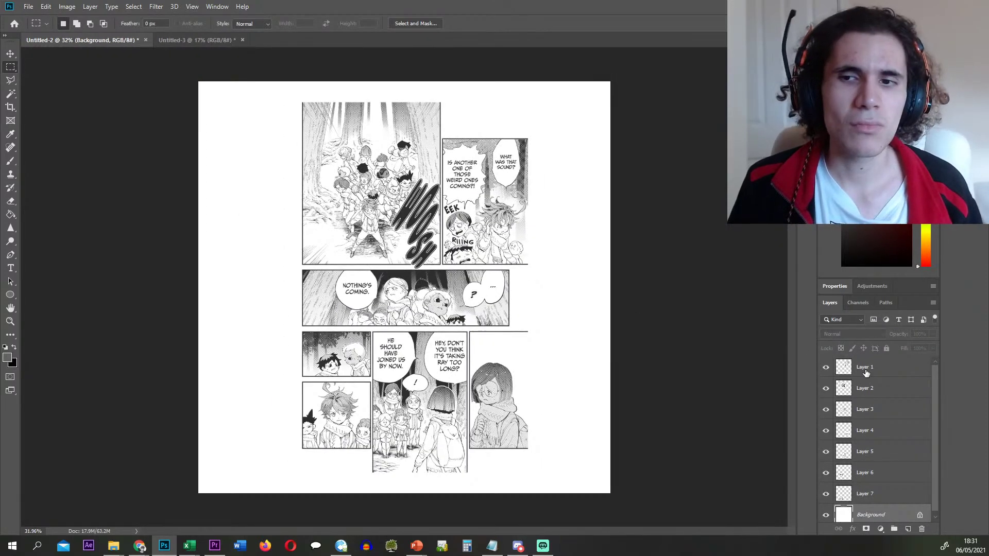
- Export Layer 1 to New folder (3) as 41 and delete the layer
right_click(866, 372)
key(Escape)
key(ctrl+shift+s)
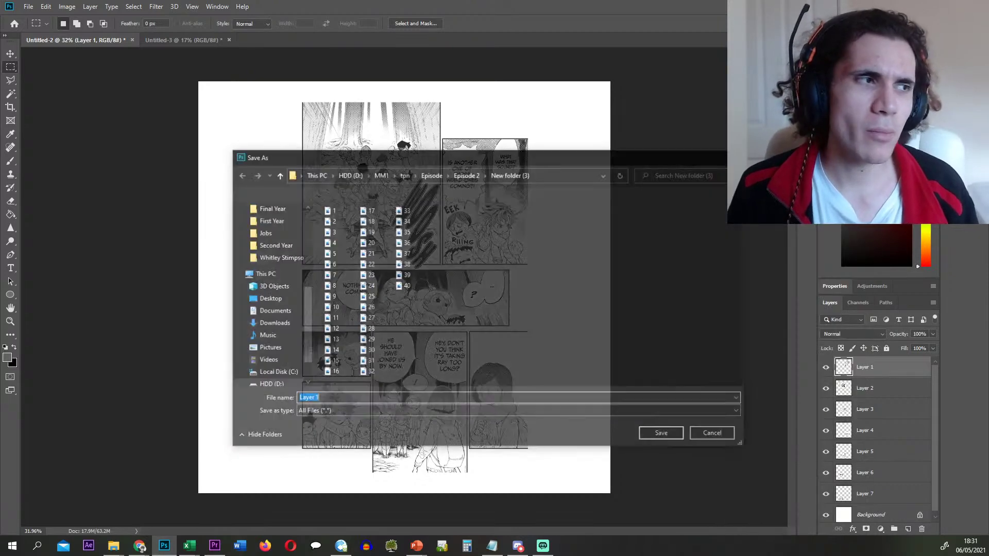
text(41)
key(Return)
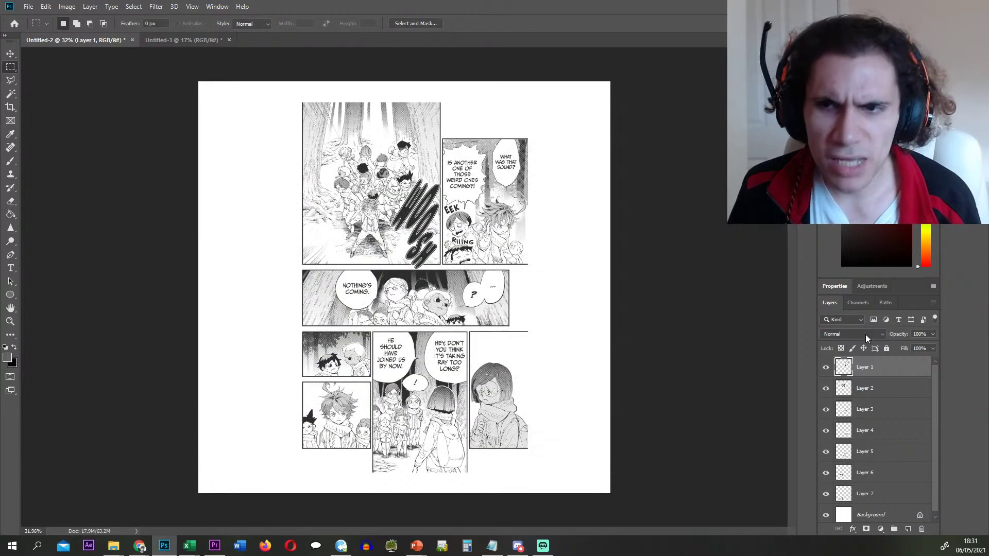
key(Delete)
- Export Layer 2, the large forest group panel, as 42 and delete the layer
right_click(876, 367)
click(777, 188)
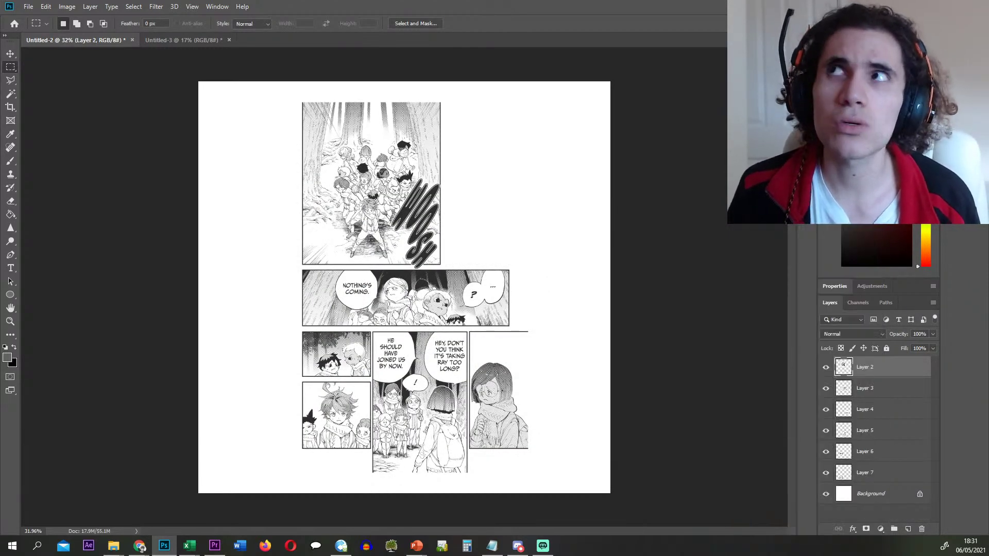
text(42)
key(Return)
key(Delete)
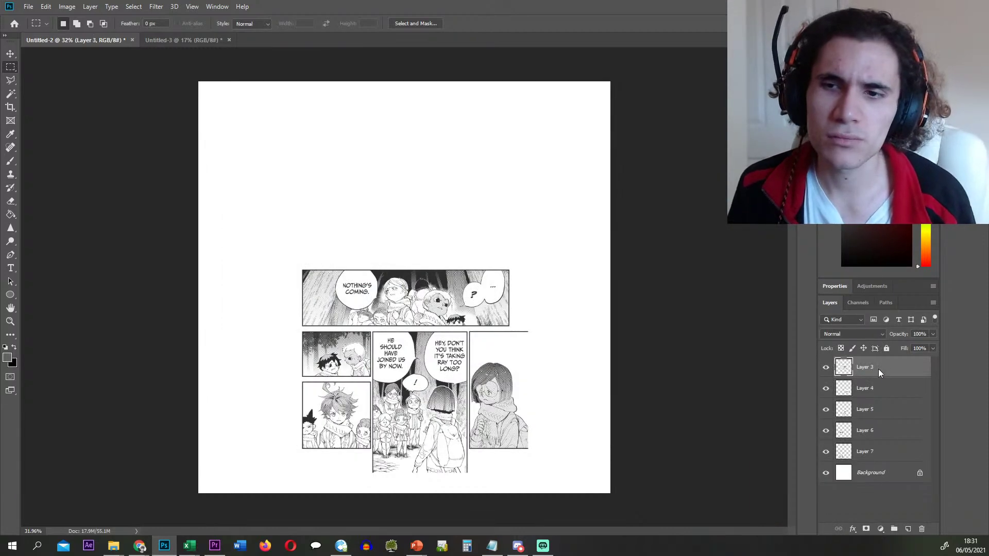
- Export Layer 3, the wide "Nothing's coming" panel, as 43 and delete the layer
right_click(875, 379)
key(Escape)
key(ctrl+o)
key(Escape)
key(Delete)
- Export Layer 4, the panel of the girl with glasses, as 44 and delete the layer
right_click(878, 370)
click(775, 177)
text(44)
key(Return)
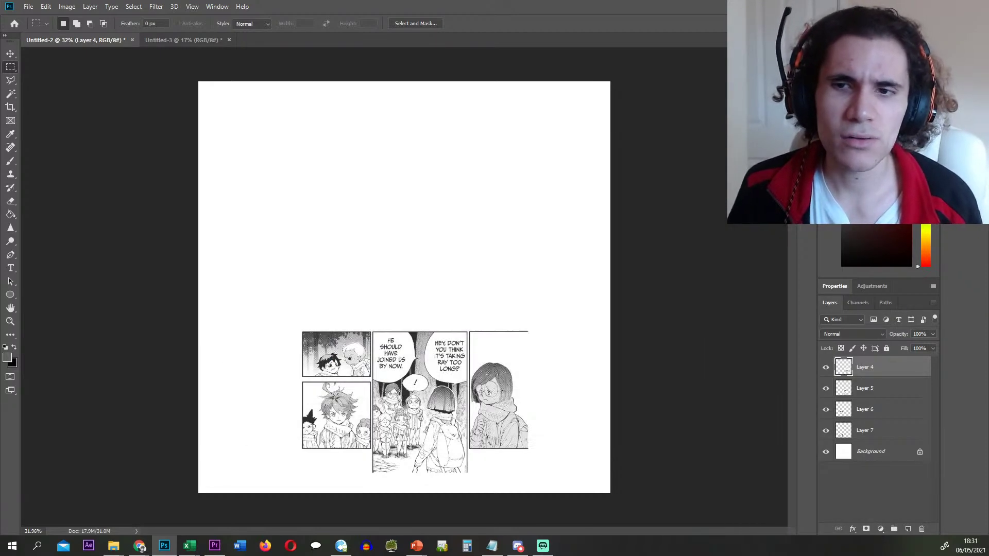
key(Delete)
- Export Layer 5, the tall panel with the "He should have joined us by now" bubble, as 45 and delete the layer
right_click(870, 364)
key(Escape)
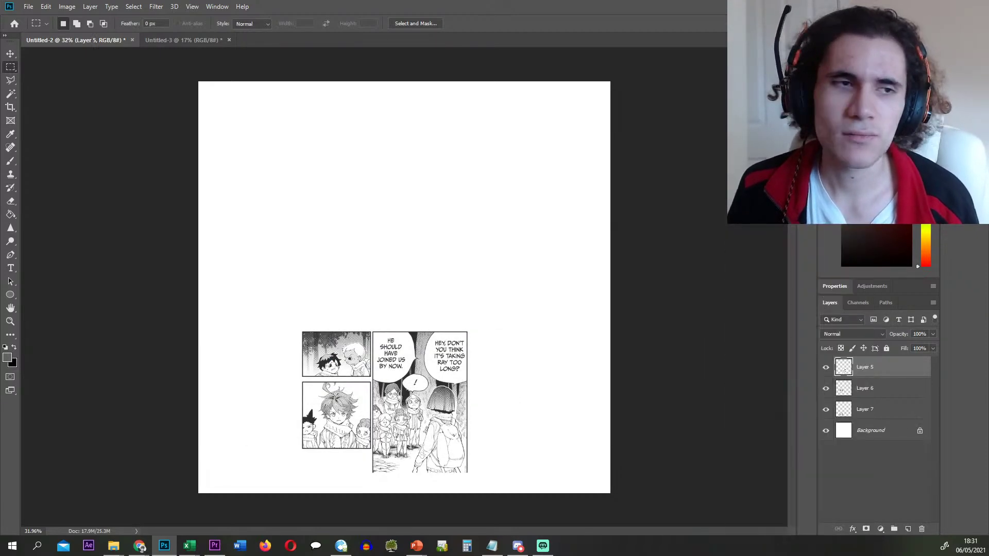
key(ctrl+shift+s)
key(Escape)
key(Delete)
- Export Layer 6, the small forest panel with two boys, as 46 and delete the layer
right_click(887, 366)
key(Escape)
key(ctrl+shift+s)
text(46)
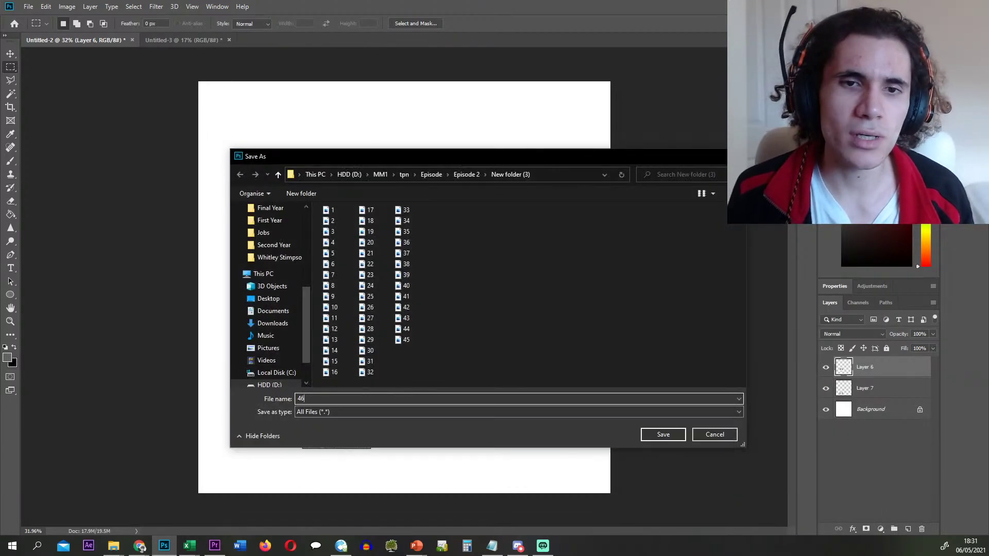
key(Return)
key(Delete)
- Export Layer 7, the small panel of three boys in scarves, as 47 and delete the layer
right_click(882, 367)
key(Escape)
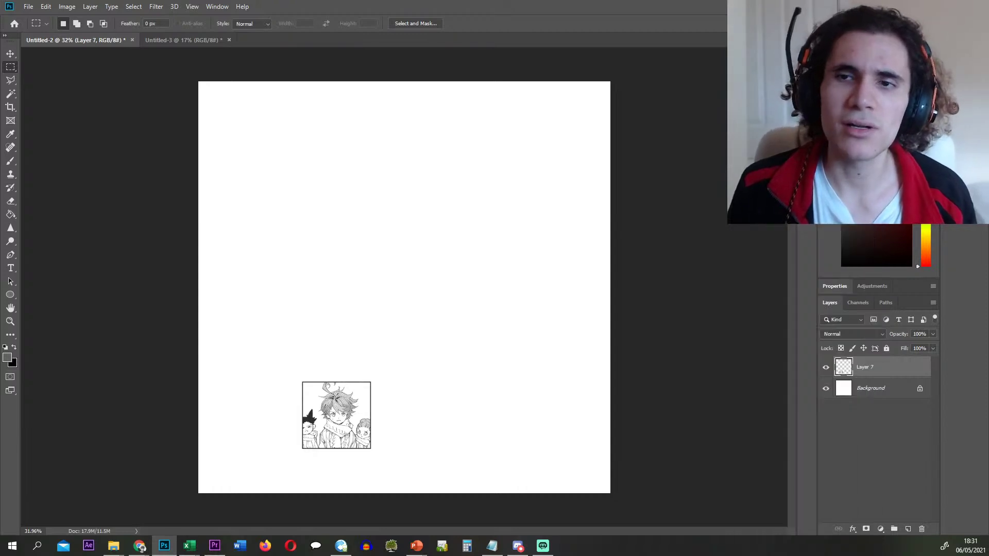
key(ctrl+shift+s)
text(47)
key(Return)
key(Delete)
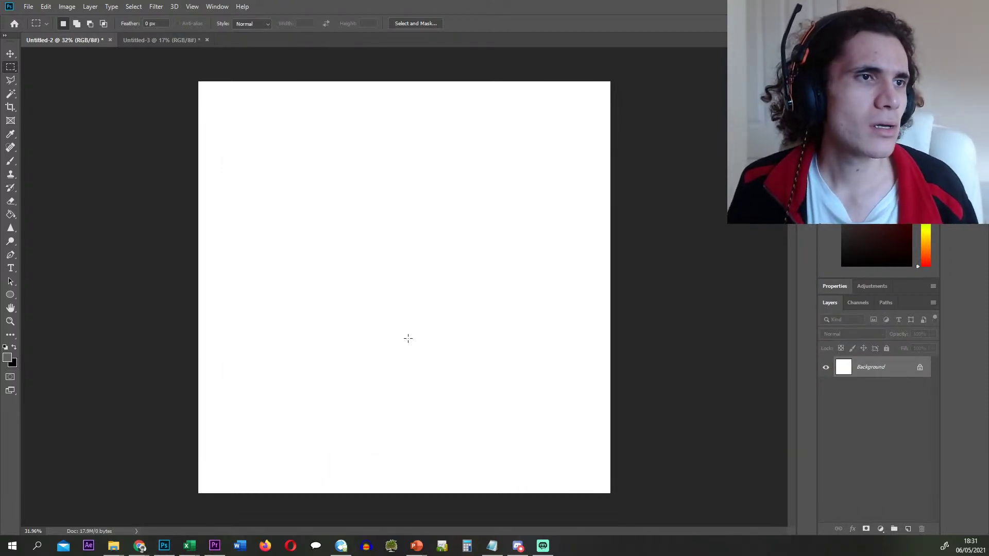
- Place The Promised Neverland c043 page p191 from the Episode 2 folder onto the blank canvas
key(alt+Tab)
click(495, 228)
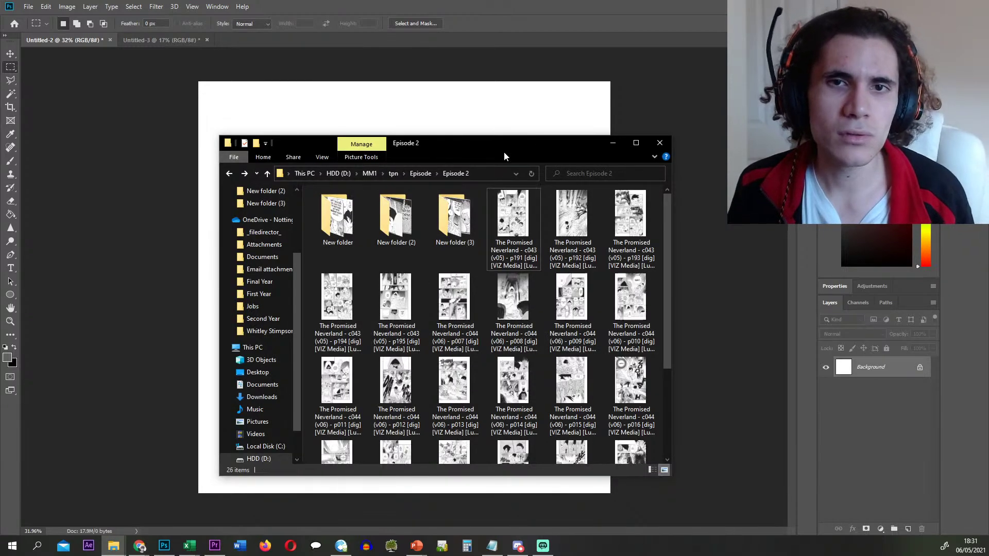
drag(504, 152, 603, 198)
drag(617, 240, 247, 247)
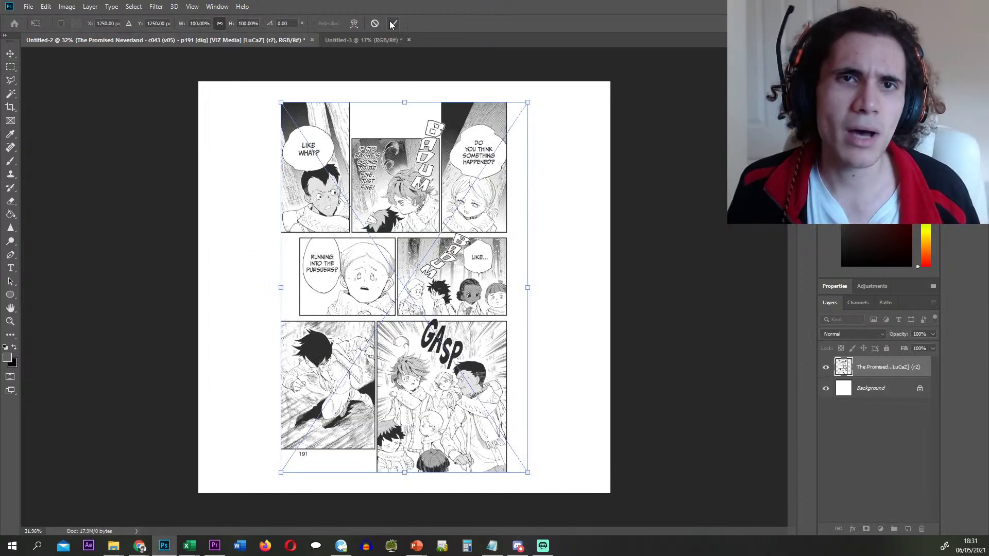
key(Return)
- Make a rectangular selection around the "Do you think something happened?" panel and trim its lower edge clear of the lettering below
scroll(448, 87, up, 7)
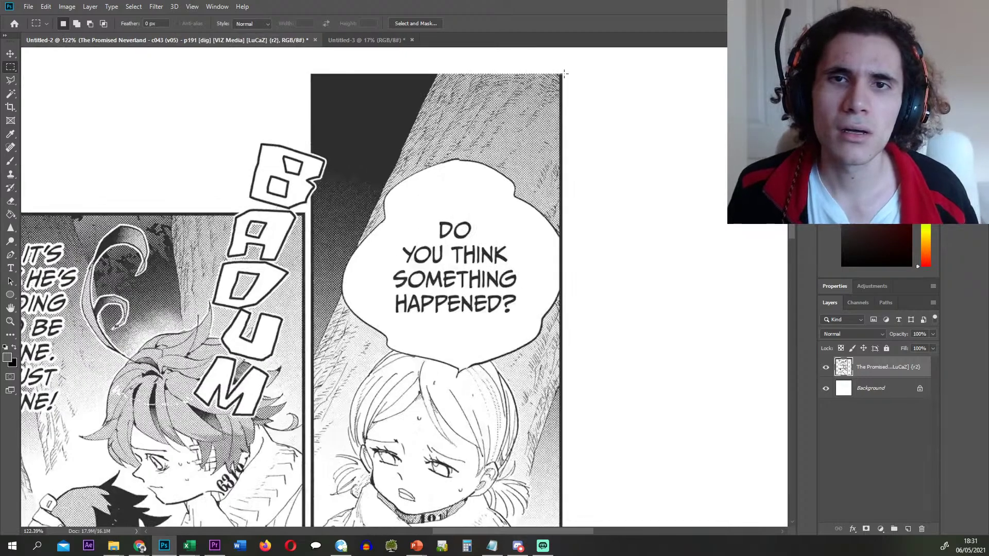
drag(565, 70, 308, 403)
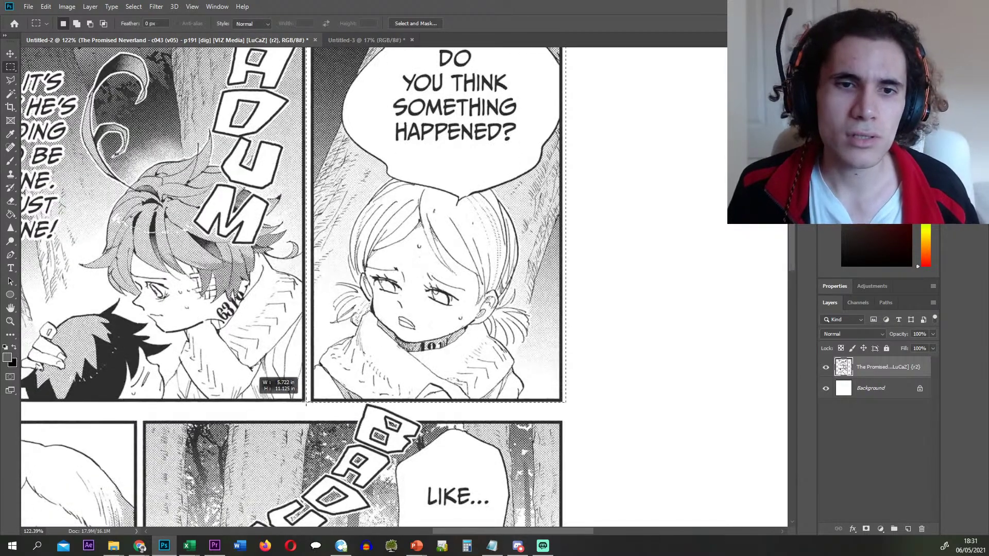
scroll(344, 395, up, 10)
drag(310, 443, 410, 406)
scroll(409, 406, down, 9)
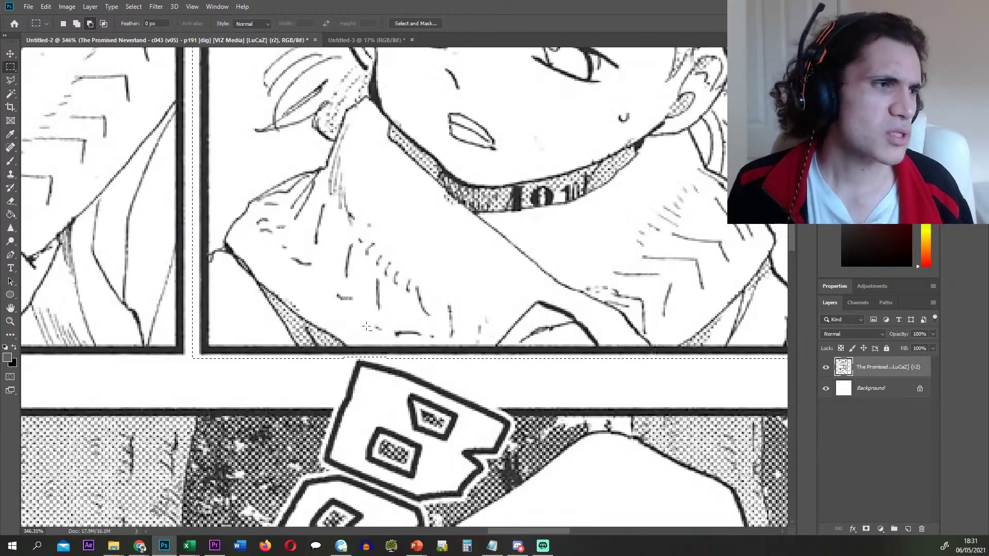
scroll(369, 321, down, 6)
scroll(369, 321, up, 5)
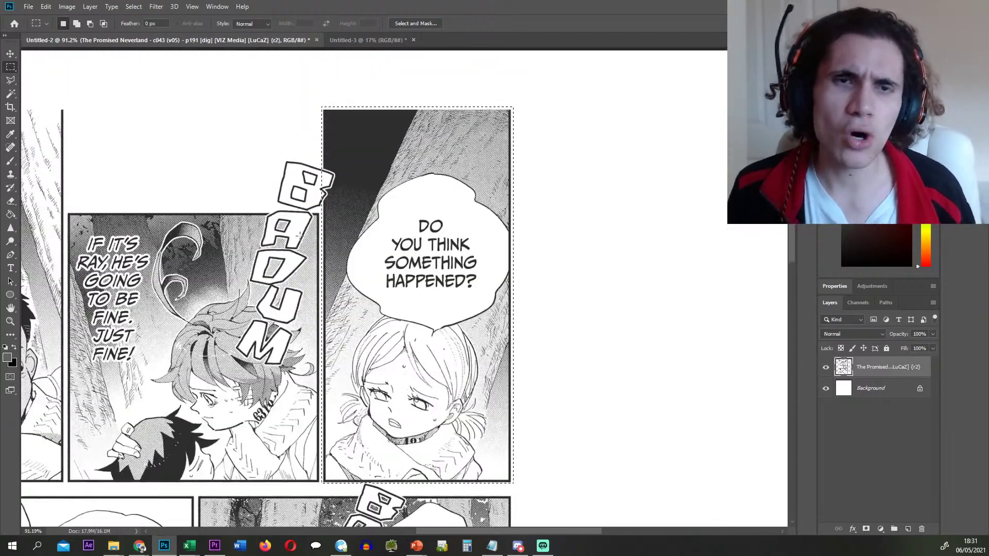
- Subtract the overlapping "B" of the BADUM lettering from the panel selection with the Polygonal Lasso, tracing its white outline
key(l)
scroll(300, 234, up, 1)
scroll(303, 236, up, 10)
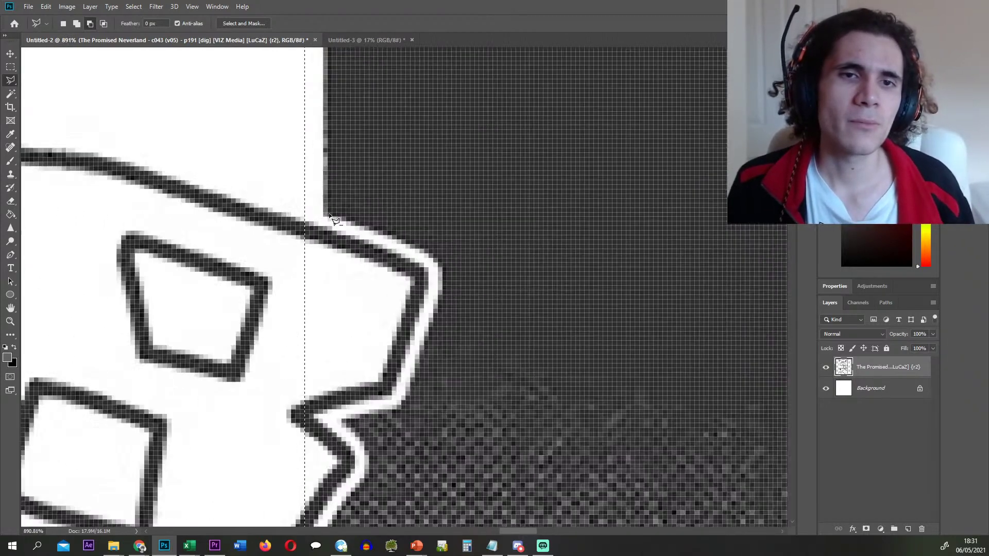
scroll(331, 217, up, 2)
click(323, 226)
click(415, 256)
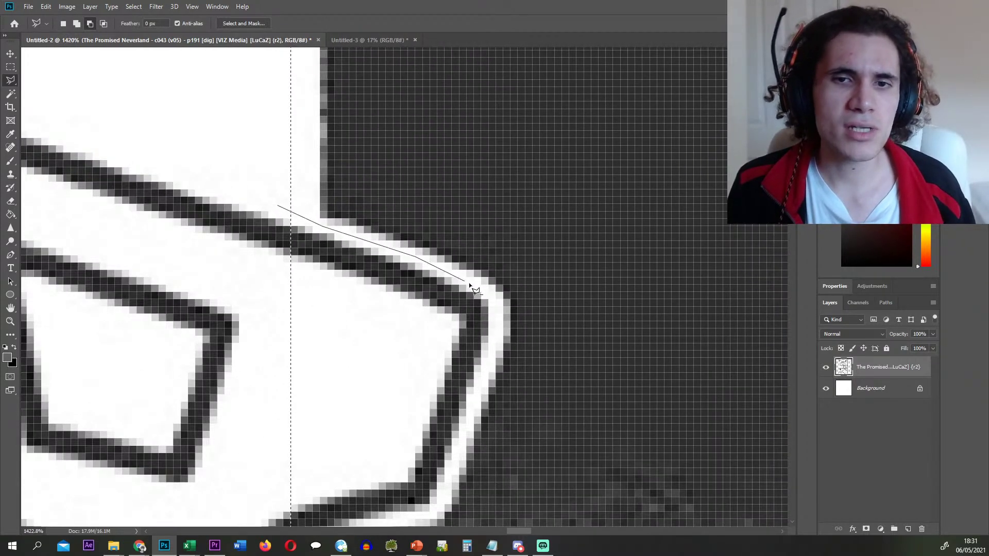
click(493, 320)
click(464, 436)
scroll(463, 438, down, 1)
click(444, 484)
click(427, 499)
click(396, 503)
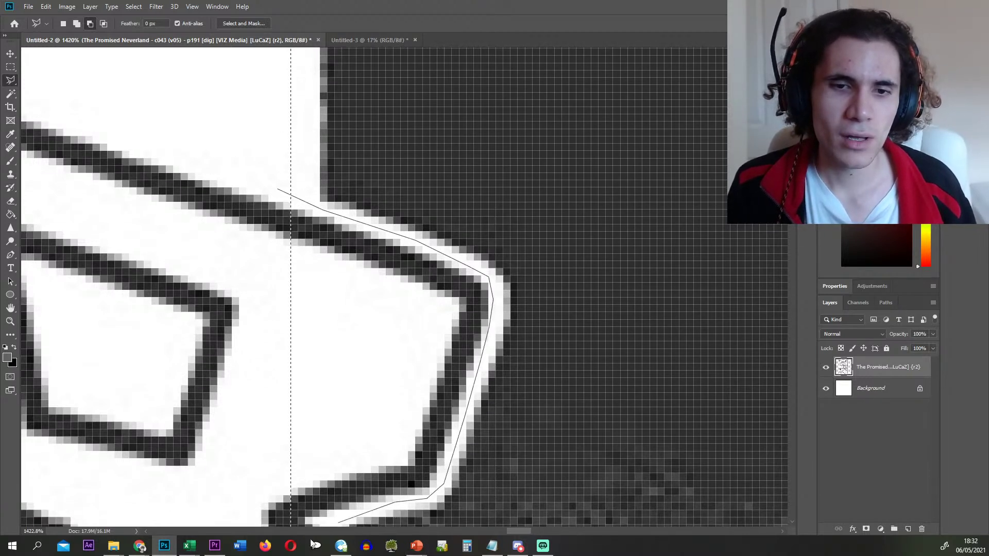
scroll(353, 517, down, 3)
scroll(361, 508, down, 4)
click(371, 442)
click(381, 479)
scroll(359, 510, down, 4)
click(340, 456)
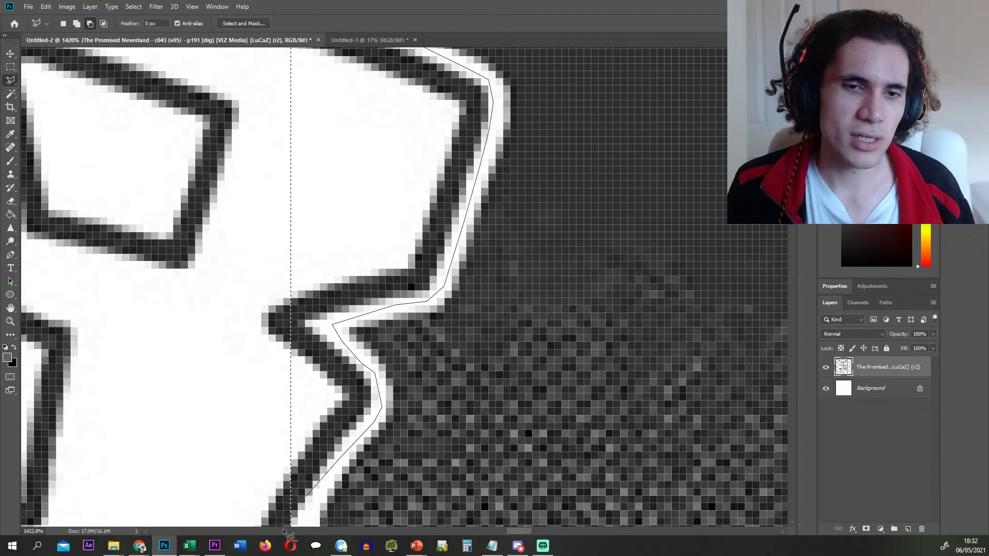
scroll(340, 456, down, 4)
click(289, 517)
click(191, 499)
click(122, 351)
click(69, 263)
double_click(58, 232)
scroll(214, 252, down, 15)
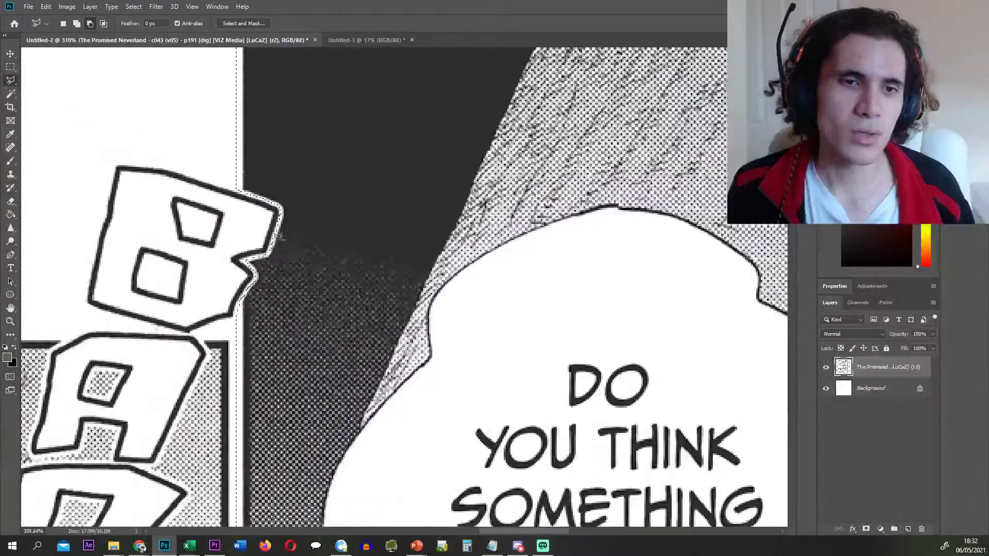
- Move the selected "Do you think something happened?" panel onto its own layer and hide that layer
key(Delete)
key(ctrl+z)
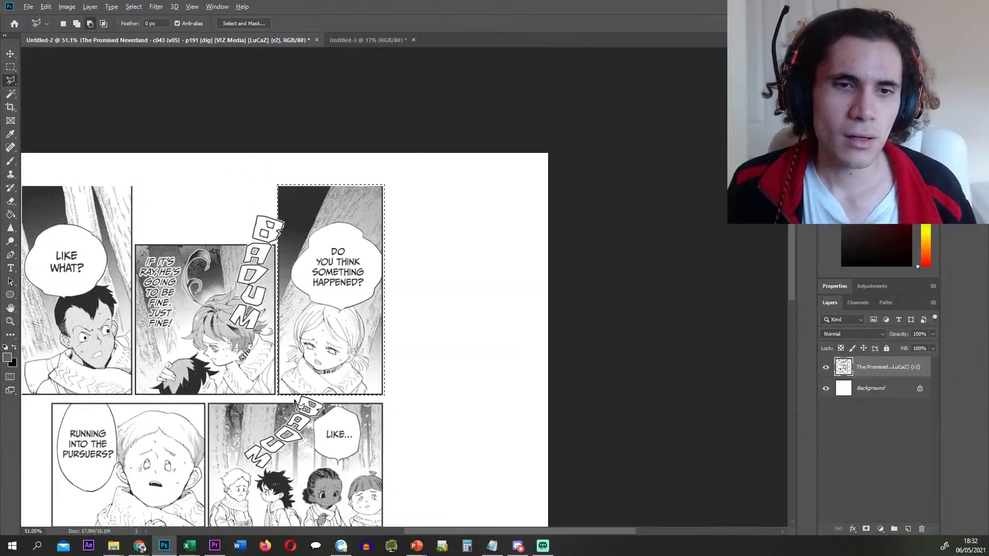
scroll(293, 383, up, 10)
scroll(294, 382, down, 8)
key(ctrl+j)
click(826, 388)
click(826, 367)
click(826, 388)
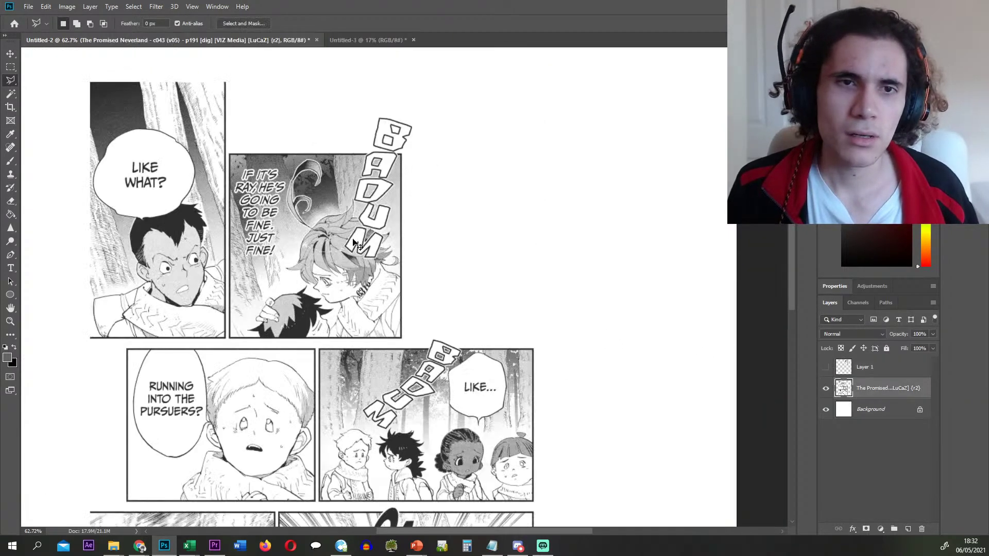
- Cut the "If it's Ray" panel with its BADUM lettering onto its own layer and hide that layer
scroll(355, 240, up, 3)
key(m)
scroll(361, 227, up, 3)
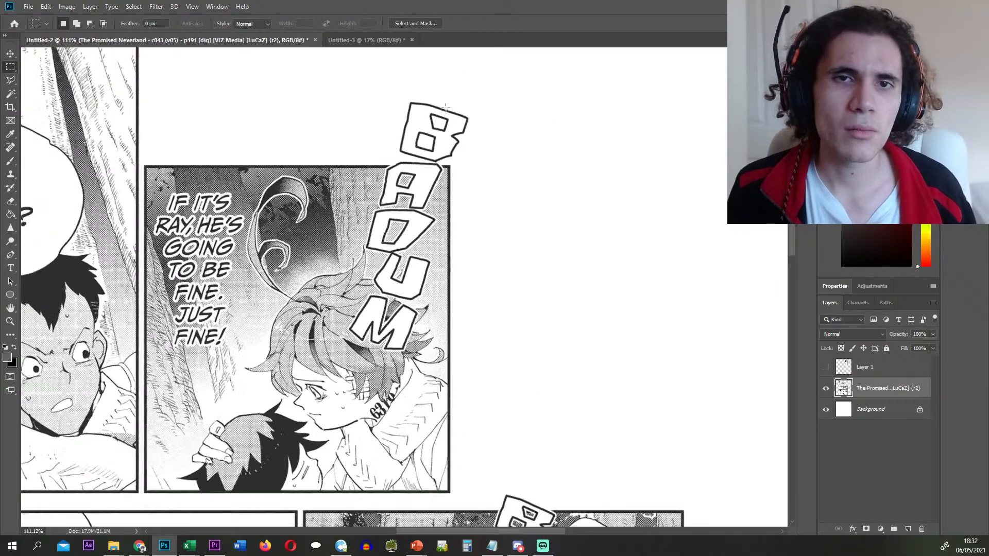
mouse_move(477, 97)
mouse_down()
mouse_move(280, 320)
mouse_move(110, 430)
mouse_up()
scroll(343, 373, down, 3)
drag(142, 67, 170, 471)
key(ctrl+x)
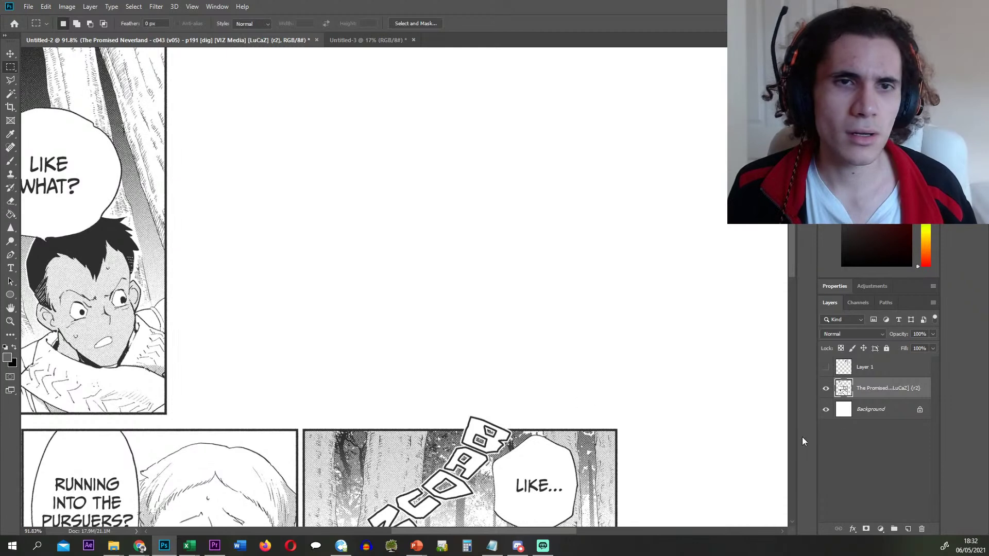
key(ctrl+v)
click(825, 389)
- Cut the tall "Like what?" panel onto its own layer and hide that layer
scroll(328, 322, down, 2)
scroll(143, 175, up, 3)
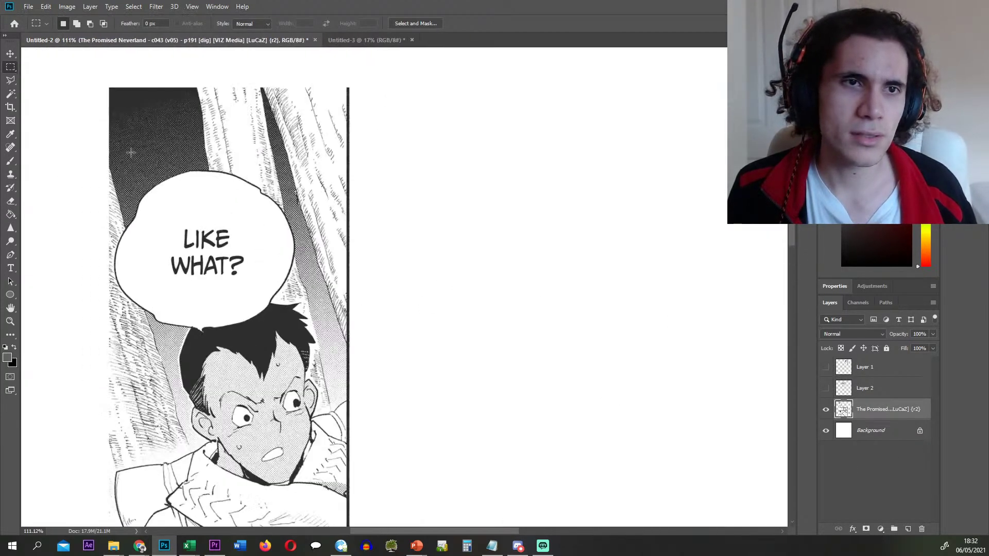
drag(106, 81, 351, 463)
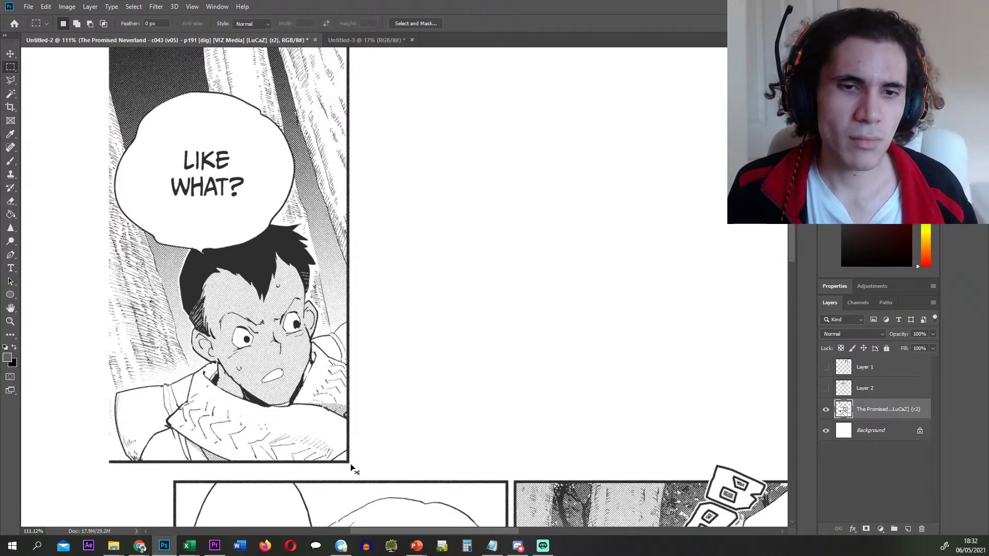
key(ctrl+x)
key(ctrl+v)
click(824, 410)
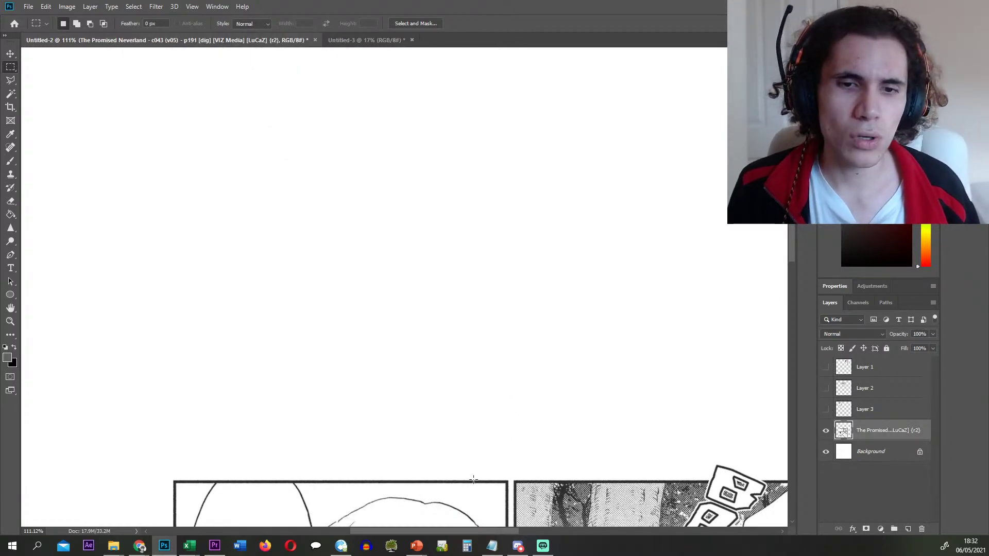
- Switch to the Timetable workbook in Excel and set the Edit Psyren time in the Daily Schedule to 8:00:00
click(544, 545)
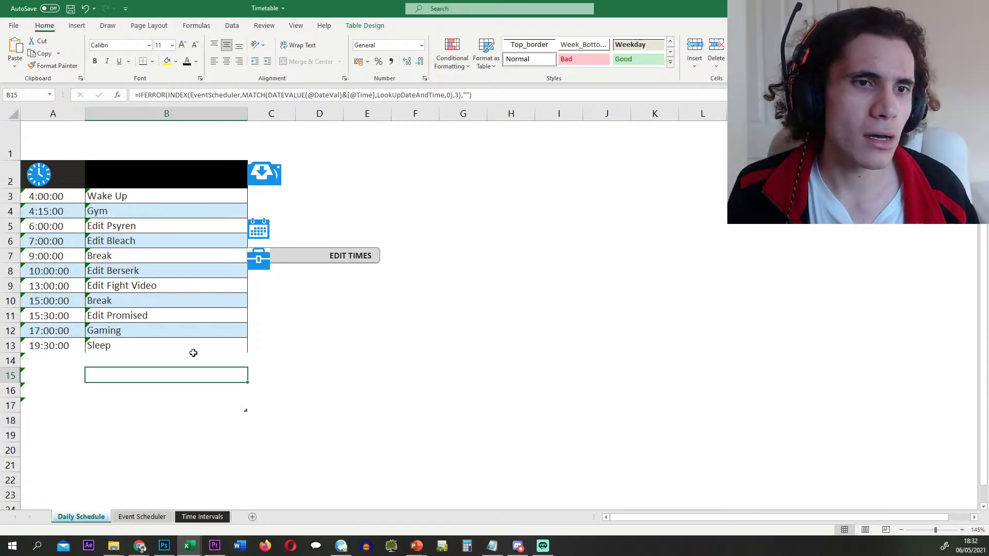
click(45, 213)
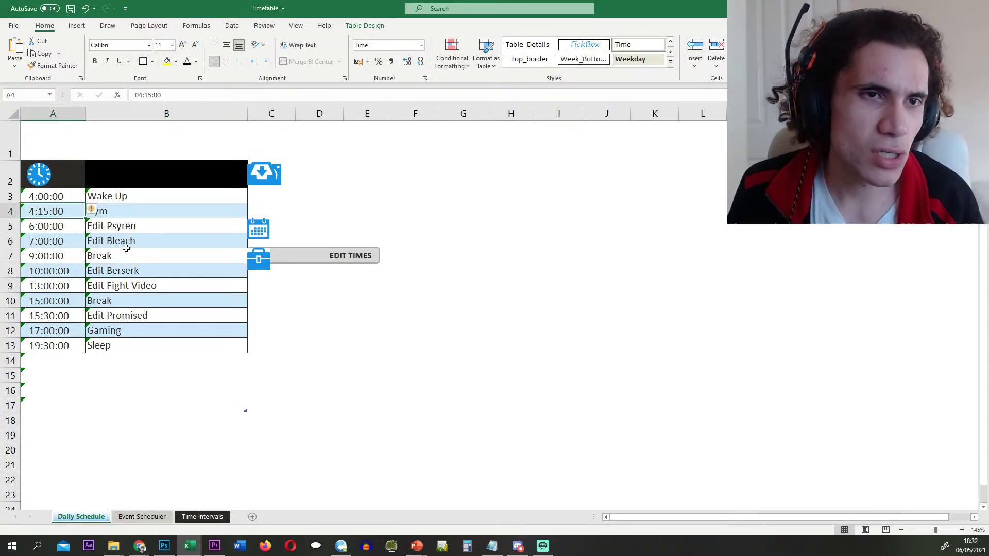
click(118, 226)
double_click(34, 225)
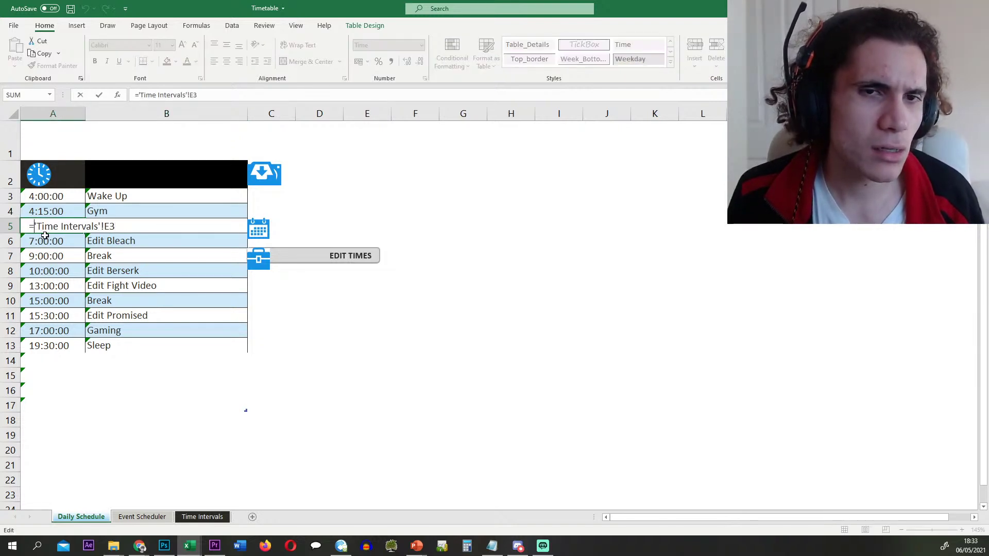
key(Escape)
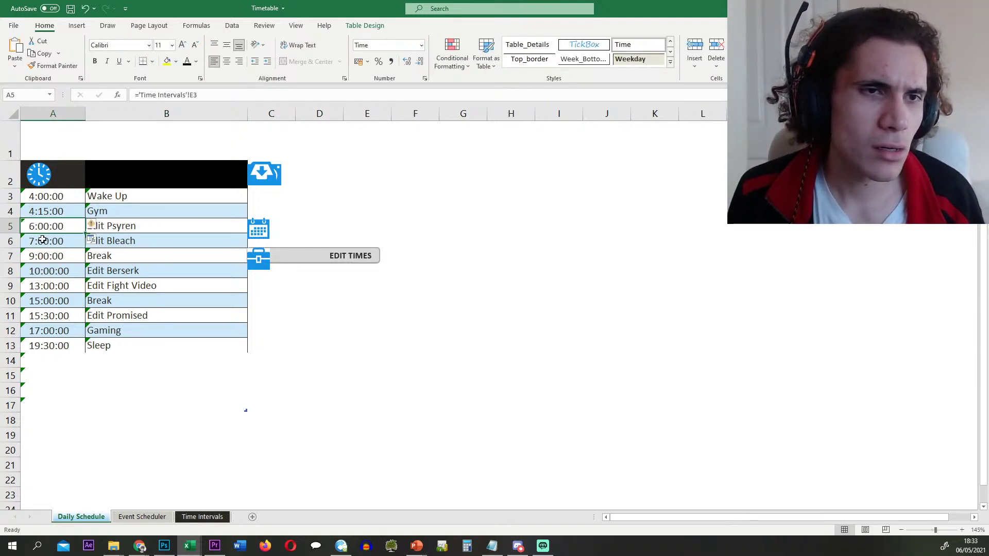
text(8)
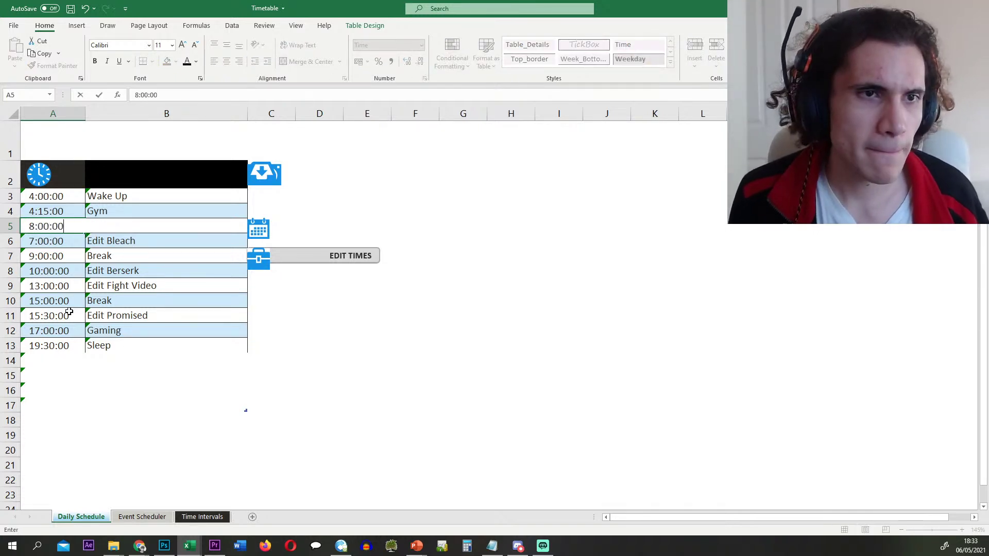
key(Return)
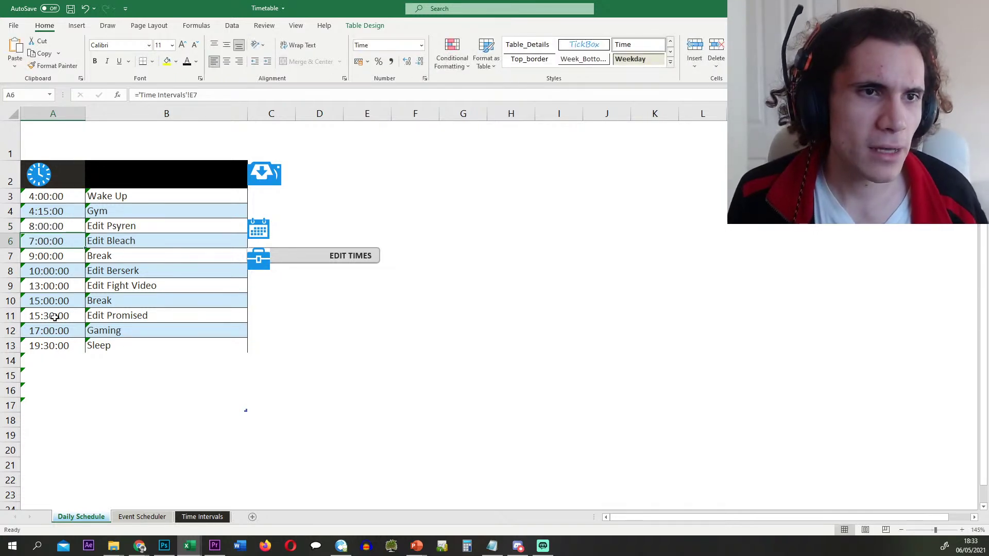
- Fill the Edit Psyren time down one row to set Edit Bleach to 9:00:00
click(68, 225)
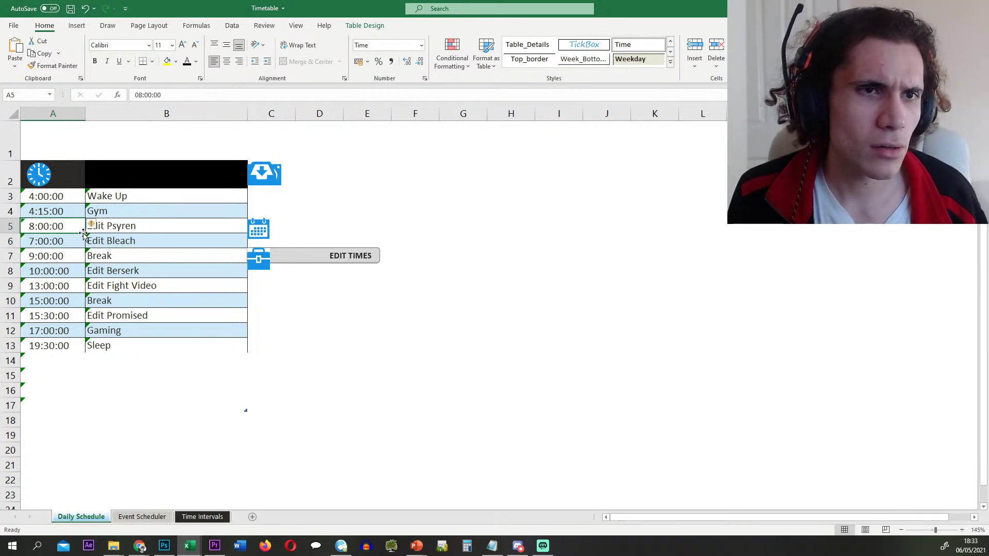
drag(85, 233, 84, 248)
click(59, 239)
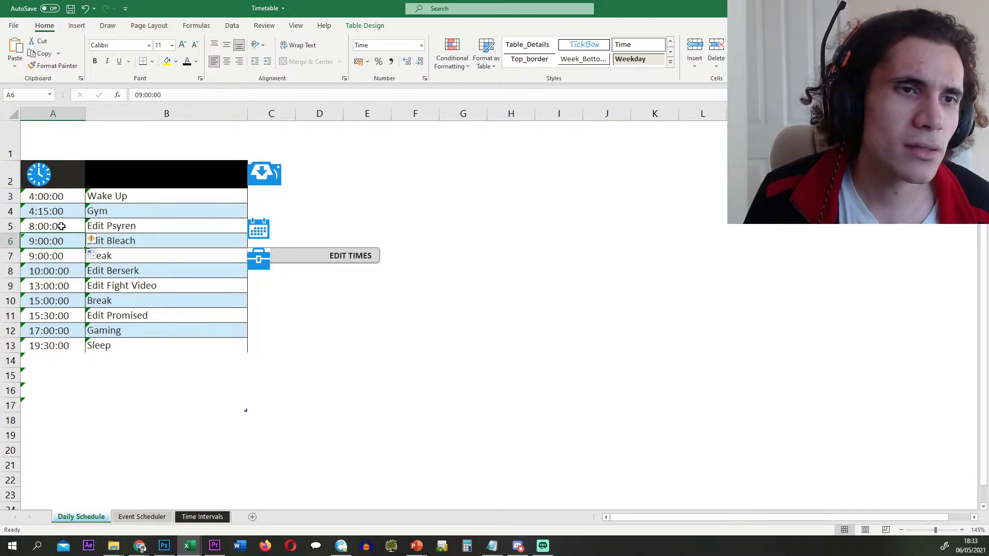
click(50, 256)
- Set the time in A7 to 11:00:00 and fill it down to give A8 12:00:00
click(27, 243)
drag(85, 250, 77, 258)
double_click(37, 256)
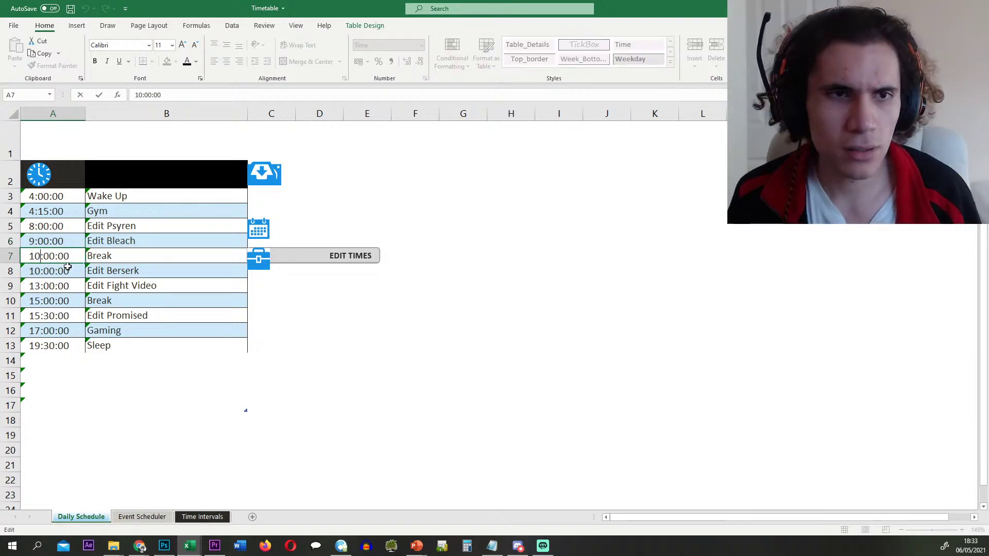
key(BackSpace)
text(1)
key(Return)
click(61, 259)
drag(84, 264, 83, 278)
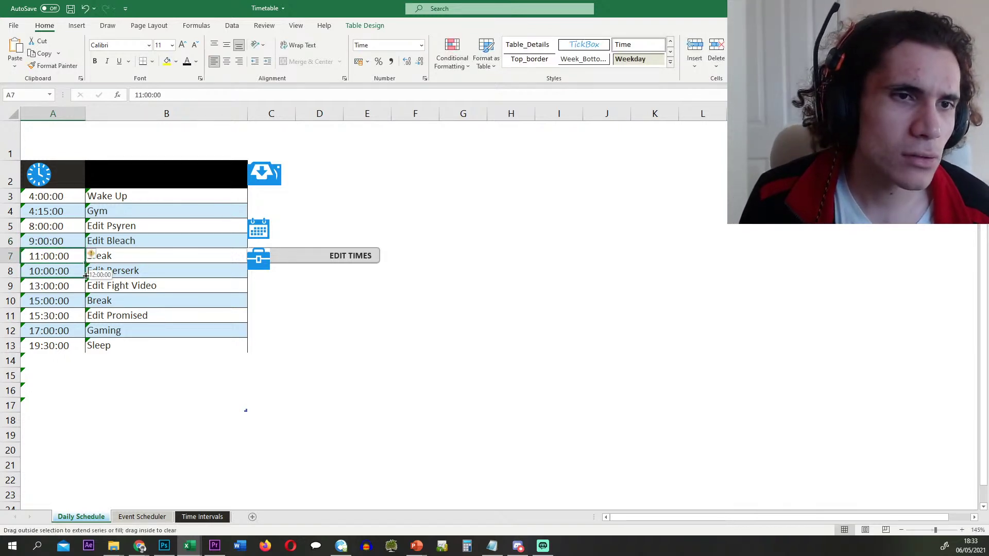
- Change the 11:00:00 activity to Edit Berserk and the 12:00:00 activity to Break
click(121, 256)
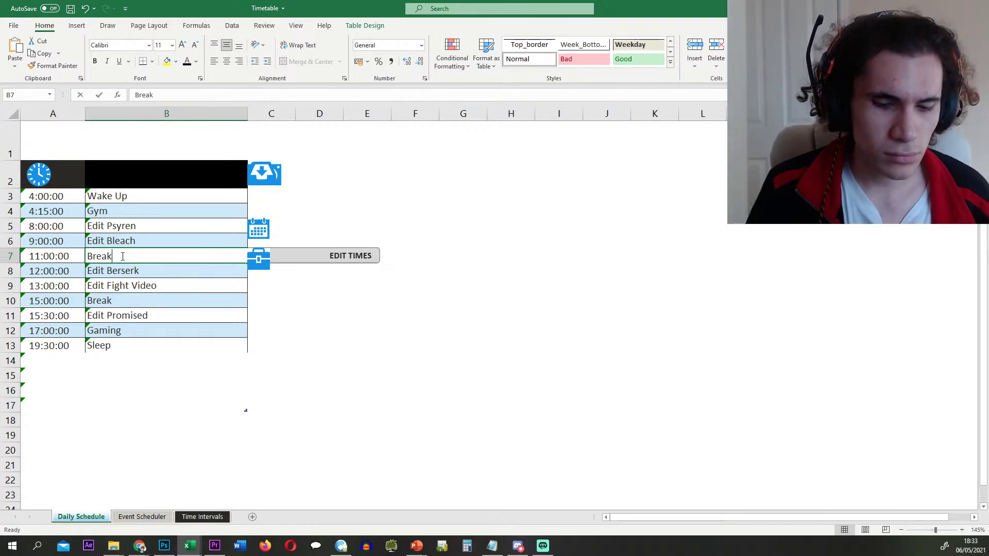
text(Edit Berserk)
key(Return)
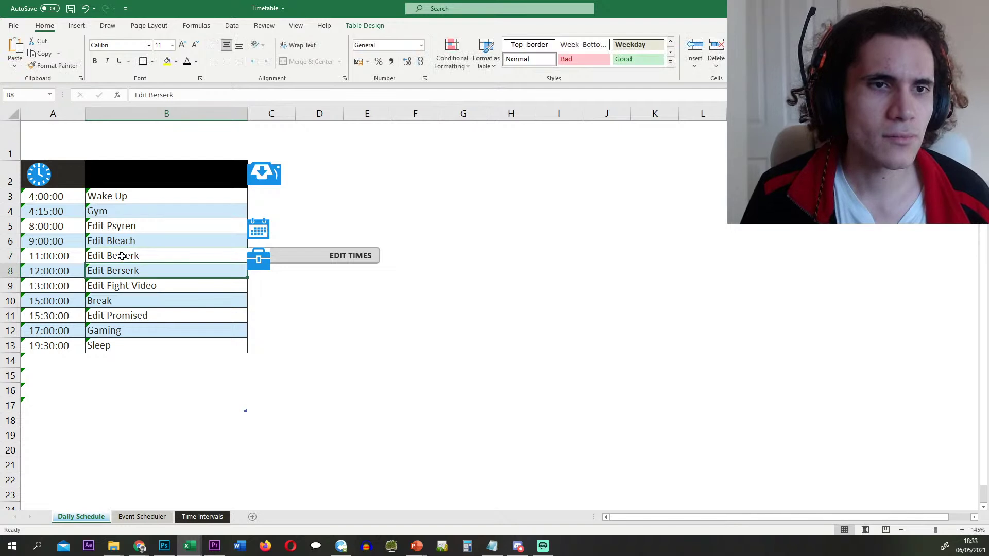
text(Break)
key(Return)
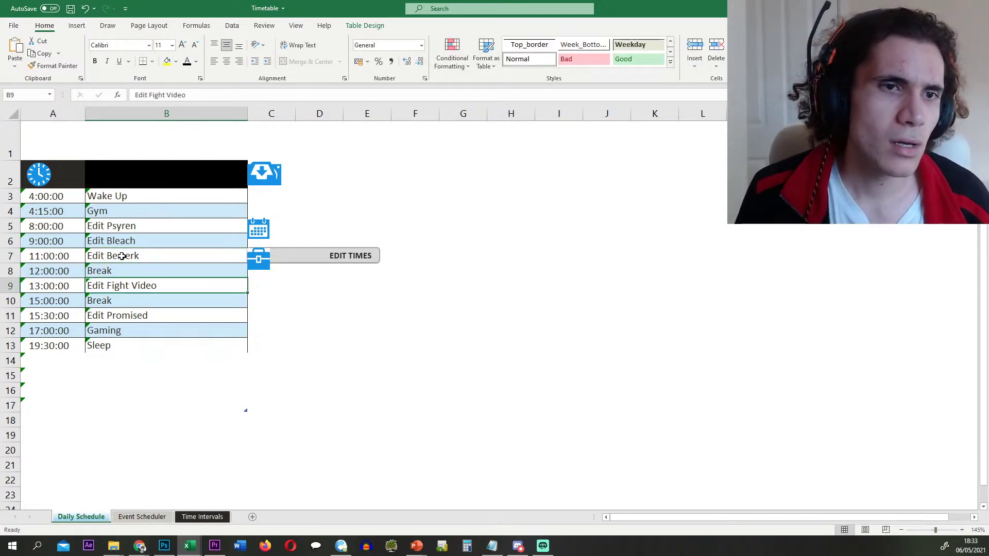
click(49, 289)
drag(88, 292, 88, 308)
click(56, 301)
key(ctrl+z)
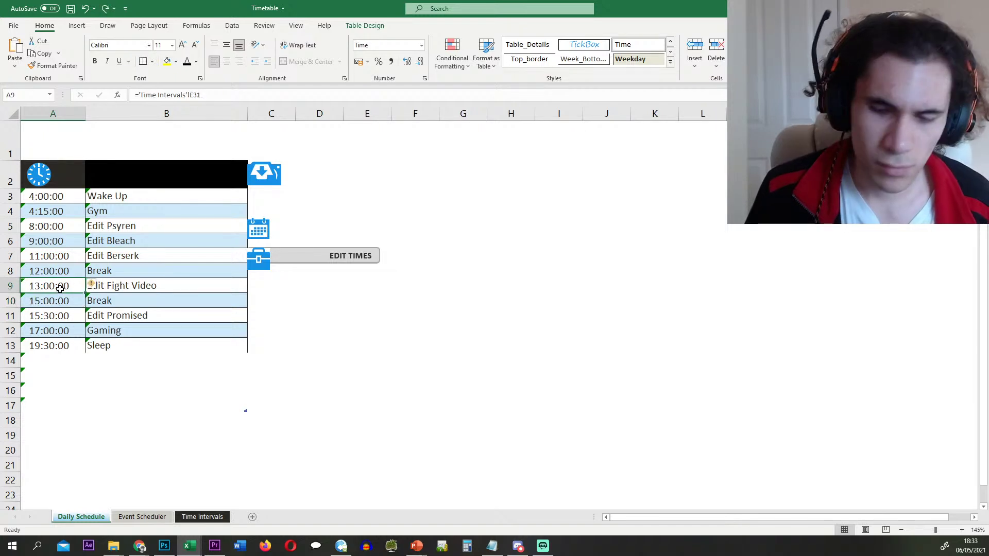
- Set the time in A9 to 14:00:00 and change its activity to Edit Berserk
text(14:00)
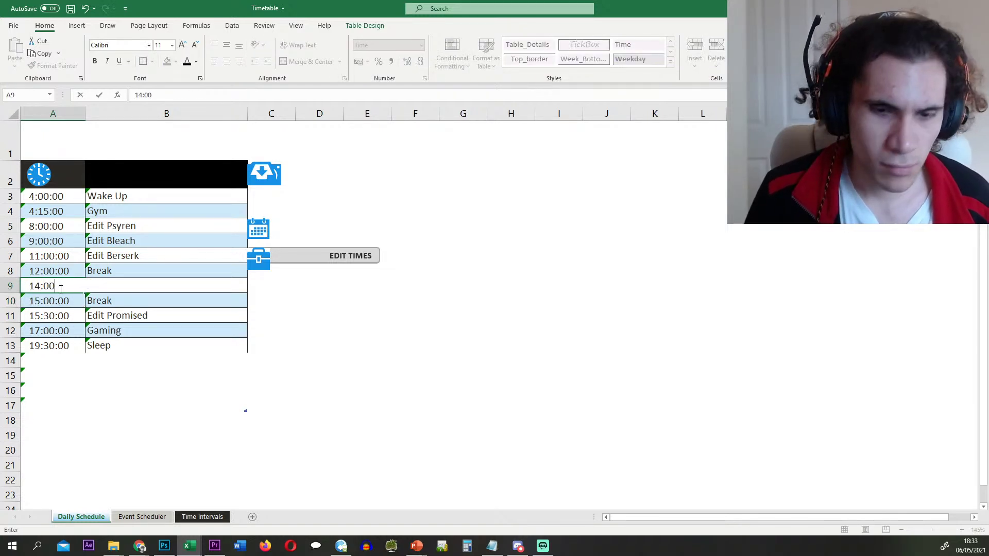
text(:00)
key(Return)
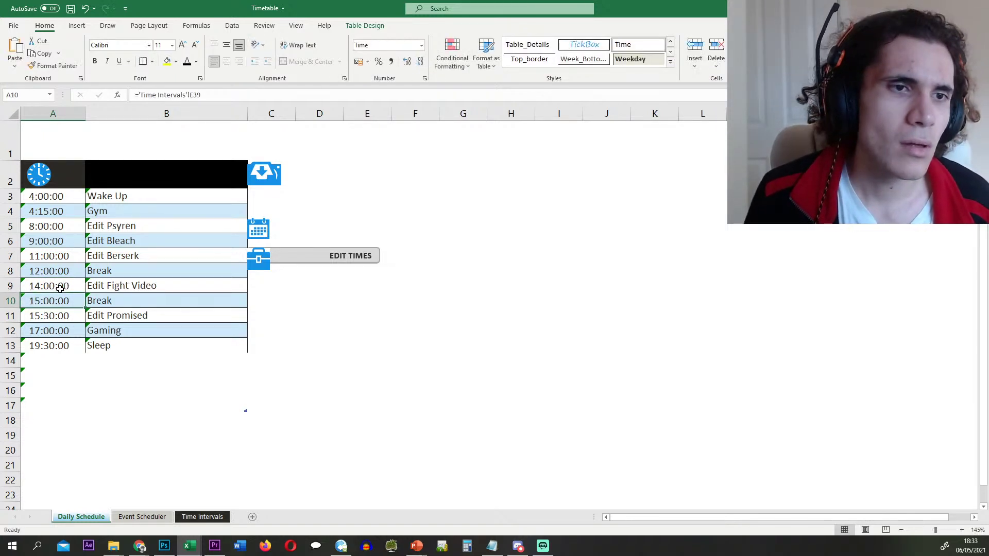
click(134, 288)
text(Edit Berserk)
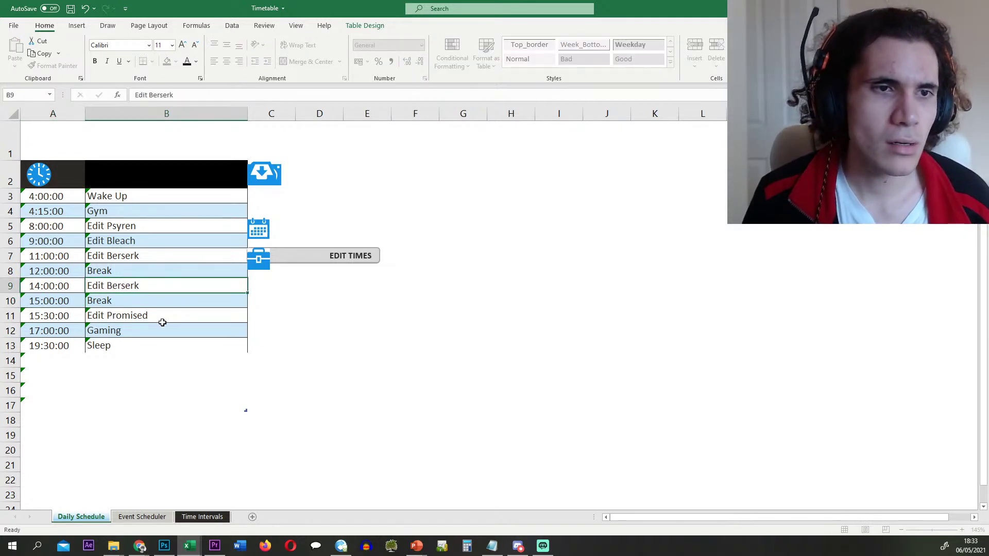
key(Return)
- Set the time in A10, below the 14:00:00 row, to 16:00:00
click(66, 291)
click(56, 304)
click(71, 287)
click(88, 292)
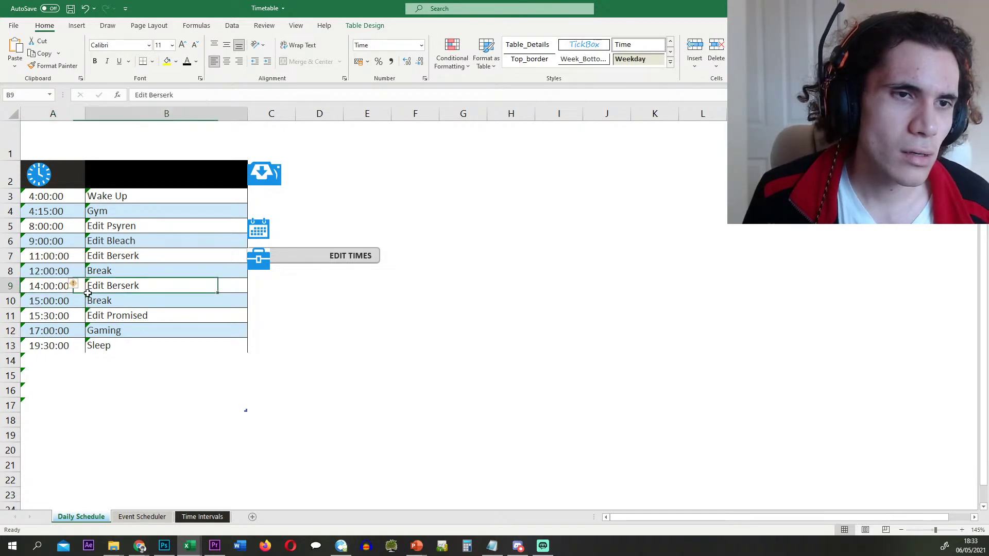
double_click(54, 301)
key(Escape)
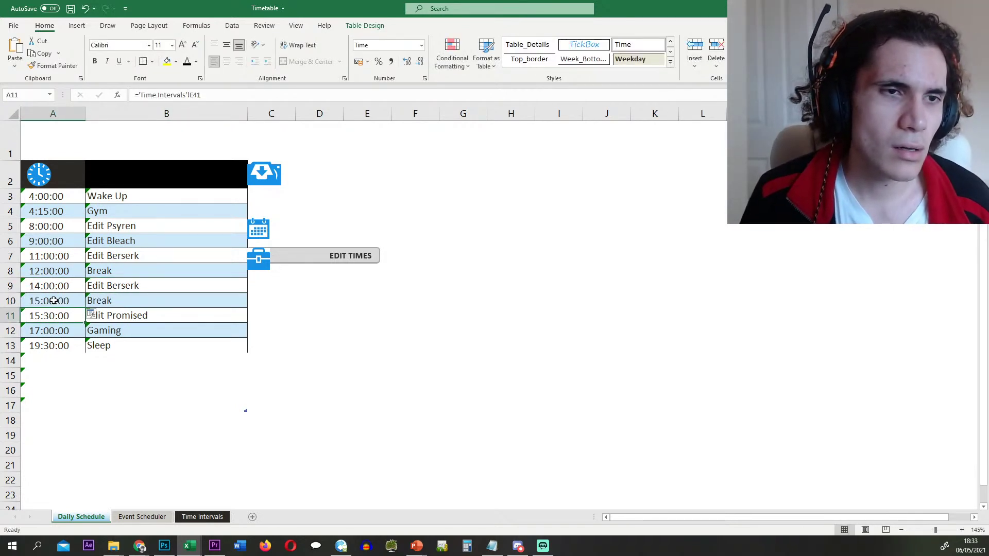
text(16)
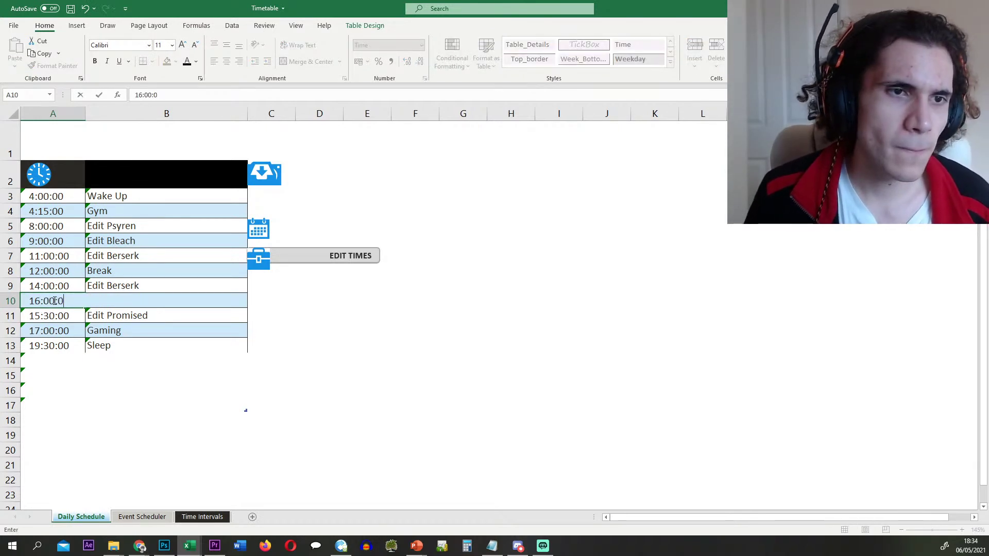
text(:00:0)
key(Return)
- Change the 16:00:00 activity to Edit Fight Video
key(Up)
key(Right)
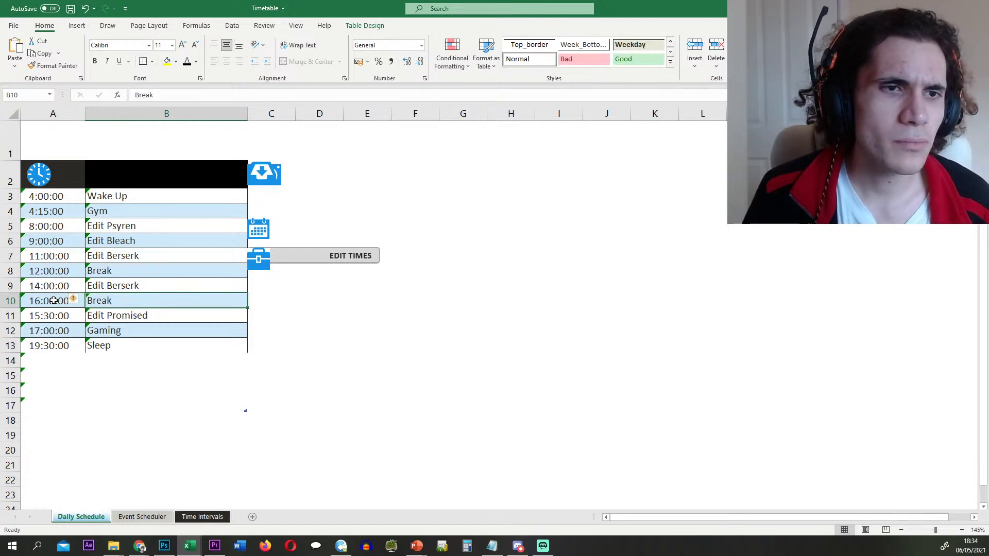
text(Edit Fight Video)
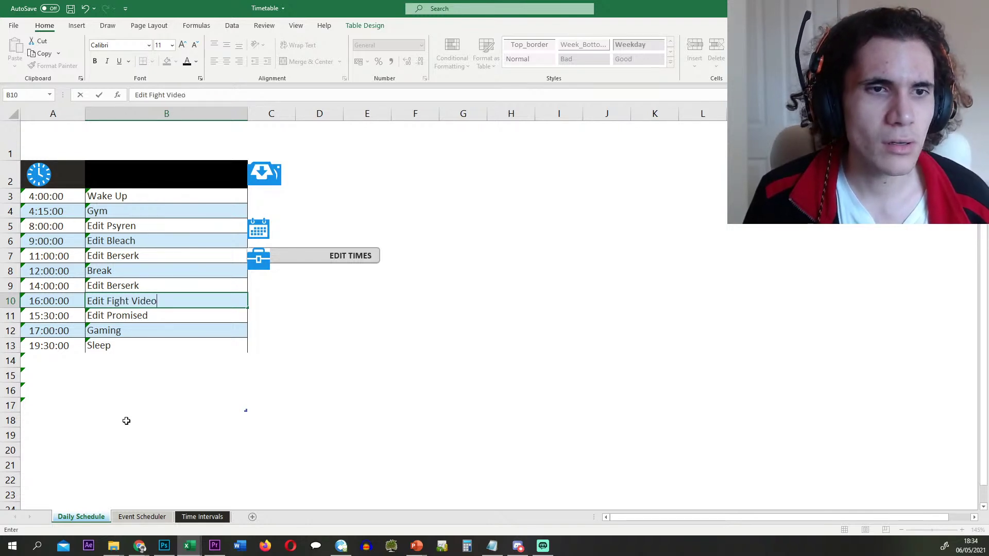
key(Return)
- Fill the 16:00:00 time down two rows to give 17:00:00 in A11 and 18:00:00 in A12
click(64, 300)
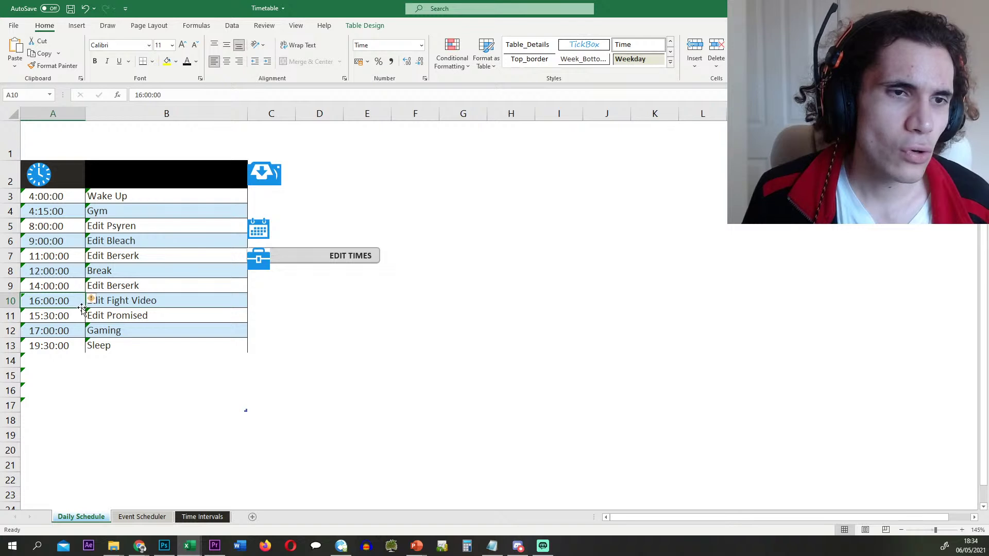
drag(85, 308, 85, 336)
click(43, 313)
- Enter Edit Promised as the 17:00:00 activity and Do whatever as the 18:00:00 activity
click(125, 318)
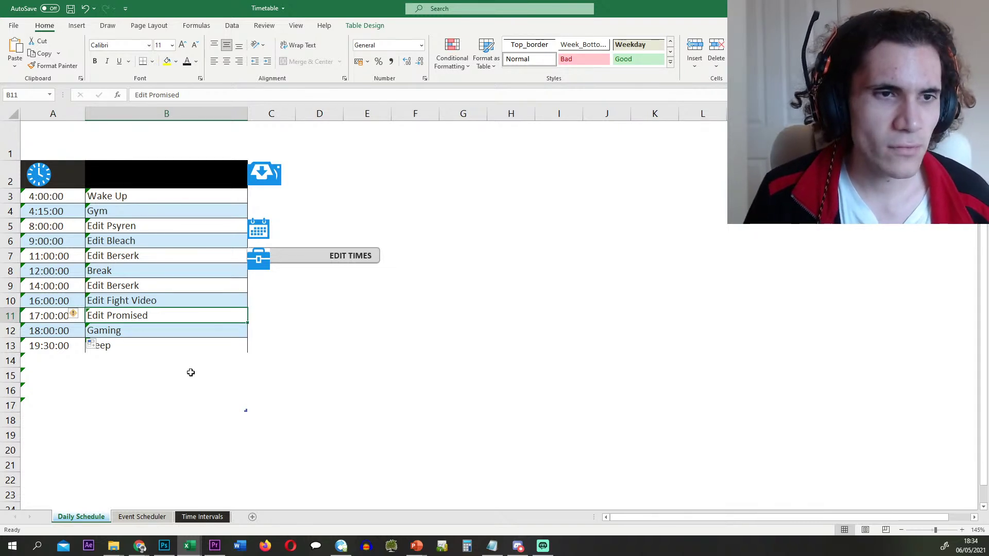
text(Edit Pro)
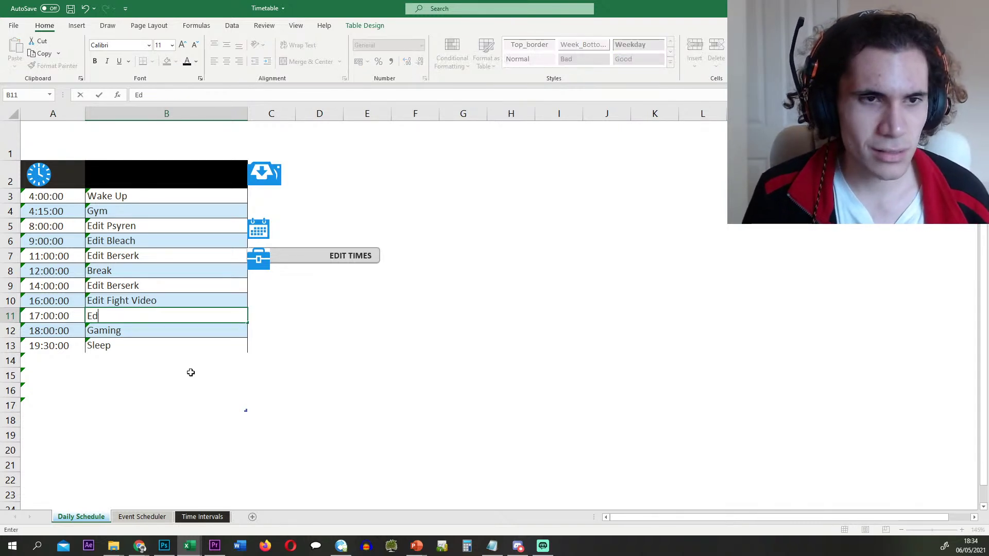
key(BackSpace)
text(mised)
key(Return)
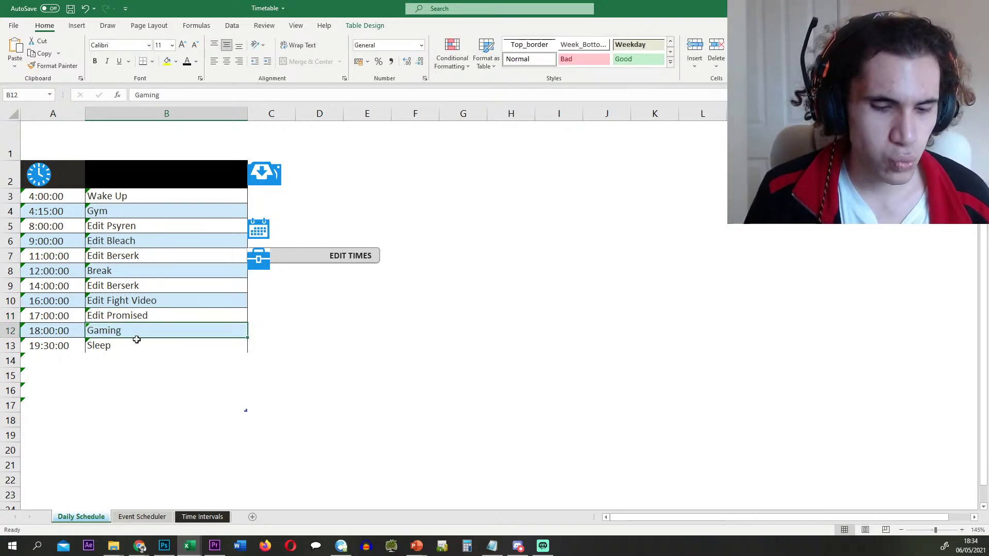
text(E)
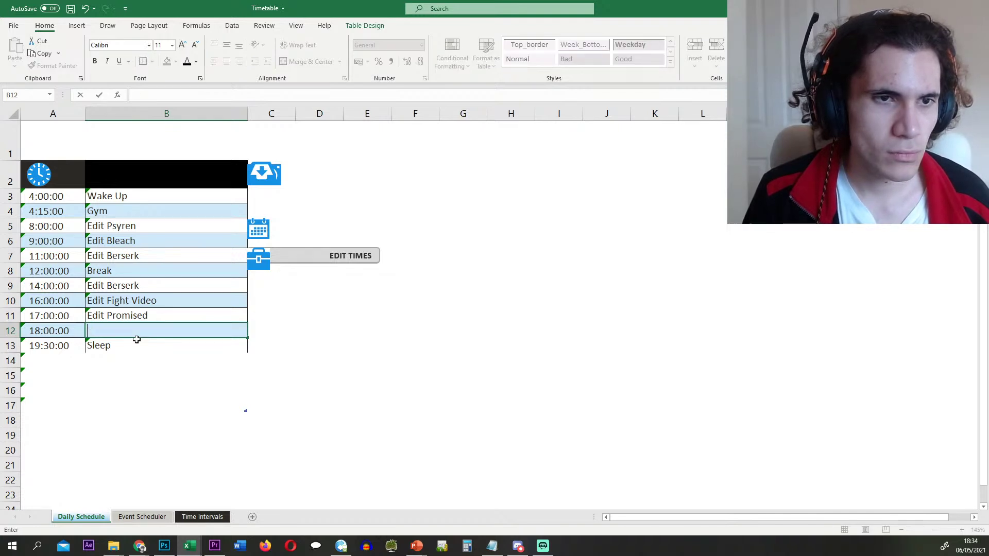
text(o whatever)
key(Return)
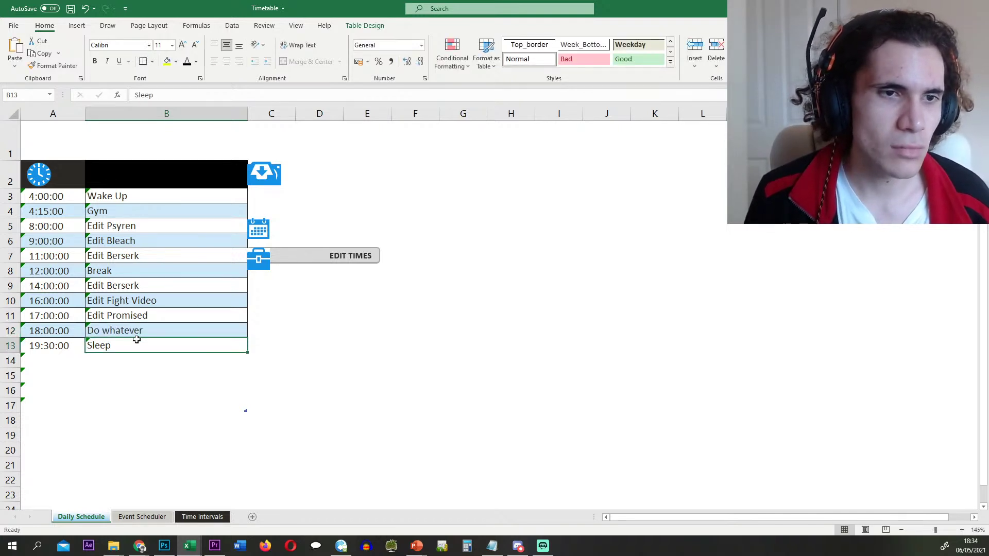
click(60, 348)
click(161, 373)
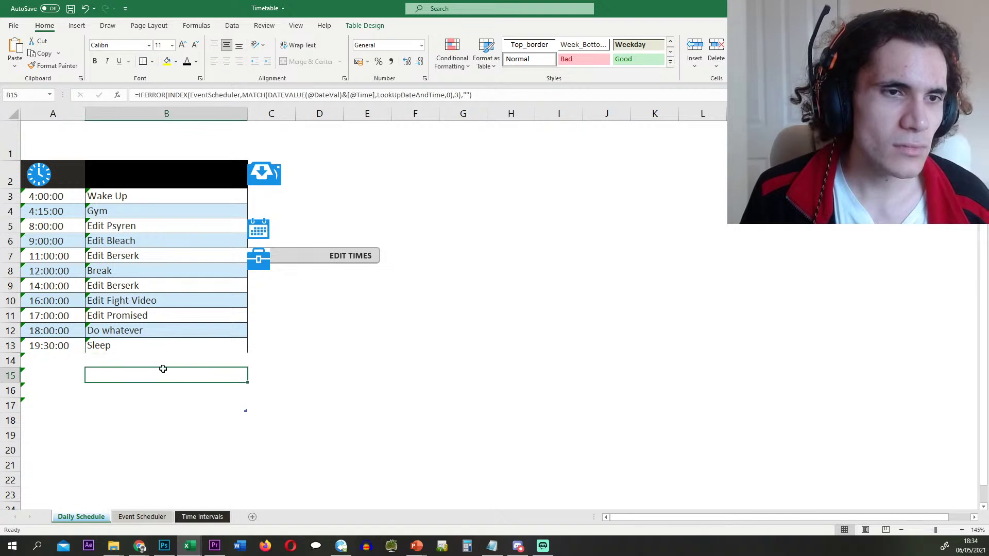
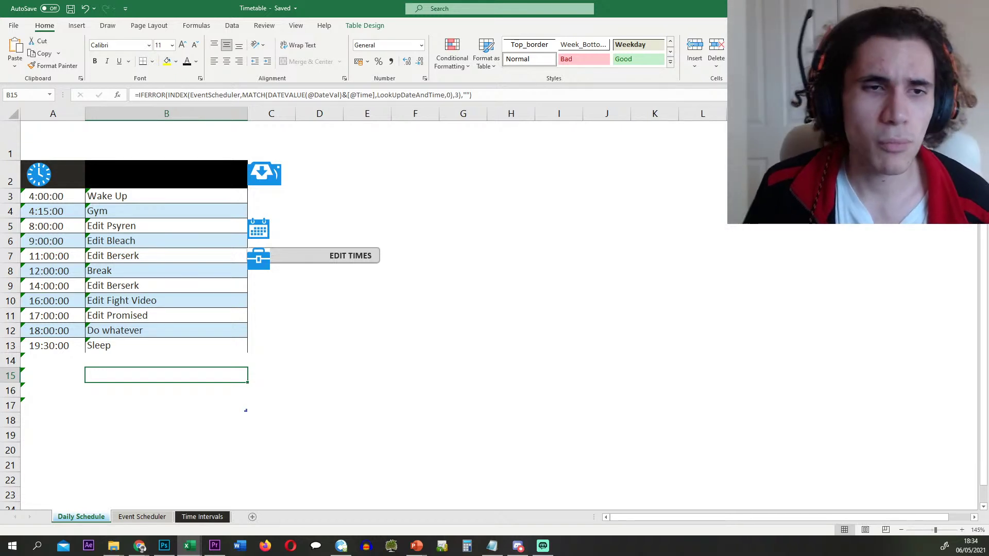
- Switch to the Video Document in Word and find the Fights list near the end of the document
key(alt+Tab)
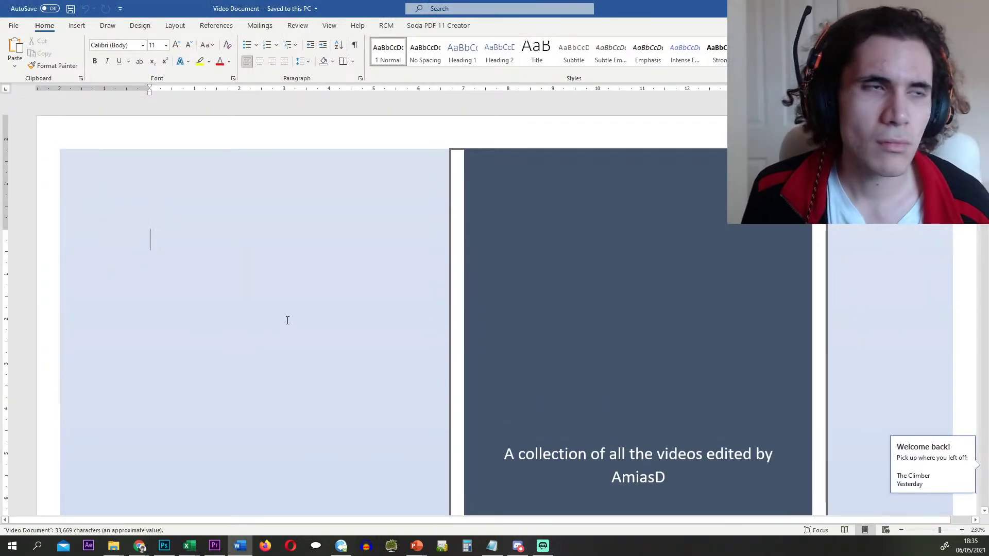
click(287, 320)
scroll(298, 316, down, 8)
scroll(300, 315, down, 5)
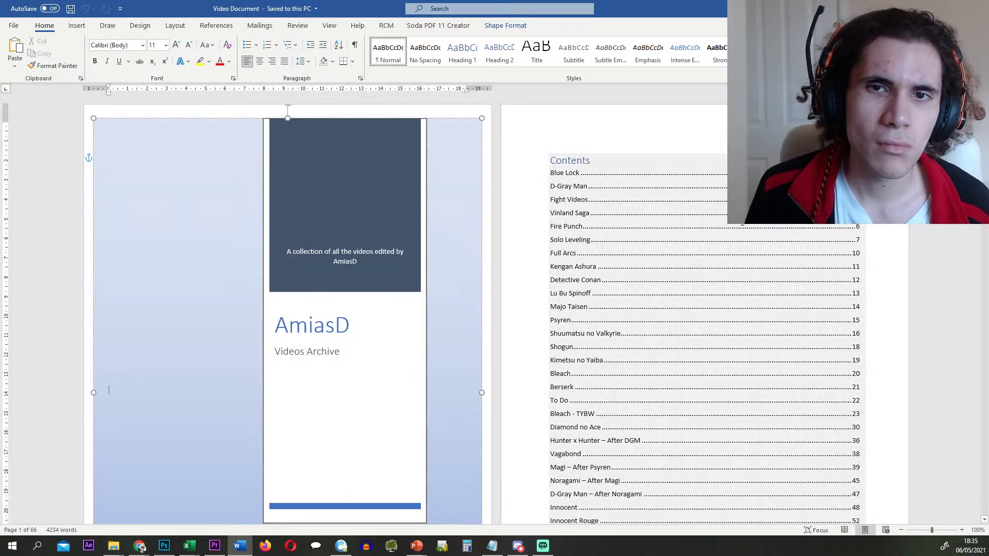
scroll(688, 289, down, 15)
scroll(727, 381, down, 15)
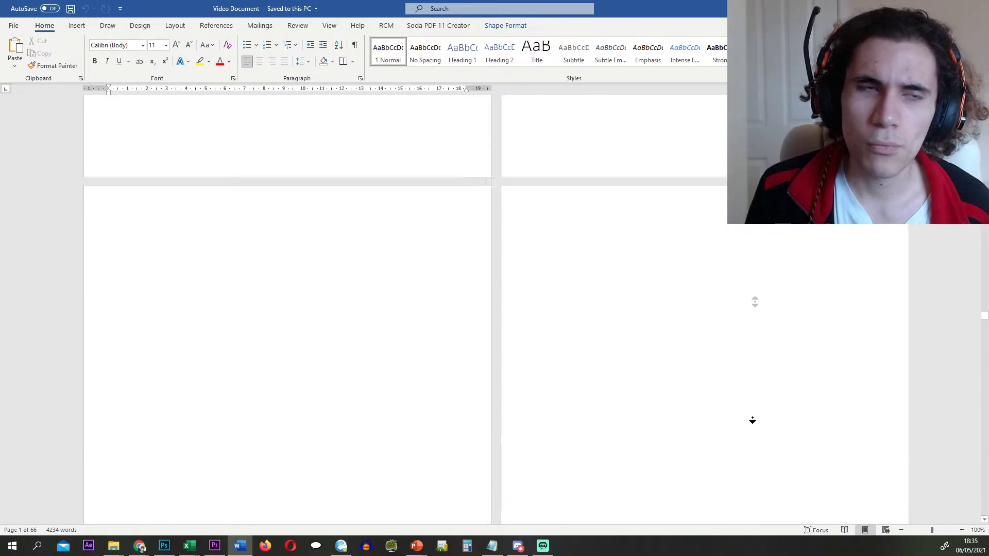
scroll(695, 321, down, 15)
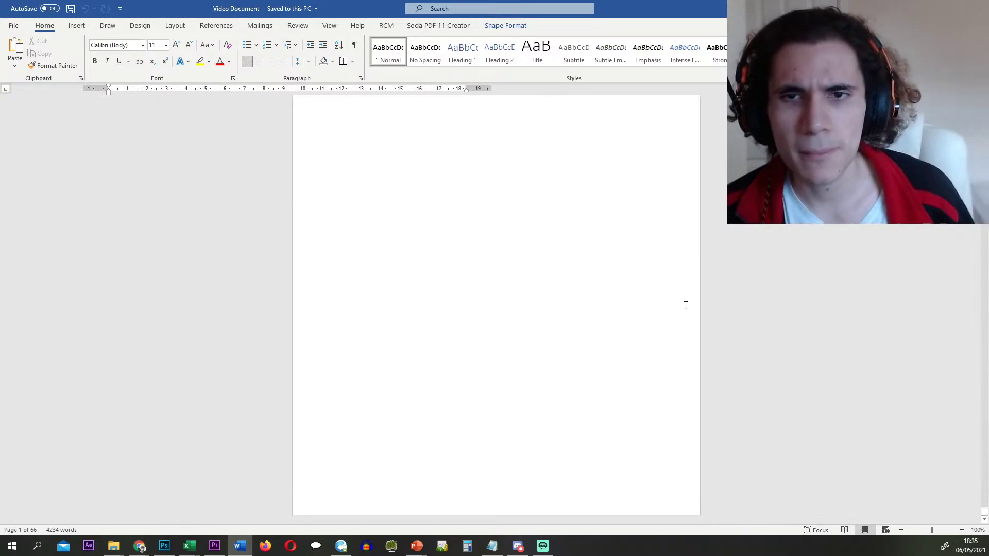
scroll(620, 288, up, 5)
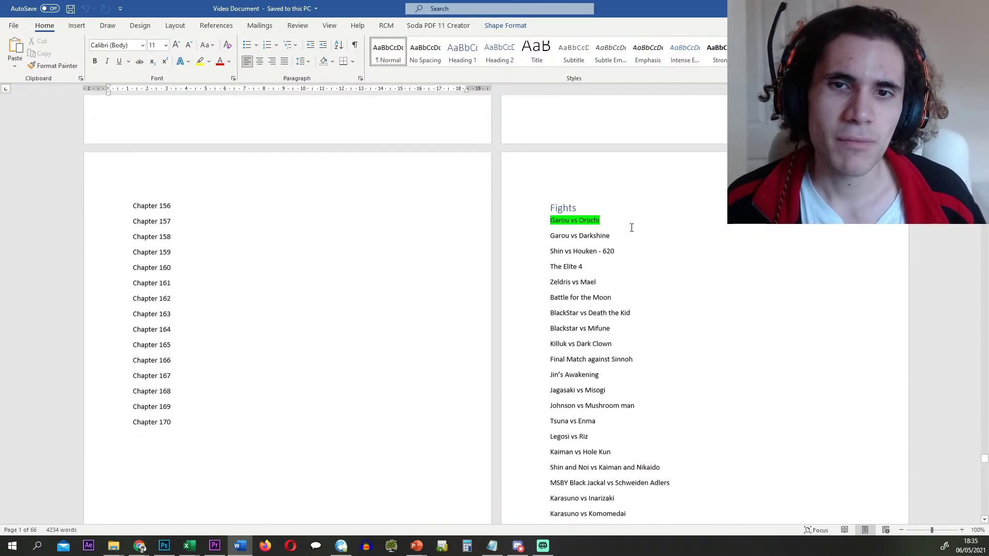
scroll(613, 238, up, 4)
scroll(609, 236, up, 5)
scroll(451, 256, down, 5)
middle_click(500, 219)
scroll(503, 261, down, 10)
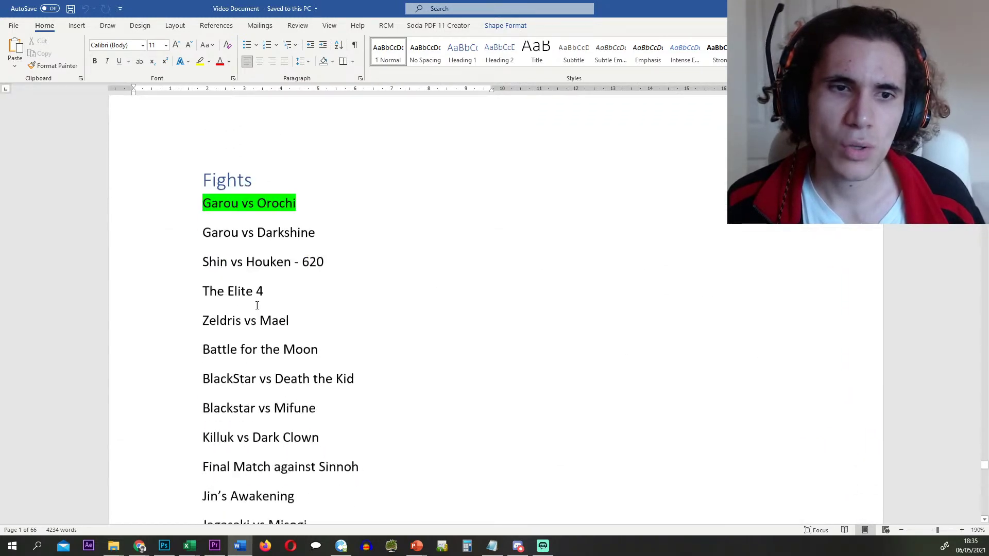
scroll(280, 227, up, 2)
- Highlight the Garou vs Darkshine entry in the Fights list in yellow
triple_click(255, 233)
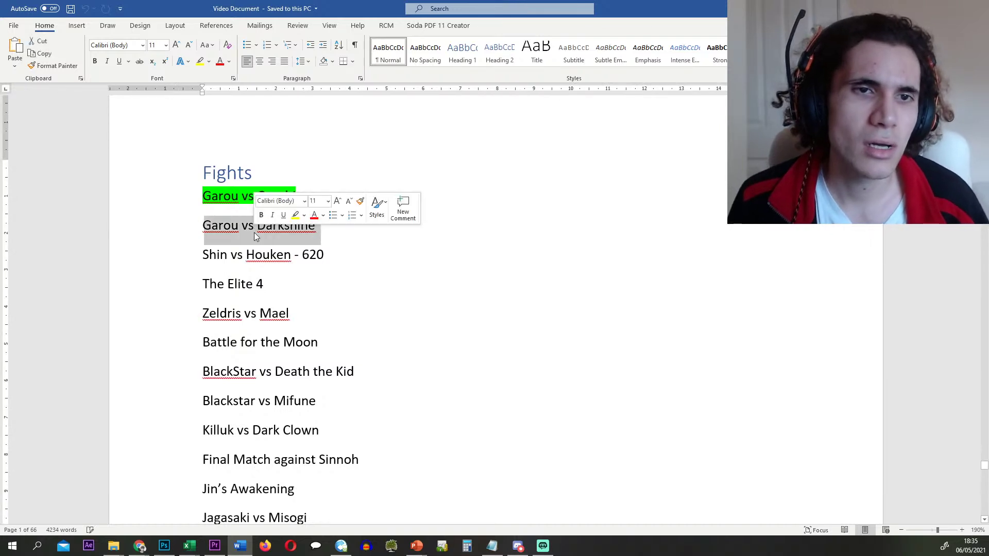
click(199, 60)
click(249, 208)
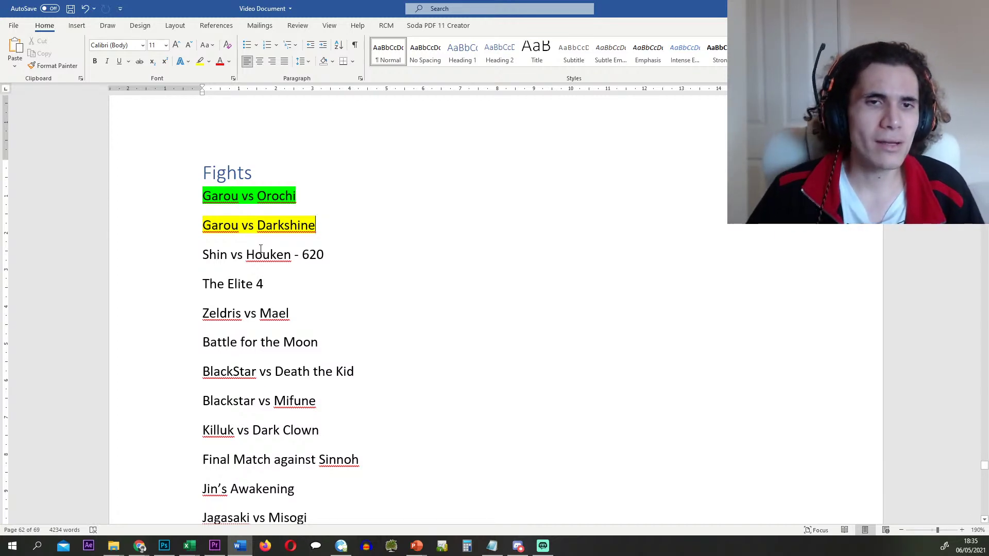
double_click(257, 253)
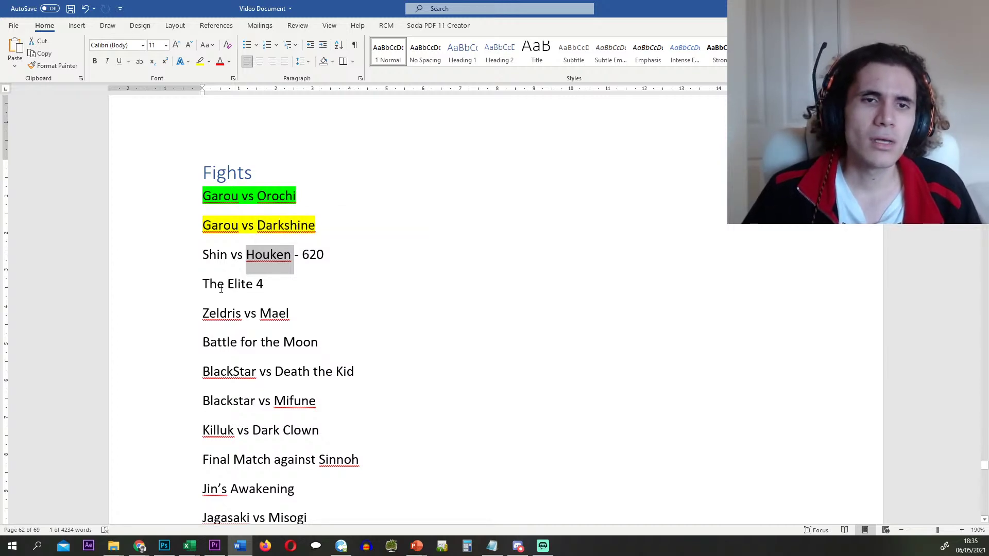
drag(202, 292, 154, 292)
click(233, 310)
drag(273, 285, 180, 286)
click(241, 313)
click(276, 282)
click(246, 340)
triple_click(212, 281)
key(Down)
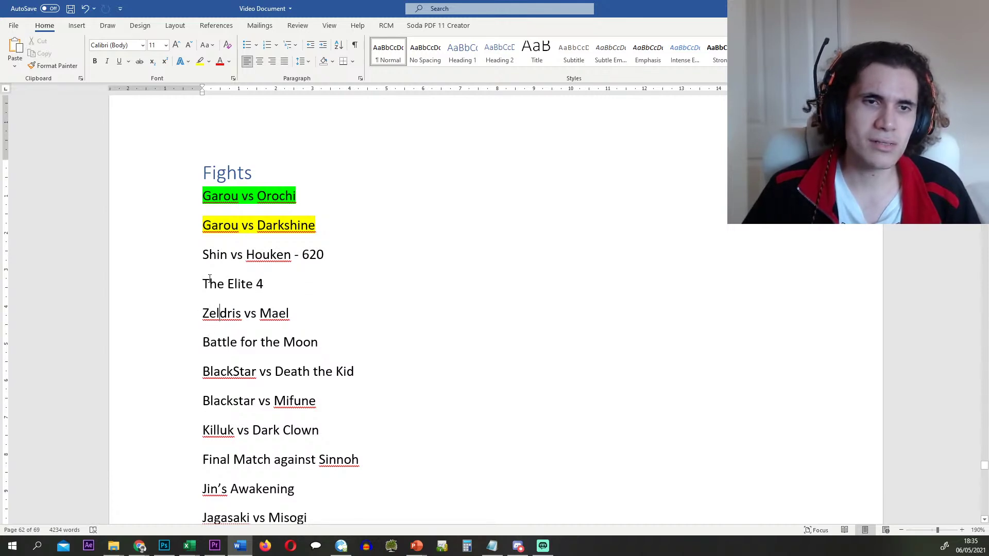
drag(206, 282, 298, 291)
click(296, 290)
click(216, 313)
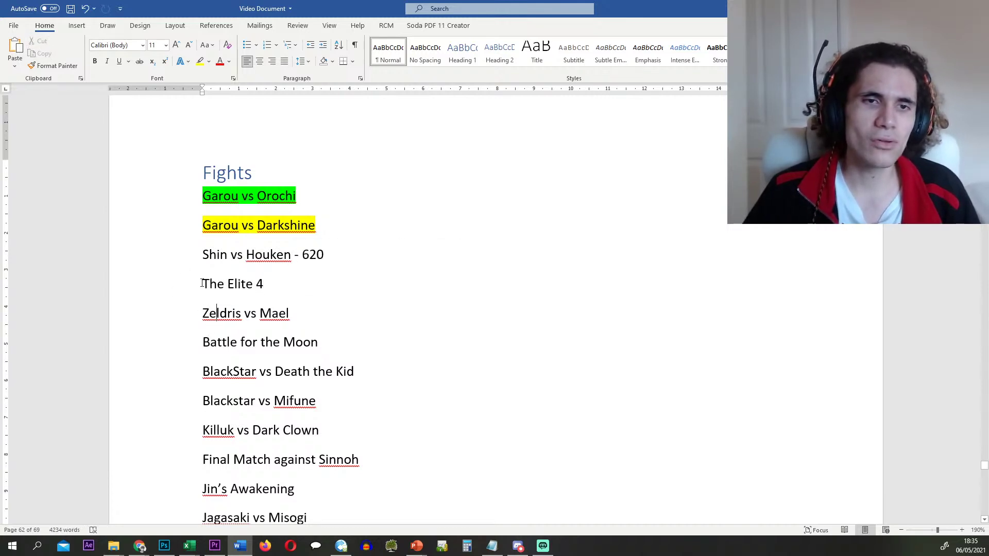
- Highlight The Elite 4 entry in the Fights list in red
drag(202, 283, 372, 290)
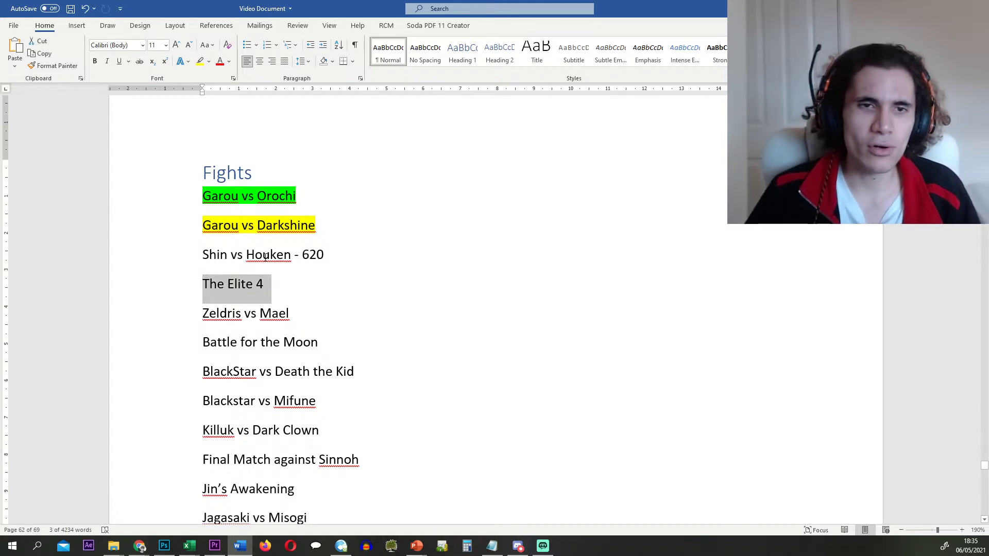
scroll(268, 268, up, 1)
scroll(257, 258, down, 3)
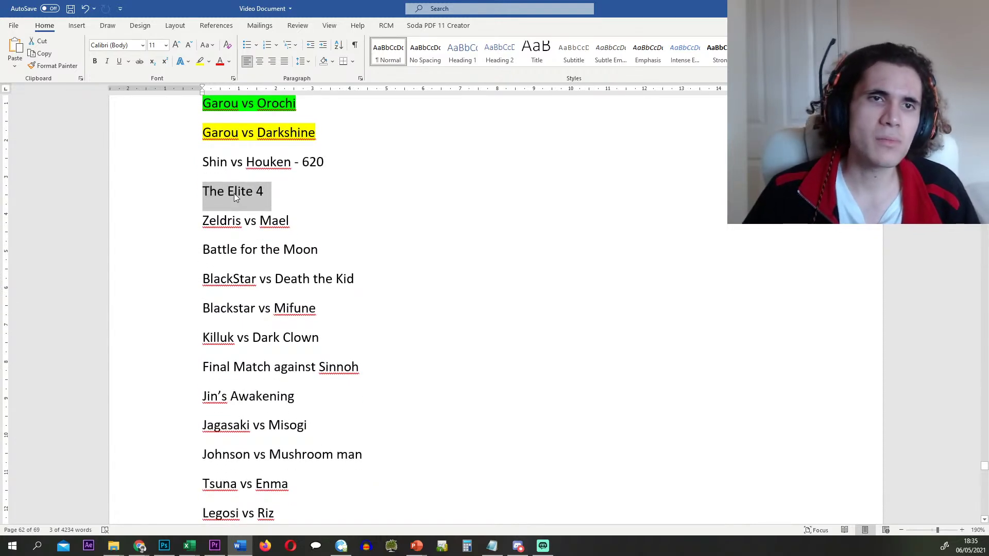
click(209, 61)
click(206, 91)
click(270, 227)
- Review the Fights list entries from Zeldris vs Mael down to Jagasaki vs Misogi
drag(201, 226, 296, 224)
click(301, 227)
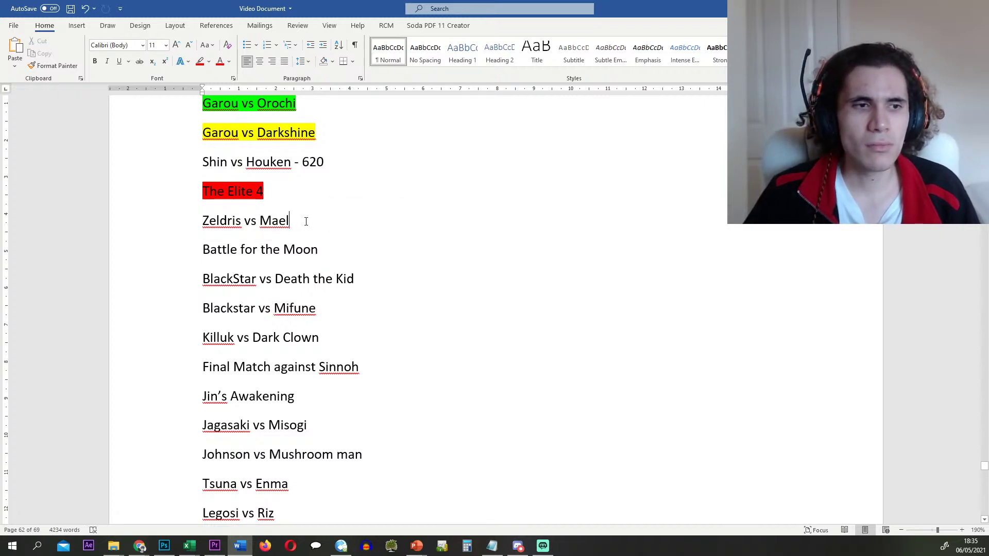
drag(205, 250, 327, 252)
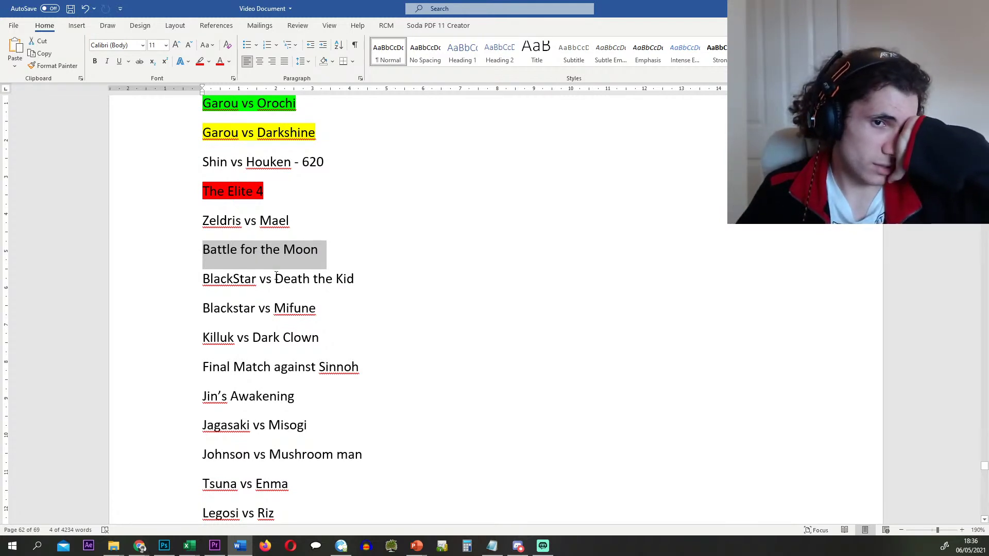
click(243, 308)
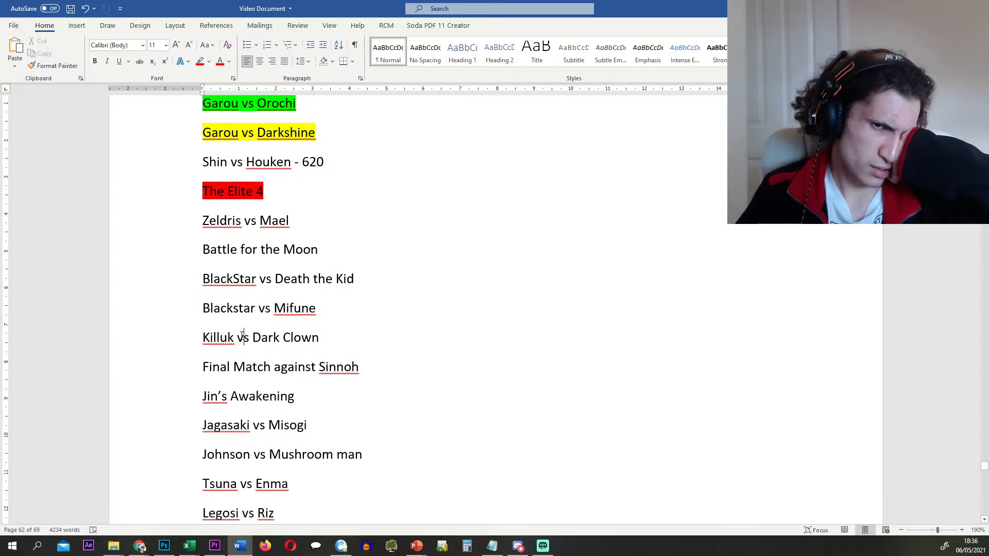
triple_click(326, 370)
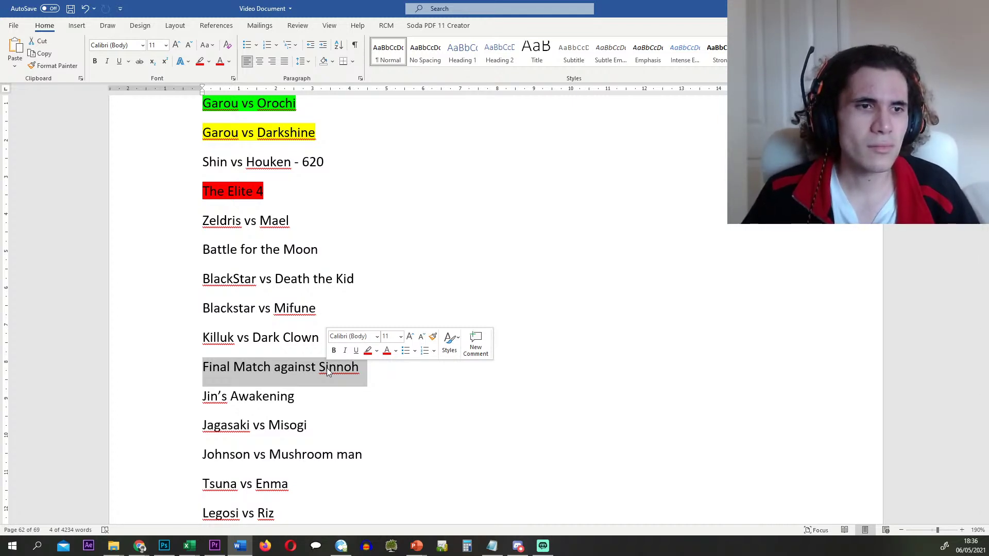
triple_click(219, 400)
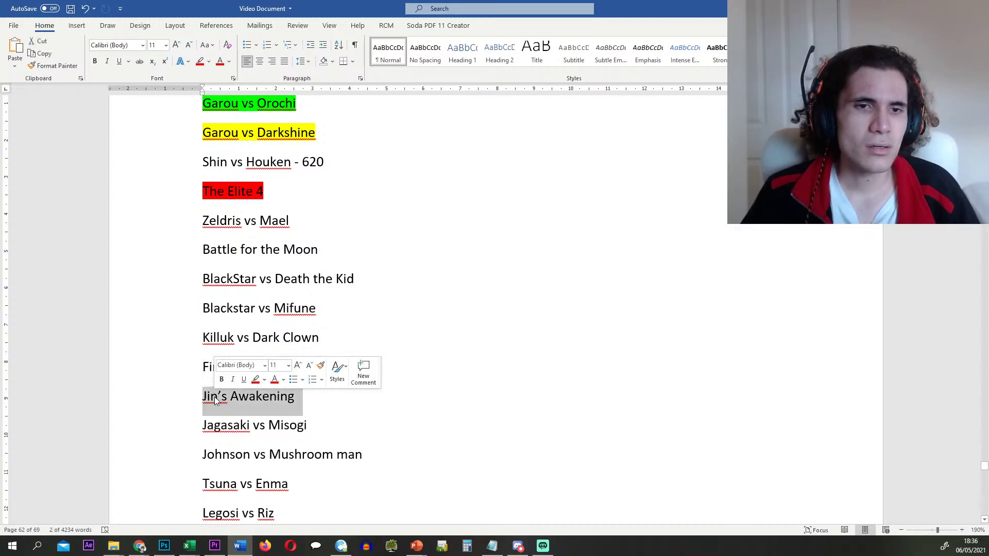
scroll(216, 401, down, 4)
click(223, 334)
triple_click(221, 334)
click(224, 344)
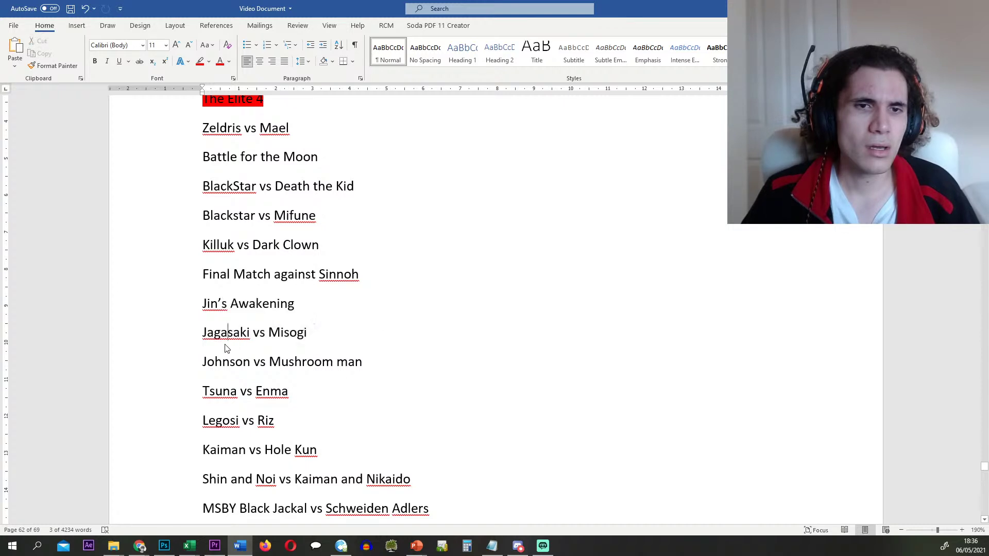
- Review the Fights list entries from Jin's Awakening down to Shohoku vs Sannoh
drag(339, 336, 211, 301)
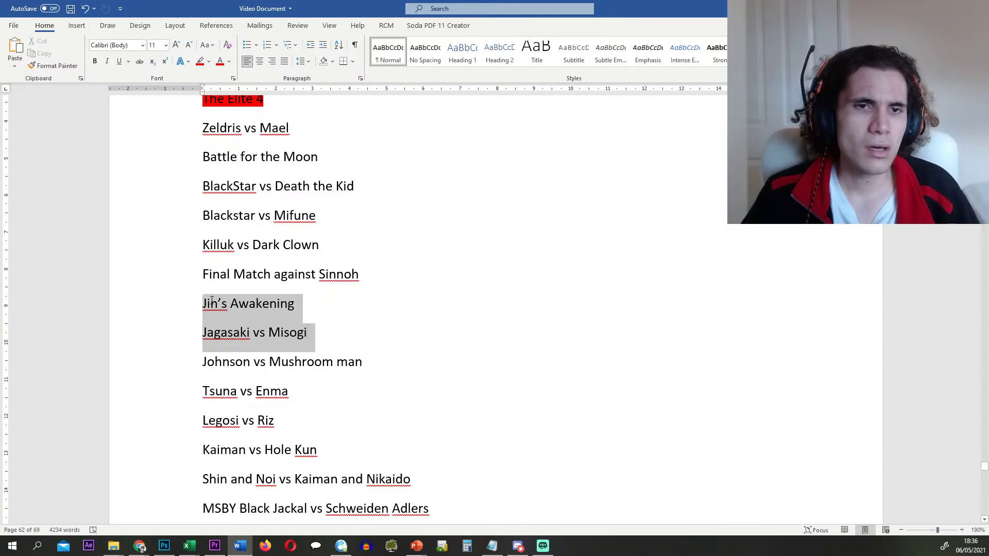
click(212, 303)
scroll(216, 304, down, 5)
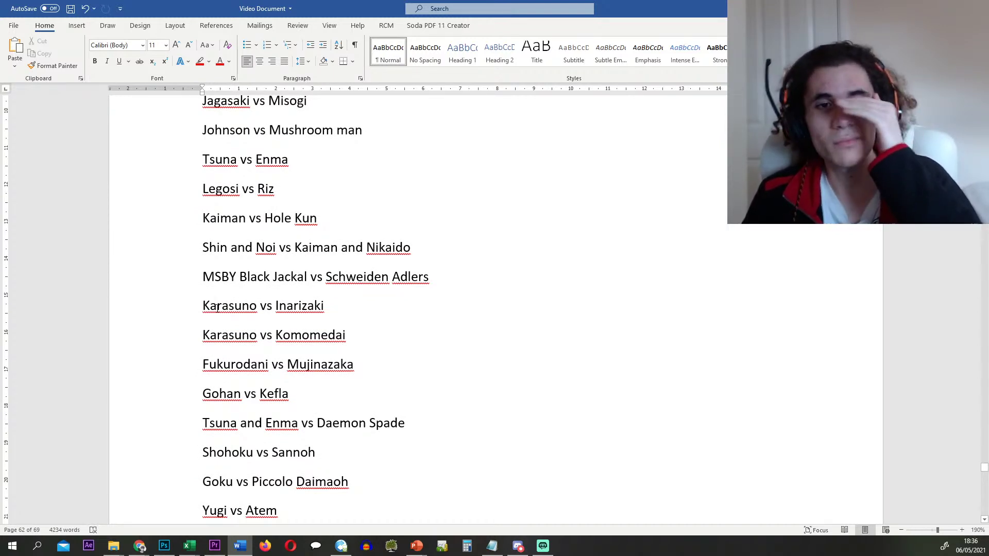
scroll(204, 208, up, 2)
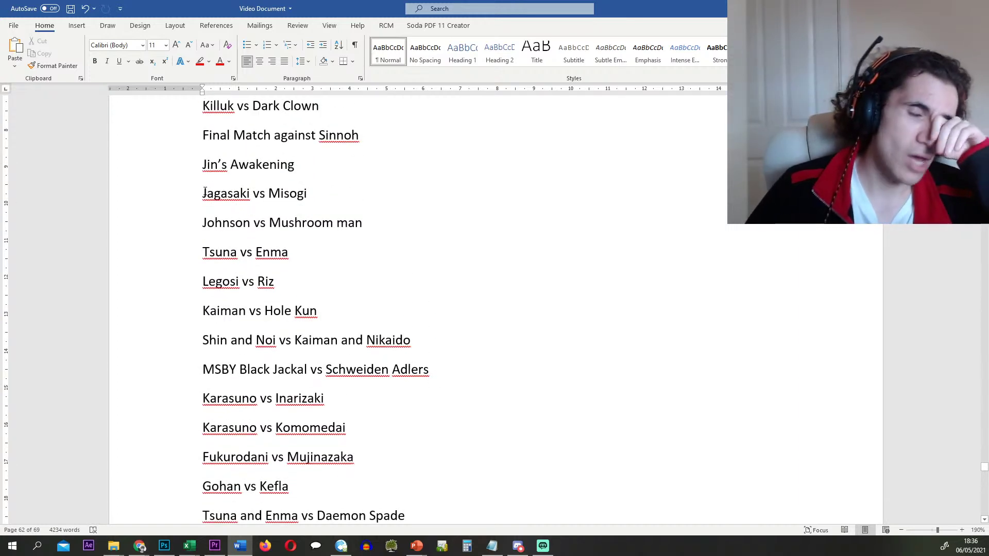
scroll(296, 212, down, 4)
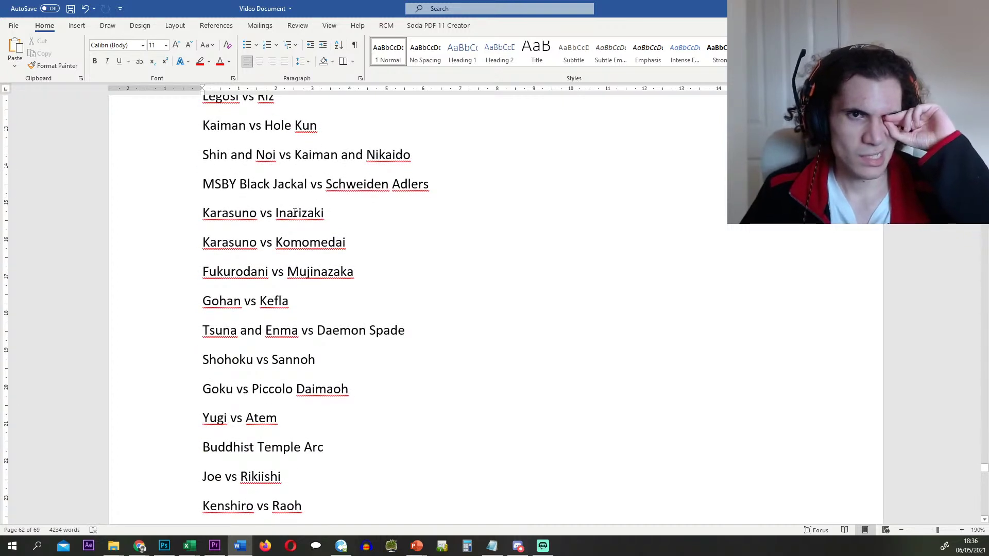
scroll(294, 213, down, 1)
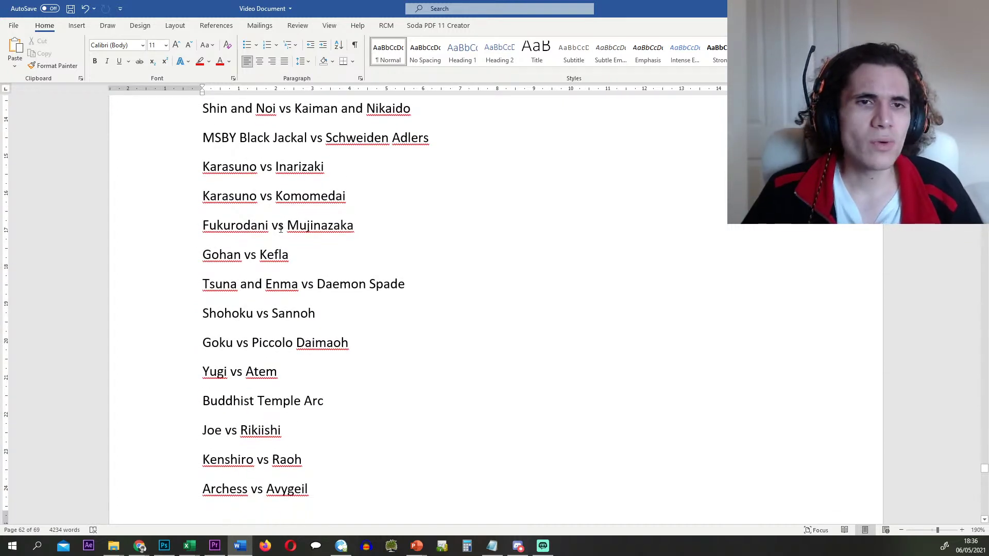
click(190, 257)
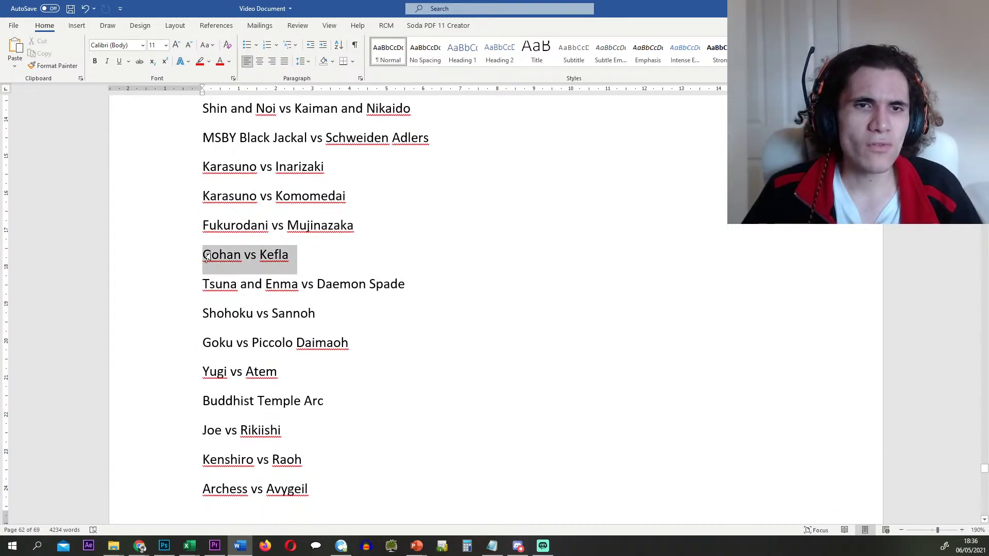
click(209, 305)
scroll(207, 283, down, 1)
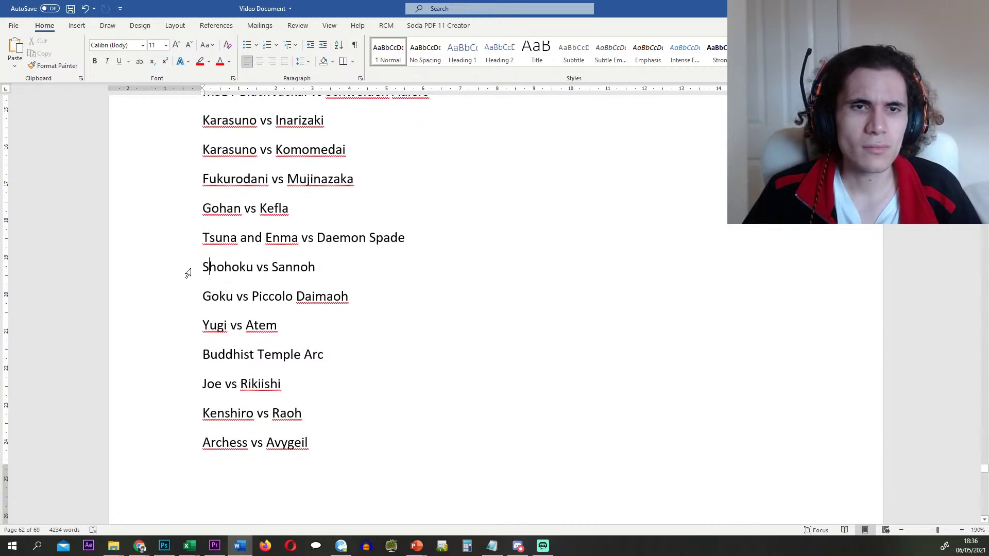
drag(199, 266, 322, 268)
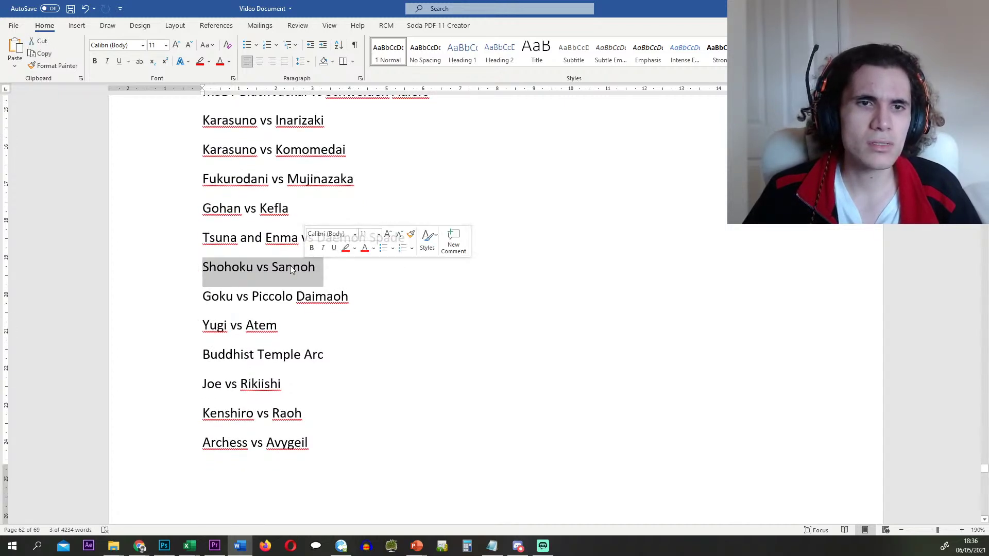
- Compare the earlier Fights list entries around Blackstar vs Mifune with those around Shohoku vs Sannoh
scroll(249, 255, up, 6)
scroll(249, 253, up, 1)
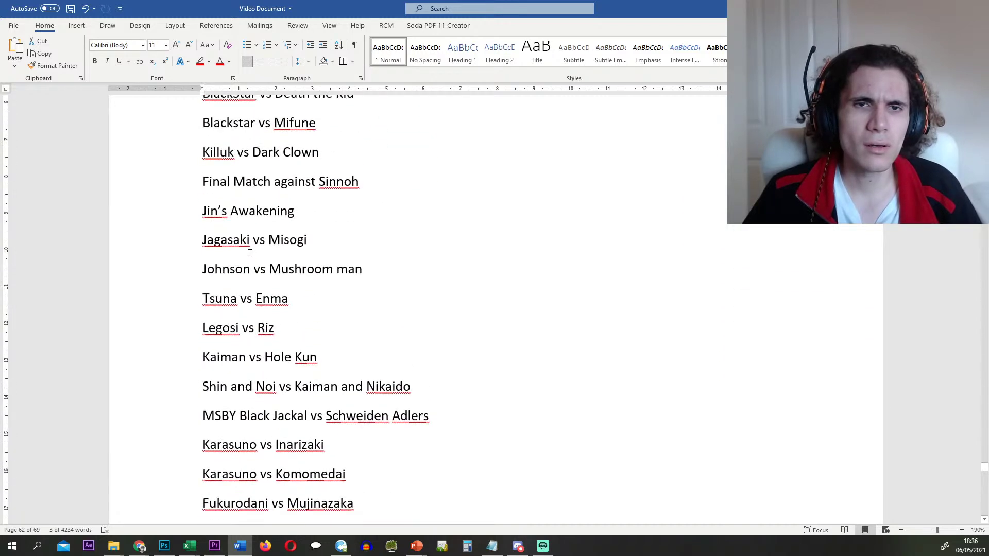
scroll(250, 253, down, 6)
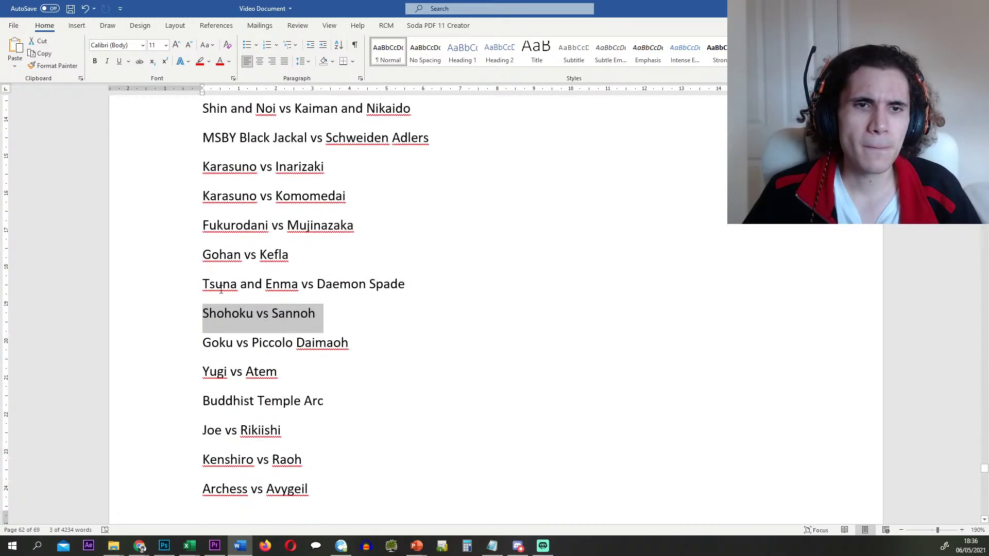
scroll(224, 319, down, 2)
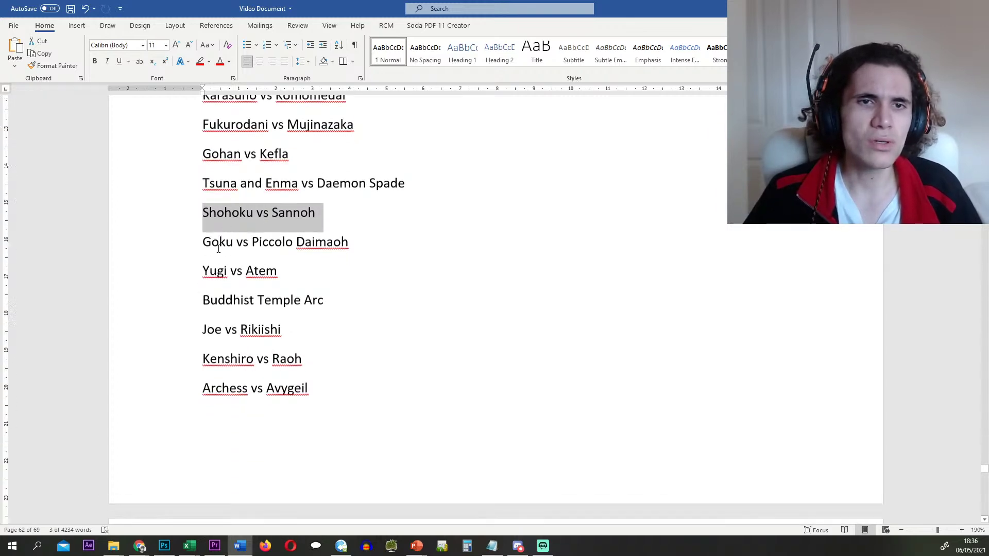
scroll(221, 248, up, 12)
scroll(220, 247, up, 2)
scroll(232, 316, down, 10)
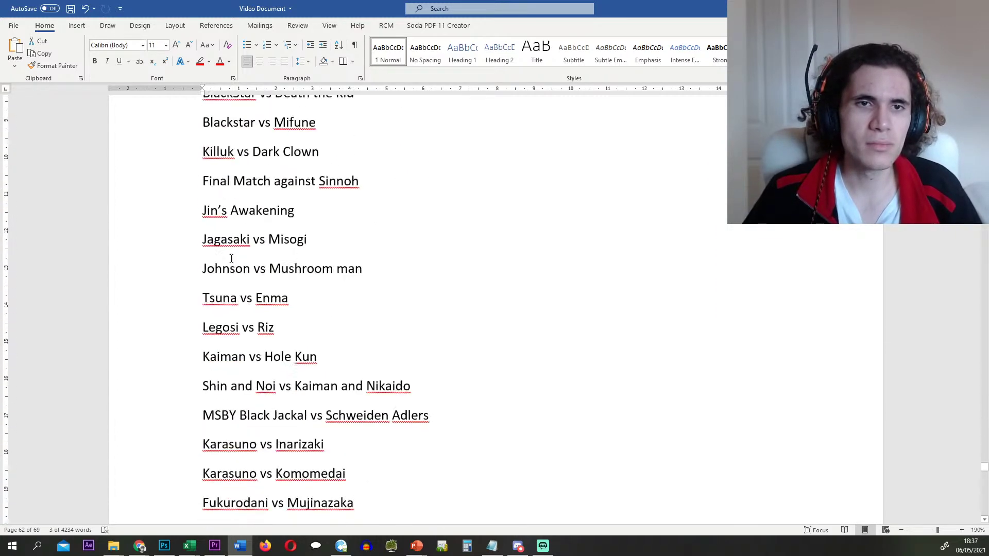
scroll(233, 315, down, 2)
scroll(219, 231, up, 2)
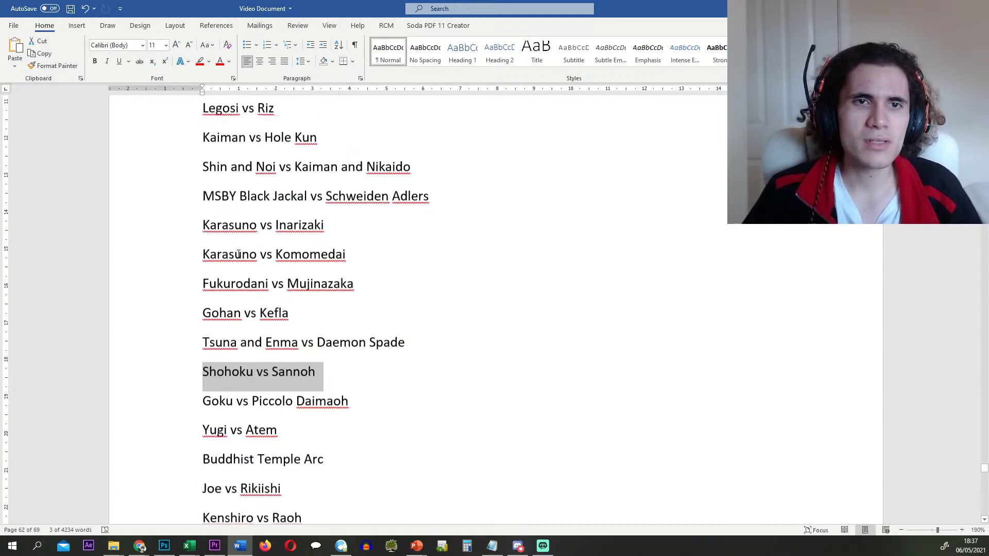
- Review the Fights list entries from MSBY Black Jackal vs Schweiden Adlers down to Archess vs Avygeil
drag(205, 230, 468, 234)
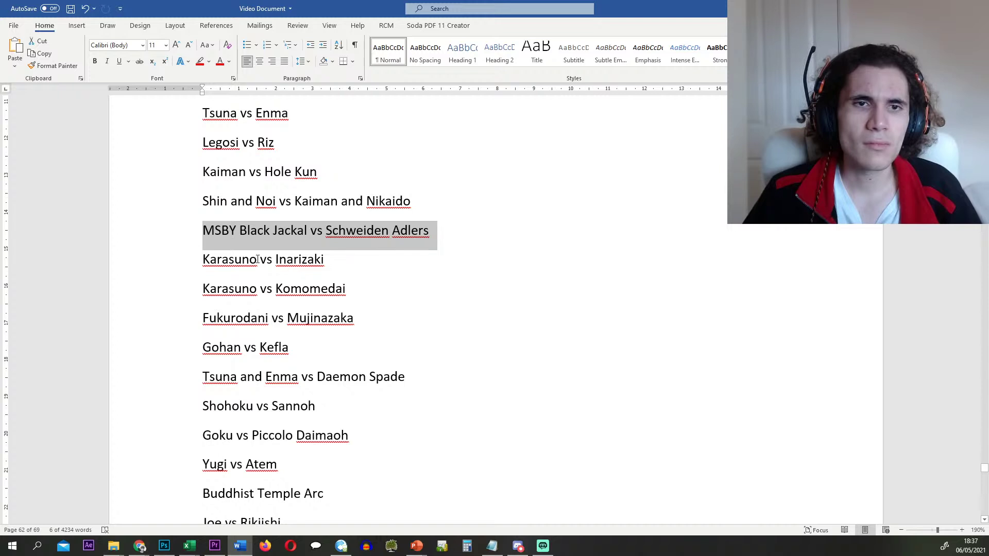
scroll(237, 248, down, 2)
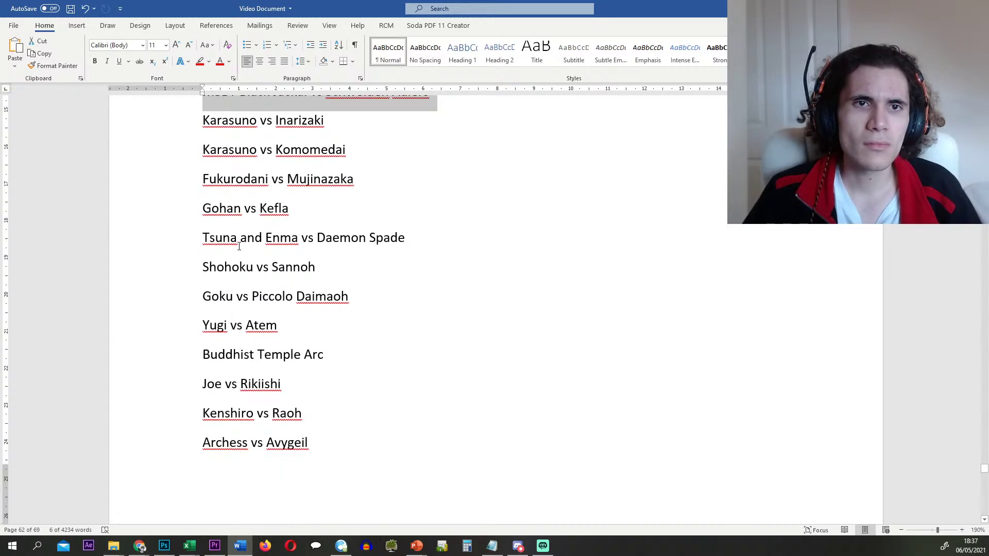
click(222, 121)
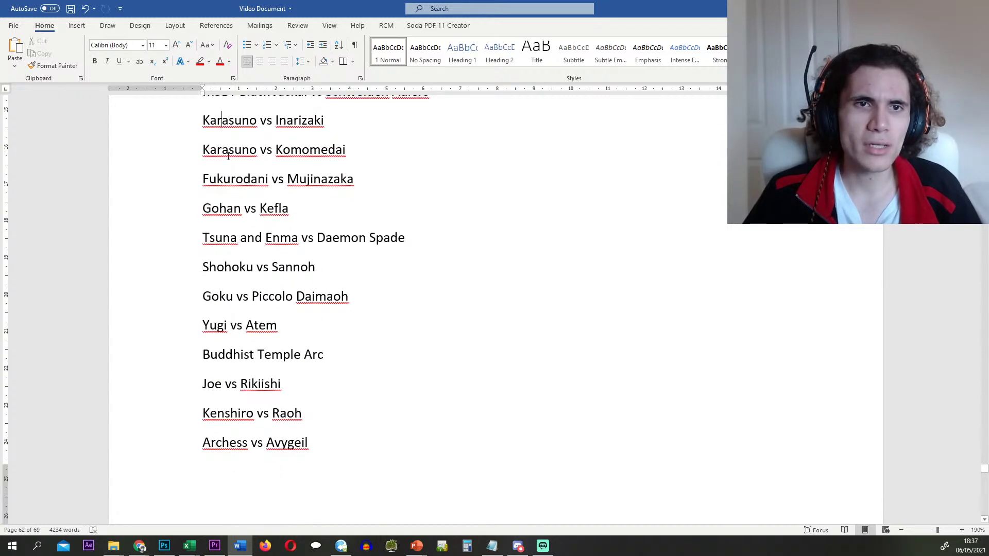
triple_click(212, 181)
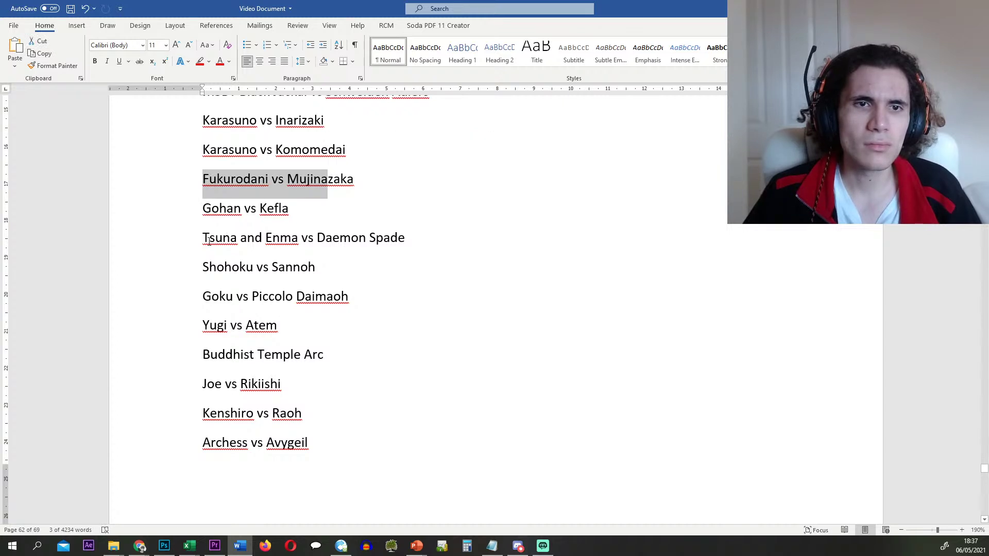
triple_click(208, 297)
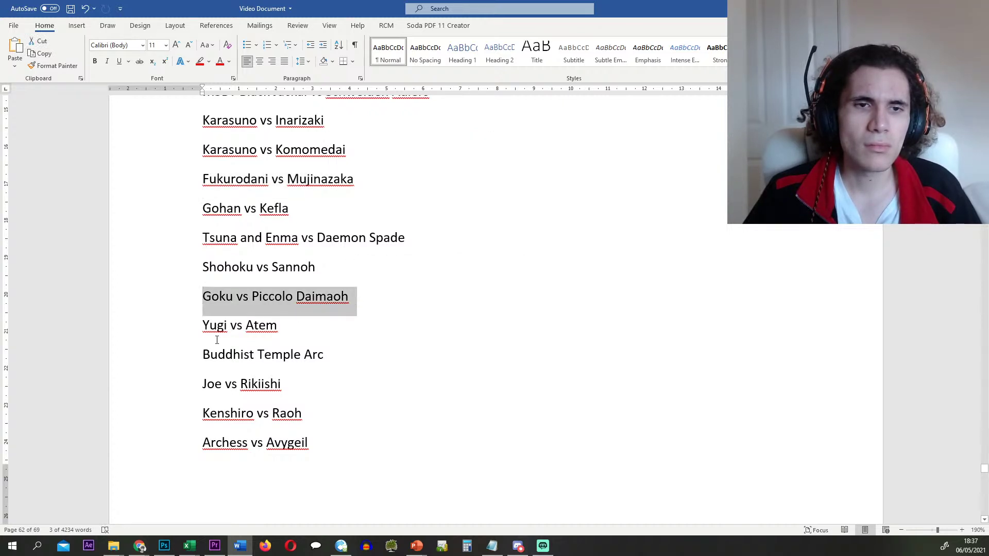
scroll(231, 238, down, 3)
triple_click(202, 232)
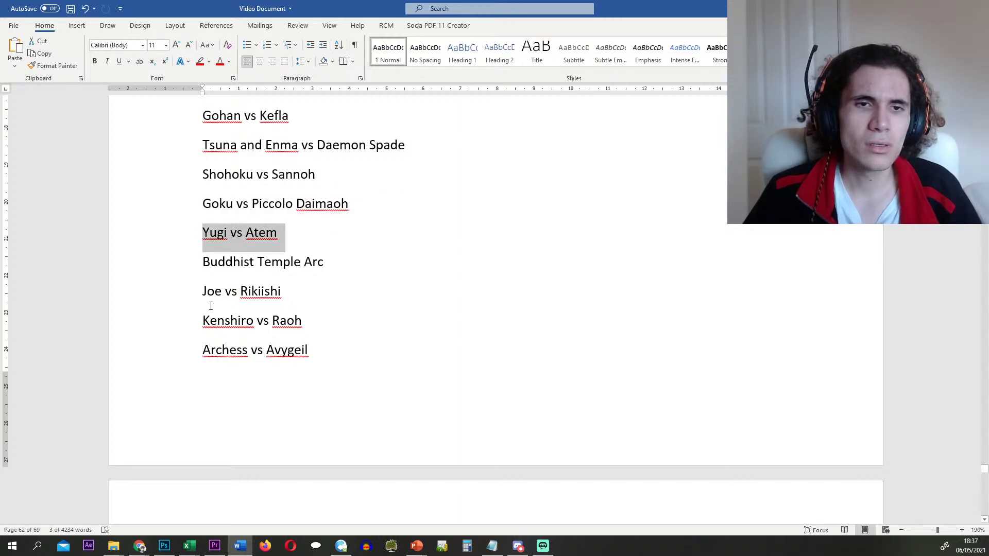
click(227, 348)
scroll(216, 296, down, 10)
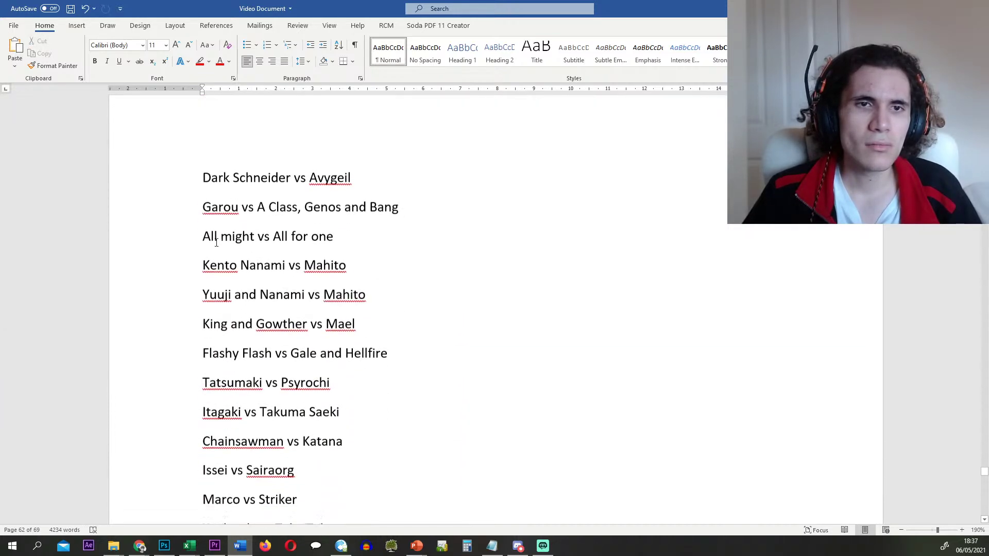
- Review the Fights list entries from Garou vs A Class, Genos and Bang down to Marco vs Striker
drag(212, 200, 426, 202)
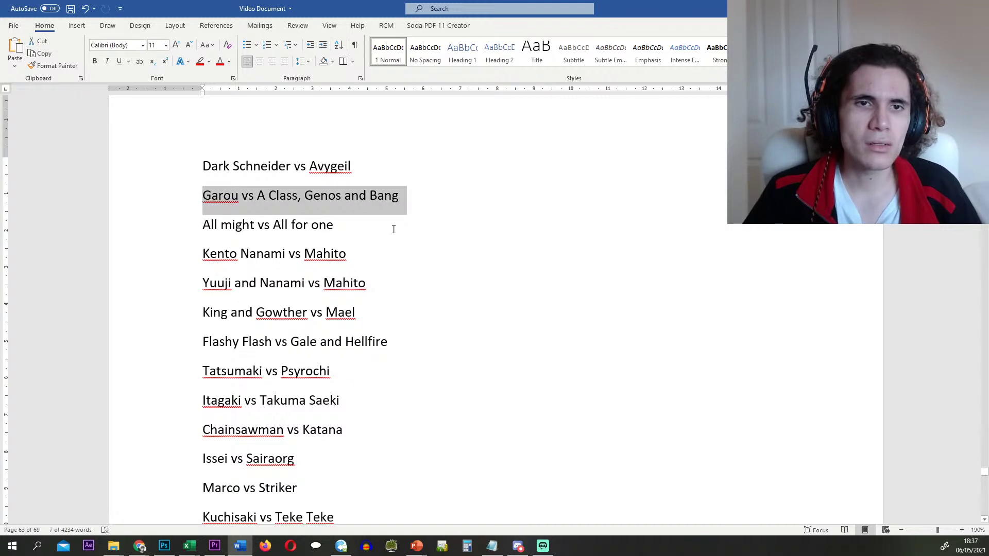
drag(336, 227, 201, 227)
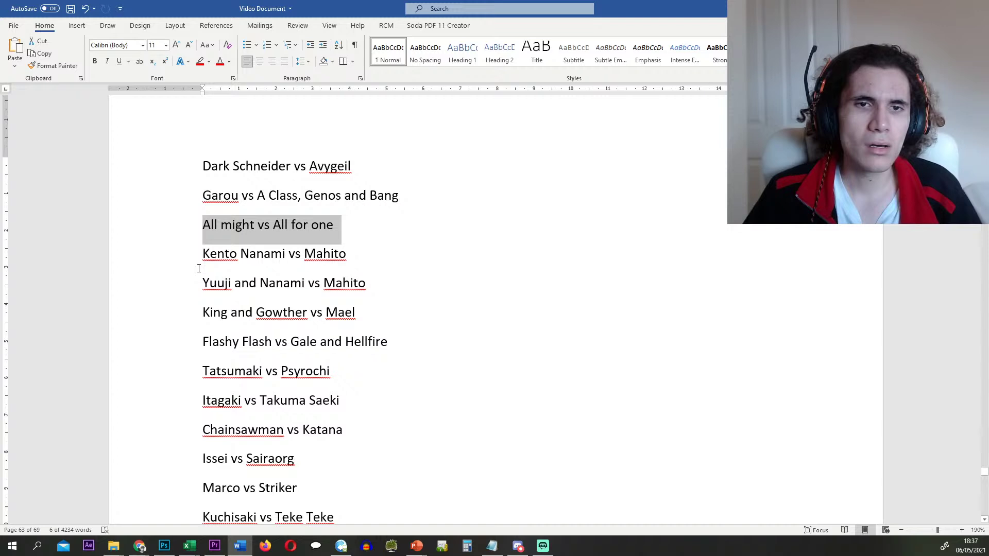
click(200, 264)
drag(379, 288, 203, 260)
click(269, 313)
drag(378, 287, 203, 259)
click(327, 341)
click(339, 313)
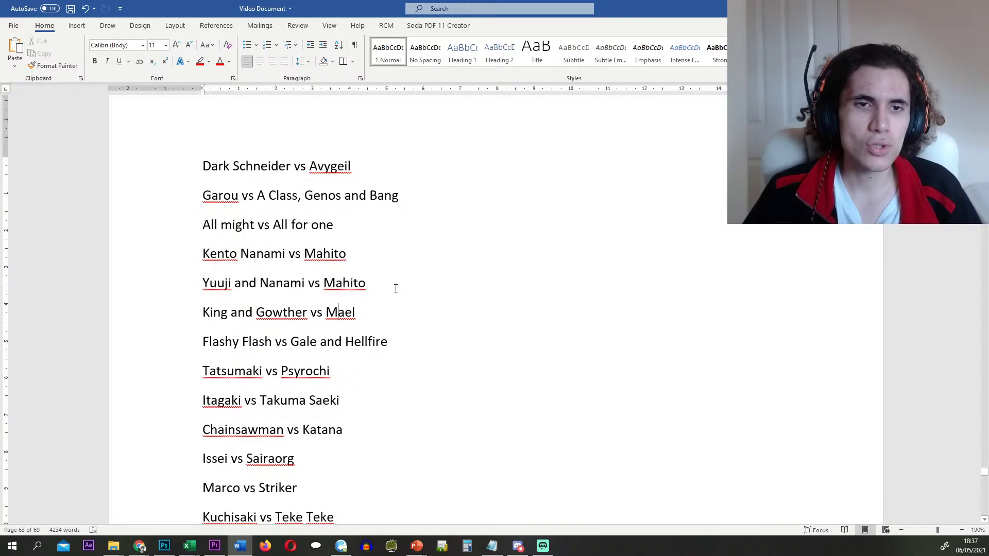
drag(386, 292, 202, 260)
click(311, 342)
drag(192, 315, 365, 321)
scroll(365, 321, down, 3)
click(203, 185)
click(194, 244)
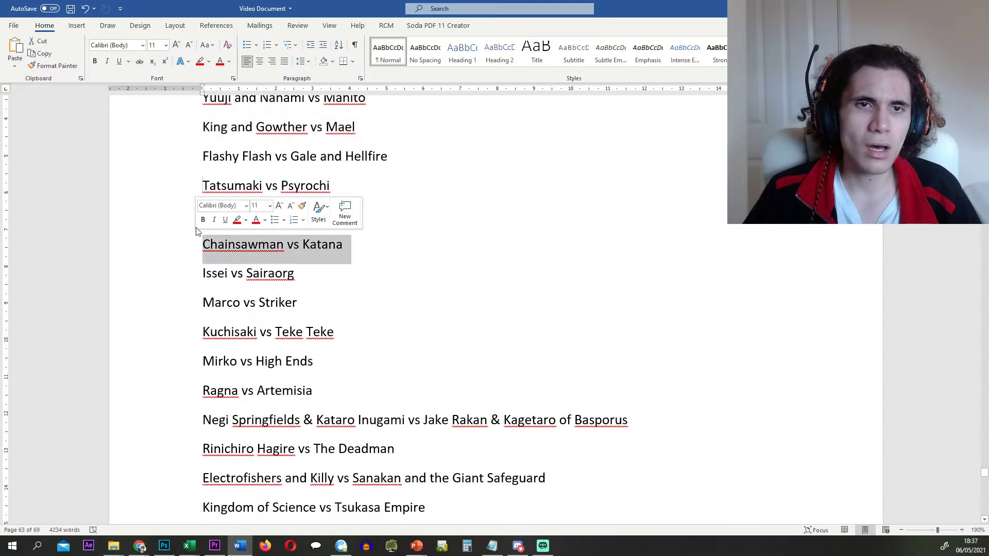
click(222, 302)
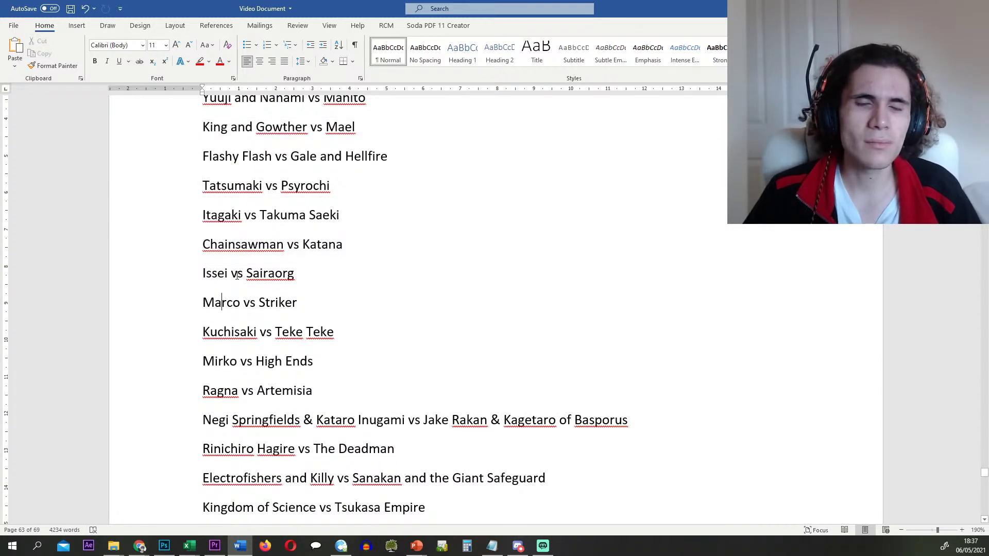
- Look through the remaining Fights list entries down to Luffy vs Katakuri at the end of the document
middle_click(237, 230)
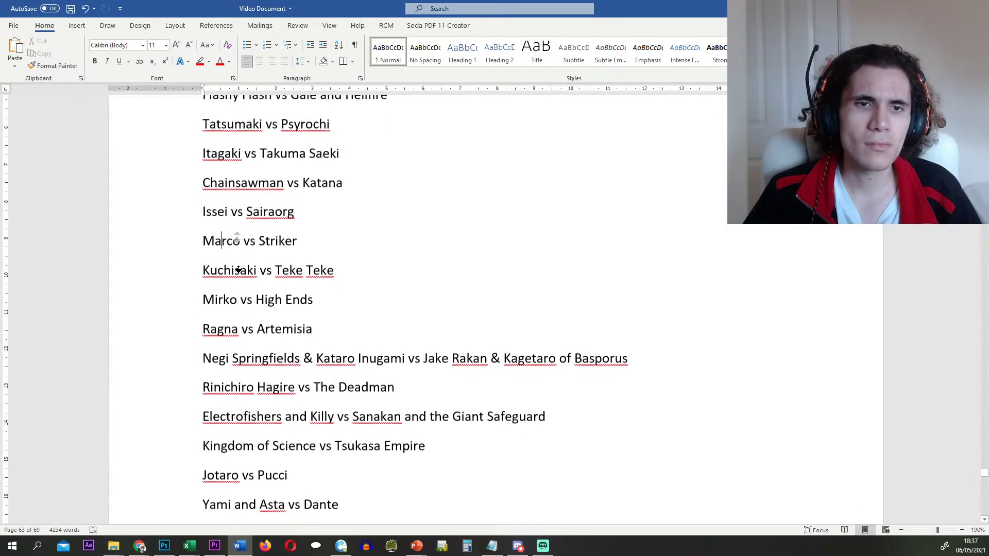
middle_click(238, 269)
middle_click(282, 295)
middle_click(291, 328)
scroll(290, 328, up, 1)
scroll(288, 314, down, 5)
scroll(281, 311, down, 12)
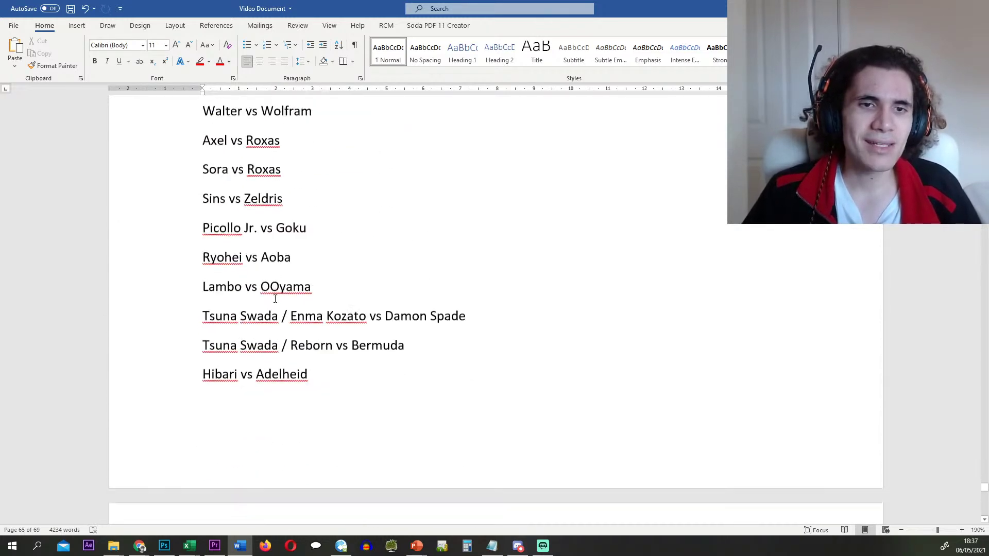
scroll(275, 298, down, 15)
scroll(268, 310, down, 15)
scroll(270, 294, up, 5)
scroll(272, 304, down, 6)
scroll(272, 304, down, 5)
scroll(279, 287, down, 10)
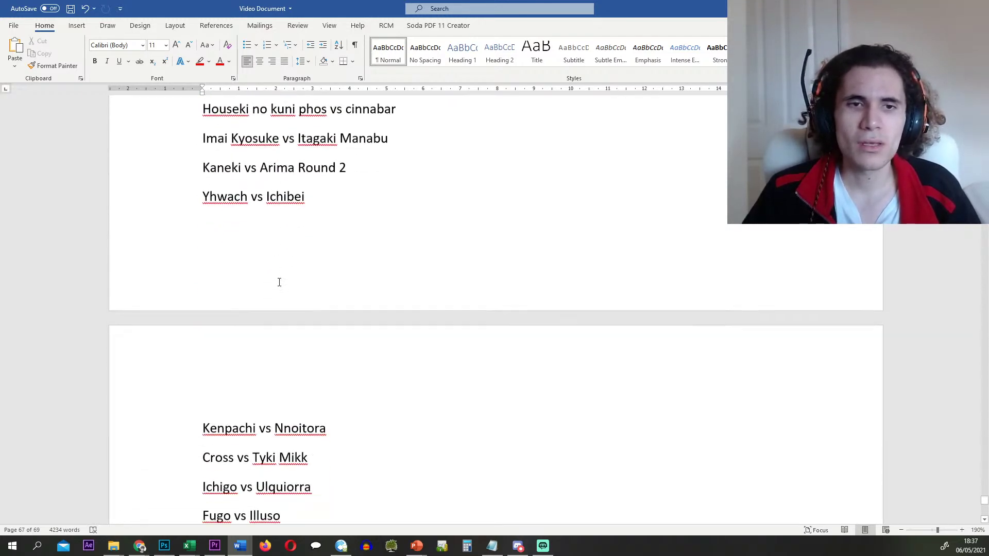
scroll(281, 285, down, 10)
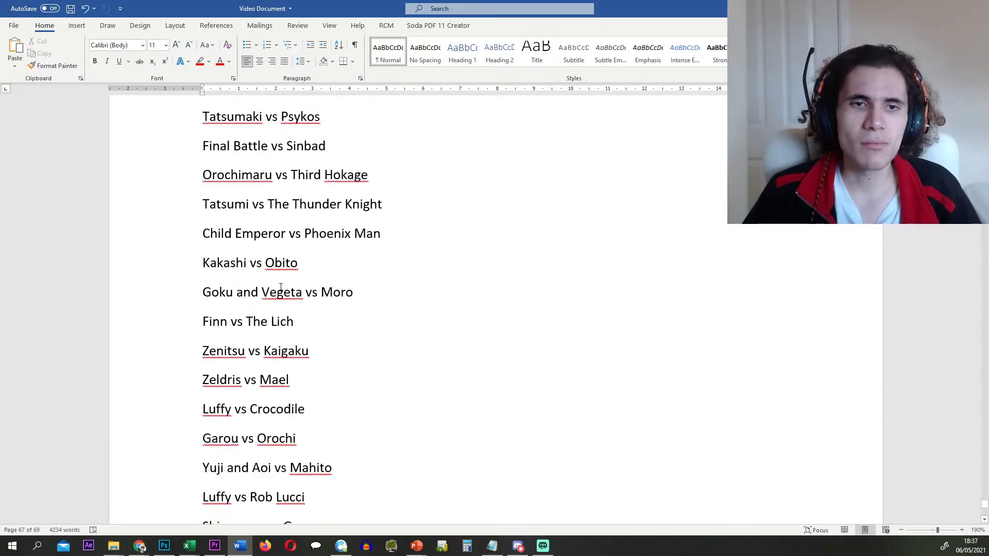
scroll(282, 271, down, 5)
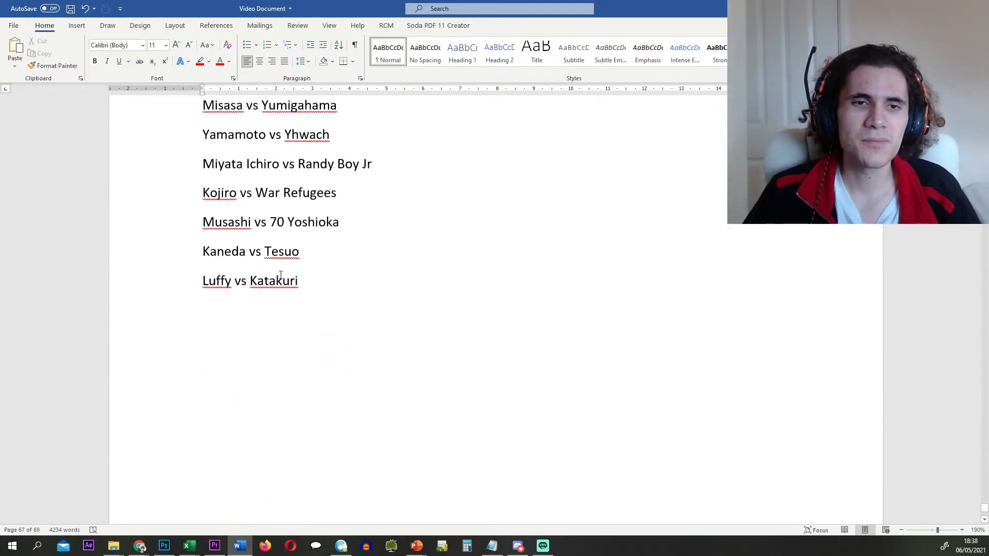
- Close the Video Document in Word and return to The Promised Neverland page in Photoshop
click(976, 8)
click(450, 289)
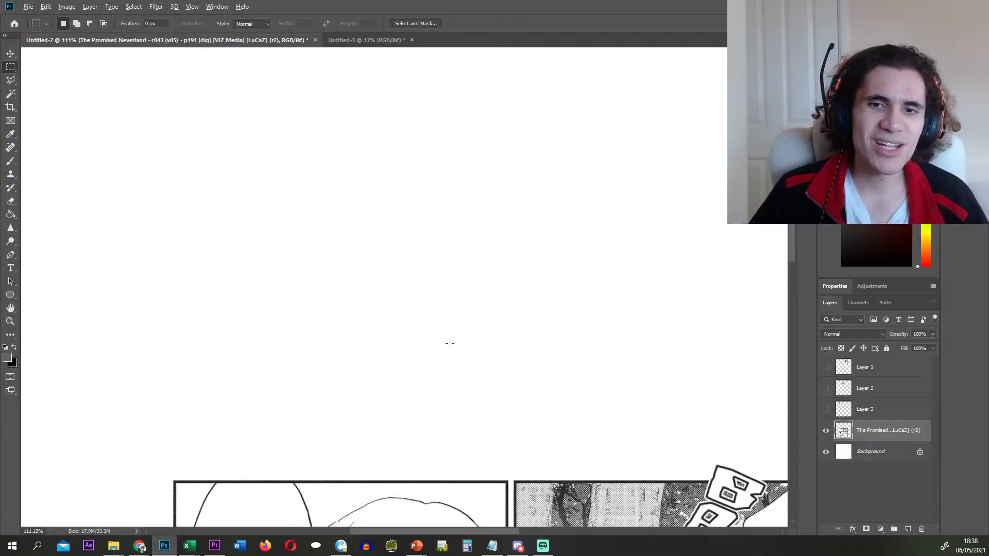
- Start a rectangular marquee selection at the upper corner of the forest panel with the BADUM sound effect
scroll(449, 341, down, 9)
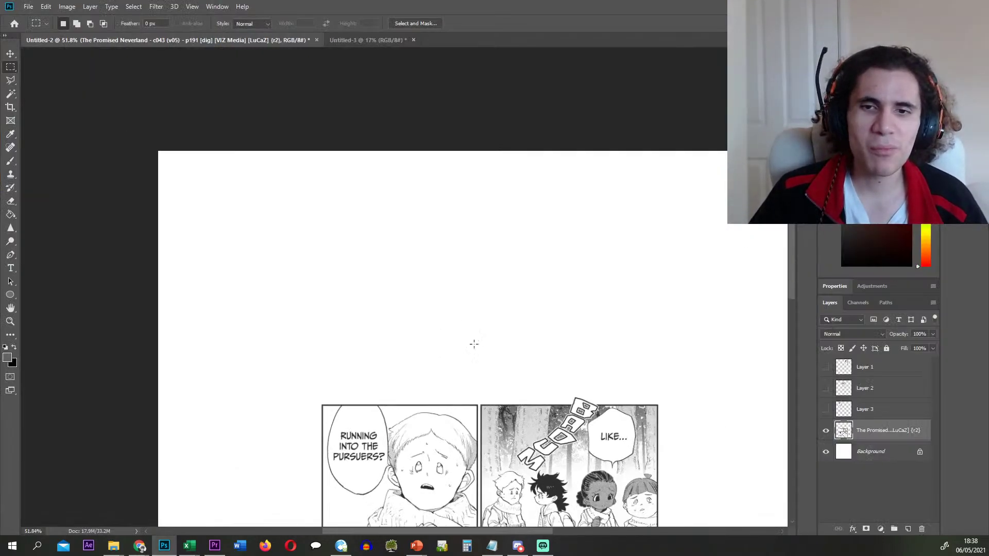
scroll(616, 370, up, 6)
scroll(362, 378, up, 3)
drag(390, 348, 720, 402)
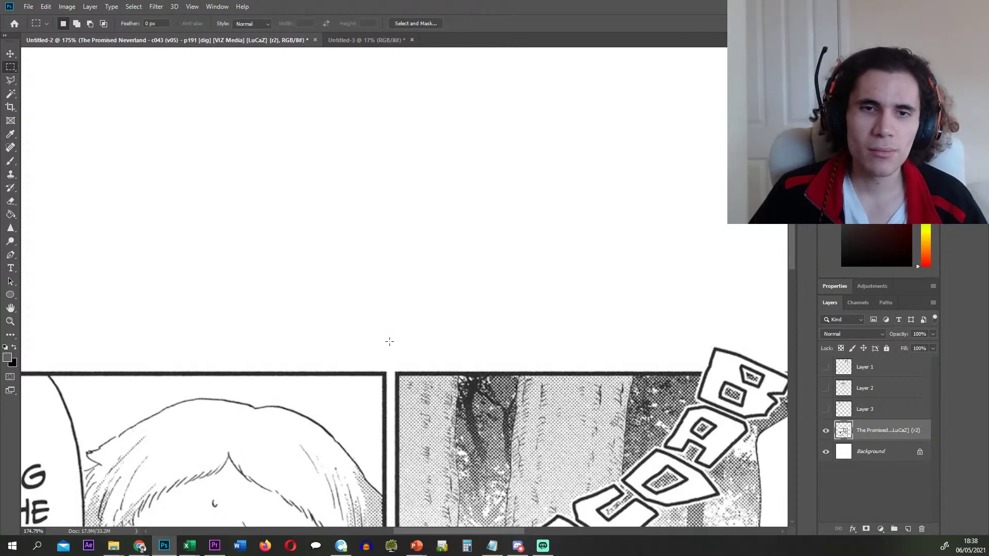
- Cut the forest panel with the "LIKE..." bubble out of the page and paste it in place on its own layer
drag(474, 432, 536, 450)
scroll(588, 391, down, 5)
key(ctrl+x)
key(ctrl+v)
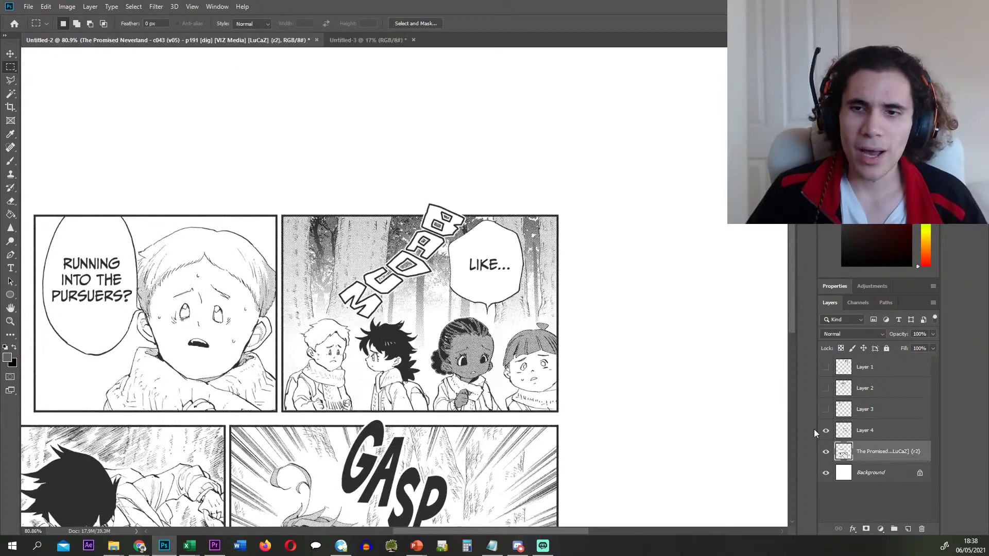
- Cut the "RUNNING INTO THE PURSUERS?" panel onto its own layer, hide that layer and reselect the page layer
scroll(468, 317, left, 6)
scroll(185, 232, up, 6)
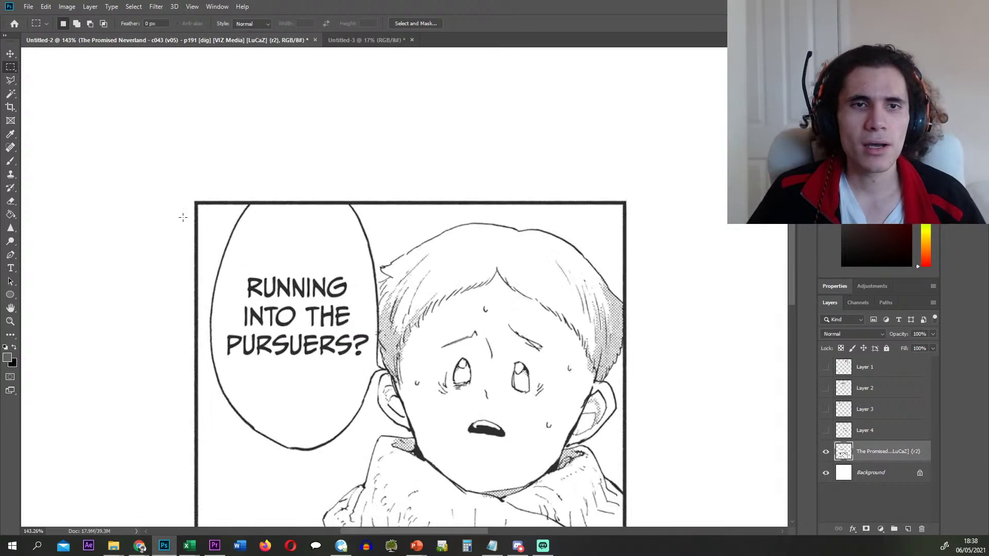
drag(190, 196, 630, 405)
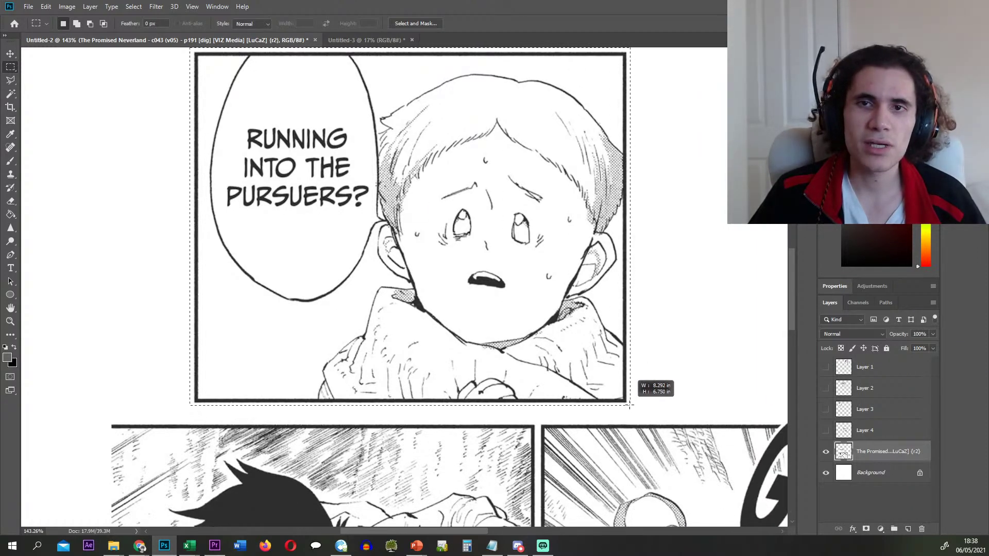
key(ctrl+x)
key(ctrl+v)
click(875, 472)
click(826, 452)
- Cut the "GASP" panel onto its own layer, hide that layer and reselect the page layer
scroll(378, 271, down, 9)
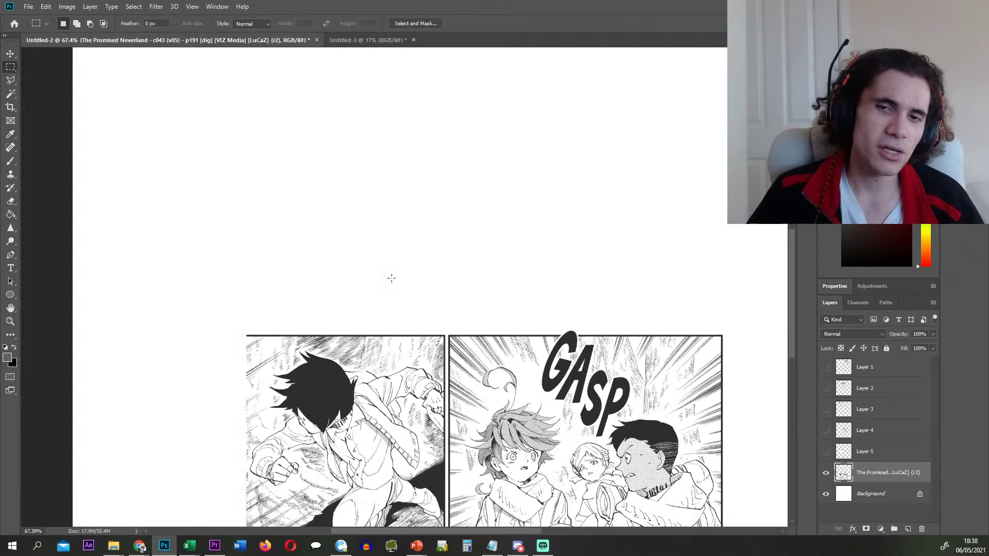
scroll(475, 295, up, 4)
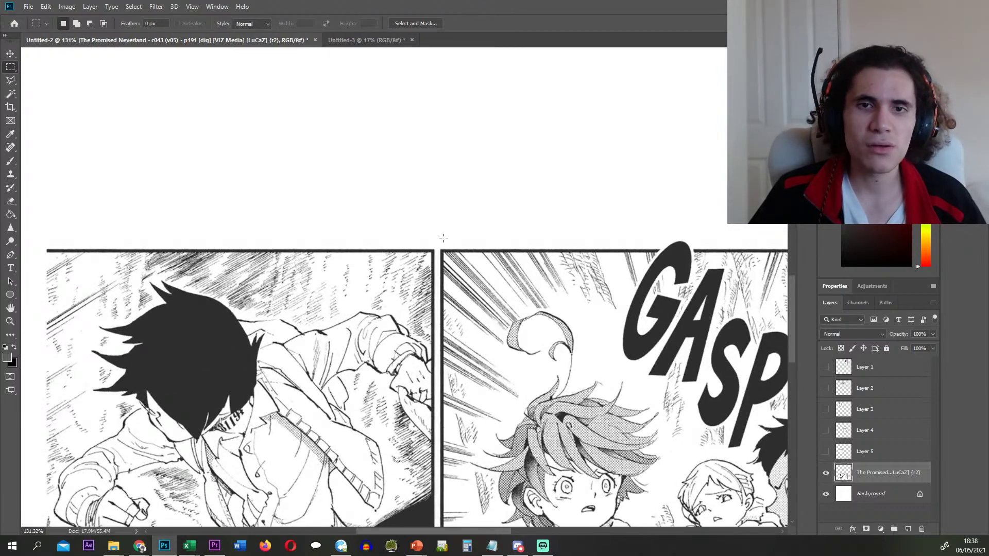
drag(438, 235, 752, 461)
scroll(524, 276, down, 3)
scroll(524, 275, down, 4)
scroll(516, 179, up, 4)
drag(714, 175, 250, 214)
key(ctrl+x)
key(ctrl+v)
click(878, 493)
click(824, 475)
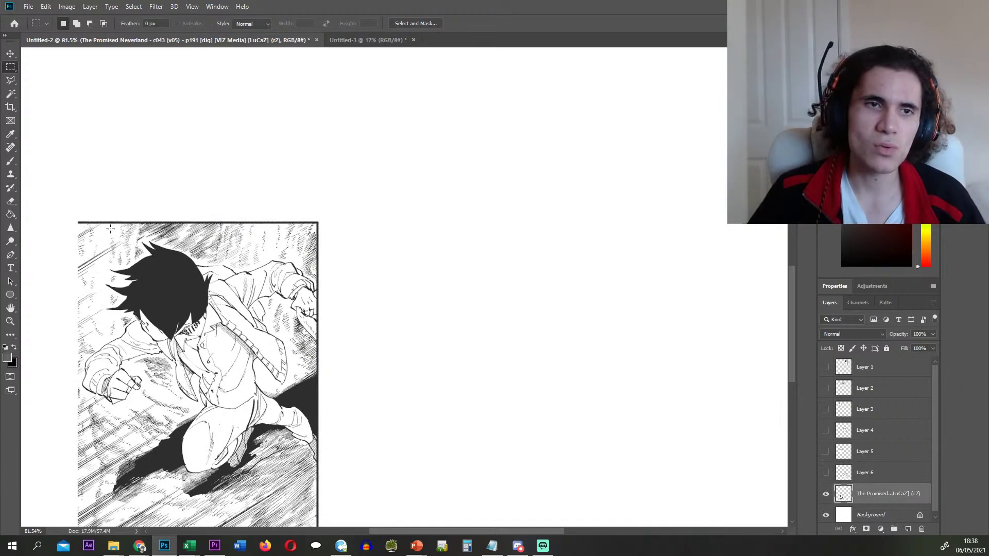
- Put the remaining running-boy panel on its own layer and delete the leftover page layer with the page number
scroll(73, 218, down, 3)
drag(74, 110, 320, 443)
key(ctrl+j)
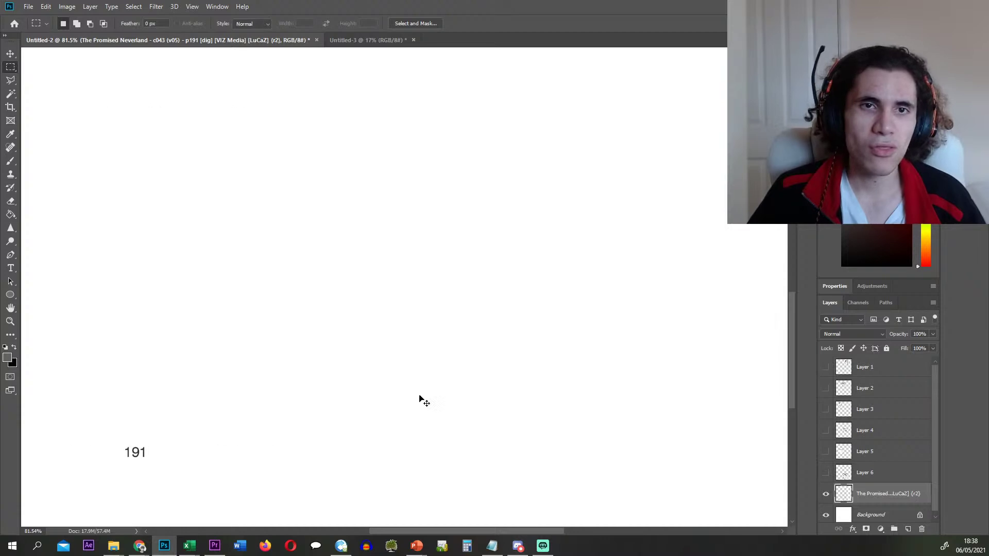
scroll(863, 469, down, 2)
click(879, 490)
key(Delete)
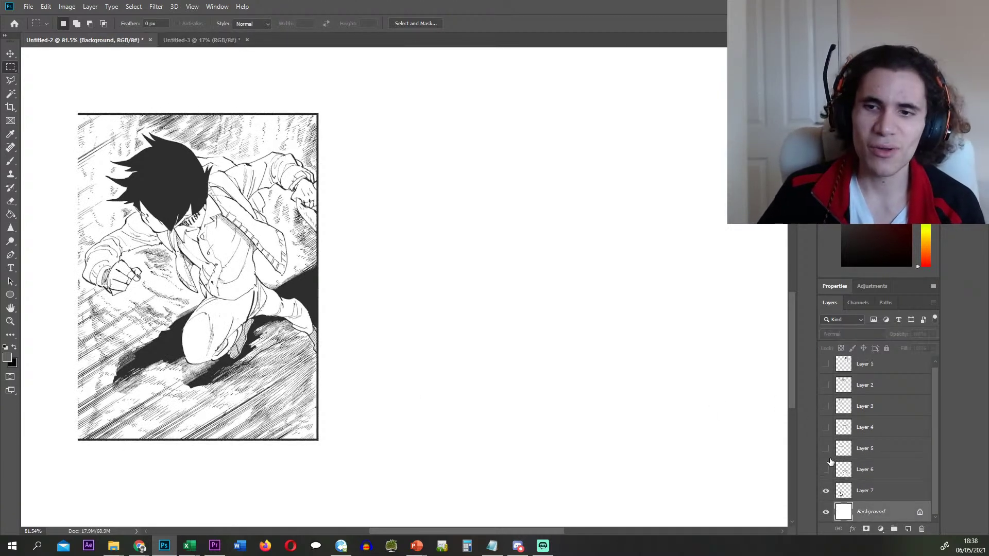
- Make all the hidden panel layers visible again
drag(828, 452, 828, 311)
click(825, 472)
key(ctrl+0)
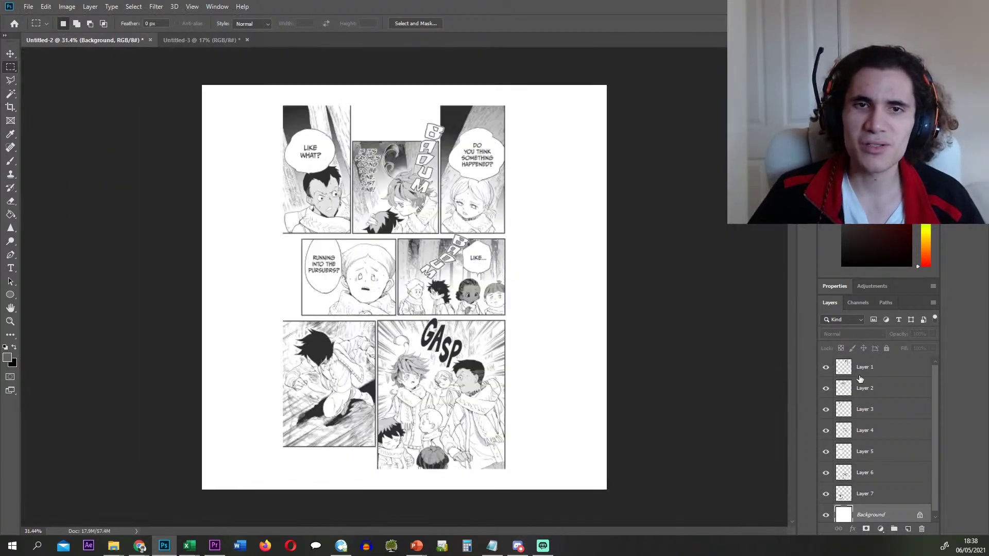
- Export Layer 1 as an image named 48 into New folder (3), and delete the layer
right_click(875, 370)
click(788, 182)
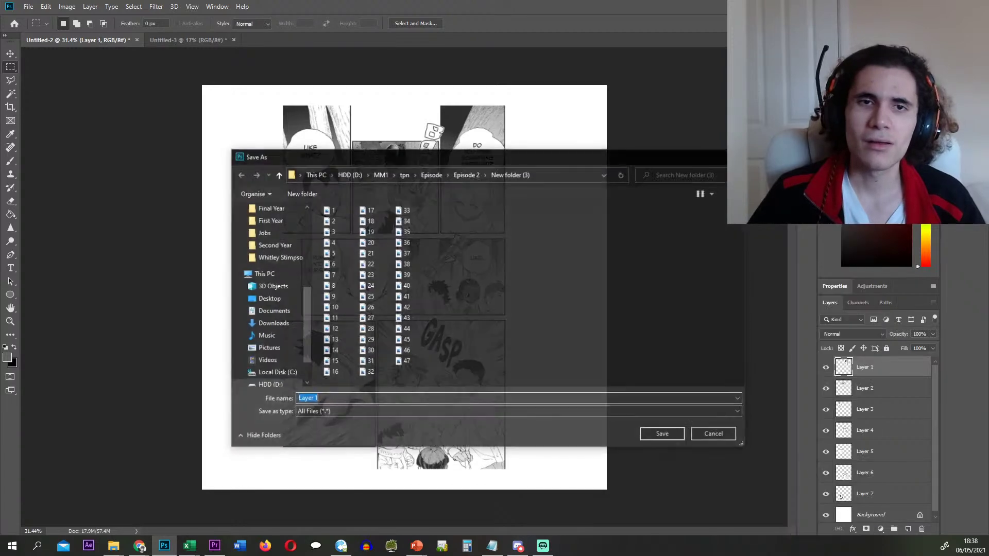
text(48)
key(Return)
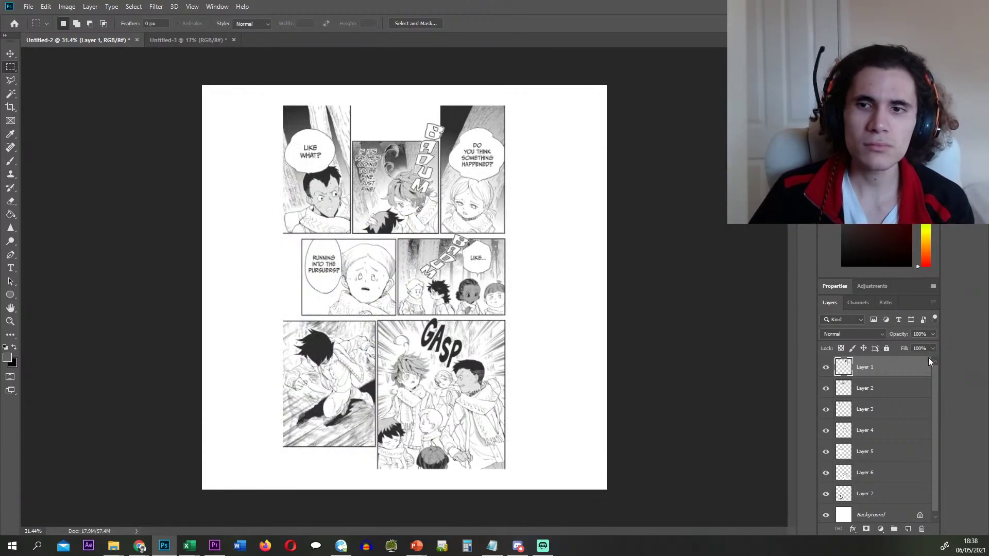
key(Delete)
- Export Layer 2 as an image named 49 and delete the layer
right_click(870, 368)
click(775, 187)
text(49)
key(Return)
key(Delete)
- Export Layer 3, the "LIKE WHAT?" panel, as an image named 50 and delete the layer
right_click(893, 364)
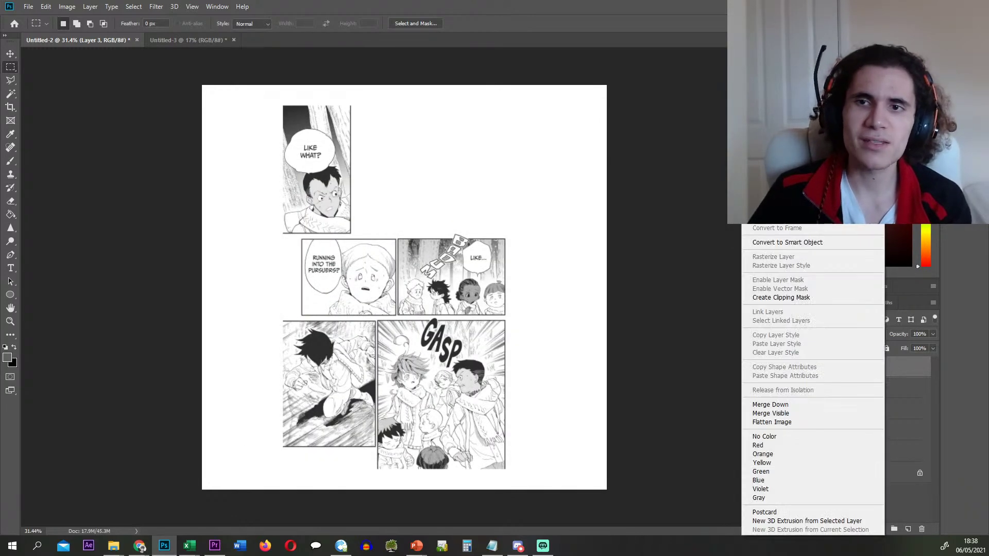
click(803, 129)
key(Return)
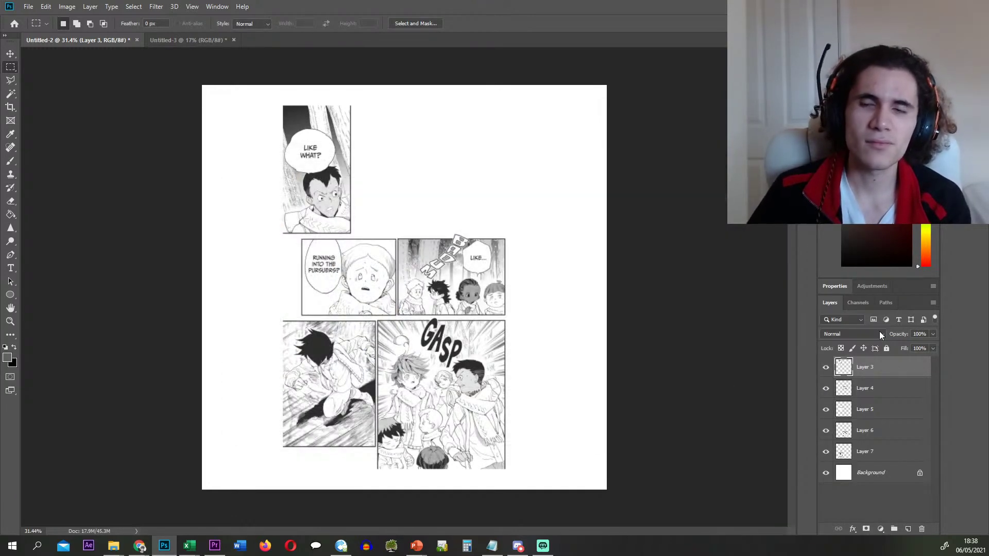
key(Delete)
- Export Layer 4, the "LIKE..." forest panel, as an image named 51 and delete the layer
right_click(881, 369)
click(778, 181)
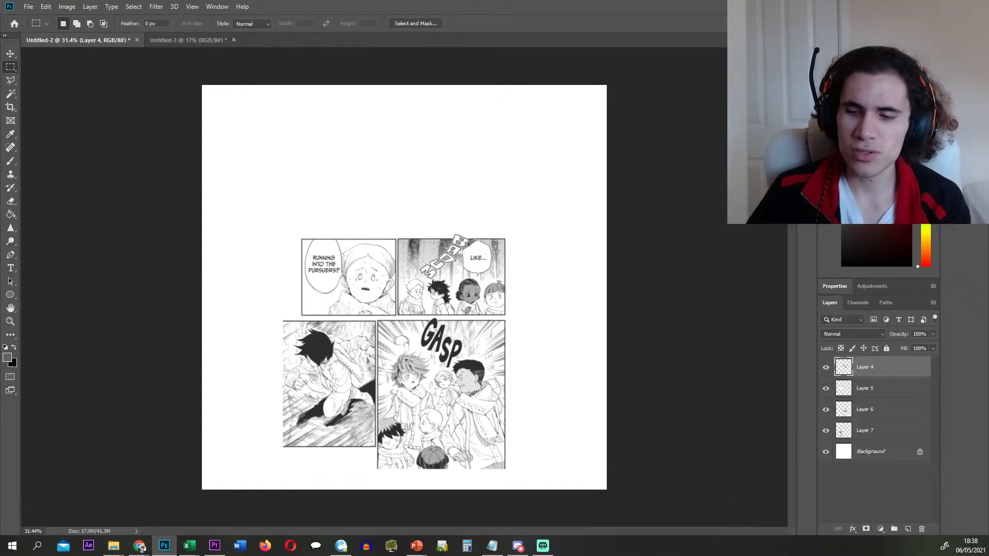
text(45)
key(Return)
key(Delete)
- Export Layer 5, the "RUNNING INTO THE PURSUERS?" panel, as an image named 52 and delete the layer
right_click(882, 370)
click(778, 181)
text(5)
key(Return)
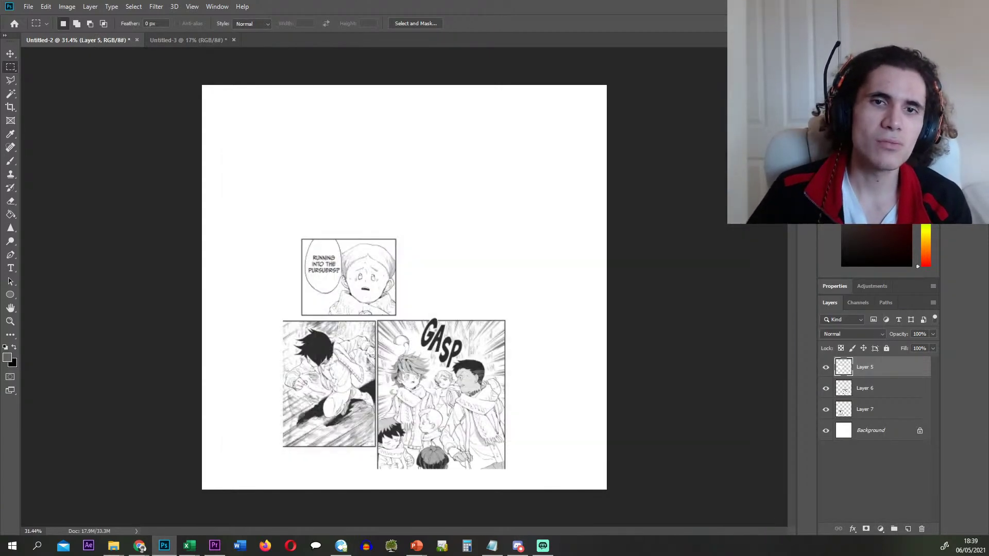
key(Delete)
- Export Layer 6, the "GASP" panel, as an image named 53 and delete the layer
right_click(871, 366)
click(778, 188)
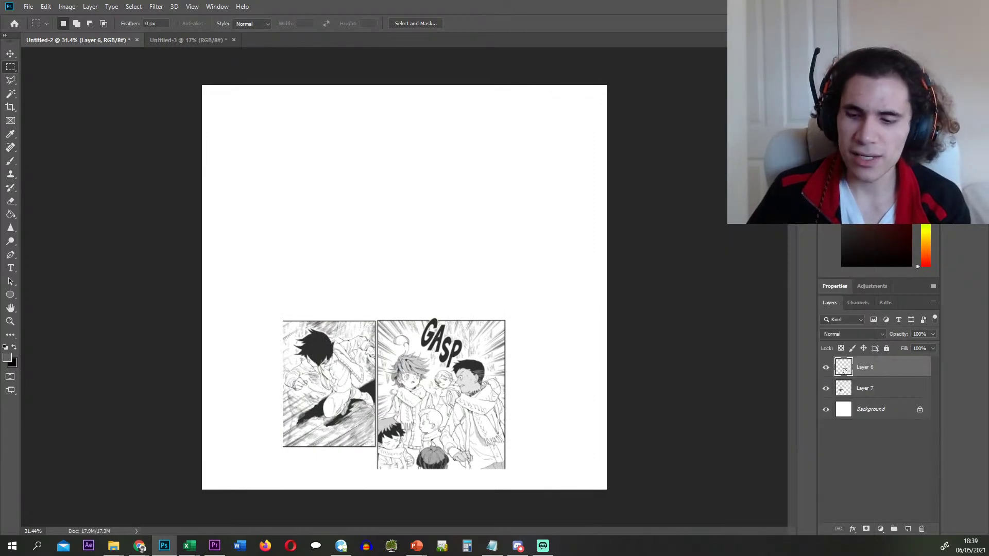
text(52)
key(Return)
key(Delete)
- Export Layer 7, the running-boy panel, as an image named 54 and delete the layer
right_click(889, 369)
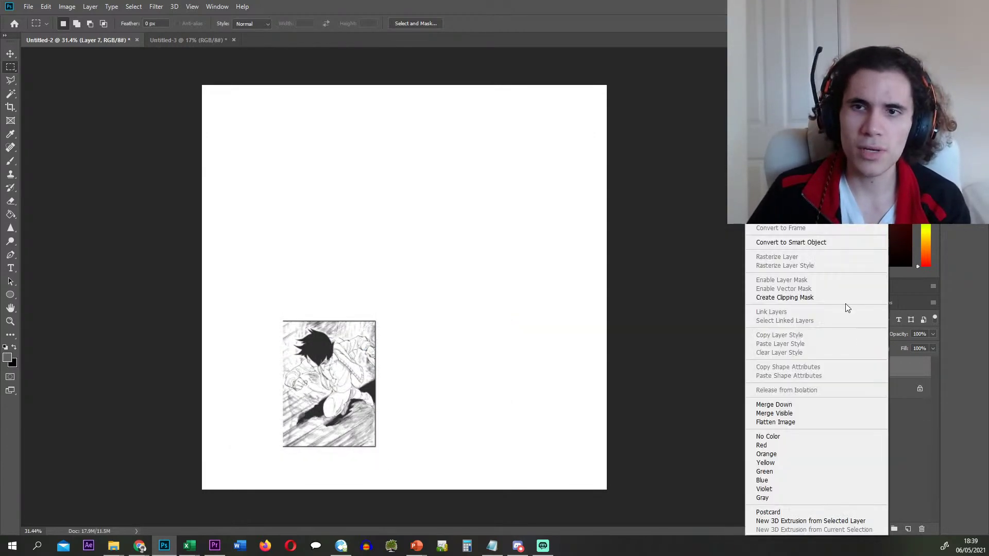
click(778, 188)
text(53)
key(Return)
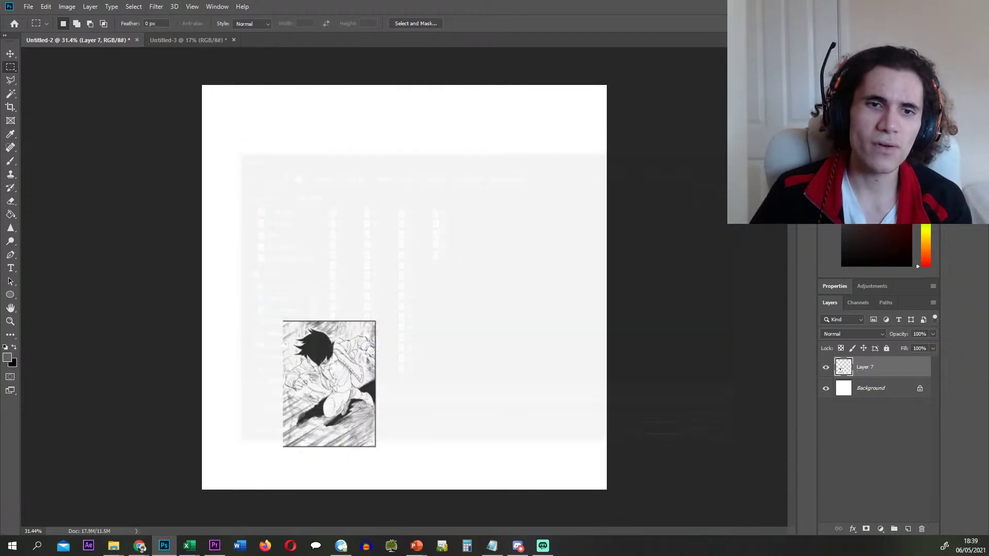
key(Delete)
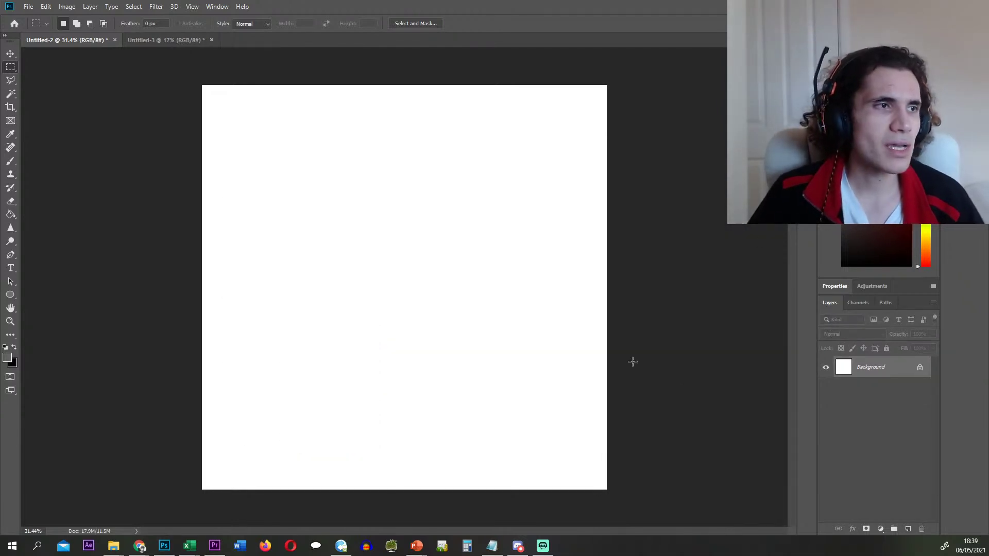
- In File Explorer, delete the finished p191 page file, and place the p192 page image on the Photoshop canvas
key(alt+Tab)
key(Delete)
drag(632, 241, 417, 97)
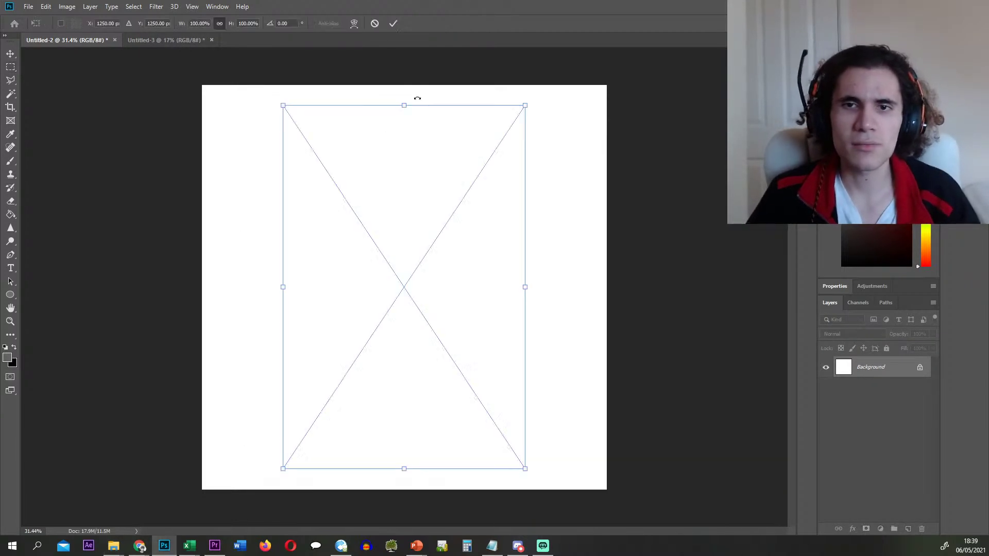
click(391, 24)
- Cut the full-page artwork of p192 onto its own layer and delete the leftover page layer
drag(358, 325, 302, 473)
key(ctrl+x)
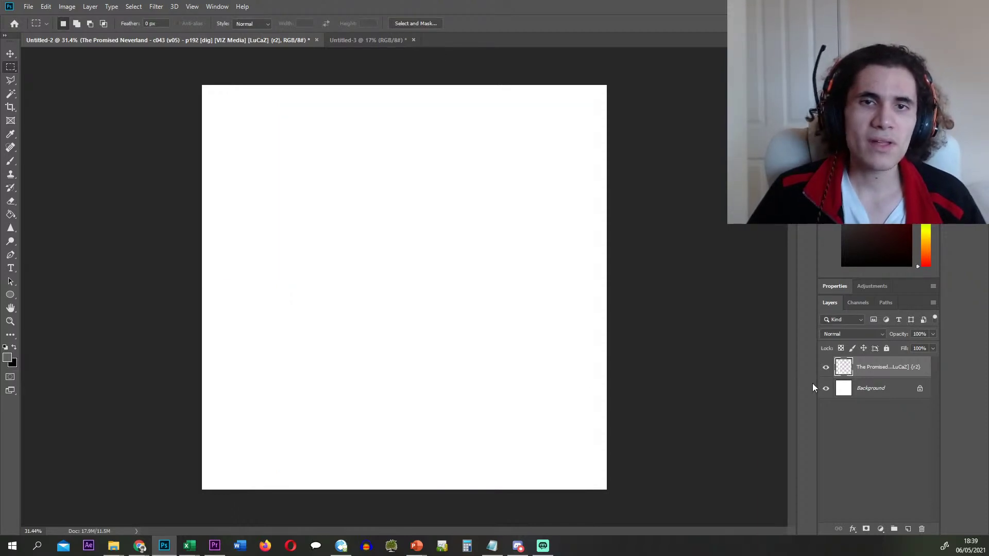
key(ctrl+v)
click(886, 392)
key(Delete)
- Export the p192 artwork layer as an image named 55 and delete the layer
right_click(874, 370)
click(783, 188)
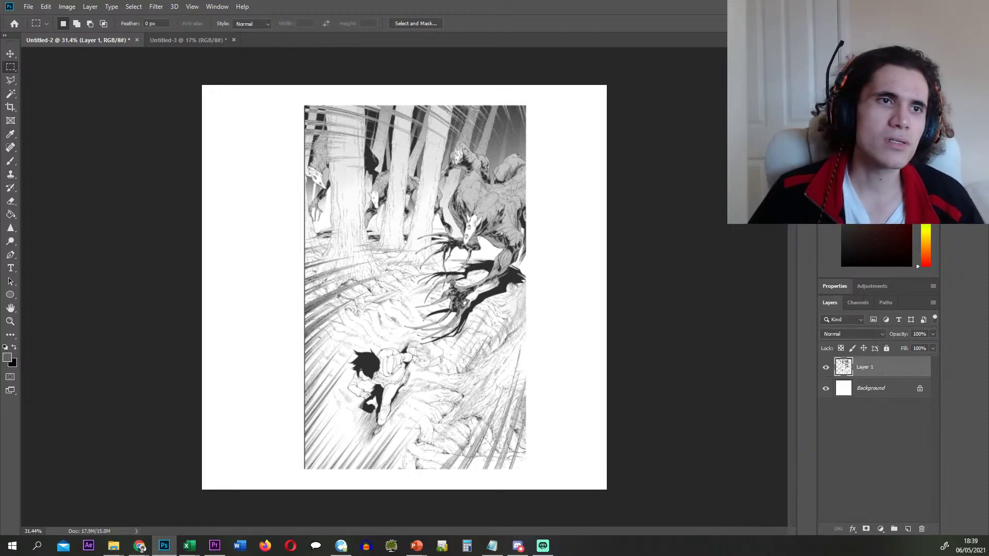
text(55)
key(Return)
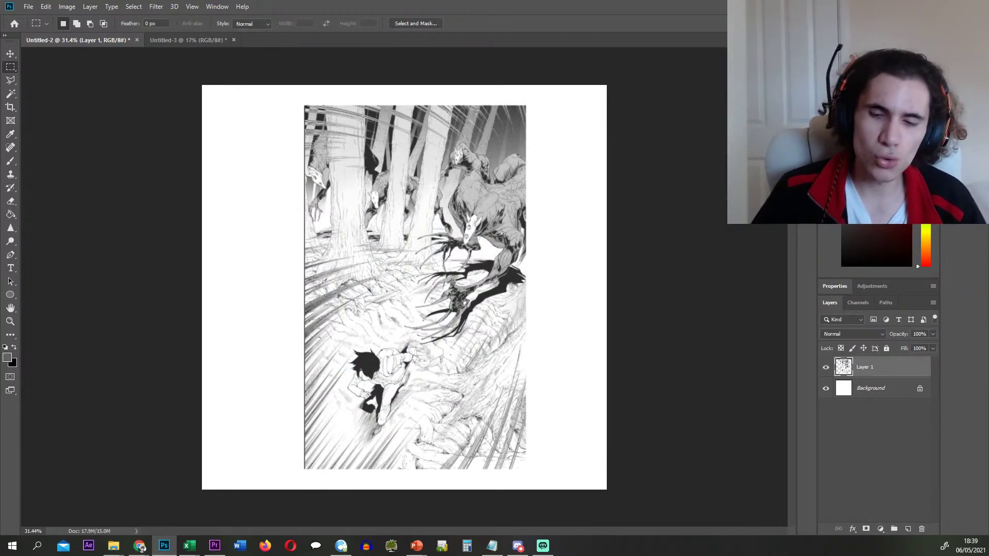
key(Delete)
- Check the exported panels in New folder (3) in File Explorer, and place page p193 from the Episode 2 folder on the Photoshop canvas
key(alt+Tab)
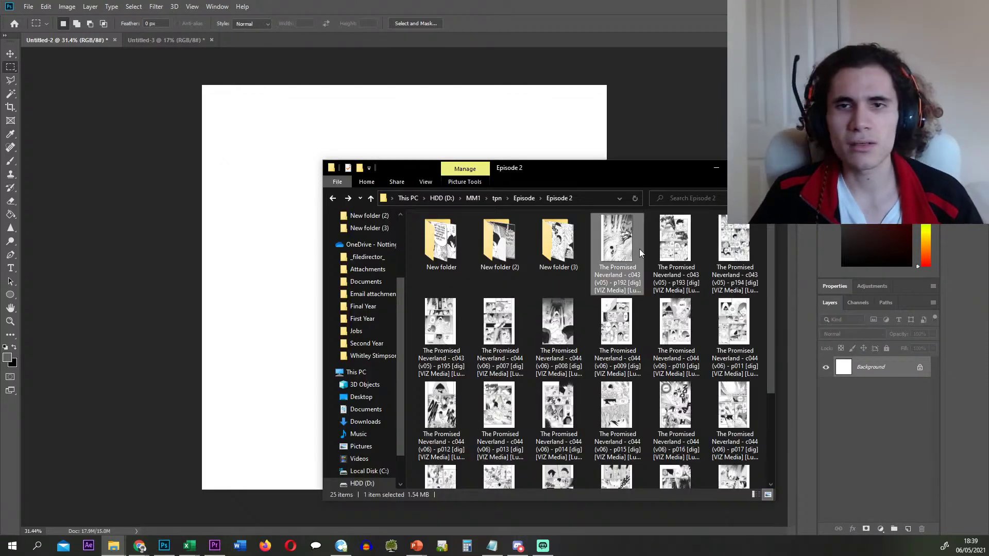
double_click(573, 240)
scroll(535, 280, down, 6)
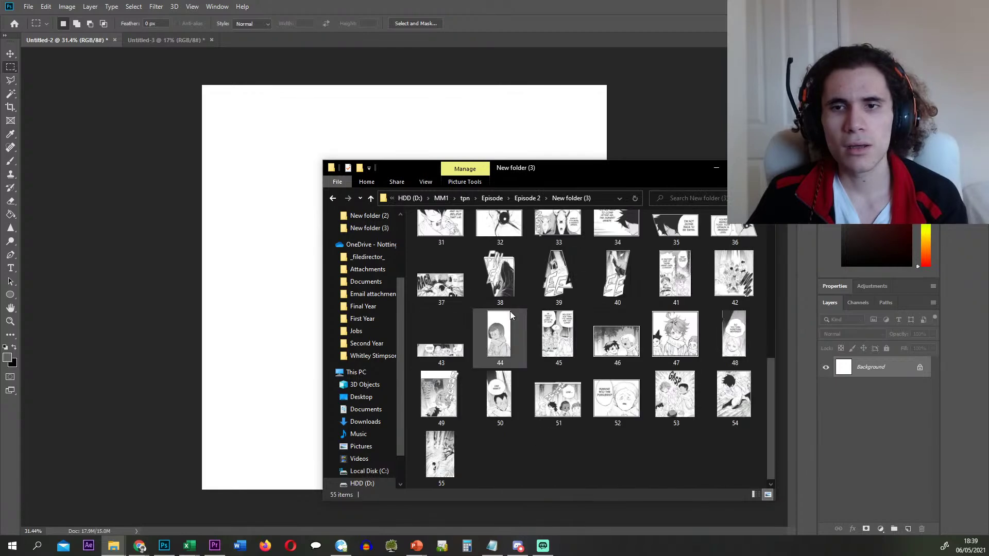
click(332, 199)
drag(618, 243, 252, 268)
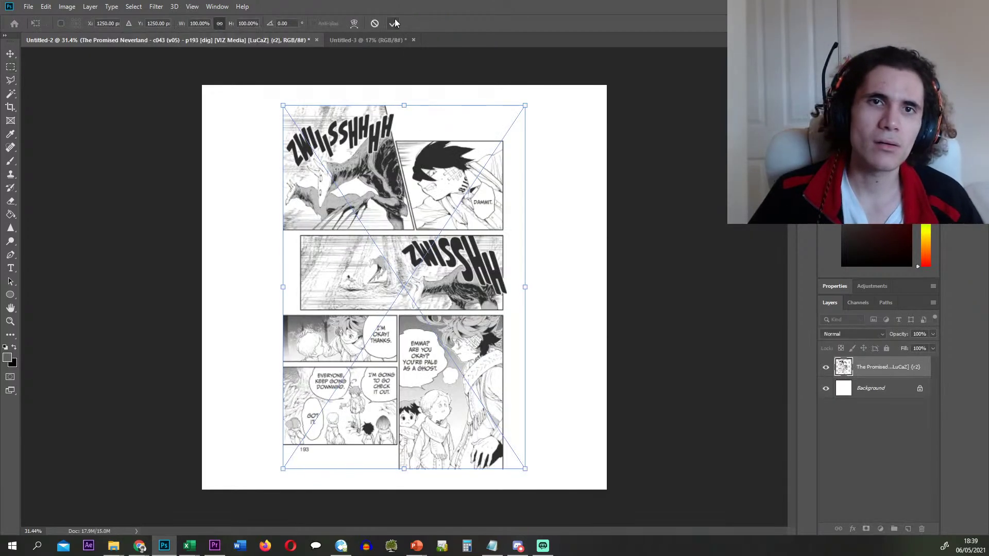
click(393, 23)
- Outline the slanted "DAMMIT." panel with the Polygonal Lasso, cut it onto its own layer, hide it and reselect the page layer
scroll(418, 140, up, 6)
key(l)
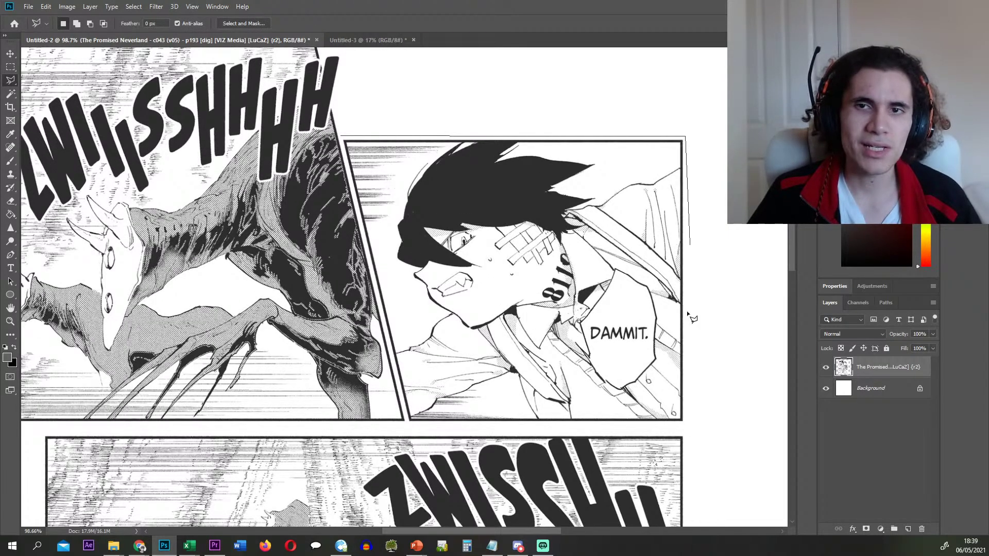
double_click(408, 425)
scroll(463, 339, down, 4)
key(ctrl+x)
key(ctrl+shift+v)
click(859, 387)
click(826, 367)
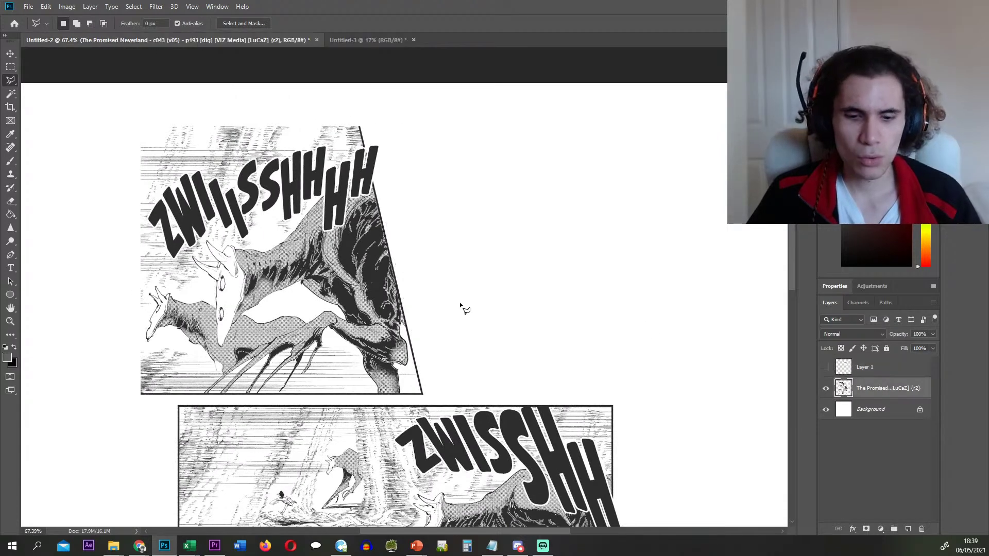
- Cut the upper "ZWIIISSHHHH" monster panel onto its own layer, hide that layer and reselect the page layer
scroll(170, 142, up, 2)
drag(130, 118, 510, 481)
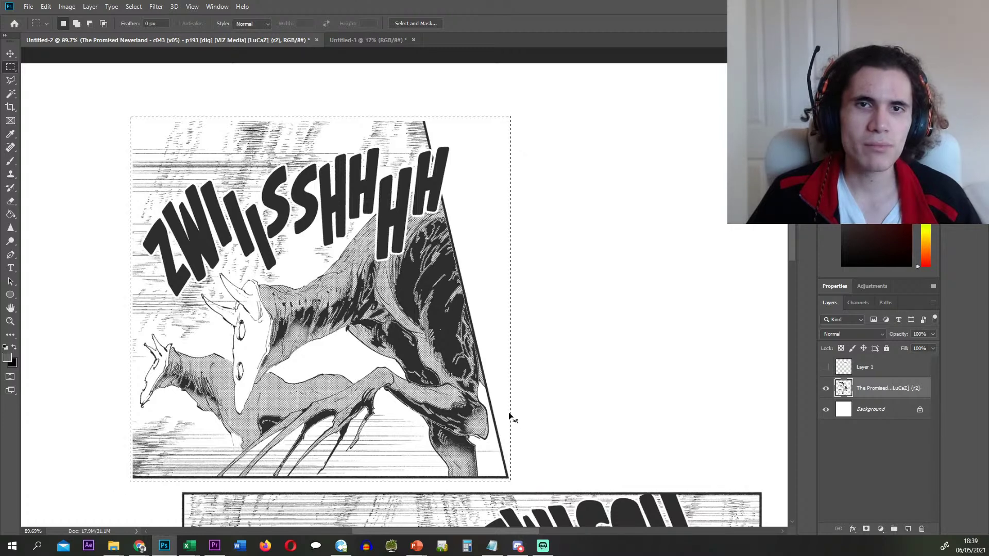
key(ctrl+x)
key(ctrl+v)
key(ctrl+comma)
- Cut the wide "ZWISSHH" panel onto its own layer, hide that layer and reselect the page layer
scroll(575, 353, down, 2)
scroll(575, 352, down, 1)
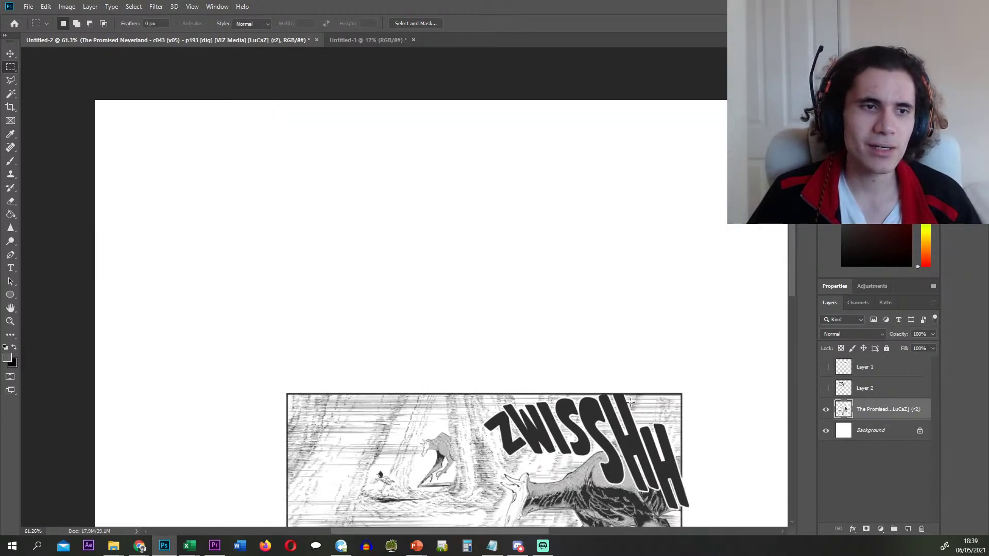
scroll(660, 387, up, 2)
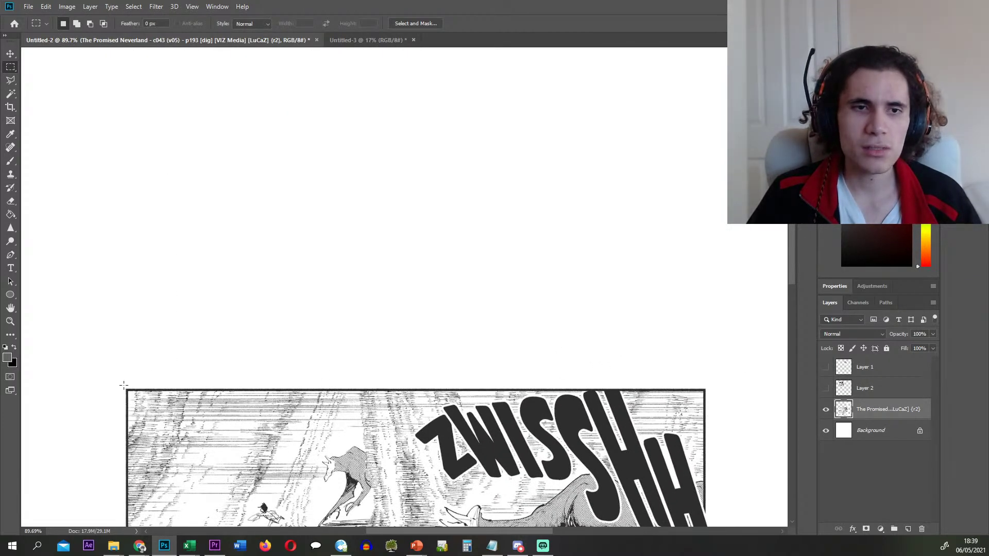
drag(123, 385, 708, 449)
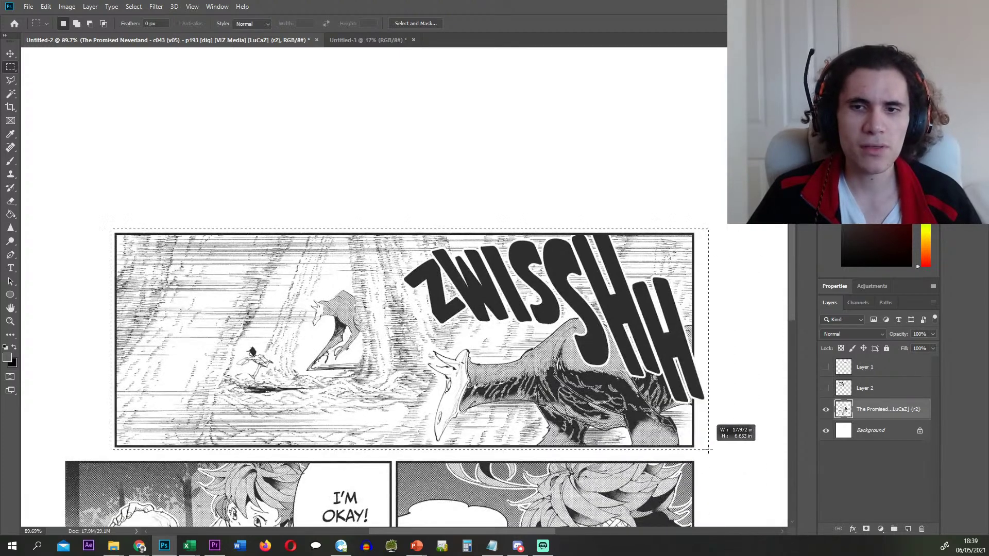
key(ctrl+x)
key(ctrl+shift+v)
click(889, 432)
click(826, 411)
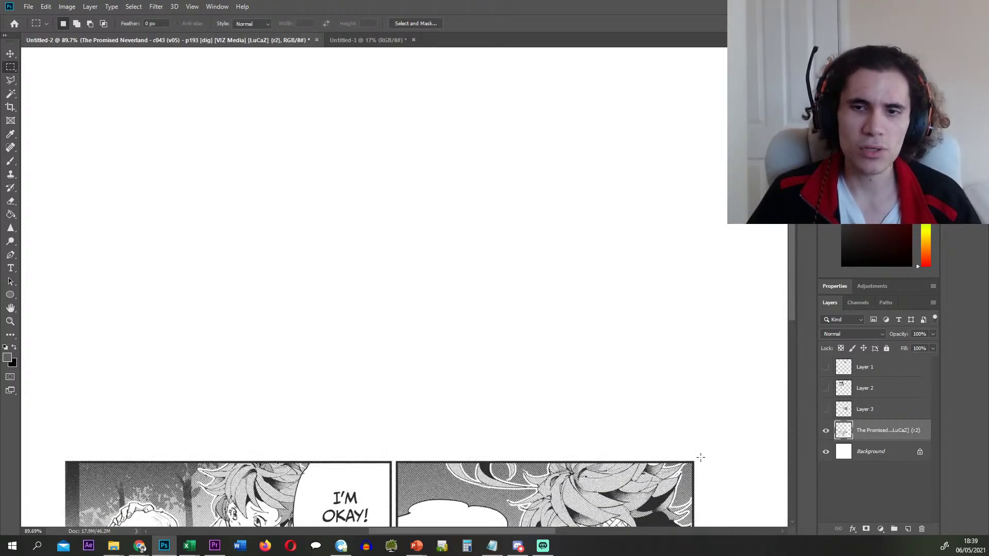
- Cut the tall panel beside "I'M OKAY! THANKS." onto its own layer, hide that layer and reselect the page layer
drag(696, 458, 394, 496)
scroll(456, 377, down, 3)
key(ctrl+x)
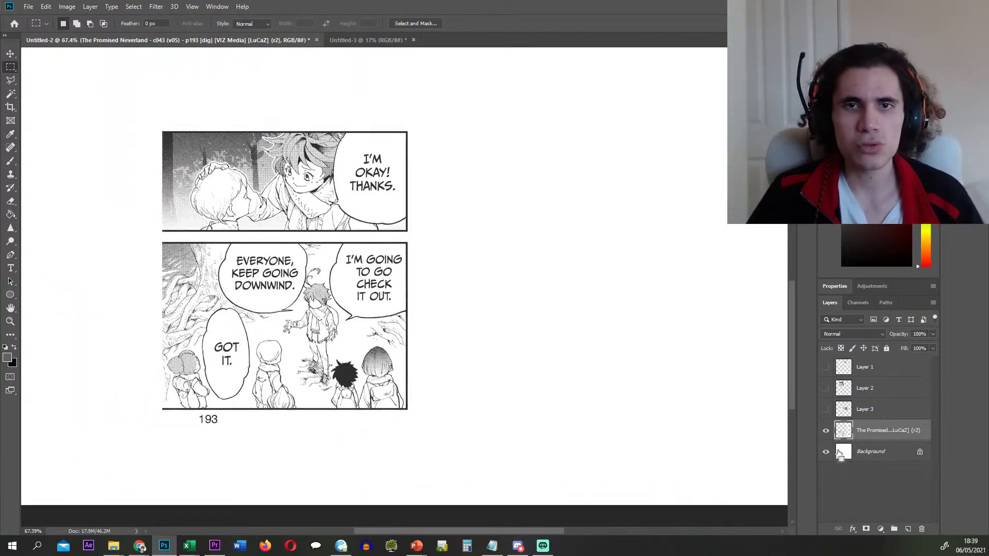
key(ctrl+shift+v)
click(840, 452)
click(826, 452)
click(826, 433)
click(826, 452)
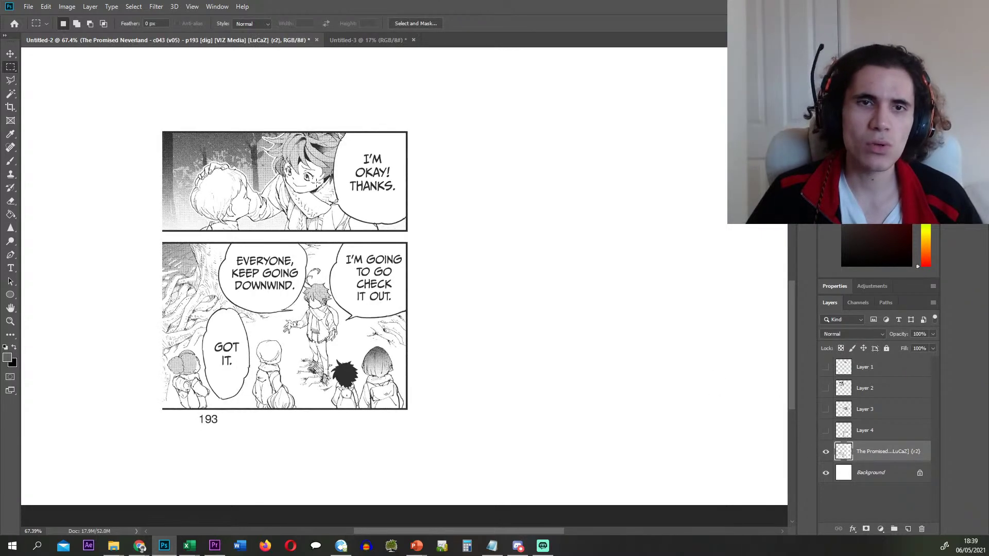
- Cut the "I'M OKAY! THANKS." panel onto its own layer, hide that layer and reselect the page layer
scroll(150, 128, up, 4)
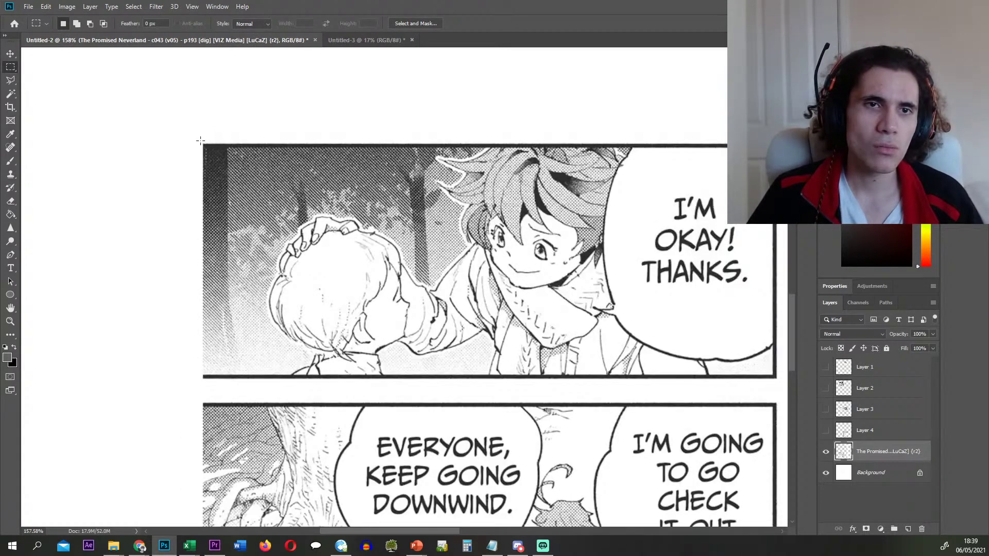
drag(462, 197, 174, 415)
key(ctrl+x)
key(ctrl+v)
key(ctrl+comma)
- Cut the remaining "EVERYONE, KEEP GOING DOWNWIND." panel onto its own layer, delete the emptied page layer and show all panel layers
scroll(309, 398, down, 3)
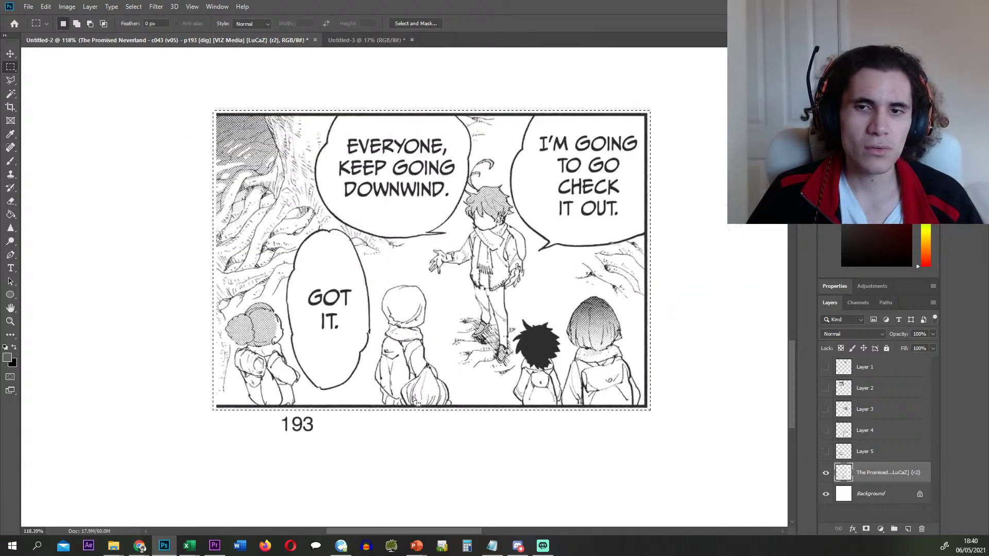
key(ctrl+x)
key(ctrl+v)
click(884, 498)
key(Delete)
drag(826, 452, 825, 367)
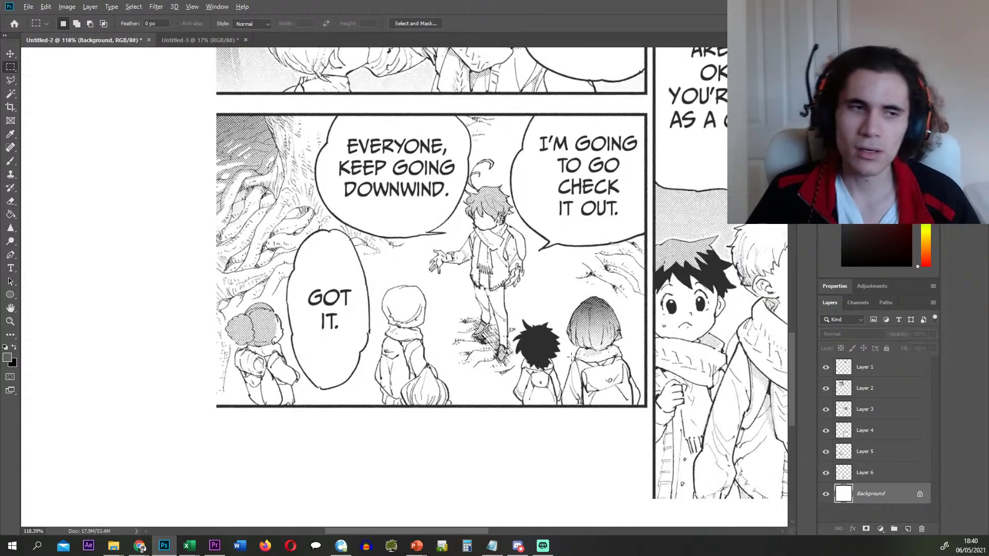
- Export Layer 1, the slanted "DAMMIT." panel, into New folder (3) under the next panel number and delete the layer
scroll(559, 363, down, 7)
scroll(548, 362, down, 3)
right_click(876, 369)
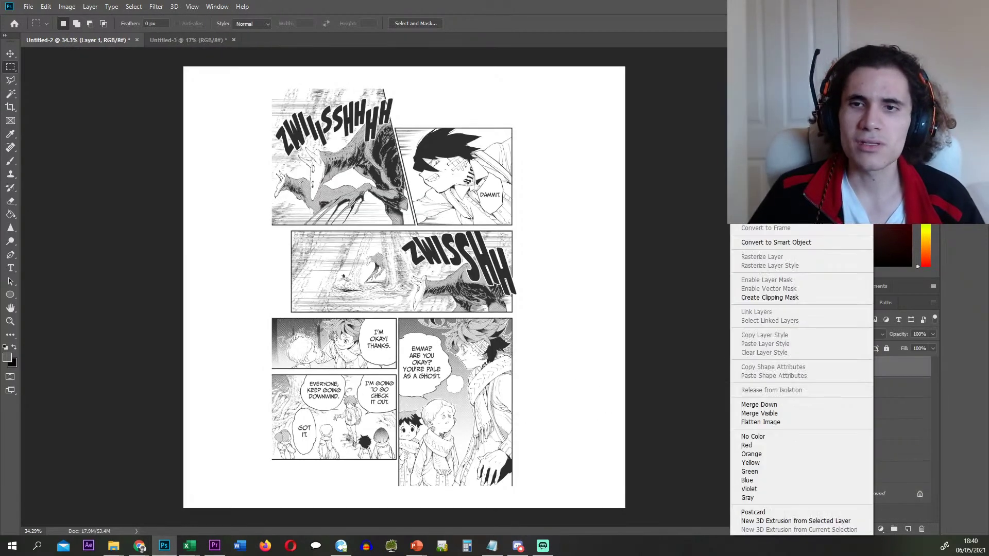
click(794, 179)
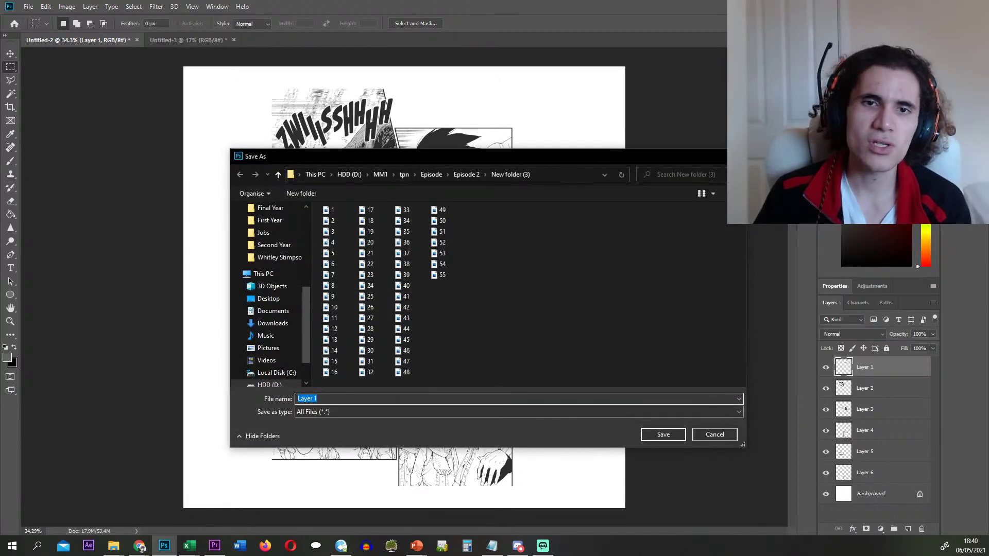
key(Return)
key(Delete)
- Export Layer 2, the upper "ZWIIISSHHHH" monster panel, under the next panel number and delete the layer
right_click(875, 367)
click(793, 179)
text(53)
key(Return)
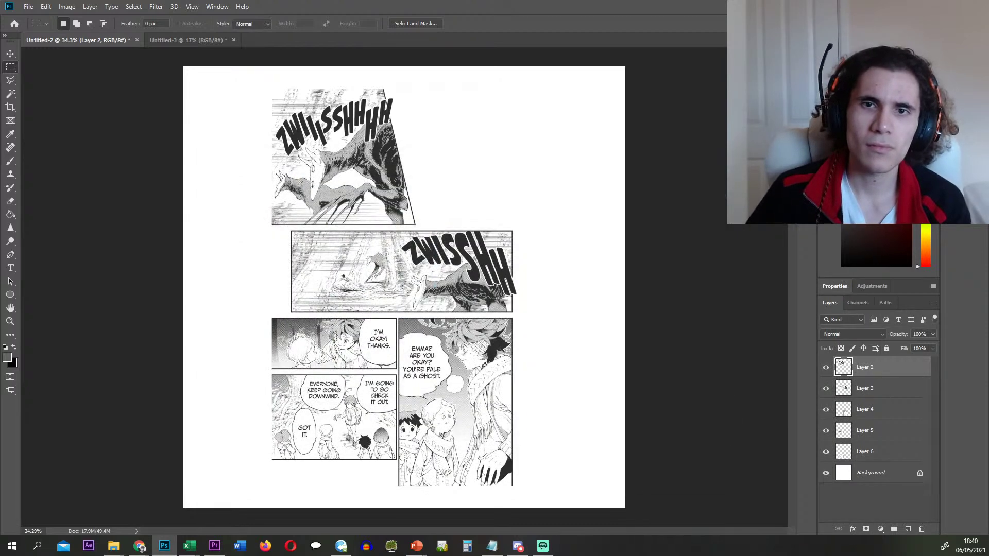
key(Delete)
- Export Layer 3, the wide "ZWISSHH" panel, under the next panel number and delete the layer
right_click(878, 363)
click(793, 179)
text(54)
key(Return)
- Export Layer 4, the tall "EMMA? ARE YOU OKAY?" panel, as 59 and delete the layer
right_click(876, 366)
click(772, 187)
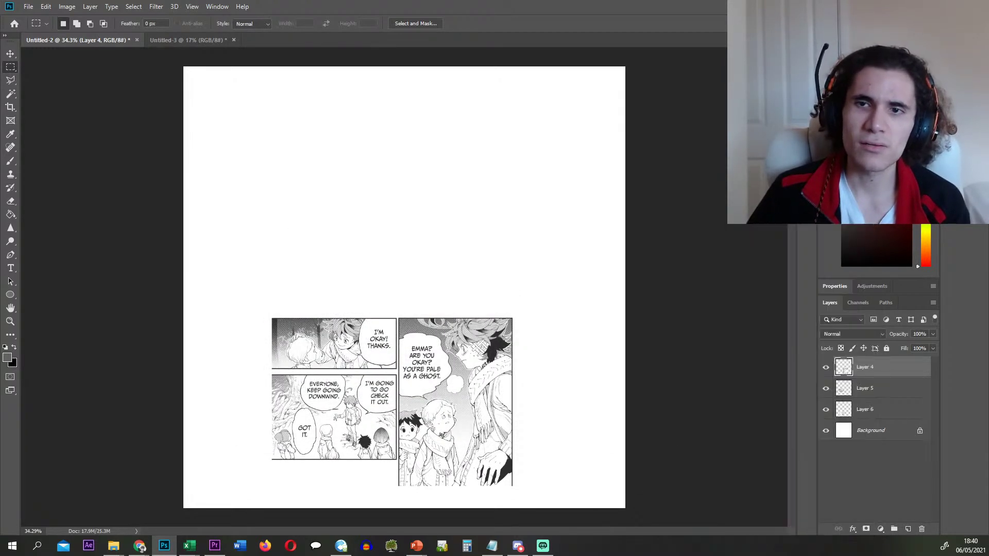
text(59)
key(Return)
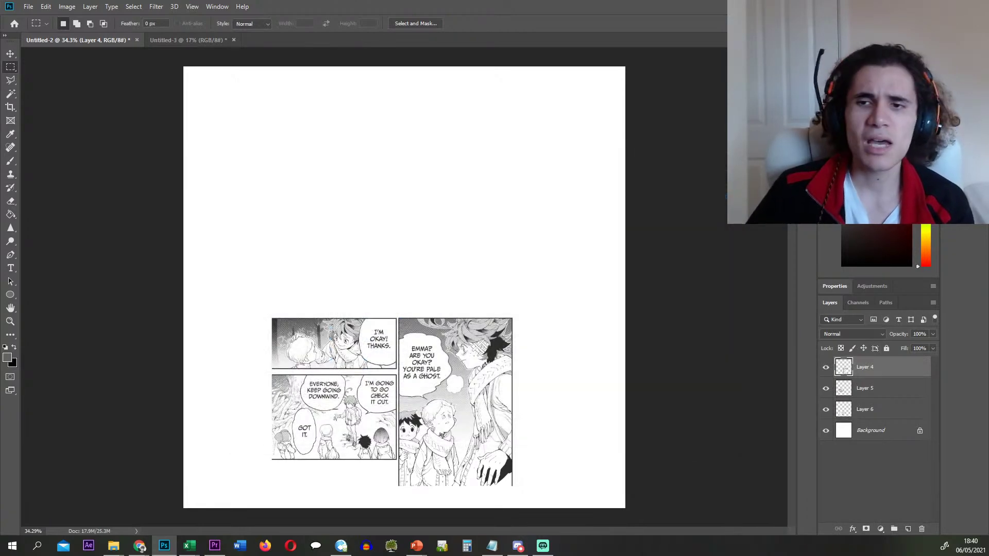
key(Delete)
- Export Layer 5, the "I'M OKAY! THANKS." panel, as 60 and delete the layer
right_click(875, 367)
click(803, 296)
text(60)
key(Return)
key(Delete)
- Export Layer 6, the "EVERYONE, KEEP GOING DOWNWIND." panel, as 61 and delete the layer
right_click(872, 369)
click(803, 296)
text(61)
key(Return)
key(Delete)
- Switch to the page images, place page p194 of The Promised Neverland c043 into the blank document and commit the placement
key(alt+Tab)
drag(629, 283, 441, 49)
click(394, 23)
- Cut the "I'M NOT CONCERNED ABOUT THAT BEAST DEMON." panel onto its own layer, reselect the page layer and hide the panel
scroll(462, 80, up, 5)
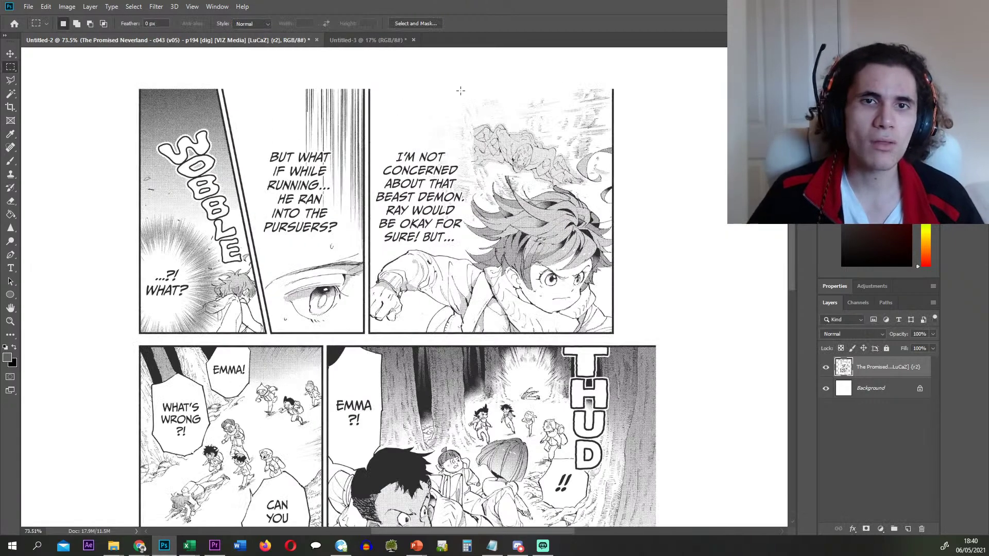
key(m)
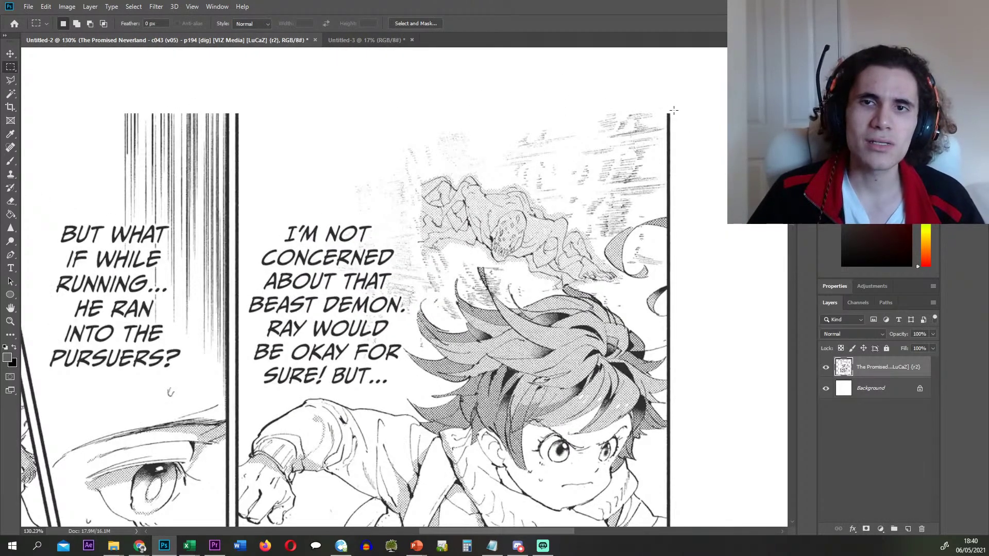
drag(284, 513, 234, 427)
scroll(415, 413, down, 3)
key(ctrl+x)
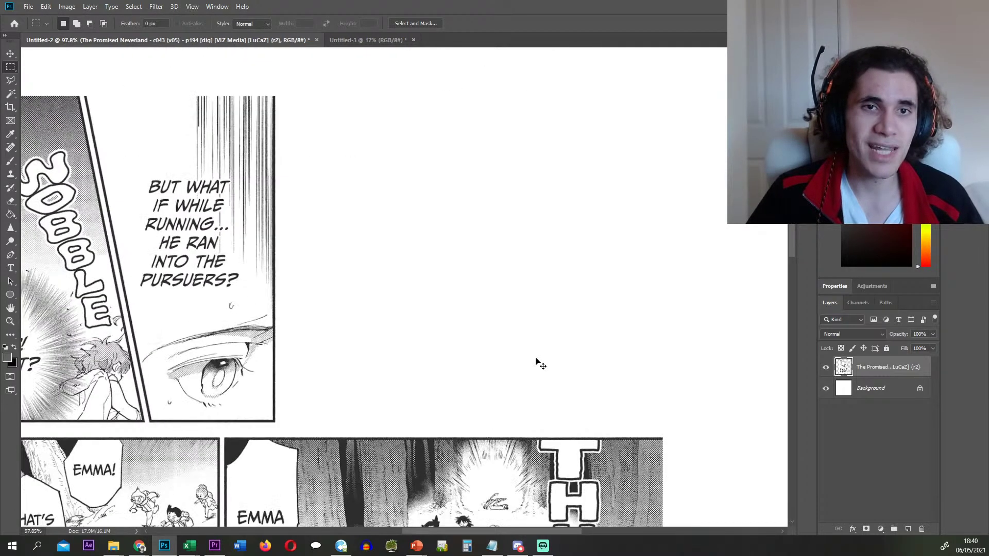
key(ctrl+shift+v)
click(887, 389)
click(826, 367)
- Outline the slanted "BUT WHAT IF WHILE RUNNING..." panel with the Polygonal Lasso, cut it onto its own layer, reselect the page layer and hide the panel
drag(297, 221, 330, 217)
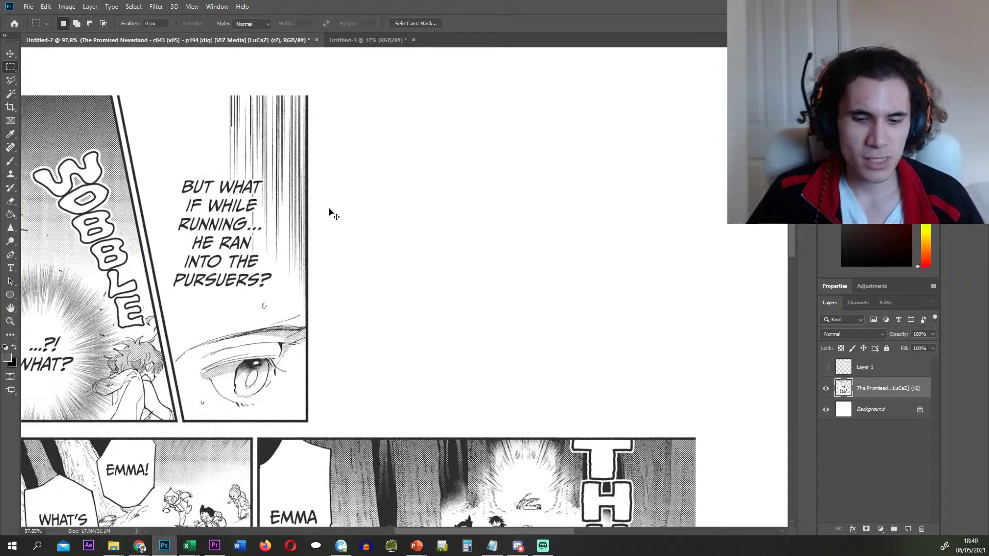
scroll(130, 161, up, 2)
scroll(109, 73, up, 2)
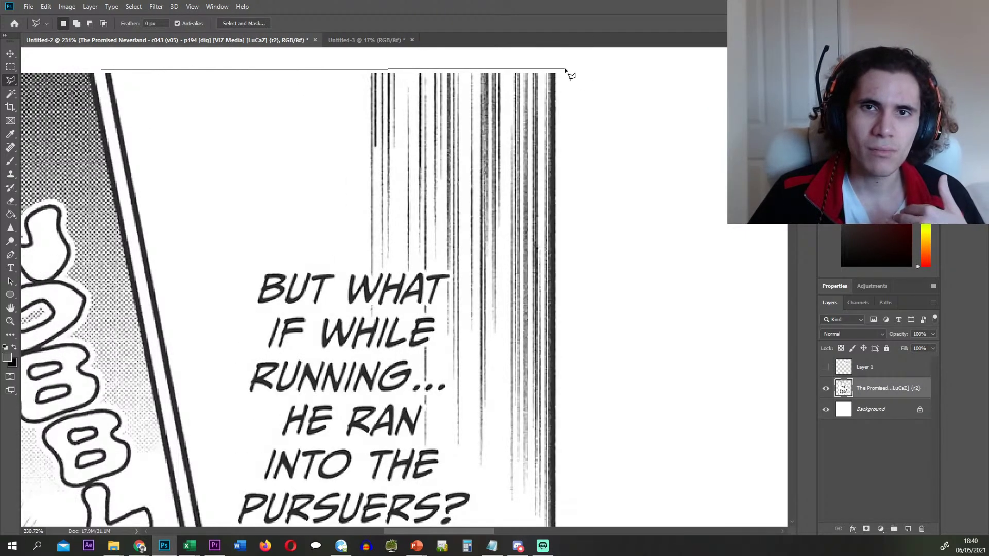
click(562, 77)
scroll(562, 155, down, 8)
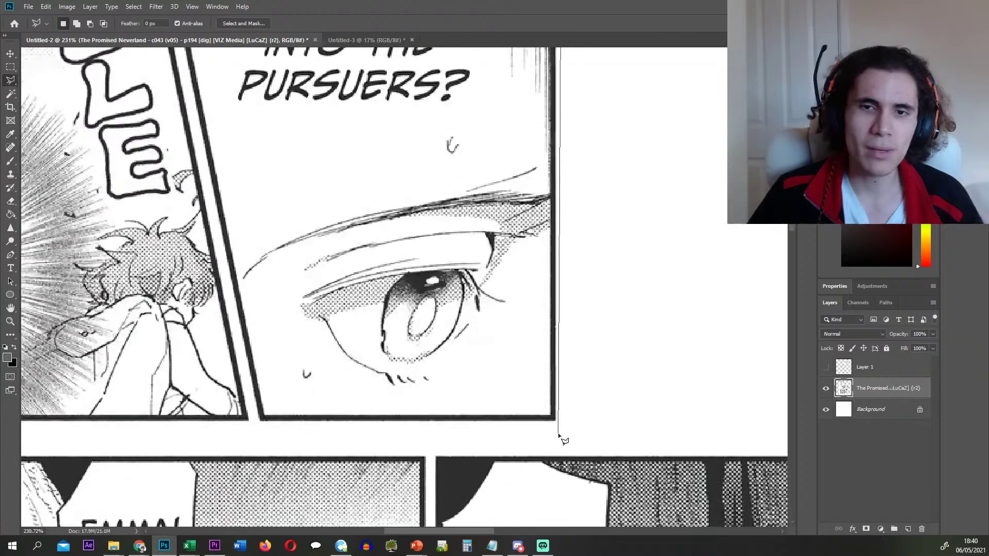
double_click(255, 427)
scroll(412, 394, down, 4)
key(ctrl+x)
key(ctrl+shift+v)
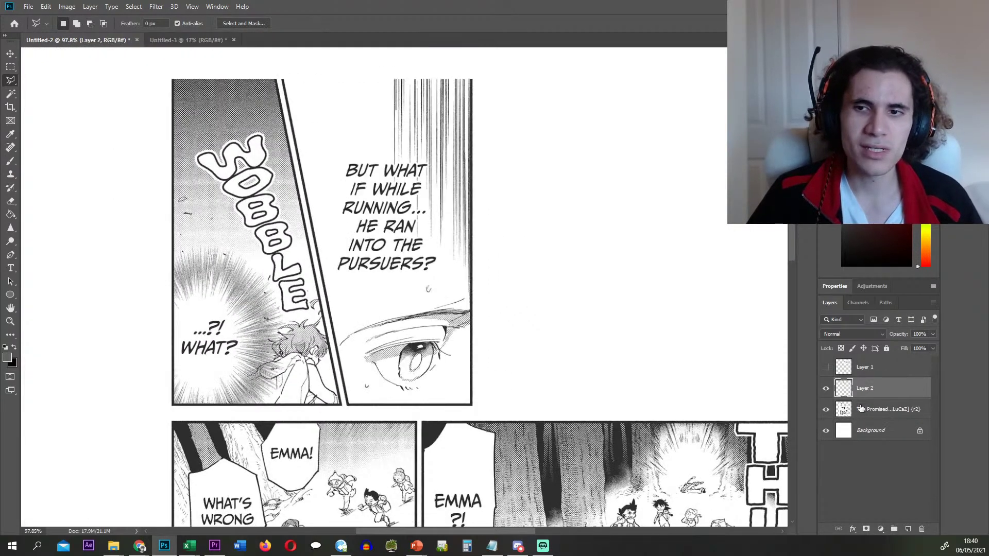
click(861, 409)
click(826, 388)
- Cut the slanted "WOBBLE" panel onto its own layer with a rectangular marquee, reselect the page layer and hide the panel
key(m)
scroll(180, 88, up, 2)
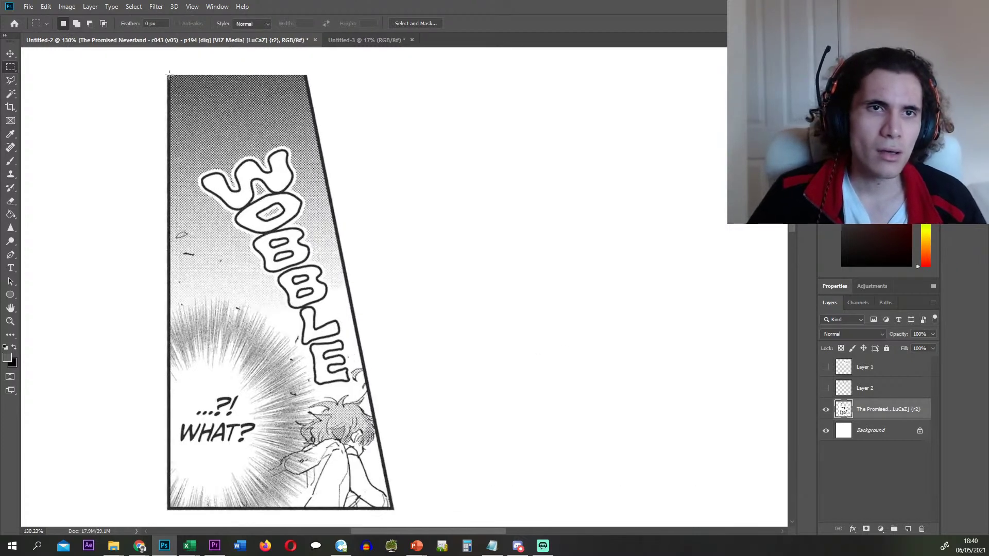
drag(165, 73, 396, 429)
key(ctrl+x)
key(ctrl+shift+v)
click(845, 434)
click(825, 410)
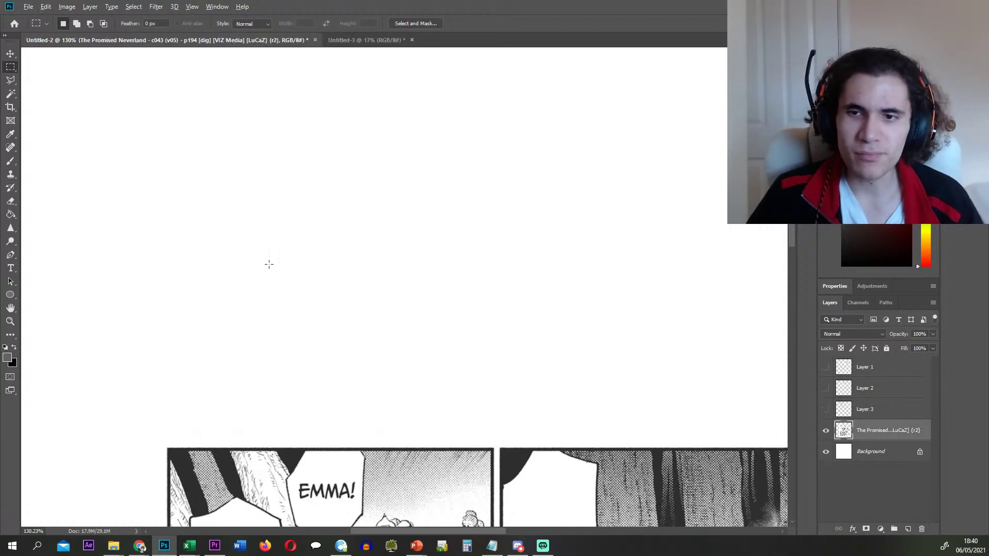
- Cut the wide "THUD" panel onto its own layer, reselect the page layer and hide the panel
scroll(344, 273, down, 5)
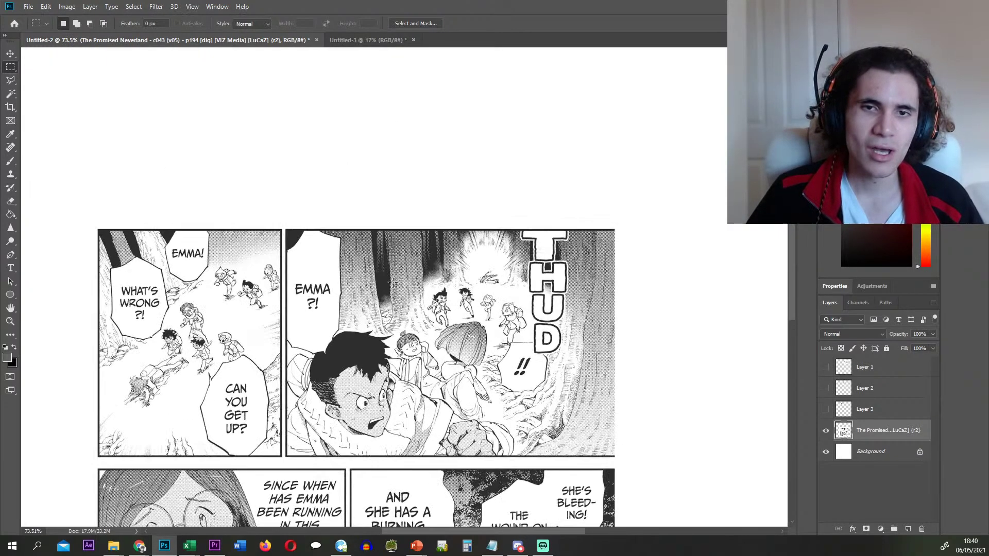
scroll(501, 262, up, 3)
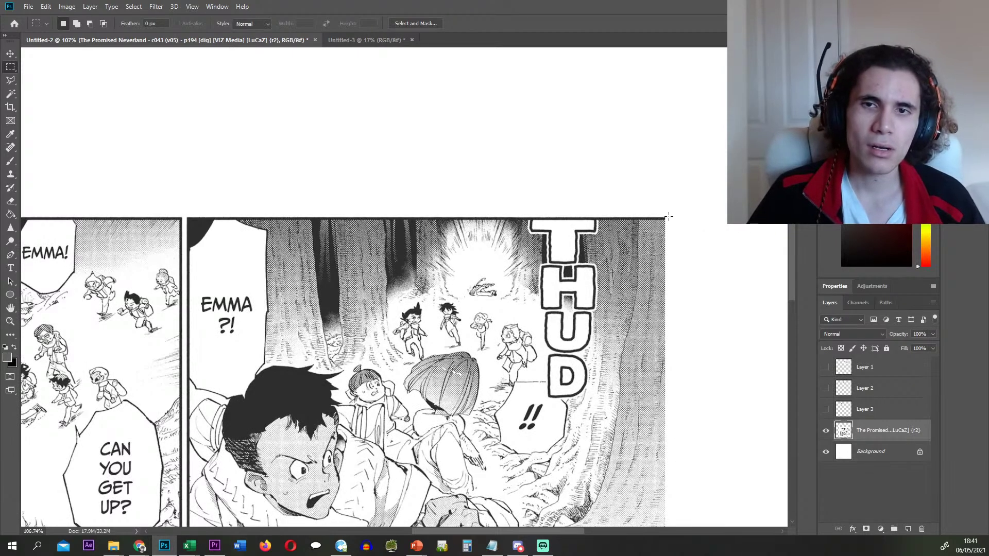
drag(644, 222, 186, 472)
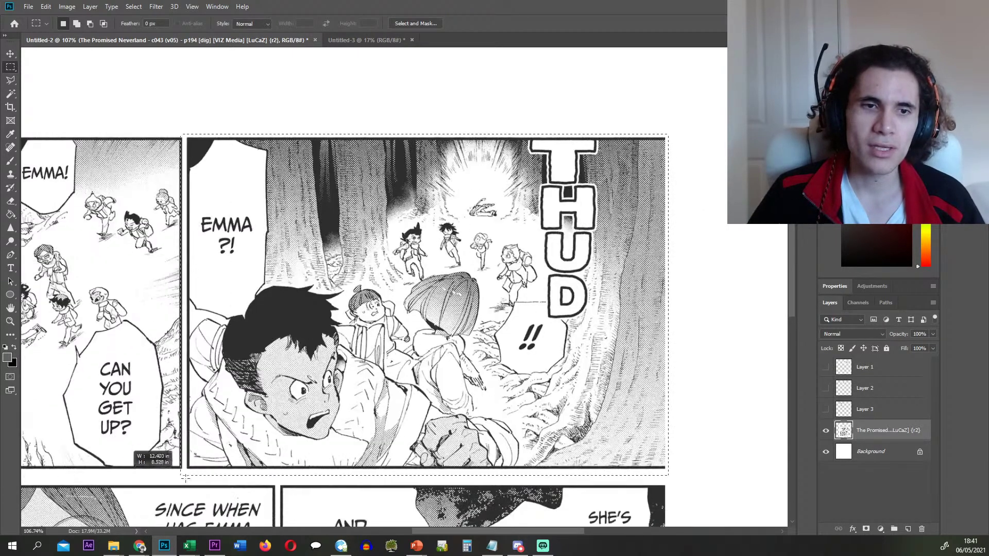
key(ctrl+x)
key(ctrl+v)
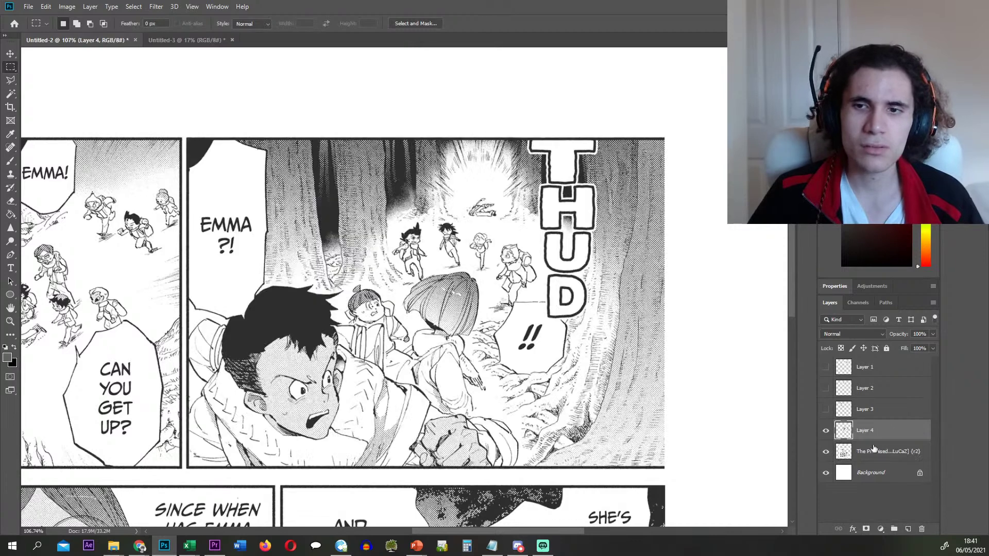
click(867, 454)
click(825, 431)
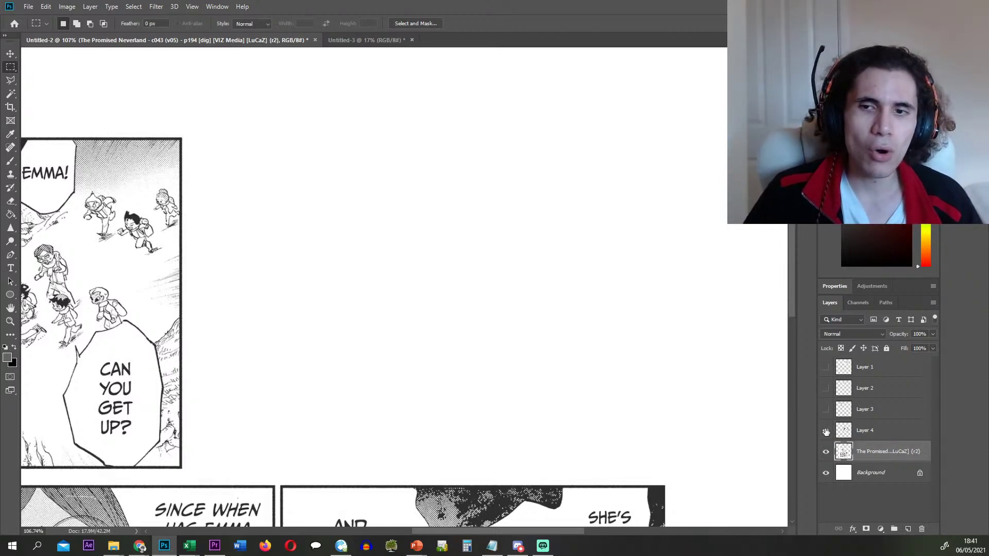
- Cut the "WHAT'S WRONG?!" panel onto its own layer and hide that layer
scroll(492, 283, down, 6)
scroll(226, 192, up, 8)
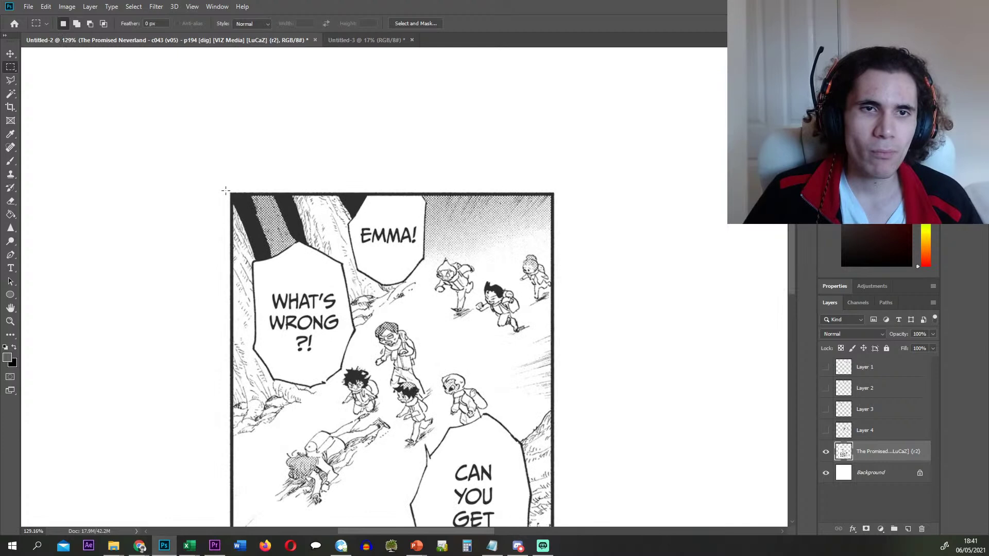
scroll(244, 200, down, 5)
drag(226, 54, 555, 462)
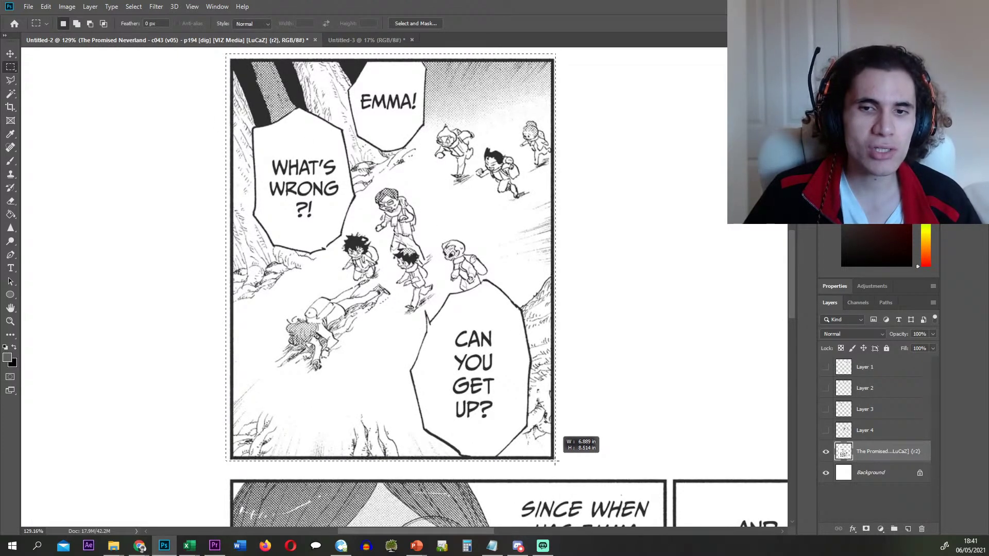
key(ctrl+shift+j)
click(826, 452)
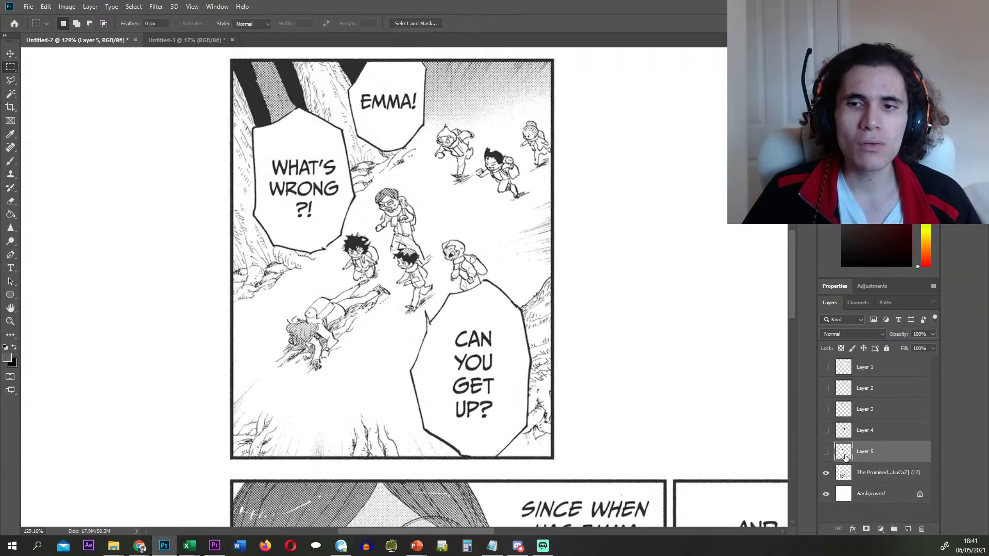
- Cut the tall "AND SHE HAS A BURNING FEVER." panel onto its own layer, hide that layer and reselect the page layer
scroll(428, 294, down, 3)
scroll(359, 291, down, 3)
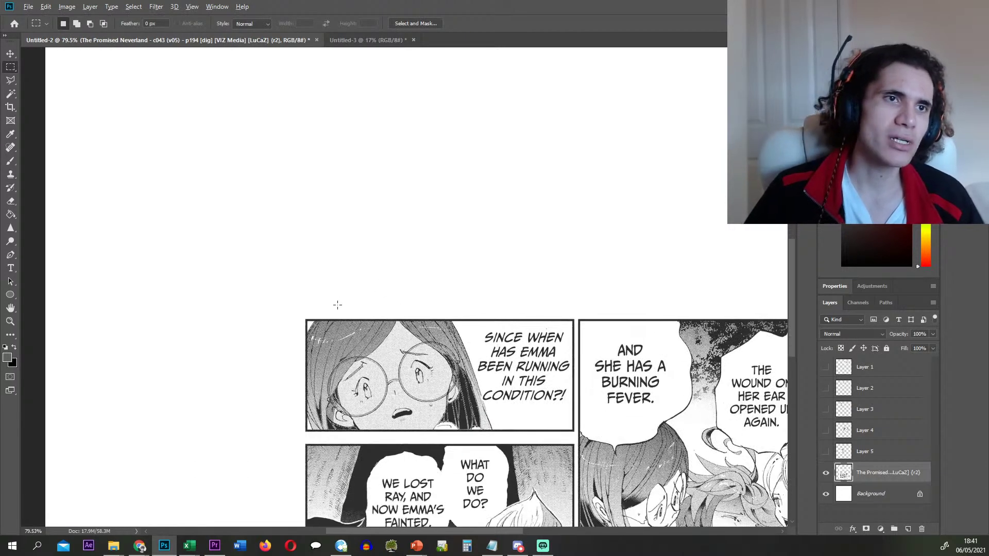
scroll(463, 312, up, 5)
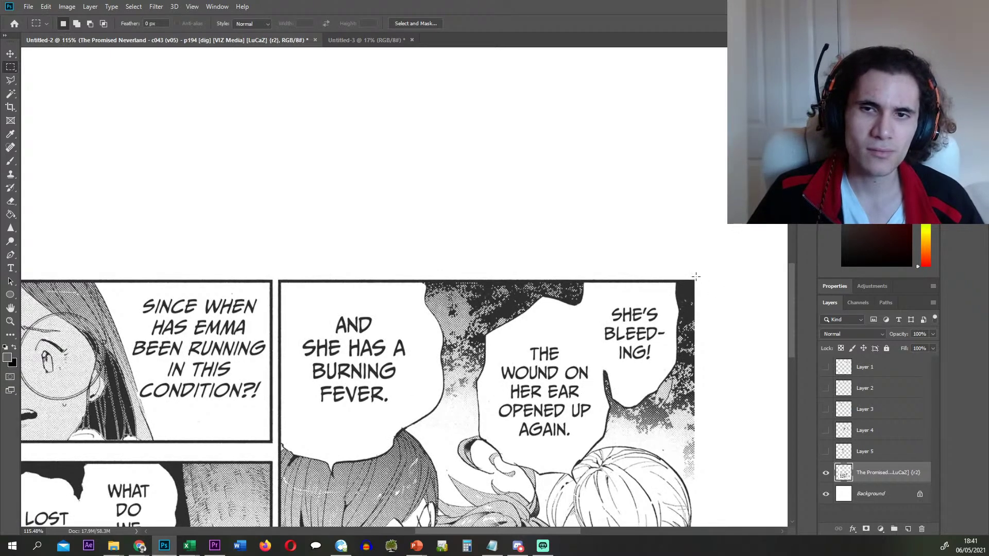
drag(696, 278, 277, 456)
key(alt+Tab)
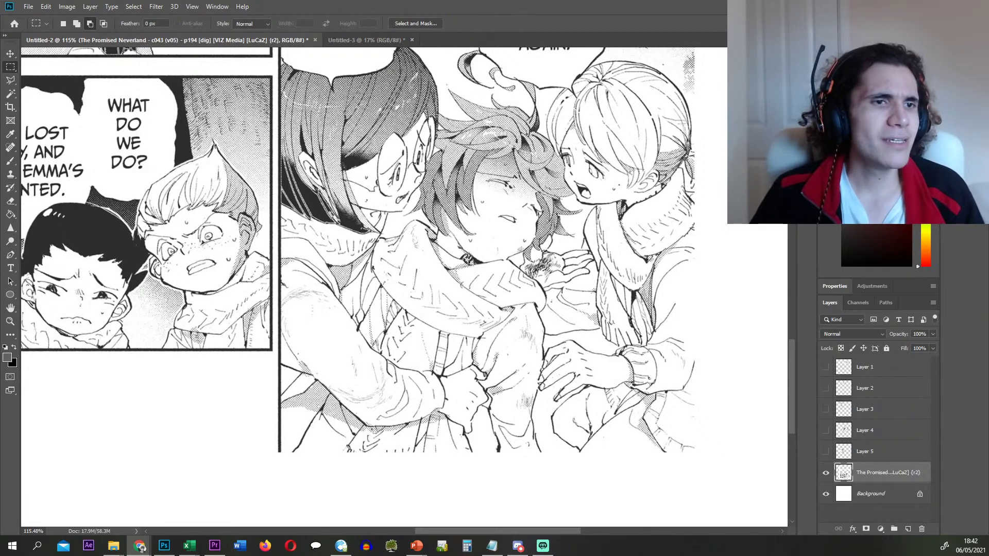
click(257, 376)
scroll(244, 318, down, 6)
key(ctrl+x)
key(ctrl+v)
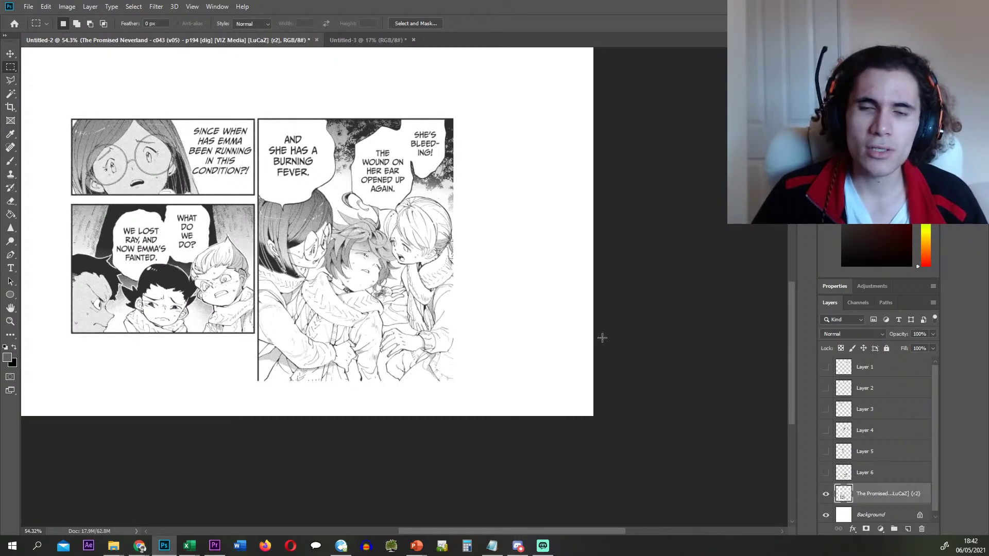
- Cut the "SINCE WHEN HAS EMMA BEEN RUNNING IN THIS CONDITION?!" panel onto its own layer and hide that layer
scroll(330, 206, left, 3)
scroll(150, 117, up, 10)
drag(78, 120, 653, 357)
key(ctrl+x)
key(ctrl+v)
click(825, 469)
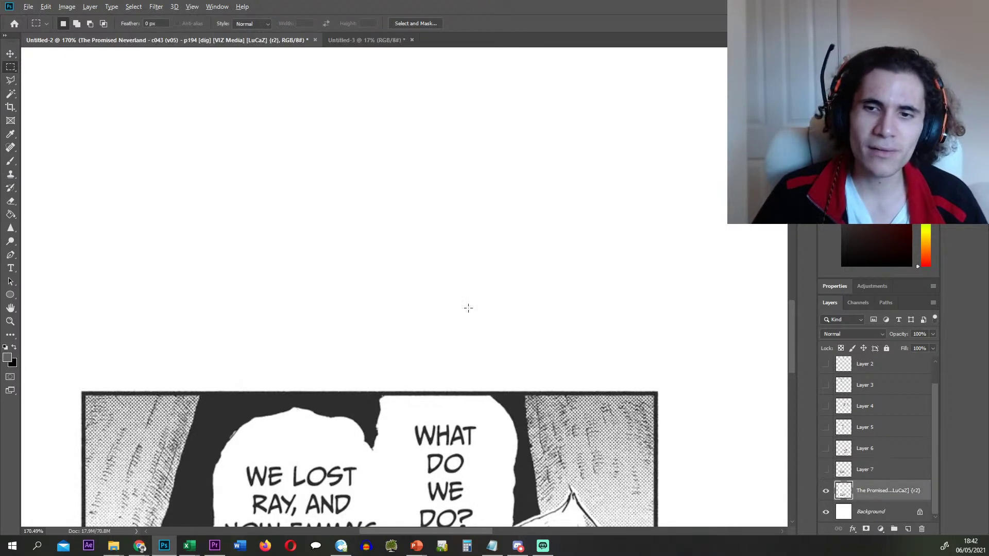
- Cut the remaining "WE LOST RAY" panel onto its own layer, delete the emptied page layer and show all panel layers
scroll(376, 351, down, 2)
drag(150, 345, 588, 468)
key(ctrl+c)
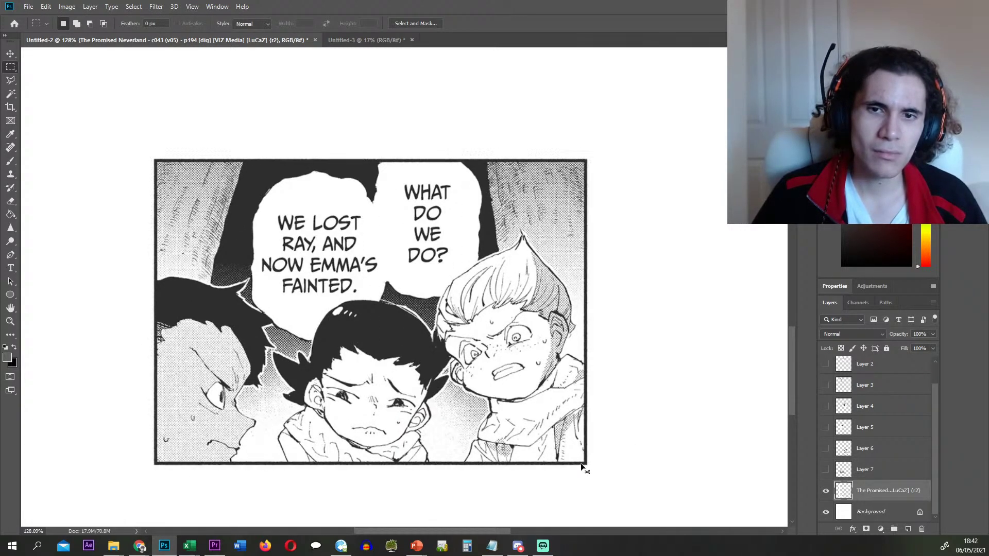
key(ctrl+v)
click(879, 512)
key(Delete)
drag(826, 468, 826, 356)
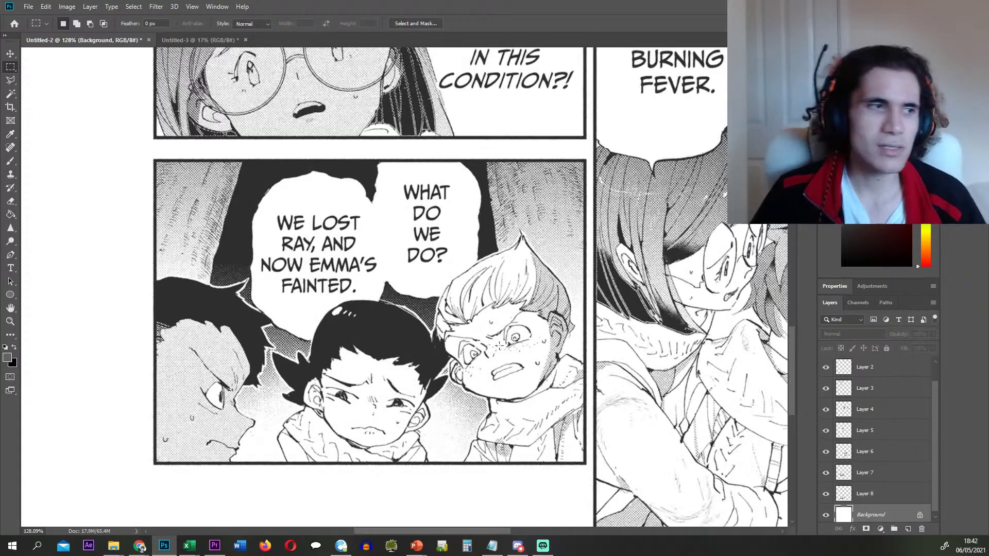
scroll(438, 359, down, 14)
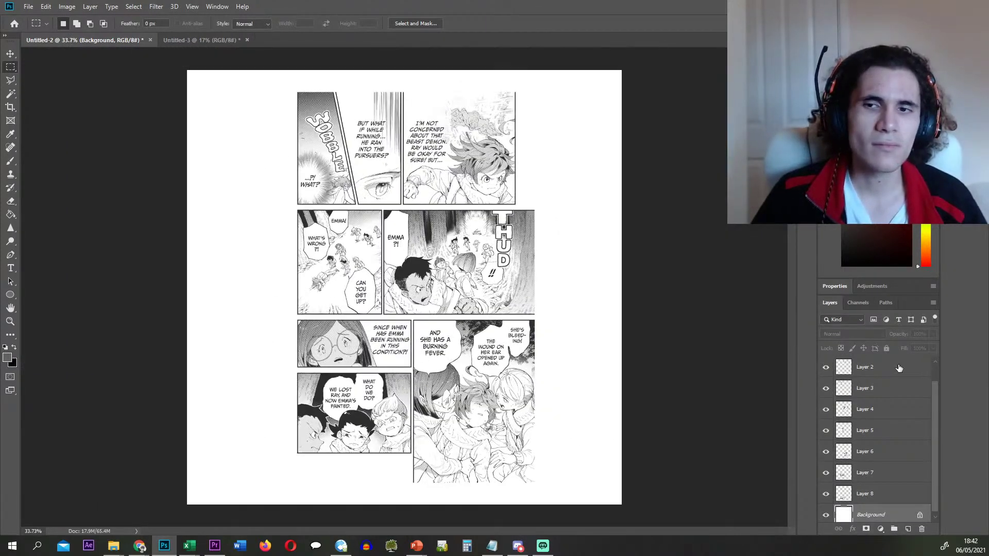
right_click(875, 367)
key(Escape)
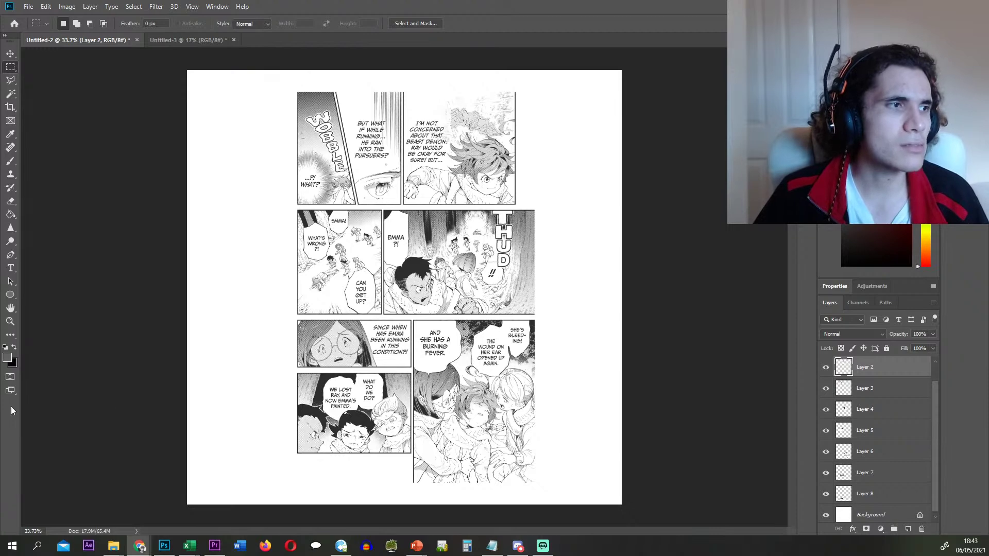
key(ctrl+shift+alt+n)
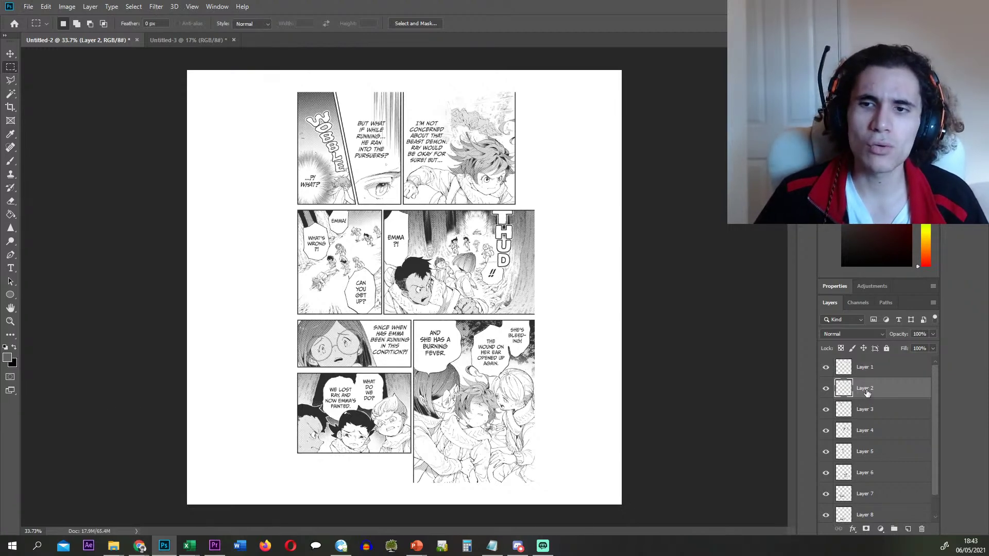
- Export the "I'M NOT CONCERNED ABOUT THAT BEAST DEMON" panel as 62 and delete its layer
right_click(880, 364)
click(789, 179)
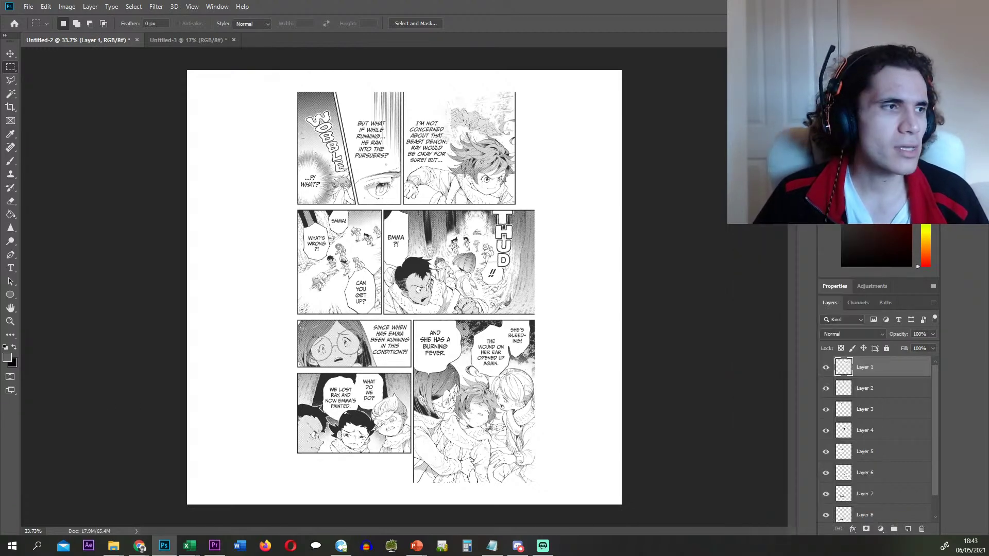
text(62)
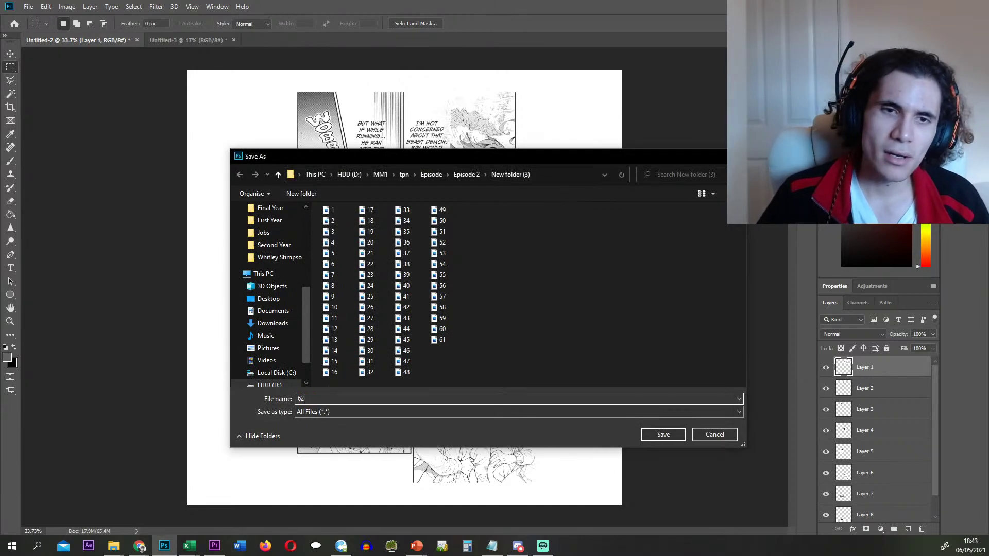
key(Return)
key(Delete)
- Export the "BUT WHAT IF WHILE RUNNING..." panel as 63 and delete its layer
right_click(880, 367)
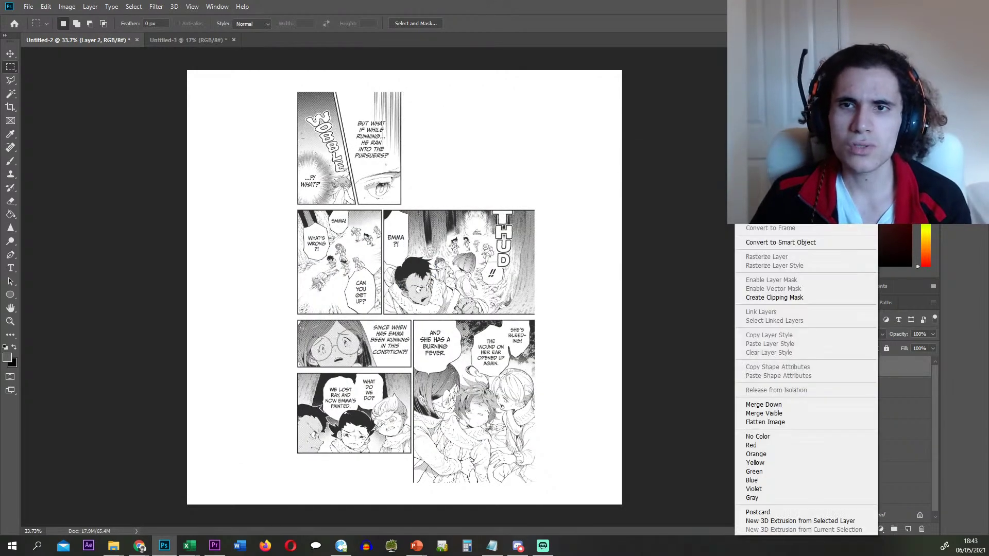
click(788, 179)
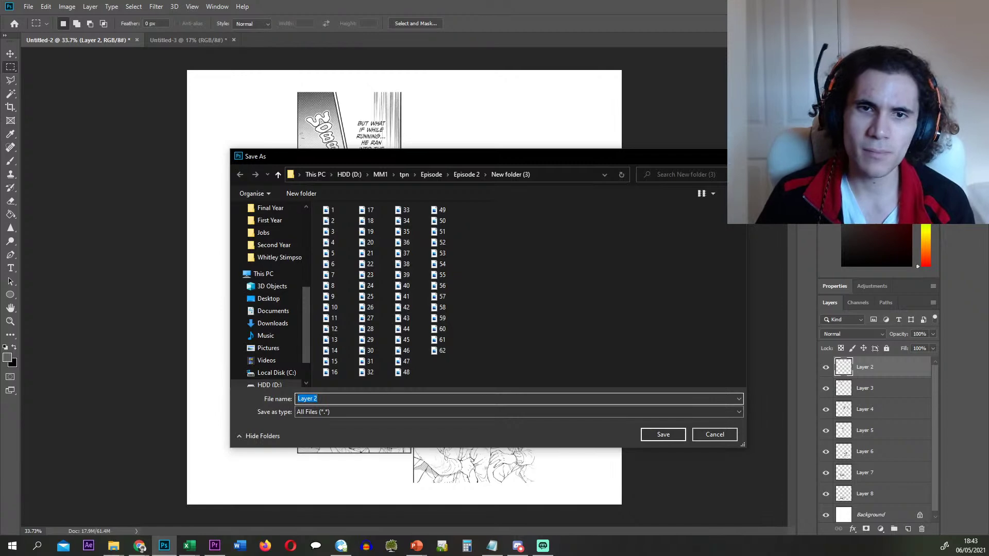
text(63)
key(Return)
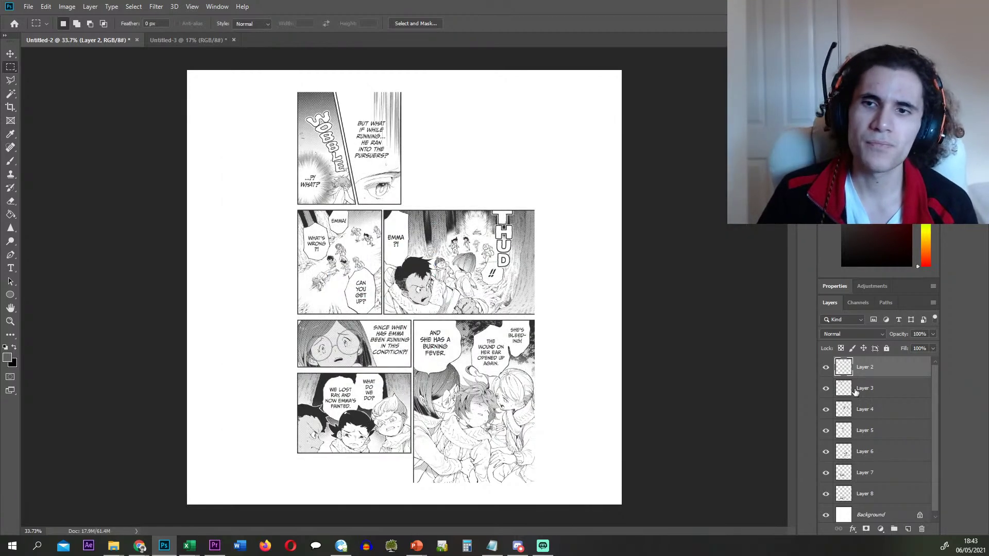
key(Delete)
- Export the slanted "WOBBLE" panel as 64 into New folder (3)
right_click(878, 367)
click(773, 187)
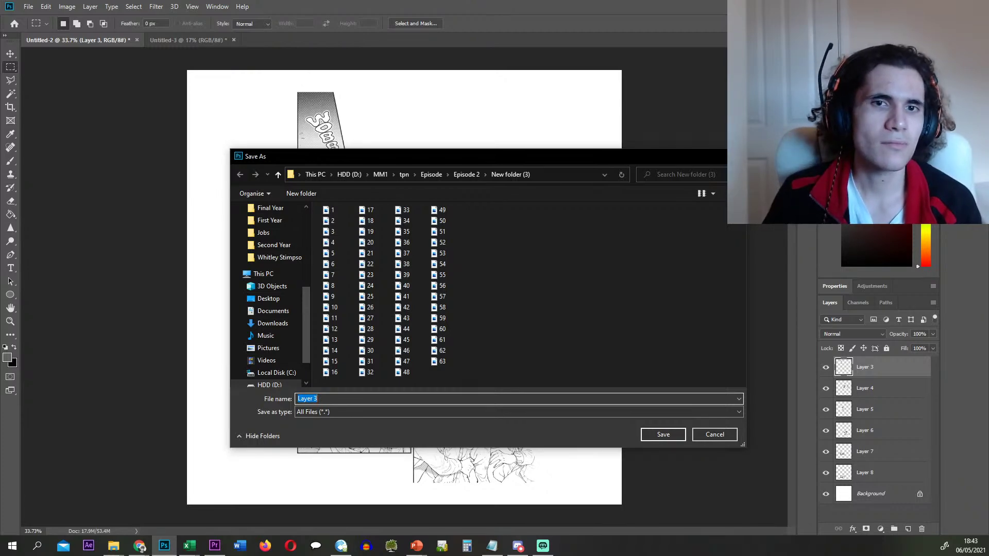
text(64)
key(Return)
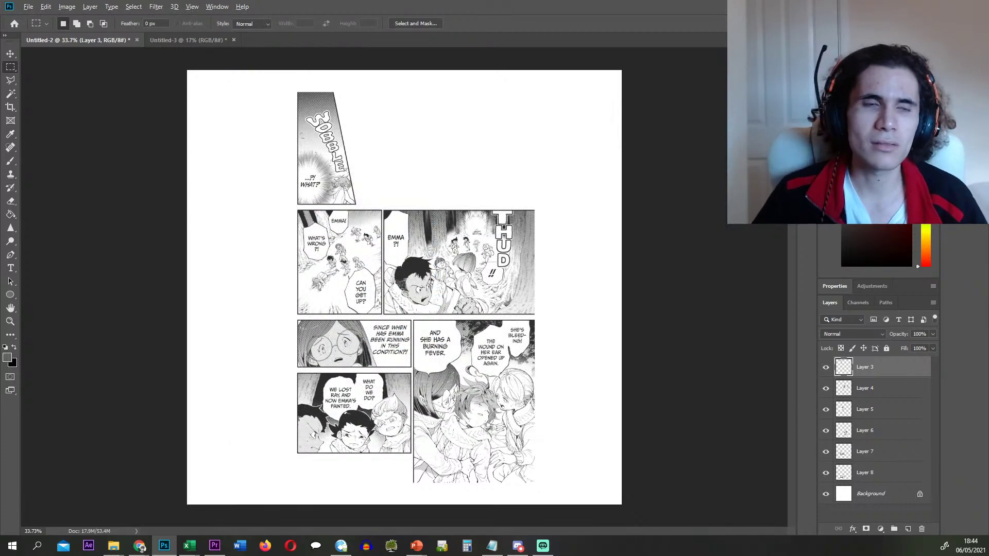
- Look through the most recently exported panel images in New folder (3)
key(alt+Tab)
scroll(570, 335, down, 5)
click(248, 332)
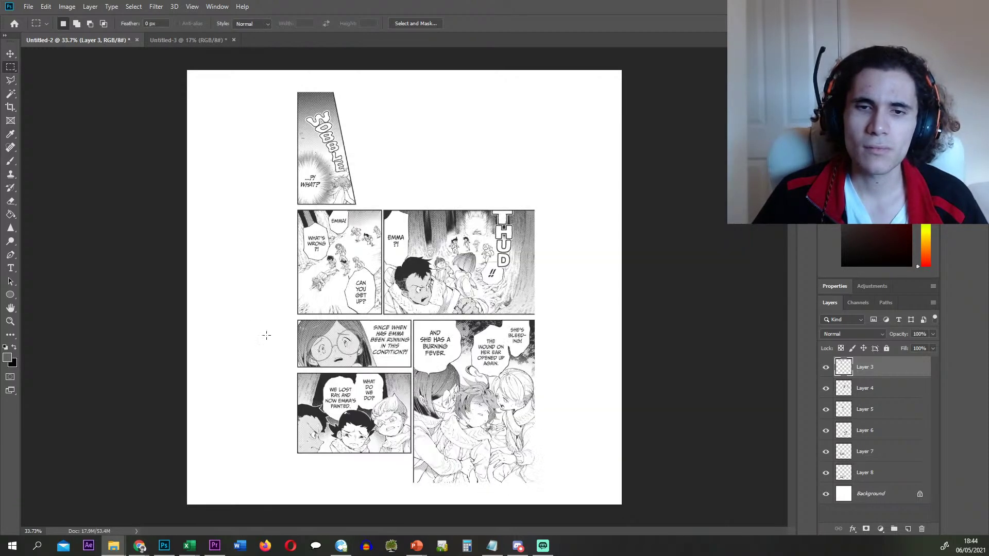
- Undo the deletions of the exported top-row panel layers and delete those layers again
key(ctrl+z)
key(ctrl+z)
key(ctrl+z)
scroll(883, 404, up, 3)
click(884, 368)
key(Delete)
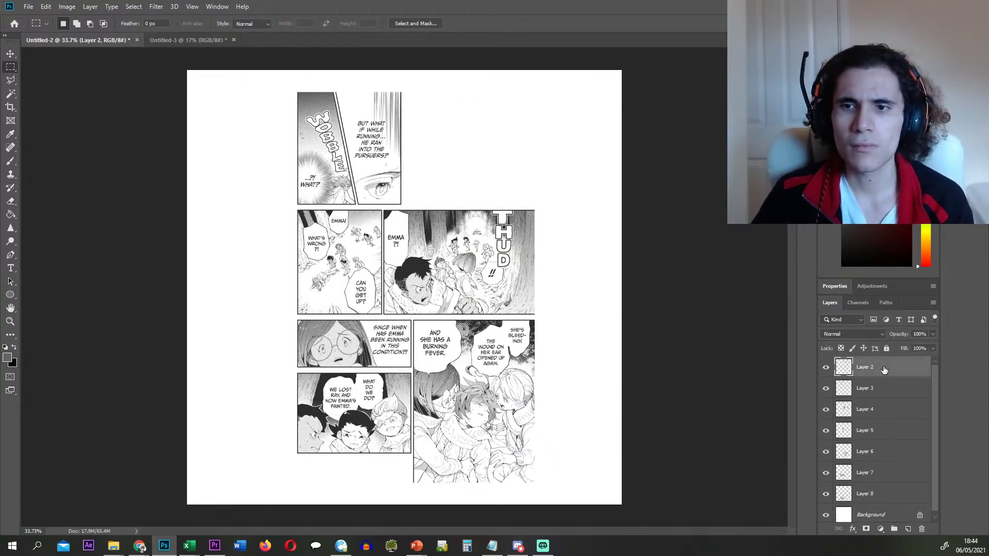
key(Delete)
- Compare the exported images with the top-row panels and delete the "BUT WHAT IF" and "WOBBLE" panel layers
key(alt+Tab)
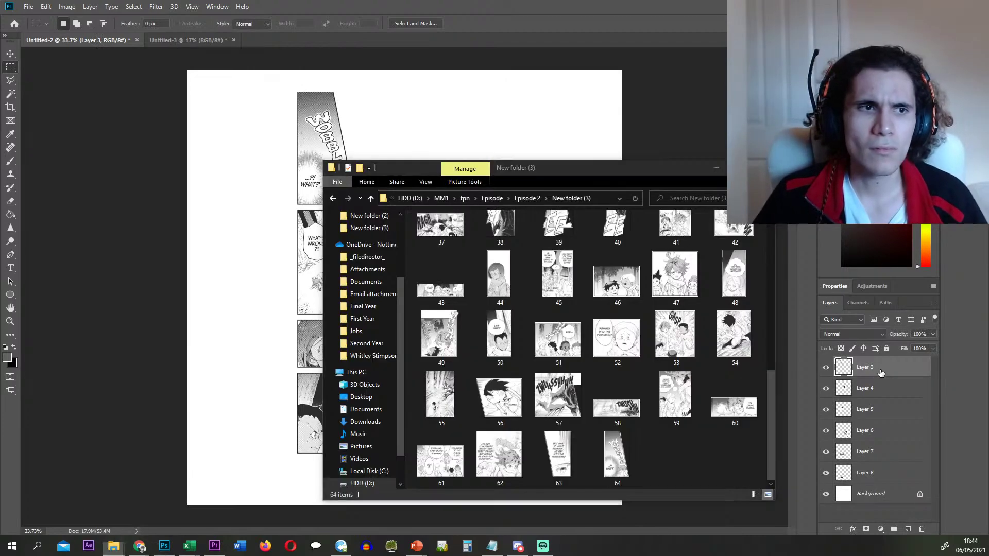
key(alt+Tab)
key(alt+Tab)
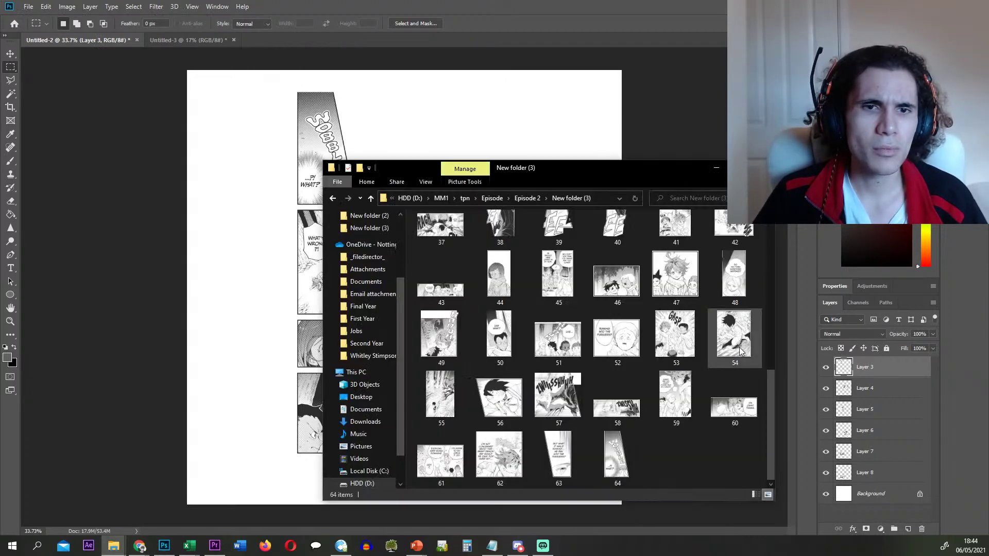
key(alt+Tab)
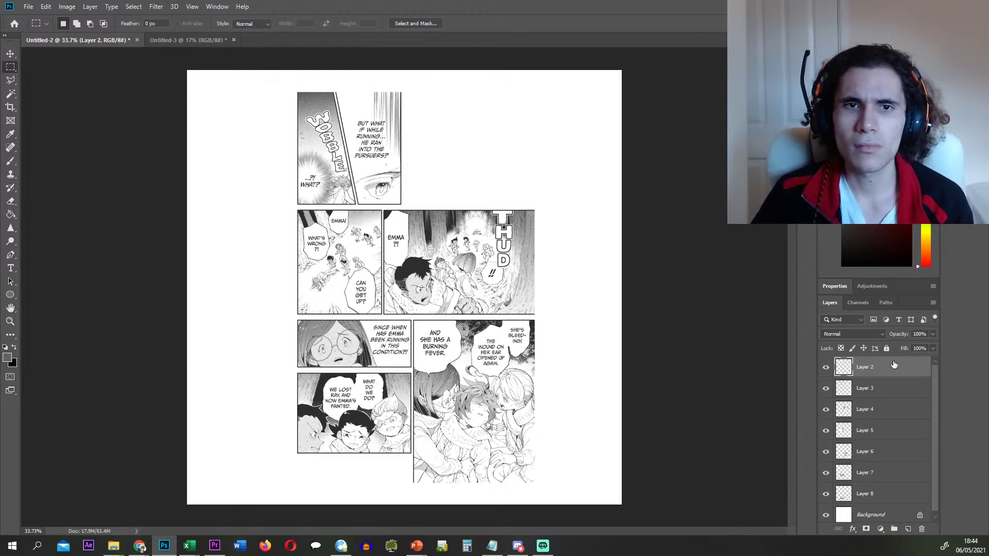
key(Delete)
- Export the "THUD" panel as 65 and delete its layer
right_click(893, 367)
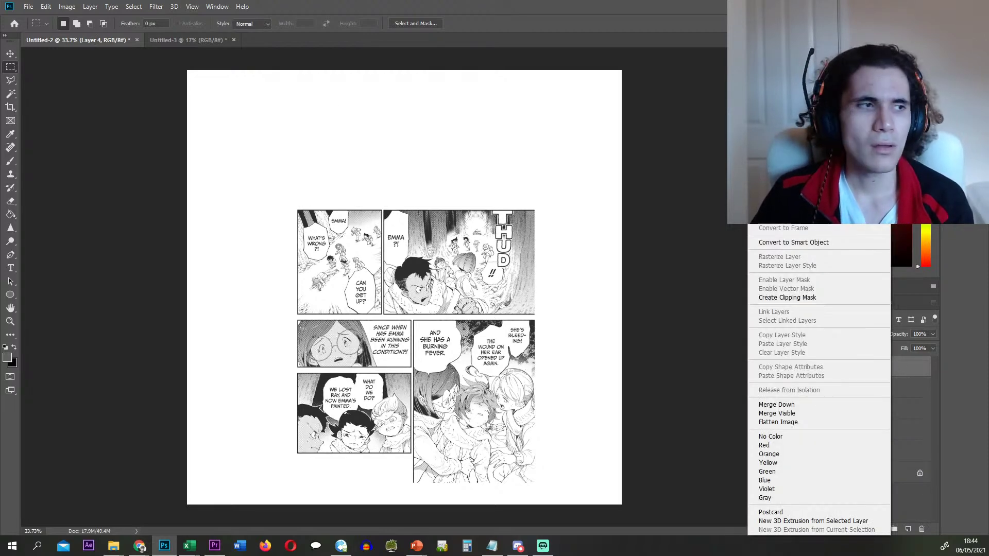
click(787, 187)
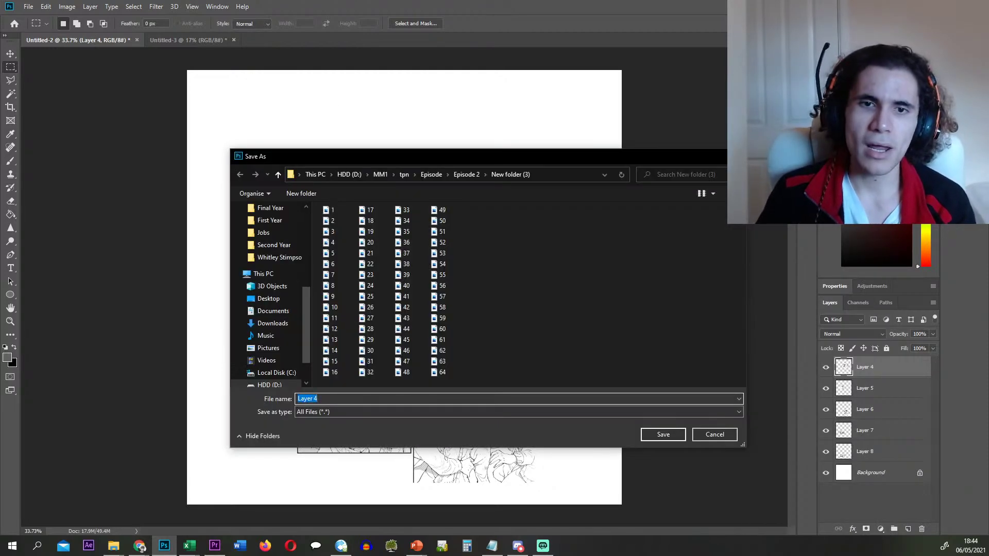
text(65)
key(Return)
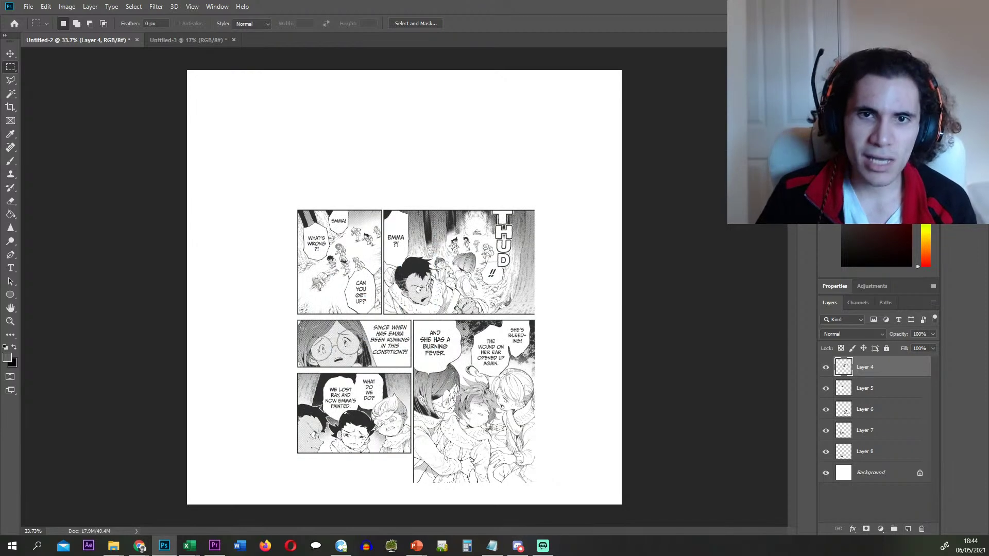
key(Delete)
- Export the "EMMA! WHAT'S WRONG?!" panel as 66 and delete its layer
right_click(876, 367)
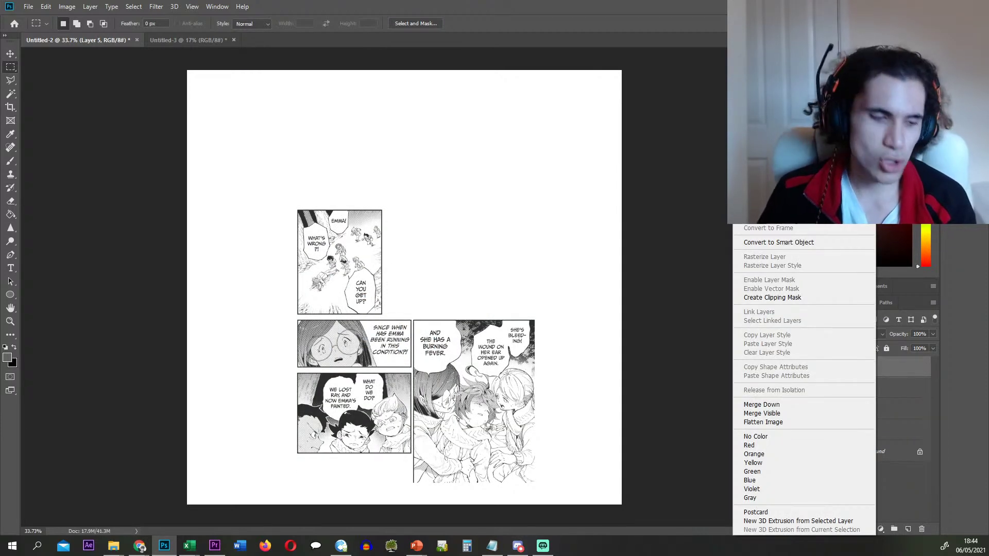
click(787, 187)
key(ctrl+shift+s)
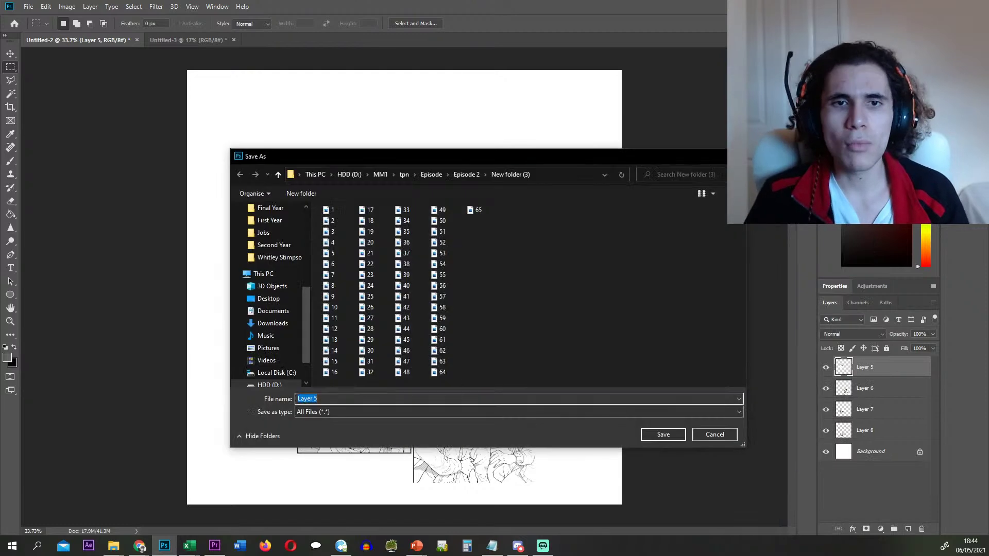
text(66)
key(Return)
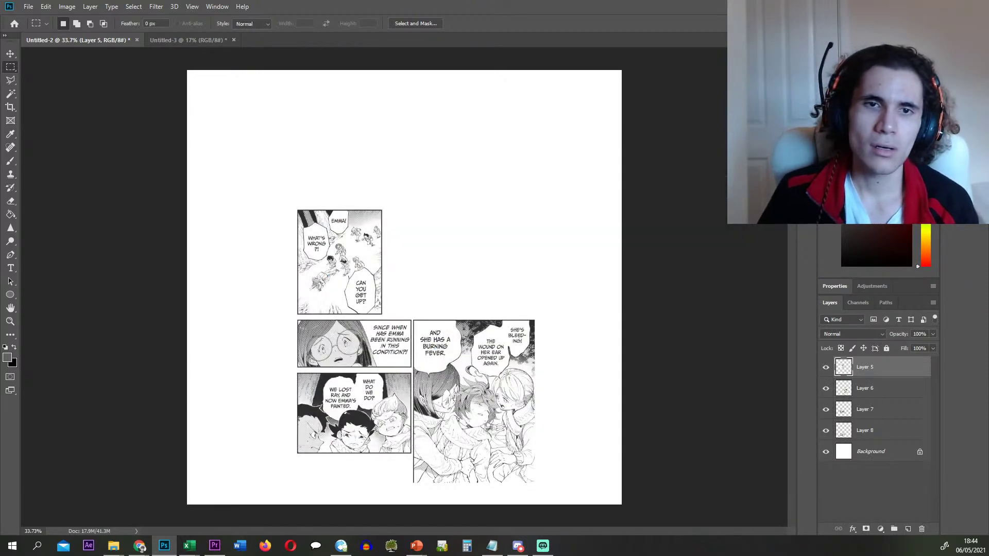
key(Delete)
- Export the tall "AND SHE HAS A BURNING FEVER." panel as 67 and delete its layer
right_click(876, 366)
key(Escape)
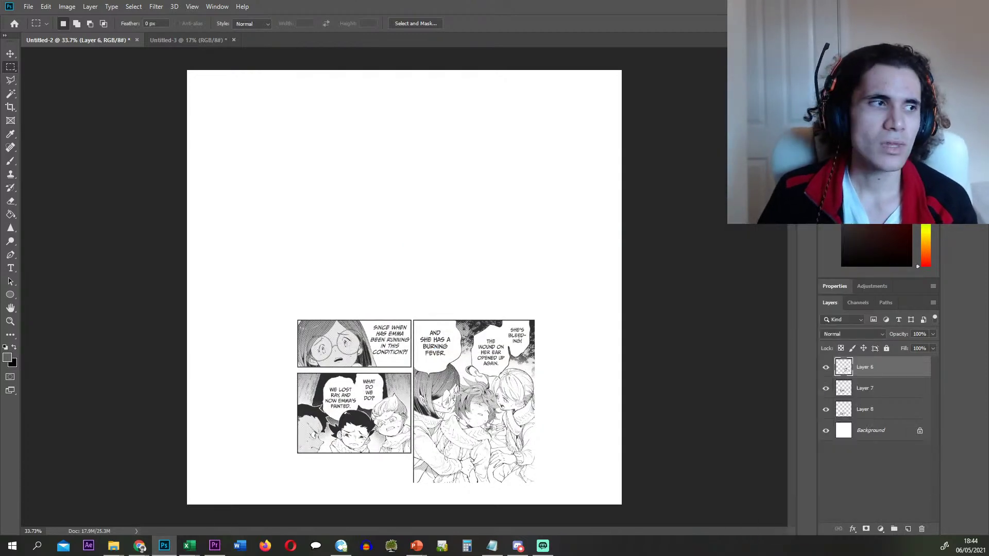
key(ctrl+shift+s)
text(67)
key(Return)
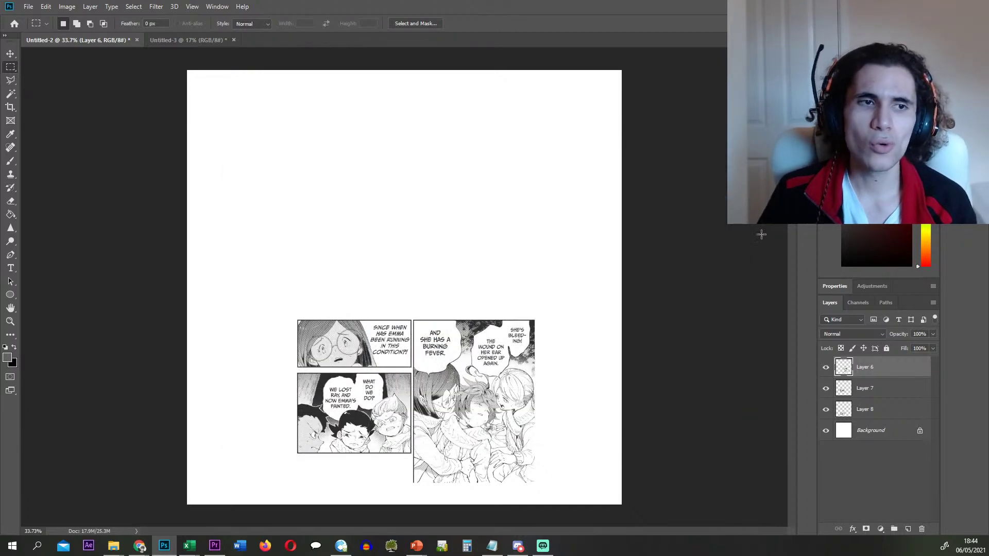
key(Delete)
- Export the "SINCE WHEN HAS EMMA BEEN RUNNING IN THIS CONDITION?!" panel as 68 and delete its layer
right_click(875, 368)
key(Escape)
key(ctrl+shift+s)
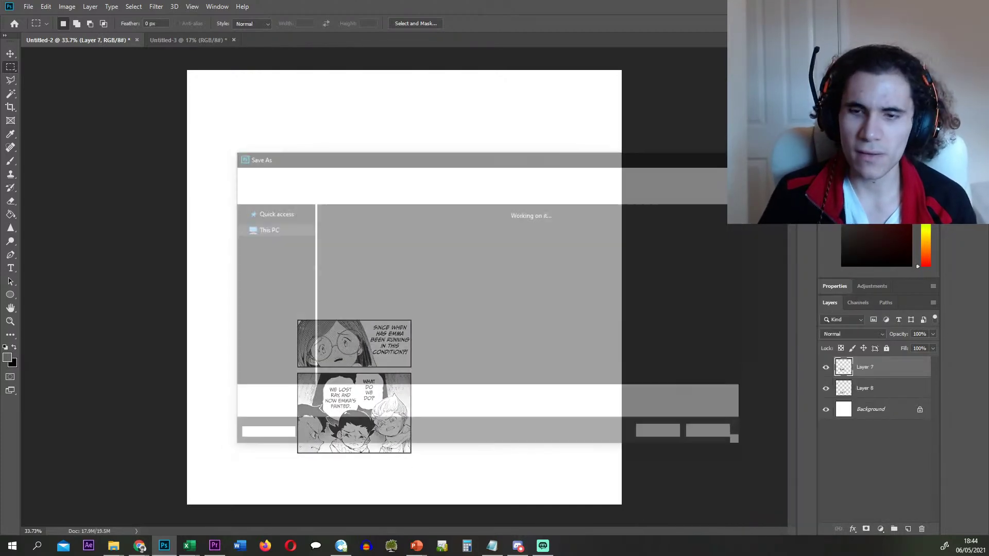
text(68)
key(Return)
key(Delete)
- Export the "WE LOST RAY" panel as 69 and delete its layer
right_click(867, 372)
key(Escape)
key(ctrl+shift+s)
text(69)
key(Return)
key(Delete)
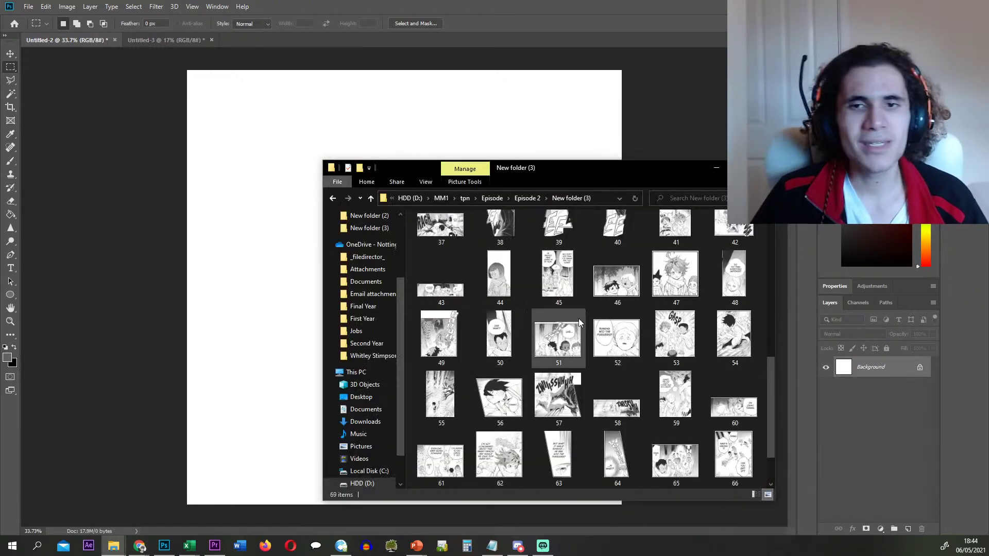
- Check the exported panels in the folder and place manga page c043 p195 into the emptied document
scroll(564, 315, down, 1)
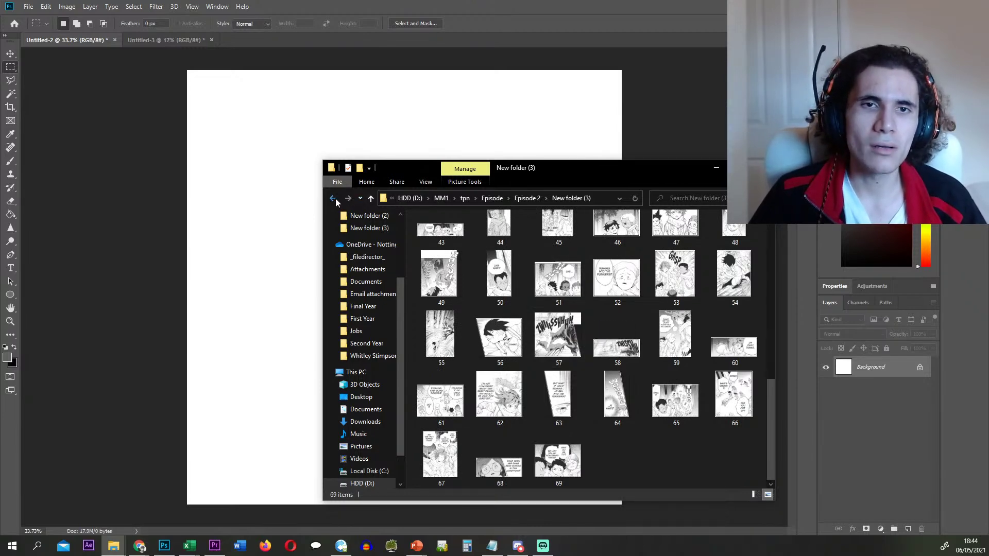
click(332, 199)
click(611, 244)
drag(611, 244, 438, 232)
key(Return)
- Cut the "FSH" panel onto its own layer, hide that layer and reselect the page layer
scroll(414, 59, up, 8)
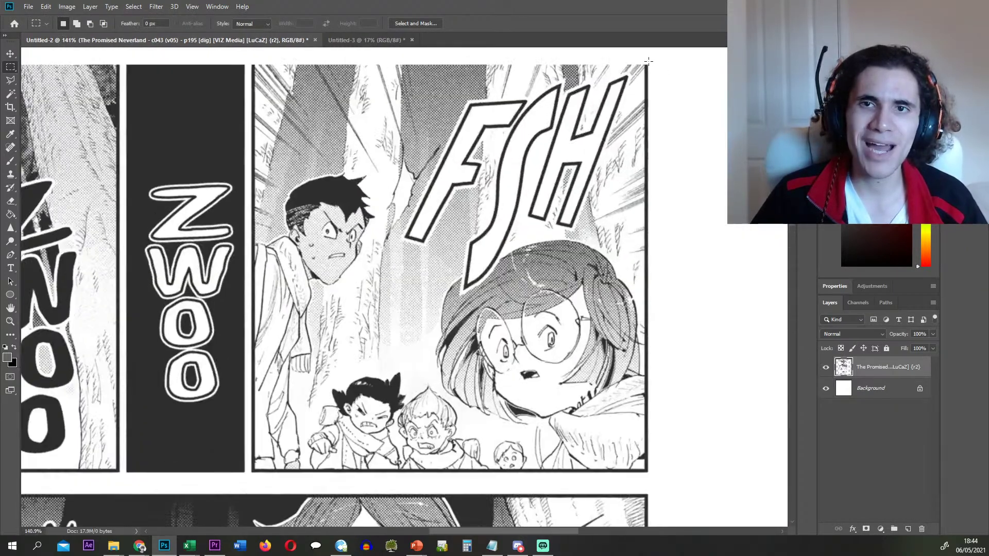
drag(652, 63, 251, 475)
scroll(400, 344, down, 2)
key(ctrl+shift+j)
click(862, 388)
click(826, 366)
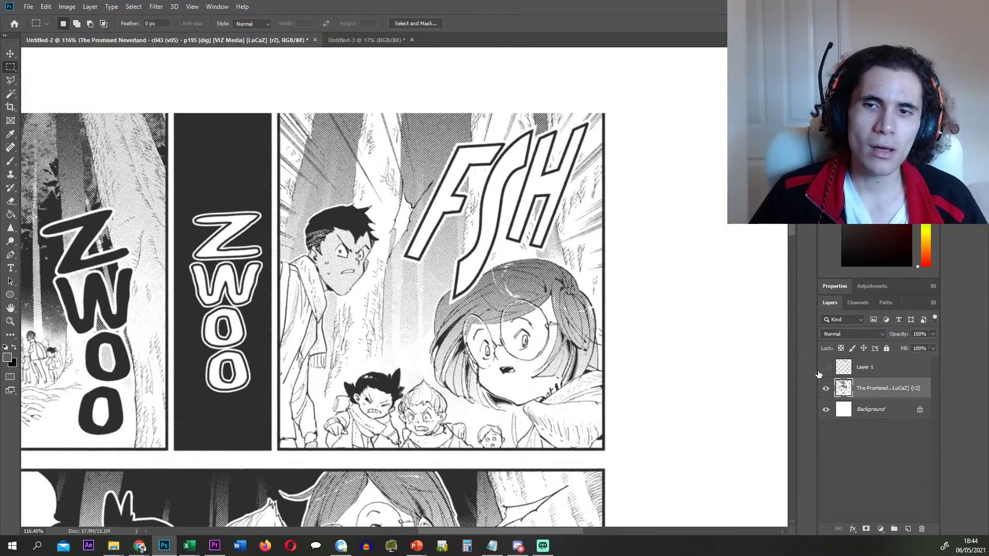
- Cut the narrow black "ZWOO" panel onto its own layer and hide that layer
scroll(347, 159, left, 2)
scroll(198, 107, up, 3)
scroll(197, 106, up, 1)
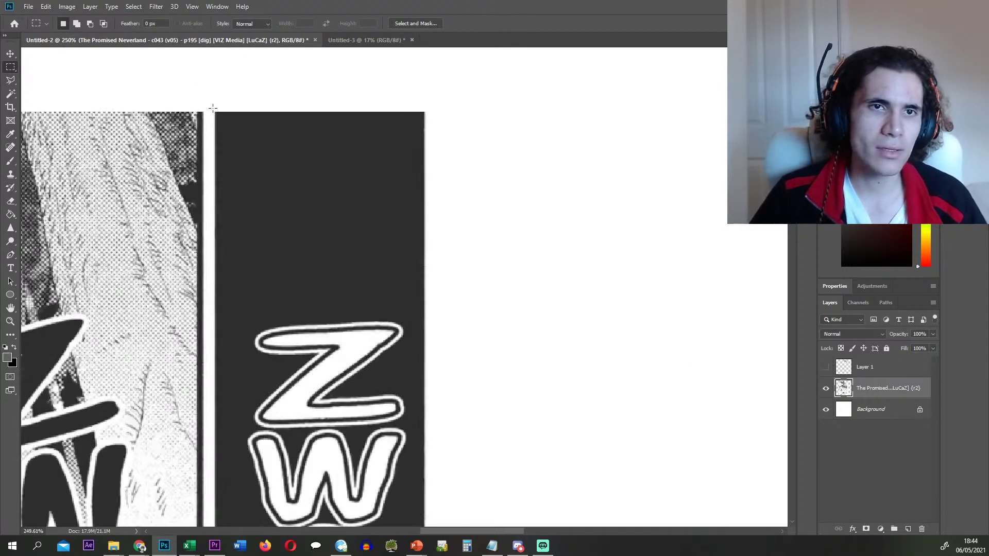
drag(210, 109, 430, 398)
scroll(481, 353, down, 3)
key(ctrl+x)
key(ctrl+v)
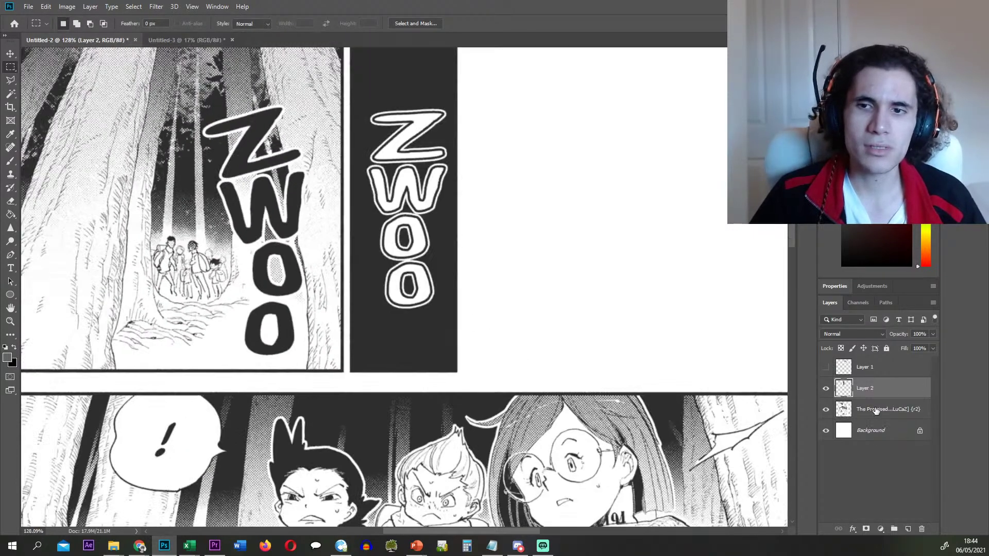
click(825, 391)
- Cut the forest "ZWOO" panel onto its own layer and hide that layer
scroll(392, 256, down, 3)
scroll(176, 129, up, 3)
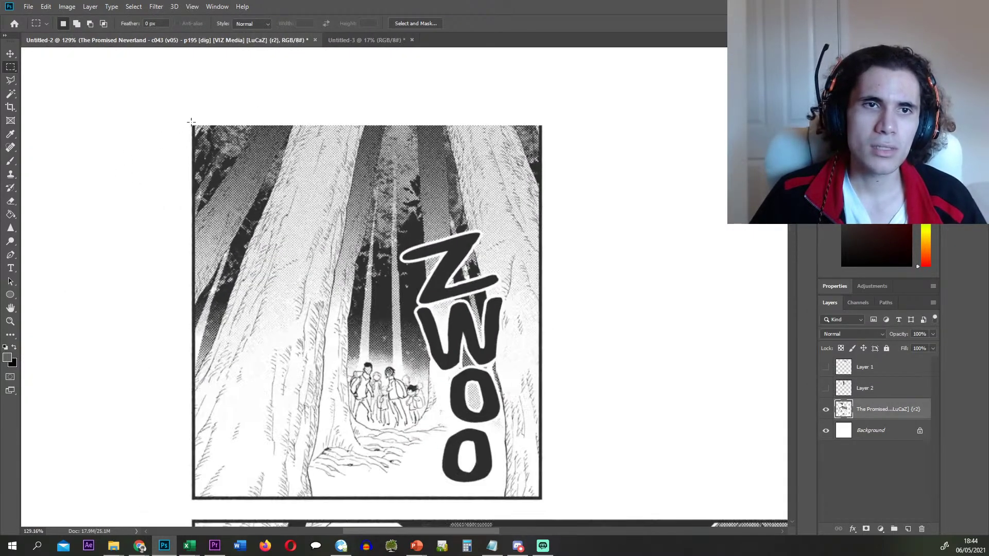
drag(191, 123, 545, 504)
key(ctrl+x)
key(ctrl+v)
click(826, 409)
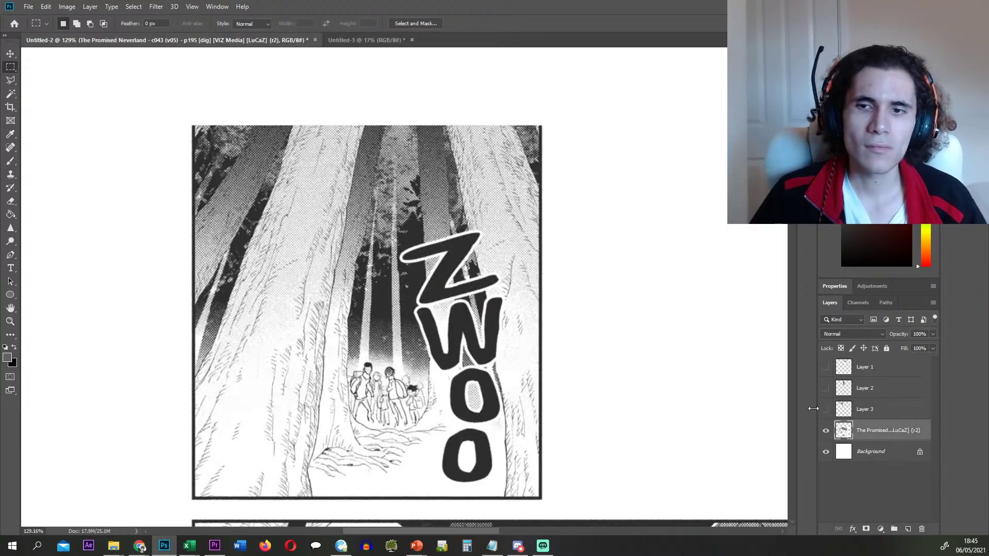
- Cut the wide "!" panel with the children's faces onto its own layer and hide that layer
scroll(281, 420, down, 2)
scroll(196, 458, up, 2)
drag(205, 457, 724, 251)
key(ctrl+x)
scroll(761, 347, down, 3)
key(ctrl+v)
click(854, 459)
click(825, 431)
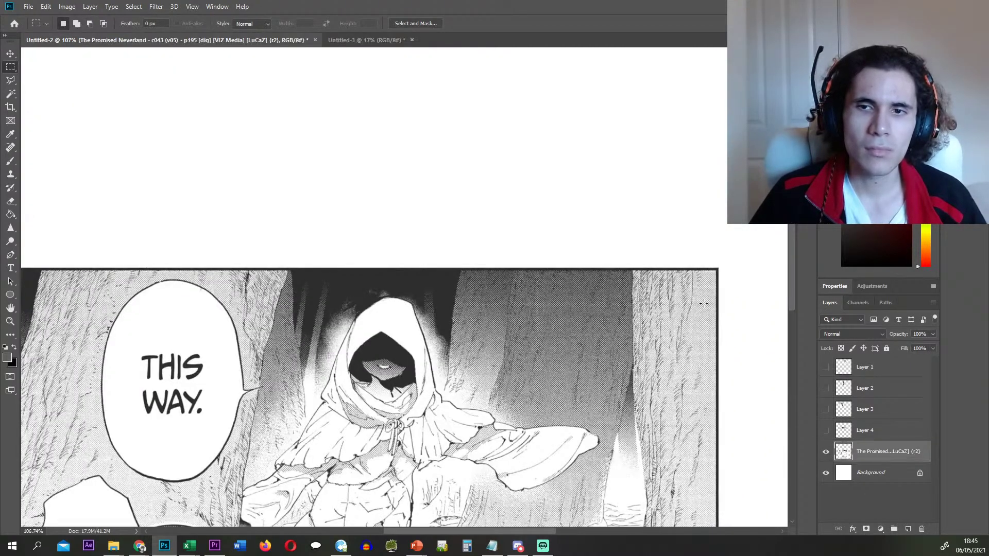
- Cut the large "THIS WAY." panel onto its own layer, hide that layer and reselect the page layer
drag(722, 264, 209, 368)
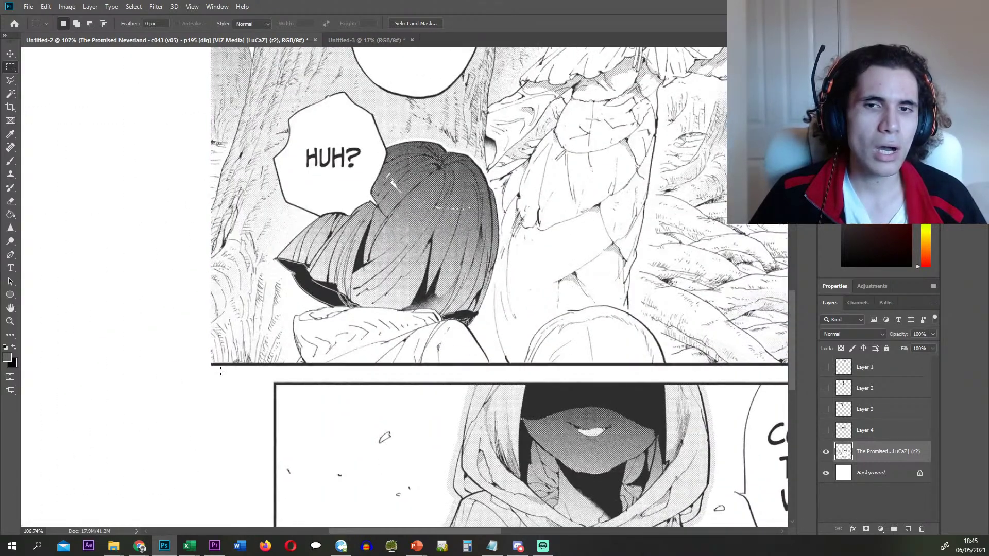
scroll(354, 396, down, 6)
key(ctrl+x)
key(ctrl+v)
click(852, 474)
click(826, 451)
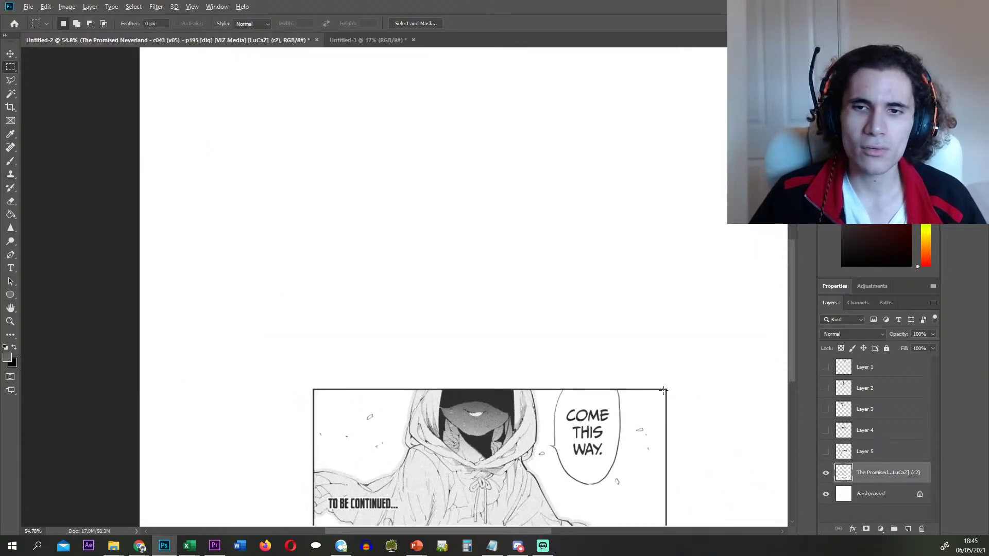
- Cut the "COME THIS WAY." panel onto its own layer, delete the emptied page layer and show all panel layers
scroll(669, 391, up, 3)
drag(671, 390, 100, 380)
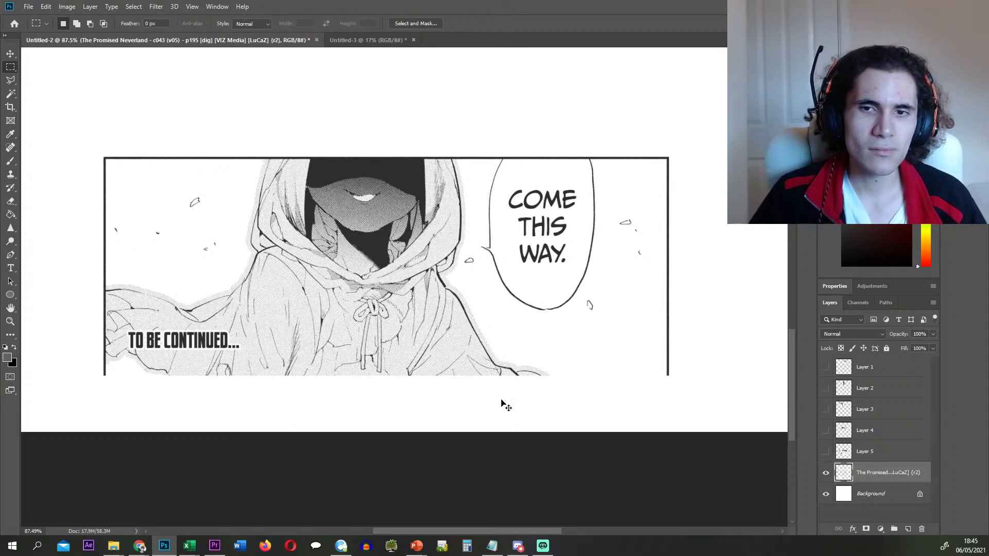
key(ctrl+x)
key(ctrl+v)
click(873, 496)
key(Delete)
drag(826, 452, 818, 343)
scroll(701, 361, down, 5)
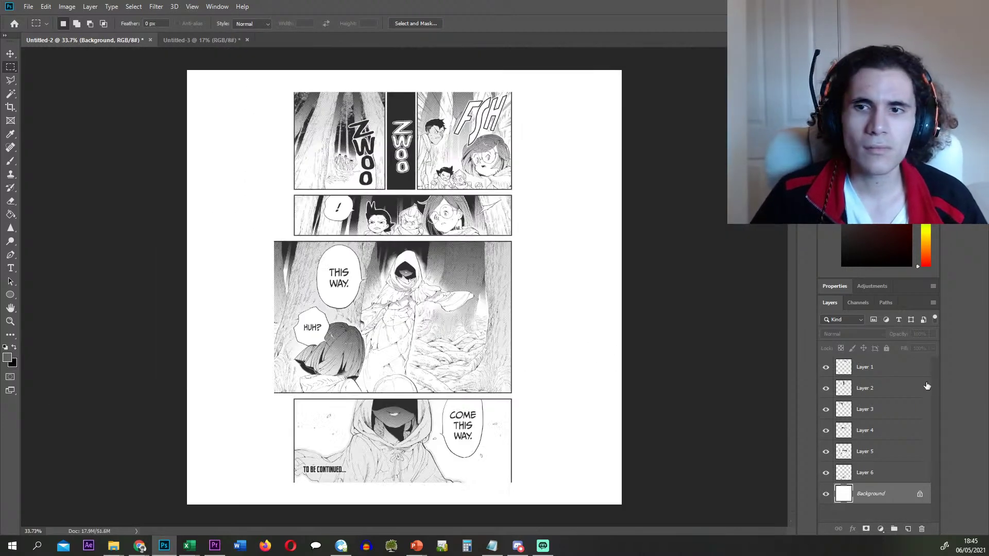
- Export the "FSH" panel layer as an image named 70
right_click(887, 368)
key(Escape)
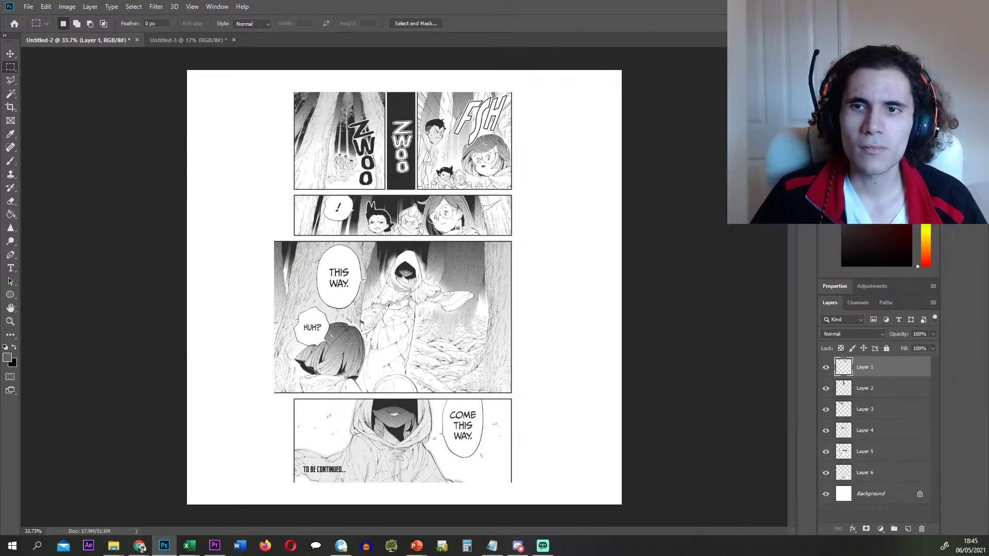
text(70)
key(Return)
- Check the exported panels in New folder (3) of Episode 2 and delete the "FSH" panel layer in Photoshop
key(alt+Tab)
double_click(630, 252)
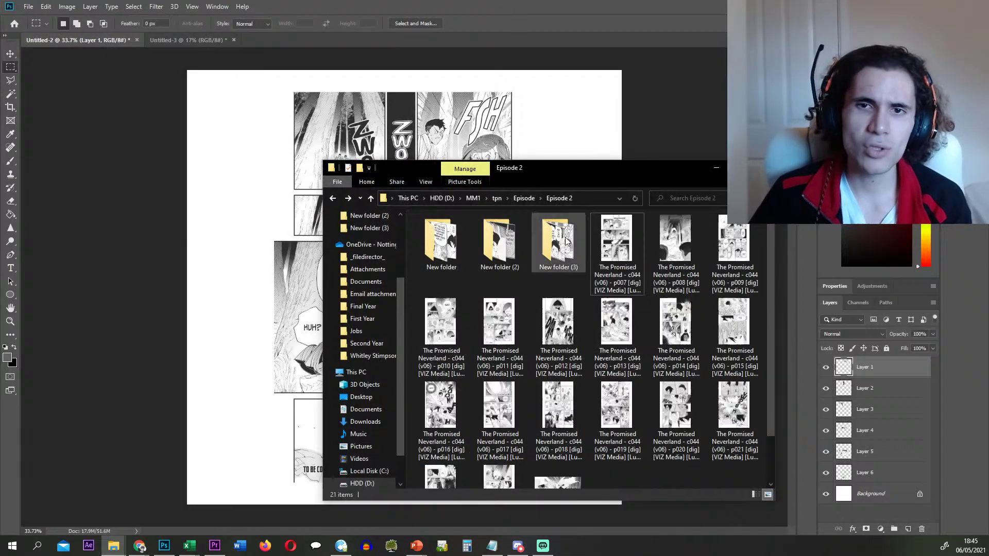
double_click(566, 241)
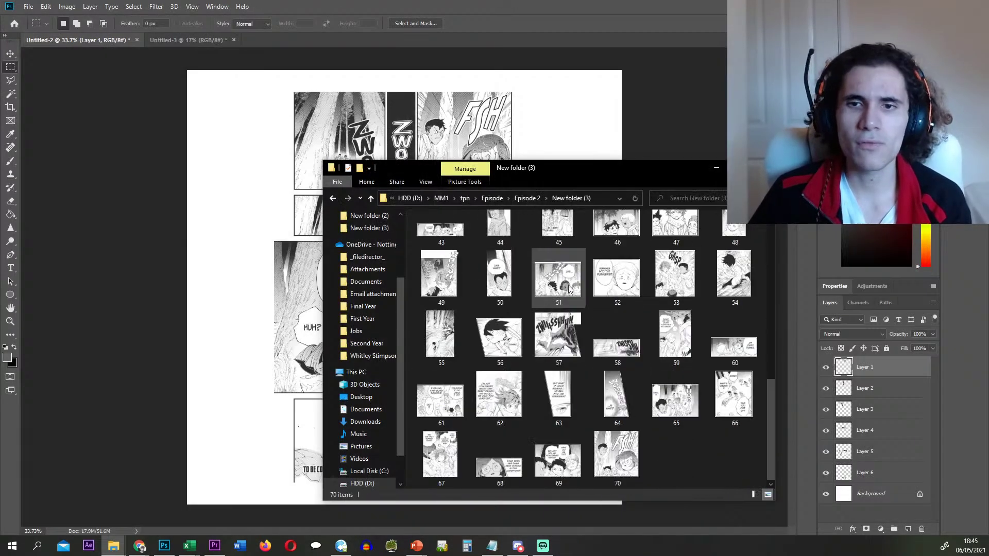
key(alt+Tab)
key(Delete)
- Export the narrow black "ZWOO" panel layer as 71 and delete that layer
right_click(882, 365)
click(778, 187)
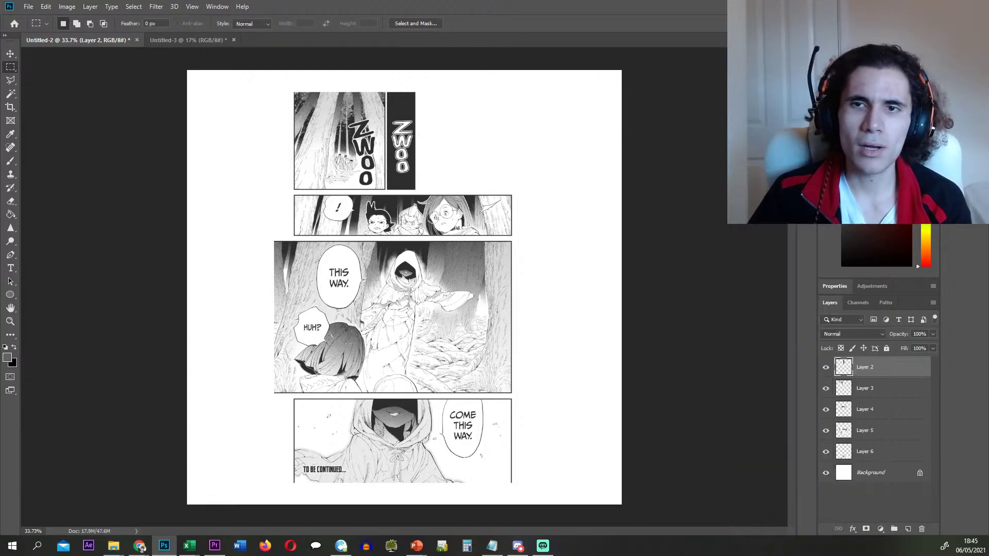
text(71)
key(Return)
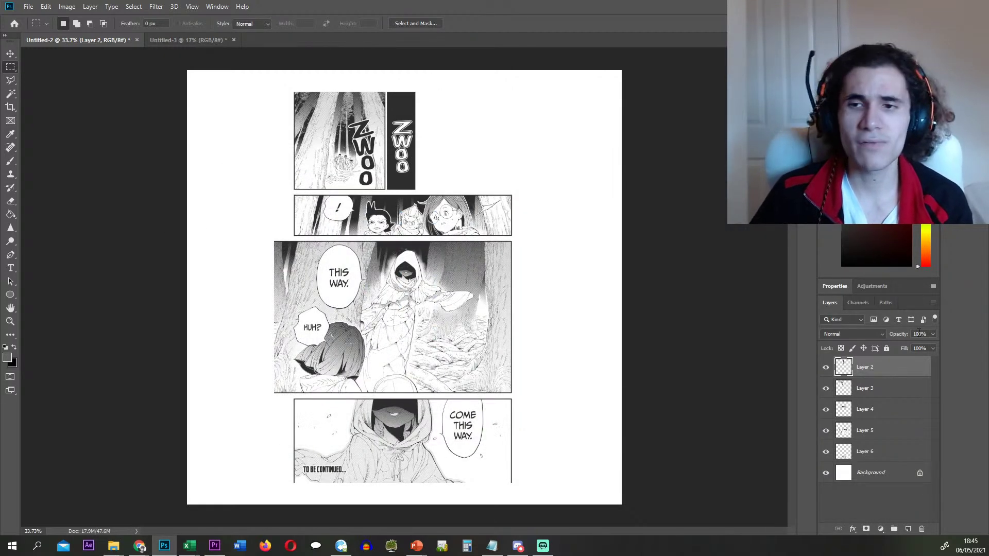
key(Delete)
- Export the forest "ZWOO" panel layer as 72 and delete that layer
right_click(887, 370)
click(778, 187)
key(ctrl+o)
key(Escape)
key(Delete)
- Export the wide "!" panel layer with the children's faces as 73 and delete that layer
right_click(872, 366)
key(Escape)
key(ctrl+shift+s)
text(73)
key(Return)
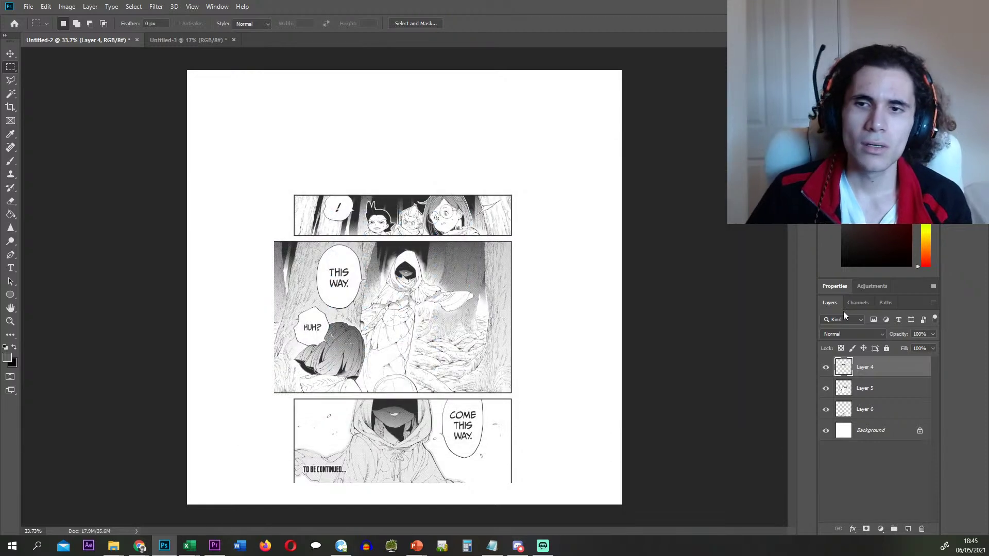
key(Delete)
- Export the large "THIS WAY." panel layer as 74 and delete that layer
right_click(872, 367)
key(Escape)
key(ctrl+shift+s)
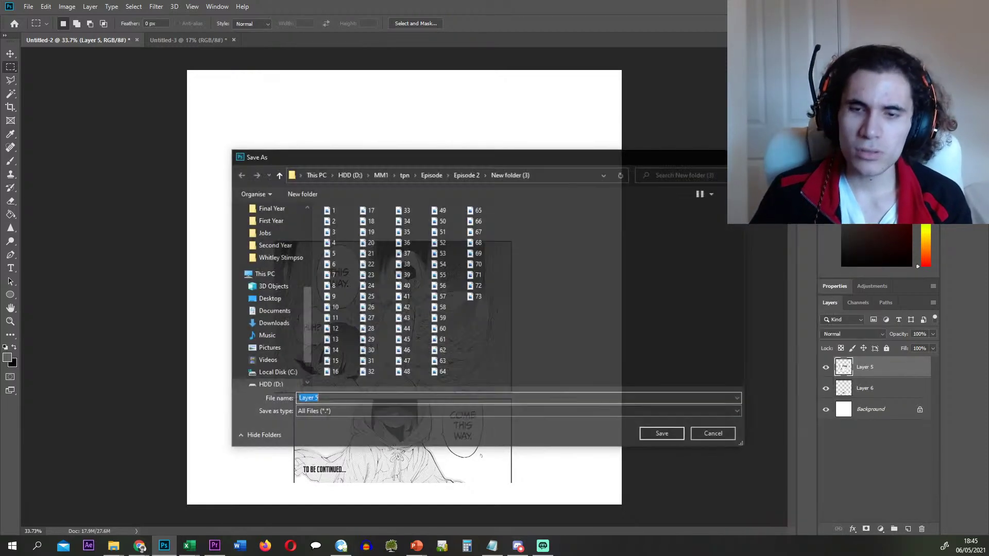
text(74)
key(Return)
key(Delete)
- Export the "COME THIS WAY." panel layer as 75 and delete it, leaving only the Background layer
right_click(888, 371)
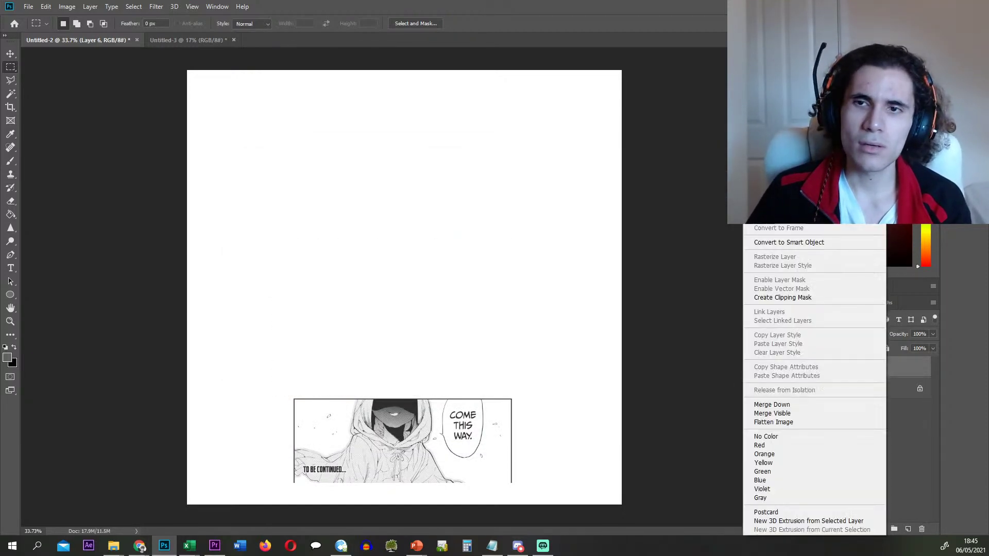
key(Escape)
key(ctrl+shift+s)
text(75)
key(Return)
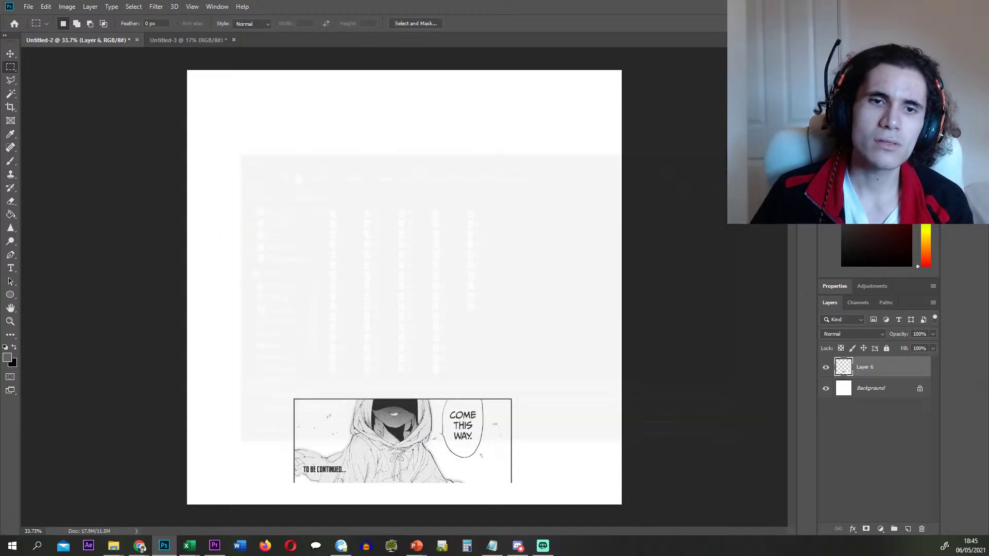
key(Delete)
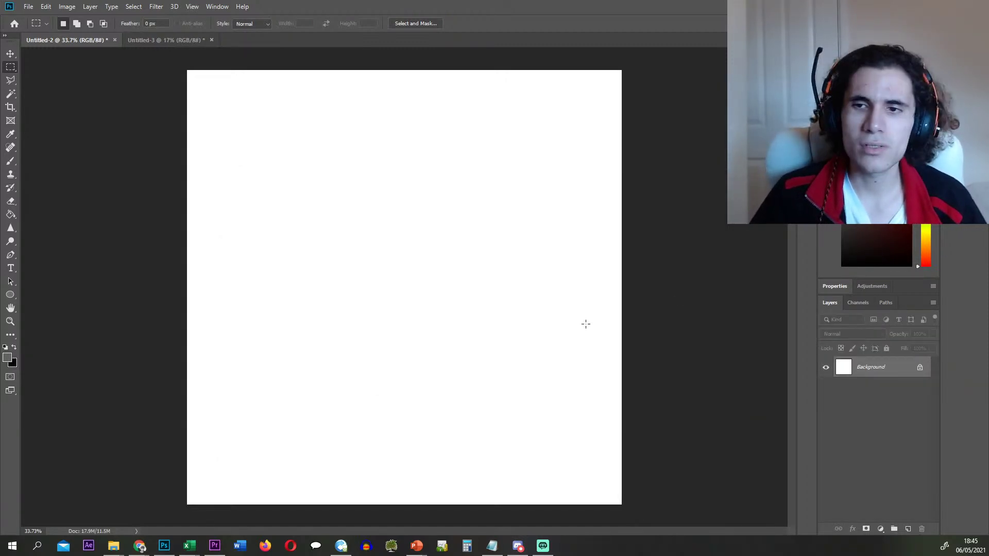
key(ctrl+z)
key(ctrl+shift+z)
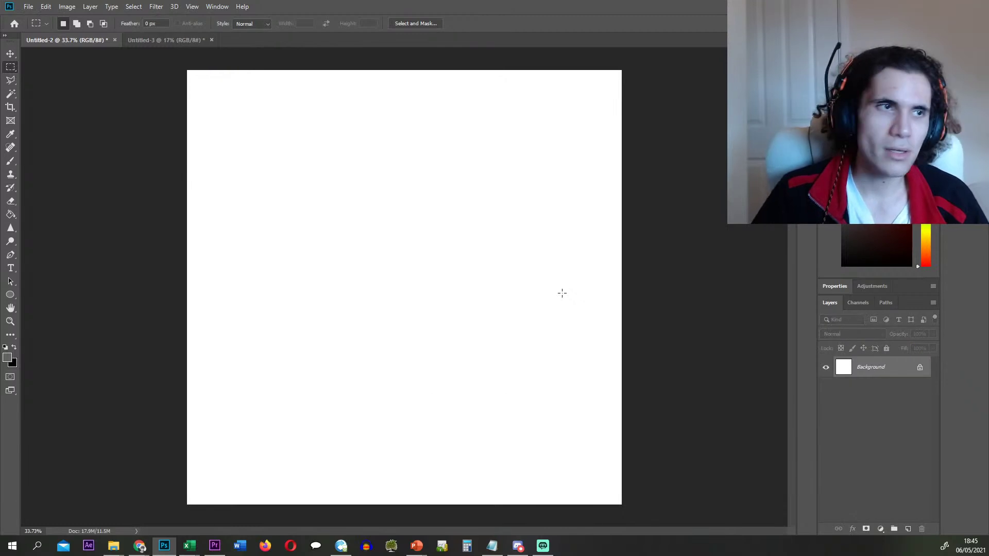
- Place page p008, the Chapter 44 title page, from the Episode 2 folder into the document
key(alt+Tab)
drag(676, 242, 288, 262)
click(397, 24)
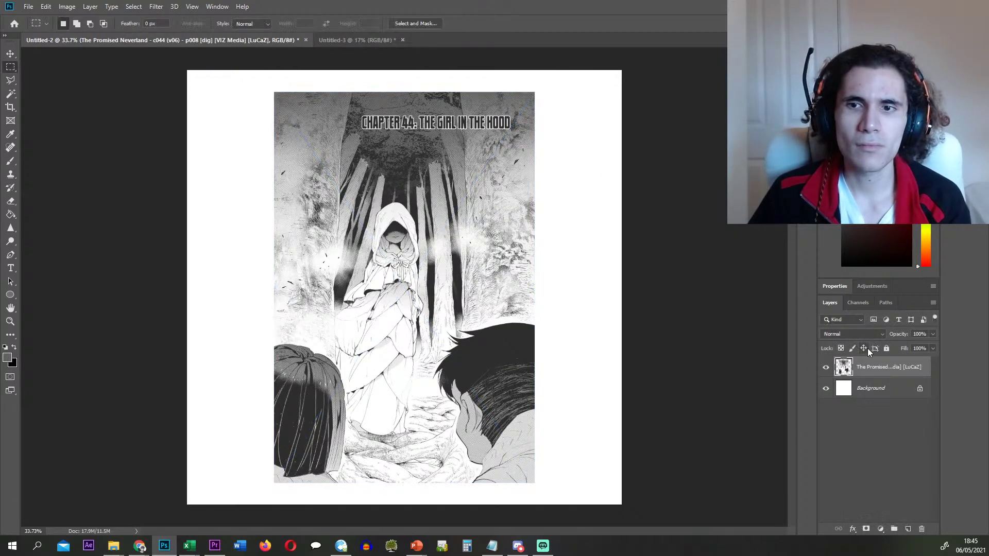
- Export and delete the p008 page layer, and move the p008 page file into New folder (3)
right_click(888, 365)
click(824, 174)
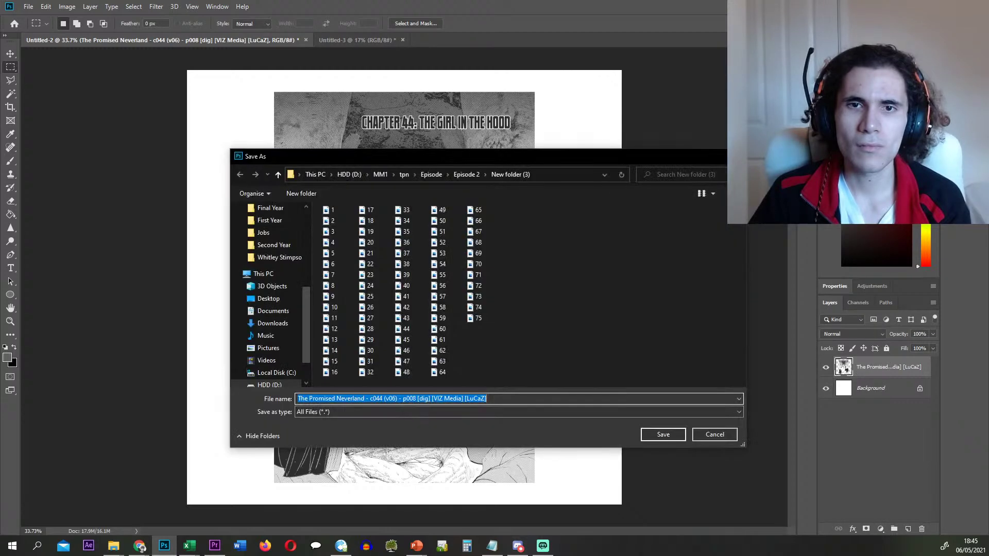
key(Return)
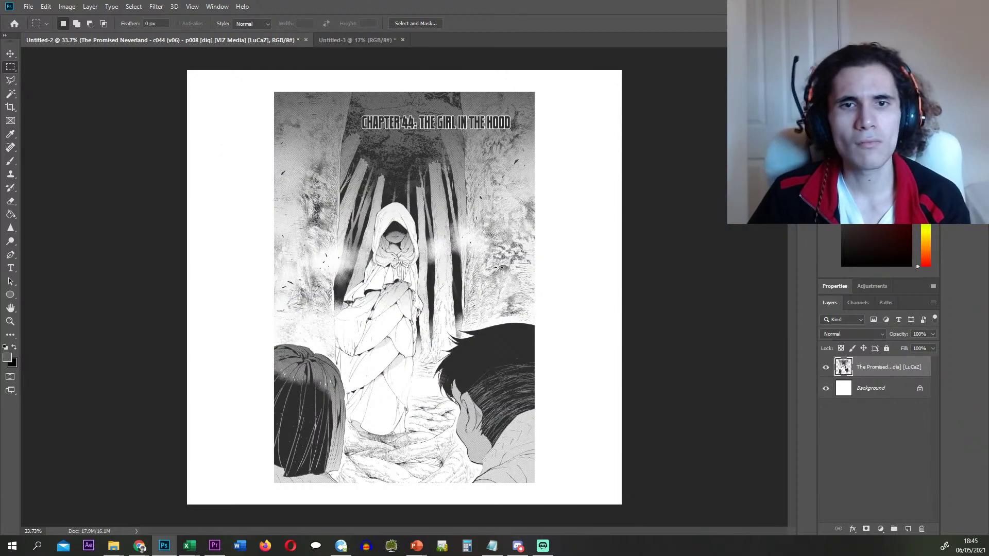
key(alt+Tab)
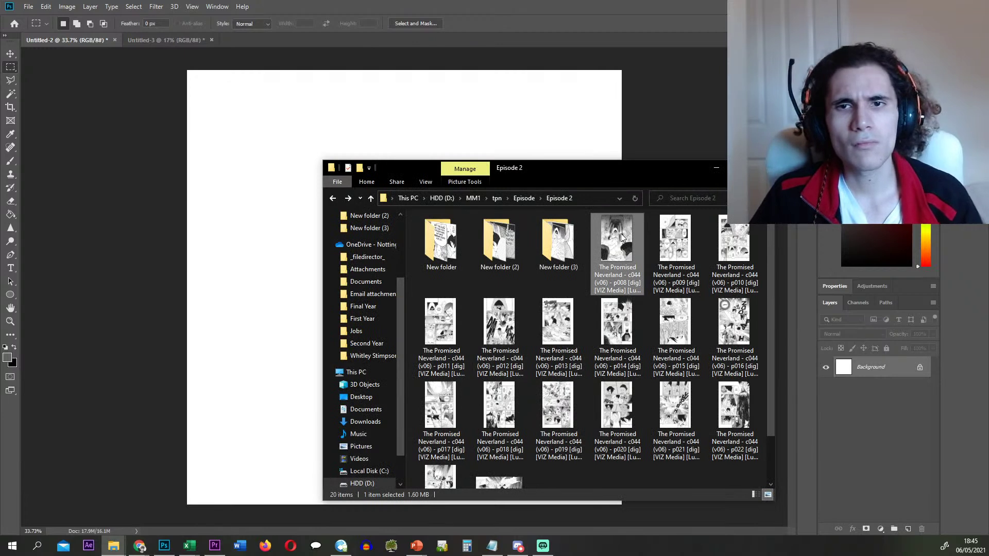
drag(624, 247, 559, 242)
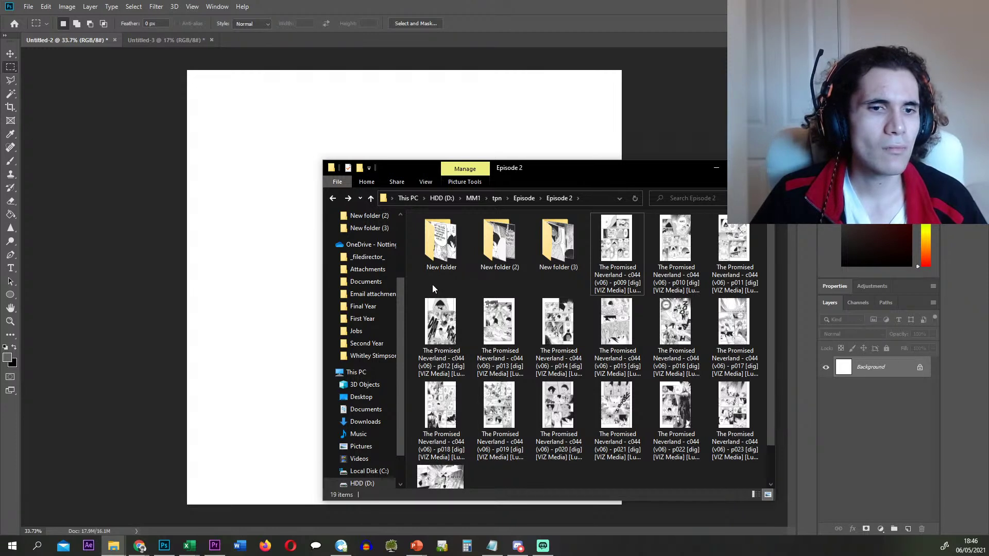
- Place page p009 from the Episode 2 folder into the document at its default size
click(114, 546)
click(119, 504)
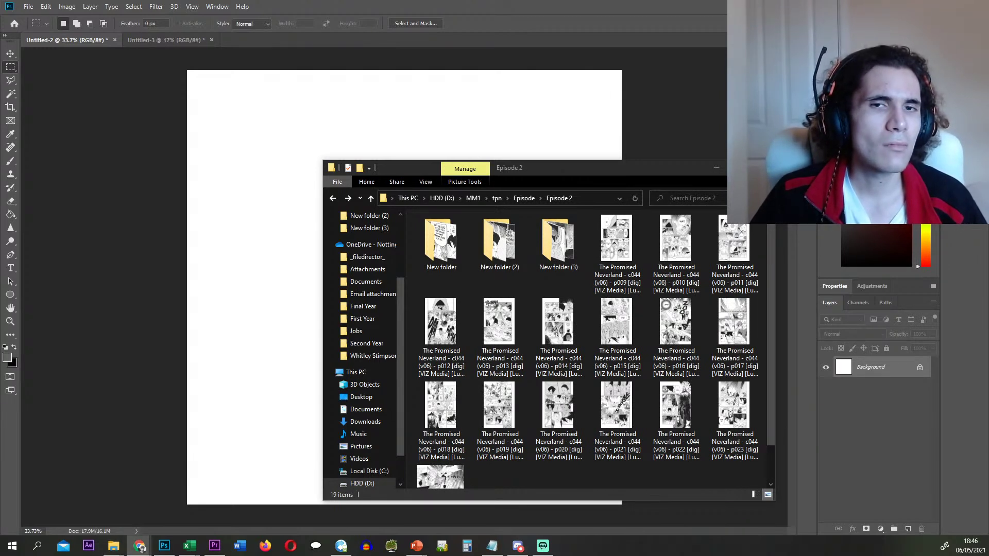
drag(616, 238, 326, 42)
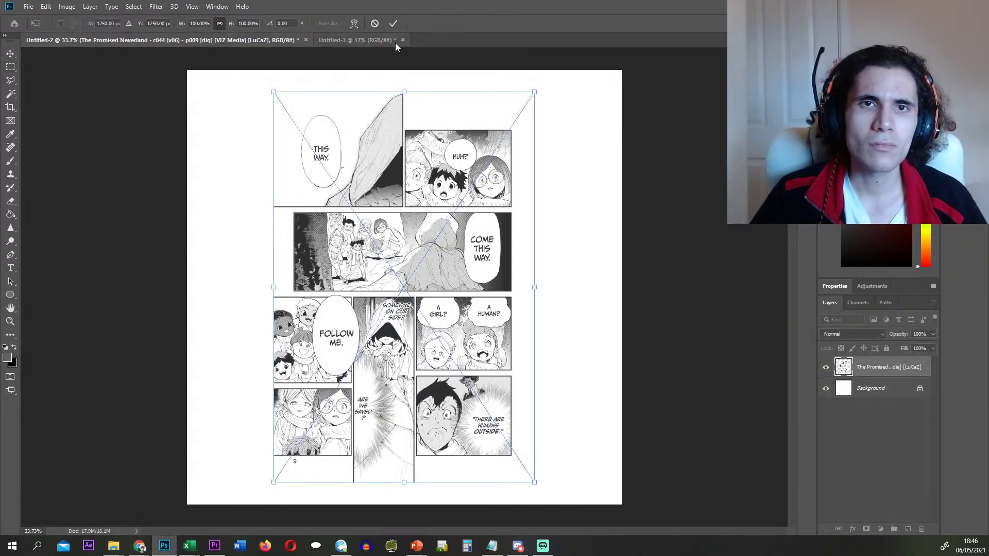
click(392, 24)
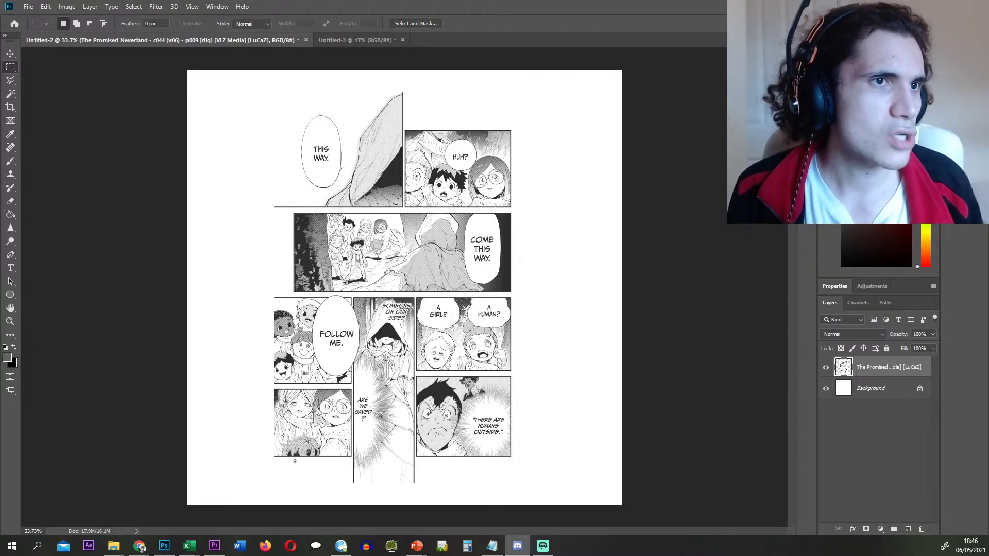
- Switch to the Timetable workbook in Excel and bring up its Daily Schedule sheet
key(alt+Tab)
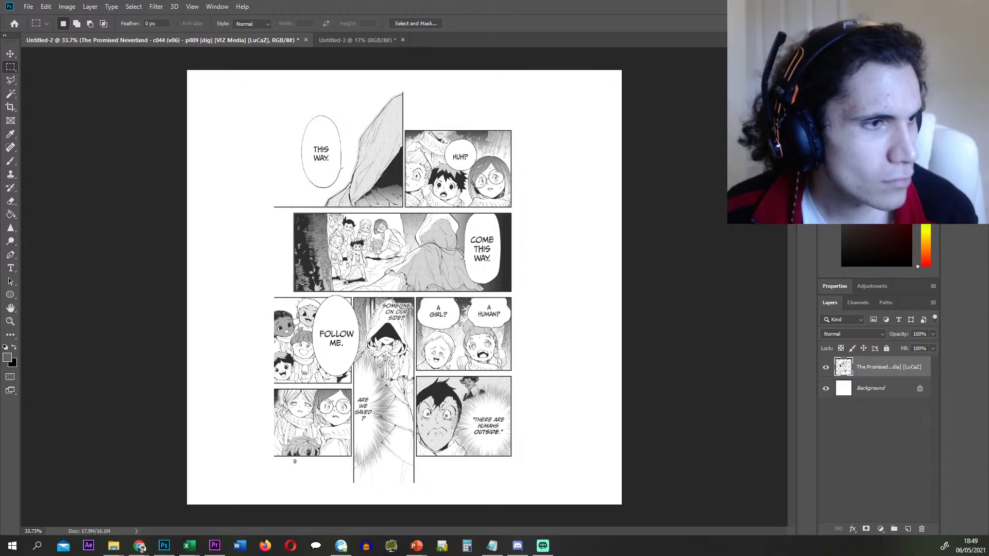
key(alt+Tab)
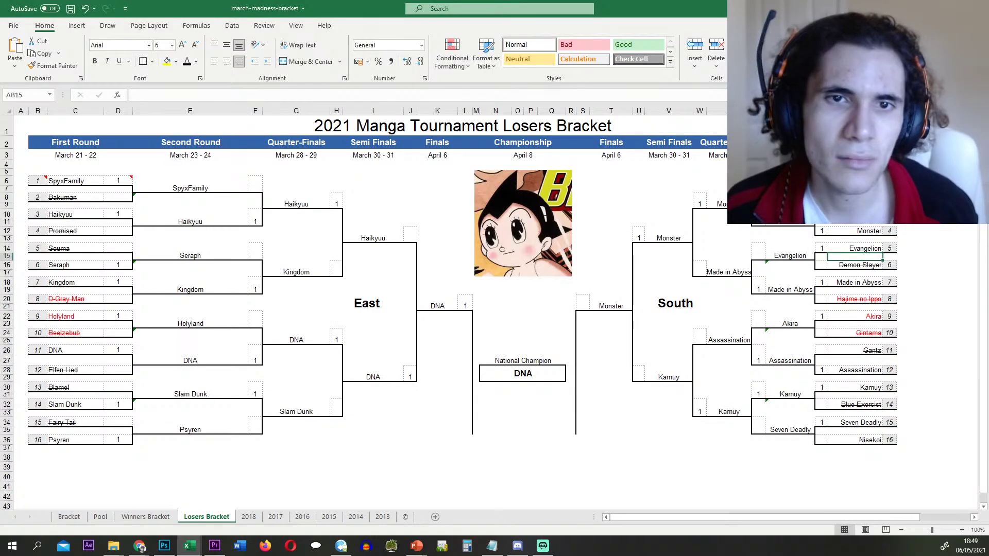
key(alt+Tab)
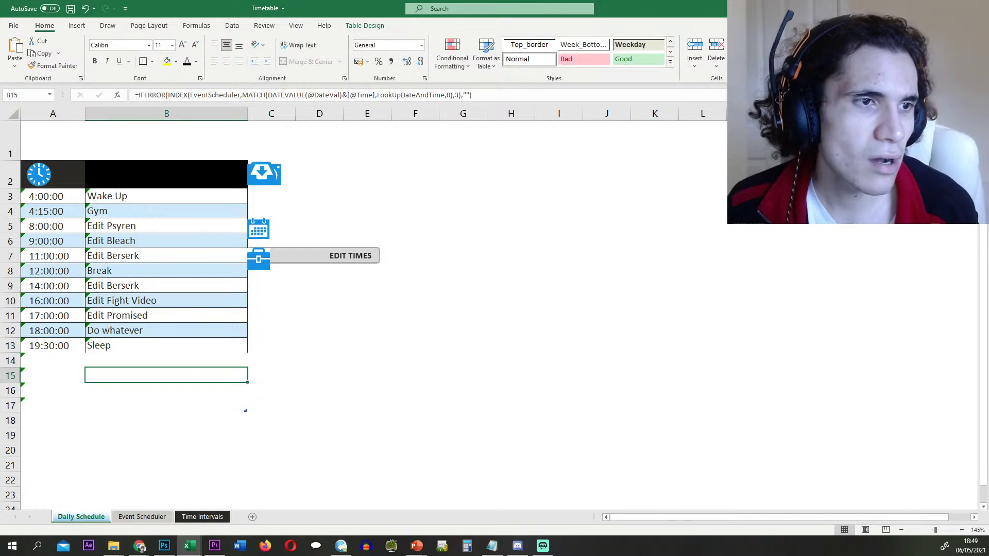
click(317, 410)
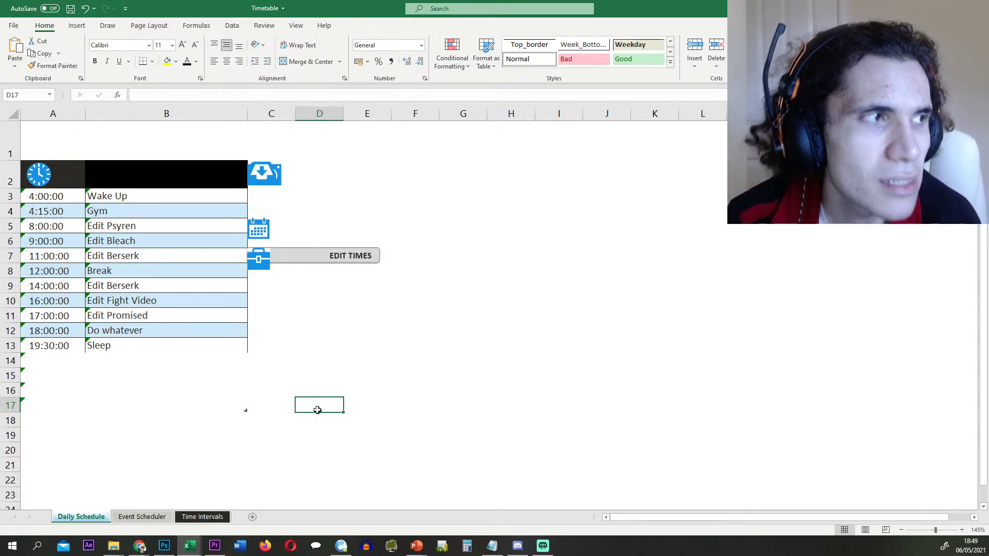
- Copy the daily schedule in A2:B13 and paste it at cell G2
scroll(205, 320, up, 5)
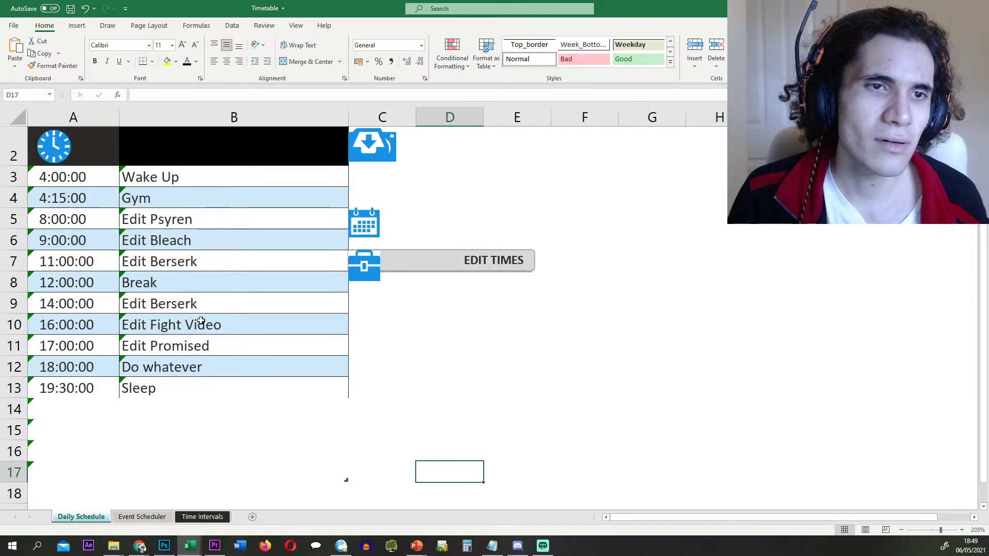
scroll(210, 198, up, 1)
drag(88, 210, 270, 405)
key(ctrl+c)
click(669, 154)
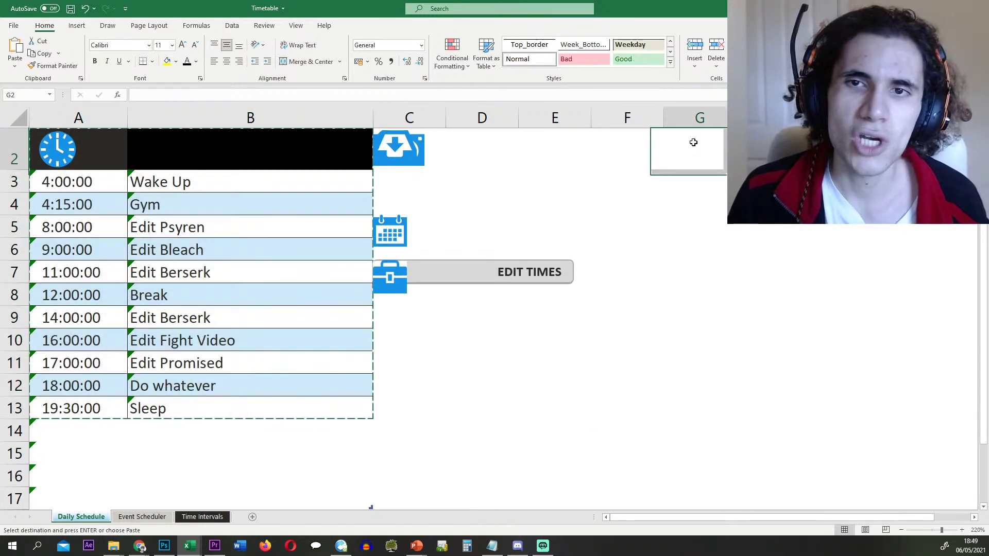
key(ctrl+v)
- Adjust the widths of columns G and H so the pasted schedule's times and activities fit
drag(809, 118, 912, 118)
key(ctrl+z)
drag(699, 118, 895, 118)
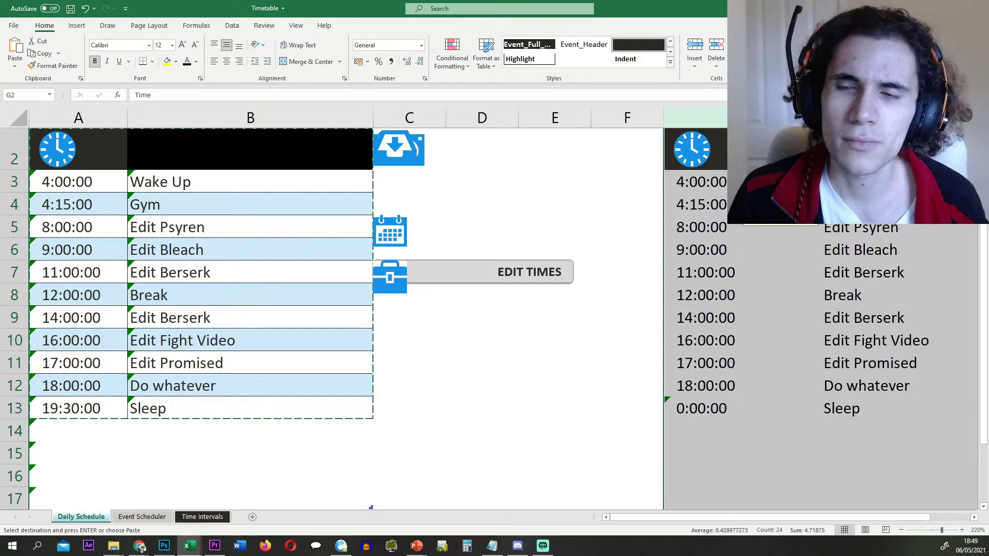
drag(821, 118, 807, 118)
- Change the 8:00:00 activity in the pasted schedule to "Edit HxH"
click(865, 250)
click(866, 183)
click(866, 205)
double_click(862, 227)
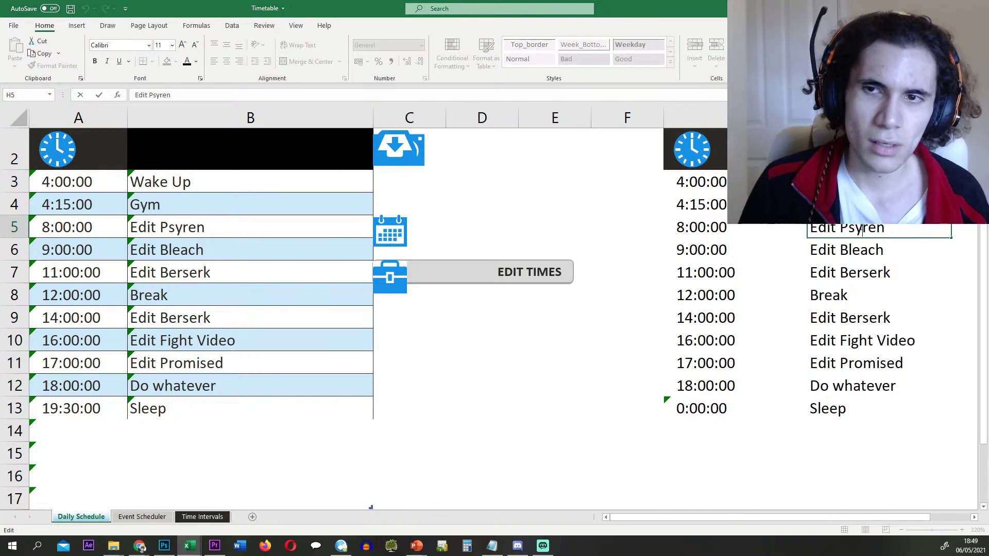
text(HxH)
key(Return)
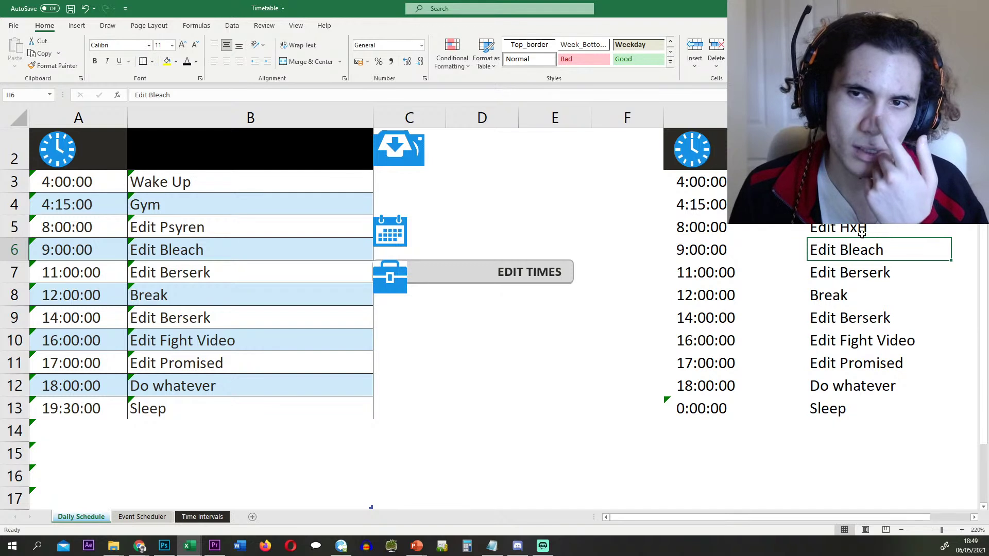
- Set the start time of the first "Edit Berserk" entry in the pasted schedule to 10:00:00
click(692, 273)
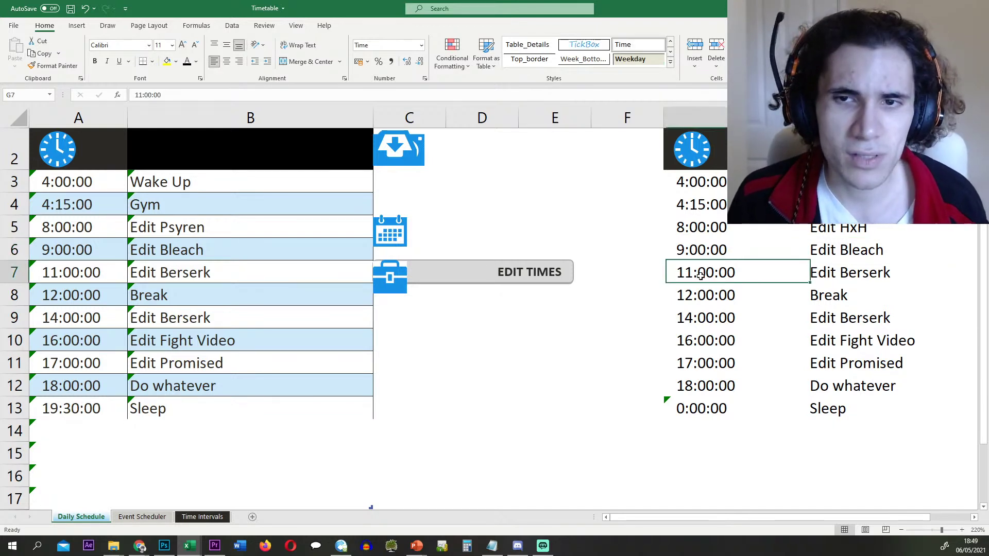
double_click(692, 273)
key(BackSpace)
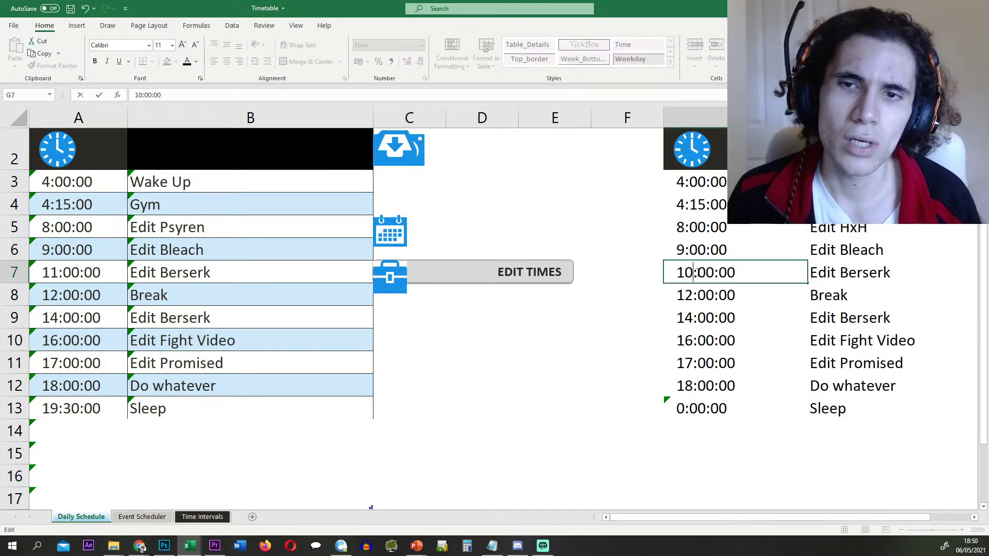
text(0)
key(Return)
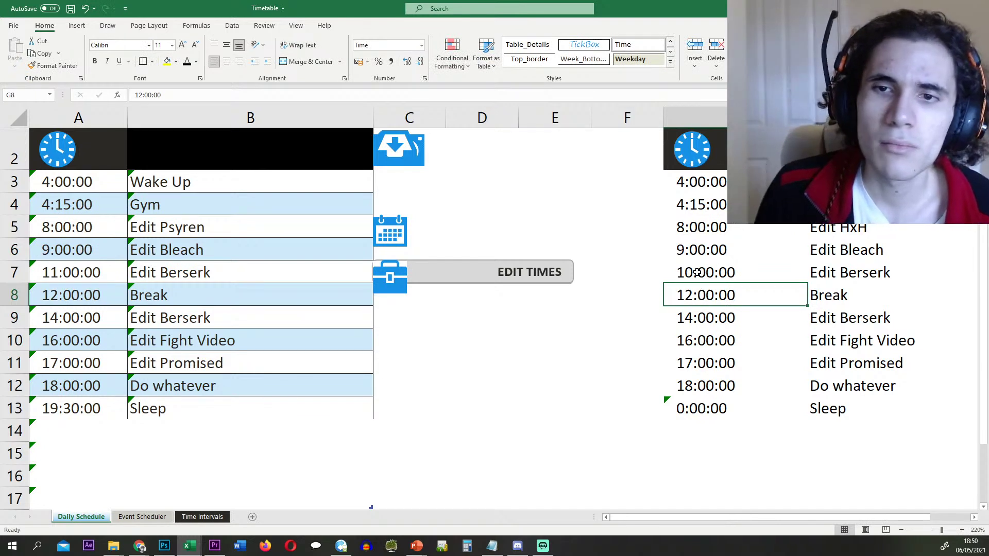
- Move the pasted schedule's entries from "Edit Fight Video" through "Sleep" down one row to make room below 14:00:00
click(697, 272)
click(723, 299)
double_click(714, 317)
click(691, 322)
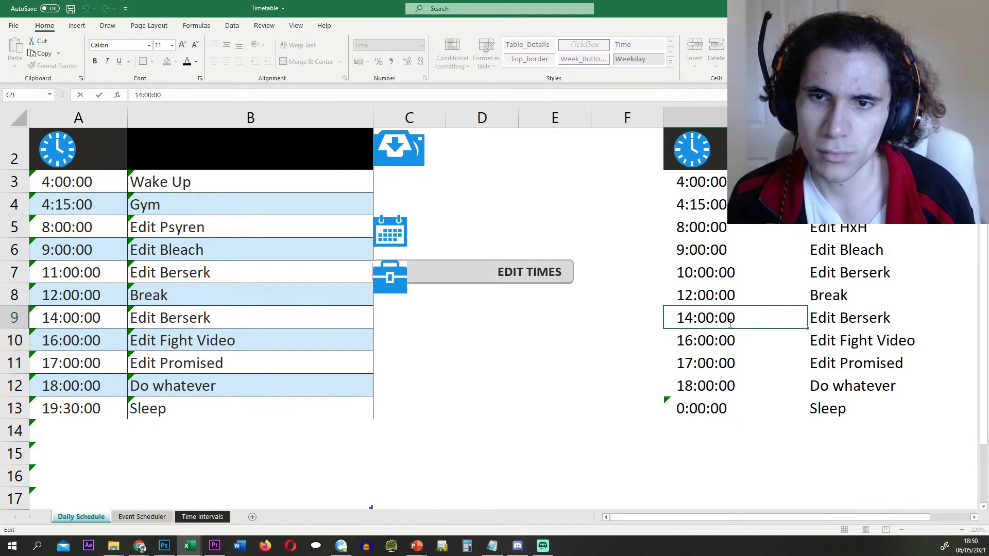
drag(742, 347, 901, 409)
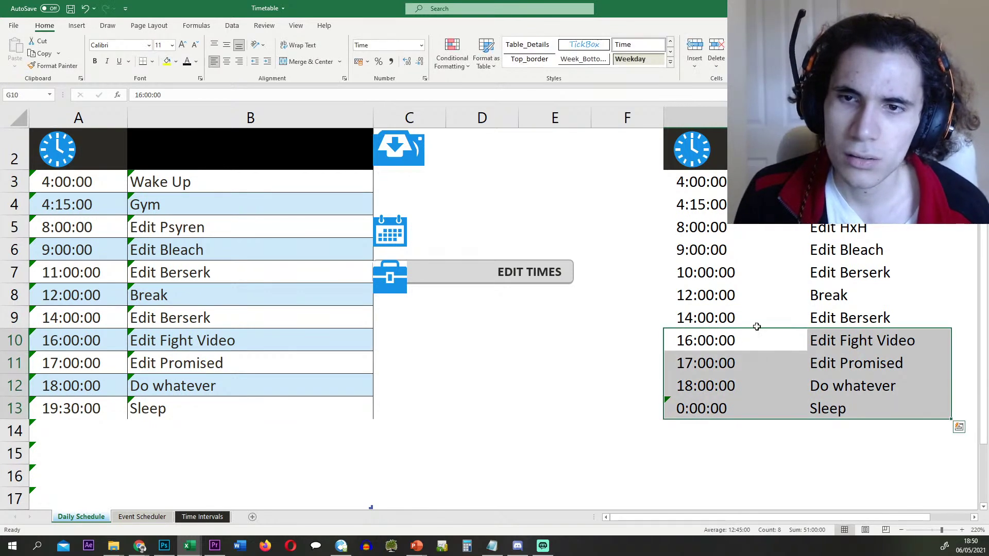
drag(757, 327, 762, 357)
- Fill the empty row below 14:00:00 in the pasted schedule with 15:00:00 and the activity "Edit Other Project"
click(731, 324)
drag(806, 328, 744, 336)
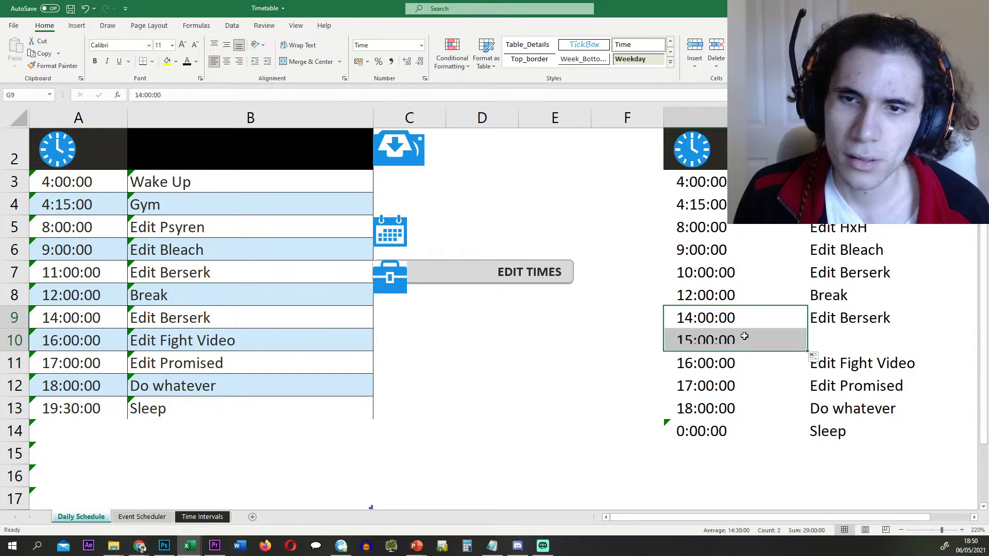
click(861, 338)
text(Edit )
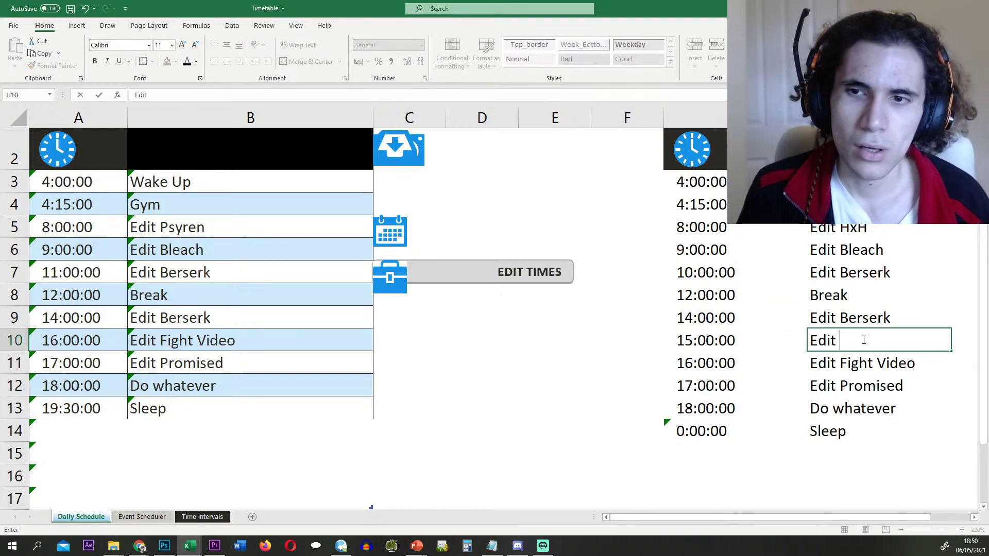
text(Other Project)
key(Return)
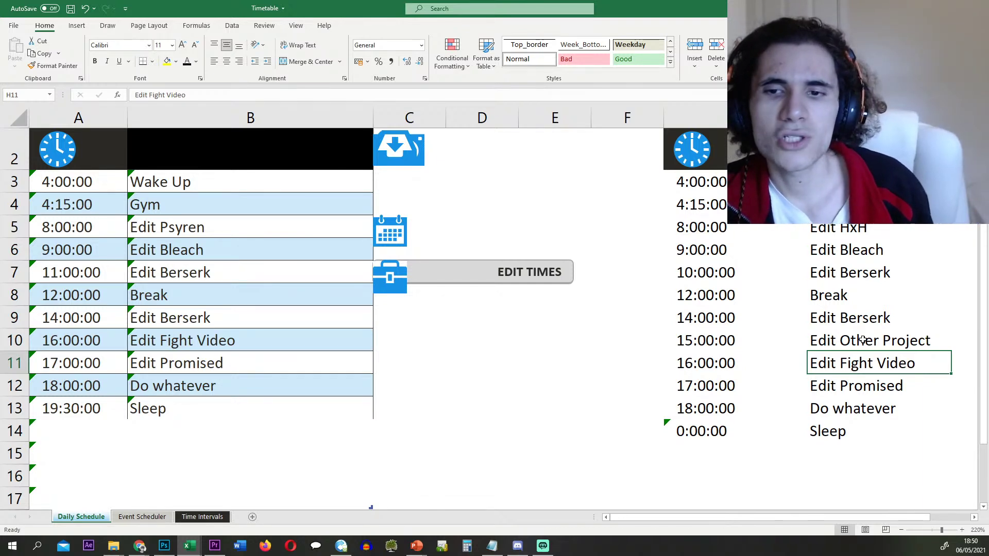
- Set the start time of the "Sleep" entry in the pasted schedule to 19:30:00
click(742, 424)
click(768, 414)
drag(805, 422, 798, 435)
double_click(717, 437)
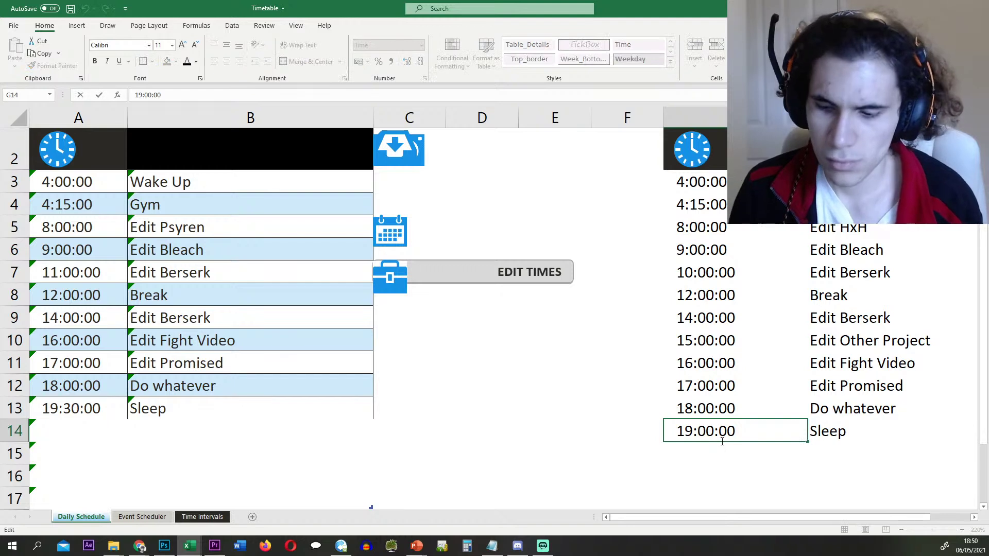
key(BackSpace)
text(3)
key(Return)
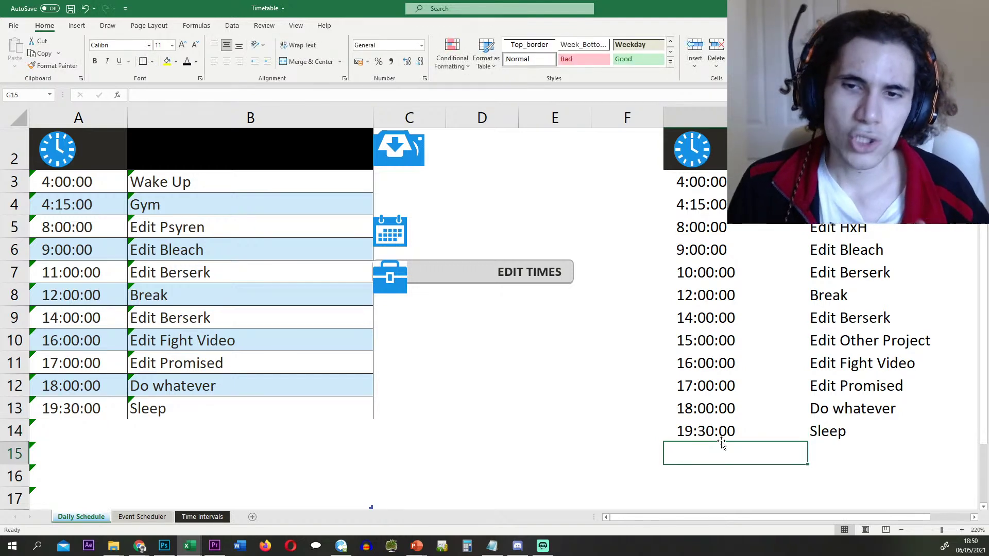
drag(711, 412, 866, 432)
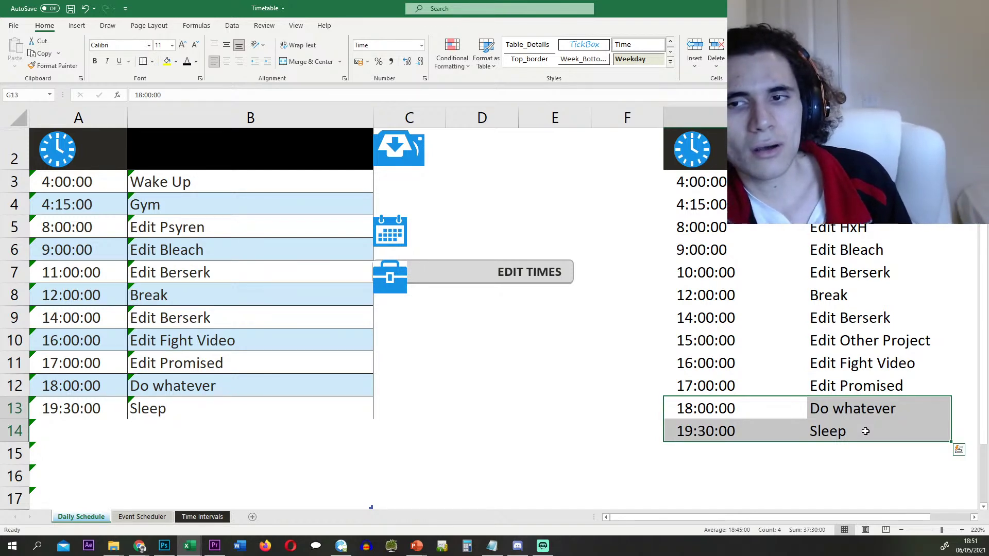
drag(870, 342, 755, 347)
drag(870, 341, 752, 342)
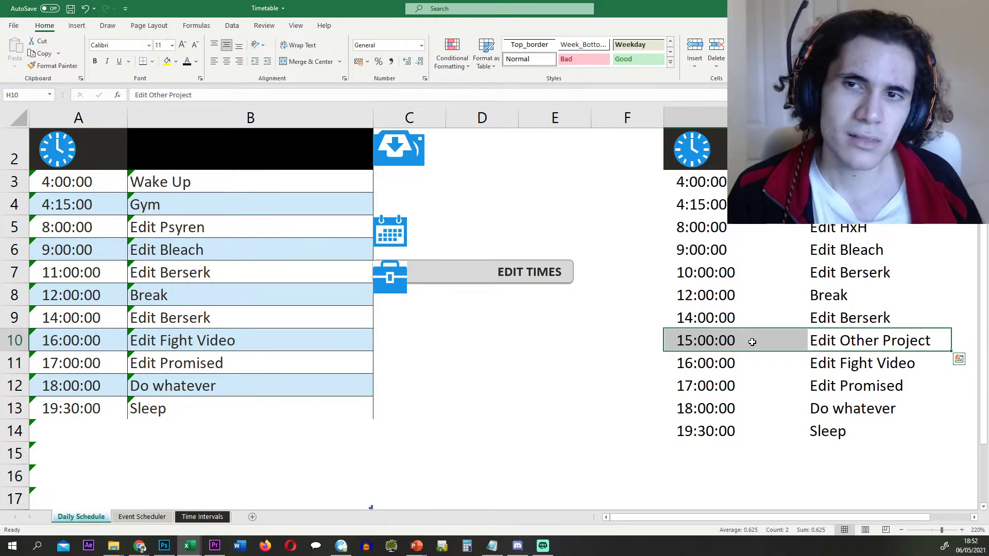
click(864, 231)
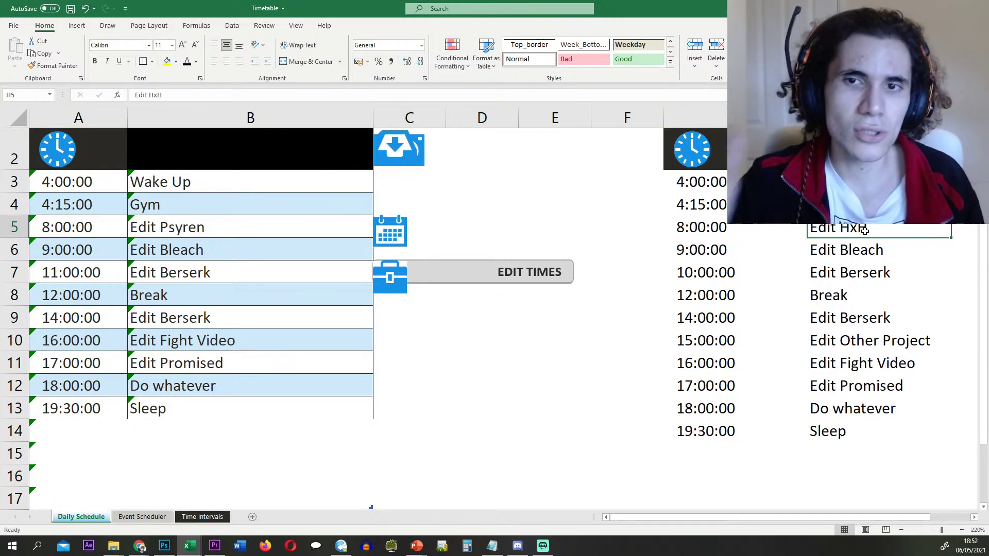
drag(836, 236, 779, 242)
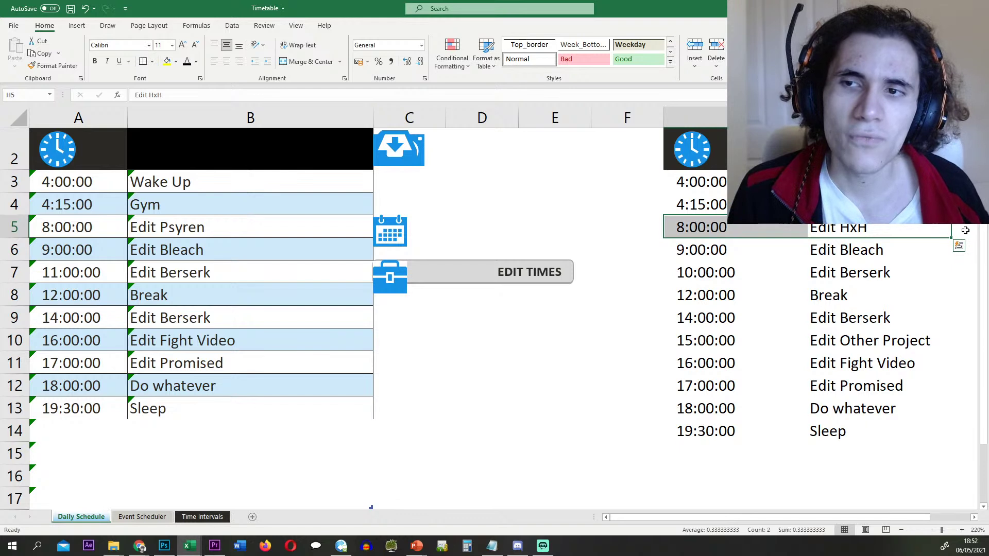
key(Right)
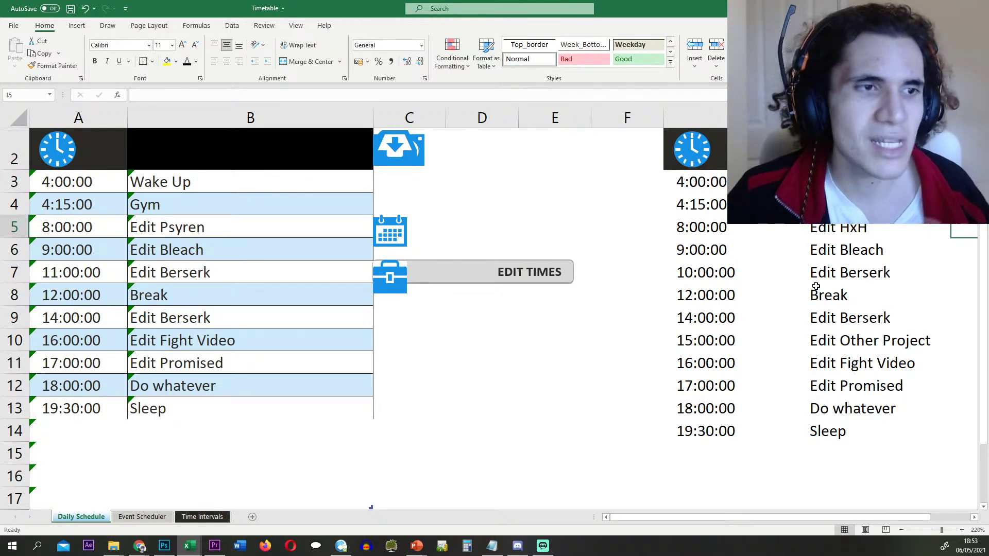
key(Left)
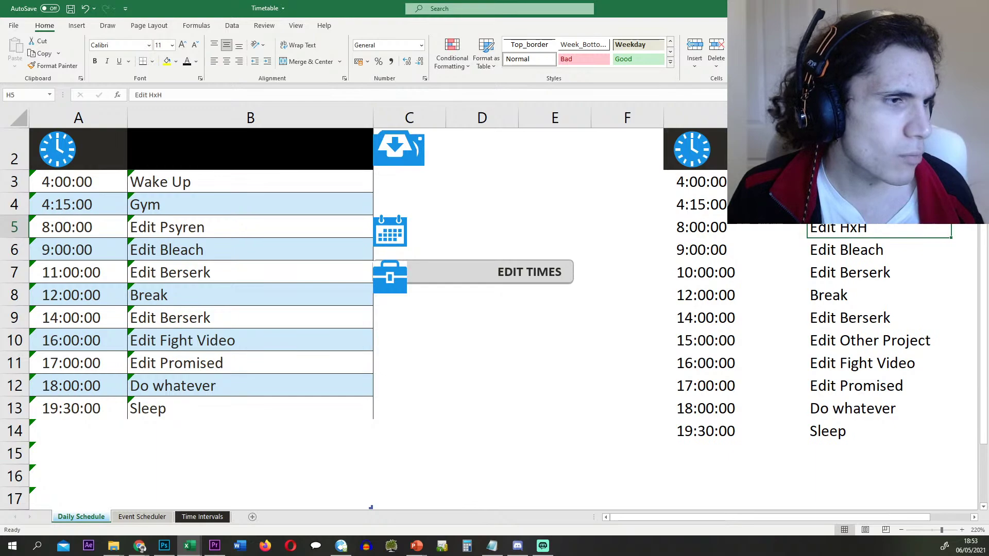
- Switch to the Psyren folder in File Explorer, inspect the ch58 and ch59 folders, and select ch59 through ch145
key(super+d)
key(super+d)
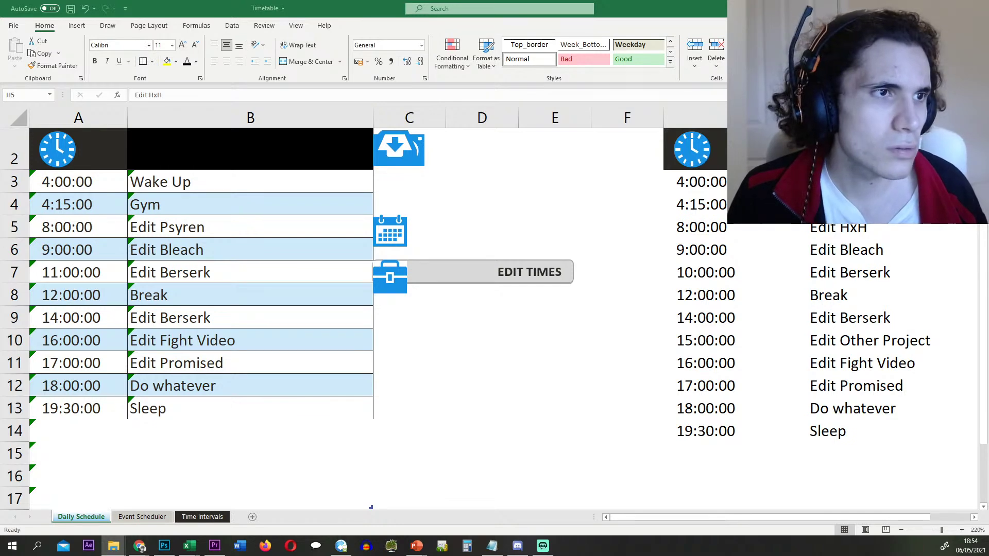
drag(0, 92, 593, 92)
click(647, 95)
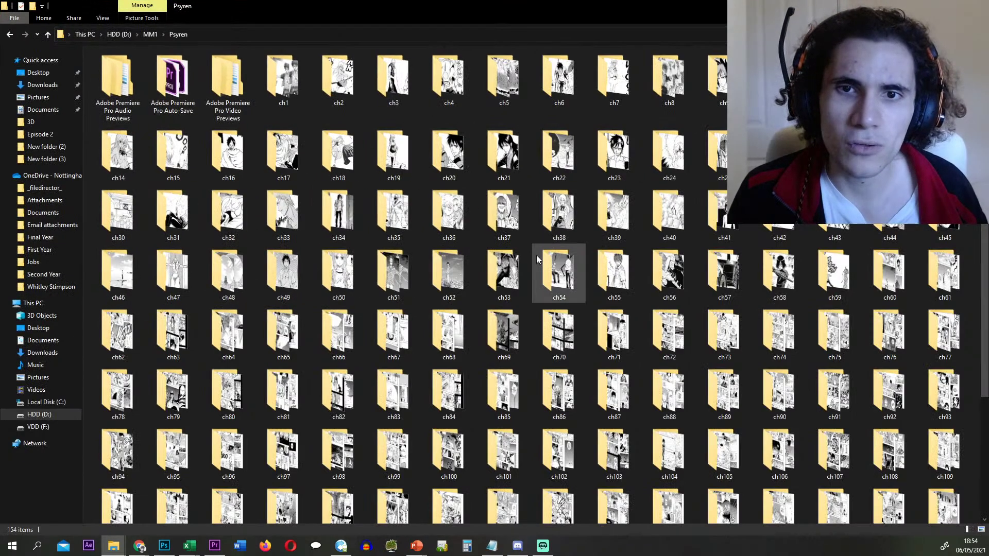
scroll(536, 255, down, 5)
scroll(536, 255, up, 5)
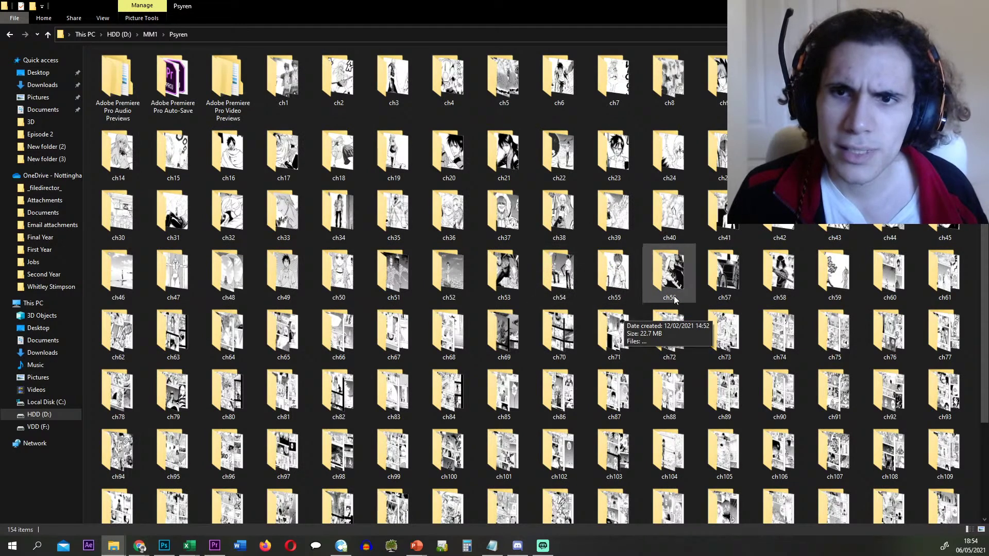
double_click(763, 272)
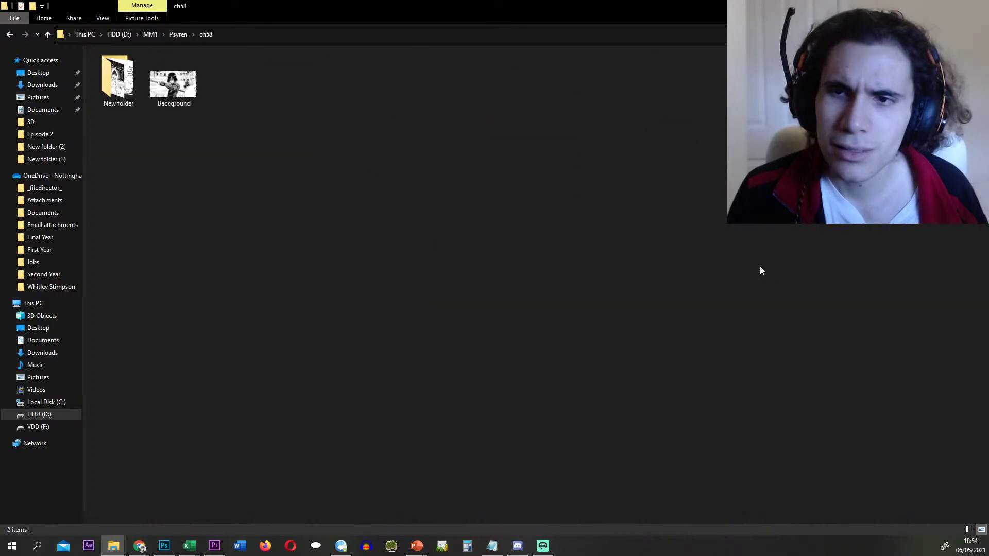
click(182, 36)
double_click(815, 278)
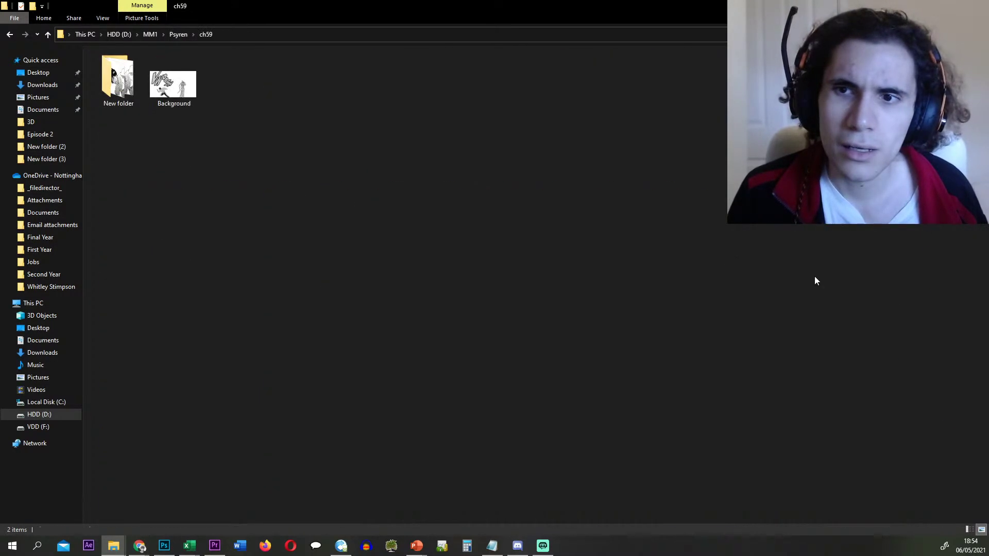
click(181, 35)
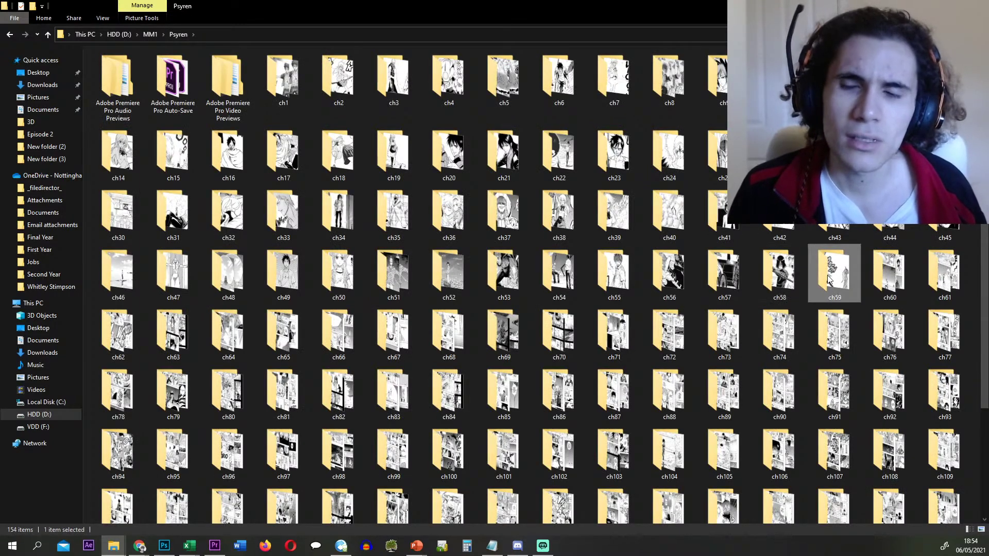
scroll(828, 280, down, 3)
shift+click(274, 495)
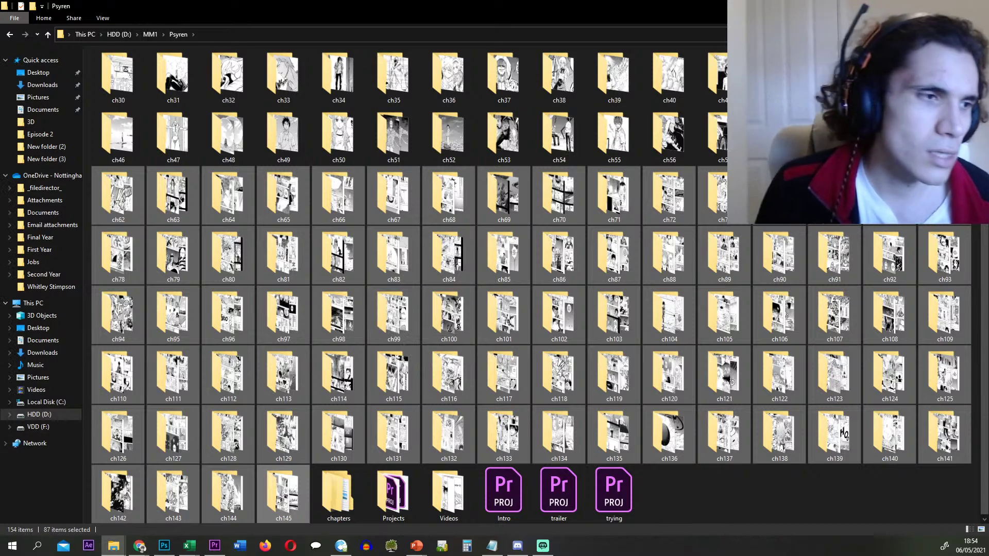
- Switch to the march-madness-bracket workbook in Excel and bring up the Winners Bracket sheet
key(alt+Tab)
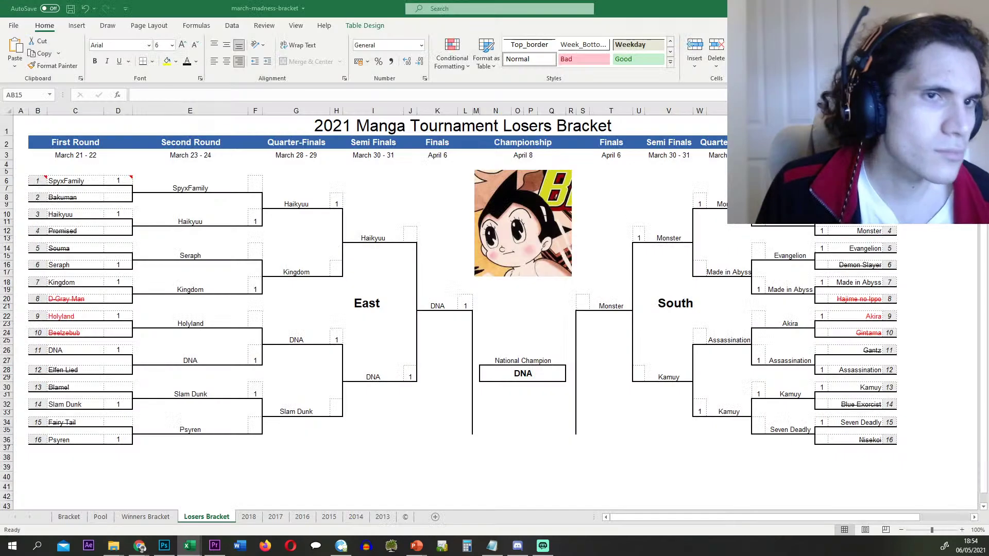
click(164, 517)
scroll(155, 309, up, 1)
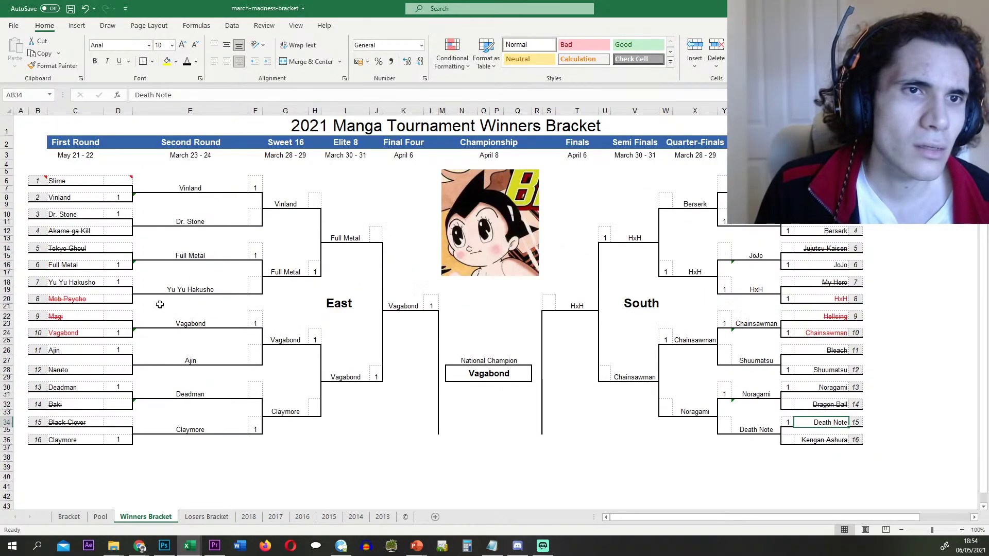
click(79, 154)
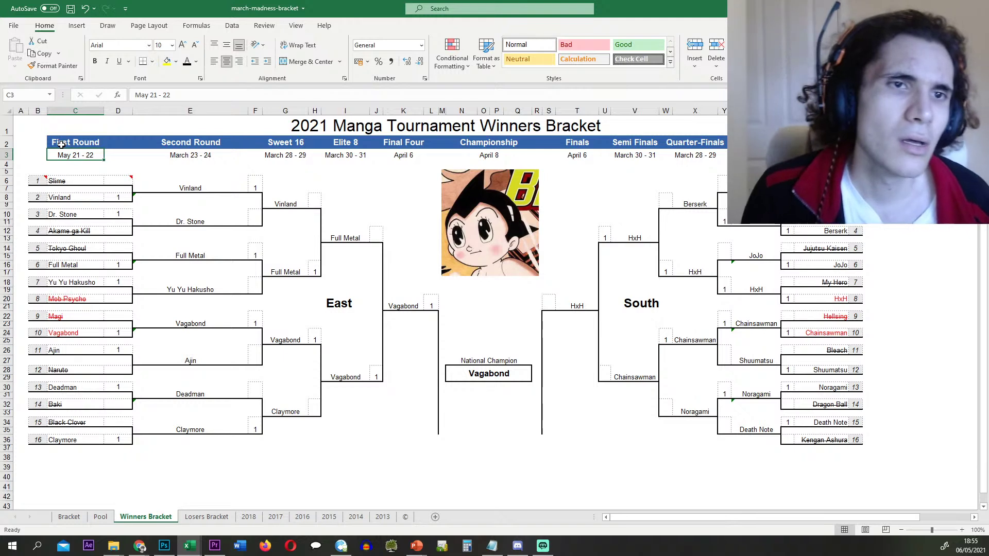
double_click(73, 154)
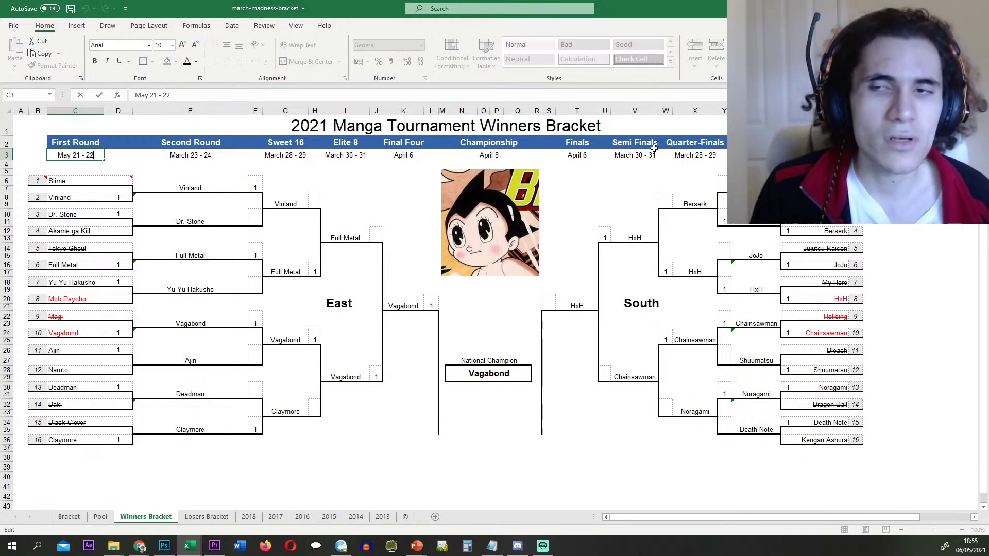
click(70, 179)
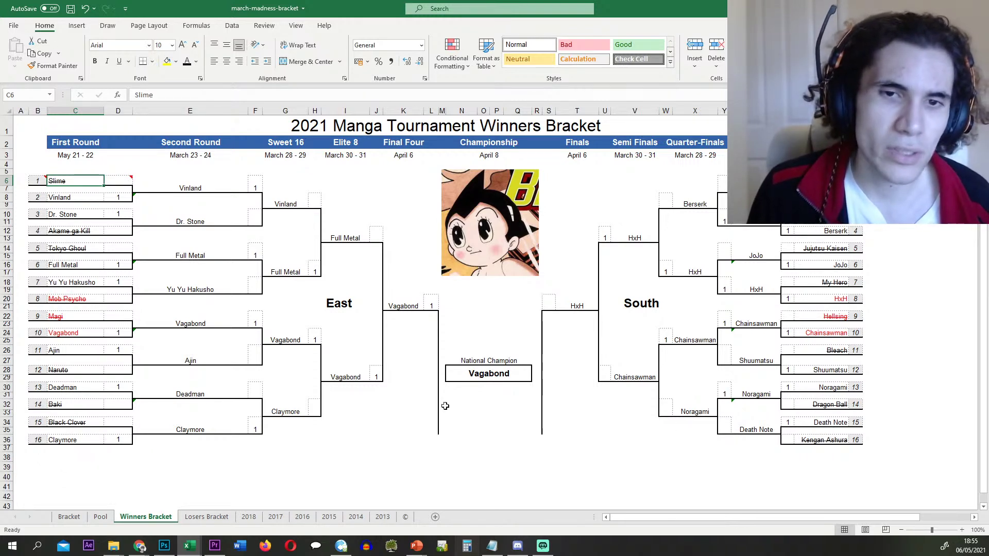
- Go through the days from May 21 to June 5 in the system calendar
click(964, 546)
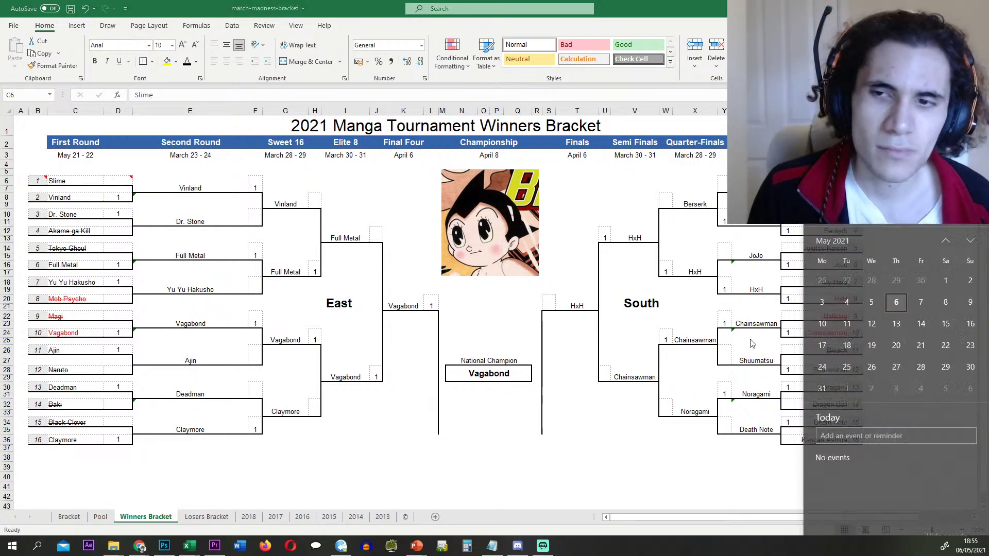
click(922, 334)
click(943, 336)
click(970, 334)
click(820, 356)
click(872, 354)
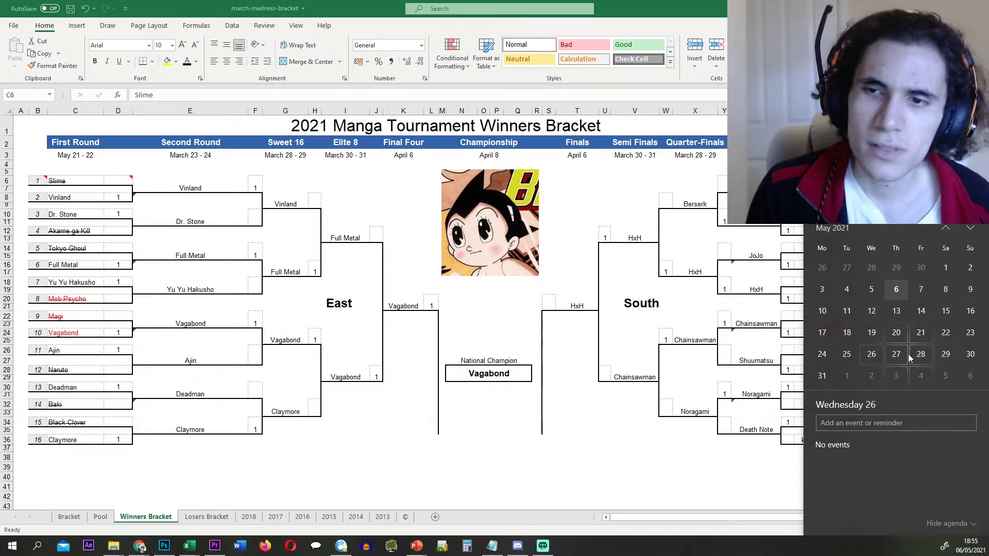
click(946, 355)
click(973, 356)
click(828, 374)
click(849, 375)
click(872, 375)
click(896, 375)
click(921, 376)
click(941, 377)
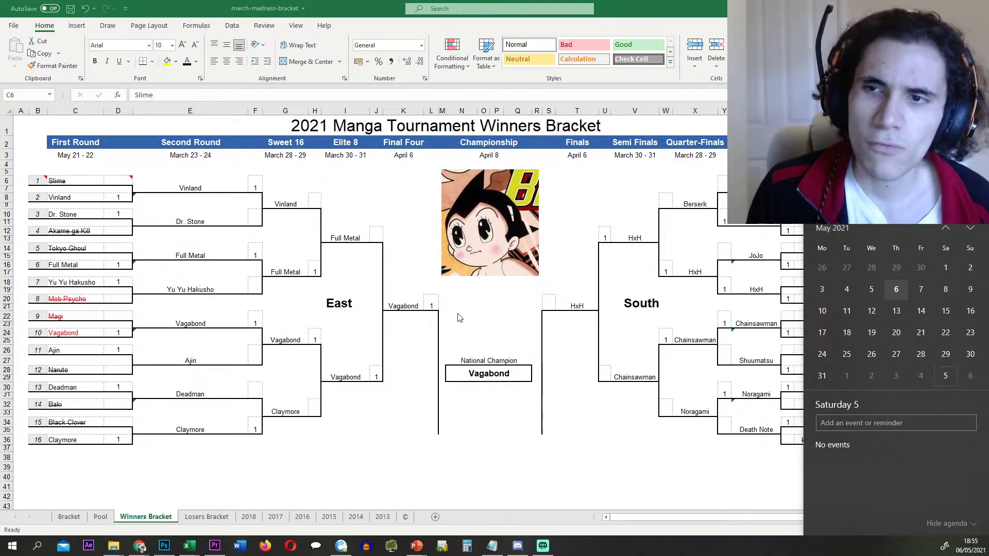
- Change the First Round dates on the Winners Bracket sheet to "May 21 - 05 June"
click(96, 167)
double_click(93, 156)
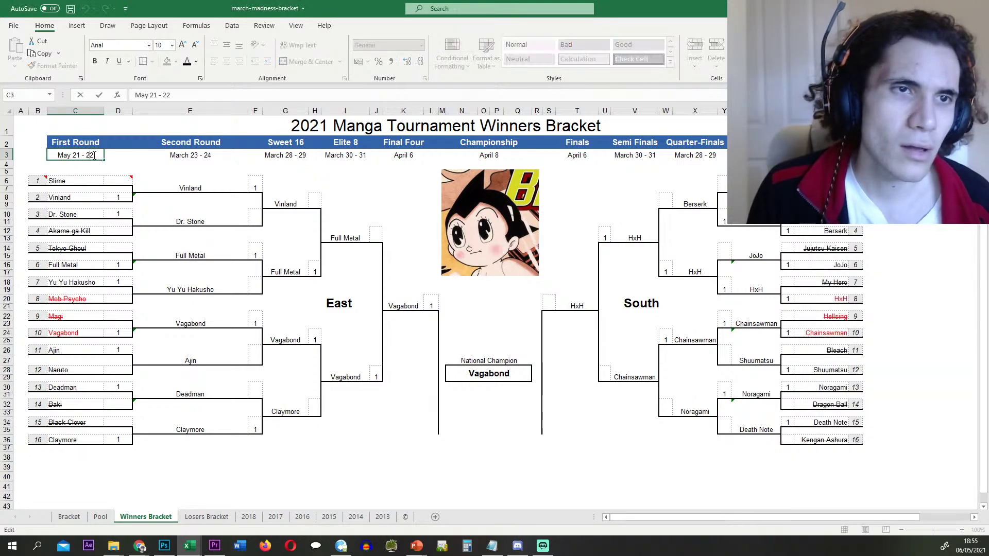
key(BackSpace)
key(BackSpace)
text(05)
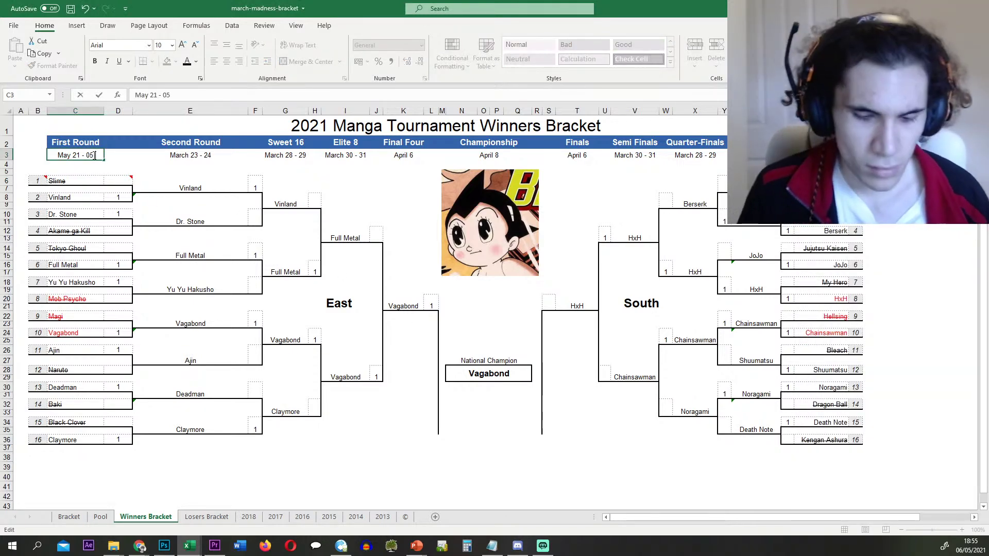
text( June)
key(ctrl+Return)
key(ctrl+c)
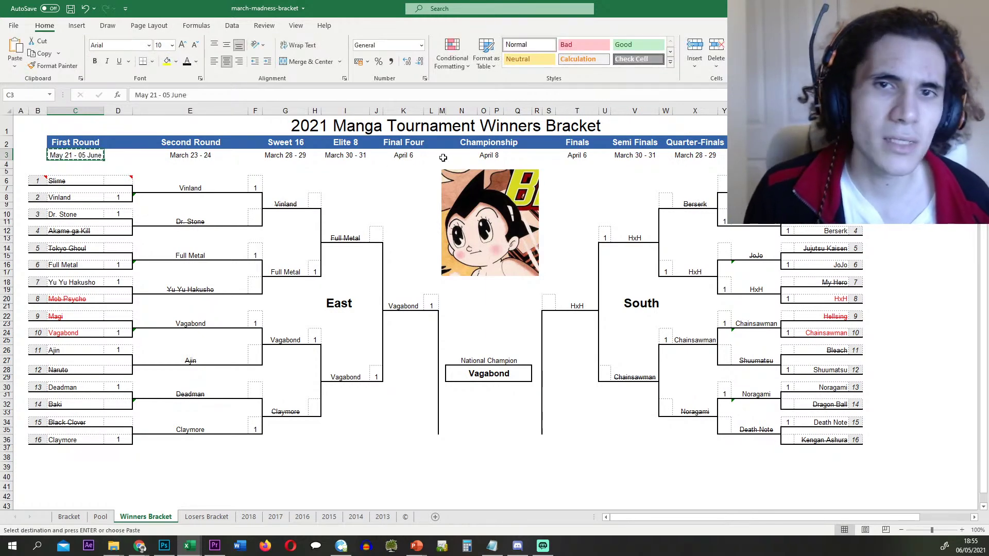
click(206, 155)
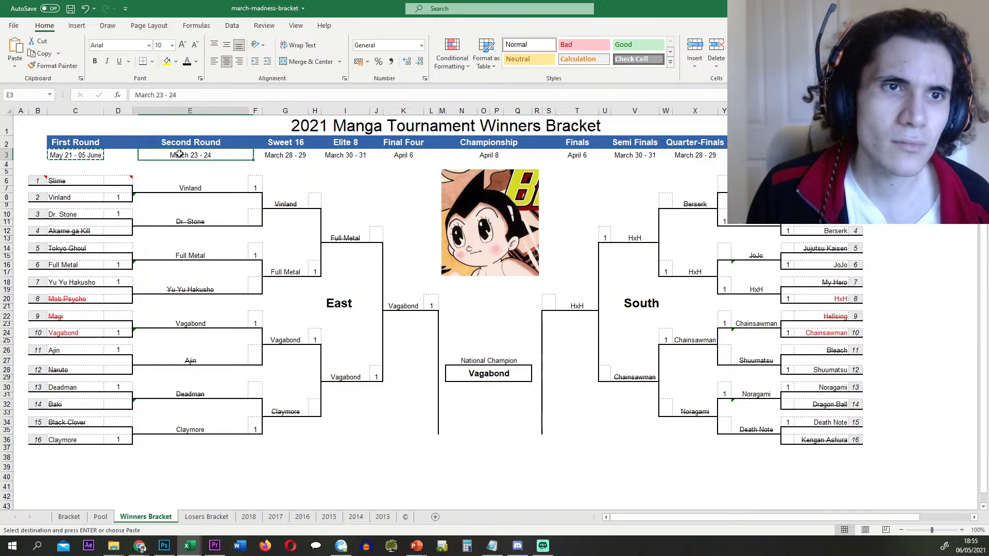
click(92, 151)
key(Escape)
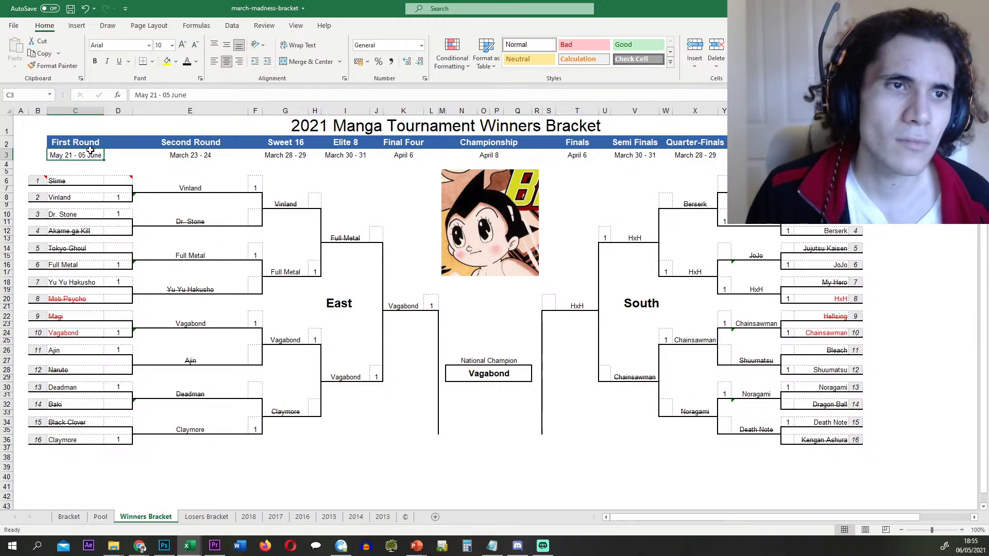
- Change the Second Round dates on the Winners Bracket sheet to "June 07 - 15"
click(201, 157)
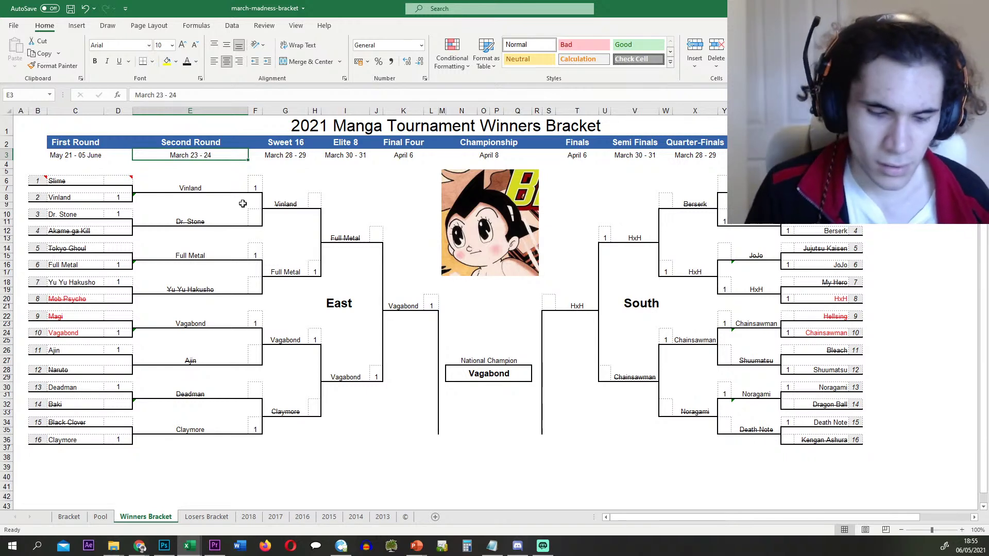
text(June )
text(05)
key(BackSpace)
text(6 -)
key(Left)
key(Left)
double_click(200, 156)
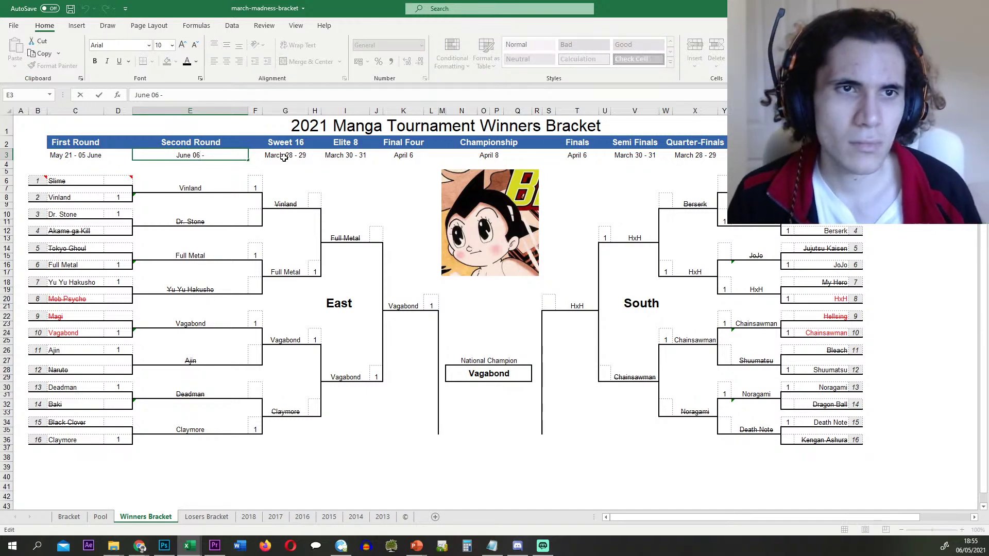
key(BackSpace)
text(7)
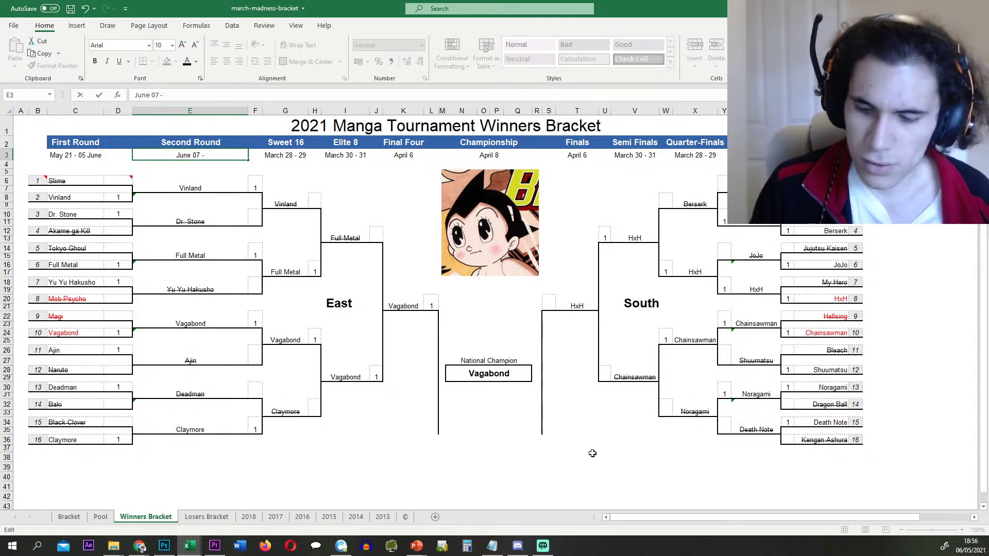
text(15)
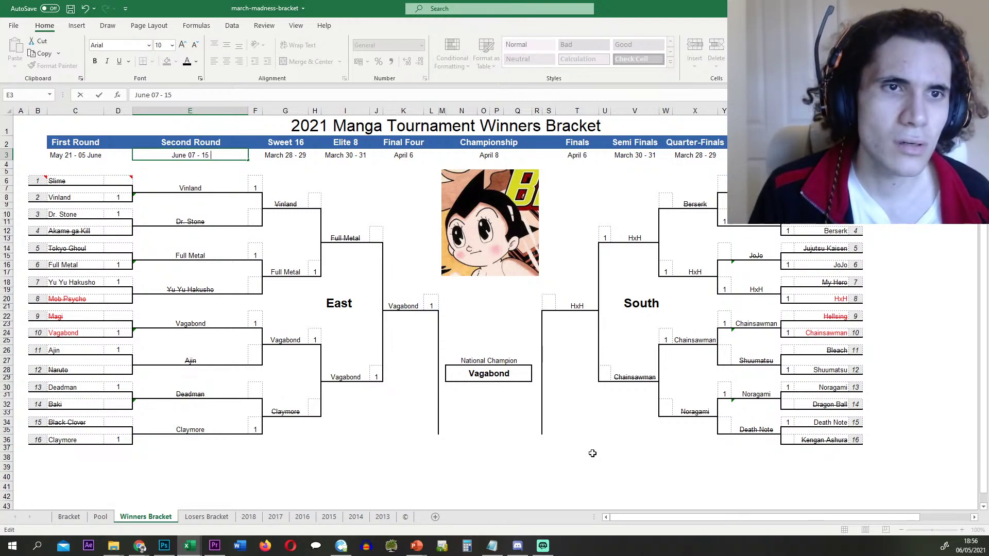
- Change the Sweet 16 dates to "June 17 - 21"
click(291, 157)
double_click(290, 157)
double_click(279, 155)
text(June)
key(Delete)
key(Delete)
key(Delete)
text(17)
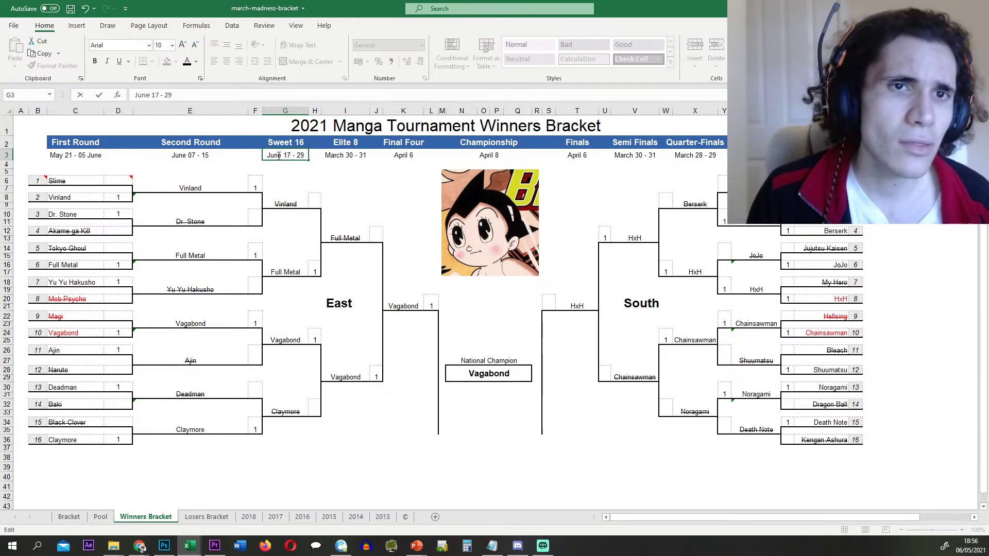
key(Delete)
key(Delete)
text(21)
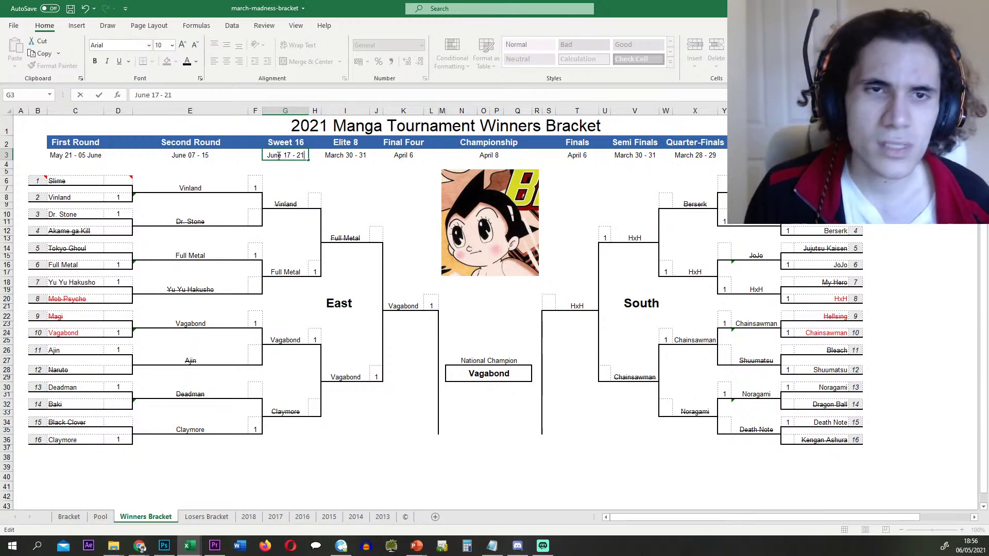
key(Return)
click(278, 156)
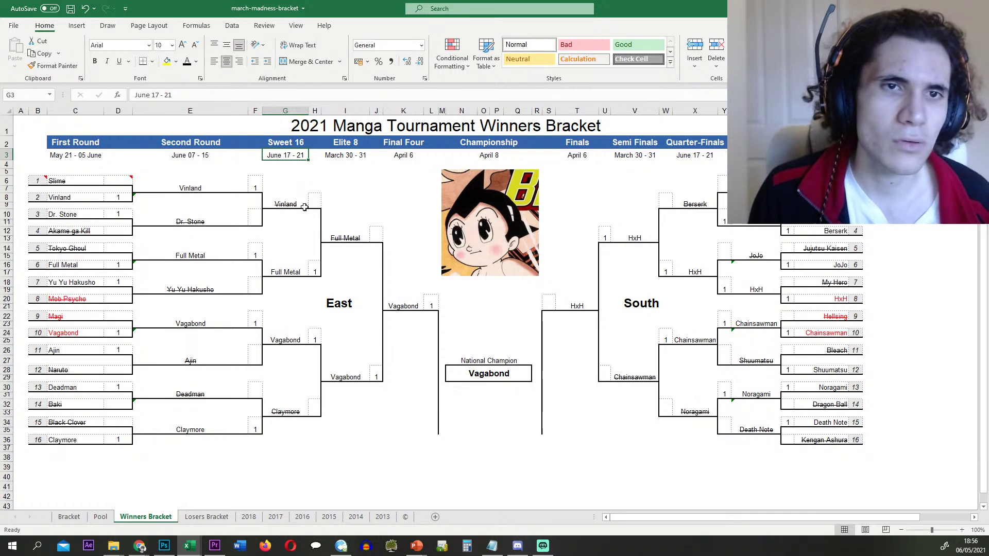
- Change the Elite 8 dates to "June 23 - 24"
click(346, 156)
double_click(345, 156)
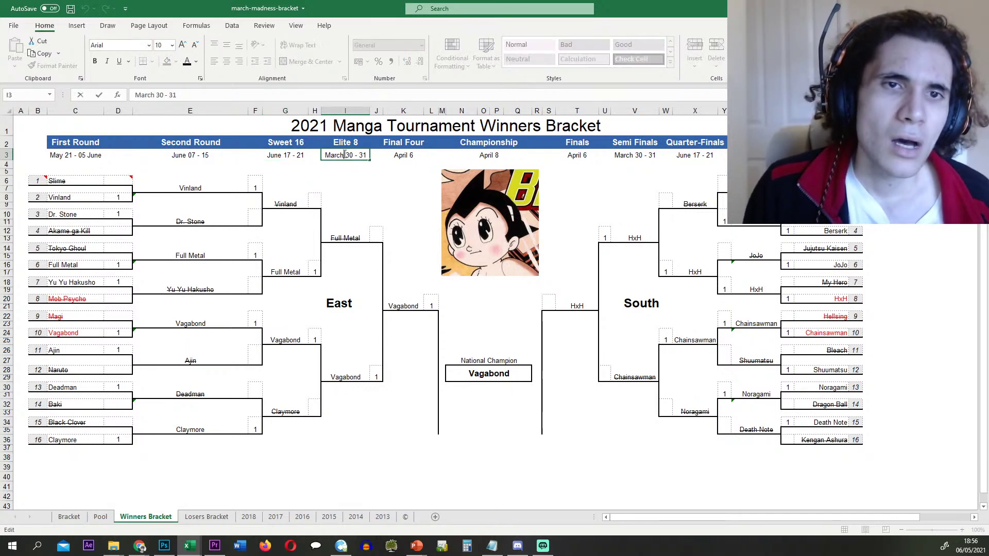
double_click(331, 155)
text(June)
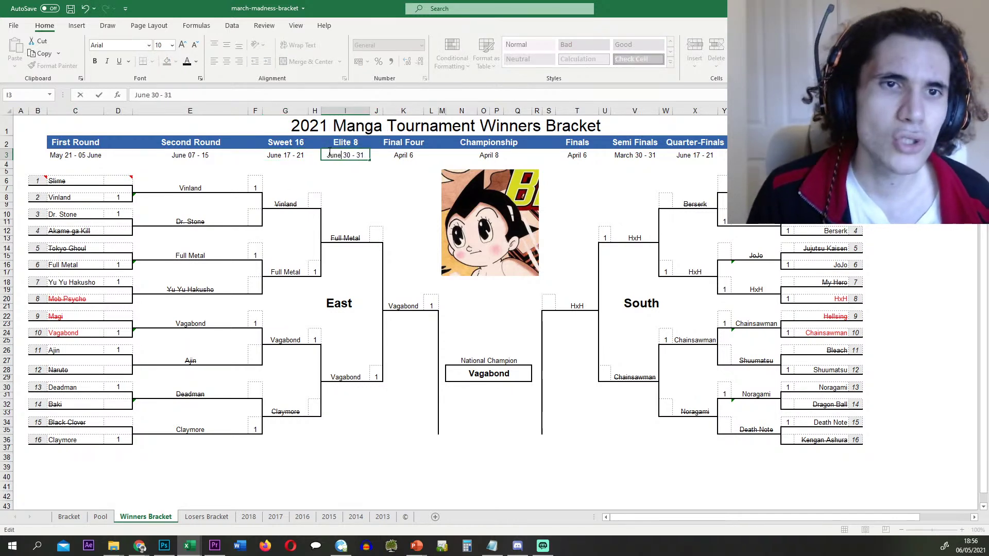
click(349, 156)
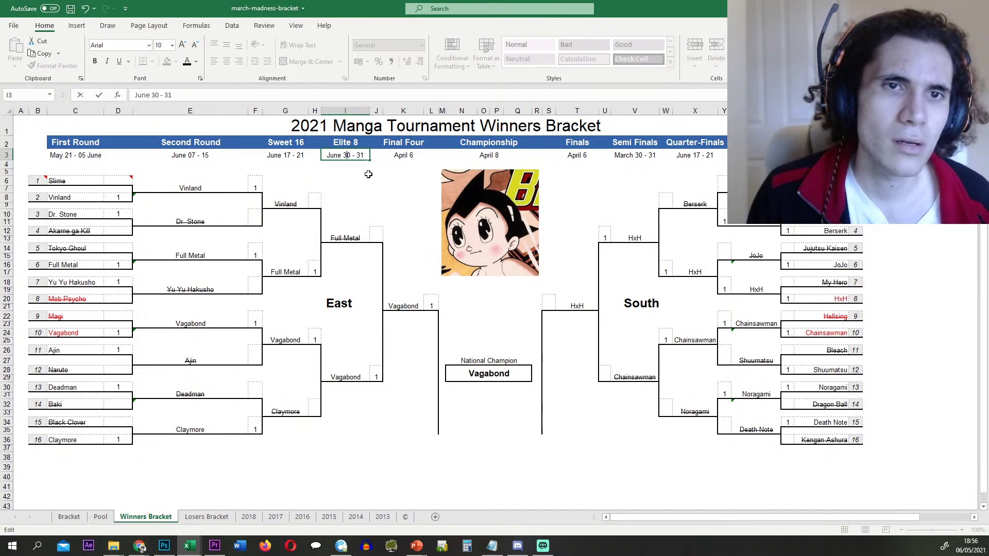
key(BackSpace)
key(BackSpace)
text(23)
key(Right)
key(Right)
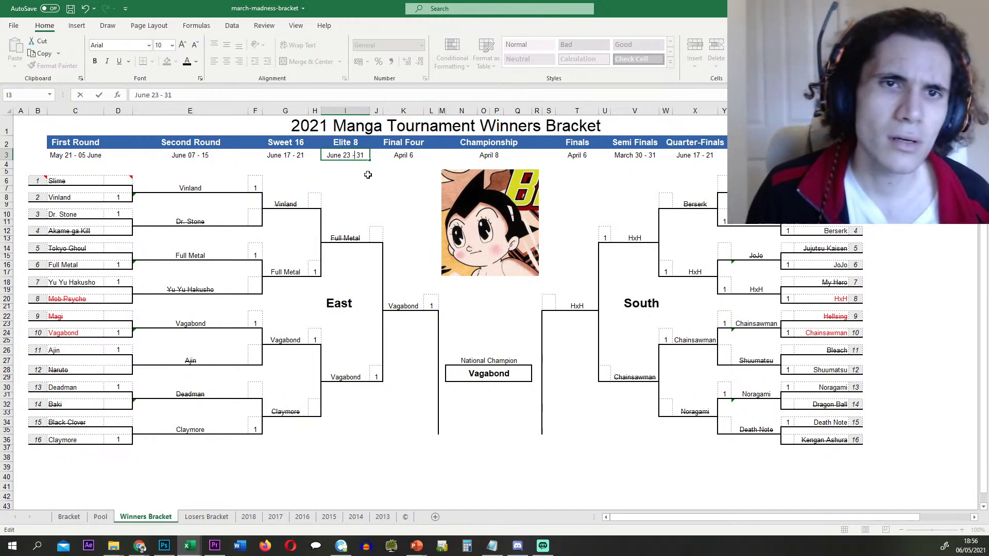
key(BackSpace)
key(BackSpace)
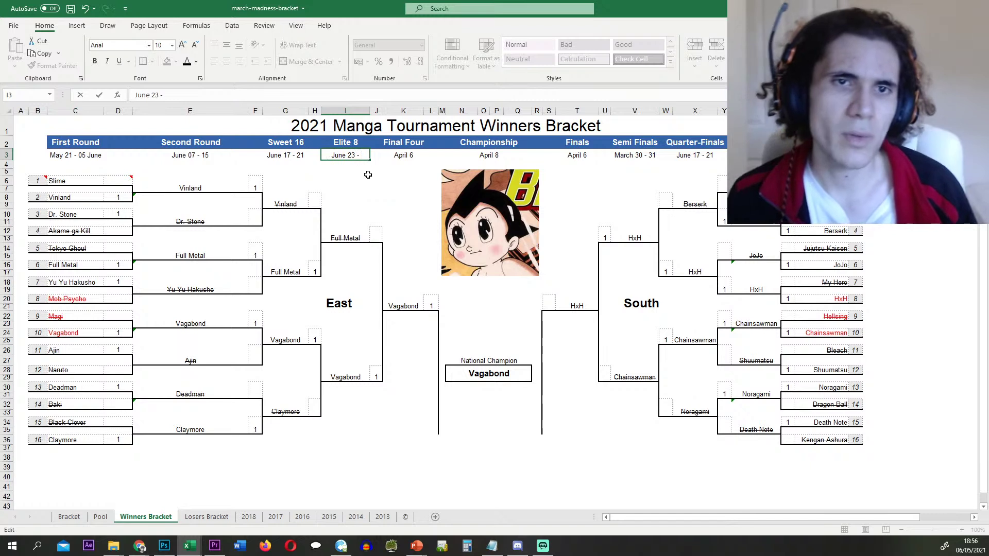
text(25)
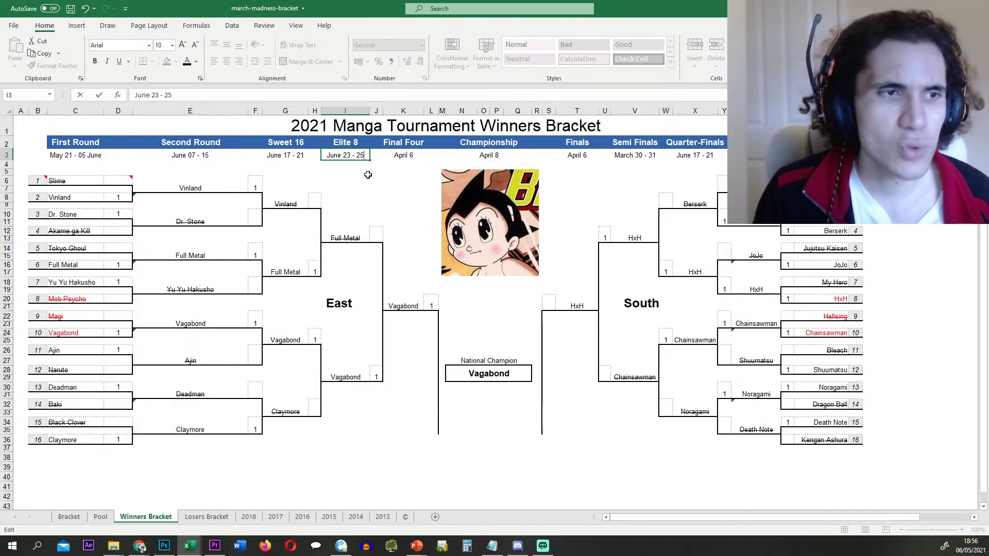
key(BackSpace)
text(4)
key(Return)
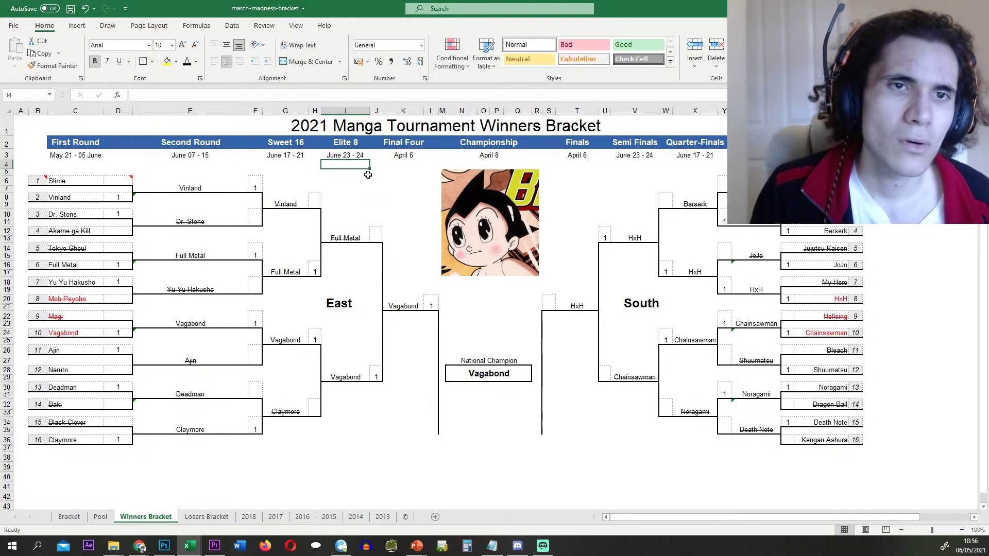
- Change the Final Four date to "June 26"
key(Up)
key(Left)
key(Left)
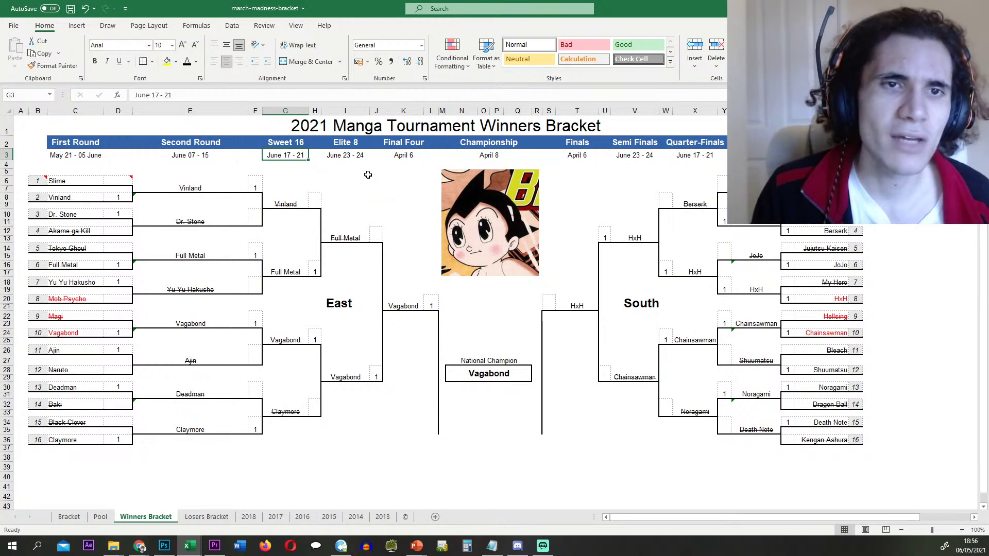
key(Right)
key(Right)
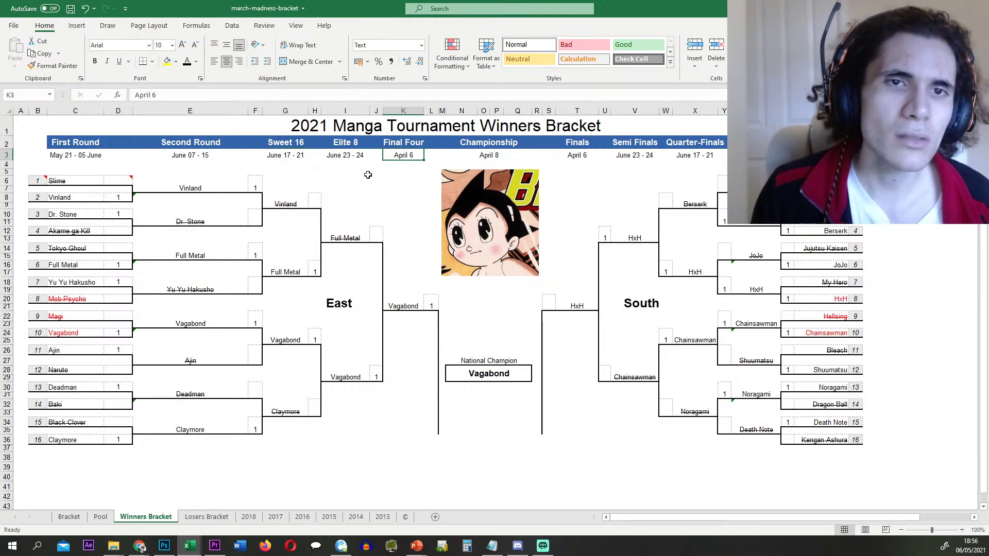
double_click(400, 155)
text(June 6)
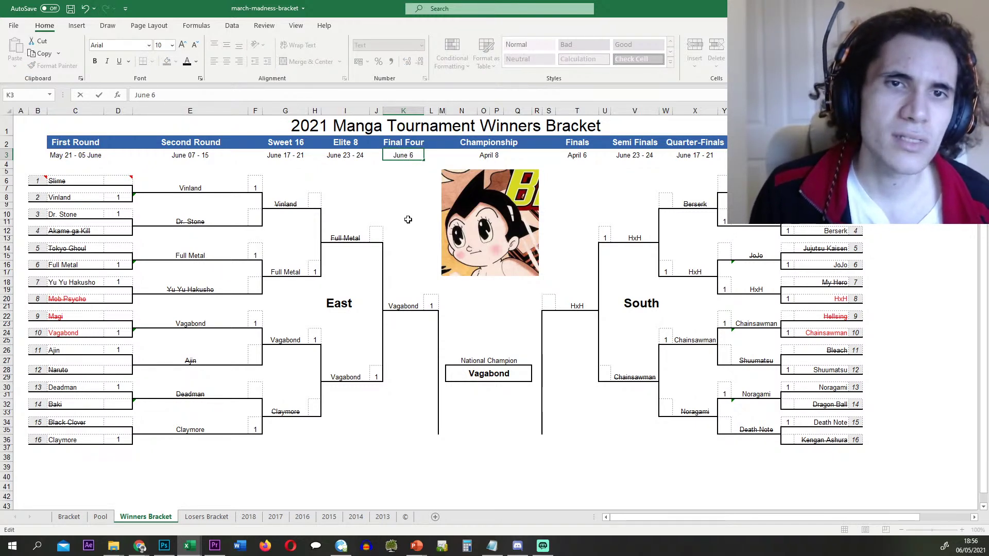
text(2)
key(Return)
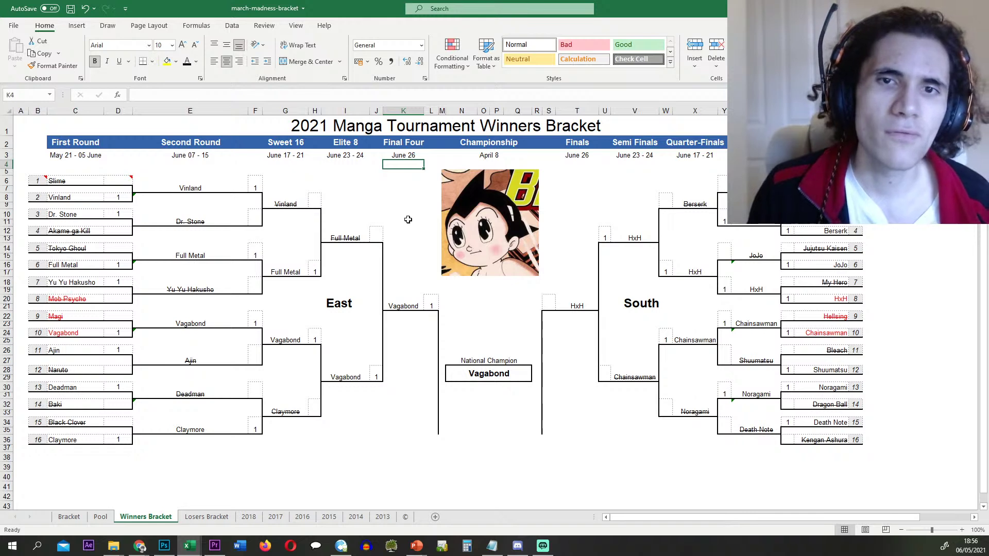
- Change the Championship date to "June 27"
key(Up)
key(Right)
key(Right)
key(Right)
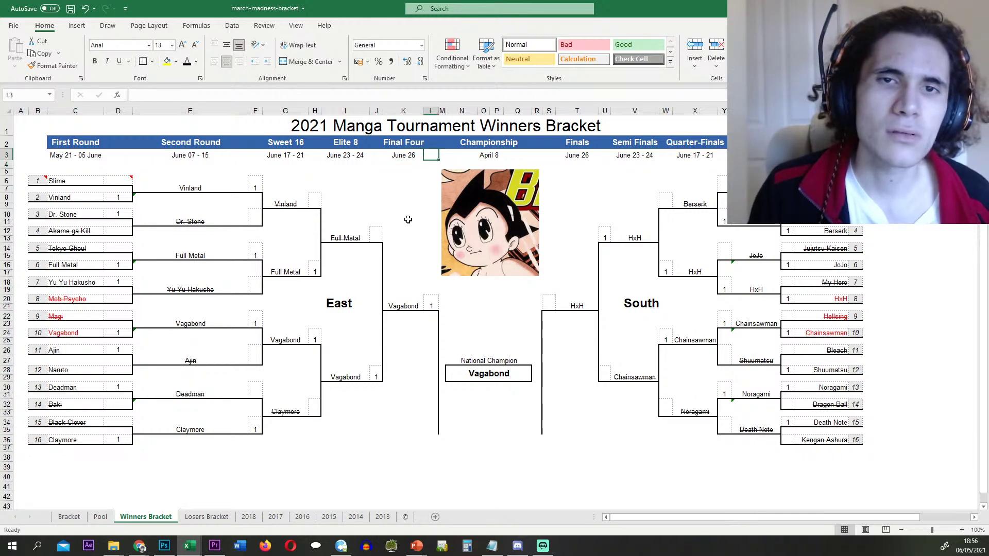
text(June 27)
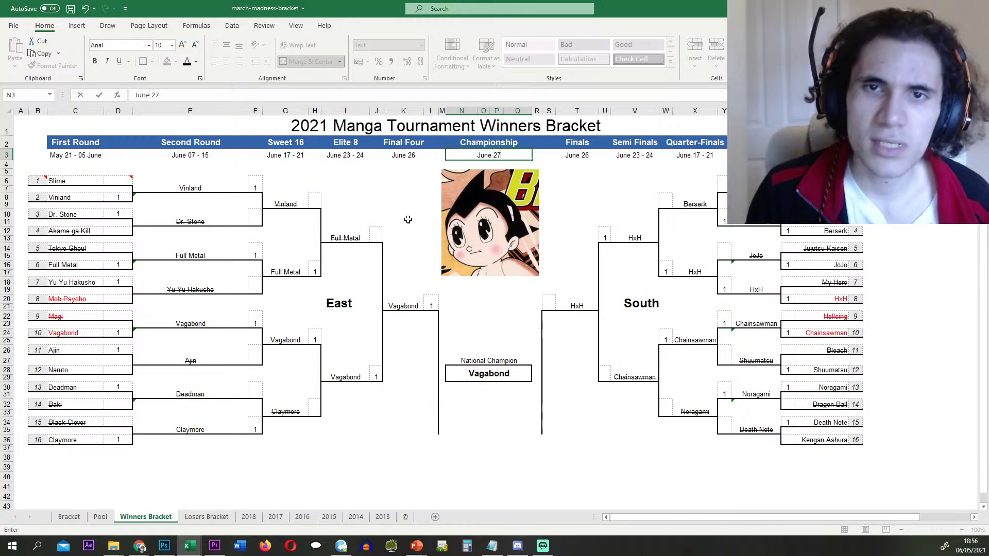
key(Return)
click(479, 155)
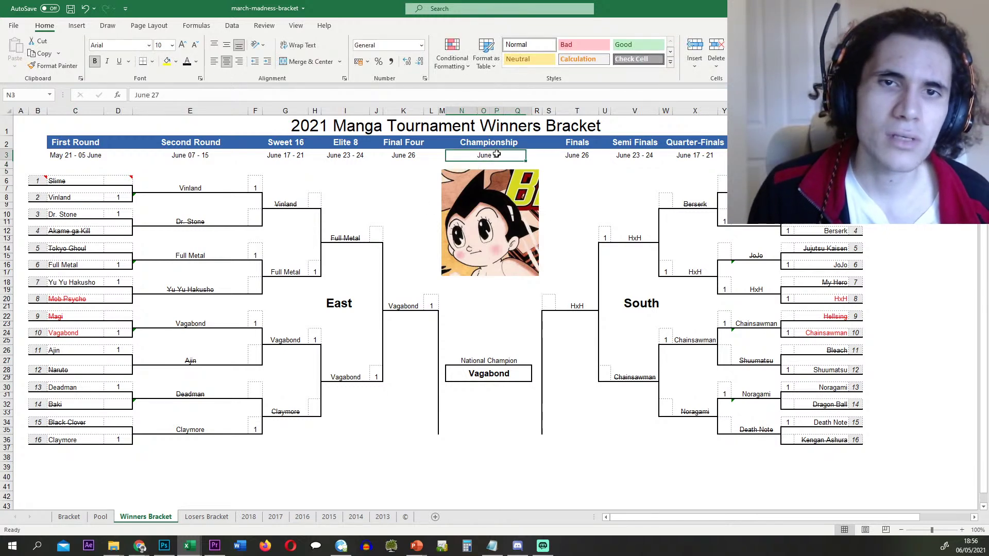
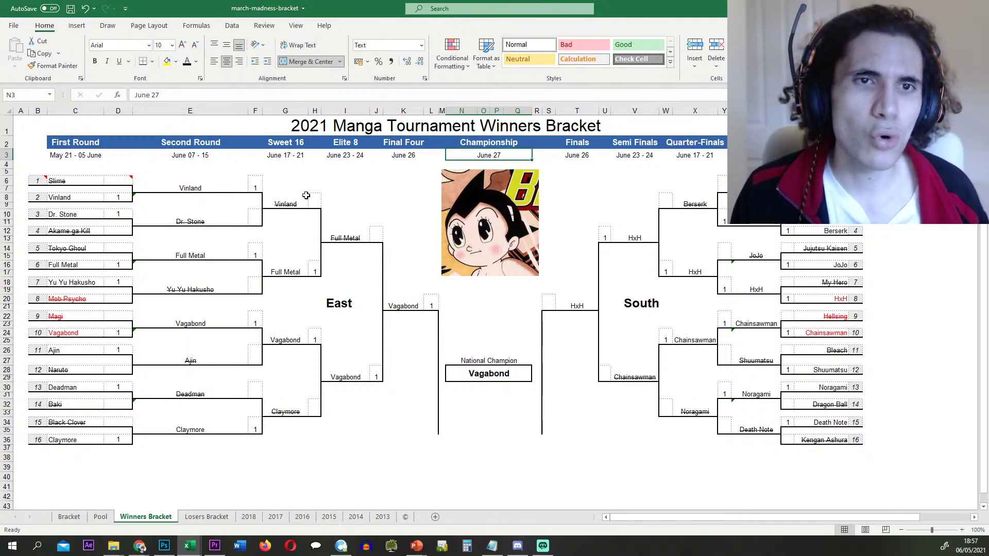
- Go through the First Round, Second Round and Sweet 16 match-ups on the East side of the bracket
click(298, 224)
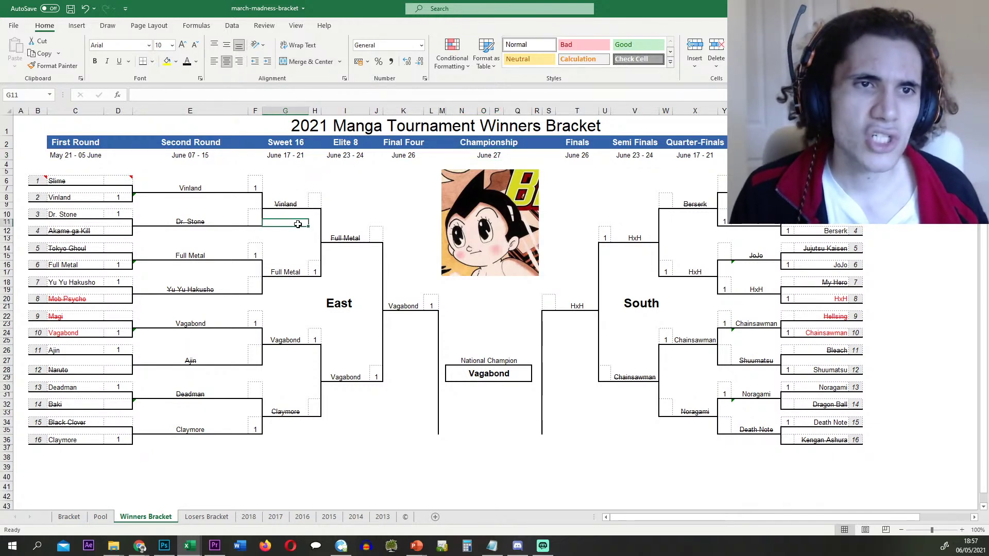
click(208, 205)
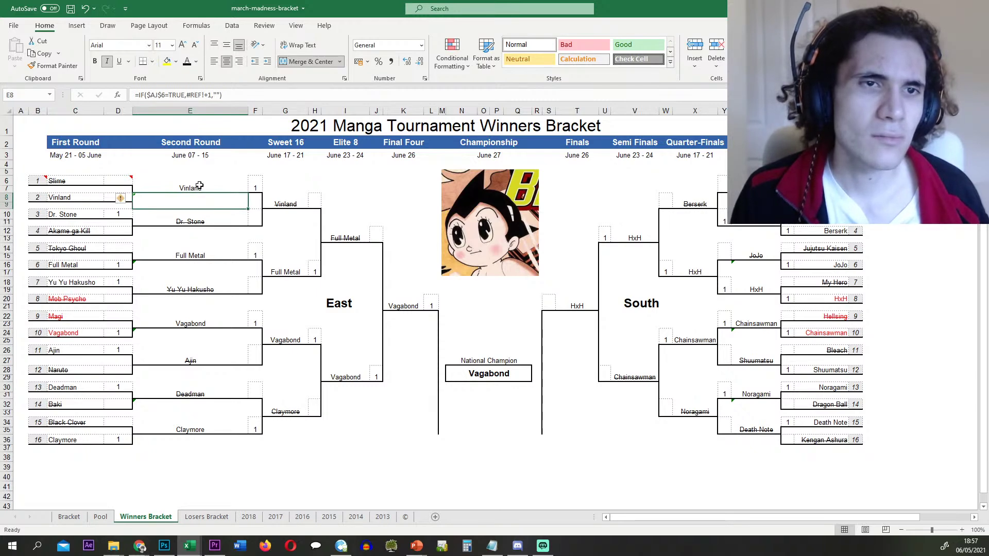
click(75, 110)
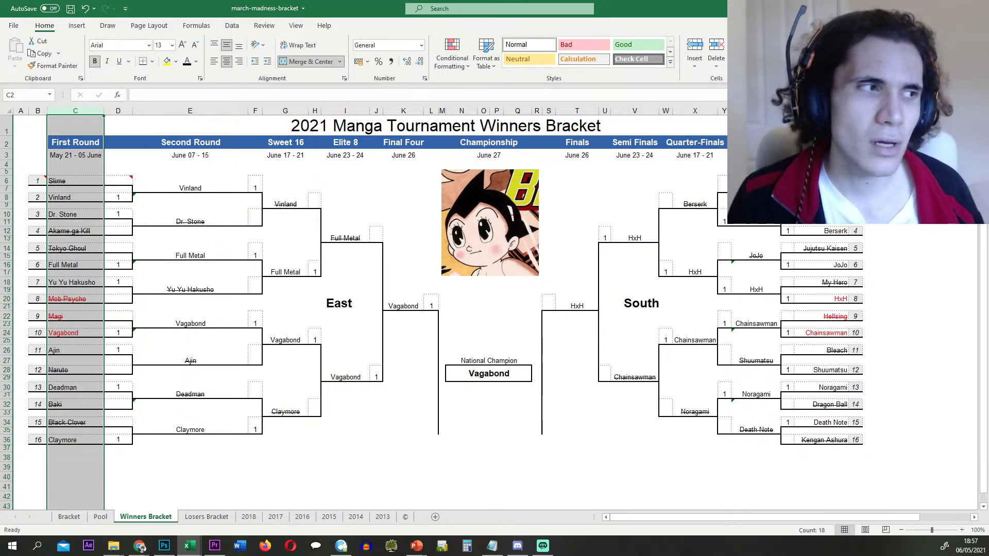
click(192, 200)
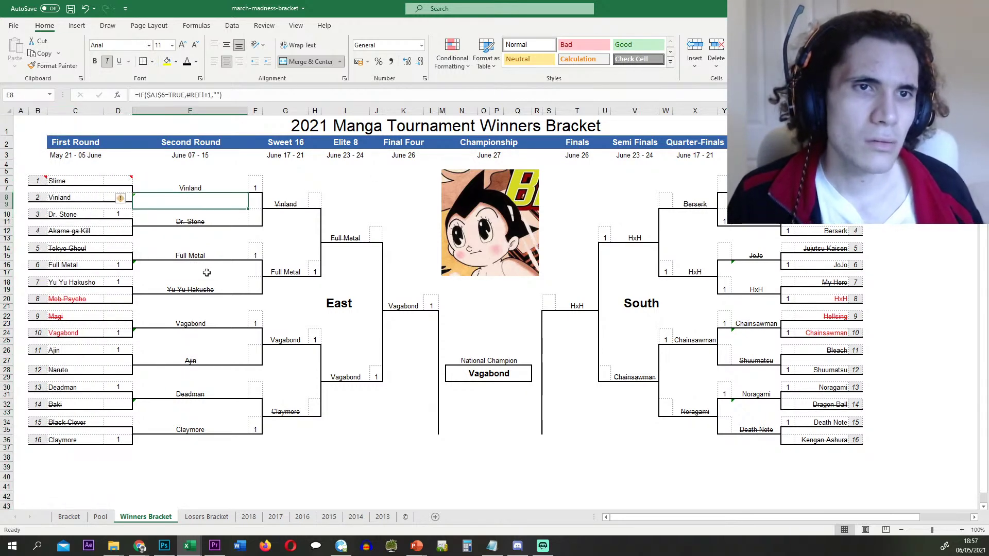
click(207, 273)
click(215, 332)
click(204, 413)
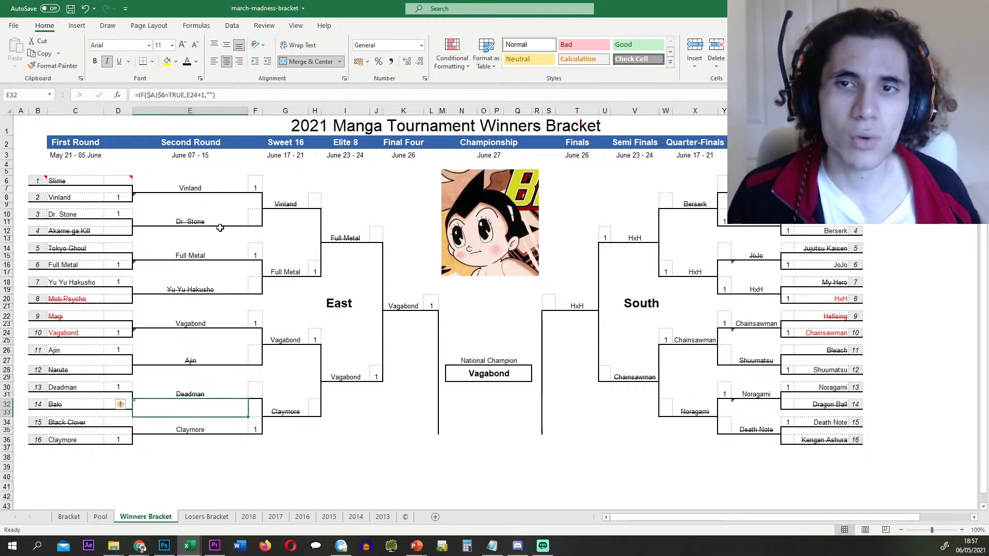
click(291, 110)
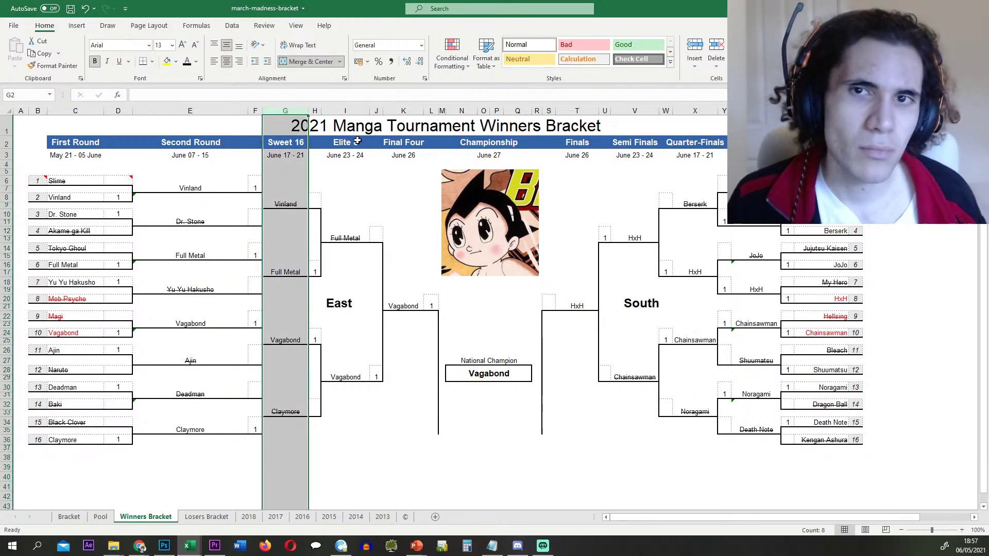
- Replace the Elite 8 heading with a copy of the South side's Semi Finals heading and widen its column slightly
click(357, 140)
click(641, 146)
key(ctrl+c)
click(352, 145)
key(Return)
drag(370, 112, 379, 111)
click(436, 205)
- Replace the Final Four heading with a copy of the South side's Finals heading
click(413, 165)
drag(594, 136, 412, 142)
click(765, 143)
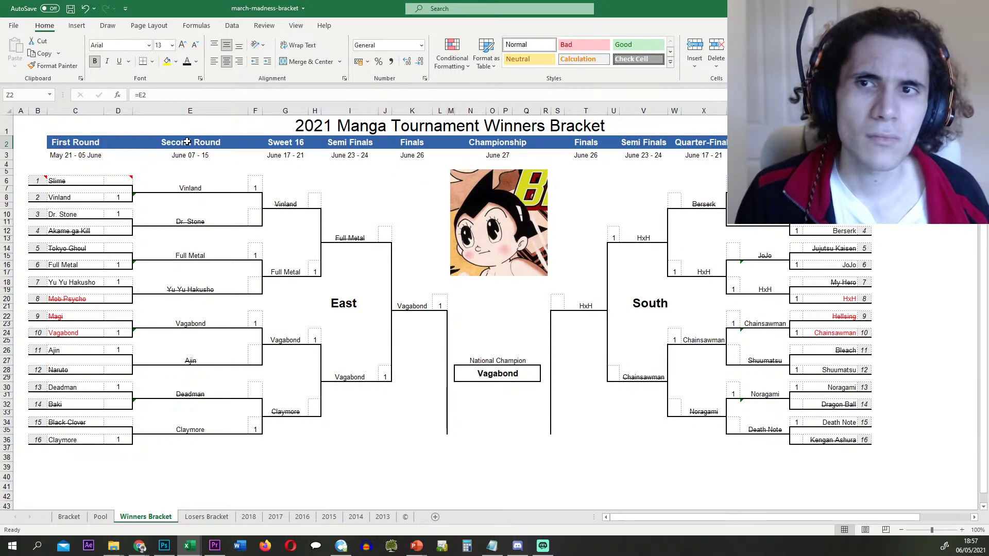
- Replace the Sweet 16 heading with a copy of the South side's Quarter-Finals heading
click(195, 518)
click(170, 516)
click(699, 147)
key(ctrl+c)
click(281, 144)
key(Return)
click(343, 207)
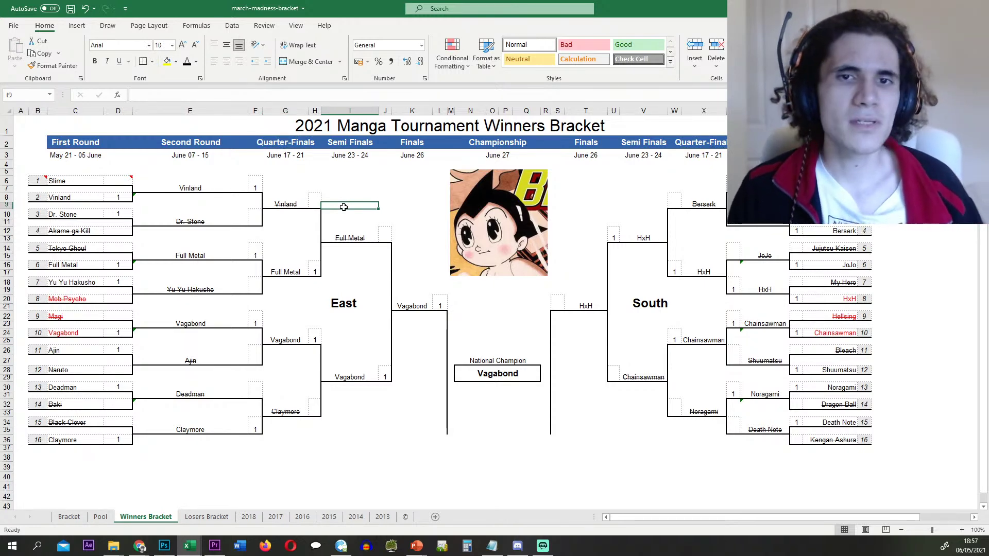
- Compare the round headings and dates on the Losers Bracket sheet with those on the Winners Bracket sheet
click(191, 517)
click(163, 517)
click(191, 517)
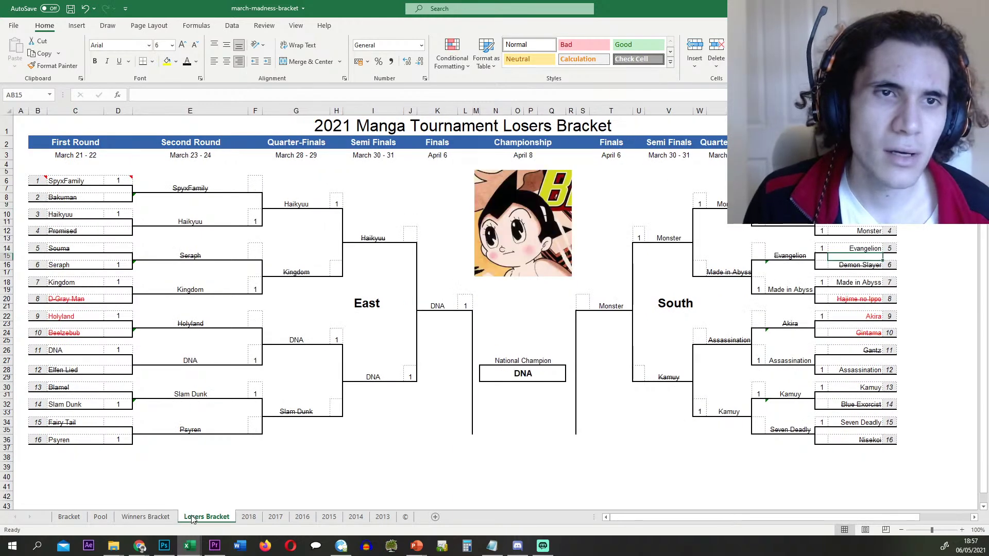
click(155, 517)
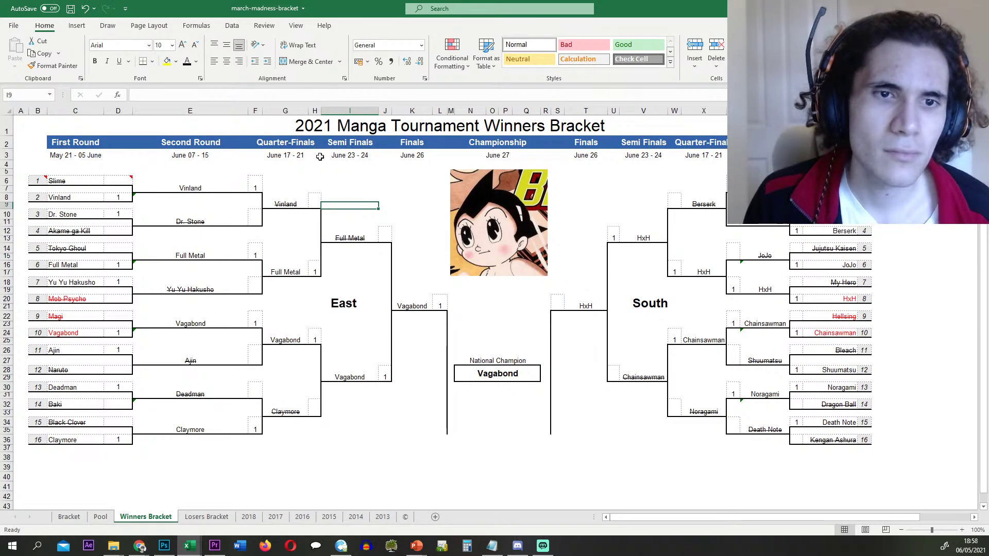
click(316, 439)
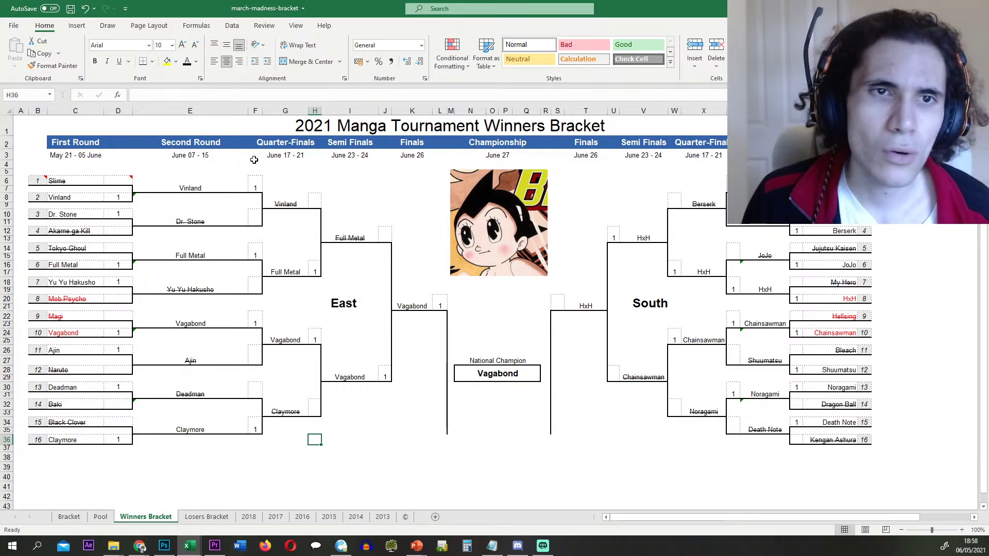
- Change the East side's Quarter-Finals dates to "June 17 - 18"
drag(281, 143, 312, 409)
click(299, 300)
double_click(300, 155)
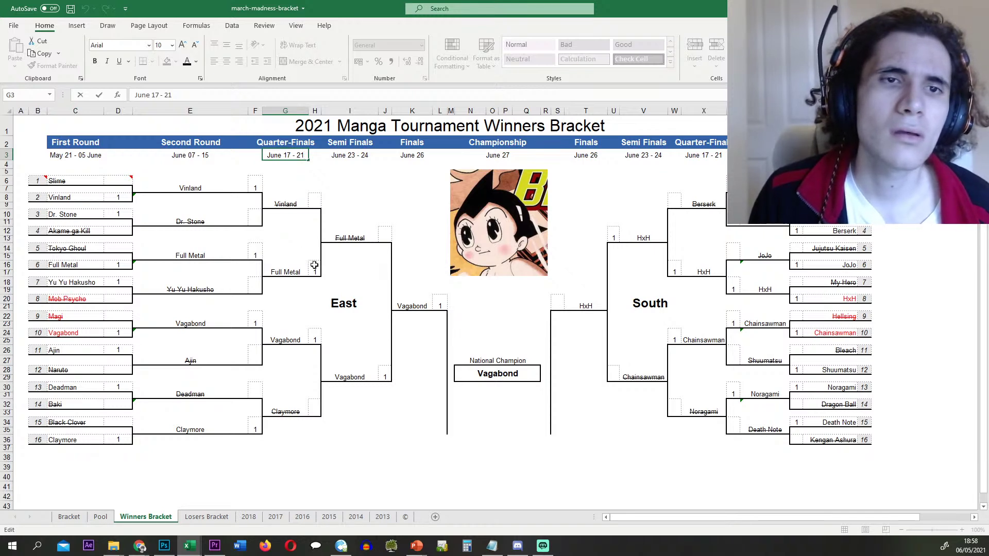
key(BackSpace)
key(BackSpace)
text(18)
key(Return)
- Set the East side's Semi Finals dates on the Winners Bracket sheet to "June 20 - 21"
double_click(355, 155)
key(BackSpace)
text(0)
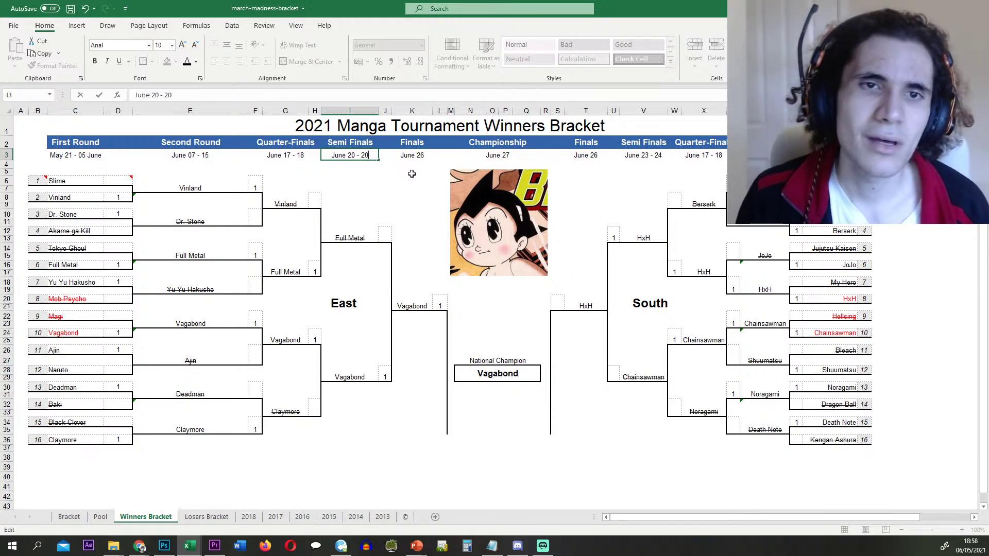
key(BackSpace)
text(1)
key(Tab)
- Set the East side's Finals date on the Winners Bracket sheet to "June 22"
click(413, 156)
key(F2)
key(BackSpace)
key(Return)
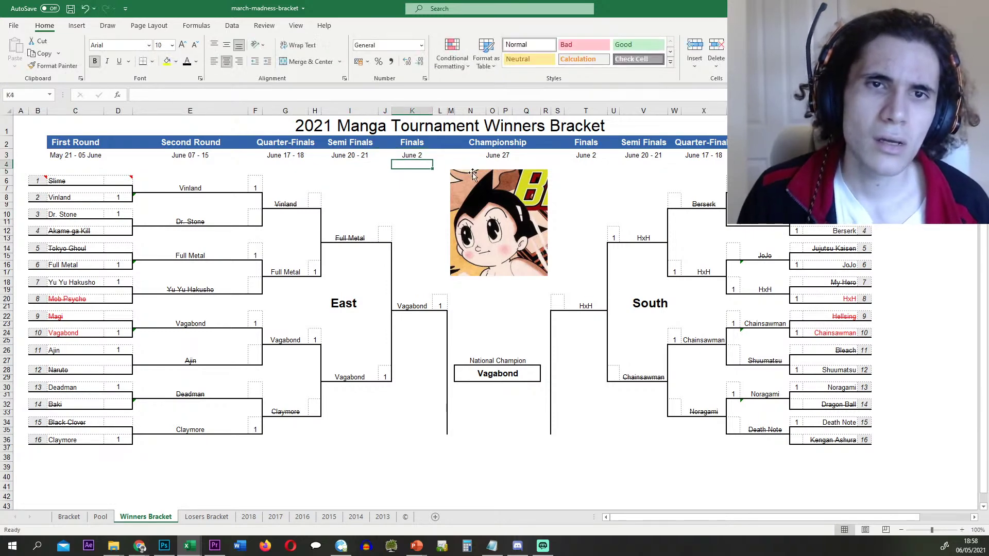
click(419, 155)
key(F2)
text(2)
key(Return)
- Set the Championship date on the Winners Bracket sheet to "June 23"
click(522, 160)
key(F2)
key(BackSpace)
text(3)
key(Return)
click(515, 147)
click(517, 153)
- On the Losers Bracket sheet, change the month of the East side's First Round dates to June
click(207, 517)
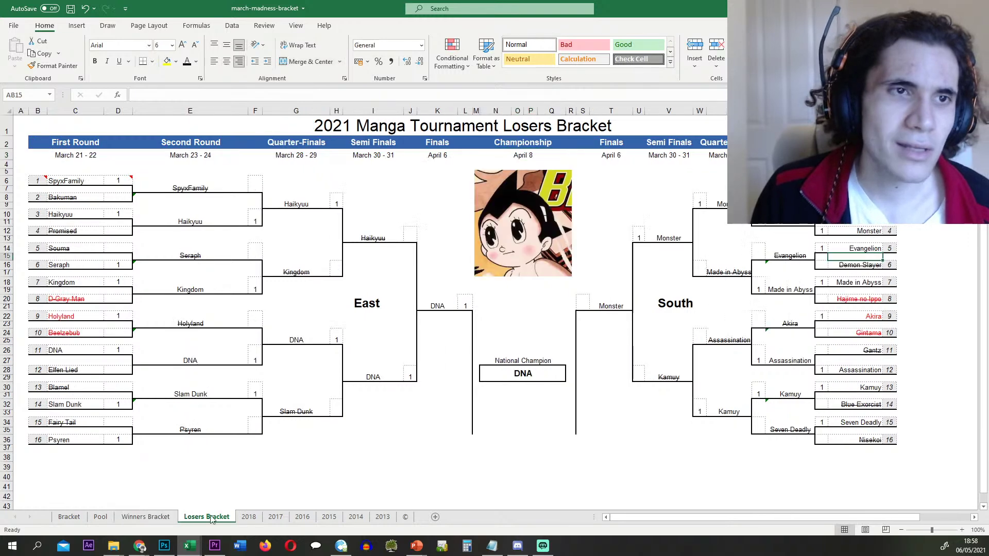
click(76, 156)
double_click(64, 155)
double_click(62, 155)
text(June)
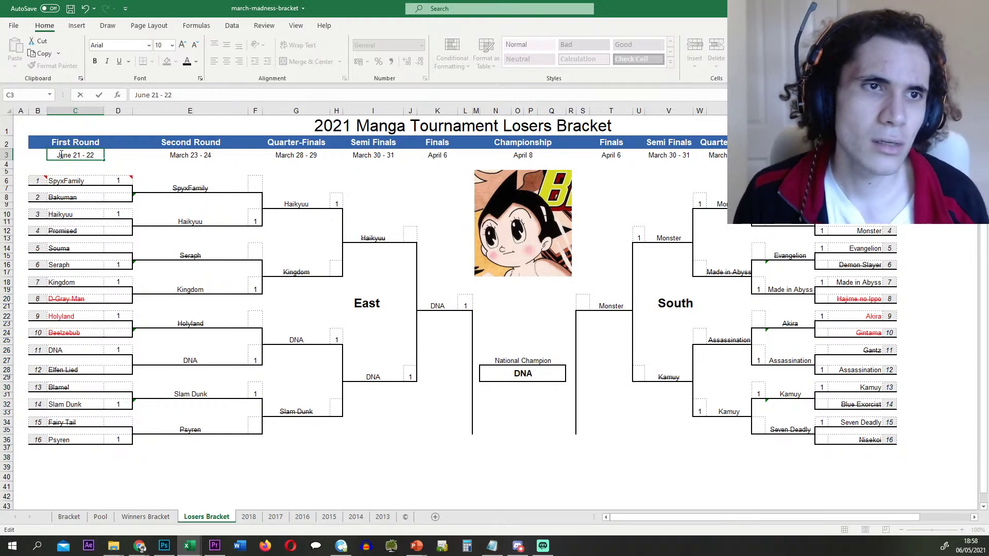
key(Return)
- Check the Winners Bracket dates, and set the start day of the Losers Bracket's First Round to June 24
click(150, 516)
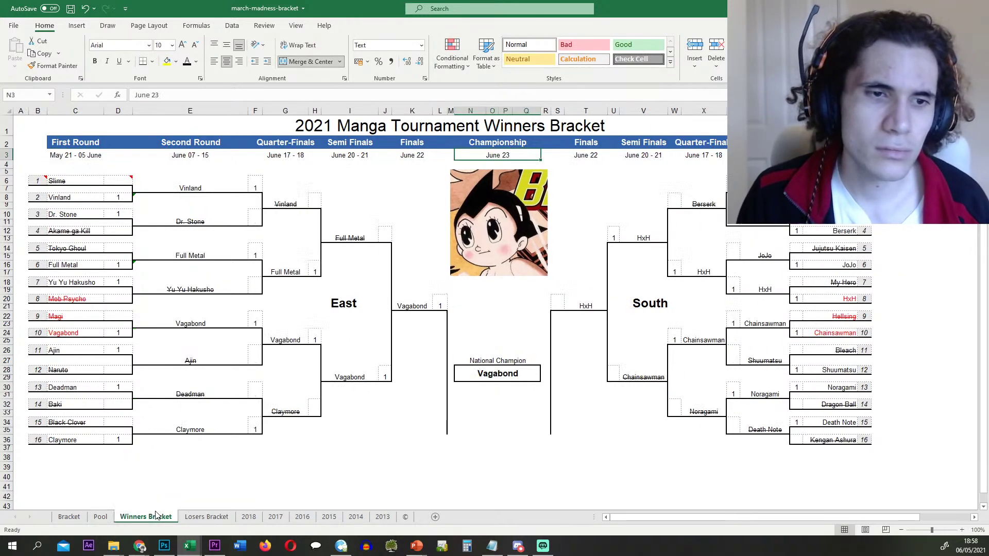
click(206, 516)
double_click(77, 155)
key(BackSpace)
text(4 - 22)
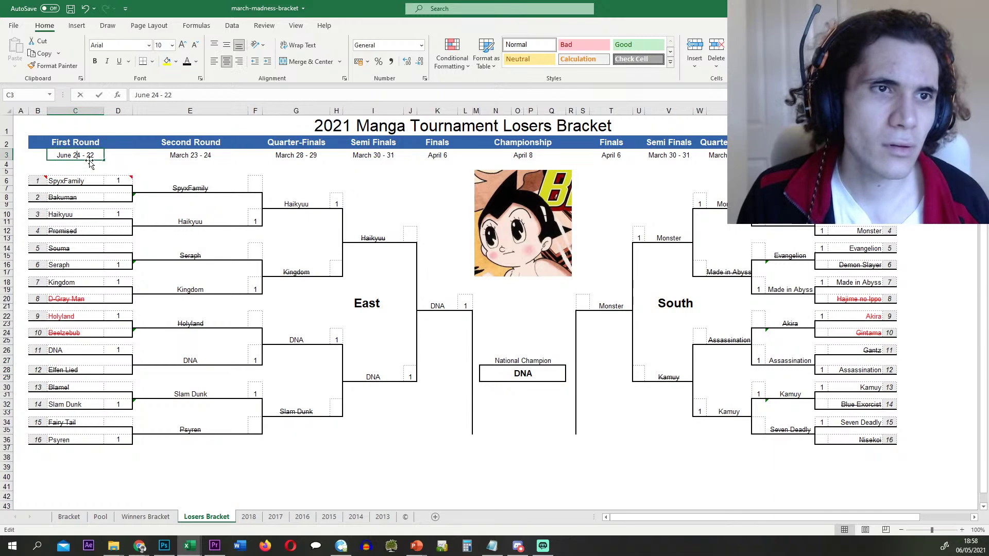
key(Return)
- Set the start day of the Losers Bracket's First Round to June 25
double_click(81, 158)
key(BackSpace)
text(2)
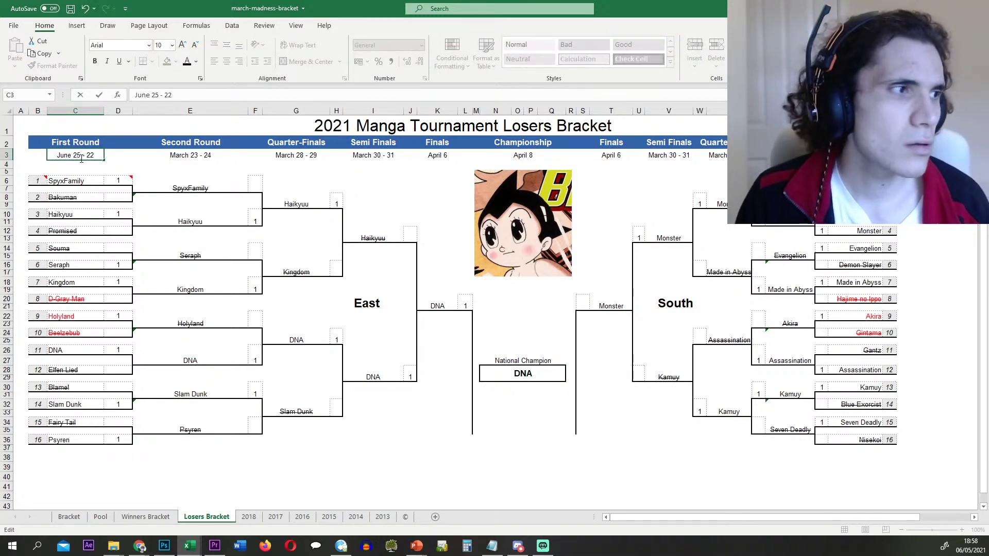
key(Return)
- Review the Winners Bracket dates, and count the days from June 25 to July 10 in the system calendar
click(147, 517)
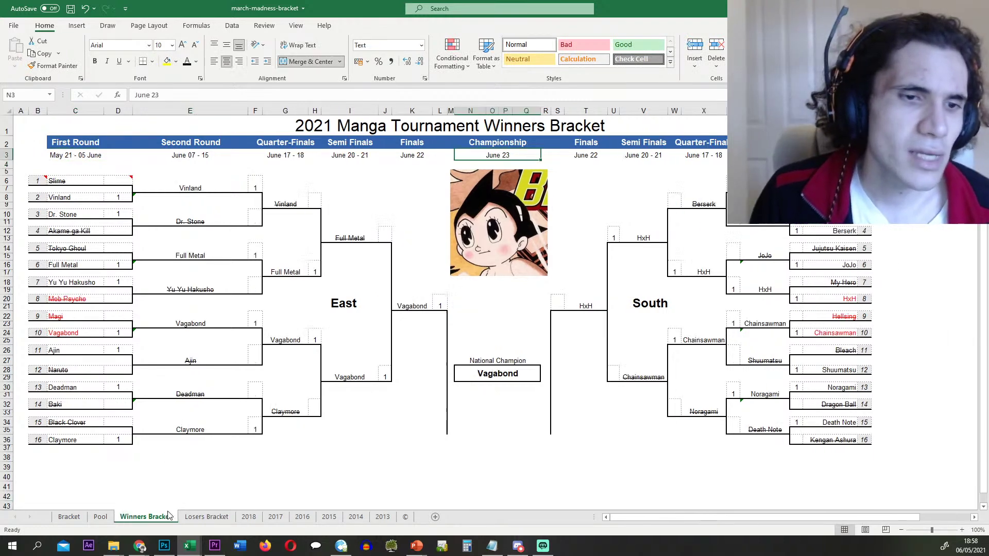
click(205, 517)
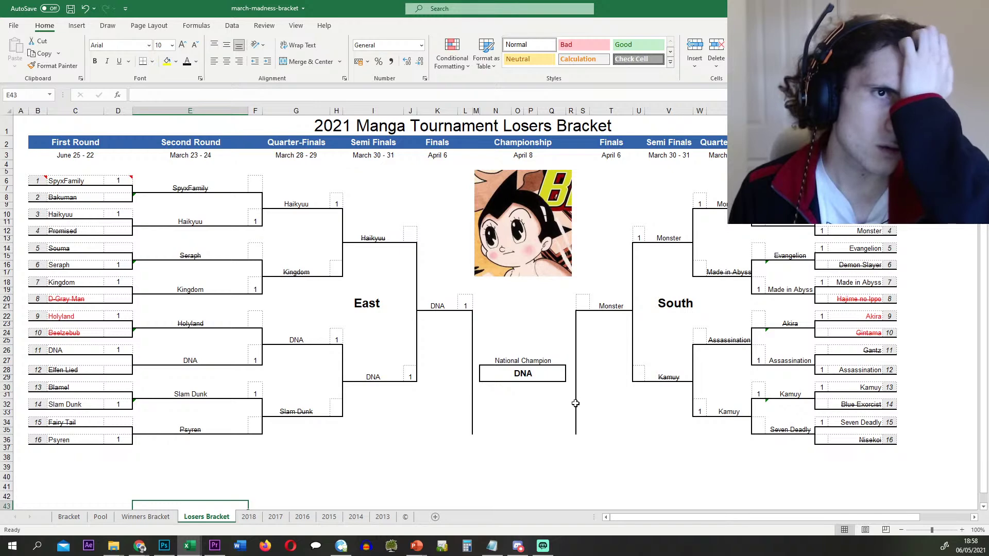
click(971, 545)
click(970, 229)
click(922, 333)
click(970, 333)
click(827, 355)
click(847, 354)
click(871, 355)
click(896, 355)
click(921, 354)
click(945, 354)
click(971, 355)
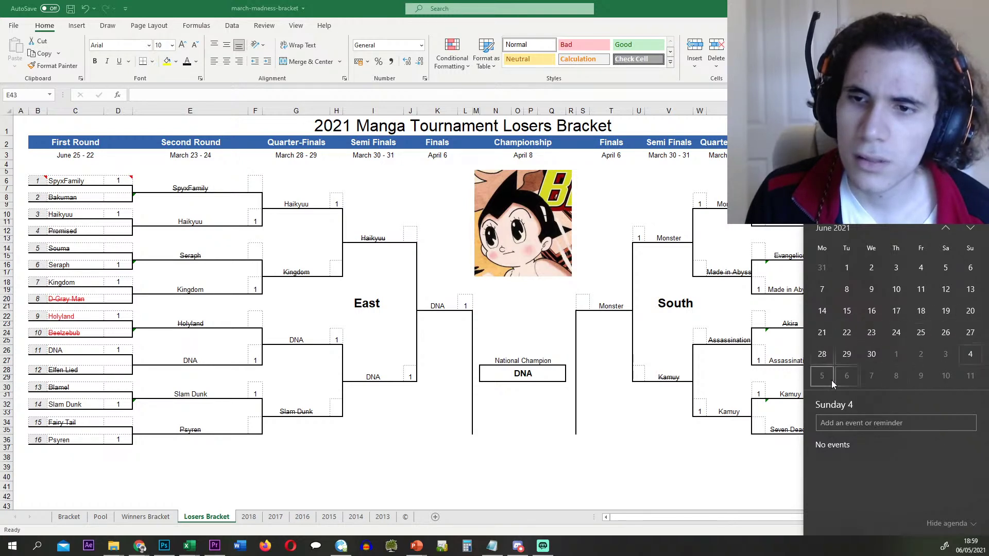
click(847, 376)
click(872, 376)
click(896, 376)
click(921, 376)
click(946, 376)
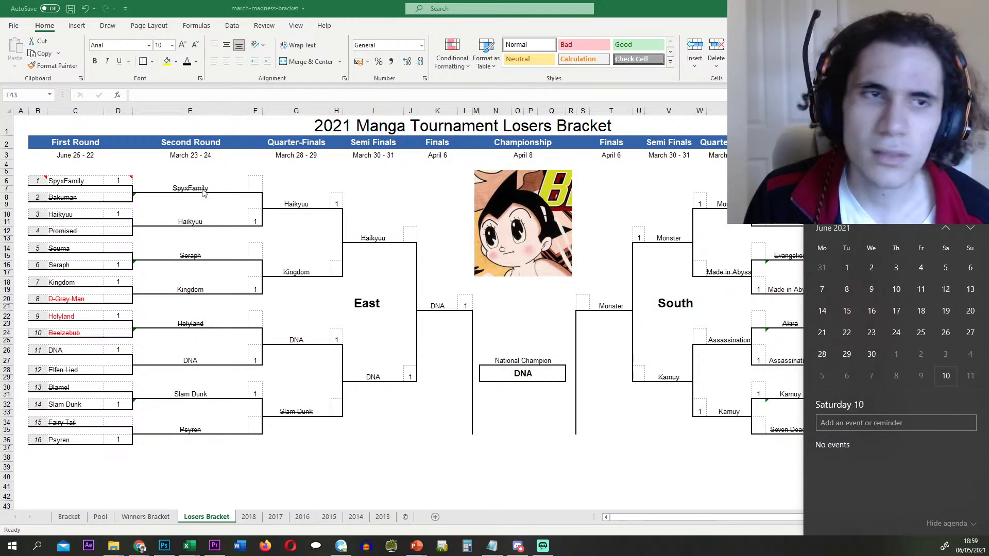
click(219, 198)
- Set the end day of the Losers Bracket's First Round to 10
double_click(93, 156)
key(BackSpace)
key(BackSpace)
text(10)
key(Return)
- Add the month July after the end day of the Losers Bracket's First Round, giving "June 25 - 10 July"
double_click(188, 157)
double_click(175, 155)
double_click(54, 155)
text(July)
click(97, 146)
click(102, 156)
double_click(103, 157)
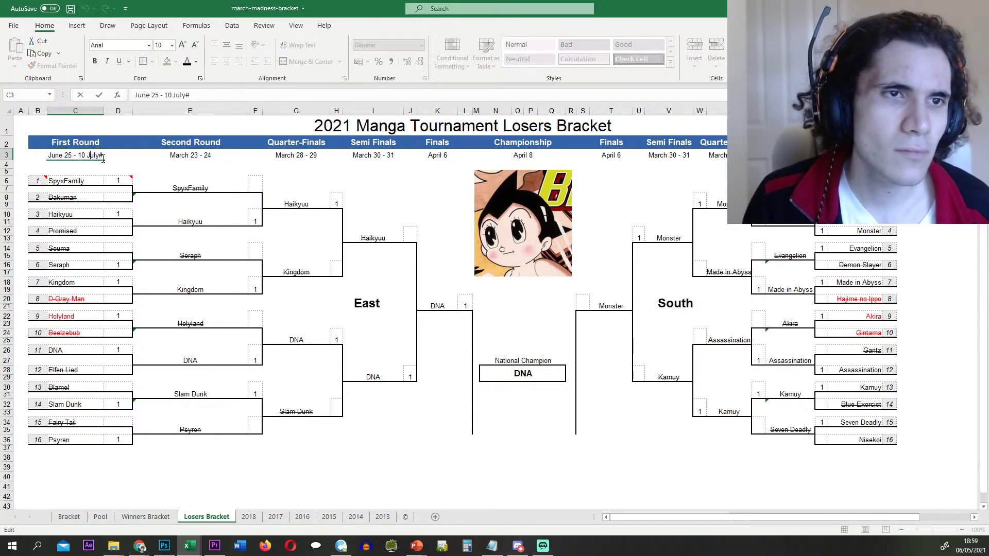
key(BackSpace)
key(Return)
- Set the East side's Second Round dates on the Losers Bracket sheet to "July 11 - 15"
click(161, 159)
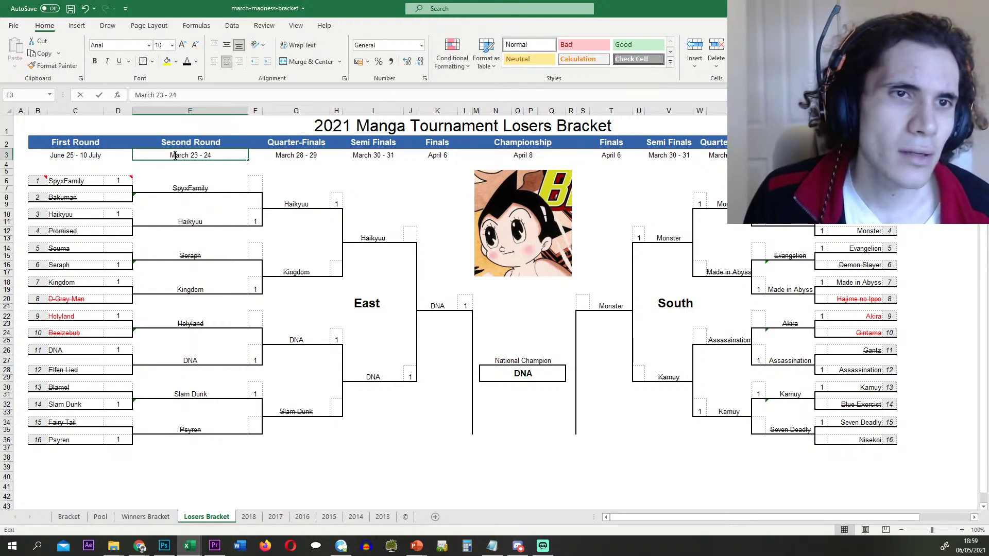
double_click(175, 155)
text(Jul)
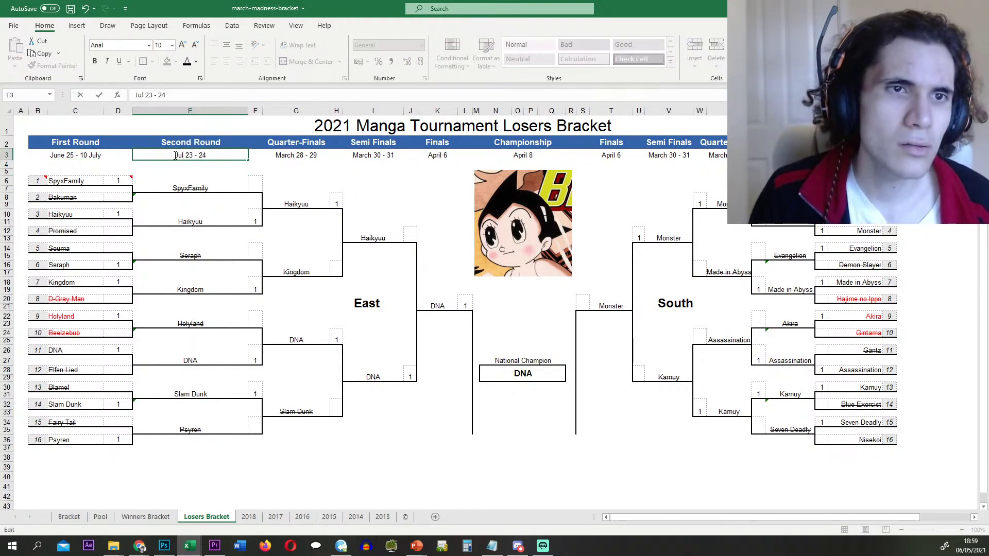
text(y)
key(Delete)
key(Delete)
text(11)
key(Delete)
key(Delete)
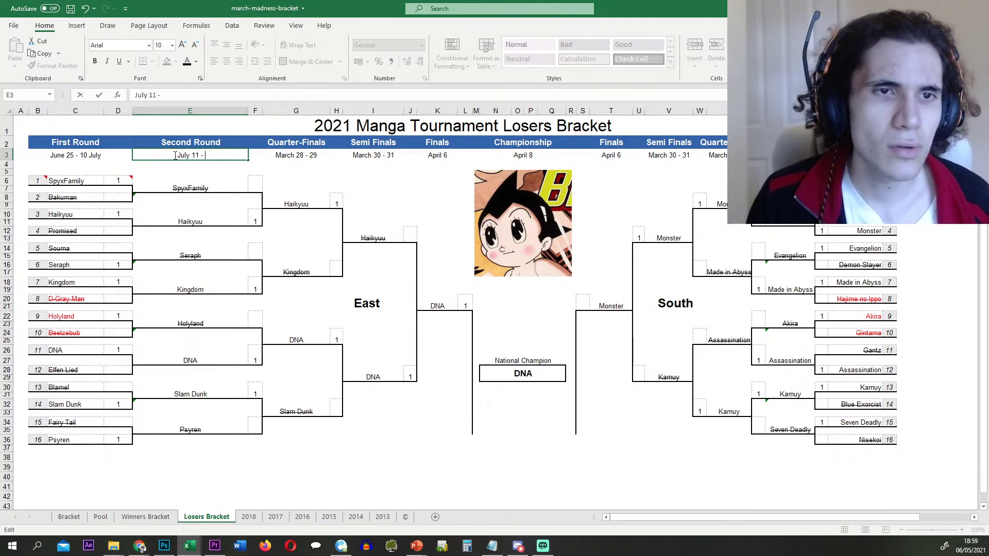
text(15)
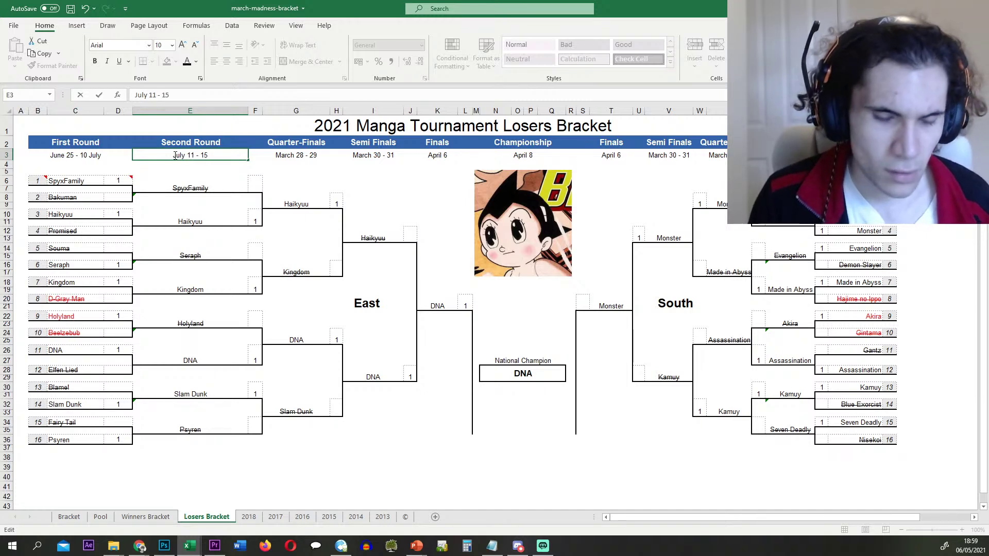
key(Return)
- Change the end day of the Losers Bracket's Second Round to 14
click(175, 155)
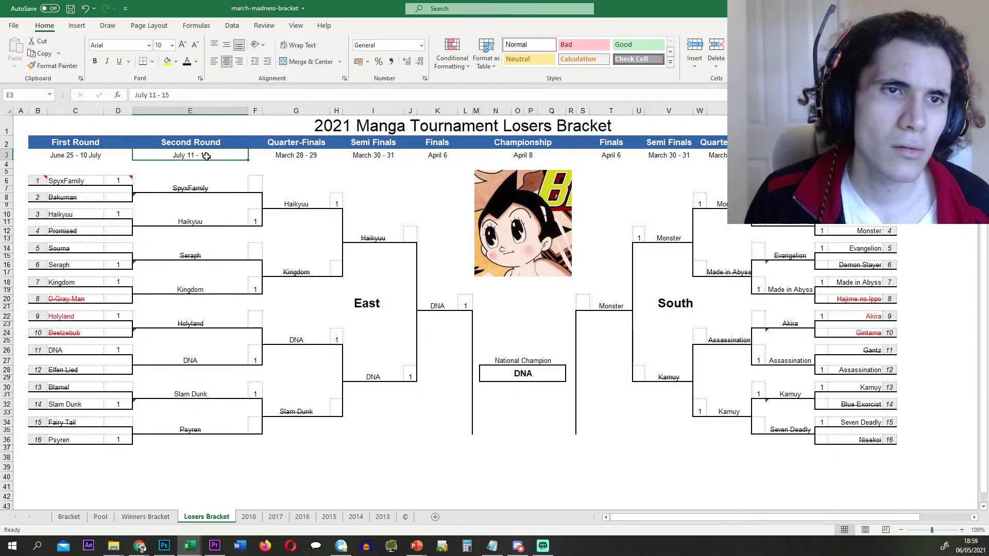
key(F2)
key(BackSpace)
text(4)
key(Return)
- On the Winners Bracket sheet, set the East side's Second Round dates to "June 07 - 10"
click(160, 519)
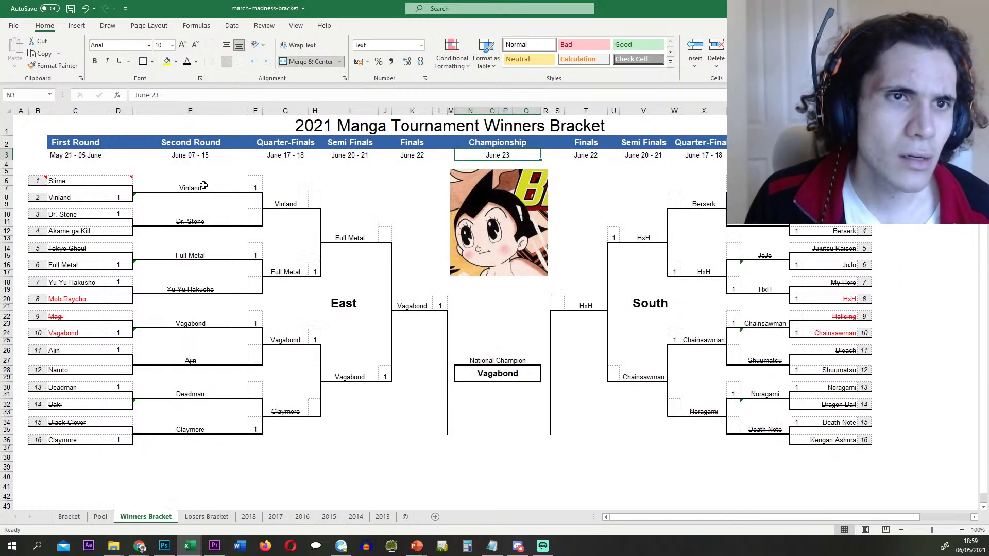
click(188, 157)
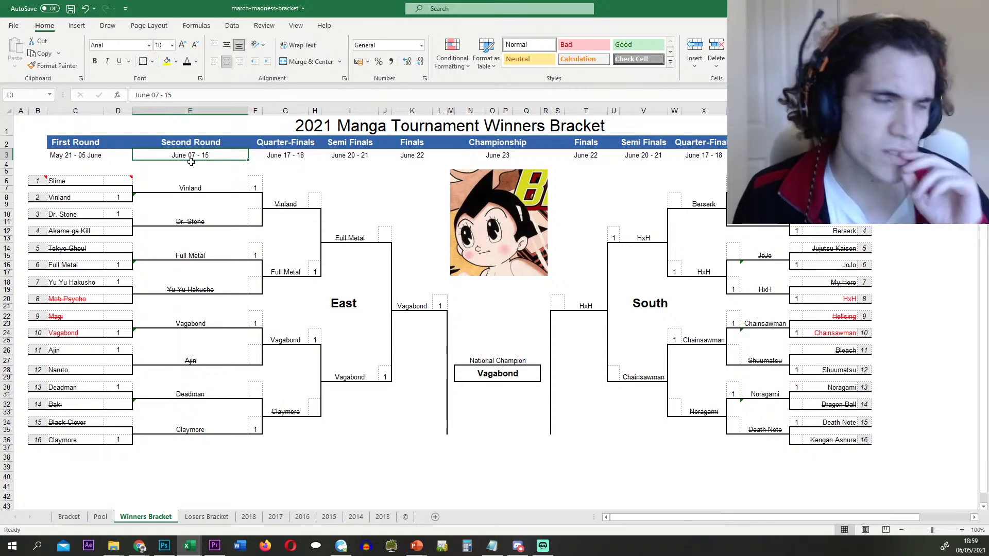
double_click(210, 154)
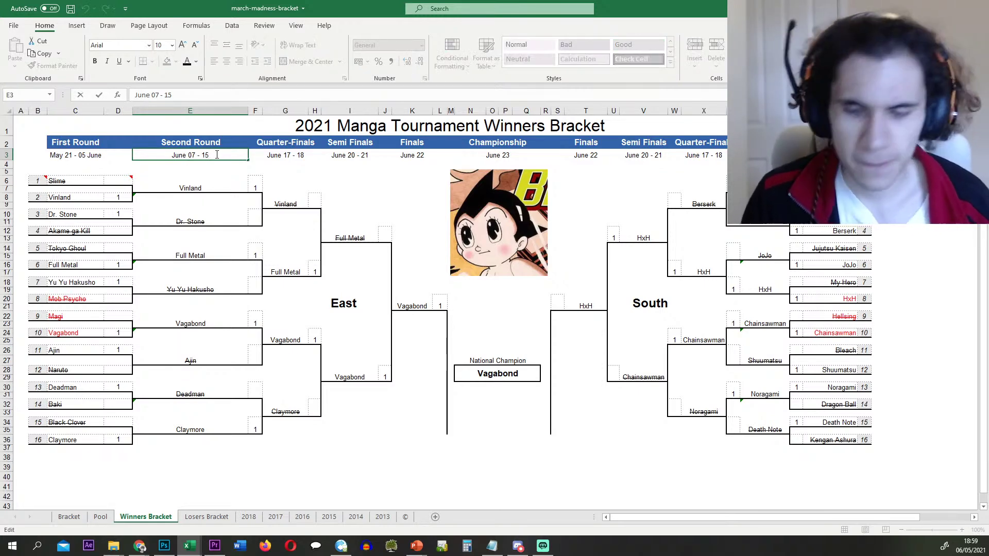
key(BackSpace)
text(0)
key(Return)
- Set the Winners Bracket's East side Quarter-Finals dates to "June 12 - 13"
double_click(283, 158)
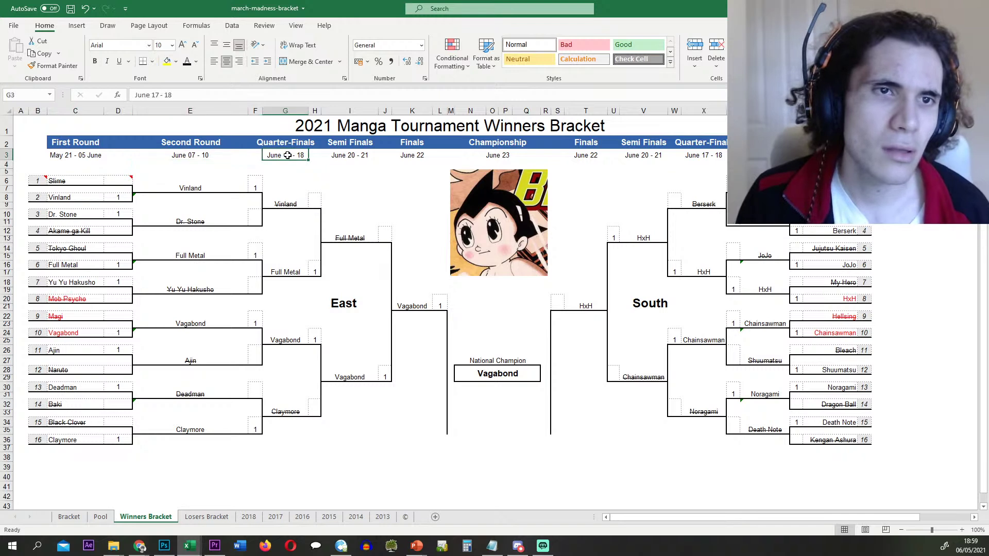
key(Delete)
key(Delete)
text(12)
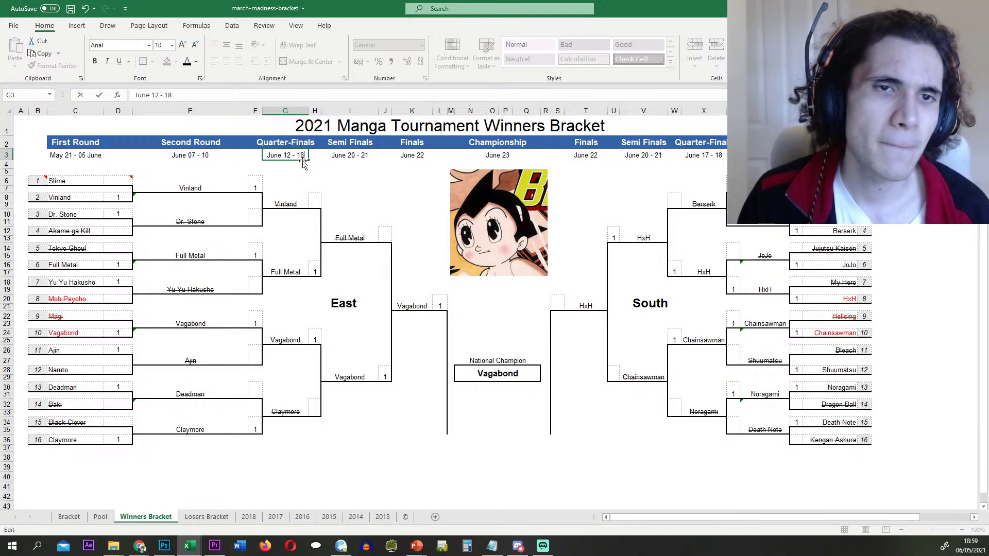
key(BackSpace)
key(BackSpace)
text(13)
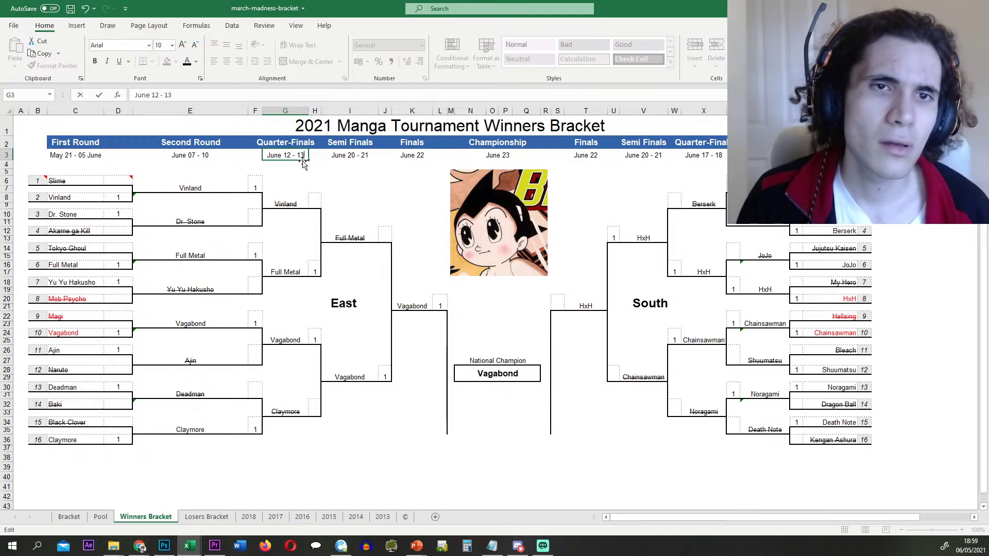
- Set the Winners Bracket's East side Semi Finals dates to "June 15 - 16"
click(354, 155)
double_click(354, 155)
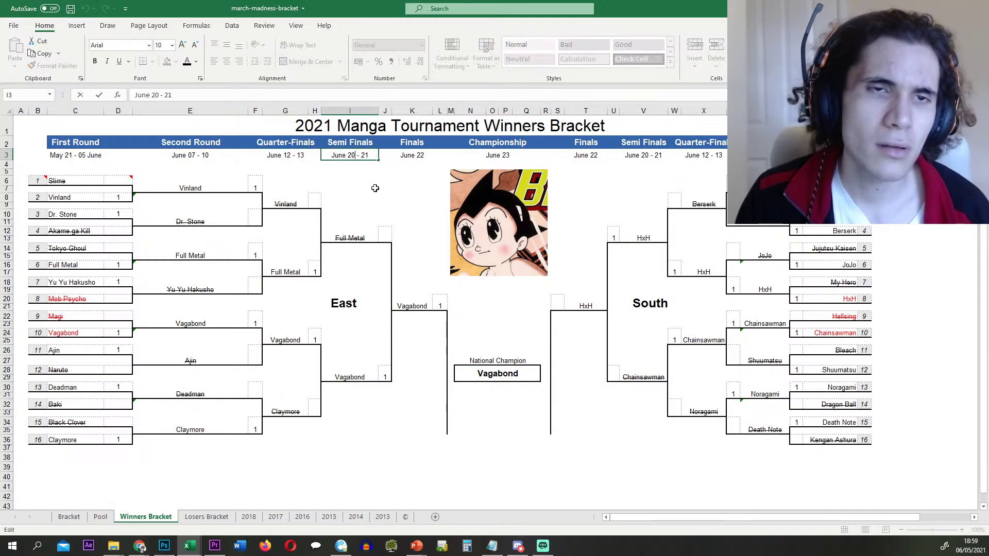
key(BackSpace)
key(BackSpace)
text(15)
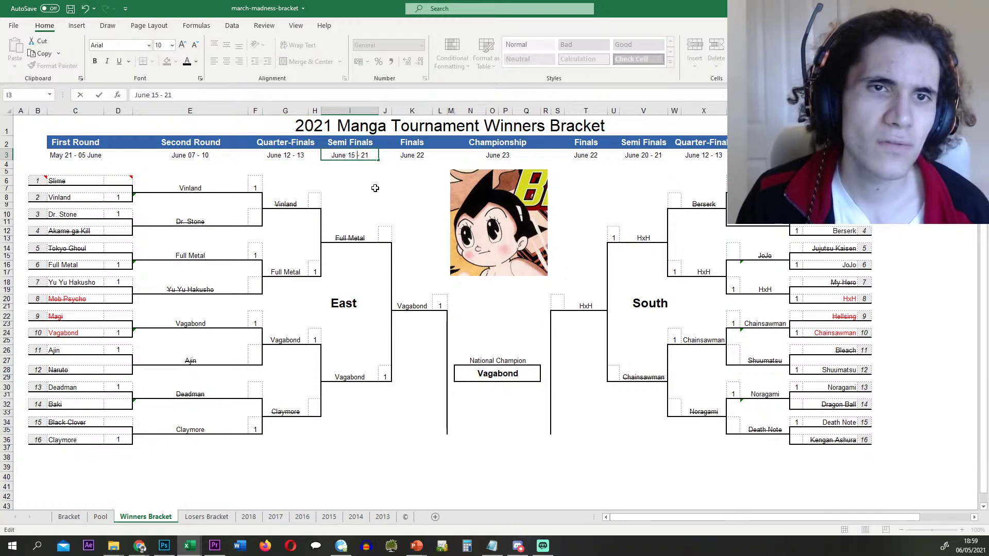
key(Delete)
key(Delete)
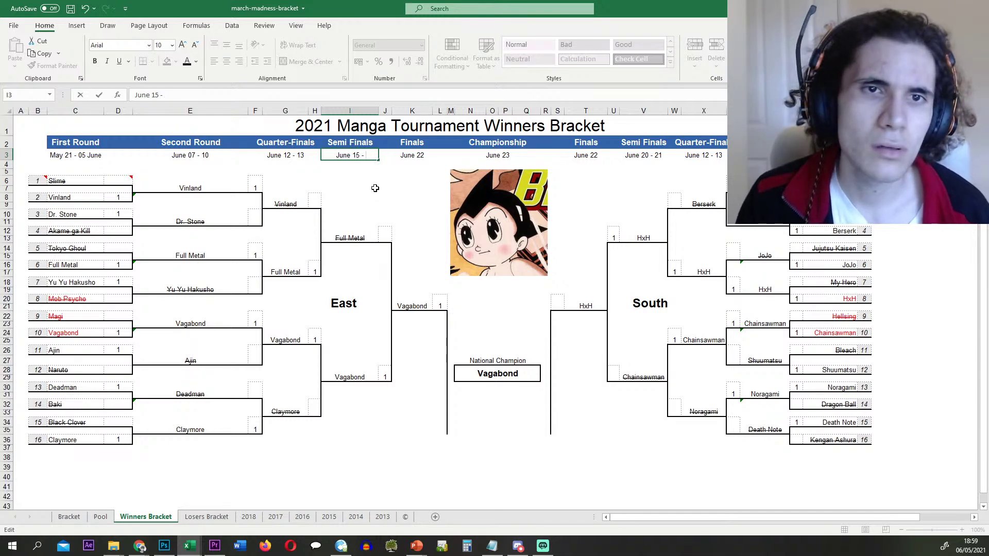
text(16)
key(Return)
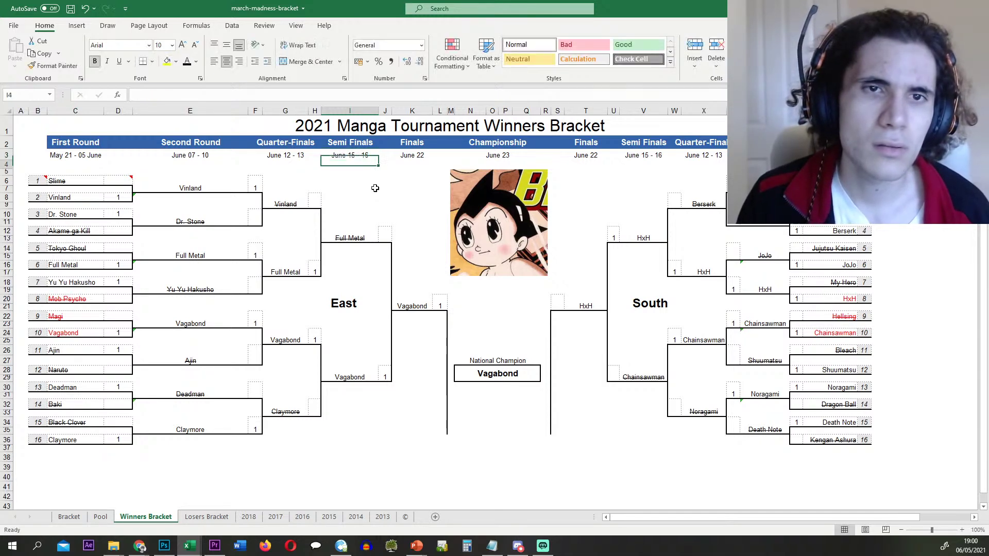
- Set the Winners Bracket's East side Finals date to "June 18"
click(423, 156)
key(BackSpace)
key(BackSpace)
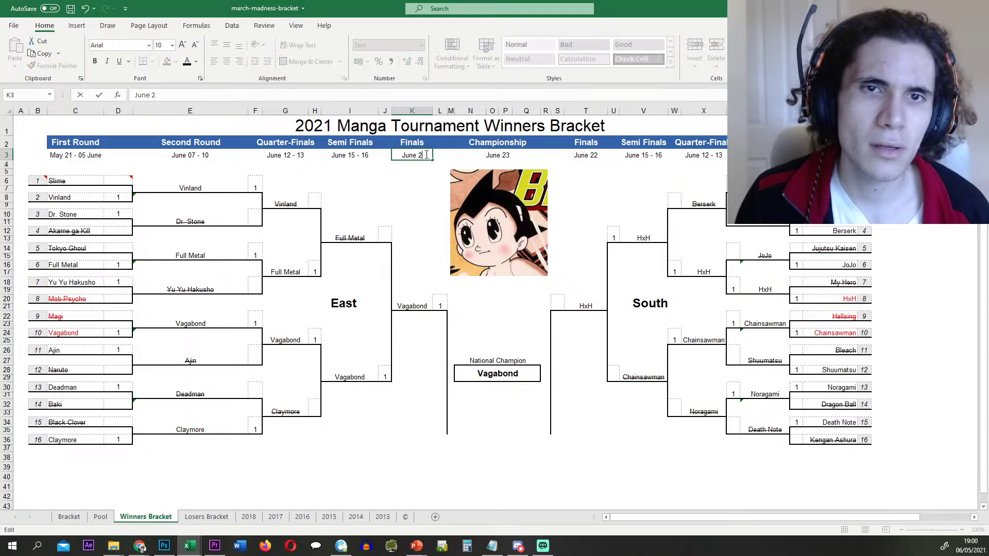
text(18)
key(Return)
- Set the Winners Bracket's Championship date to "June 19"
click(518, 154)
double_click(513, 153)
key(BackSpace)
key(BackSpace)
text(19)
key(Return)
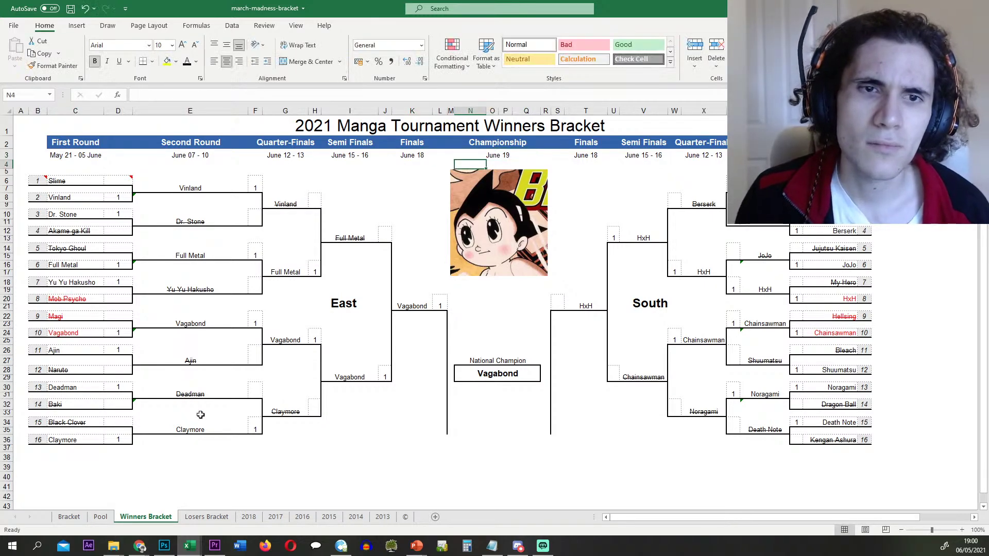
- On the Losers Bracket sheet, set the start day of the First Round to June 21
click(206, 516)
click(67, 156)
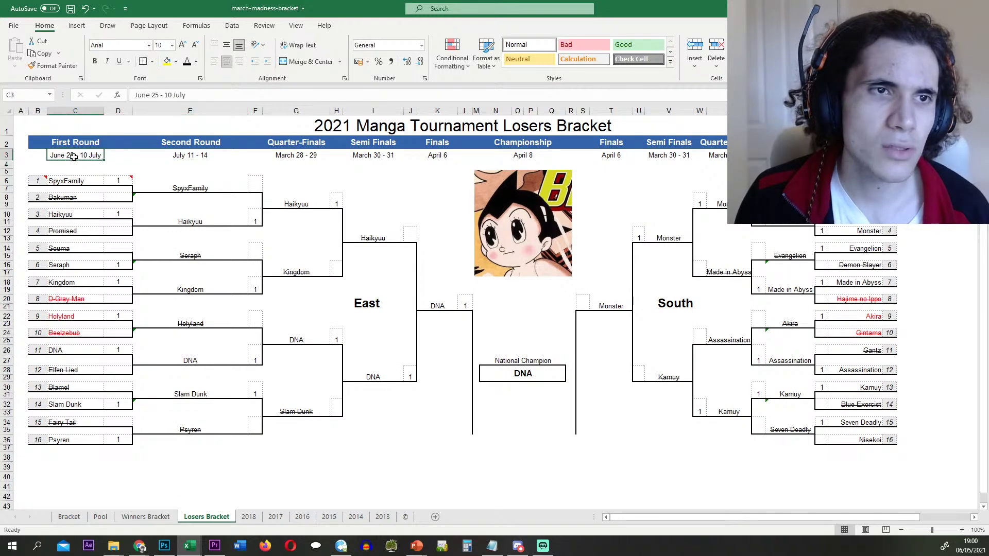
double_click(72, 155)
key(BackSpace)
key(BackSpace)
text(21)
key(Return)
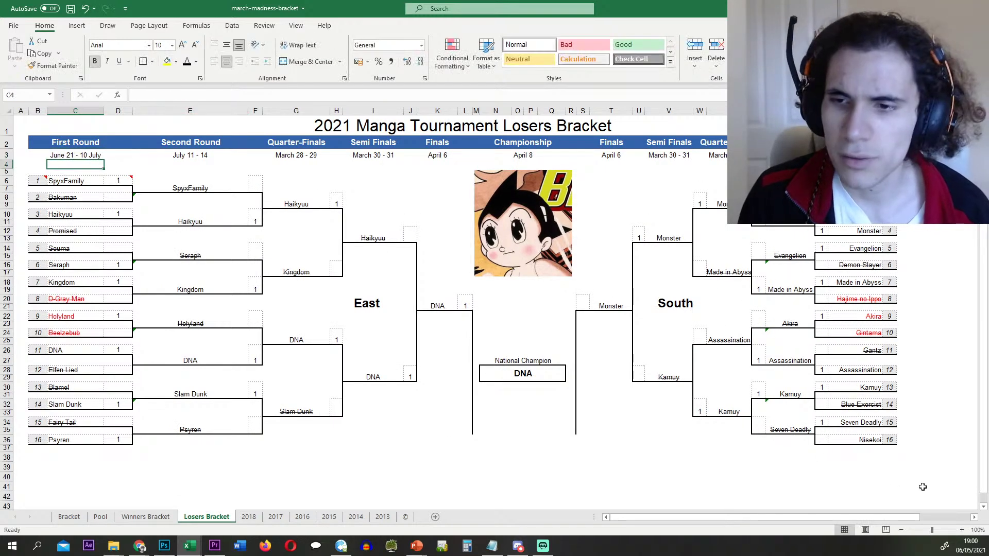
- Count the days from June 21 to June 30 in the system calendar
click(964, 545)
click(973, 229)
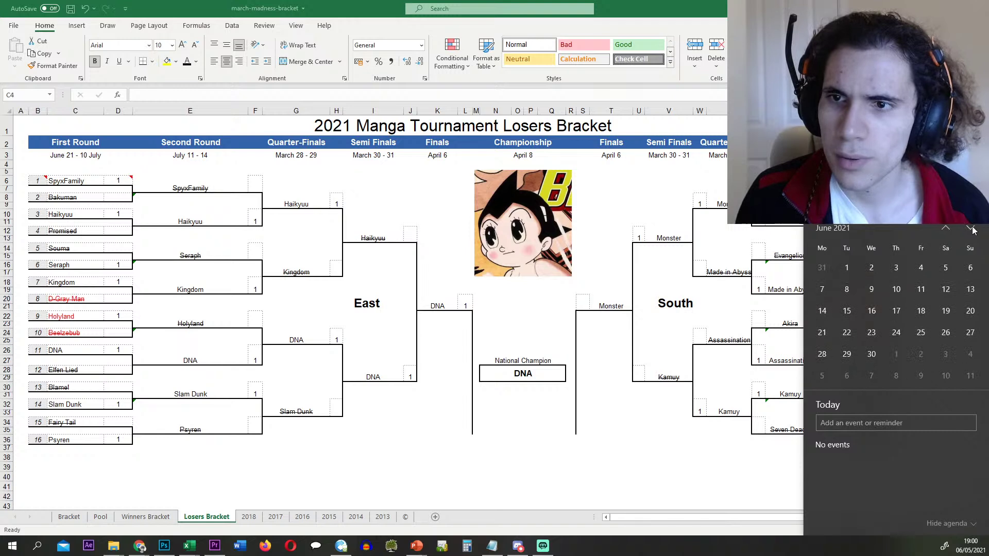
click(824, 332)
click(847, 332)
click(871, 332)
click(896, 332)
click(921, 332)
click(946, 332)
click(970, 333)
click(822, 353)
click(847, 354)
click(871, 354)
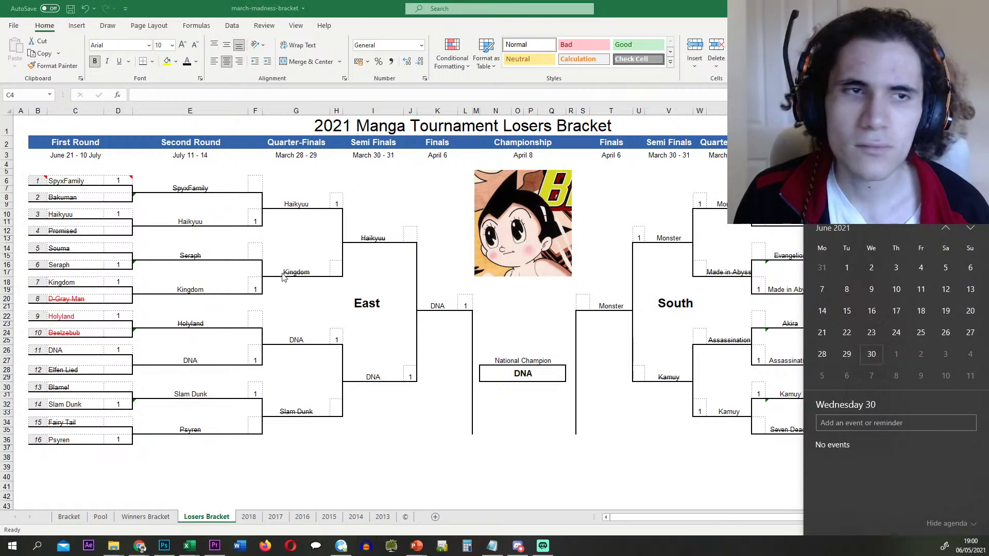
click(84, 163)
- Continue counting the days from July 1 to July 6 in the system calendar
click(970, 546)
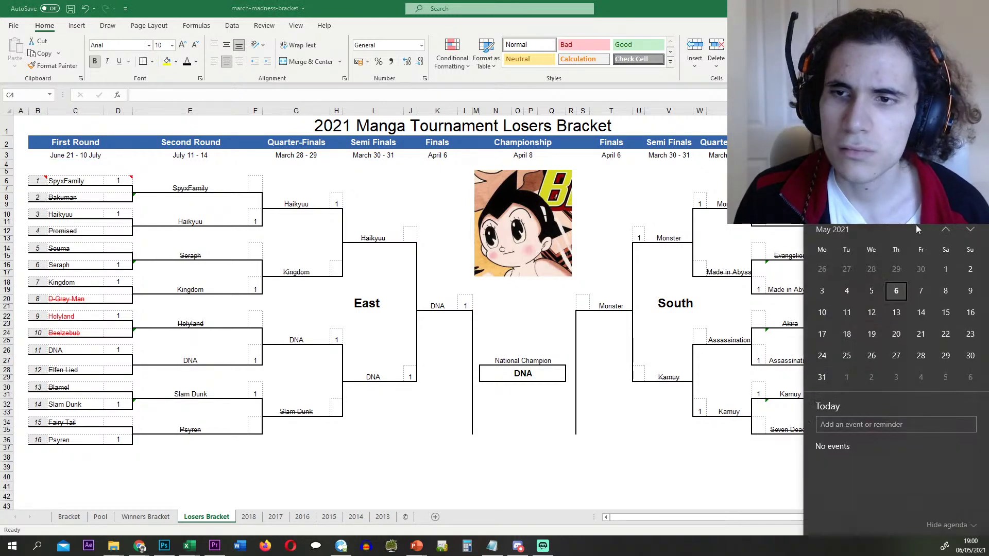
click(971, 228)
click(897, 354)
click(921, 354)
click(970, 354)
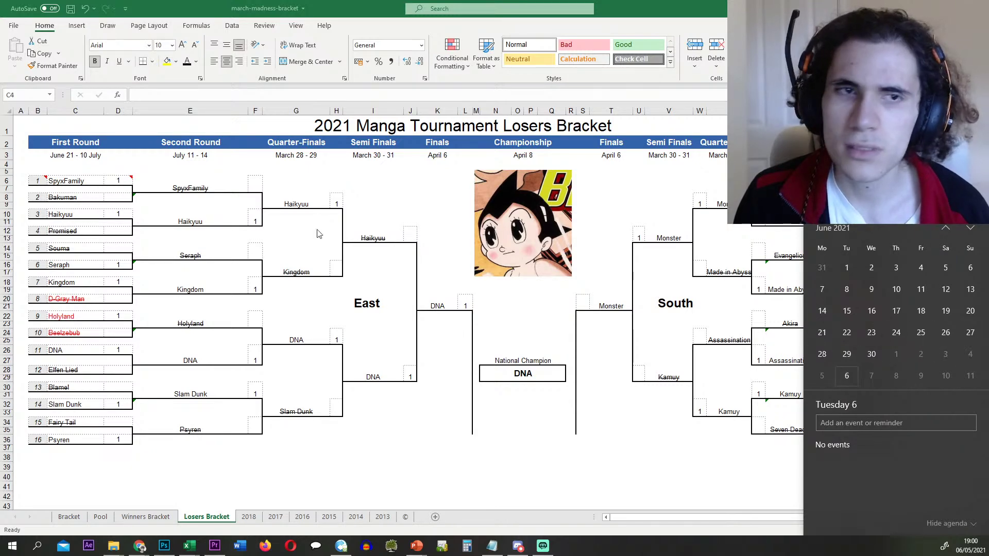
- Set the end date of the Losers Bracket's First Round to "06 July"
click(85, 153)
click(85, 154)
double_click(91, 157)
key(BackSpace)
key(BackSpace)
text(06)
key(Return)
- Set the Losers Bracket's Second Round dates to "July 08 - 11"
click(200, 156)
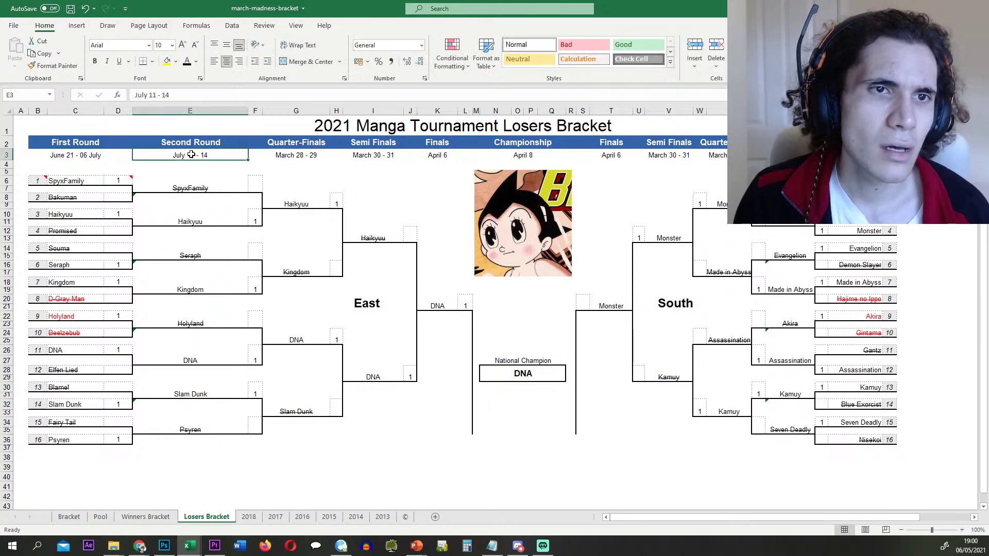
double_click(200, 156)
key(BackSpace)
key(BackSpace)
text(08)
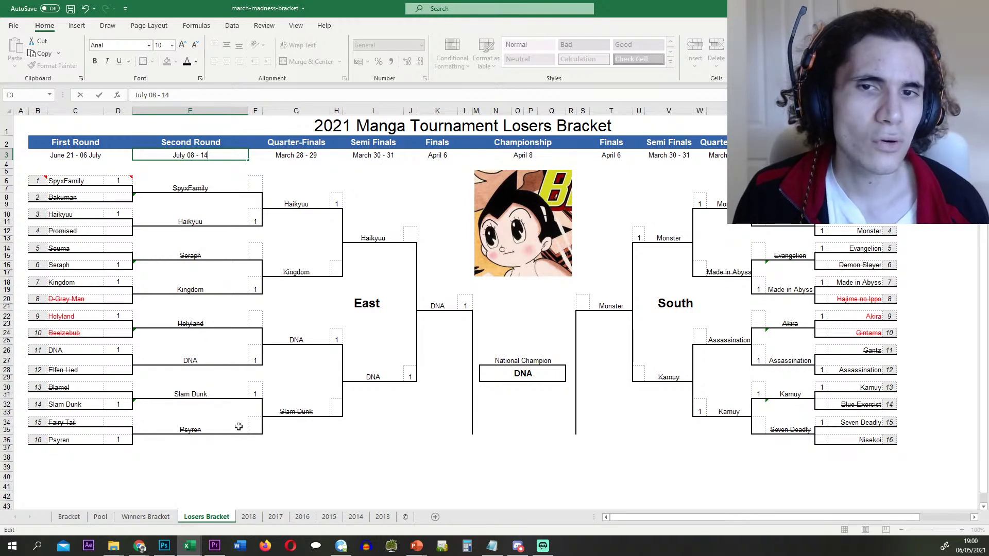
key(BackSpace)
key(BackSpace)
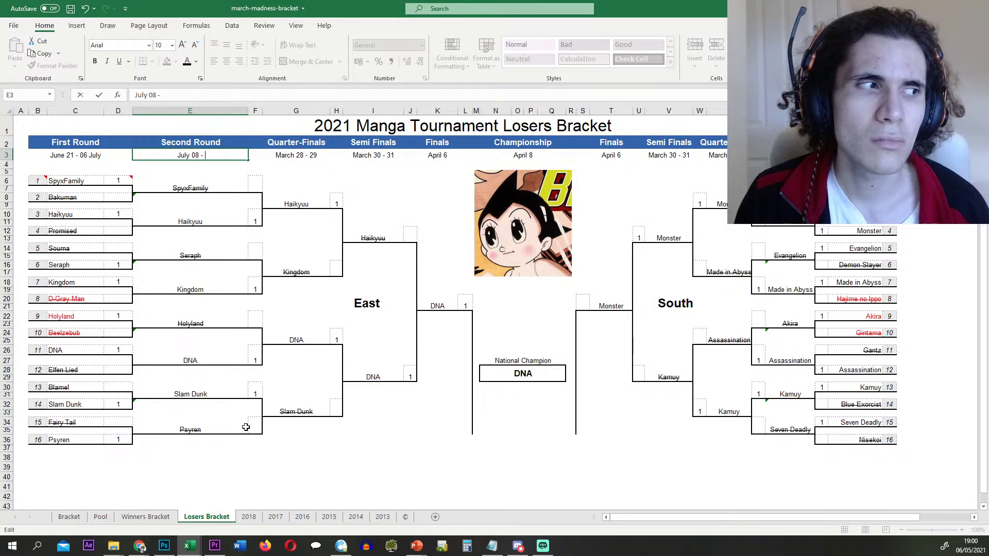
text(11)
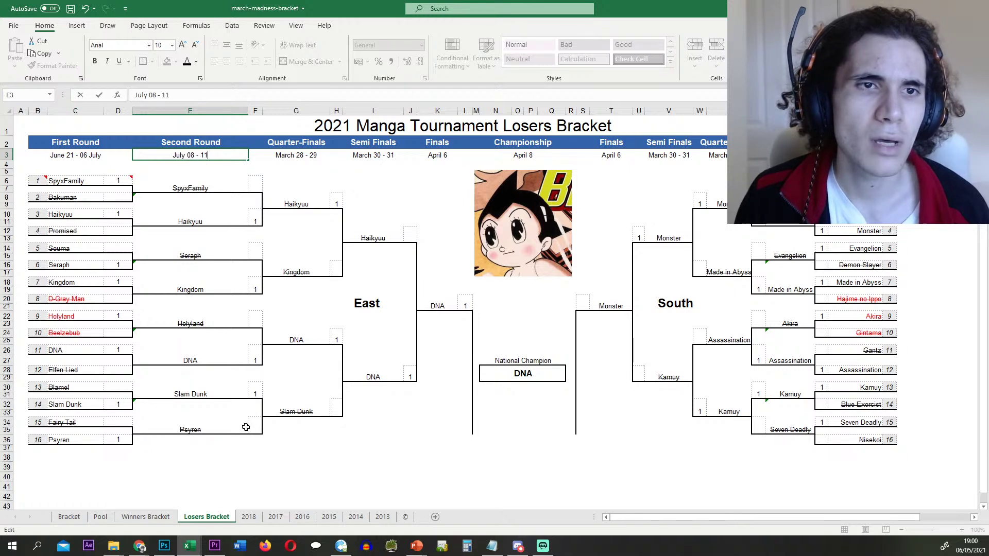
key(Return)
- Set the Losers Bracket's Quarter-Finals dates to "July 13 - 14"
double_click(303, 157)
key(BackSpace)
key(BackSpace)
text(13)
key(BackSpace)
key(BackSpace)
key(BackSpace)
key(BackSpace)
key(BackSpace)
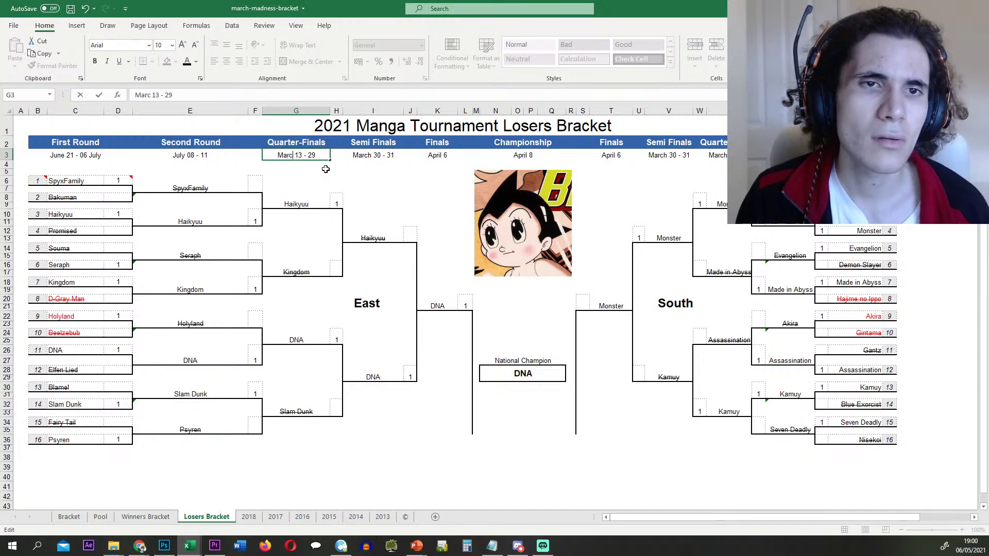
text(July)
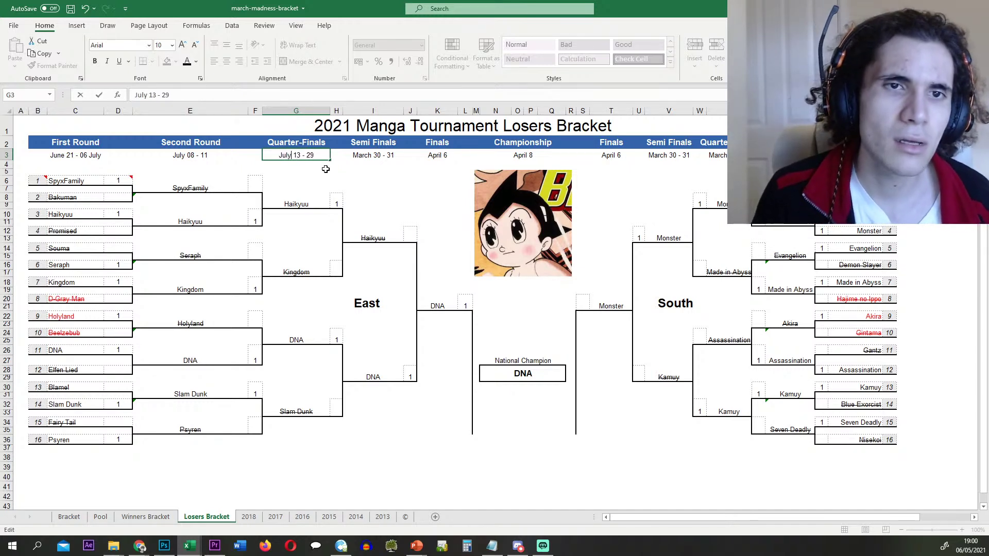
key(Delete)
key(Delete)
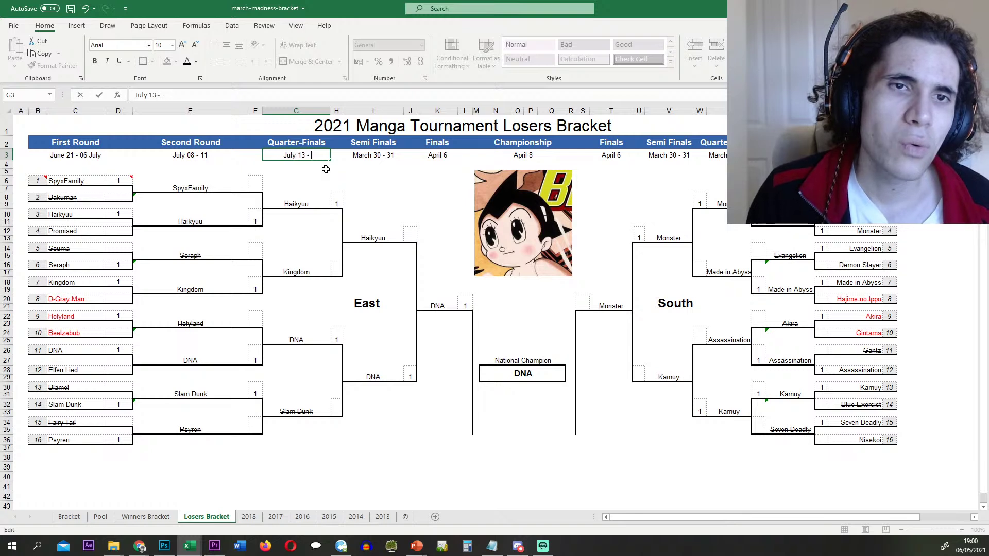
text(14)
key(Return)
- Set the Losers Bracket's Semi Finals dates to "July 16 - 17"
click(378, 155)
double_click(377, 155)
drag(373, 155, 334, 158)
text(July)
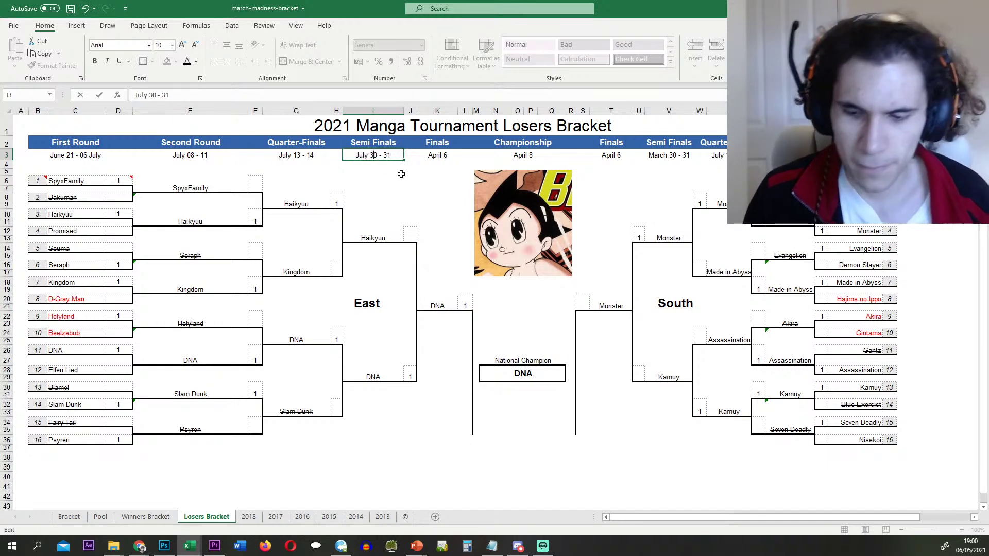
key(BackSpace)
key(Delete)
text(16)
key(BackSpace)
key(BackSpace)
text(17)
key(Return)
- Set the Losers Bracket's Finals date to "July 19" and its Championship date to "July 20"
click(437, 154)
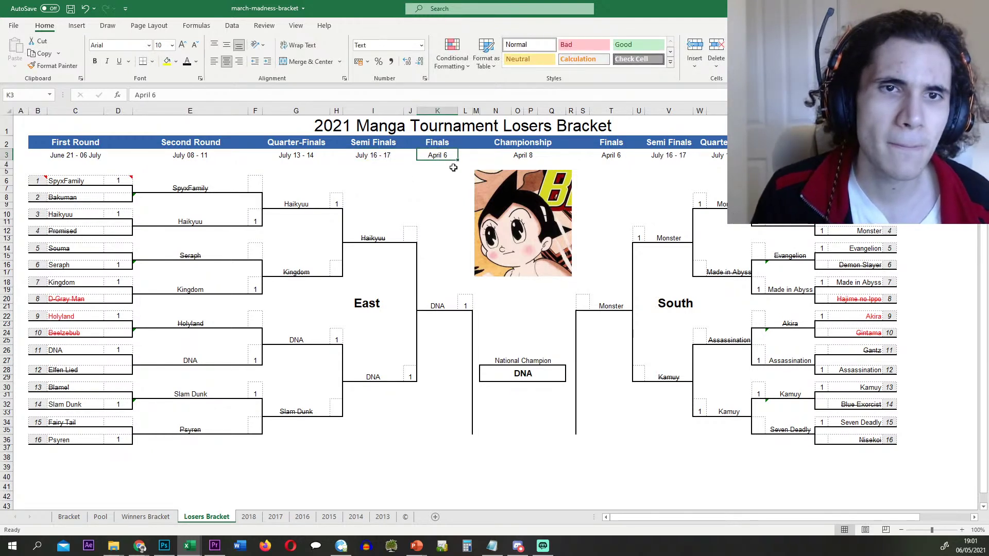
text(July 19)
key(Return)
click(526, 156)
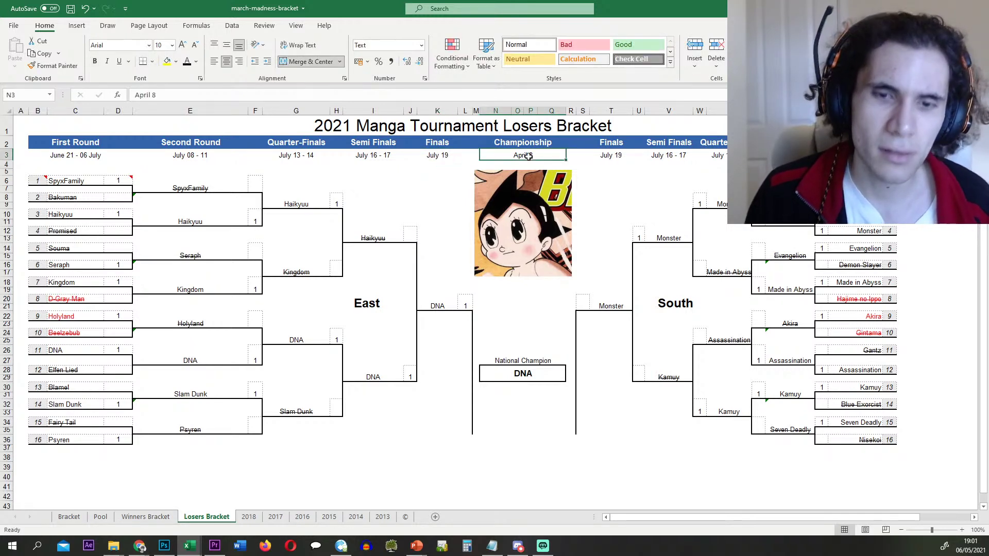
text(July)
key(Return)
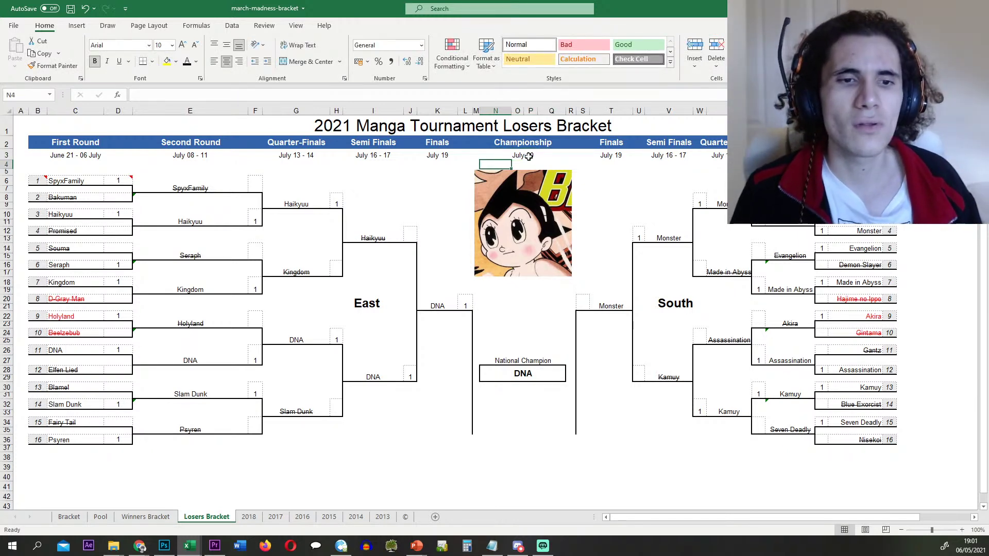
click(529, 156)
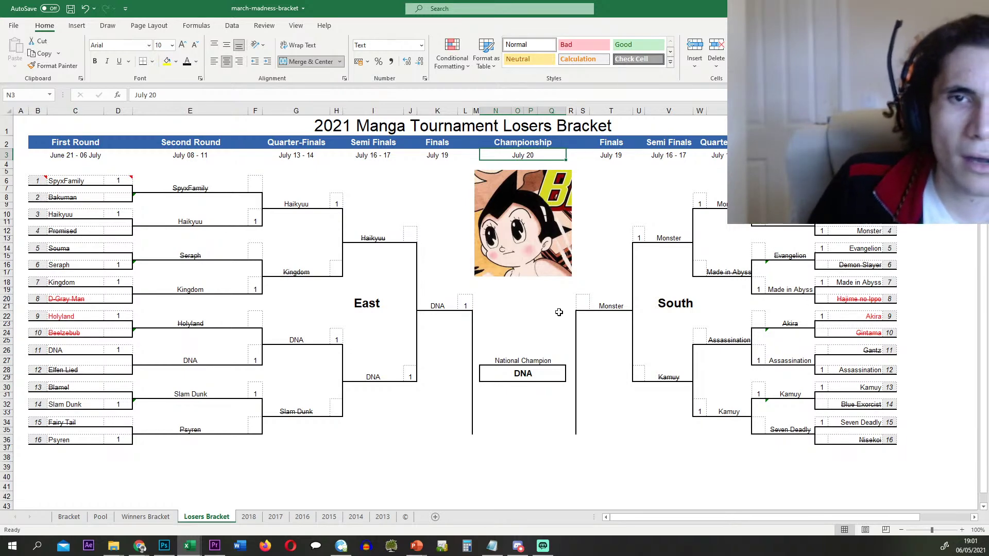
- Check the current month in the system calendar and return to the Losers Bracket sheet
click(970, 546)
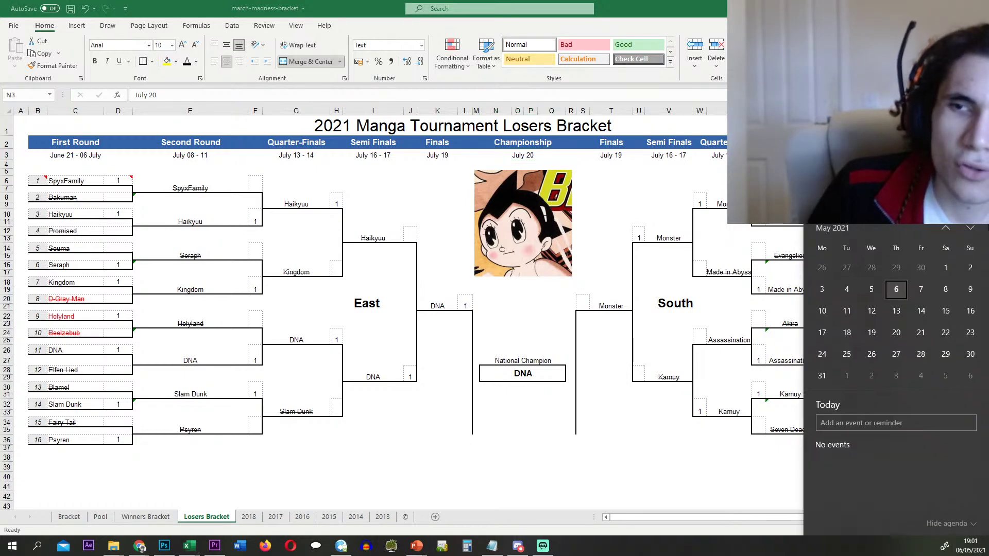
click(487, 337)
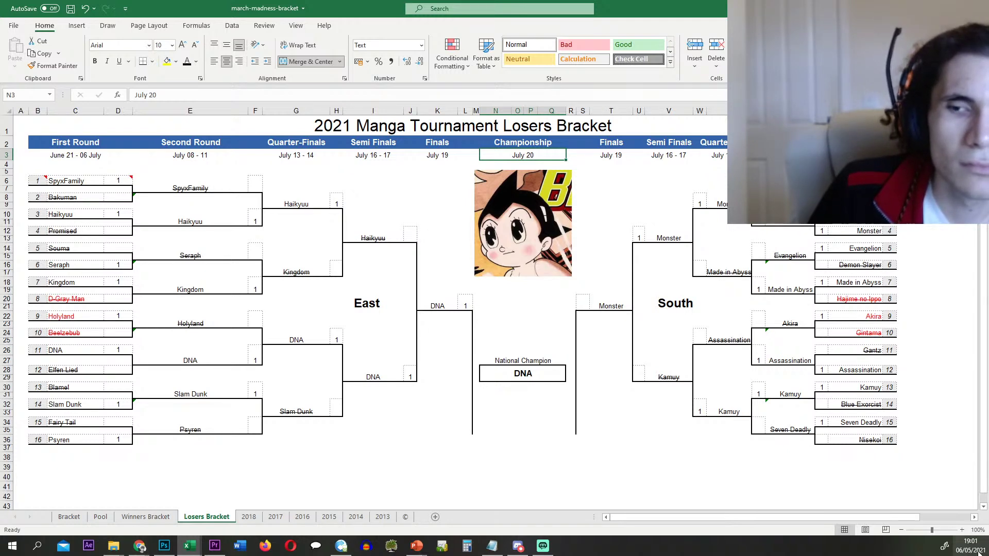
click(522, 439)
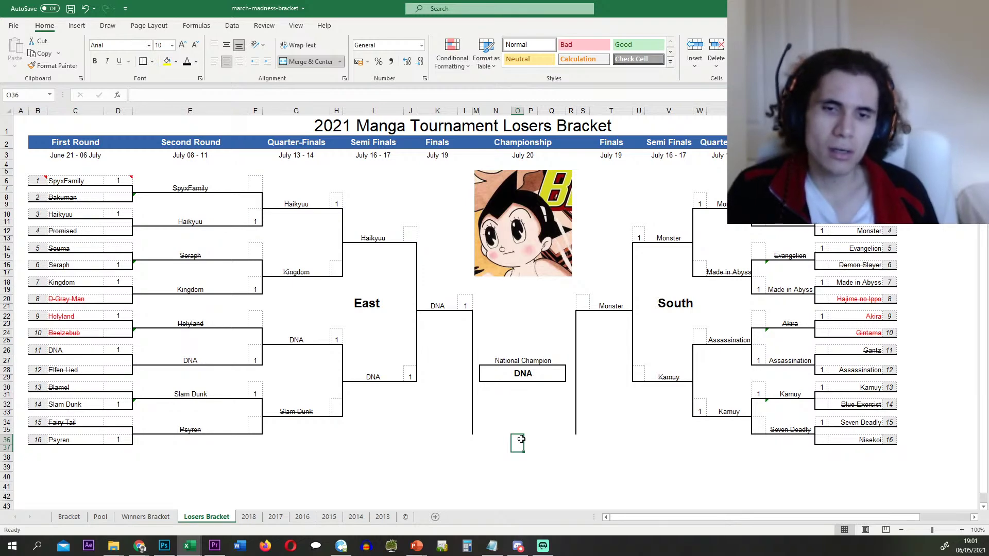
- Switch to Calculator, multiply 8 by 4, divide by 2 and add 12, and close it
click(468, 544)
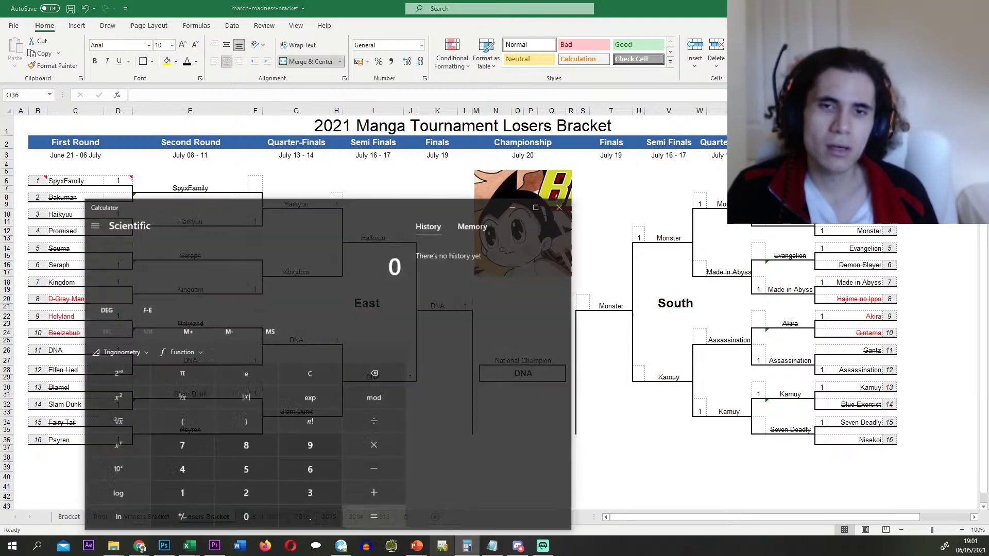
drag(430, 202, 659, 165)
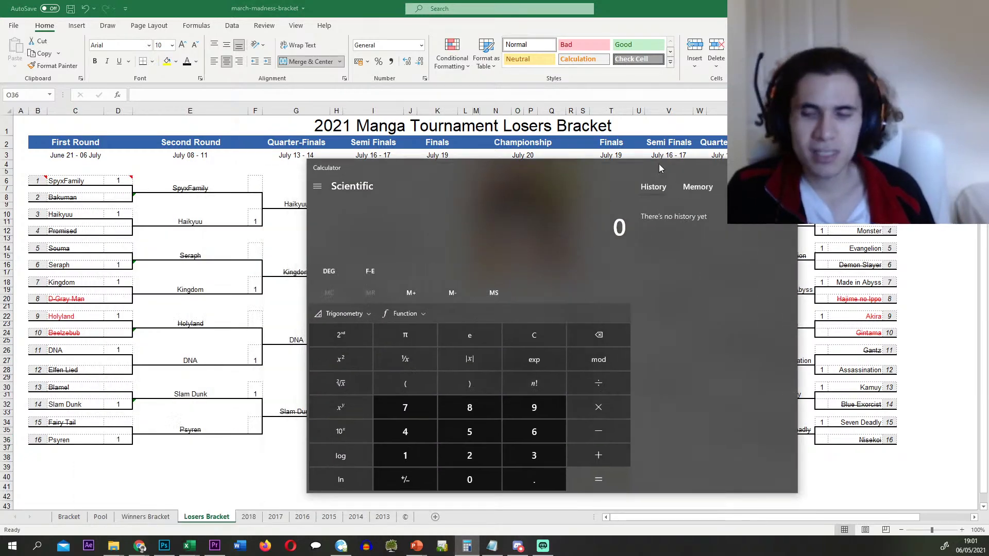
text(8*4)
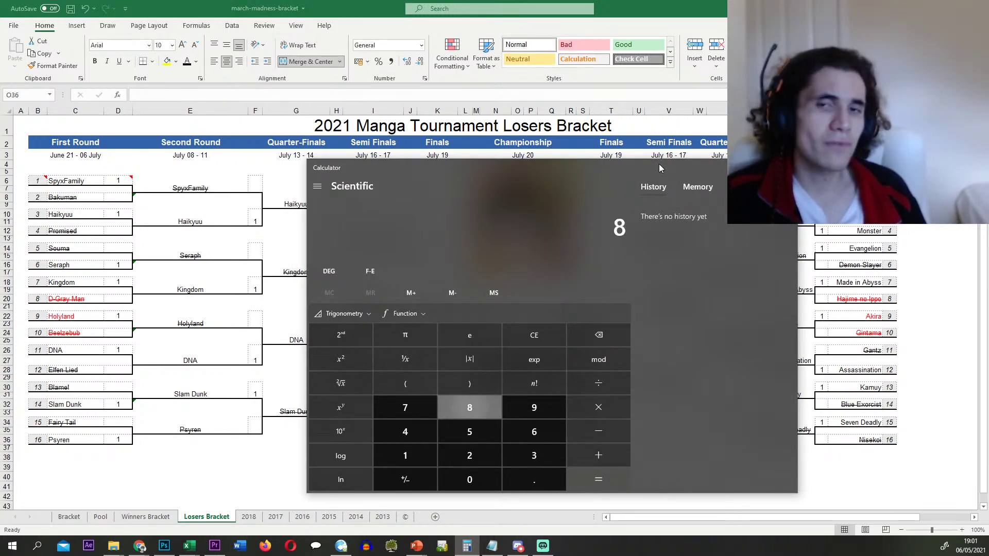
key(Return)
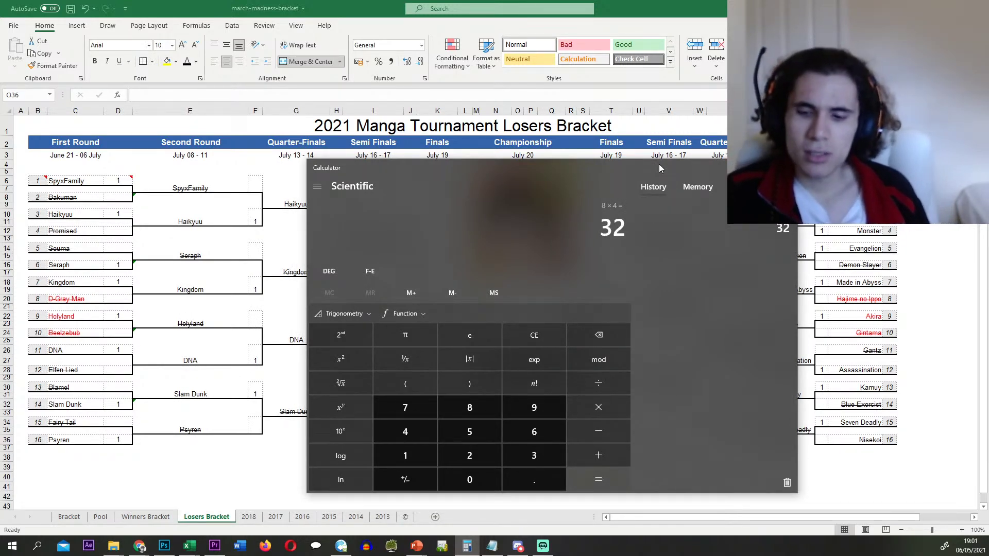
key(slash)
text(2 ÷)
key(Return)
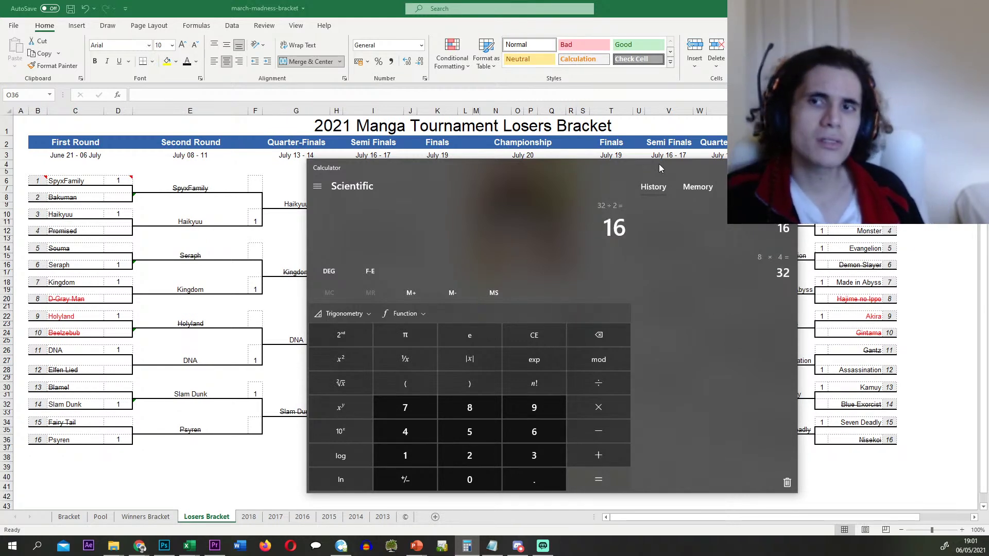
drag(659, 164, 485, 190)
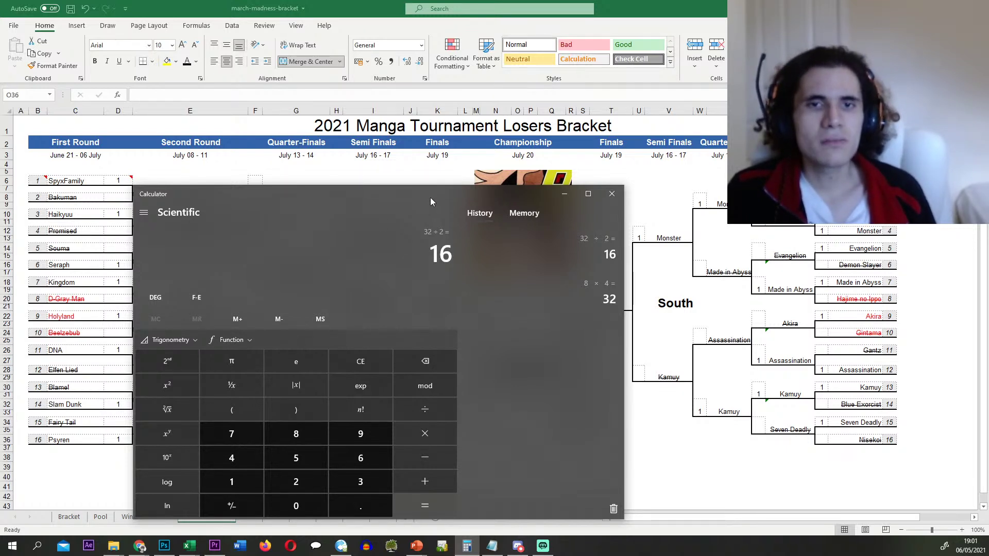
drag(431, 201, 549, 193)
text(+12)
key(Return)
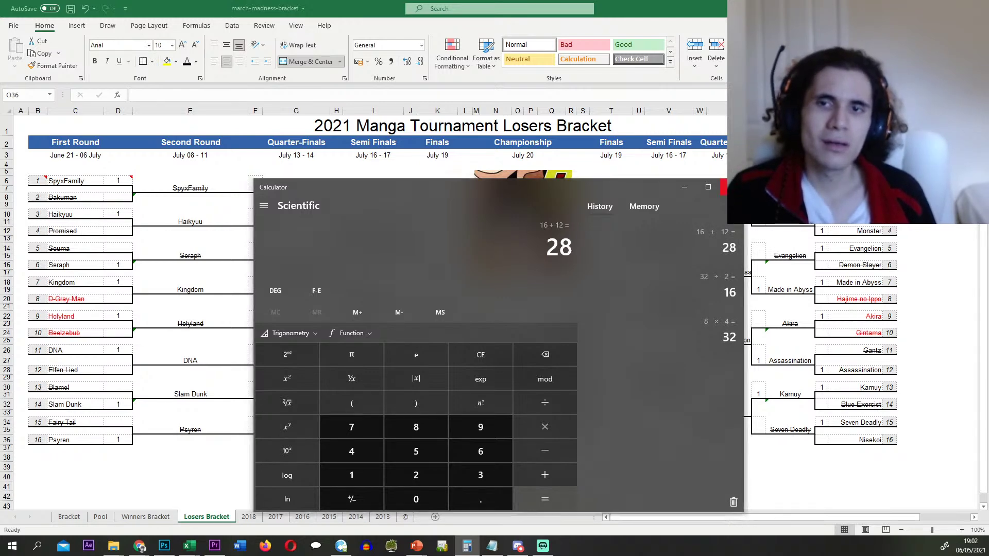
click(732, 187)
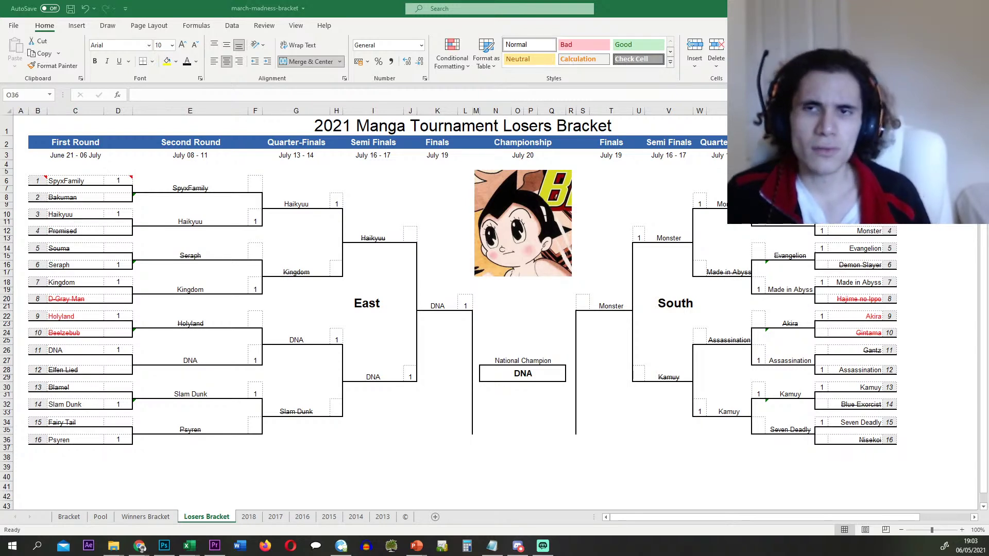
click(714, 129)
click(682, 118)
click(680, 112)
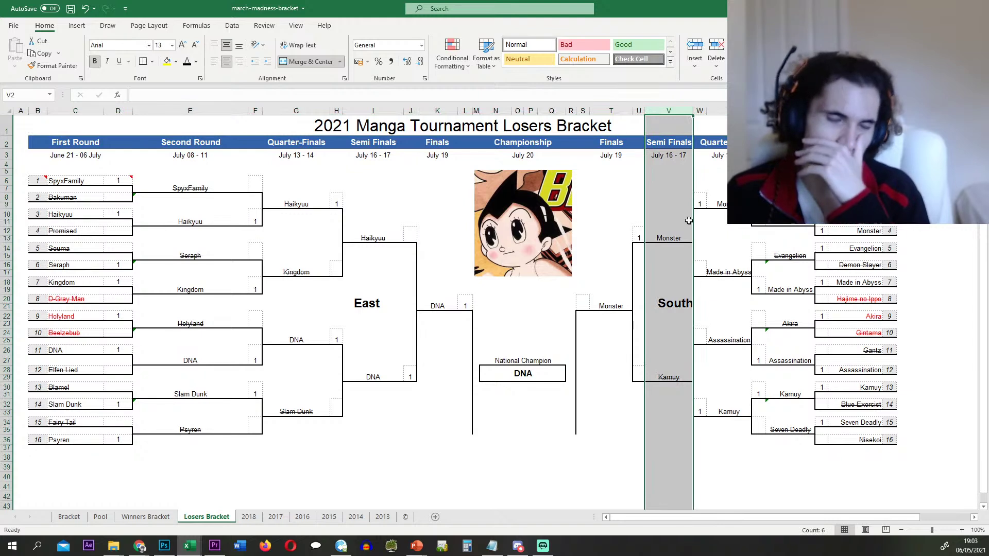
click(688, 220)
click(673, 231)
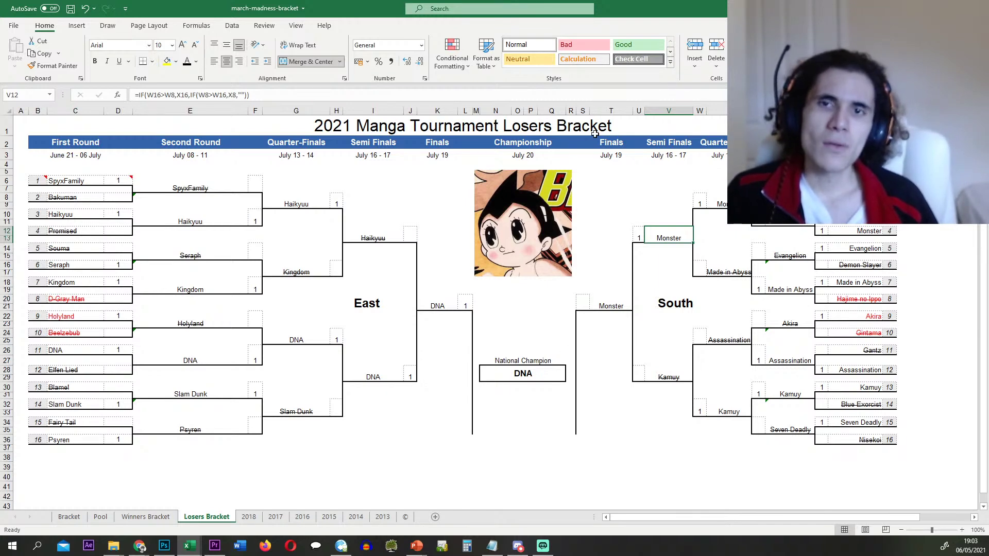
click(608, 143)
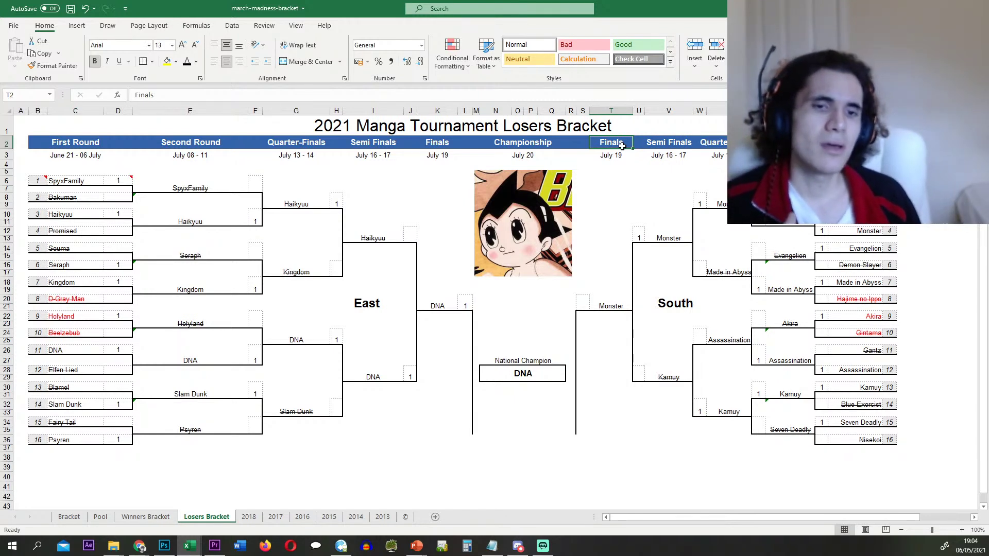
- Try to copy the Losers Bracket content onto the 2018 sheet and undo the paste
click(247, 518)
click(206, 517)
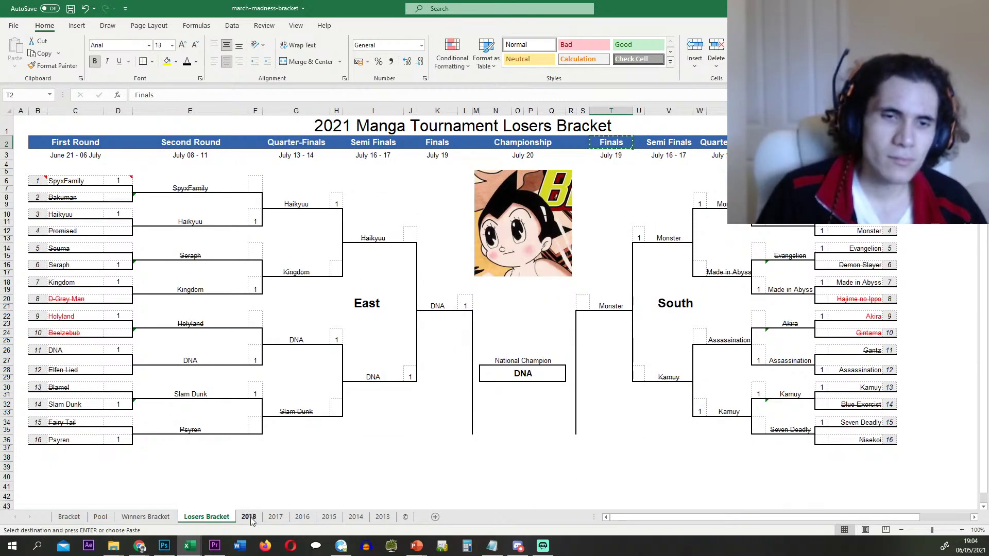
key(ctrl+c)
click(250, 517)
key(ctrl+v)
key(ctrl+z)
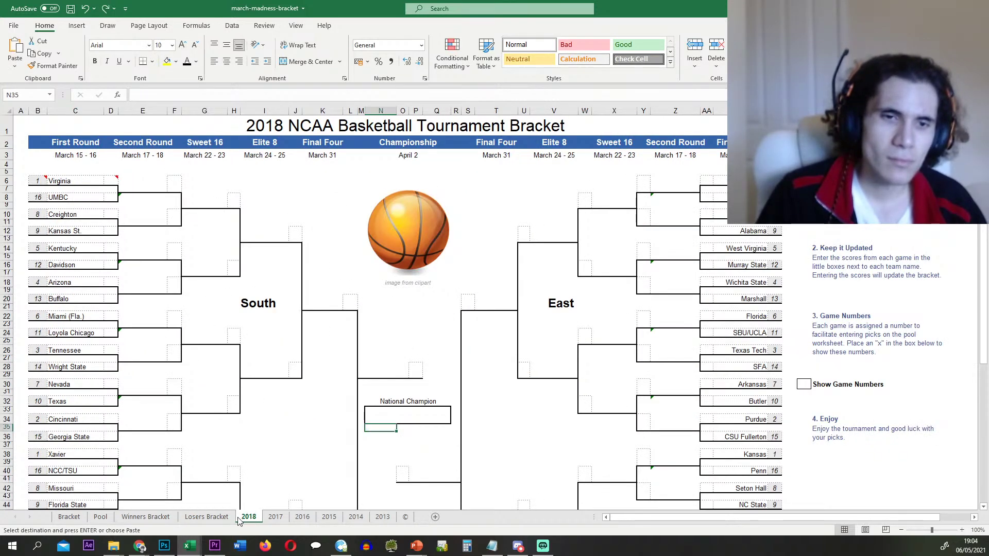
- Duplicate the Losers Bracket sheet within the workbook, placing the copy directly after the original
right_click(226, 517)
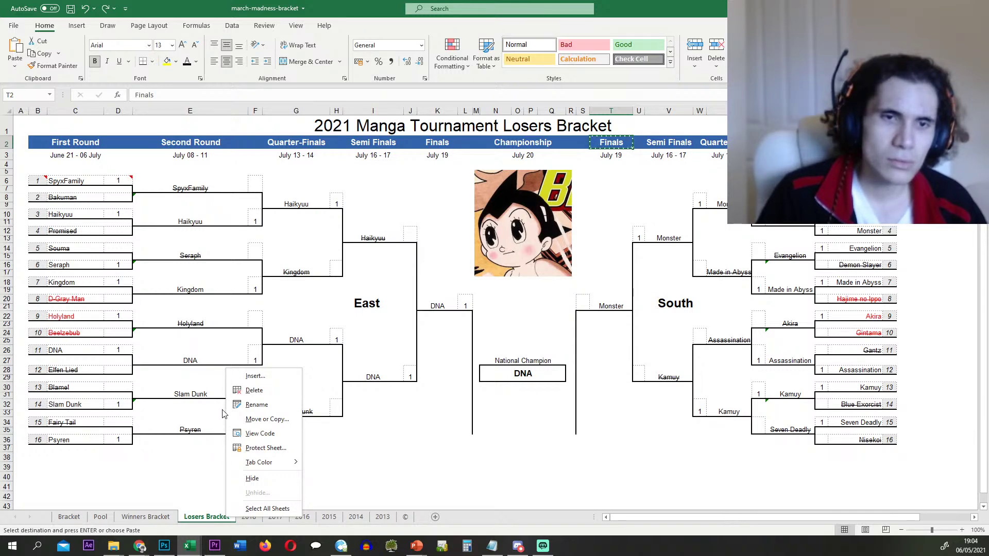
click(266, 420)
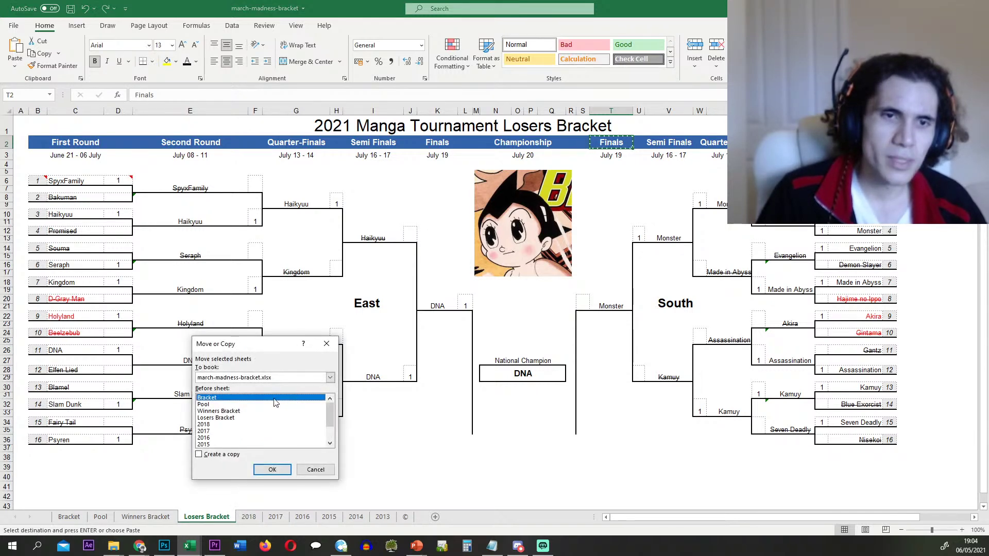
click(199, 454)
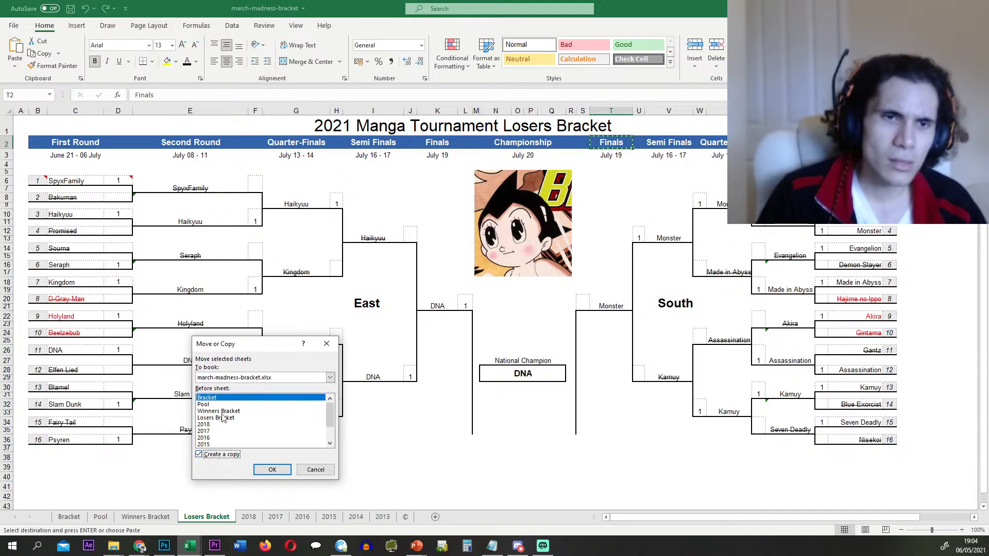
click(225, 411)
click(229, 418)
click(271, 470)
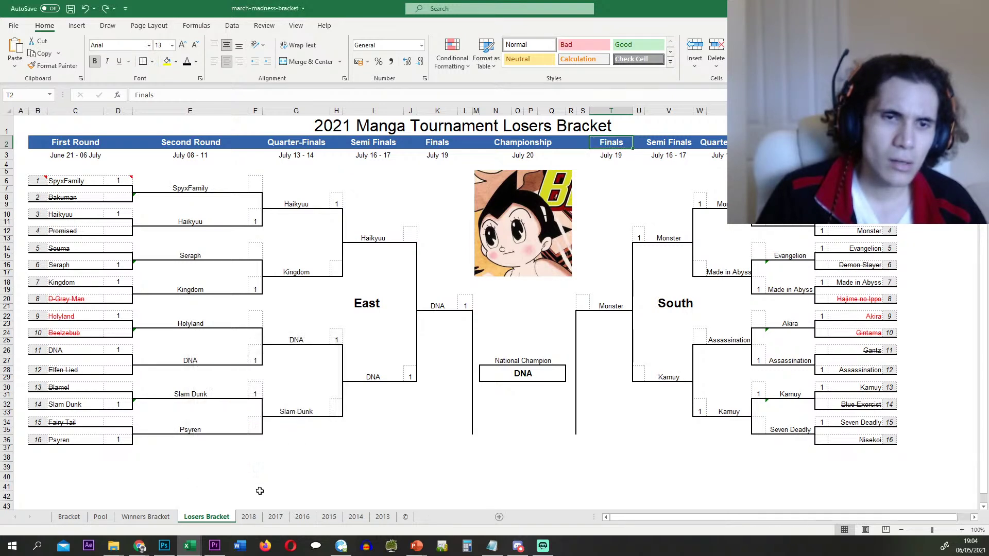
drag(306, 519, 308, 518)
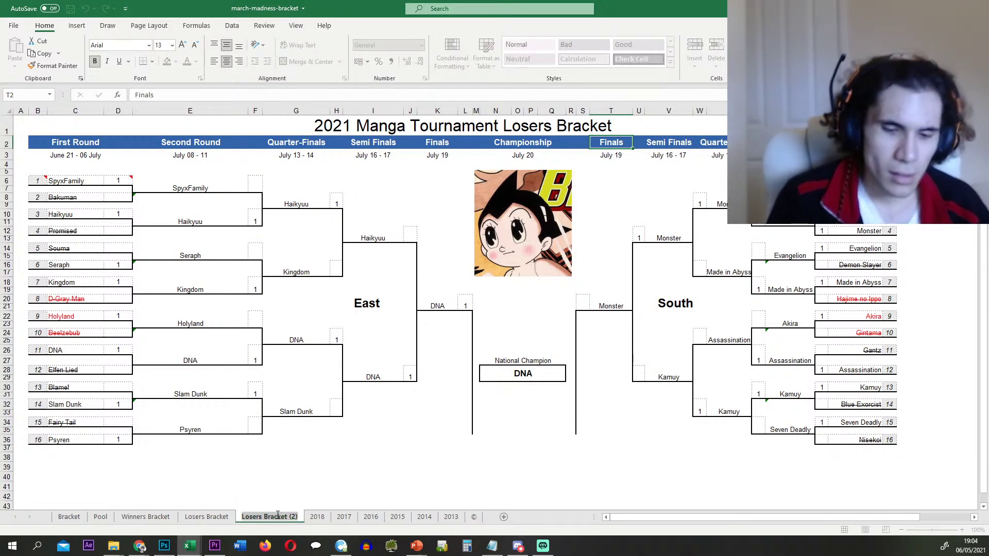
- Rename the duplicated Losers Bracket (2) sheet as Series Bracket
double_click(277, 517)
text(Series)
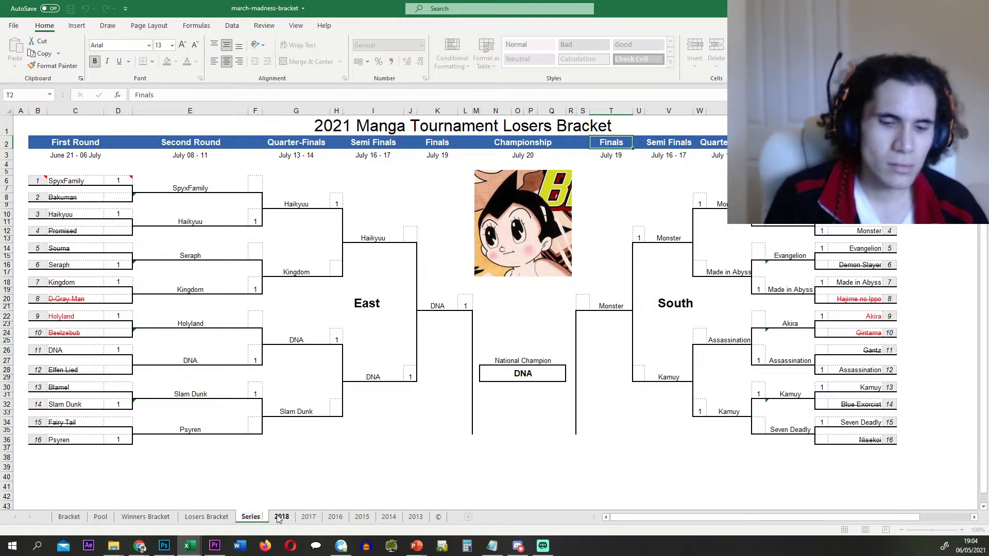
text( Competiti)
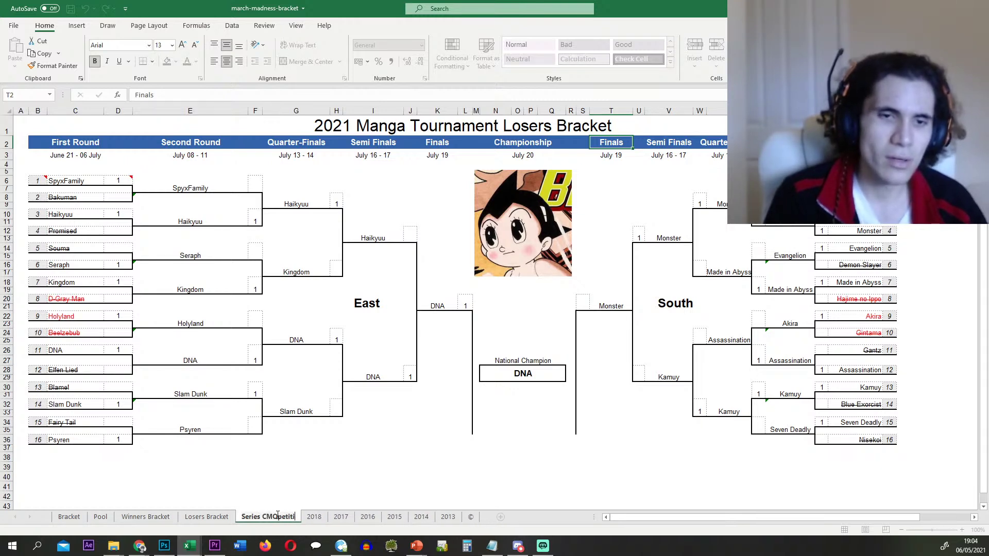
key(BackSpace)
key(BackSpace)
key(BackSpace)
key(BackSpace)
key(BackSpace)
key(BackSpace)
key(BackSpace)
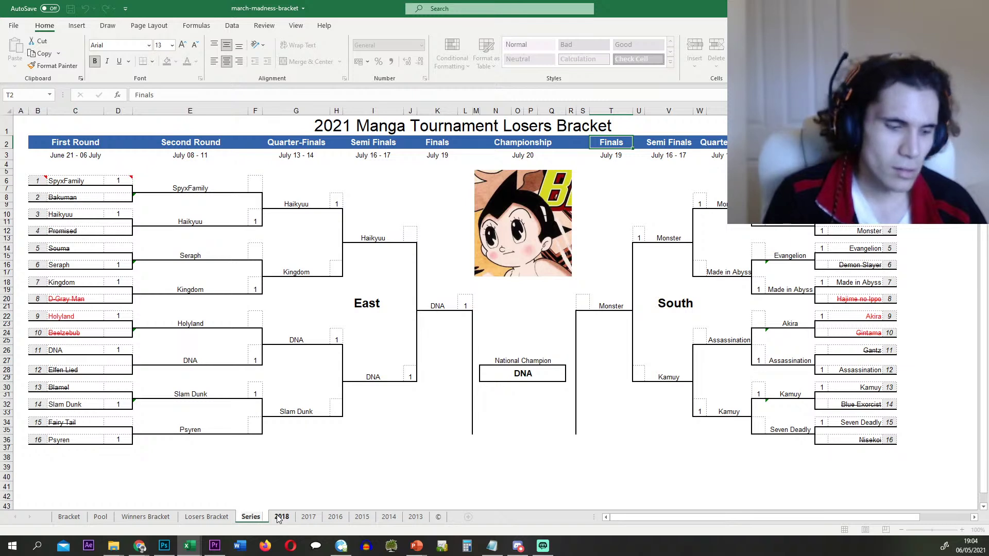
text(Bracket)
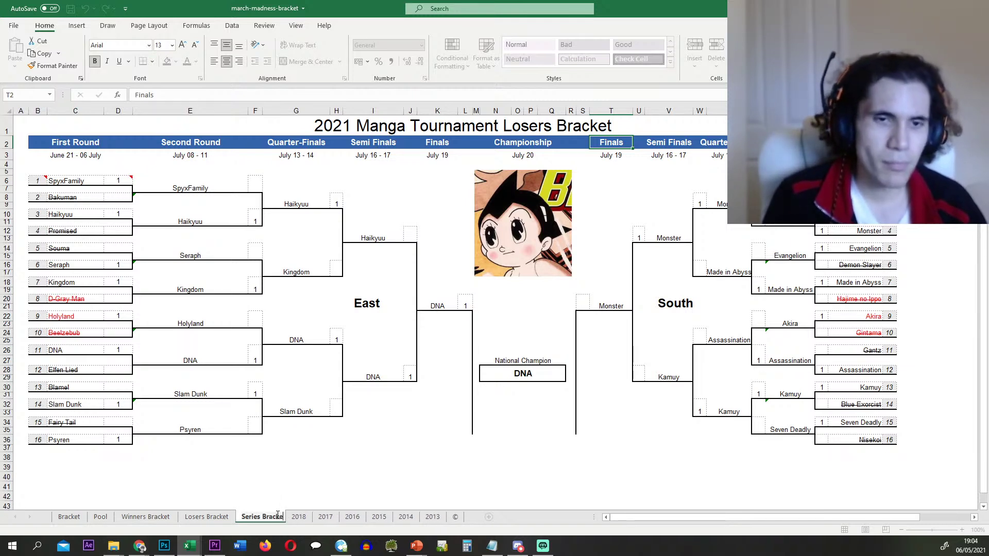
key(Return)
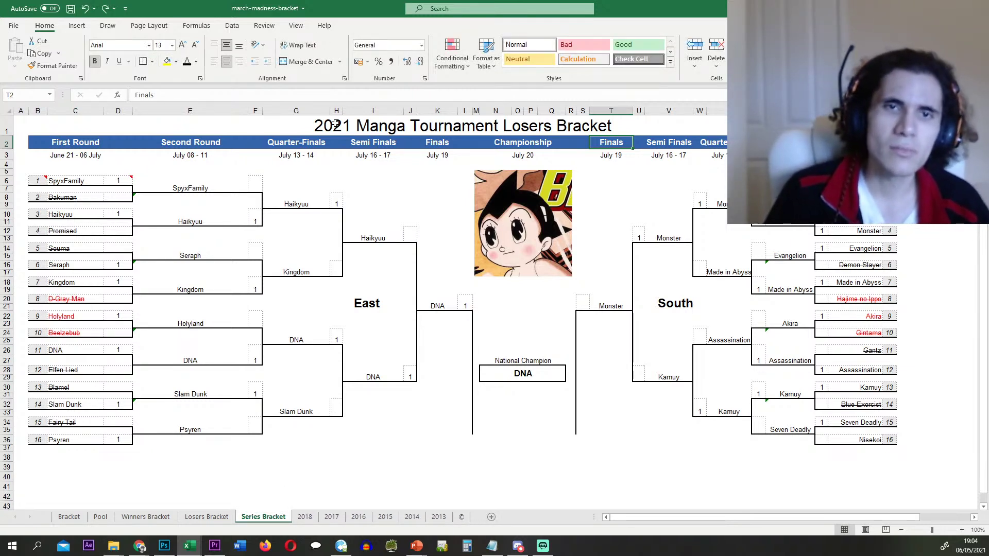
- Delete the First Round columns, including seeds and scores, from both sides of the Series Bracket sheet
key(Up)
click(239, 208)
click(80, 182)
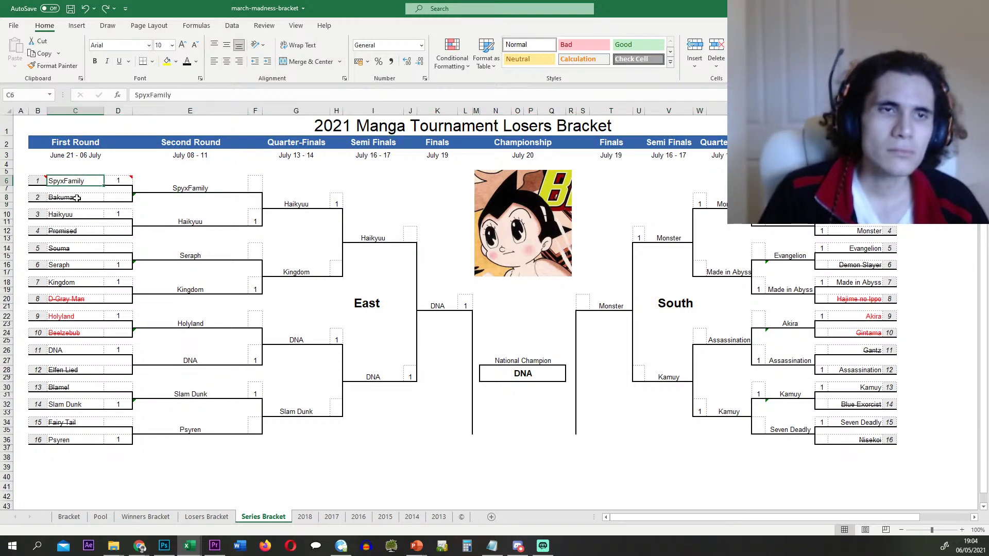
drag(74, 110, 120, 109)
right_click(120, 108)
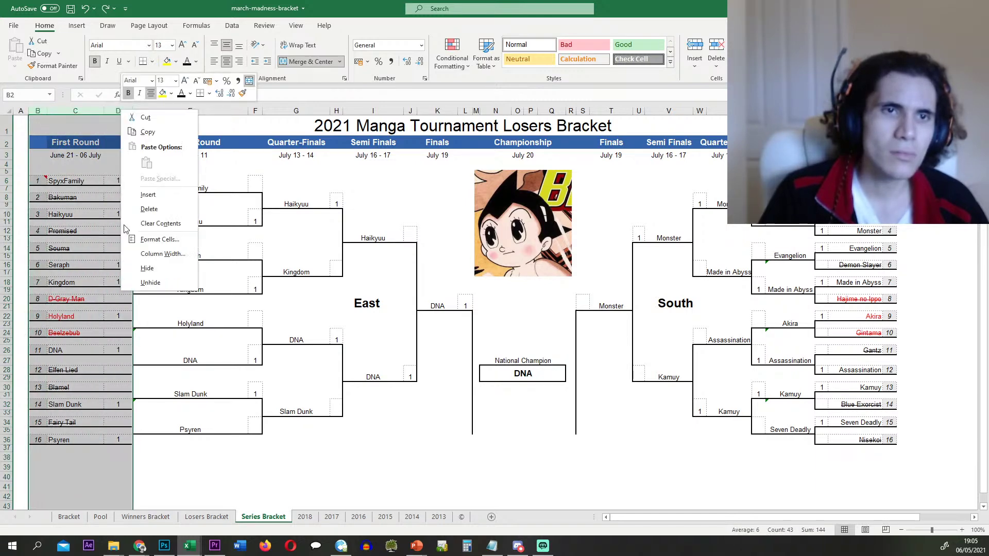
click(132, 211)
click(87, 185)
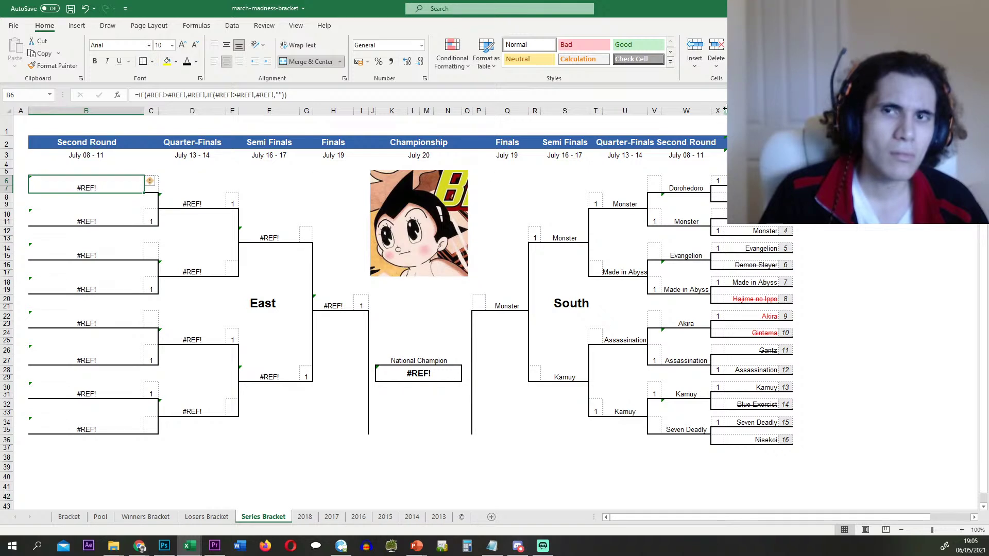
drag(716, 110, 785, 111)
right_click(785, 110)
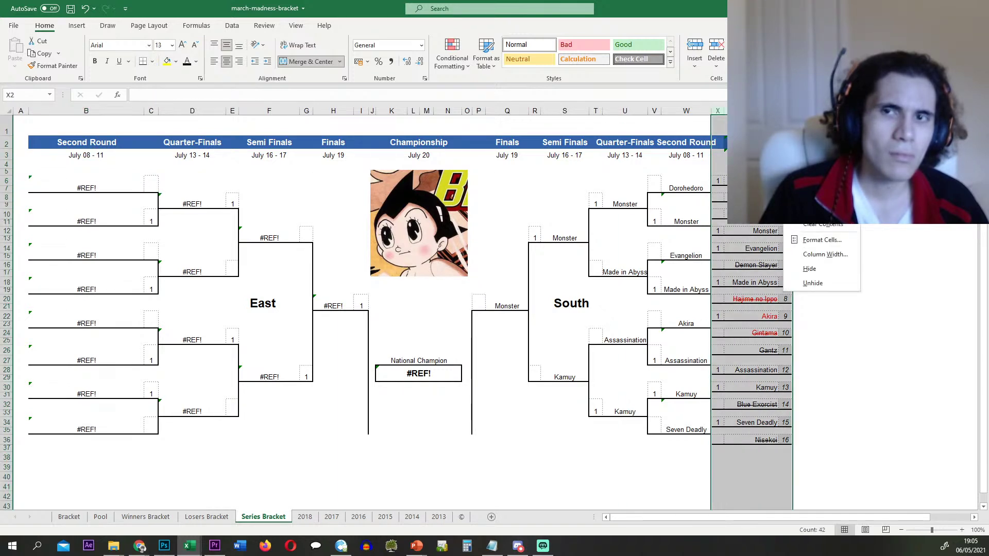
click(802, 212)
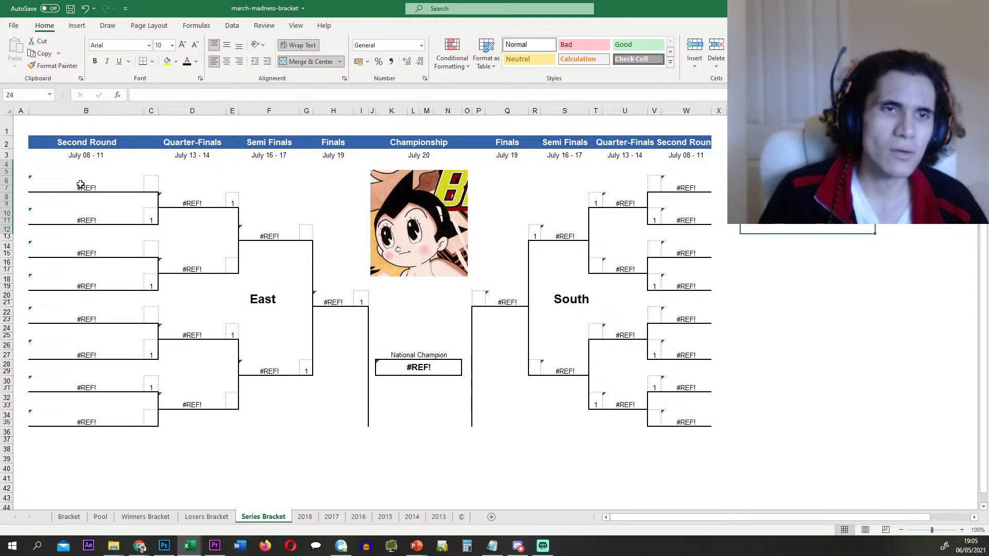
- Replace the first two East Second Round entries in B6 and B10 with Slam Dunk and DNA
click(85, 186)
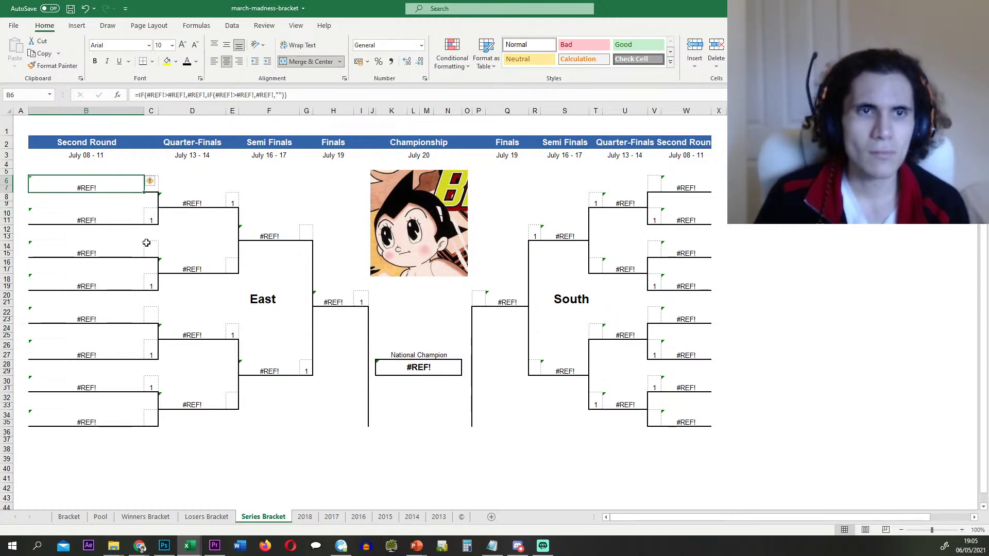
key(Delete)
key(Down)
key(Down)
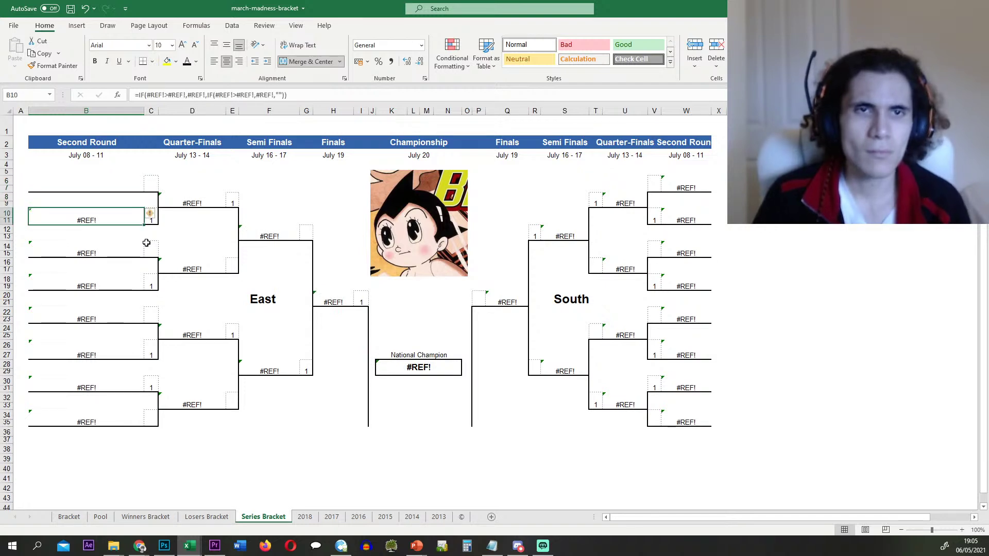
key(Up)
key(Up)
text(Slam )
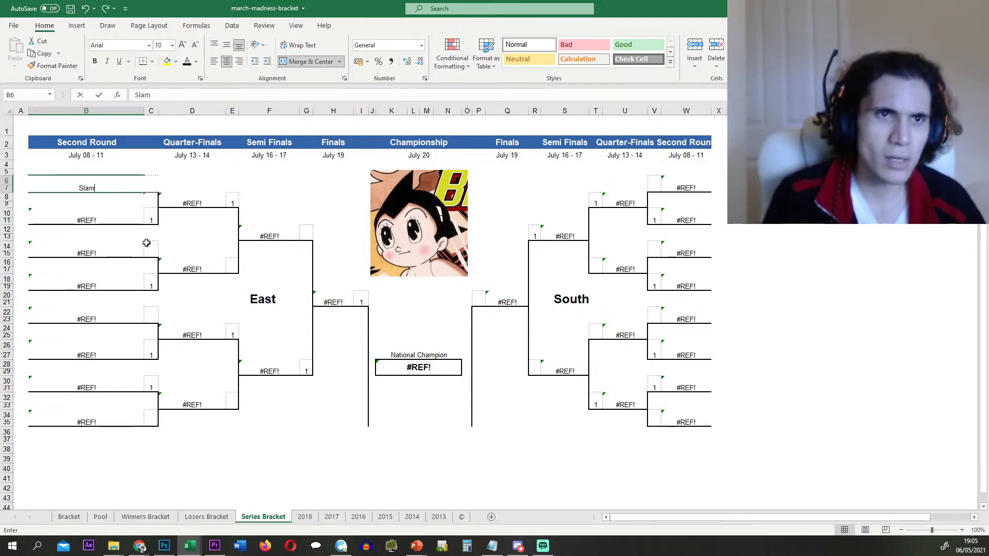
text(Dunk)
key(Return)
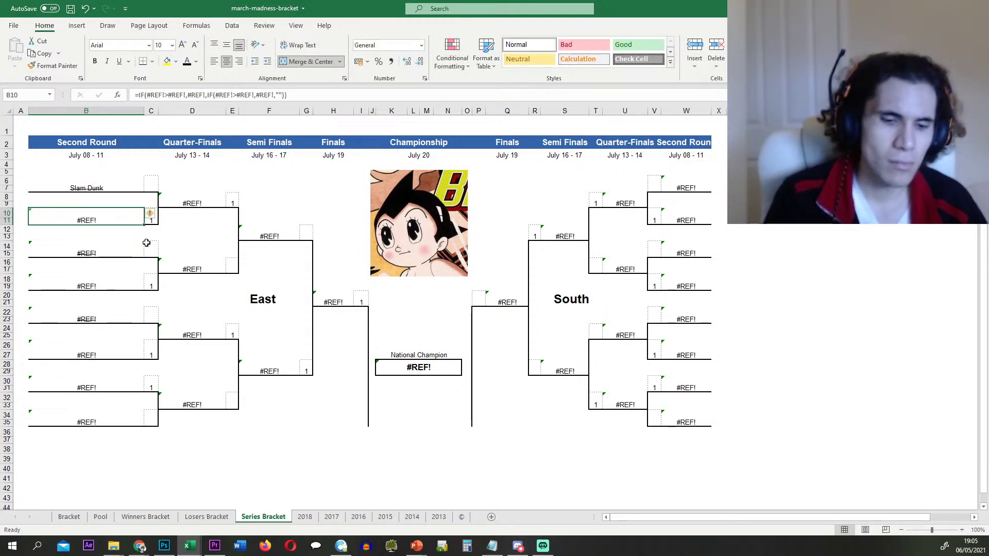
text(DNA)
key(Return)
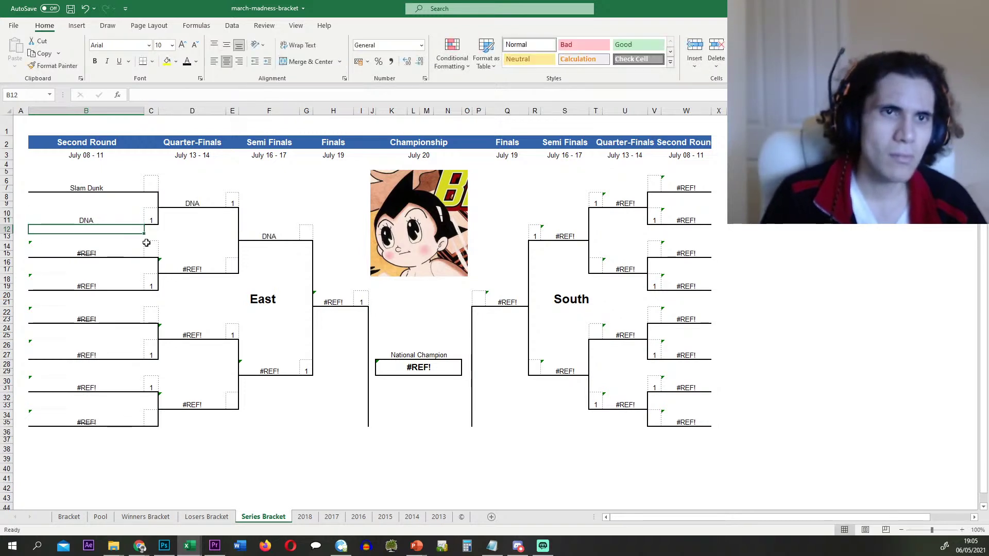
- Set Slam Dunk's Second Round score to 0
key(Up)
key(Right)
key(Right)
key(Left)
key(Up)
key(Up)
key(Up)
text(0)
key(Return)
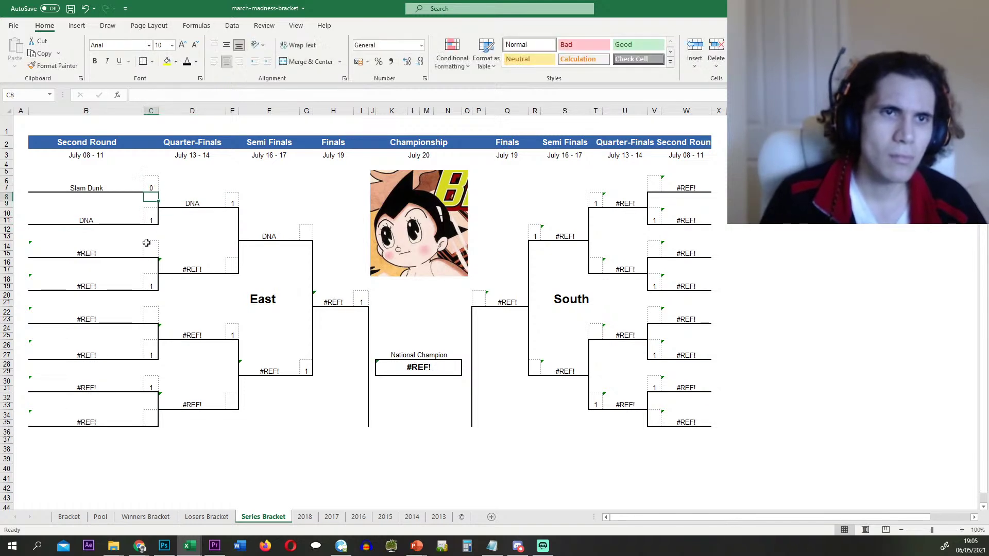
- Undo the Slam Dunk, DNA and score entries while keeping the First Round columns deleted on both sides
key(Right)
key(Left)
key(Up)
key(Left)
key(Down)
key(Down)
key(Down)
key(ctrl+z)
key(ctrl+z)
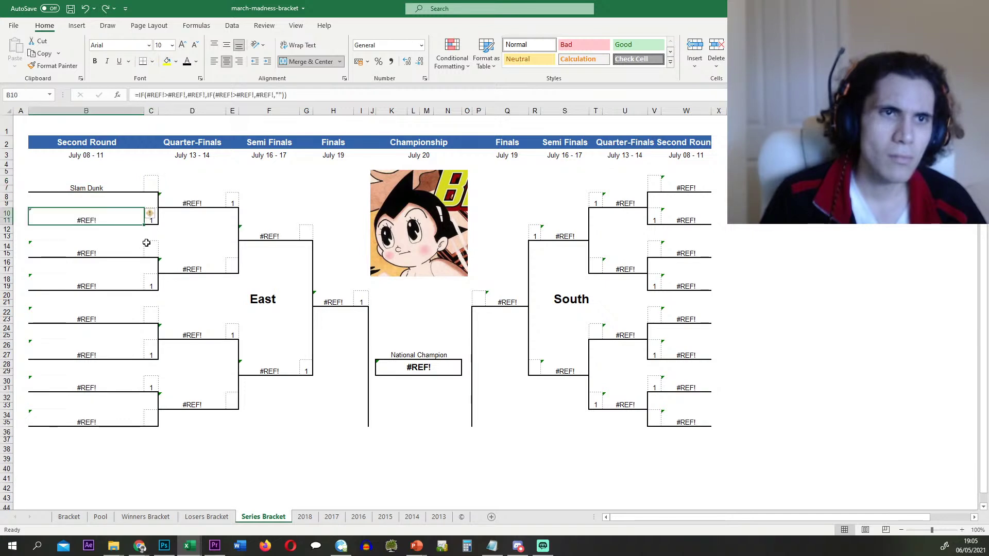
key(ctrl+z)
key(ctrl+z)
key(ctrl+z)
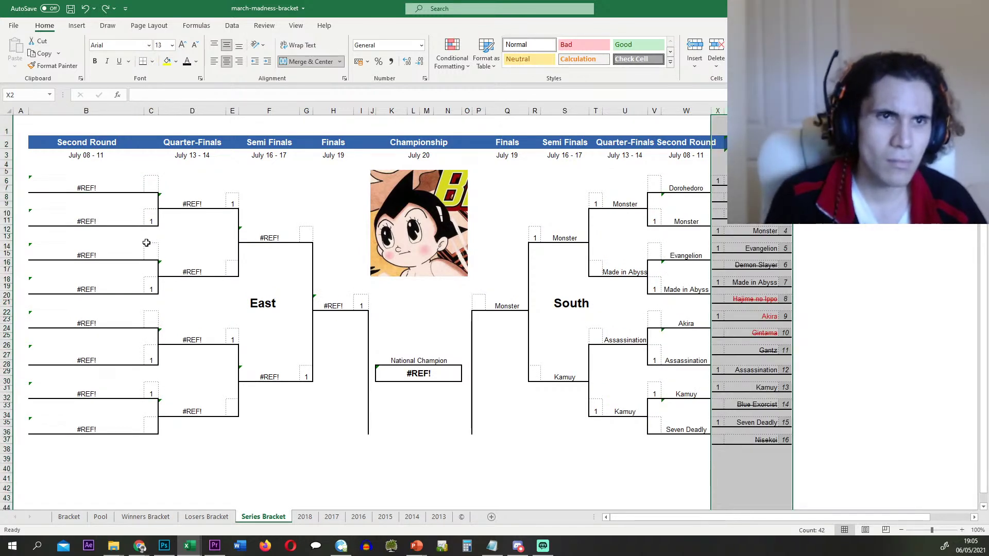
key(ctrl+z)
- Test the placeholder text asdsad in cell B6, check the linked Quarter-Finals formula in D8, and undo the entry
click(93, 189)
text(asdsad)
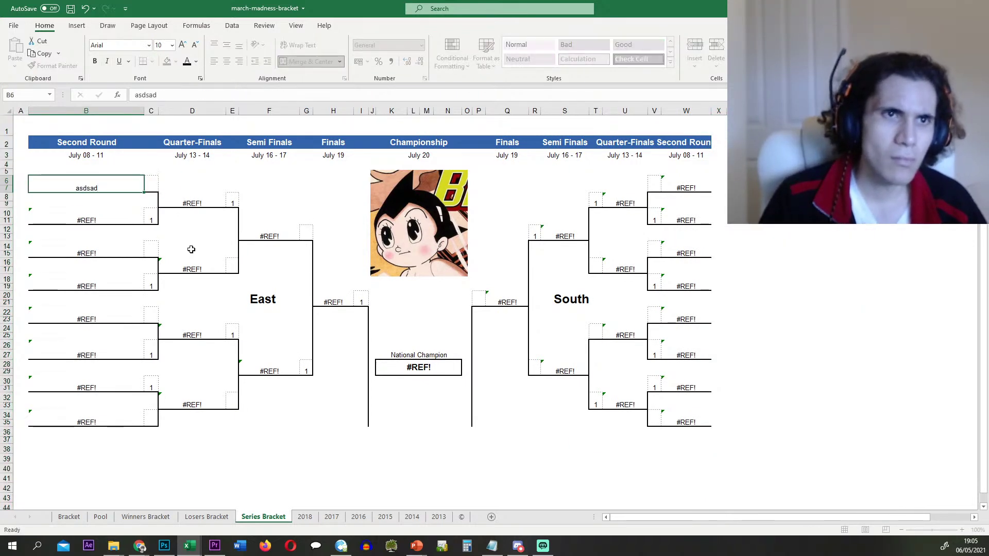
key(Return)
click(98, 192)
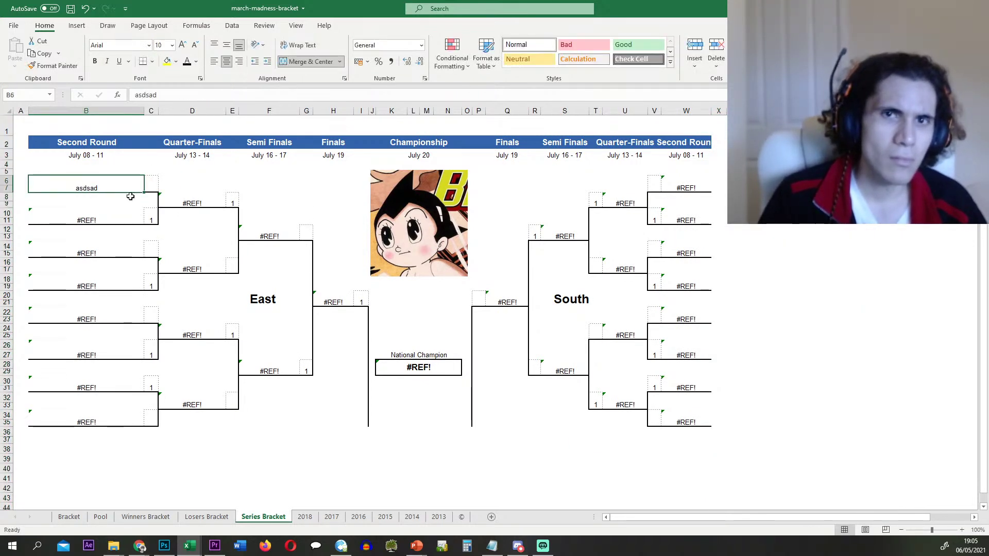
click(184, 201)
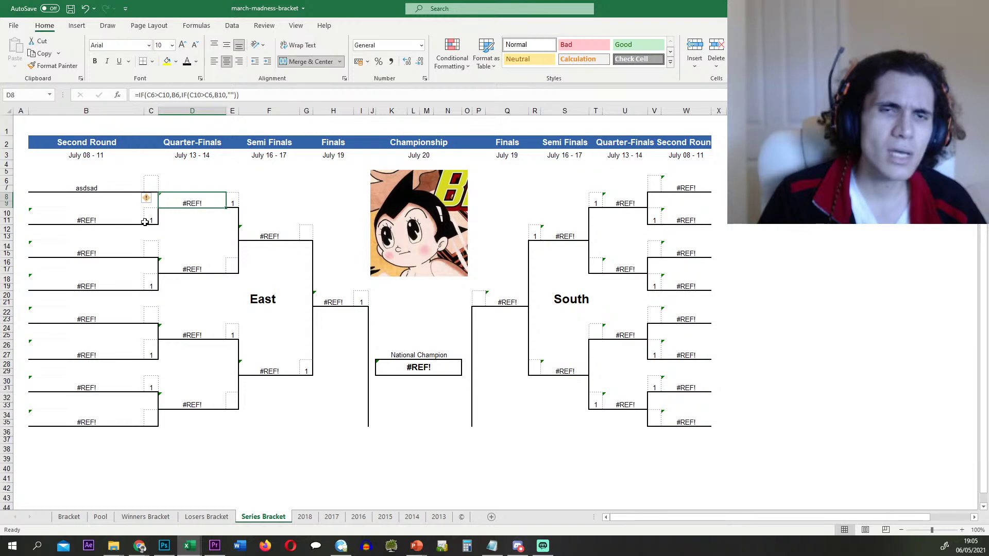
key(ctrl+z)
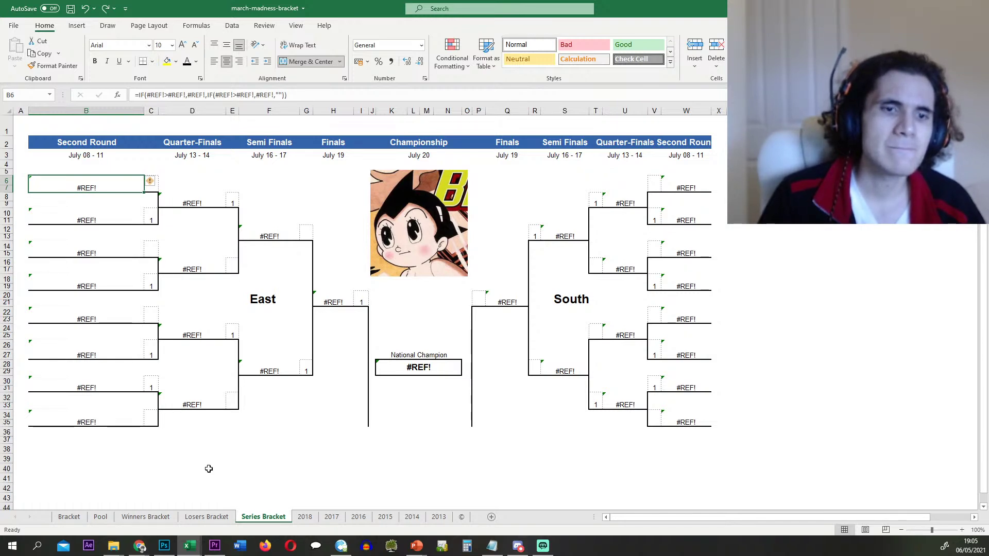
- Examine the first-round team cells and the Second Round formula on the 2018 sheet
click(304, 517)
click(72, 181)
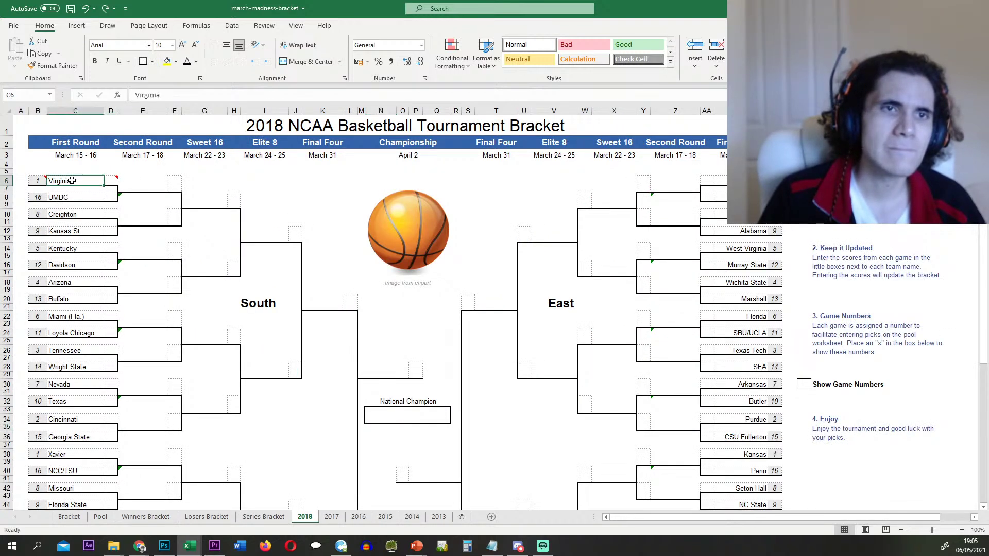
click(144, 185)
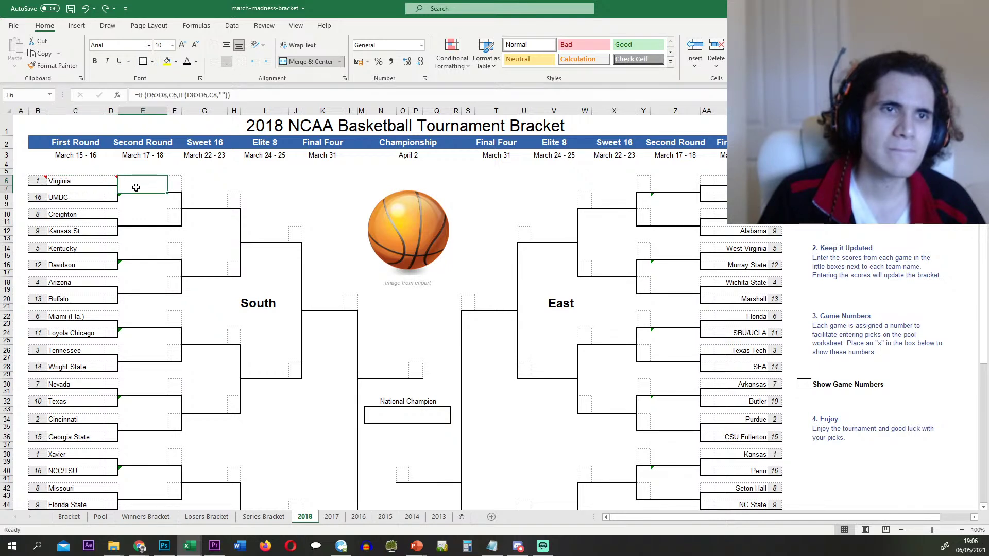
click(80, 197)
click(81, 183)
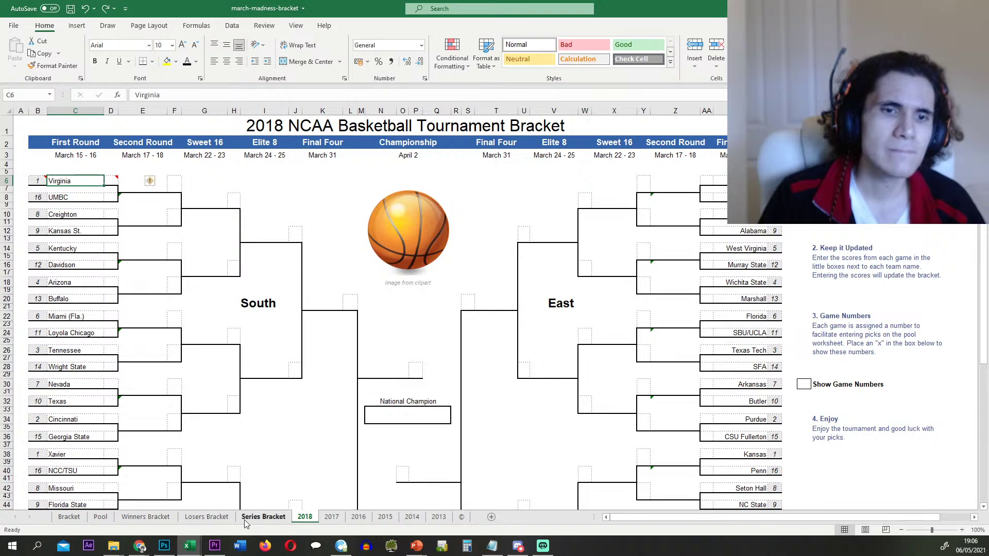
- Clear the broken formulas from all East-side Second Round entry cells on the Series Bracket sheet
click(263, 517)
key(Delete)
key(Down)
key(Down)
key(Down)
key(Delete)
key(Down)
key(Down)
key(Delete)
key(Down)
key(Down)
key(Delete)
key(Down)
key(Down)
key(Down)
key(Down)
key(Down)
key(Up)
key(Delete)
key(Down)
key(Down)
key(Down)
key(Delete)
key(Down)
key(Down)
key(Delete)
- Clear the East-side Second Round scores in column C
key(Right)
key(Up)
key(Up)
key(Up)
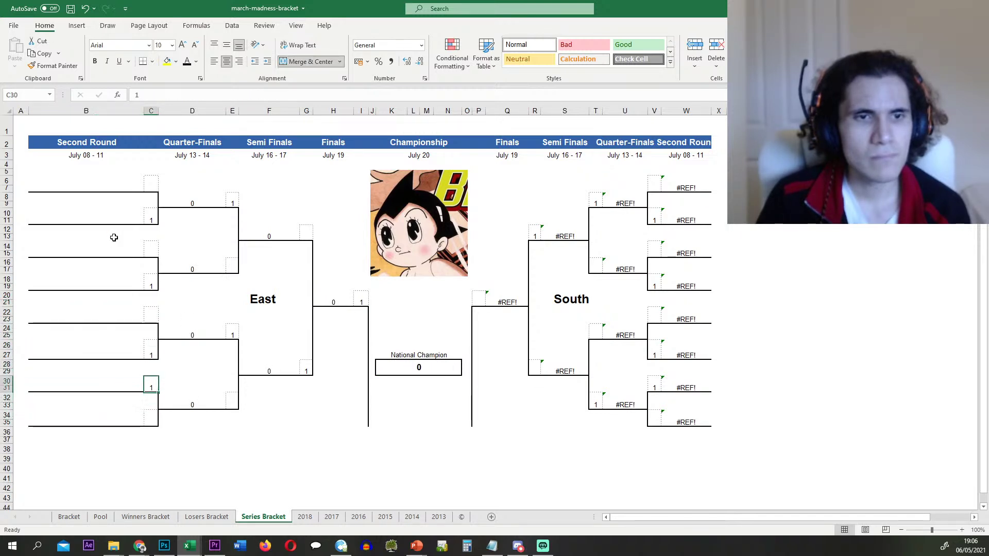
key(Delete)
key(Up)
key(Up)
key(Up)
key(Delete)
key(Up)
key(Up)
key(Up)
key(Up)
key(Delete)
key(Up)
key(Up)
key(Up)
key(Up)
key(Delete)
- Clear the remaining East-side Second Round scores in column C and the upper Quarter-Finals score in column E
key(Right)
key(Right)
key(Right)
key(Left)
key(Down)
key(Down)
key(Down)
key(Down)
key(Down)
key(Down)
key(Down)
key(Down)
key(Down)
key(Down)
key(Down)
key(Down)
key(Down)
key(Down)
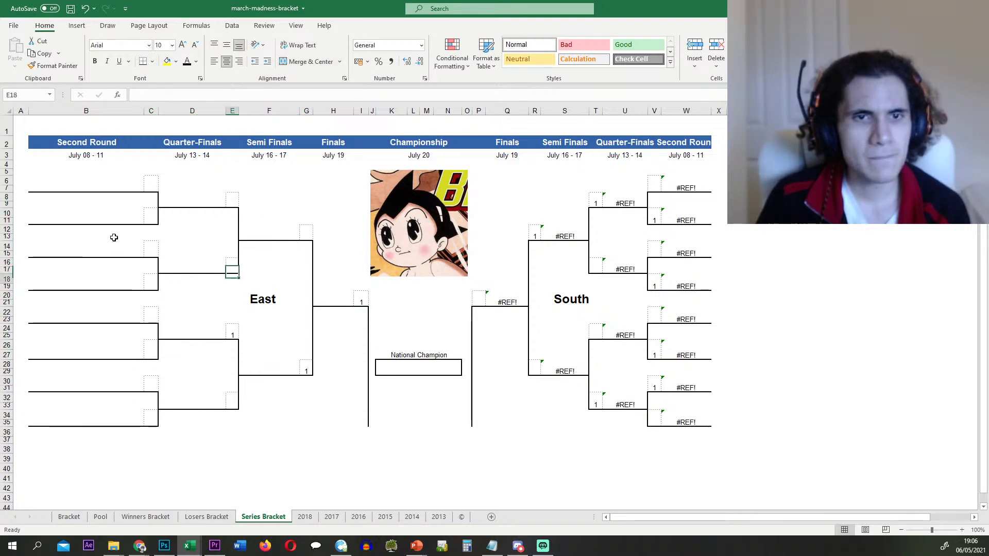
- Clear the remaining East-side scores in columns E, G and I of the Series Bracket sheet
key(Delete)
key(Right)
key(Down)
key(Down)
key(Down)
key(Right)
key(Delete)
key(Right)
key(Up)
key(Up)
key(Up)
key(Up)
key(Up)
key(Up)
key(Right)
key(Delete)
- Clear the South-side Semi Finals score in column R and the Quarter-Finals scores in column T
key(Right)
key(Right)
key(Right)
key(Right)
key(Right)
key(Right)
key(Right)
key(Right)
key(Right)
key(Right)
key(Up)
key(Up)
key(Left)
key(Up)
key(Up)
key(Up)
key(Up)
key(Up)
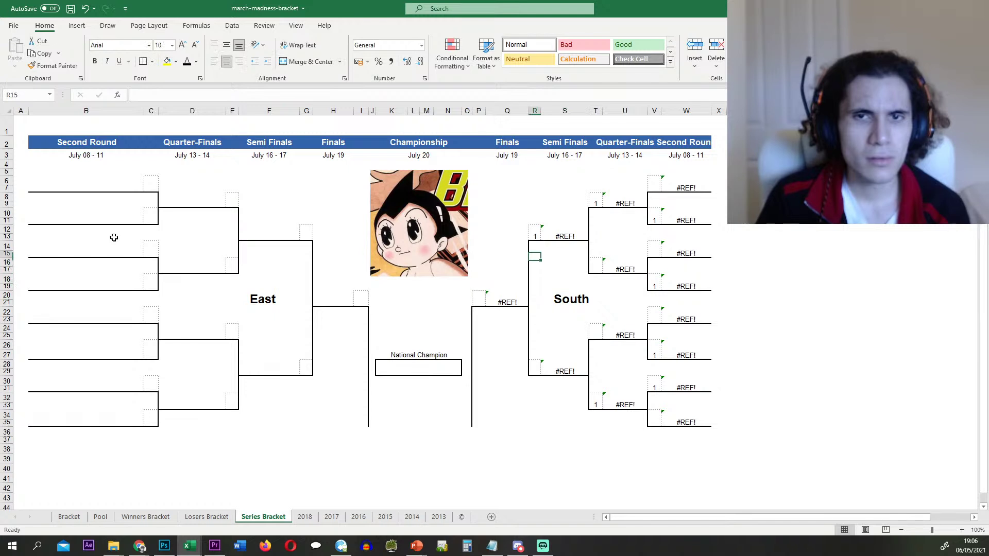
key(Delete)
click(595, 201)
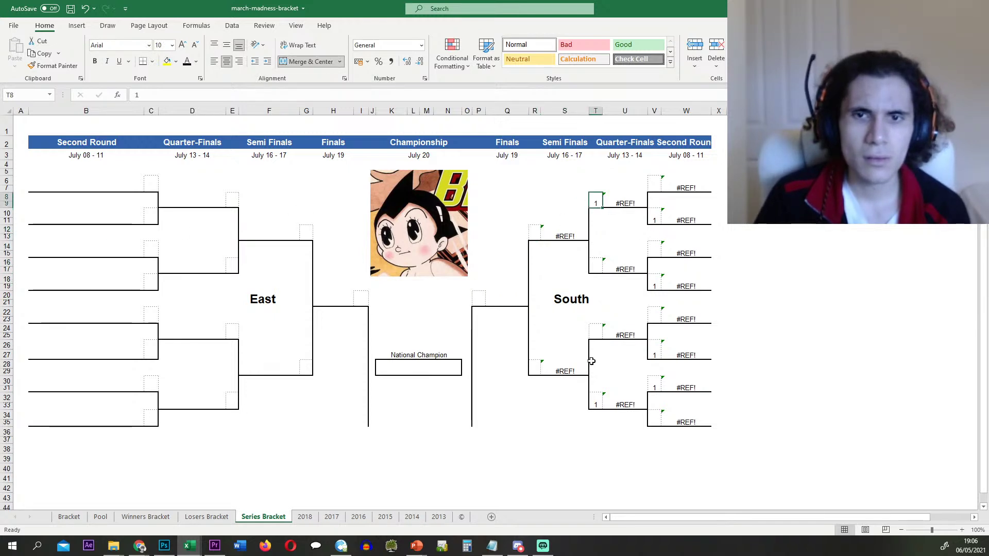
key(Delete)
click(598, 399)
key(Delete)
- Clear the four South-side Second Round scores in column V
click(658, 220)
key(Delete)
click(655, 282)
key(Delete)
click(657, 344)
key(Delete)
click(655, 384)
key(Delete)
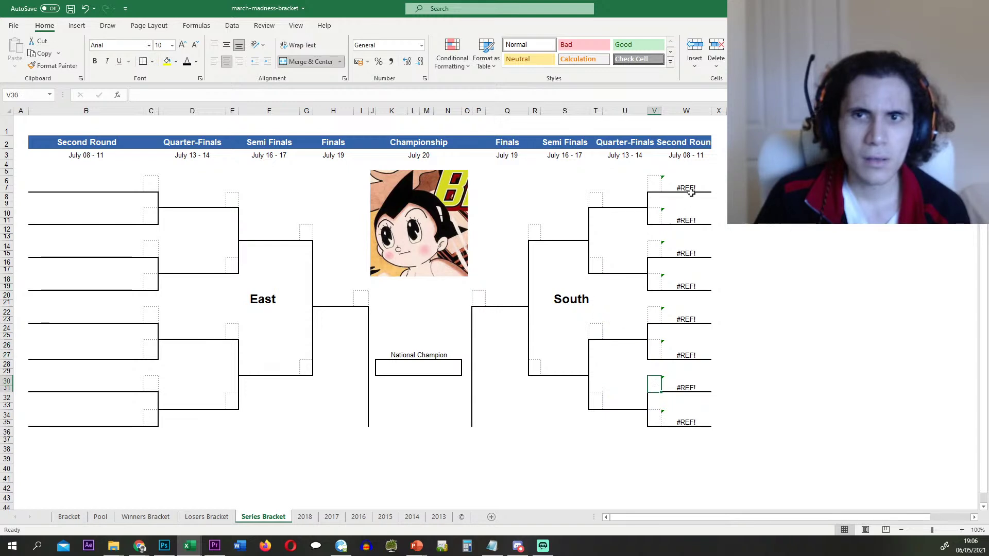
- Clear the broken formulas from all South-side Second Round entry cells in column W
click(688, 186)
key(Delete)
click(690, 216)
key(Delete)
click(689, 249)
key(Delete)
click(689, 282)
key(Delete)
click(689, 315)
key(Delete)
click(689, 385)
key(Delete)
click(688, 419)
key(Delete)
click(747, 358)
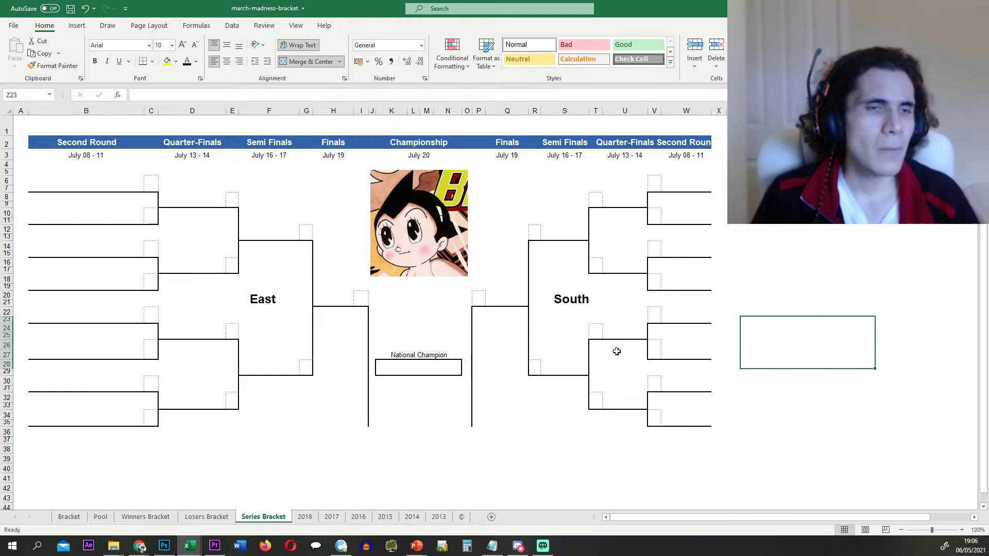
- Enter the heading Rewards: in merged cell Z4 beside the bracket
click(534, 345)
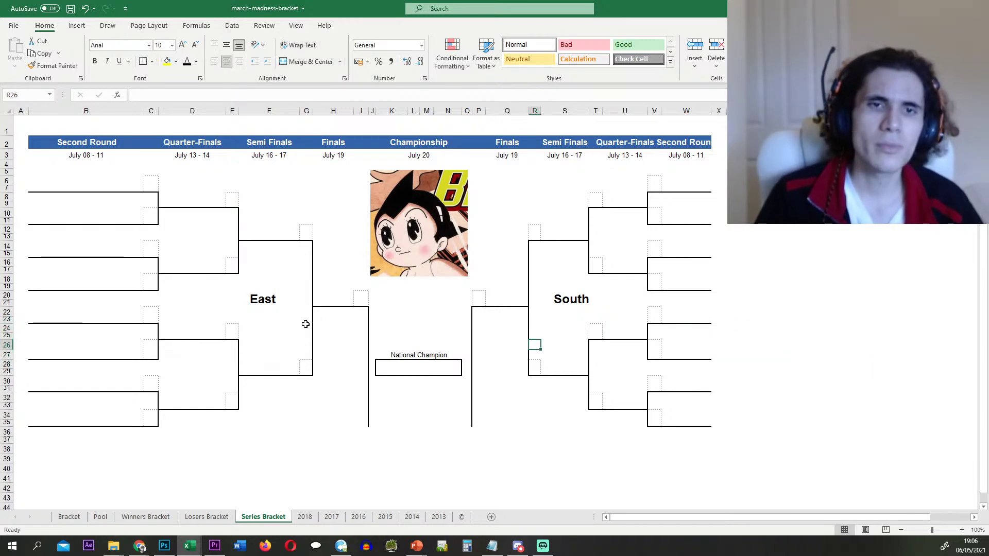
click(835, 352)
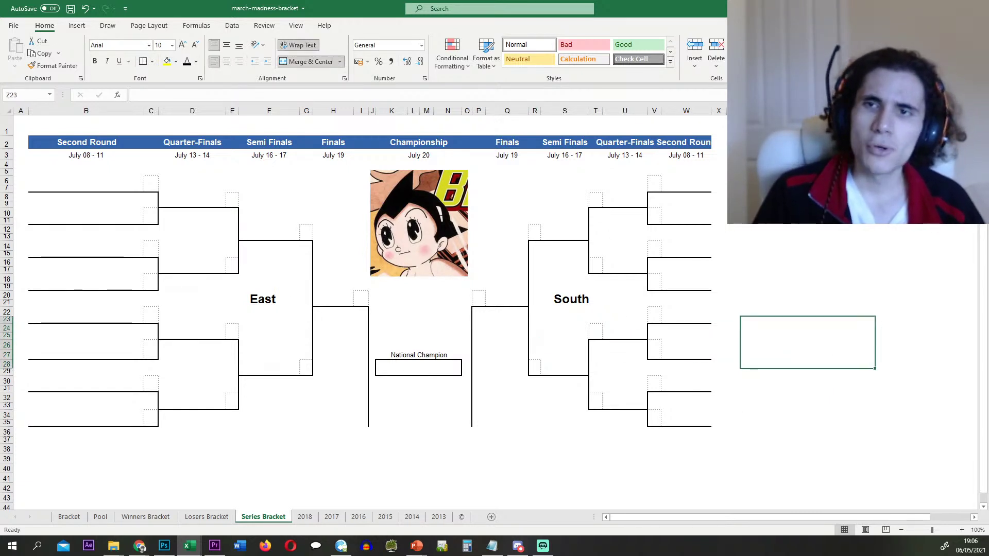
click(824, 222)
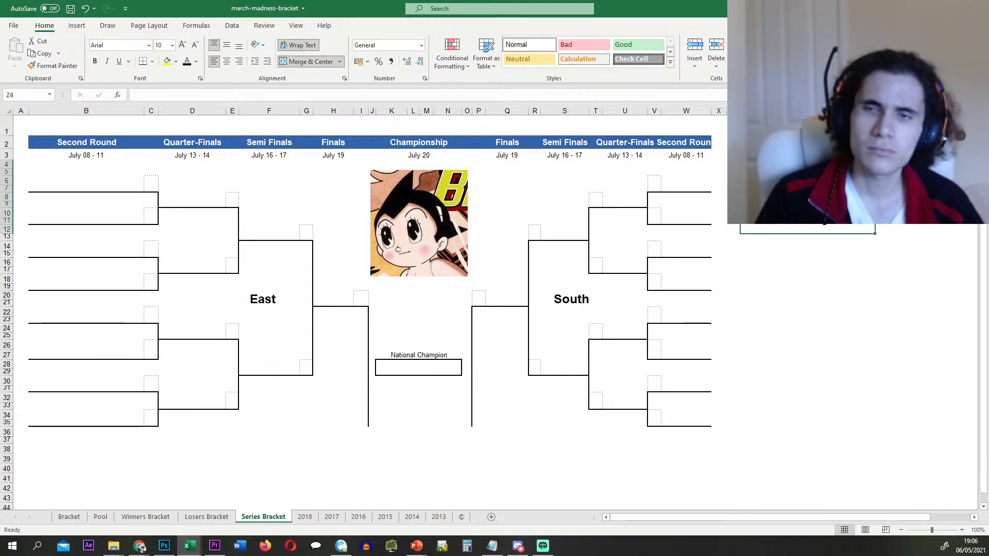
text(Rew)
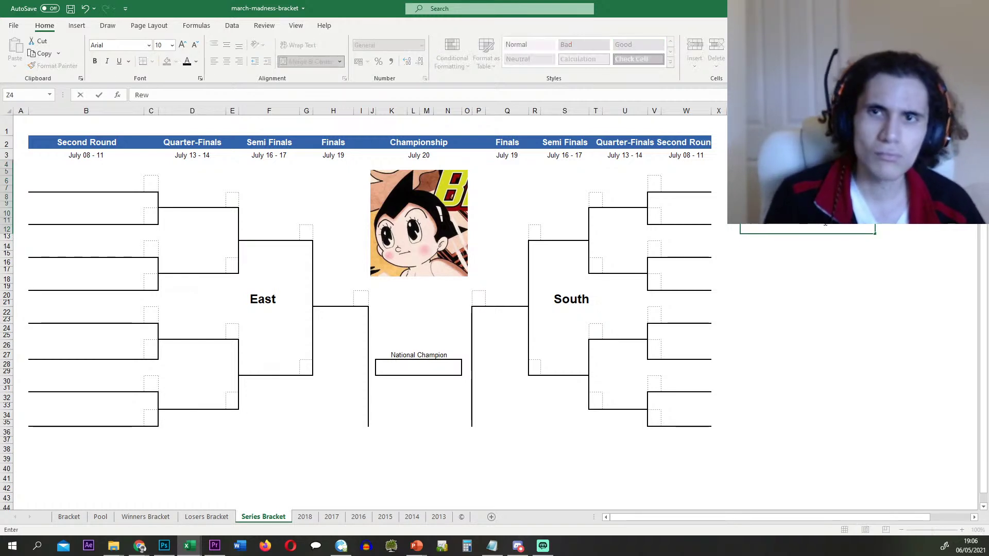
text(ard)
key(Return)
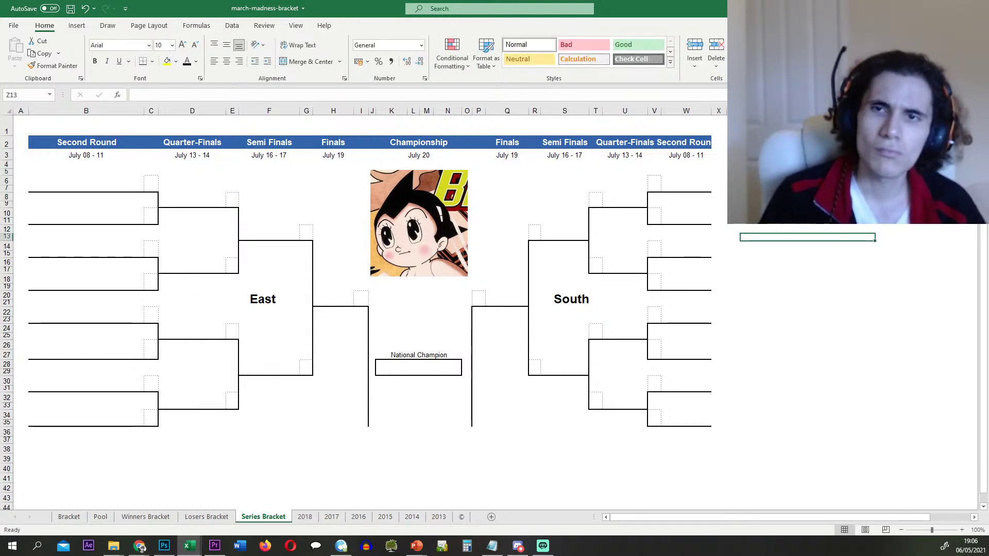
double_click(824, 220)
key(Return)
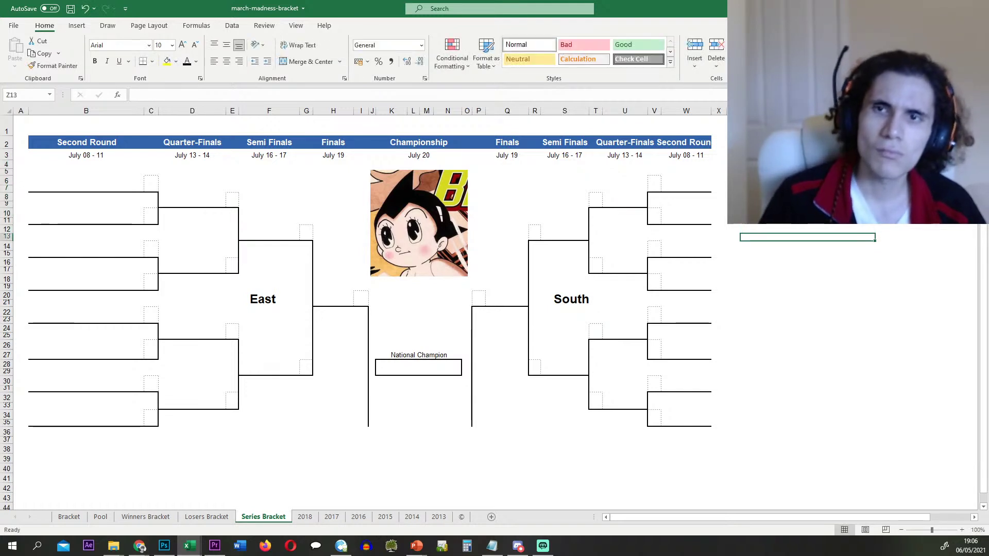
double_click(808, 201)
click(808, 155)
key(Down)
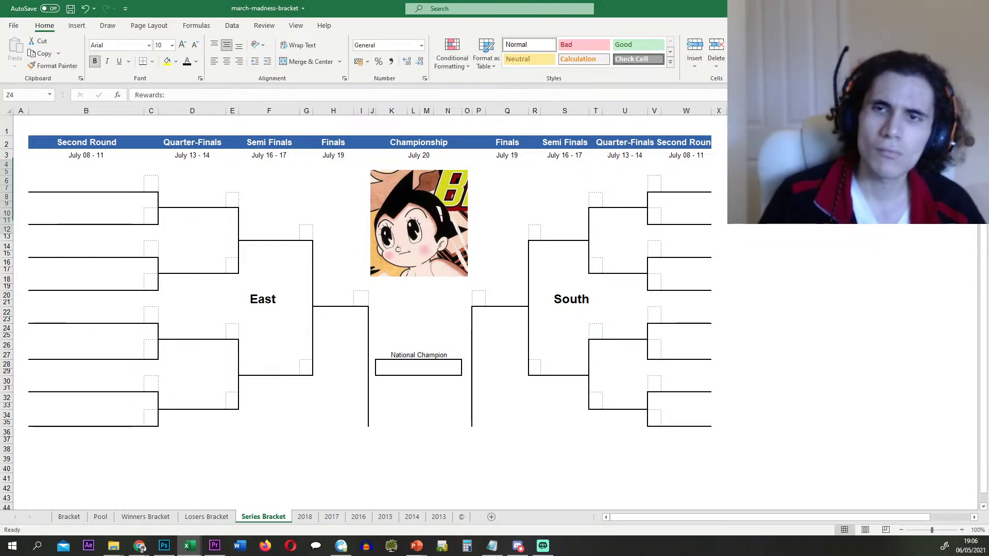
key(F2)
text(s:)
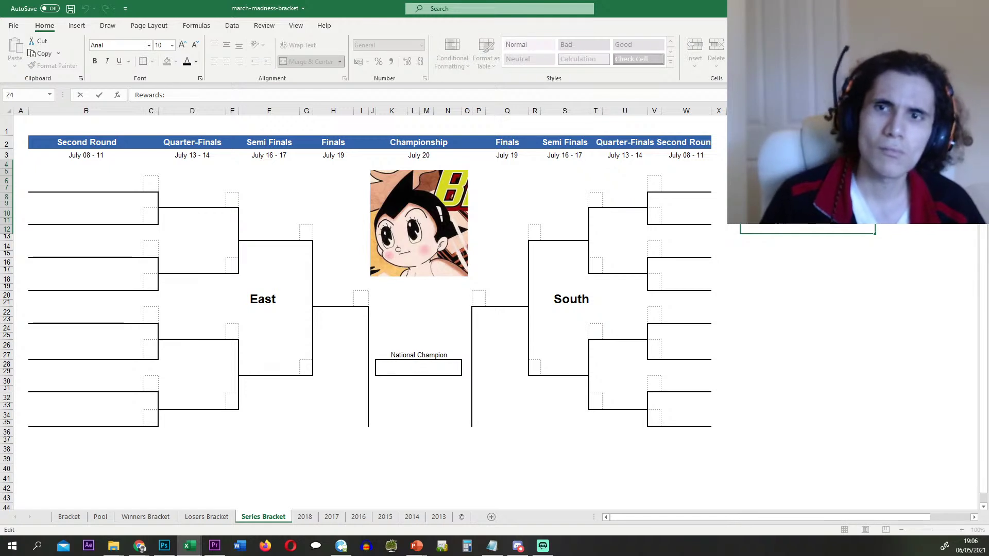
key(ctrl+Return)
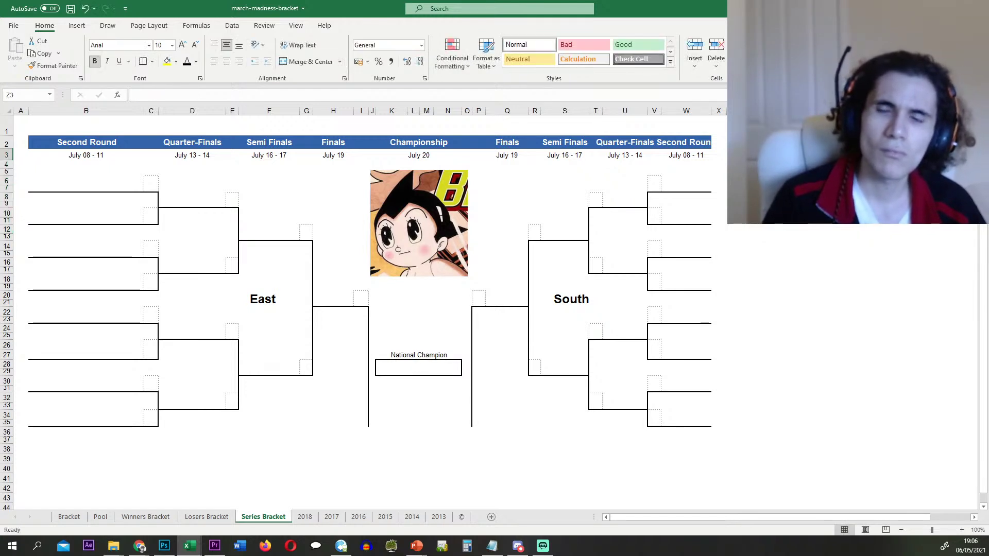
key(F2)
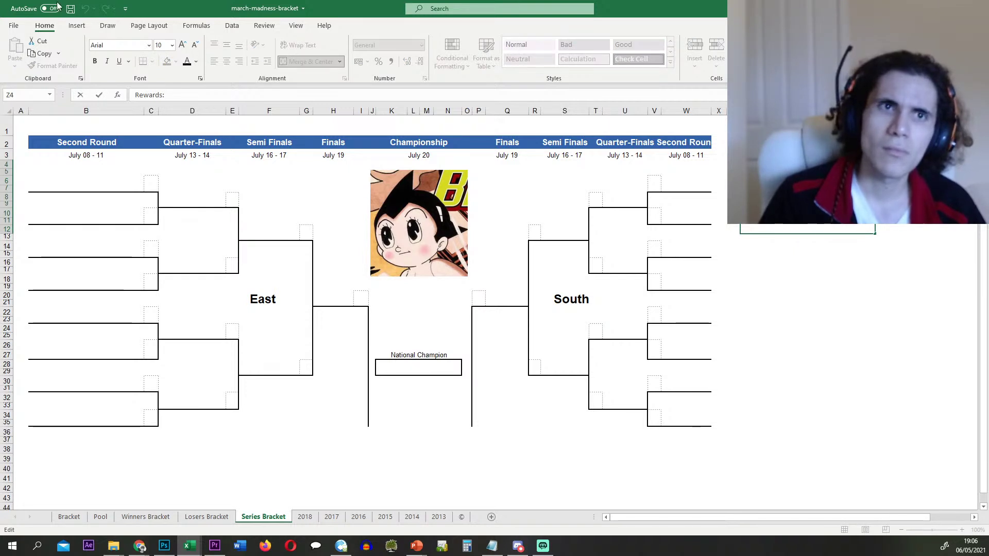
click(77, 25)
click(108, 25)
click(156, 27)
click(197, 25)
click(264, 25)
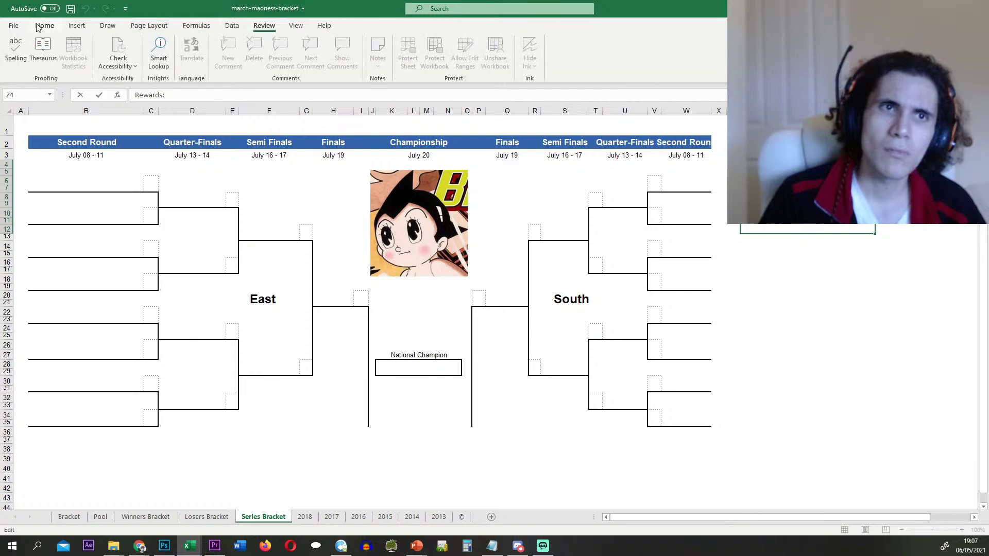
click(45, 26)
key(Escape)
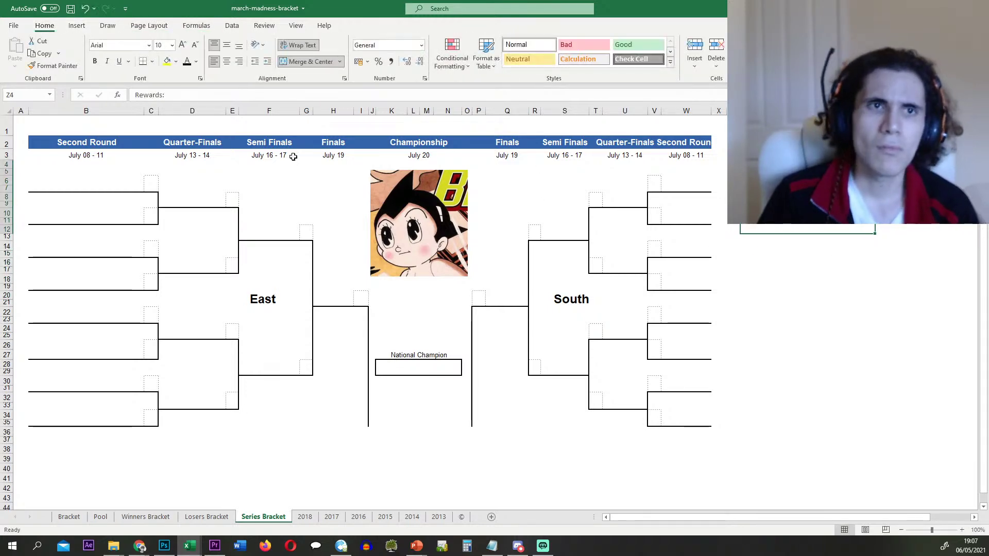
- Insert a text box covering merged cell Z4 beside the South side of the bracket
click(77, 25)
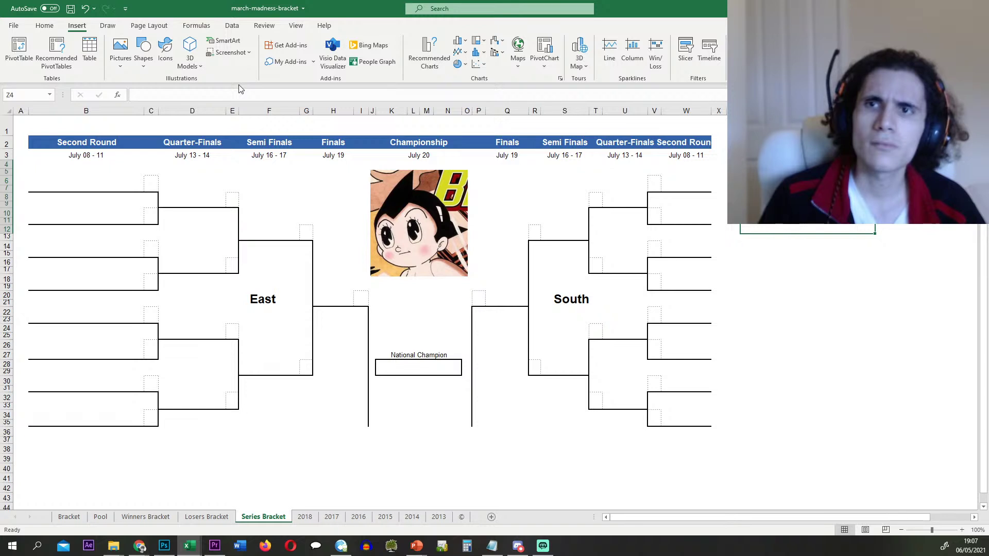
click(802, 49)
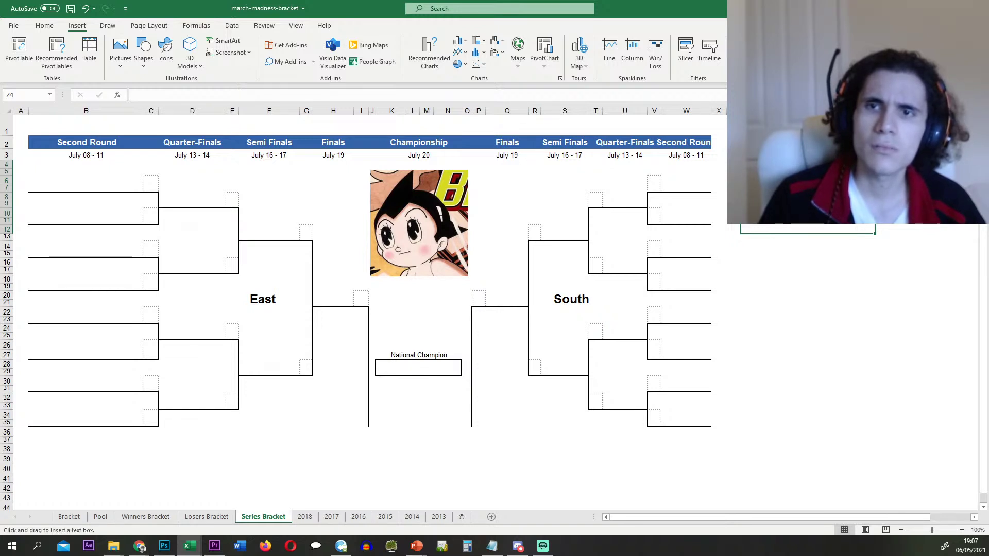
mouse_move(740, 160)
mouse_down()
mouse_move(901, 237)
mouse_move(881, 235)
mouse_up()
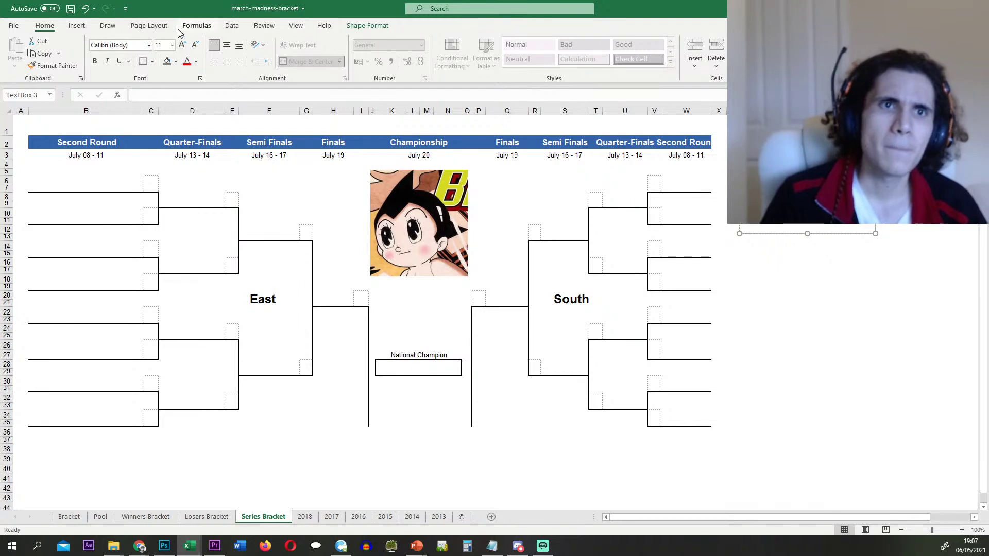
click(77, 26)
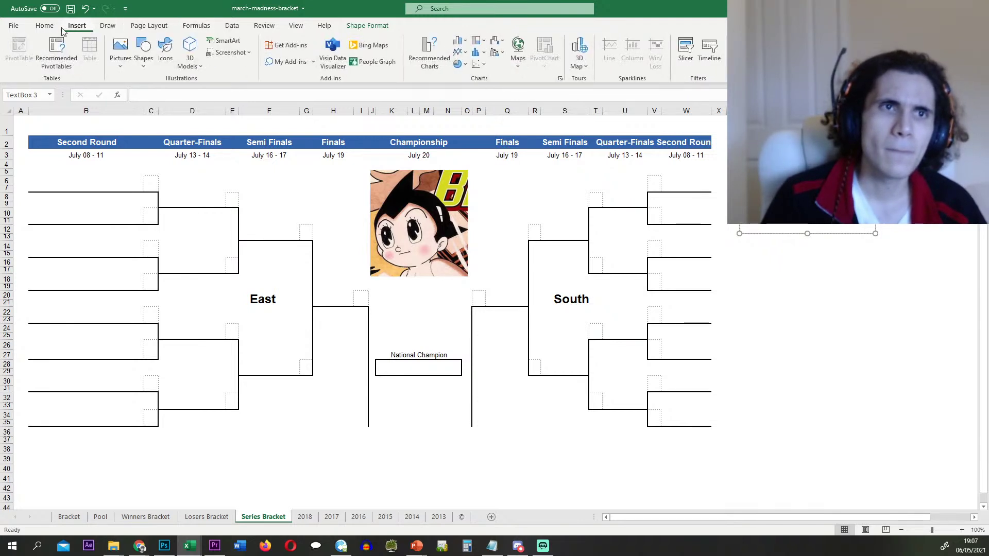
click(47, 28)
click(106, 26)
click(45, 27)
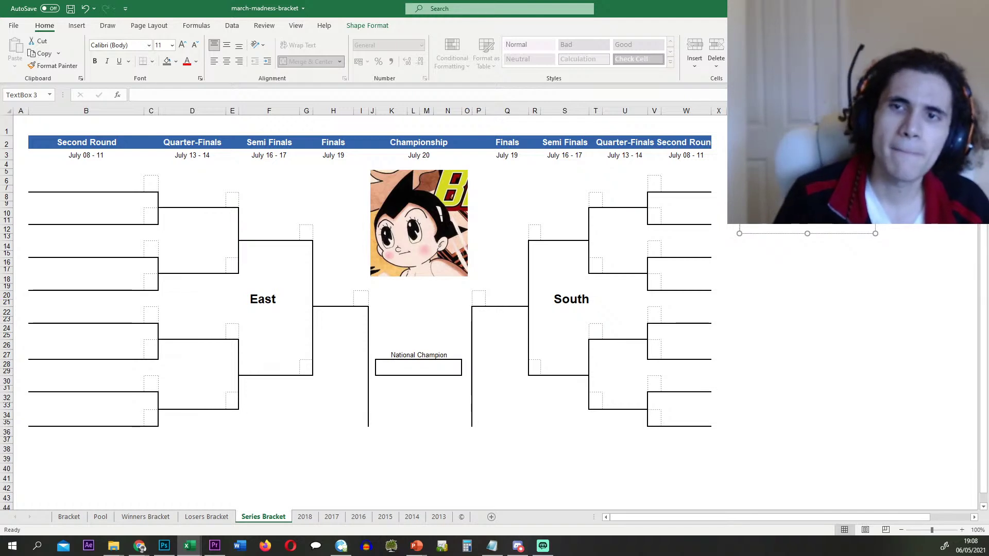
- Make the rewards text in the text box bold and set its font size to 12
click(94, 62)
click(183, 45)
click(182, 45)
click(183, 44)
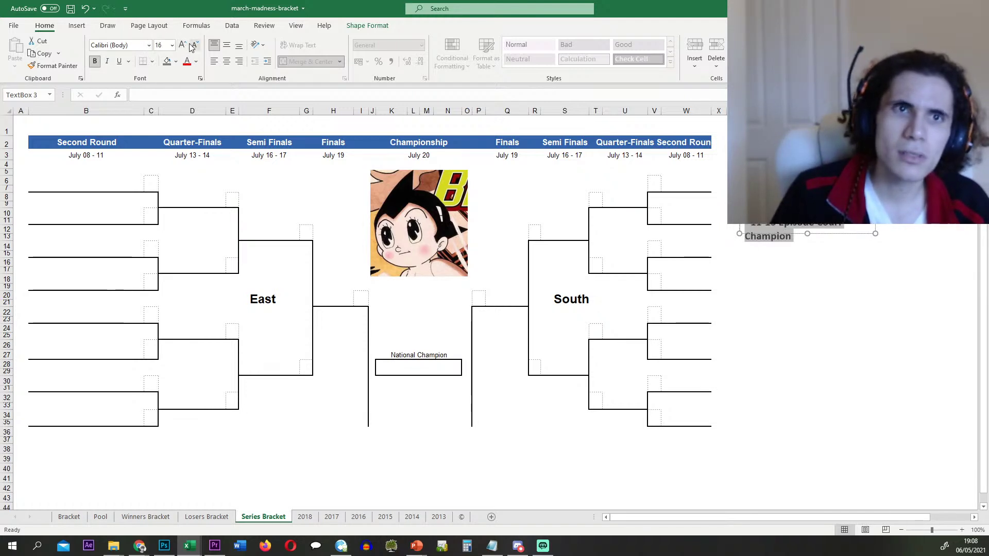
click(823, 324)
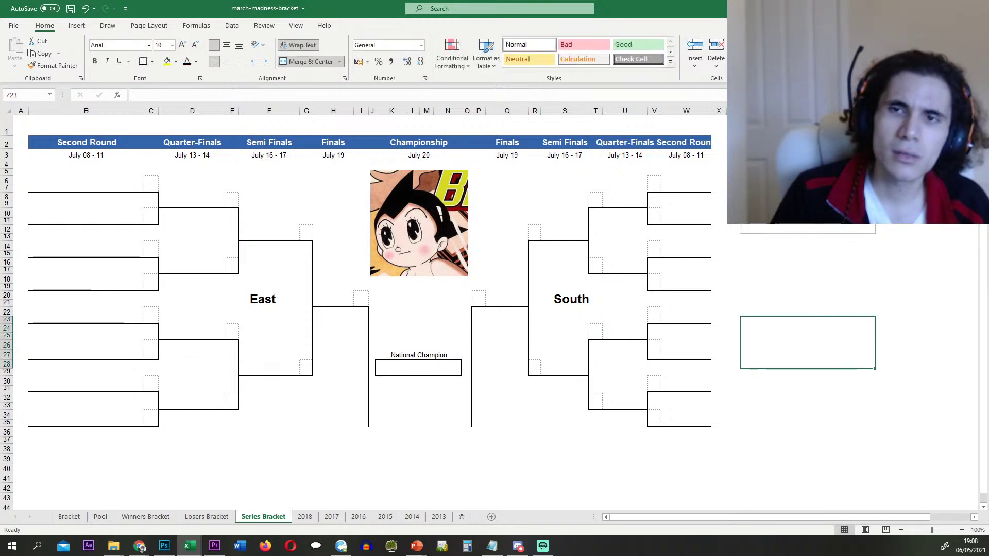
- Change the text box's font color to a lighter shade of the black theme color
click(807, 212)
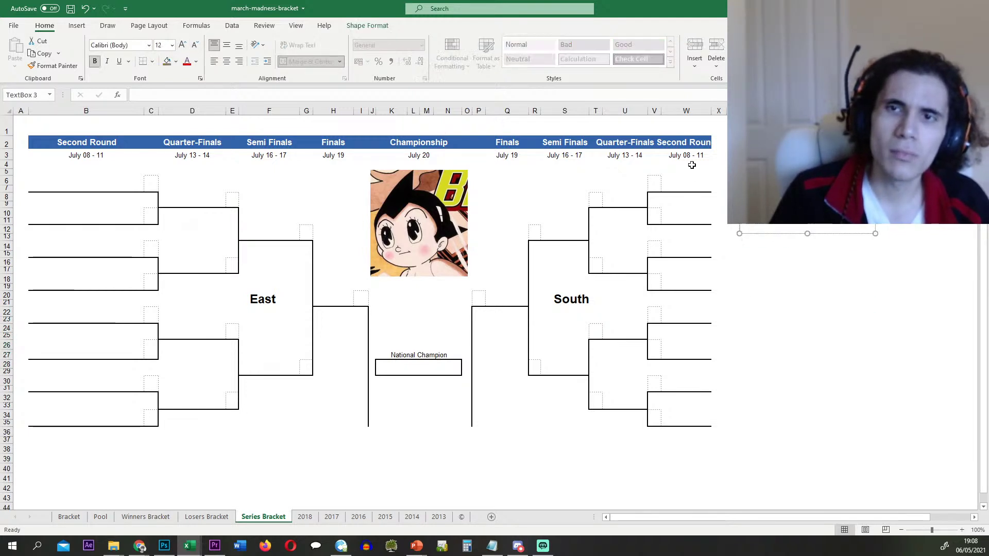
click(196, 61)
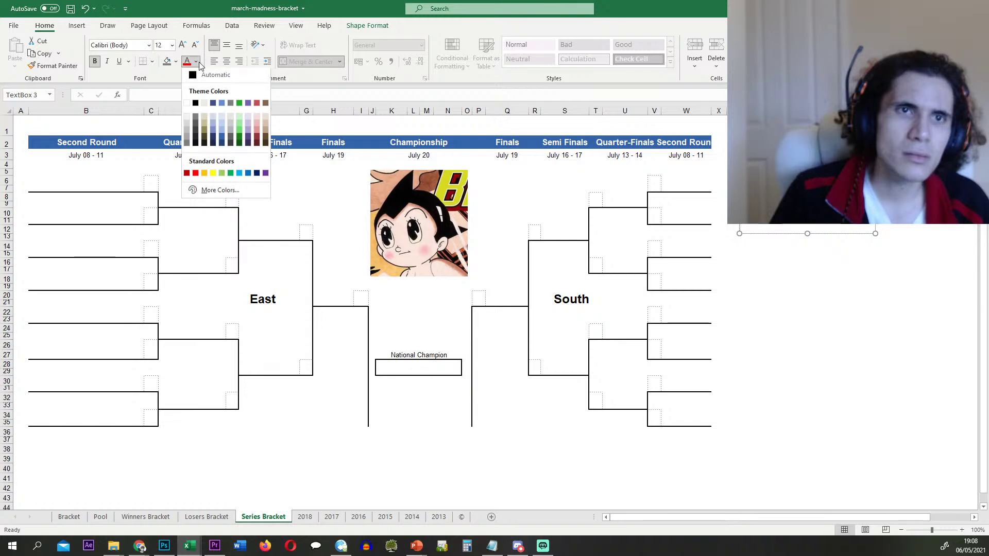
click(196, 113)
click(865, 359)
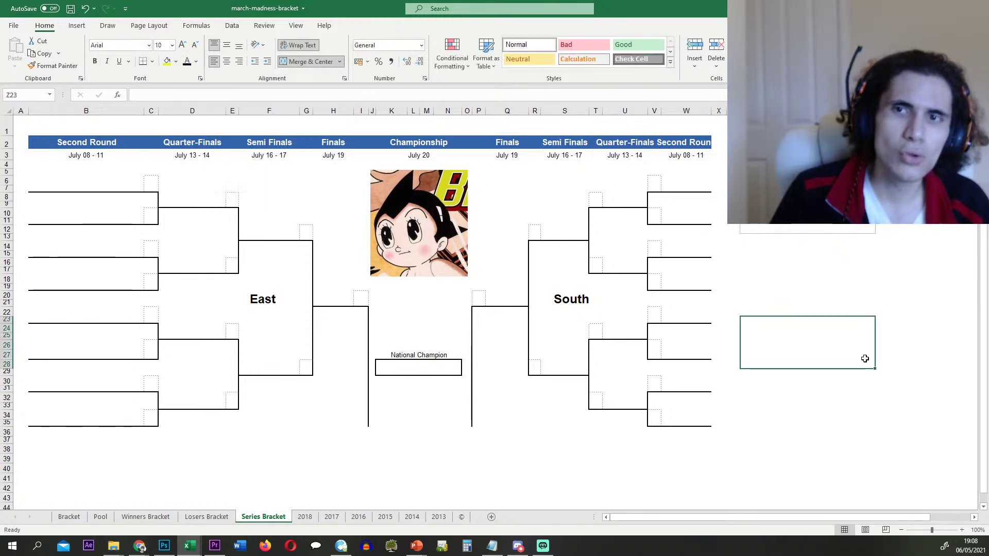
click(783, 277)
click(533, 269)
click(790, 275)
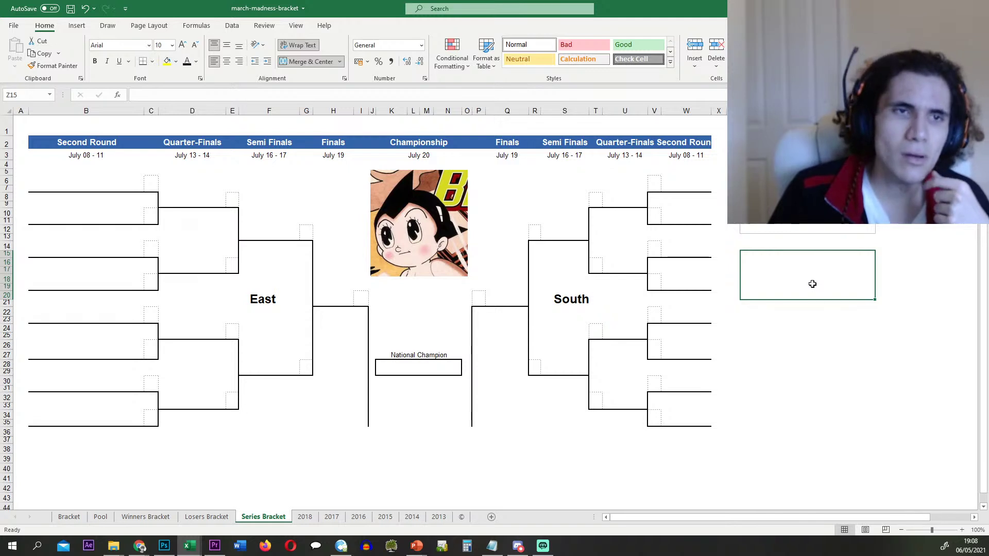
- Clear the round dates in row 3 from the East-side Second Round through the Championship
click(140, 156)
click(200, 155)
key(Delete)
click(269, 155)
key(Delete)
click(330, 155)
key(Delete)
click(407, 155)
key(Delete)
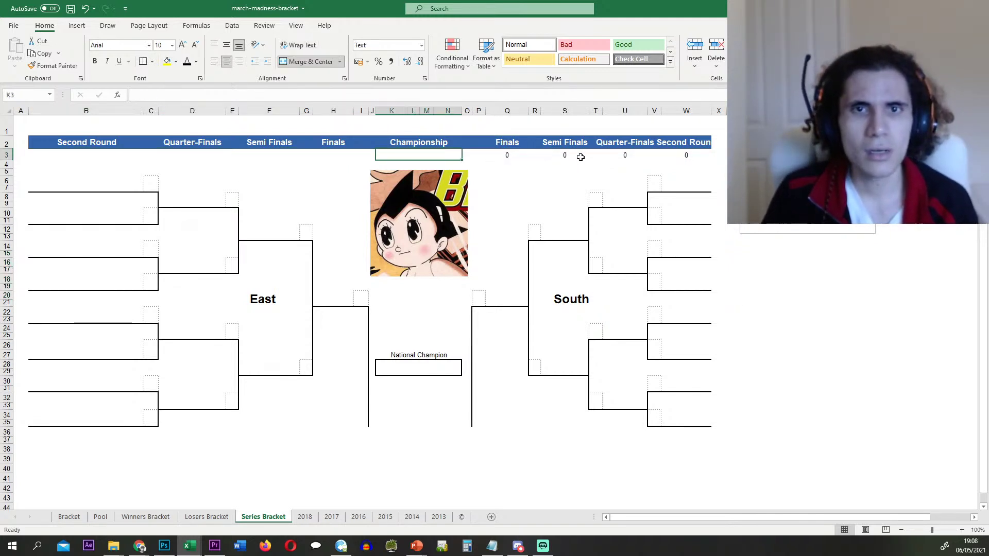
- Try clearing the South-side Finals date in cell Q3, and undo the deletion
click(514, 156)
key(Delete)
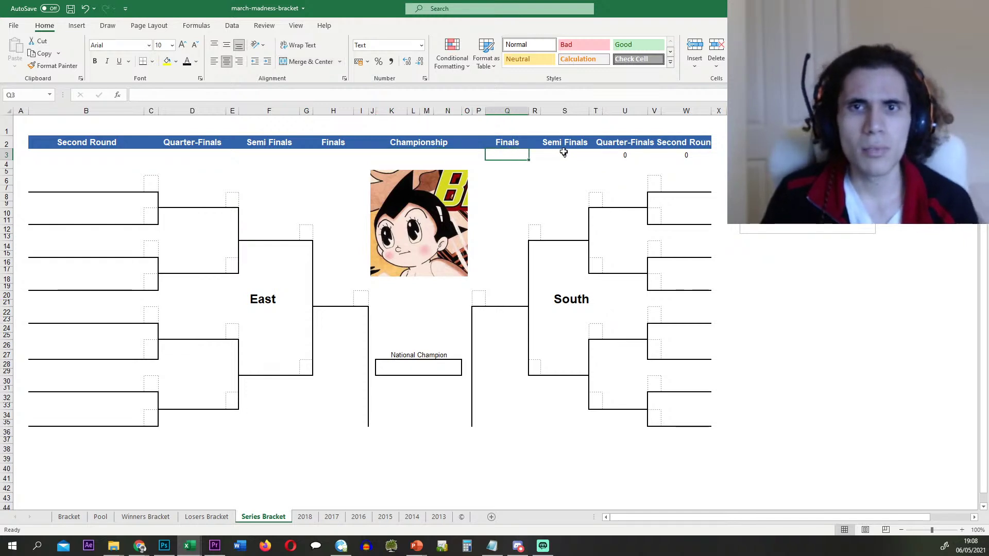
key(ctrl+z)
click(523, 187)
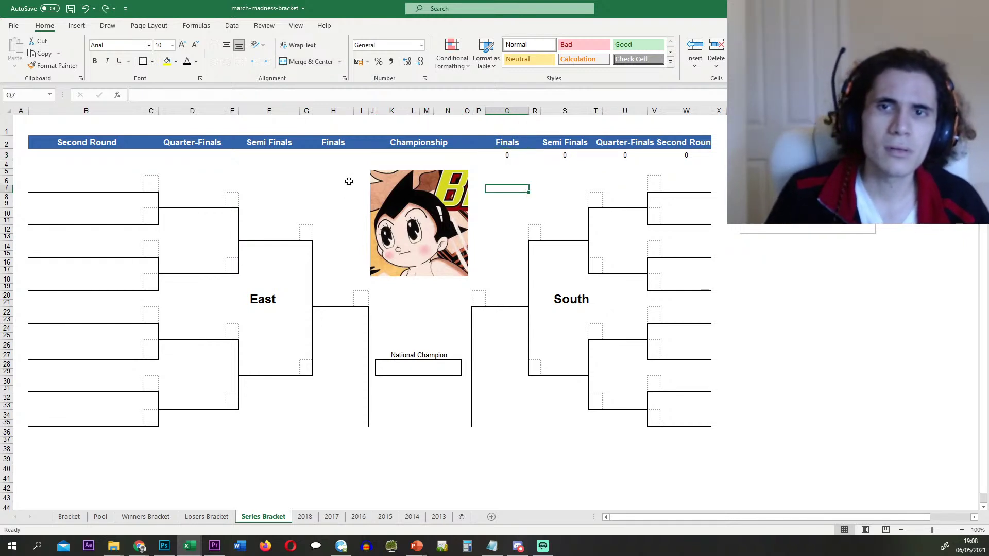
- Widen column W to fit the South-side Second Round heading
drag(712, 110, 742, 113)
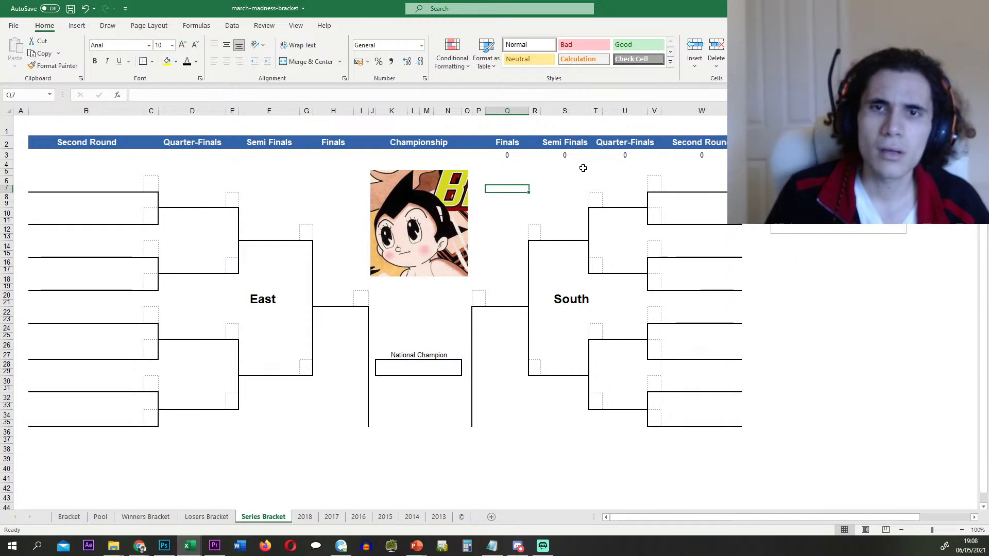
click(583, 165)
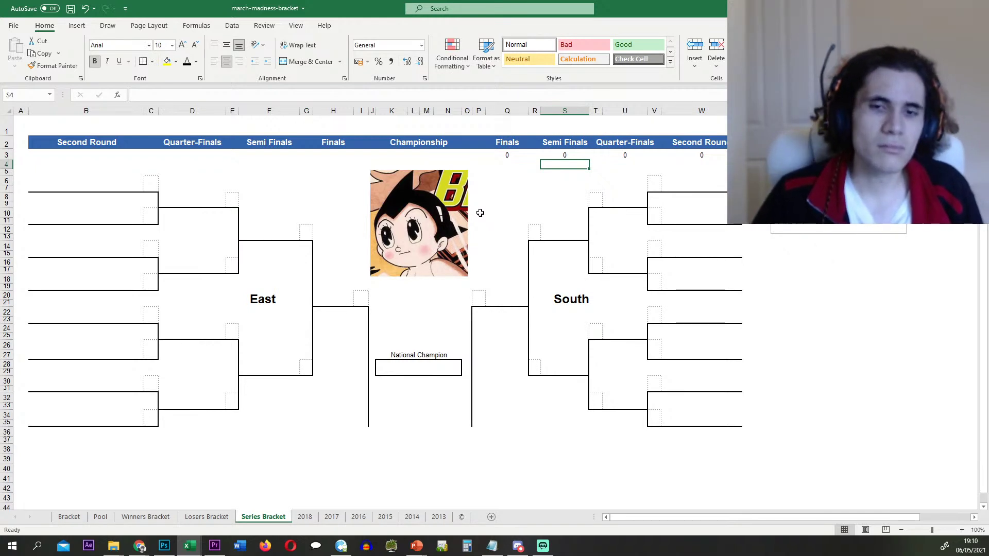
click(543, 546)
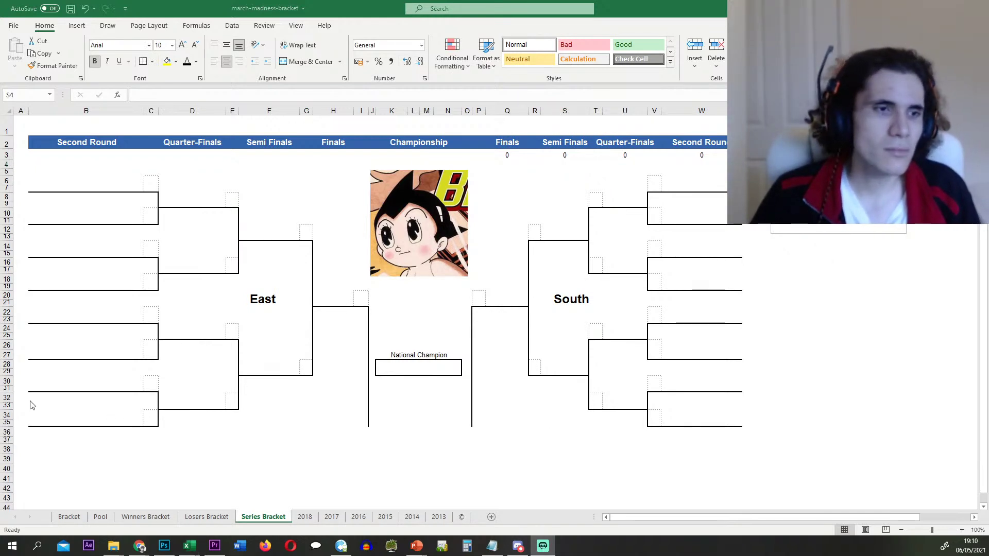